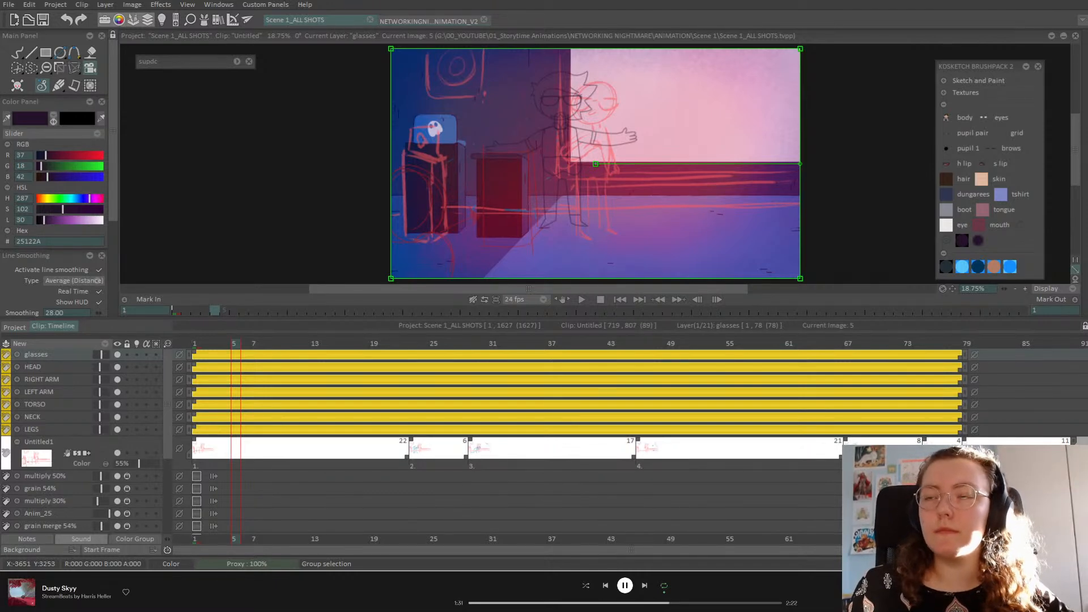
# Step: Raise Untitled1 to 100% opacity, play the shot through, then stop at frame 47
pyautogui.click(581, 300)
pyautogui.moveTo(148, 462); pyautogui.dragTo(168, 470)
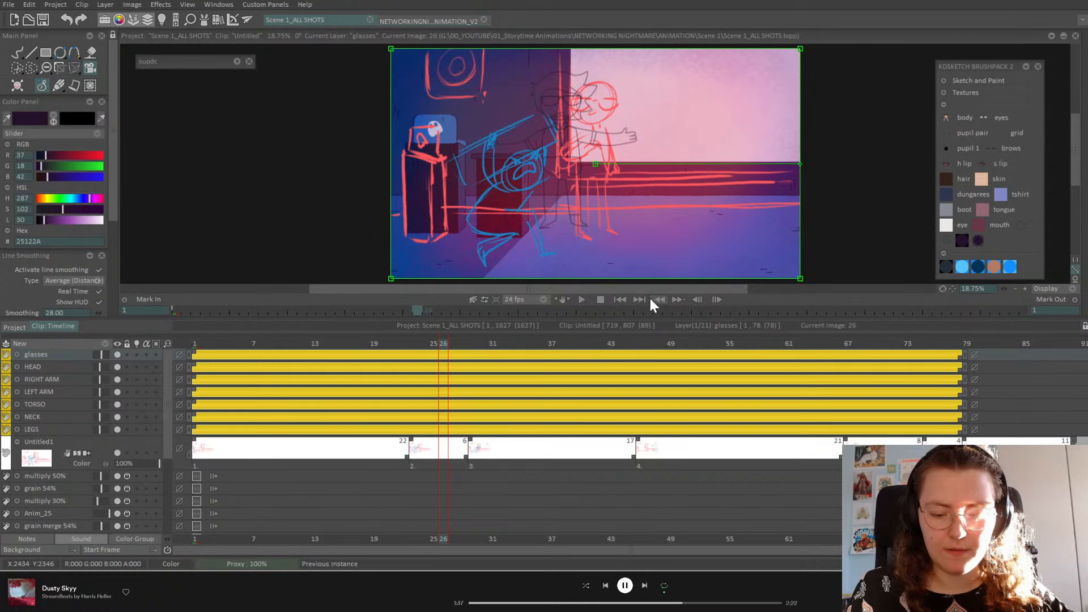
pyautogui.click(580, 299)
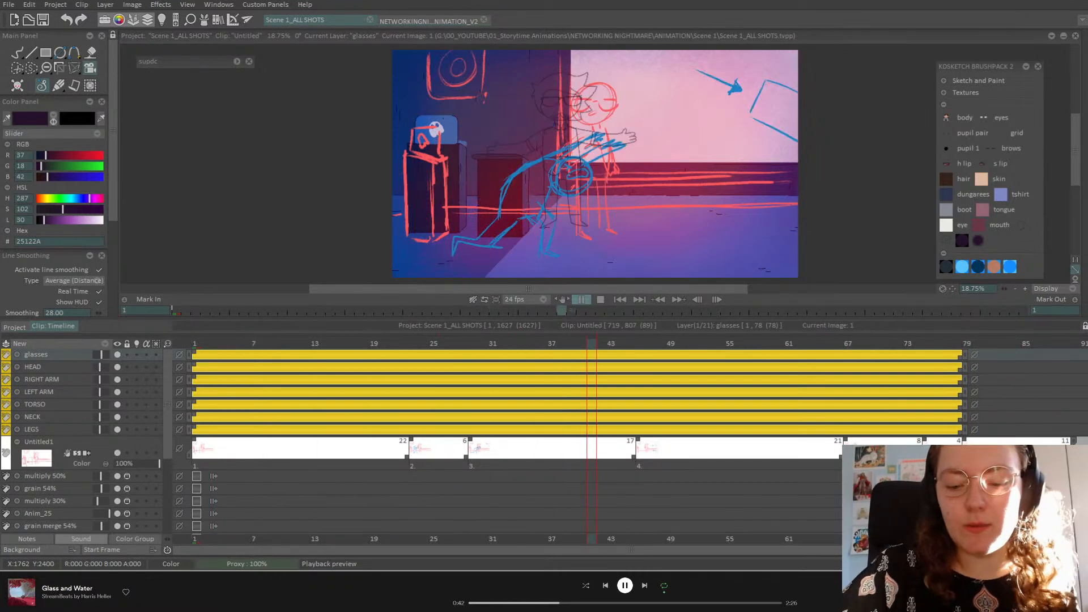
pyautogui.press('space')
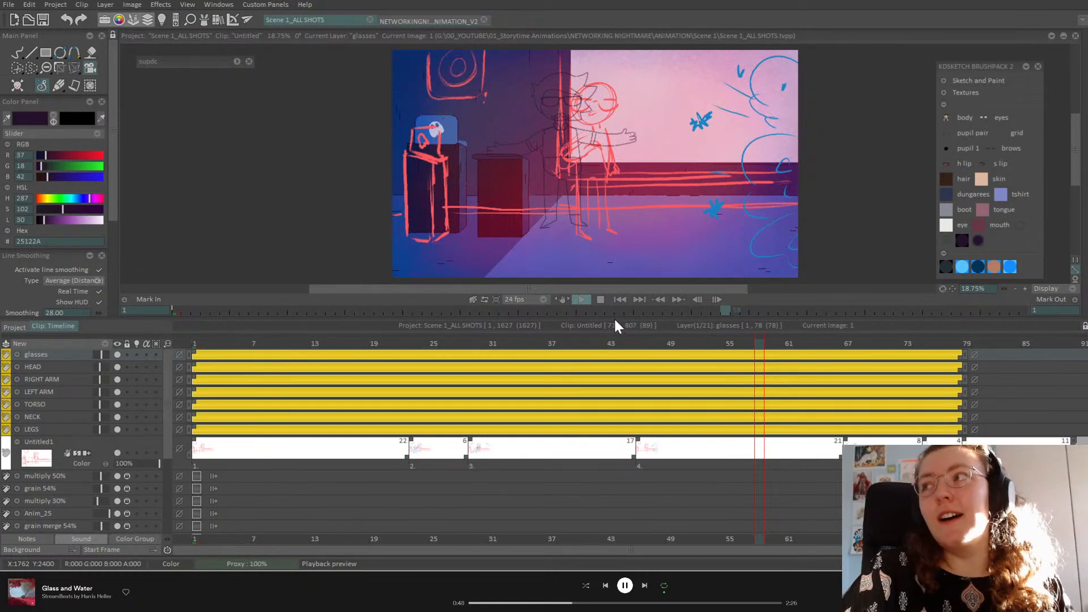
pyautogui.click(619, 312)
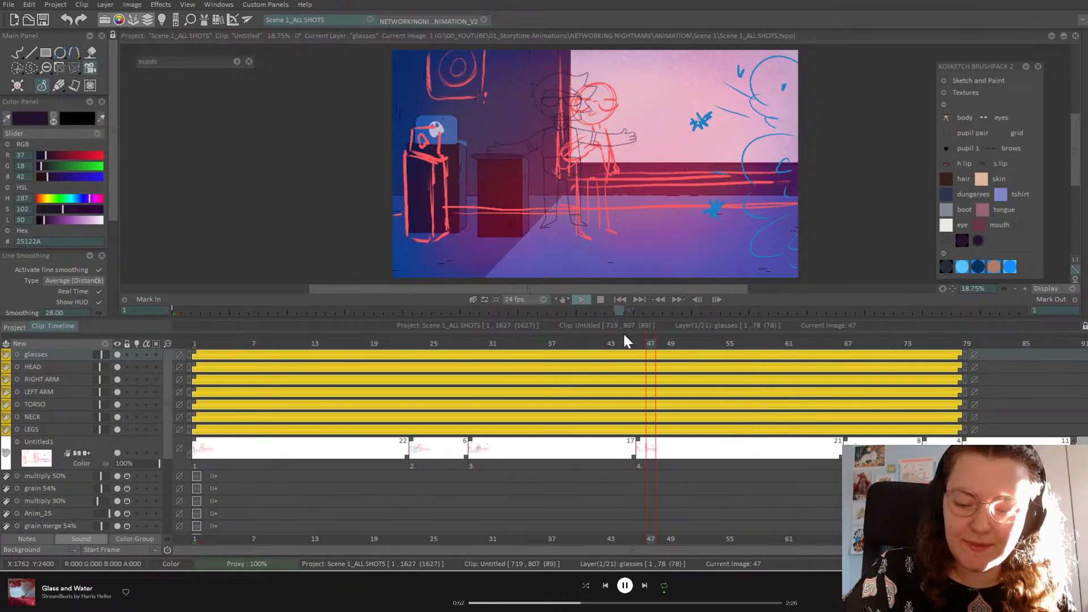
# Step: Enlarge the canvas view by shrinking the timeline and closing the Notes strip
pyautogui.moveTo(624, 335); pyautogui.dragTo(628, 417)
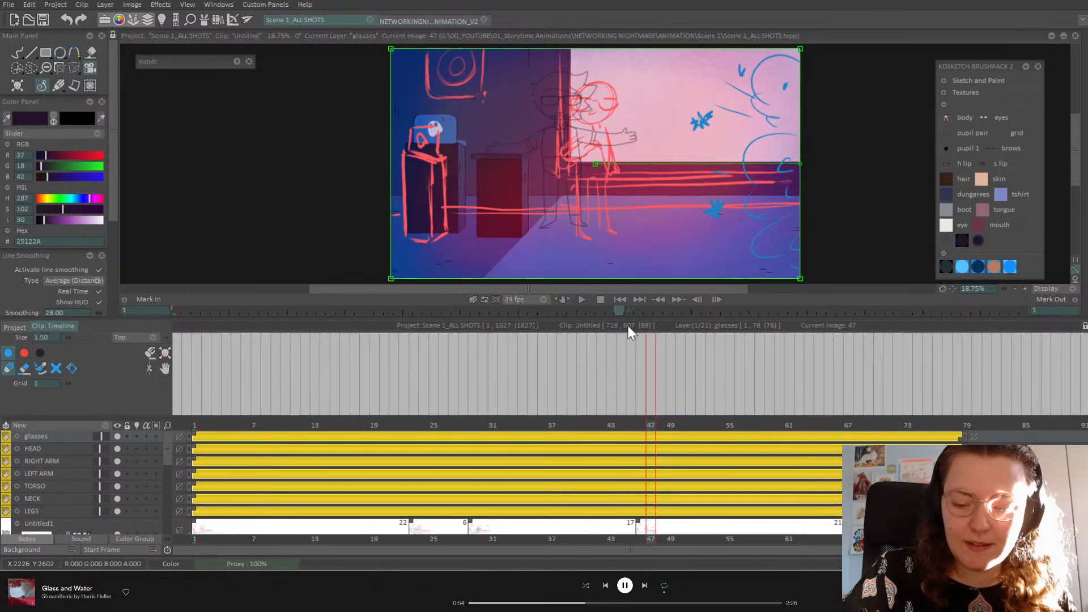
pyautogui.moveTo(628, 318); pyautogui.dragTo(612, 406)
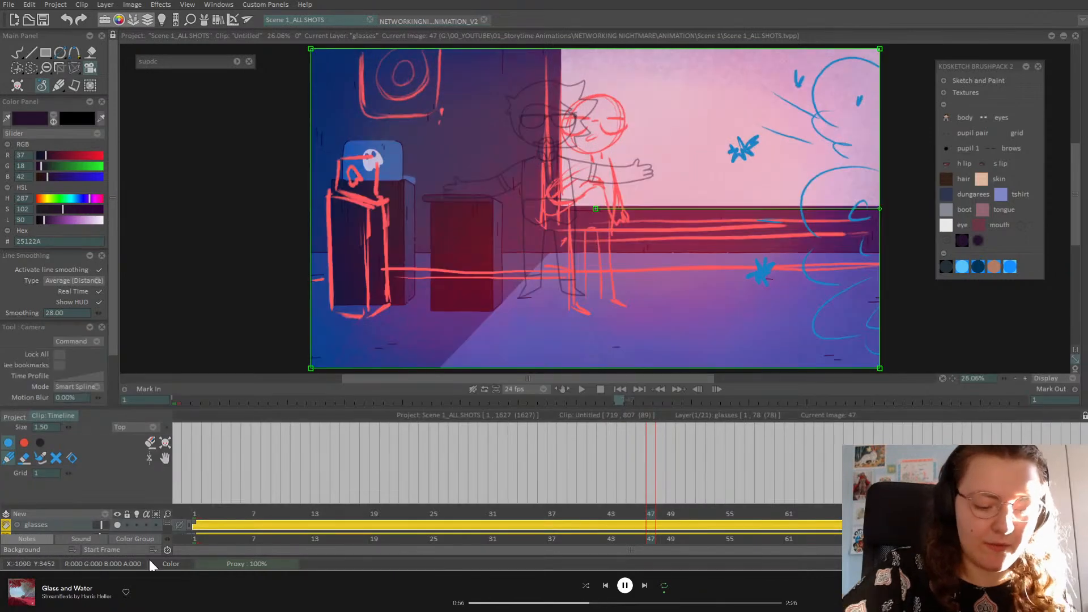
pyautogui.click(38, 539)
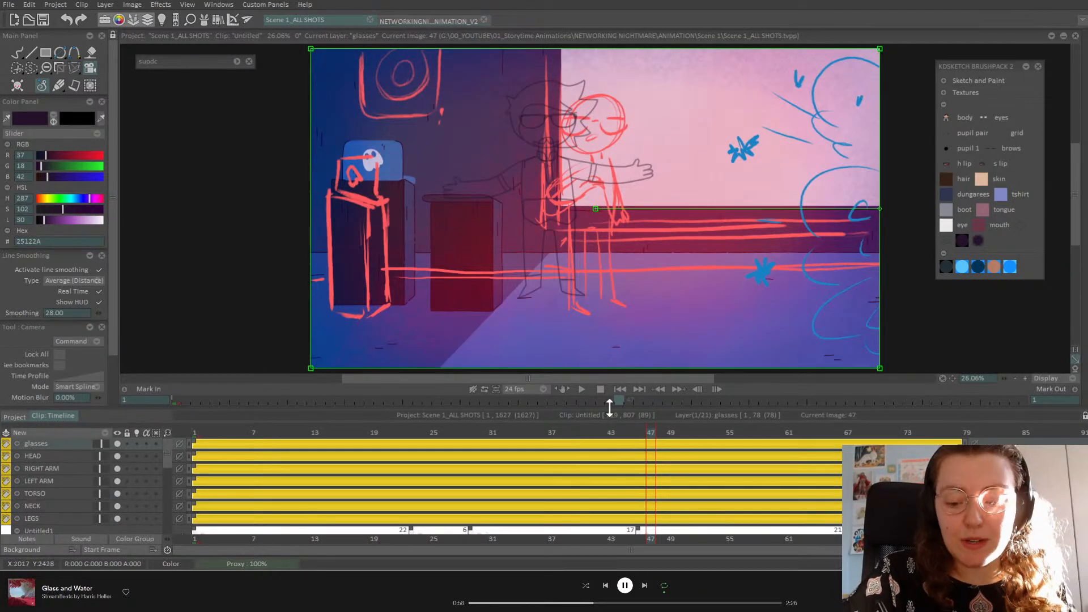
pyautogui.moveTo(610, 410); pyautogui.dragTo(615, 461)
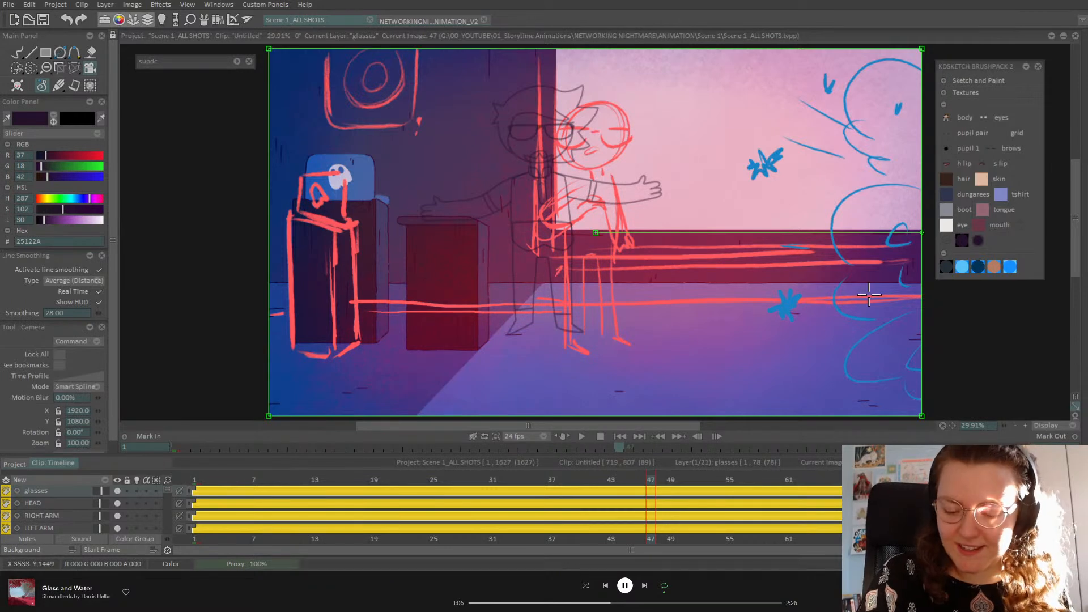
# Step: Return to the first frame and fade the Untitled1 layer to 44% opacity
pyautogui.moveTo(205, 480); pyautogui.dragTo(195, 481)
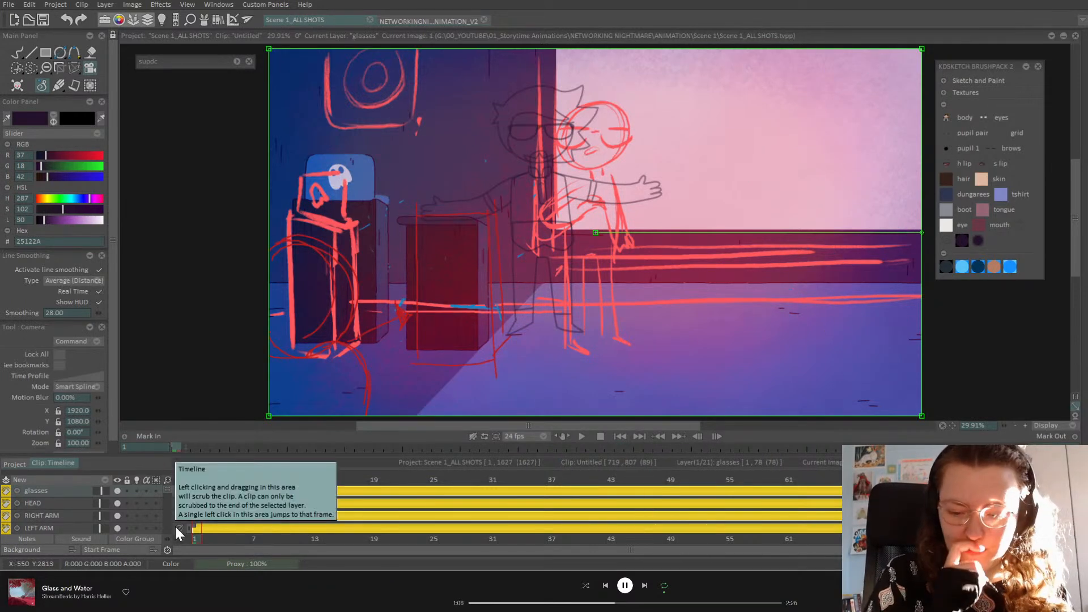
pyautogui.moveTo(168, 492)
pyautogui.mouseDown()
pyautogui.moveTo(169, 505)
pyautogui.moveTo(134, 515)
pyautogui.mouseUp()
pyautogui.click(107, 504)
pyautogui.moveTo(201, 479)
pyautogui.mouseDown()
pyautogui.moveTo(680, 490)
pyautogui.moveTo(261, 524)
pyautogui.moveTo(522, 523)
pyautogui.mouseUp()
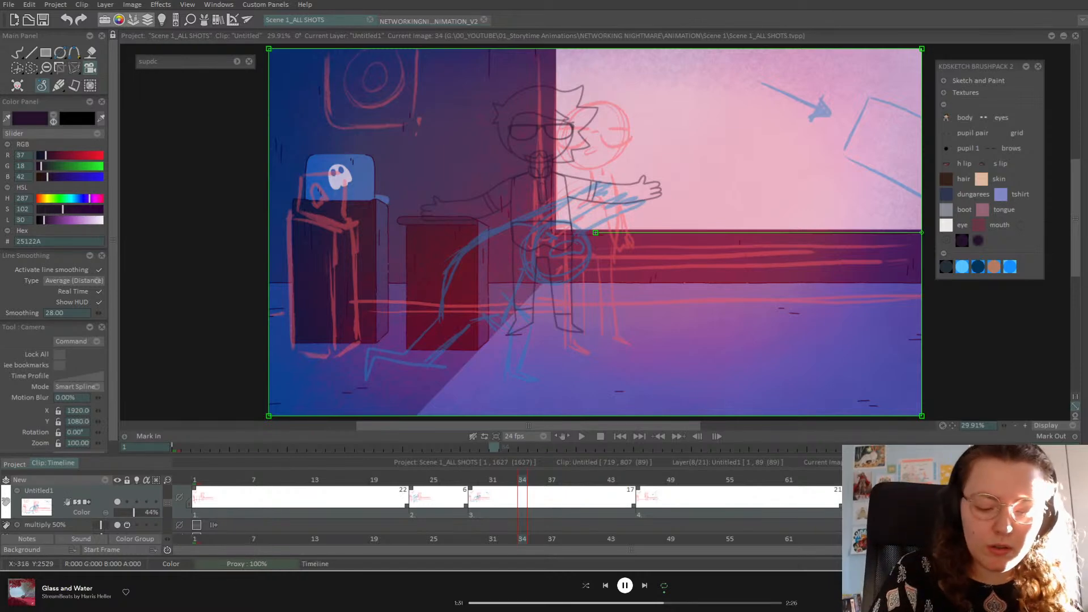
# Step: Scrub to frame 10, toggle Untitled1 visibility, and expand the Textures and Sketch and Paint brushes
pyautogui.click(201, 479)
pyautogui.moveTo(413, 478); pyautogui.dragTo(251, 498)
pyautogui.click(119, 502)
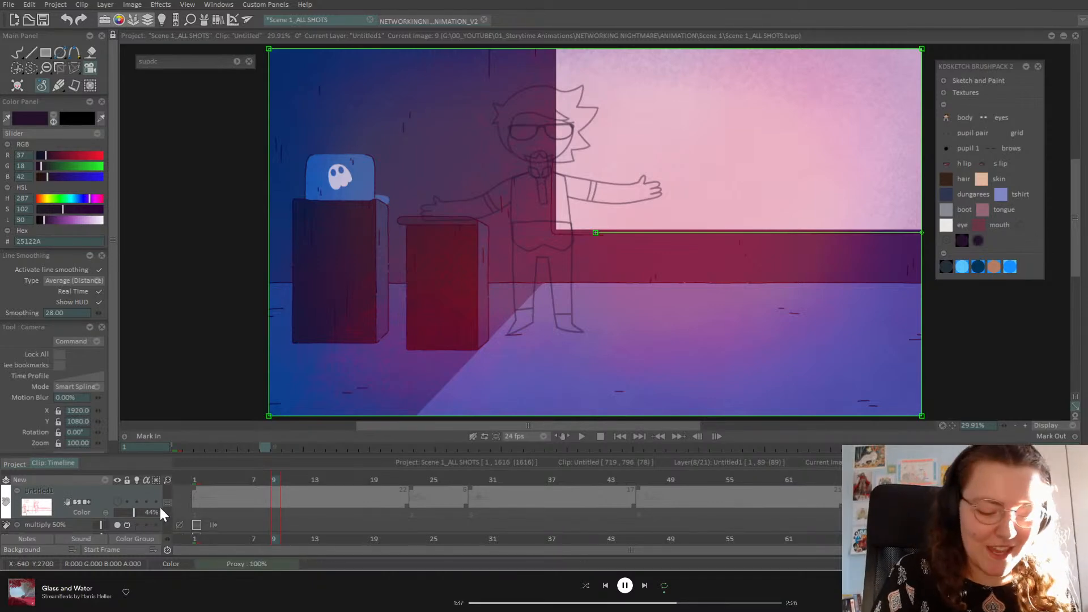
pyautogui.click(117, 503)
pyautogui.moveTo(169, 504); pyautogui.dragTo(174, 480)
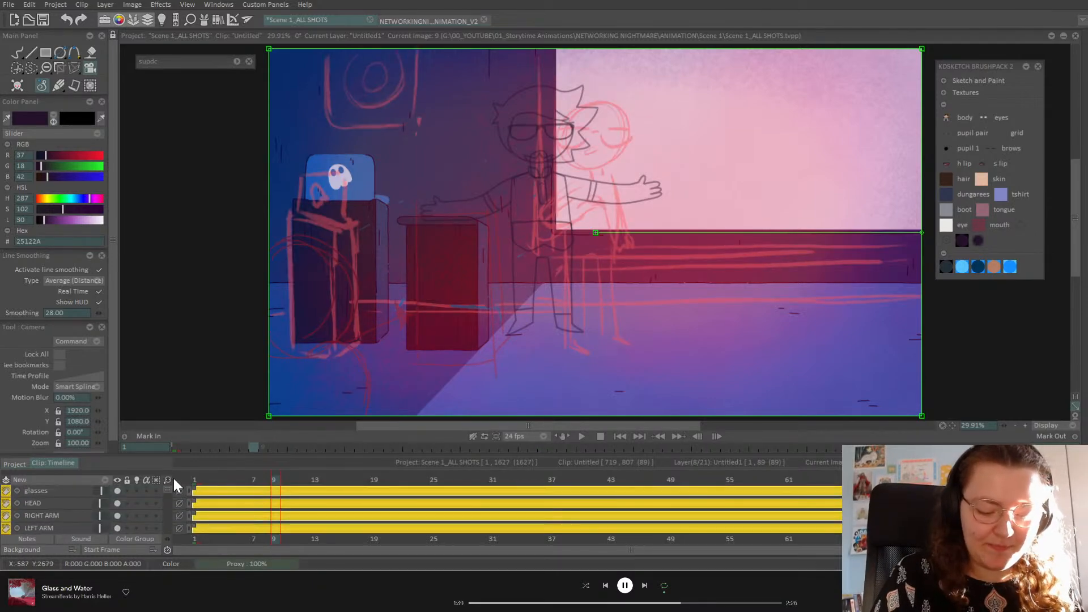
pyautogui.click(958, 93)
pyautogui.click(944, 81)
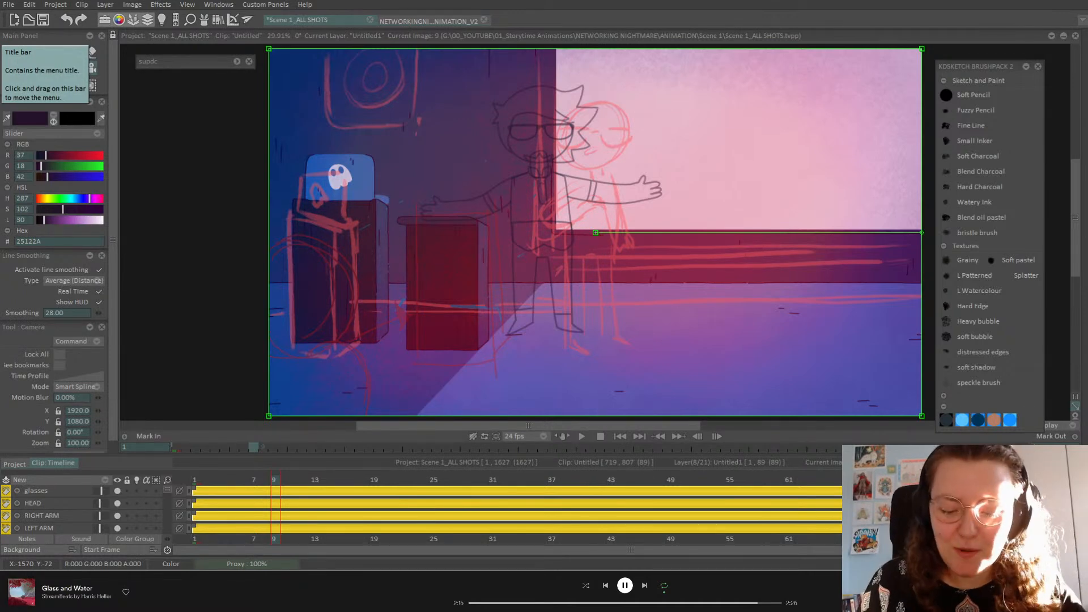
# Step: Return to the first frame and add a new animation layer, Anim_26
pyautogui.click(198, 482)
pyautogui.moveTo(169, 501); pyautogui.dragTo(169, 483)
pyautogui.click(107, 481)
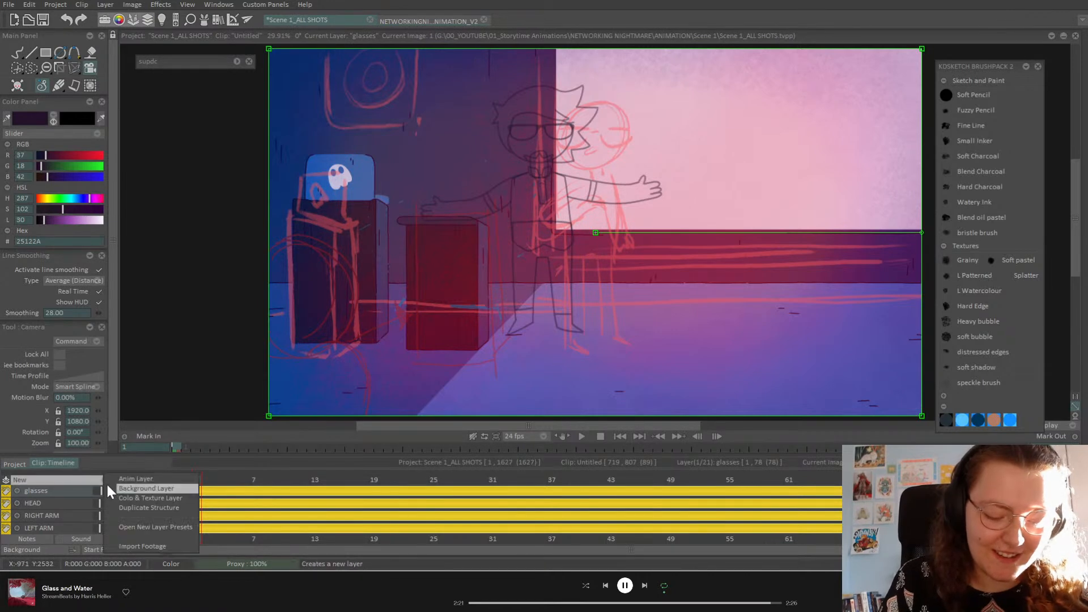
pyautogui.click(154, 479)
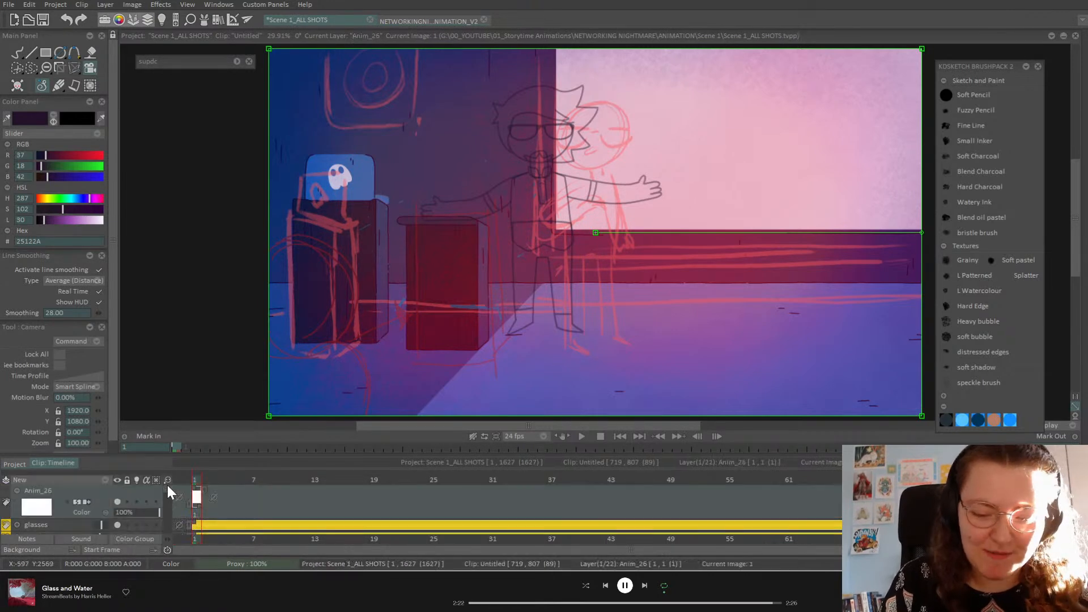
# Step: Select the Pencil Brush in red E00E27 and zoom out the timeline
pyautogui.click(17, 51)
pyautogui.click(93, 155)
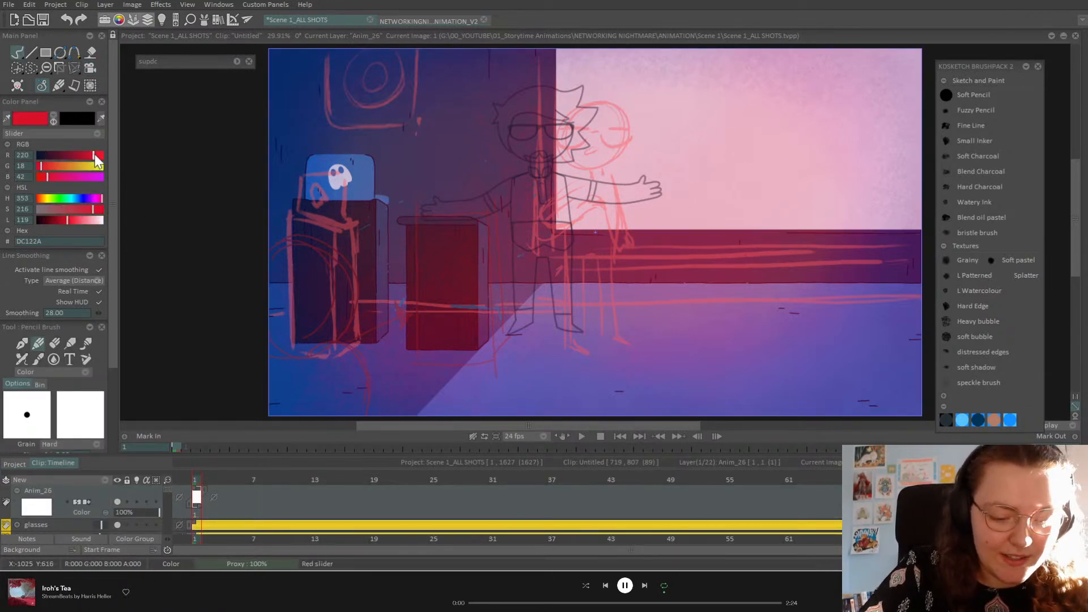
pyautogui.click(95, 209)
pyautogui.moveTo(97, 211); pyautogui.dragTo(95, 210)
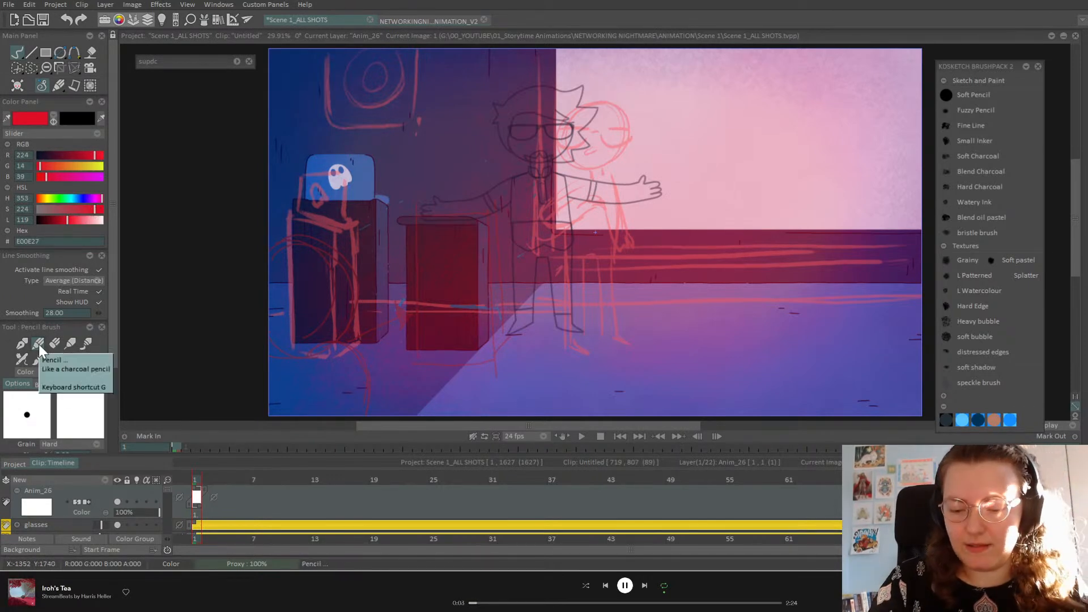
pyautogui.moveTo(169, 479); pyautogui.dragTo(159, 480)
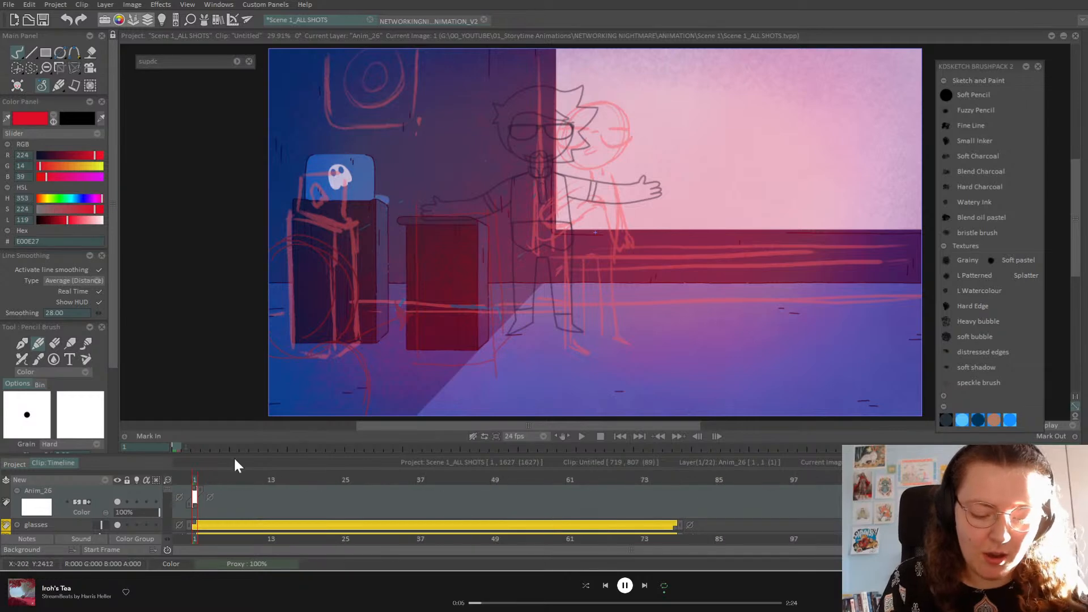
pyautogui.moveTo(233, 453); pyautogui.dragTo(231, 418)
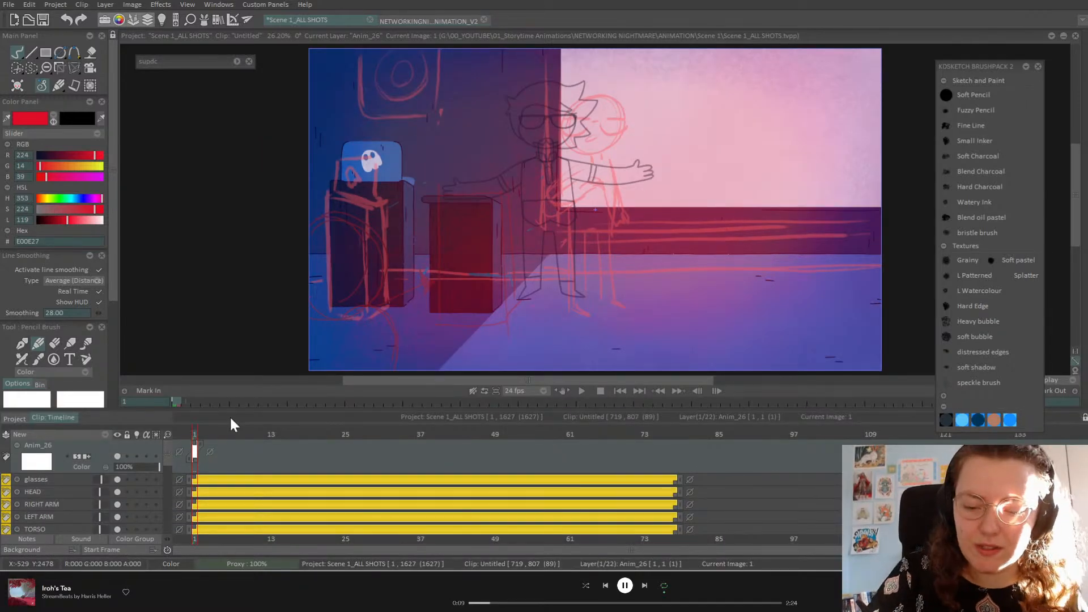
# Step: With line smoothing off, sketch the character's head, torso and both legs in red
pyautogui.moveTo(553, 84)
pyautogui.mouseDown()
pyautogui.moveTo(527, 147)
pyautogui.moveTo(582, 99)
pyautogui.moveTo(517, 122)
pyautogui.moveTo(577, 106)
pyautogui.moveTo(539, 151)
pyautogui.mouseUp()
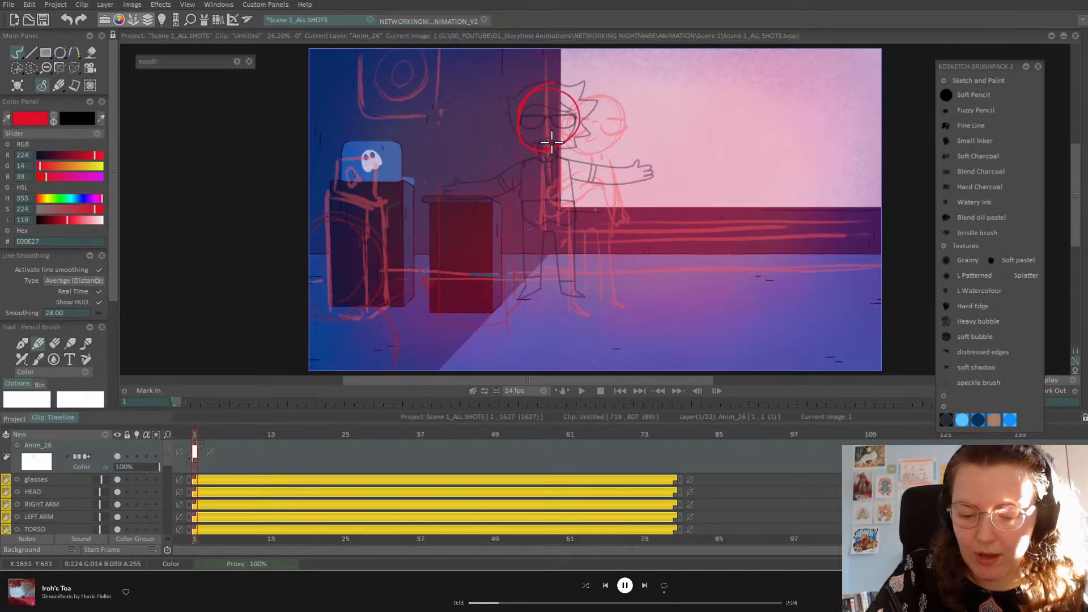
pyautogui.click(99, 270)
pyautogui.moveTo(538, 149)
pyautogui.mouseDown()
pyautogui.moveTo(521, 169)
pyautogui.moveTo(523, 245)
pyautogui.mouseUp()
pyautogui.moveTo(556, 163)
pyautogui.mouseDown()
pyautogui.moveTo(567, 176)
pyautogui.moveTo(574, 277)
pyautogui.mouseUp()
pyautogui.moveTo(517, 228)
pyautogui.mouseDown()
pyautogui.moveTo(516, 283)
pyautogui.moveTo(539, 287)
pyautogui.mouseUp()
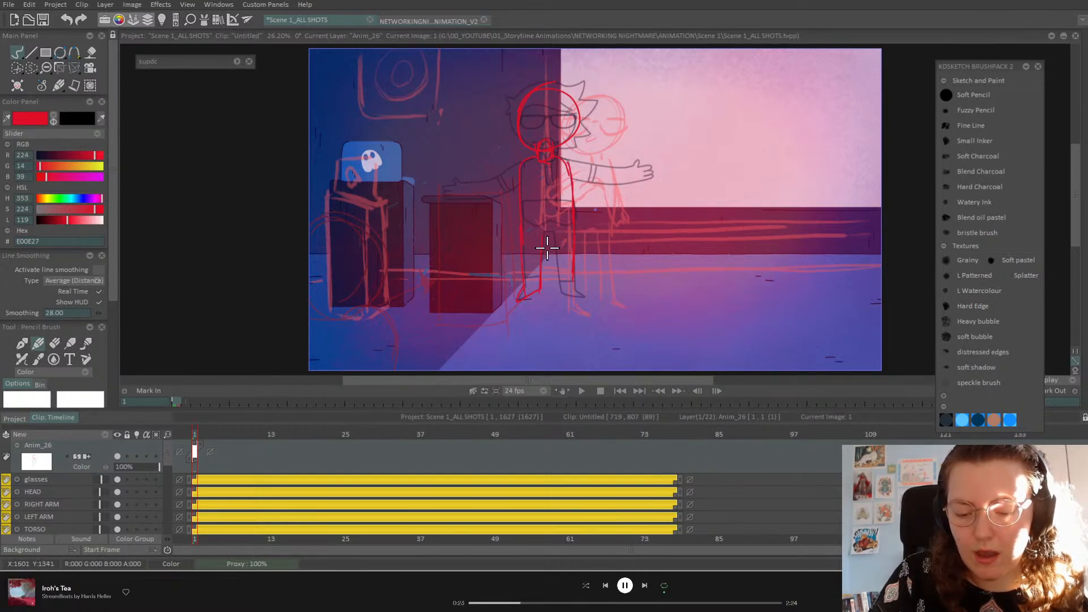
pyautogui.moveTo(554, 236)
pyautogui.mouseDown()
pyautogui.moveTo(559, 298)
pyautogui.moveTo(588, 299)
pyautogui.moveTo(570, 269)
pyautogui.mouseUp()
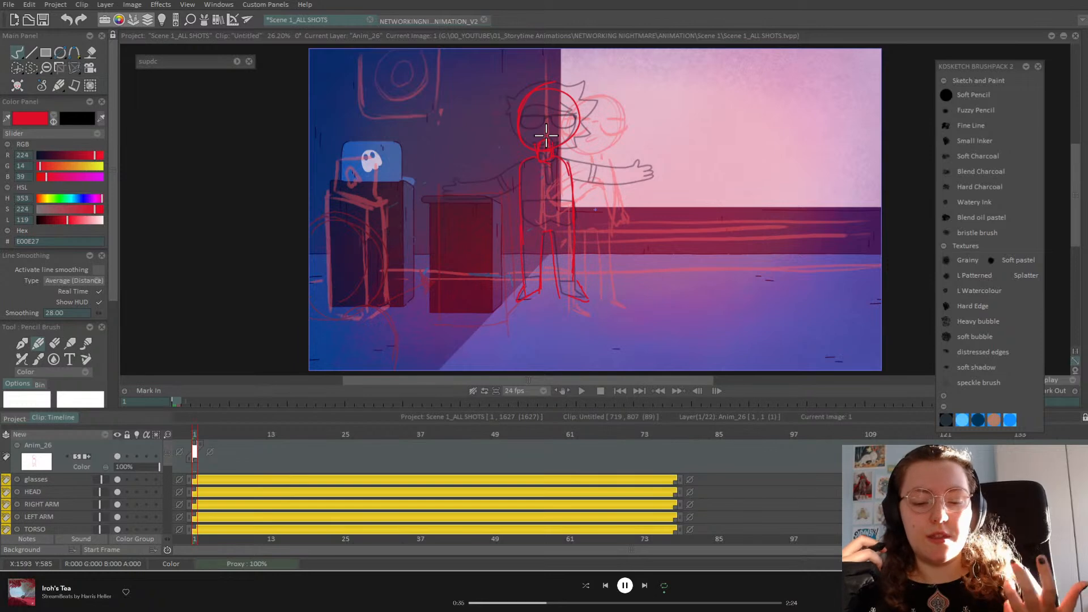
# Step: Add spiky hair beside the head, erase fixes, and scrub ahead to frame 32
pyautogui.click(78, 71)
pyautogui.click(117, 67)
pyautogui.click(19, 53)
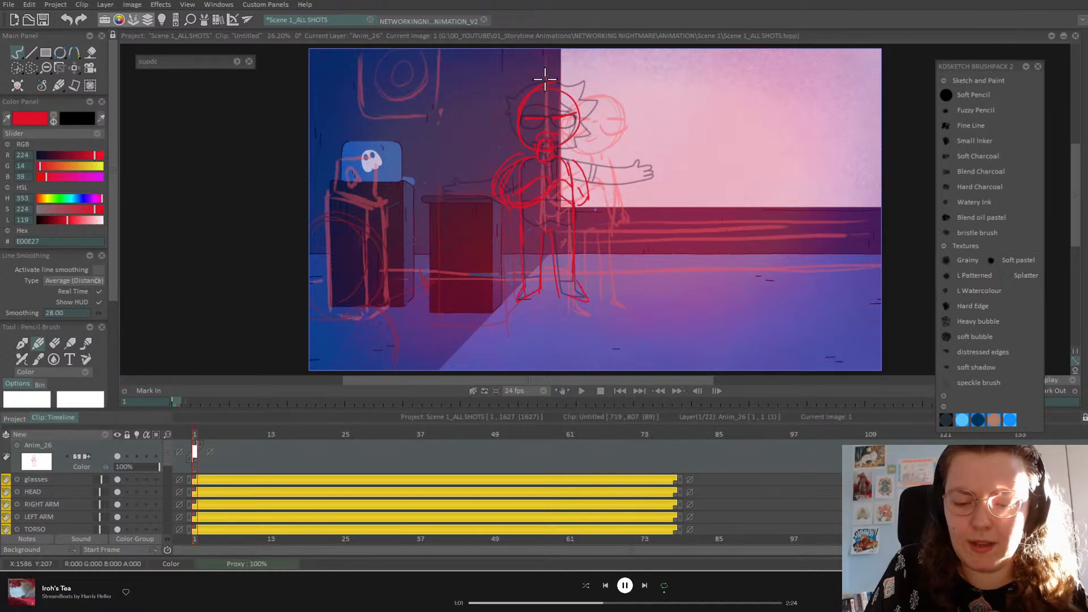
pyautogui.moveTo(585, 85)
pyautogui.mouseDown()
pyautogui.moveTo(596, 108)
pyautogui.moveTo(581, 139)
pyautogui.mouseUp()
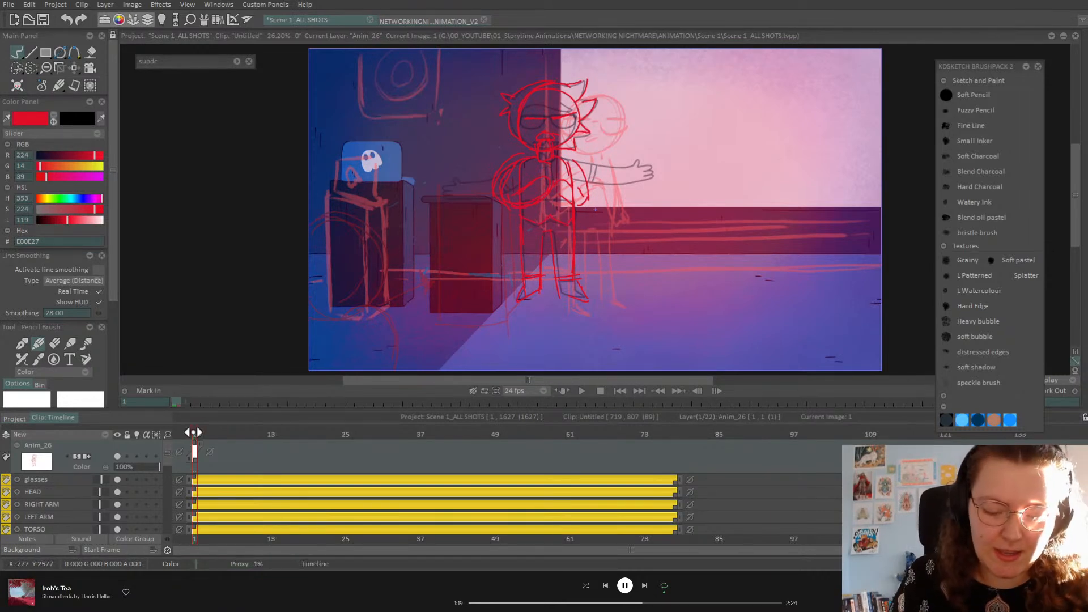
pyautogui.click(54, 344)
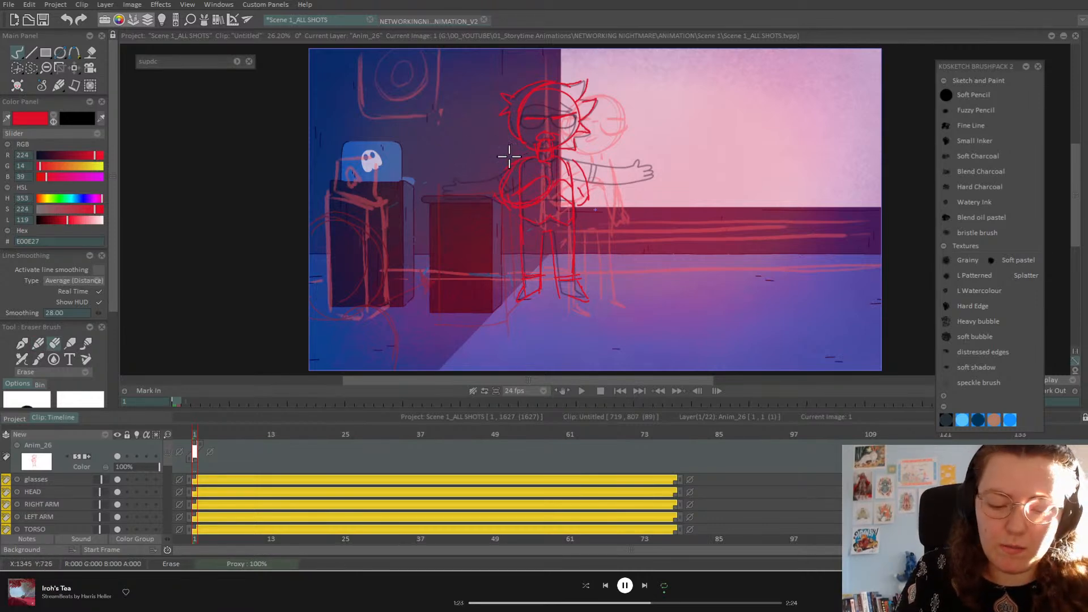
pyautogui.click(38, 344)
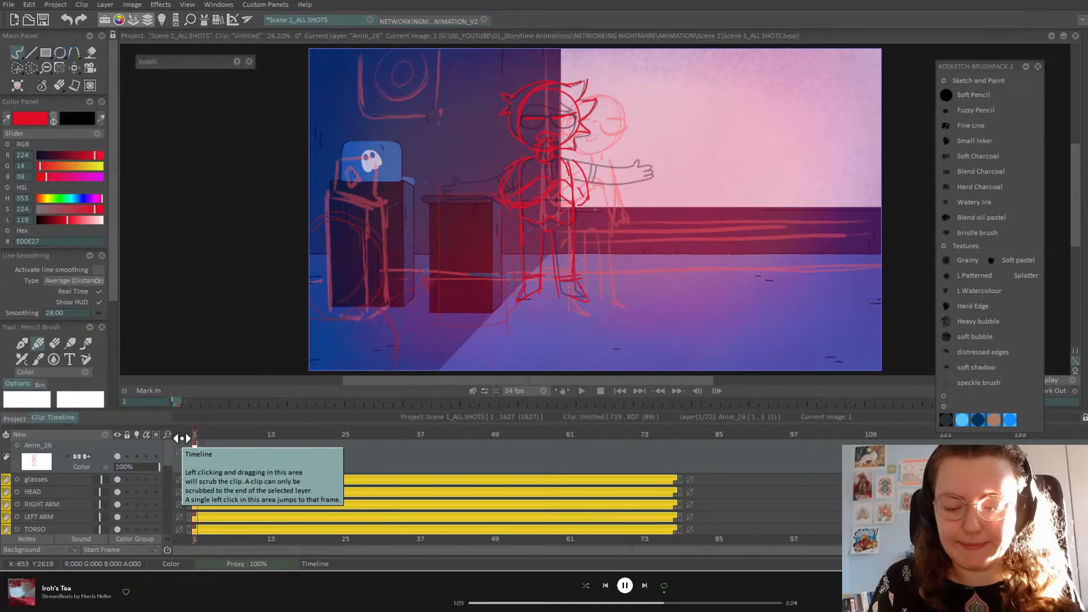
pyautogui.moveTo(193, 445); pyautogui.dragTo(290, 464)
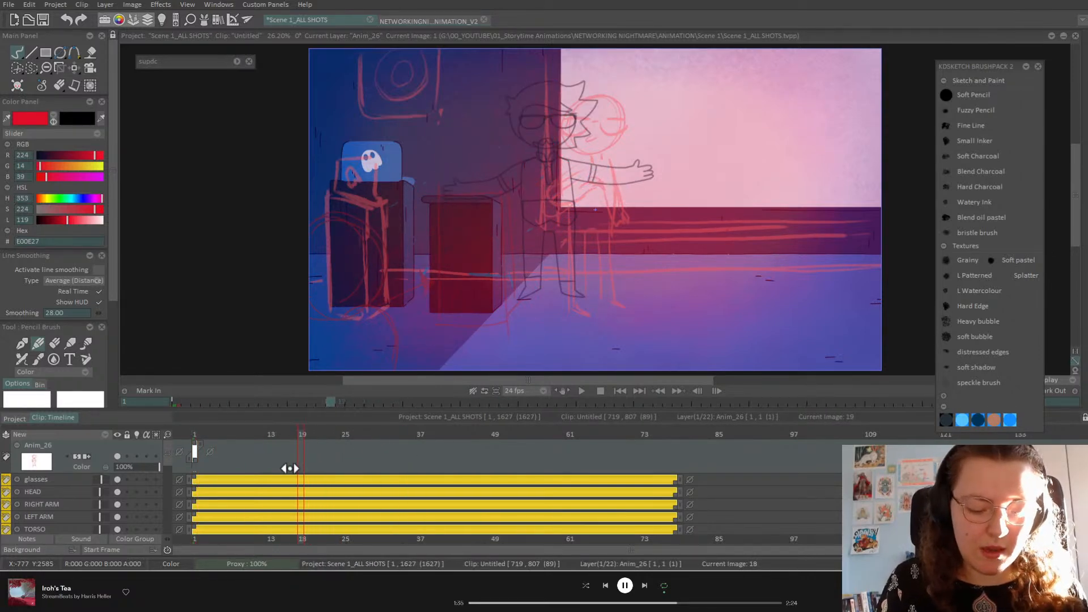
# Step: Add animation layer Anim_27 and insert a new image on it at frame 23
pyautogui.click(103, 434)
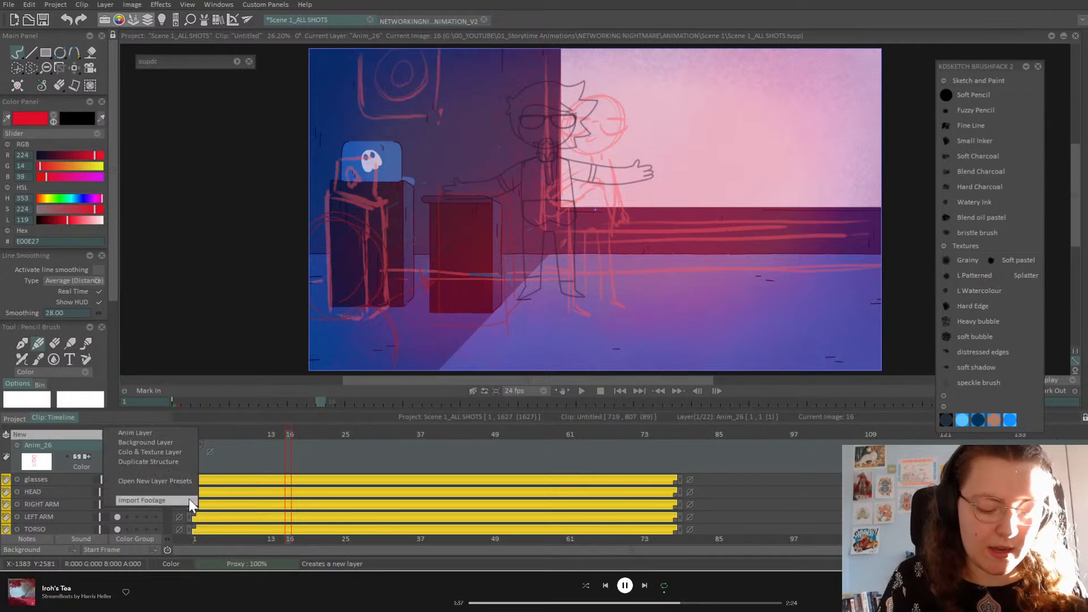
pyautogui.click(144, 434)
pyautogui.moveTo(290, 443)
pyautogui.mouseDown()
pyautogui.moveTo(259, 442)
pyautogui.moveTo(191, 472)
pyautogui.moveTo(366, 492)
pyautogui.moveTo(313, 499)
pyautogui.moveTo(333, 498)
pyautogui.moveTo(325, 495)
pyautogui.mouseUp()
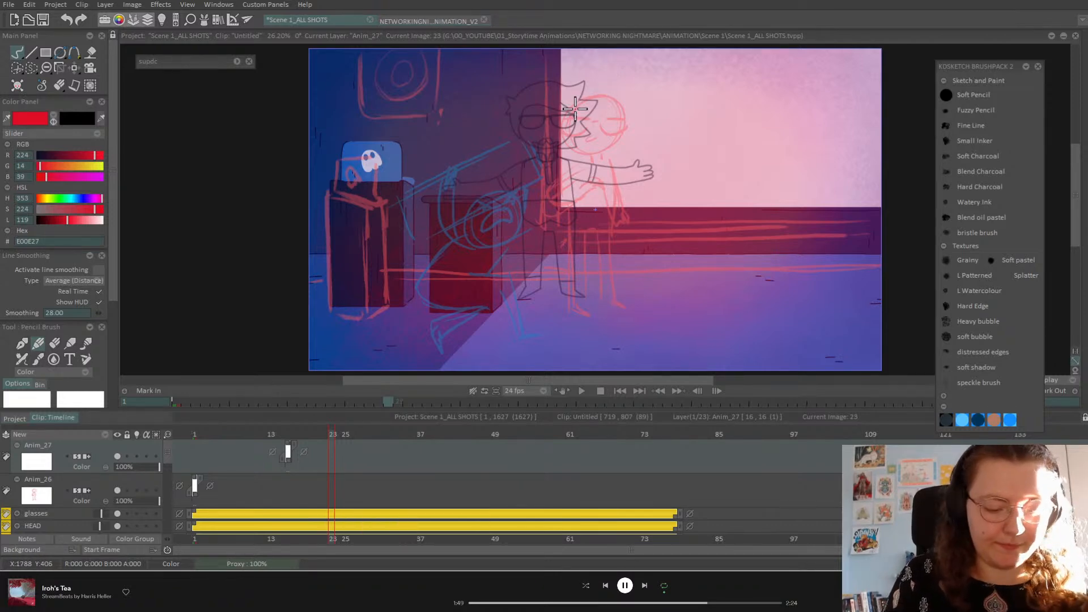
pyautogui.press('Insert')
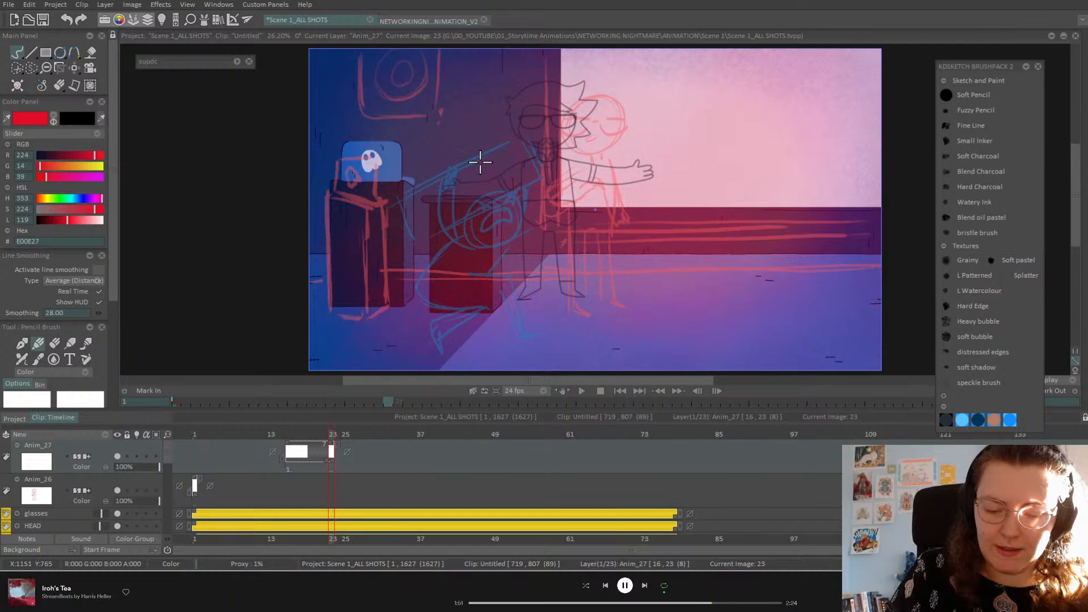
# Step: Add a new layer above Anim_27 and draw the red podium box outline
pyautogui.click(106, 435)
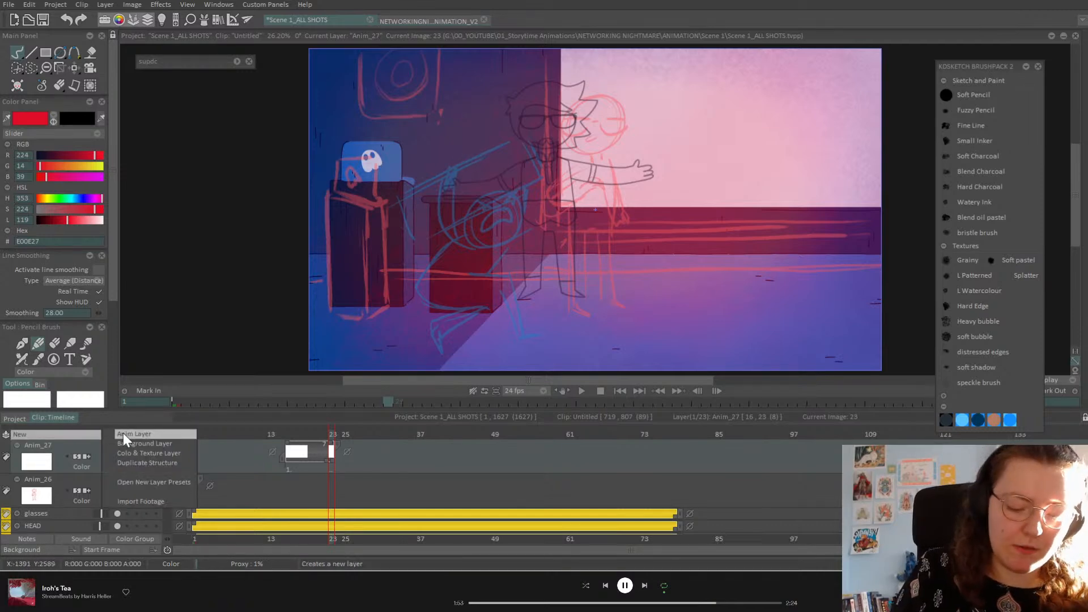
pyautogui.click(122, 435)
pyautogui.moveTo(431, 195)
pyautogui.mouseDown()
pyautogui.moveTo(486, 192)
pyautogui.moveTo(420, 195)
pyautogui.moveTo(498, 194)
pyautogui.moveTo(502, 308)
pyautogui.mouseUp()
pyautogui.moveTo(502, 264); pyautogui.dragTo(503, 305)
pyautogui.moveTo(489, 197); pyautogui.dragTo(493, 309)
pyautogui.moveTo(428, 203)
pyautogui.mouseDown()
pyautogui.moveTo(434, 298)
pyautogui.moveTo(506, 310)
pyautogui.moveTo(430, 310)
pyautogui.mouseUp()
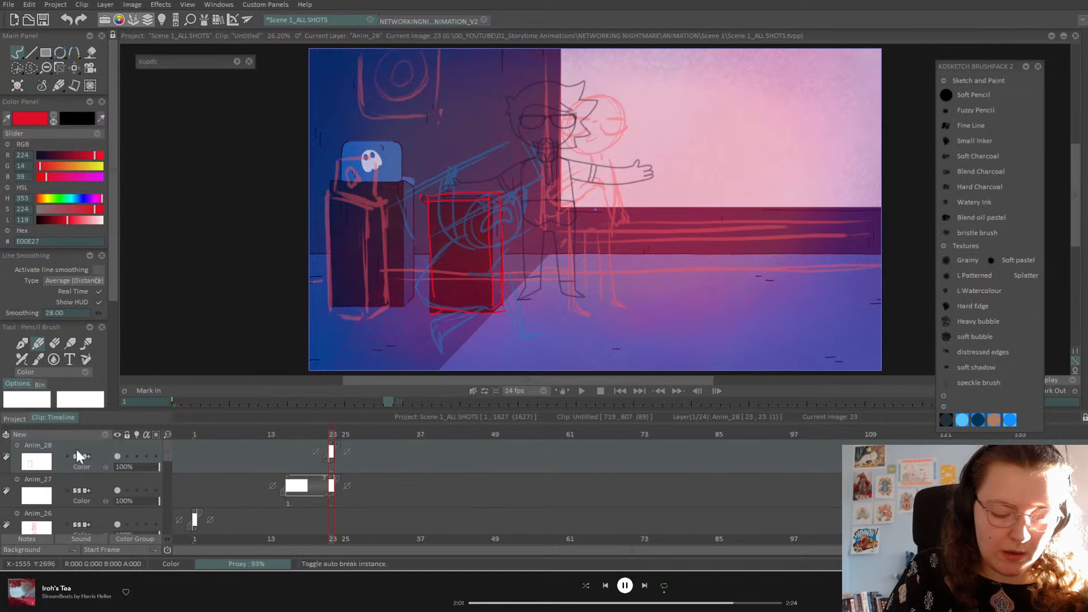
# Step: Rename Anim_28 to 'podium rough' and Anim_27 to 'wild rough'
pyautogui.doubleClick(36, 445)
pyautogui.write('podium rough')
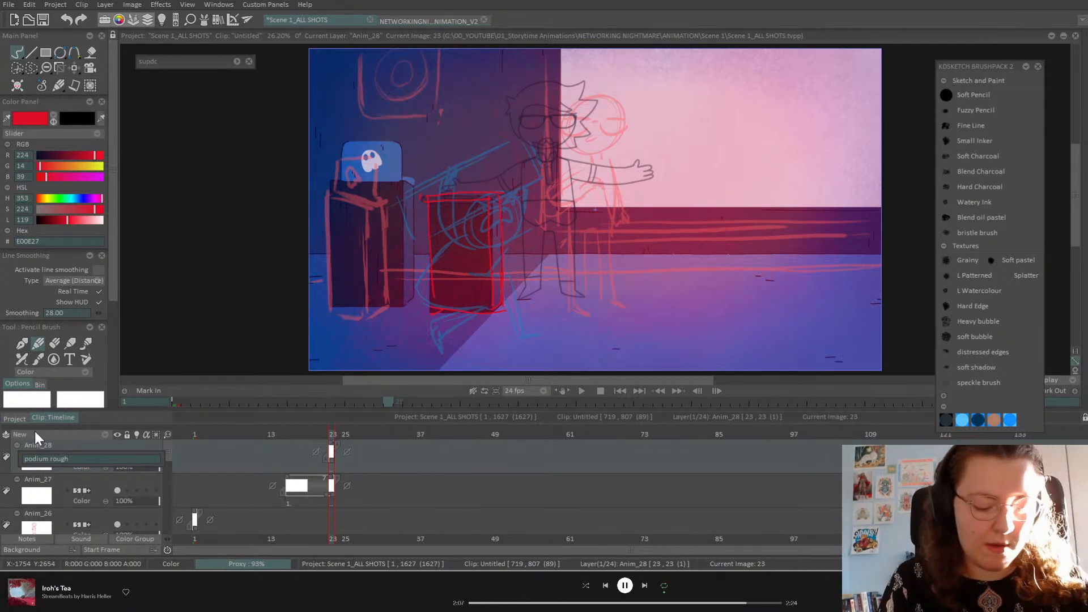
pyautogui.press('Return')
pyautogui.click(36, 480)
pyautogui.doubleClick(38, 480)
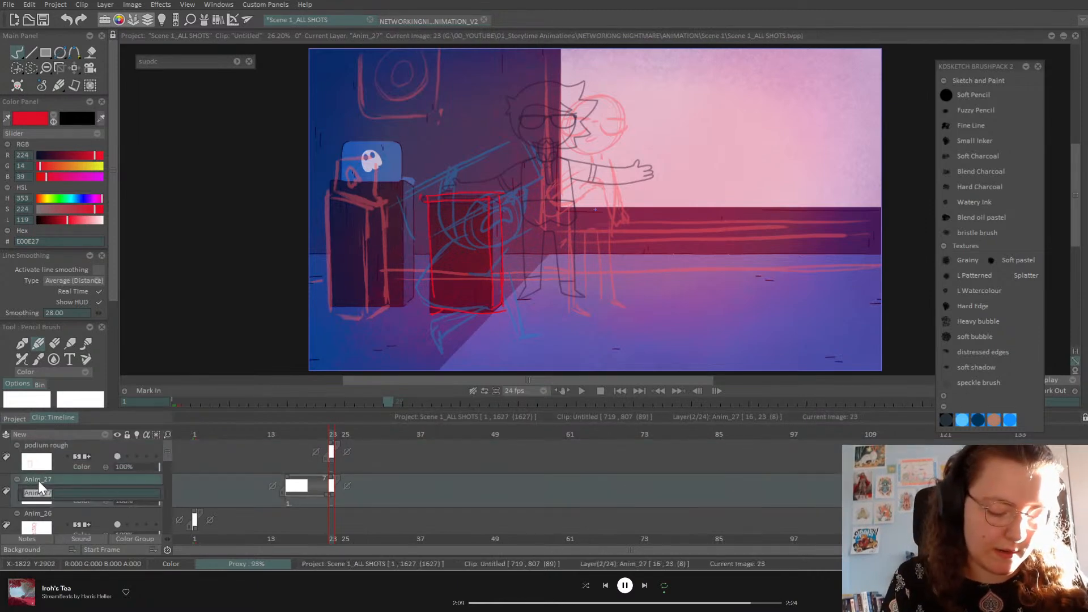
pyautogui.write('wild rough')
pyautogui.press('Return')
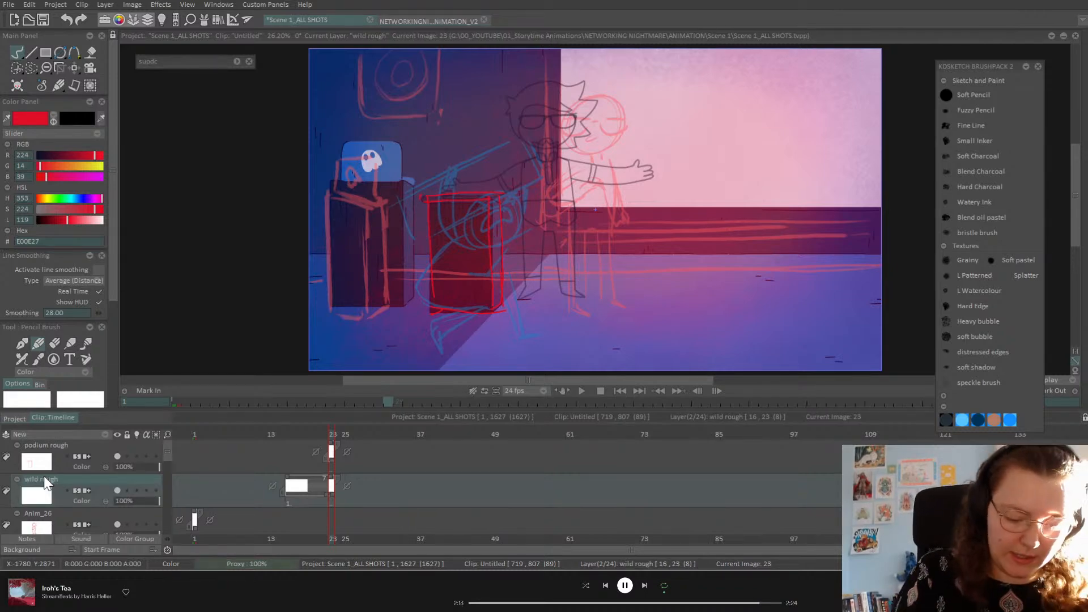
# Step: Rename Anim_26 to 'maaz rough' and scrub frames 16–22 to review
pyautogui.click(47, 514)
pyautogui.doubleClick(47, 508)
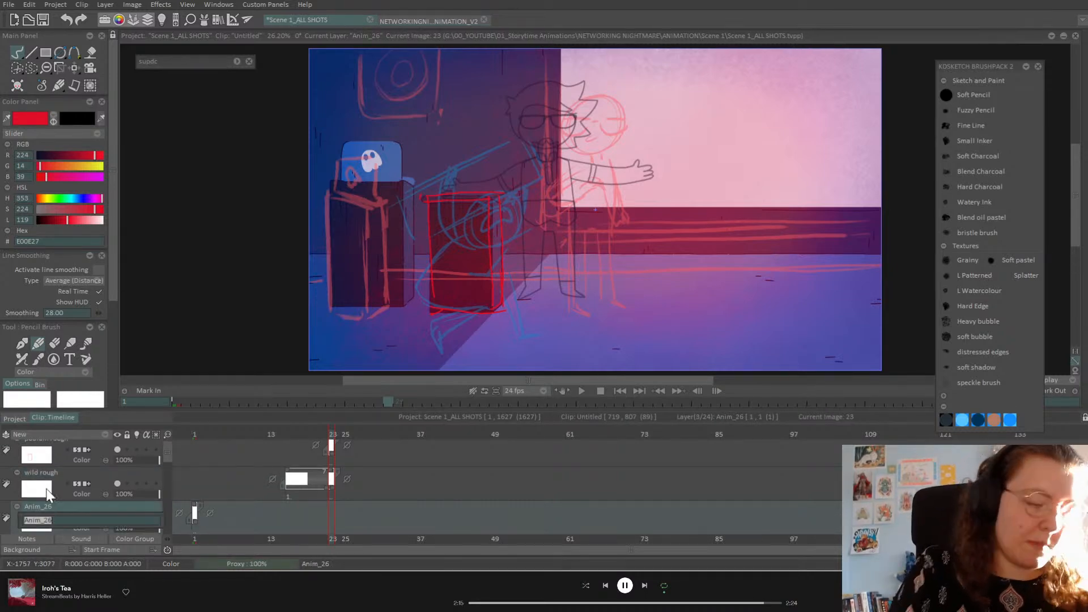
pyautogui.write('maaz rough')
pyautogui.press('Return')
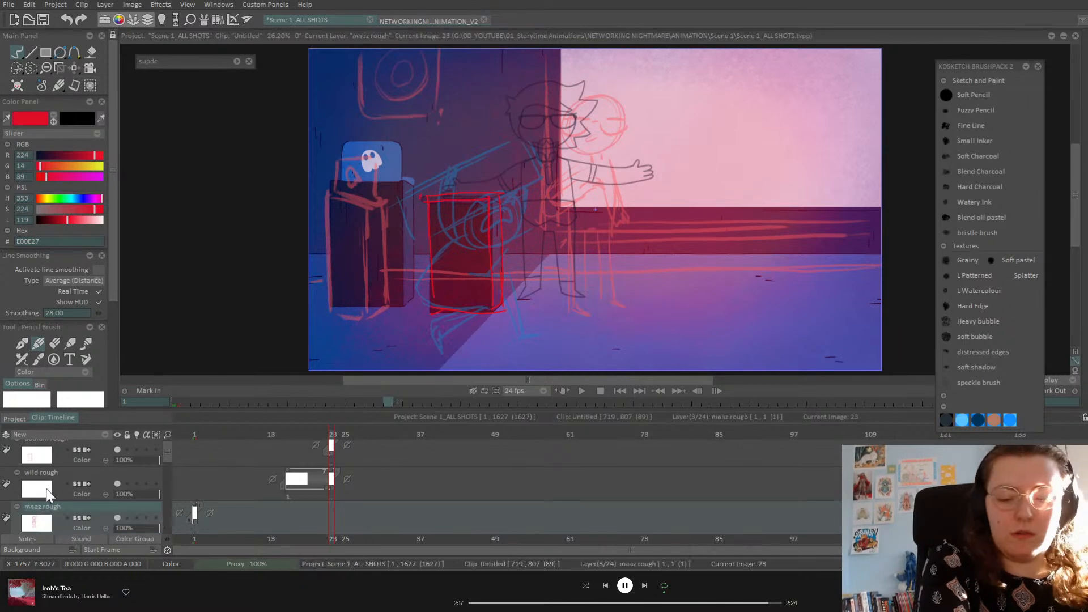
pyautogui.click(210, 513)
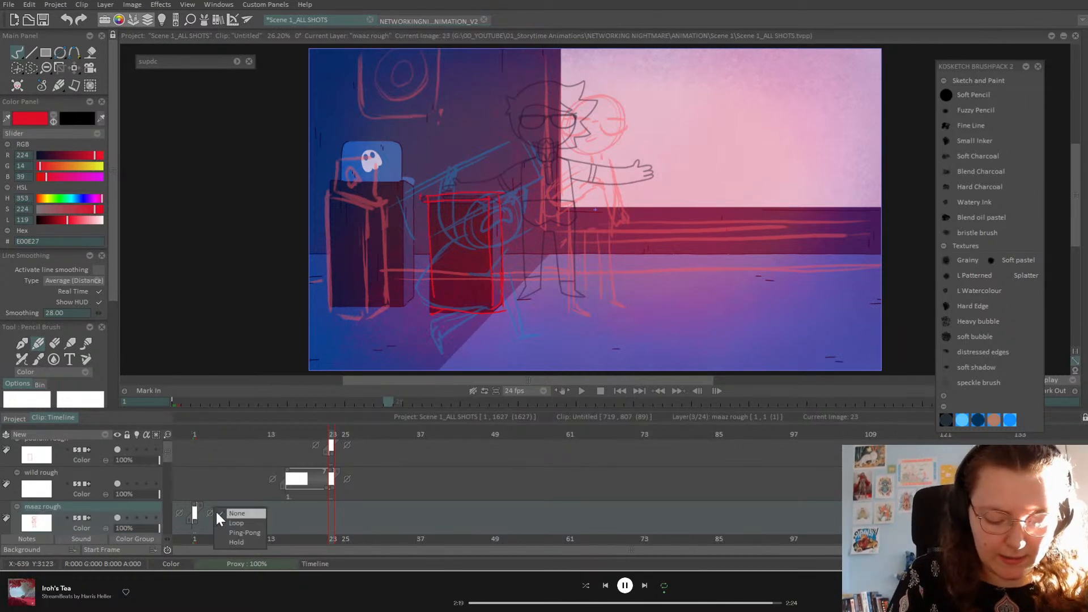
pyautogui.moveTo(329, 434); pyautogui.dragTo(290, 435)
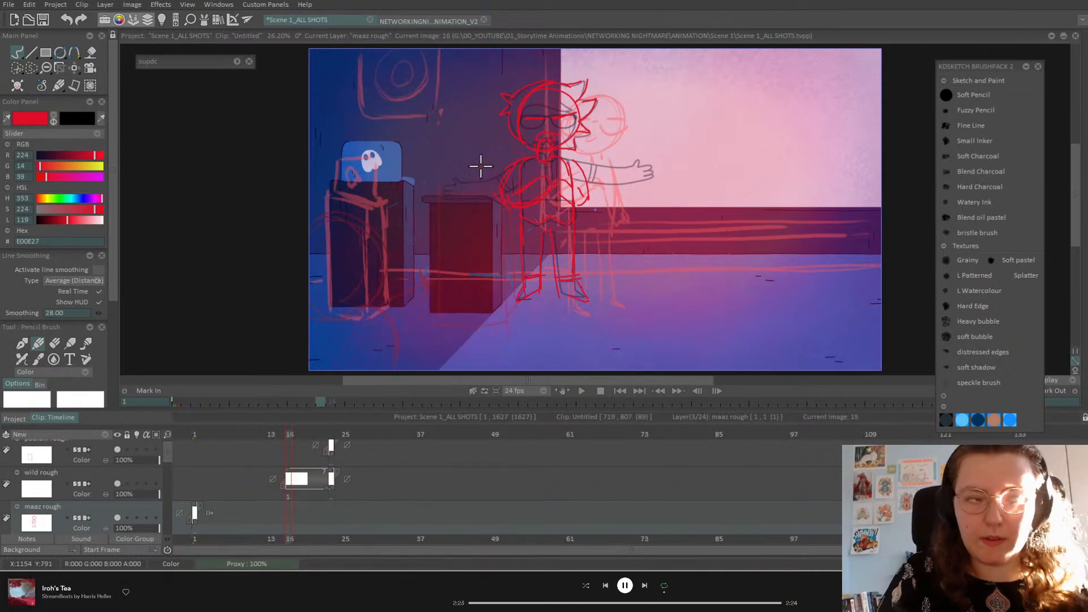
pyautogui.moveTo(273, 434); pyautogui.dragTo(333, 434)
# Step: Make wild rough current, go to frame 16, and pick bright green 2AE00E
pyautogui.click(100, 473)
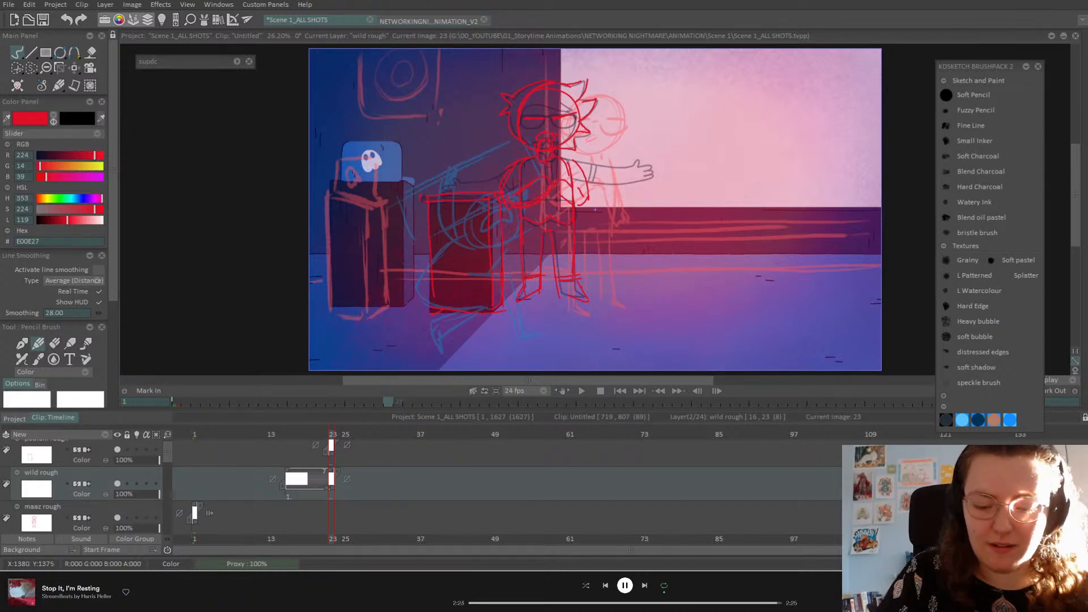
pyautogui.click(288, 435)
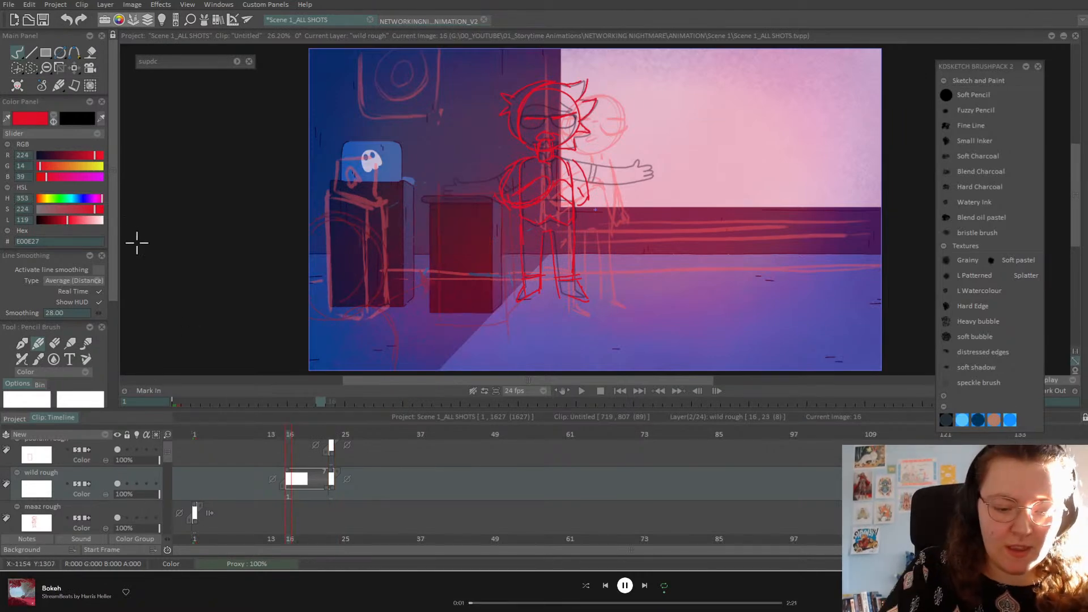
pyautogui.click(58, 198)
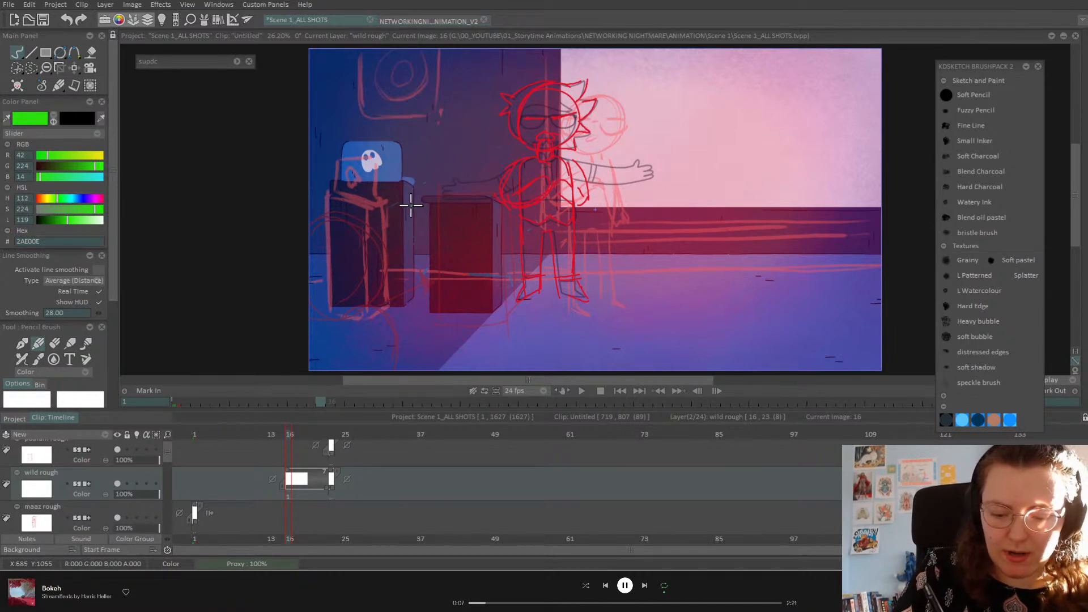
# Step: Sketch a green circle with an arc and body strokes below it
pyautogui.moveTo(339, 245)
pyautogui.mouseDown()
pyautogui.moveTo(379, 308)
pyautogui.moveTo(329, 304)
pyautogui.moveTo(327, 242)
pyautogui.moveTo(365, 237)
pyautogui.mouseUp()
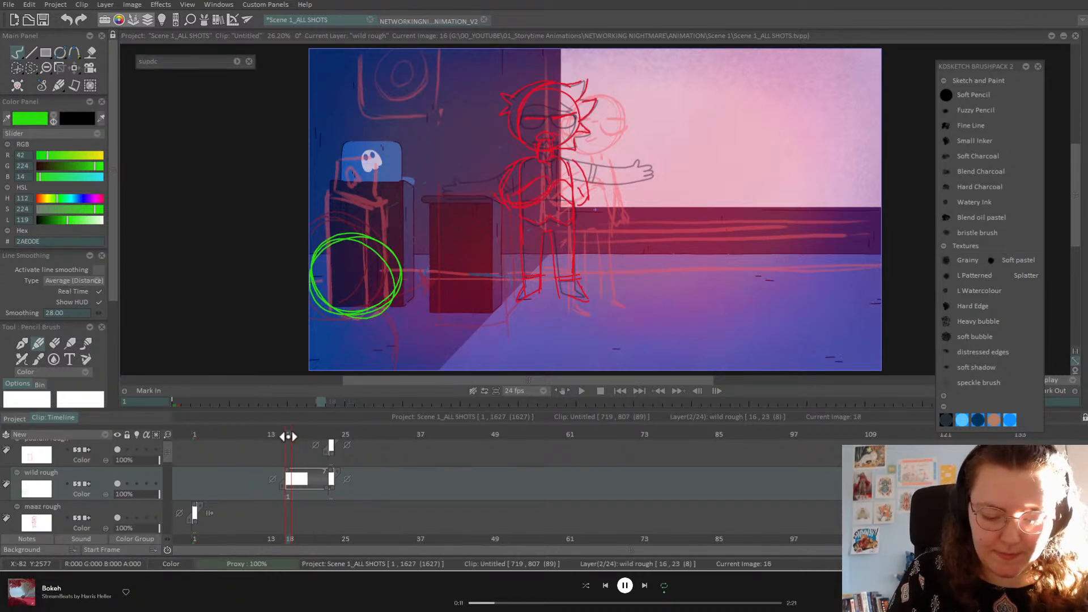
pyautogui.moveTo(311, 329)
pyautogui.mouseDown()
pyautogui.moveTo(368, 312)
pyautogui.moveTo(387, 368)
pyautogui.mouseUp()
pyautogui.moveTo(333, 307); pyautogui.dragTo(295, 371)
pyautogui.moveTo(373, 309)
pyautogui.mouseDown()
pyautogui.moveTo(420, 333)
pyautogui.moveTo(408, 346)
pyautogui.moveTo(442, 341)
pyautogui.mouseUp()
# Step: Extend the first wild rough drawing back to frame 1 and start the second around frame 16
pyautogui.moveTo(289, 434); pyautogui.dragTo(308, 436)
pyautogui.moveTo(286, 489); pyautogui.dragTo(192, 493)
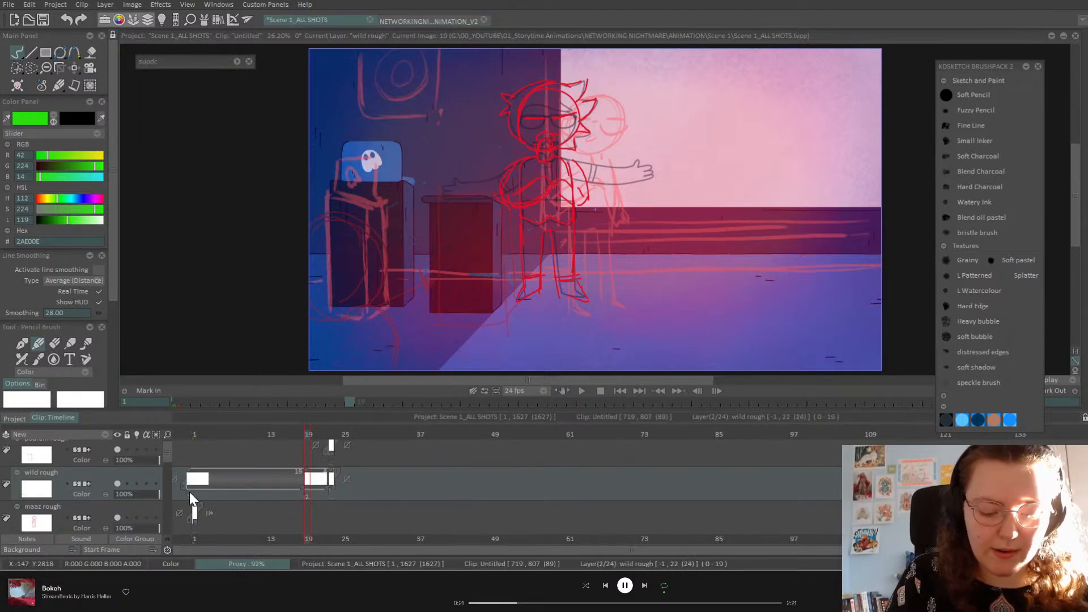
pyautogui.moveTo(305, 479); pyautogui.dragTo(286, 479)
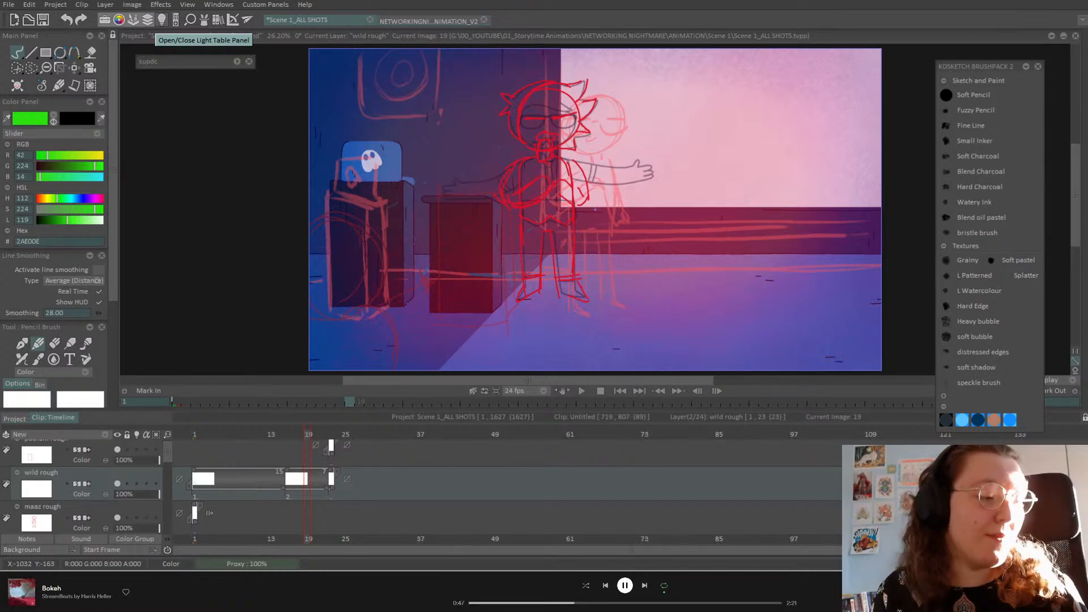
pyautogui.moveTo(288, 435)
pyautogui.mouseDown()
pyautogui.moveTo(275, 435)
pyautogui.moveTo(286, 435)
pyautogui.mouseUp()
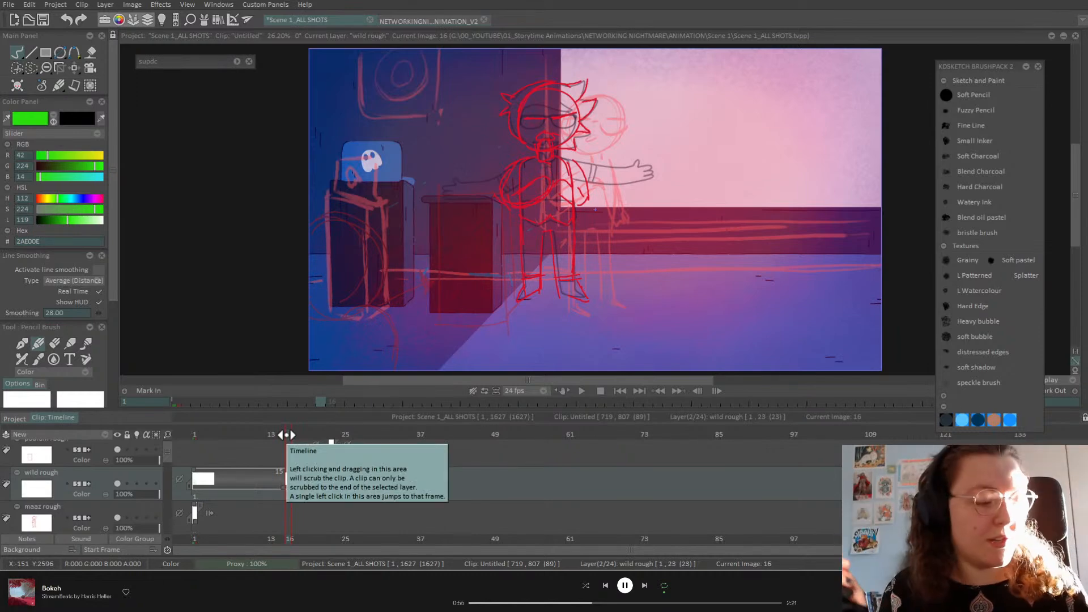
pyautogui.press('Left')
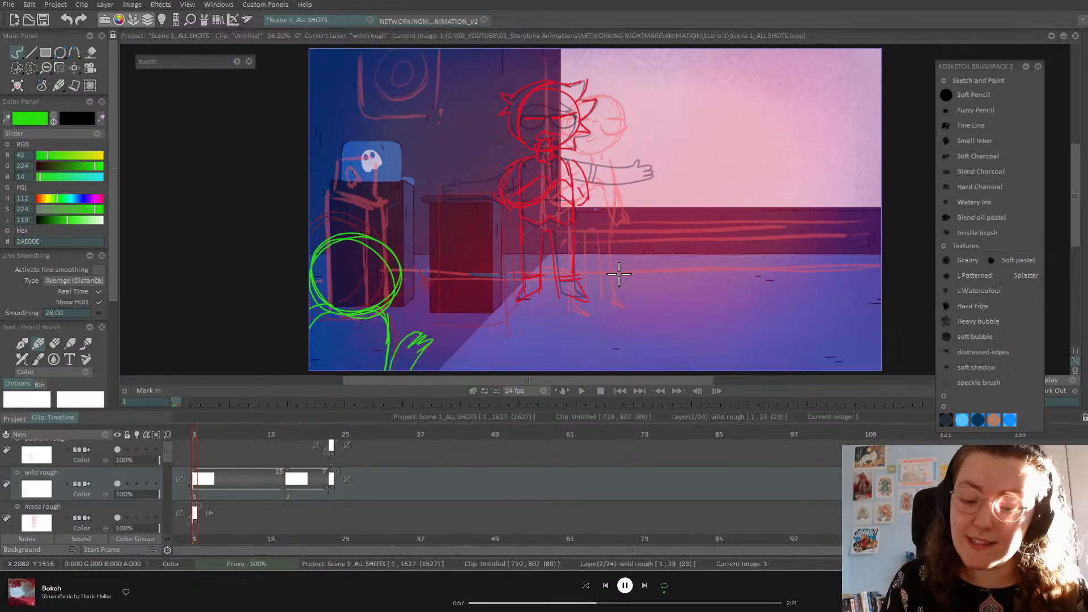
pyautogui.press('Right')
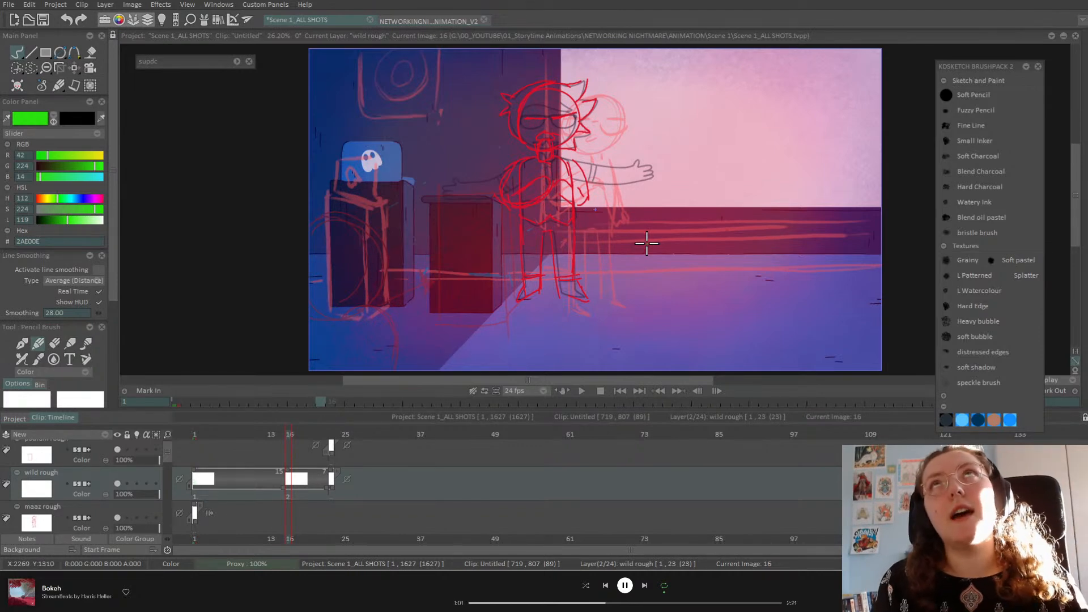
pyautogui.press('Left')
pyautogui.press('Right')
pyautogui.press('Right')
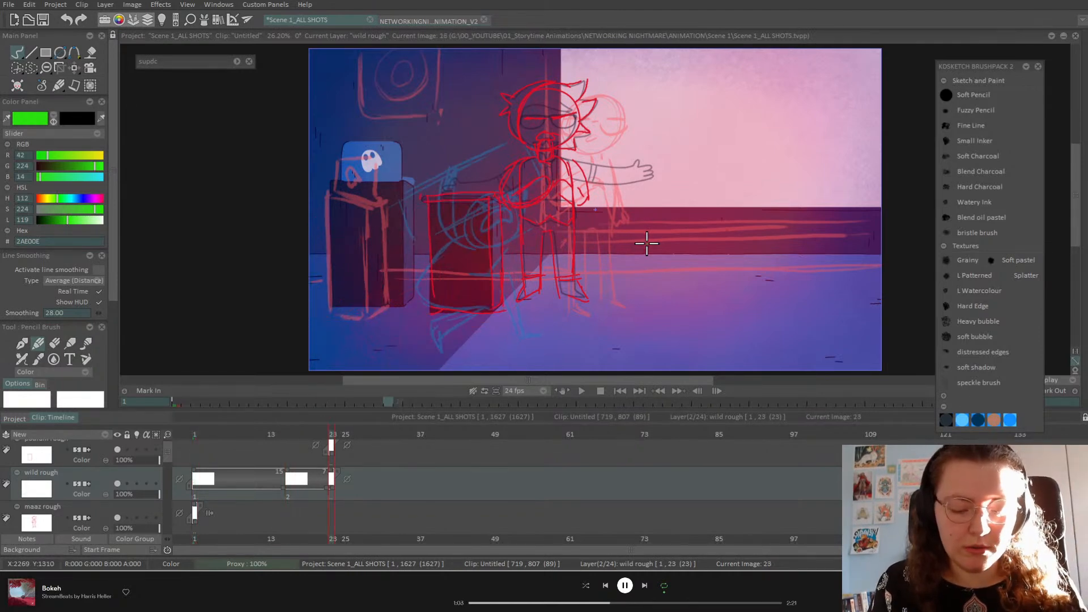
pyautogui.press('Left')
pyautogui.press('Right')
pyautogui.press('Right')
pyautogui.press('Left')
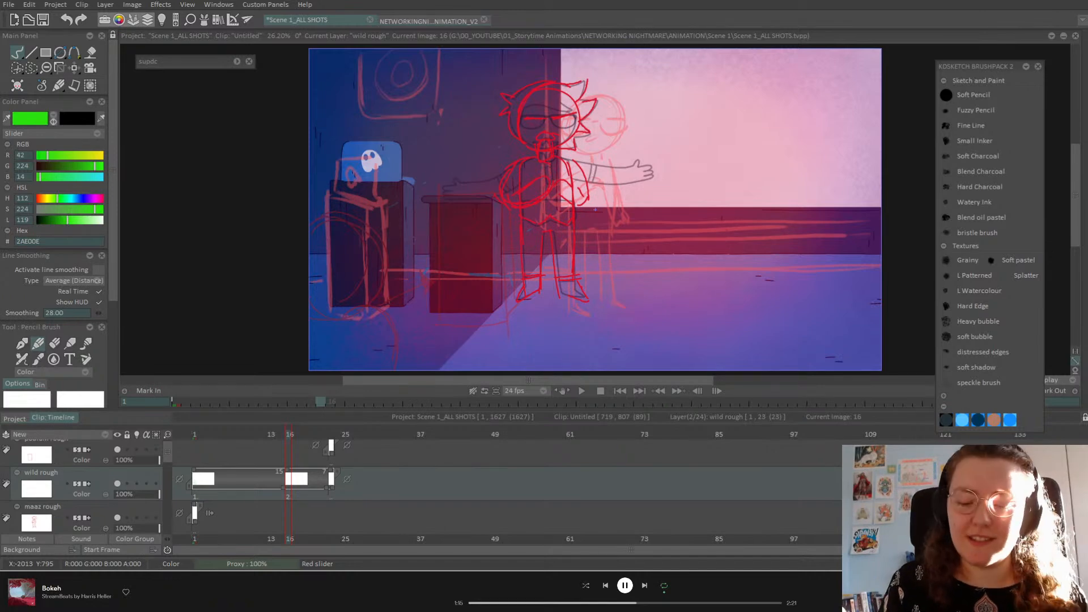
pyautogui.moveTo(289, 440)
pyautogui.mouseDown()
pyautogui.moveTo(279, 441)
pyautogui.moveTo(288, 441)
pyautogui.mouseUp()
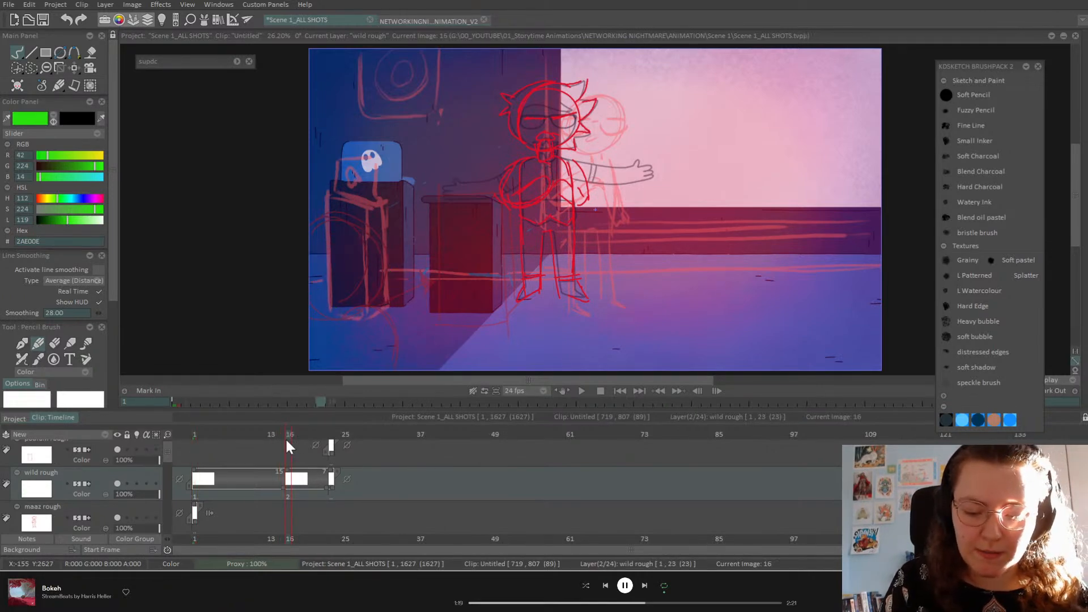
pyautogui.hotkey('ctrl', 'Left')
pyautogui.hotkey('ctrl', 'Right')
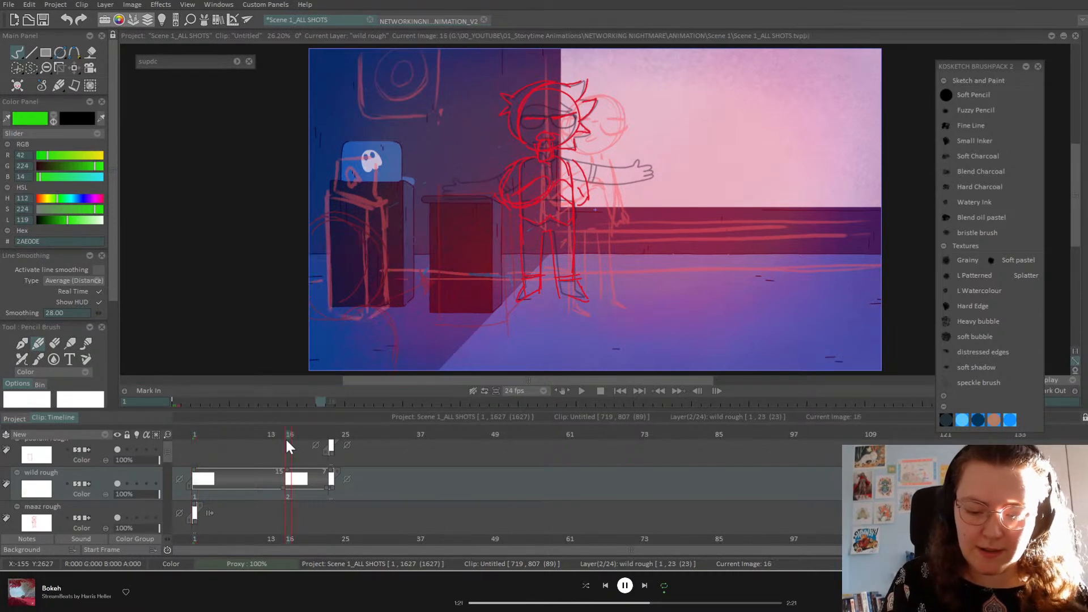
pyautogui.hotkey('ctrl', 'Left')
pyautogui.hotkey('ctrl', 'Right')
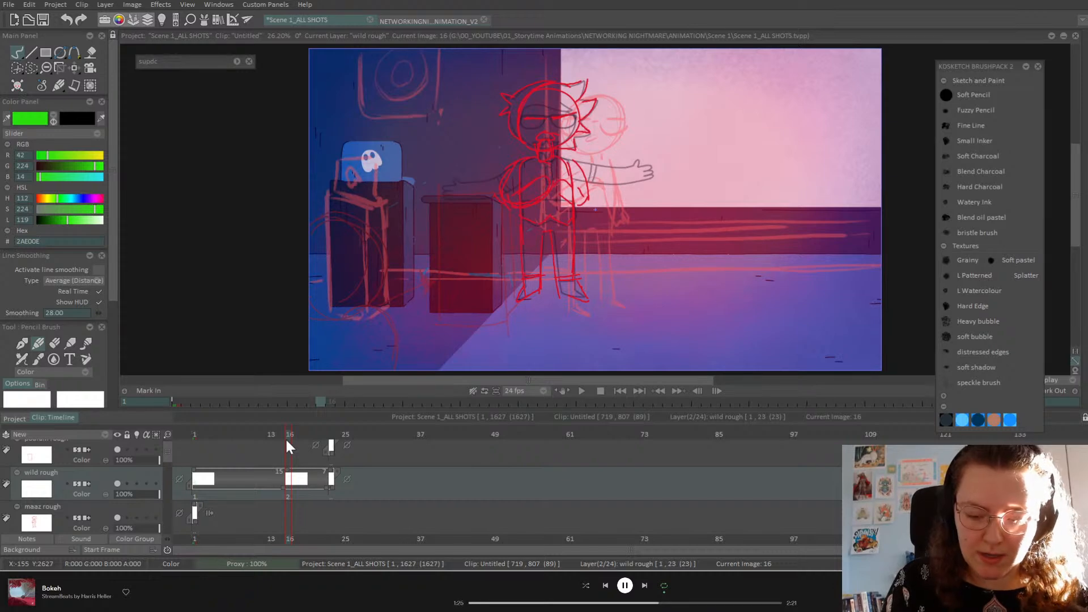
# Step: Sketch the green crouching body, legs, foot, head with face, and hand
pyautogui.moveTo(402, 240); pyautogui.dragTo(450, 245)
pyautogui.moveTo(445, 221)
pyautogui.mouseDown()
pyautogui.moveTo(399, 231)
pyautogui.moveTo(392, 256)
pyautogui.mouseUp()
pyautogui.moveTo(381, 252)
pyautogui.mouseDown()
pyautogui.moveTo(384, 278)
pyautogui.moveTo(429, 325)
pyautogui.mouseUp()
pyautogui.moveTo(409, 265)
pyautogui.mouseDown()
pyautogui.moveTo(429, 325)
pyautogui.moveTo(454, 328)
pyautogui.mouseUp()
pyautogui.moveTo(432, 262); pyautogui.dragTo(453, 327)
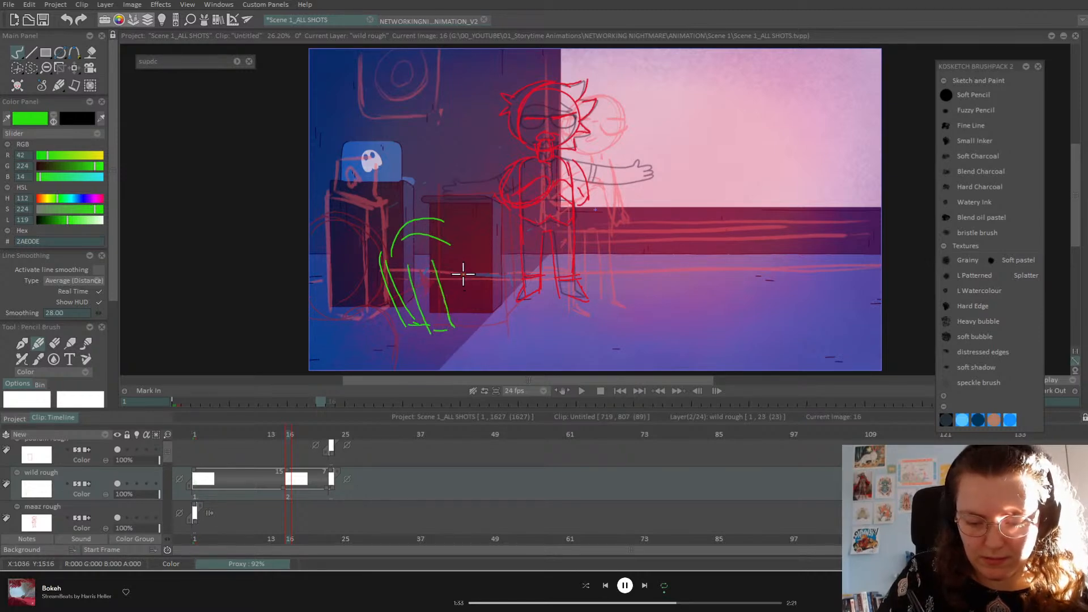
pyautogui.moveTo(468, 213)
pyautogui.mouseDown()
pyautogui.moveTo(501, 249)
pyautogui.moveTo(478, 272)
pyautogui.moveTo(450, 247)
pyautogui.moveTo(470, 276)
pyautogui.moveTo(450, 262)
pyautogui.moveTo(513, 264)
pyautogui.mouseUp()
pyautogui.moveTo(507, 263)
pyautogui.mouseDown()
pyautogui.moveTo(481, 274)
pyautogui.moveTo(429, 244)
pyautogui.moveTo(490, 280)
pyautogui.moveTo(432, 232)
pyautogui.moveTo(391, 307)
pyautogui.moveTo(440, 258)
pyautogui.moveTo(392, 265)
pyautogui.moveTo(451, 253)
pyautogui.mouseUp()
pyautogui.moveTo(450, 321)
pyautogui.mouseDown()
pyautogui.moveTo(458, 328)
pyautogui.moveTo(433, 331)
pyautogui.mouseUp()
pyautogui.moveTo(480, 245)
pyautogui.mouseDown()
pyautogui.moveTo(479, 235)
pyautogui.moveTo(462, 257)
pyautogui.moveTo(494, 250)
pyautogui.moveTo(457, 226)
pyautogui.moveTo(494, 222)
pyautogui.moveTo(448, 219)
pyautogui.moveTo(459, 233)
pyautogui.mouseUp()
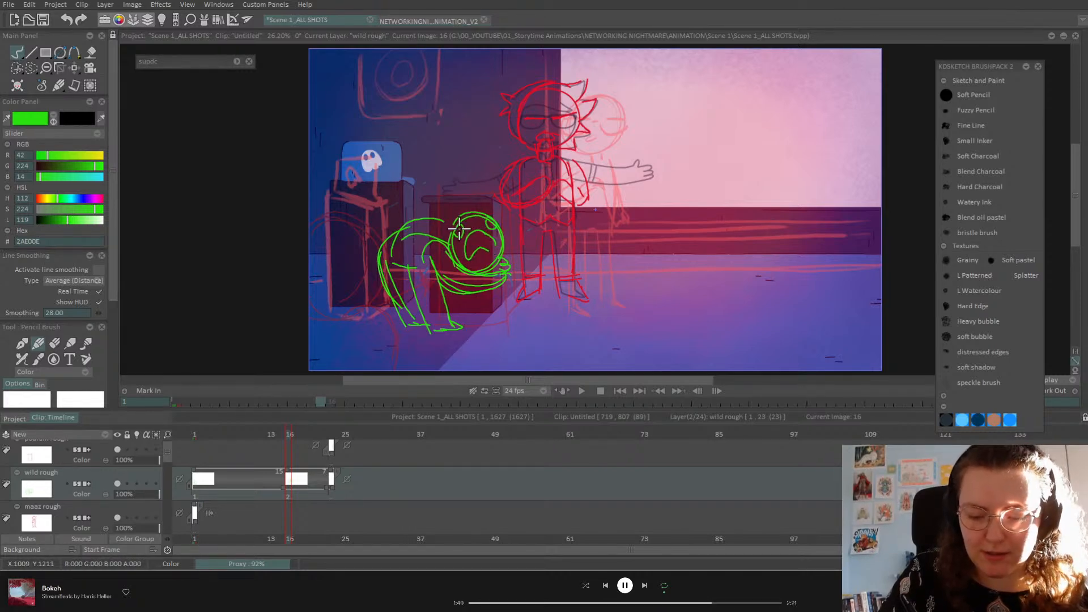
pyautogui.moveTo(445, 218)
pyautogui.mouseDown()
pyautogui.moveTo(425, 207)
pyautogui.moveTo(445, 205)
pyautogui.mouseUp()
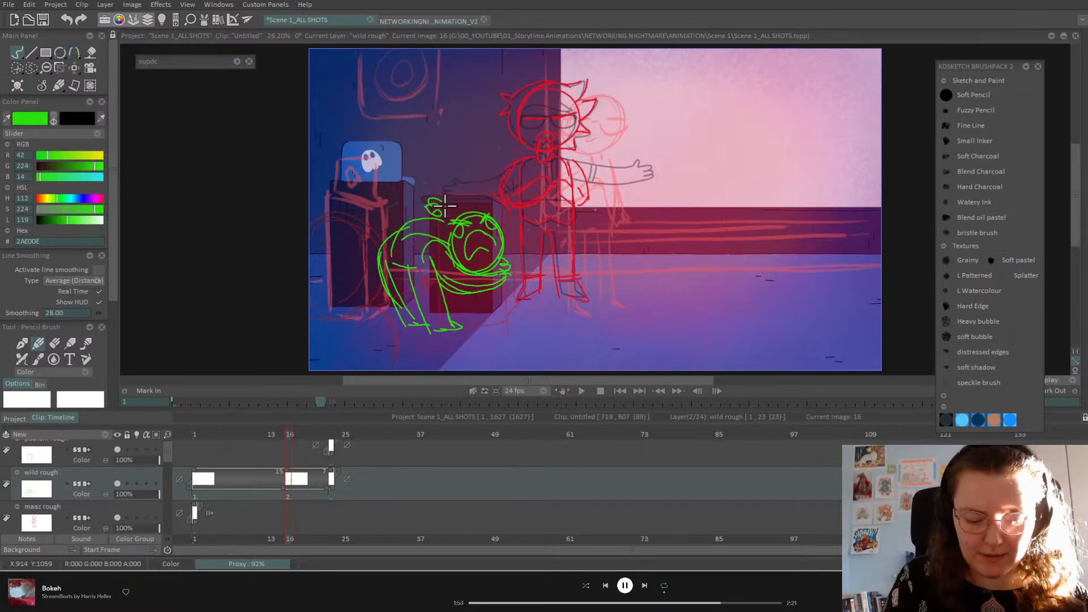
# Step: Compare against neighbouring drawings, then trace the box outline in green around the pose
pyautogui.press('Left')
pyautogui.press('Right')
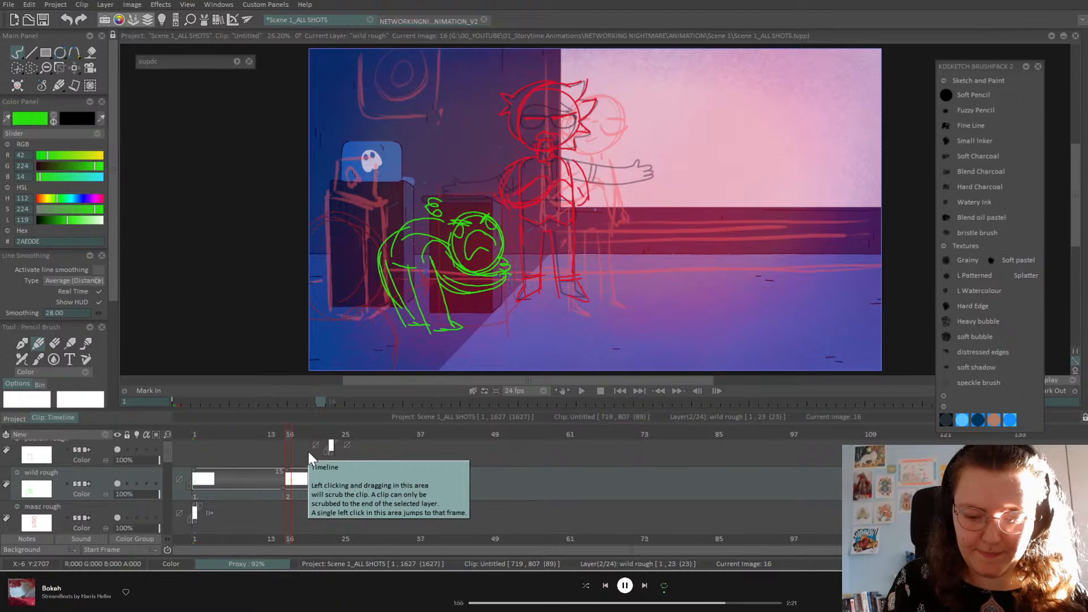
pyautogui.press('Right')
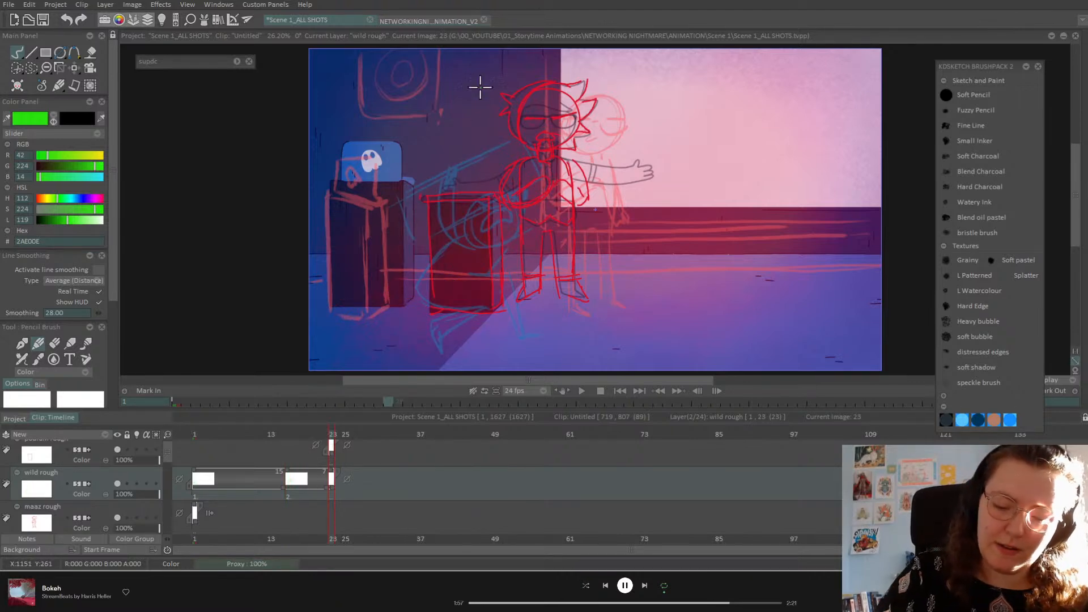
pyautogui.press('Left')
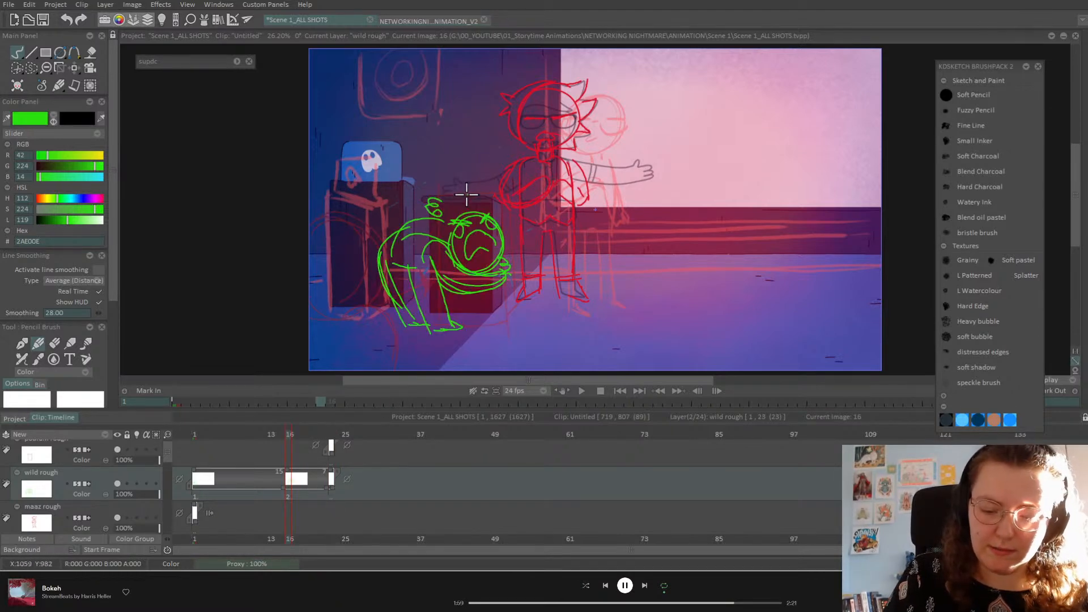
pyautogui.moveTo(499, 200)
pyautogui.mouseDown()
pyautogui.moveTo(501, 303)
pyautogui.moveTo(495, 318)
pyautogui.moveTo(453, 321)
pyautogui.mouseUp()
pyautogui.moveTo(493, 201); pyautogui.dragTo(495, 231)
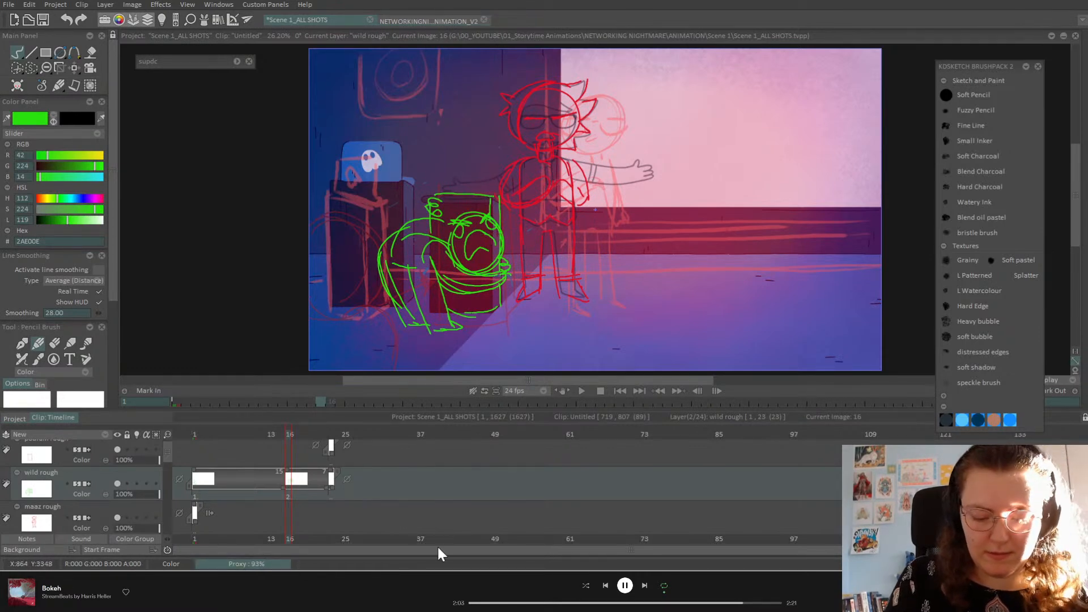
# Step: On frame 23, lift and tilt the red podium box on the podium rough layer with free transform
pyautogui.click(333, 488)
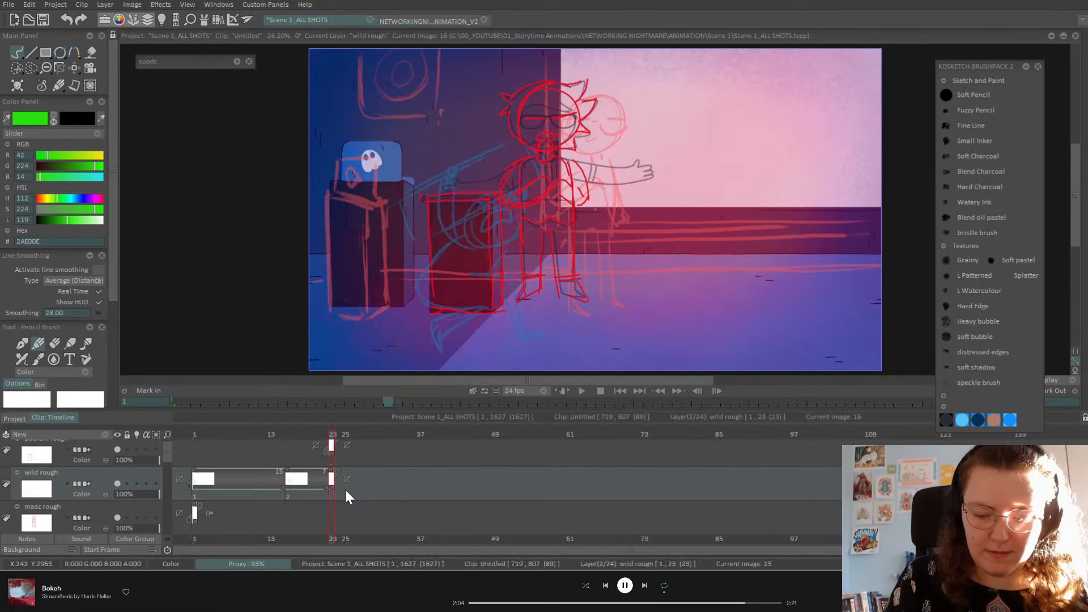
pyautogui.click(88, 455)
pyautogui.click(74, 67)
pyautogui.click(130, 83)
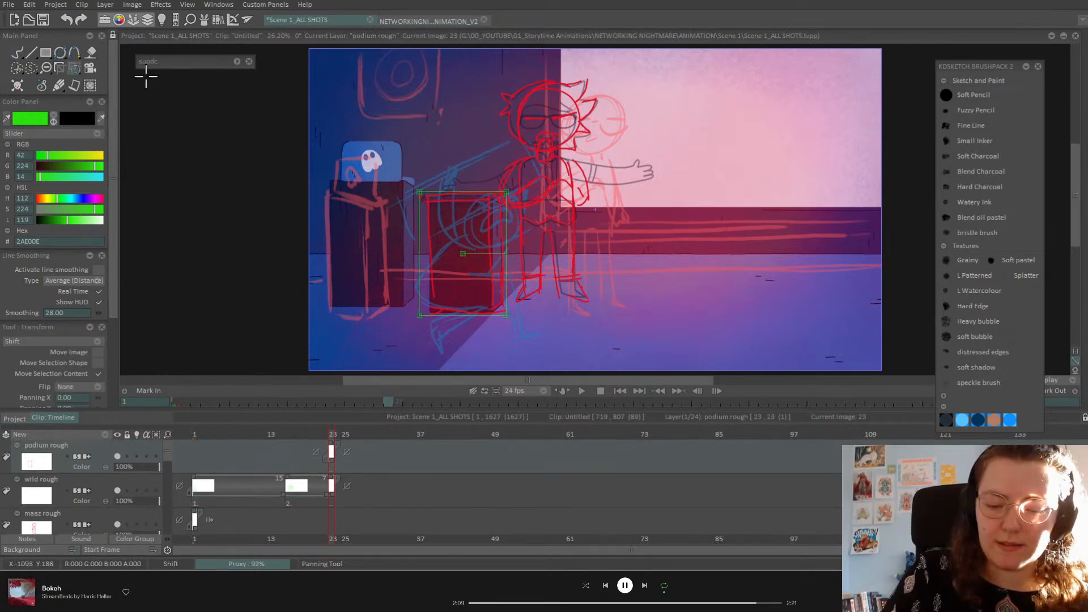
pyautogui.moveTo(499, 238); pyautogui.dragTo(492, 165)
# Step: Show onion skin for wild rough and fade the Untitled1 layer to about 12% opacity
pyautogui.click(97, 483)
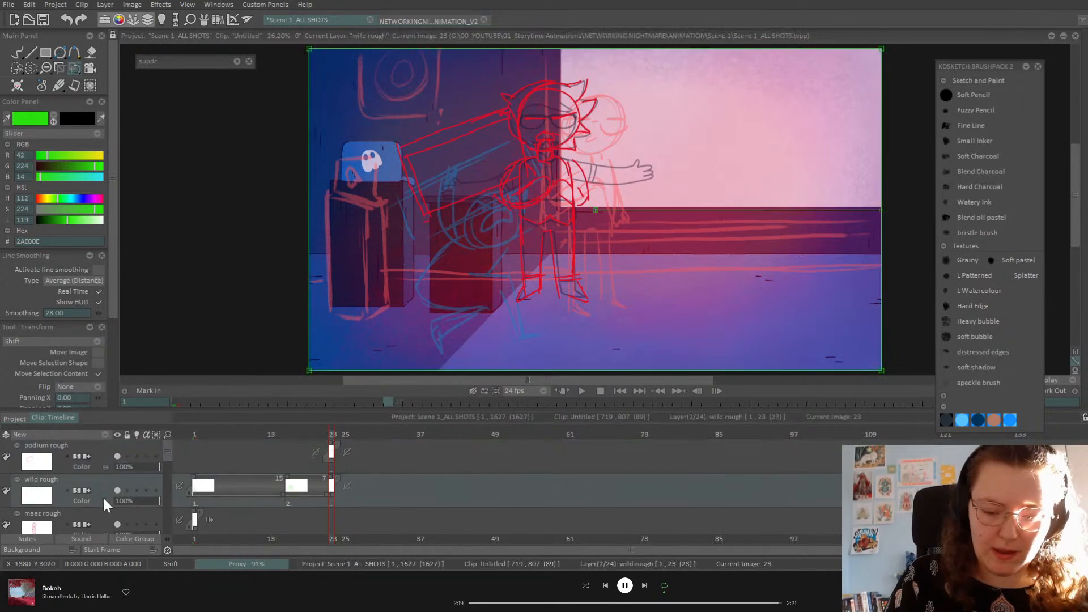
pyautogui.click(137, 491)
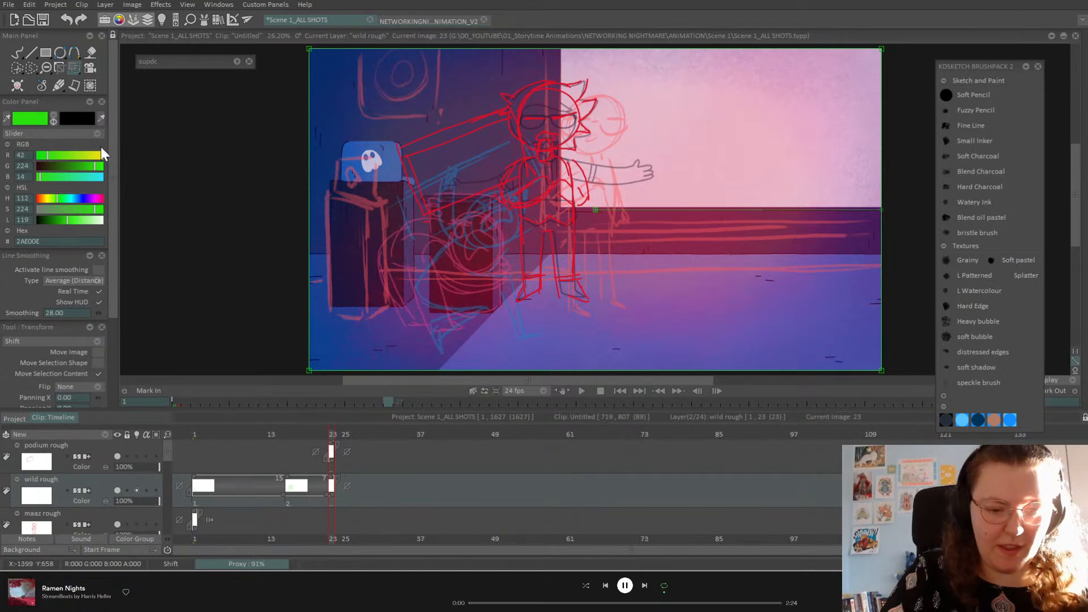
pyautogui.click(17, 52)
pyautogui.scroll(-10, 168, 464)
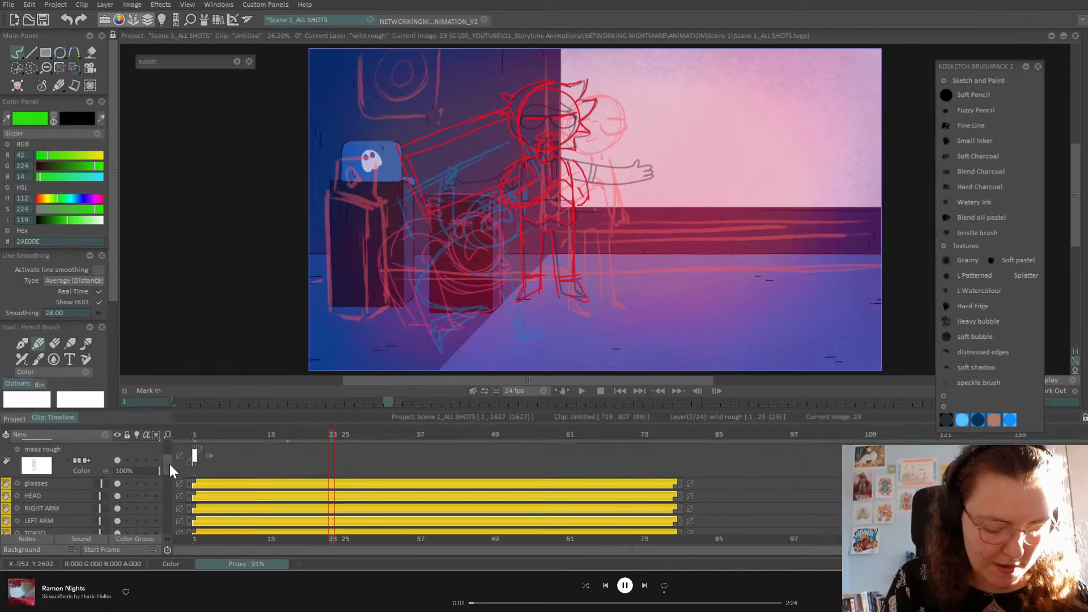
pyautogui.click(120, 486)
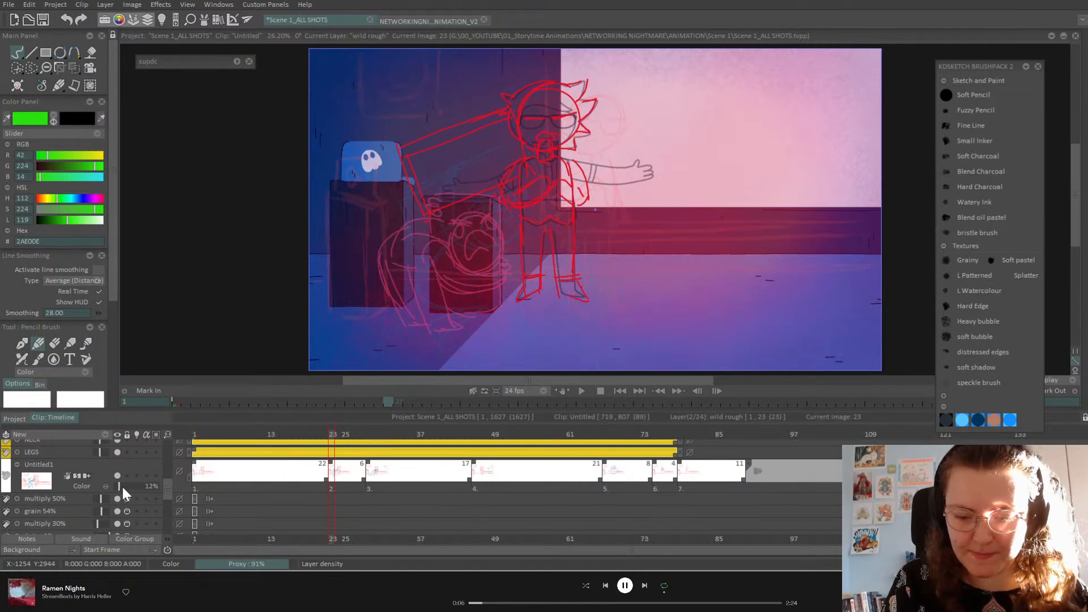
pyautogui.moveTo(166, 484); pyautogui.dragTo(171, 434)
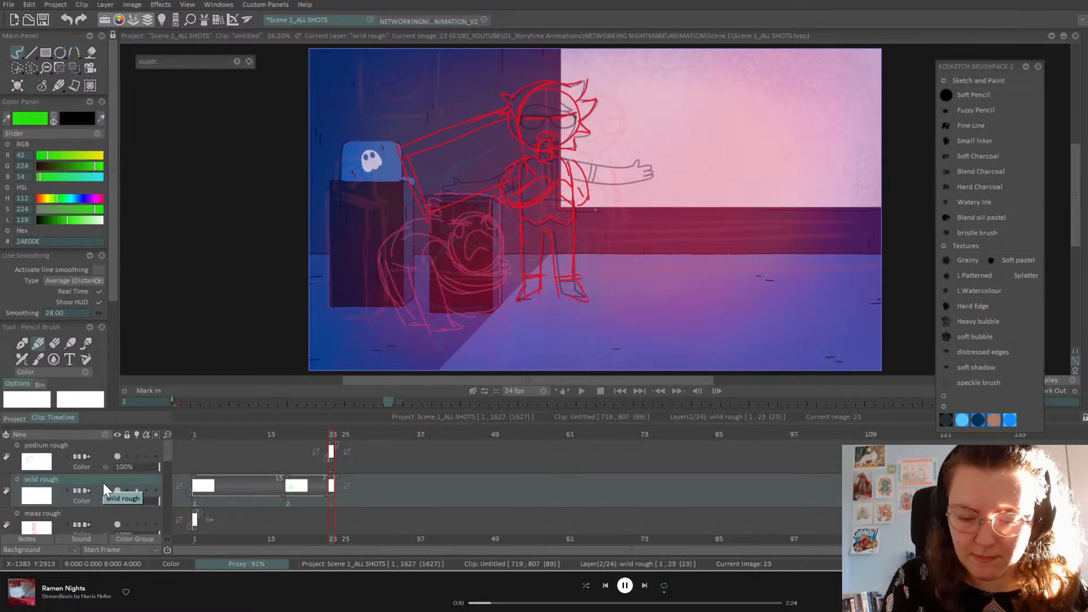
pyautogui.press('Left')
pyautogui.press('Right')
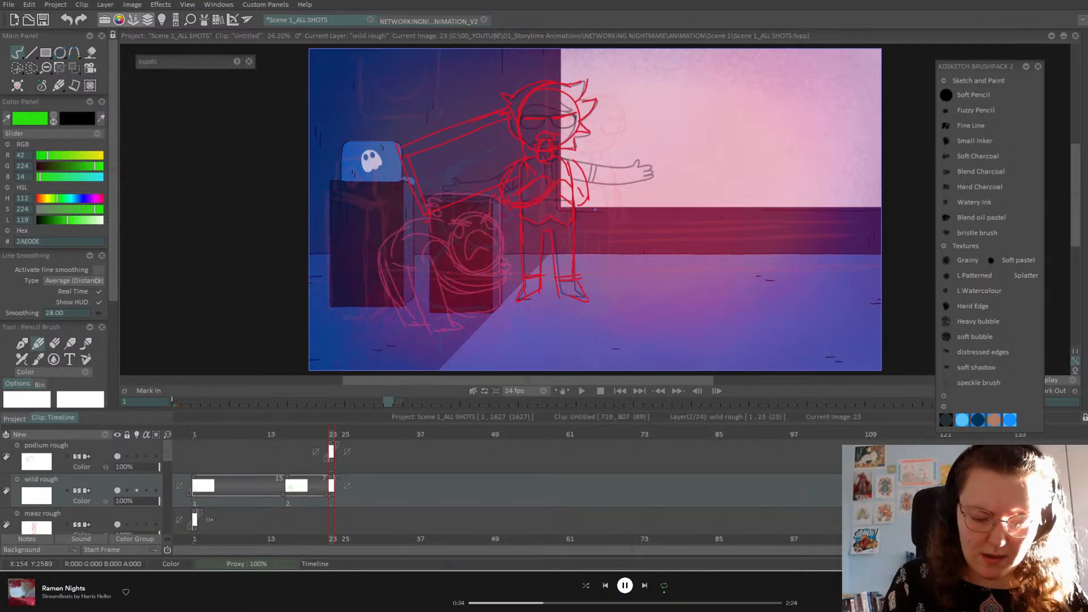
pyautogui.moveTo(331, 439)
pyautogui.mouseDown()
pyautogui.moveTo(282, 436)
pyautogui.moveTo(291, 435)
pyautogui.mouseUp()
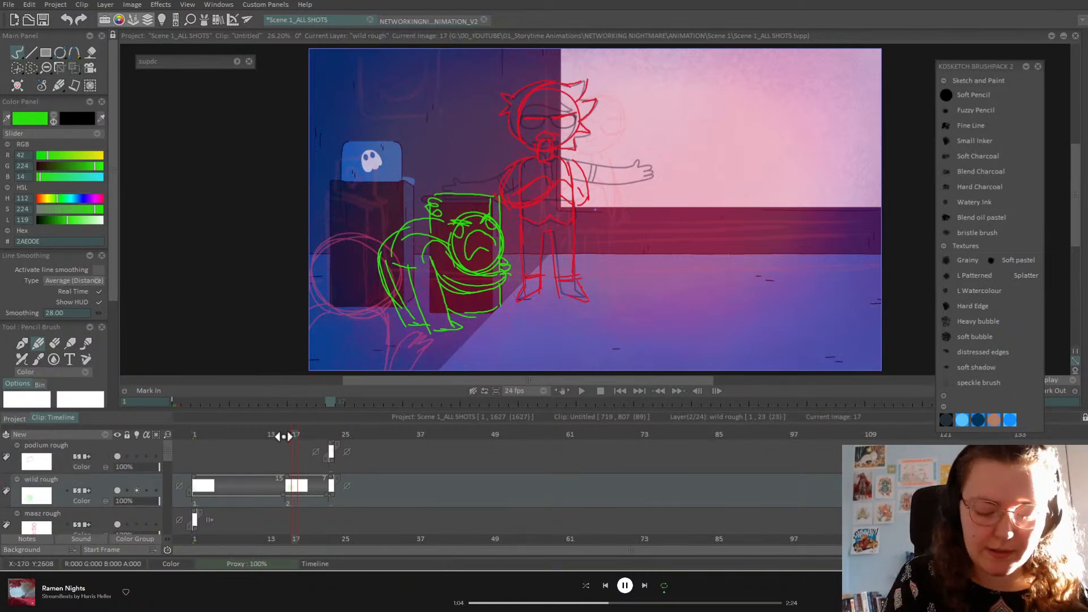
pyautogui.moveTo(291, 435); pyautogui.dragTo(284, 440)
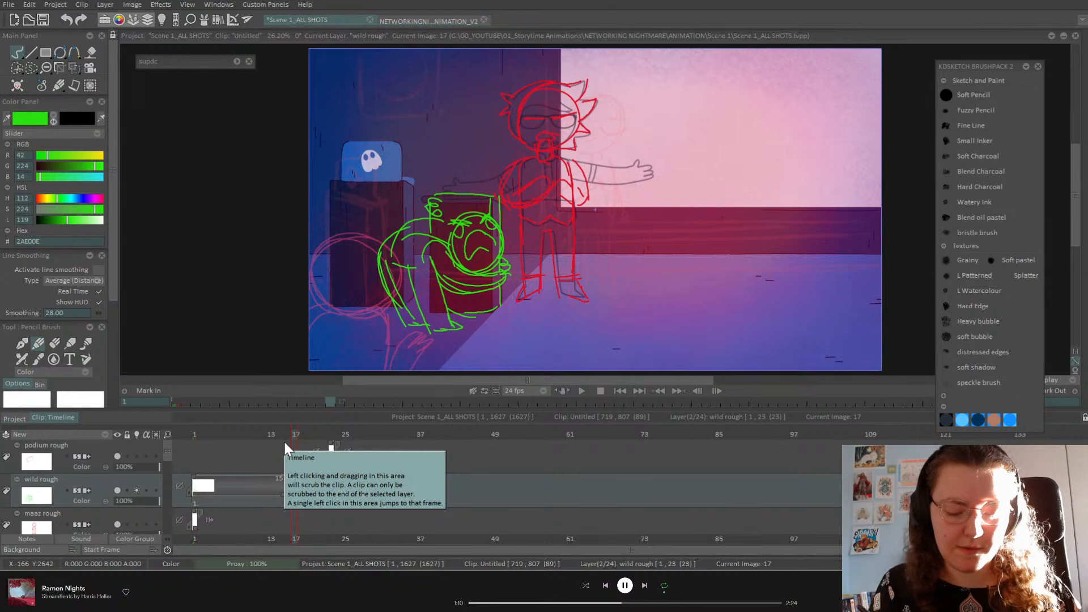
pyautogui.moveTo(324, 435); pyautogui.dragTo(341, 435)
pyautogui.press('Right')
pyautogui.press('Right')
pyautogui.press('Right')
pyautogui.press('Right')
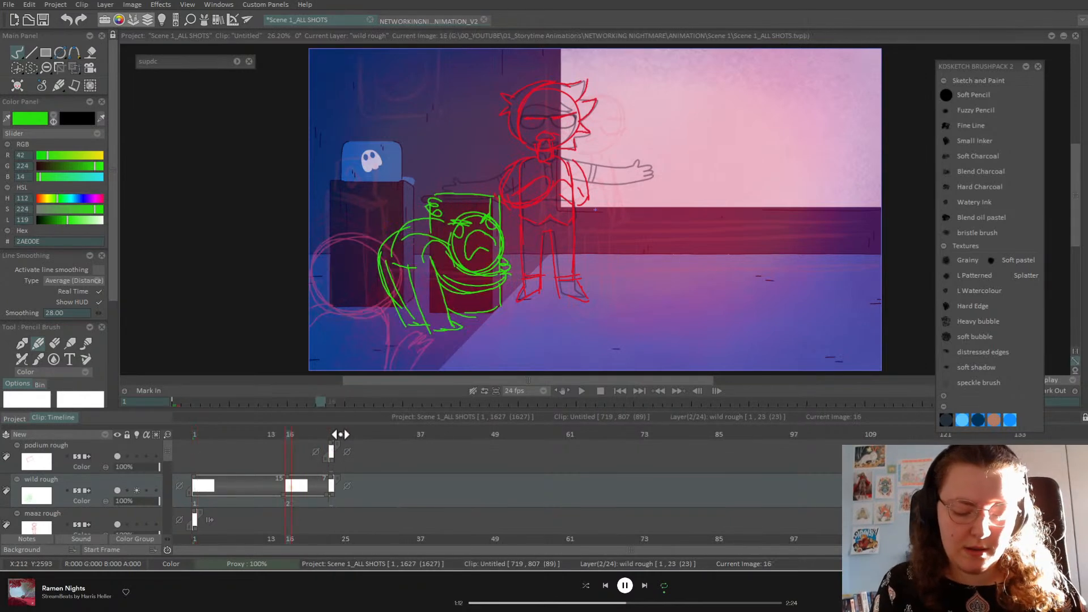
pyautogui.press('Right')
pyautogui.press('Left')
pyautogui.press('Left')
pyautogui.press('Right')
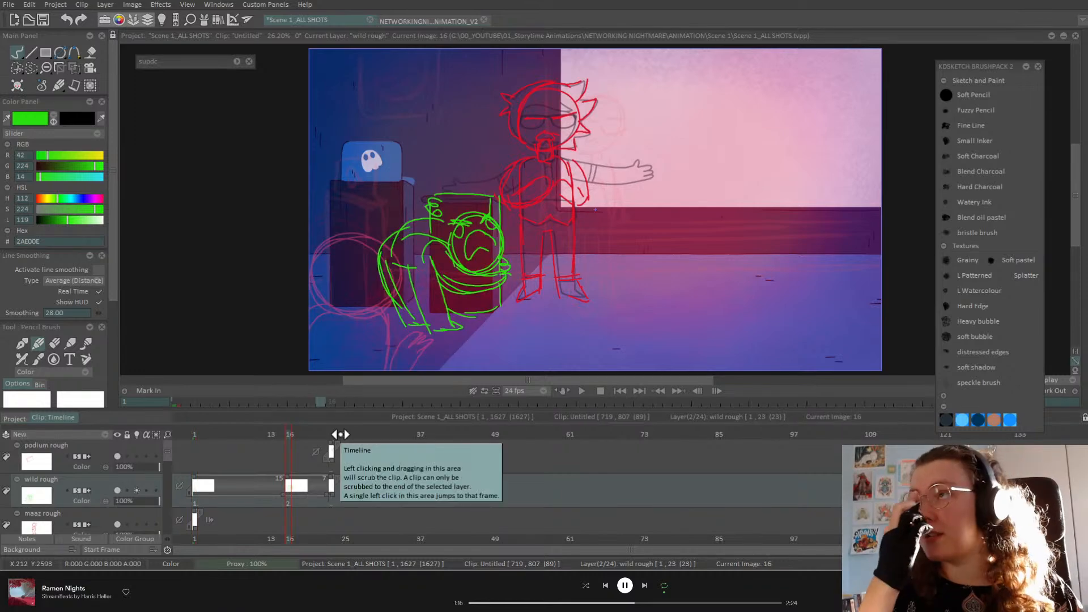
pyautogui.press('Left')
pyautogui.press('Left')
pyautogui.press('Left')
pyautogui.press('Left')
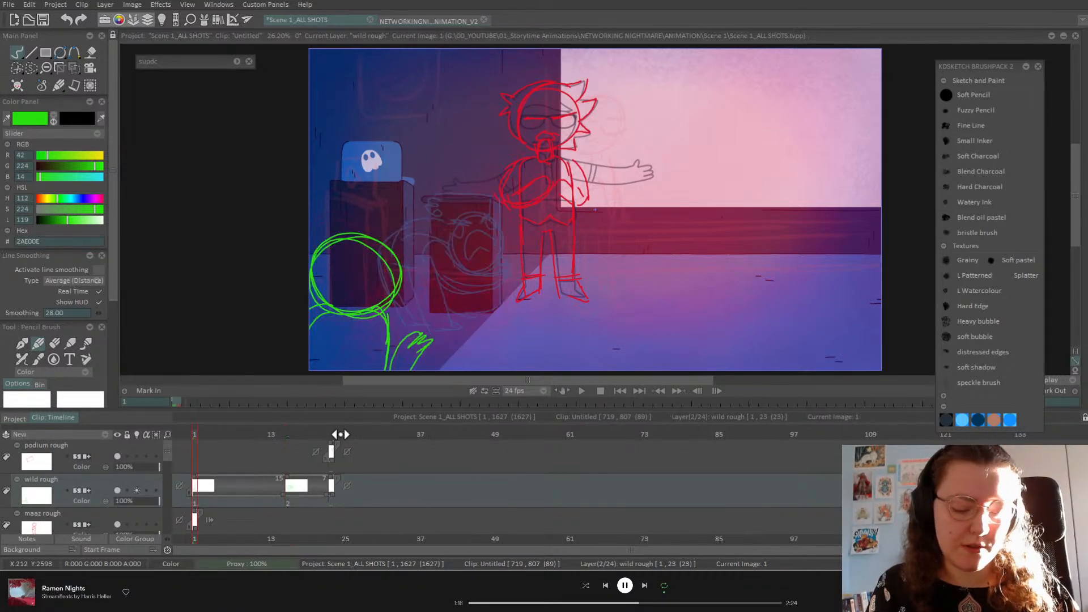
pyautogui.press('Right')
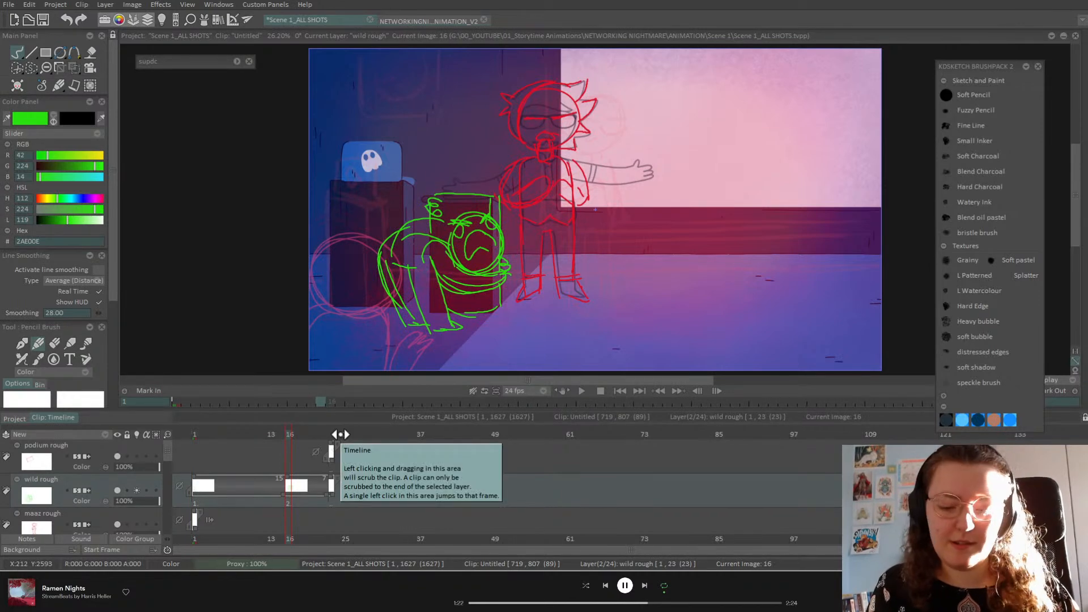
pyautogui.press('Left')
pyautogui.press('Right')
pyautogui.press('Left')
pyautogui.press('Right')
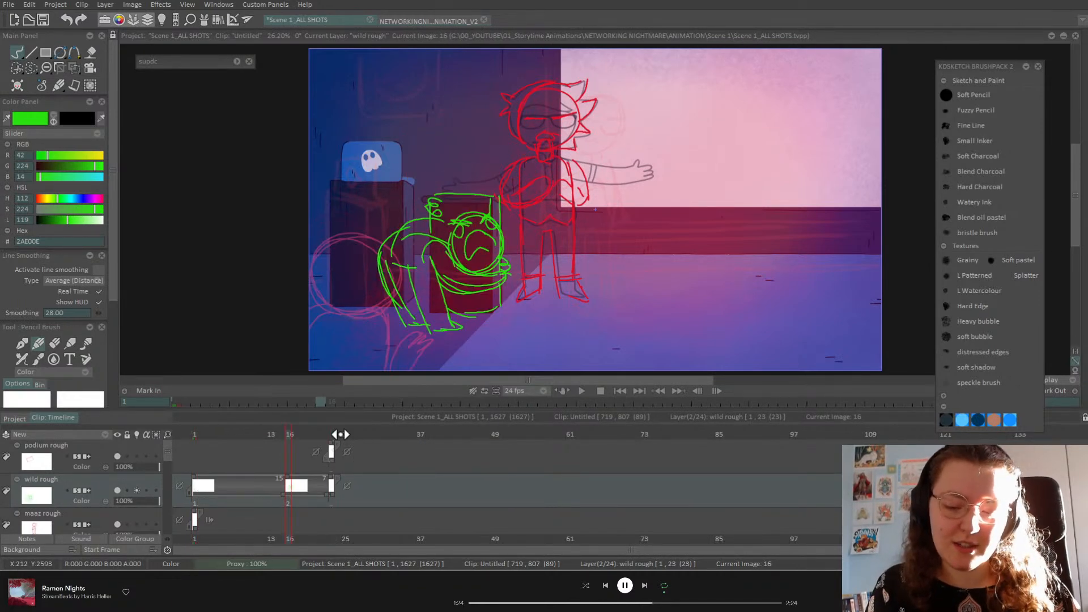
pyautogui.press('Left')
pyautogui.press('Left')
pyautogui.press('Left')
pyautogui.press('Right')
pyautogui.press('Left')
pyautogui.press('Right')
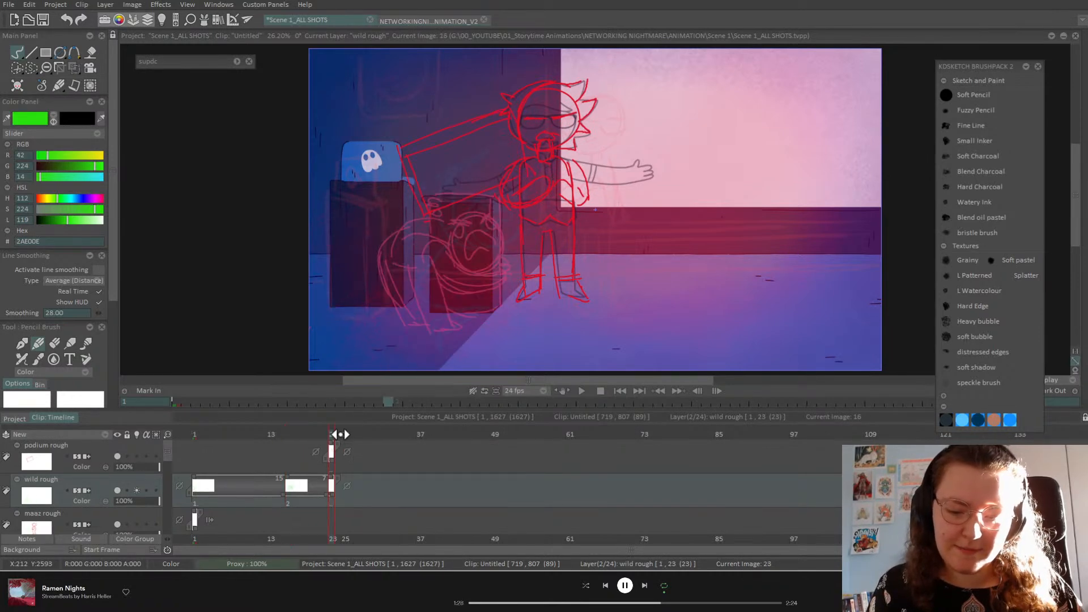
# Step: Sketch the green hunched body with a thickened arched back on frame 23
pyautogui.moveTo(452, 170)
pyautogui.mouseDown()
pyautogui.moveTo(495, 198)
pyautogui.moveTo(485, 162)
pyautogui.moveTo(490, 220)
pyautogui.mouseUp()
pyautogui.moveTo(456, 170); pyautogui.dragTo(432, 249)
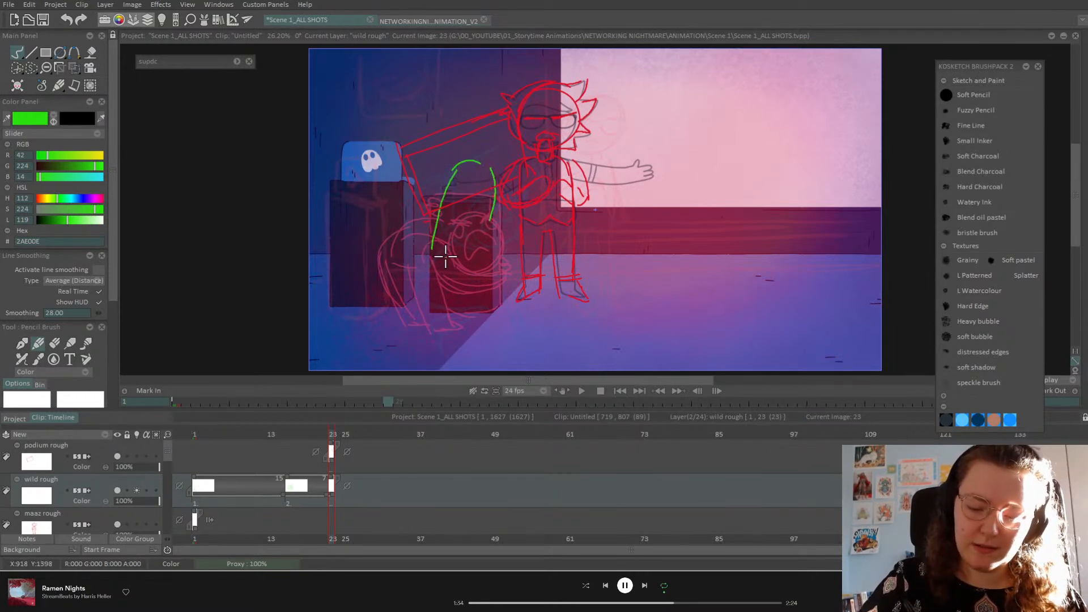
pyautogui.moveTo(432, 246)
pyautogui.mouseDown()
pyautogui.moveTo(432, 329)
pyautogui.moveTo(462, 326)
pyautogui.mouseUp()
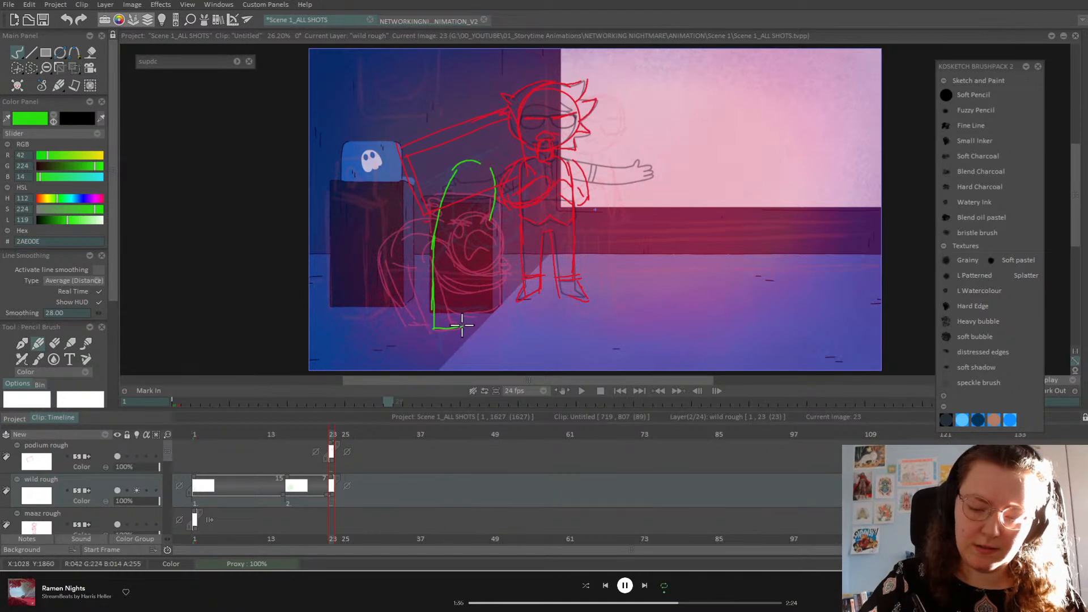
pyautogui.moveTo(436, 239)
pyautogui.mouseDown()
pyautogui.moveTo(440, 293)
pyautogui.moveTo(437, 275)
pyautogui.moveTo(429, 327)
pyautogui.moveTo(449, 329)
pyautogui.moveTo(469, 287)
pyautogui.moveTo(458, 305)
pyautogui.moveTo(463, 254)
pyautogui.moveTo(483, 214)
pyautogui.mouseUp()
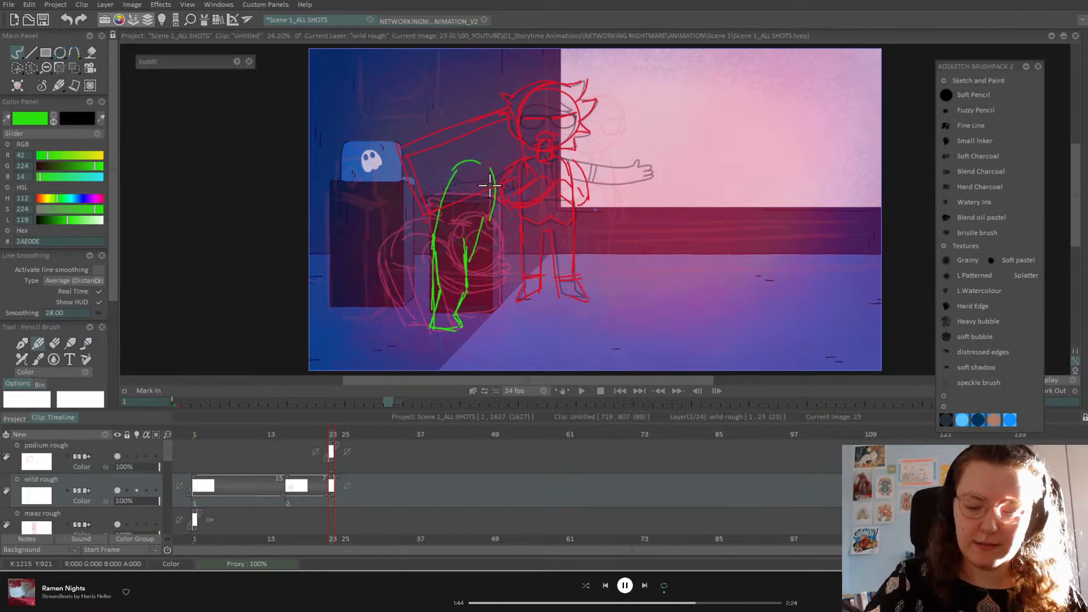
pyautogui.hotkey('ctrl', 'Left')
pyautogui.hotkey('ctrl', 'Right')
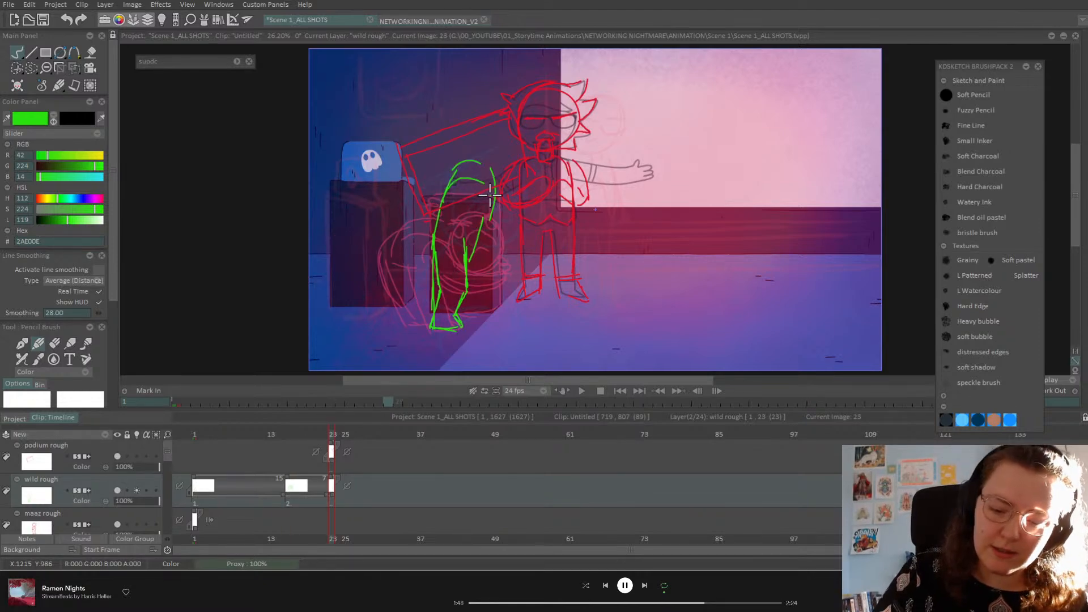
pyautogui.moveTo(468, 180)
pyautogui.mouseDown()
pyautogui.moveTo(430, 235)
pyautogui.moveTo(495, 169)
pyautogui.moveTo(501, 182)
pyautogui.moveTo(471, 247)
pyautogui.mouseUp()
# Step: Erase the stray green strokes around the arched back
pyautogui.click(55, 343)
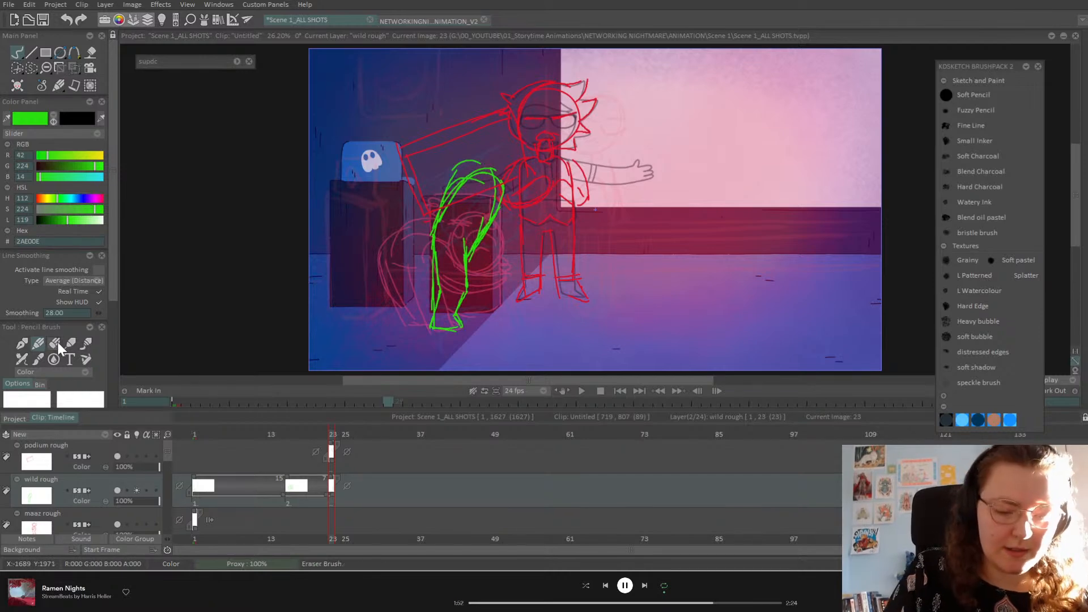
pyautogui.moveTo(482, 161)
pyautogui.mouseDown()
pyautogui.moveTo(453, 170)
pyautogui.moveTo(423, 225)
pyautogui.mouseUp()
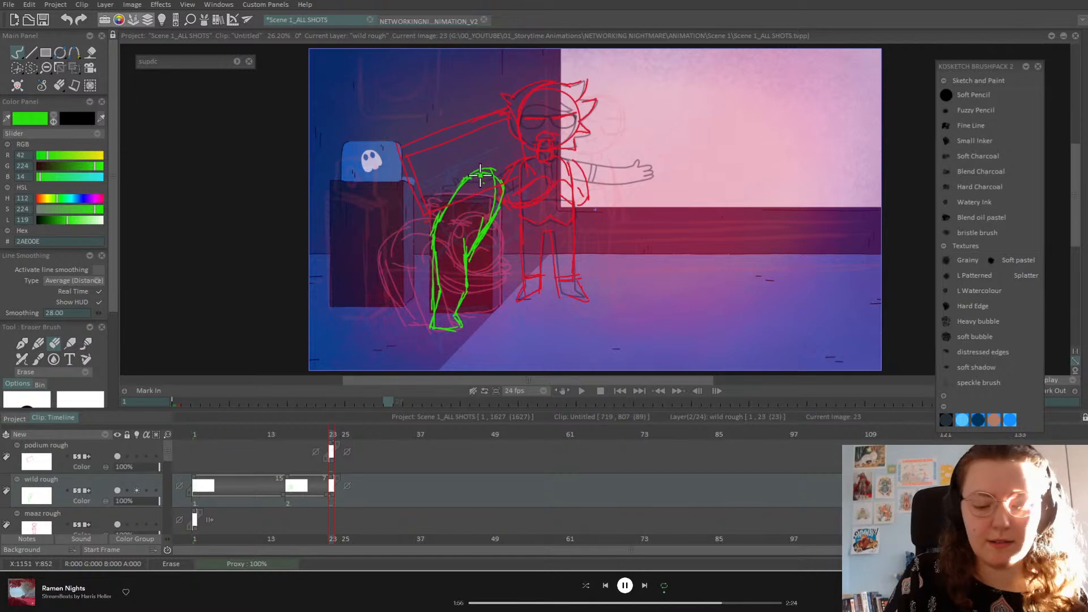
pyautogui.click(43, 342)
# Step: Flip through drawings 1, 16 and 23 to check the pose, then save the project
pyautogui.press('Left')
pyautogui.press('Left')
pyautogui.press('Right')
pyautogui.press('Left')
pyautogui.press('Right')
pyautogui.press('Right')
pyautogui.press('Left')
pyautogui.press('Right')
pyautogui.hotkey('ctrl', 's')
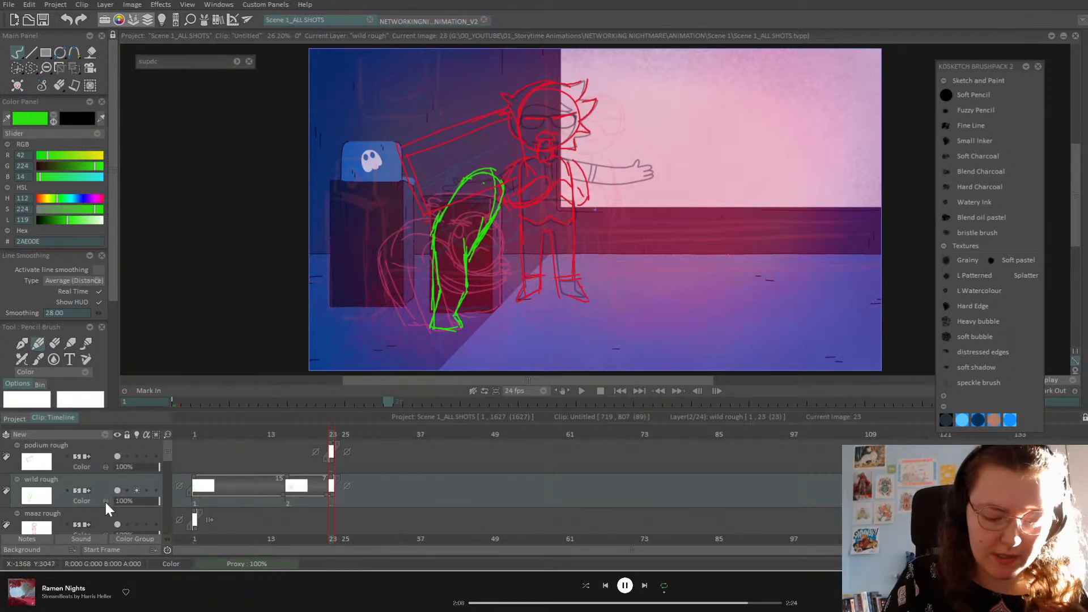
pyautogui.click(100, 451)
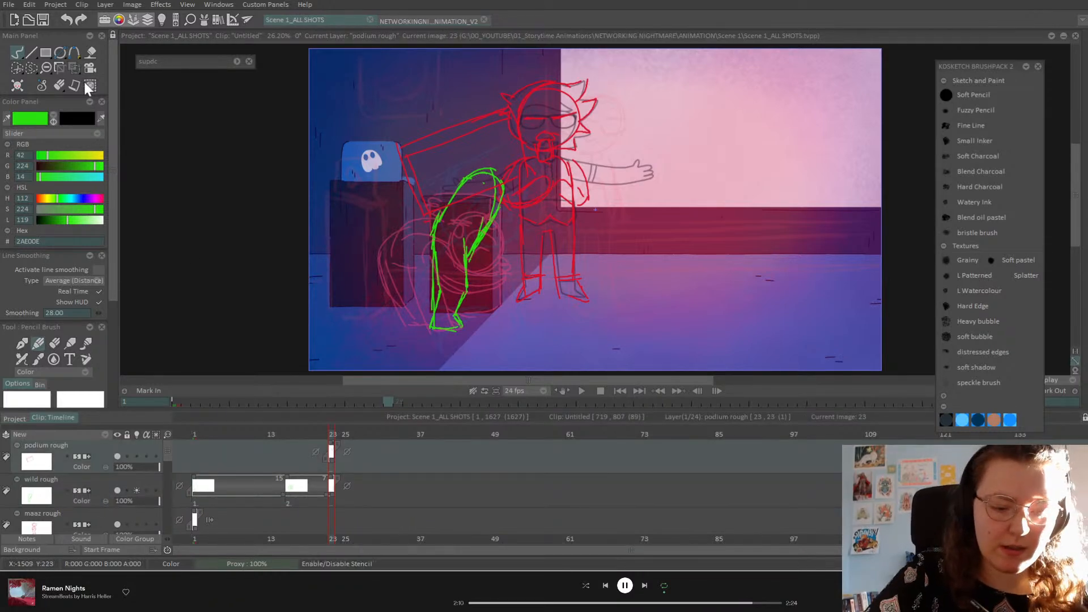
# Step: Shift the red podium sketch up and slightly right, above the green body on frame 23
pyautogui.click(74, 68)
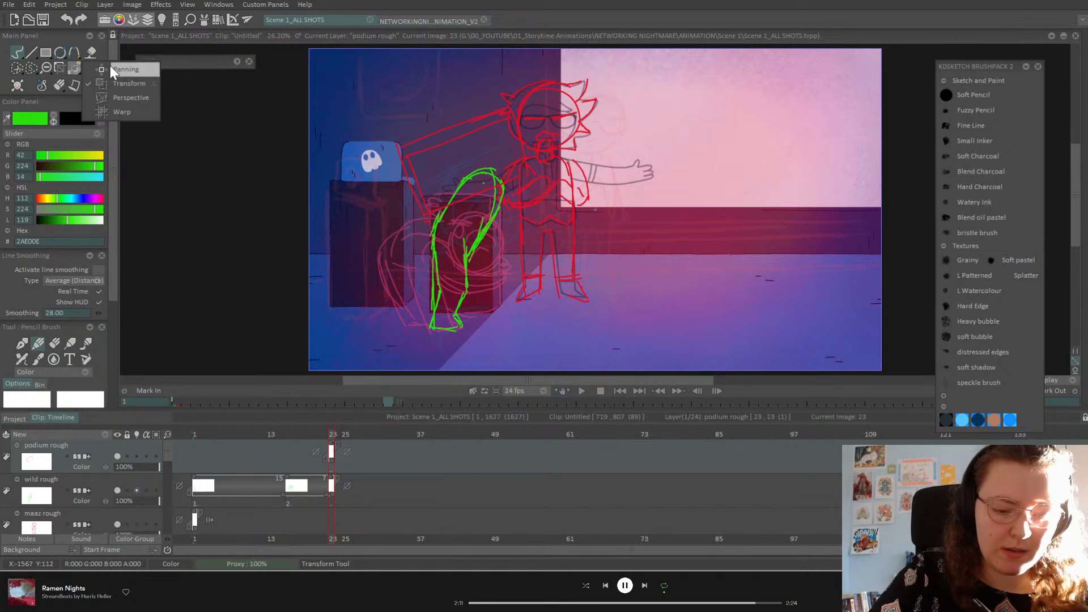
pyautogui.click(136, 83)
pyautogui.moveTo(503, 155)
pyautogui.mouseDown()
pyautogui.moveTo(506, 132)
pyautogui.moveTo(530, 126)
pyautogui.mouseUp()
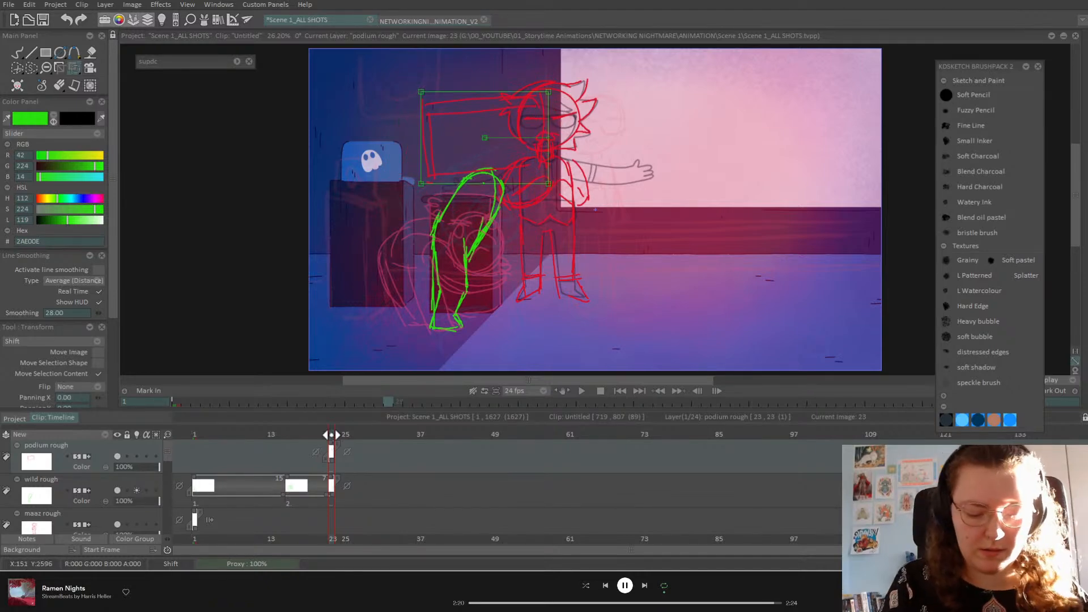
pyautogui.click(104, 497)
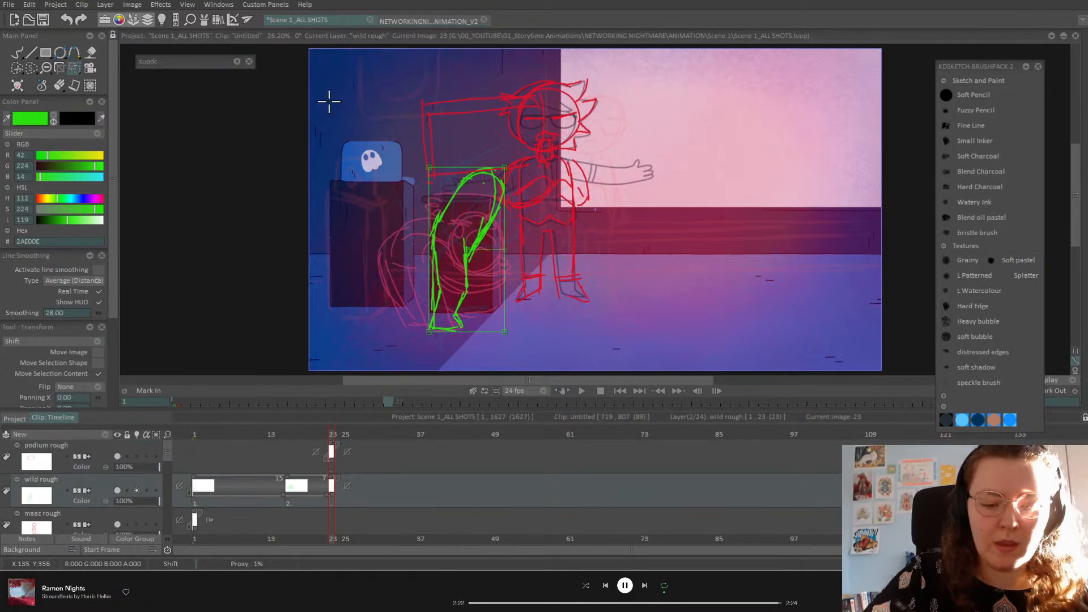
pyautogui.click(17, 54)
# Step: Add a green head circle and a raised arm with a small hand to the frame 23 pose
pyautogui.moveTo(510, 131)
pyautogui.mouseDown()
pyautogui.moveTo(481, 149)
pyautogui.moveTo(533, 153)
pyautogui.moveTo(503, 122)
pyautogui.mouseUp()
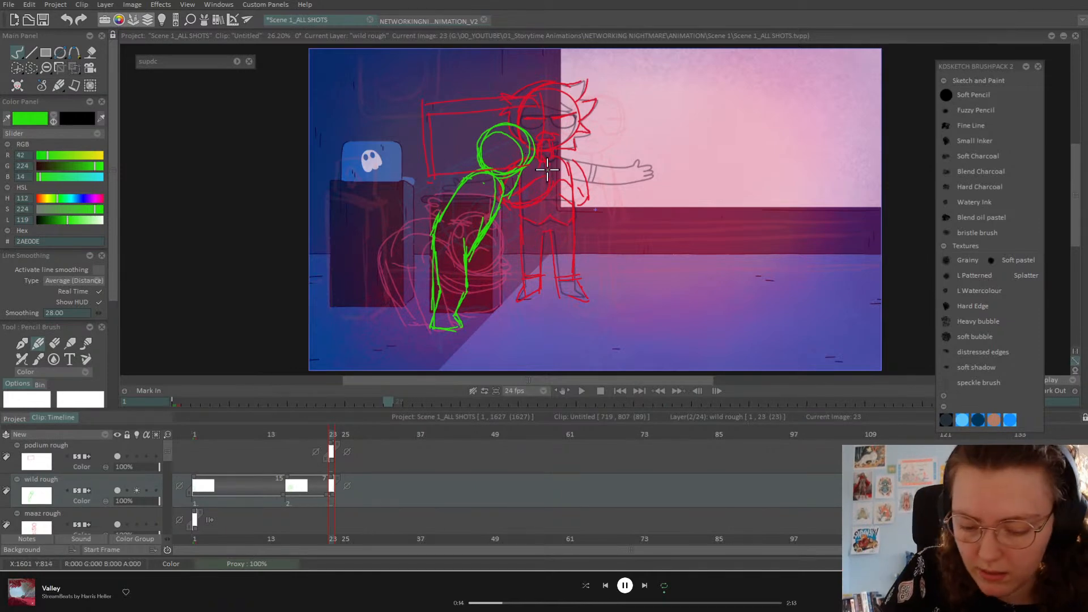
pyautogui.moveTo(539, 157)
pyautogui.mouseDown()
pyautogui.moveTo(547, 165)
pyautogui.moveTo(525, 199)
pyautogui.moveTo(496, 210)
pyautogui.mouseUp()
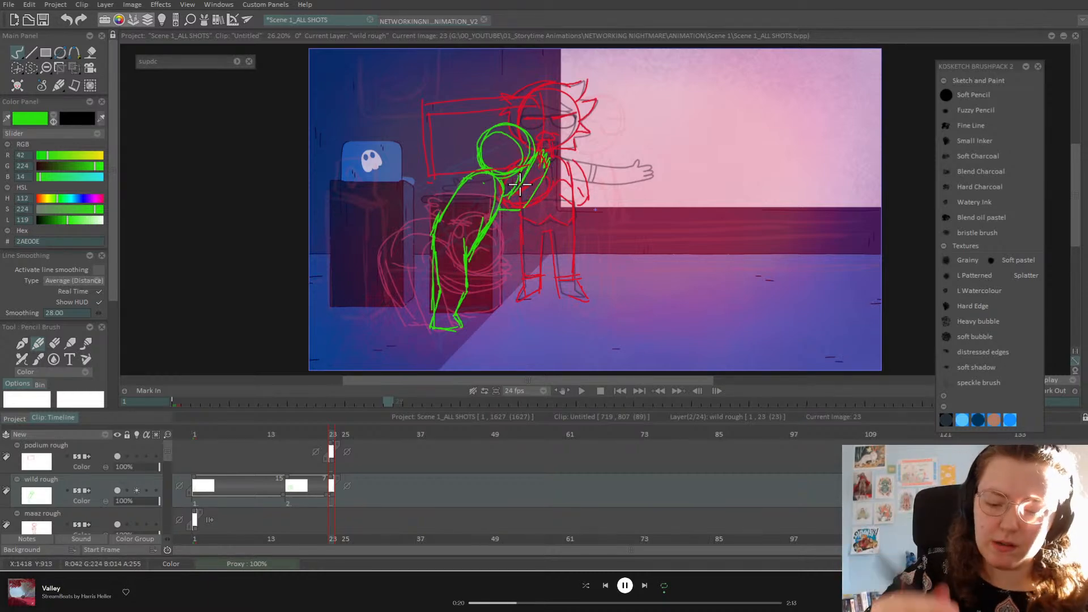
pyautogui.moveTo(465, 201)
pyautogui.mouseDown()
pyautogui.moveTo(451, 146)
pyautogui.moveTo(458, 128)
pyautogui.moveTo(464, 147)
pyautogui.mouseUp()
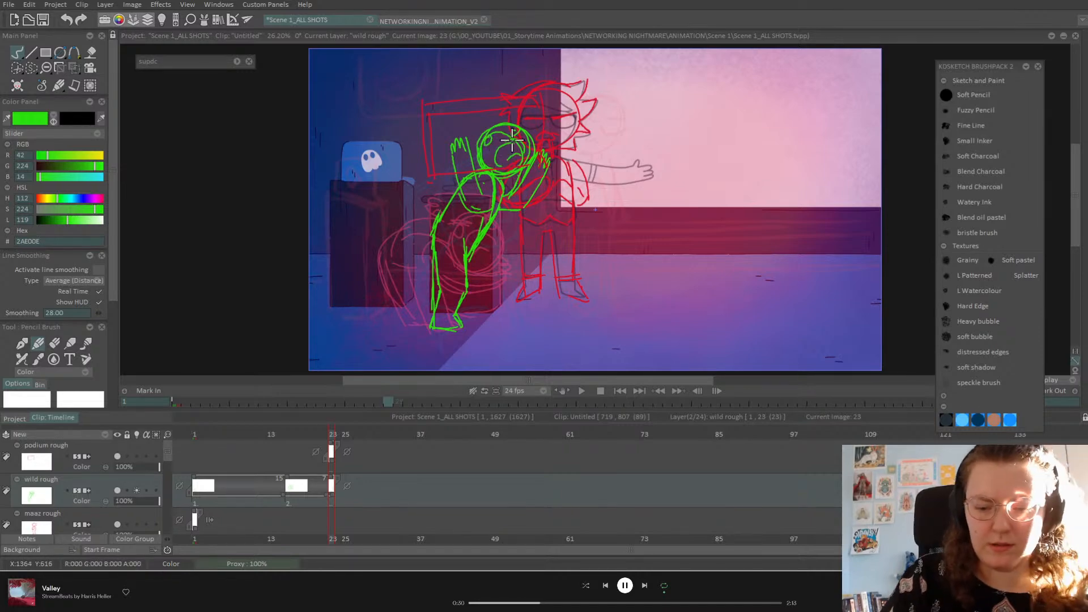
# Step: Flip back through the earlier wild rough drawings to compare, then go to frame 24
pyautogui.press('Left')
pyautogui.press('Left')
pyautogui.press('Right')
pyautogui.press('Right')
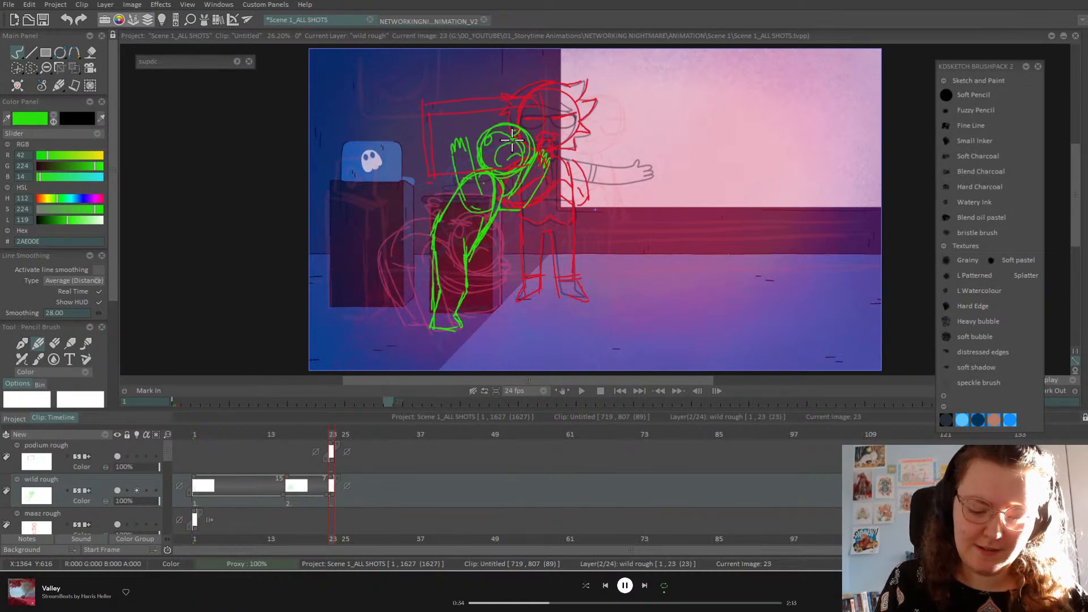
pyautogui.click(338, 434)
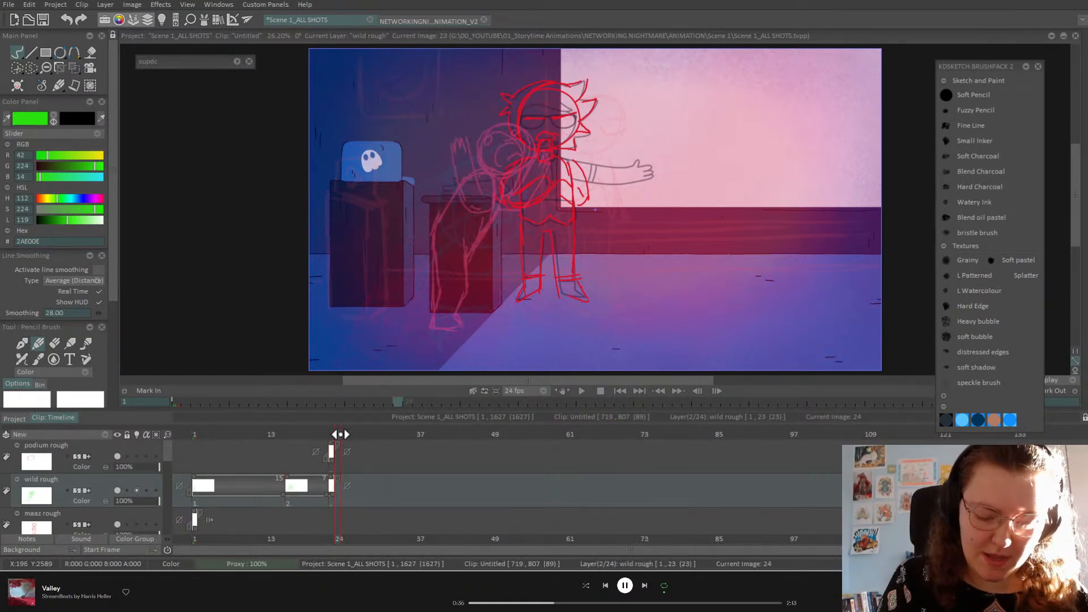
# Step: Create a blank drawing at frame 26 and sketch the green torso circle and waist lines
pyautogui.moveTo(340, 434); pyautogui.dragTo(353, 436)
pyautogui.press('BackSpace')
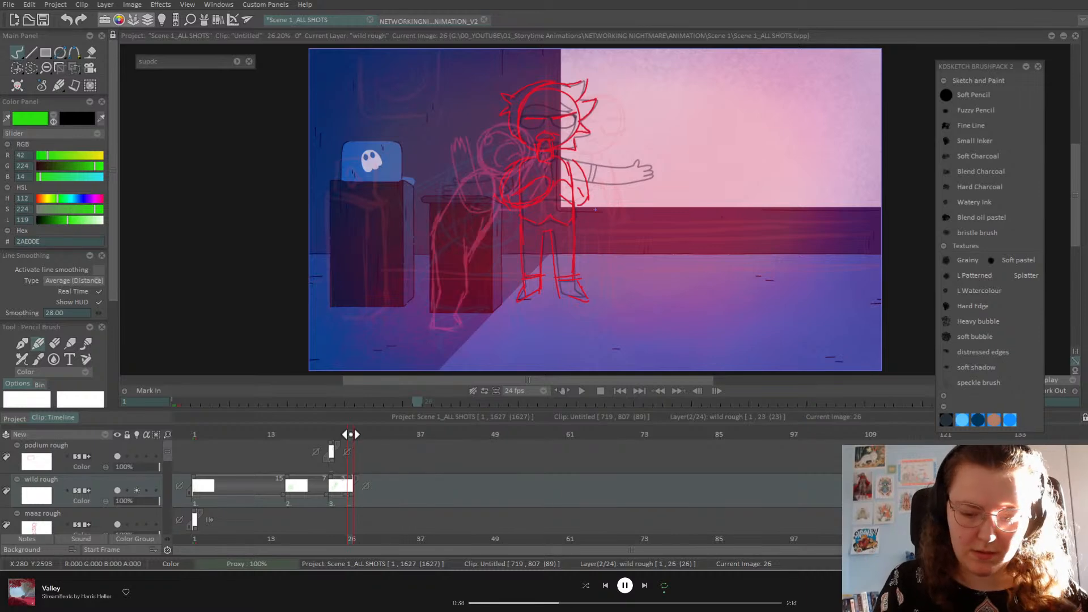
pyautogui.moveTo(496, 156)
pyautogui.mouseDown()
pyautogui.moveTo(533, 204)
pyautogui.moveTo(509, 208)
pyautogui.moveTo(490, 258)
pyautogui.mouseUp()
pyautogui.moveTo(529, 263)
pyautogui.mouseDown()
pyautogui.moveTo(543, 226)
pyautogui.moveTo(543, 204)
pyautogui.mouseUp()
pyautogui.moveTo(539, 262)
pyautogui.mouseDown()
pyautogui.moveTo(499, 256)
pyautogui.moveTo(488, 244)
pyautogui.moveTo(563, 263)
pyautogui.moveTo(554, 249)
pyautogui.moveTo(586, 310)
pyautogui.moveTo(553, 289)
pyautogui.moveTo(572, 268)
pyautogui.moveTo(587, 274)
pyautogui.moveTo(569, 317)
pyautogui.moveTo(567, 278)
pyautogui.moveTo(501, 268)
pyautogui.mouseUp()
# Step: Draw the two bent legs with back foot, shin, calf and thigh
pyautogui.moveTo(446, 313)
pyautogui.mouseDown()
pyautogui.moveTo(482, 284)
pyautogui.moveTo(475, 293)
pyautogui.mouseUp()
pyautogui.moveTo(489, 243); pyautogui.dragTo(482, 287)
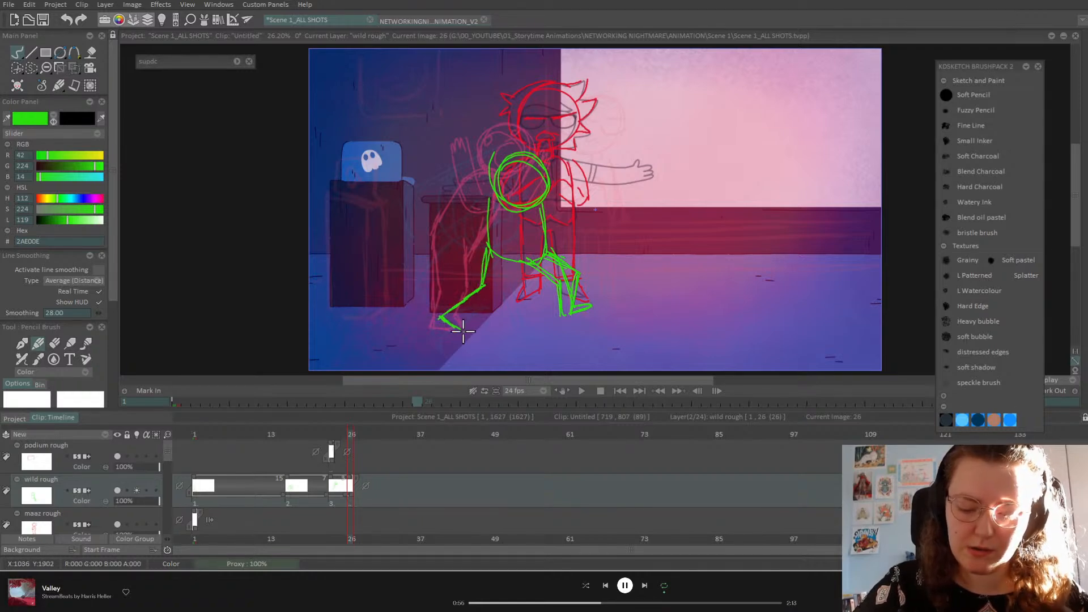
pyautogui.moveTo(462, 324); pyautogui.dragTo(506, 296)
pyautogui.moveTo(509, 269)
pyautogui.mouseDown()
pyautogui.moveTo(505, 297)
pyautogui.moveTo(511, 269)
pyautogui.mouseUp()
pyautogui.moveTo(511, 269); pyautogui.dragTo(534, 263)
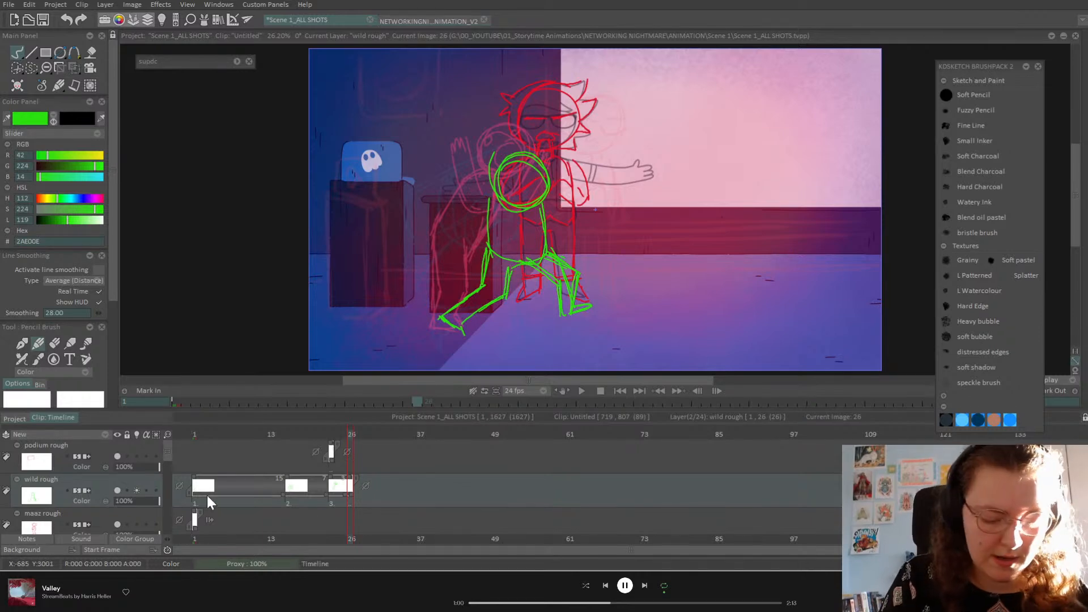
# Step: Extend the podium rough drawing to the current frame and move the red podium right and down
pyautogui.click(103, 450)
pyautogui.moveTo(362, 458); pyautogui.dragTo(364, 457)
pyautogui.click(79, 67)
pyautogui.click(132, 80)
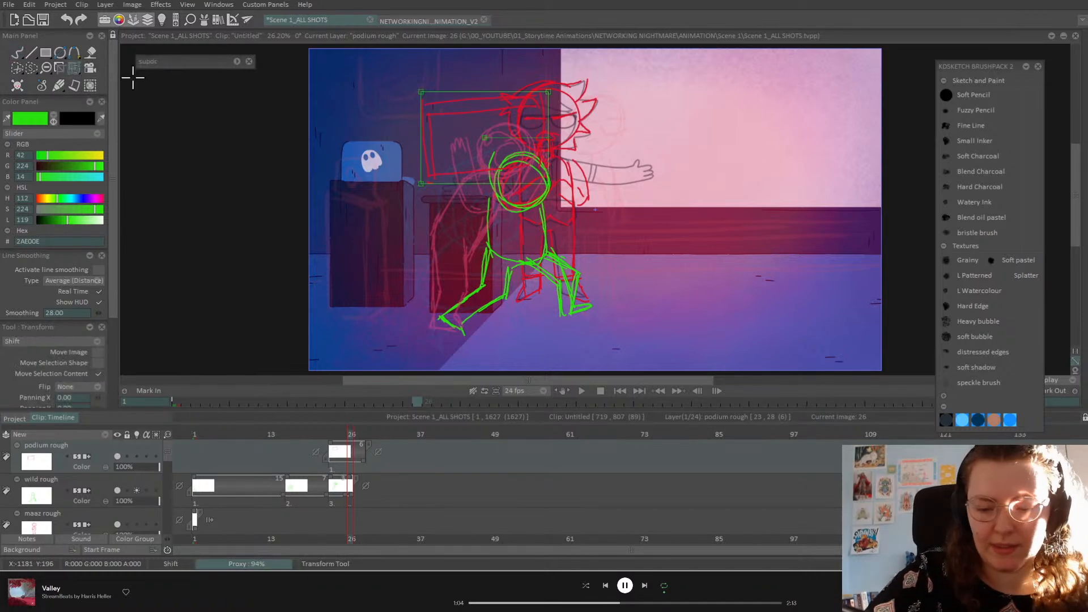
pyautogui.moveTo(533, 113)
pyautogui.mouseDown()
pyautogui.moveTo(589, 171)
pyautogui.moveTo(568, 149)
pyautogui.mouseUp()
pyautogui.press('Return')
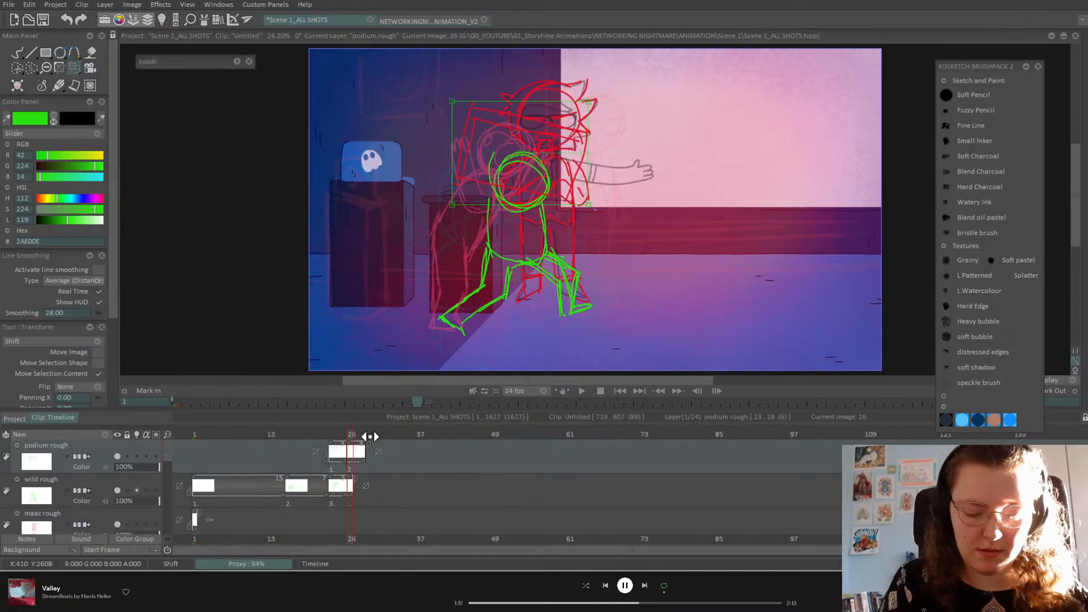
# Step: Add a second podium rough drawing and check the poses at frame 26 on wild rough
pyautogui.click(345, 435)
pyautogui.moveTo(348, 436); pyautogui.dragTo(389, 435)
pyautogui.click(108, 482)
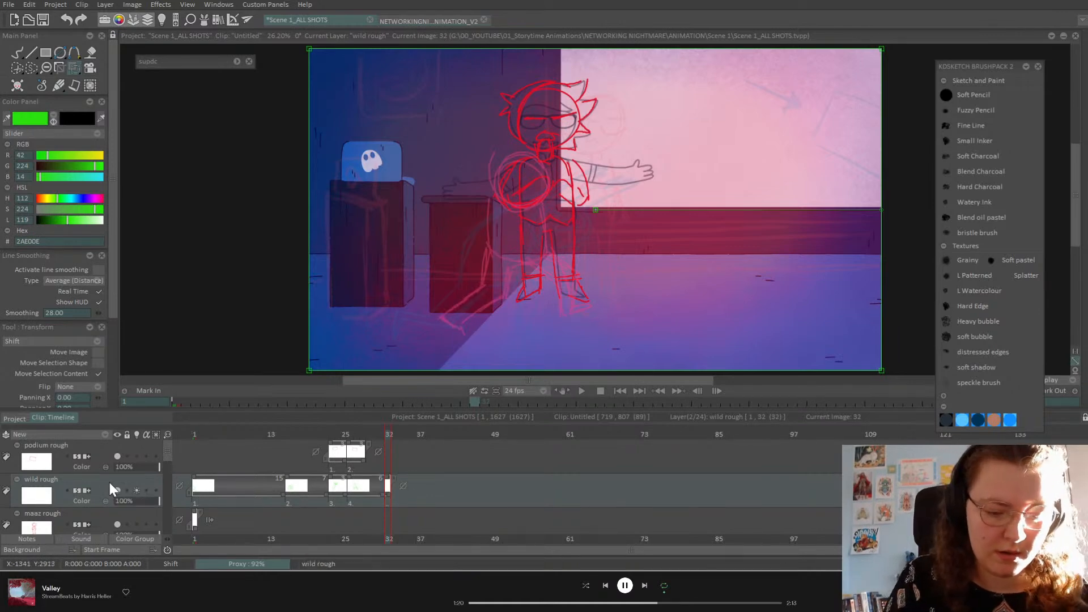
# Step: Draw a short green ground stroke under the feet on frame 32 and bring up the Guidelines panel
pyautogui.click(17, 54)
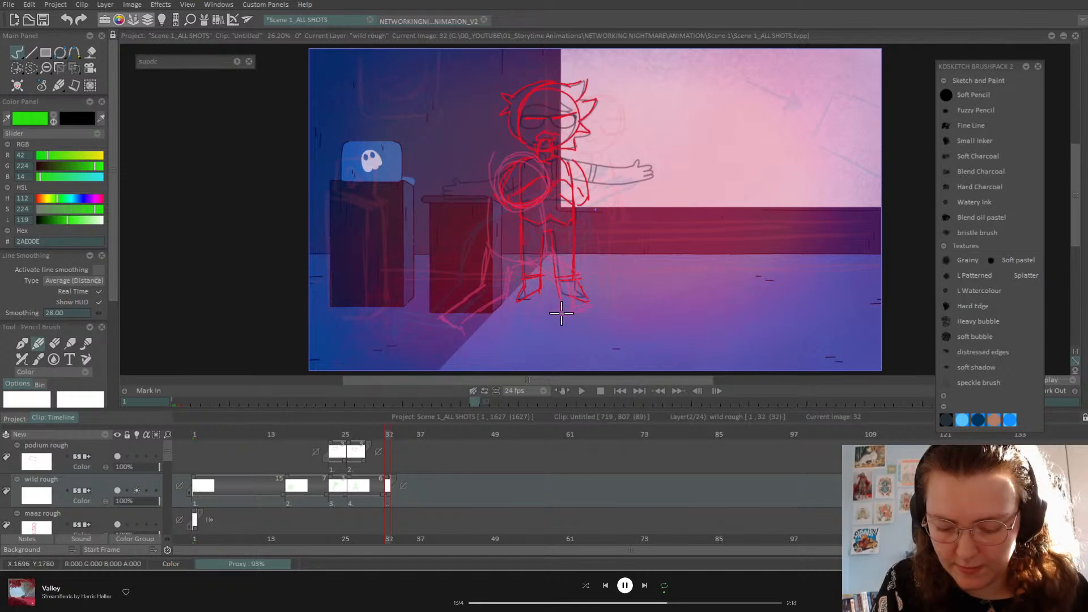
pyautogui.moveTo(561, 315)
pyautogui.mouseDown()
pyautogui.moveTo(596, 315)
pyautogui.moveTo(592, 300)
pyautogui.mouseUp()
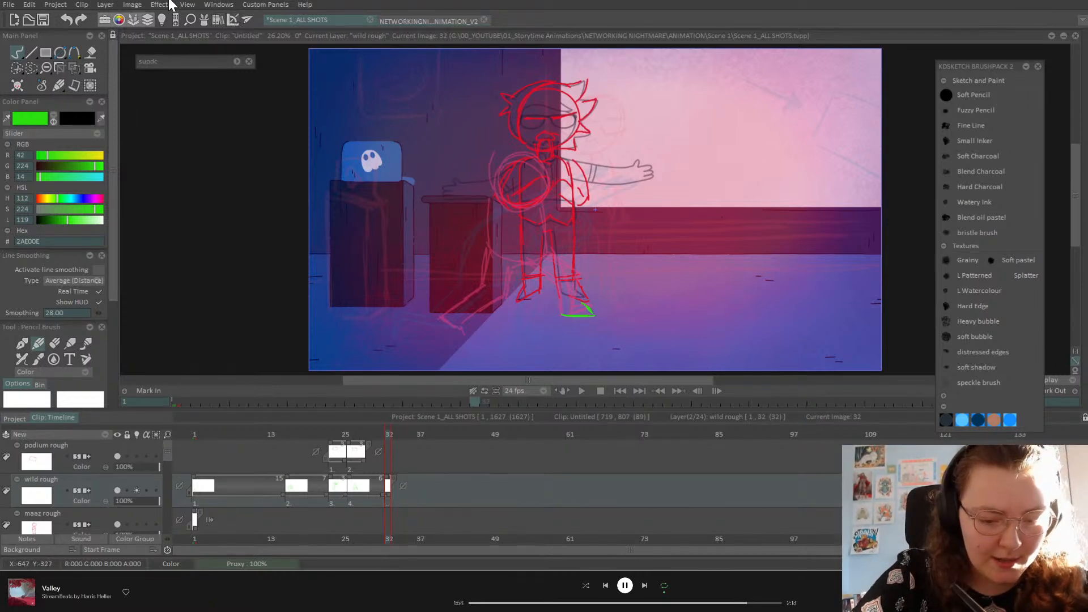
pyautogui.click(232, 19)
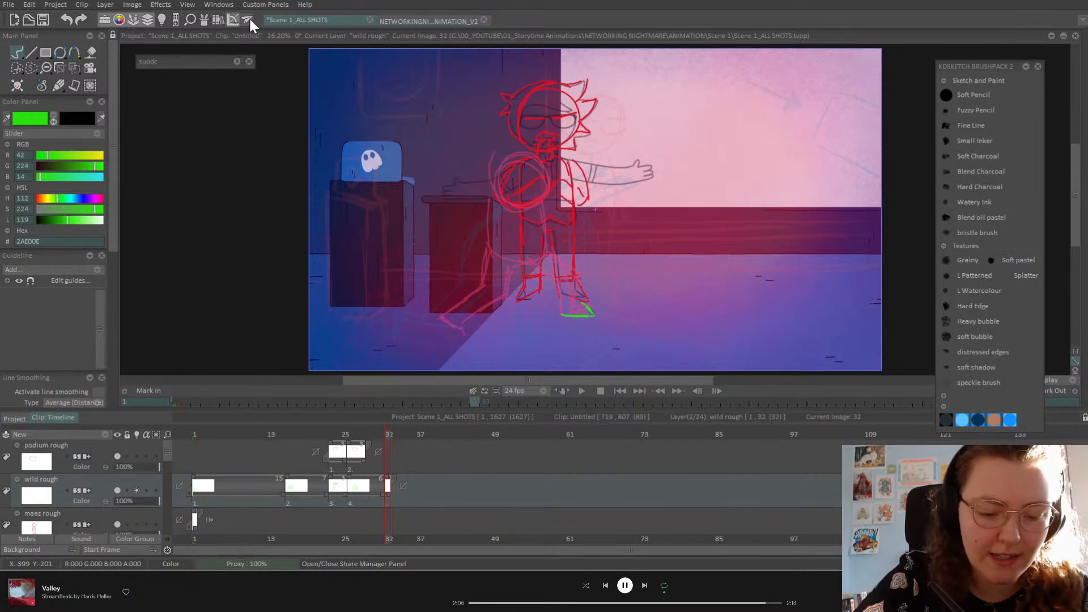
# Step: Add a grid guide and size it to width 824 and height 720
pyautogui.click(93, 271)
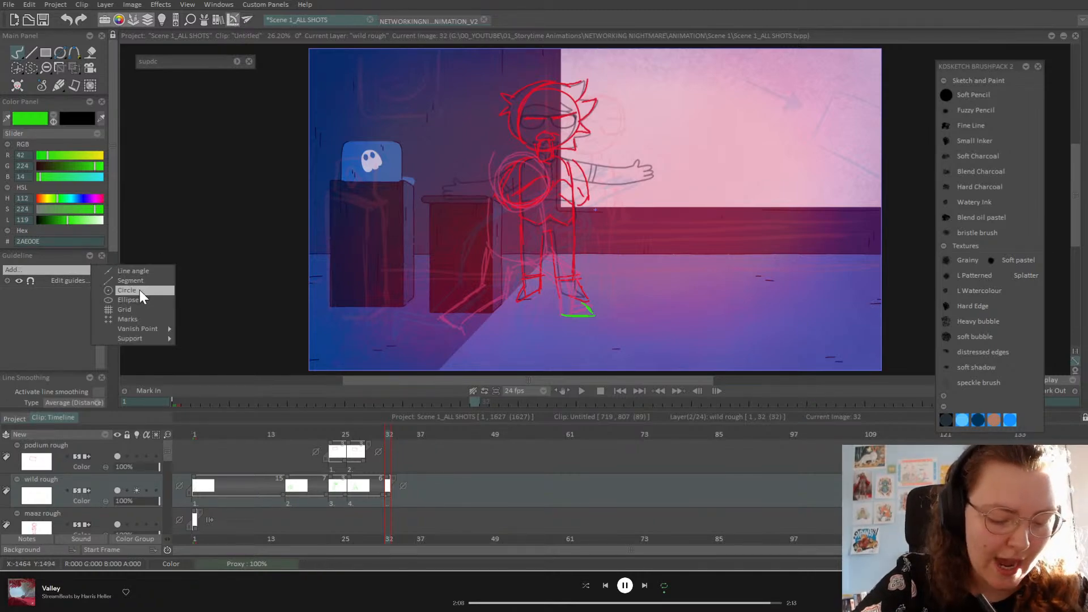
pyautogui.moveTo(165, 329)
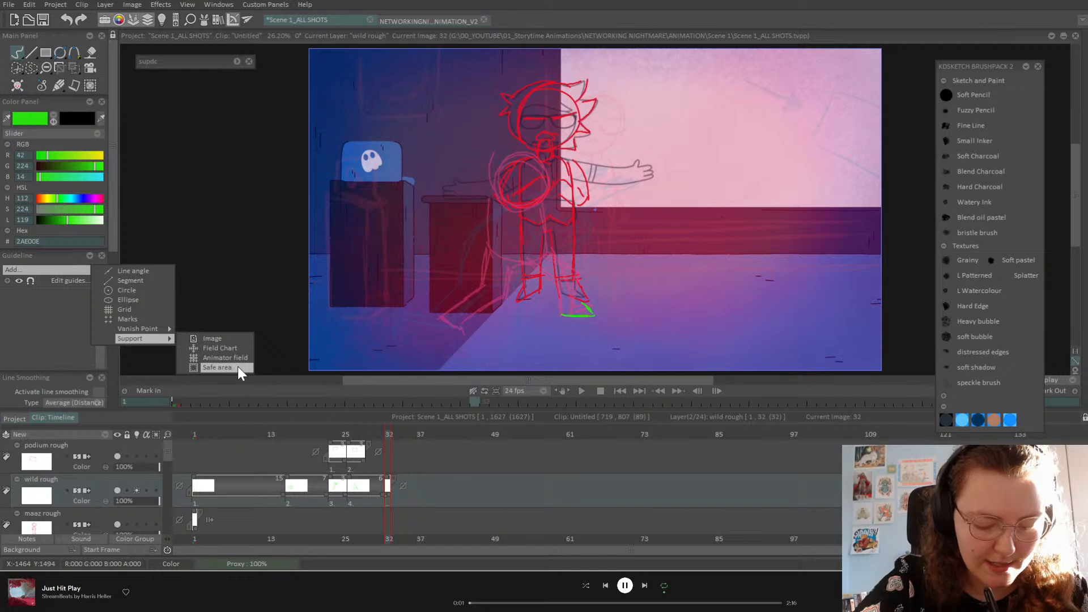
pyautogui.click(148, 309)
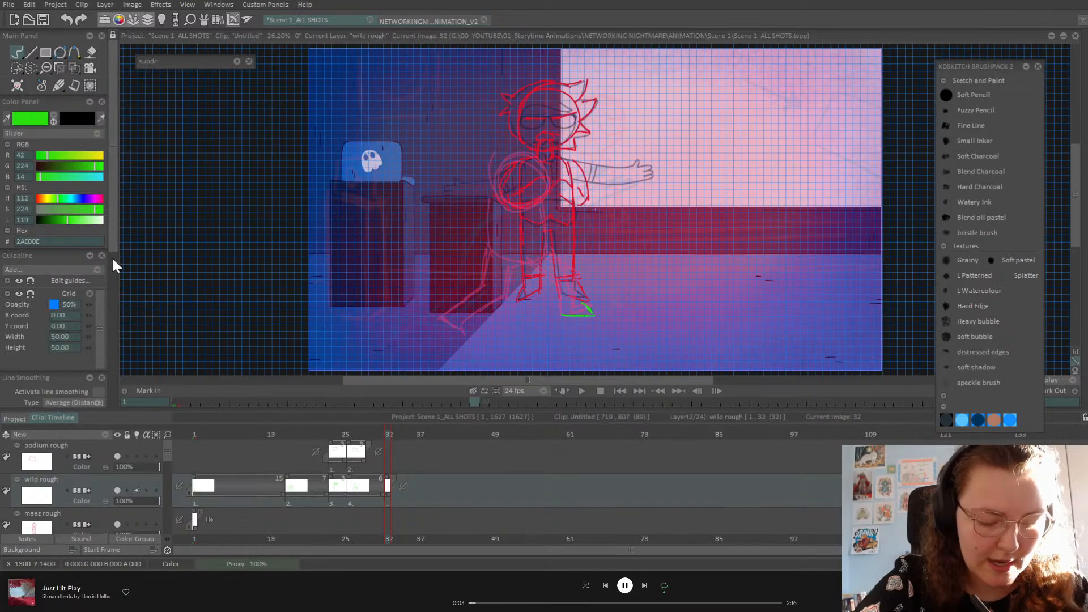
pyautogui.scroll(-3, 113, 237)
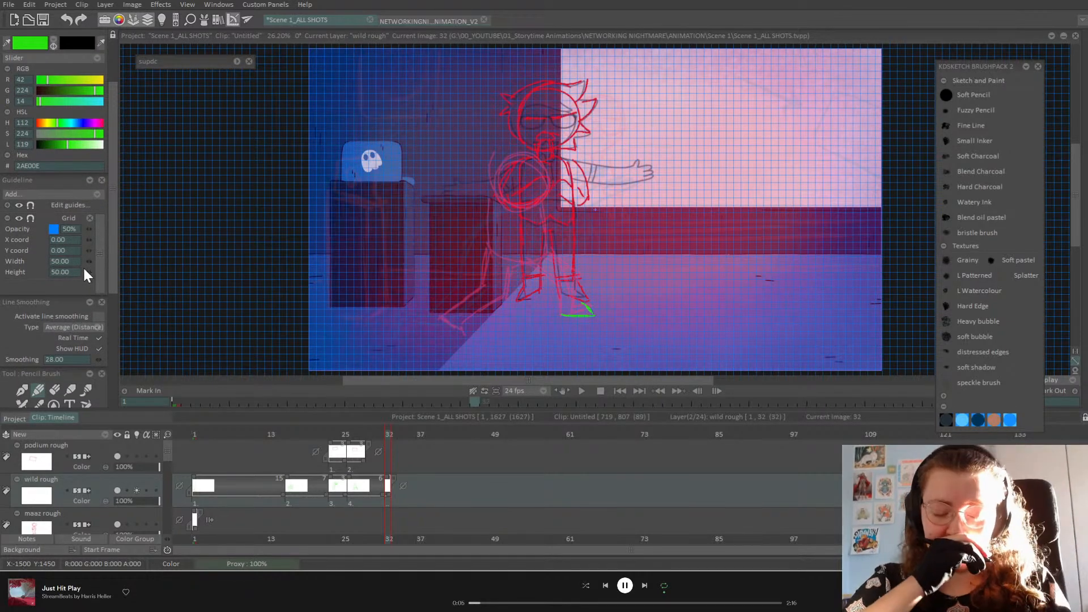
pyautogui.moveTo(91, 261); pyautogui.dragTo(990, 271)
pyautogui.moveTo(87, 272); pyautogui.dragTo(850, 398)
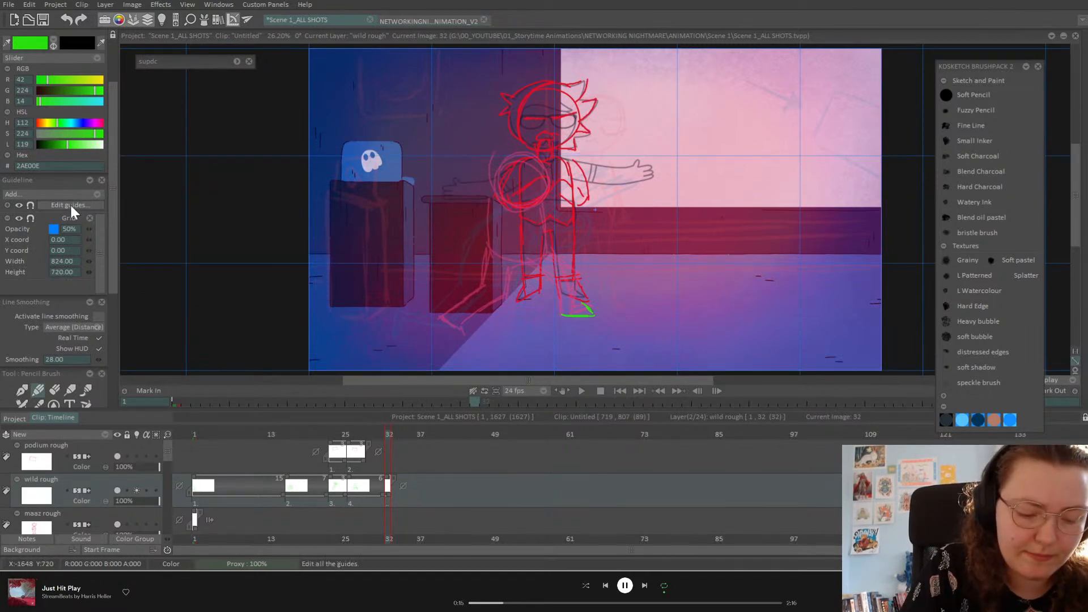
# Step: Hide the grid guide and close the Guidelines panel
pyautogui.click(104, 194)
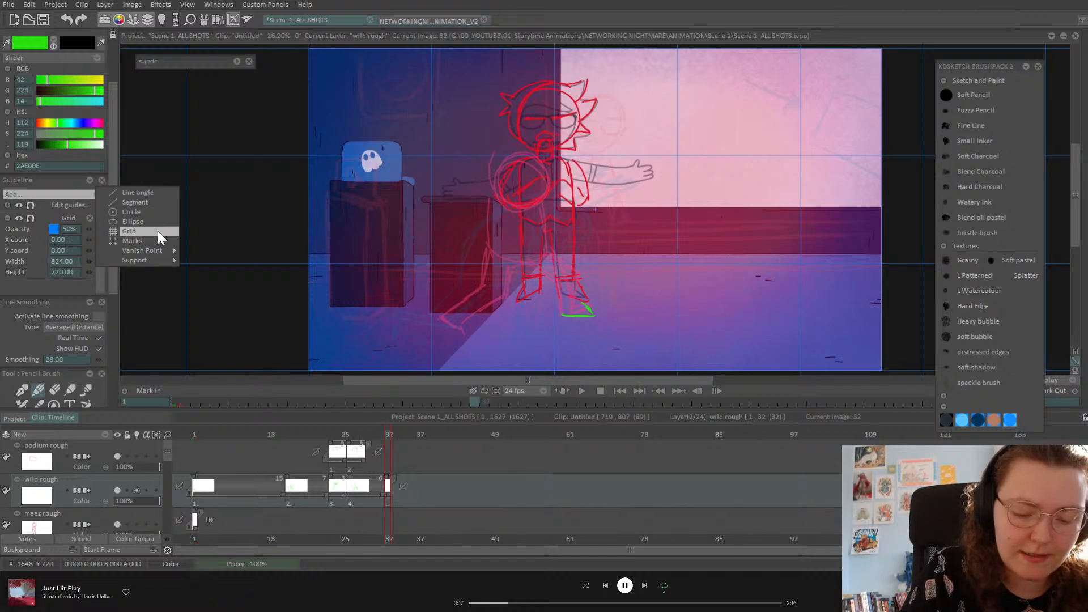
pyautogui.moveTo(176, 251)
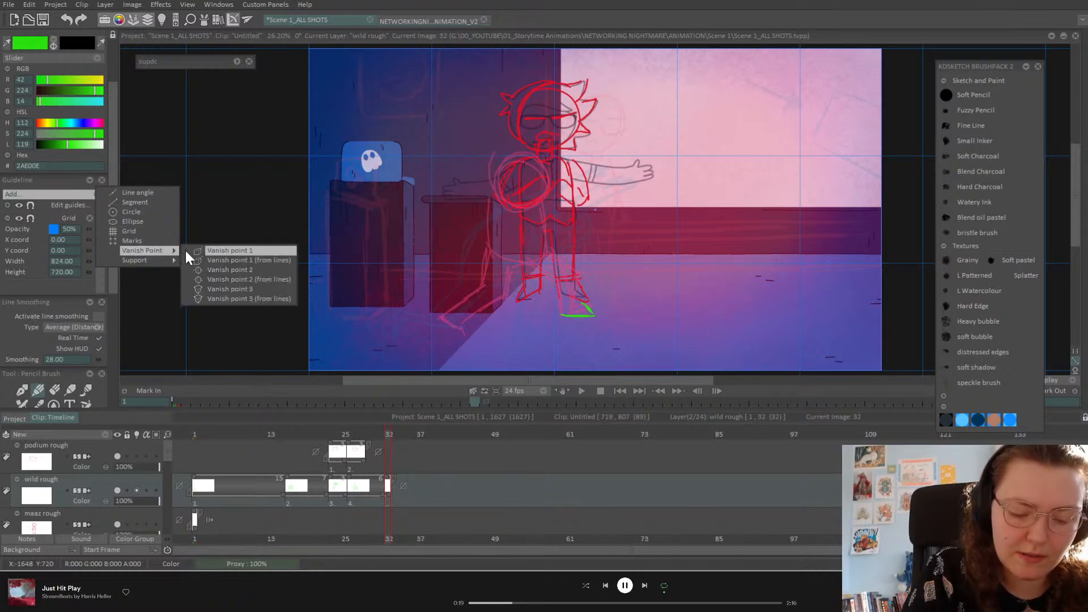
pyautogui.click(112, 305)
pyautogui.click(100, 180)
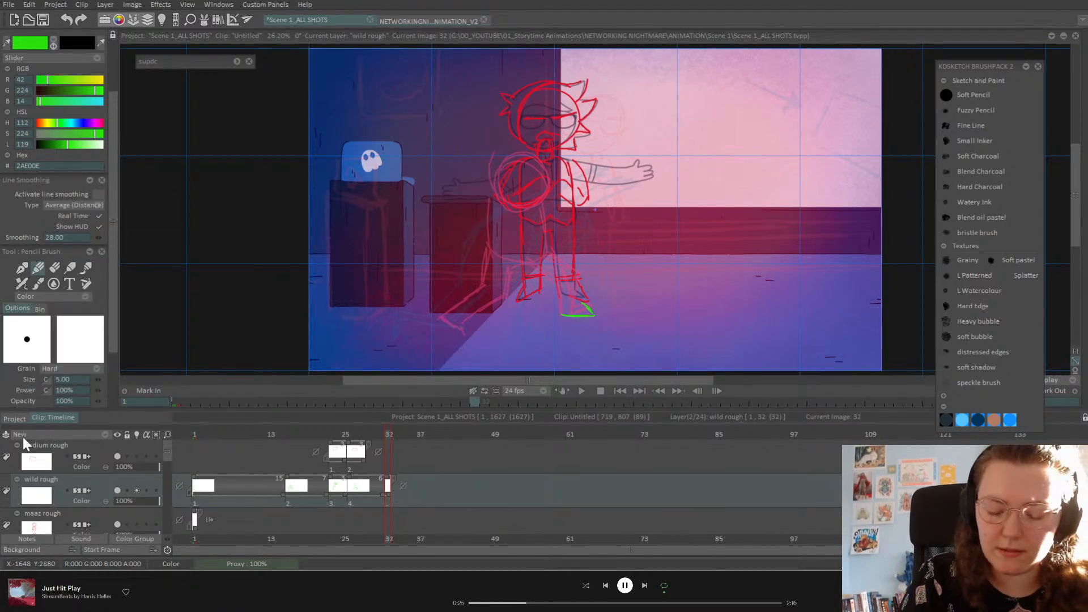
pyautogui.click(234, 20)
pyautogui.click(8, 207)
pyautogui.click(24, 217)
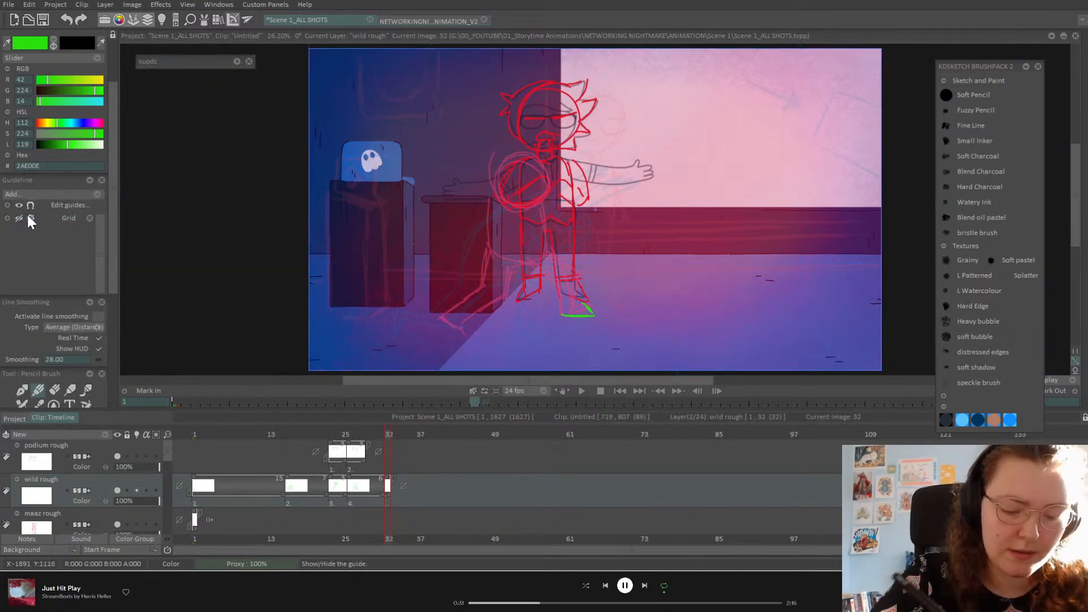
pyautogui.click(102, 181)
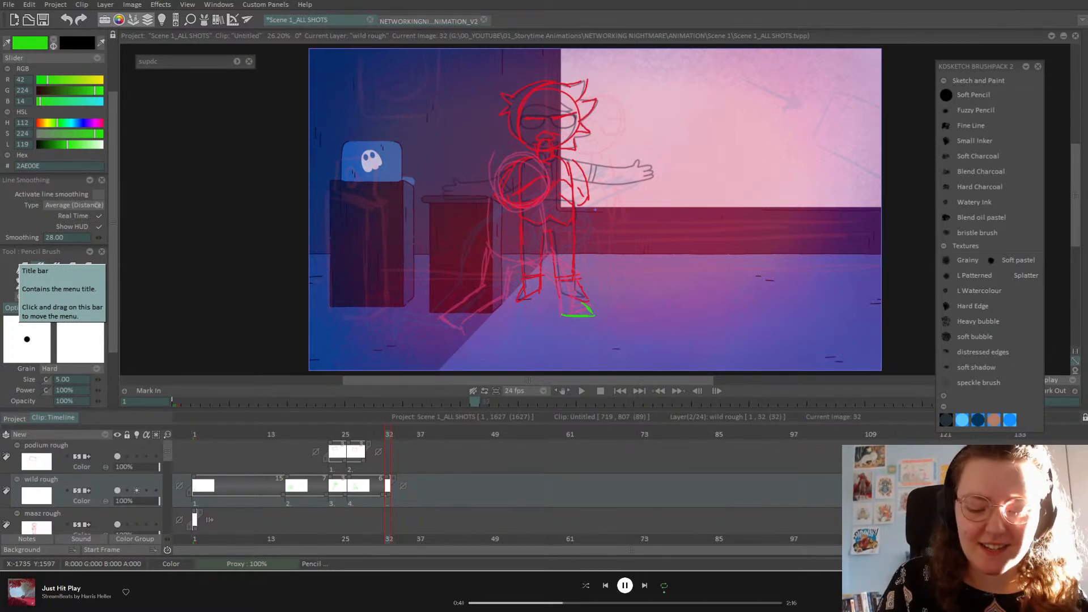
# Step: Sketch the green front and back leg lines for the frame 32 pose
pyautogui.moveTo(386, 438)
pyautogui.mouseDown()
pyautogui.moveTo(375, 438)
pyautogui.moveTo(388, 437)
pyautogui.mouseUp()
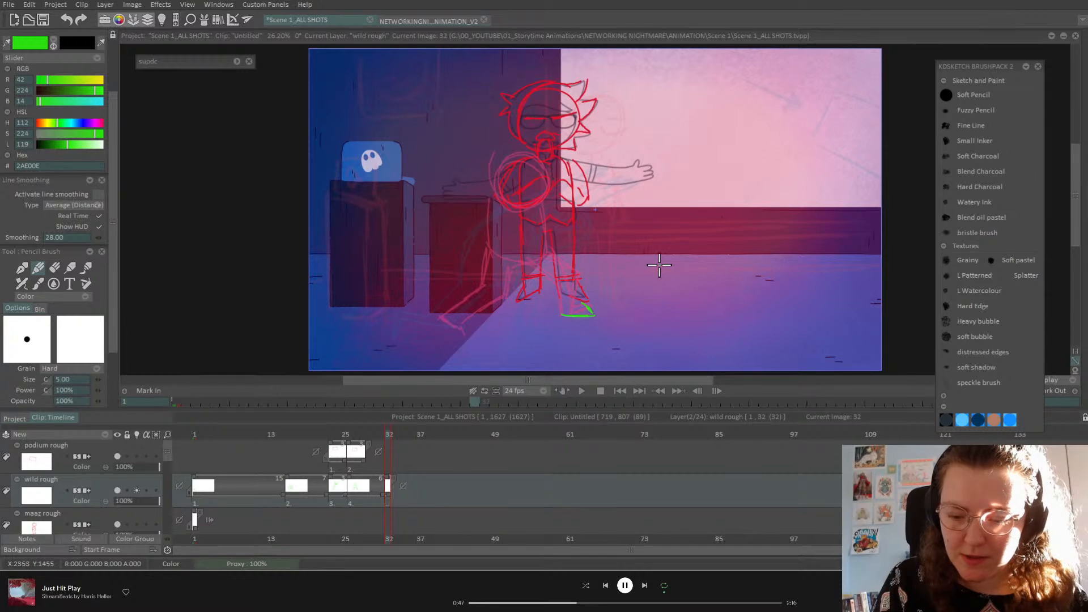
pyautogui.moveTo(560, 313)
pyautogui.mouseDown()
pyautogui.moveTo(575, 272)
pyautogui.moveTo(517, 256)
pyautogui.moveTo(498, 270)
pyautogui.mouseUp()
pyautogui.moveTo(553, 232)
pyautogui.mouseDown()
pyautogui.moveTo(482, 283)
pyautogui.moveTo(479, 305)
pyautogui.moveTo(579, 247)
pyautogui.moveTo(559, 312)
pyautogui.mouseUp()
pyautogui.moveTo(559, 312); pyautogui.dragTo(571, 251)
pyautogui.moveTo(581, 298); pyautogui.dragTo(594, 242)
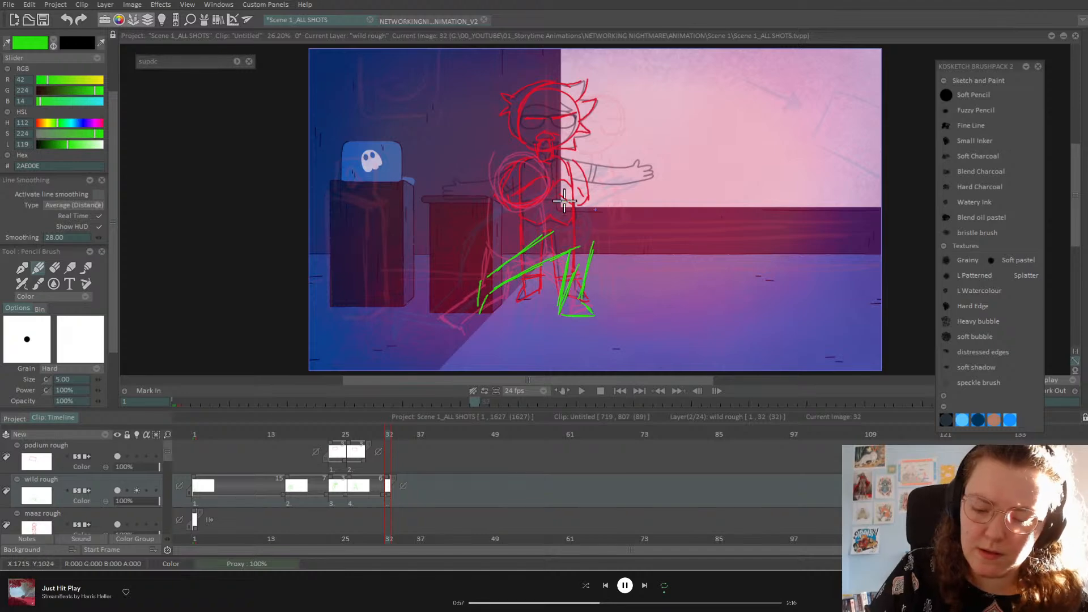
# Step: Try a torso and head above the legs, undo the head, and refine the left knee and shin
pyautogui.moveTo(610, 181)
pyautogui.mouseDown()
pyautogui.moveTo(606, 162)
pyautogui.moveTo(550, 212)
pyautogui.moveTo(547, 244)
pyautogui.mouseUp()
pyautogui.moveTo(555, 193)
pyautogui.mouseDown()
pyautogui.moveTo(583, 258)
pyautogui.moveTo(610, 162)
pyautogui.moveTo(593, 253)
pyautogui.mouseUp()
pyautogui.moveTo(610, 157)
pyautogui.mouseDown()
pyautogui.moveTo(588, 258)
pyautogui.moveTo(608, 169)
pyautogui.moveTo(546, 254)
pyautogui.mouseUp()
pyautogui.moveTo(598, 114)
pyautogui.mouseDown()
pyautogui.moveTo(585, 147)
pyautogui.moveTo(629, 127)
pyautogui.moveTo(584, 134)
pyautogui.mouseUp()
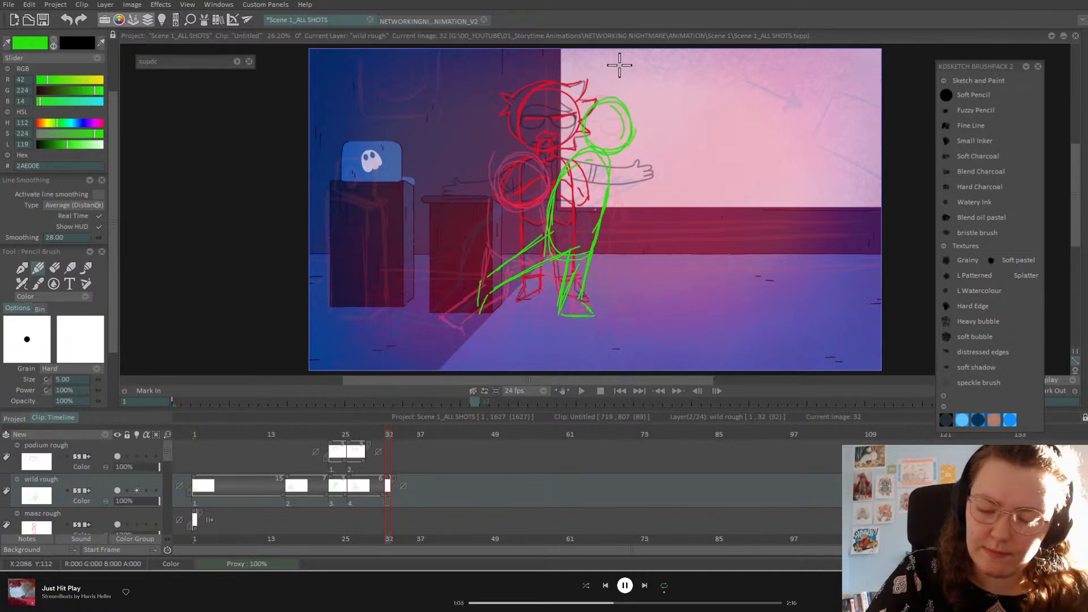
pyautogui.hotkey('ctrl', 'z')
pyautogui.hotkey('ctrl', 'z')
pyautogui.hotkey('ctrl', 'z')
pyautogui.hotkey('ctrl', 'z')
pyautogui.hotkey('ctrl', 'z')
pyautogui.hotkey('ctrl', 'z')
pyautogui.hotkey('ctrl', 'z')
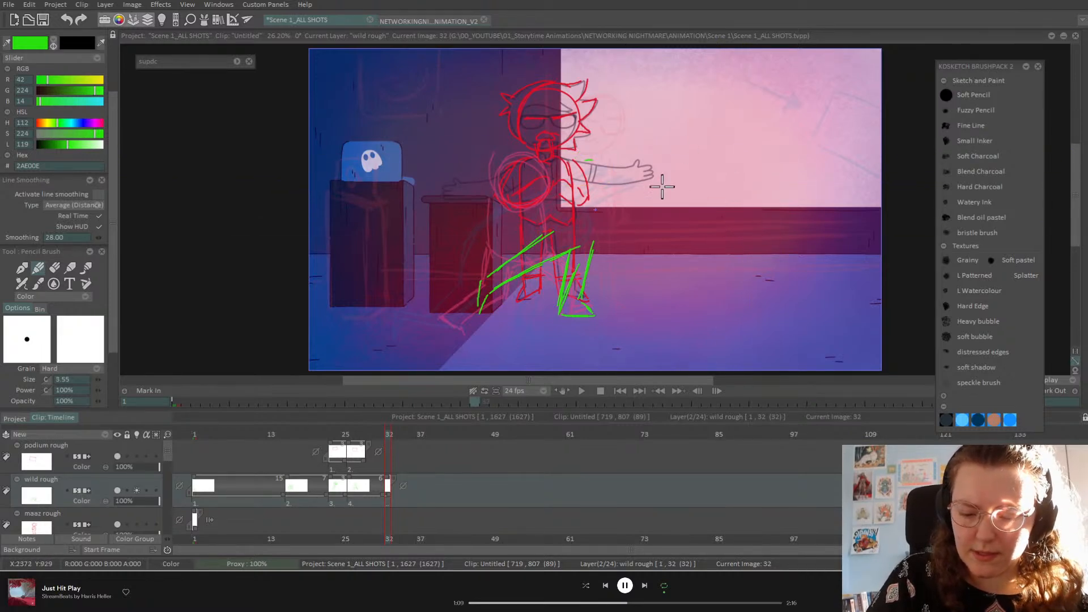
pyautogui.moveTo(486, 275)
pyautogui.mouseDown()
pyautogui.moveTo(489, 311)
pyautogui.moveTo(501, 262)
pyautogui.moveTo(547, 233)
pyautogui.moveTo(495, 264)
pyautogui.moveTo(552, 222)
pyautogui.moveTo(495, 267)
pyautogui.mouseUp()
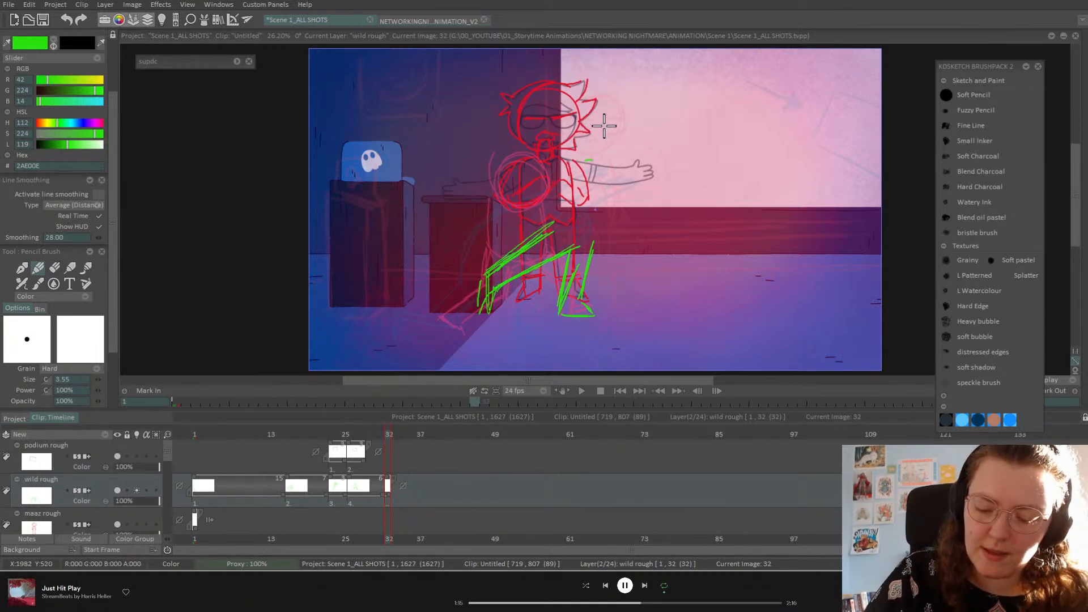
pyautogui.hotkey('ctrl', 'Left')
pyautogui.hotkey('ctrl', 'Left')
# Step: Flip through the wild rough poses at frames 1, 16, 23 and 26 to compare them
pyautogui.hotkey('ctrl', 'Right')
pyautogui.hotkey('ctrl', 'Left')
pyautogui.hotkey('ctrl', 'Left')
pyautogui.hotkey('ctrl', 'Left')
pyautogui.press('Right')
pyautogui.press('Right')
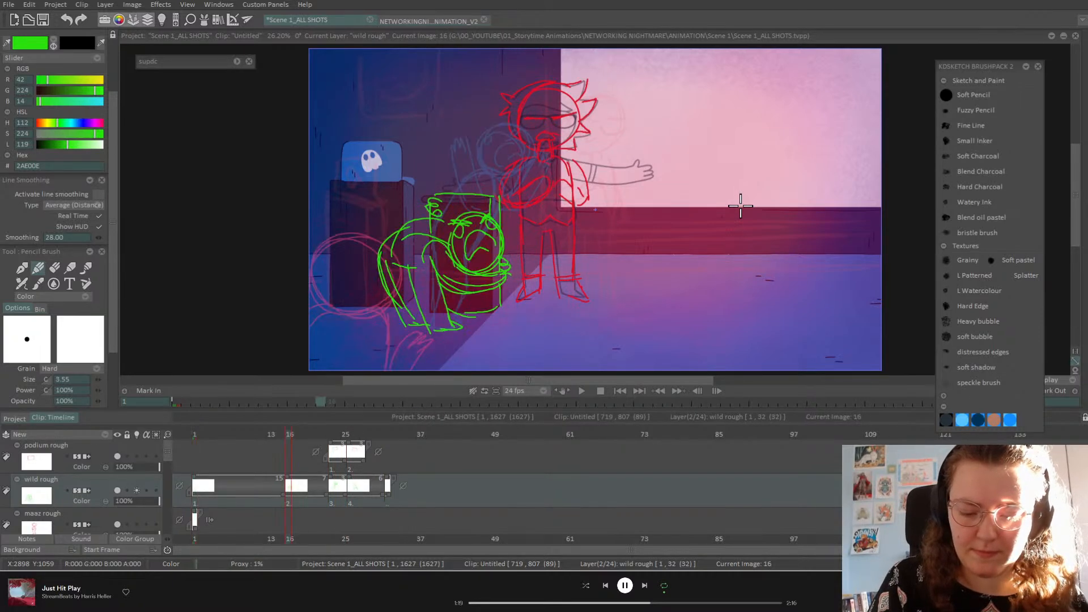
pyautogui.press('Right')
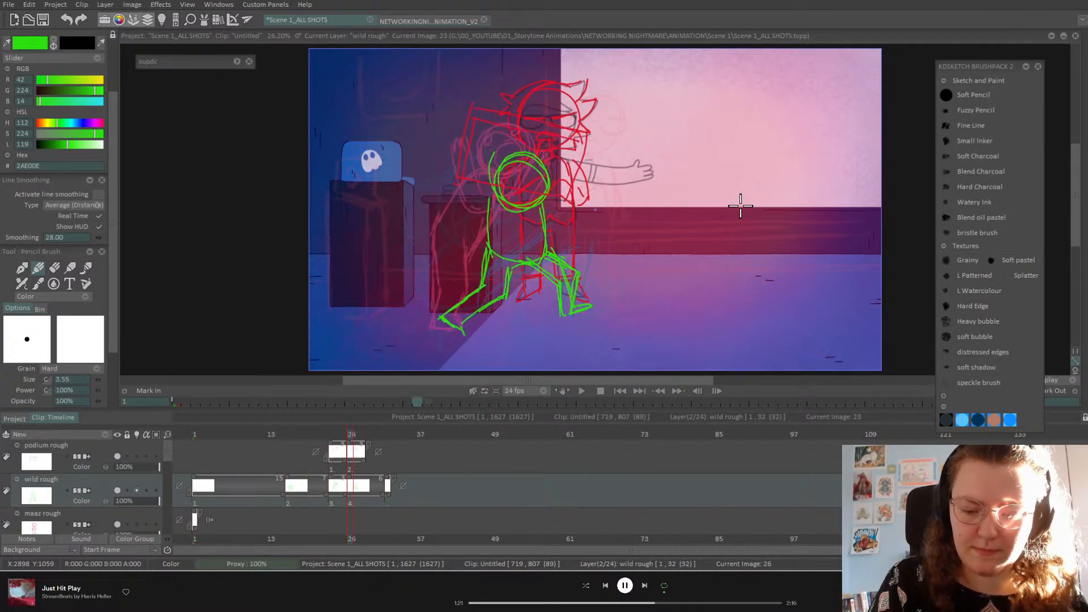
pyautogui.press('Left')
pyautogui.press('Left')
pyautogui.press('Right')
pyautogui.press('Left')
pyautogui.press('Right')
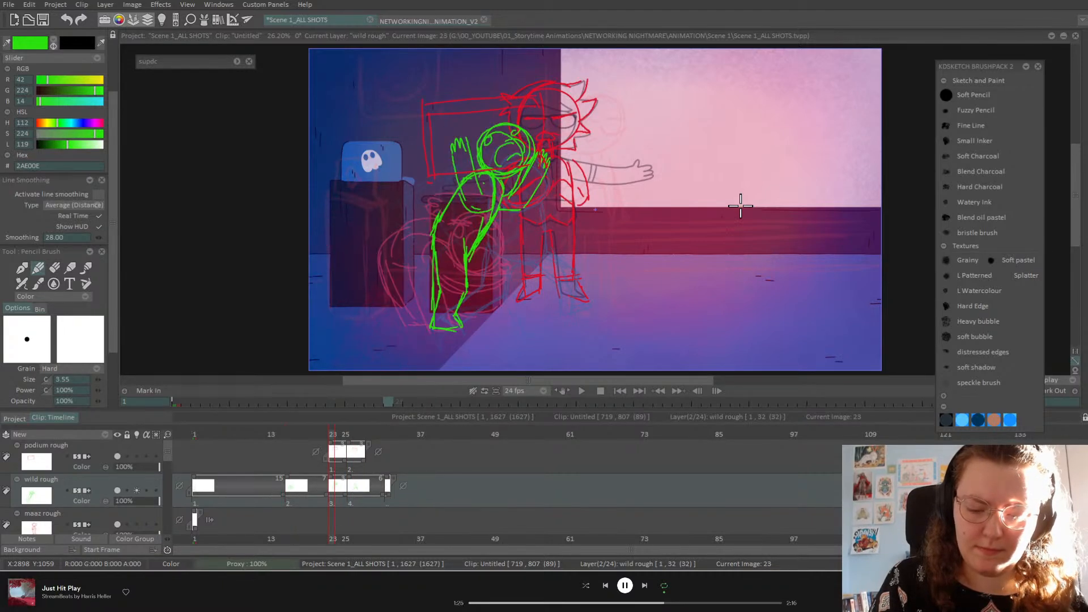
pyautogui.press('Right')
pyautogui.press('Left')
pyautogui.press('Left')
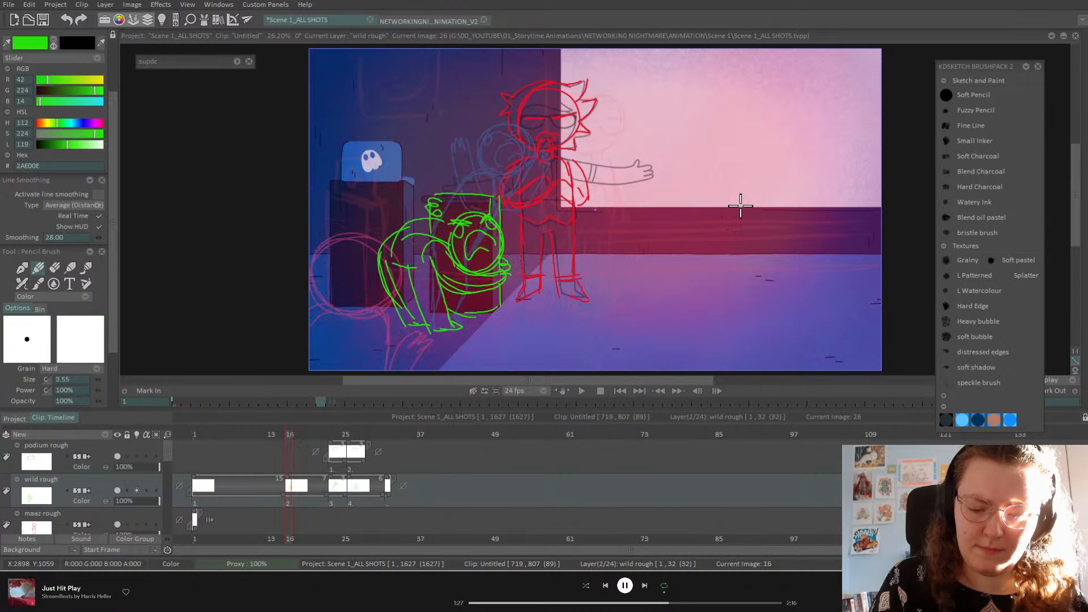
pyautogui.press('Right')
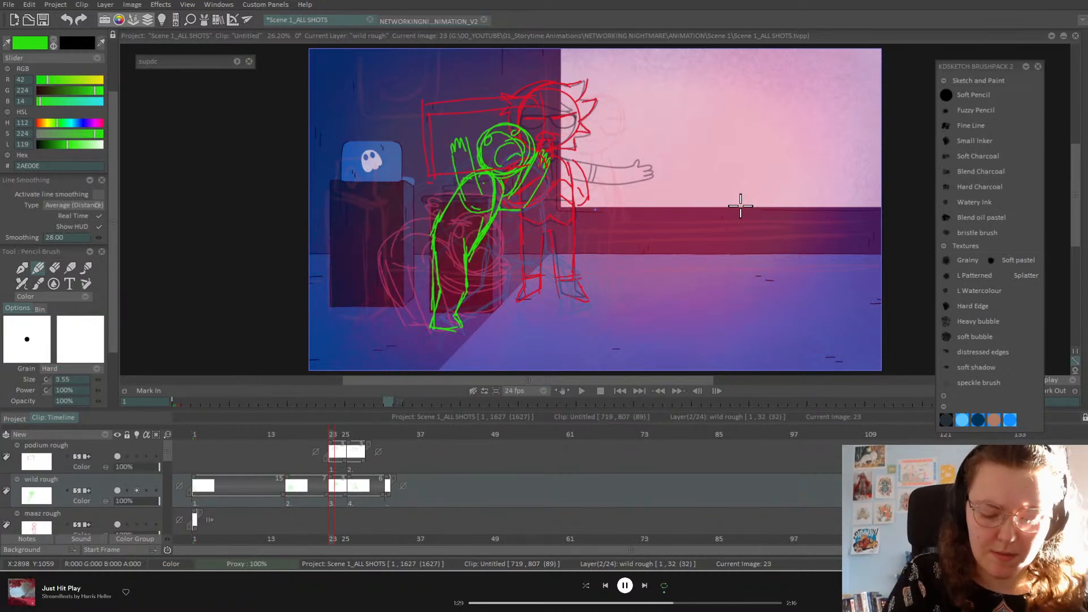
# Step: Clear the green drawing on image 23 and compare the empty frame with images 16 and 26
pyautogui.press('Delete')
pyautogui.press('Left')
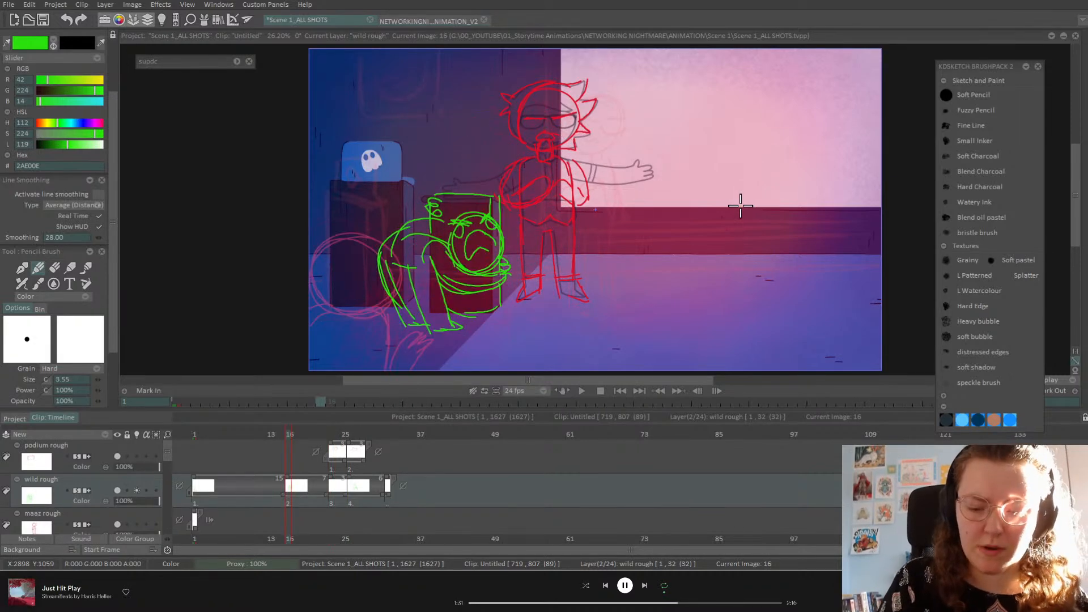
pyautogui.press('Right')
pyautogui.press('Right')
pyautogui.press('Right')
pyautogui.press('Left')
pyautogui.press('Left')
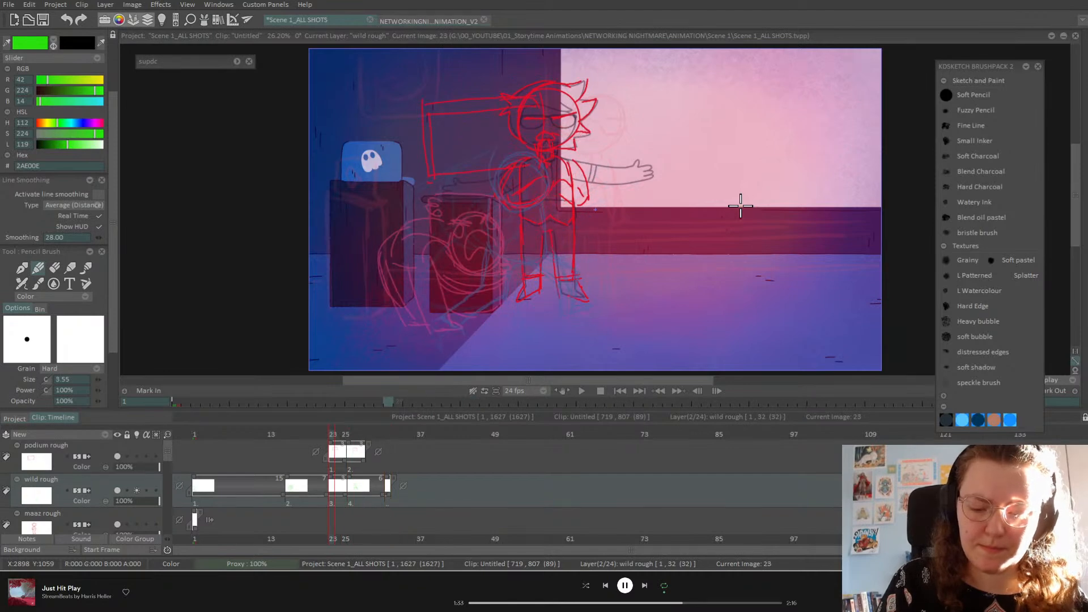
pyautogui.press('Right')
pyautogui.press('Left')
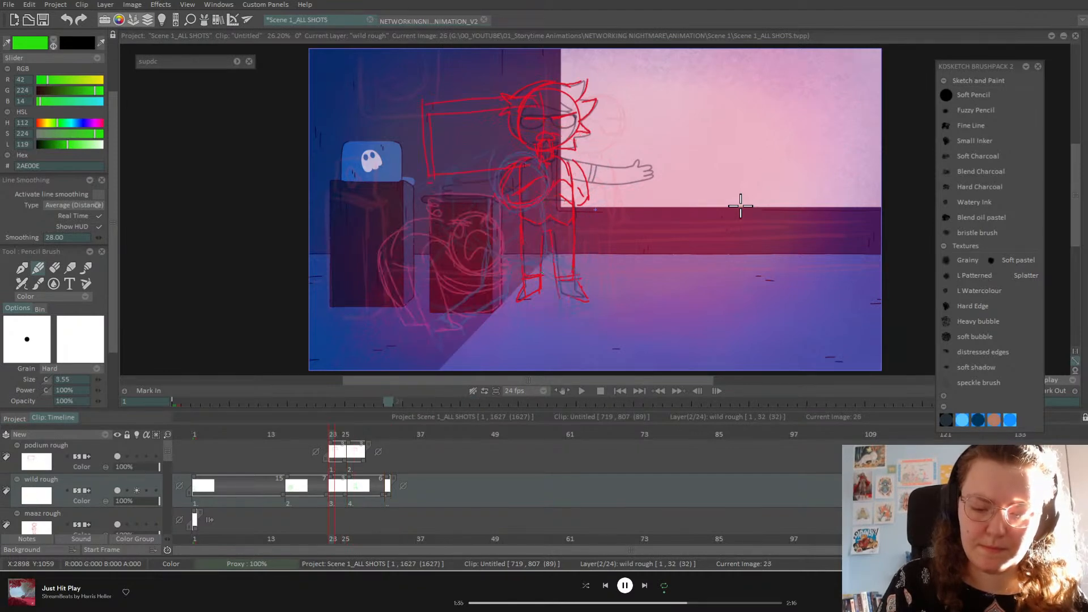
pyautogui.press('Right')
pyautogui.press('Left')
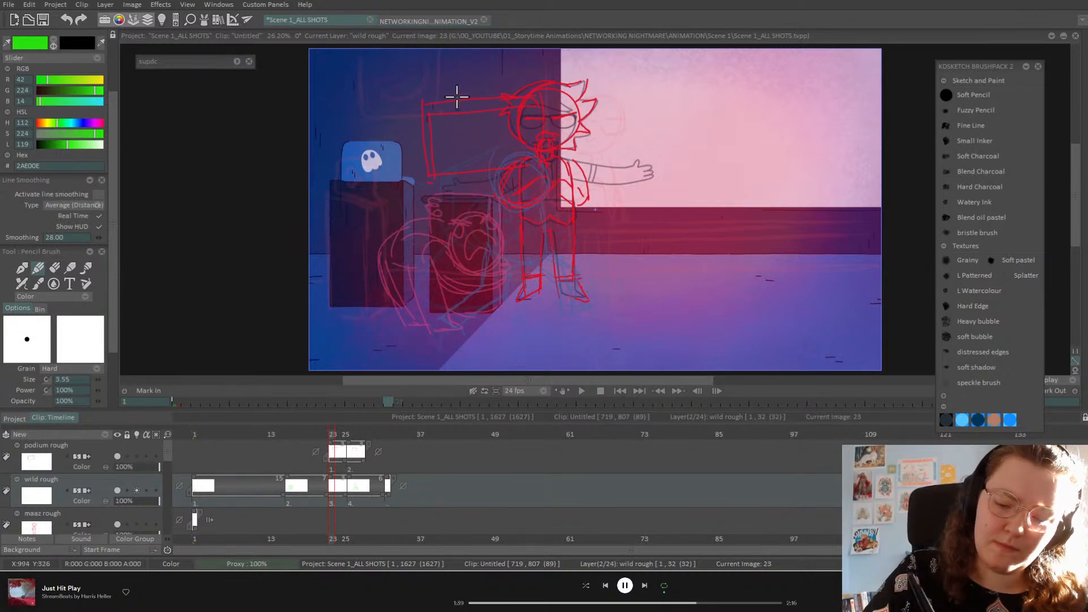
# Step: Sketch the green image-23 in-between: head circle, redrawn body outline after an undo, and leg to the foot
pyautogui.moveTo(437, 121)
pyautogui.mouseDown()
pyautogui.moveTo(485, 111)
pyautogui.moveTo(467, 139)
pyautogui.moveTo(464, 224)
pyautogui.moveTo(503, 199)
pyautogui.moveTo(475, 144)
pyautogui.moveTo(489, 220)
pyautogui.mouseUp()
pyautogui.moveTo(465, 148)
pyautogui.mouseDown()
pyautogui.moveTo(436, 178)
pyautogui.moveTo(491, 199)
pyautogui.moveTo(454, 150)
pyautogui.moveTo(492, 219)
pyautogui.mouseUp()
pyautogui.hotkey('ctrl', 'z')
pyautogui.hotkey('ctrl', 'z')
pyautogui.hotkey('ctrl', 'z')
pyautogui.hotkey('ctrl', 'z')
pyautogui.hotkey('ctrl', 'z')
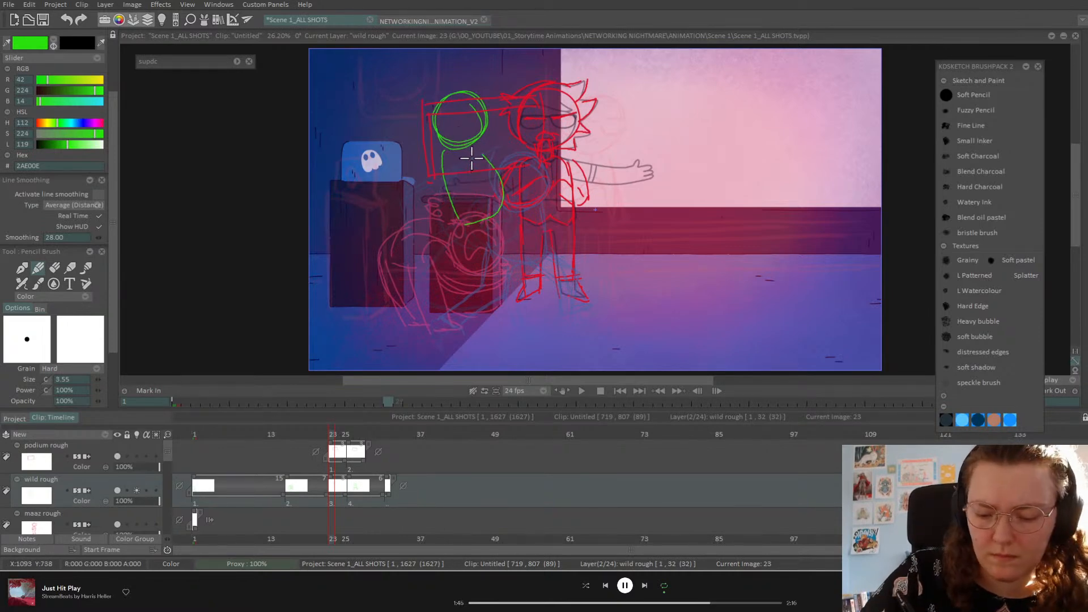
pyautogui.moveTo(458, 142)
pyautogui.mouseDown()
pyautogui.moveTo(441, 160)
pyautogui.moveTo(461, 238)
pyautogui.moveTo(495, 237)
pyautogui.moveTo(475, 140)
pyautogui.moveTo(502, 212)
pyautogui.moveTo(500, 225)
pyautogui.moveTo(461, 145)
pyautogui.moveTo(437, 160)
pyautogui.moveTo(453, 237)
pyautogui.mouseUp()
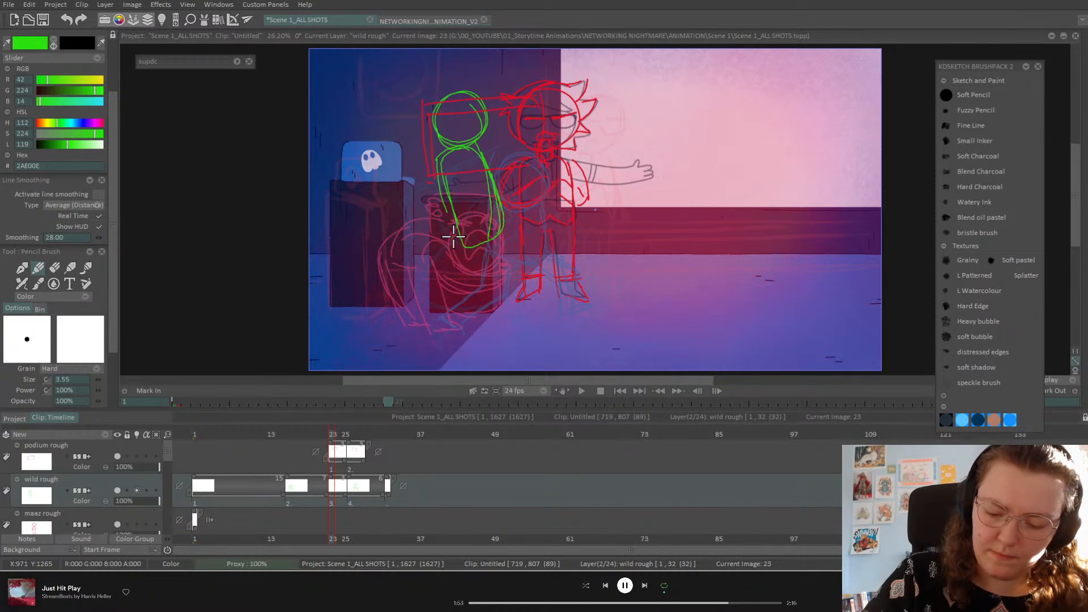
pyautogui.moveTo(448, 232)
pyautogui.mouseDown()
pyautogui.moveTo(431, 330)
pyautogui.moveTo(458, 330)
pyautogui.moveTo(446, 328)
pyautogui.moveTo(461, 314)
pyautogui.moveTo(461, 325)
pyautogui.moveTo(453, 317)
pyautogui.moveTo(477, 238)
pyautogui.moveTo(455, 315)
pyautogui.mouseUp()
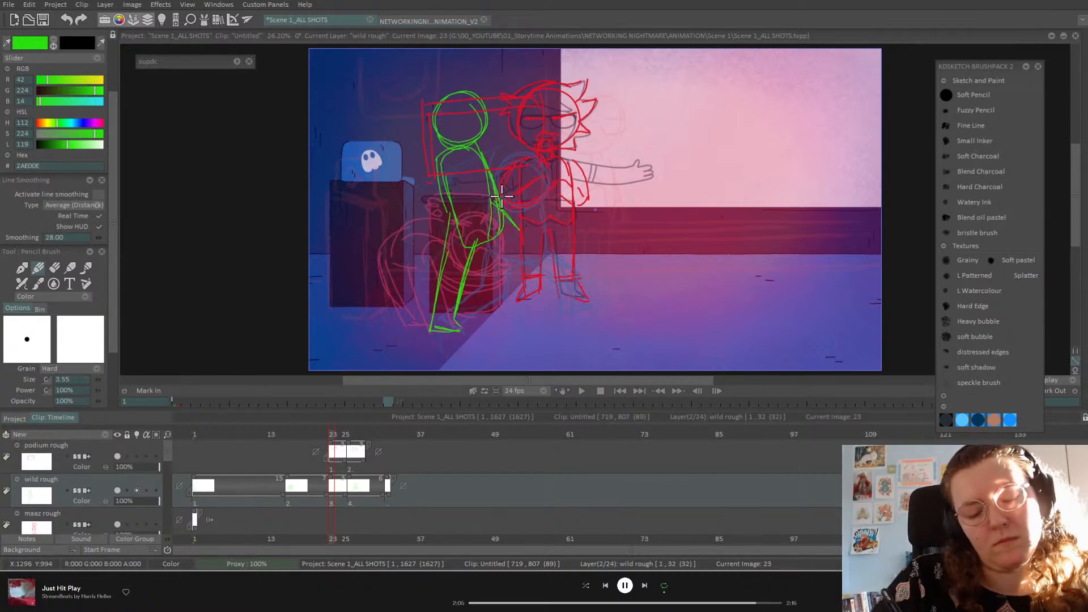
pyautogui.scroll(3, 111, 152)
pyautogui.click(54, 343)
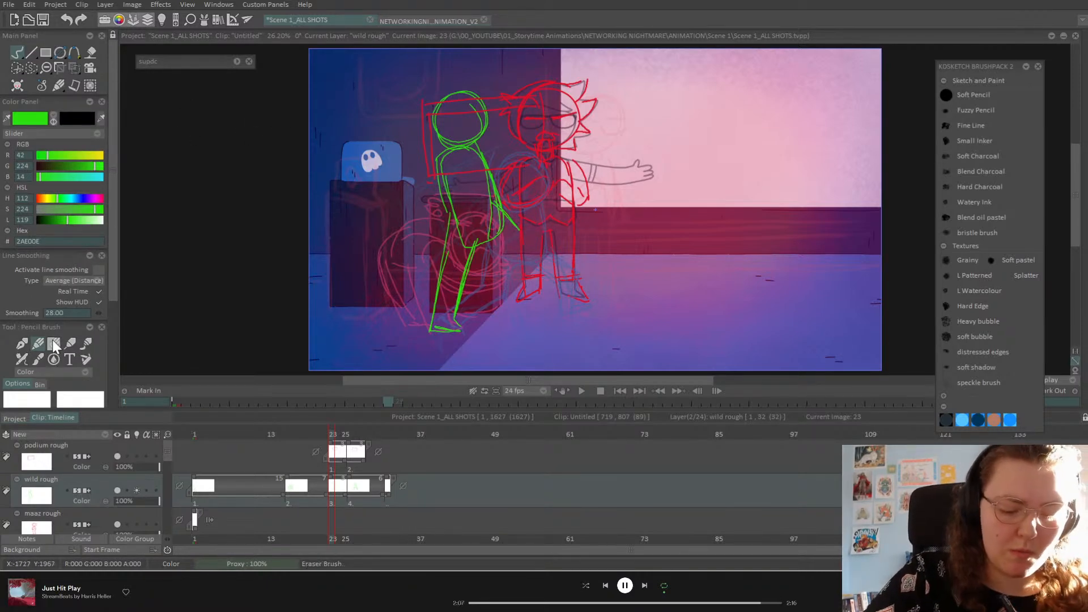
# Step: Warp the green frame-23 figure, pinning the foot and bending the head and upper body left
pyautogui.click(75, 66)
pyautogui.click(120, 111)
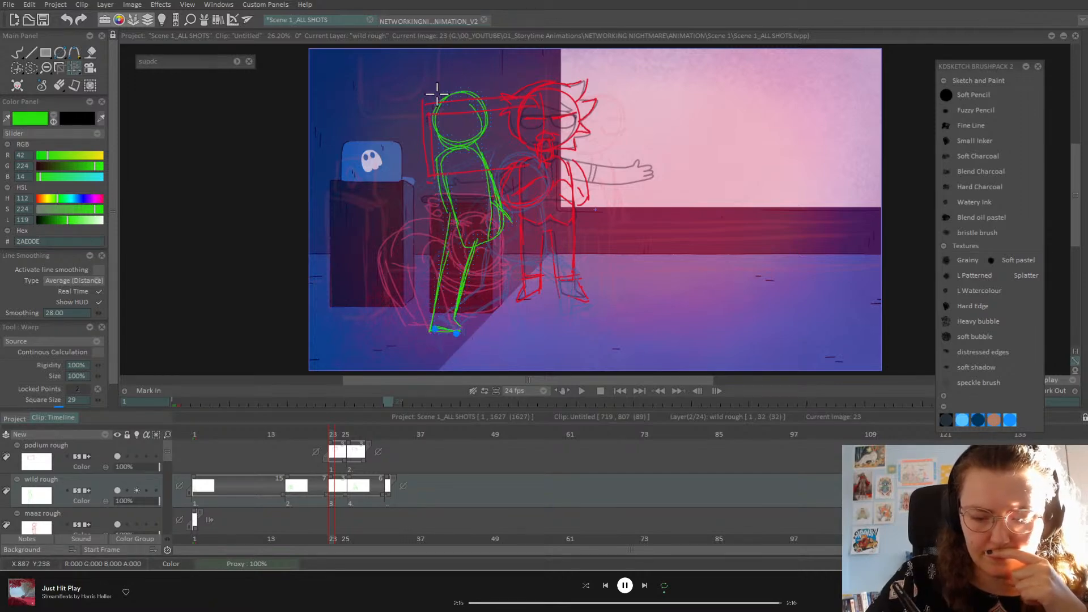
pyautogui.moveTo(448, 99); pyautogui.dragTo(430, 110)
pyautogui.moveTo(113, 298); pyautogui.dragTo(124, 374)
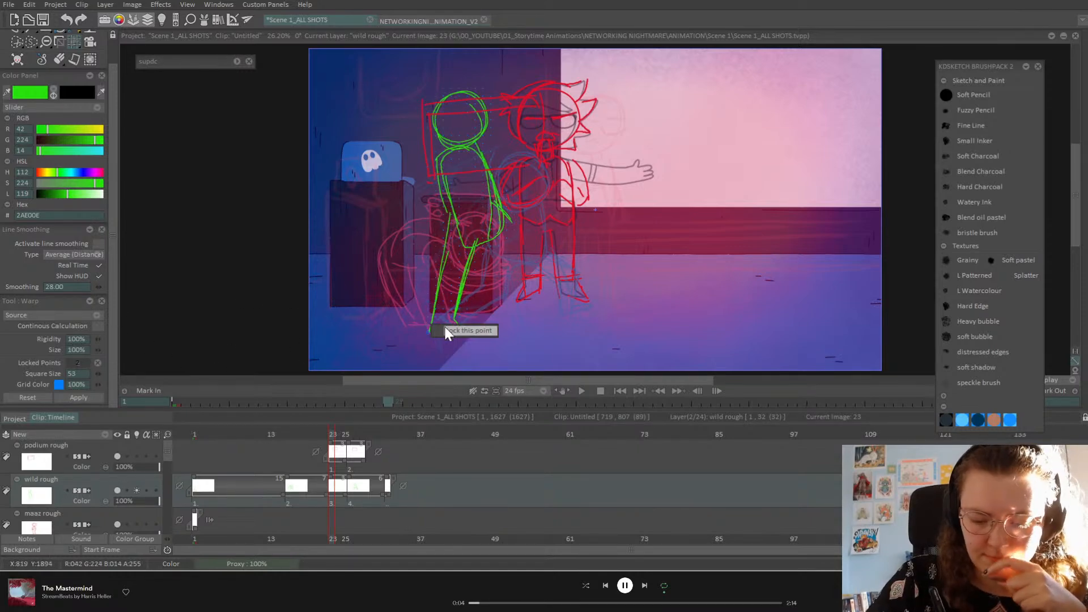
pyautogui.moveTo(435, 109); pyautogui.dragTo(411, 116)
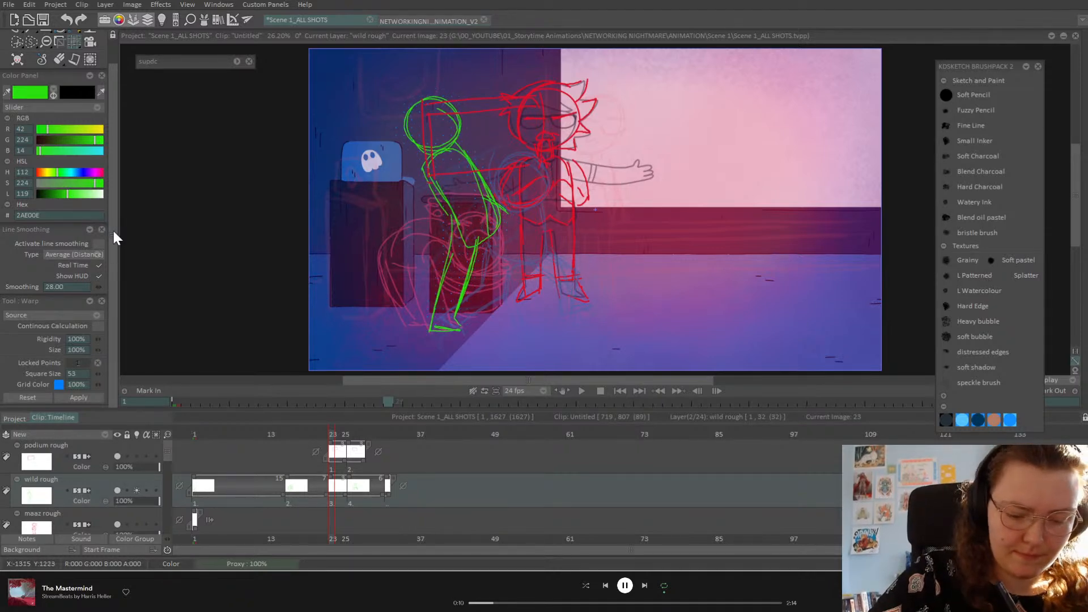
pyautogui.moveTo(113, 231); pyautogui.dragTo(114, 206)
# Step: Flip between image 16 and the image-23 in-between to compare the poses
pyautogui.click(20, 54)
pyautogui.hotkey('ctrl', 'Left')
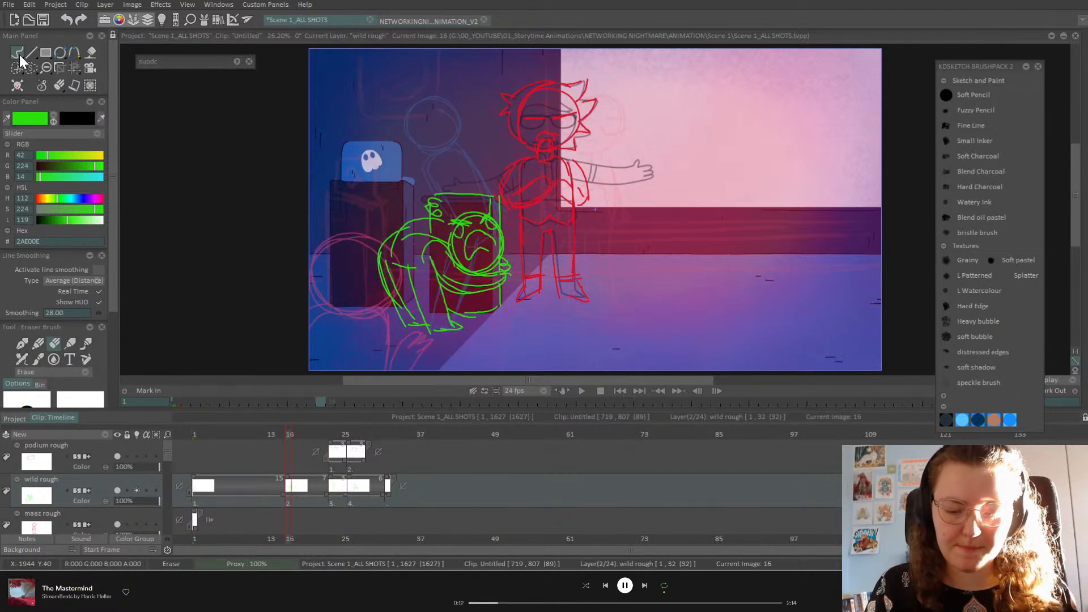
pyautogui.hotkey('ctrl', 'Right')
pyautogui.hotkey('ctrl', 'Right')
pyautogui.hotkey('ctrl', 'Left')
pyautogui.hotkey('ctrl', 'Left')
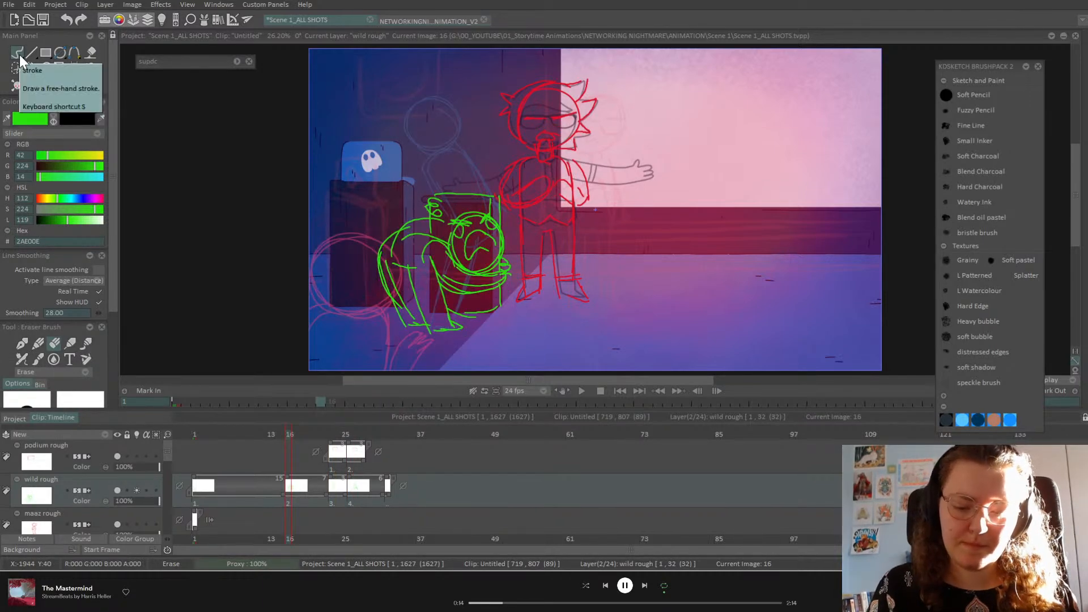
pyautogui.hotkey('ctrl', 'Right')
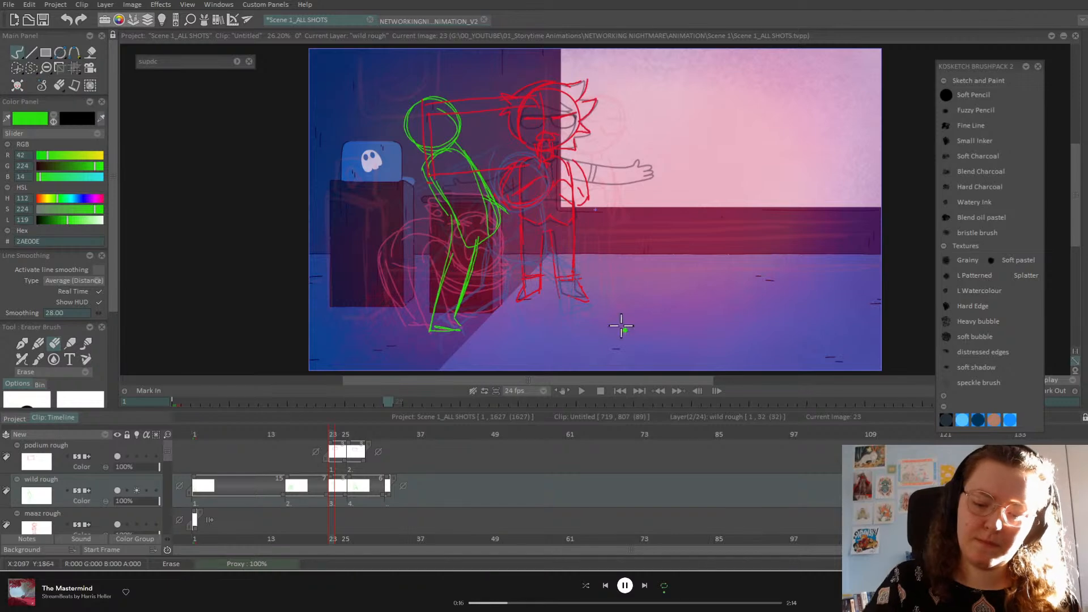
# Step: Draw a second green leg stepping forward from the hip, with its lower leg and foot outlined
pyautogui.click(38, 343)
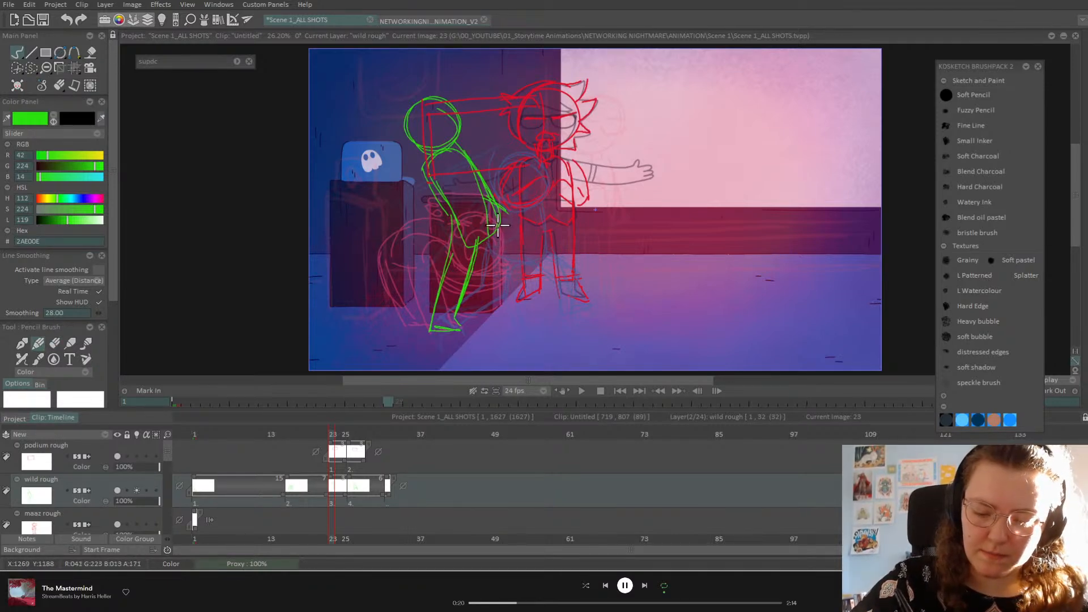
pyautogui.moveTo(498, 203)
pyautogui.mouseDown()
pyautogui.moveTo(535, 229)
pyautogui.moveTo(521, 281)
pyautogui.mouseUp()
pyautogui.moveTo(537, 235)
pyautogui.mouseDown()
pyautogui.moveTo(521, 276)
pyautogui.moveTo(542, 288)
pyautogui.mouseUp()
pyautogui.moveTo(541, 288); pyautogui.dragTo(499, 280)
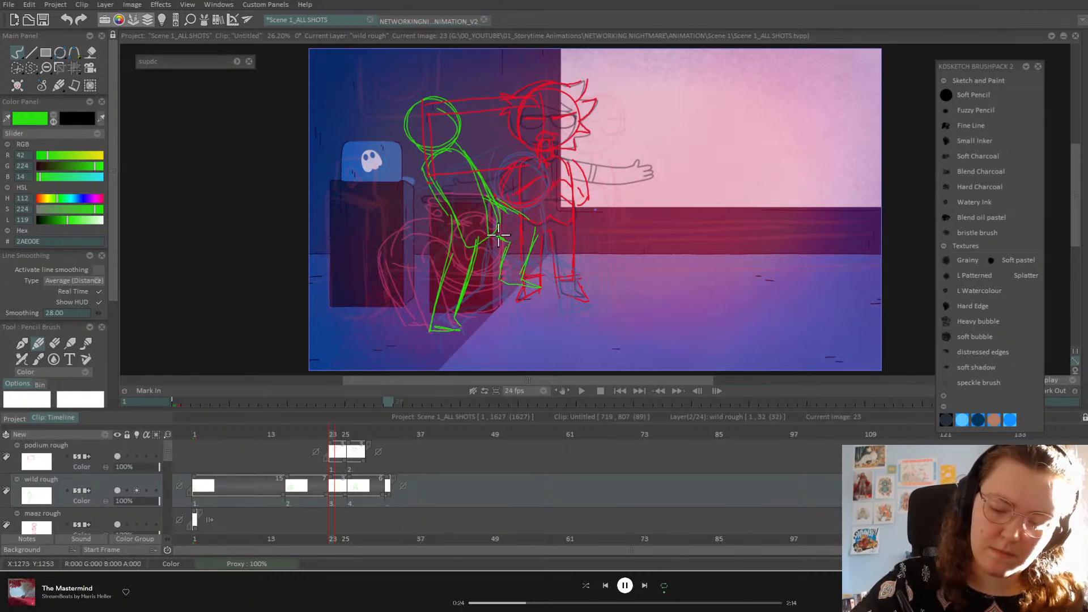
# Step: Make the podium rough layer current with the free Transform tool
pyautogui.click(106, 454)
pyautogui.click(74, 67)
pyautogui.click(127, 73)
# Step: Tilt the red podium sketch up-left, then squash the green wild-rough figure shorter with Perspective
pyautogui.moveTo(547, 136)
pyautogui.mouseDown()
pyautogui.moveTo(546, 117)
pyautogui.moveTo(518, 144)
pyautogui.moveTo(460, 134)
pyautogui.mouseUp()
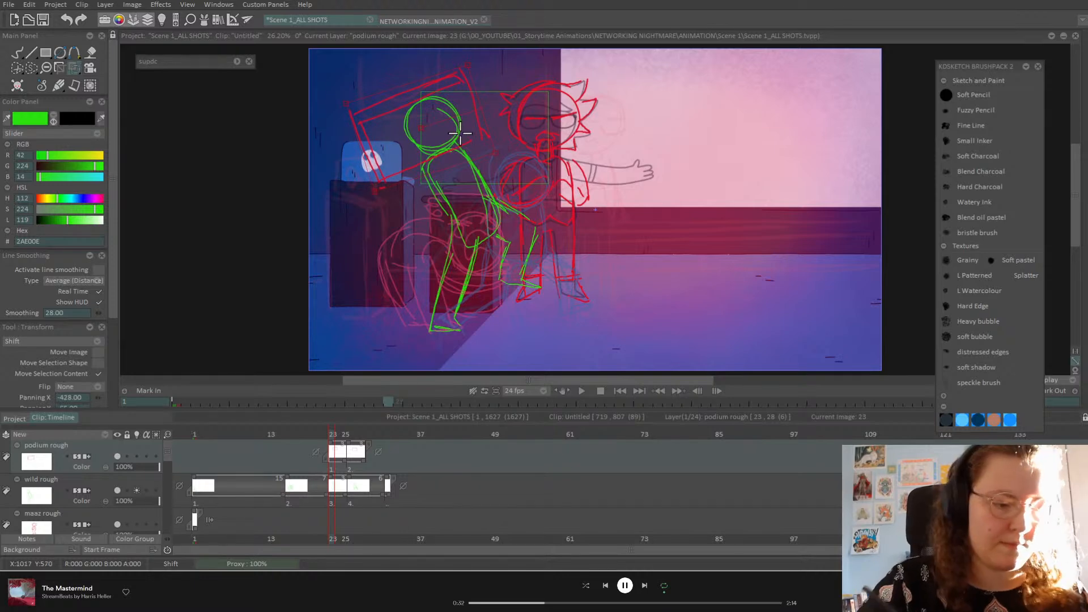
pyautogui.moveTo(332, 434)
pyautogui.mouseDown()
pyautogui.moveTo(382, 437)
pyautogui.moveTo(311, 457)
pyautogui.moveTo(337, 462)
pyautogui.mouseUp()
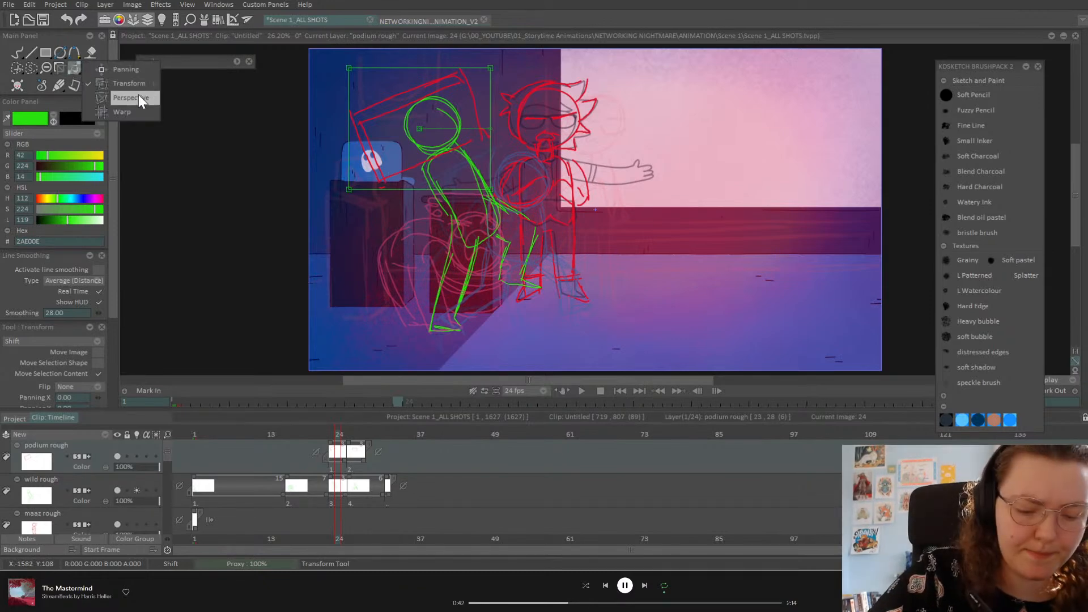
pyautogui.click(145, 89)
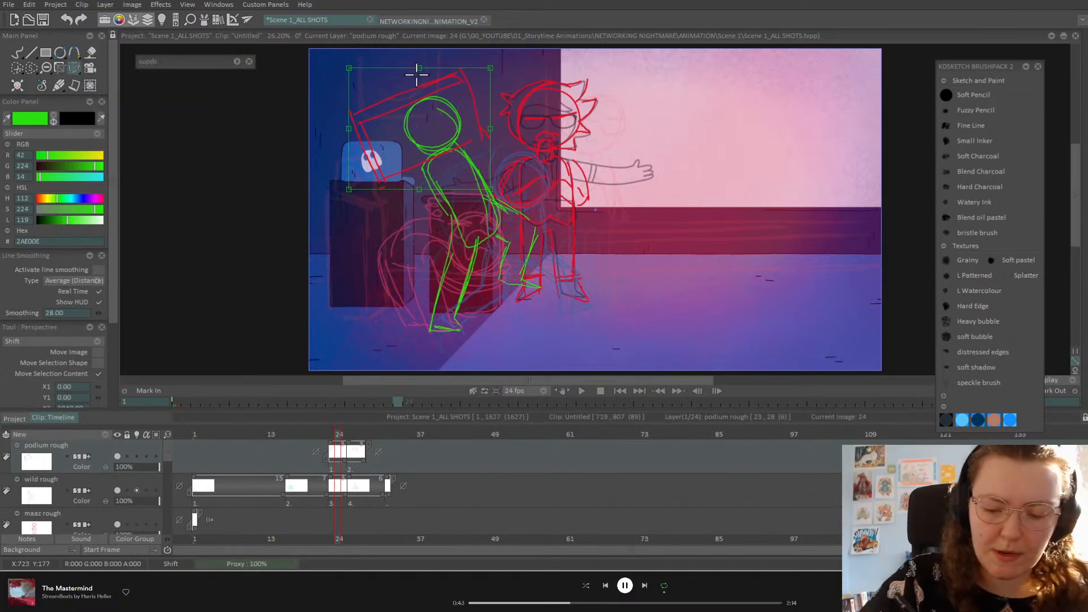
pyautogui.click(105, 490)
pyautogui.moveTo(474, 92); pyautogui.dragTo(477, 127)
pyautogui.press('Return')
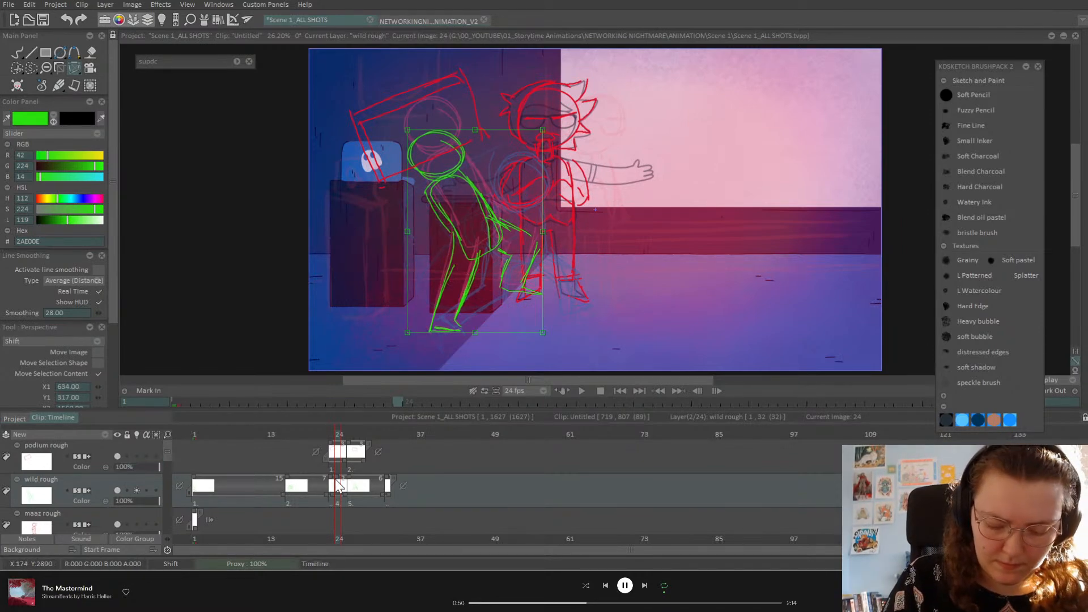
pyautogui.moveTo(336, 478); pyautogui.dragTo(331, 478)
# Step: Nudge the red podium sketch slightly lower on the podium rough layer
pyautogui.click(107, 455)
pyautogui.click(75, 69)
pyautogui.click(118, 68)
pyautogui.moveTo(546, 210); pyautogui.dragTo(546, 233)
# Step: Move to the wide-stance pose on image 26 and apply a slight perspective distortion
pyautogui.click(18, 52)
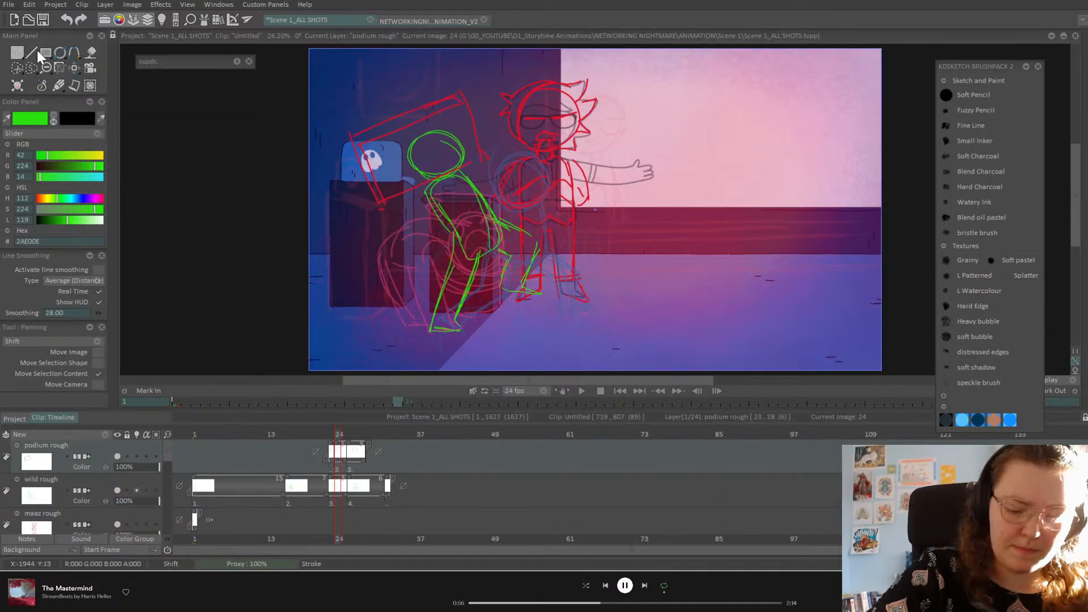
pyautogui.moveTo(338, 451); pyautogui.dragTo(350, 496)
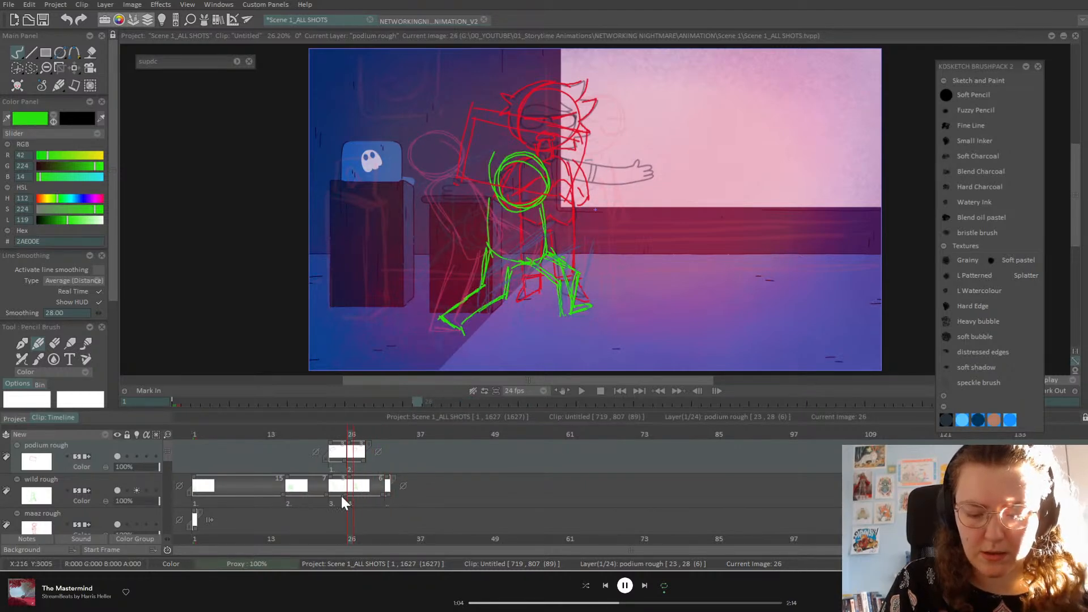
pyautogui.click(76, 70)
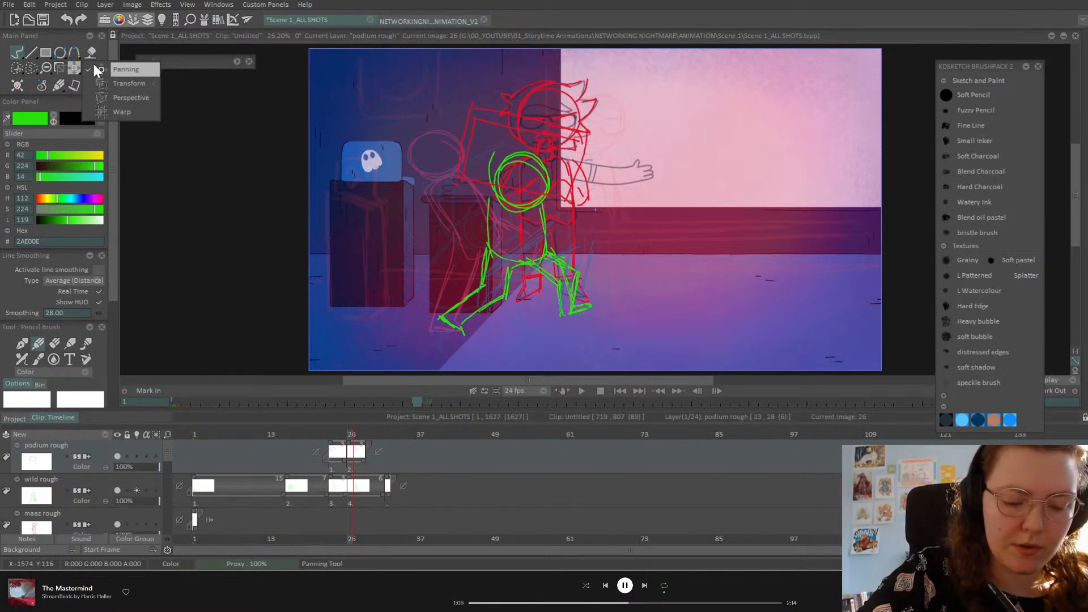
pyautogui.click(131, 93)
pyautogui.moveTo(522, 102)
pyautogui.mouseDown()
pyautogui.moveTo(524, 112)
pyautogui.moveTo(520, 96)
pyautogui.mouseUp()
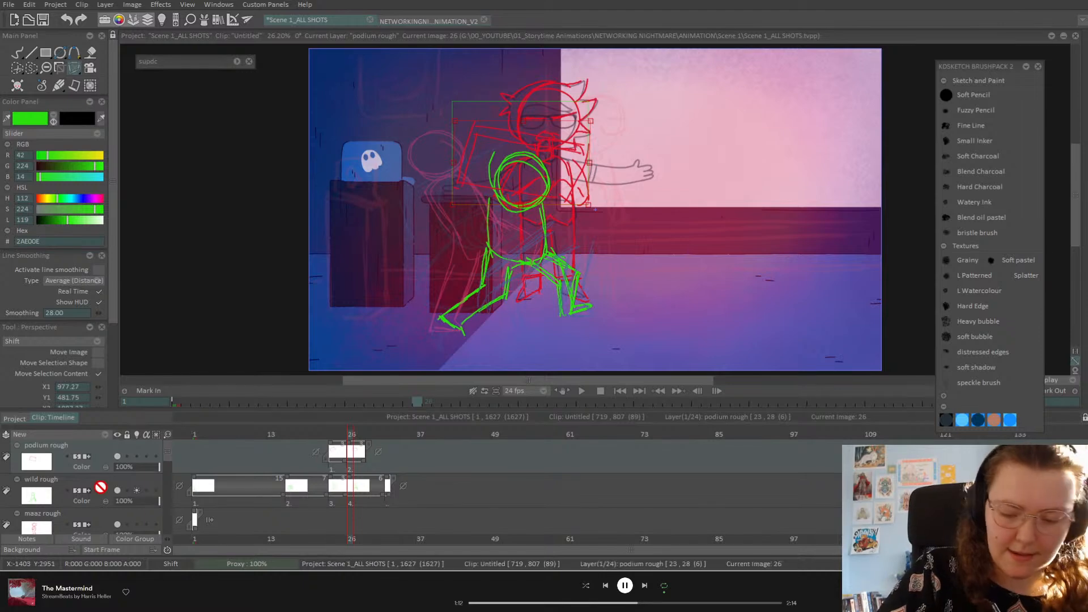
# Step: On wild rough, reset the perspective corners and squash the green figure down from the top
pyautogui.click(39, 487)
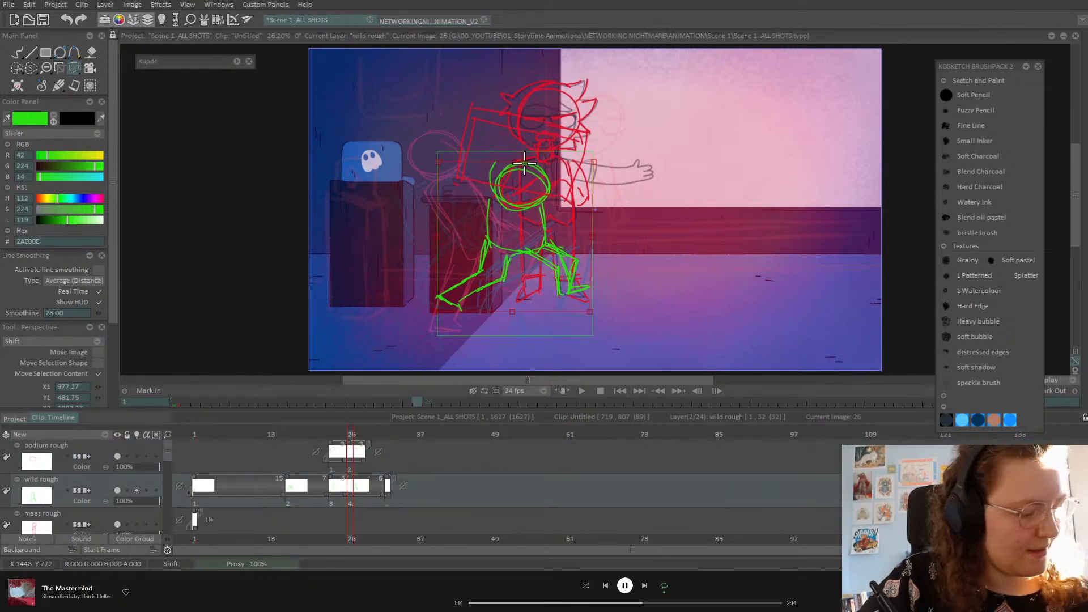
pyautogui.moveTo(113, 317); pyautogui.dragTo(120, 421)
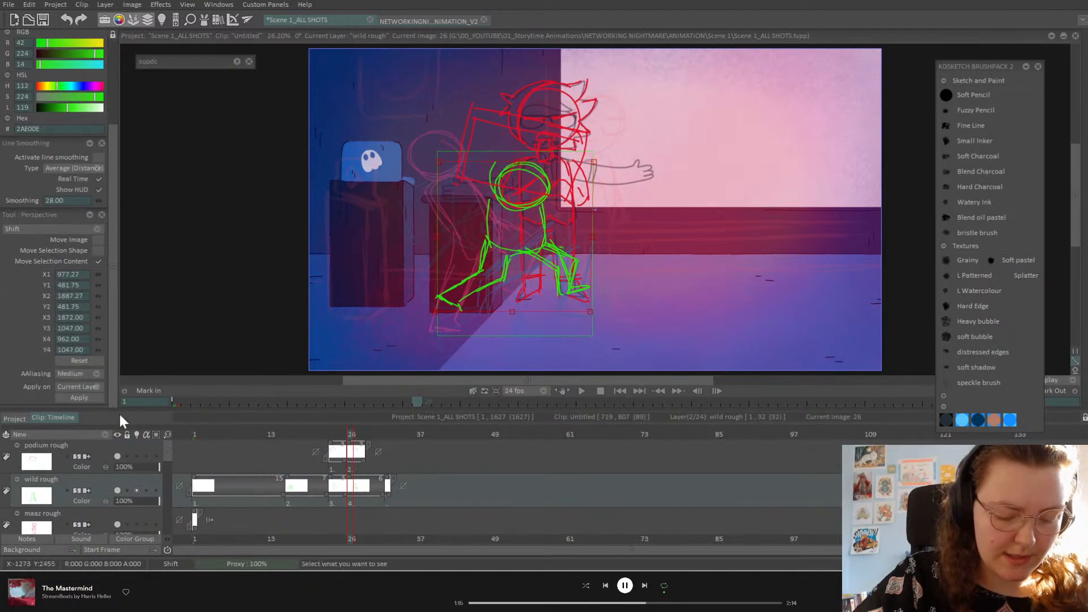
pyautogui.click(91, 362)
pyautogui.moveTo(515, 152); pyautogui.dragTo(523, 181)
pyautogui.scroll(4, 108, 142)
# Step: Redraw the left and right sides of the green torso
pyautogui.click(17, 52)
pyautogui.moveTo(543, 229); pyautogui.dragTo(548, 279)
pyautogui.moveTo(497, 226)
pyautogui.mouseDown()
pyautogui.moveTo(492, 259)
pyautogui.moveTo(493, 223)
pyautogui.moveTo(494, 279)
pyautogui.moveTo(478, 294)
pyautogui.moveTo(511, 279)
pyautogui.moveTo(508, 303)
pyautogui.mouseUp()
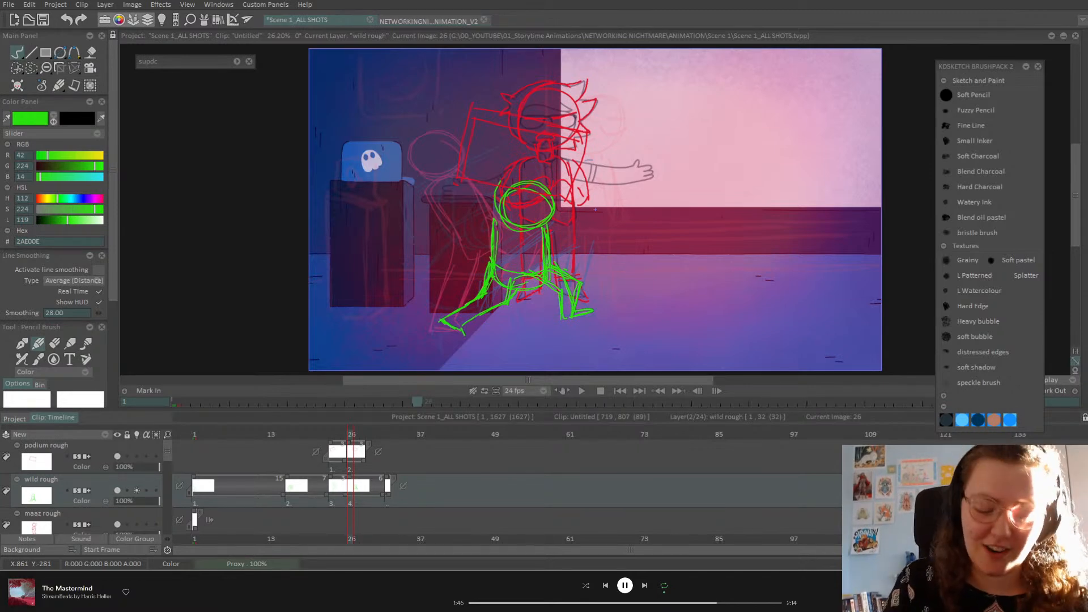
# Step: Erase the stray inner leg lines, then redraw the green inner legs and right foot on frame 26
pyautogui.click(53, 343)
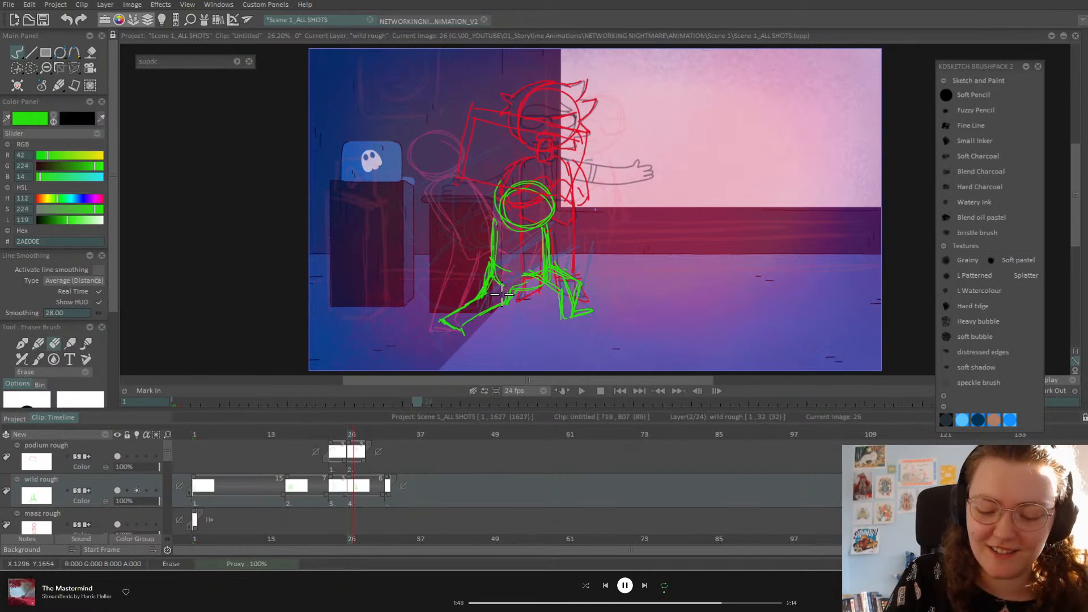
pyautogui.moveTo(512, 267)
pyautogui.mouseDown()
pyautogui.moveTo(512, 244)
pyautogui.moveTo(539, 267)
pyautogui.moveTo(525, 294)
pyautogui.moveTo(542, 287)
pyautogui.moveTo(550, 265)
pyautogui.moveTo(563, 279)
pyautogui.moveTo(533, 265)
pyautogui.moveTo(560, 286)
pyautogui.moveTo(552, 273)
pyautogui.moveTo(528, 275)
pyautogui.mouseUp()
pyautogui.click(38, 343)
pyautogui.moveTo(528, 275)
pyautogui.mouseDown()
pyautogui.moveTo(565, 297)
pyautogui.moveTo(510, 295)
pyautogui.moveTo(492, 307)
pyautogui.moveTo(476, 302)
pyautogui.moveTo(486, 286)
pyautogui.moveTo(461, 307)
pyautogui.mouseUp()
pyautogui.moveTo(574, 258)
pyautogui.mouseDown()
pyautogui.moveTo(551, 263)
pyautogui.moveTo(572, 304)
pyautogui.mouseUp()
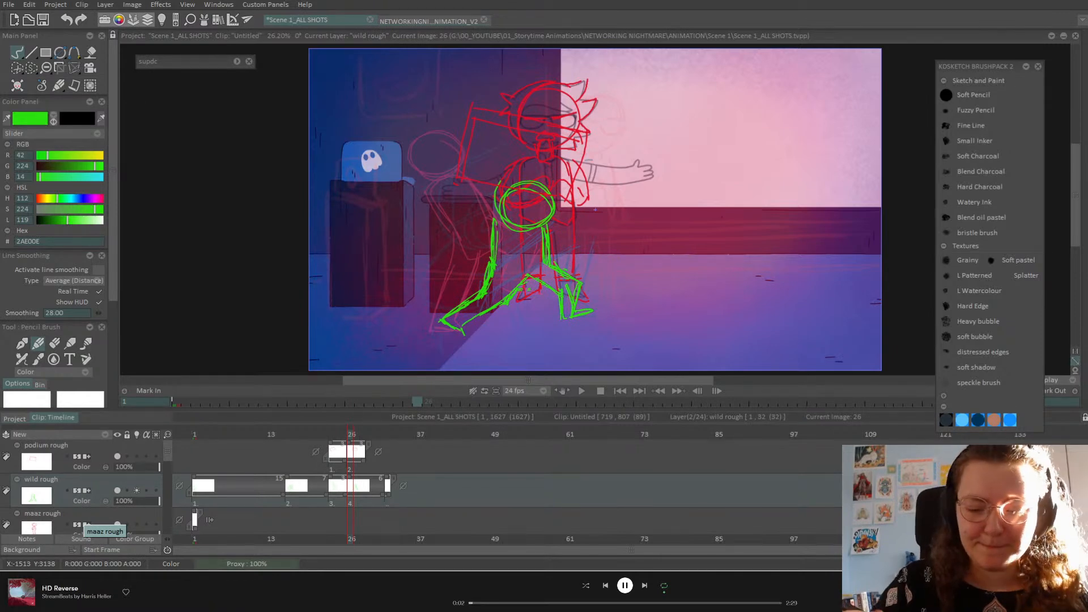
# Step: Scrub frames 22 to 27 to check the motion and set the pencil brush size to 5
pyautogui.click(344, 432)
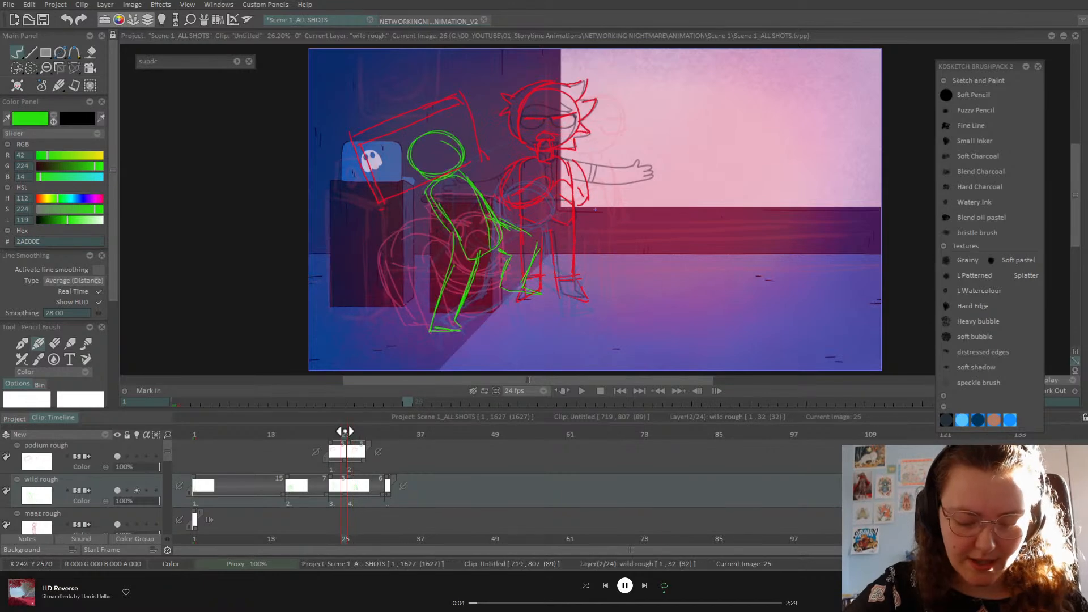
pyautogui.moveTo(347, 432)
pyautogui.mouseDown()
pyautogui.moveTo(305, 440)
pyautogui.moveTo(356, 435)
pyautogui.mouseUp()
pyautogui.moveTo(327, 440); pyautogui.dragTo(347, 468)
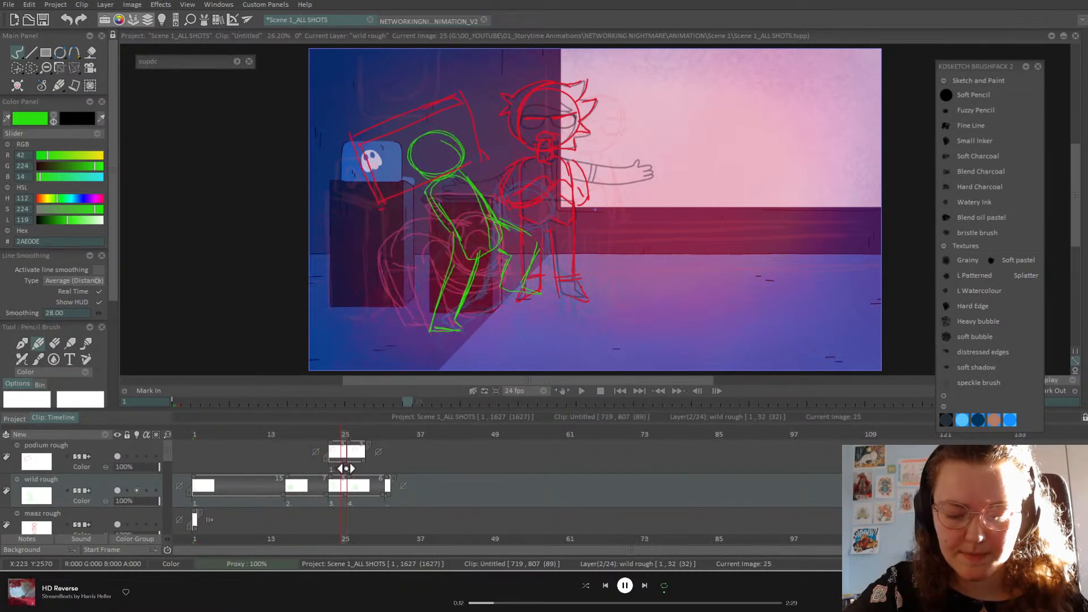
pyautogui.scroll(-3, 106, 287)
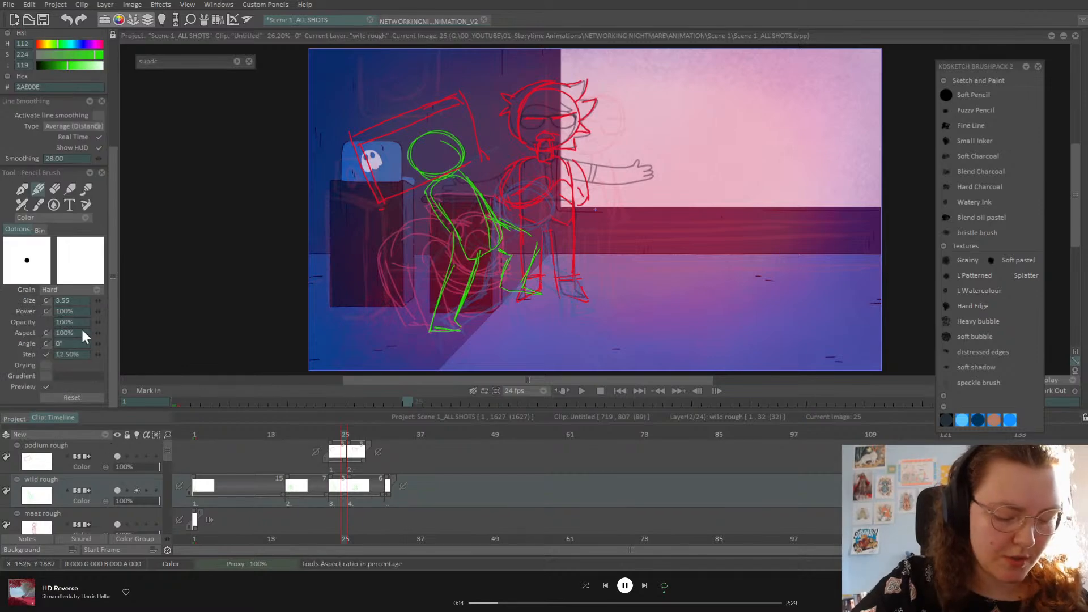
pyautogui.click(77, 300)
pyautogui.write('5')
pyautogui.press('Tab')
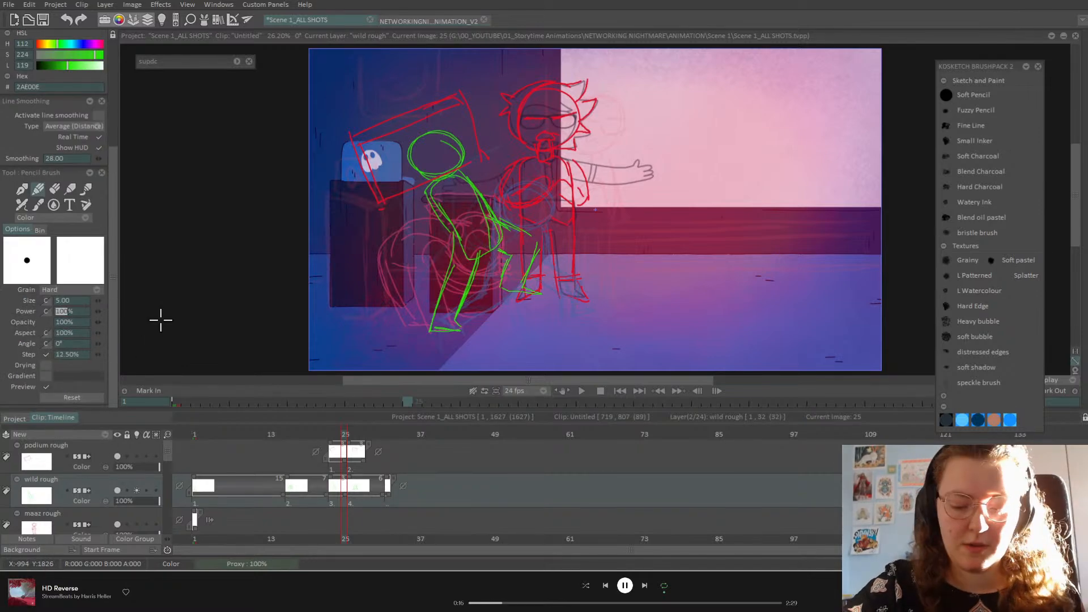
pyautogui.moveTo(343, 437); pyautogui.dragTo(330, 435)
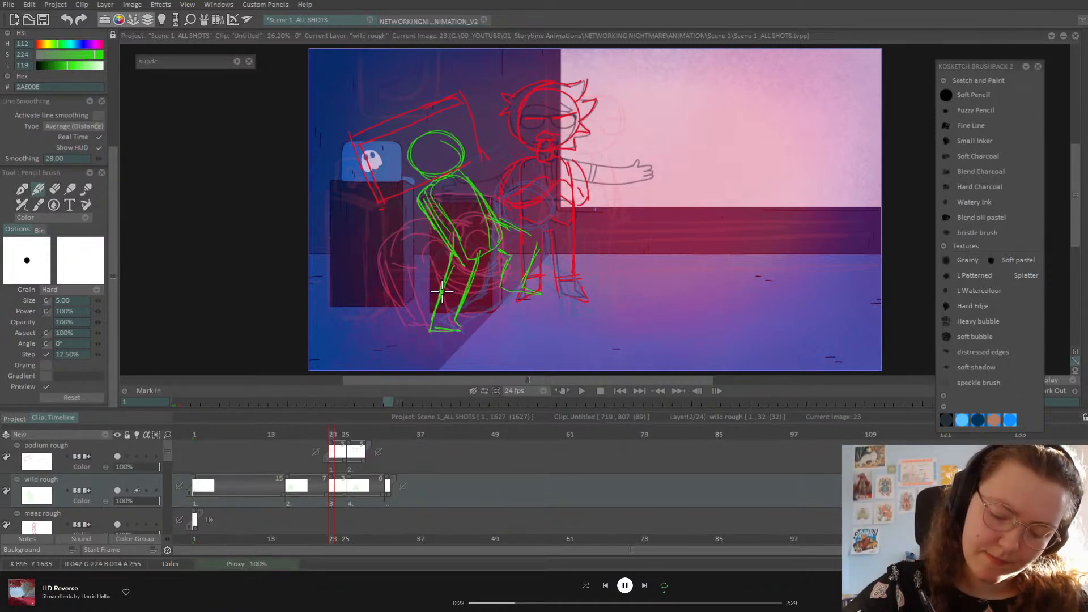
# Step: Erase the green legs and feet from the frame-26 in-between
pyautogui.click(52, 189)
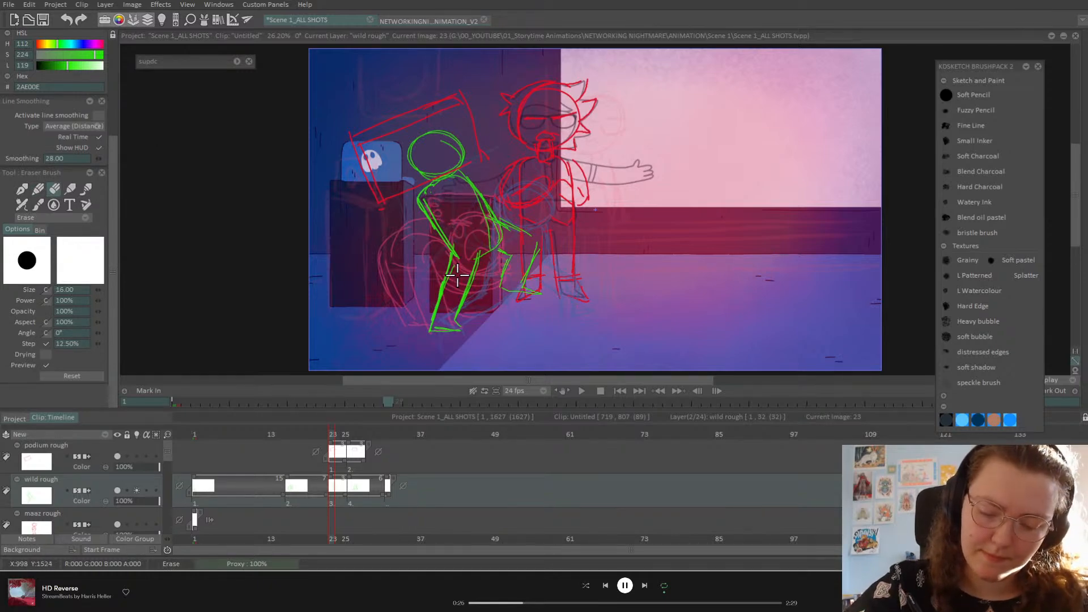
pyautogui.press('Left')
pyautogui.press('Right')
pyautogui.press('Right')
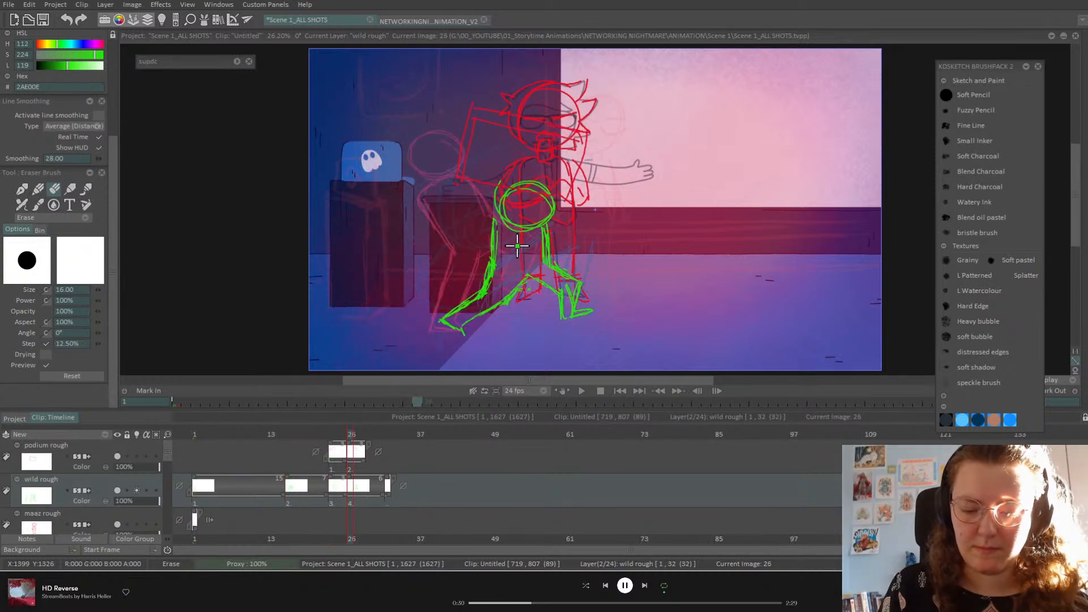
pyautogui.moveTo(492, 258)
pyautogui.mouseDown()
pyautogui.moveTo(486, 284)
pyautogui.moveTo(436, 330)
pyautogui.moveTo(472, 330)
pyautogui.moveTo(519, 303)
pyautogui.moveTo(507, 348)
pyautogui.moveTo(564, 315)
pyautogui.mouseUp()
pyautogui.moveTo(97, 287); pyautogui.dragTo(193, 282)
pyautogui.moveTo(543, 292)
pyautogui.mouseDown()
pyautogui.moveTo(579, 311)
pyautogui.moveTo(594, 271)
pyautogui.moveTo(539, 196)
pyautogui.moveTo(498, 189)
pyautogui.moveTo(518, 244)
pyautogui.mouseUp()
# Step: Draw a green chest circle and compare it against the previous drawing
pyautogui.click(38, 190)
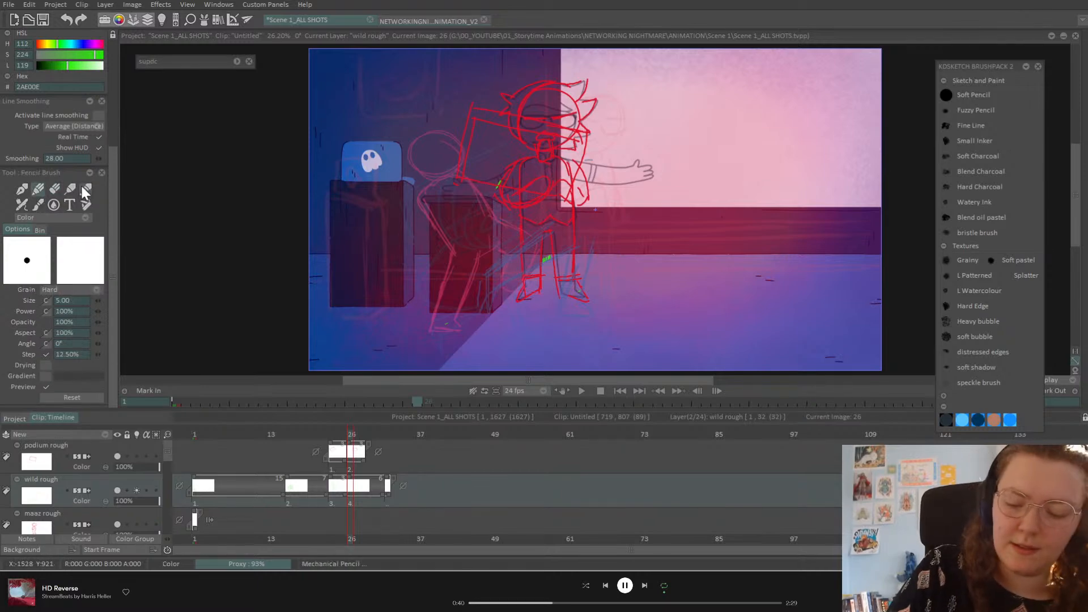
pyautogui.moveTo(536, 167)
pyautogui.mouseDown()
pyautogui.moveTo(514, 215)
pyautogui.moveTo(507, 171)
pyautogui.moveTo(535, 164)
pyautogui.mouseUp()
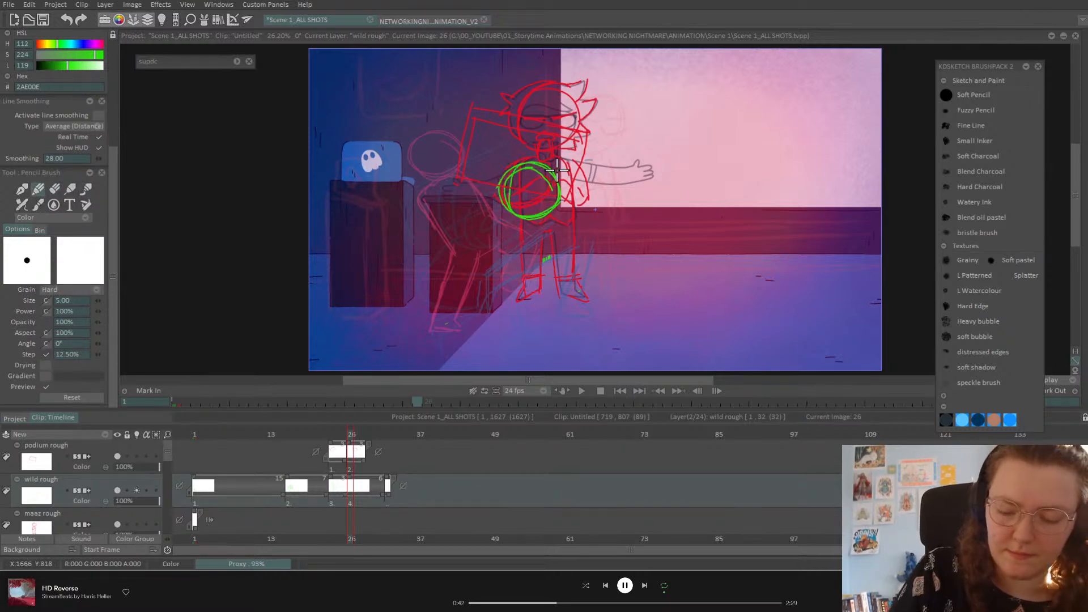
pyautogui.press('Left')
pyautogui.press('Right')
pyautogui.press('Left')
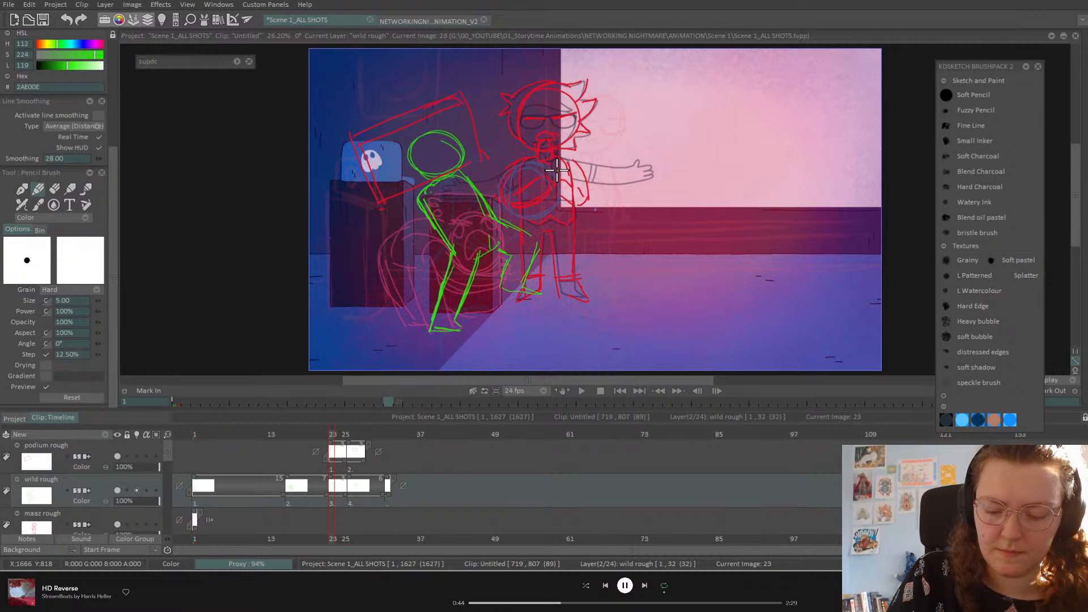
pyautogui.press('Right')
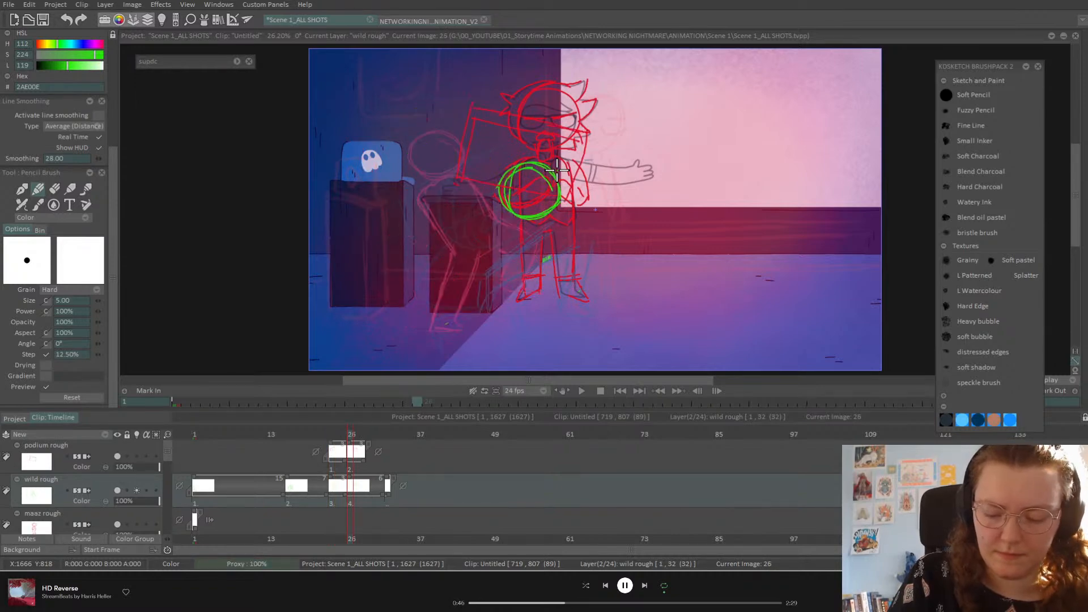
# Step: Sketch new green legs and feet below the chest circle, undoing the stray strokes
pyautogui.moveTo(449, 319)
pyautogui.mouseDown()
pyautogui.moveTo(464, 336)
pyautogui.moveTo(500, 308)
pyautogui.mouseUp()
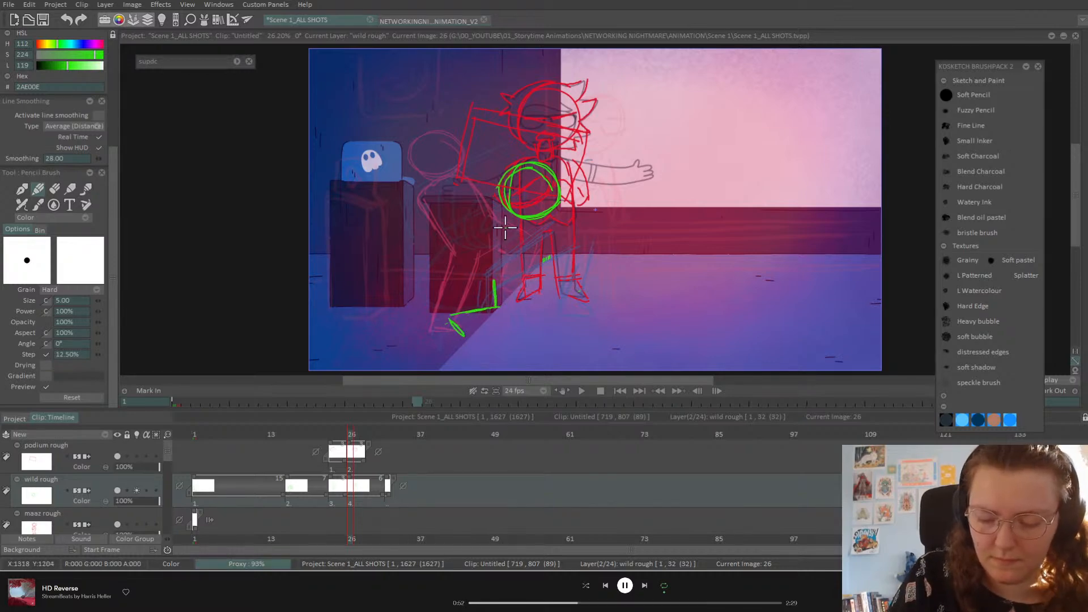
pyautogui.moveTo(512, 214)
pyautogui.mouseDown()
pyautogui.moveTo(484, 266)
pyautogui.moveTo(500, 225)
pyautogui.moveTo(489, 288)
pyautogui.mouseUp()
pyautogui.moveTo(490, 235); pyautogui.dragTo(492, 287)
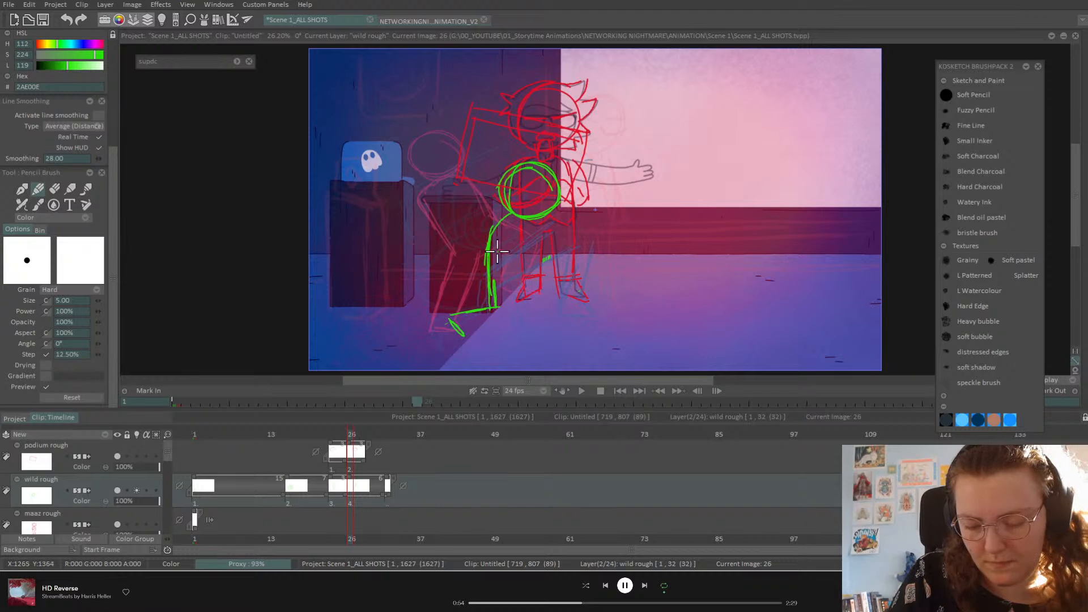
pyautogui.moveTo(535, 220)
pyautogui.mouseDown()
pyautogui.moveTo(551, 220)
pyautogui.moveTo(543, 283)
pyautogui.mouseUp()
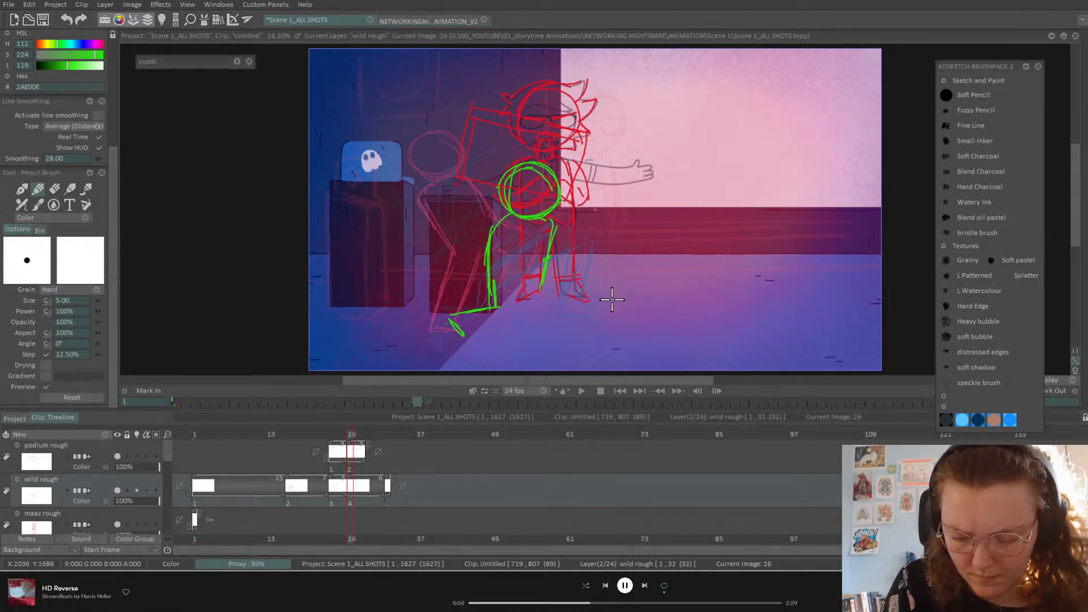
pyautogui.moveTo(558, 289)
pyautogui.mouseDown()
pyautogui.moveTo(540, 288)
pyautogui.moveTo(575, 283)
pyautogui.moveTo(572, 313)
pyautogui.mouseUp()
pyautogui.moveTo(463, 326)
pyautogui.mouseDown()
pyautogui.moveTo(522, 324)
pyautogui.moveTo(521, 290)
pyautogui.moveTo(567, 306)
pyautogui.moveTo(553, 335)
pyautogui.mouseUp()
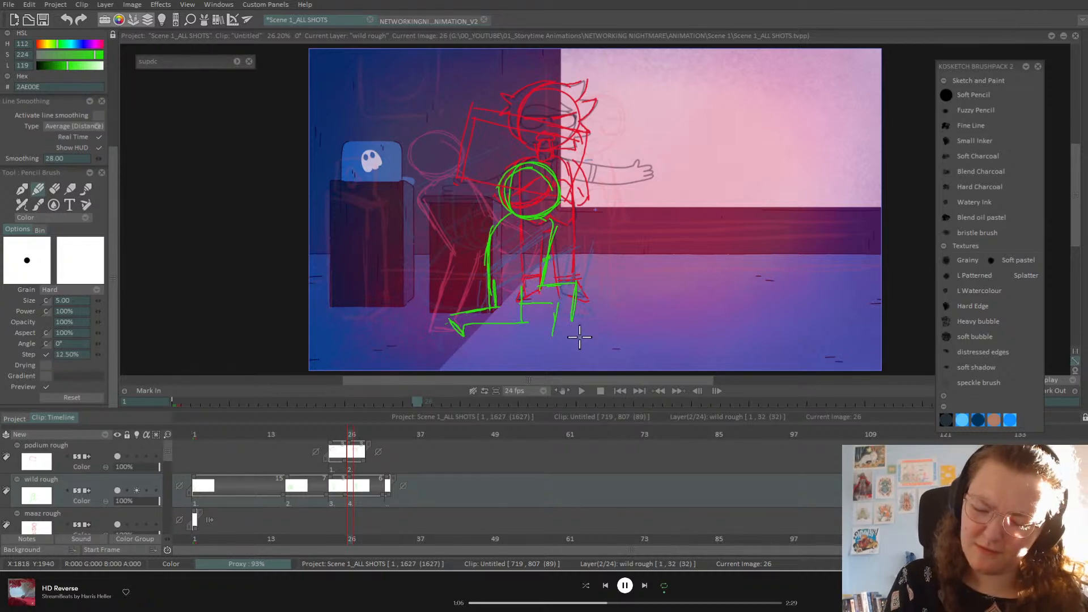
pyautogui.hotkey('ctrl', 'z')
pyautogui.hotkey('ctrl', 'z')
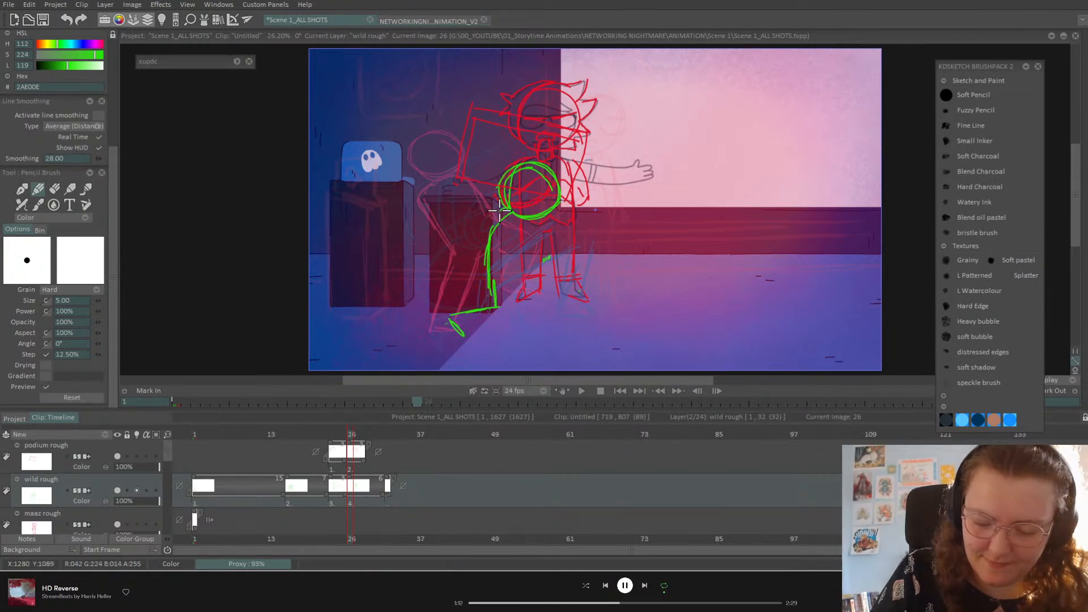
pyautogui.moveTo(487, 229); pyautogui.dragTo(487, 272)
pyautogui.moveTo(532, 219)
pyautogui.mouseDown()
pyautogui.moveTo(531, 271)
pyautogui.moveTo(550, 226)
pyautogui.moveTo(497, 222)
pyautogui.moveTo(514, 233)
pyautogui.moveTo(503, 226)
pyautogui.moveTo(492, 251)
pyautogui.moveTo(499, 324)
pyautogui.moveTo(450, 326)
pyautogui.mouseUp()
pyautogui.hotkey('ctrl', 'z')
pyautogui.click(54, 189)
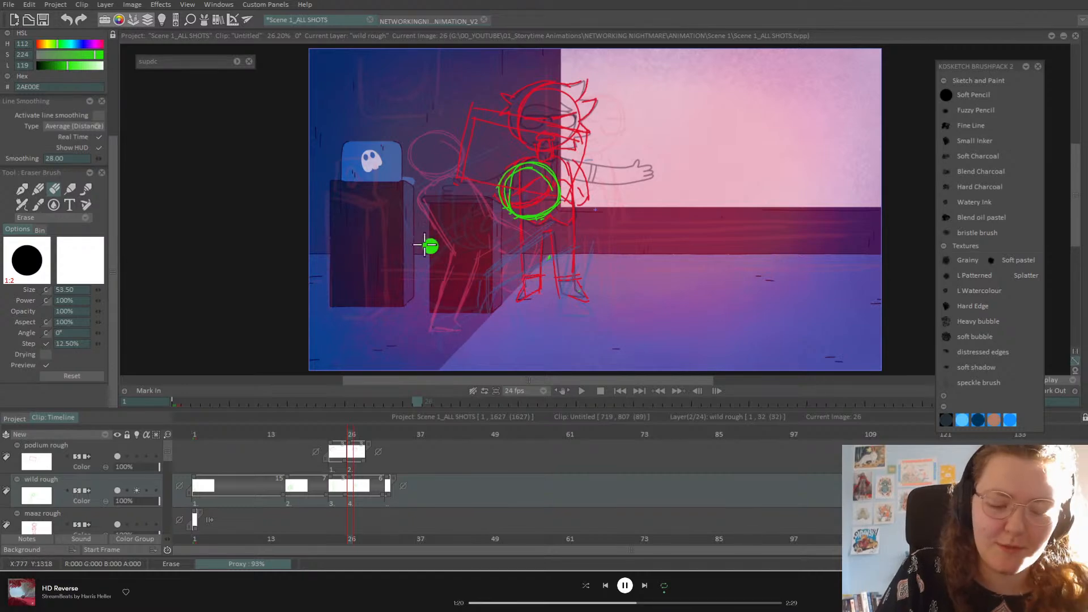
# Step: Draw a looping green hip oval down-left from the chest circle and erase its stray outer line
pyautogui.click(37, 192)
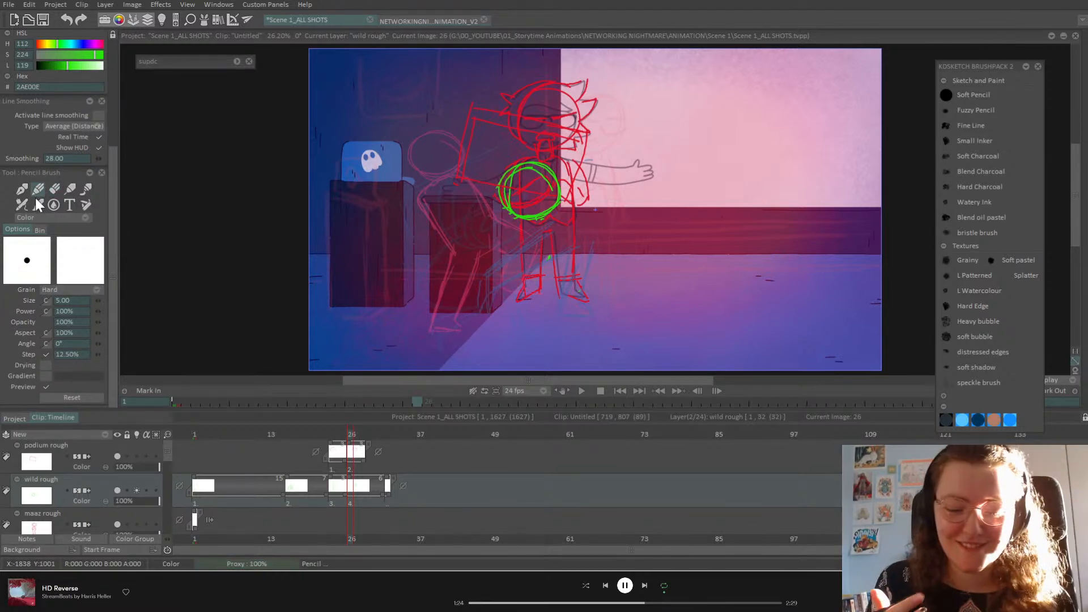
pyautogui.moveTo(501, 218); pyautogui.dragTo(457, 276)
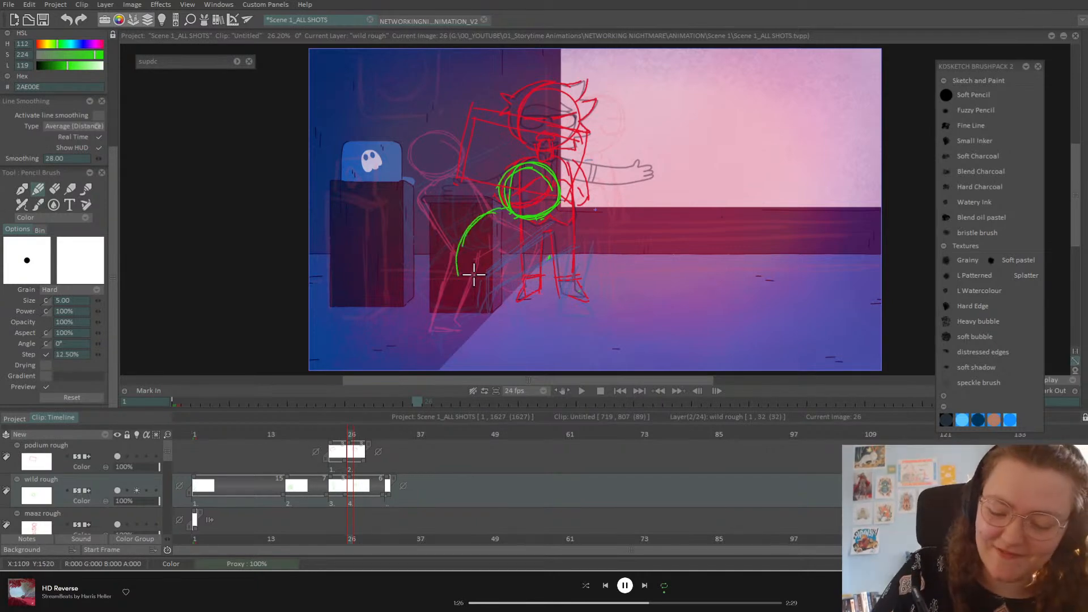
pyautogui.moveTo(536, 222); pyautogui.dragTo(514, 282)
pyautogui.moveTo(457, 262)
pyautogui.mouseDown()
pyautogui.moveTo(520, 276)
pyautogui.moveTo(460, 268)
pyautogui.moveTo(513, 283)
pyautogui.moveTo(499, 292)
pyautogui.moveTo(531, 221)
pyautogui.moveTo(487, 215)
pyautogui.moveTo(460, 256)
pyautogui.moveTo(469, 235)
pyautogui.moveTo(476, 289)
pyautogui.mouseUp()
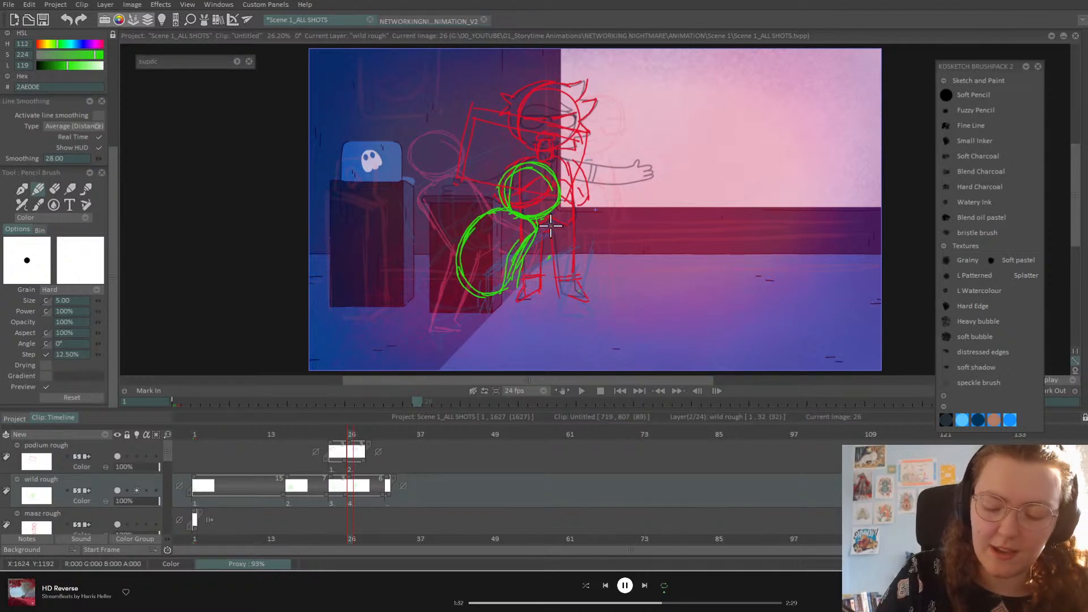
pyautogui.click(59, 191)
pyautogui.moveTo(538, 251); pyautogui.dragTo(518, 292)
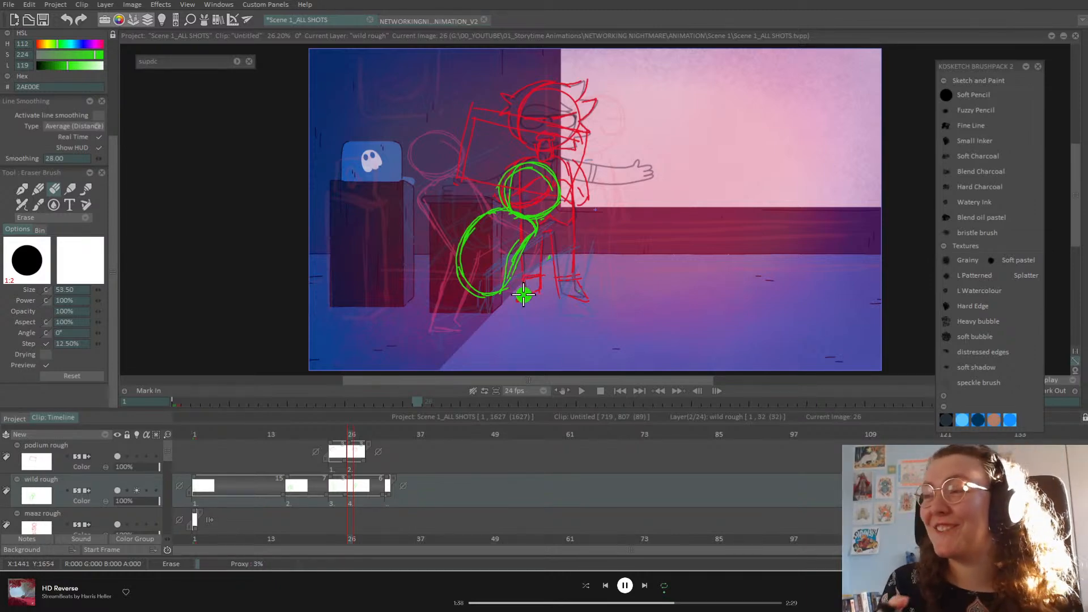
pyautogui.click(40, 188)
# Step: Flip back and forth through frames 1, 16, 23 and 26 to compare the poses
pyautogui.press('Left')
pyautogui.press('Left')
pyautogui.press('Right')
pyautogui.press('Right')
pyautogui.press('Left')
pyautogui.press('Left')
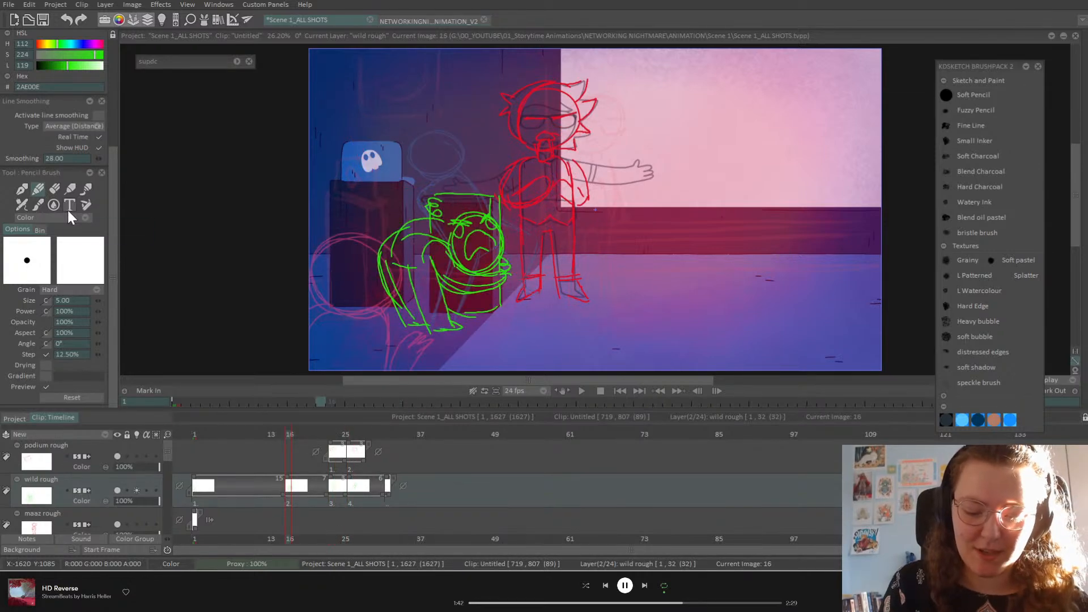
pyautogui.press('Right')
pyautogui.press('Right')
pyautogui.press('Left')
pyautogui.press('Left')
pyautogui.press('Left')
pyautogui.press('Right')
pyautogui.press('Right')
pyautogui.press('Right')
pyautogui.press('Left')
pyautogui.press('Left')
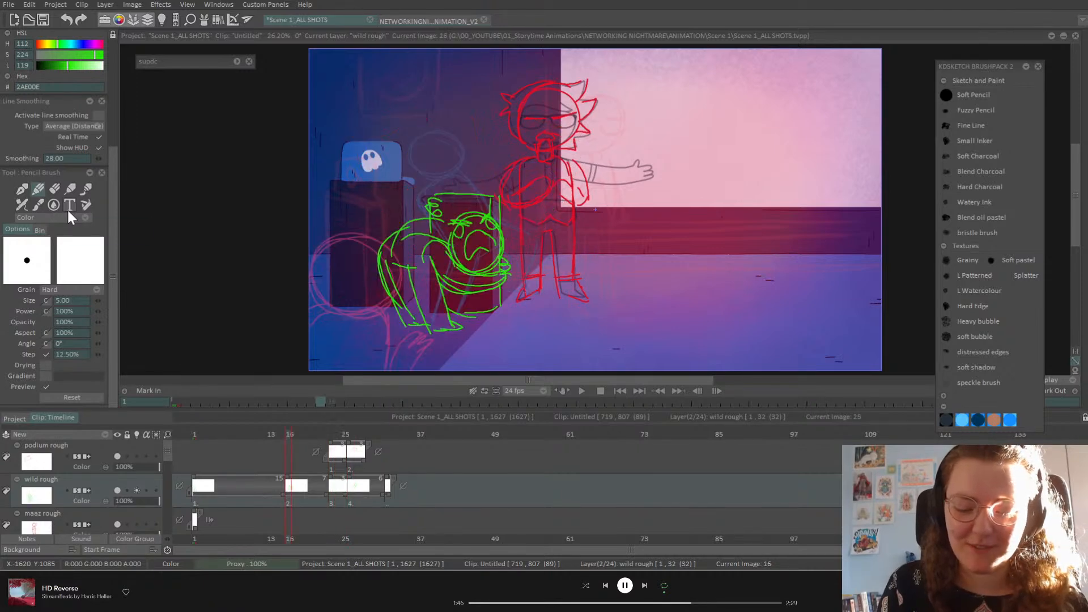
pyautogui.press('Left')
pyautogui.press('Right')
pyautogui.press('Right')
pyautogui.press('Right')
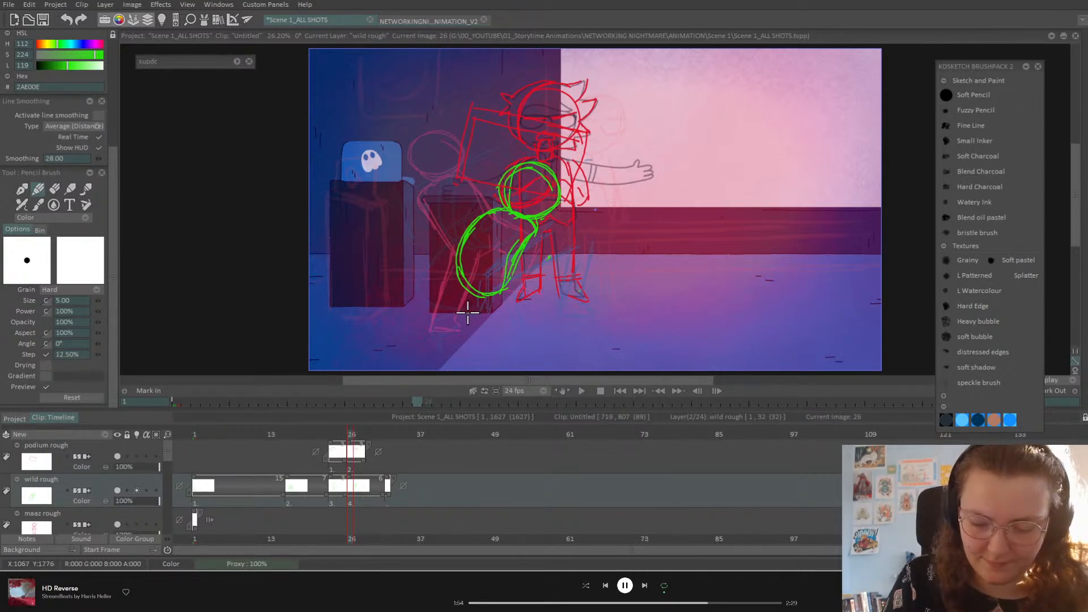
# Step: Draw a green leg line from the hip, redrawing it after an undo
pyautogui.moveTo(460, 267)
pyautogui.mouseDown()
pyautogui.moveTo(500, 270)
pyautogui.moveTo(461, 325)
pyautogui.mouseUp()
pyautogui.hotkey('ctrl', 'z')
pyautogui.hotkey('ctrl', 'z')
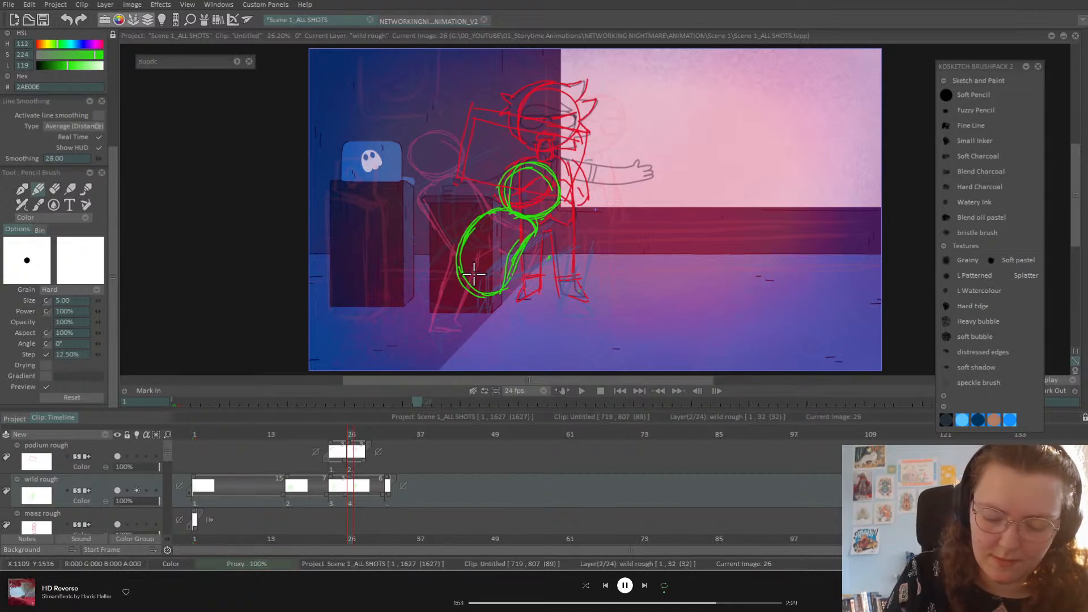
pyautogui.moveTo(474, 265)
pyautogui.mouseDown()
pyautogui.moveTo(480, 309)
pyautogui.moveTo(432, 333)
pyautogui.moveTo(456, 279)
pyautogui.moveTo(433, 335)
pyautogui.moveTo(478, 296)
pyautogui.mouseUp()
pyautogui.press('Left')
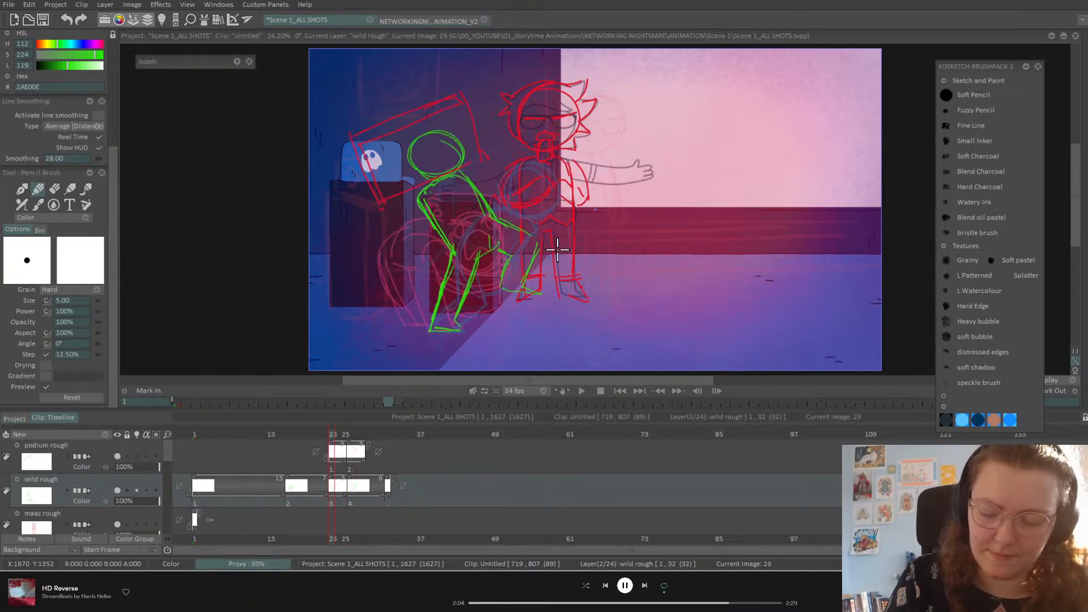
# Step: Draw the second green leg with a bent knee, shin and foot on frame 26
pyautogui.press('Right')
pyautogui.moveTo(546, 320)
pyautogui.mouseDown()
pyautogui.moveTo(519, 323)
pyautogui.moveTo(542, 318)
pyautogui.moveTo(536, 310)
pyautogui.mouseUp()
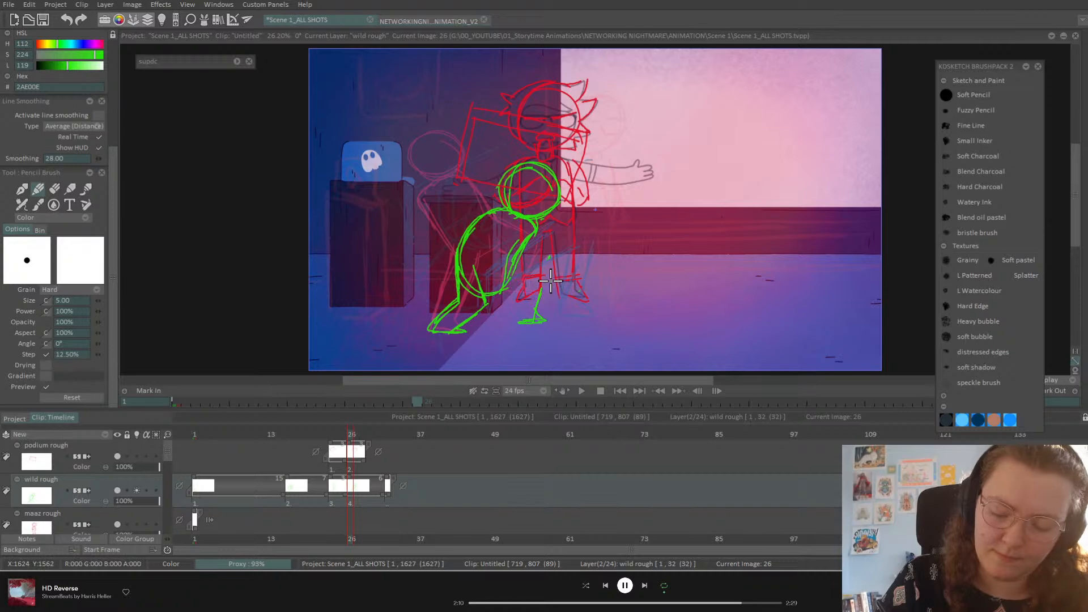
pyautogui.hotkey('ctrl', 'z')
pyautogui.hotkey('ctrl', 'z')
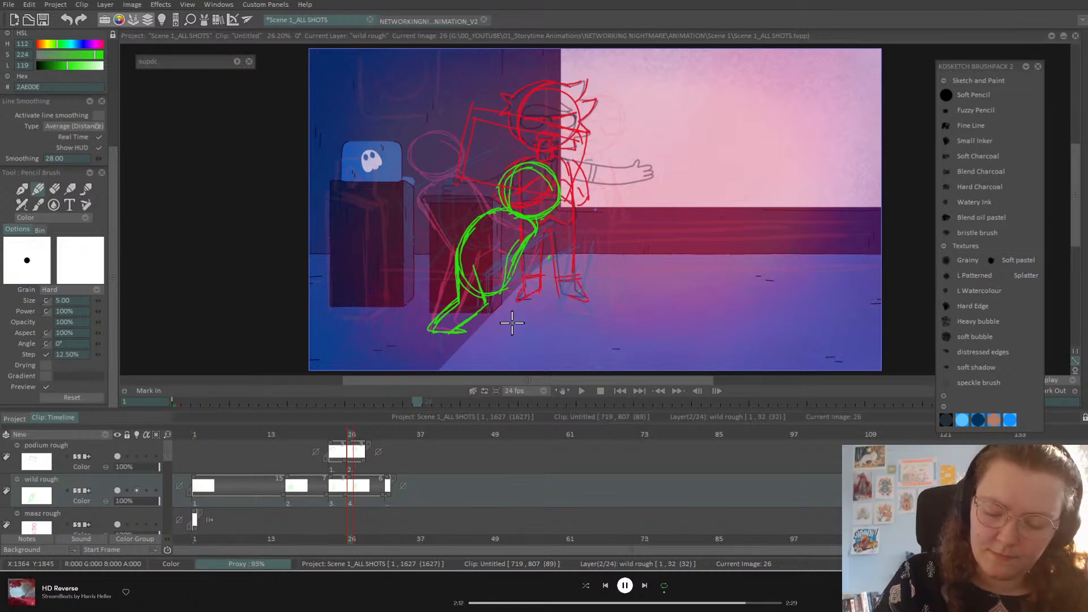
pyautogui.moveTo(507, 268)
pyautogui.mouseDown()
pyautogui.moveTo(534, 297)
pyautogui.moveTo(532, 327)
pyautogui.mouseUp()
pyautogui.moveTo(532, 328)
pyautogui.mouseDown()
pyautogui.moveTo(510, 331)
pyautogui.moveTo(512, 303)
pyautogui.moveTo(502, 320)
pyautogui.moveTo(500, 297)
pyautogui.mouseUp()
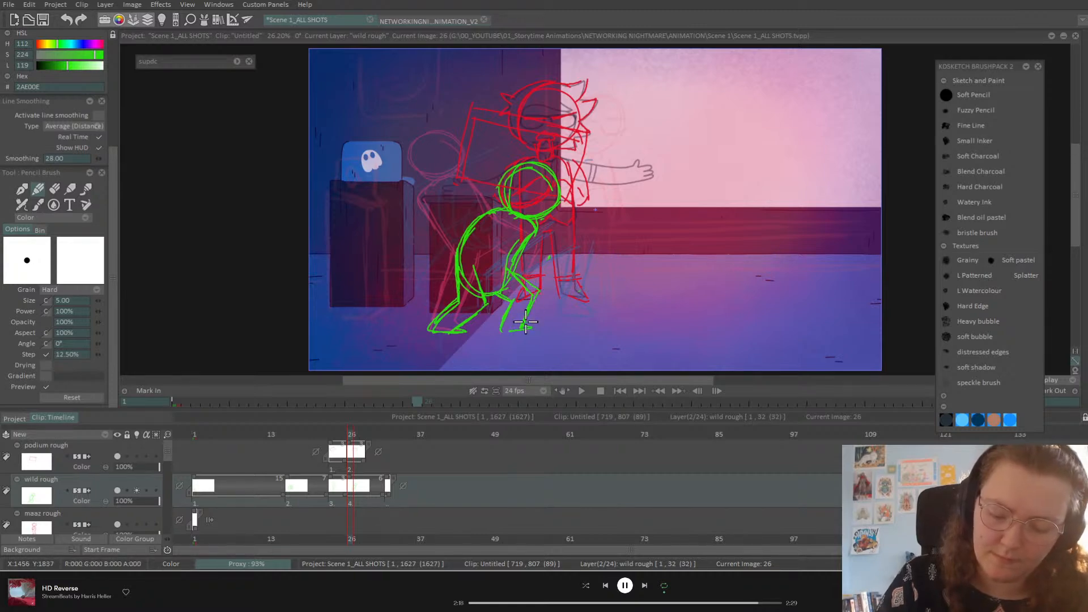
# Step: Flip between frames 23 and 26 to compare the crouching pose, then pick the Eraser Brush
pyautogui.press('Left')
pyautogui.press('Left')
pyautogui.press('Left')
pyautogui.press('Right')
pyautogui.press('Right')
pyautogui.press('Right')
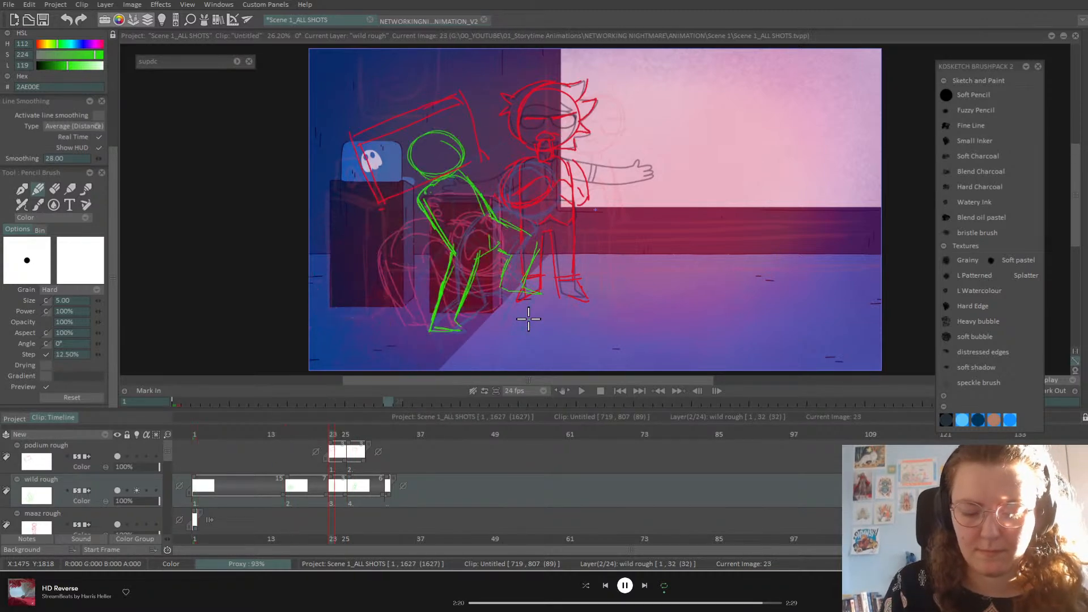
pyautogui.press('Left')
pyautogui.press('Right')
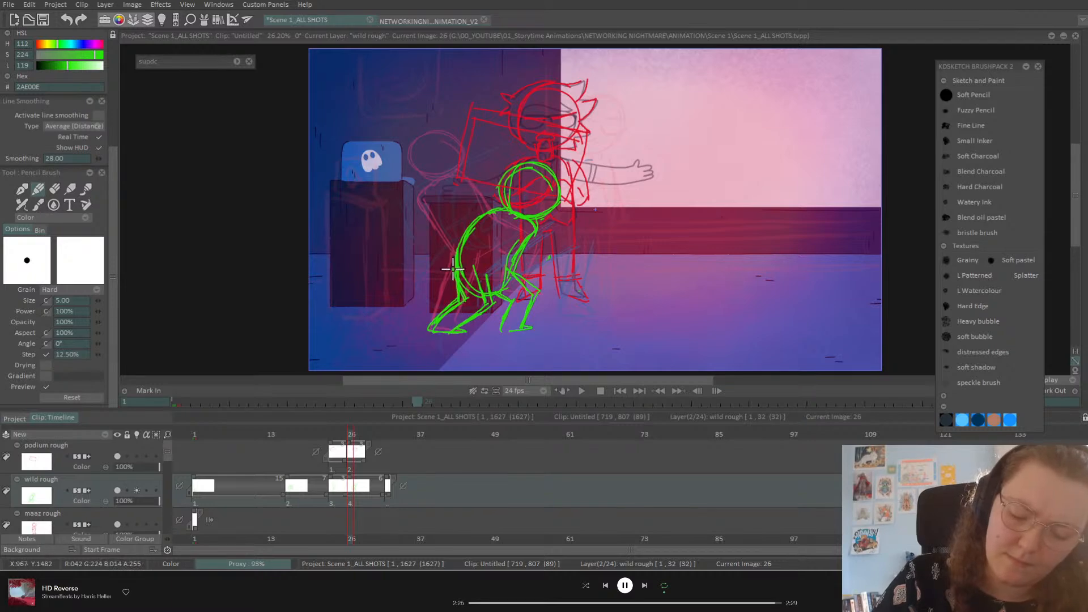
pyautogui.click(54, 190)
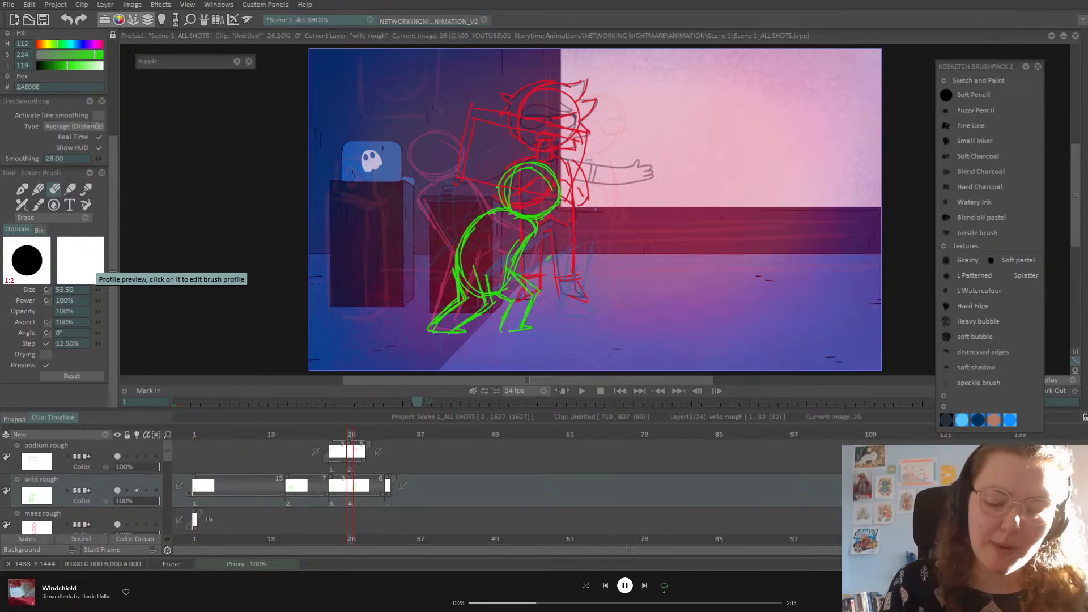
# Step: Erase the doubled green line along the crouching figure's front torso on image 26
pyautogui.moveTo(345, 432); pyautogui.dragTo(348, 432)
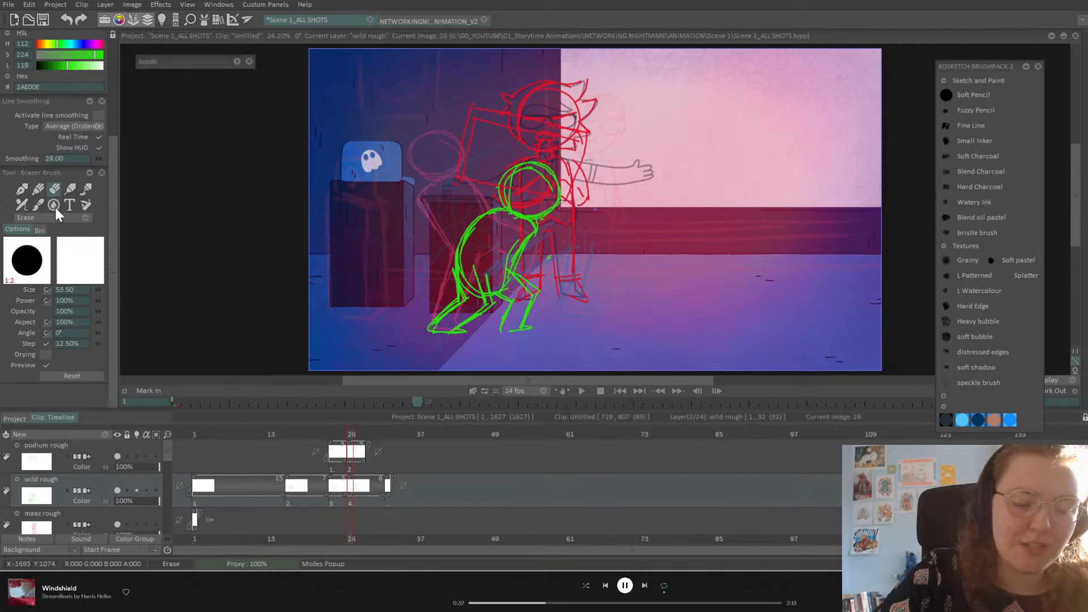
pyautogui.click(39, 189)
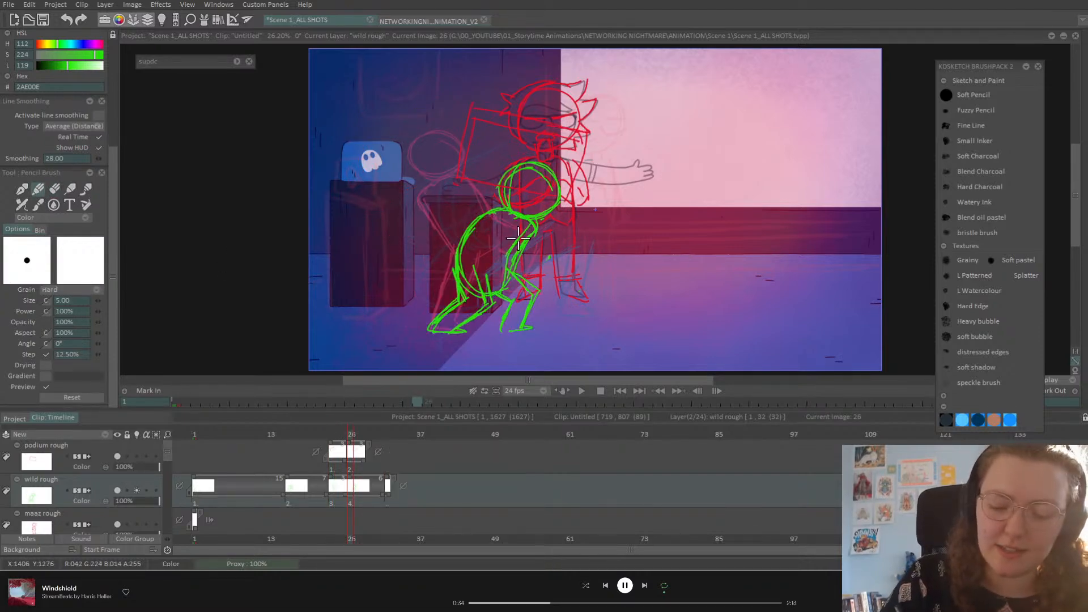
pyautogui.click(54, 189)
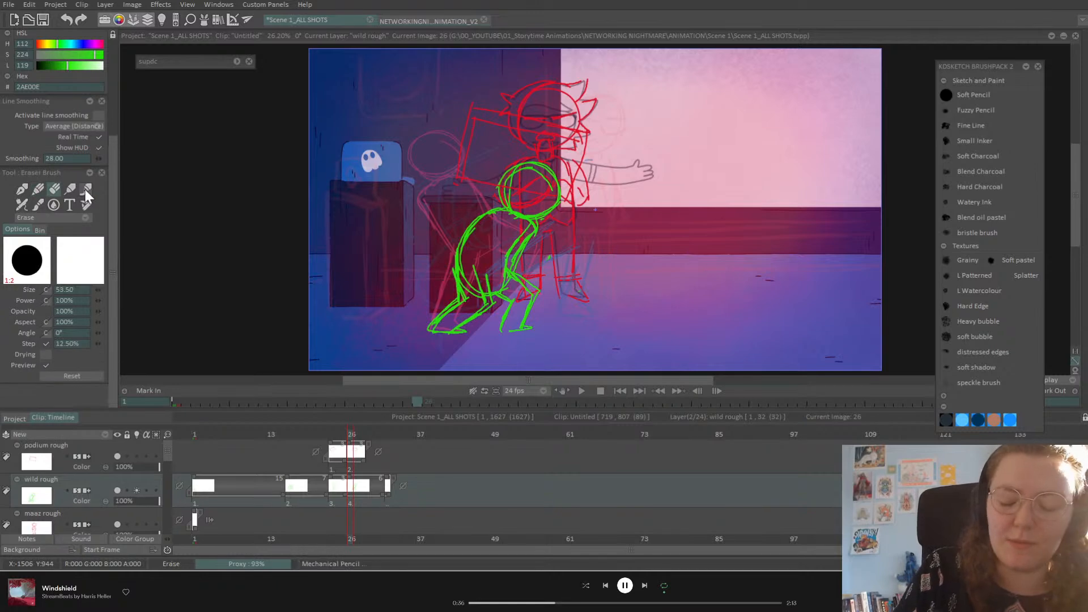
pyautogui.moveTo(533, 237); pyautogui.dragTo(516, 265)
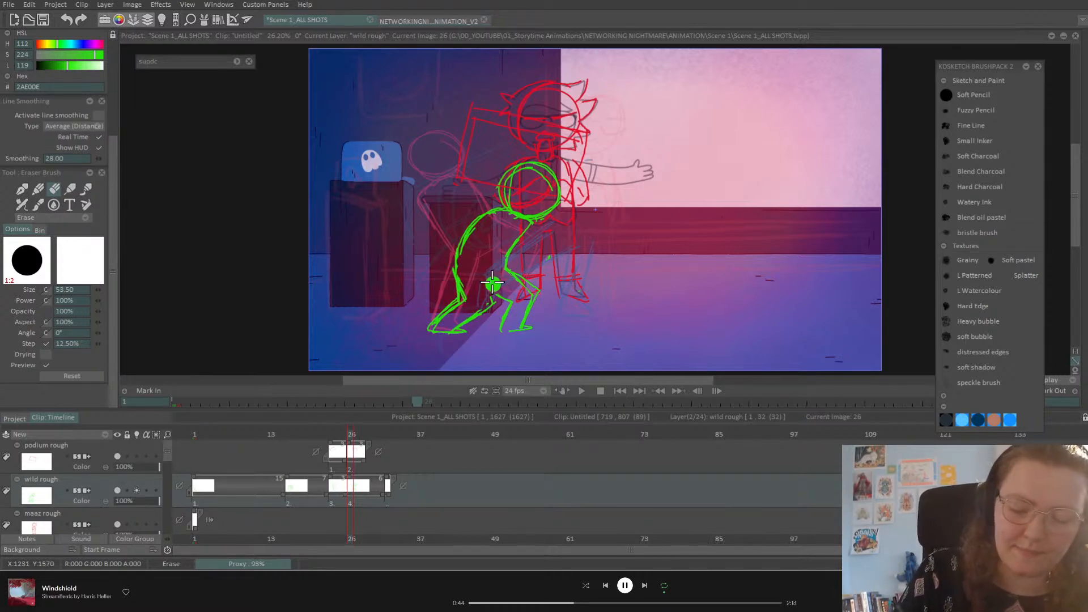
pyautogui.click(40, 189)
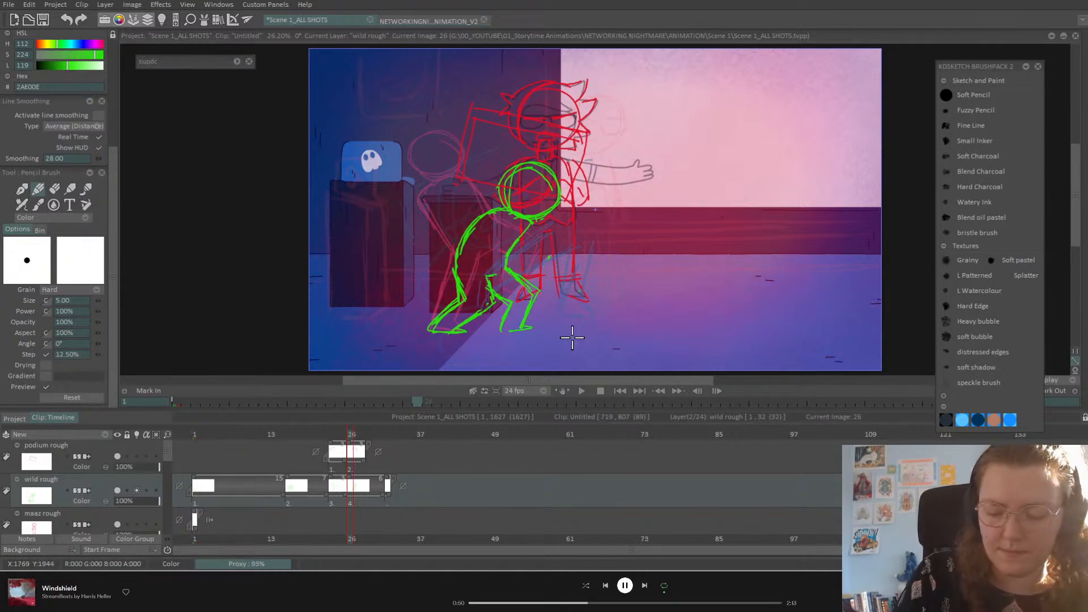
# Step: Compare image 26 against the previous drawing, then save the Scene 1_ALL SHOTS project
pyautogui.hotkey('ctrl', 'Left')
pyautogui.hotkey('ctrl', 'Right')
pyautogui.hotkey('ctrl', 'Left')
pyautogui.hotkey('ctrl', 'Right')
pyautogui.hotkey('ctrl', 'Left')
pyautogui.hotkey('ctrl', 'Right')
pyautogui.hotkey('ctrl', 's')
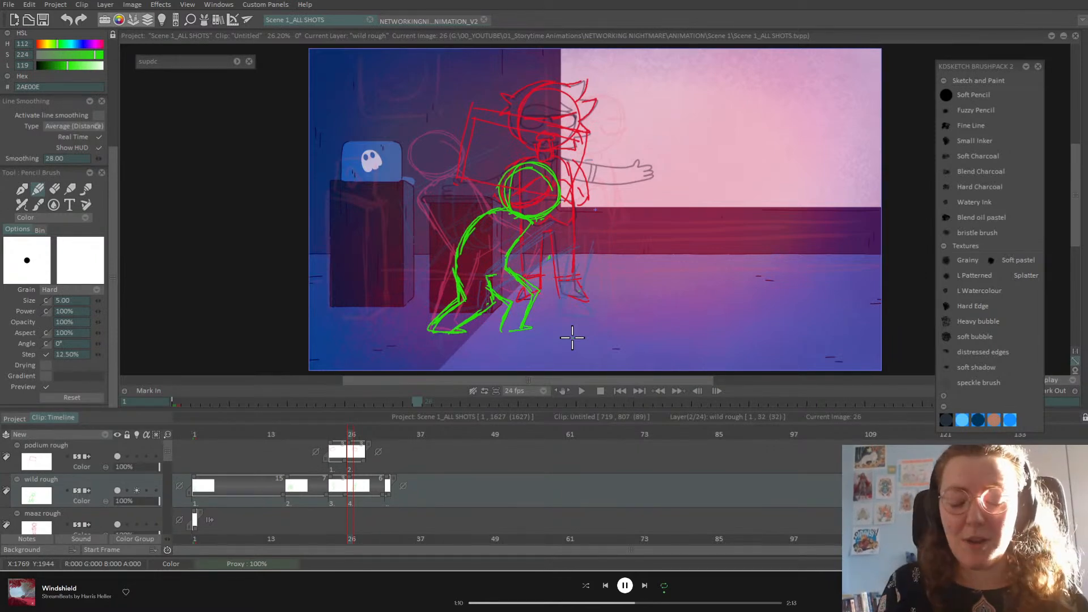
# Step: Flip between images 23 and 26 to compare the crouching green pose
pyautogui.click(341, 434)
pyautogui.press('Right')
pyautogui.press('Right')
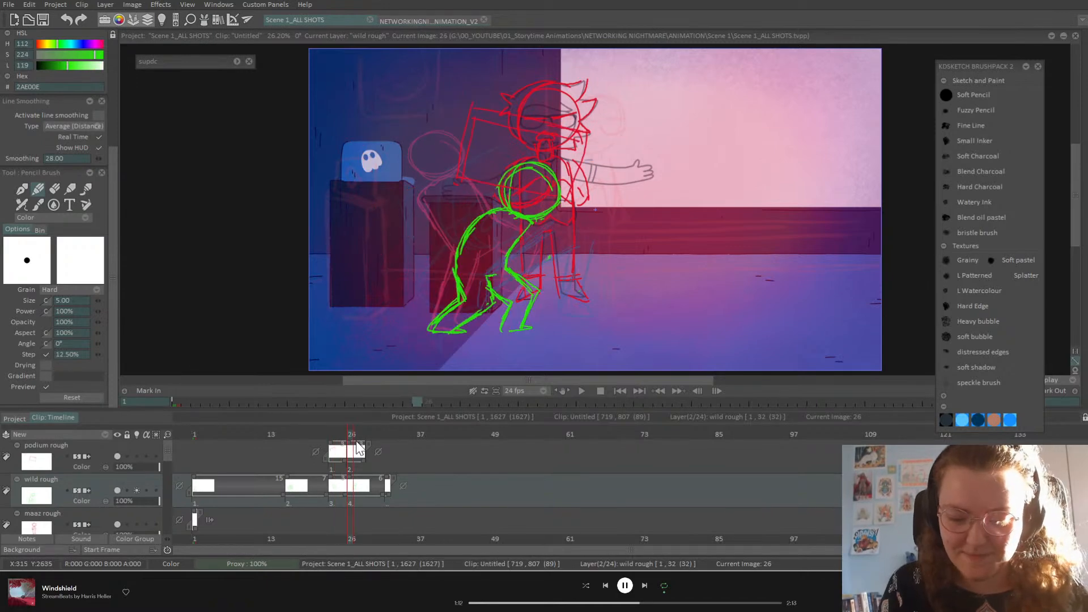
pyautogui.press('Left')
pyautogui.press('Left')
pyautogui.press('Left')
pyautogui.press('Right')
pyautogui.press('Right')
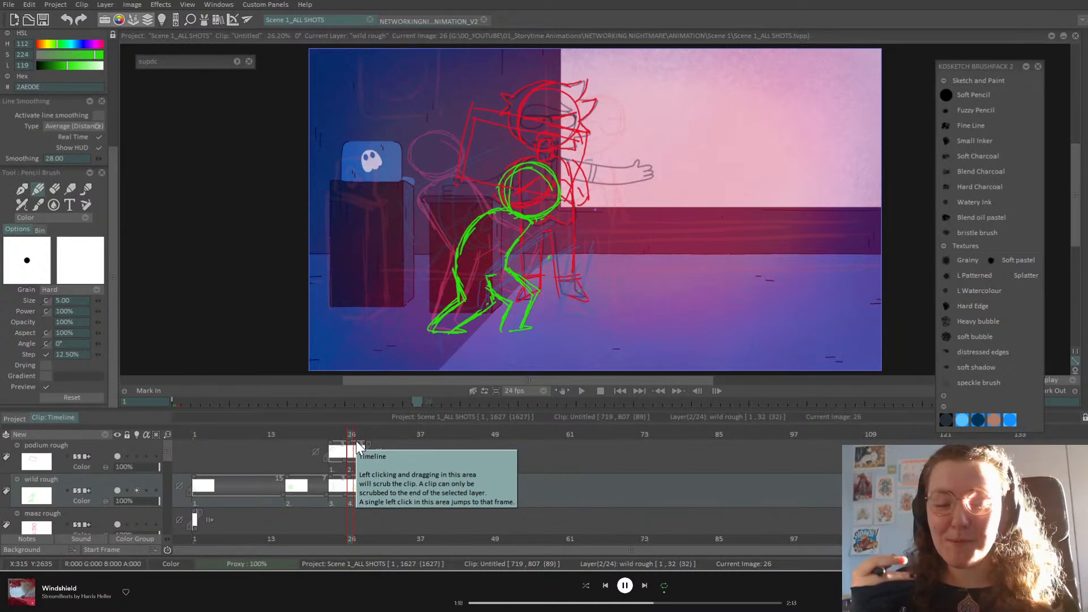
pyautogui.press('Left')
pyautogui.press('Right')
pyautogui.press('Left')
pyautogui.press('Right')
pyautogui.press('Left')
pyautogui.press('Right')
pyautogui.press('Left')
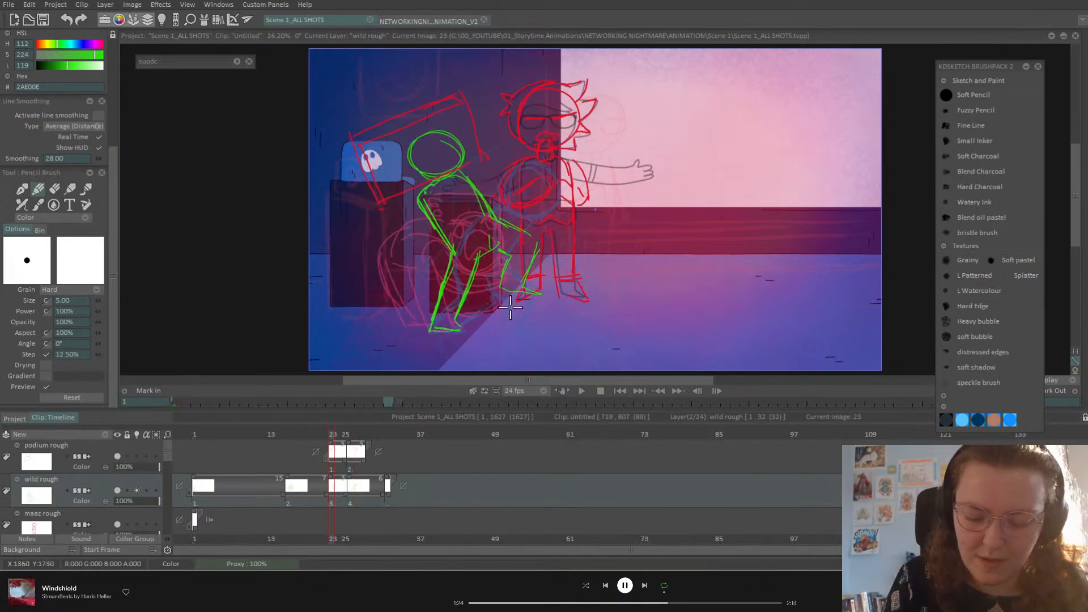
pyautogui.press('Right')
# Step: Redraw the green figure's feet, thigh, knee and lower leg on image 26
pyautogui.moveTo(504, 322); pyautogui.dragTo(531, 326)
pyautogui.moveTo(508, 264)
pyautogui.mouseDown()
pyautogui.moveTo(539, 280)
pyautogui.moveTo(527, 315)
pyautogui.moveTo(503, 293)
pyautogui.mouseUp()
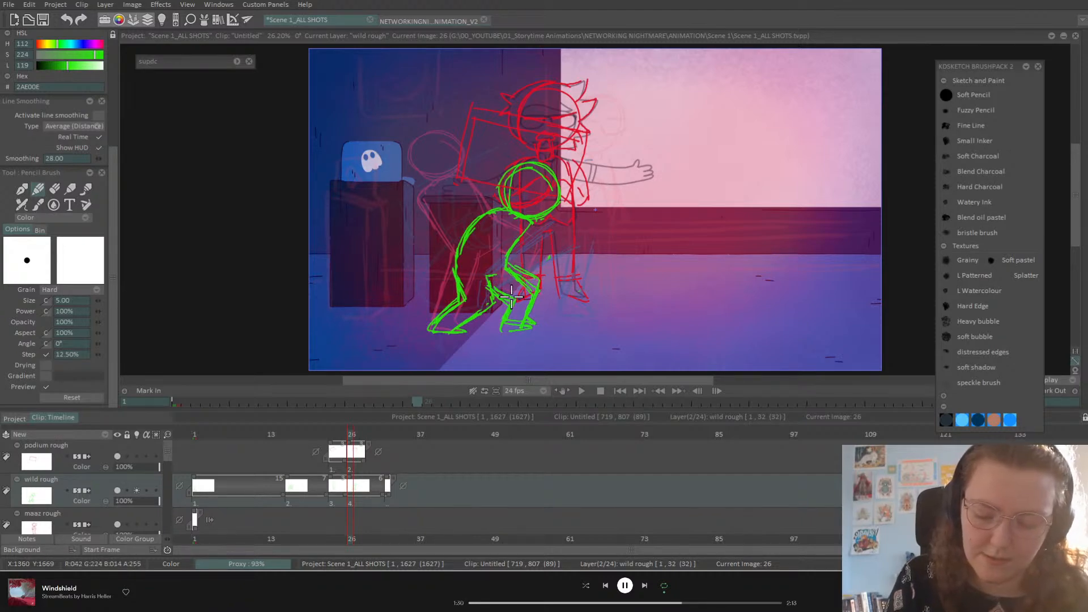
pyautogui.click(53, 191)
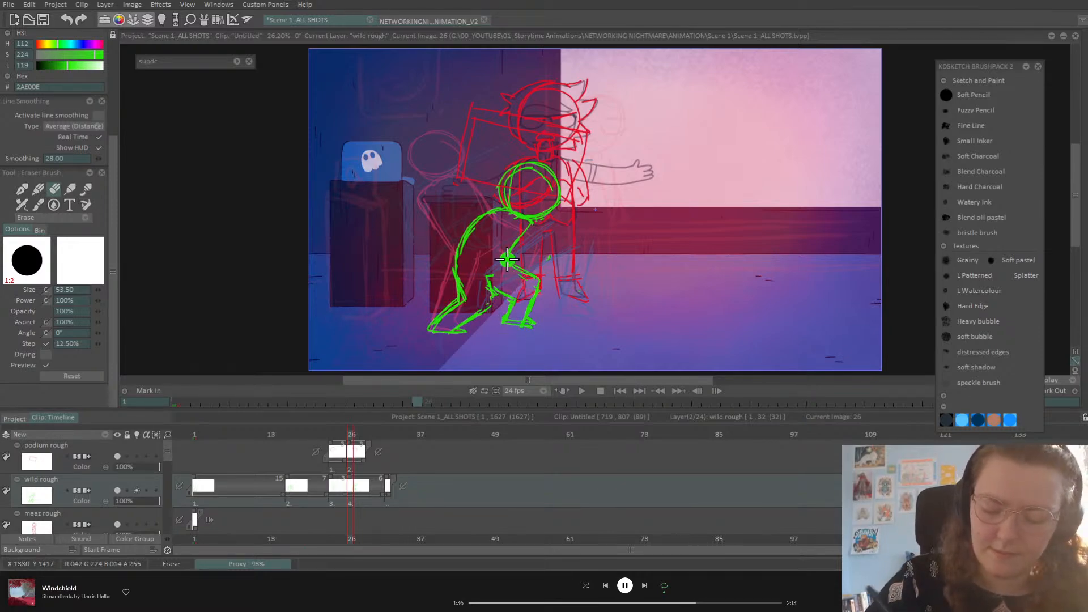
pyautogui.click(37, 190)
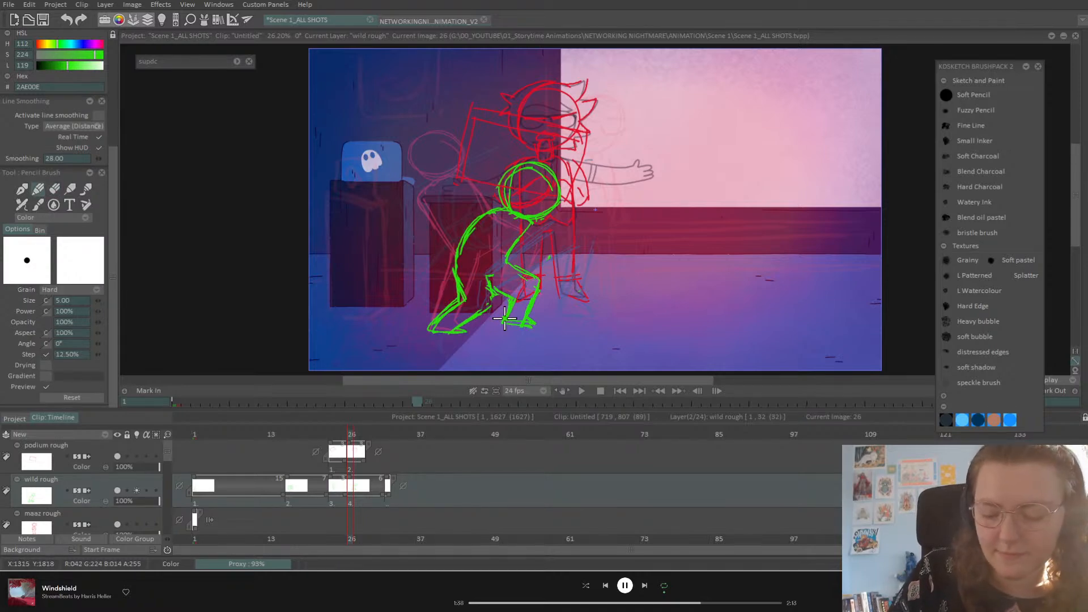
pyautogui.moveTo(492, 294); pyautogui.dragTo(468, 325)
# Step: Touch up the green leg lines, checking them against image 23
pyautogui.press('Left')
pyautogui.press('Right')
pyautogui.press('Left')
pyautogui.press('Right')
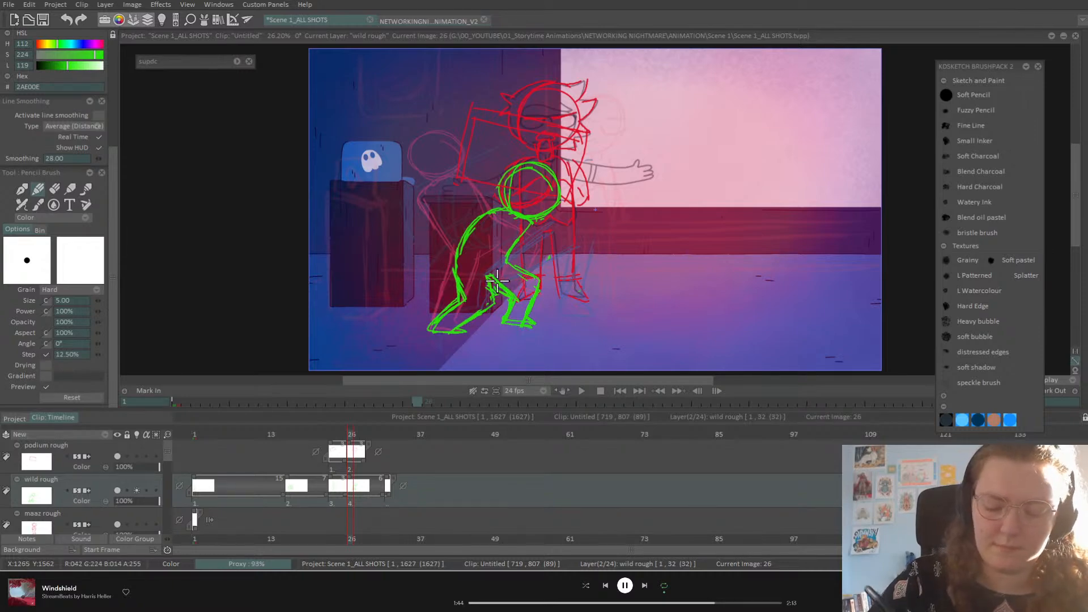
pyautogui.click(54, 189)
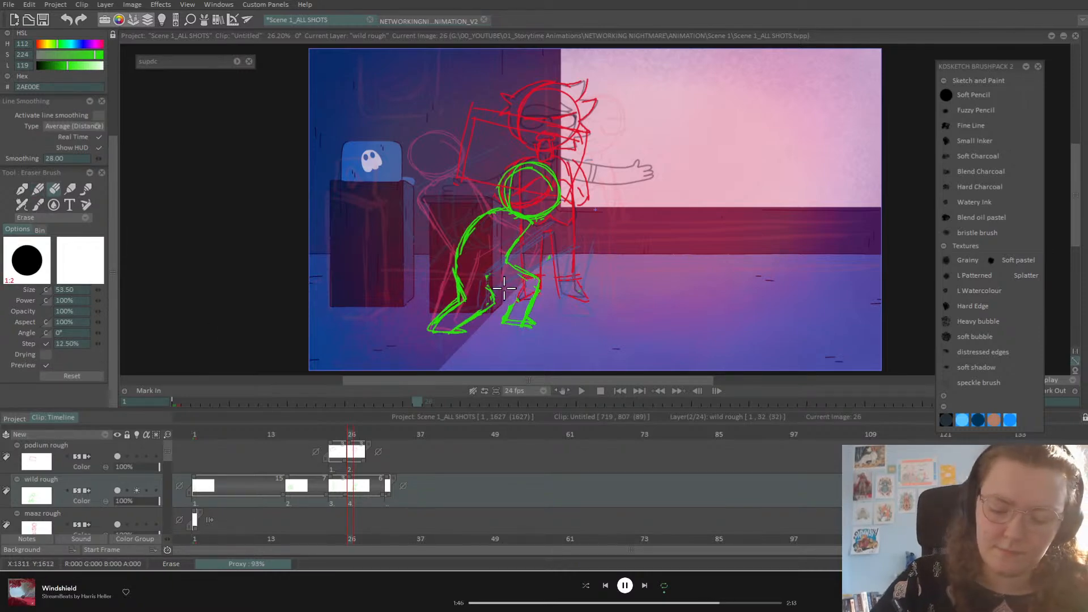
pyautogui.click(38, 189)
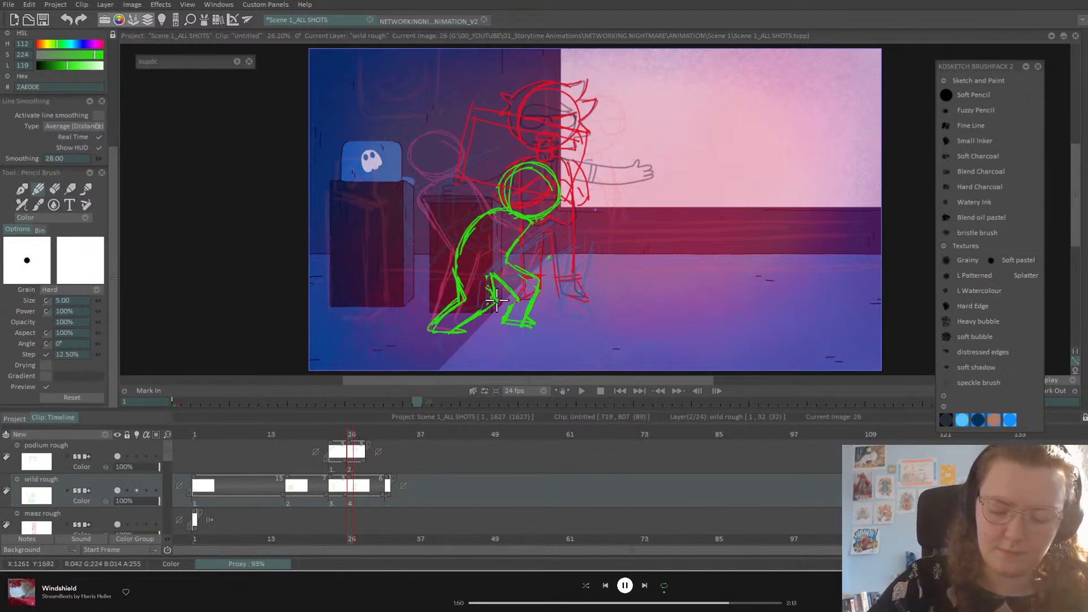
pyautogui.press('Left')
pyautogui.press('Right')
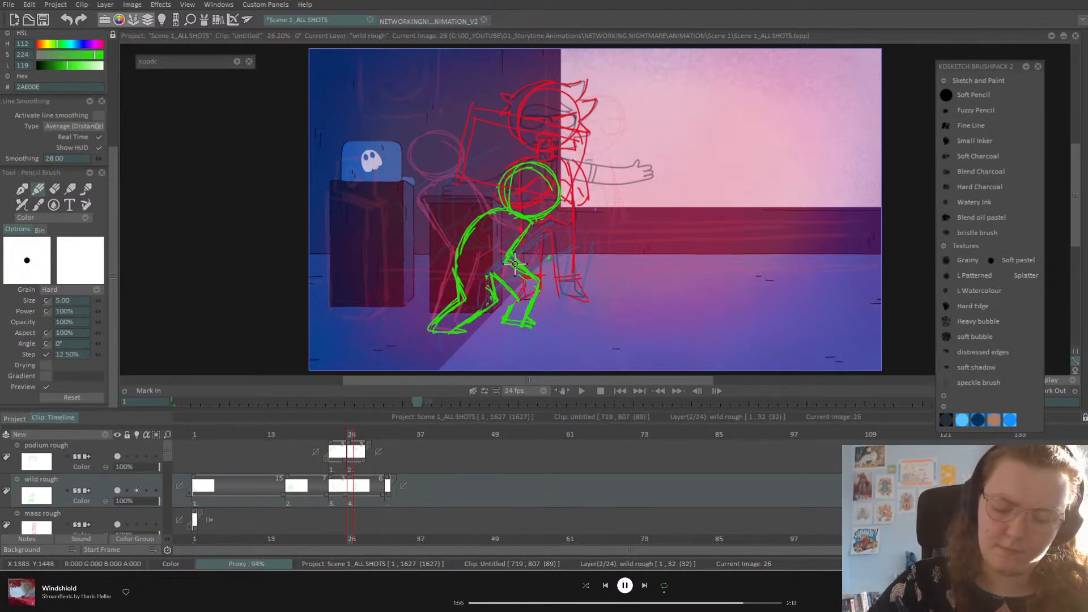
# Step: Review the sequence through images 16, 32 and 26, then select the podium rough layer
pyautogui.press('Left')
pyautogui.press('Left')
pyautogui.press('Left')
pyautogui.press('Left')
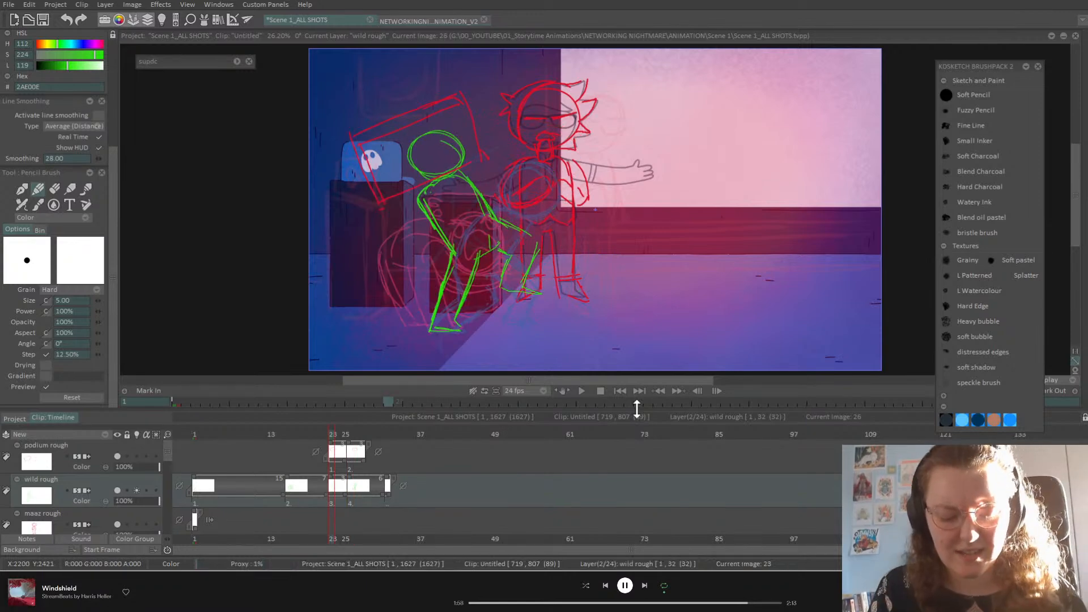
pyautogui.press('Right')
pyautogui.press('Right')
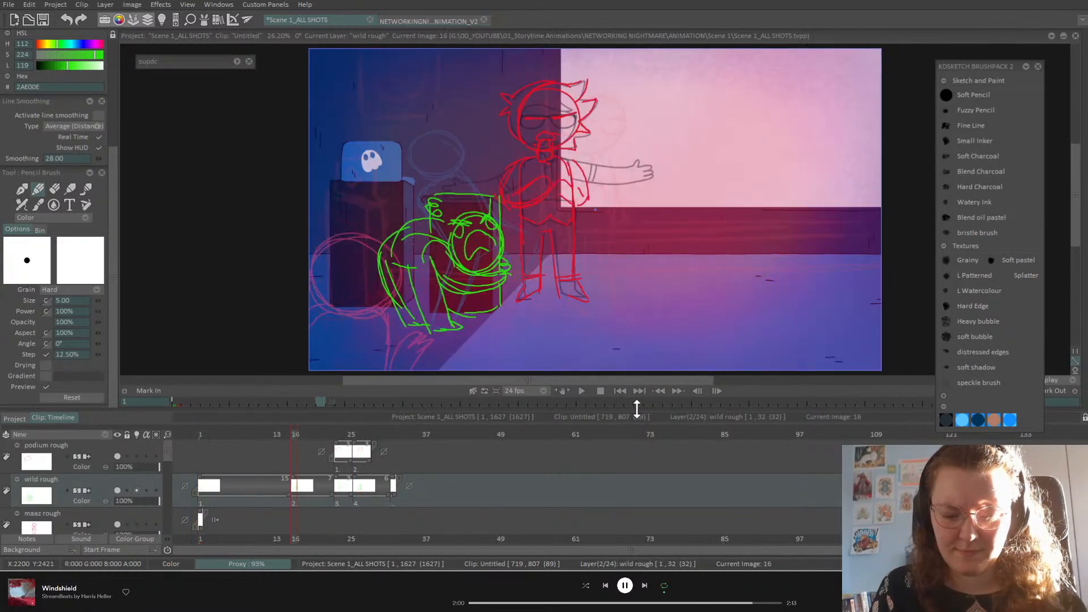
pyautogui.press('Right')
pyautogui.press('Right')
pyautogui.press('Right')
pyautogui.press('Left')
pyautogui.press('Right')
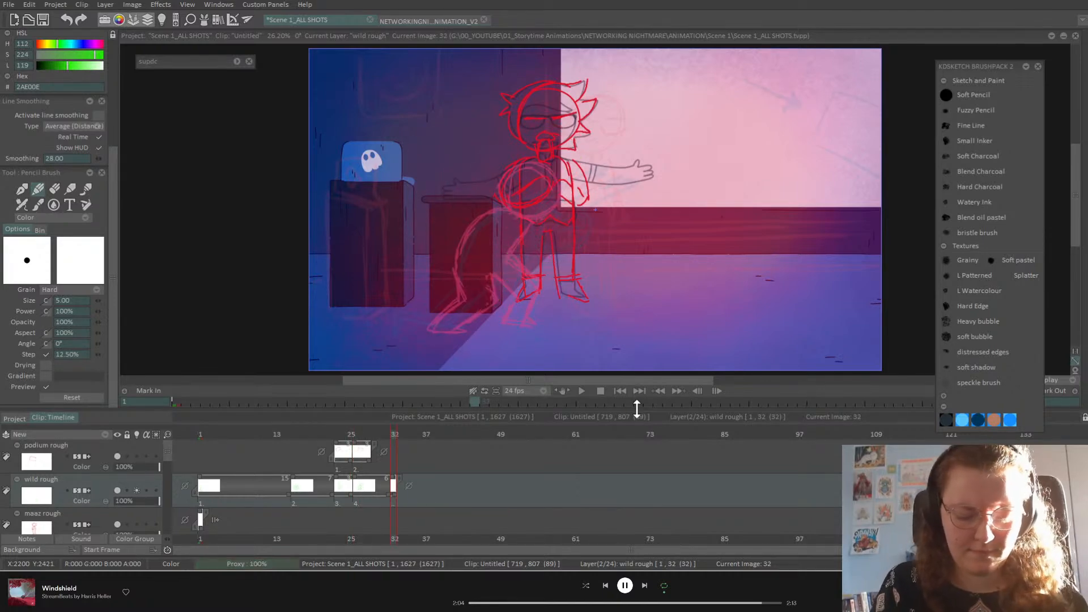
pyautogui.press('Left')
pyautogui.press('Left')
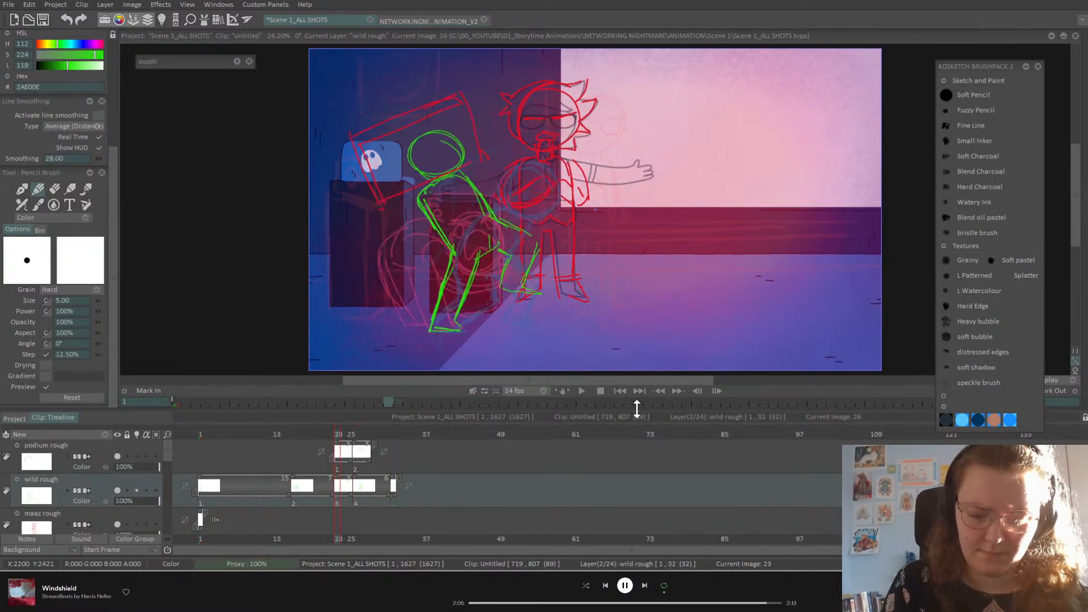
pyautogui.press('Right')
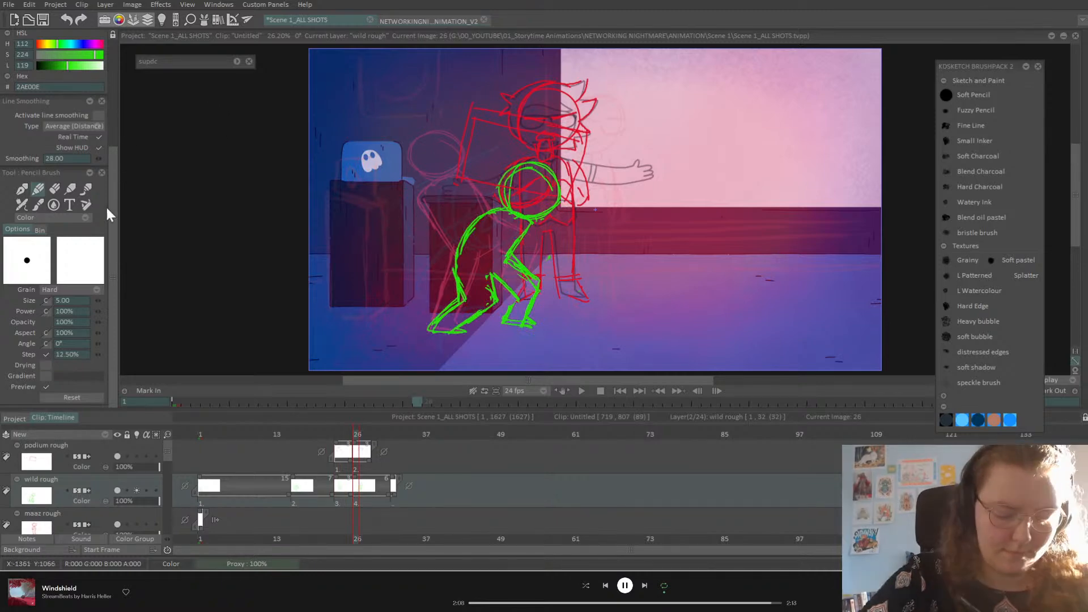
pyautogui.click(105, 448)
pyautogui.scroll(5, 114, 169)
# Step: Move the podium sketch slightly down and left and apply the move
pyautogui.click(76, 64)
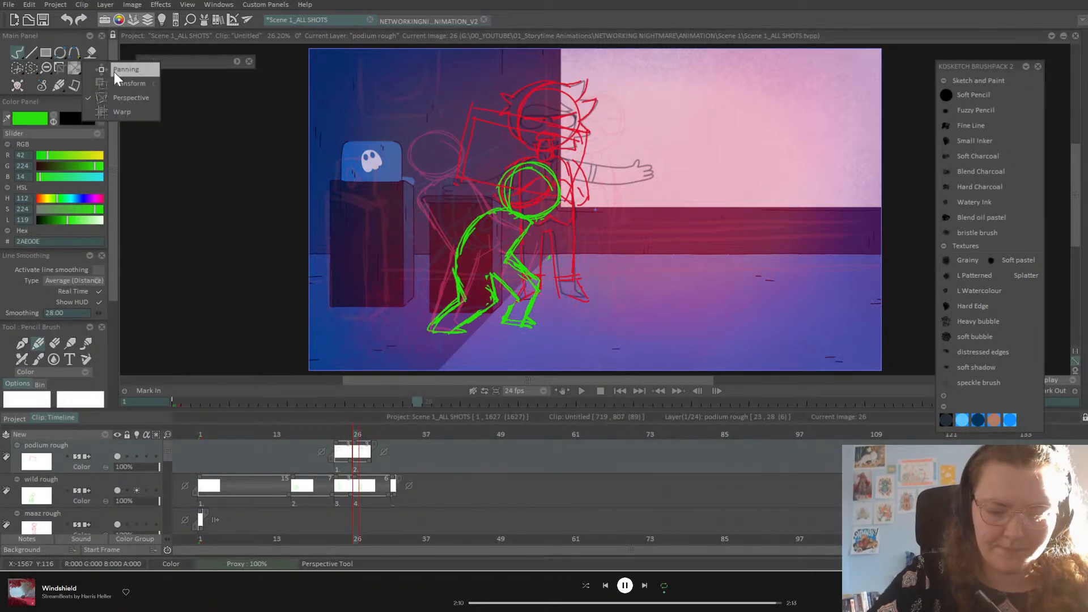
pyautogui.moveTo(569, 118)
pyautogui.mouseDown()
pyautogui.moveTo(573, 171)
pyautogui.moveTo(556, 169)
pyautogui.moveTo(583, 177)
pyautogui.mouseUp()
pyautogui.press('Return')
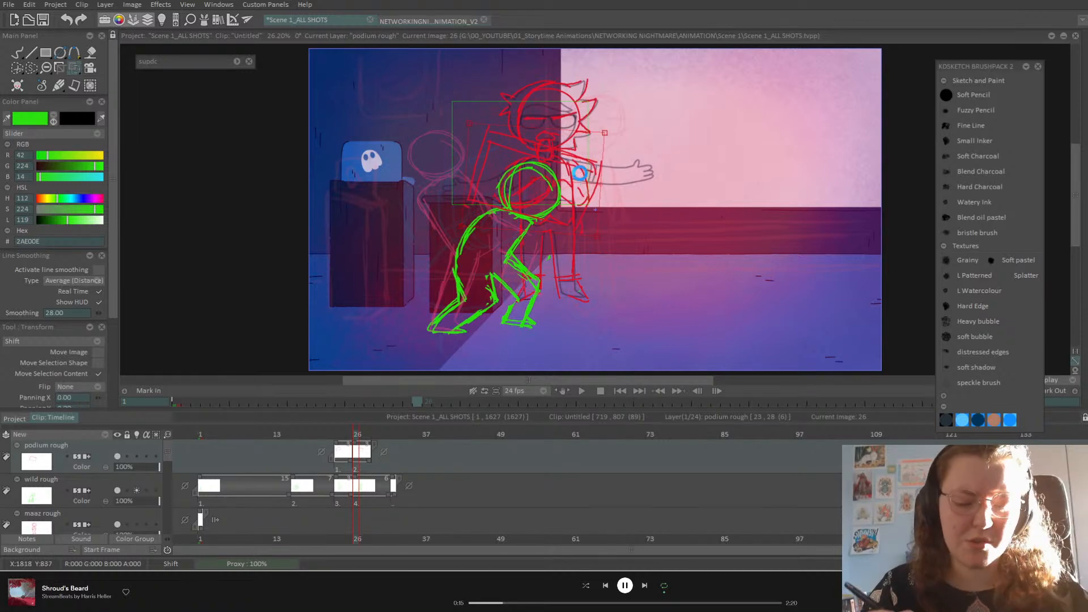
# Step: Shift the image-23 podium sketch to the right, then play images 10–23 to check motion
pyautogui.moveTo(354, 429); pyautogui.dragTo(338, 430)
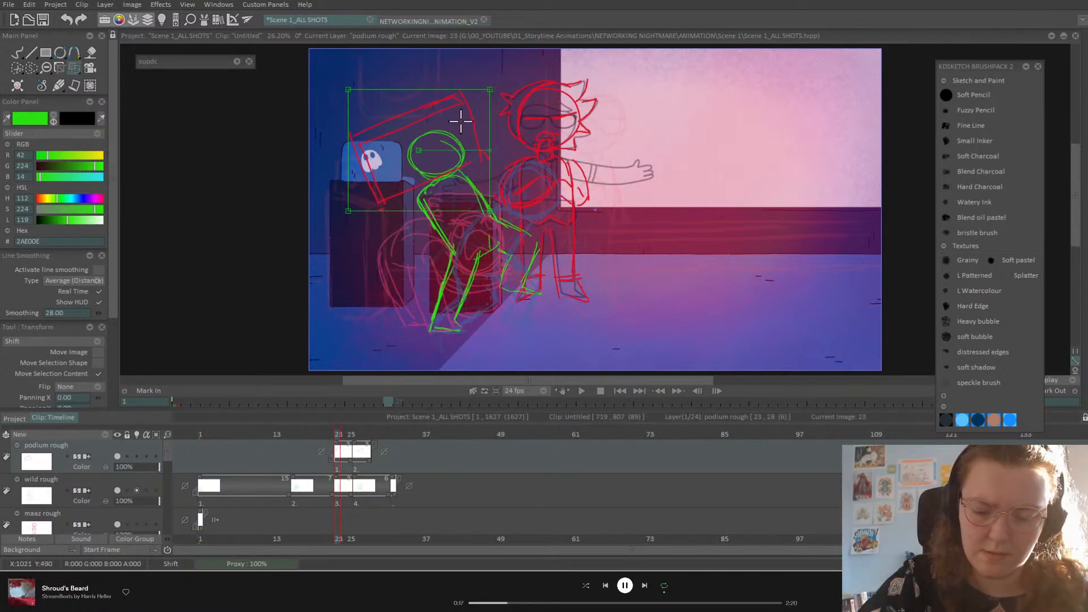
pyautogui.moveTo(467, 127)
pyautogui.mouseDown()
pyautogui.moveTo(481, 116)
pyautogui.moveTo(473, 129)
pyautogui.moveTo(461, 118)
pyautogui.mouseUp()
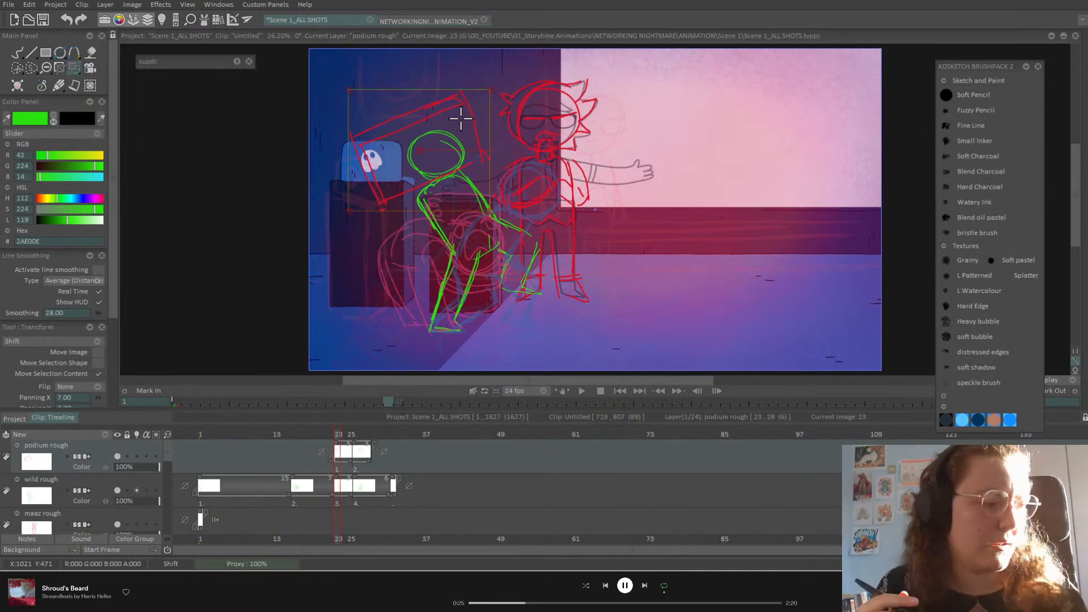
pyautogui.moveTo(461, 118)
pyautogui.mouseDown()
pyautogui.moveTo(442, 122)
pyautogui.moveTo(465, 122)
pyautogui.moveTo(458, 108)
pyautogui.mouseUp()
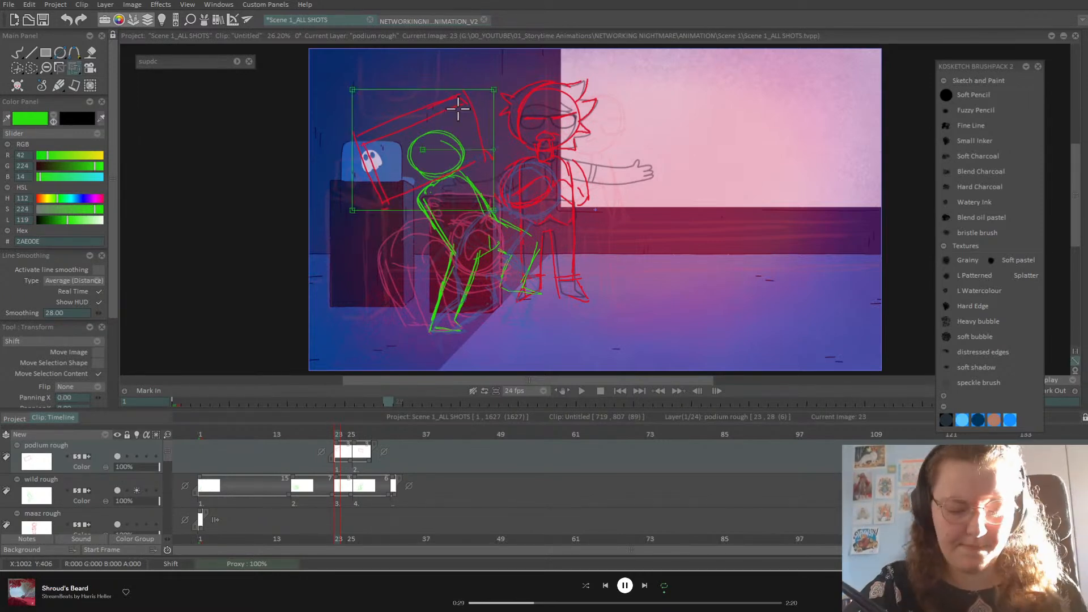
pyautogui.press('Left')
pyautogui.moveTo(306, 436)
pyautogui.mouseDown()
pyautogui.moveTo(253, 447)
pyautogui.moveTo(381, 466)
pyautogui.mouseUp()
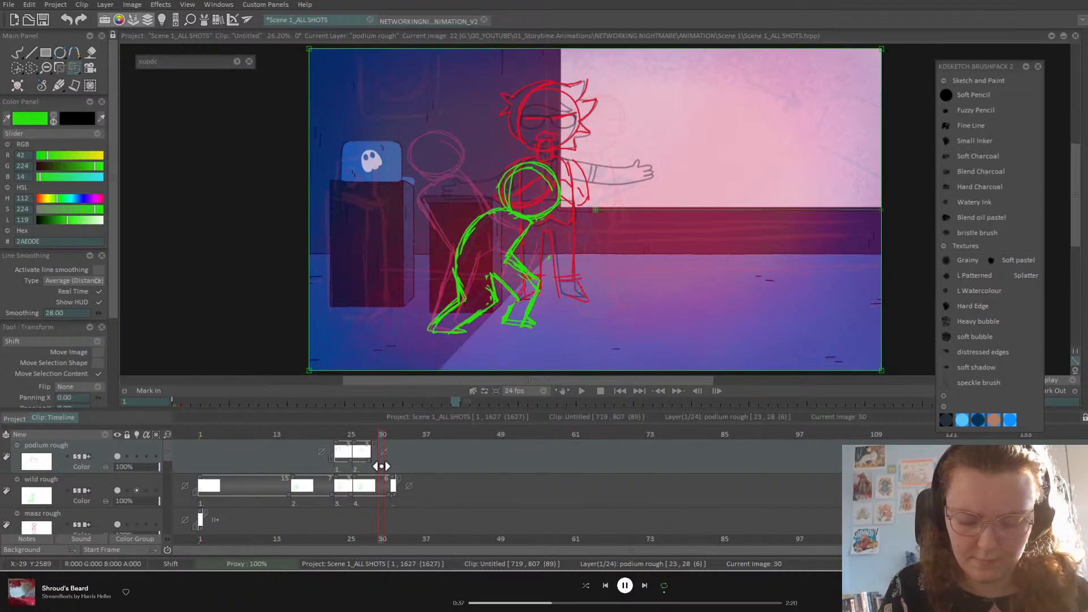
# Step: Clear frame 30 on the wild rough layer and draw a green torso circle
pyautogui.click(116, 480)
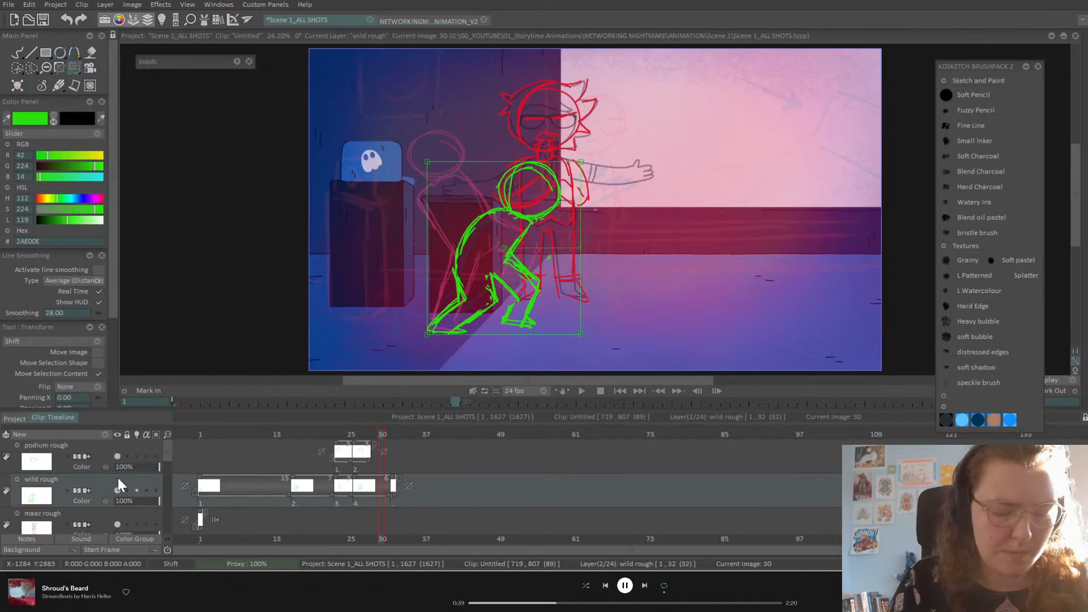
pyautogui.press('BackSpace')
pyautogui.click(17, 54)
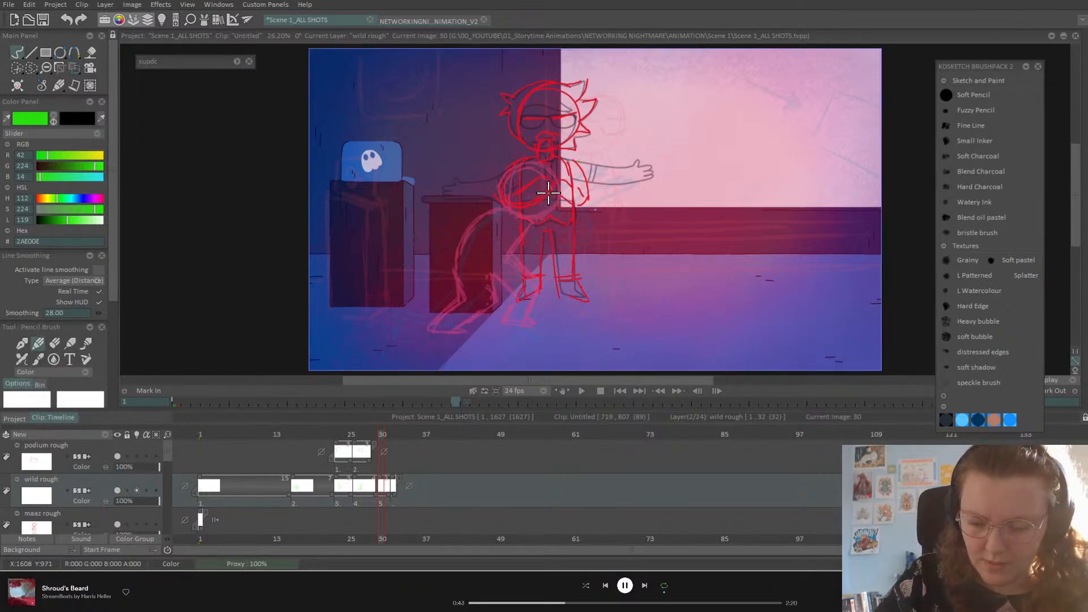
pyautogui.moveTo(510, 203)
pyautogui.mouseDown()
pyautogui.moveTo(542, 165)
pyautogui.moveTo(541, 214)
pyautogui.moveTo(504, 188)
pyautogui.moveTo(524, 168)
pyautogui.mouseUp()
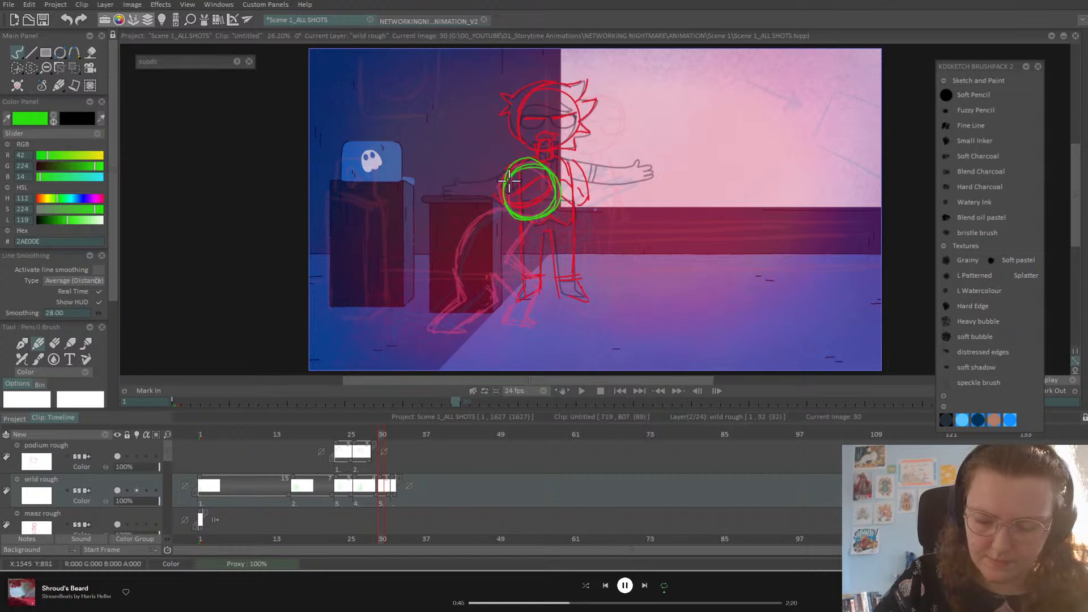
# Step: Nudge the circle down and right, then sketch the hip line and two bent legs
pyautogui.click(74, 68)
pyautogui.click(135, 69)
pyautogui.moveTo(565, 200); pyautogui.dragTo(573, 209)
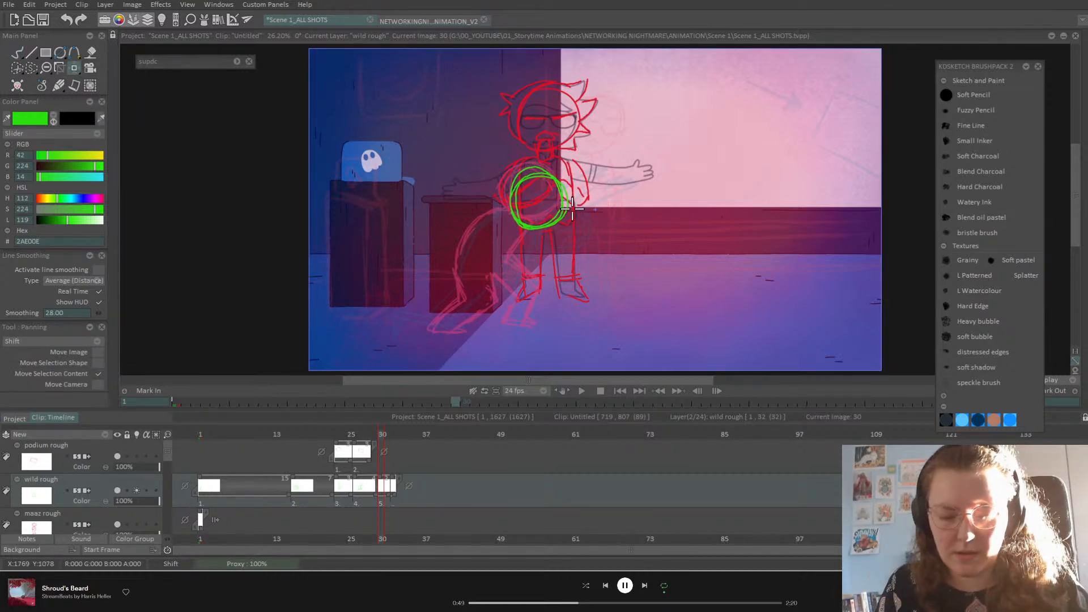
pyautogui.click(17, 53)
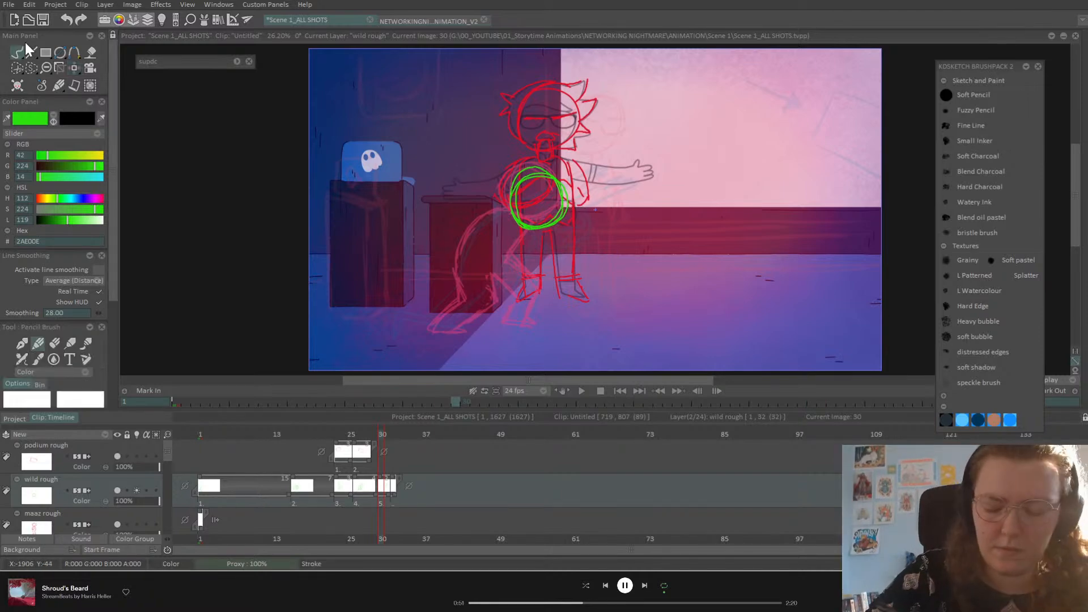
pyautogui.moveTo(516, 209)
pyautogui.mouseDown()
pyautogui.moveTo(469, 225)
pyautogui.moveTo(475, 217)
pyautogui.moveTo(456, 289)
pyautogui.moveTo(457, 264)
pyautogui.moveTo(467, 302)
pyautogui.moveTo(433, 329)
pyautogui.moveTo(474, 332)
pyautogui.moveTo(498, 309)
pyautogui.moveTo(492, 275)
pyautogui.mouseUp()
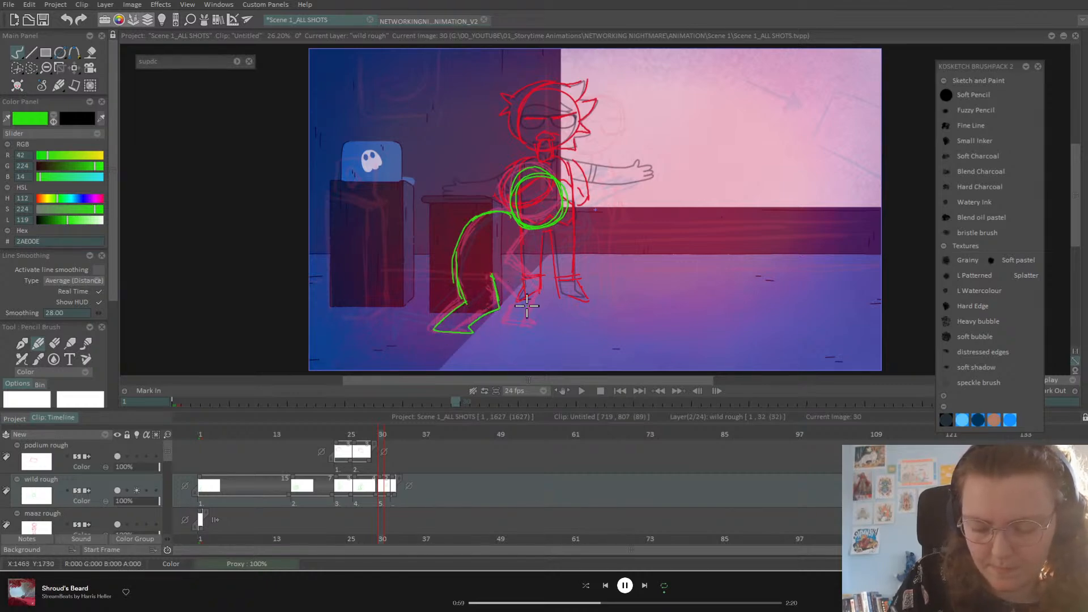
pyautogui.moveTo(503, 322)
pyautogui.mouseDown()
pyautogui.moveTo(536, 323)
pyautogui.moveTo(548, 286)
pyautogui.moveTo(518, 246)
pyautogui.moveTo(535, 229)
pyautogui.moveTo(504, 261)
pyautogui.moveTo(526, 272)
pyautogui.mouseUp()
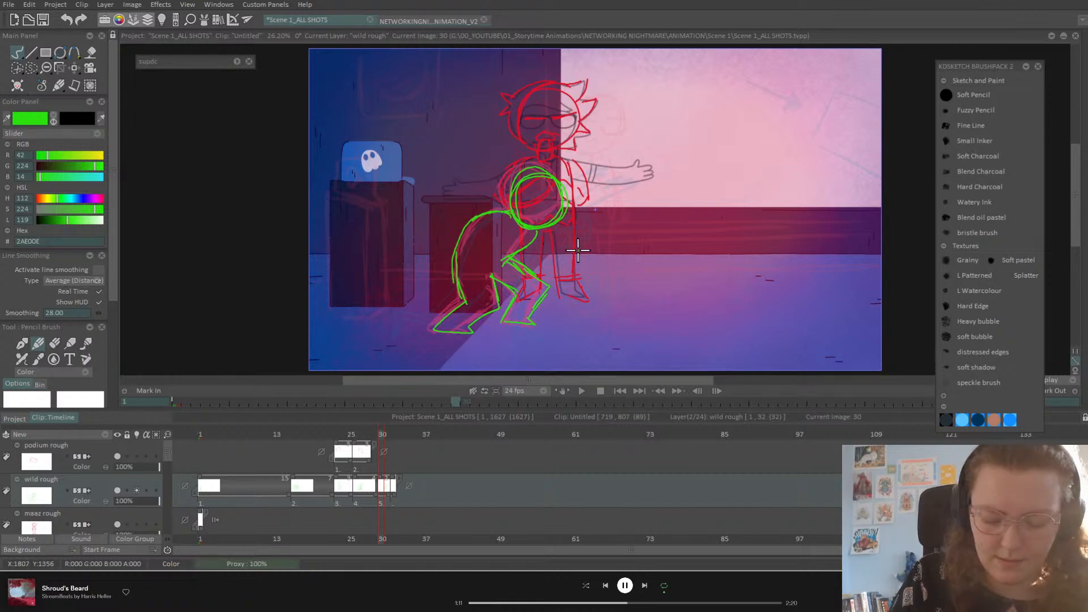
# Step: Set the podium rough layer's post-behaviour to Hold so its drawing lasts through frame 30
pyautogui.click(85, 466)
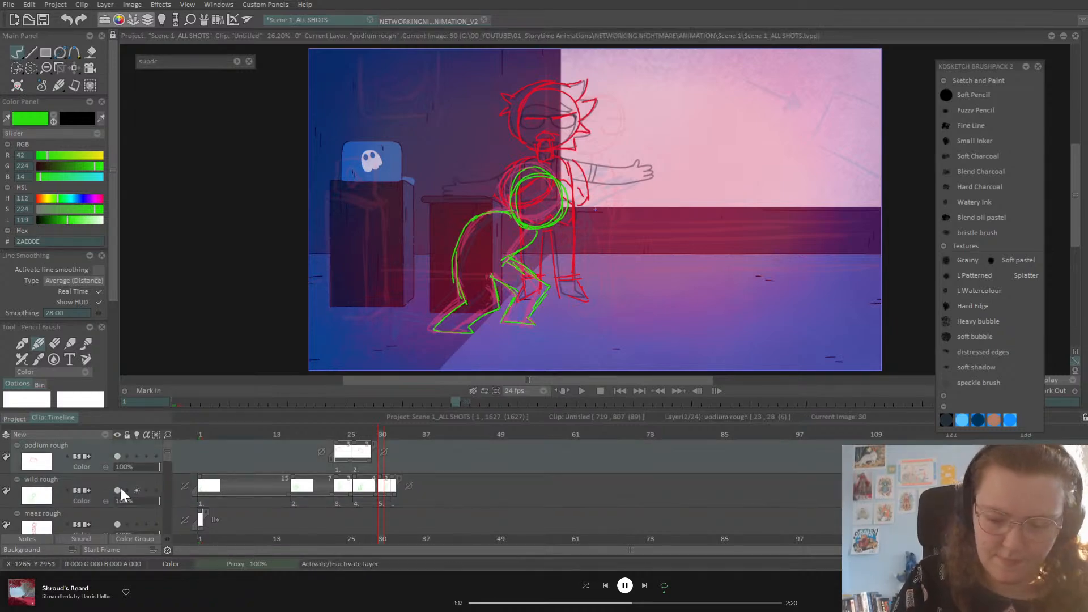
pyautogui.click(384, 452)
pyautogui.click(401, 461)
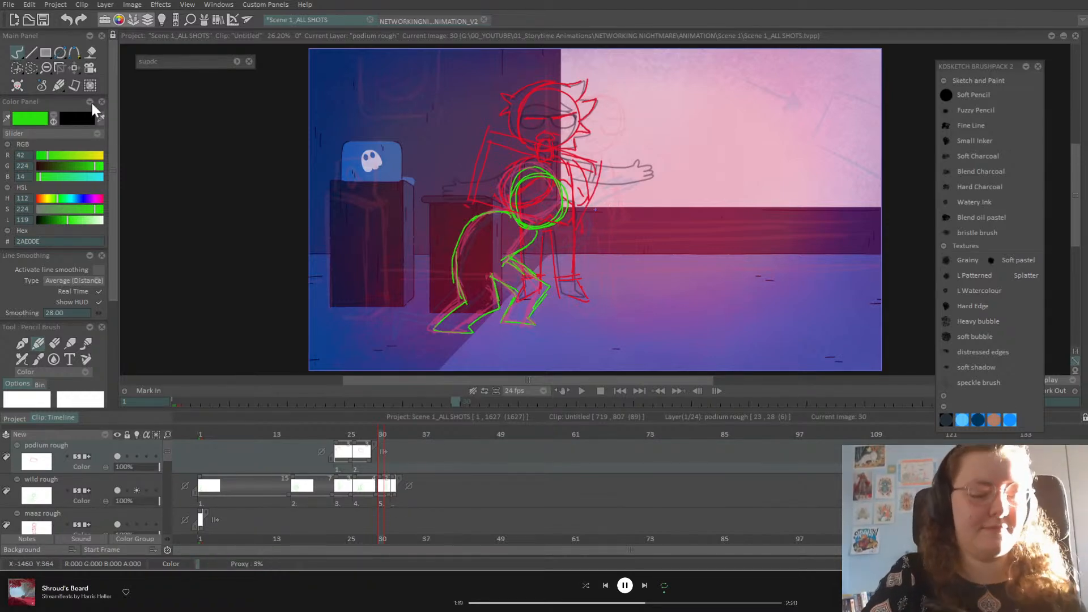
# Step: Compare frames 28 and 30, then rotate the red podium drawing to fit the pose
pyautogui.click(74, 68)
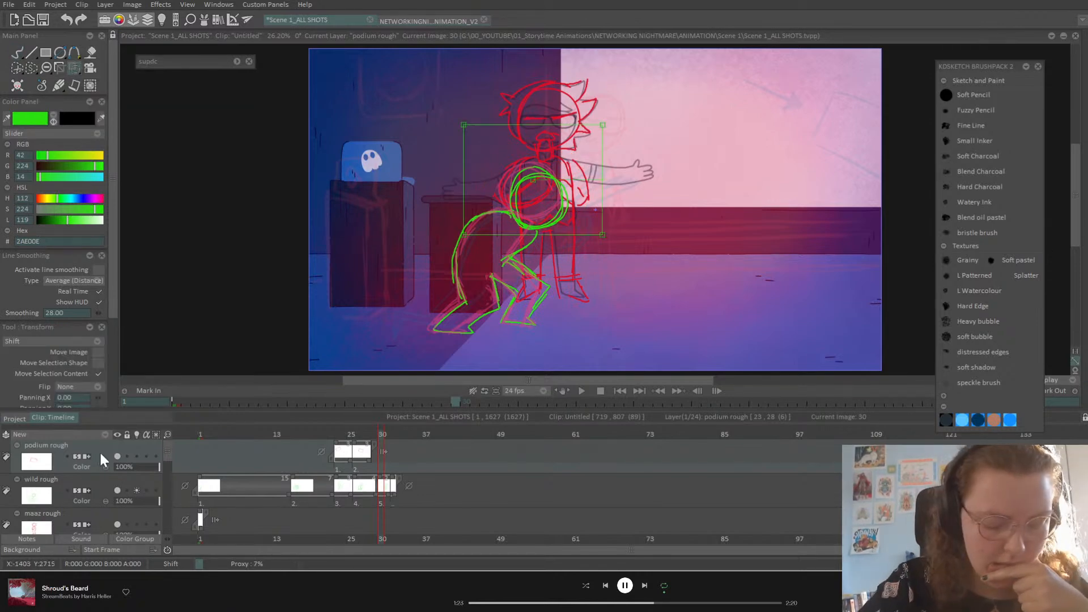
pyautogui.click(366, 470)
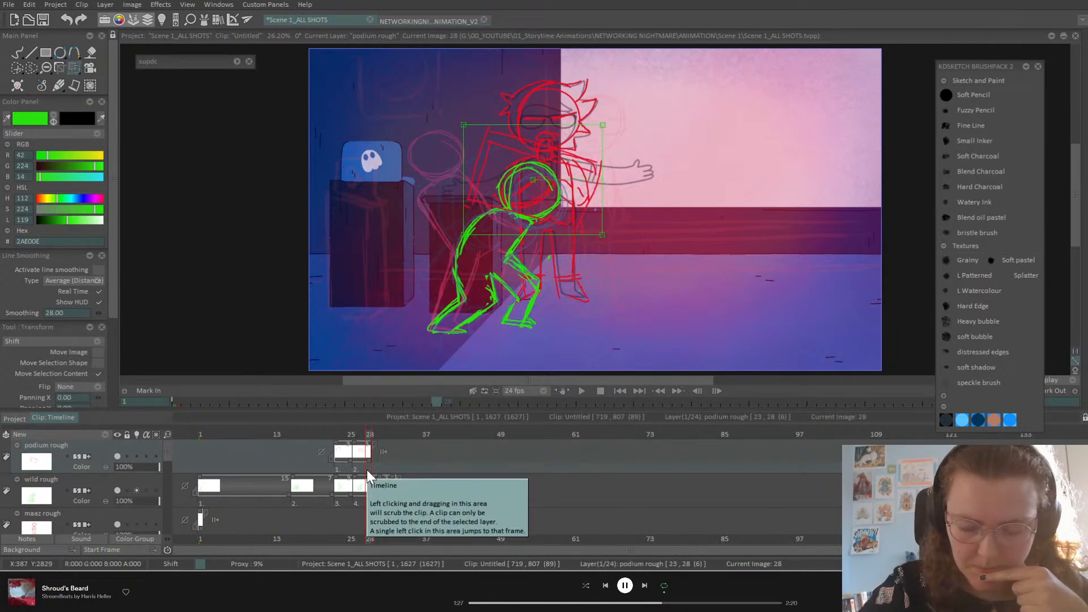
pyautogui.click(380, 439)
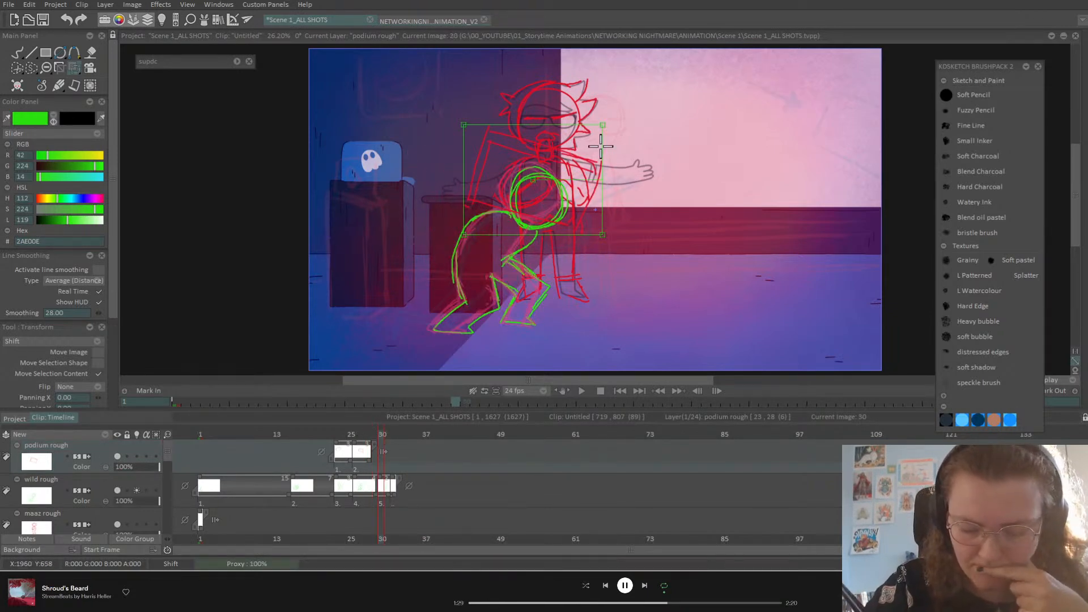
pyautogui.moveTo(376, 438); pyautogui.dragTo(382, 438)
pyautogui.moveTo(593, 165)
pyautogui.mouseDown()
pyautogui.moveTo(609, 197)
pyautogui.moveTo(595, 151)
pyautogui.mouseUp()
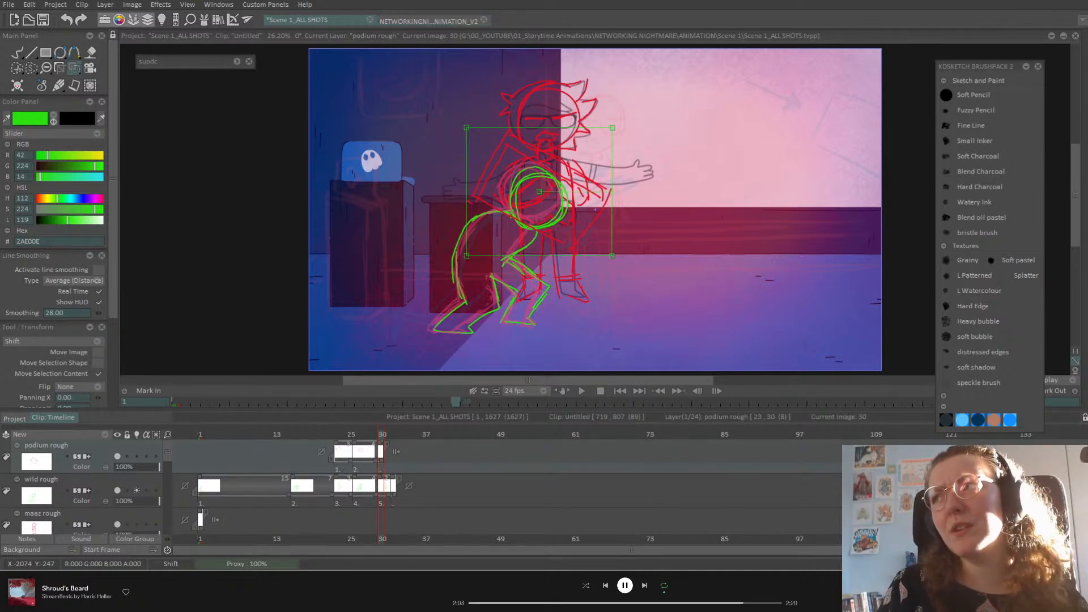
# Step: Rotate the frame-30 red podium drawing further, checking its tilt against frame 26
pyautogui.click(19, 49)
pyautogui.press('Left')
pyautogui.press('Left')
pyautogui.press('Left')
pyautogui.press('Left')
pyautogui.press('Right')
pyautogui.press('Right')
pyautogui.press('Right')
pyautogui.press('Right')
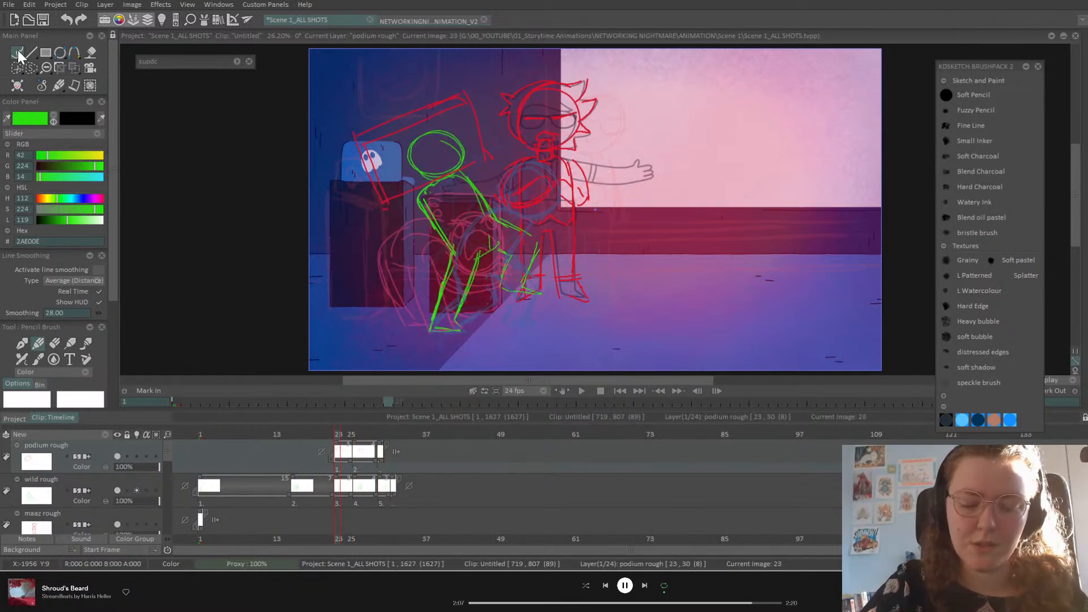
pyautogui.press('Left')
pyautogui.press('Right')
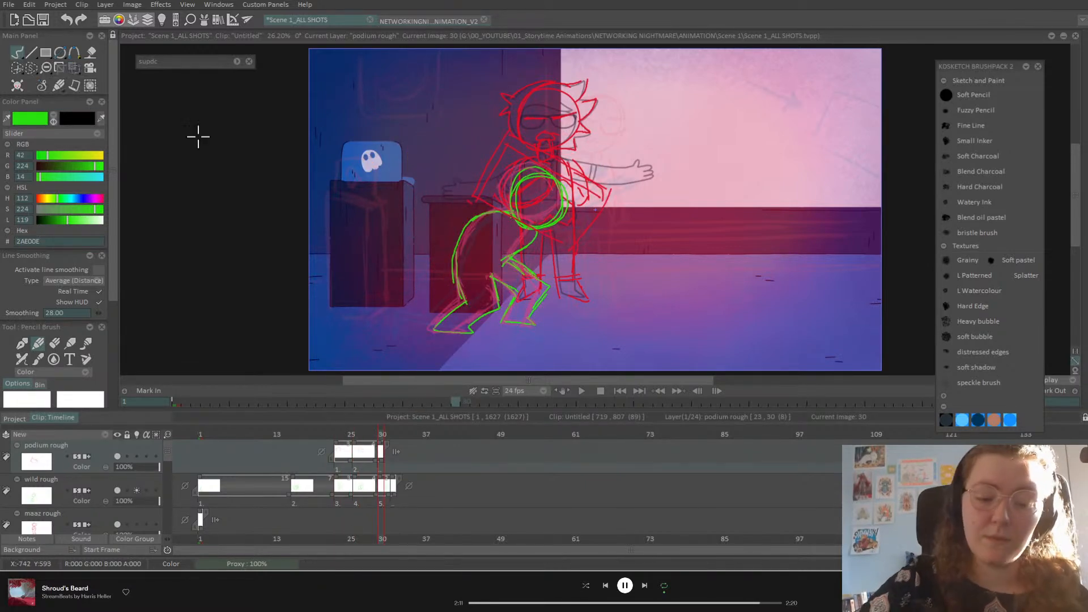
pyautogui.click(74, 67)
pyautogui.moveTo(614, 187); pyautogui.dragTo(605, 213)
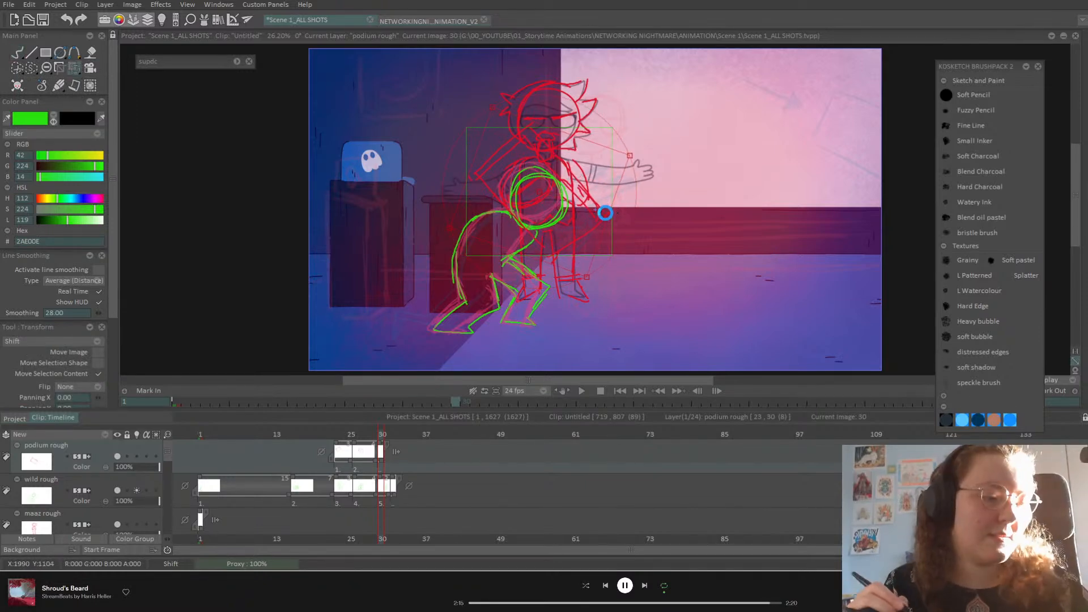
pyautogui.click(22, 53)
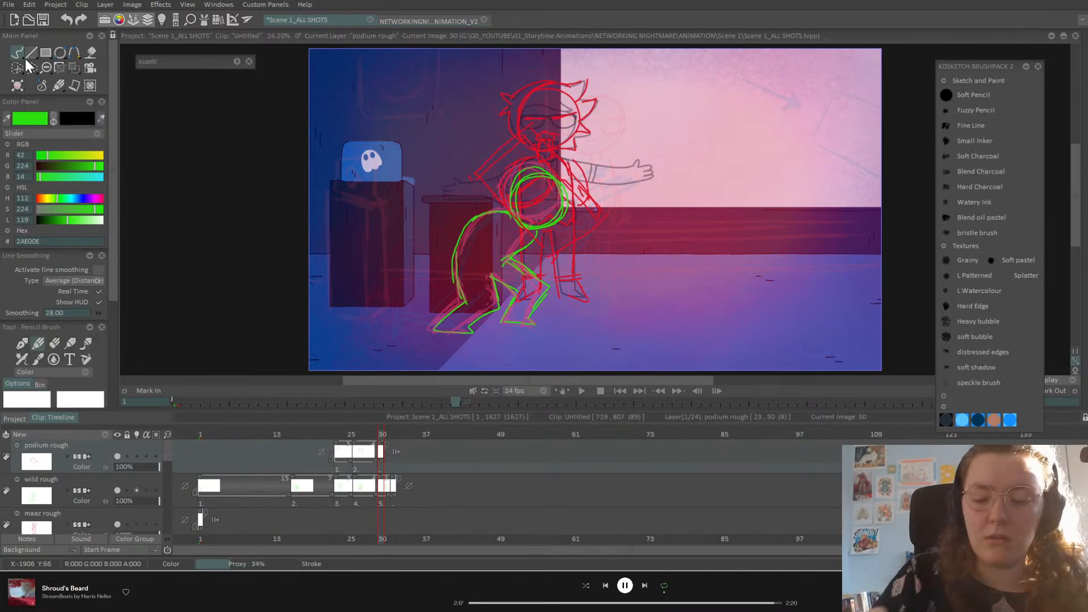
pyautogui.press('Left')
pyautogui.press('Left')
pyautogui.press('Left')
pyautogui.press('Left')
pyautogui.press('Right')
pyautogui.press('Right')
pyautogui.press('Right')
pyautogui.press('Right')
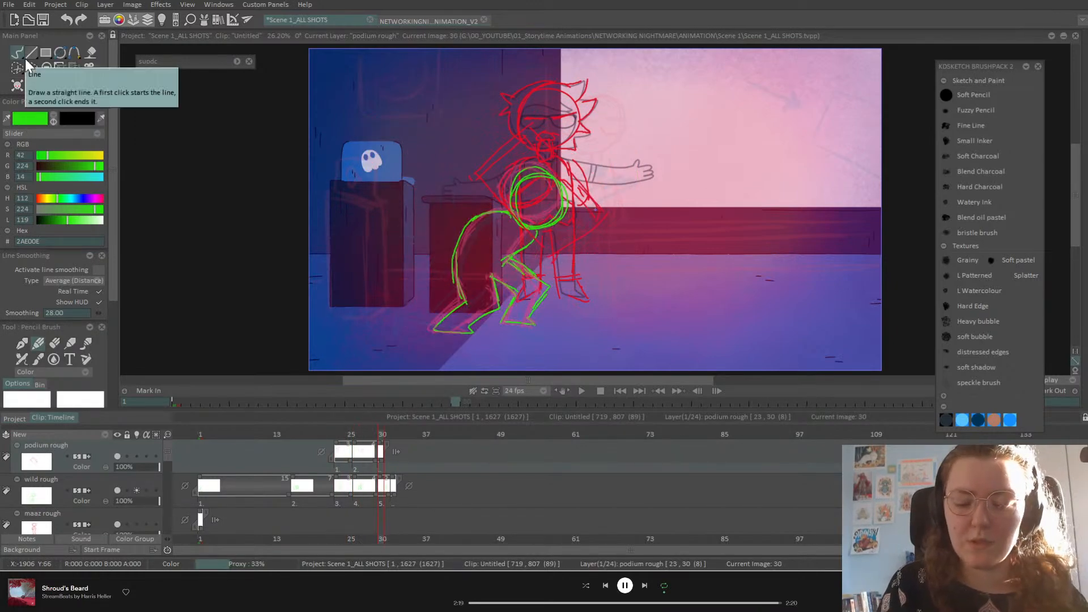
pyautogui.click(74, 67)
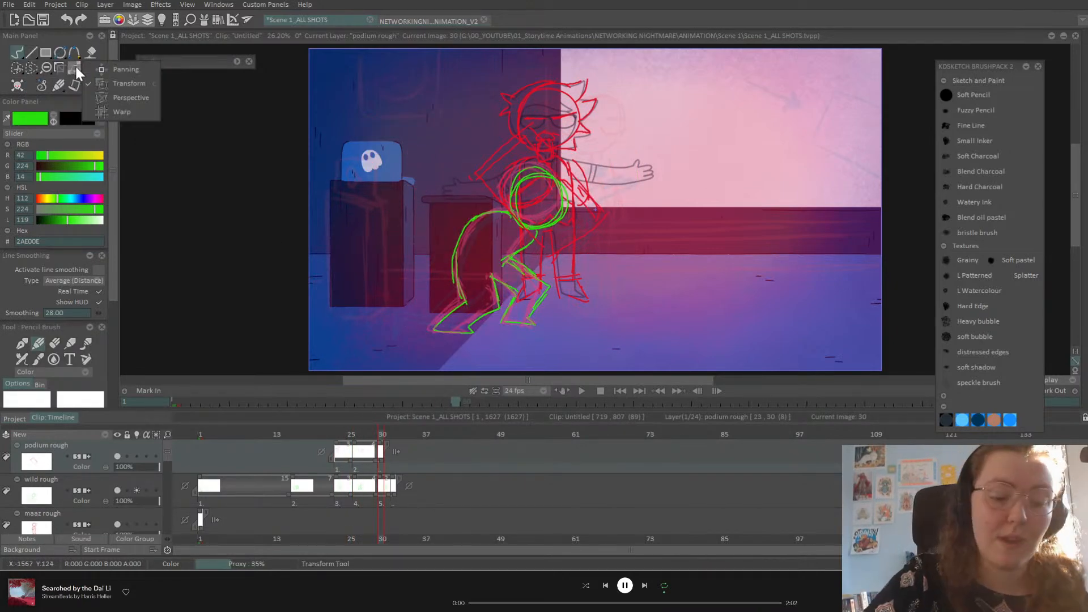
# Step: Skew the top of the green wild rough drawing rightward with Perspective and apply it
pyautogui.click(137, 82)
pyautogui.click(119, 491)
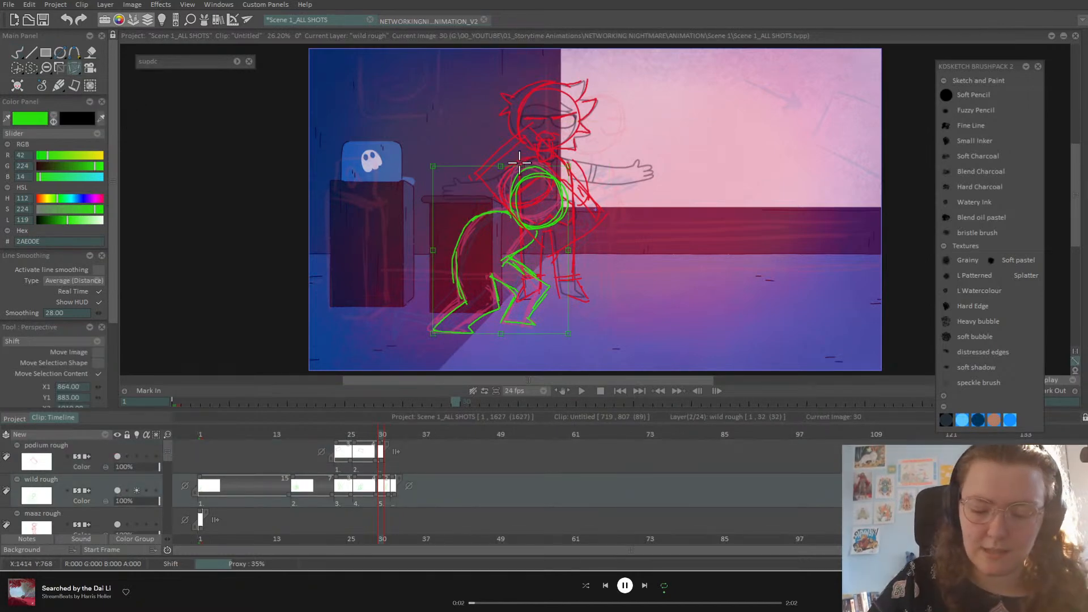
pyautogui.moveTo(507, 167); pyautogui.dragTo(515, 166)
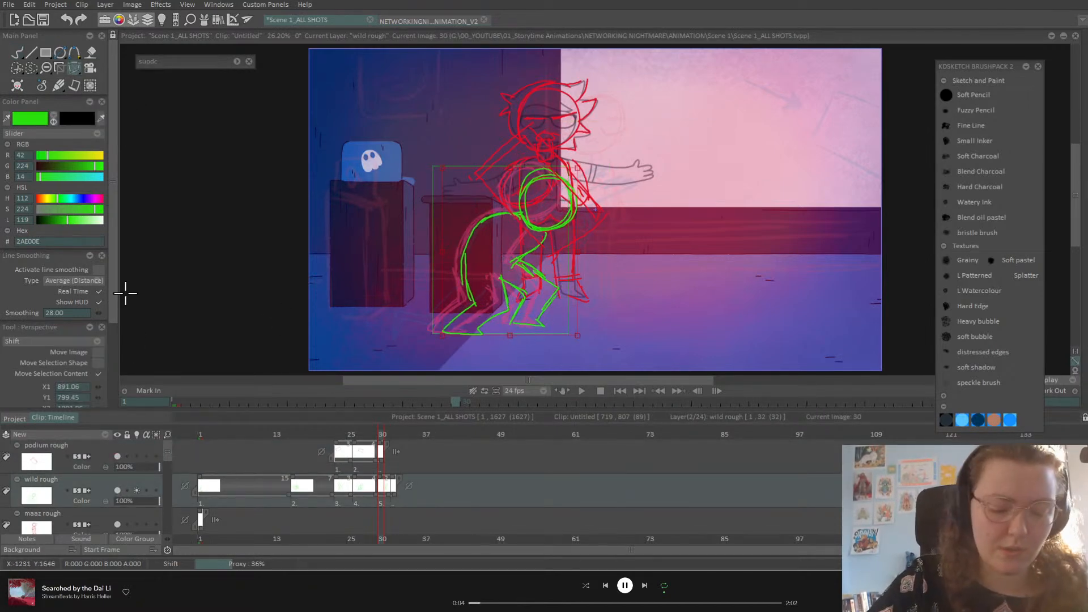
pyautogui.scroll(-5, 114, 374)
pyautogui.click(95, 360)
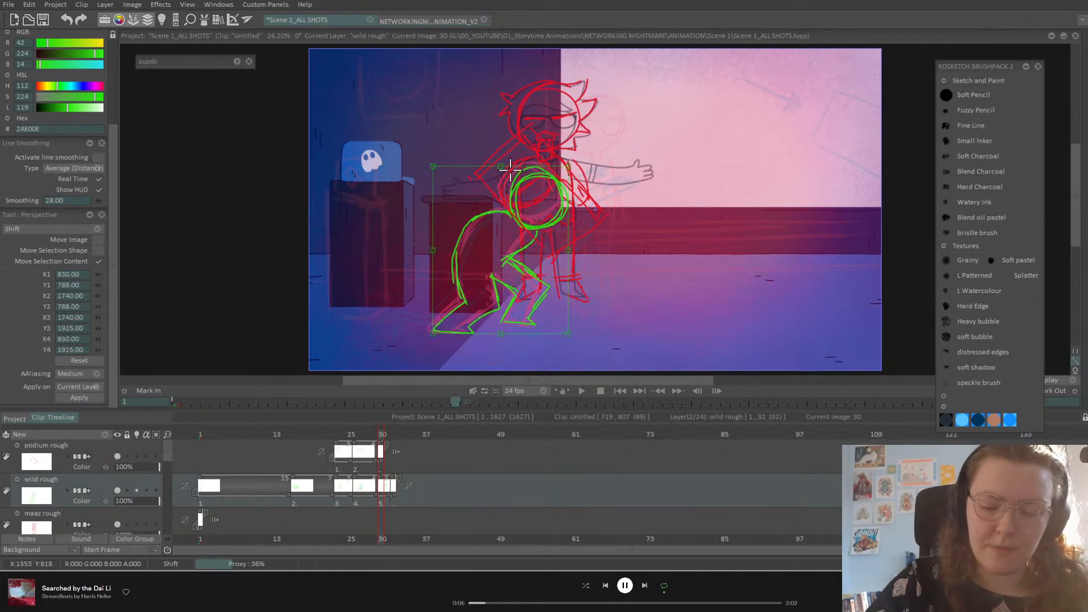
pyautogui.moveTo(502, 165); pyautogui.dragTo(517, 166)
pyautogui.press('Return')
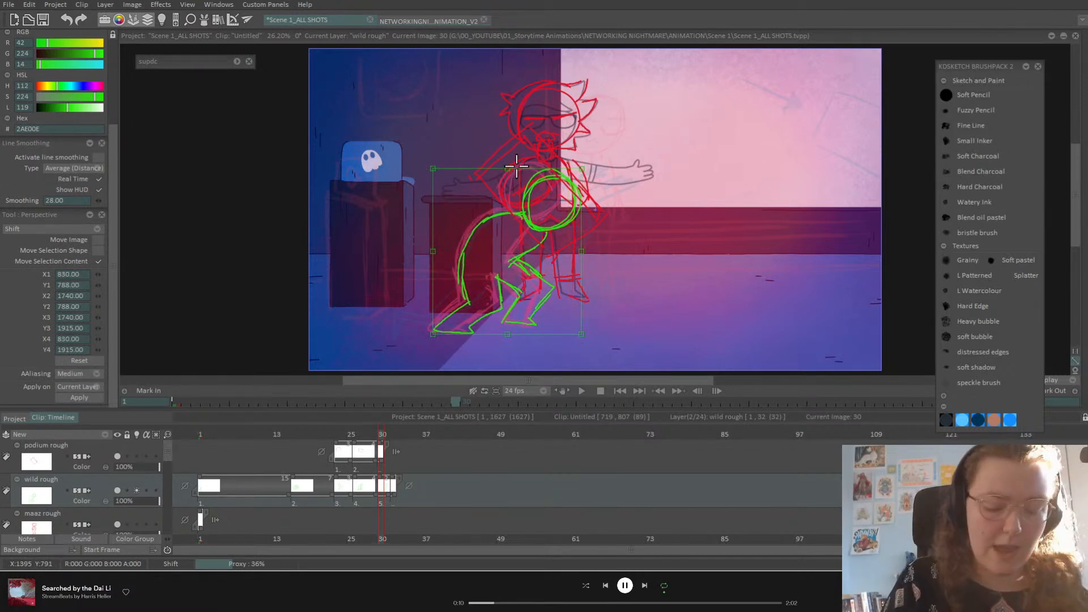
# Step: Move the red podium drawing right and down, then check motion across frames 26–32
pyautogui.click(103, 450)
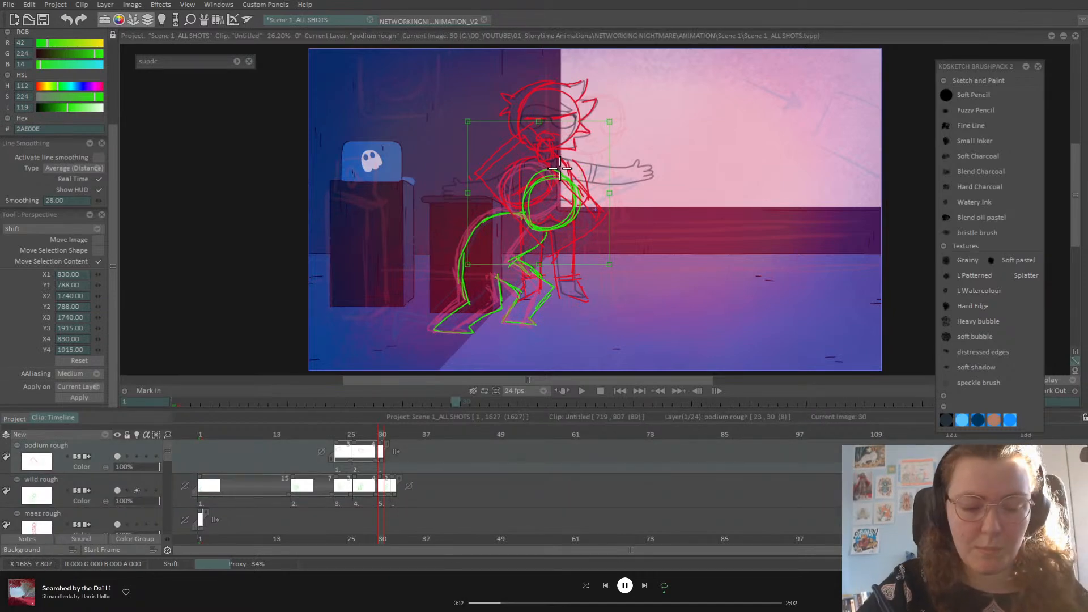
pyautogui.moveTo(563, 165); pyautogui.dragTo(568, 169)
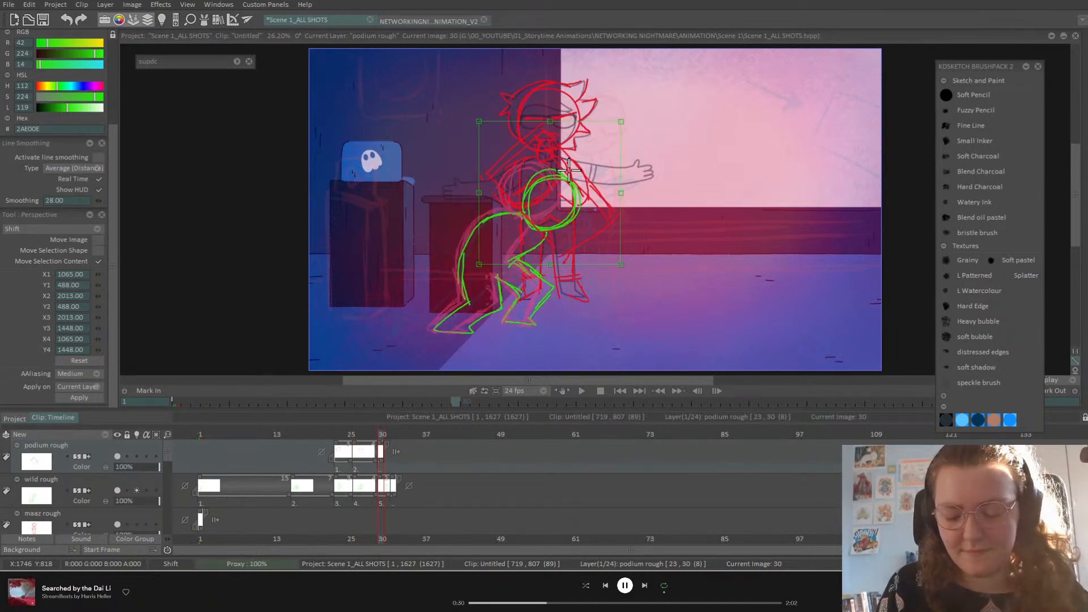
pyautogui.press('Left')
pyautogui.press('Right')
pyautogui.press('Right')
pyautogui.press('Left')
pyautogui.press('Right')
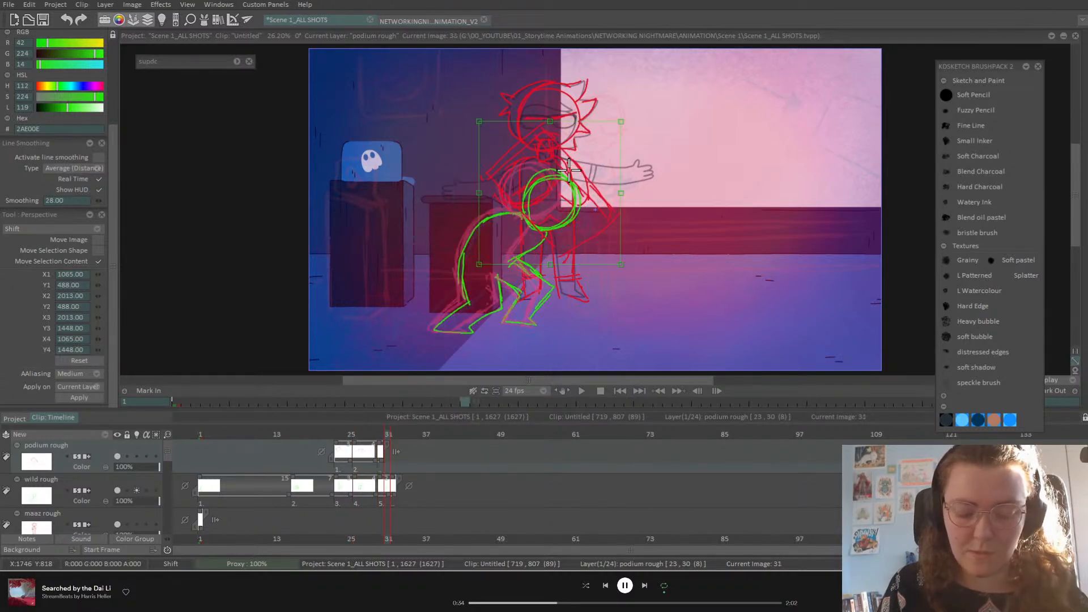
pyautogui.press('Right')
pyautogui.press('Left')
pyautogui.press('Left')
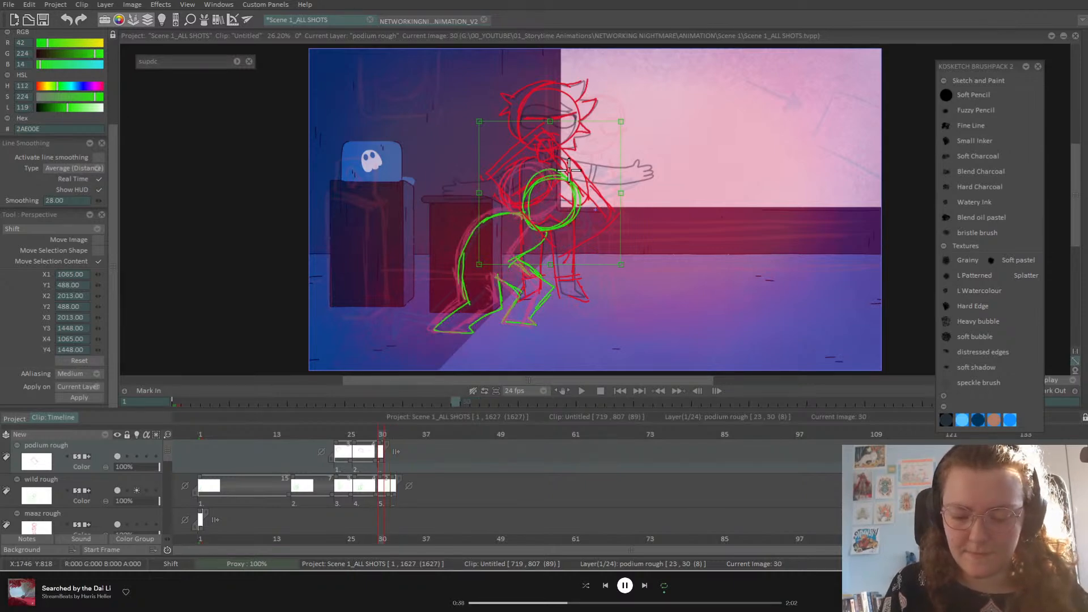
pyautogui.press('Left')
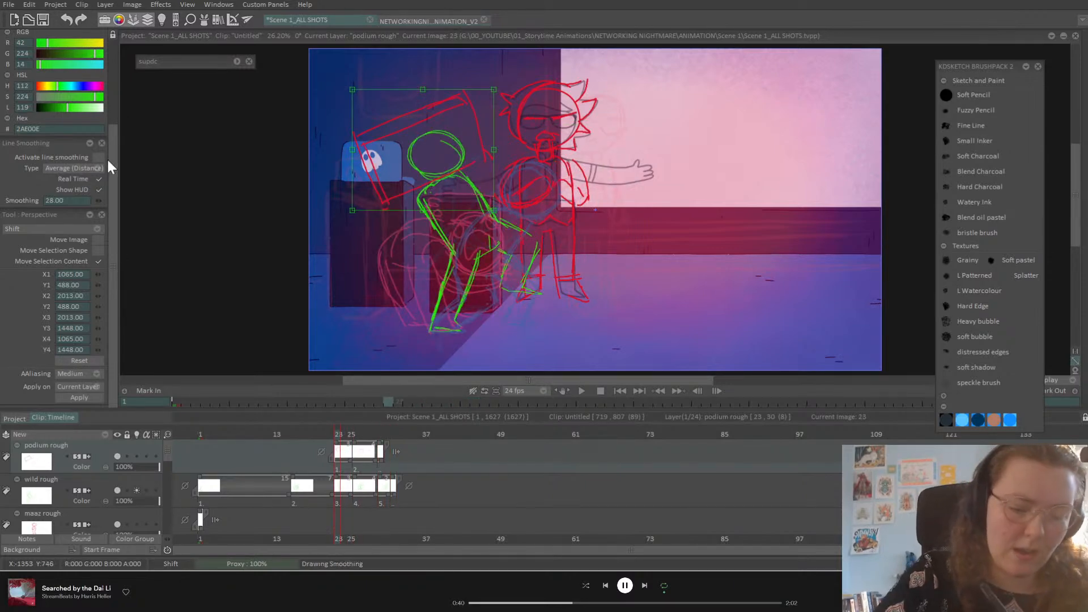
pyautogui.scroll(4, 109, 148)
pyautogui.click(22, 54)
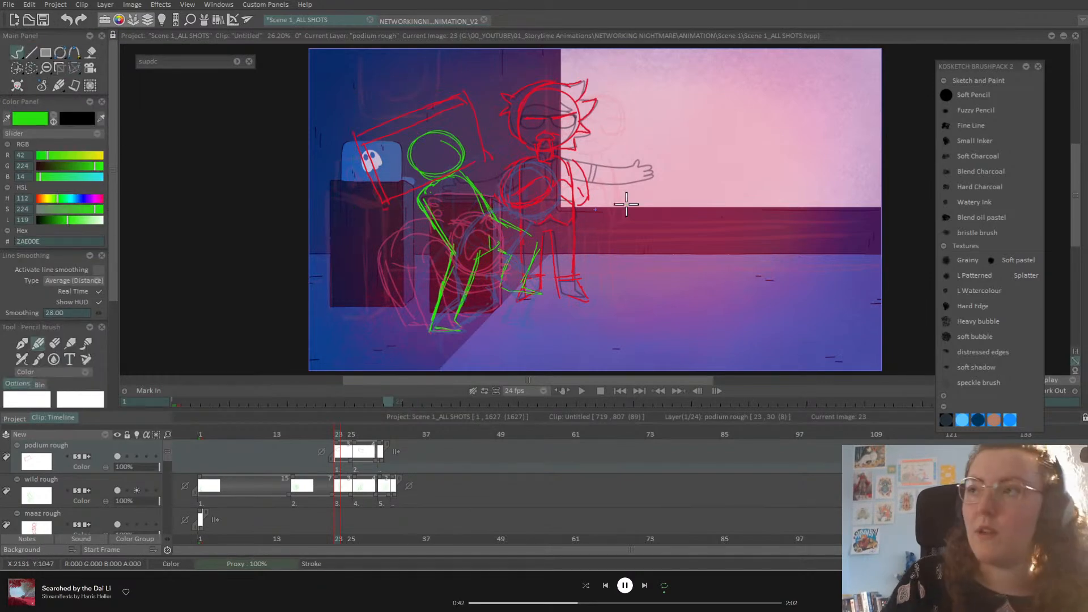
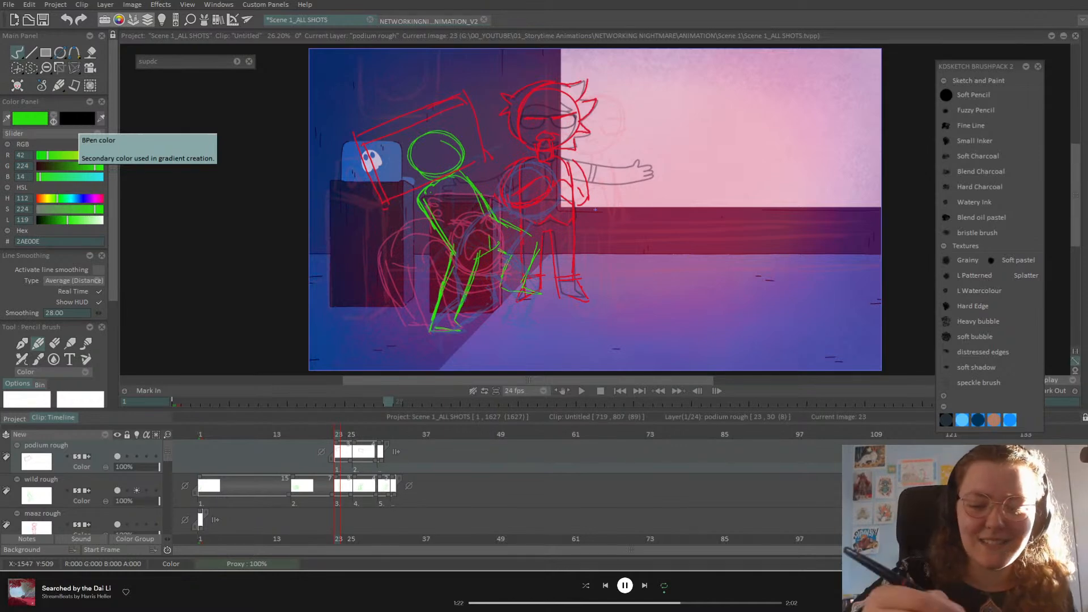
# Step: In the character animation project, toggle the HEAD, arm, TORSO, NECK and LEGS layers off and on
pyautogui.click(436, 21)
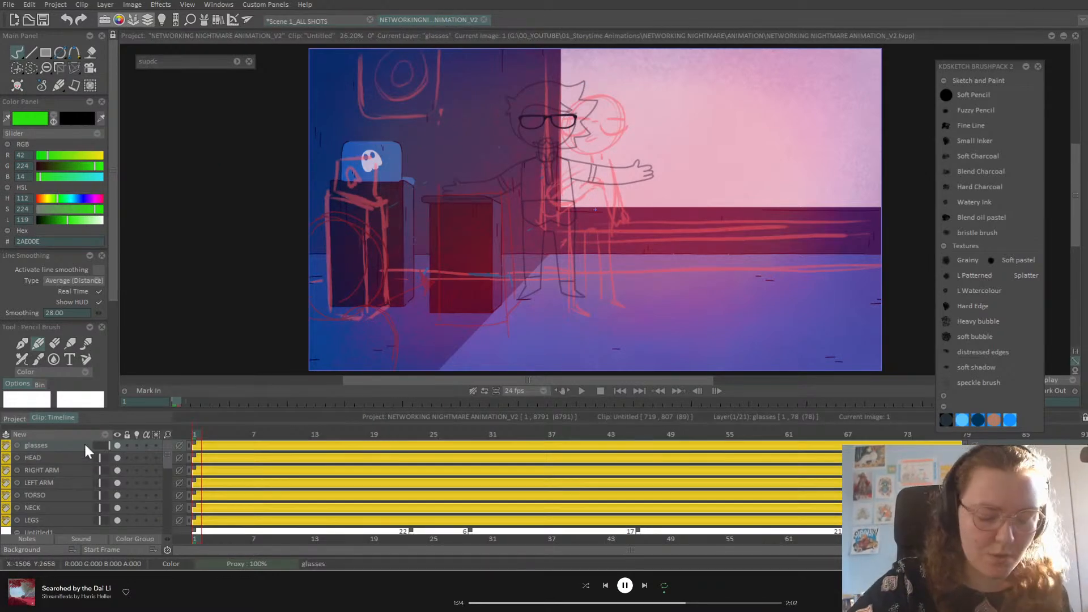
pyautogui.doubleClick(117, 457)
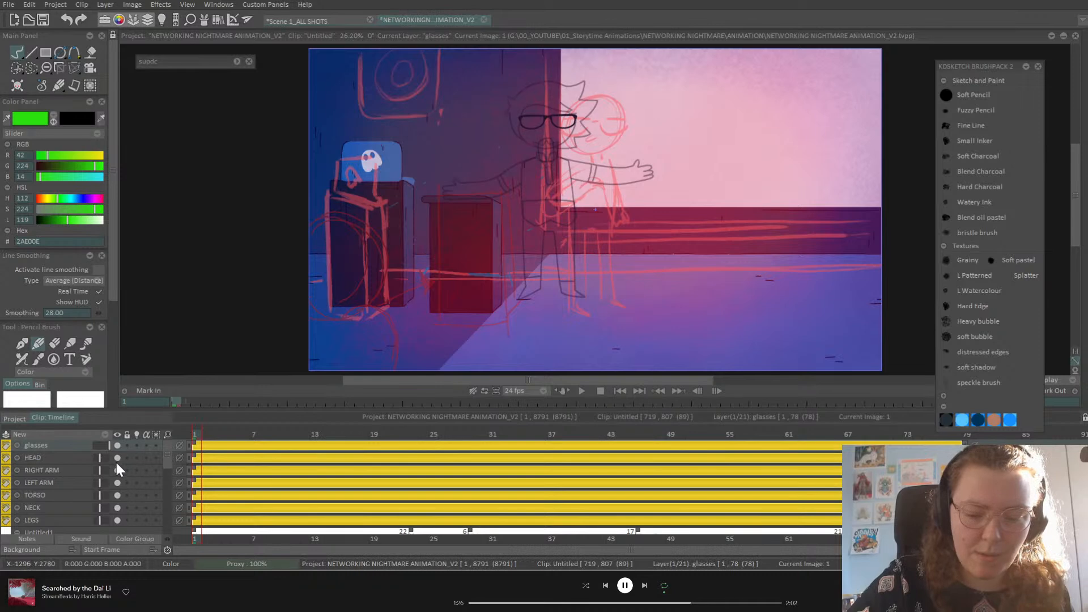
pyautogui.doubleClick(117, 471)
pyautogui.click(118, 483)
pyautogui.click(119, 483)
pyautogui.click(118, 495)
pyautogui.click(118, 495)
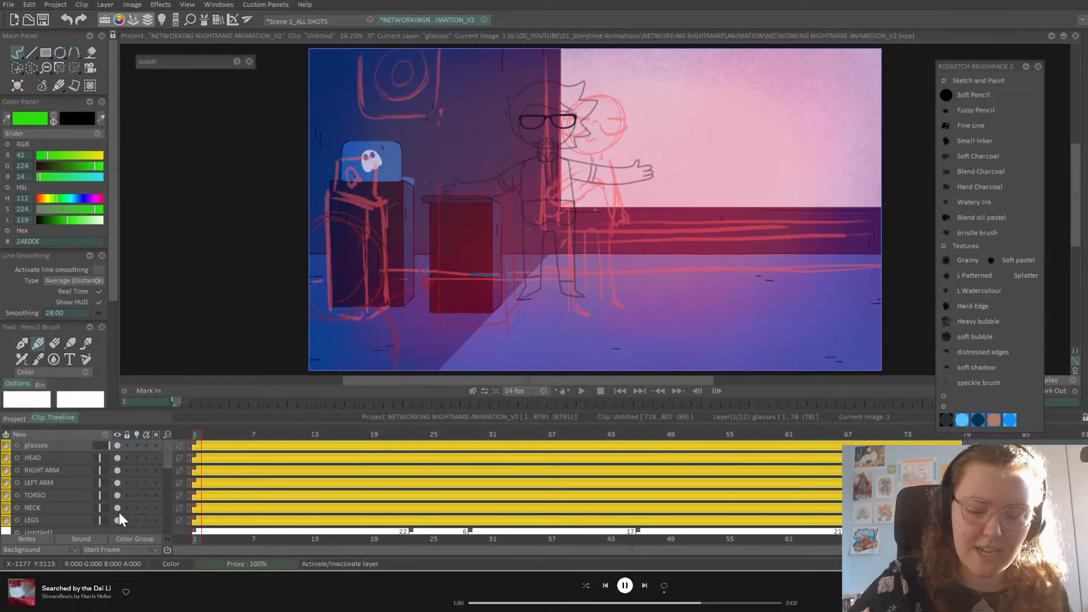
pyautogui.click(118, 508)
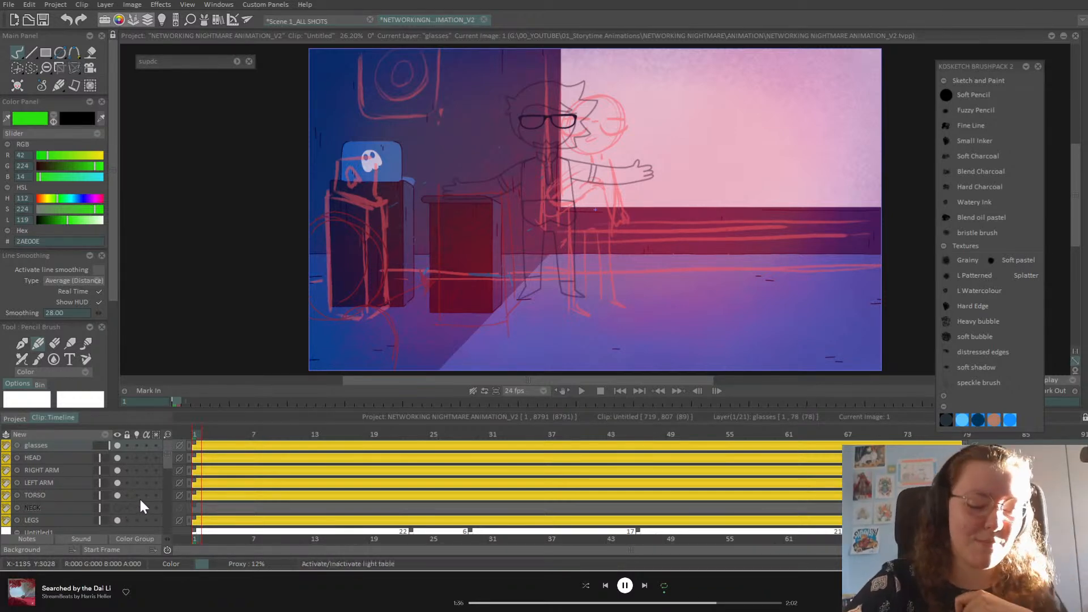
pyautogui.click(118, 508)
pyautogui.click(118, 520)
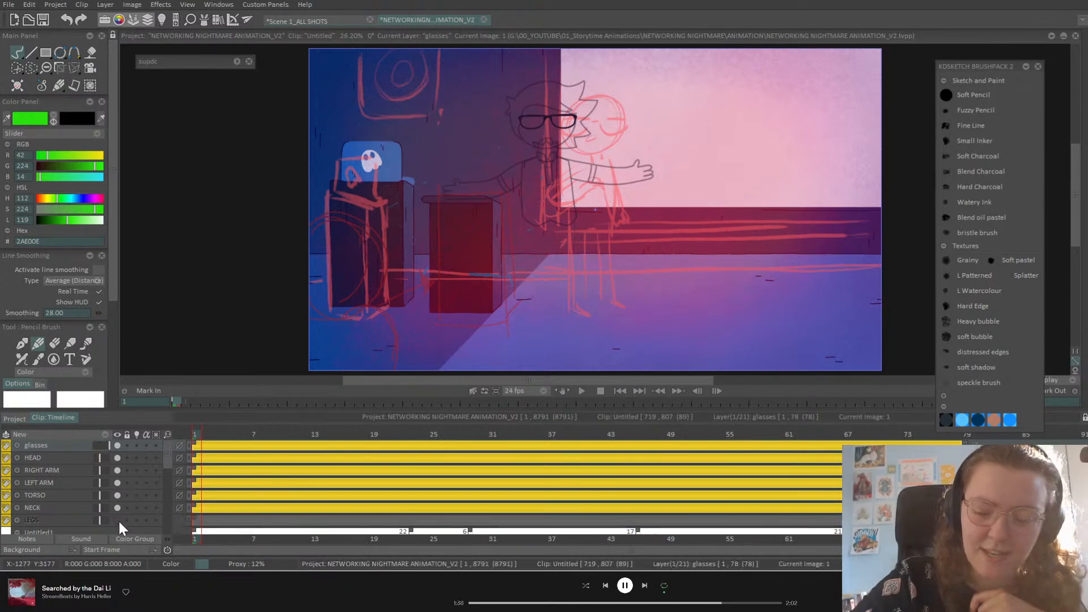
pyautogui.click(118, 519)
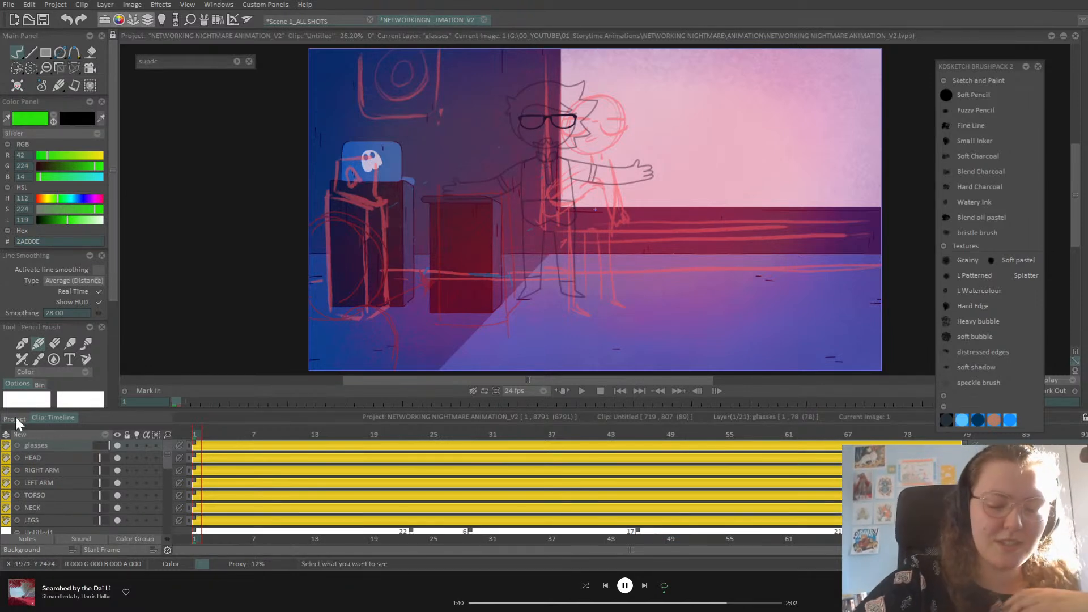
# Step: Back in the podium scene, scrub frames 23–33 to review the red and green rough poses
pyautogui.click(330, 23)
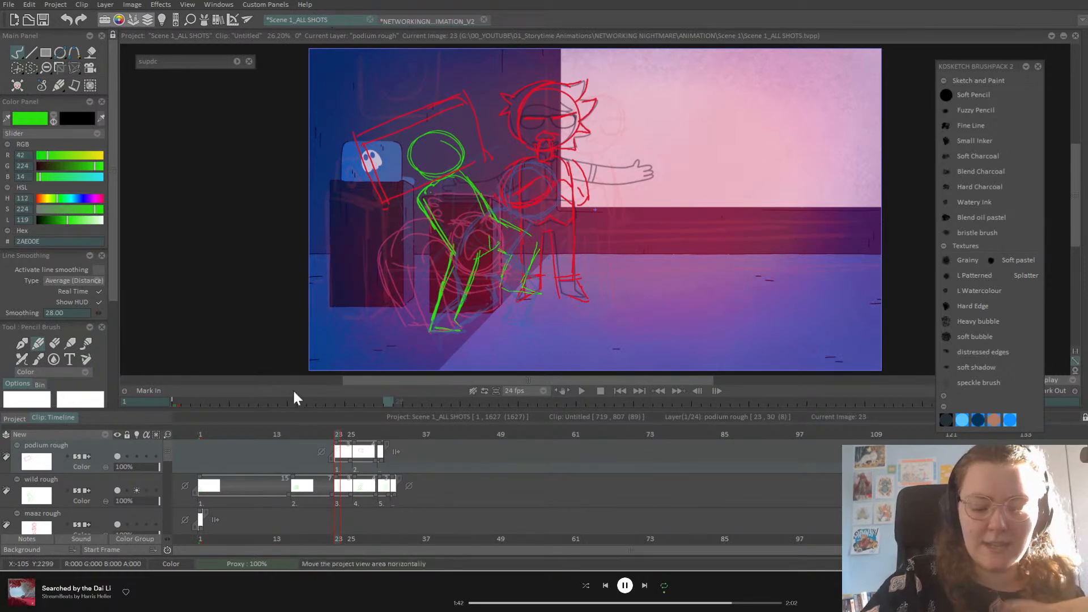
pyautogui.moveTo(335, 435)
pyautogui.mouseDown()
pyautogui.moveTo(401, 448)
pyautogui.moveTo(374, 448)
pyautogui.moveTo(385, 441)
pyautogui.mouseUp()
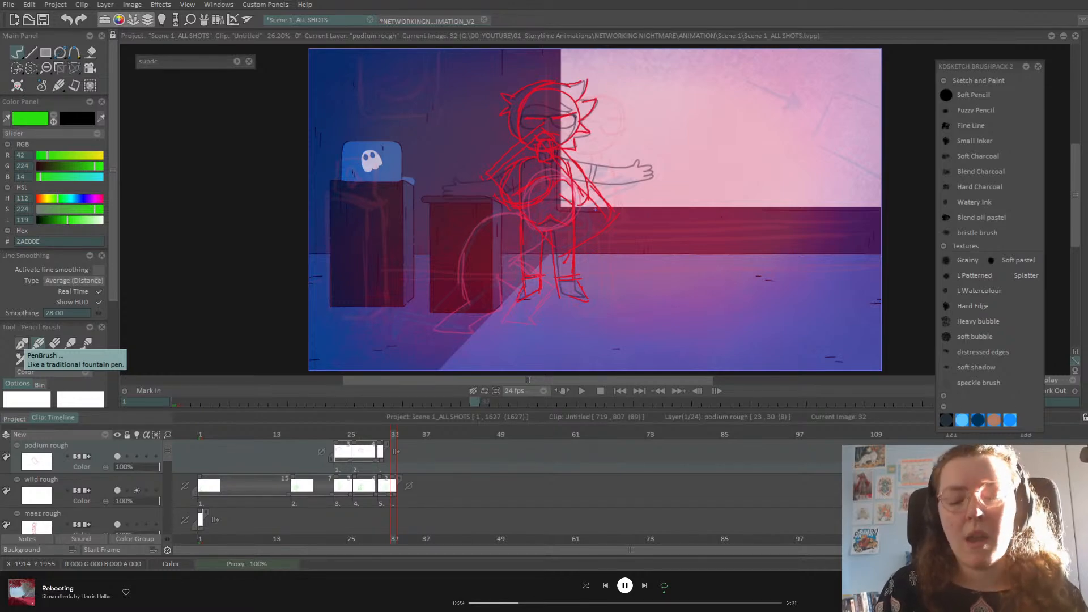
pyautogui.moveTo(390, 432)
pyautogui.mouseDown()
pyautogui.moveTo(377, 436)
pyautogui.moveTo(397, 439)
pyautogui.moveTo(362, 445)
pyautogui.moveTo(398, 449)
pyautogui.moveTo(343, 468)
pyautogui.mouseUp()
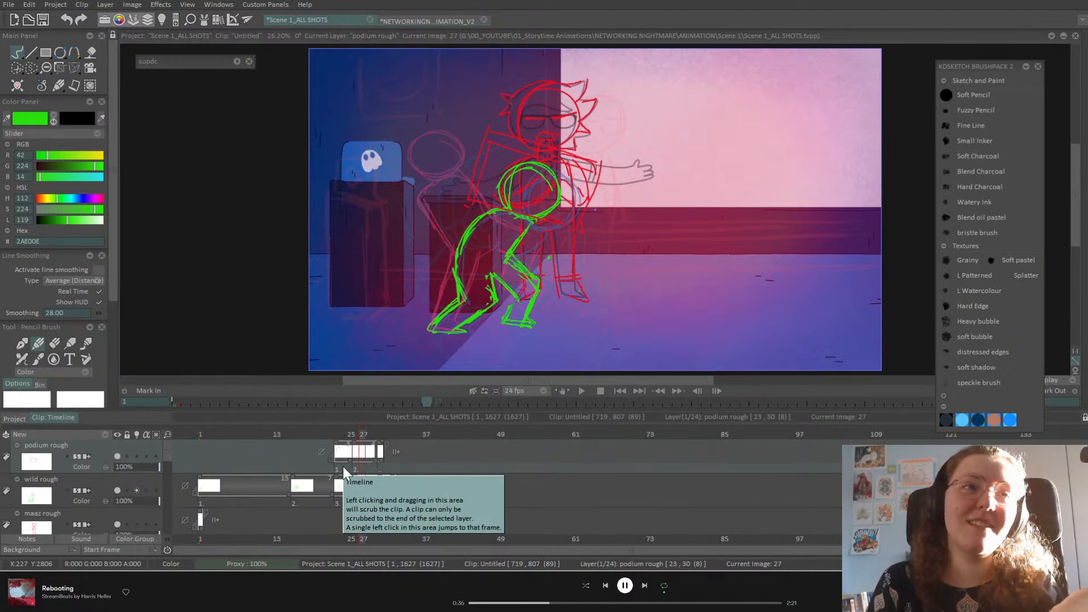
pyautogui.moveTo(351, 440); pyautogui.dragTo(358, 502)
pyautogui.press('Left')
pyautogui.press('Left')
pyautogui.press('Left')
pyautogui.press('Left')
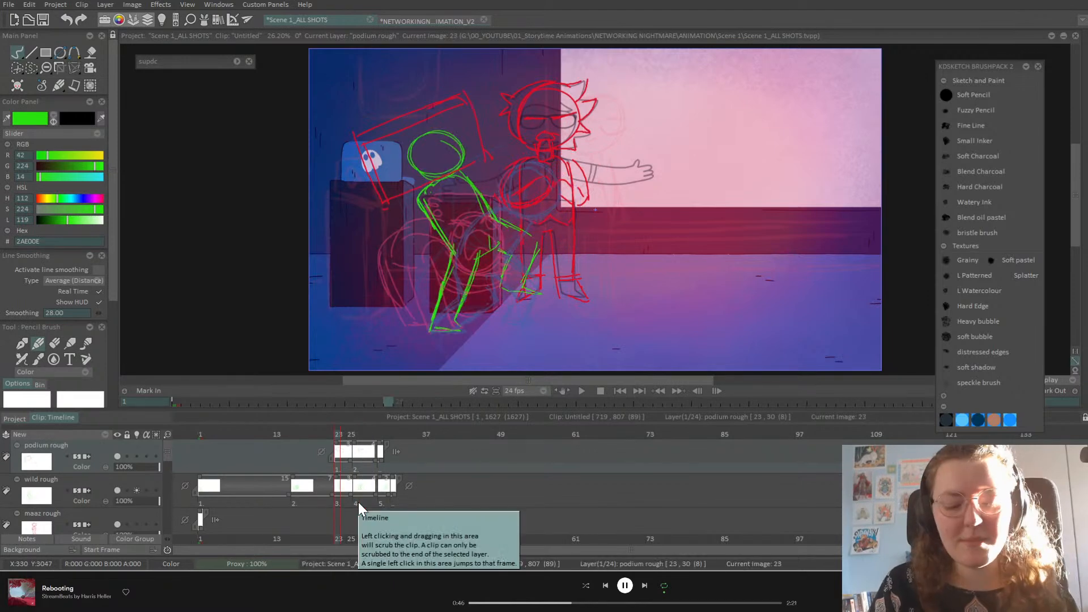
pyautogui.press('Left')
pyautogui.press('Right')
pyautogui.press('Right')
pyautogui.press('Right')
pyautogui.press('Right')
pyautogui.press('Right')
pyautogui.press('Right')
pyautogui.press('Right')
pyautogui.press('Right')
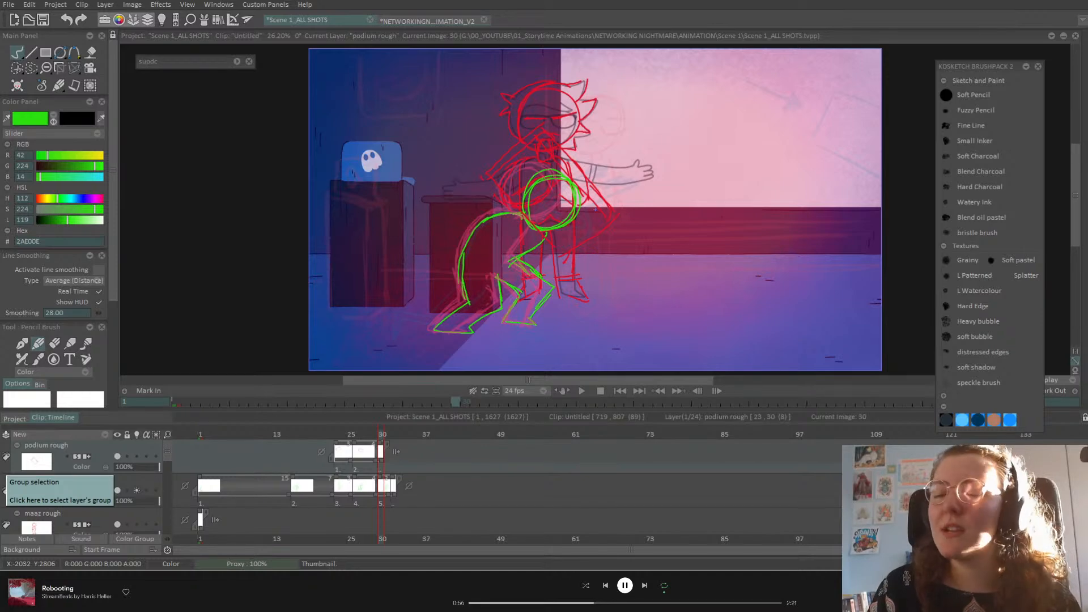
# Step: Compare the poses at frames 23, 26 and 30 by flipping between them
pyautogui.moveTo(376, 435); pyautogui.dragTo(381, 437)
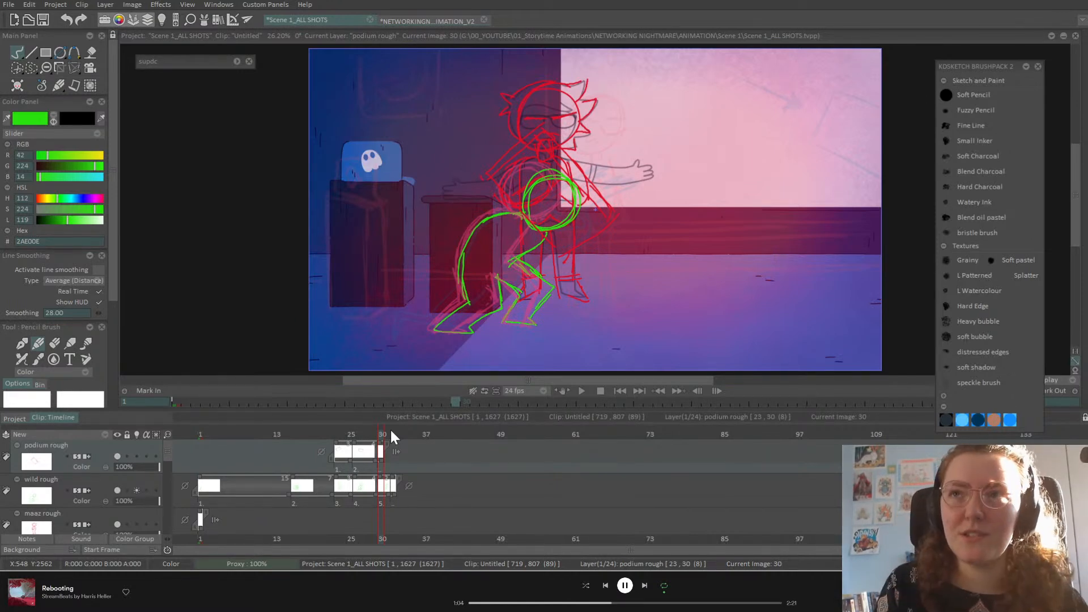
pyautogui.moveTo(382, 435); pyautogui.dragTo(381, 437)
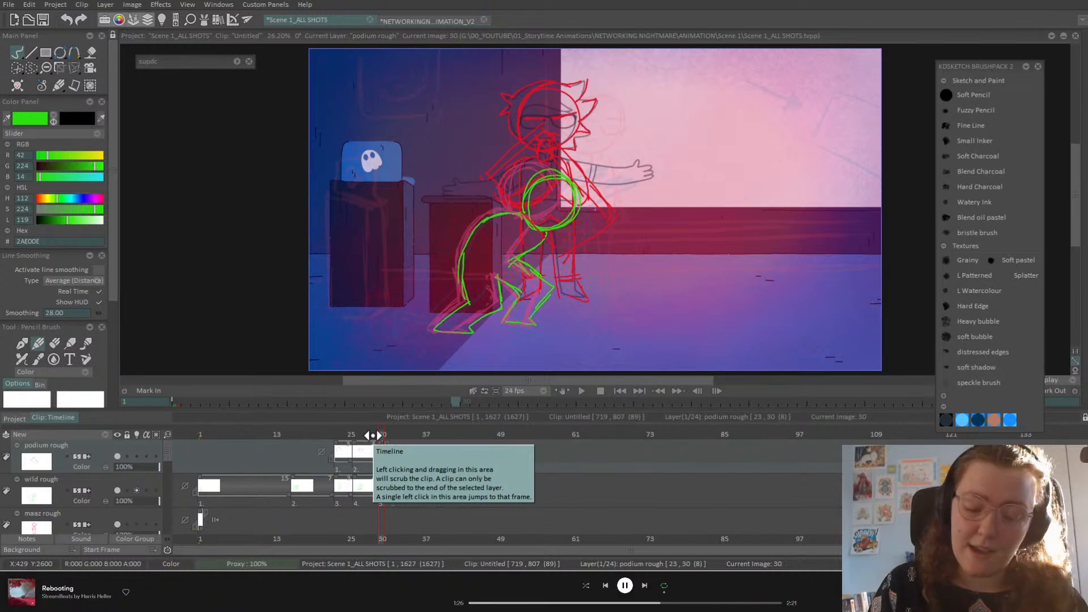
pyautogui.press('Left')
pyautogui.press('Right')
pyautogui.press('Left')
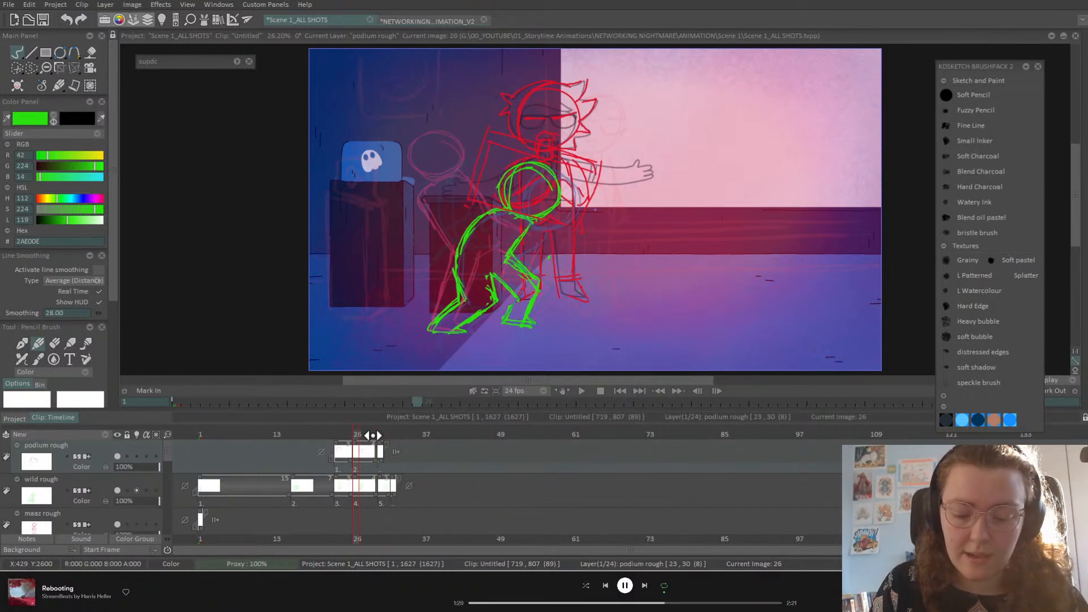
pyautogui.press('Left')
pyautogui.press('Right')
pyautogui.press('Right')
# Step: After a last check against frame 30, add a new podium rough drawing at frame 32
pyautogui.press('Left')
pyautogui.press('Right')
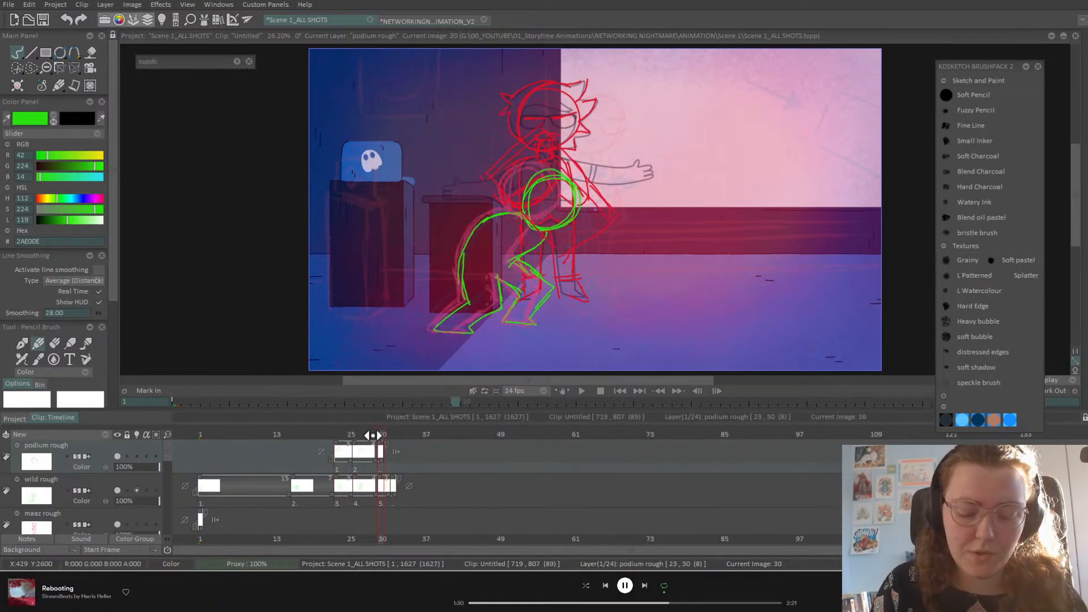
pyautogui.press('Left')
pyautogui.press('Left')
pyautogui.press('Right')
pyautogui.press('Right')
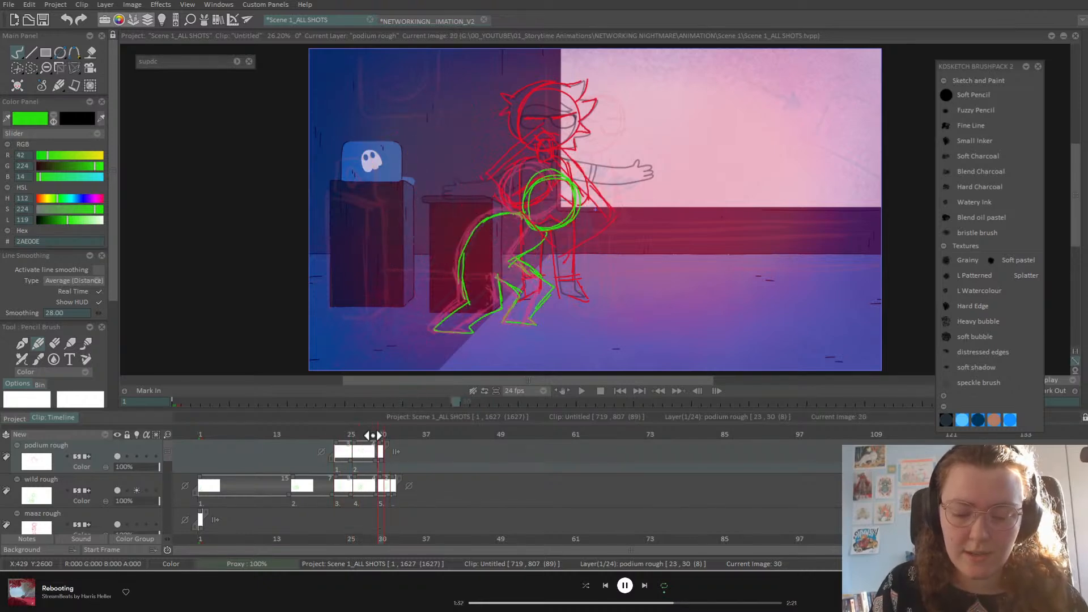
pyautogui.moveTo(375, 437)
pyautogui.mouseDown()
pyautogui.moveTo(398, 441)
pyautogui.moveTo(400, 481)
pyautogui.mouseUp()
pyautogui.press('Insert')
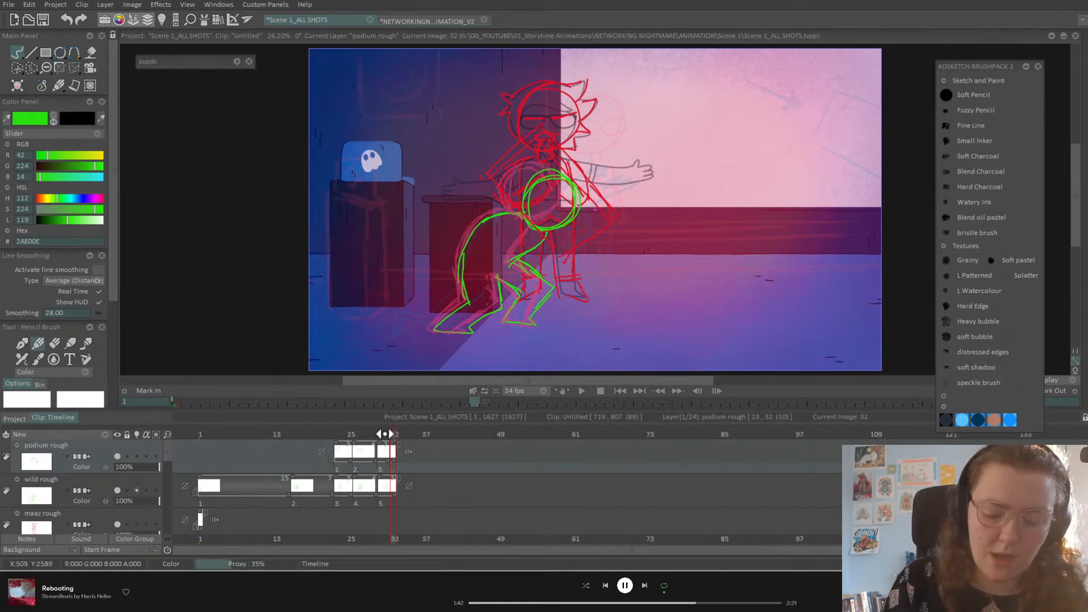
# Step: Rotate the frame-32 red podium rough drawing counter-clockwise and apply it
pyautogui.click(122, 476)
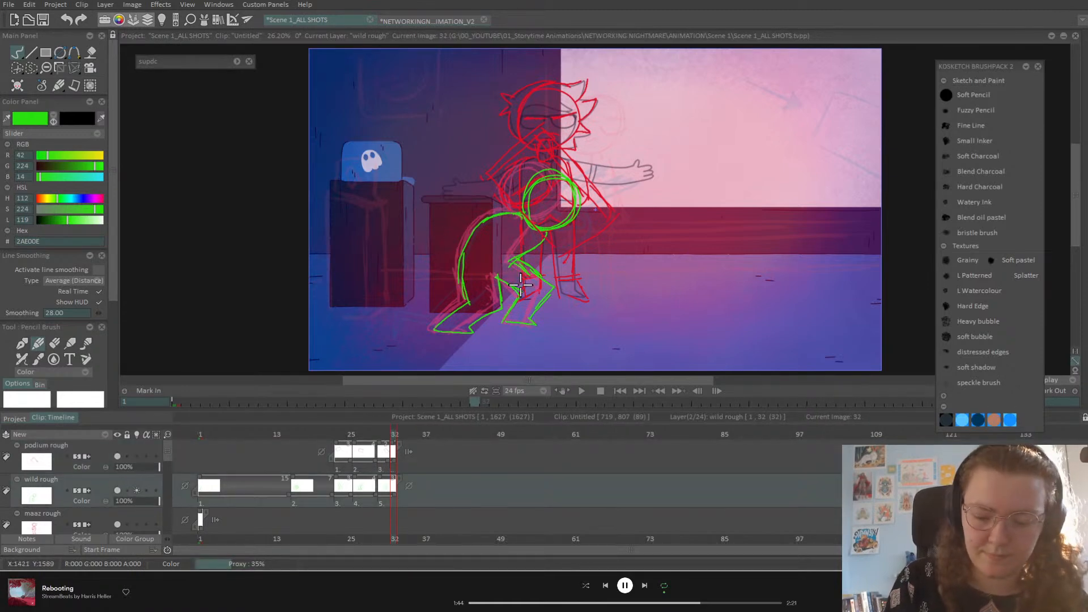
pyautogui.click(98, 452)
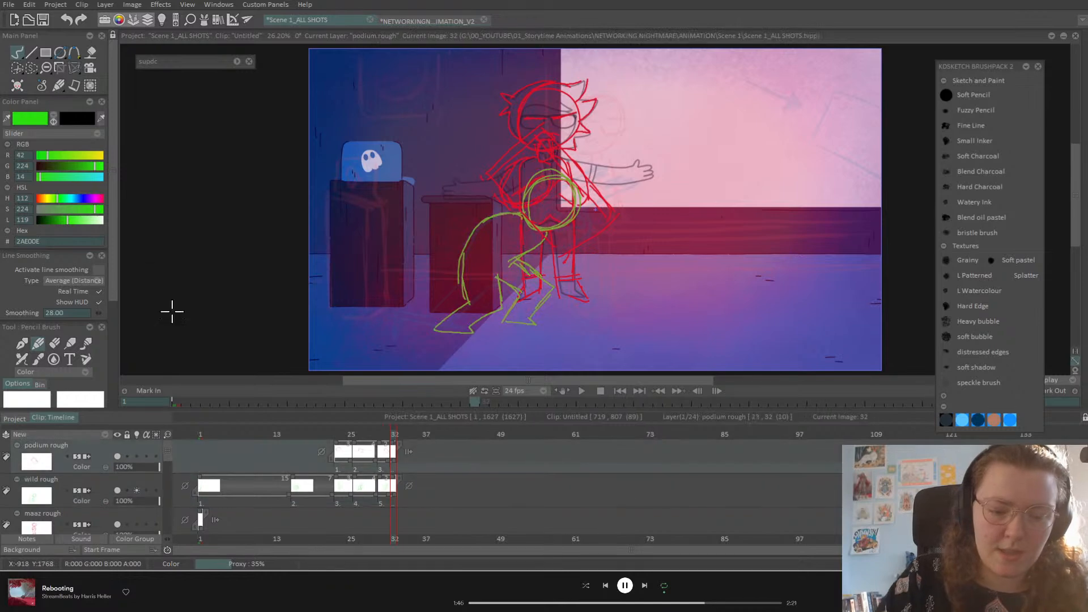
pyautogui.click(75, 62)
pyautogui.click(127, 83)
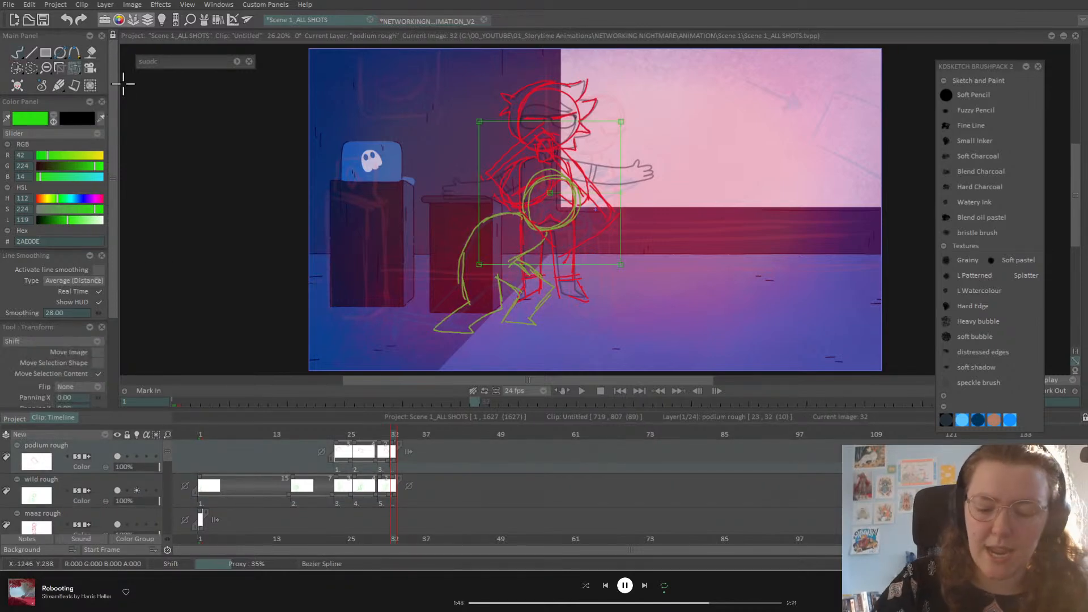
pyautogui.moveTo(622, 193)
pyautogui.mouseDown()
pyautogui.moveTo(586, 157)
pyautogui.moveTo(621, 181)
pyautogui.moveTo(625, 224)
pyautogui.moveTo(635, 175)
pyautogui.moveTo(609, 178)
pyautogui.mouseUp()
pyautogui.press('Return')
# Step: Compare frame 32 against frames 26 and 30 on the wild rough layer
pyautogui.press('Left')
pyautogui.press('Left')
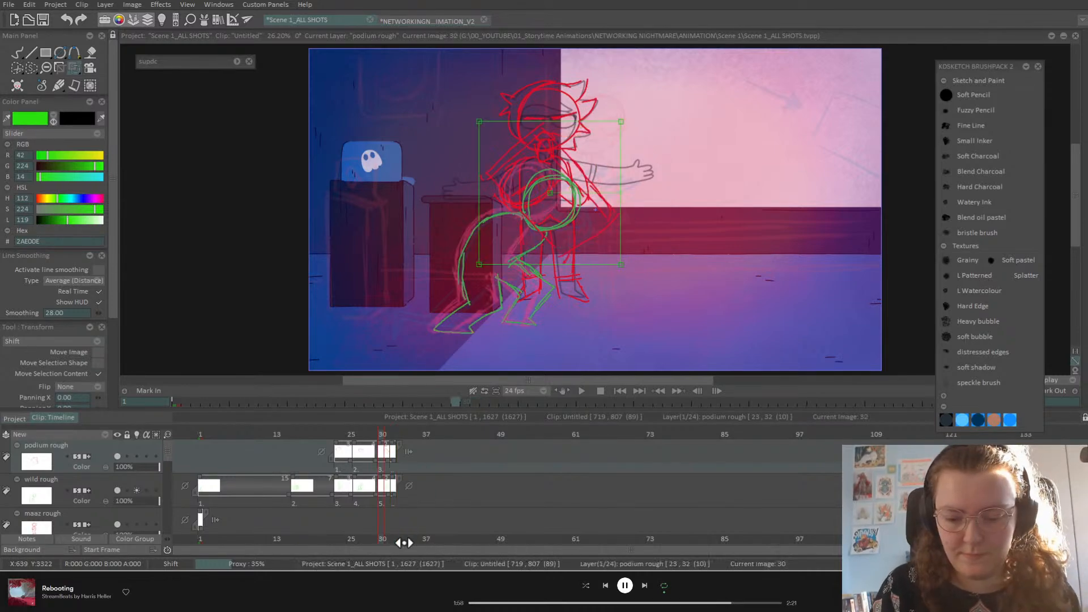
pyautogui.press('Right')
pyautogui.press('Right')
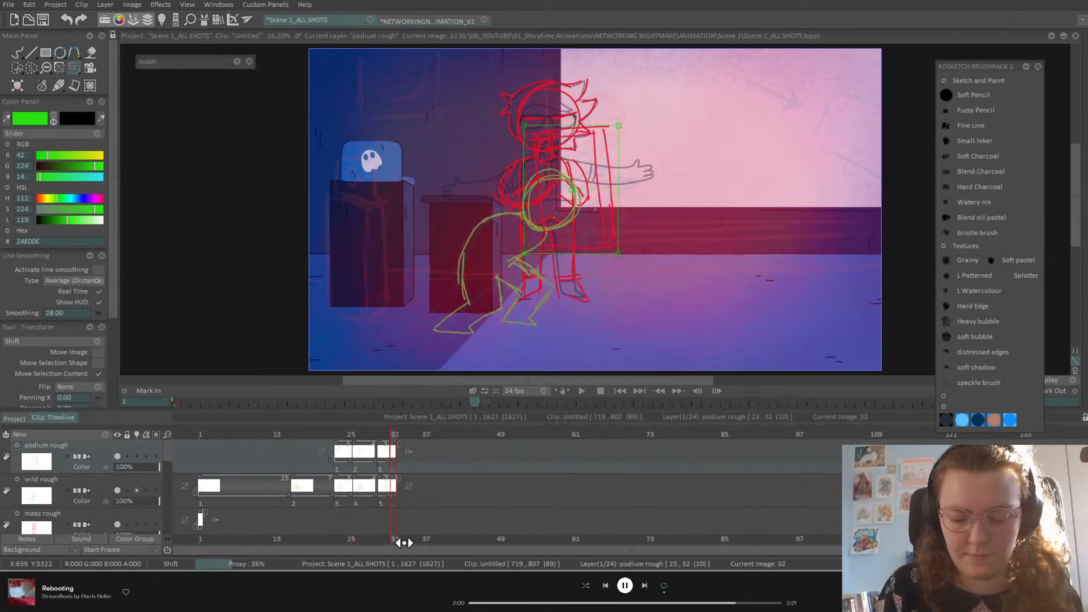
pyautogui.press('Left')
pyautogui.click(113, 505)
pyautogui.press('Left')
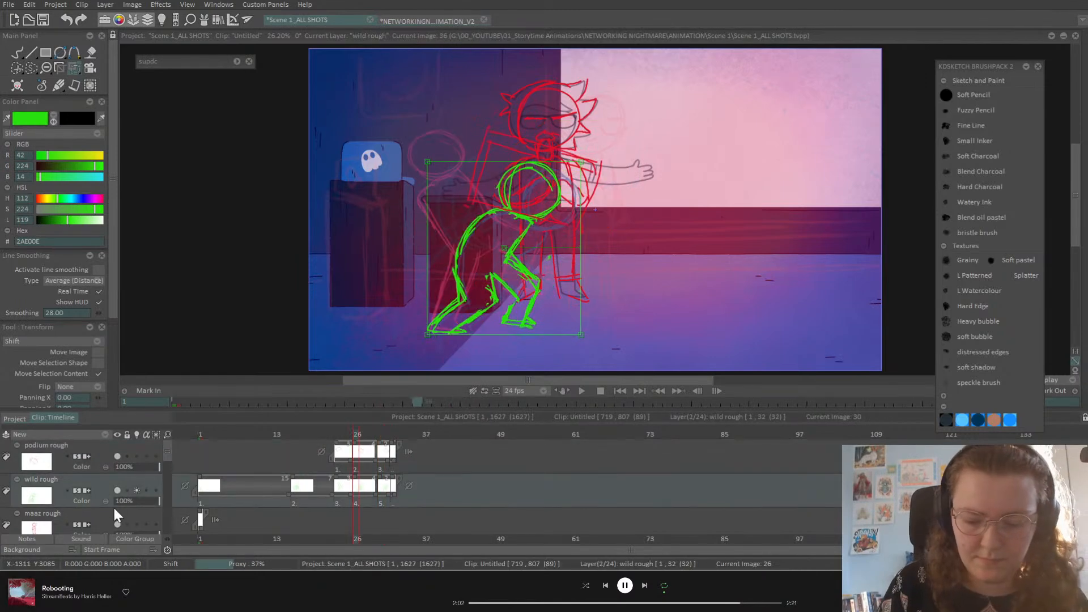
pyautogui.press('Right')
pyautogui.press('Right')
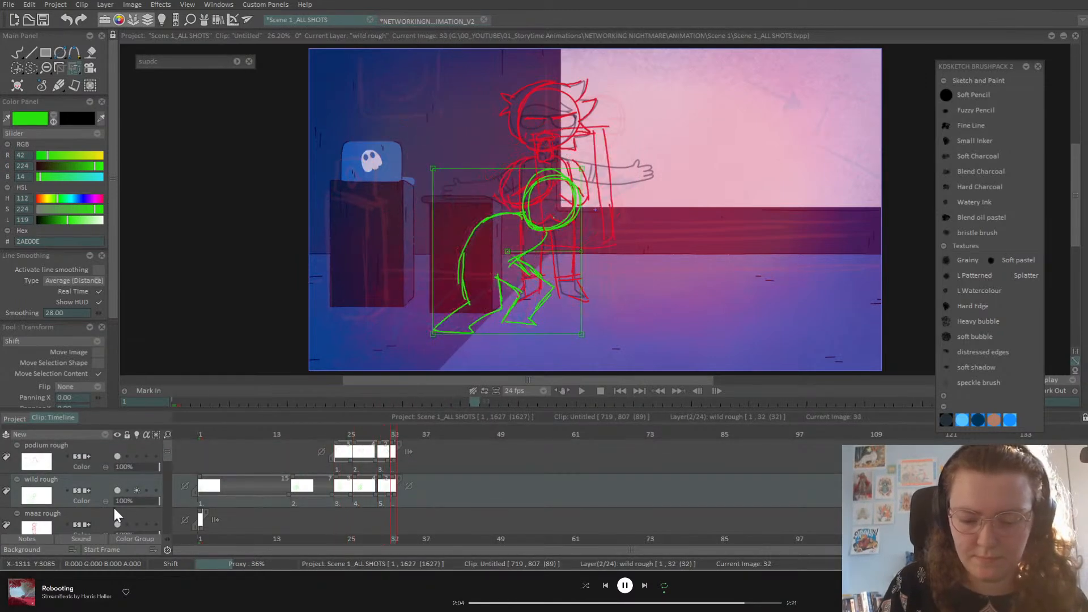
pyautogui.press('Left')
pyautogui.press('Right')
# Step: Shift the podium sketch up and right, then rotate and skew it toward the upper right
pyautogui.click(104, 443)
pyautogui.click(75, 68)
pyautogui.click(106, 63)
pyautogui.moveTo(629, 187); pyautogui.dragTo(631, 178)
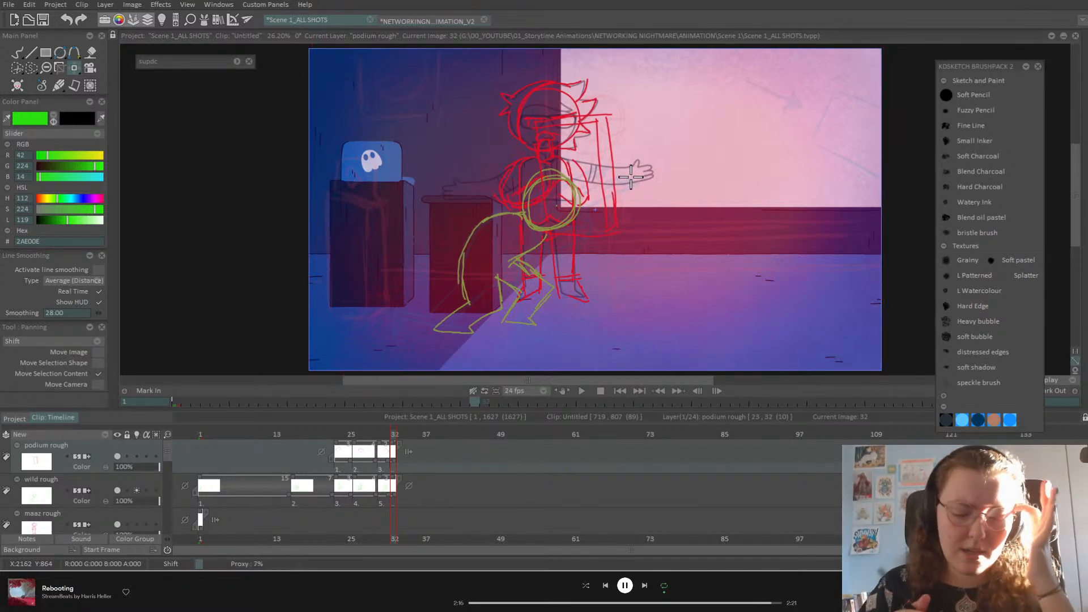
pyautogui.moveTo(73, 67); pyautogui.dragTo(125, 82)
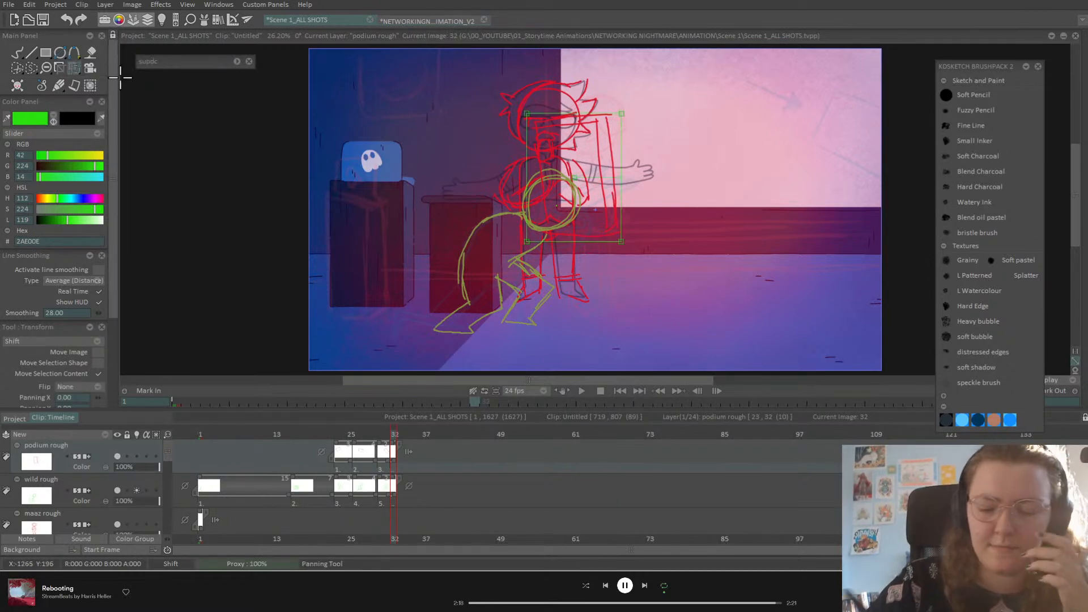
pyautogui.moveTo(623, 175); pyautogui.dragTo(617, 157)
pyautogui.press('Return')
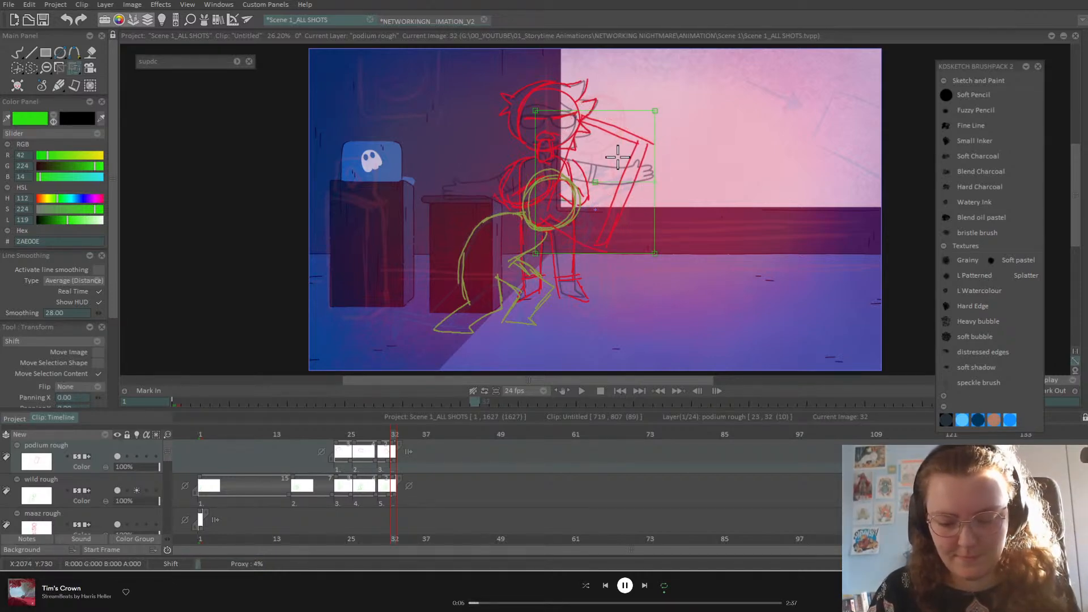
# Step: Step through frames 26–33 to review the crouching motion, stopping on frame 30
pyautogui.press('Left')
pyautogui.press('Left')
pyautogui.press('Left')
pyautogui.press('Left')
pyautogui.press('Left')
pyautogui.press('Left')
pyautogui.press('Left')
pyautogui.press('Left')
pyautogui.press('Left')
pyautogui.press('Left')
pyautogui.press('Right')
pyautogui.press('Right')
pyautogui.press('Right')
pyautogui.press('Right')
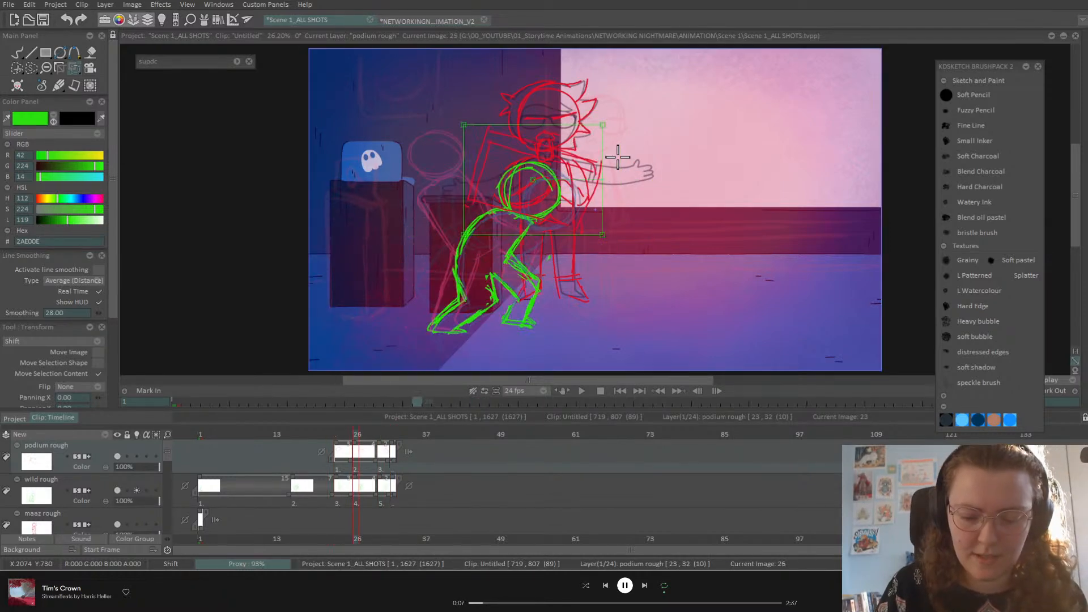
pyautogui.press('Right')
pyautogui.press('Right')
pyautogui.press('Right')
pyautogui.press('Right')
pyautogui.press('Right')
pyautogui.press('Right')
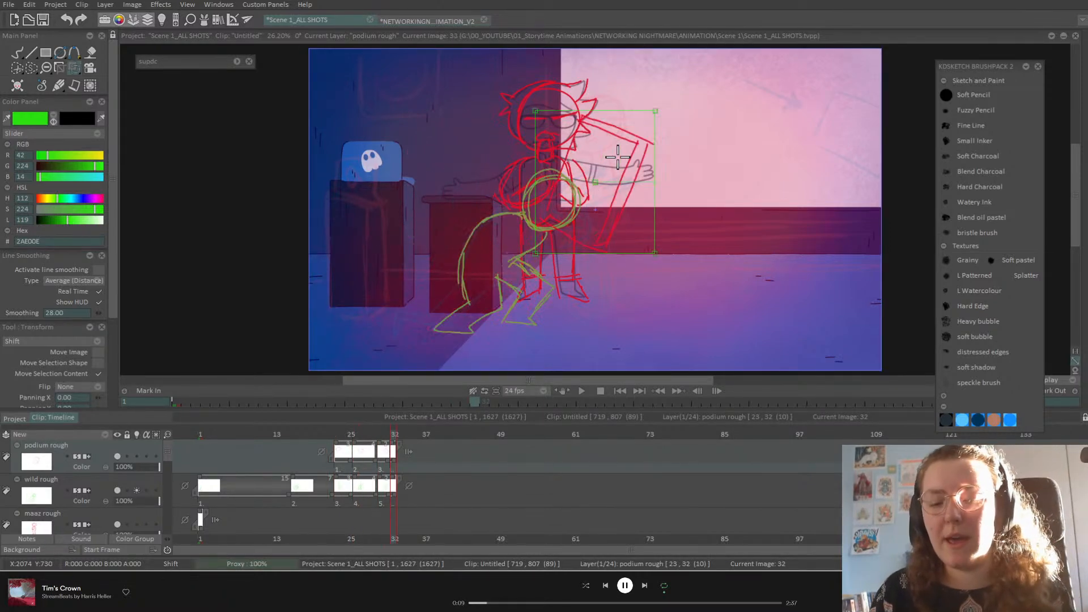
pyautogui.press('Right')
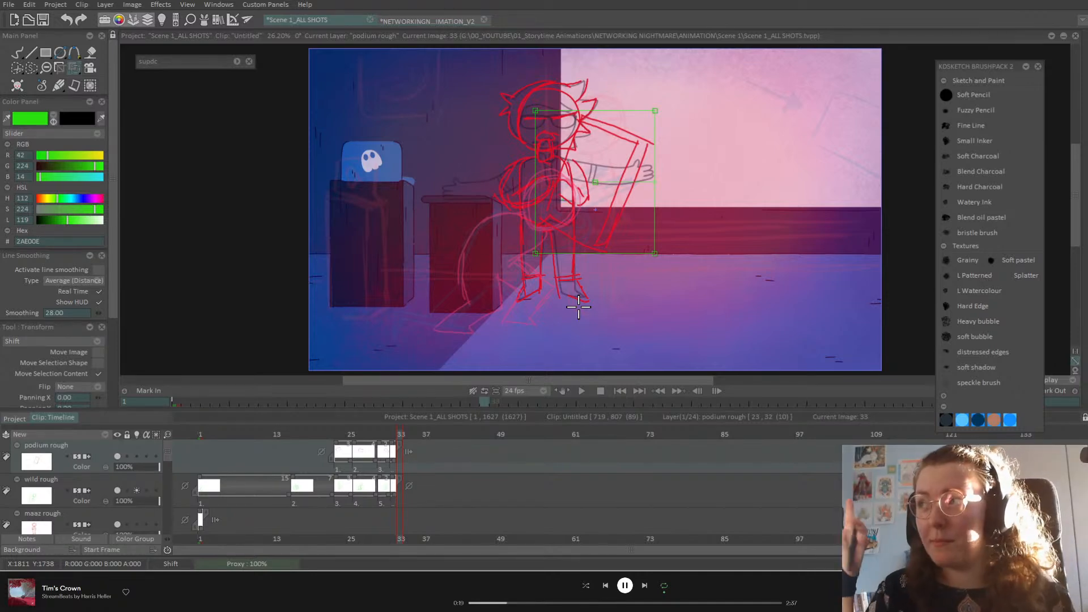
pyautogui.click(395, 461)
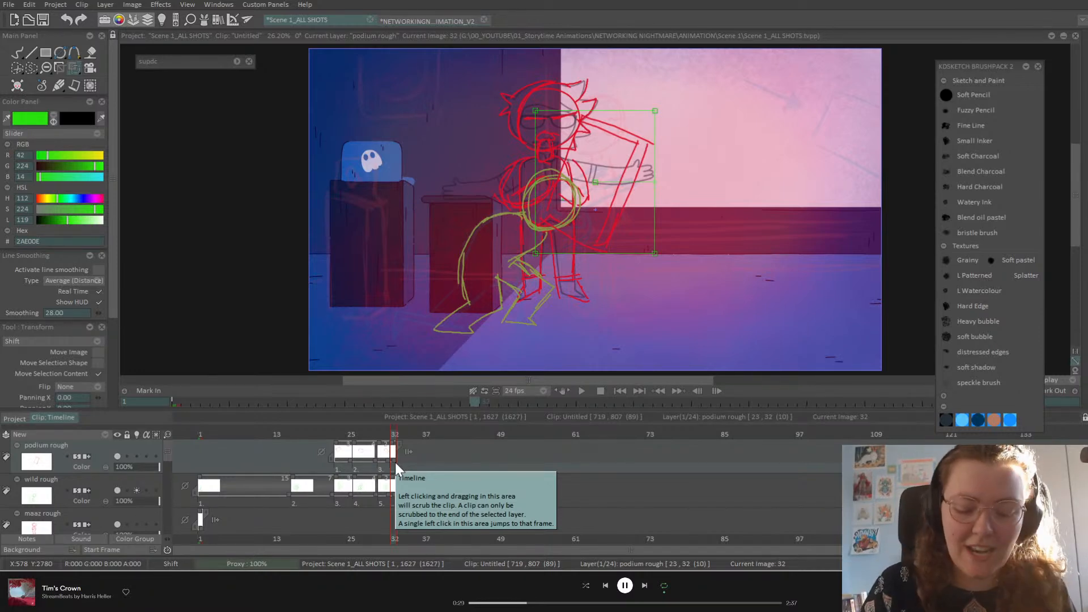
pyautogui.press('Left')
pyautogui.press('Left')
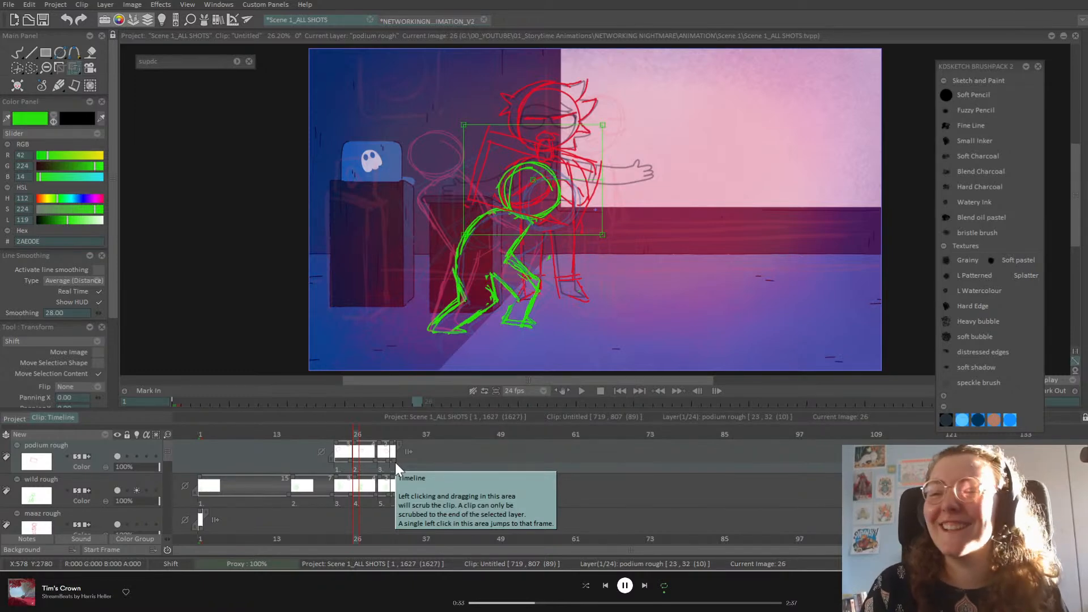
pyautogui.press('Left')
pyautogui.press('Right')
pyautogui.press('Right')
pyautogui.press('Right')
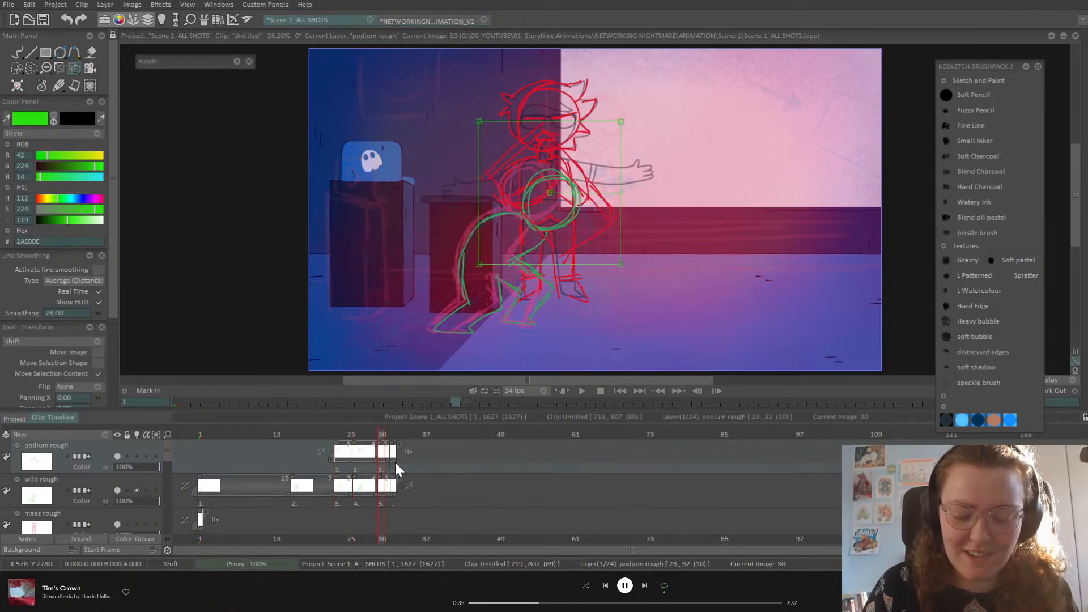
pyautogui.press('Left')
pyautogui.press('Left')
pyautogui.press('Right')
pyautogui.press('Right')
pyautogui.press('Right')
pyautogui.press('Left')
pyautogui.press('Left')
pyautogui.press('Left')
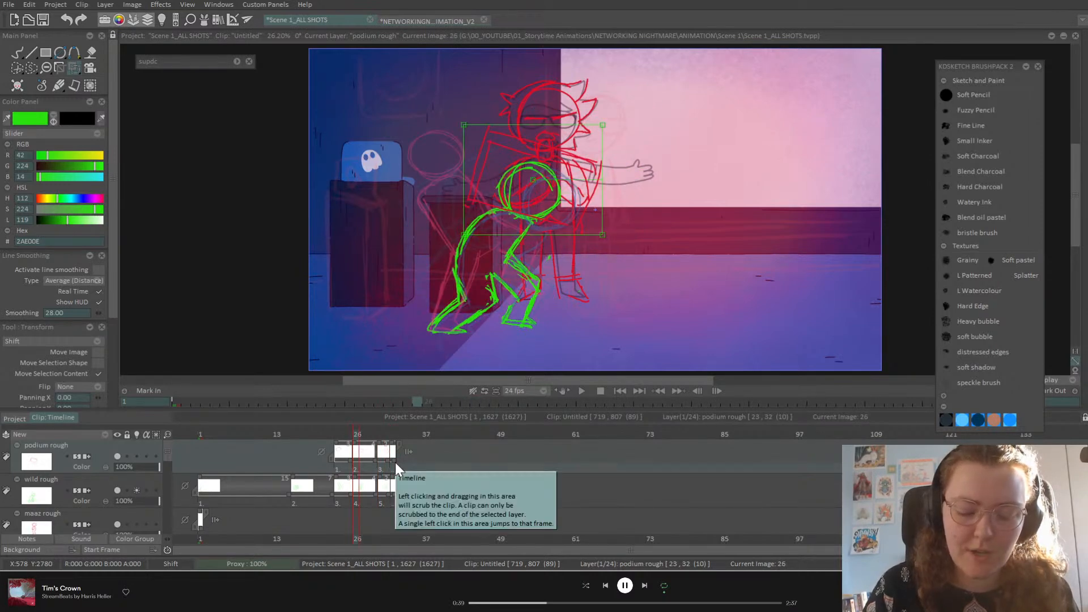
pyautogui.press('Right')
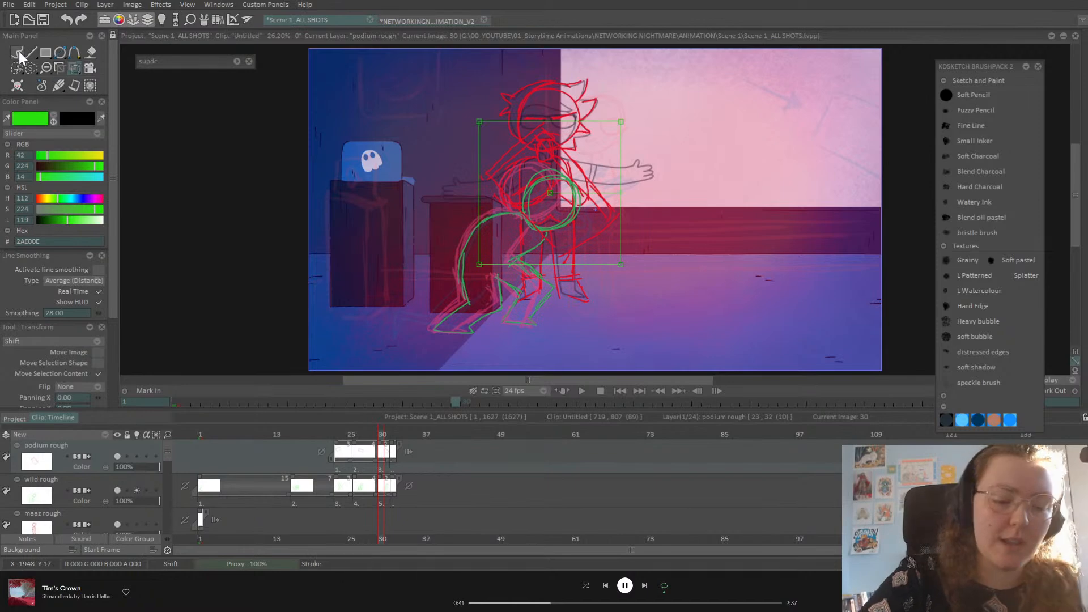
# Step: With the Pencil Brush on the wild rough layer, compare frames 26 and 30, landing on frame 32
pyautogui.click(18, 52)
pyautogui.click(106, 495)
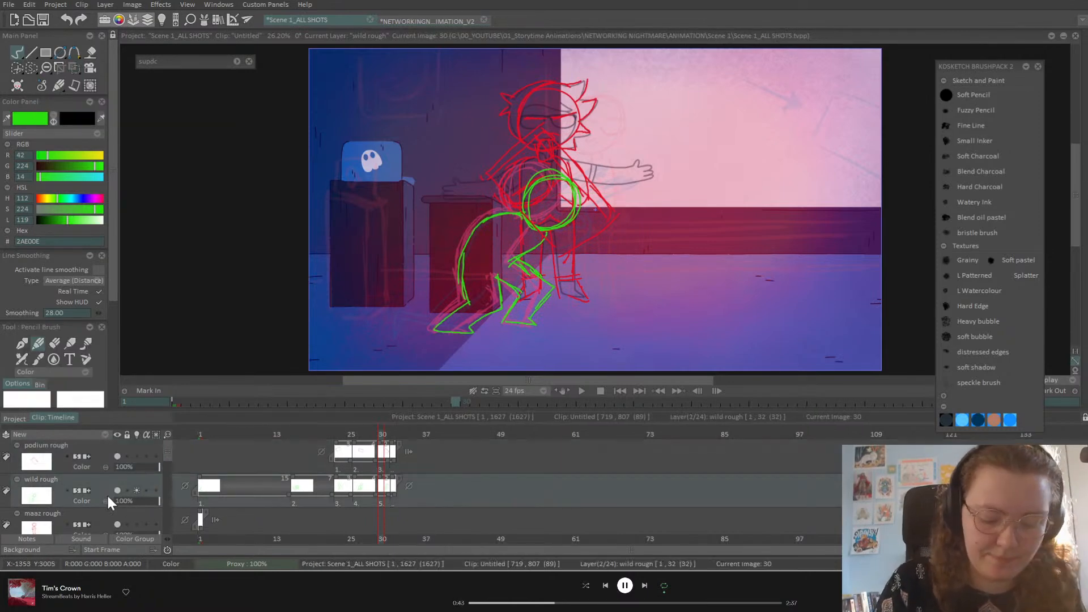
pyautogui.press('Left')
pyautogui.press('Right')
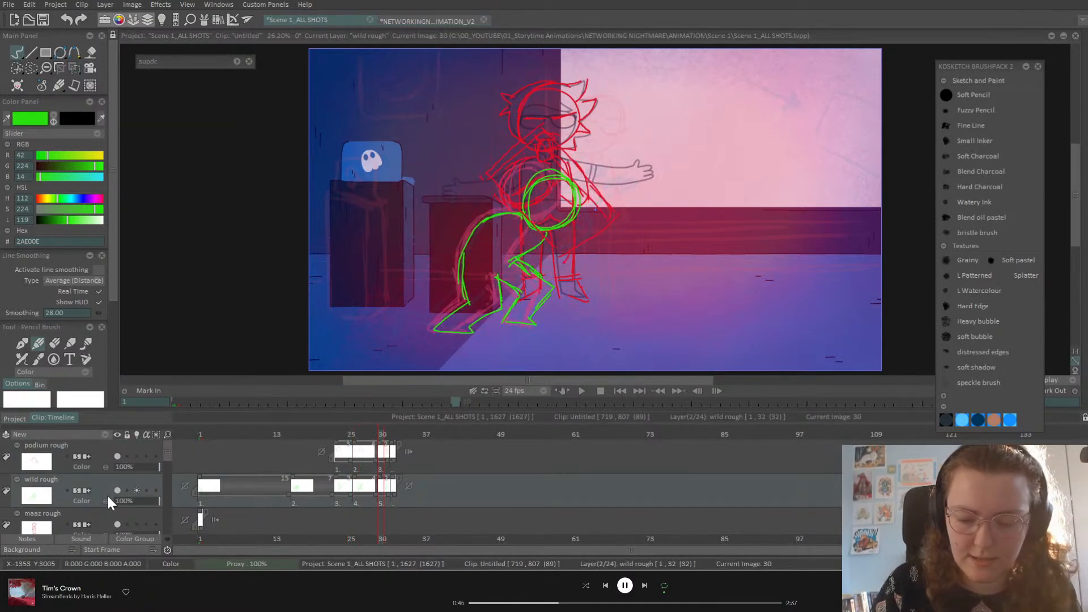
pyautogui.press('Right')
pyautogui.press('Left')
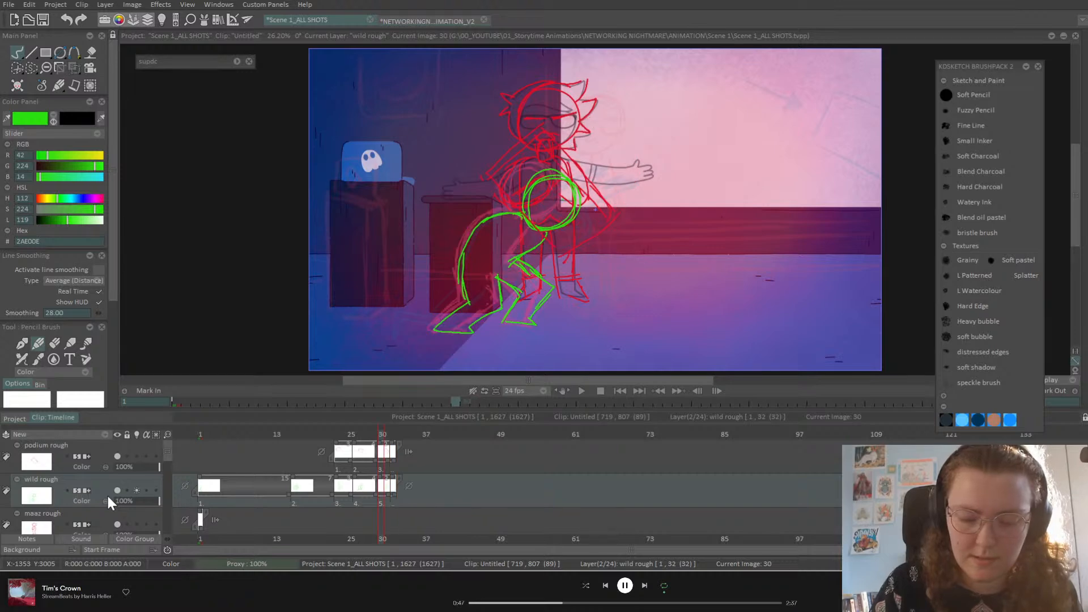
pyautogui.press('Right')
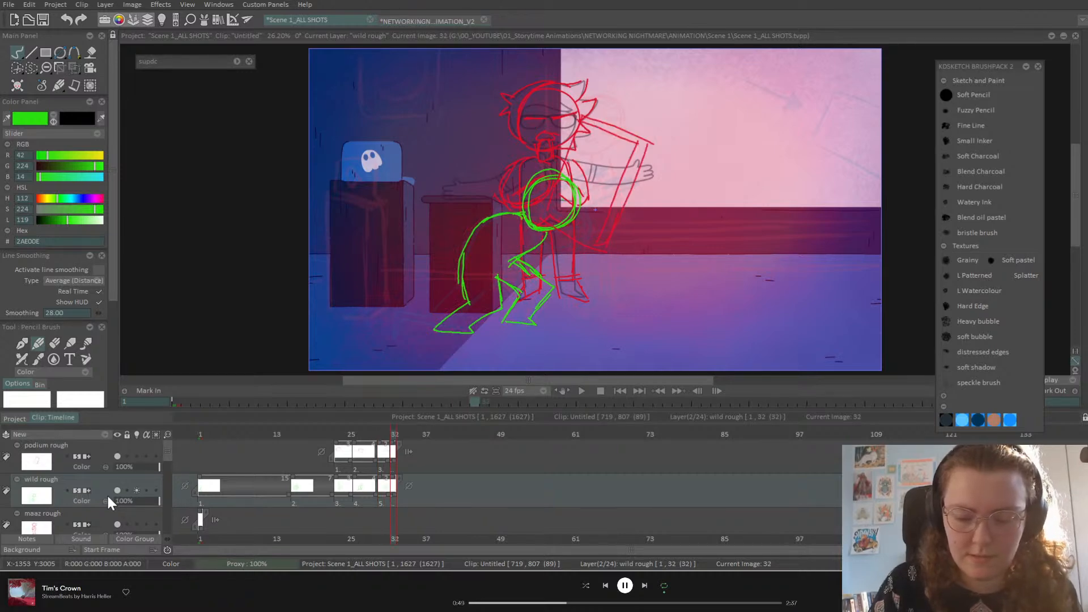
# Step: Clear frame 32 and redraw the green foot, leg and torso as a more upright pose
pyautogui.press('BackSpace')
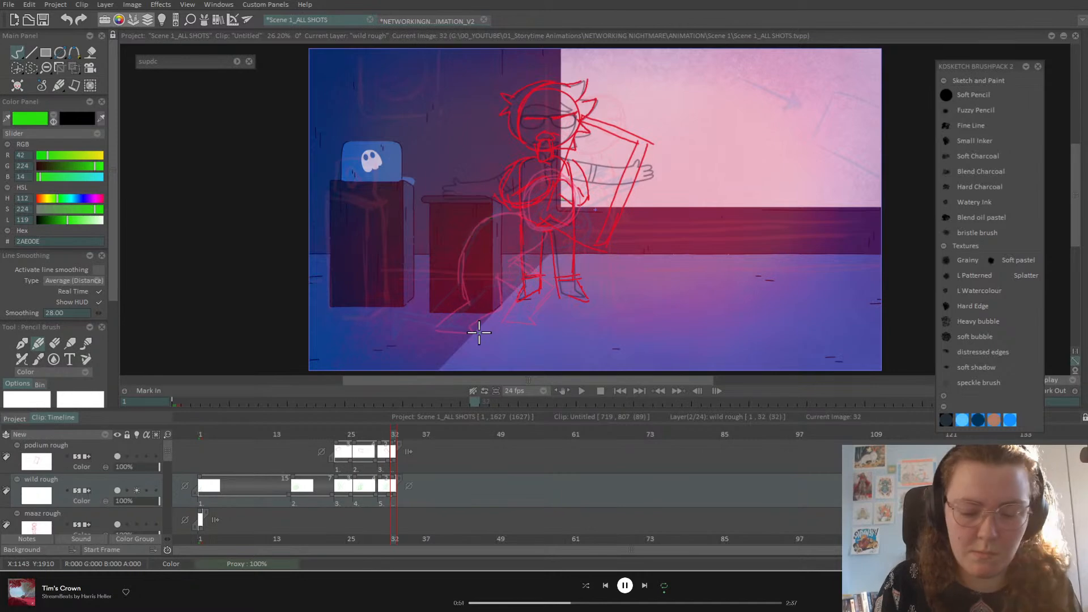
pyautogui.moveTo(504, 324); pyautogui.dragTo(532, 326)
pyautogui.moveTo(555, 279)
pyautogui.mouseDown()
pyautogui.moveTo(536, 309)
pyautogui.moveTo(519, 285)
pyautogui.moveTo(546, 276)
pyautogui.moveTo(537, 246)
pyautogui.moveTo(546, 284)
pyautogui.moveTo(534, 321)
pyautogui.moveTo(509, 166)
pyautogui.moveTo(558, 222)
pyautogui.mouseUp()
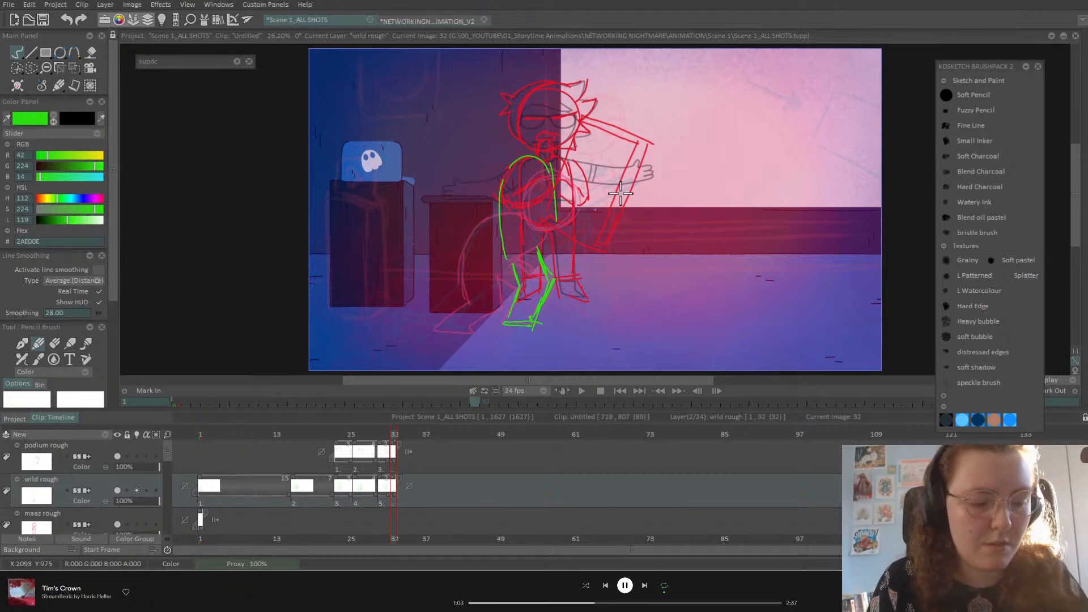
pyautogui.hotkey('ctrl', 'z')
pyautogui.hotkey('ctrl', 'z')
pyautogui.hotkey('ctrl', 'z')
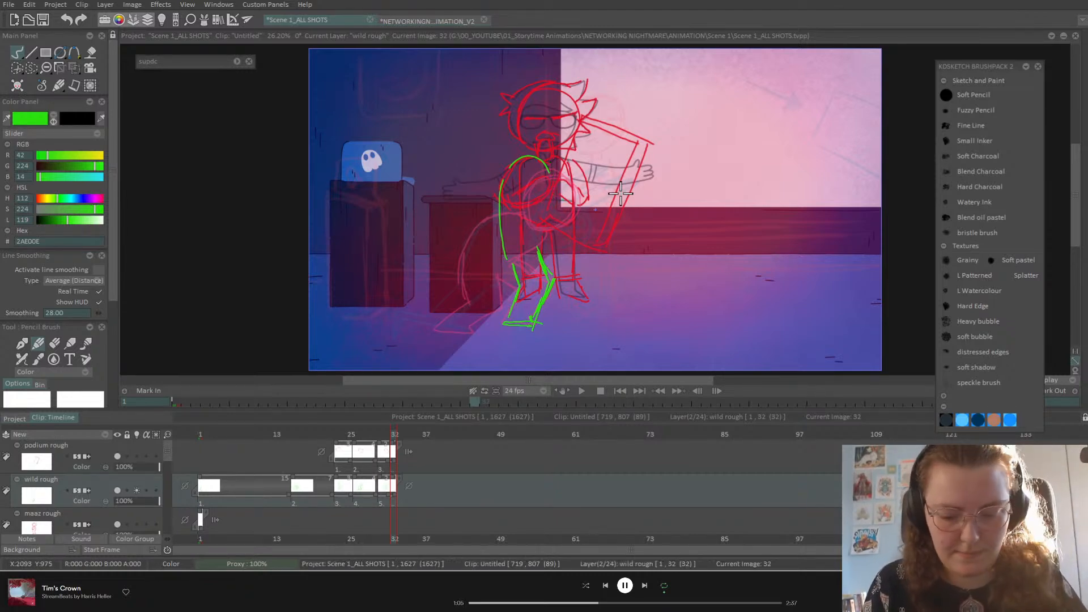
pyautogui.moveTo(504, 253)
pyautogui.mouseDown()
pyautogui.moveTo(540, 169)
pyautogui.moveTo(530, 169)
pyautogui.moveTo(568, 195)
pyautogui.moveTo(545, 265)
pyautogui.mouseUp()
pyautogui.moveTo(568, 177)
pyautogui.mouseDown()
pyautogui.moveTo(555, 154)
pyautogui.moveTo(504, 252)
pyautogui.mouseUp()
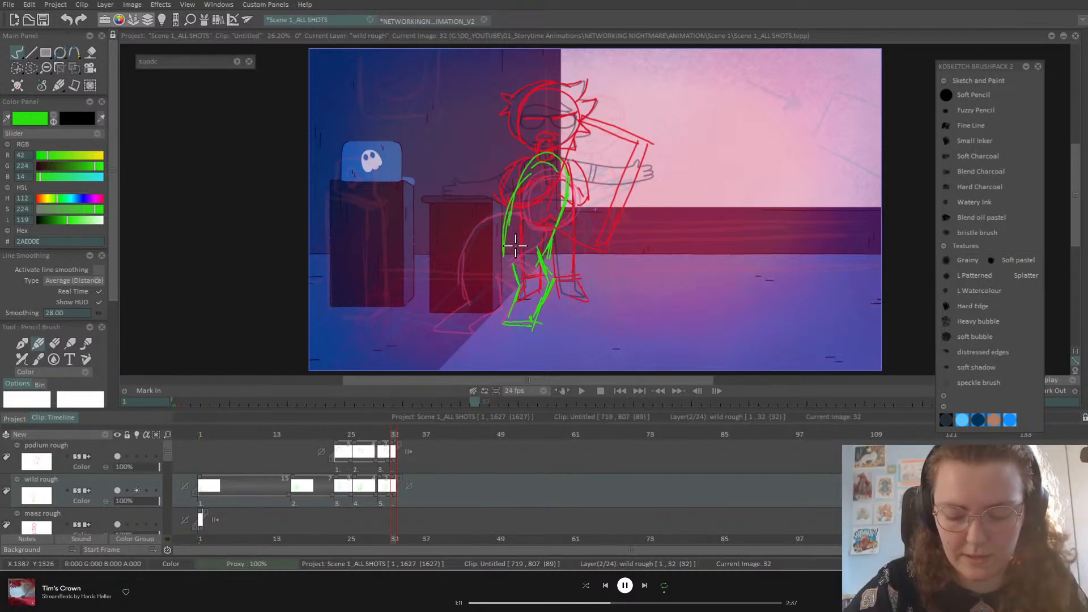
pyautogui.press('Left')
pyautogui.press('Left')
pyautogui.press('Right')
pyautogui.press('Right')
pyautogui.moveTo(514, 234)
pyautogui.mouseDown()
pyautogui.moveTo(452, 301)
pyautogui.moveTo(472, 331)
pyautogui.moveTo(478, 304)
pyautogui.moveTo(533, 258)
pyautogui.moveTo(553, 278)
pyautogui.moveTo(548, 249)
pyautogui.moveTo(550, 281)
pyautogui.moveTo(544, 267)
pyautogui.mouseUp()
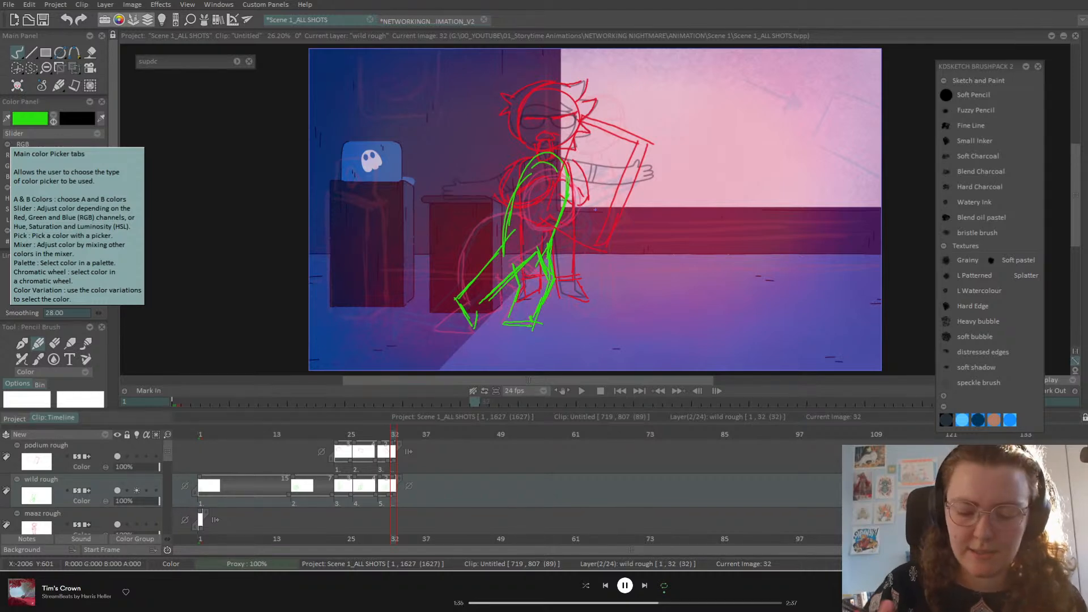
# Step: Erase the inner green leg lines on frame 32 and go back to the pencil
pyautogui.click(54, 343)
pyautogui.moveTo(538, 277)
pyautogui.mouseDown()
pyautogui.moveTo(540, 249)
pyautogui.moveTo(538, 270)
pyautogui.moveTo(517, 275)
pyautogui.mouseUp()
pyautogui.click(38, 344)
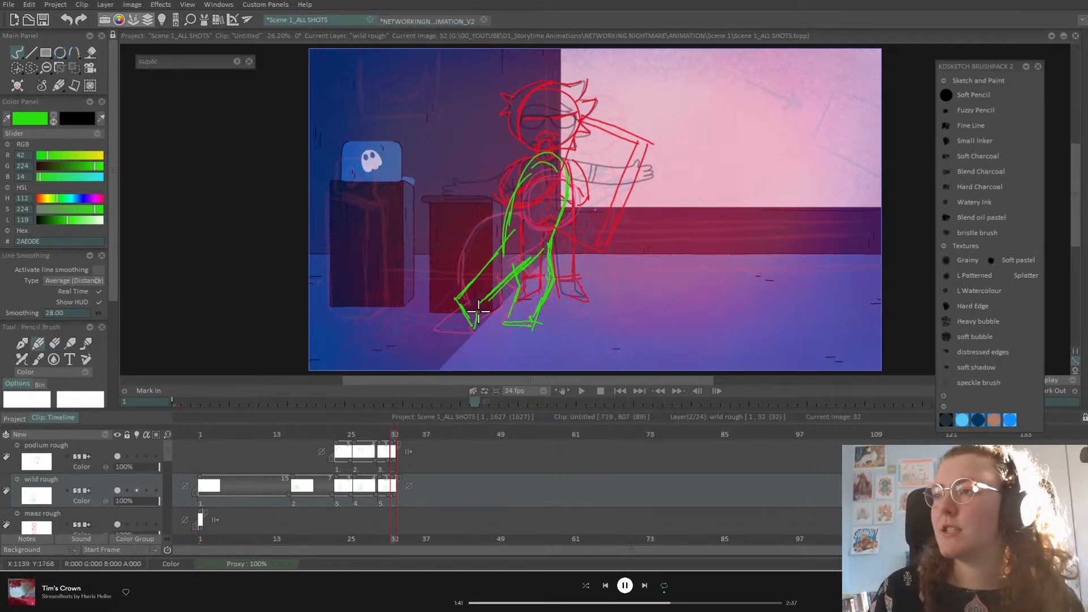
pyautogui.press('Left')
pyautogui.press('Left')
pyautogui.press('Right')
pyautogui.press('Right')
# Step: Flip between frames 26, 30 and 32 to check the motion, ending on frame 32
pyautogui.press('Left')
pyautogui.press('Left')
pyautogui.press('Right')
pyautogui.press('Right')
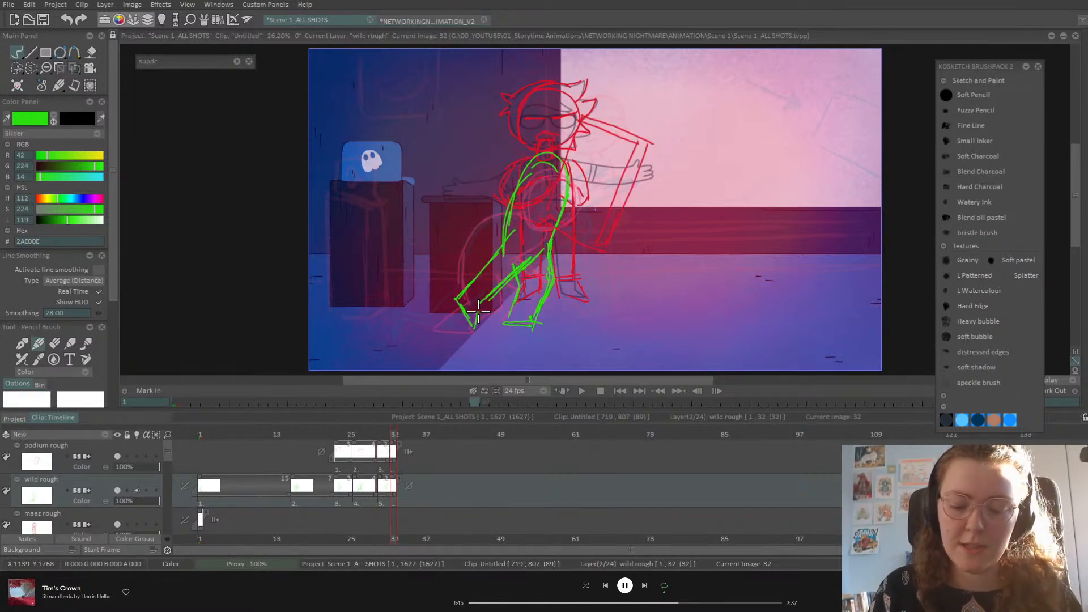
pyautogui.press('Left')
pyautogui.press('Left')
pyautogui.press('Right')
pyautogui.press('Right')
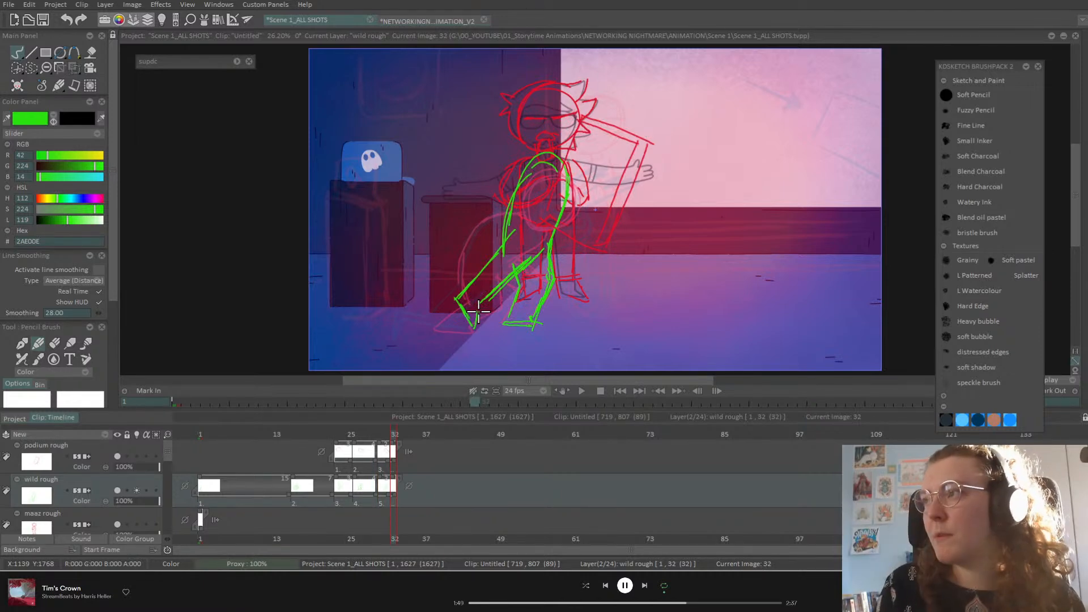
pyautogui.press('Left')
pyautogui.press('Left')
pyautogui.press('Left')
pyautogui.press('Left')
pyautogui.press('Left')
pyautogui.press('Left')
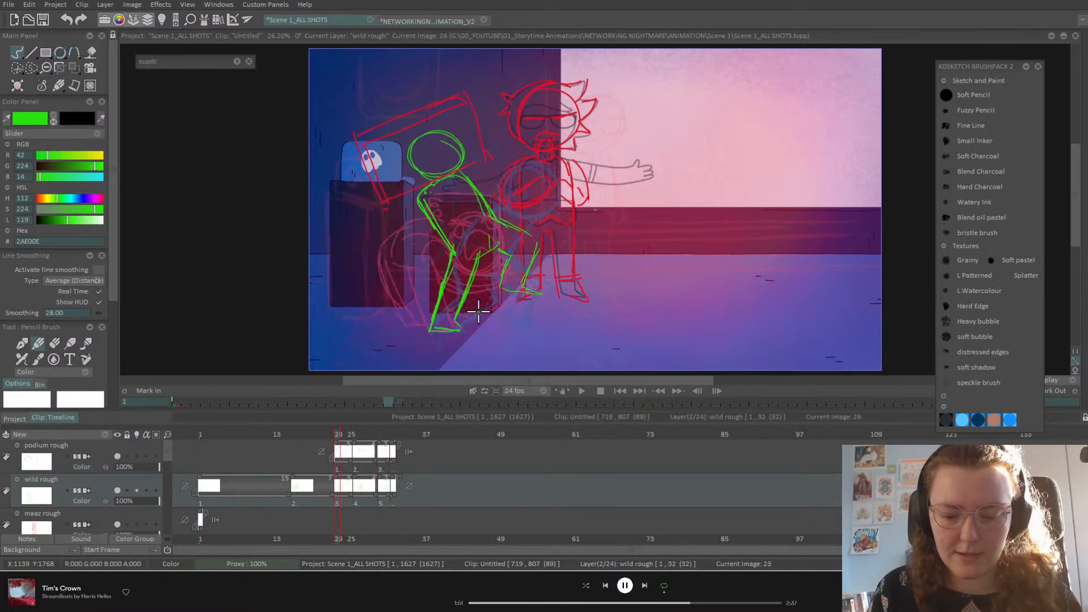
pyautogui.press('Right')
pyautogui.press('Right')
pyautogui.press('Right')
pyautogui.press('Right')
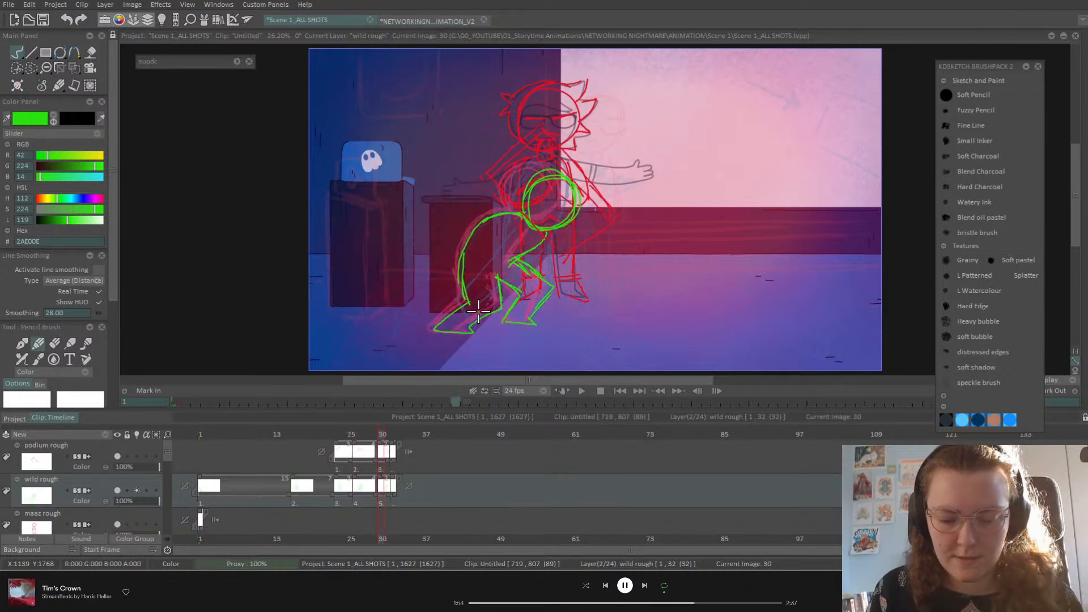
pyautogui.press('Right')
pyautogui.press('Right')
pyautogui.press('Left')
pyautogui.press('Left')
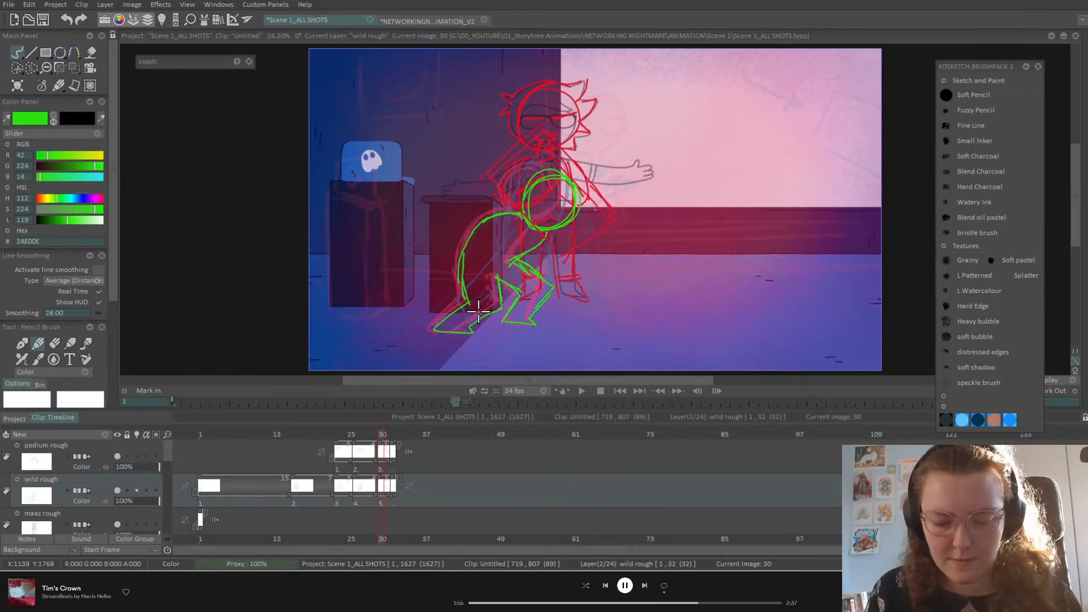
pyautogui.press('Right')
pyautogui.press('Left')
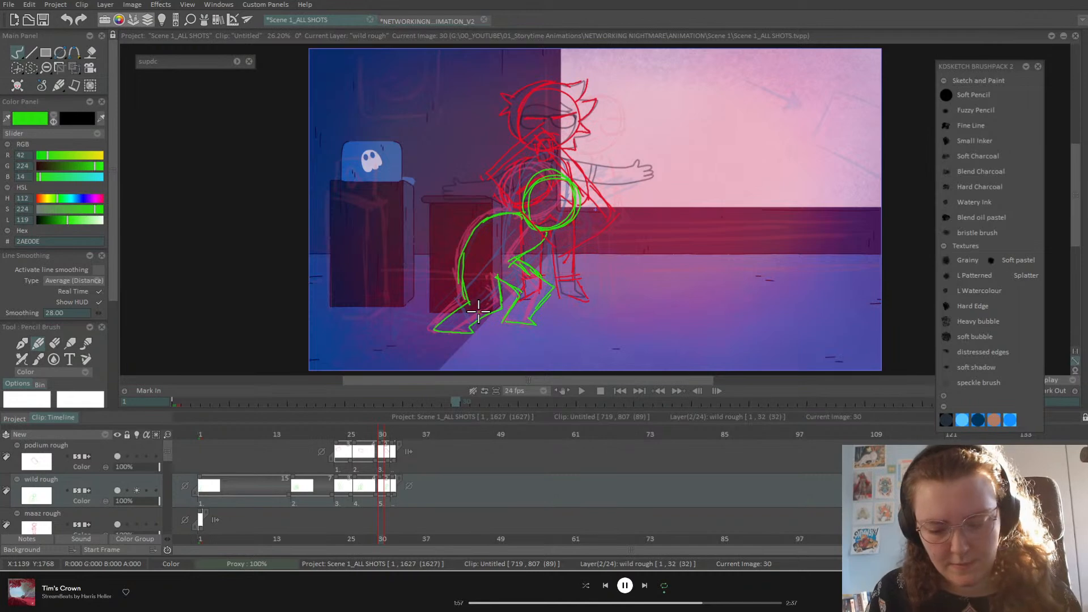
pyautogui.press('Right')
pyautogui.press('Right')
# Step: Draw a round head and strengthen the torso and left leg lines, undoing a stray chest stroke
pyautogui.moveTo(572, 180)
pyautogui.mouseDown()
pyautogui.moveTo(608, 145)
pyautogui.moveTo(603, 186)
pyautogui.moveTo(579, 184)
pyautogui.mouseUp()
pyautogui.moveTo(567, 172)
pyautogui.mouseDown()
pyautogui.moveTo(504, 242)
pyautogui.moveTo(510, 224)
pyautogui.moveTo(566, 178)
pyautogui.moveTo(580, 188)
pyautogui.moveTo(561, 242)
pyautogui.mouseUp()
pyautogui.moveTo(589, 200); pyautogui.dragTo(562, 242)
pyautogui.moveTo(587, 204); pyautogui.dragTo(549, 249)
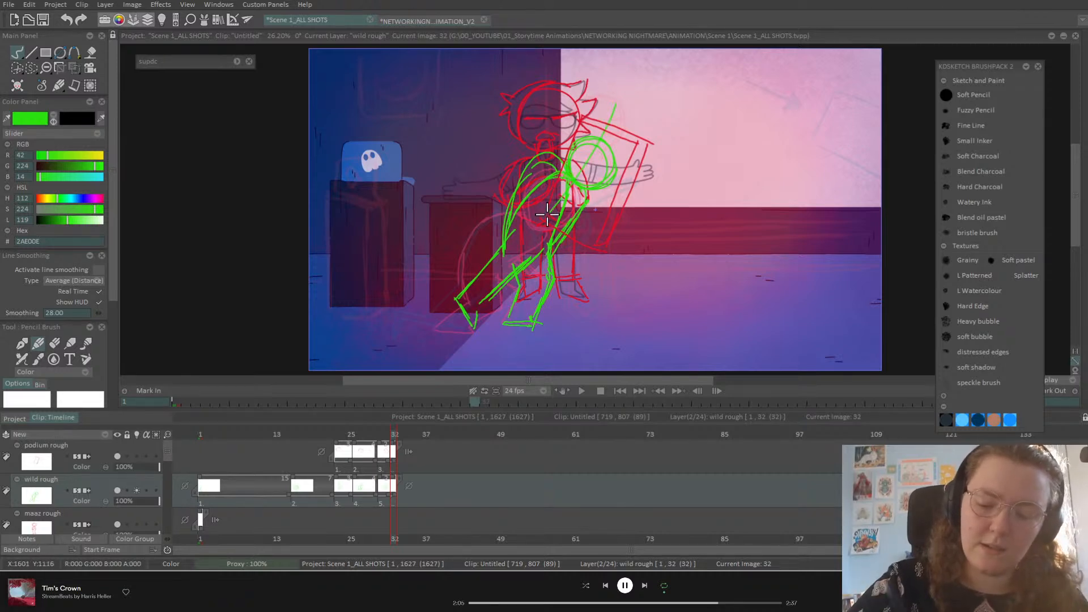
pyautogui.moveTo(616, 104); pyautogui.dragTo(543, 213)
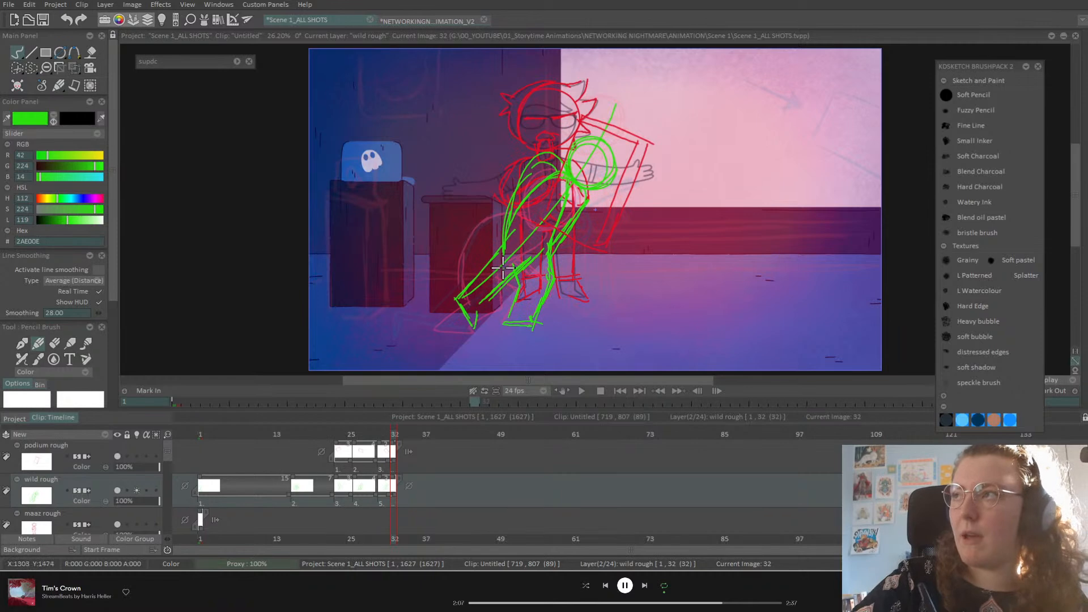
pyautogui.hotkey('ctrl', 'z')
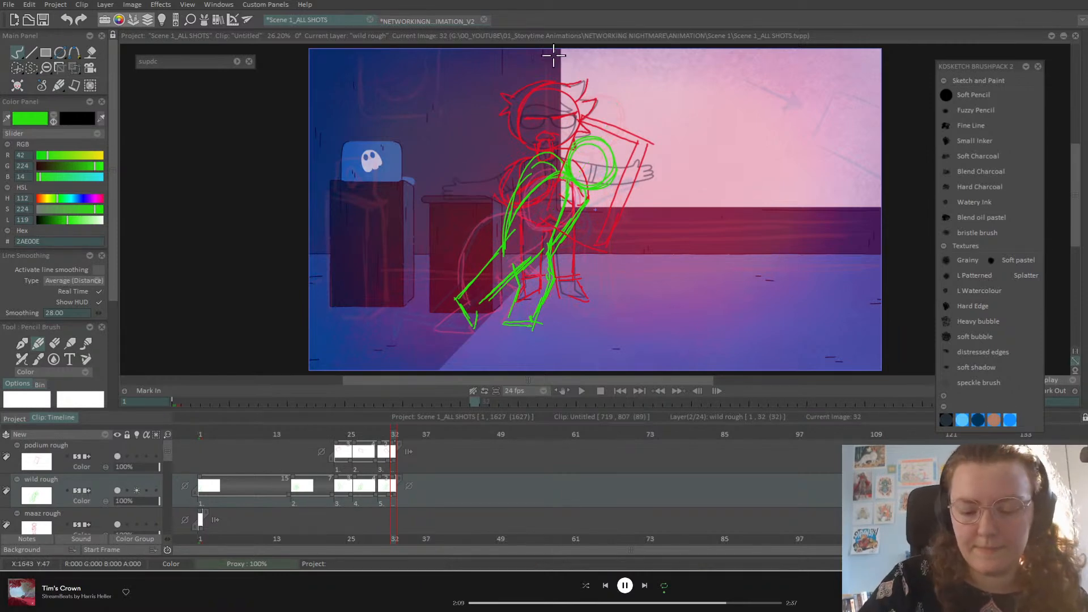
pyautogui.moveTo(560, 175)
pyautogui.mouseDown()
pyautogui.moveTo(534, 189)
pyautogui.moveTo(462, 293)
pyautogui.mouseUp()
pyautogui.moveTo(494, 254); pyautogui.dragTo(463, 290)
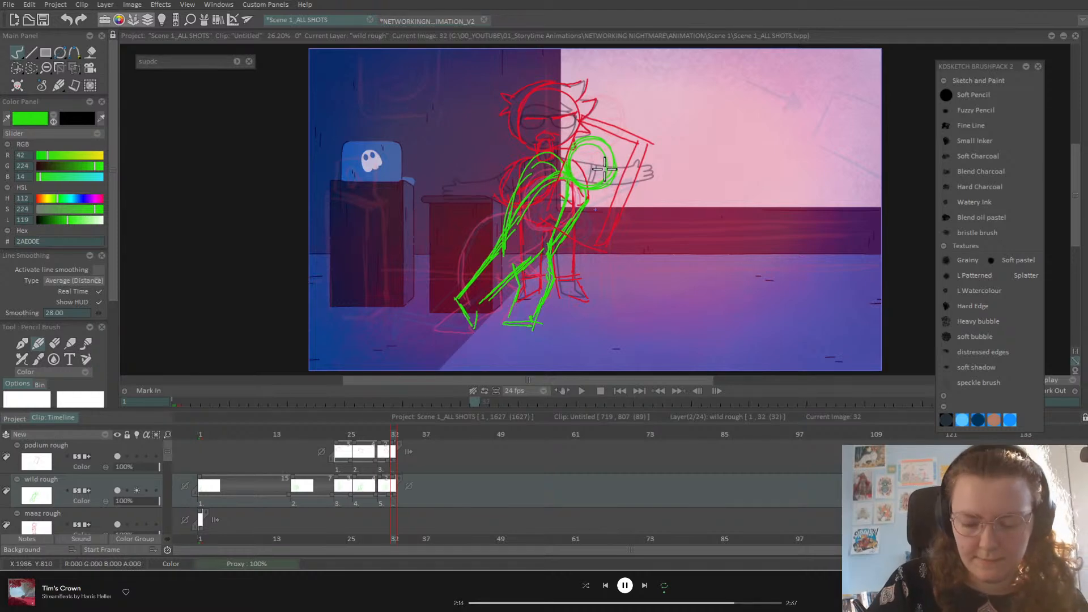
# Step: Compare frame 32 with frame 30, then save the Scene 1_ALL SHOTS project
pyautogui.press('Left')
pyautogui.press('Left')
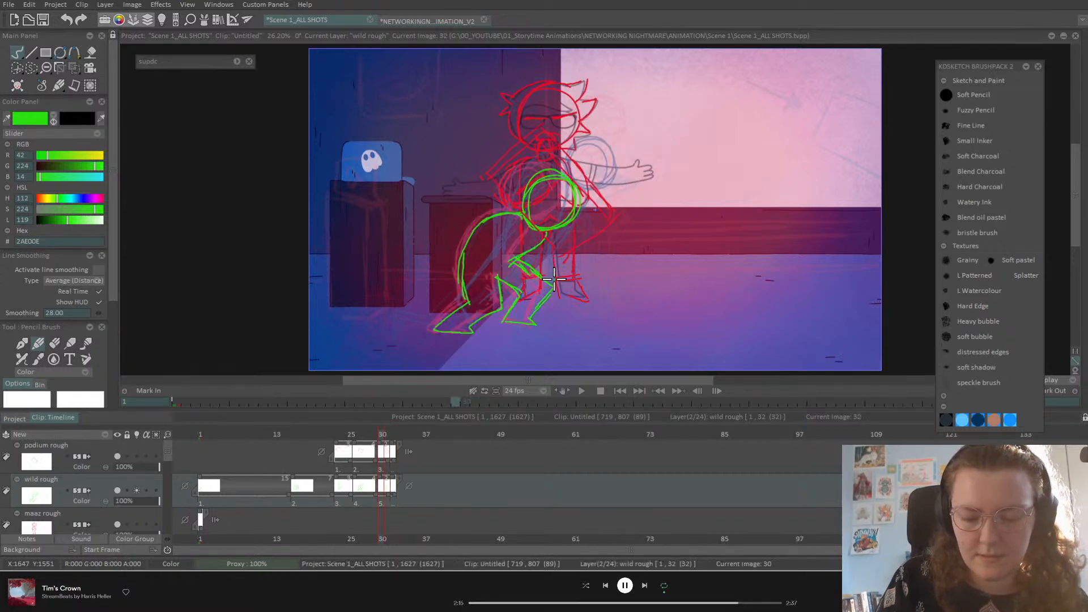
pyautogui.press('Right')
pyautogui.press('Right')
pyautogui.press('Right')
pyautogui.press('Left')
pyautogui.press('Left')
pyautogui.press('Left')
pyautogui.press('Right')
pyautogui.press('Right')
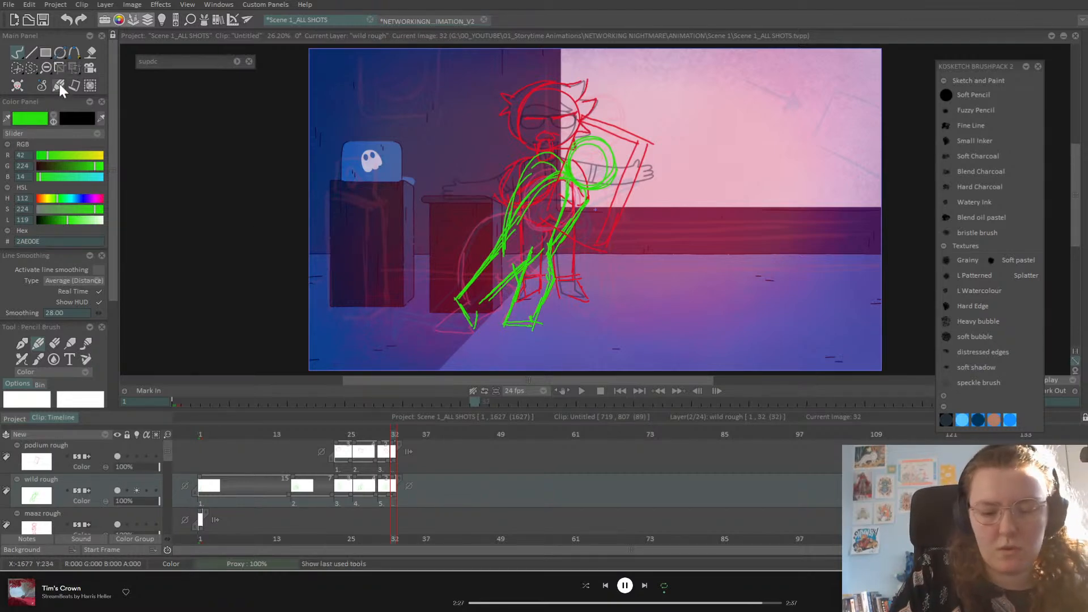
pyautogui.hotkey('ctrl', 's')
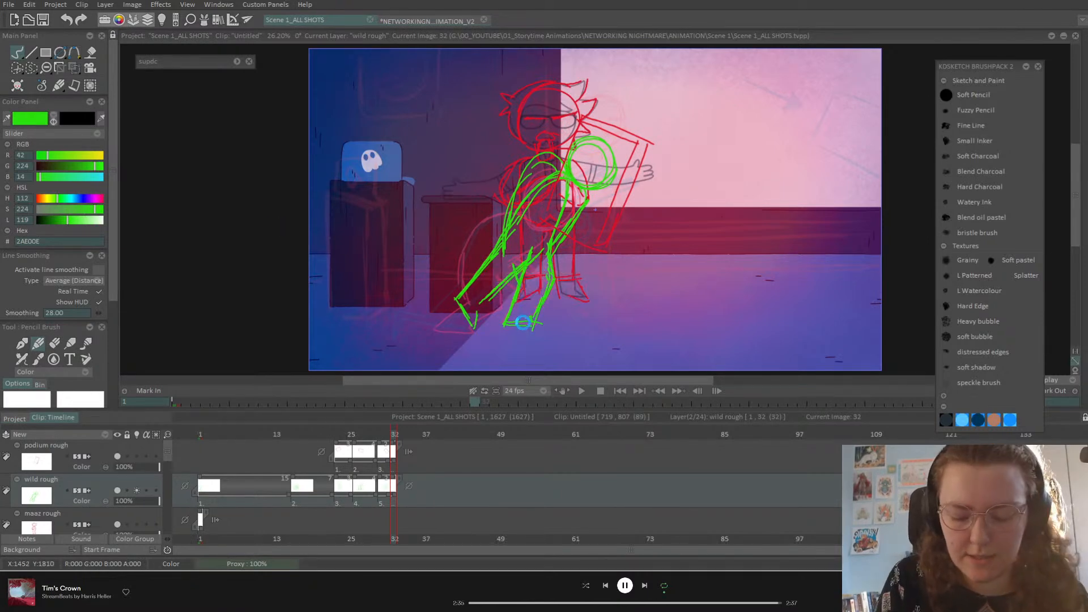
# Step: Redraw frame 32's green pose from scratch: feet, swinging arm loop, head circle and a second leg
pyautogui.press('Delete')
pyautogui.moveTo(510, 324)
pyautogui.mouseDown()
pyautogui.moveTo(546, 328)
pyautogui.moveTo(501, 325)
pyautogui.moveTo(546, 244)
pyautogui.moveTo(568, 262)
pyautogui.moveTo(533, 317)
pyautogui.mouseUp()
pyautogui.moveTo(534, 247); pyautogui.dragTo(566, 151)
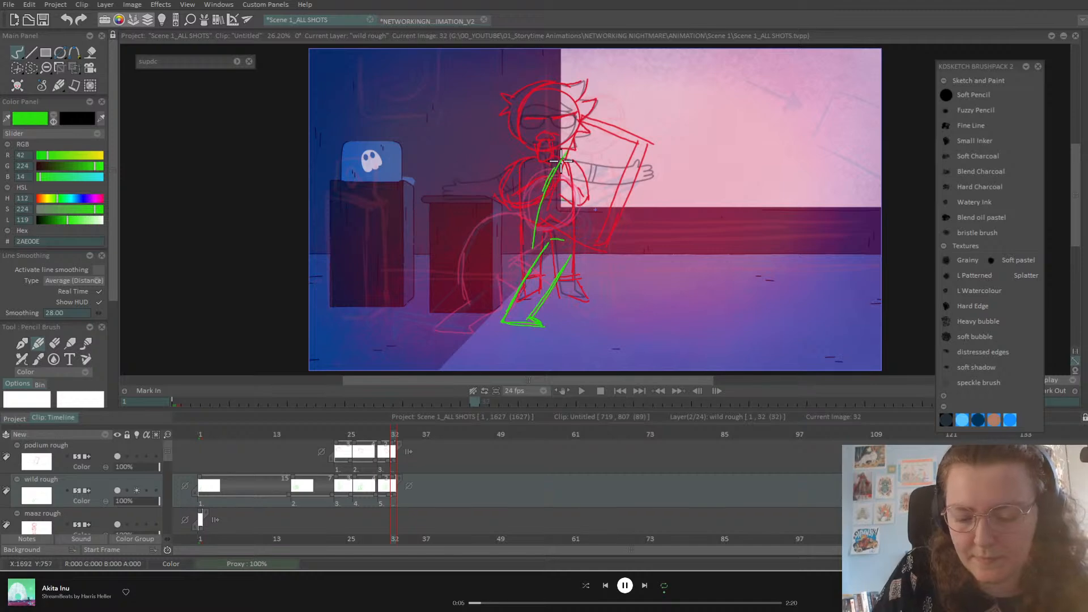
pyautogui.hotkey('ctrl', 'z')
pyautogui.moveTo(548, 226)
pyautogui.mouseDown()
pyautogui.moveTo(613, 152)
pyautogui.moveTo(624, 170)
pyautogui.moveTo(590, 227)
pyautogui.mouseUp()
pyautogui.moveTo(606, 146); pyautogui.dragTo(532, 250)
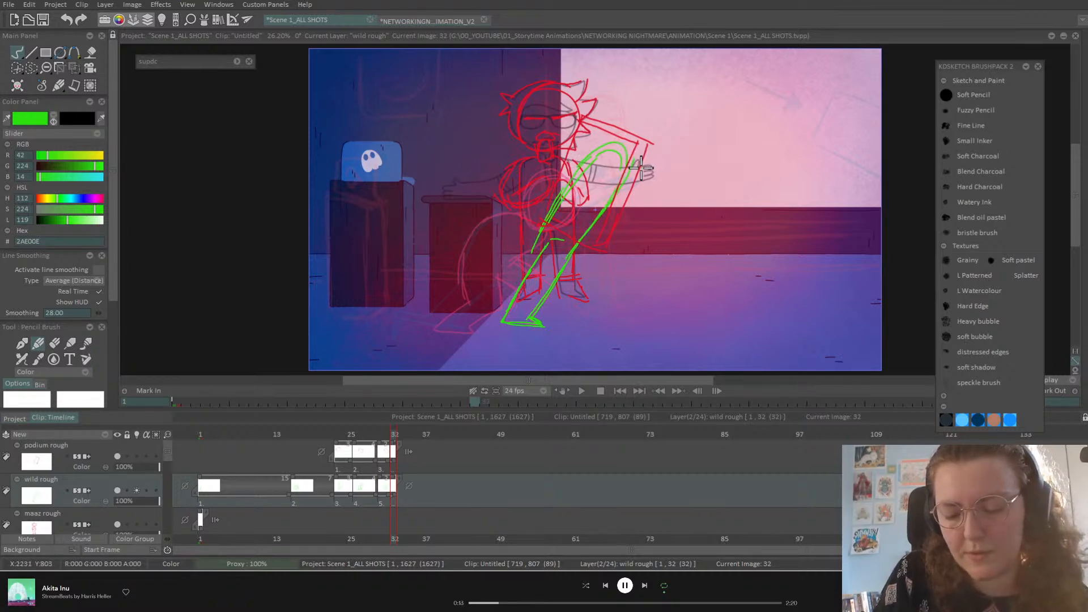
pyautogui.moveTo(639, 153)
pyautogui.mouseDown()
pyautogui.moveTo(604, 146)
pyautogui.moveTo(609, 112)
pyautogui.moveTo(643, 121)
pyautogui.mouseUp()
pyautogui.moveTo(547, 227)
pyautogui.mouseDown()
pyautogui.moveTo(473, 292)
pyautogui.moveTo(481, 330)
pyautogui.moveTo(485, 308)
pyautogui.moveTo(542, 267)
pyautogui.mouseUp()
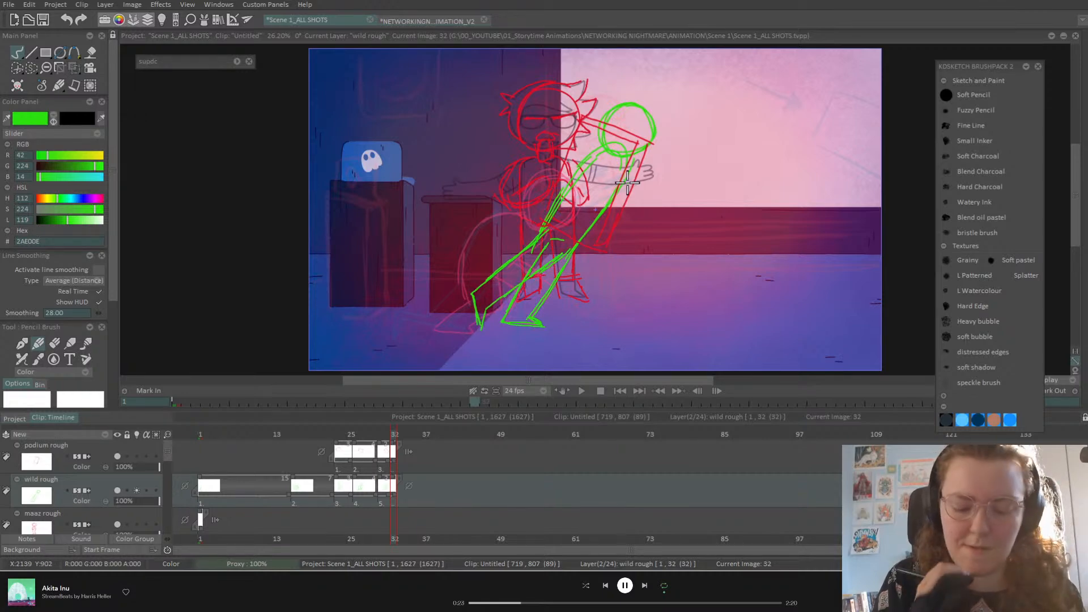
pyautogui.moveTo(390, 436)
pyautogui.mouseDown()
pyautogui.moveTo(374, 449)
pyautogui.moveTo(406, 454)
pyautogui.moveTo(376, 457)
pyautogui.moveTo(388, 449)
pyautogui.moveTo(381, 462)
pyautogui.moveTo(386, 434)
pyautogui.mouseUp()
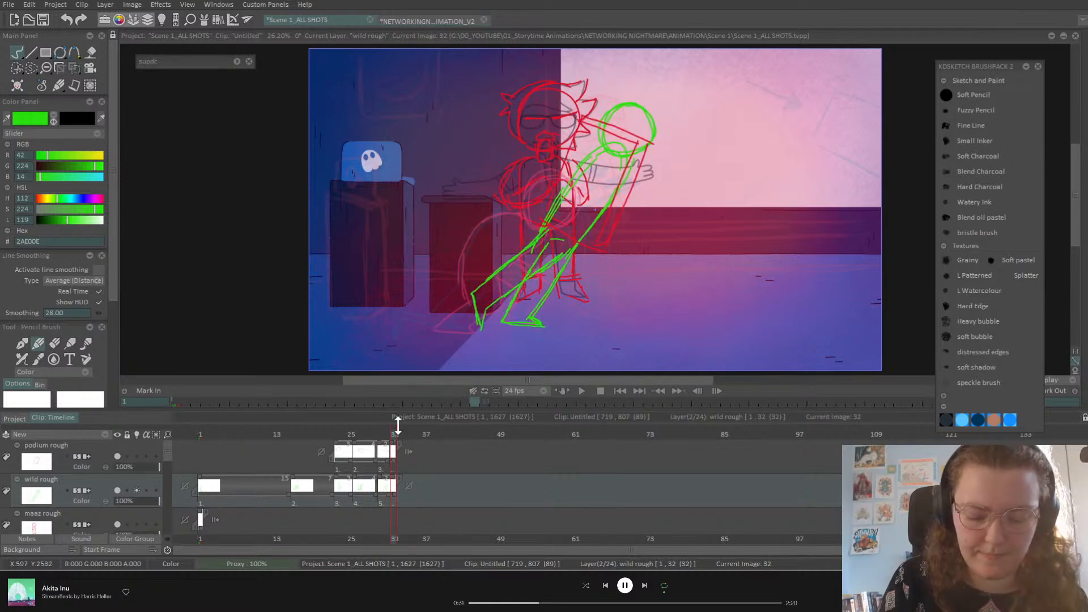
# Step: Move the red podium sketch on frame 32 down and right, then check it at frame 21
pyautogui.click(106, 448)
pyautogui.moveTo(74, 67); pyautogui.dragTo(121, 64)
pyautogui.moveTo(651, 233); pyautogui.dragTo(703, 243)
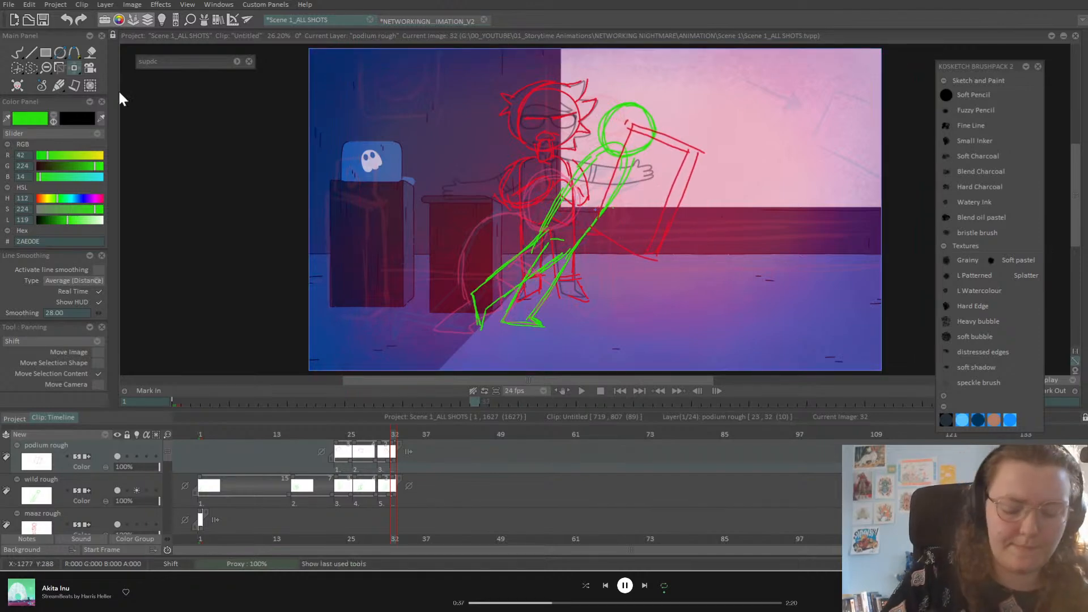
pyautogui.moveTo(389, 452); pyautogui.dragTo(327, 452)
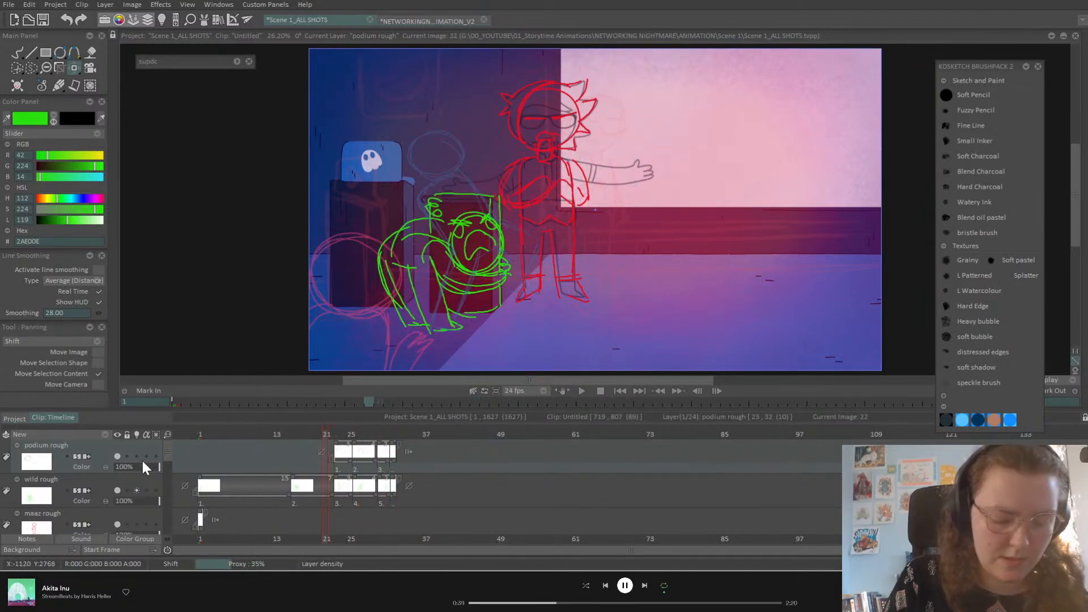
# Step: Turn off onion skin, fade and hide the maaz rough layer, and return to frame 1
pyautogui.click(136, 491)
pyautogui.scroll(-2, 168, 458)
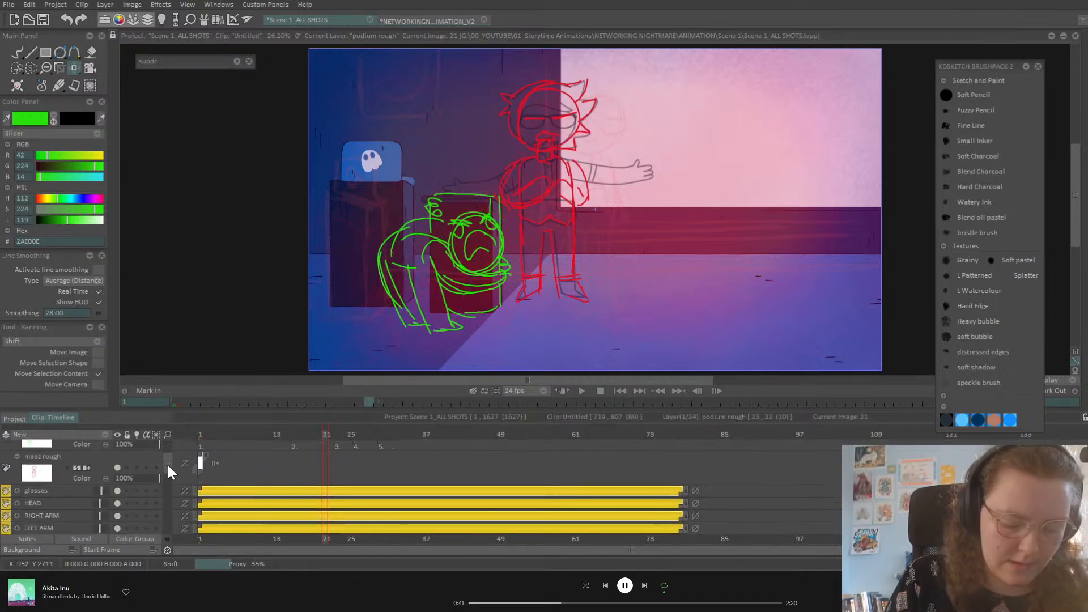
pyautogui.moveTo(130, 477)
pyautogui.mouseDown()
pyautogui.moveTo(118, 468)
pyautogui.moveTo(124, 482)
pyautogui.moveTo(173, 474)
pyautogui.mouseUp()
pyautogui.click(119, 467)
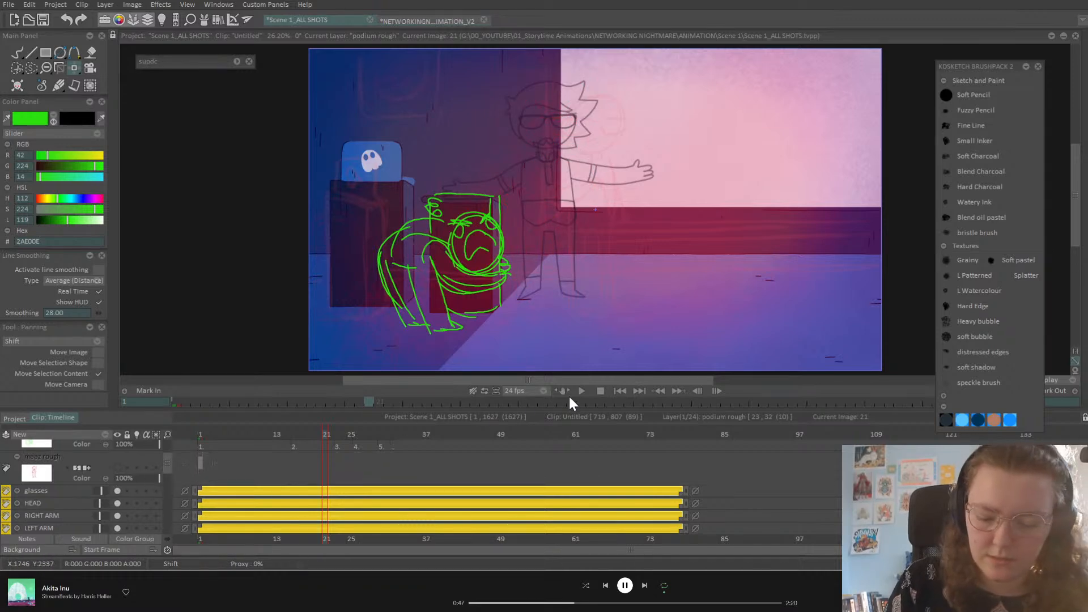
pyautogui.moveTo(263, 431); pyautogui.dragTo(198, 434)
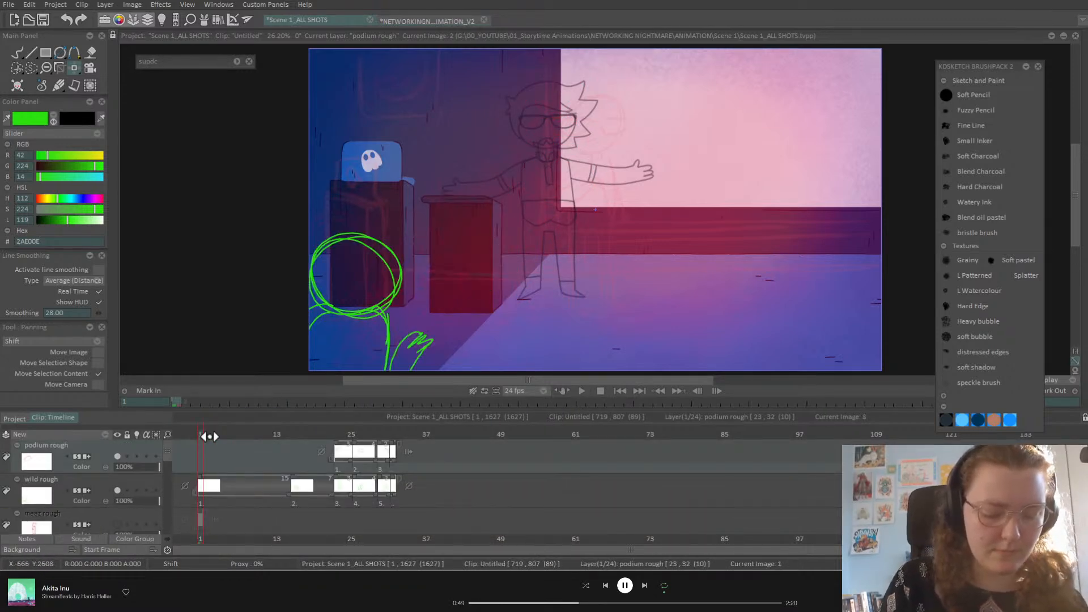
# Step: On the wild rough layer, flip through the green poses from frame 23 to 33, comparing crouching and stretching
pyautogui.click(110, 489)
pyautogui.press('Right')
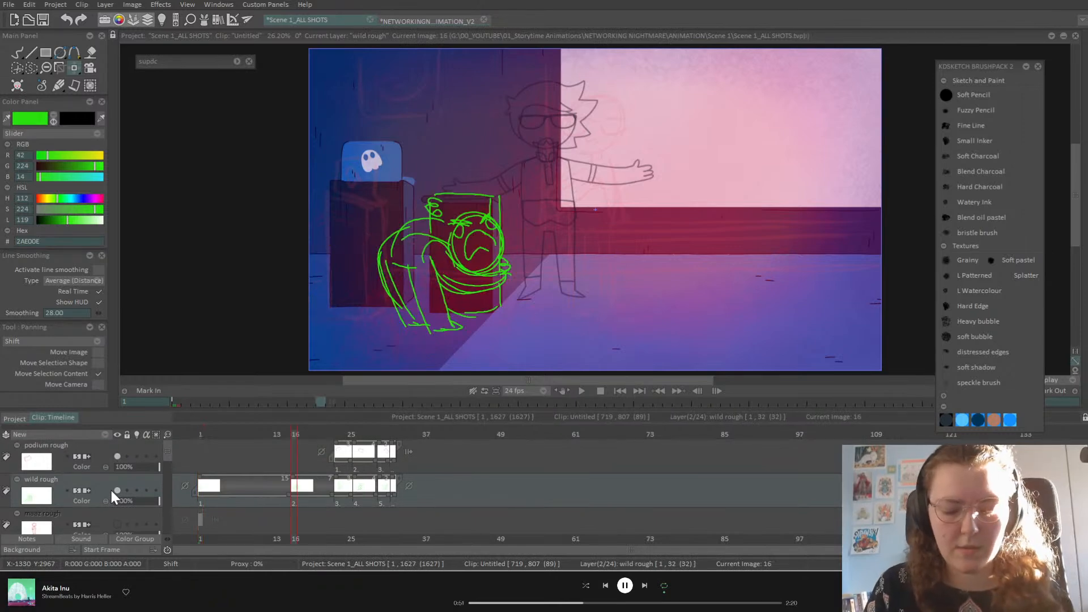
pyautogui.press('Right')
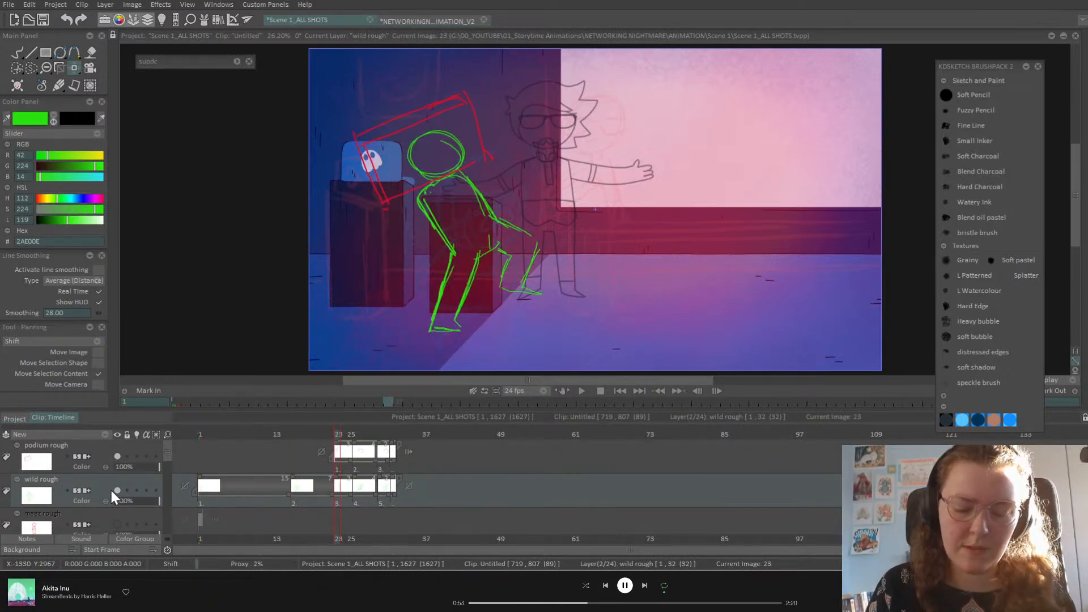
pyautogui.press('Right')
pyautogui.press('Right')
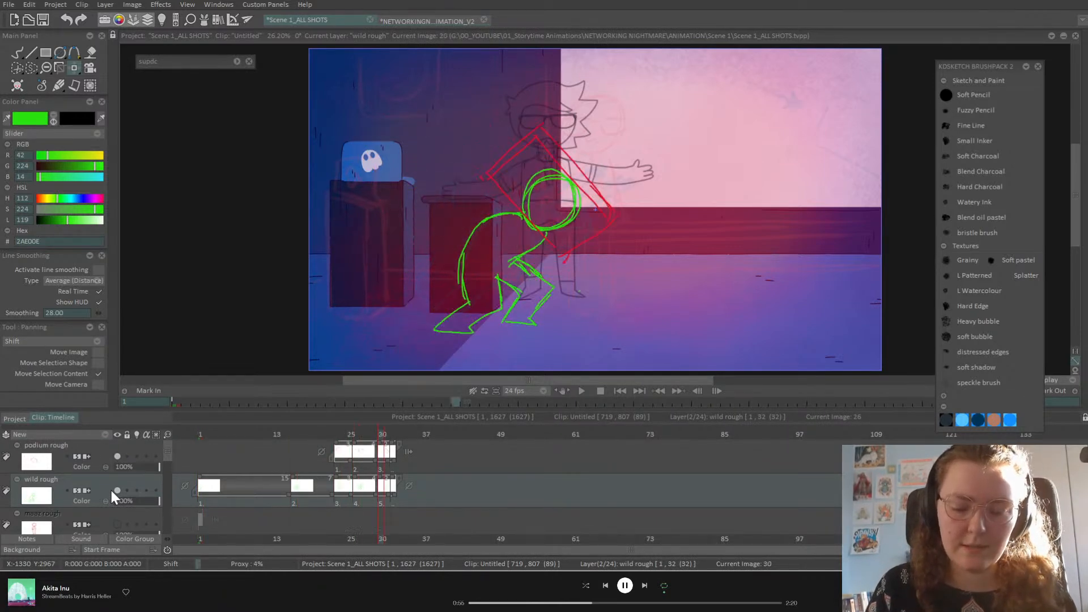
pyautogui.press('Right')
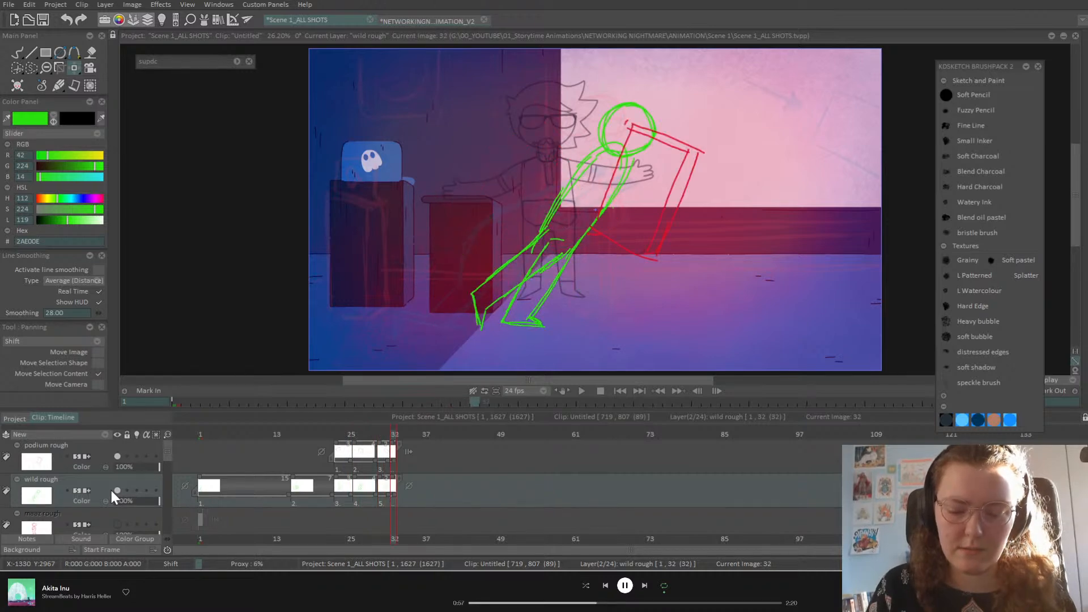
pyautogui.press('Left')
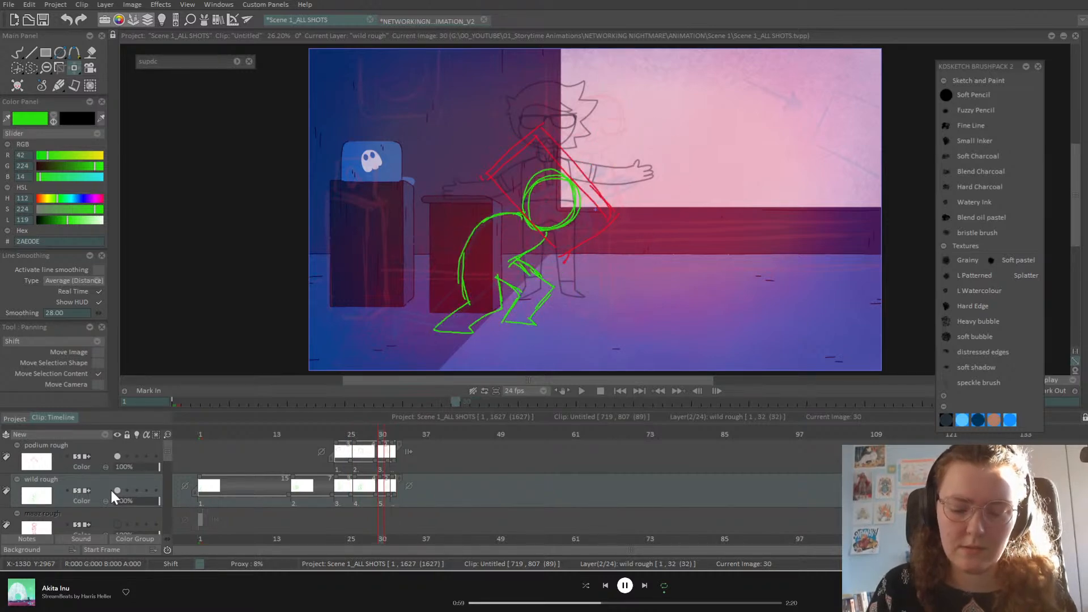
pyautogui.press('Right')
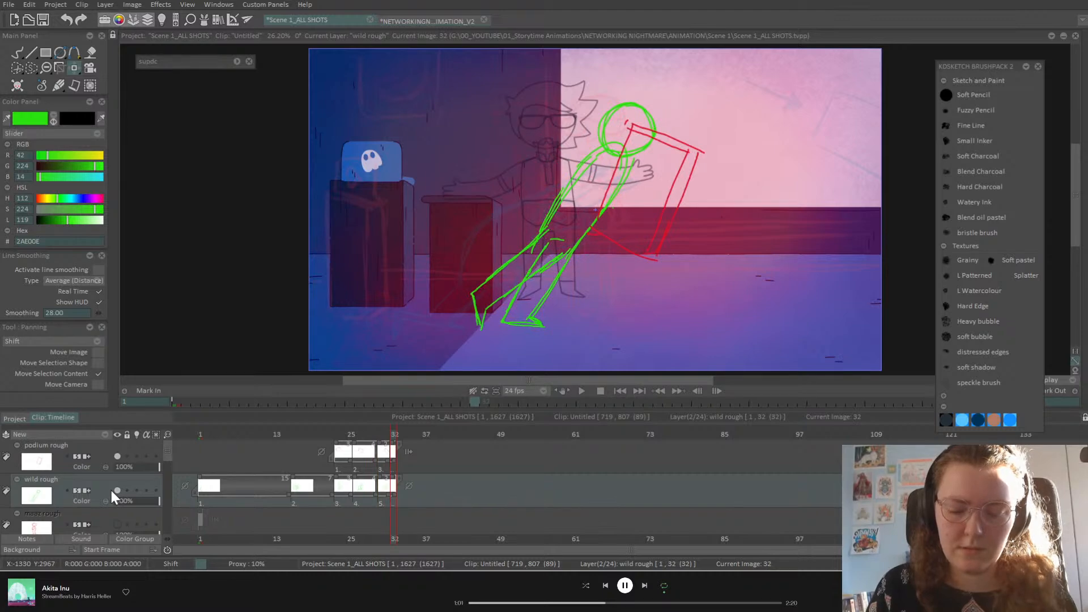
pyautogui.press('Left')
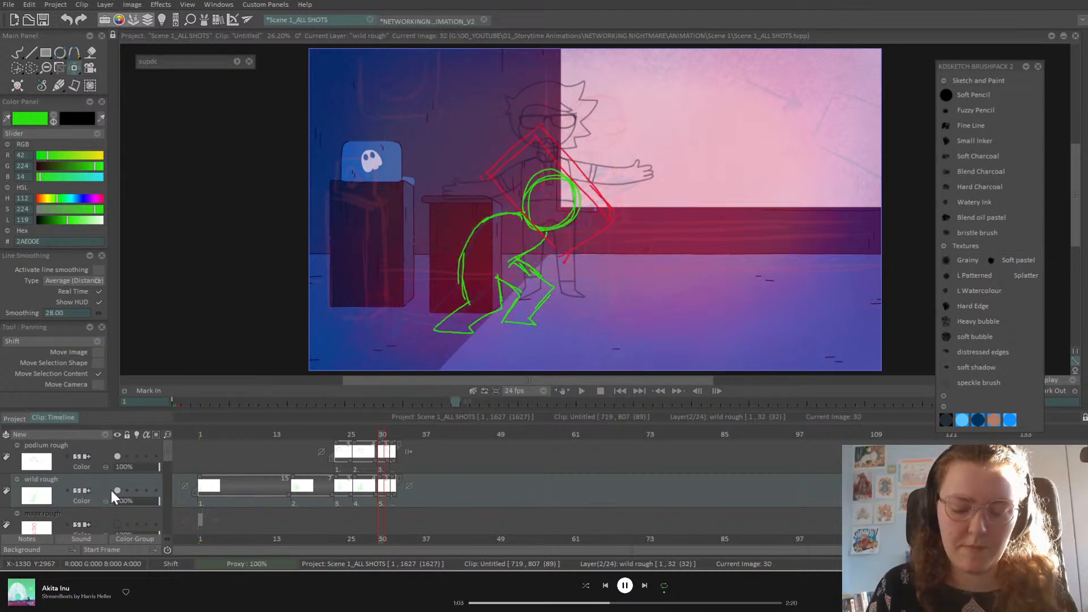
pyautogui.press('Right')
pyautogui.press('Left')
pyautogui.press('Right')
pyautogui.press('Left')
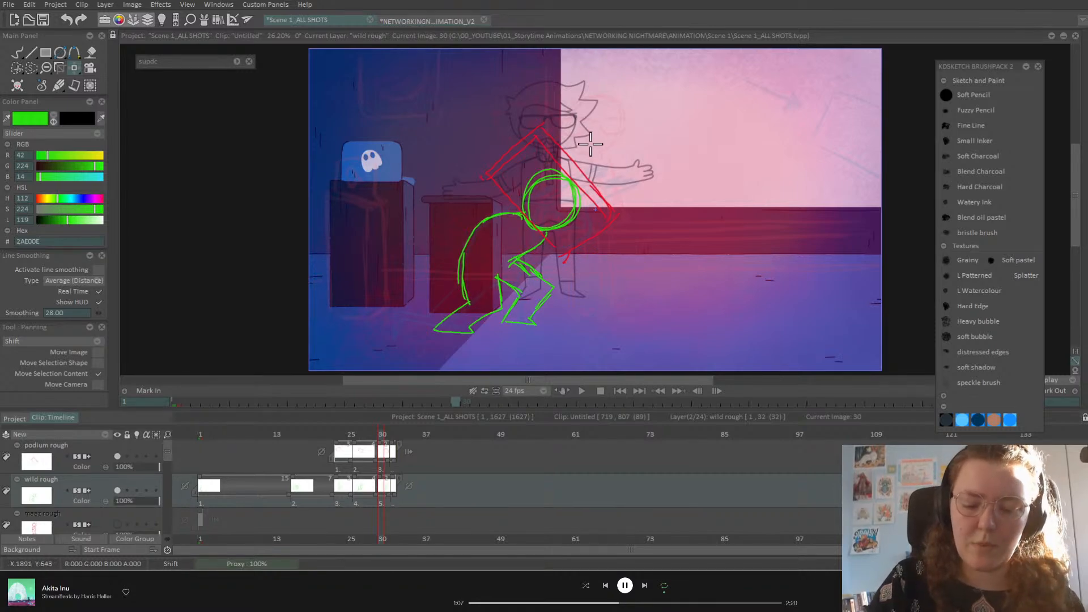
pyautogui.press('Right')
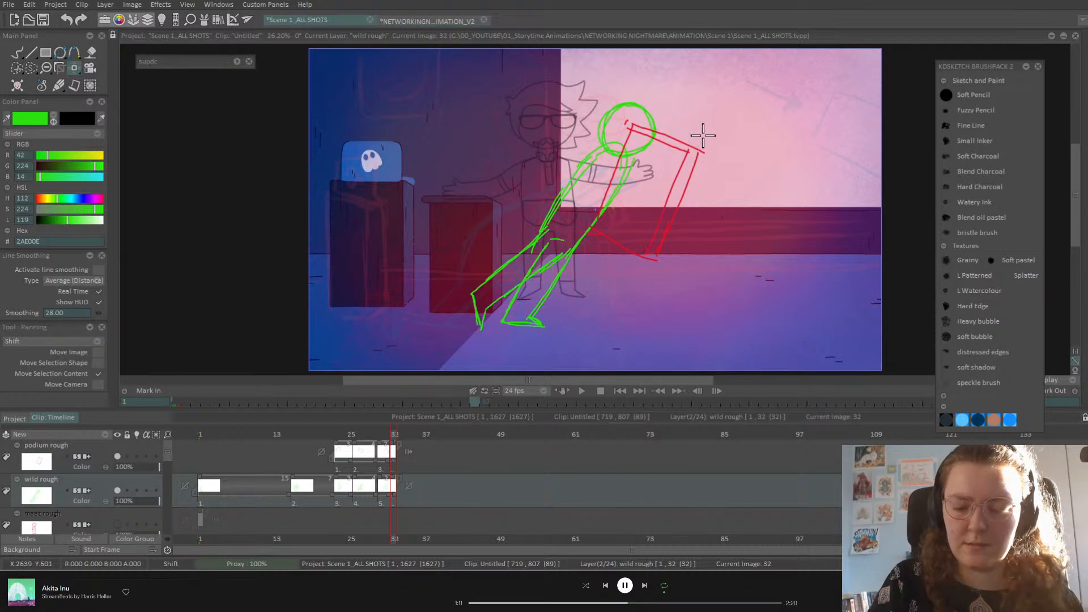
pyautogui.press('Right')
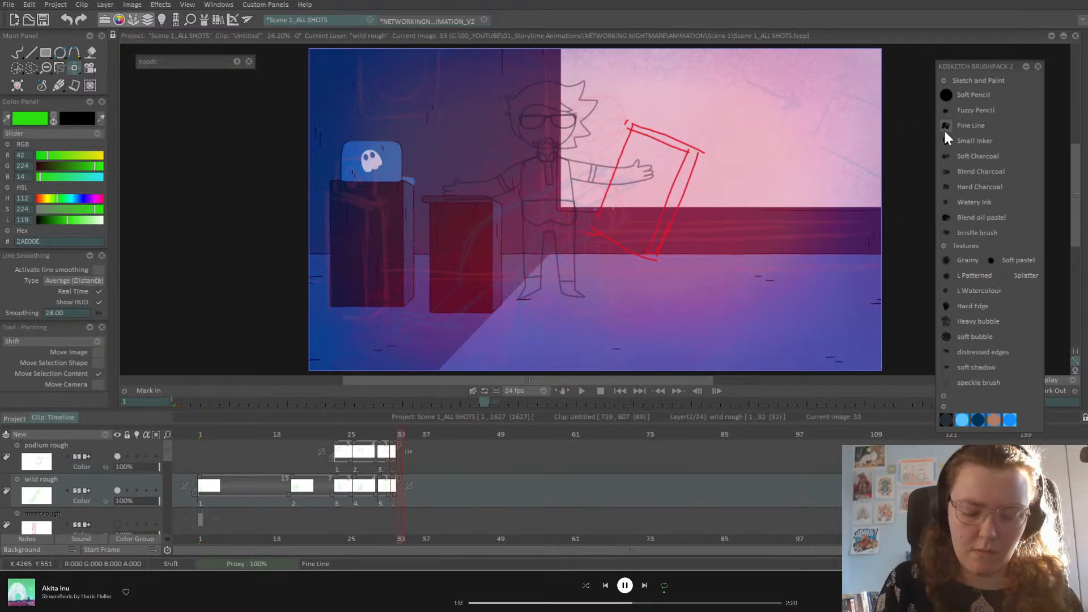
pyautogui.press('Left')
pyautogui.press('Left')
pyautogui.press('Left')
pyautogui.press('Left')
pyautogui.press('Left')
pyautogui.press('Left')
pyautogui.press('Left')
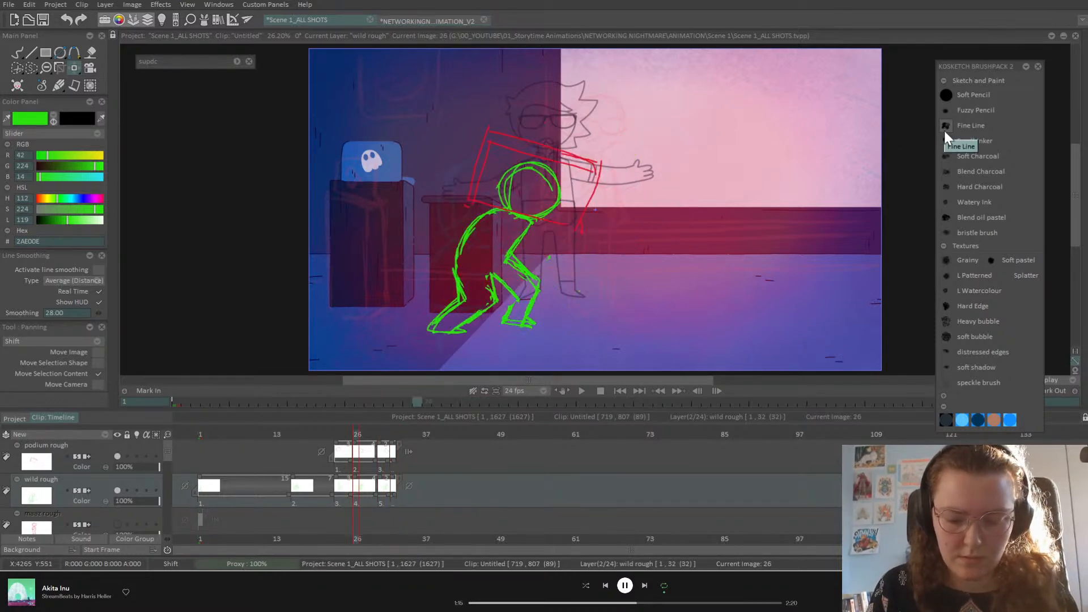
pyautogui.press('Left')
pyautogui.press('Left')
pyautogui.press('Left')
pyautogui.press('Right')
pyautogui.press('Right')
pyautogui.press('Right')
pyautogui.press('Right')
pyautogui.press('Right')
pyautogui.press('Right')
pyautogui.press('Right')
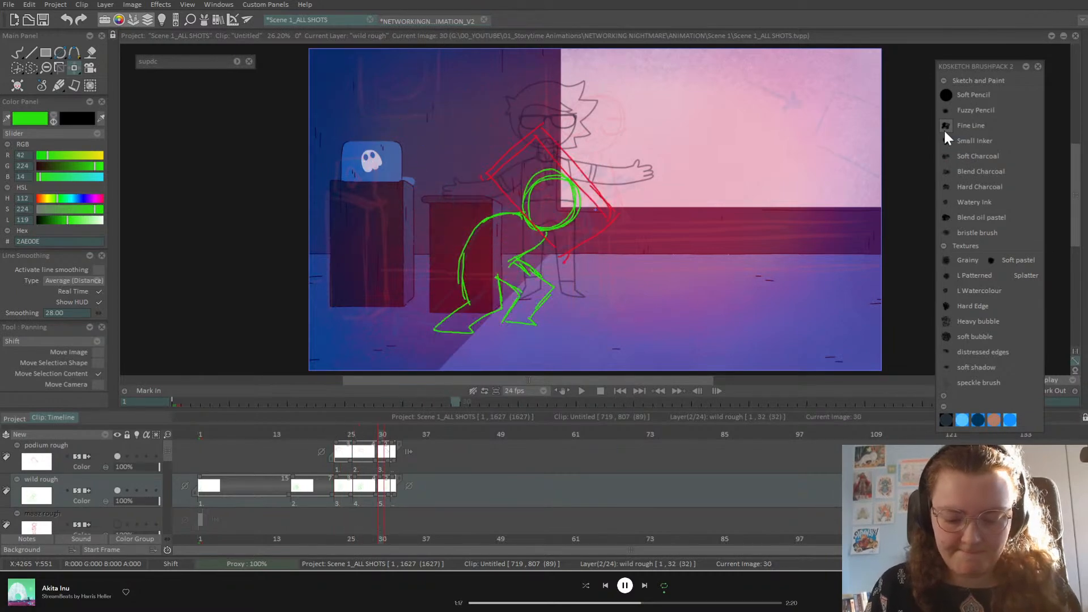
pyautogui.press('Right')
pyautogui.press('Right')
# Step: Go to frame 31 and put a Transform box on the crouching green sketch
pyautogui.click(389, 435)
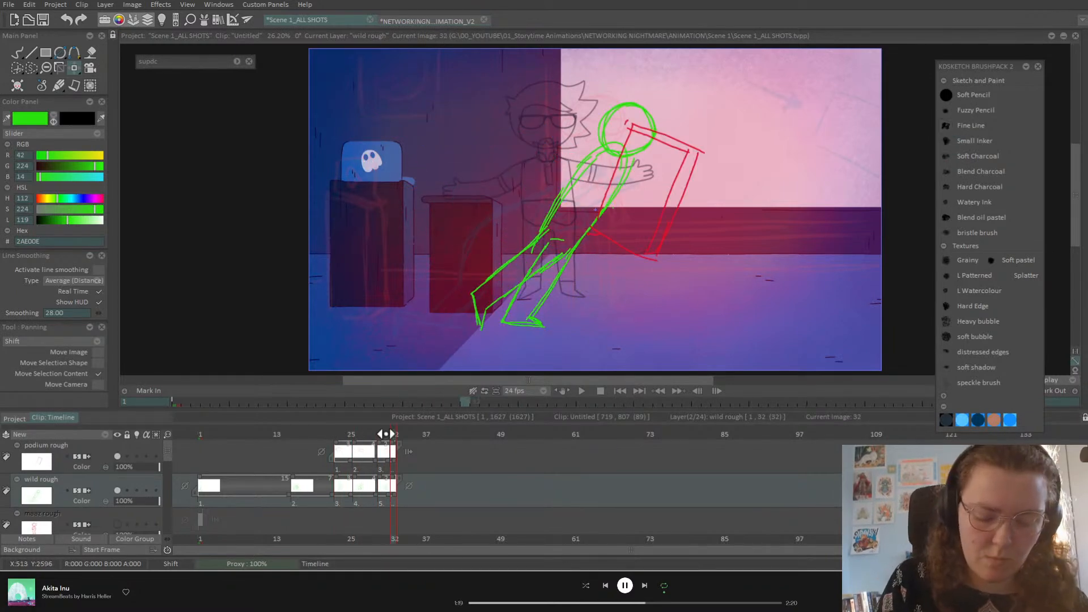
pyautogui.click(74, 68)
pyautogui.click(74, 68)
pyautogui.click(129, 83)
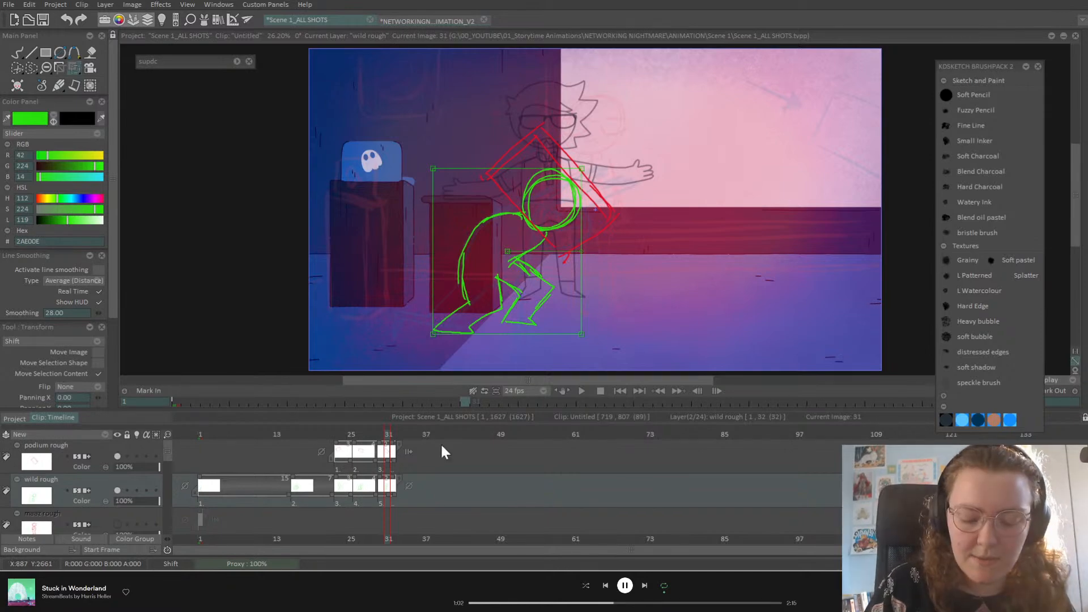
# Step: Scrub and step through frames 26 to 32 to preview the motion, ending on frame 31
pyautogui.click(377, 434)
pyautogui.moveTo(380, 435)
pyautogui.mouseDown()
pyautogui.moveTo(396, 438)
pyautogui.moveTo(377, 438)
pyautogui.moveTo(390, 449)
pyautogui.mouseUp()
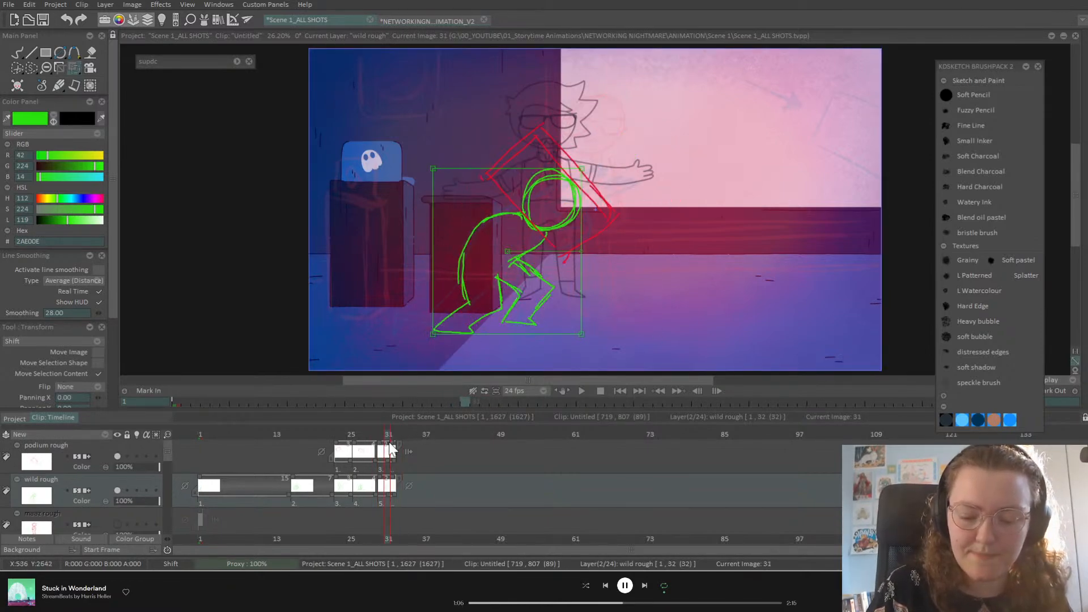
pyautogui.press('Right')
pyautogui.press('Left')
pyautogui.press('Left')
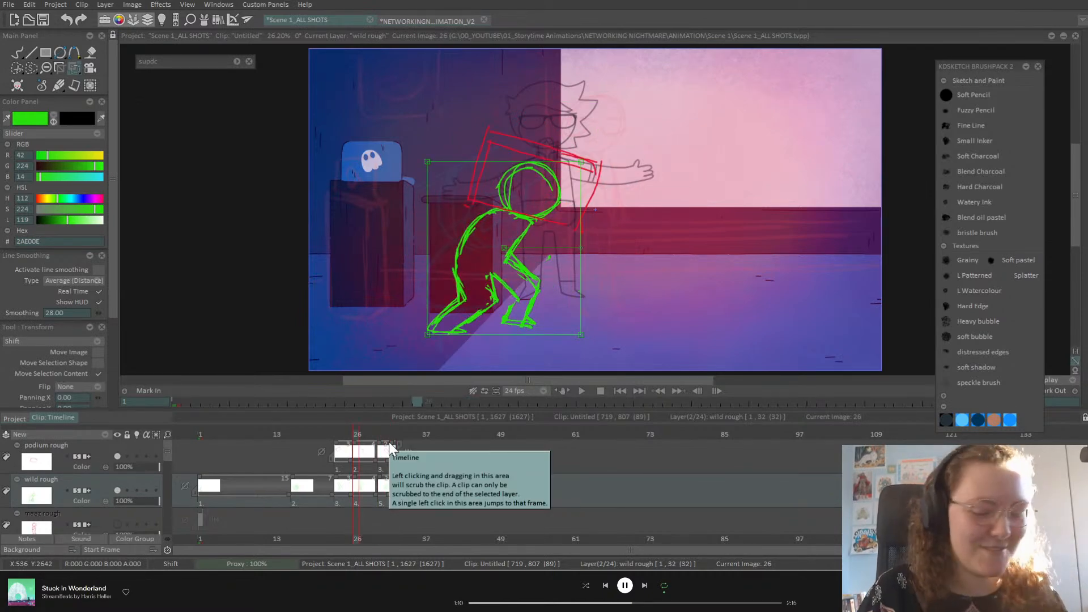
pyautogui.press('Right')
pyautogui.press('Right')
pyautogui.press('Left')
pyautogui.press('Left')
pyautogui.press('Right')
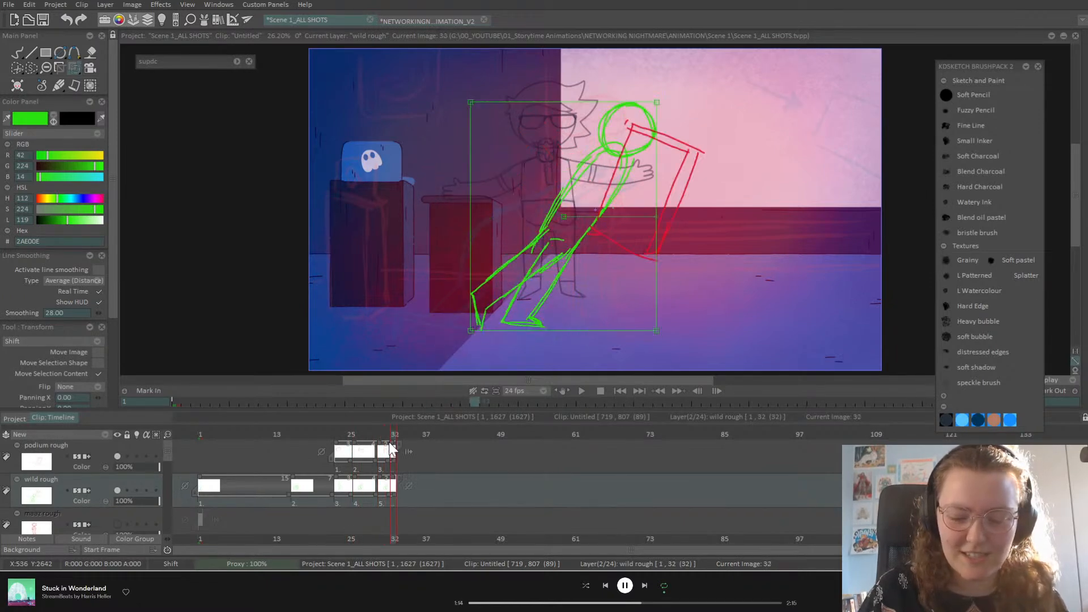
pyautogui.press('Left')
pyautogui.press('Right')
pyautogui.press('Right')
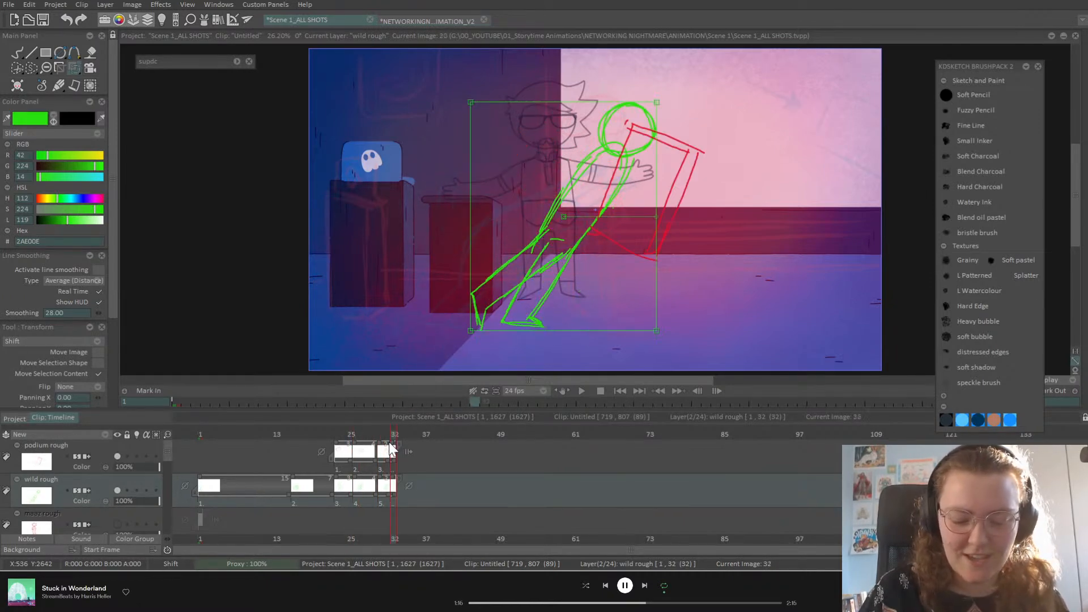
pyautogui.press('Left')
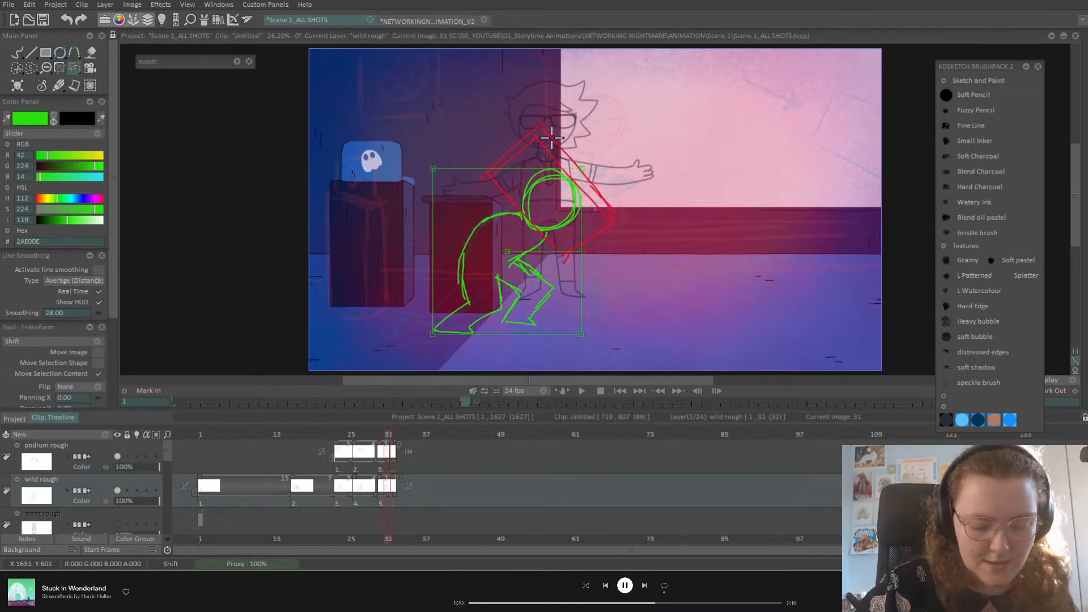
# Step: Delete the green crouching drawing on frame 31, undo the deletion, and pick the Pencil Brush
pyautogui.press('Delete')
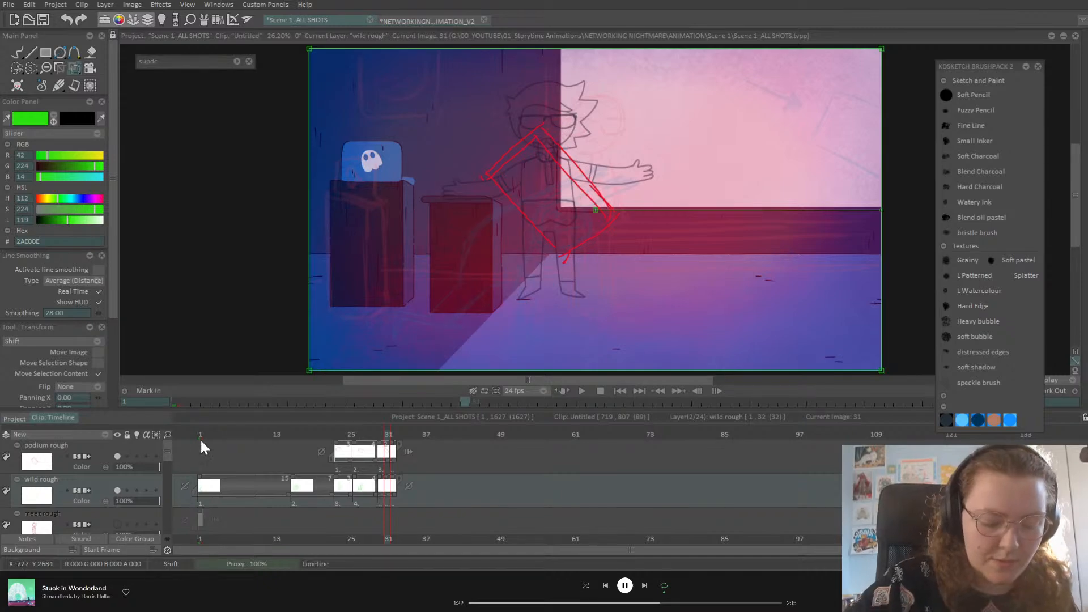
pyautogui.click(102, 448)
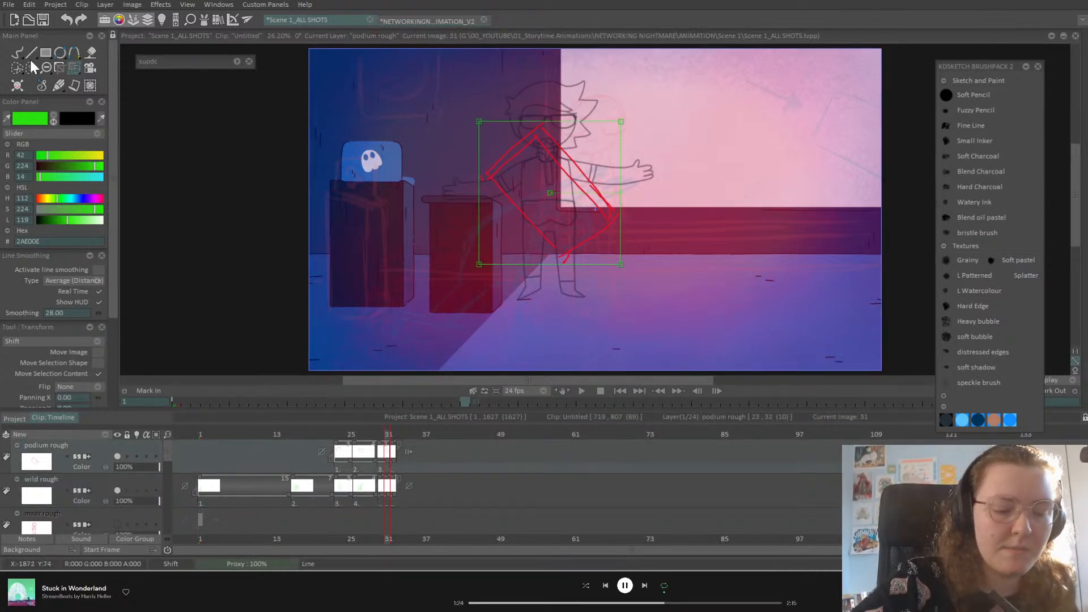
pyautogui.click(105, 486)
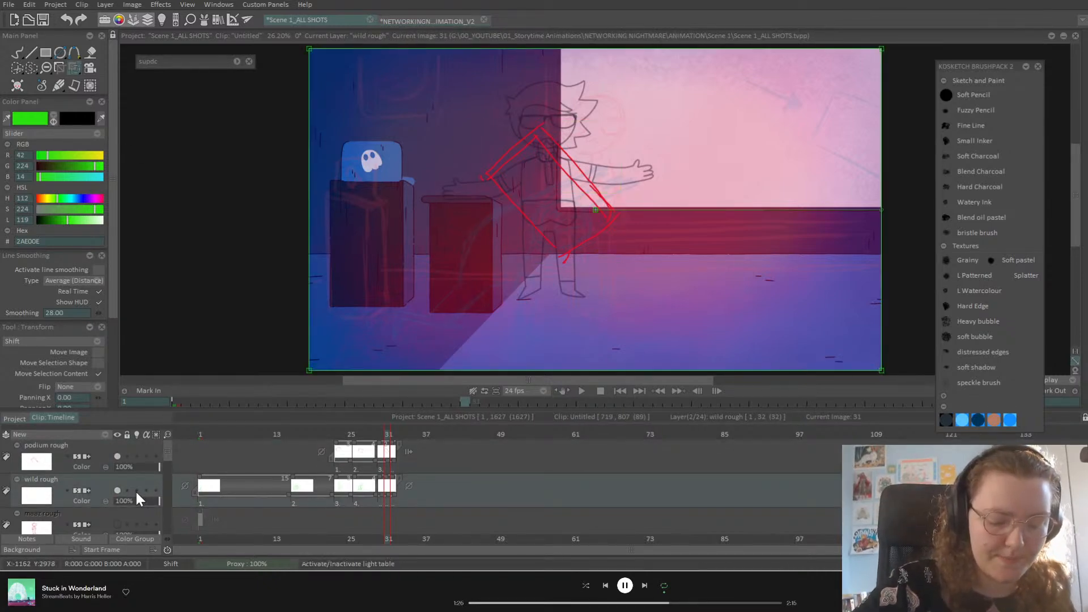
pyautogui.hotkey('ctrl', 'z')
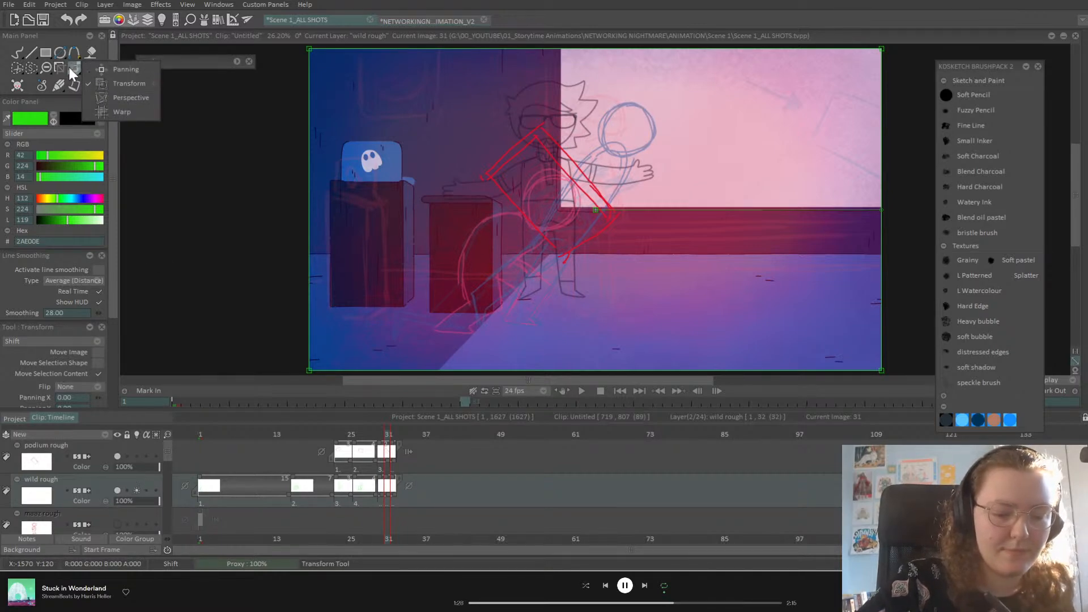
pyautogui.click(14, 51)
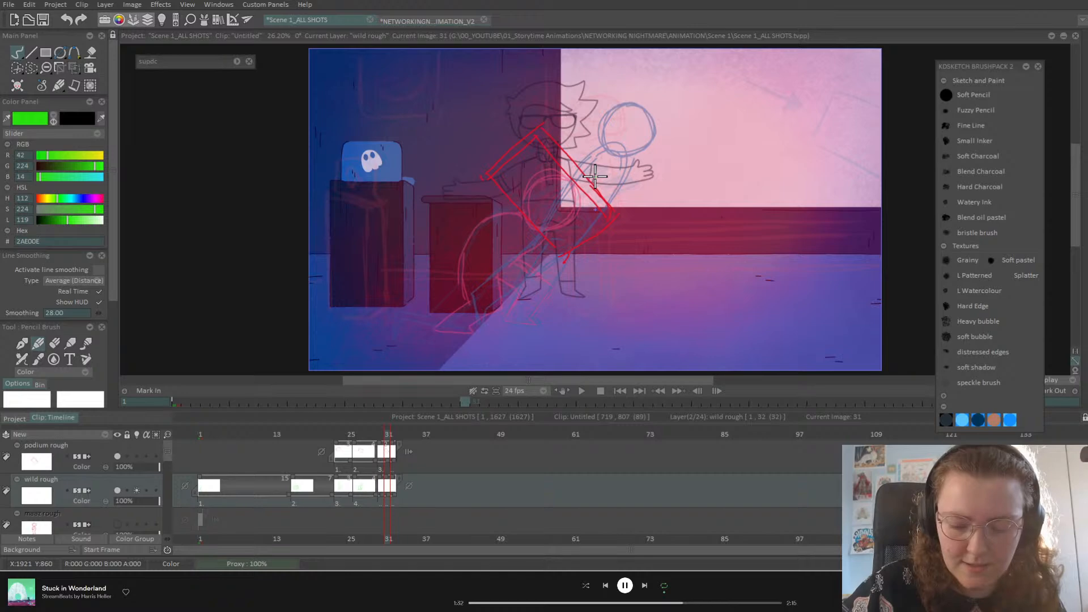
# Step: Draw a green head circle on image 31, then thicken the foot and extend the leg line into it
pyautogui.moveTo(544, 187)
pyautogui.mouseDown()
pyautogui.moveTo(564, 235)
pyautogui.moveTo(534, 203)
pyautogui.moveTo(584, 197)
pyautogui.moveTo(568, 249)
pyautogui.moveTo(576, 243)
pyautogui.moveTo(533, 216)
pyautogui.moveTo(497, 218)
pyautogui.moveTo(477, 244)
pyautogui.moveTo(475, 299)
pyautogui.moveTo(507, 316)
pyautogui.moveTo(468, 323)
pyautogui.moveTo(470, 332)
pyautogui.moveTo(441, 318)
pyautogui.moveTo(471, 303)
pyautogui.moveTo(443, 314)
pyautogui.moveTo(460, 333)
pyautogui.moveTo(442, 307)
pyautogui.moveTo(471, 333)
pyautogui.moveTo(444, 307)
pyautogui.moveTo(482, 302)
pyautogui.mouseUp()
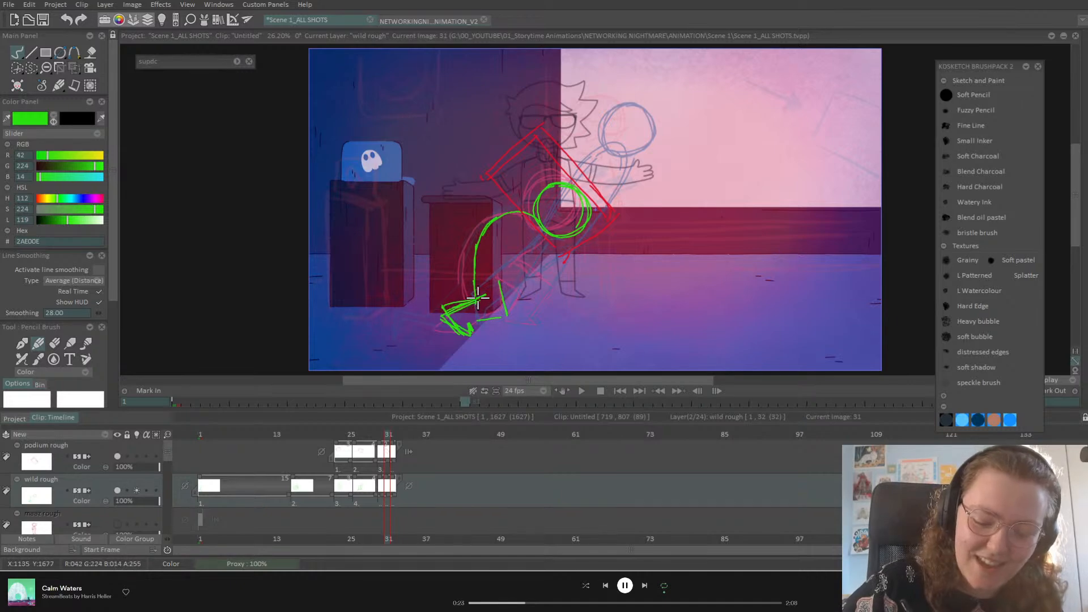
pyautogui.moveTo(475, 321)
pyautogui.mouseDown()
pyautogui.moveTo(505, 321)
pyautogui.moveTo(506, 282)
pyautogui.moveTo(507, 321)
pyautogui.moveTo(507, 310)
pyautogui.moveTo(476, 308)
pyautogui.mouseUp()
pyautogui.moveTo(497, 224); pyautogui.dragTo(473, 252)
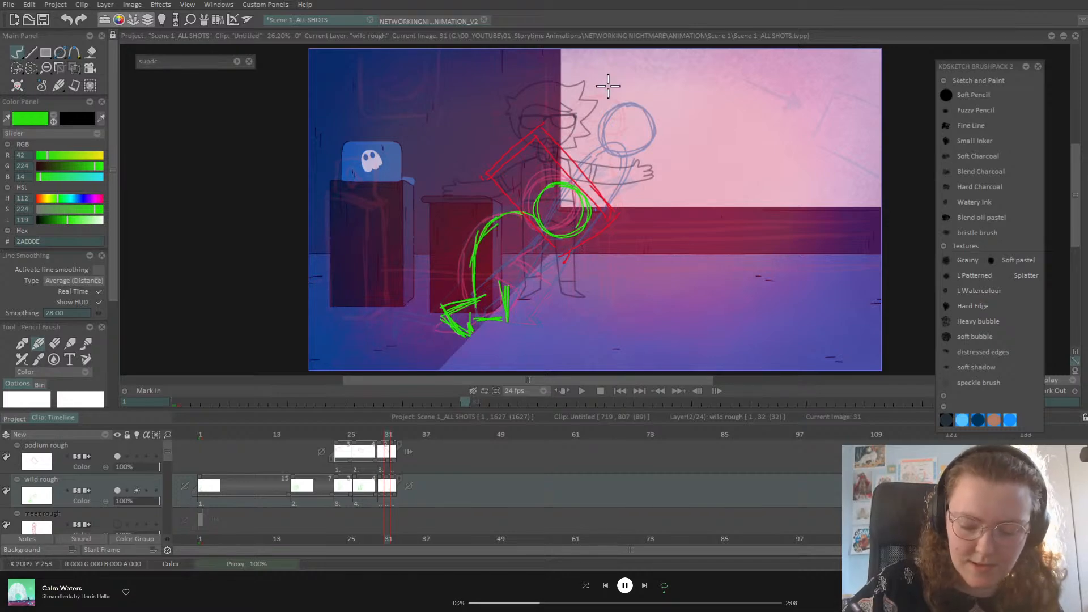
# Step: On image 23, draw green arm strokes reaching toward the ghost laptop, plus a shoulder line
pyautogui.press('Left')
pyautogui.press('Left')
pyautogui.press('Left')
pyautogui.press('Left')
pyautogui.press('Left')
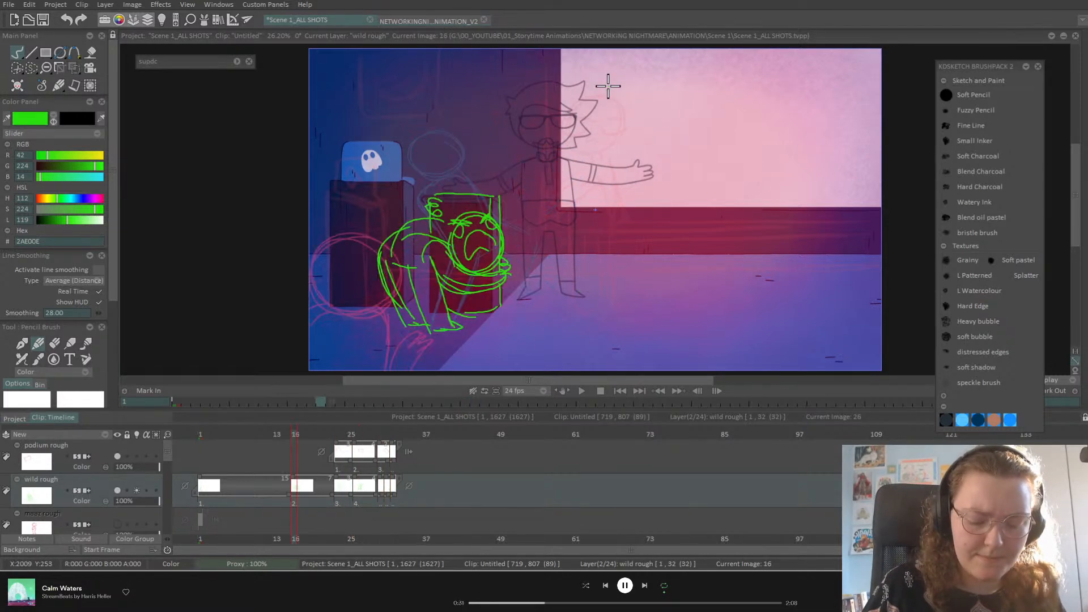
pyautogui.press('Right')
pyautogui.press('Right')
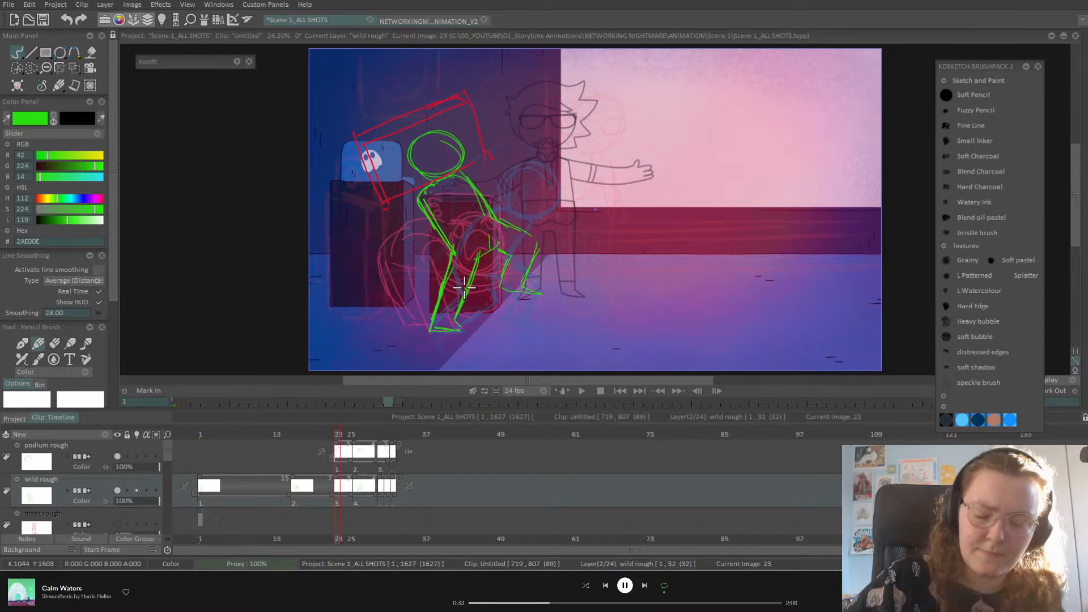
pyautogui.moveTo(379, 161)
pyautogui.mouseDown()
pyautogui.moveTo(407, 206)
pyautogui.moveTo(394, 197)
pyautogui.moveTo(431, 224)
pyautogui.moveTo(438, 193)
pyautogui.moveTo(436, 228)
pyautogui.mouseUp()
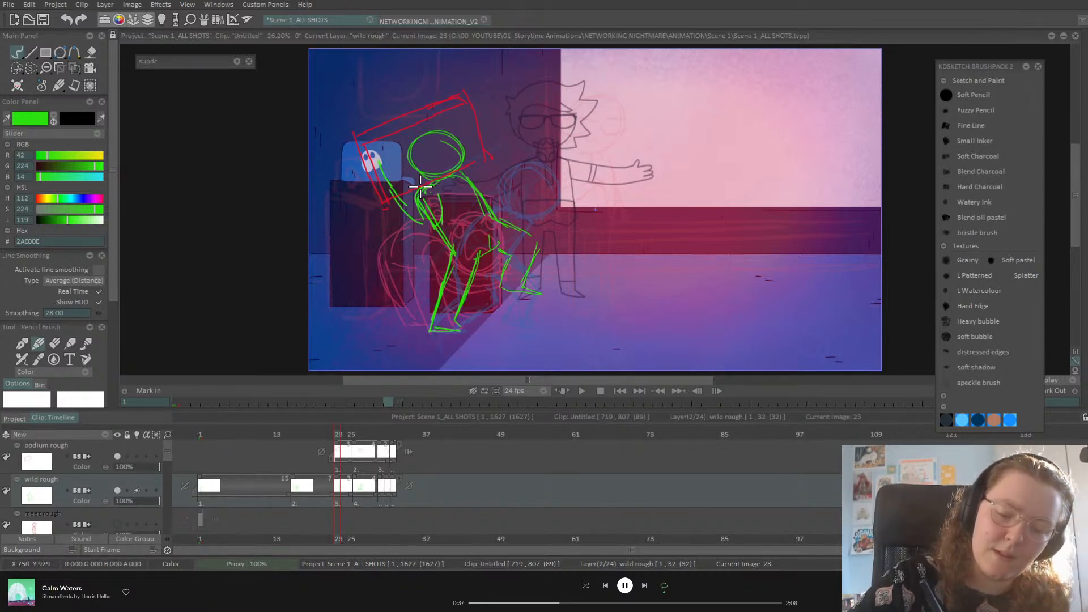
pyautogui.moveTo(386, 178)
pyautogui.mouseDown()
pyautogui.moveTo(412, 193)
pyautogui.moveTo(421, 170)
pyautogui.moveTo(434, 224)
pyautogui.mouseUp()
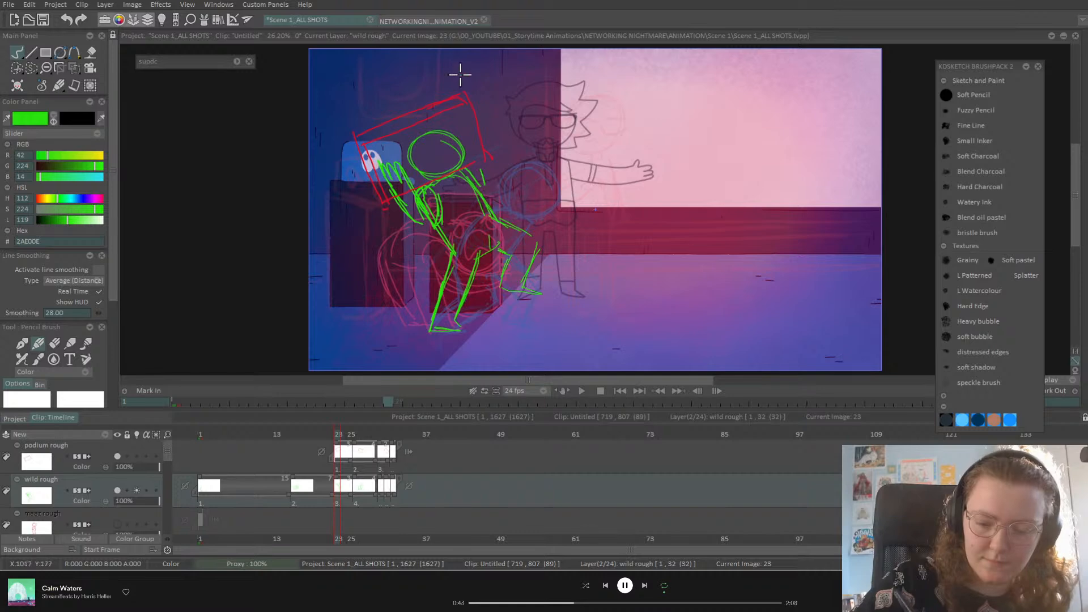
pyautogui.moveTo(479, 119)
pyautogui.mouseDown()
pyautogui.moveTo(492, 165)
pyautogui.moveTo(481, 194)
pyautogui.moveTo(488, 152)
pyautogui.moveTo(480, 183)
pyautogui.mouseUp()
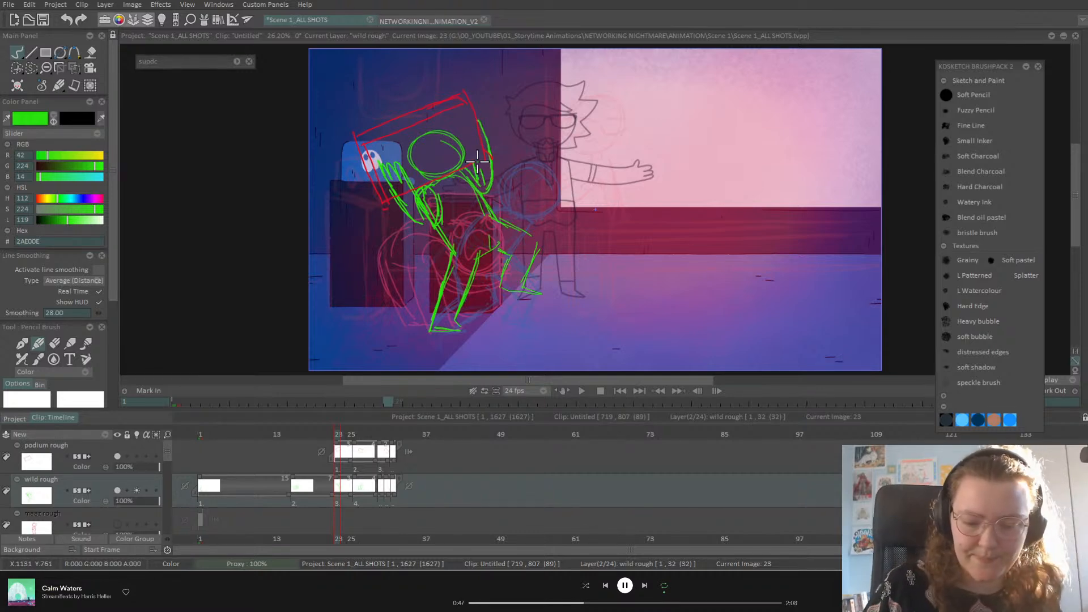
# Step: Sketch a hand beside the shoulder on image 26, then flip between images 30 and 31
pyautogui.press('Right')
pyautogui.press('Right')
pyautogui.press('Right')
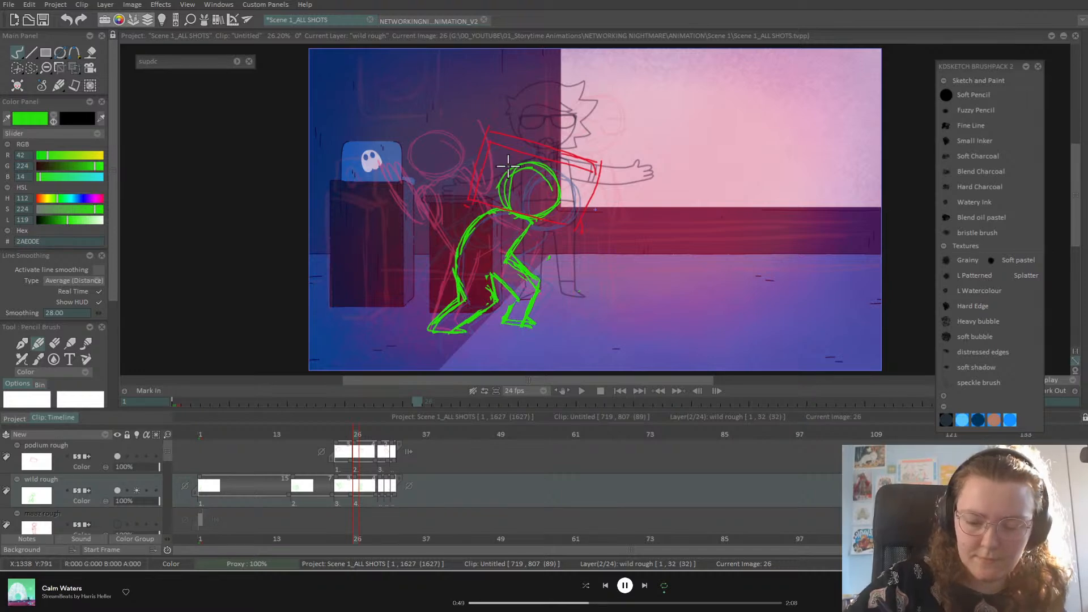
pyautogui.moveTo(560, 214)
pyautogui.mouseDown()
pyautogui.moveTo(535, 256)
pyautogui.moveTo(502, 219)
pyautogui.moveTo(510, 248)
pyautogui.moveTo(543, 257)
pyautogui.moveTo(506, 213)
pyautogui.moveTo(526, 229)
pyautogui.mouseUp()
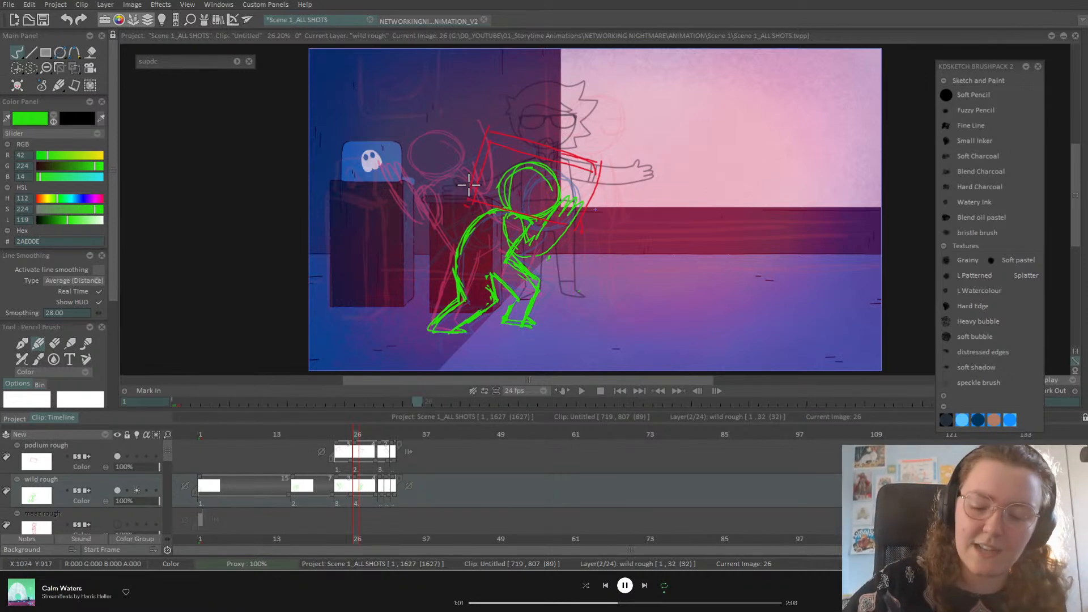
pyautogui.press('Right')
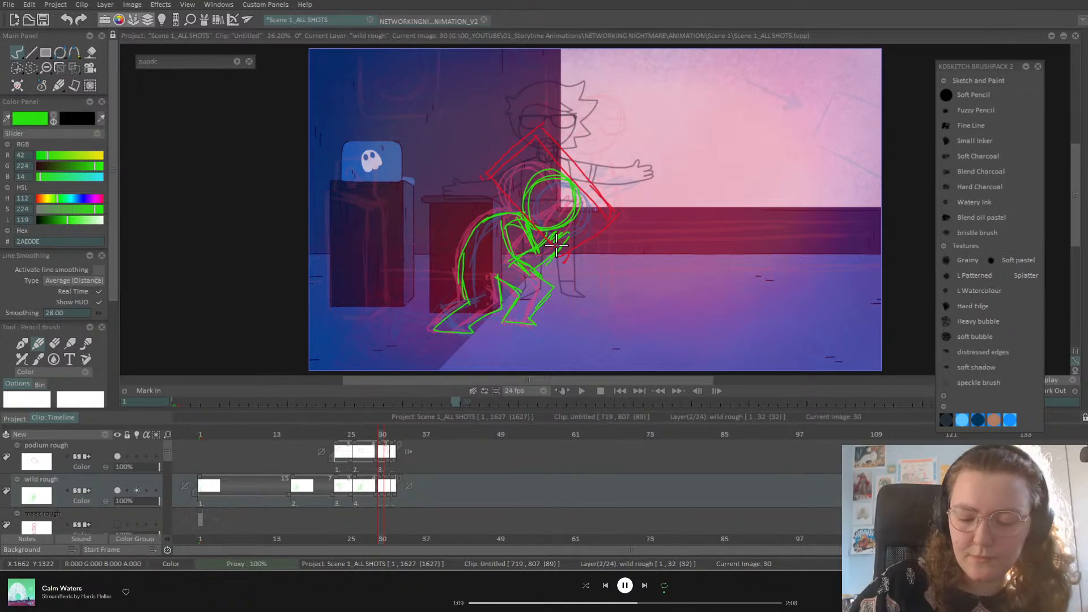
pyautogui.press('Right')
pyautogui.press('Left')
pyautogui.press('Right')
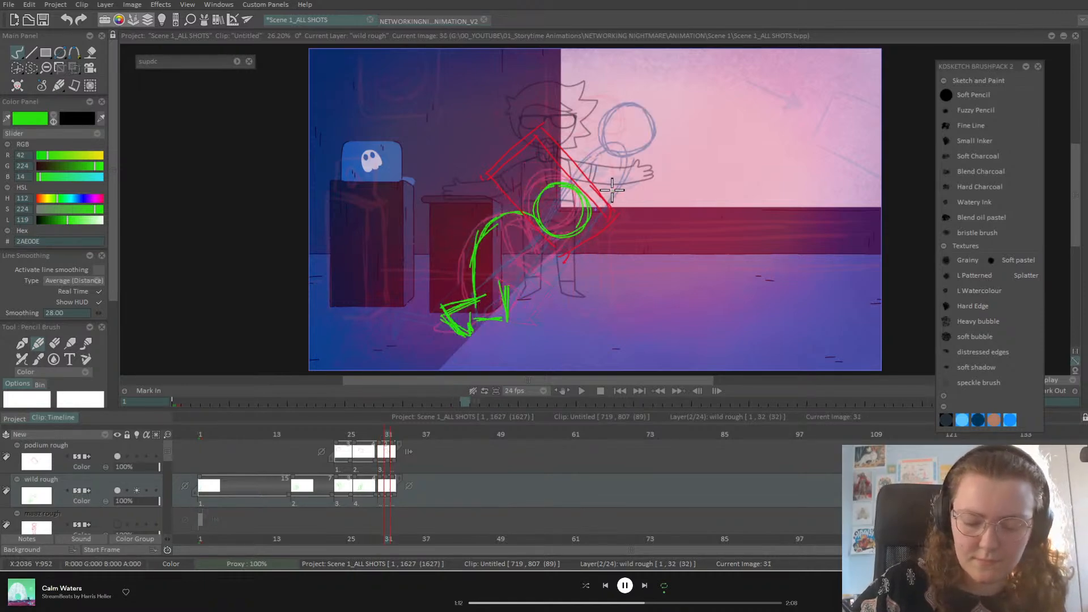
# Step: Rotate the red podium sketch upright on the podium layer, shift it behind the head, and apply
pyautogui.click(101, 450)
pyautogui.click(90, 68)
pyautogui.click(125, 83)
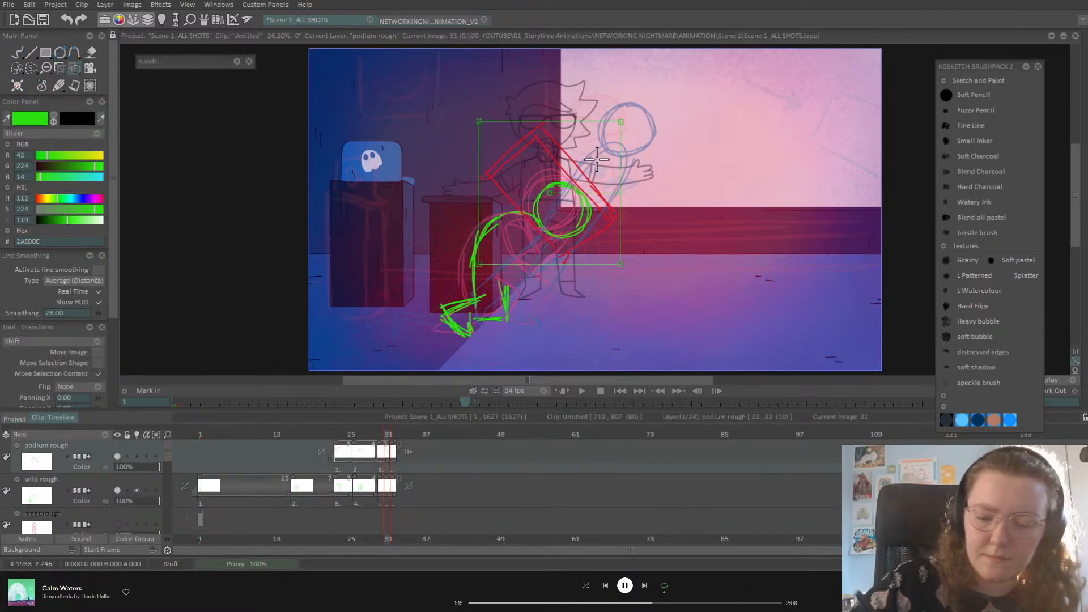
pyautogui.moveTo(620, 194); pyautogui.dragTo(616, 218)
pyautogui.moveTo(584, 169); pyautogui.dragTo(606, 169)
pyautogui.click(137, 456)
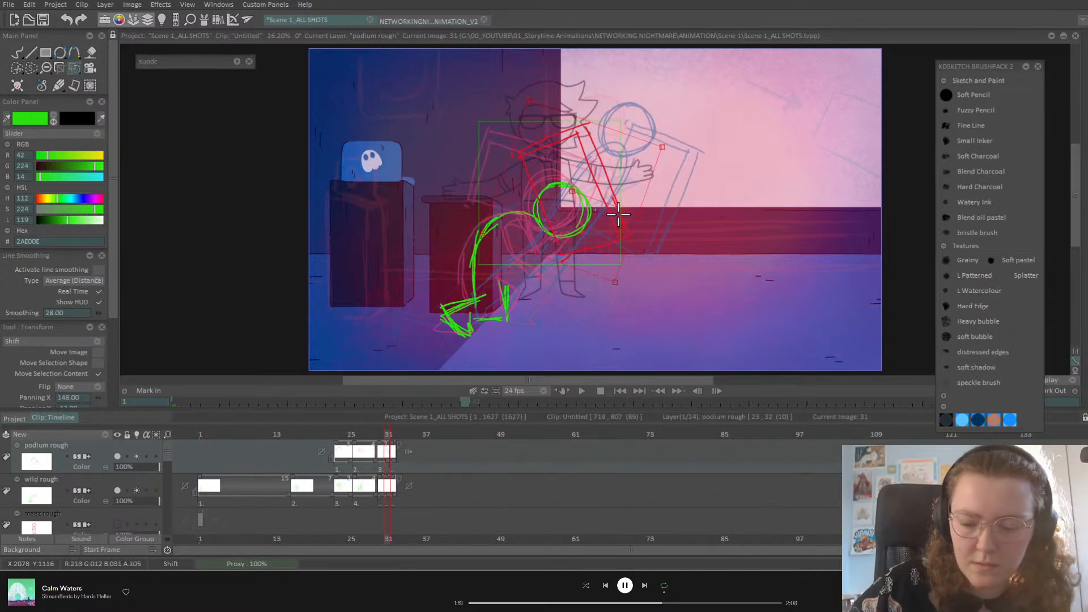
pyautogui.moveTo(636, 220)
pyautogui.mouseDown()
pyautogui.moveTo(629, 227)
pyautogui.moveTo(618, 204)
pyautogui.mouseUp()
pyautogui.moveTo(618, 203); pyautogui.dragTo(616, 211)
pyautogui.press('Return')
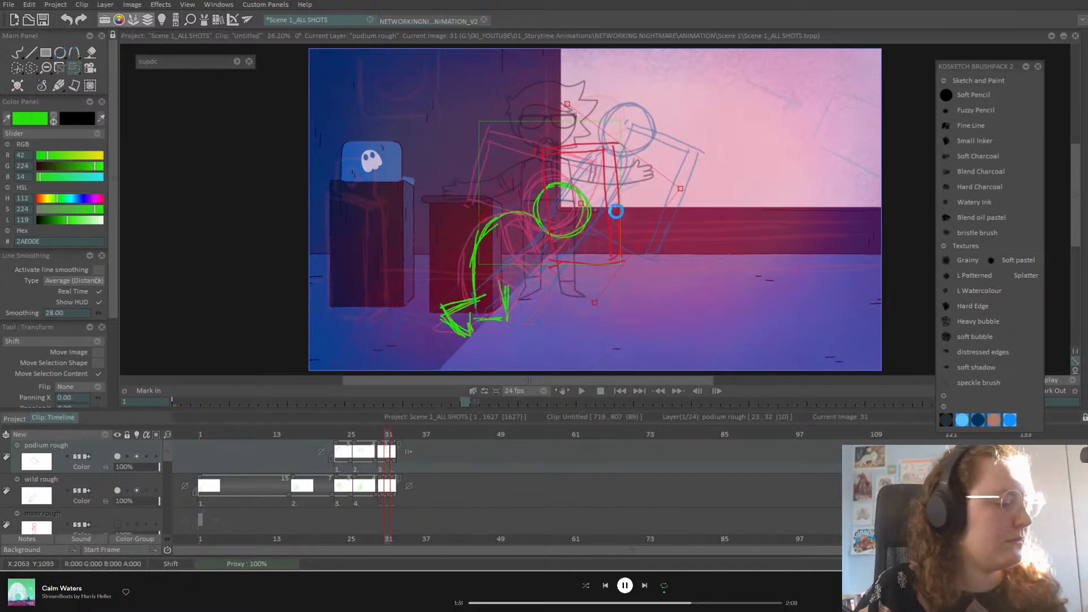
pyautogui.click(19, 54)
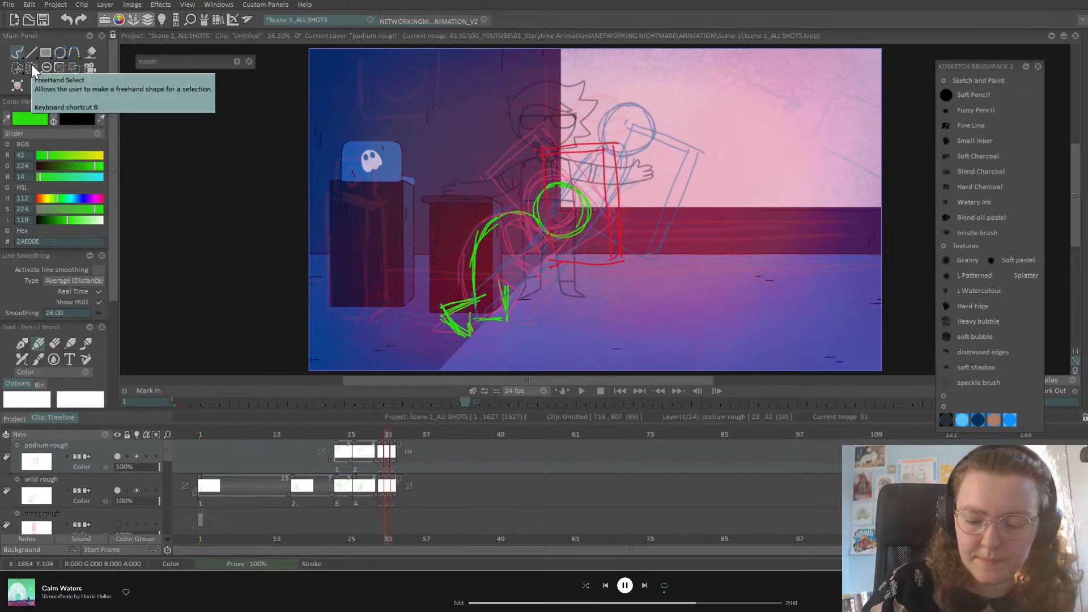
# Step: On the wild rough layer's image 31, draw the bent leg lines, angular second foot and torso edges
pyautogui.click(99, 486)
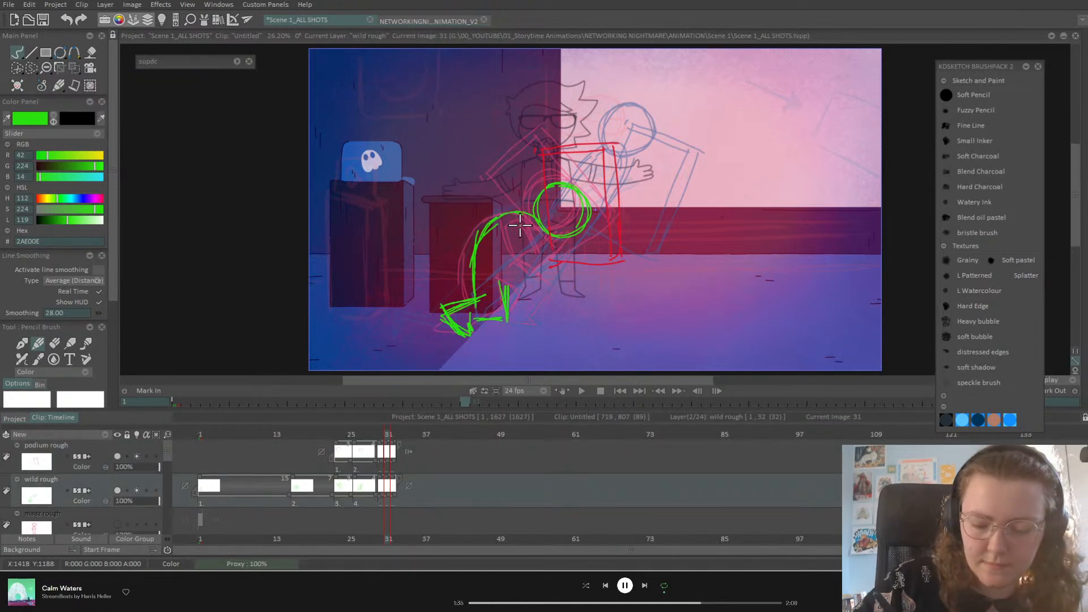
pyautogui.press('Left')
pyautogui.press('Right')
pyautogui.press('Right')
pyautogui.press('Left')
pyautogui.press('Left')
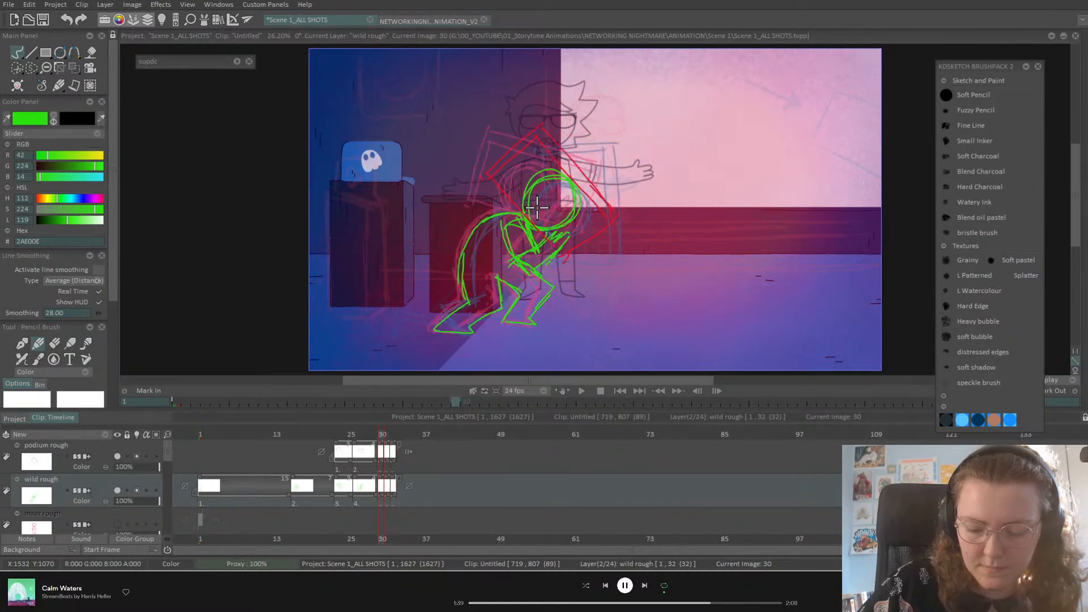
pyautogui.press('Right')
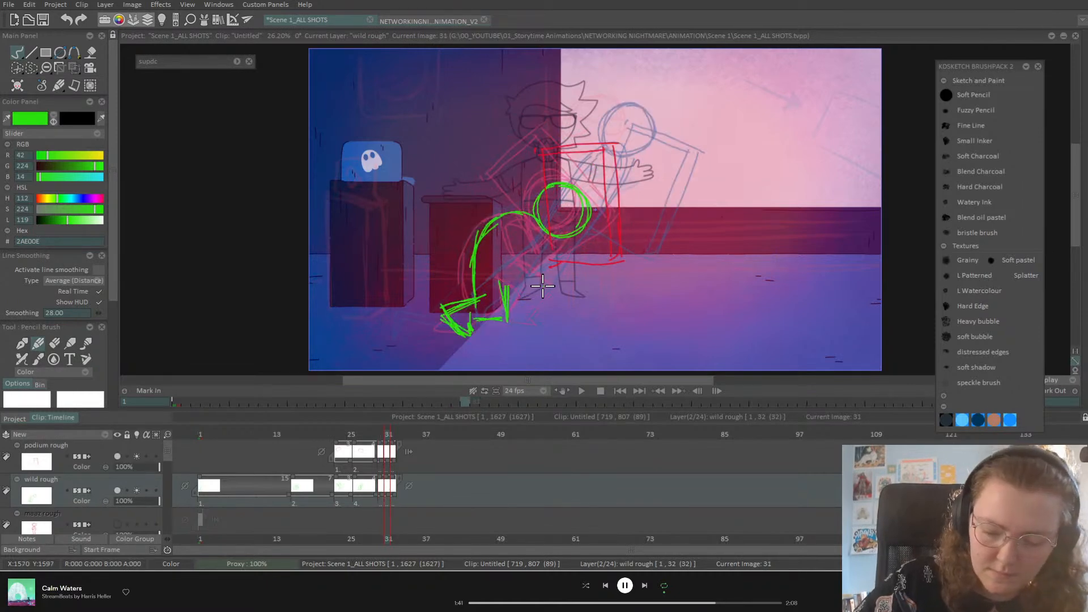
pyautogui.moveTo(545, 308)
pyautogui.mouseDown()
pyautogui.moveTo(530, 304)
pyautogui.moveTo(539, 304)
pyautogui.moveTo(541, 276)
pyautogui.moveTo(508, 321)
pyautogui.mouseUp()
pyautogui.moveTo(521, 284)
pyautogui.mouseDown()
pyautogui.moveTo(539, 321)
pyautogui.moveTo(504, 321)
pyautogui.moveTo(535, 325)
pyautogui.mouseUp()
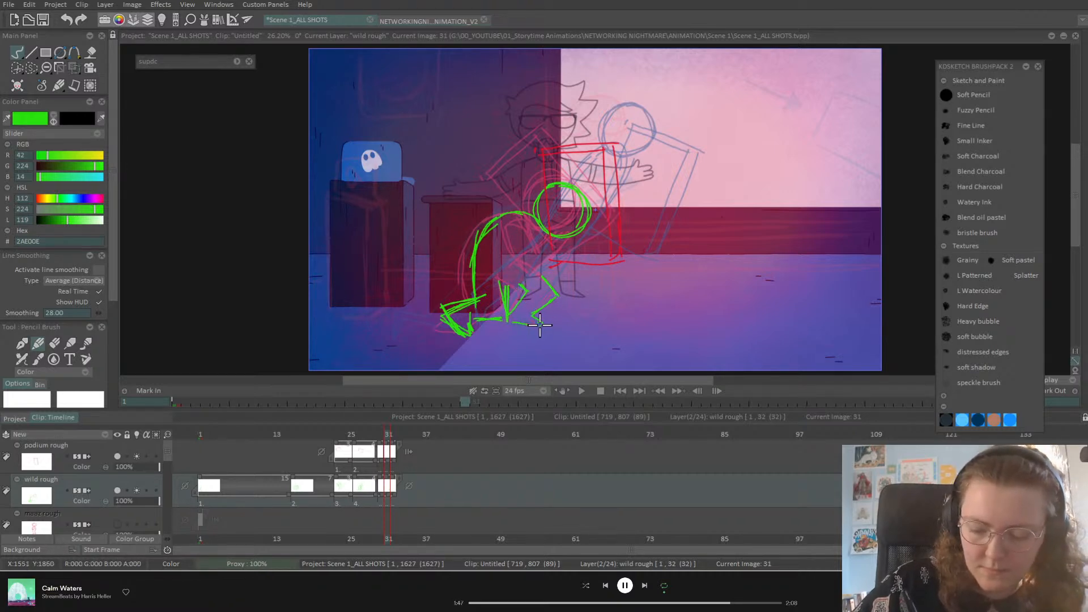
pyautogui.moveTo(505, 286); pyautogui.dragTo(522, 286)
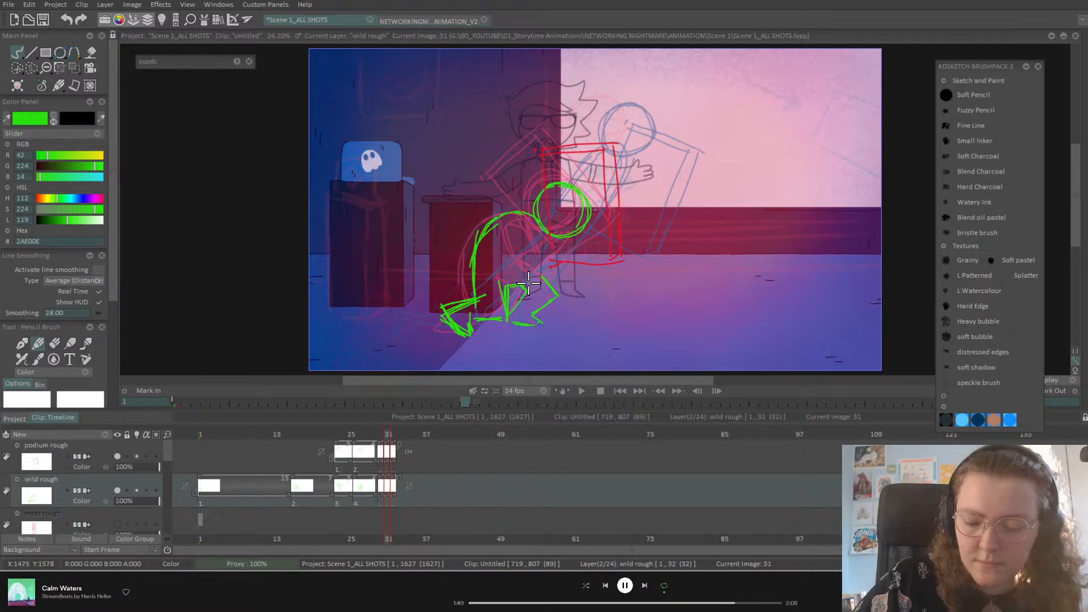
pyautogui.moveTo(559, 237)
pyautogui.mouseDown()
pyautogui.moveTo(519, 255)
pyautogui.moveTo(552, 292)
pyautogui.mouseUp()
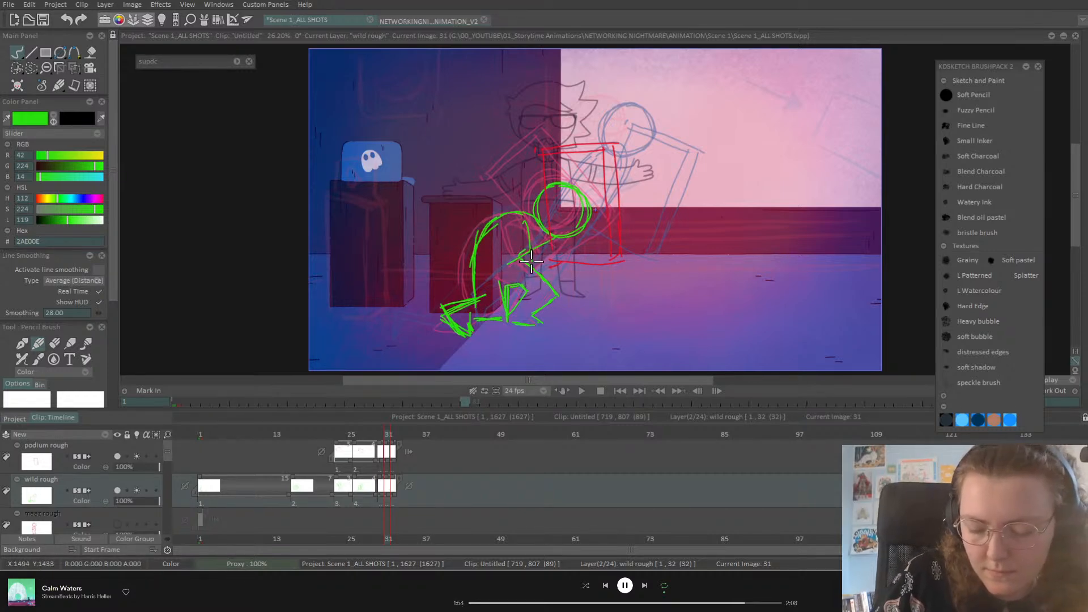
pyautogui.moveTo(528, 218)
pyautogui.mouseDown()
pyautogui.moveTo(511, 252)
pyautogui.moveTo(507, 222)
pyautogui.moveTo(527, 218)
pyautogui.moveTo(538, 275)
pyautogui.moveTo(512, 254)
pyautogui.moveTo(525, 277)
pyautogui.moveTo(586, 266)
pyautogui.moveTo(537, 264)
pyautogui.moveTo(557, 256)
pyautogui.moveTo(570, 270)
pyautogui.moveTo(559, 279)
pyautogui.moveTo(523, 252)
pyautogui.moveTo(509, 222)
pyautogui.moveTo(516, 265)
pyautogui.moveTo(529, 225)
pyautogui.moveTo(540, 275)
pyautogui.mouseUp()
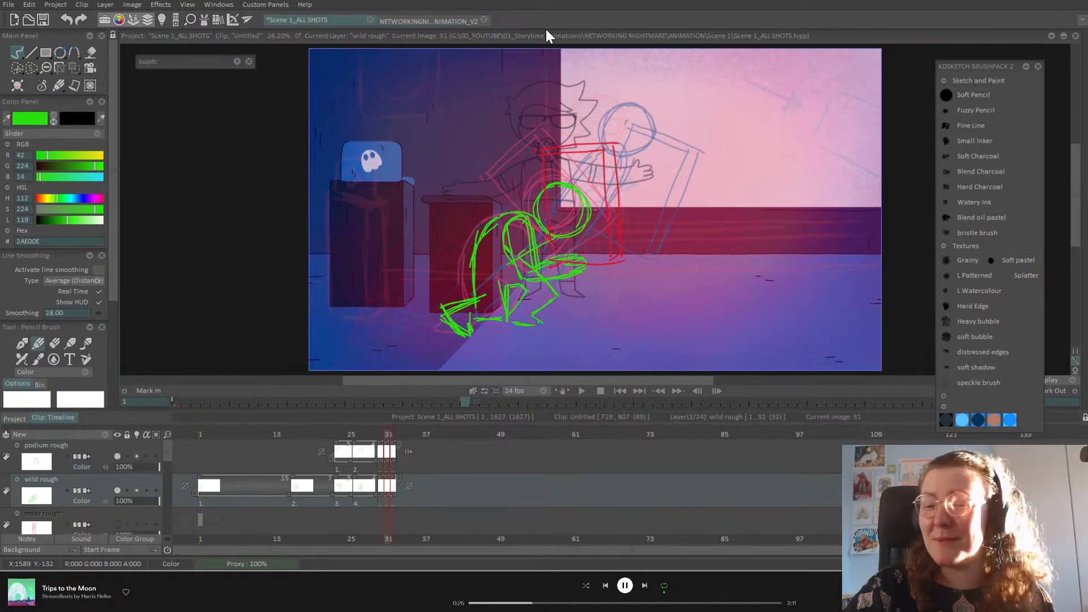
# Step: Review the motion across images 30 to 32, then clear the green drawing from image 31
pyautogui.moveTo(383, 437)
pyautogui.mouseDown()
pyautogui.moveTo(369, 437)
pyautogui.moveTo(378, 438)
pyautogui.mouseUp()
pyautogui.press('Right')
pyautogui.press('Left')
pyautogui.press('Left')
pyautogui.press('Left')
pyautogui.press('Left')
pyautogui.press('Left')
pyautogui.press('Left')
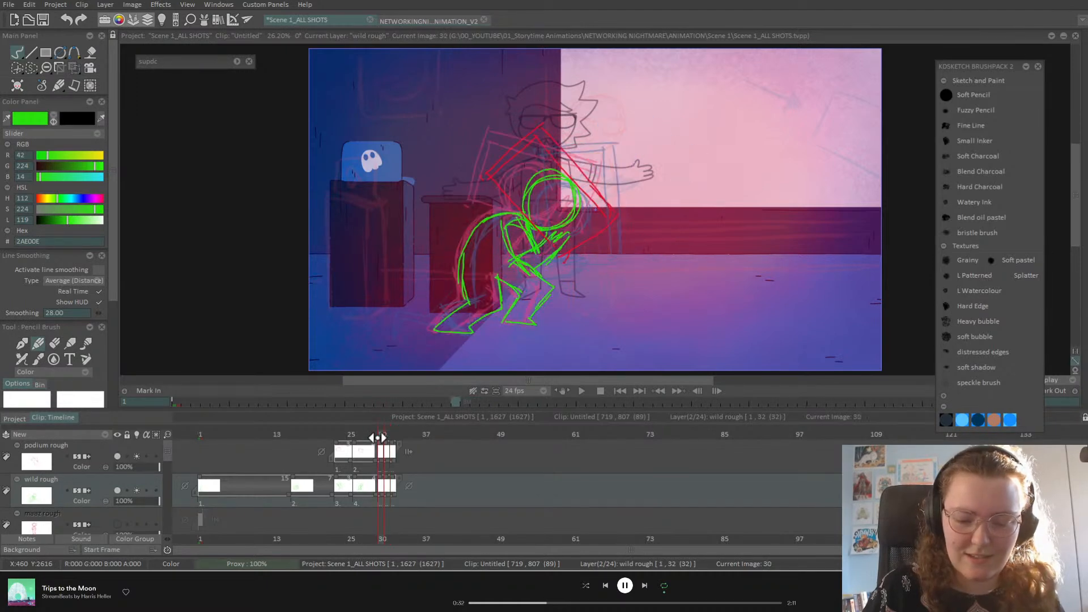
pyautogui.press('Right')
pyautogui.press('Right')
pyautogui.press('Right')
pyautogui.press('Right')
pyautogui.press('Right')
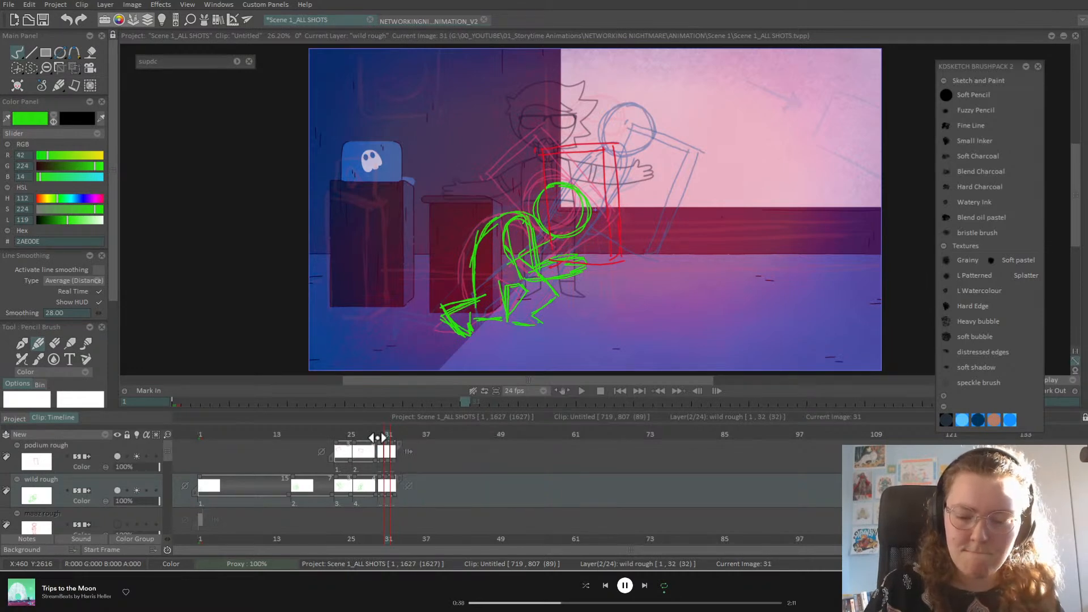
pyautogui.press('Right')
pyautogui.press('Left')
pyautogui.press('Left')
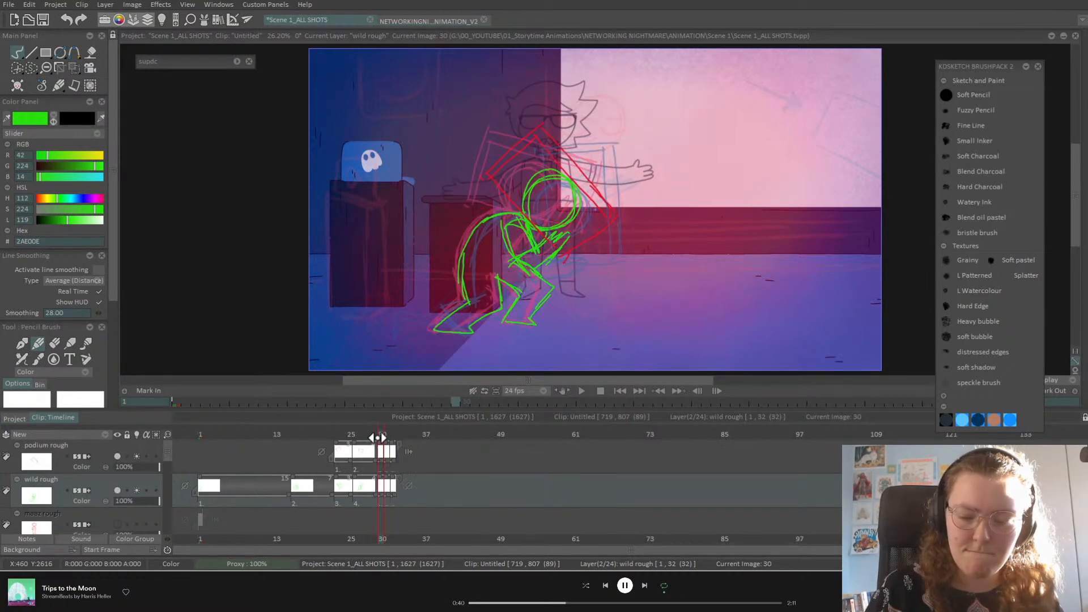
pyautogui.press('Right')
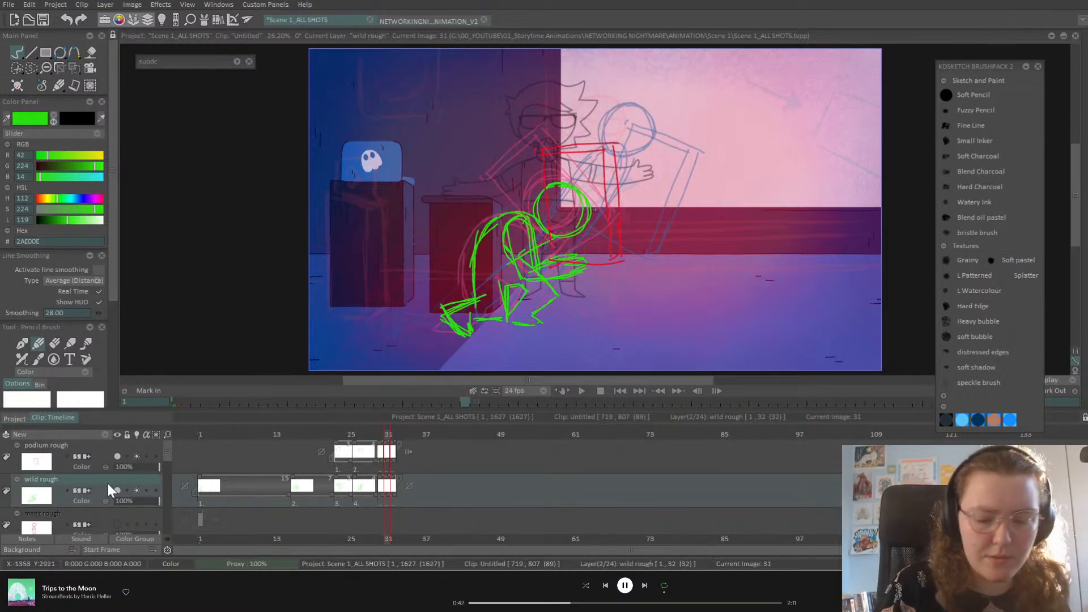
pyautogui.press('BackSpace')
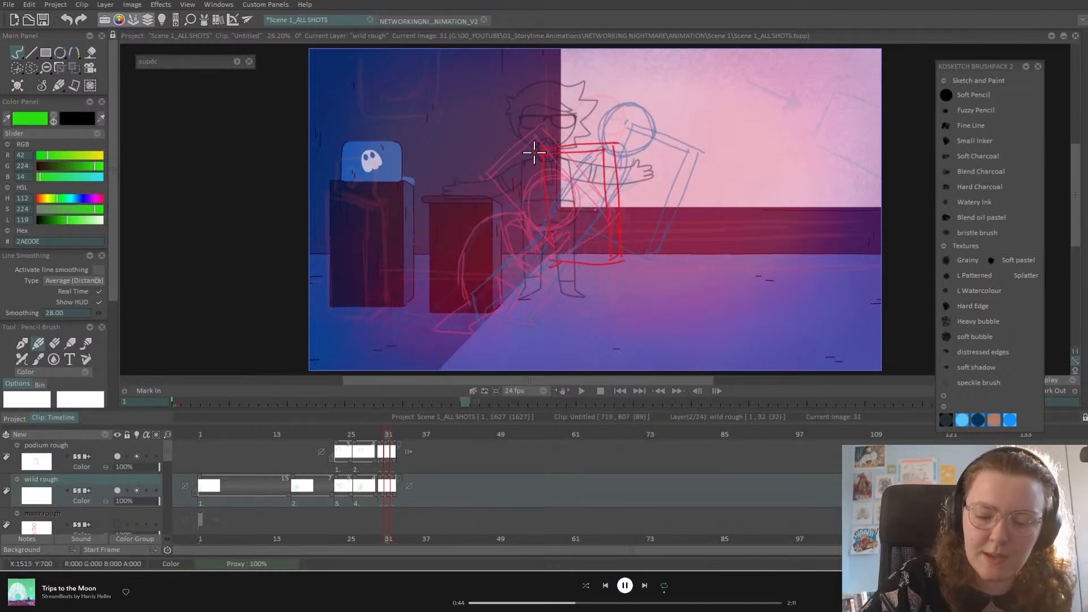
# Step: Redraw the head loop on frame 31, undo the stray arc, and pan the canvas right
pyautogui.moveTo(555, 161)
pyautogui.mouseDown()
pyautogui.moveTo(562, 135)
pyautogui.moveTo(522, 159)
pyautogui.mouseUp()
pyautogui.press('BackSpace')
pyautogui.moveTo(541, 121)
pyautogui.mouseDown()
pyautogui.moveTo(580, 161)
pyautogui.moveTo(538, 174)
pyautogui.moveTo(523, 149)
pyautogui.moveTo(557, 127)
pyautogui.moveTo(476, 253)
pyautogui.mouseUp()
pyautogui.moveTo(522, 161); pyautogui.dragTo(468, 256)
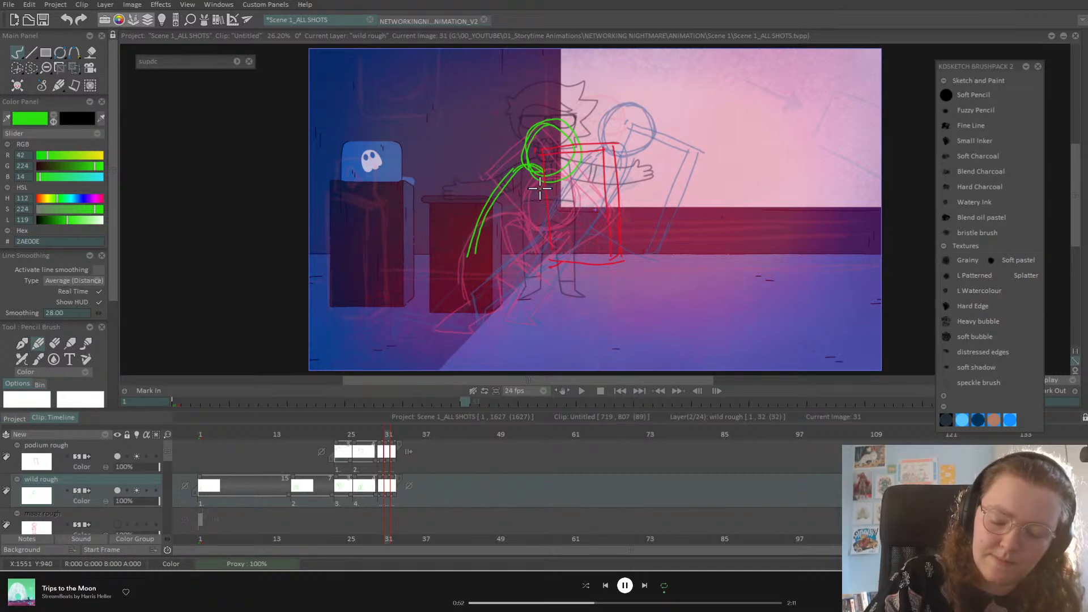
pyautogui.hotkey('ctrl', 'z')
pyautogui.hotkey('ctrl', 'z')
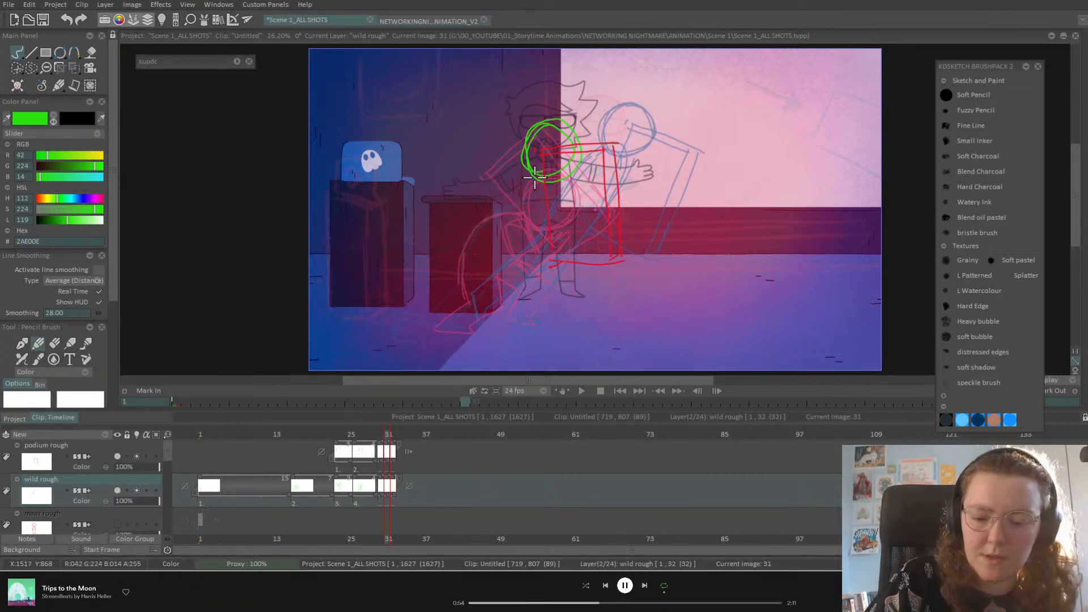
pyautogui.click(75, 68)
pyautogui.click(119, 69)
pyautogui.moveTo(574, 137); pyautogui.dragTo(591, 135)
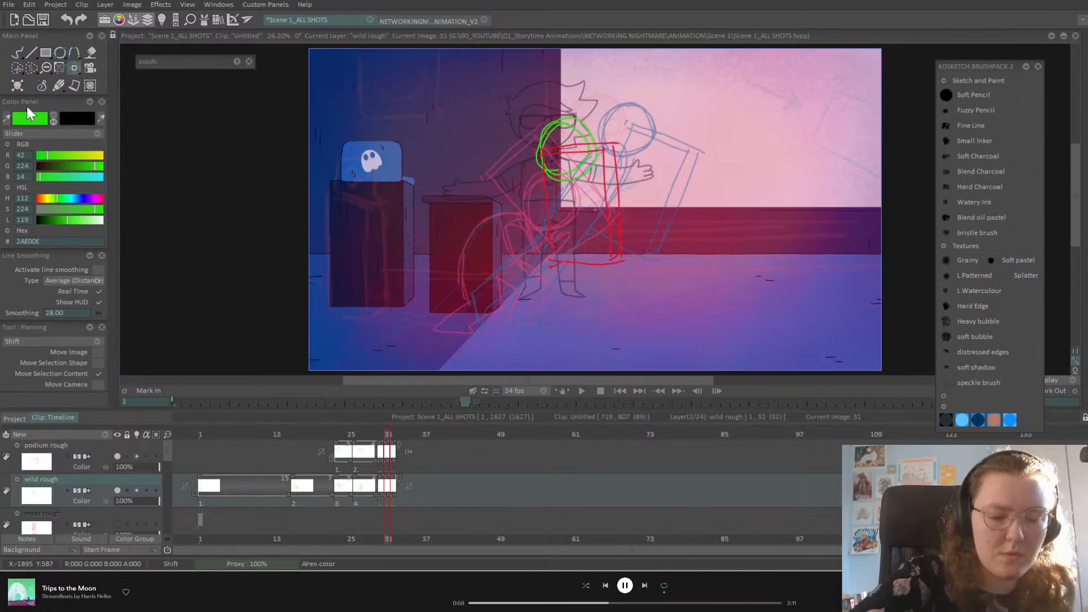
pyautogui.click(18, 52)
# Step: Draw the green back line from head to foot and the arm reaching toward the podium
pyautogui.moveTo(538, 168); pyautogui.dragTo(566, 268)
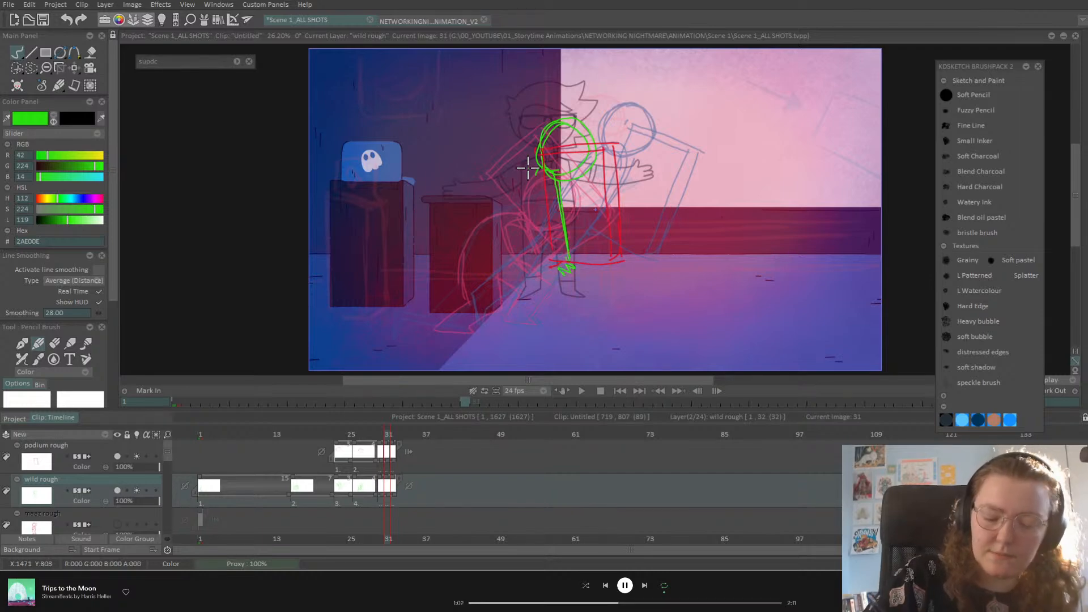
pyautogui.moveTo(538, 176)
pyautogui.mouseDown()
pyautogui.moveTo(542, 247)
pyautogui.moveTo(559, 272)
pyautogui.moveTo(578, 267)
pyautogui.moveTo(566, 250)
pyautogui.mouseUp()
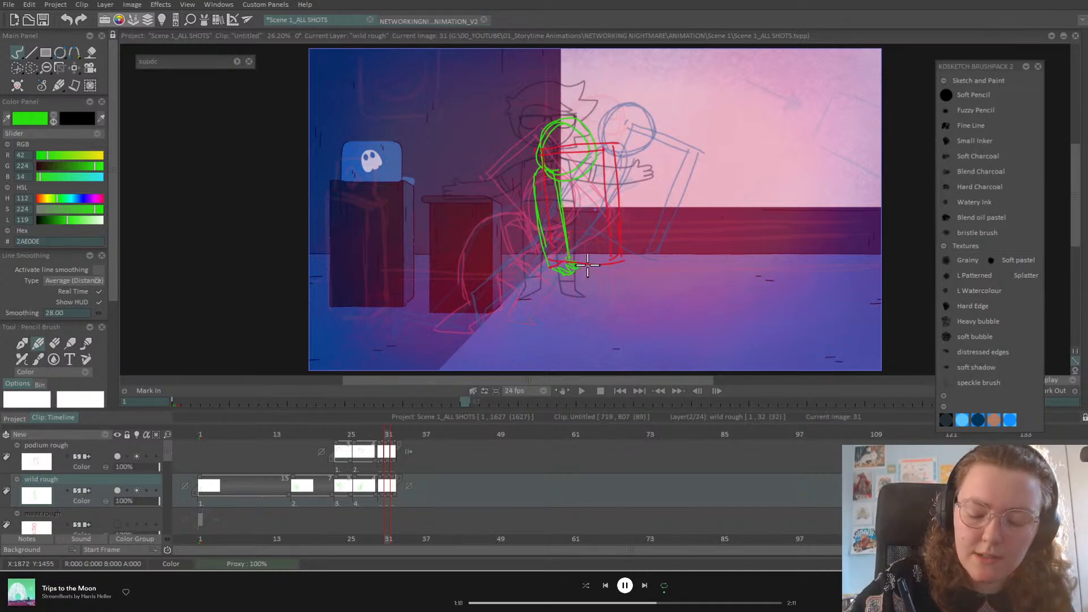
pyautogui.moveTo(536, 158)
pyautogui.mouseDown()
pyautogui.moveTo(496, 192)
pyautogui.moveTo(483, 256)
pyautogui.mouseUp()
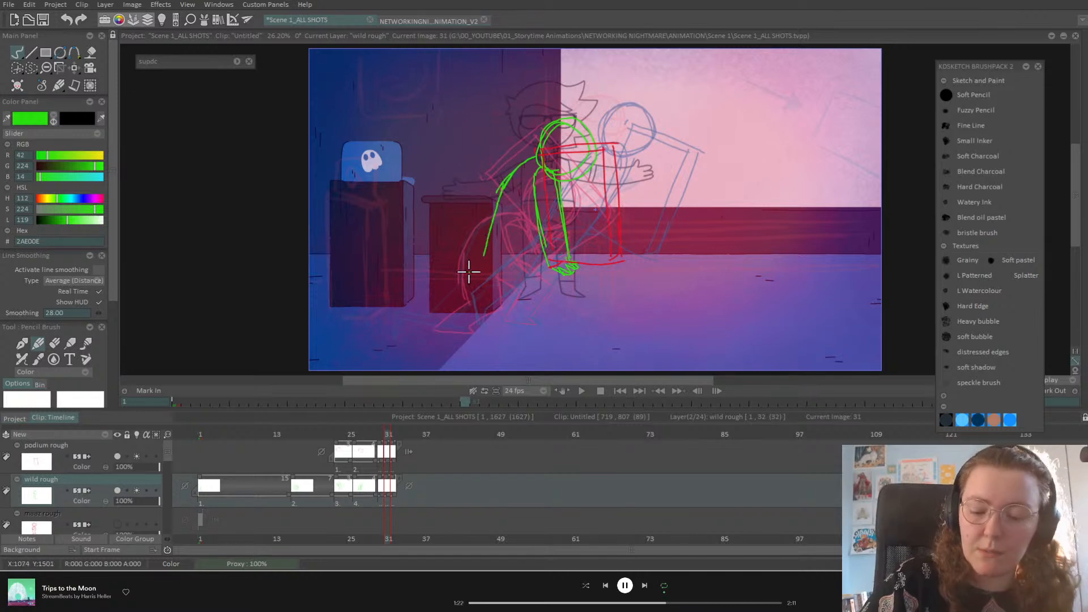
pyautogui.moveTo(539, 160)
pyautogui.mouseDown()
pyautogui.moveTo(504, 186)
pyautogui.moveTo(515, 175)
pyautogui.moveTo(476, 283)
pyautogui.mouseUp()
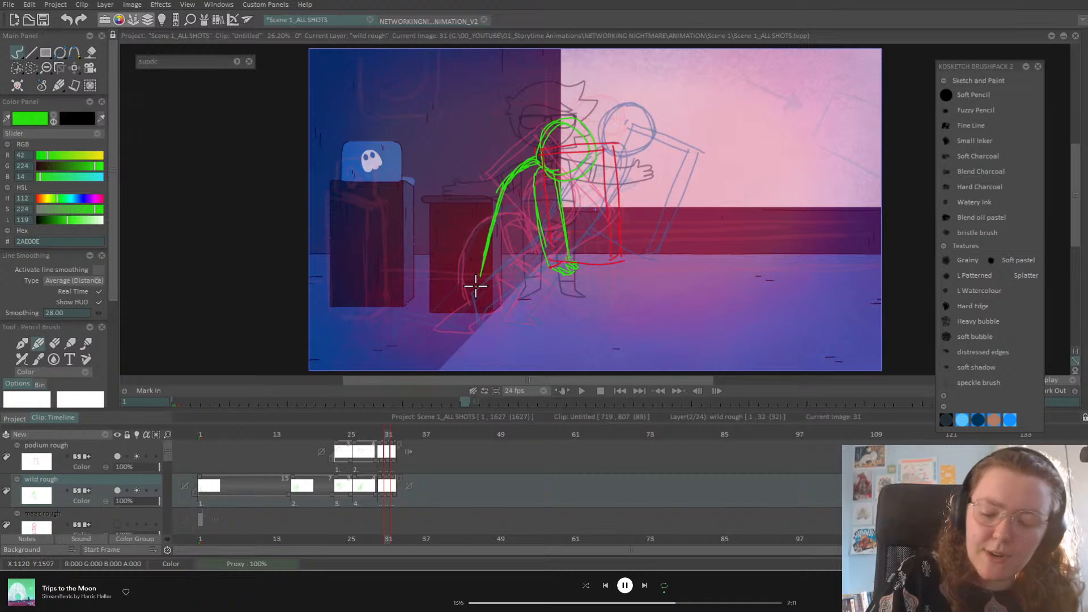
pyautogui.press('Left')
pyautogui.press('Right')
pyautogui.press('Left')
pyautogui.press('Right')
pyautogui.click(54, 342)
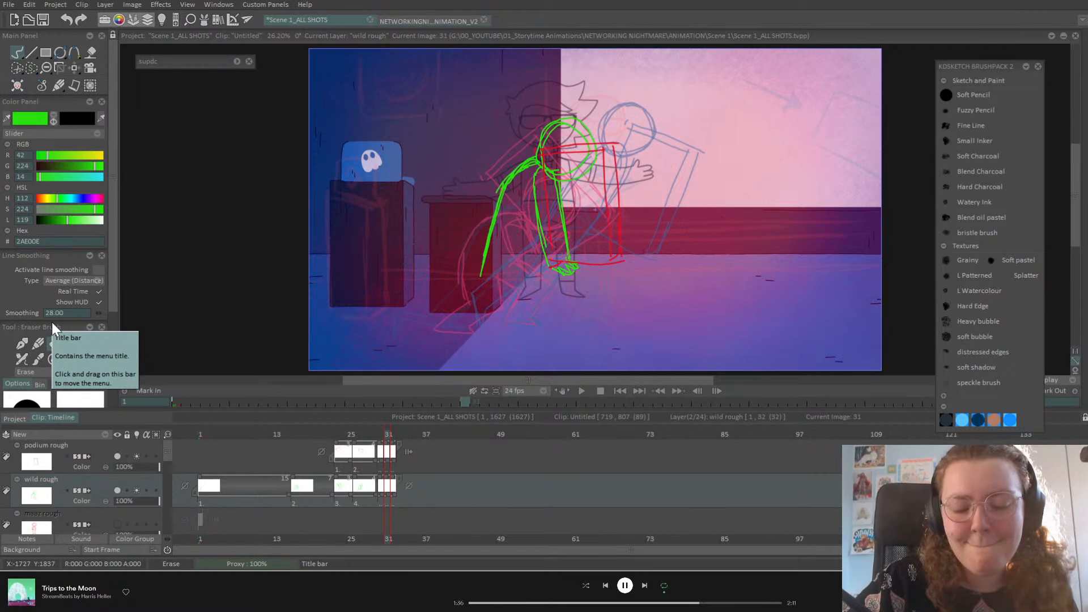
# Step: Undo the recent green arm strokes and compare frames 30 to 32, returning to frame 31
pyautogui.hotkey('ctrl', 'z')
pyautogui.hotkey('ctrl', 'z')
pyautogui.hotkey('ctrl', 'z')
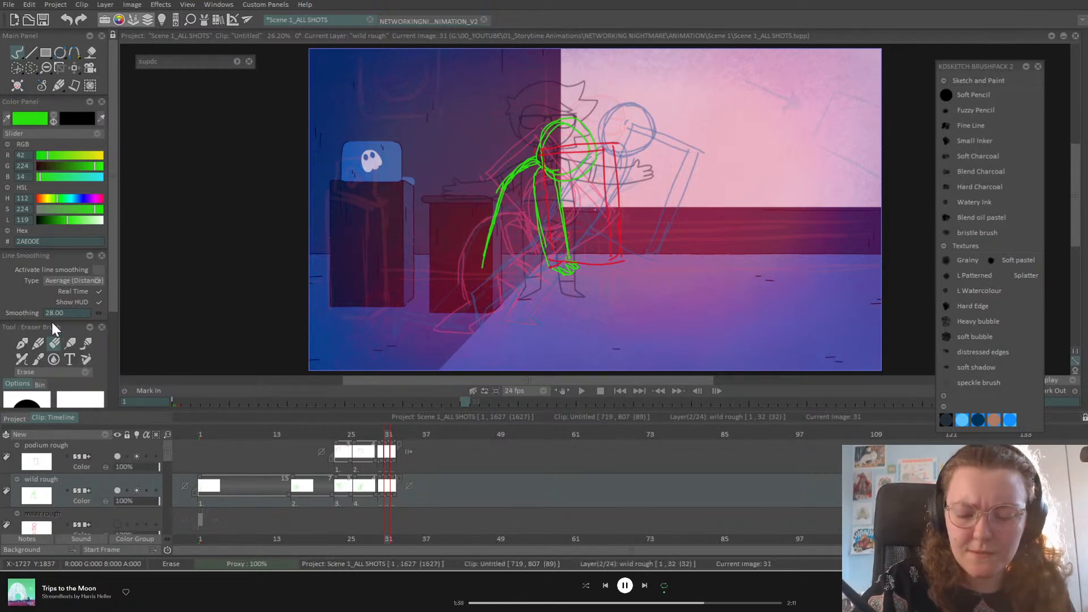
pyautogui.hotkey('ctrl', 'z')
pyautogui.hotkey('ctrl', 'z')
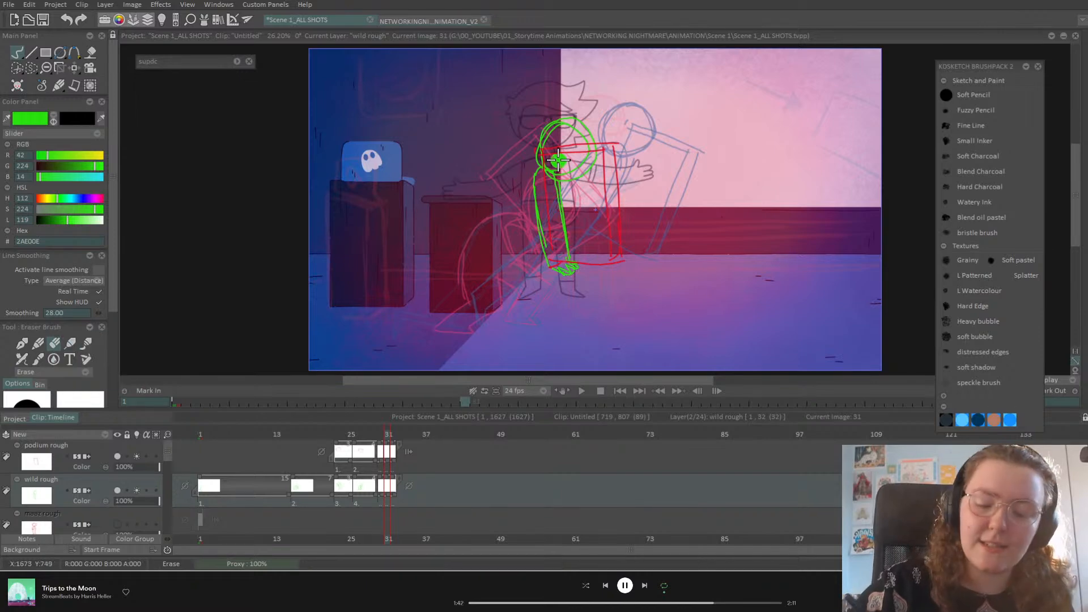
pyautogui.click(40, 342)
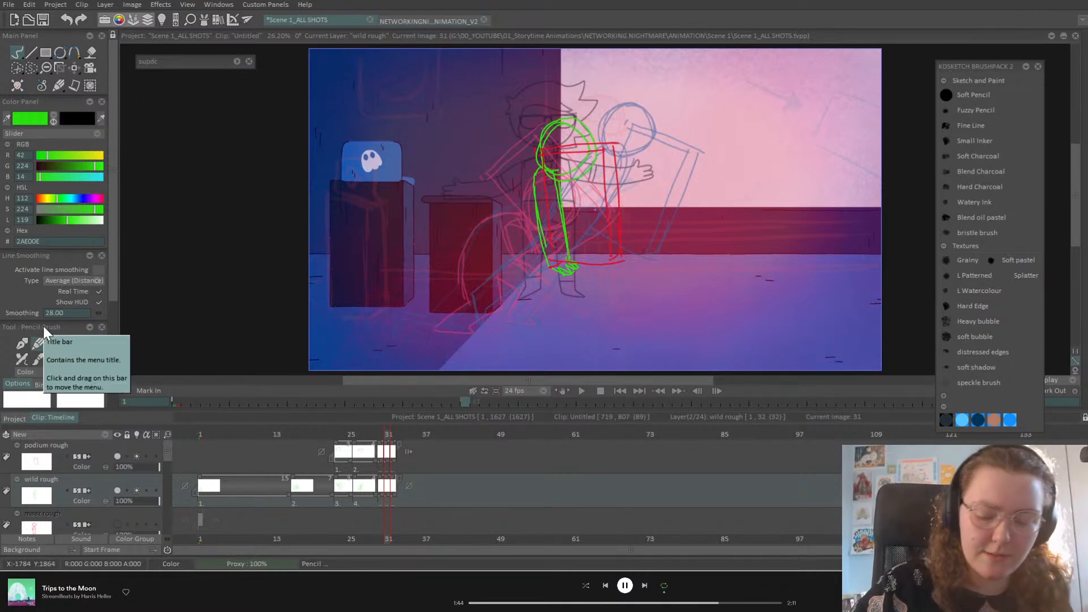
pyautogui.press('Left')
pyautogui.press('Right')
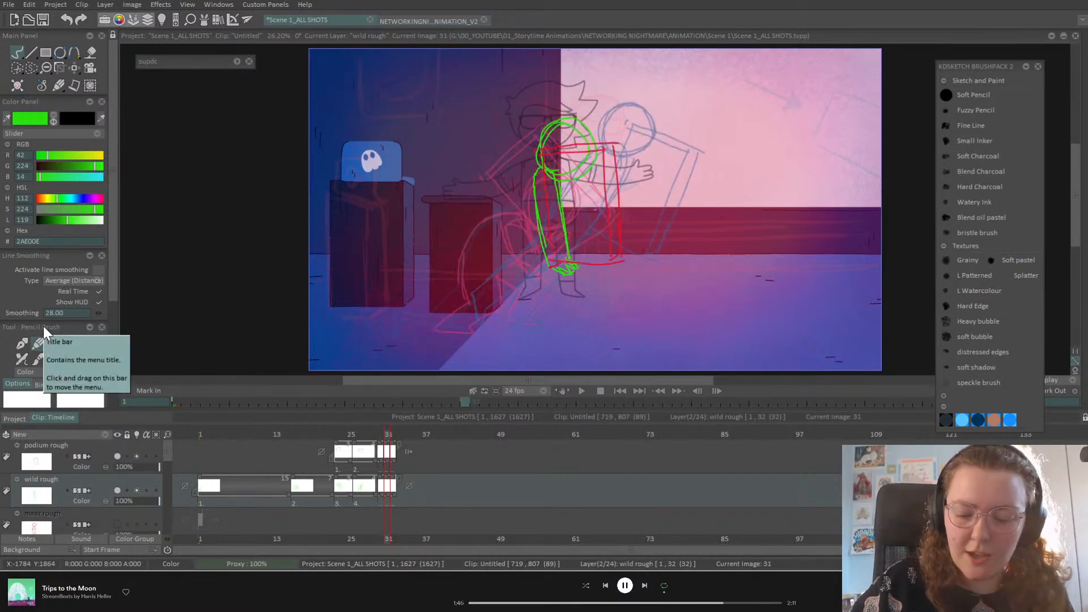
pyautogui.press('Left')
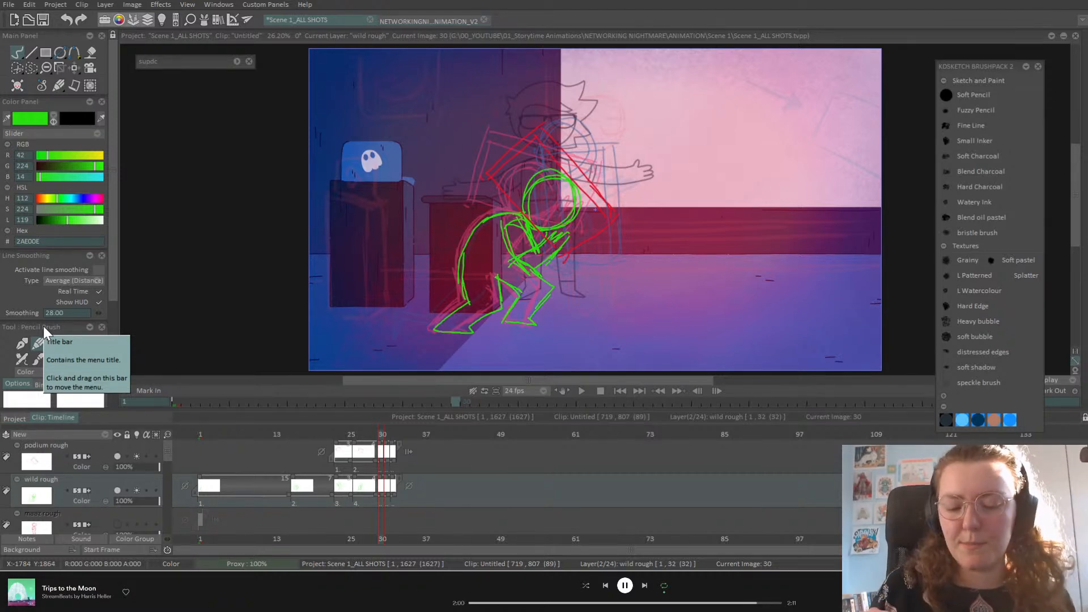
pyautogui.press('Right')
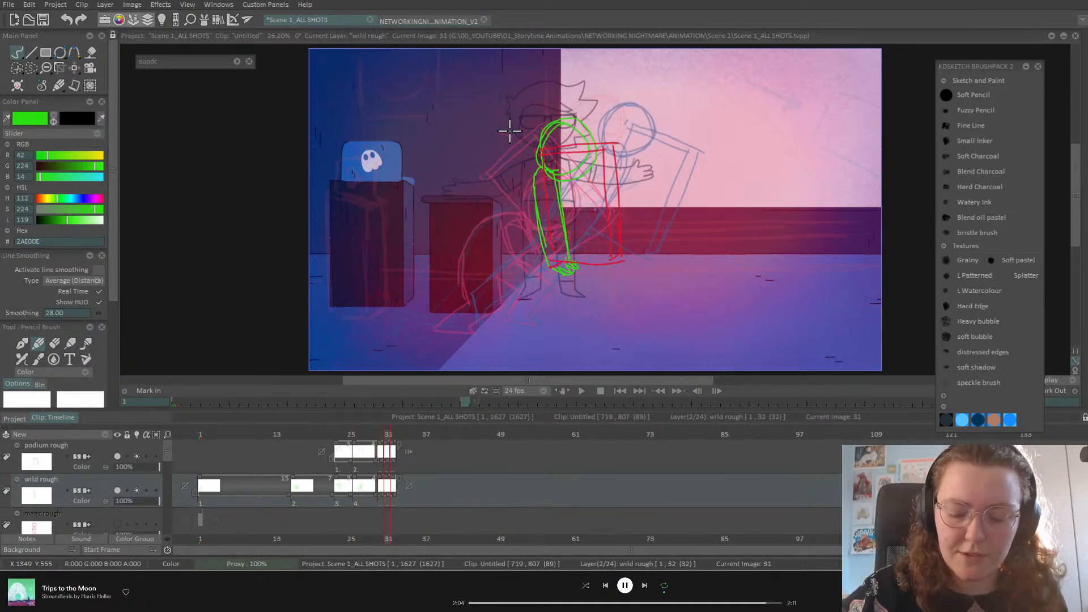
pyautogui.press('Right')
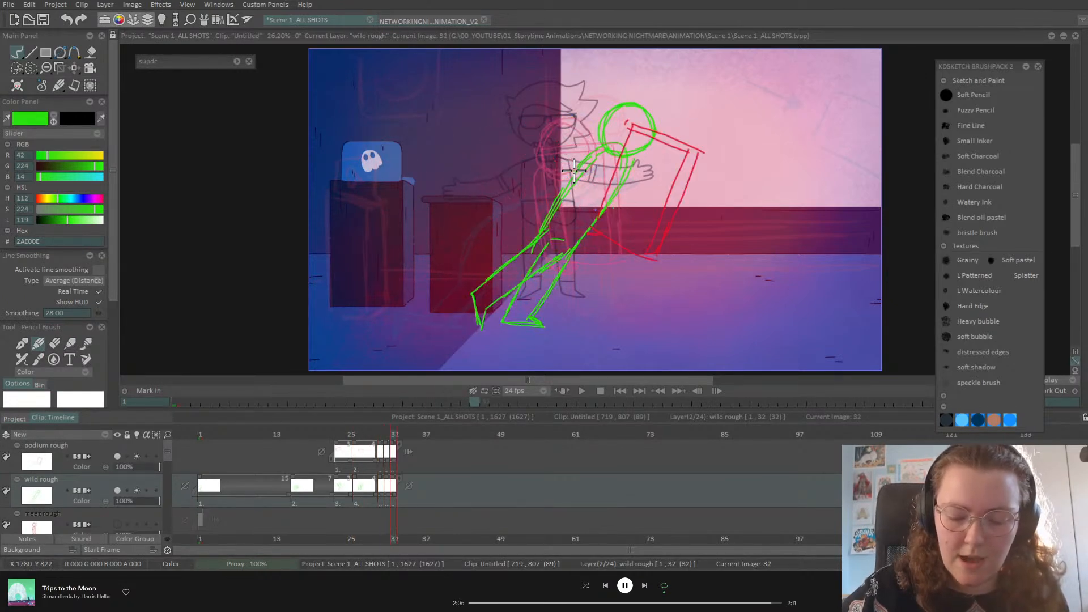
pyautogui.press('Left')
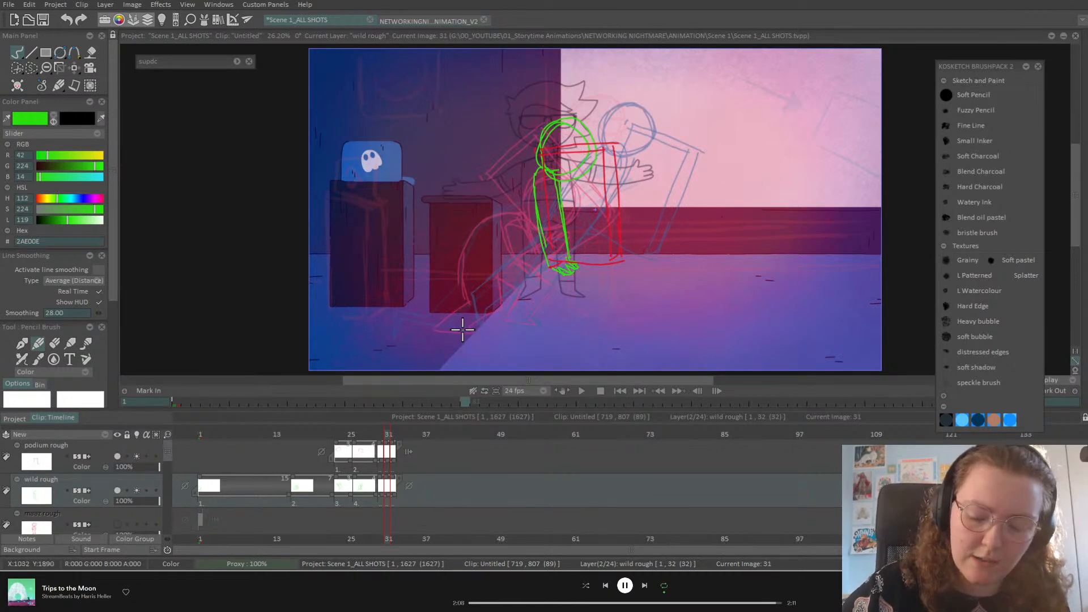
# Step: Sketch the arm down-left from the shoulder, then the leg diagonal, foot sole, ankle and shin
pyautogui.moveTo(535, 177); pyautogui.dragTo(467, 301)
pyautogui.moveTo(485, 265)
pyautogui.mouseDown()
pyautogui.moveTo(467, 312)
pyautogui.moveTo(483, 335)
pyautogui.moveTo(477, 322)
pyautogui.mouseUp()
pyautogui.moveTo(527, 248)
pyautogui.mouseDown()
pyautogui.moveTo(486, 309)
pyautogui.moveTo(528, 247)
pyautogui.mouseUp()
pyautogui.press('Left')
pyautogui.press('Right')
pyautogui.moveTo(509, 322)
pyautogui.mouseDown()
pyautogui.moveTo(535, 323)
pyautogui.moveTo(537, 314)
pyautogui.mouseUp()
pyautogui.moveTo(531, 316); pyautogui.dragTo(536, 324)
pyautogui.moveTo(549, 276)
pyautogui.mouseDown()
pyautogui.moveTo(514, 298)
pyautogui.moveTo(524, 249)
pyautogui.moveTo(548, 278)
pyautogui.moveTo(546, 241)
pyautogui.mouseUp()
# Step: Add torso lines running from the neck down to the hips on frame 31
pyautogui.press('Left')
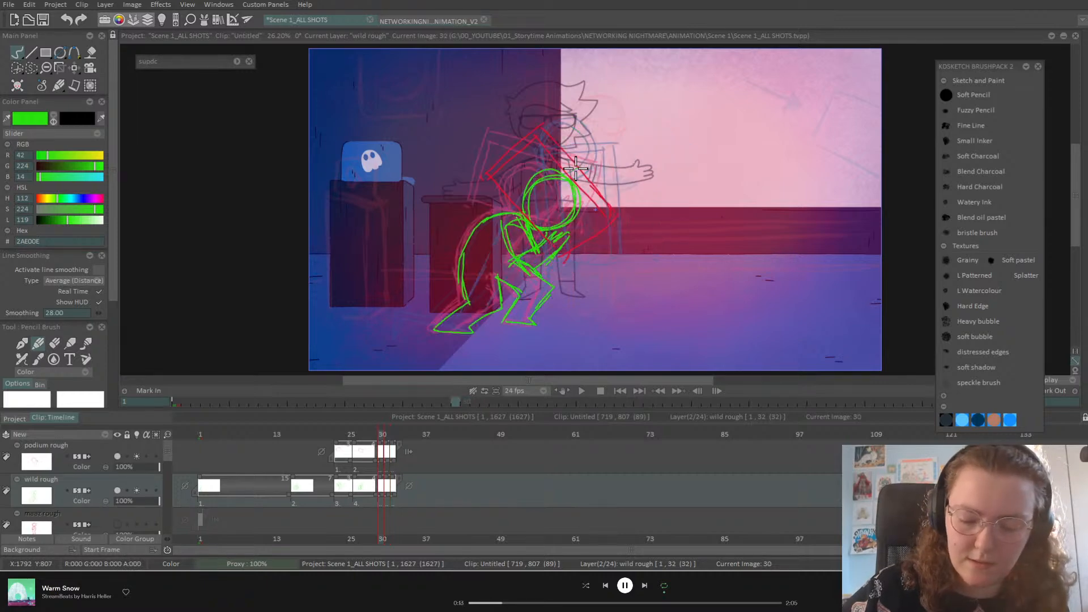
pyautogui.press('Right')
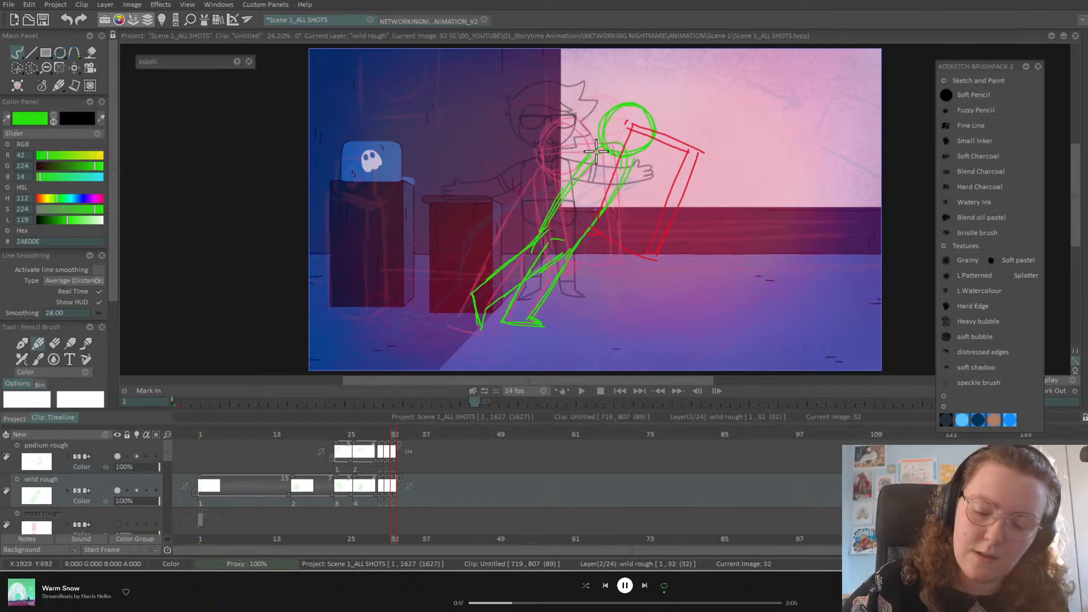
pyautogui.moveTo(598, 160); pyautogui.dragTo(608, 242)
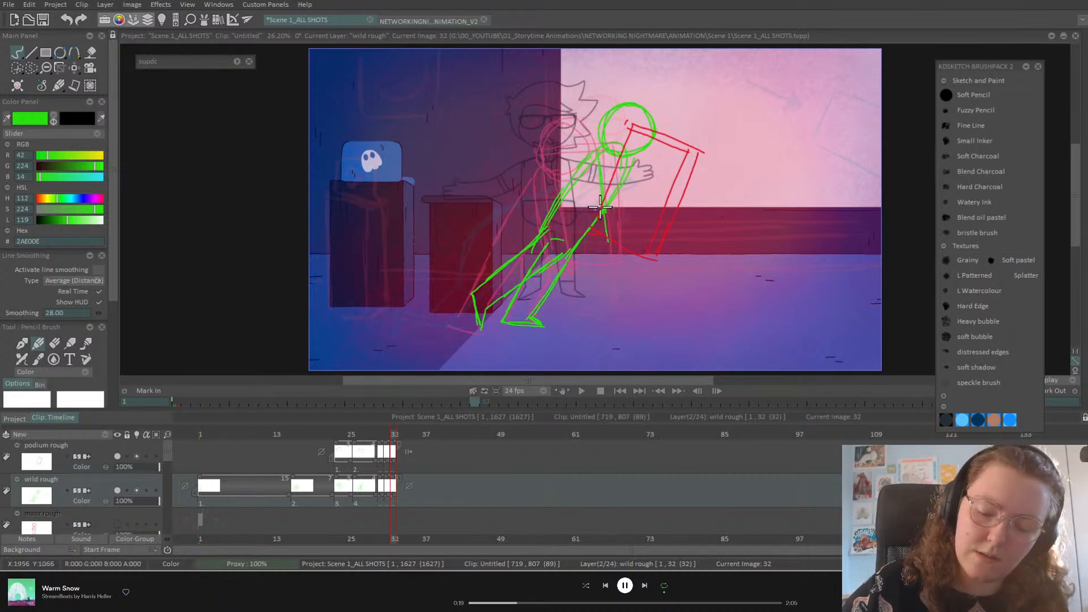
pyautogui.moveTo(605, 151); pyautogui.dragTo(629, 244)
pyautogui.moveTo(594, 165)
pyautogui.mouseDown()
pyautogui.moveTo(622, 253)
pyautogui.moveTo(635, 261)
pyautogui.mouseUp()
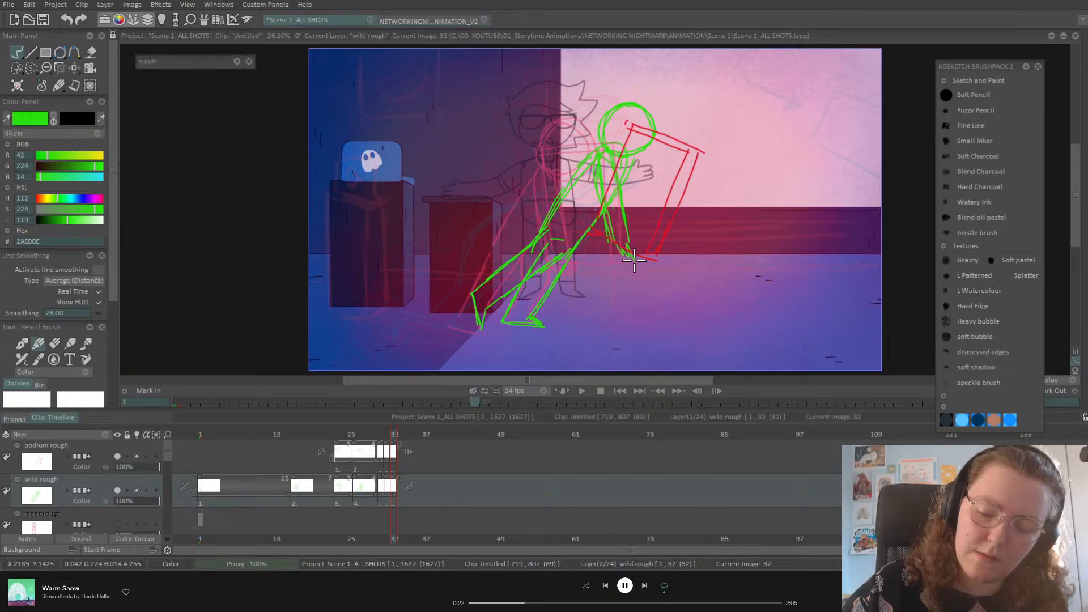
# Step: Shift the red podium drawing right and up, then rotate it slightly clockwise
pyautogui.click(99, 454)
pyautogui.click(75, 68)
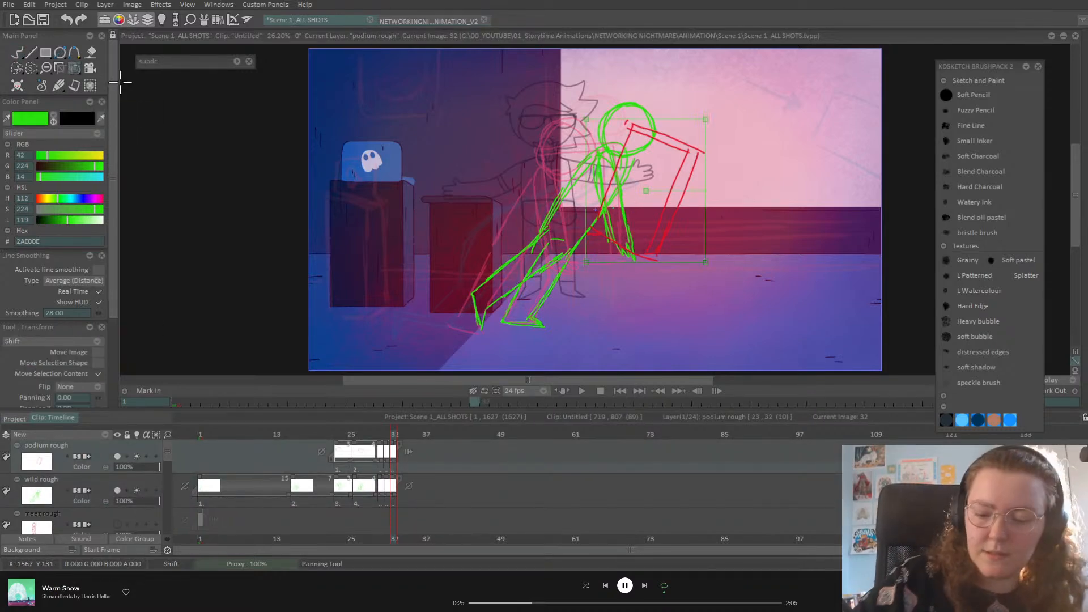
pyautogui.moveTo(677, 149); pyautogui.dragTo(693, 155)
pyautogui.moveTo(702, 166); pyautogui.dragTo(692, 162)
pyautogui.moveTo(727, 198); pyautogui.dragTo(717, 178)
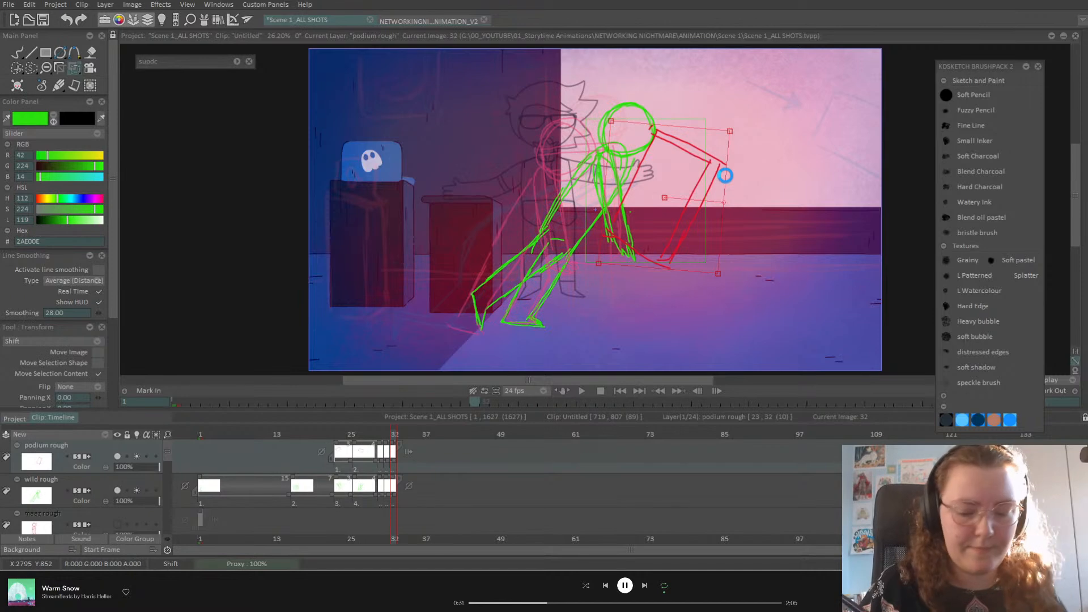
pyautogui.click(18, 53)
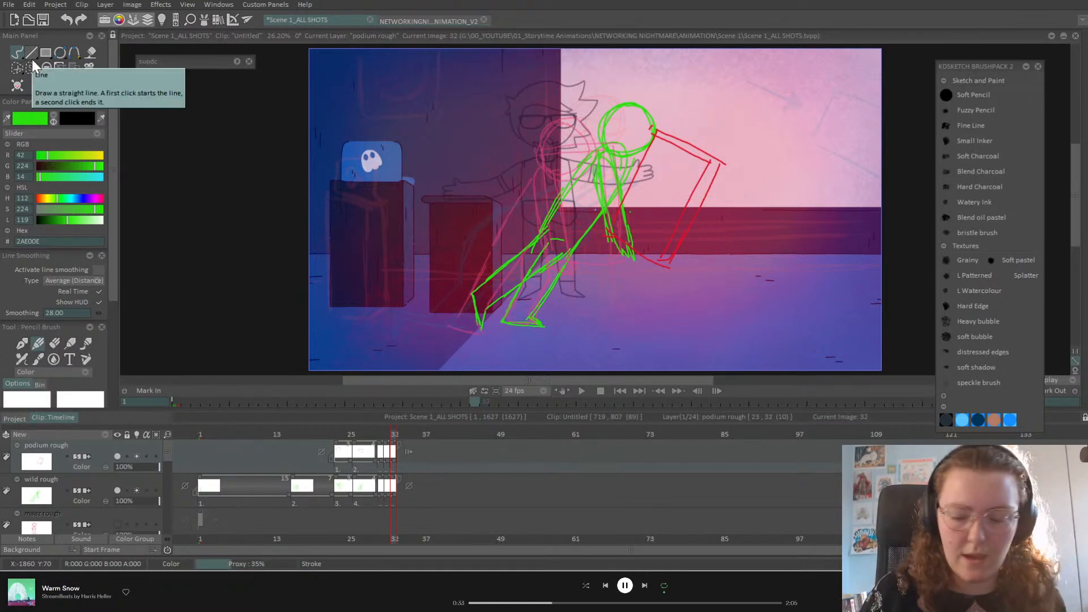
# Step: On the wild rough layer, step through the earlier drawings from frame 16 to frame 26
pyautogui.press('Left')
pyautogui.press('Left')
pyautogui.press('Left')
pyautogui.press('Left')
pyautogui.press('Left')
pyautogui.press('Left')
pyautogui.press('Left')
pyautogui.press('Left')
pyautogui.press('Left')
pyautogui.press('Left')
pyautogui.press('Left')
pyautogui.press('Left')
pyautogui.press('Left')
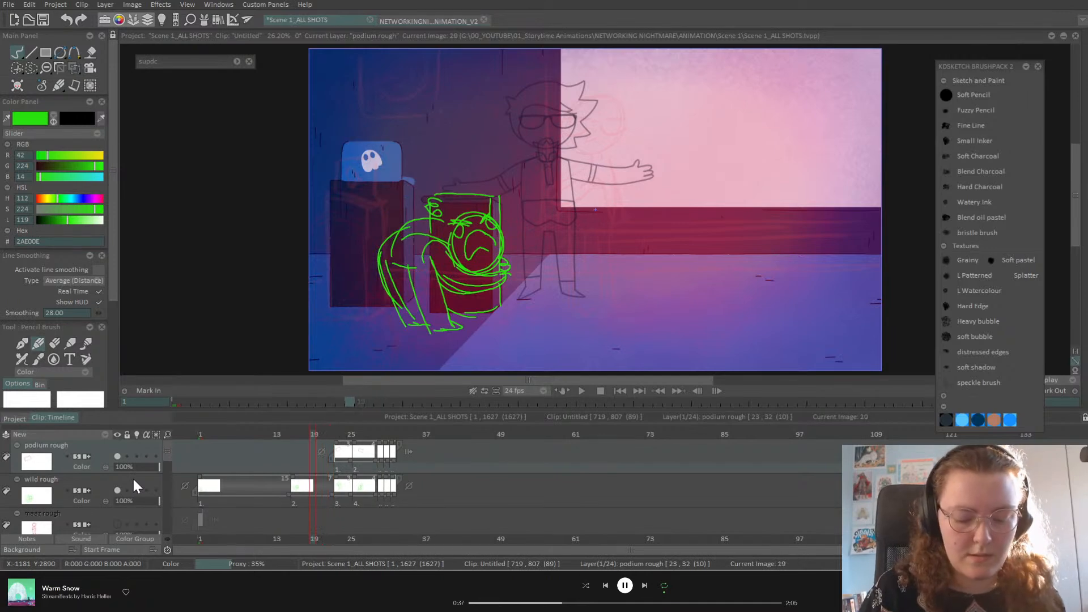
pyautogui.click(108, 499)
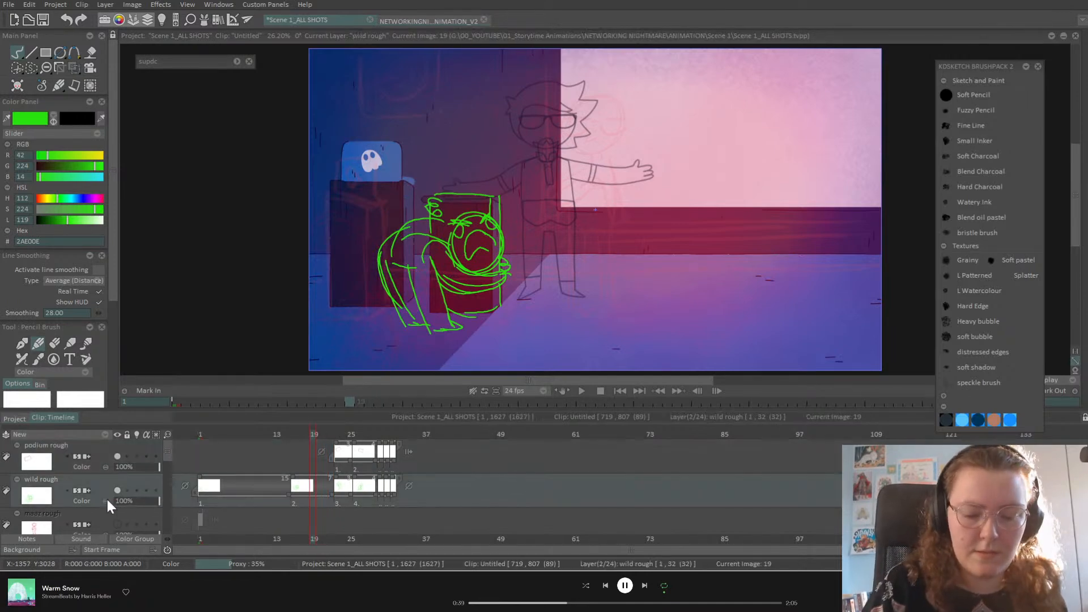
pyautogui.press('Left')
pyautogui.press('Right')
pyautogui.press('Right')
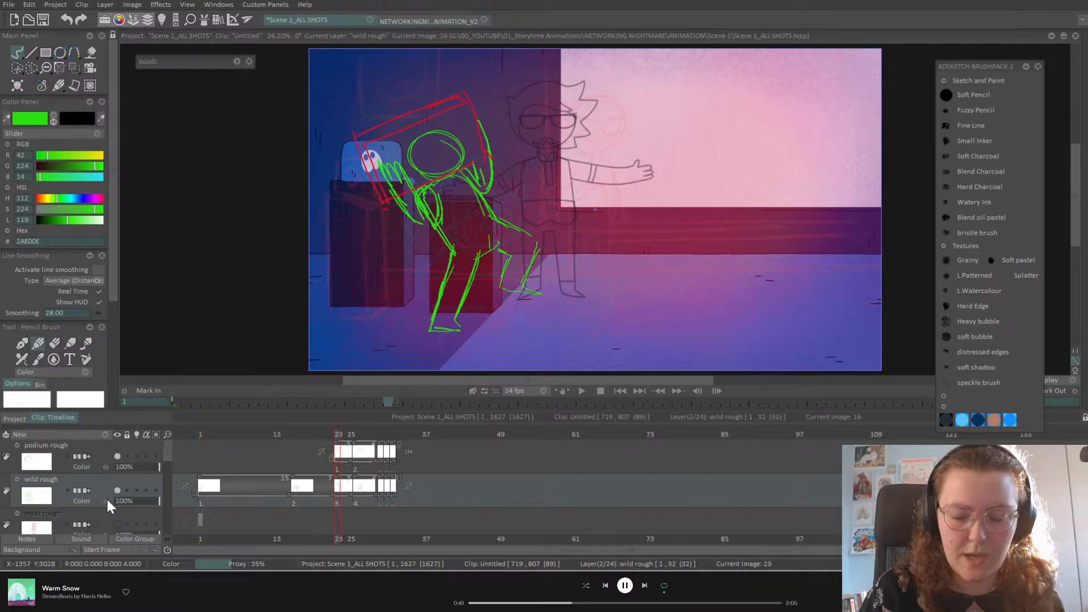
pyautogui.press('Right')
pyautogui.press('Right')
pyautogui.press('Right')
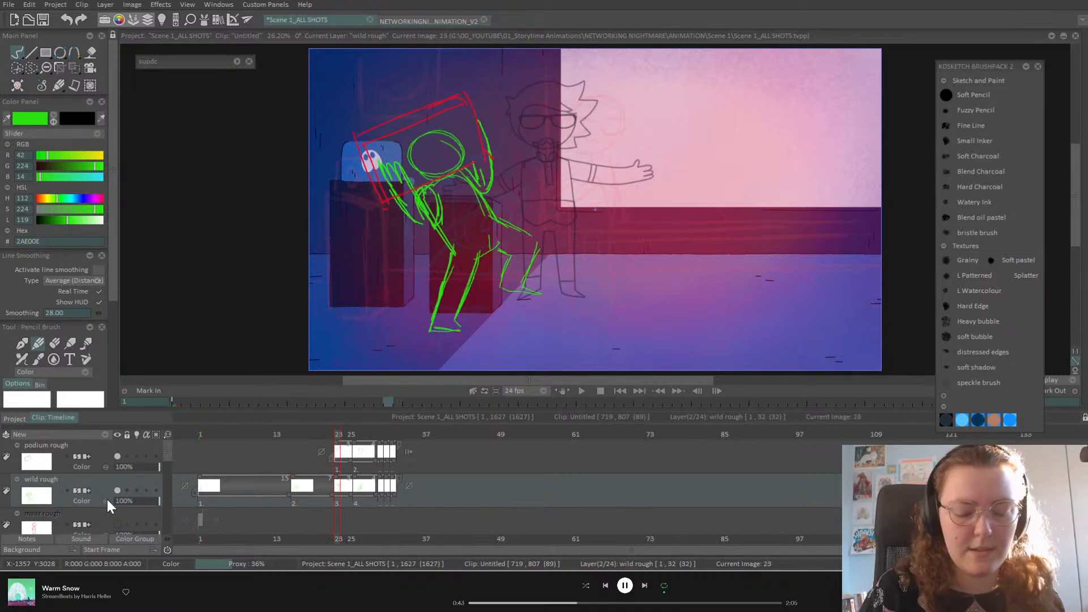
pyautogui.press('Left')
pyautogui.press('Left')
pyautogui.press('Left')
pyautogui.press('Right')
pyautogui.press('Left')
pyautogui.press('Right')
pyautogui.press('Left')
pyautogui.press('Right')
pyautogui.press('Right')
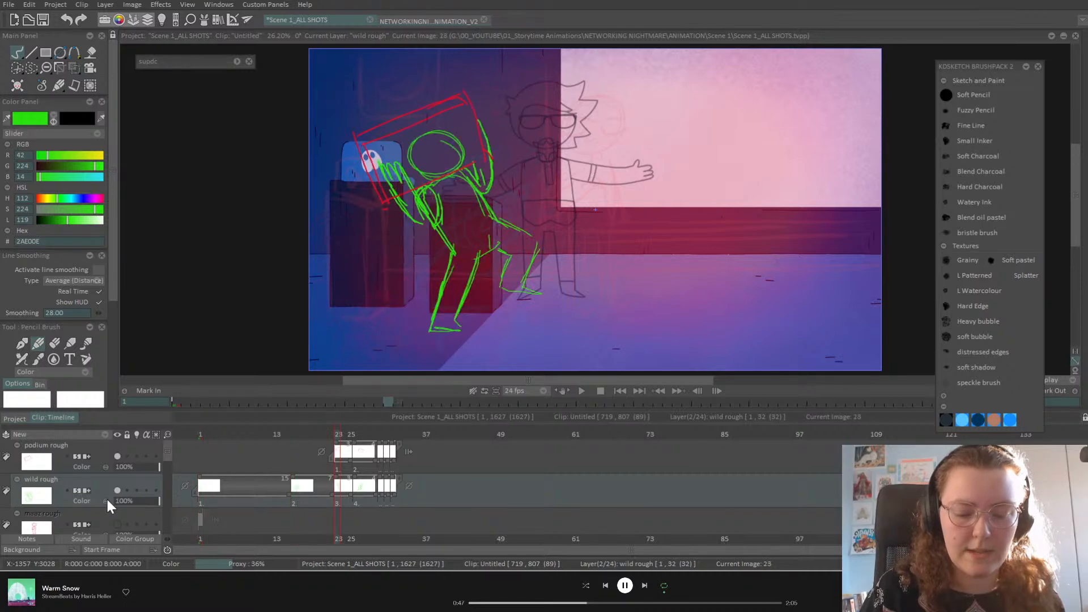
pyautogui.press('Right')
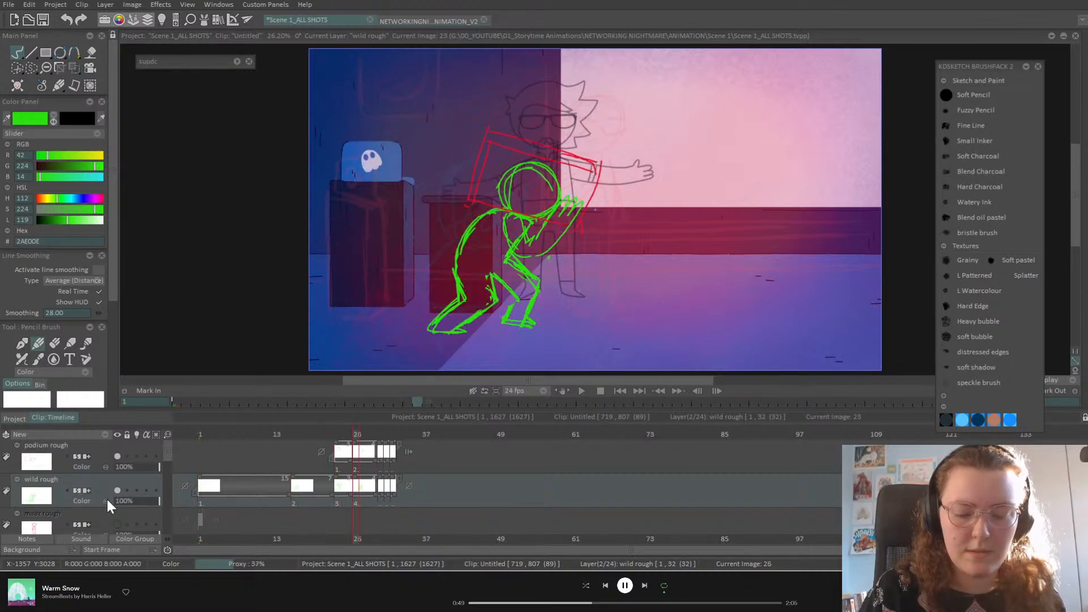
pyautogui.press('Right')
pyautogui.press('Right')
pyautogui.press('Right')
pyautogui.press('Right')
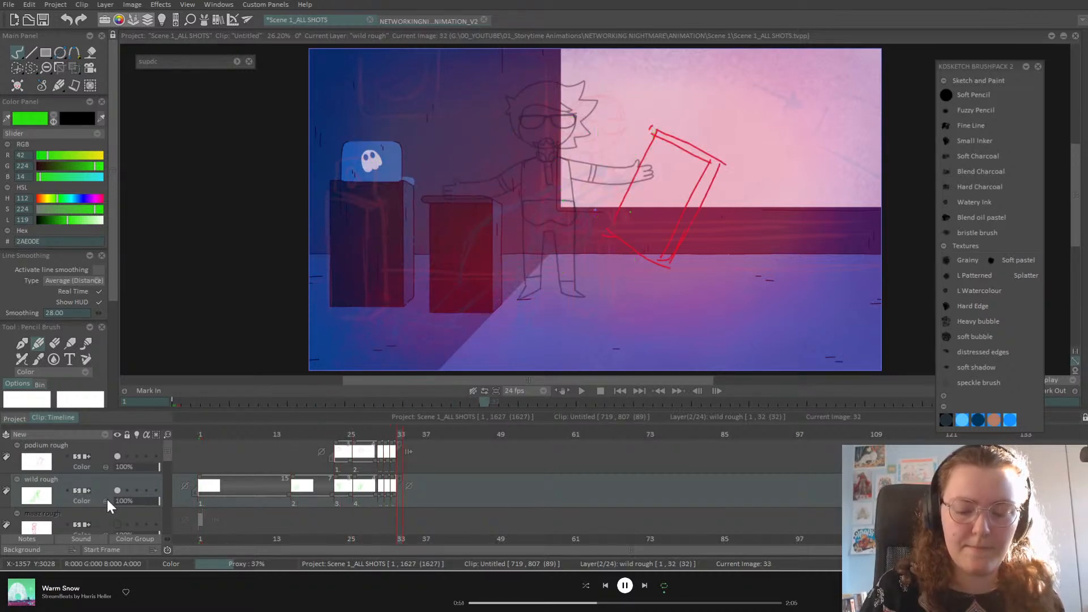
# Step: Compare the green poses on frames 30–32, then save the project
pyautogui.press('Left')
pyautogui.press('Left')
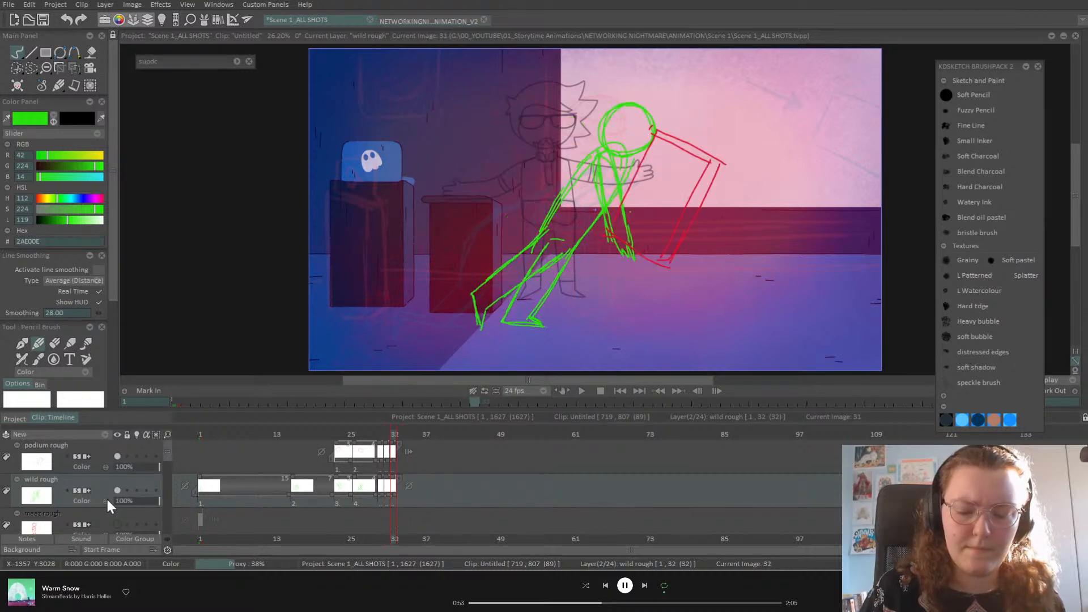
pyautogui.press('Left')
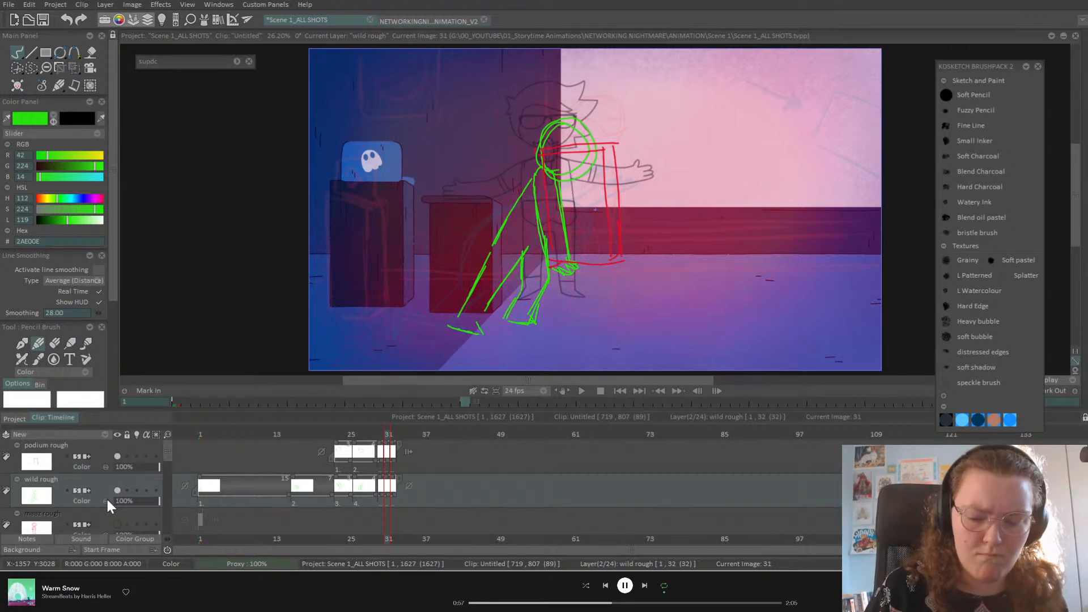
pyautogui.press('Left')
pyautogui.press('Right')
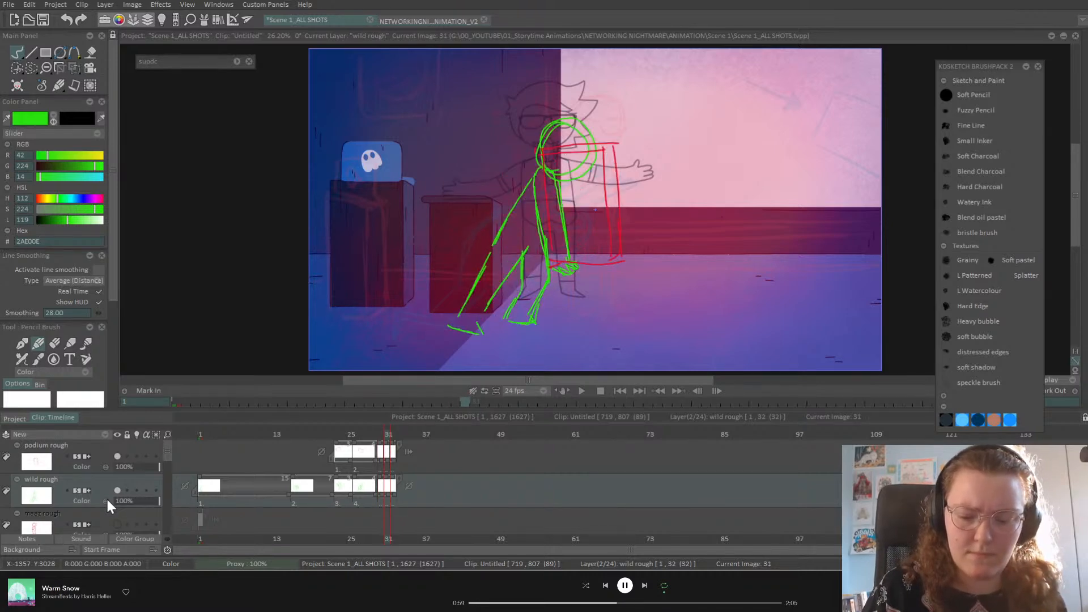
pyautogui.press('Right')
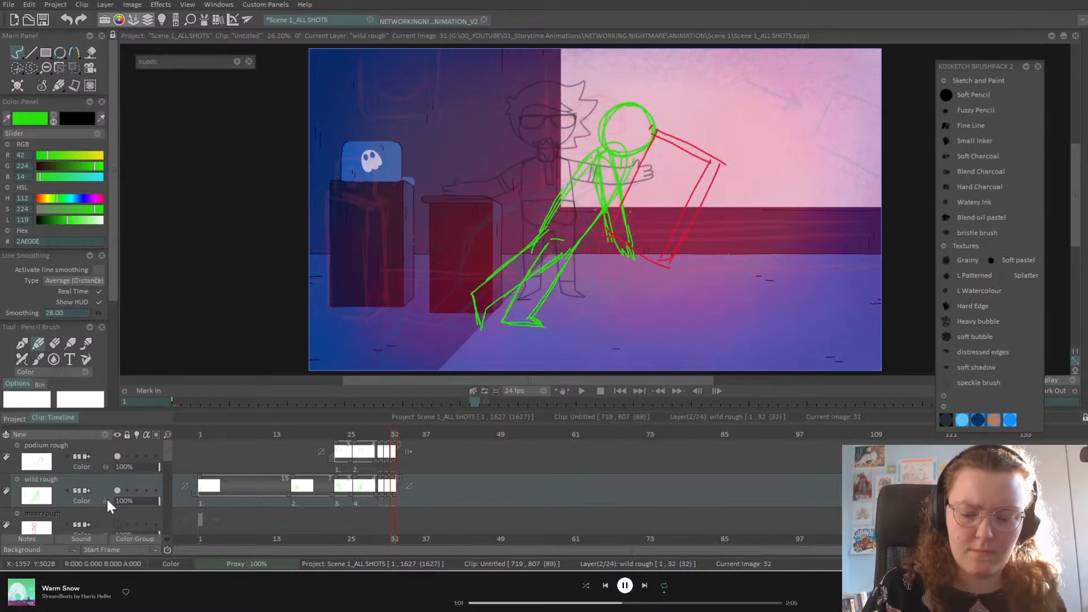
pyautogui.hotkey('ctrl', 's')
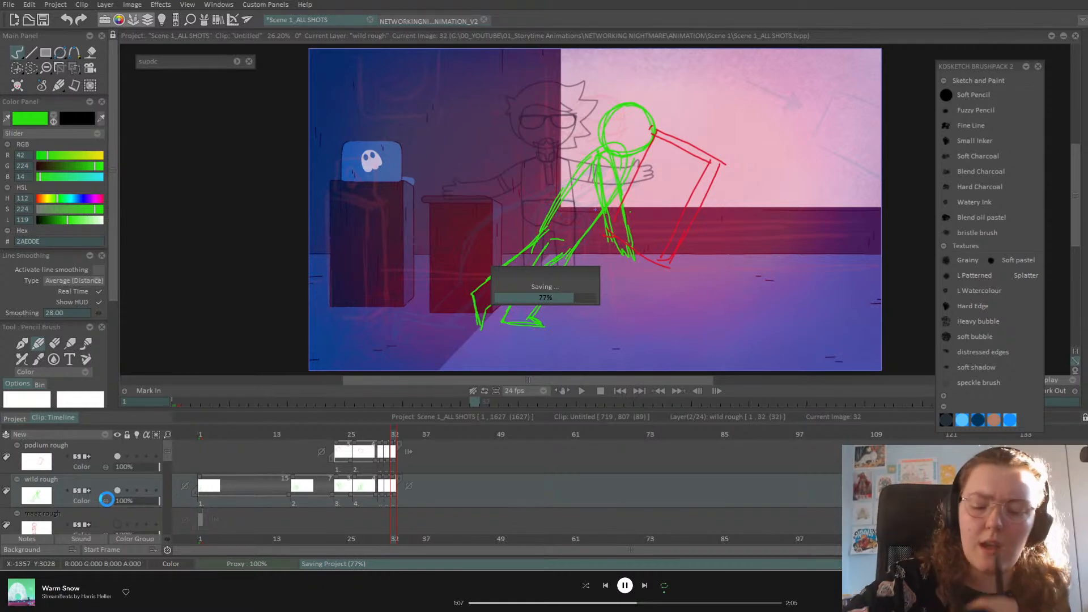
# Step: Slant the top of frame 32's green figure leftward with a perspective transform
pyautogui.moveTo(73, 65); pyautogui.dragTo(116, 95)
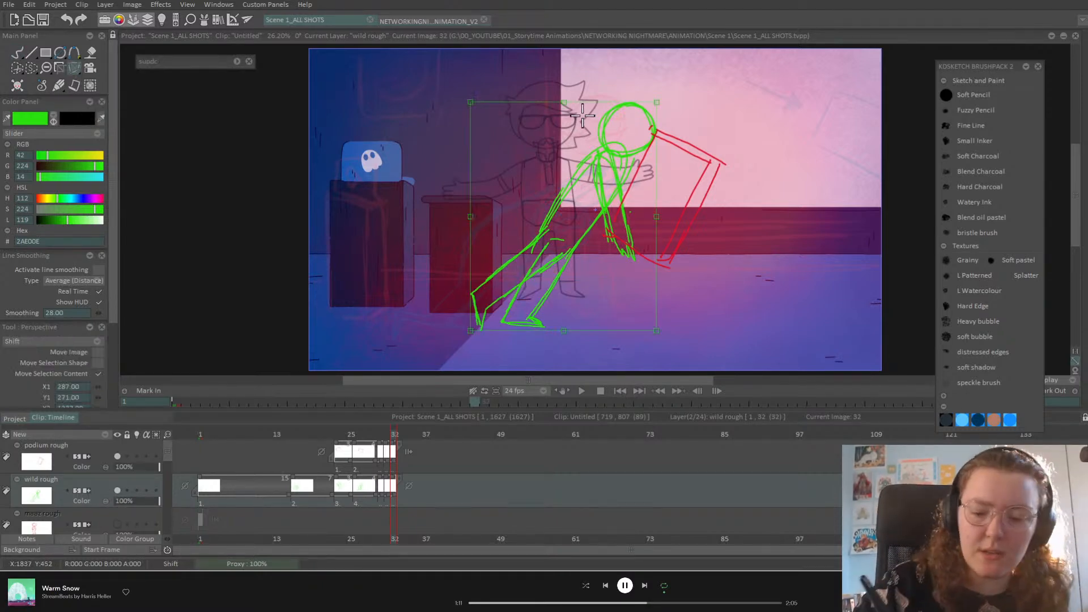
pyautogui.moveTo(566, 102); pyautogui.dragTo(529, 97)
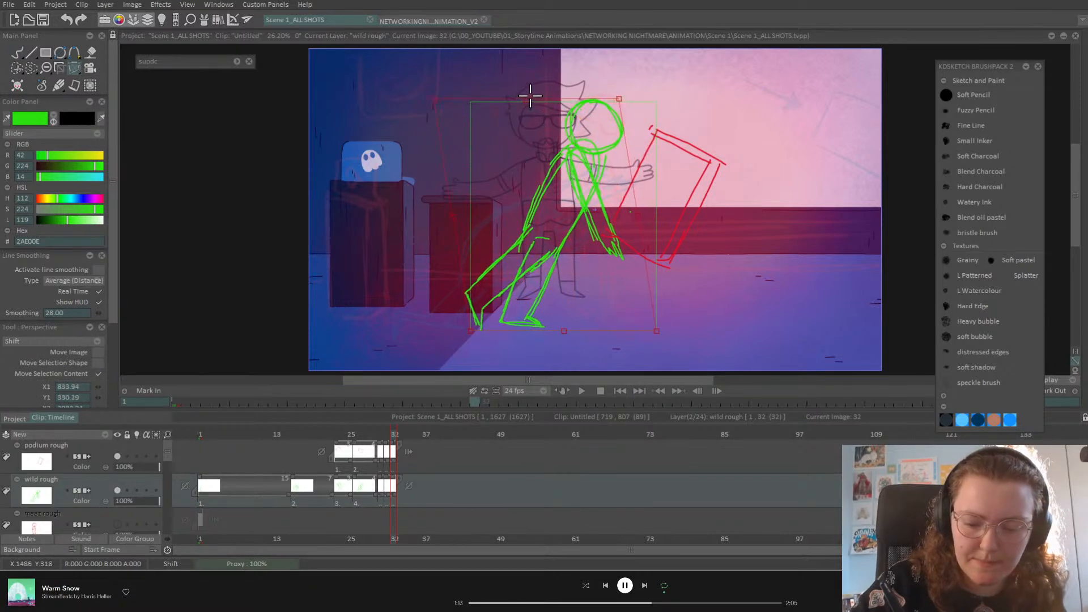
pyautogui.press('Return')
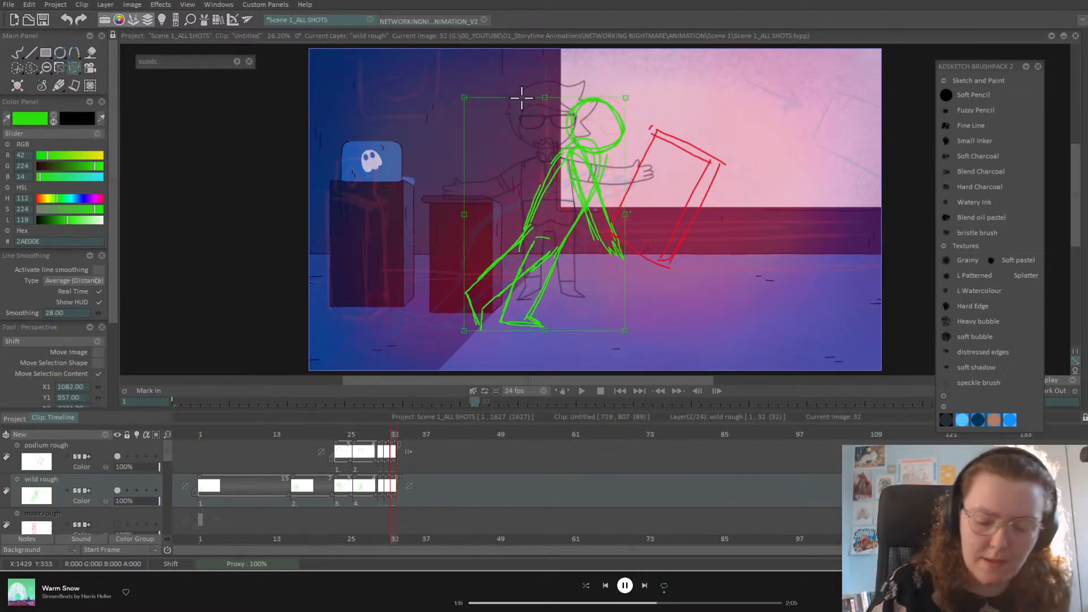
# Step: Compare neighbouring frames, then draw a new green back-and-arm line on frame 31
pyautogui.press('Left')
pyautogui.press('Right')
pyautogui.press('Left')
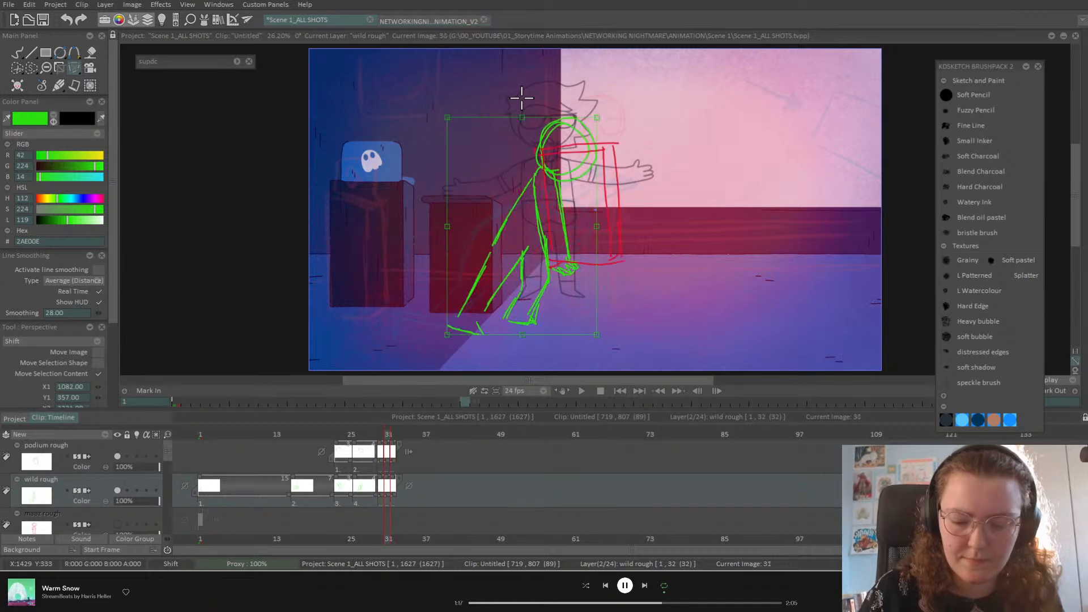
pyautogui.press('Left')
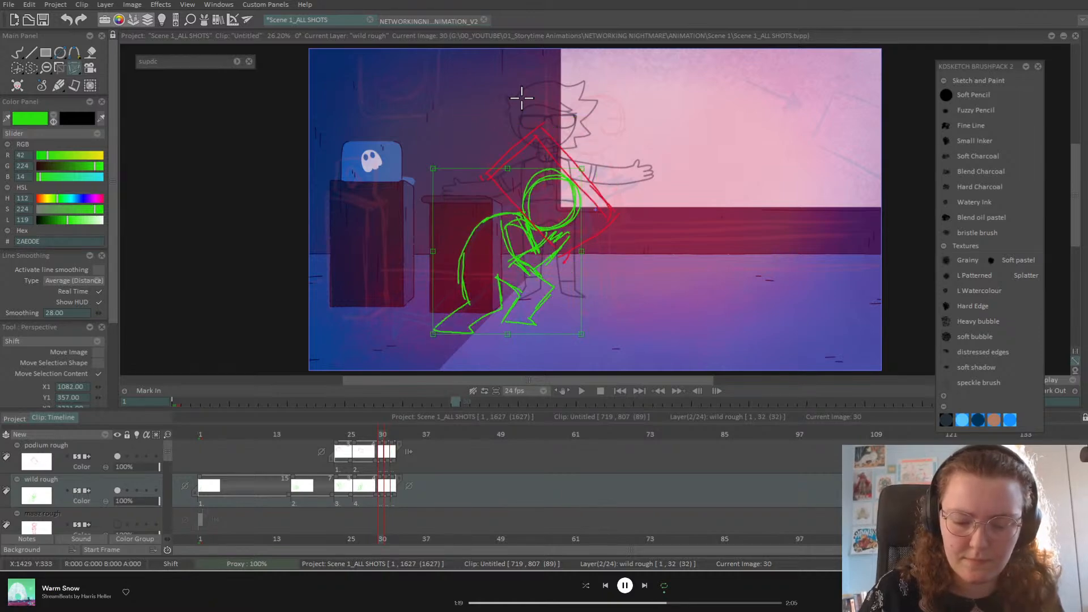
pyautogui.press('Right')
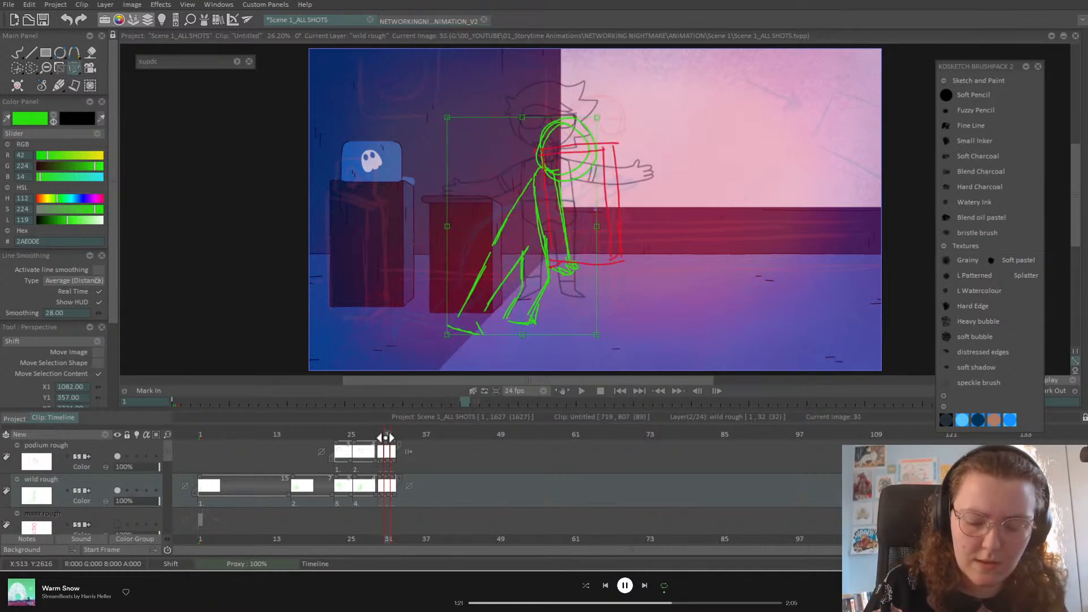
pyautogui.click(18, 52)
pyautogui.moveTo(540, 170)
pyautogui.mouseDown()
pyautogui.moveTo(496, 222)
pyautogui.moveTo(501, 247)
pyautogui.moveTo(536, 173)
pyautogui.moveTo(532, 254)
pyautogui.moveTo(546, 218)
pyautogui.mouseUp()
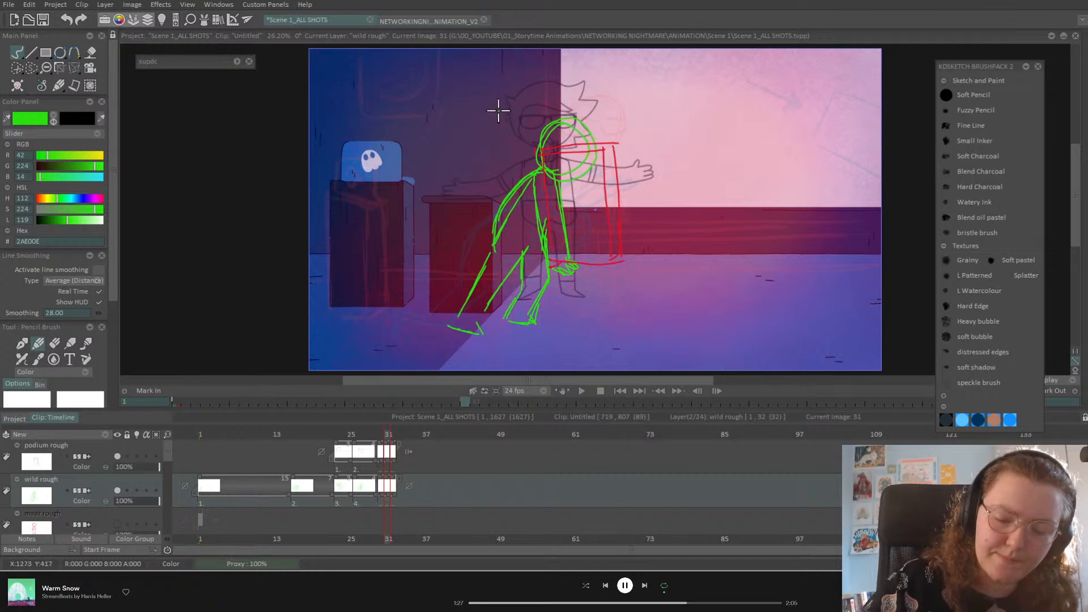
# Step: Lasso and delete the green legs on frame 31
pyautogui.click(31, 68)
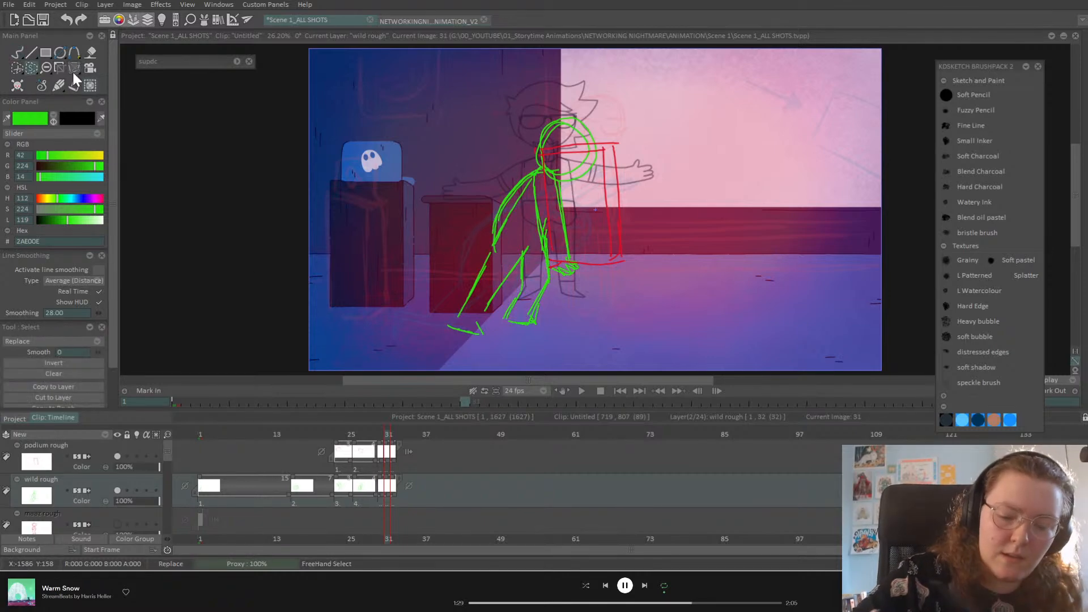
pyautogui.moveTo(515, 269)
pyautogui.mouseDown()
pyautogui.moveTo(534, 253)
pyautogui.moveTo(566, 288)
pyautogui.moveTo(489, 301)
pyautogui.moveTo(452, 261)
pyautogui.moveTo(485, 218)
pyautogui.mouseUp()
pyautogui.press('Delete')
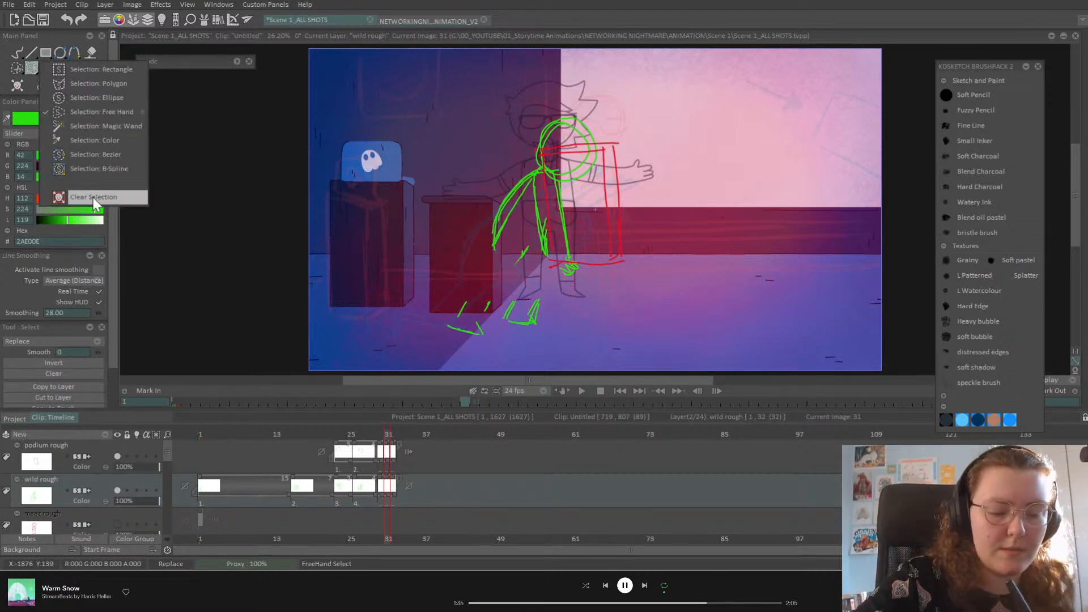
# Step: Lasso the green upper body and try moving it down, then undo the move
pyautogui.click(18, 55)
pyautogui.click(79, 66)
pyautogui.click(122, 70)
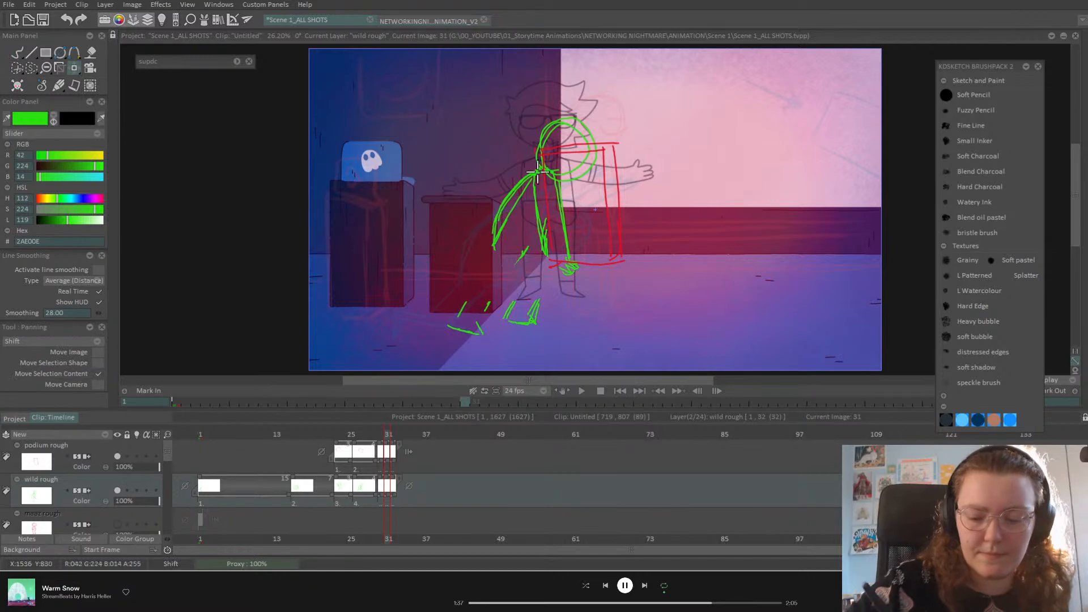
pyautogui.moveTo(596, 296)
pyautogui.mouseDown()
pyautogui.moveTo(634, 87)
pyautogui.moveTo(601, 288)
pyautogui.mouseUp()
pyautogui.click(75, 68)
pyautogui.click(143, 68)
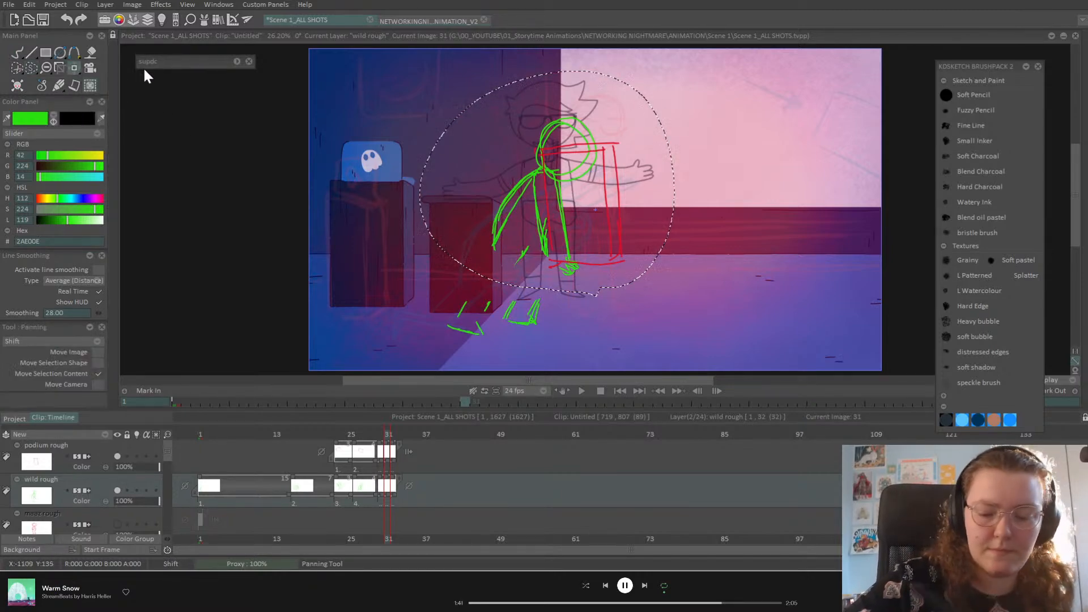
pyautogui.moveTo(576, 200)
pyautogui.mouseDown()
pyautogui.moveTo(576, 210)
pyautogui.moveTo(562, 200)
pyautogui.moveTo(555, 210)
pyautogui.mouseUp()
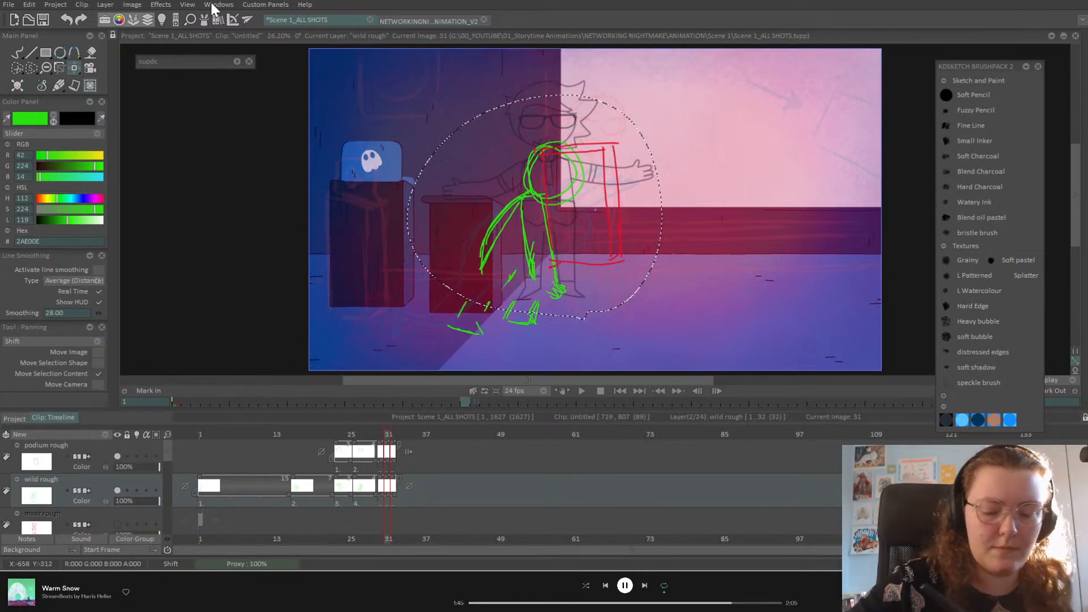
pyautogui.hotkey('ctrl', 'z')
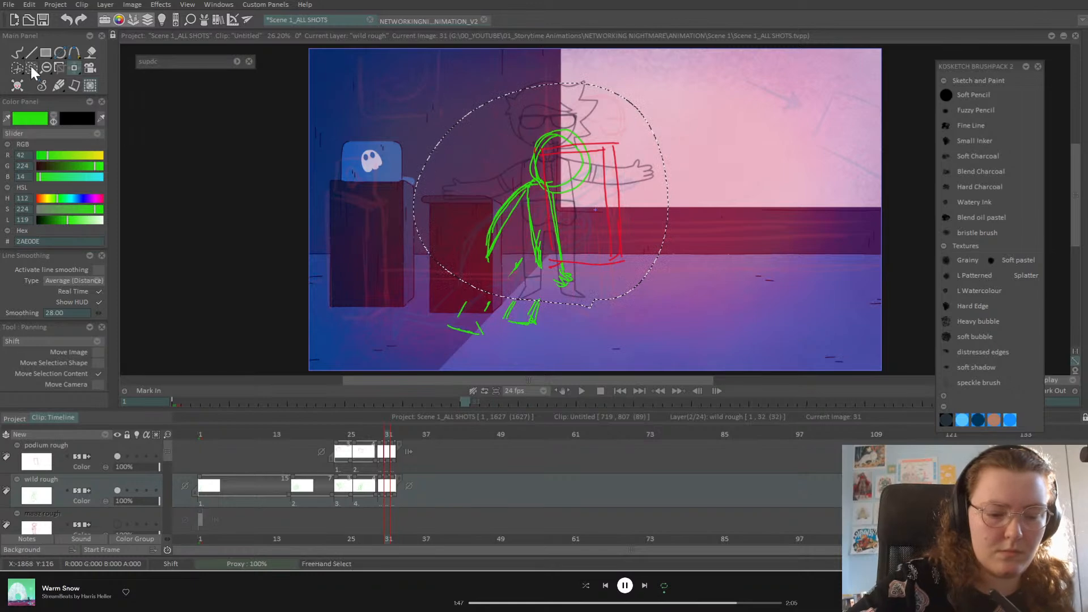
# Step: Compare with frame 30, then shift frame 31's selected upper body slightly right
pyautogui.press('Left')
pyautogui.press('Right')
pyautogui.press('Right')
pyautogui.press('Left')
pyautogui.press('Left')
pyautogui.press('Right')
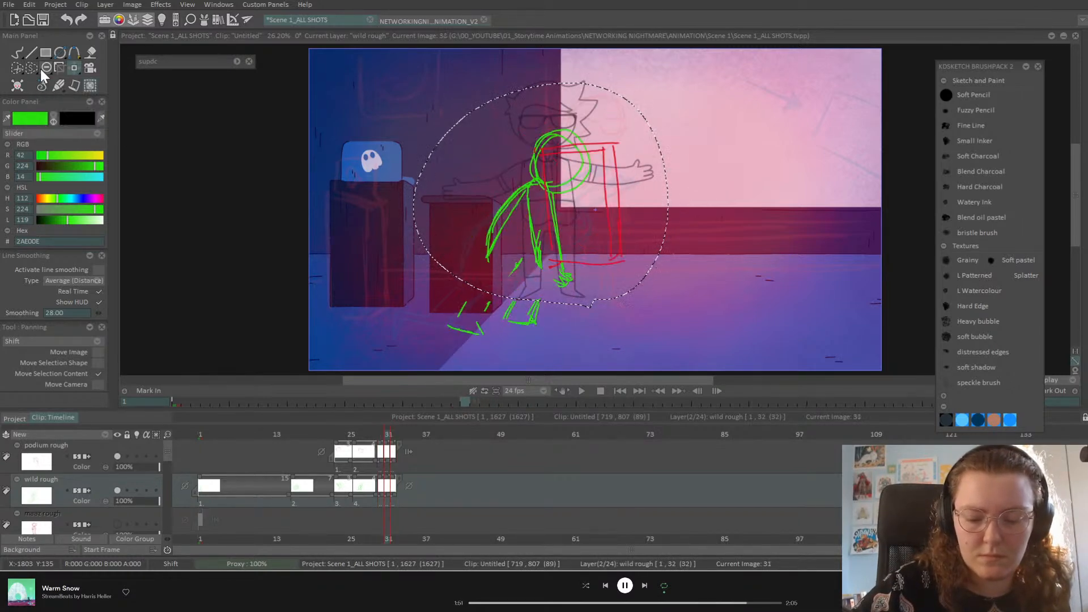
pyautogui.press('Left')
pyautogui.press('Right')
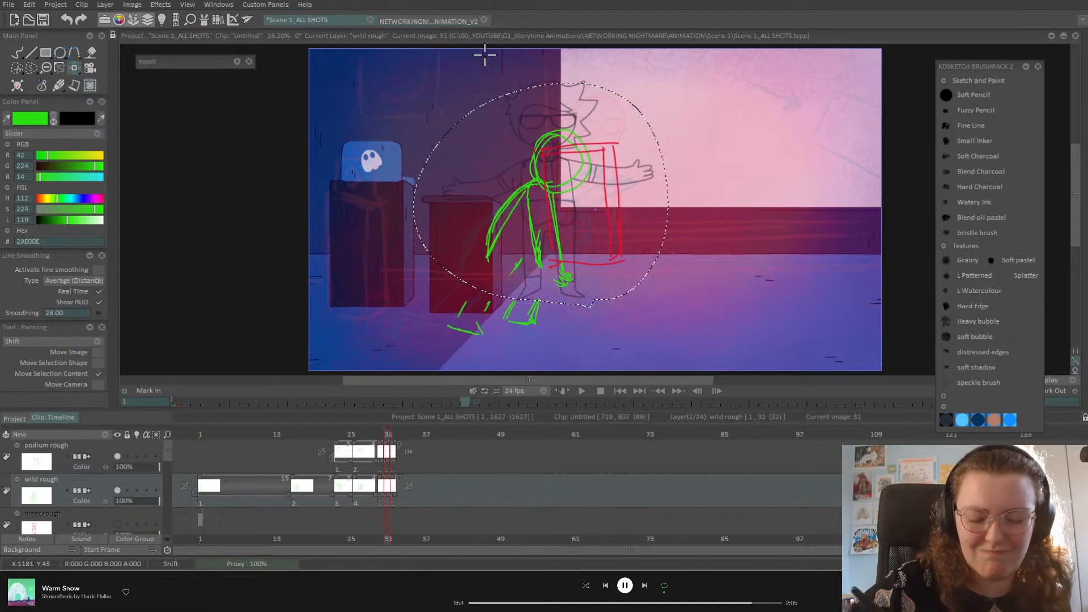
pyautogui.press('Left')
pyautogui.press('Right')
pyautogui.moveTo(605, 180)
pyautogui.mouseDown()
pyautogui.moveTo(676, 219)
pyautogui.moveTo(651, 200)
pyautogui.mouseUp()
pyautogui.click(79, 69)
pyautogui.click(137, 82)
# Step: Apply the upper-body transform on frame 31 and clear the selection
pyautogui.press('Return')
pyautogui.click(34, 71)
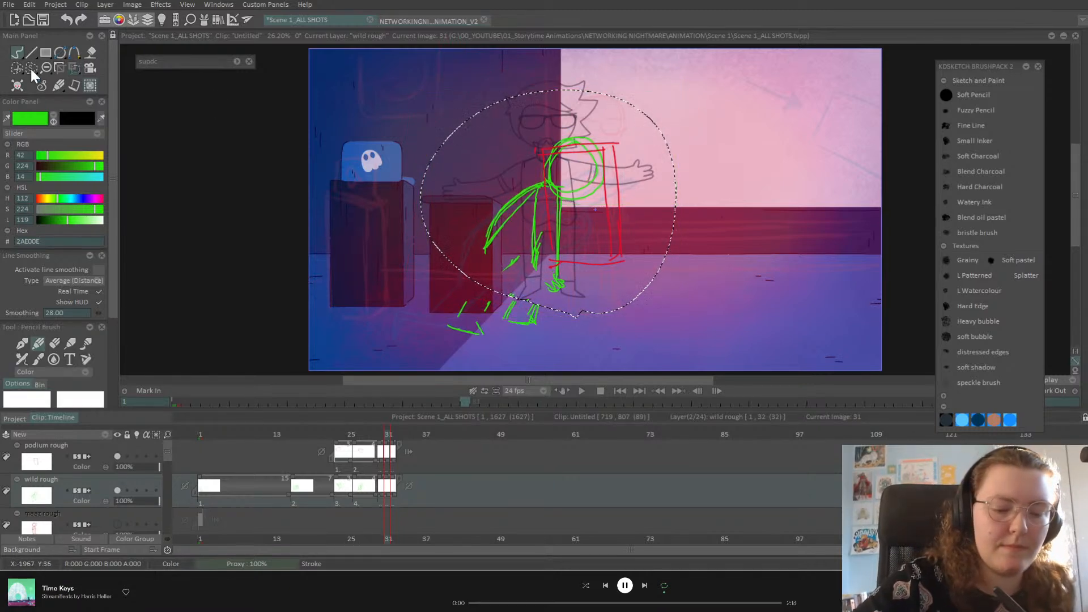
pyautogui.click(89, 196)
pyautogui.click(18, 55)
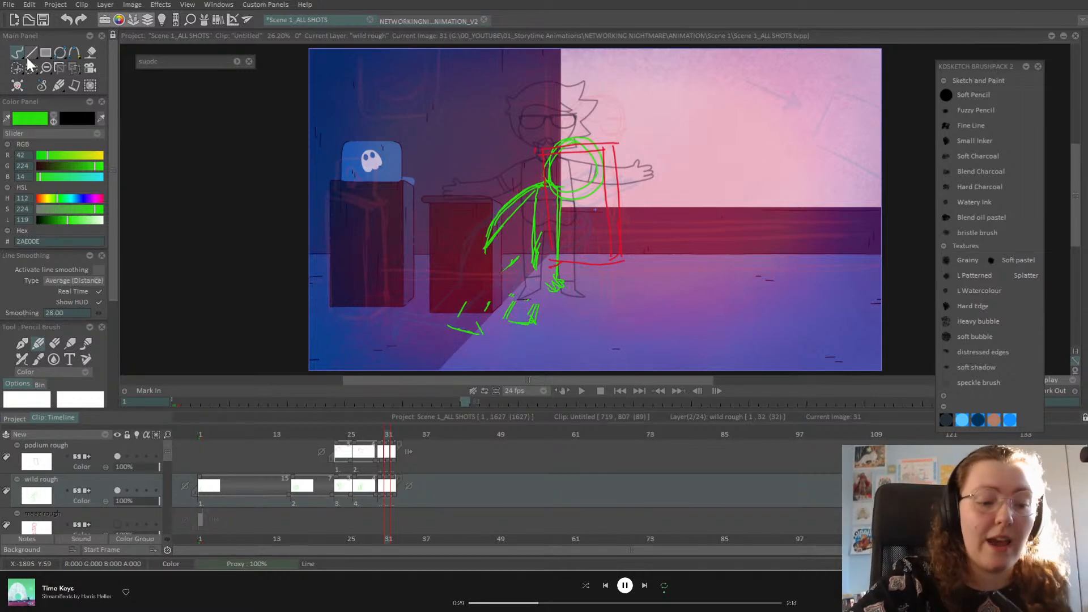
# Step: Compare frames 30 and 31, draw forward-curving green leg strokes, and erase the scribbled foot
pyautogui.press('Left')
pyautogui.press('Right')
pyautogui.press('Left')
pyautogui.press('Right')
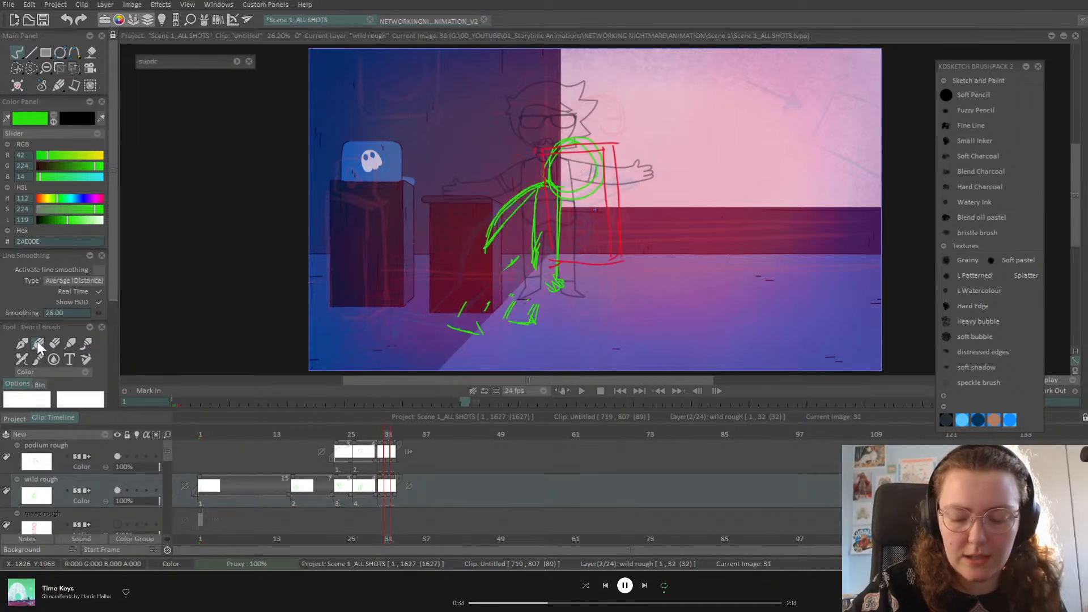
pyautogui.moveTo(534, 245); pyautogui.dragTo(587, 264)
pyautogui.moveTo(548, 227); pyautogui.dragTo(590, 260)
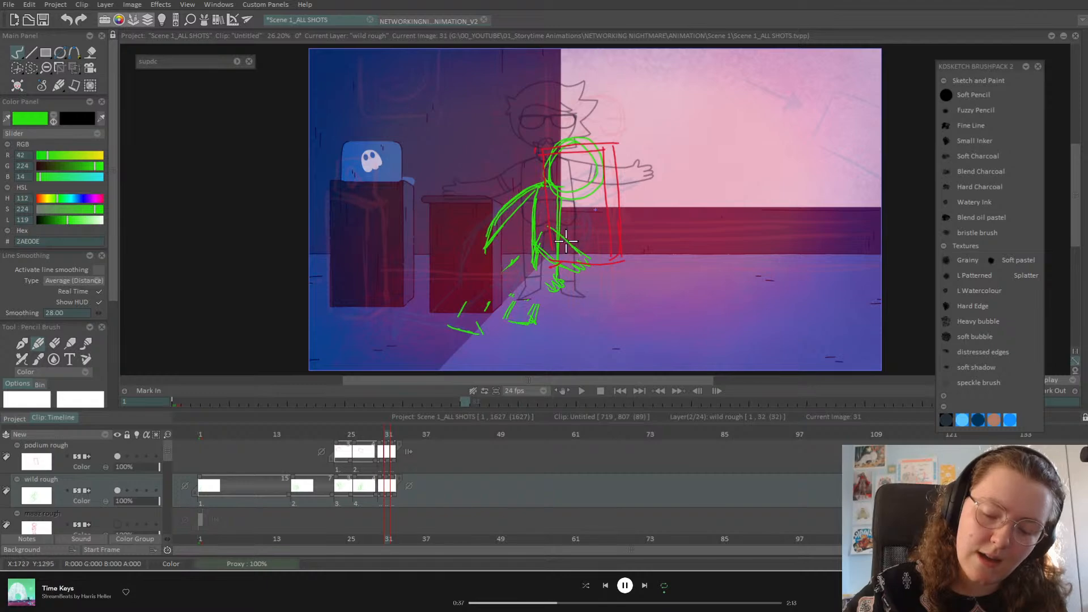
pyautogui.click(54, 344)
pyautogui.moveTo(532, 280)
pyautogui.mouseDown()
pyautogui.moveTo(568, 296)
pyautogui.moveTo(525, 254)
pyautogui.moveTo(504, 269)
pyautogui.mouseUp()
# Step: Draw the left leg's outer edge, foot, shin, knee and thigh, plus a back line
pyautogui.click(38, 343)
pyautogui.moveTo(537, 183)
pyautogui.mouseDown()
pyautogui.moveTo(489, 233)
pyautogui.moveTo(515, 186)
pyautogui.moveTo(481, 247)
pyautogui.mouseUp()
pyautogui.moveTo(450, 326); pyautogui.dragTo(484, 287)
pyautogui.moveTo(482, 250); pyautogui.dragTo(485, 284)
pyautogui.moveTo(477, 323); pyautogui.dragTo(508, 291)
pyautogui.moveTo(505, 250)
pyautogui.mouseDown()
pyautogui.moveTo(516, 297)
pyautogui.moveTo(518, 287)
pyautogui.moveTo(545, 289)
pyautogui.moveTo(535, 306)
pyautogui.moveTo(535, 270)
pyautogui.moveTo(531, 296)
pyautogui.moveTo(507, 309)
pyautogui.moveTo(525, 280)
pyautogui.moveTo(521, 289)
pyautogui.moveTo(513, 265)
pyautogui.mouseUp()
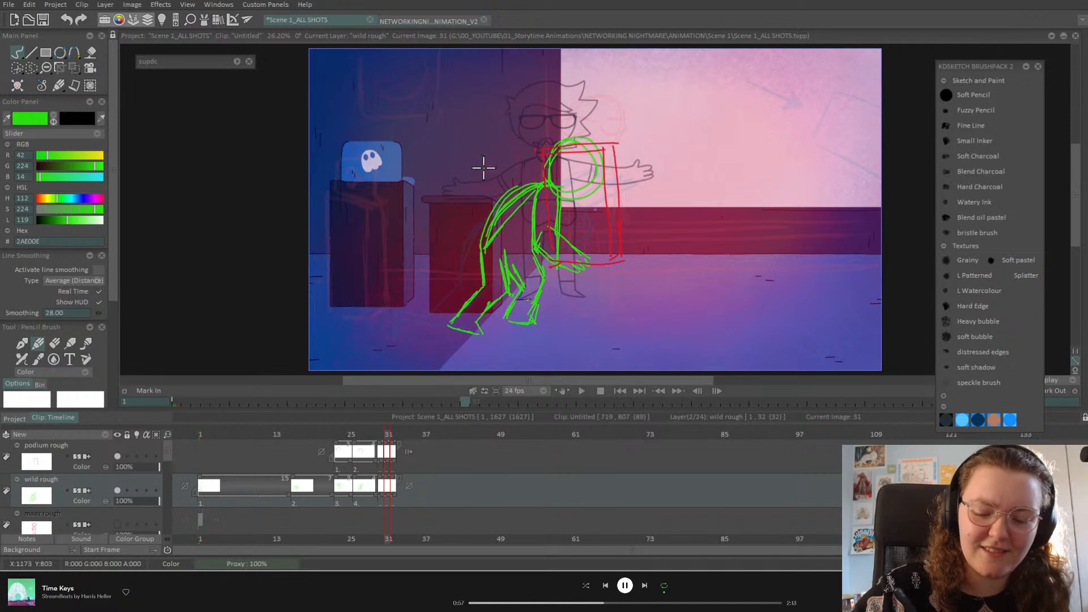
pyautogui.click(55, 343)
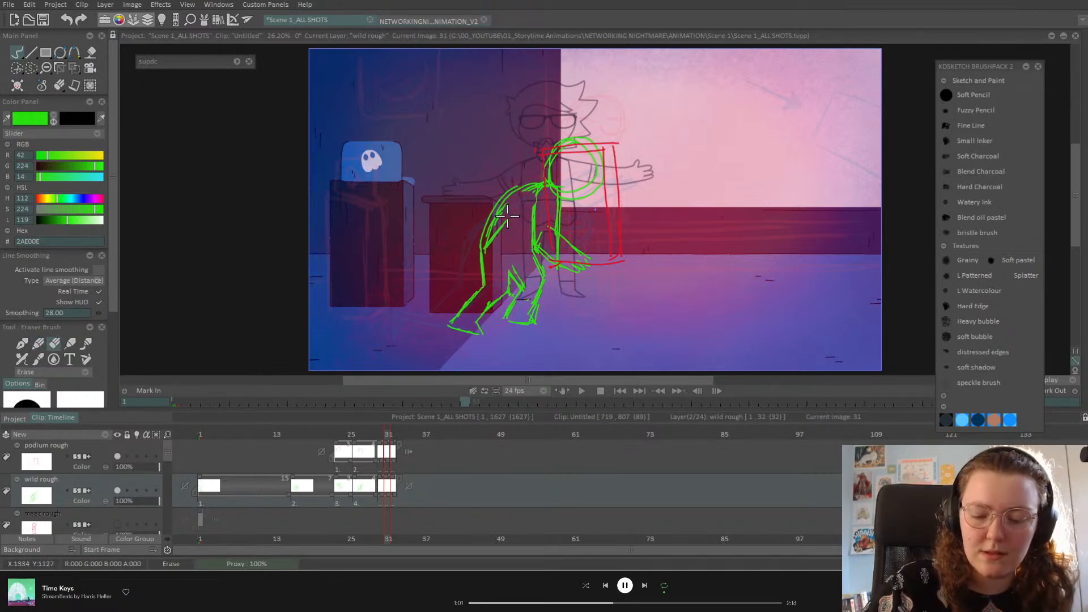
pyautogui.click(35, 344)
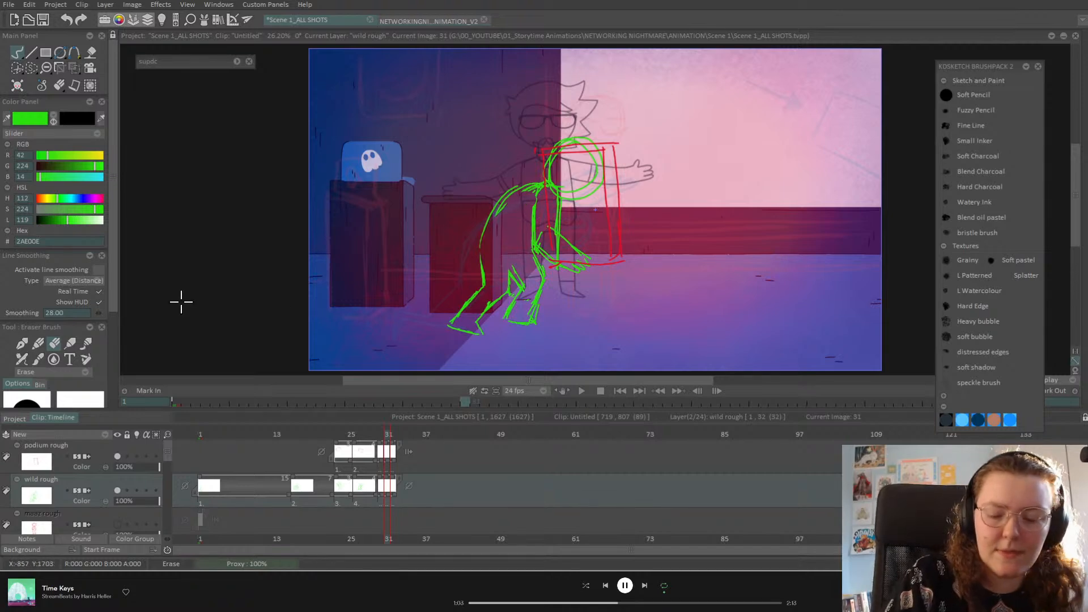
pyautogui.moveTo(524, 190)
pyautogui.mouseDown()
pyautogui.moveTo(482, 244)
pyautogui.moveTo(475, 300)
pyautogui.moveTo(459, 311)
pyautogui.moveTo(479, 337)
pyautogui.moveTo(486, 309)
pyautogui.moveTo(510, 286)
pyautogui.moveTo(508, 295)
pyautogui.mouseUp()
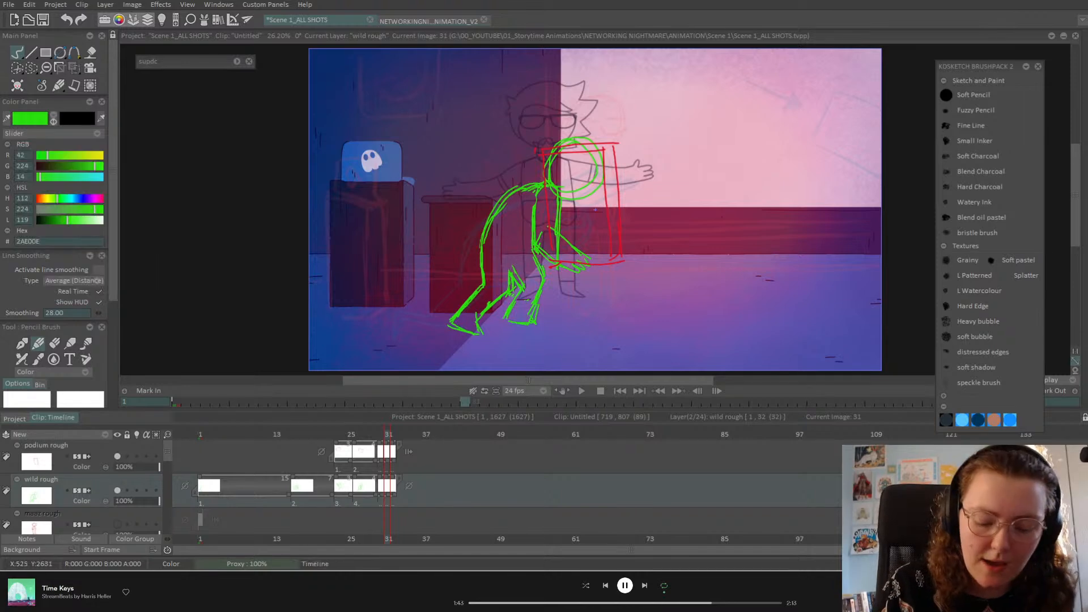
# Step: Scrub and flip through frames 30–32 to check the motion, ending on empty frame 33
pyautogui.moveTo(385, 434); pyautogui.dragTo(394, 434)
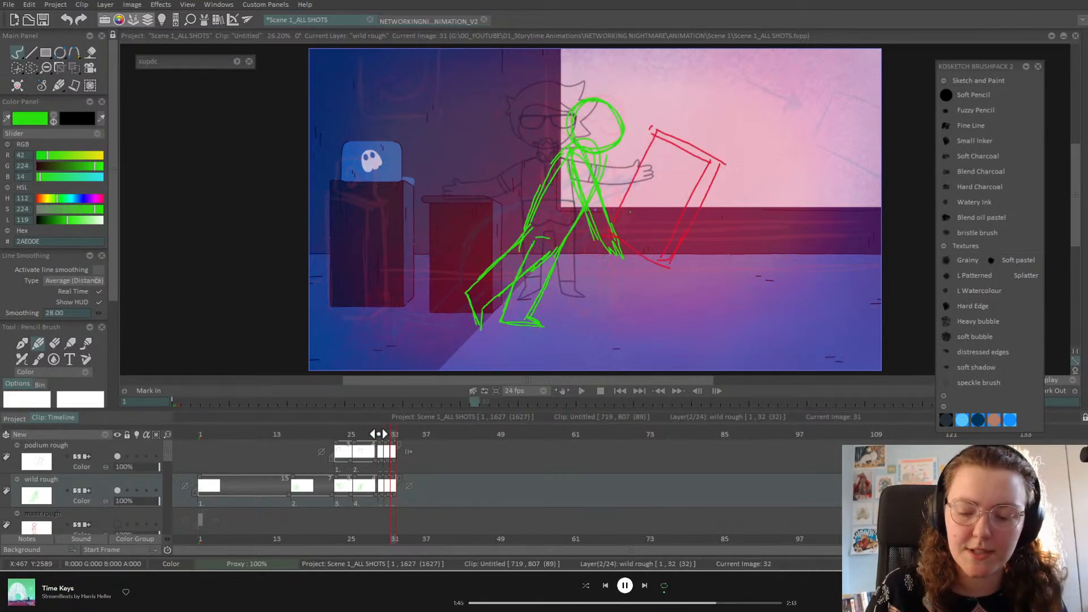
pyautogui.click(388, 434)
pyautogui.press('Right')
pyautogui.press('Left')
pyautogui.press('Left')
pyautogui.press('Right')
pyautogui.press('Right')
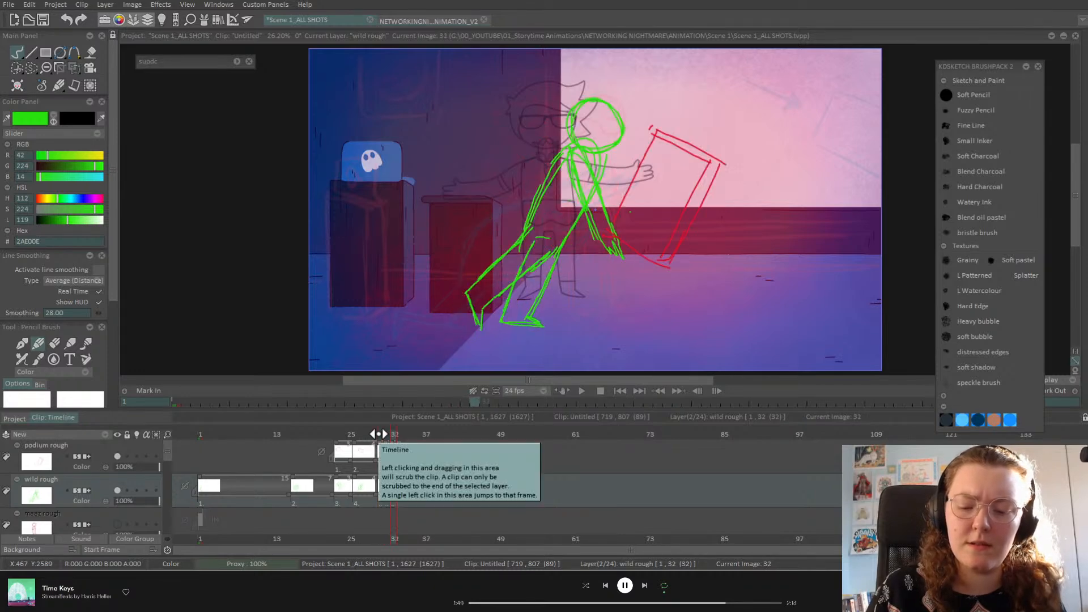
pyautogui.press('Right')
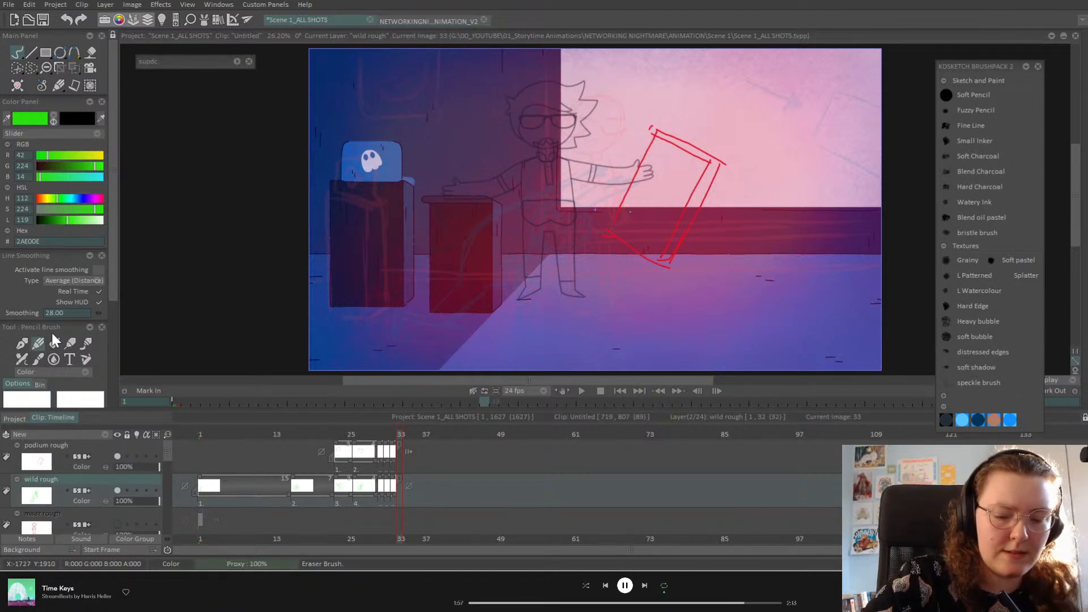
# Step: Turn on onion skin, save the project, and scrub back through frames 30–32
pyautogui.click(137, 490)
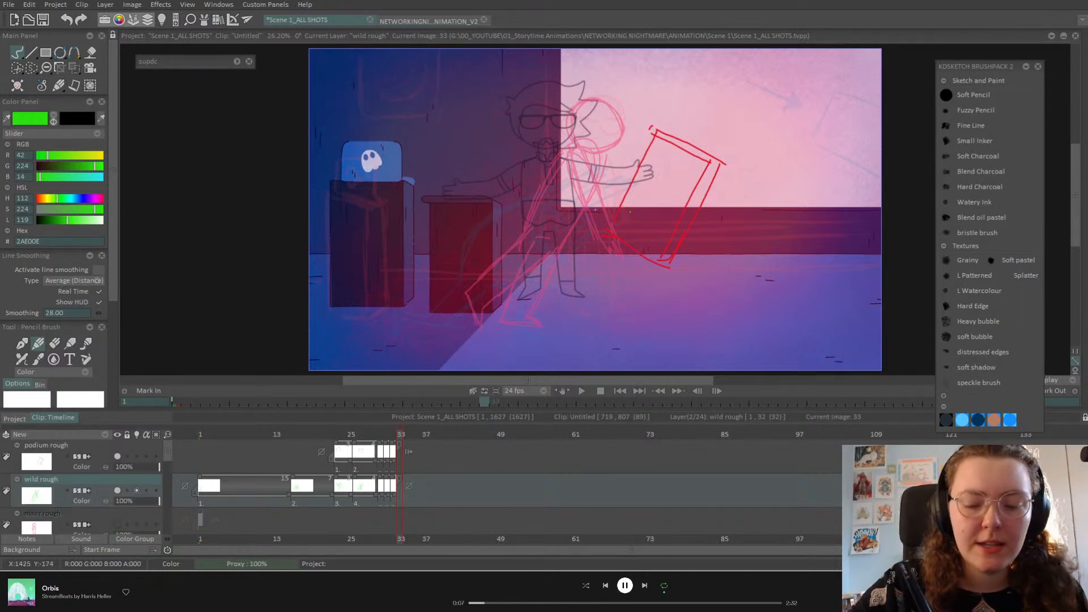
pyautogui.hotkey('ctrl', 's')
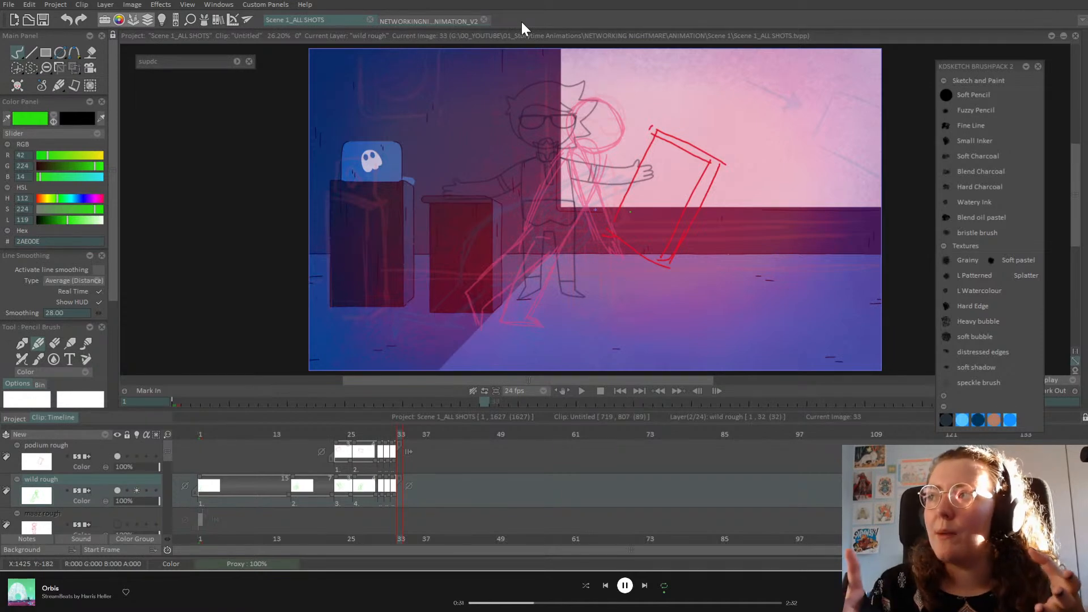
pyautogui.click(378, 436)
pyautogui.moveTo(377, 438)
pyautogui.mouseDown()
pyautogui.moveTo(360, 440)
pyautogui.moveTo(401, 450)
pyautogui.moveTo(373, 453)
pyautogui.moveTo(388, 450)
pyautogui.mouseUp()
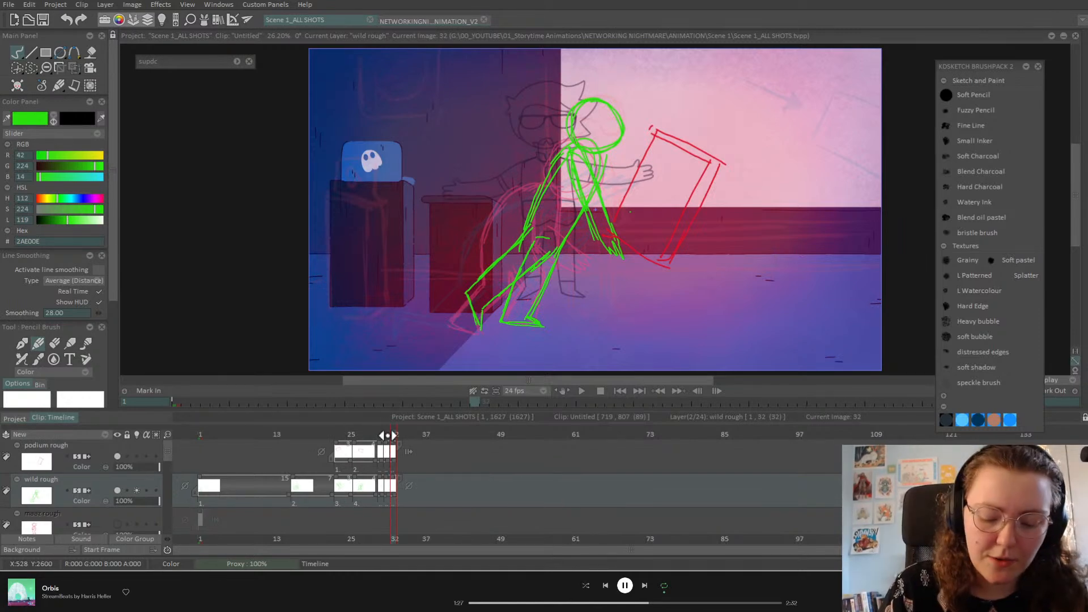
# Step: Flip through frames 30–32 to compare poses, landing on empty frame 33
pyautogui.click(385, 433)
pyautogui.press('Right')
pyautogui.press('Right')
pyautogui.press('Left')
pyautogui.press('Left')
pyautogui.press('Left')
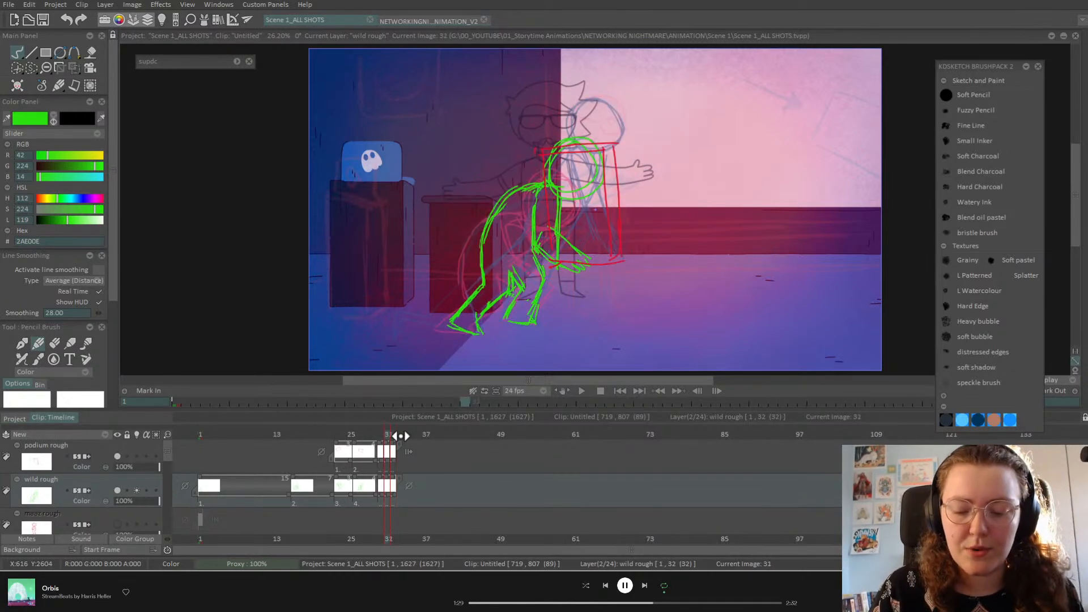
pyautogui.press('Right')
pyautogui.press('Right')
pyautogui.press('Right')
pyautogui.press('Right')
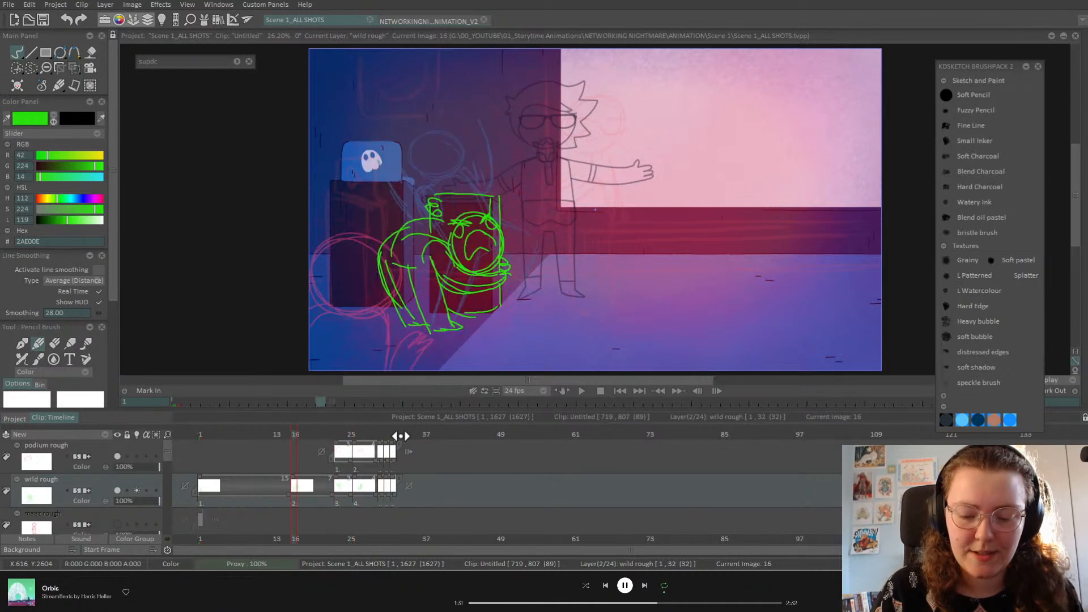
pyautogui.press('Right')
pyautogui.press('Right')
pyautogui.press('Right')
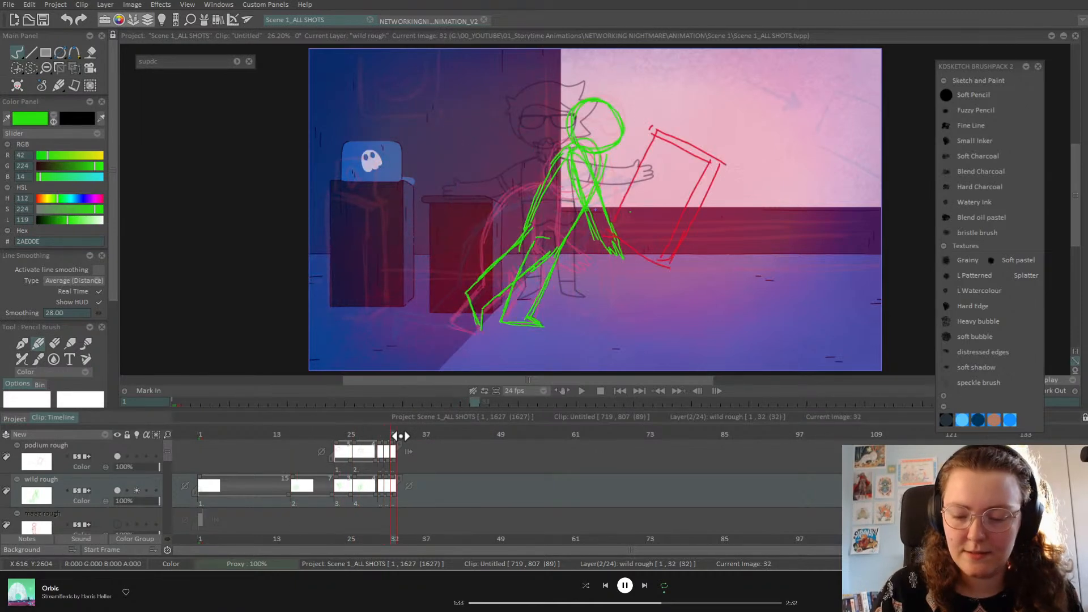
pyautogui.press('Left')
pyautogui.press('Left')
pyautogui.press('Right')
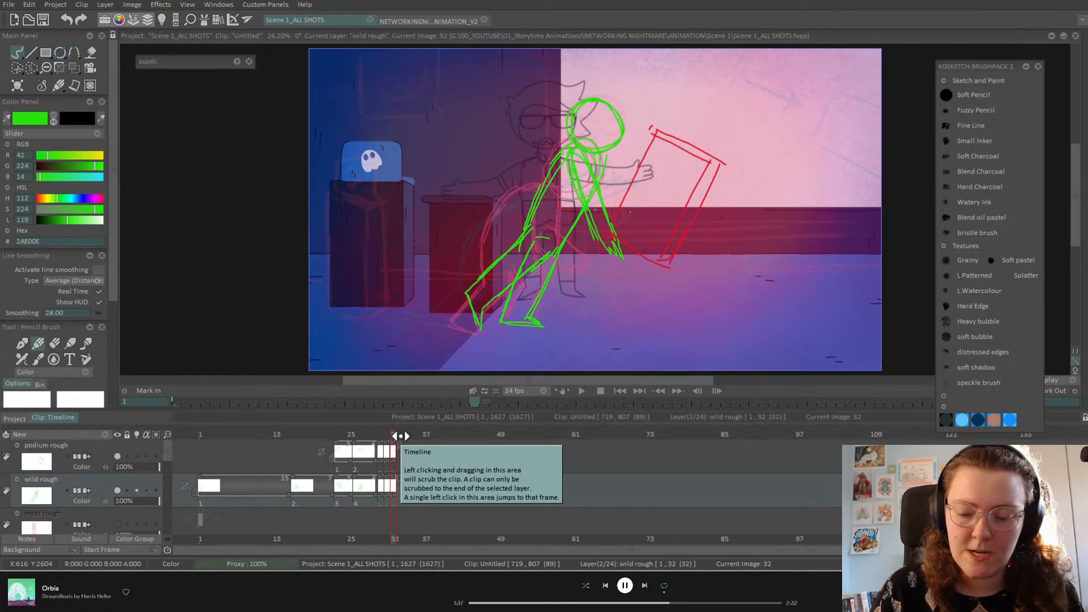
pyautogui.press('Right')
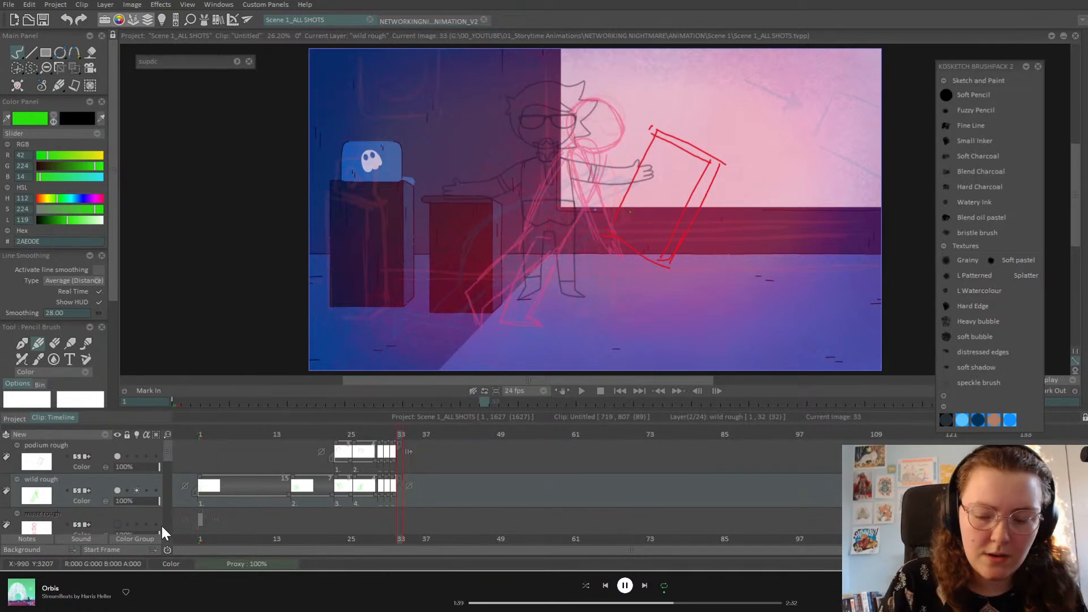
# Step: Sketch the green head circle and upright body outline on frame 33
pyautogui.moveTo(585, 106)
pyautogui.mouseDown()
pyautogui.moveTo(614, 111)
pyautogui.moveTo(613, 84)
pyautogui.moveTo(626, 81)
pyautogui.moveTo(625, 124)
pyautogui.moveTo(607, 82)
pyautogui.moveTo(637, 92)
pyautogui.mouseUp()
pyautogui.hotkey('ctrl', 'z')
pyautogui.hotkey('ctrl', 'z')
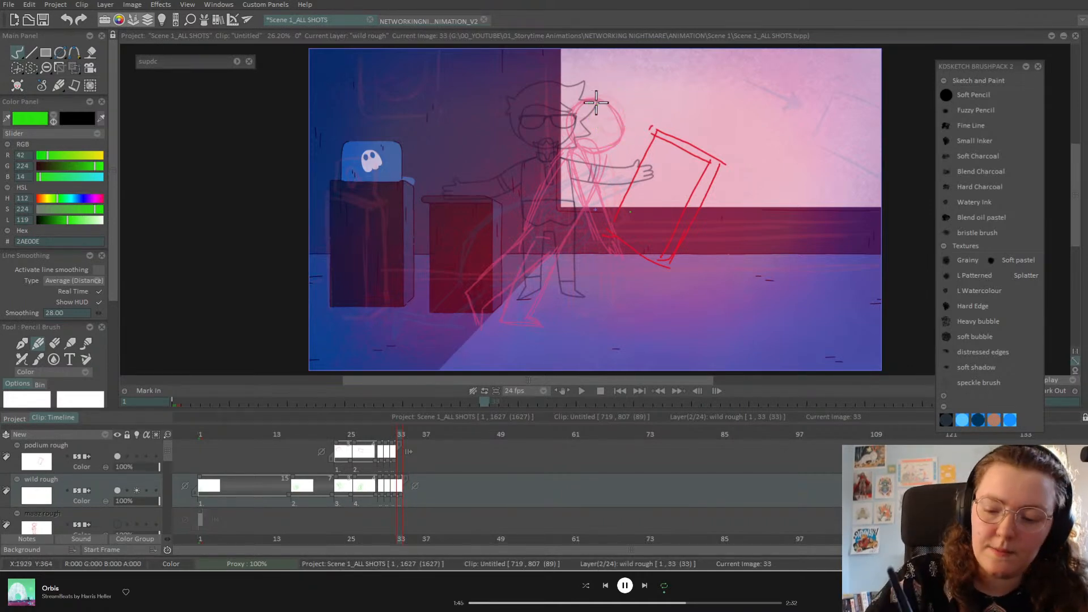
pyautogui.moveTo(598, 94)
pyautogui.mouseDown()
pyautogui.moveTo(617, 135)
pyautogui.moveTo(607, 87)
pyautogui.moveTo(630, 129)
pyautogui.moveTo(593, 102)
pyautogui.mouseUp()
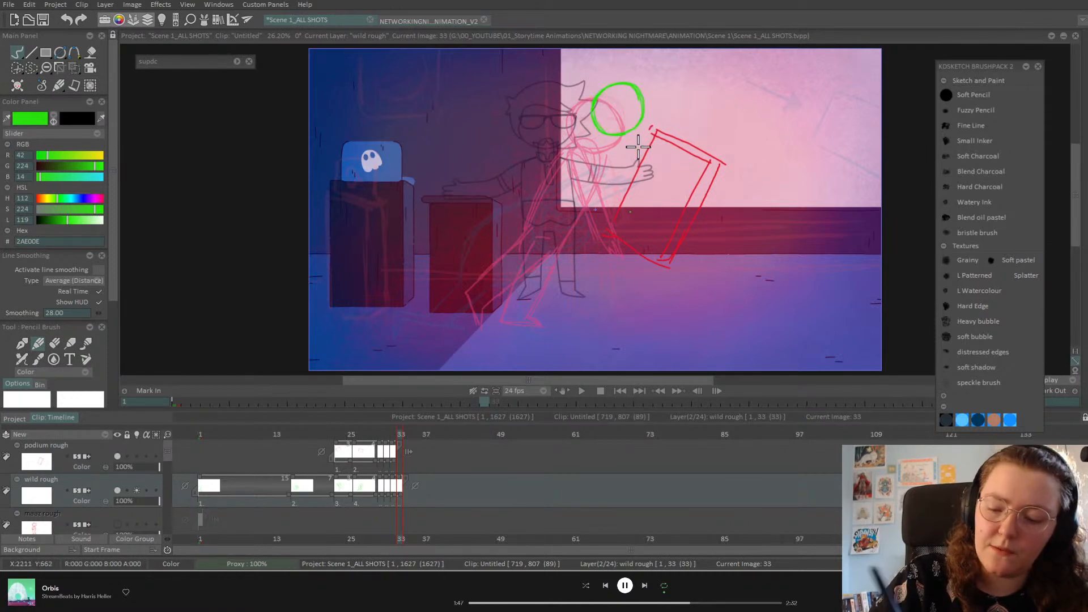
pyautogui.moveTo(618, 131)
pyautogui.mouseDown()
pyautogui.moveTo(592, 193)
pyautogui.moveTo(590, 148)
pyautogui.moveTo(593, 210)
pyautogui.mouseUp()
pyautogui.moveTo(599, 135)
pyautogui.mouseDown()
pyautogui.moveTo(588, 185)
pyautogui.moveTo(597, 208)
pyautogui.moveTo(632, 212)
pyautogui.mouseUp()
pyautogui.moveTo(633, 136)
pyautogui.mouseDown()
pyautogui.moveTo(643, 210)
pyautogui.moveTo(633, 161)
pyautogui.moveTo(623, 228)
pyautogui.moveTo(591, 172)
pyautogui.mouseUp()
pyautogui.moveTo(598, 135)
pyautogui.mouseDown()
pyautogui.moveTo(603, 217)
pyautogui.moveTo(634, 201)
pyautogui.mouseUp()
pyautogui.moveTo(630, 140)
pyautogui.mouseDown()
pyautogui.moveTo(634, 198)
pyautogui.moveTo(655, 248)
pyautogui.moveTo(626, 297)
pyautogui.moveTo(612, 290)
pyautogui.moveTo(622, 305)
pyautogui.mouseUp()
# Step: Draw the bent green leg and hip, and erase the overhanging line near the foot
pyautogui.moveTo(635, 241); pyautogui.dragTo(601, 272)
pyautogui.moveTo(606, 222); pyautogui.dragTo(630, 255)
pyautogui.moveTo(633, 208)
pyautogui.mouseDown()
pyautogui.moveTo(619, 218)
pyautogui.moveTo(652, 255)
pyautogui.moveTo(616, 292)
pyautogui.moveTo(622, 255)
pyautogui.moveTo(599, 277)
pyautogui.moveTo(613, 290)
pyautogui.mouseUp()
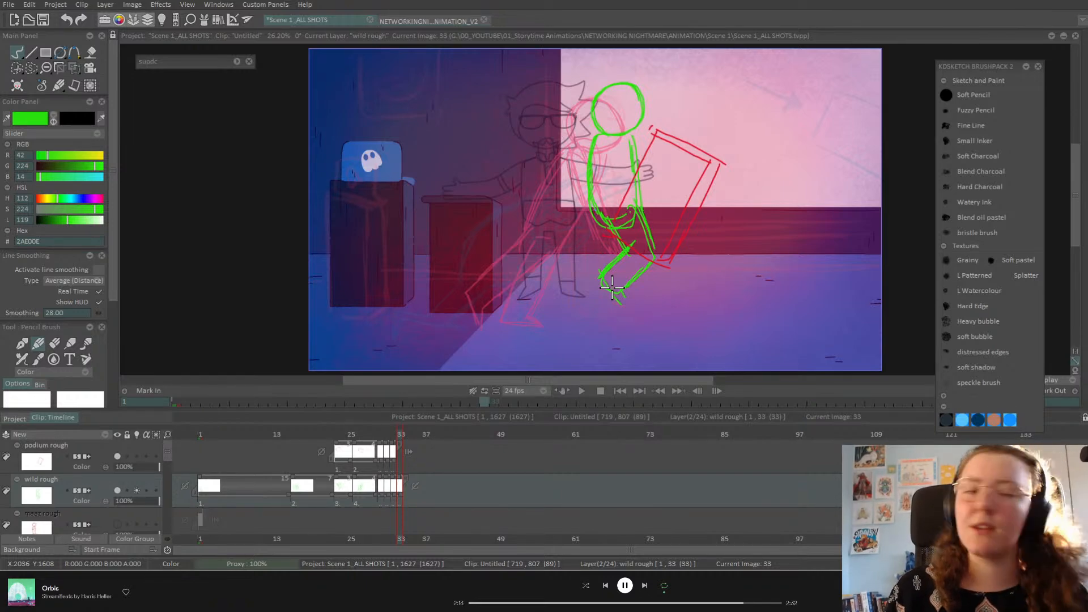
pyautogui.click(54, 343)
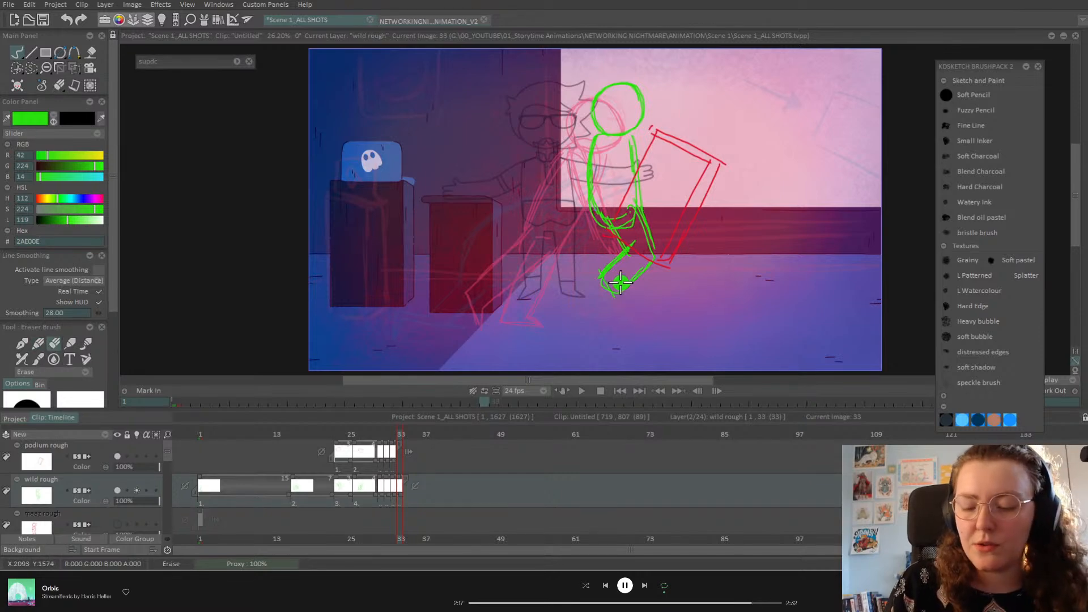
pyautogui.moveTo(633, 239); pyautogui.dragTo(638, 247)
pyautogui.click(53, 343)
pyautogui.click(44, 339)
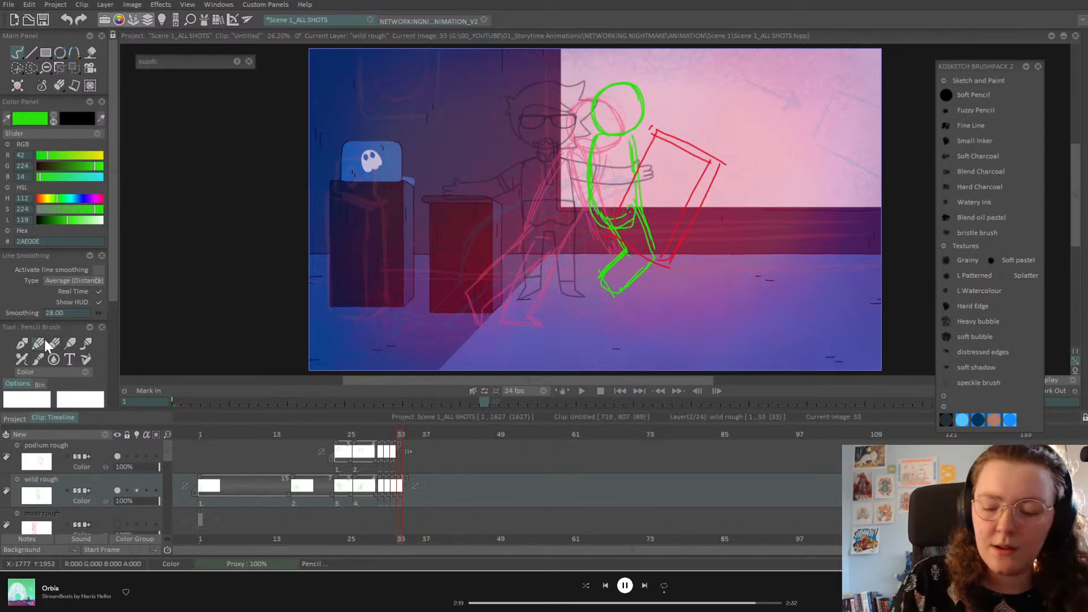
pyautogui.press('Left')
pyautogui.press('Left')
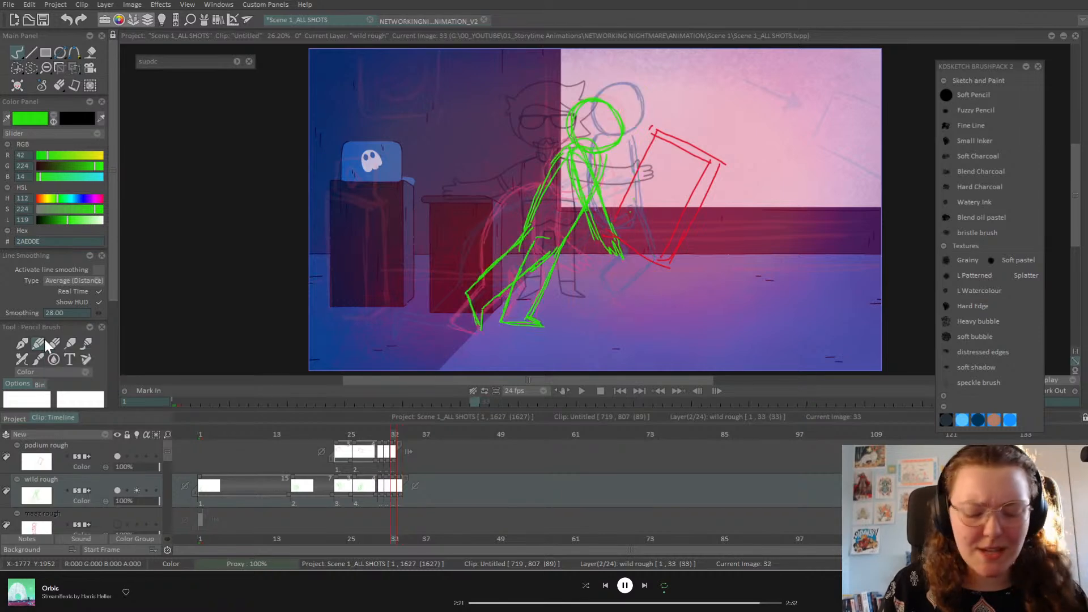
pyautogui.press('Right')
pyautogui.press('Right')
pyautogui.press('Left')
pyautogui.press('Right')
pyautogui.press('Left')
pyautogui.press('Right')
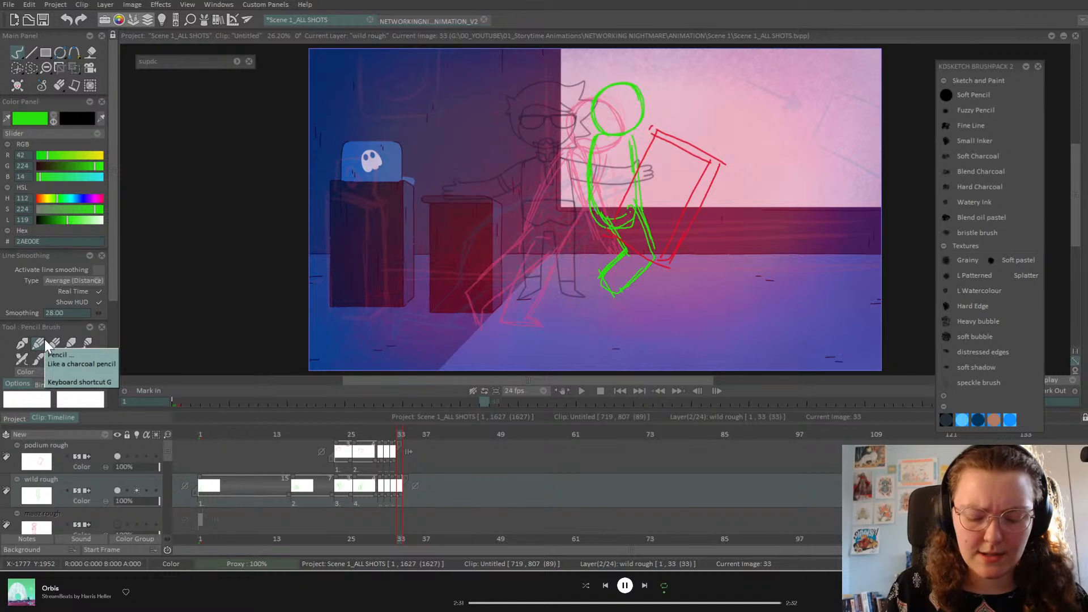
pyautogui.press('Left')
pyautogui.press('Right')
pyautogui.press('Right')
pyautogui.press('Left')
pyautogui.press('Left')
pyautogui.press('Right')
pyautogui.press('Left')
pyautogui.press('Right')
pyautogui.press('Left')
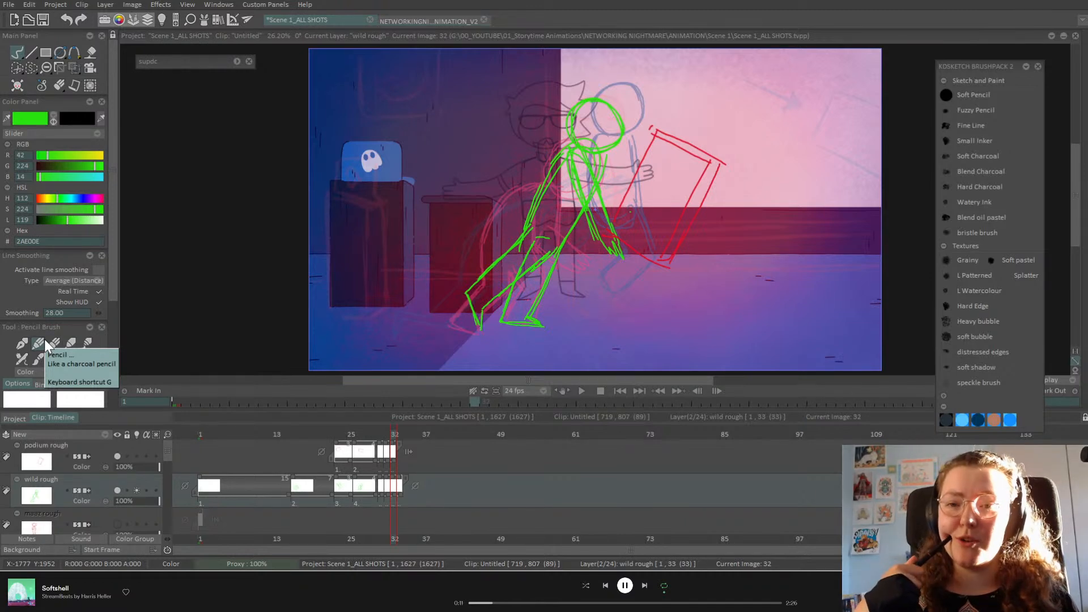
pyautogui.press('Left')
pyautogui.press('Right')
pyautogui.press('Right')
pyautogui.press('Left')
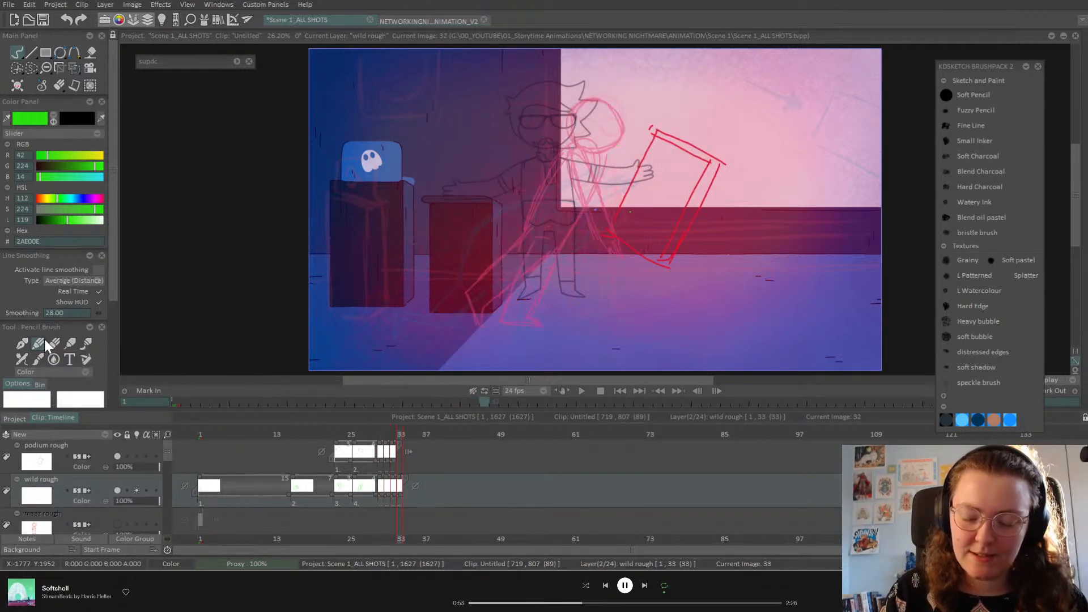
# Step: Move the red podium sketch up and right on frame 33
pyautogui.click(113, 451)
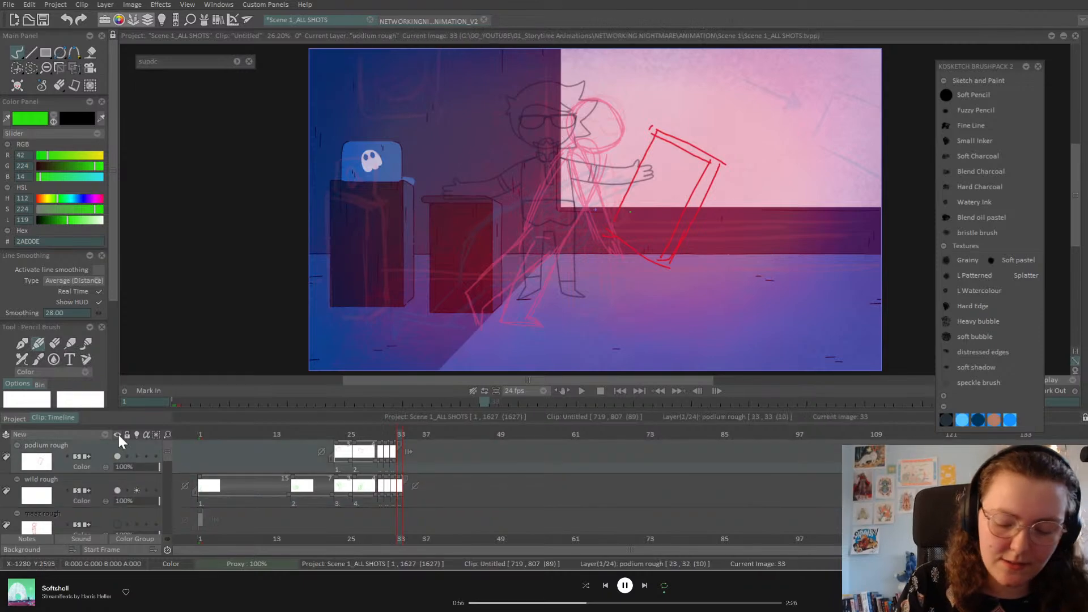
pyautogui.click(74, 66)
pyautogui.press('Left')
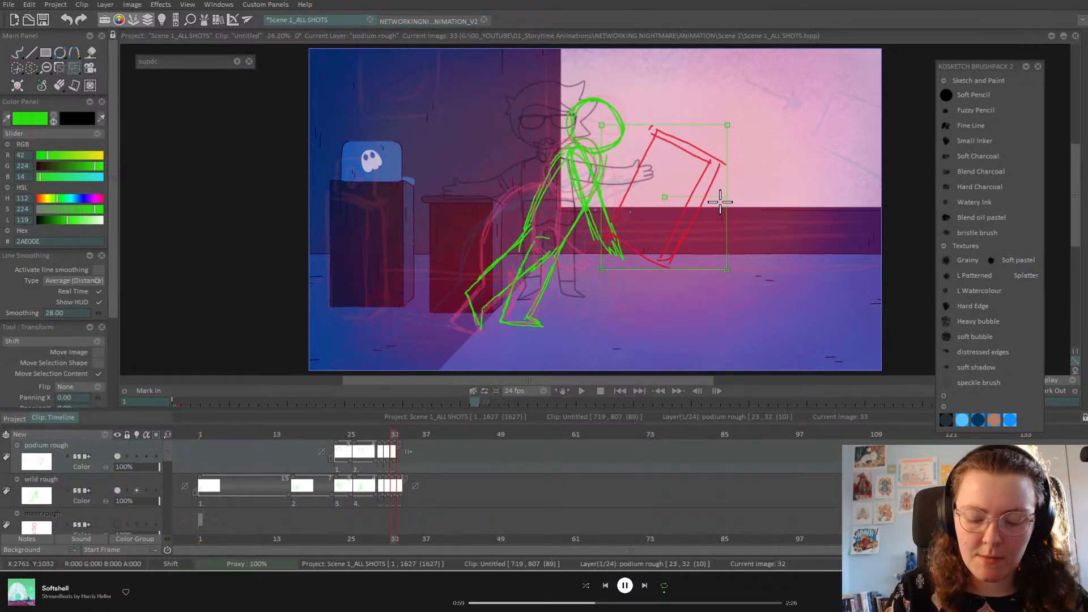
pyautogui.press('Right')
pyautogui.press('Left')
pyautogui.press('Left')
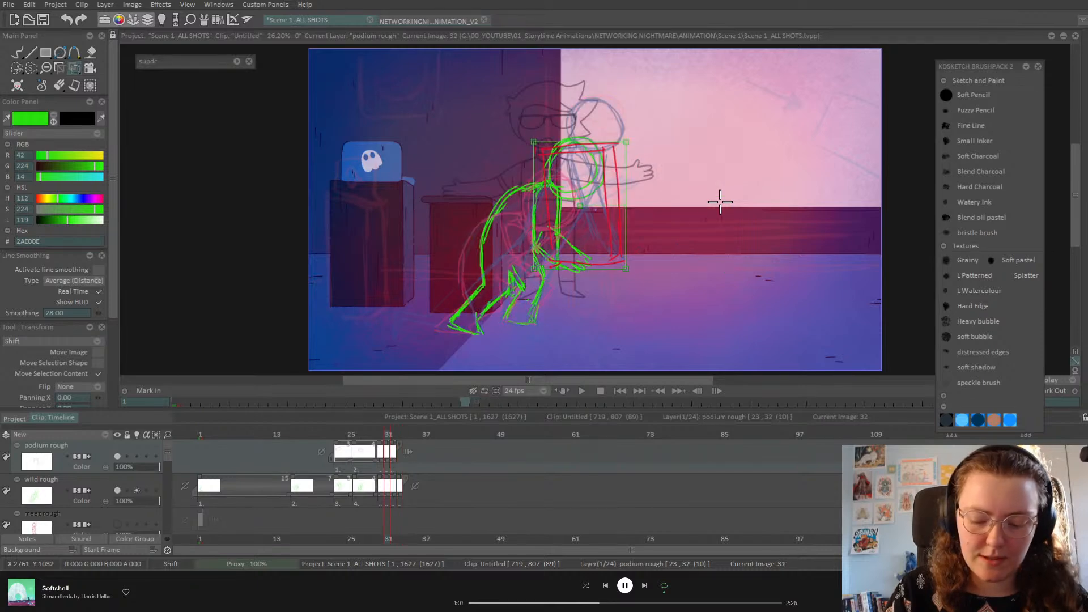
pyautogui.press('Right')
pyautogui.press('Right')
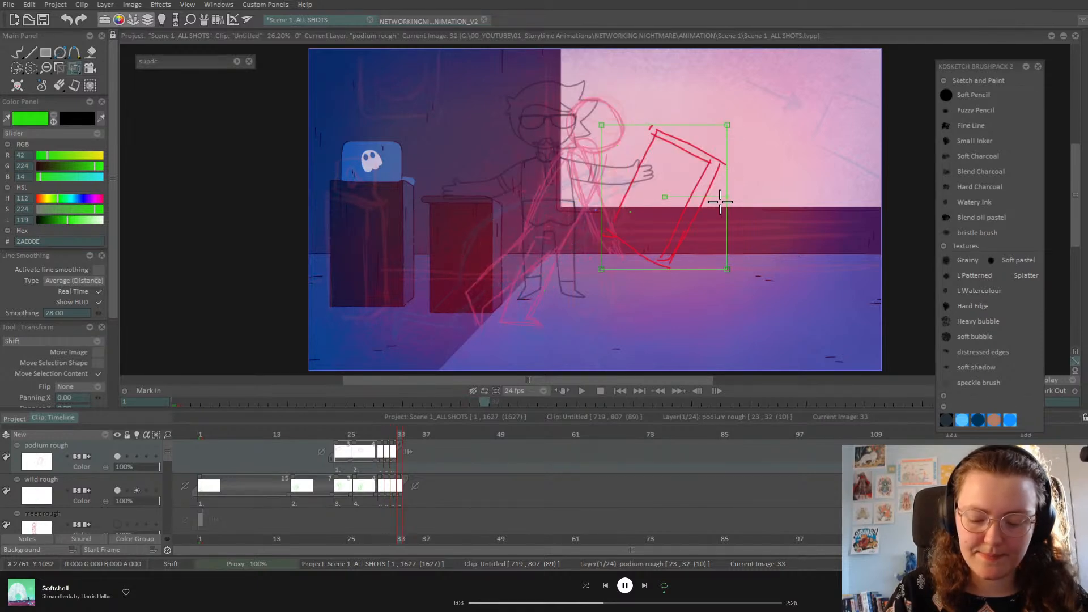
pyautogui.moveTo(719, 171)
pyautogui.mouseDown()
pyautogui.moveTo(773, 125)
pyautogui.moveTo(773, 162)
pyautogui.moveTo(749, 141)
pyautogui.moveTo(767, 121)
pyautogui.moveTo(750, 136)
pyautogui.mouseUp()
pyautogui.press('Return')
# Step: Move frame 34's podium sketch into the top-right corner, then extend the layer with blank frame 35
pyautogui.click(407, 435)
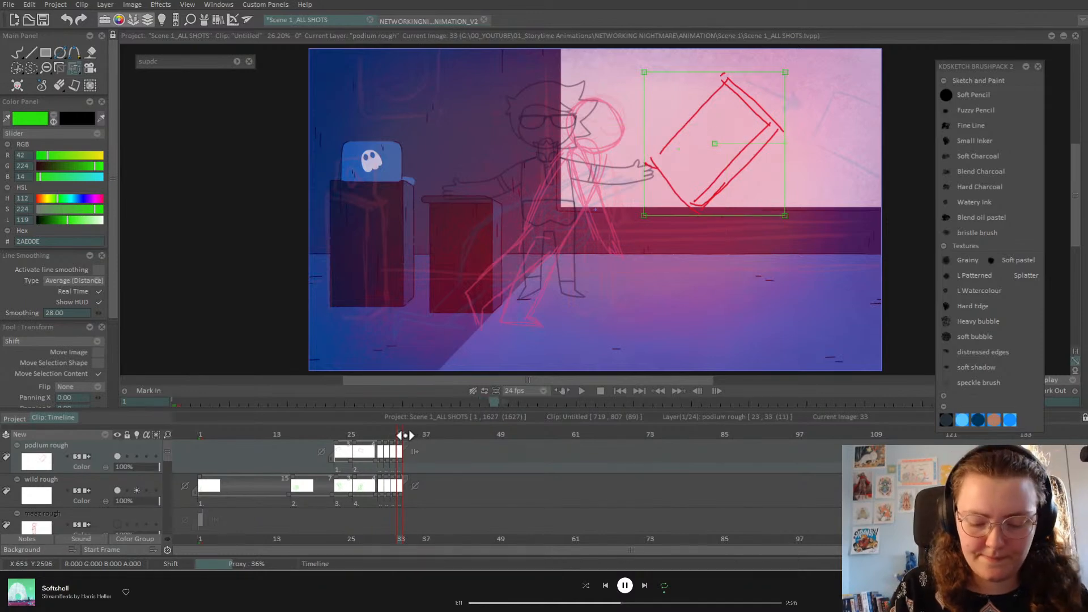
pyautogui.moveTo(763, 122)
pyautogui.mouseDown()
pyautogui.moveTo(831, 86)
pyautogui.moveTo(911, 12)
pyautogui.moveTo(906, 56)
pyautogui.moveTo(921, 80)
pyautogui.moveTo(904, 111)
pyautogui.moveTo(854, 92)
pyautogui.moveTo(870, 91)
pyautogui.mouseUp()
pyautogui.press('Return')
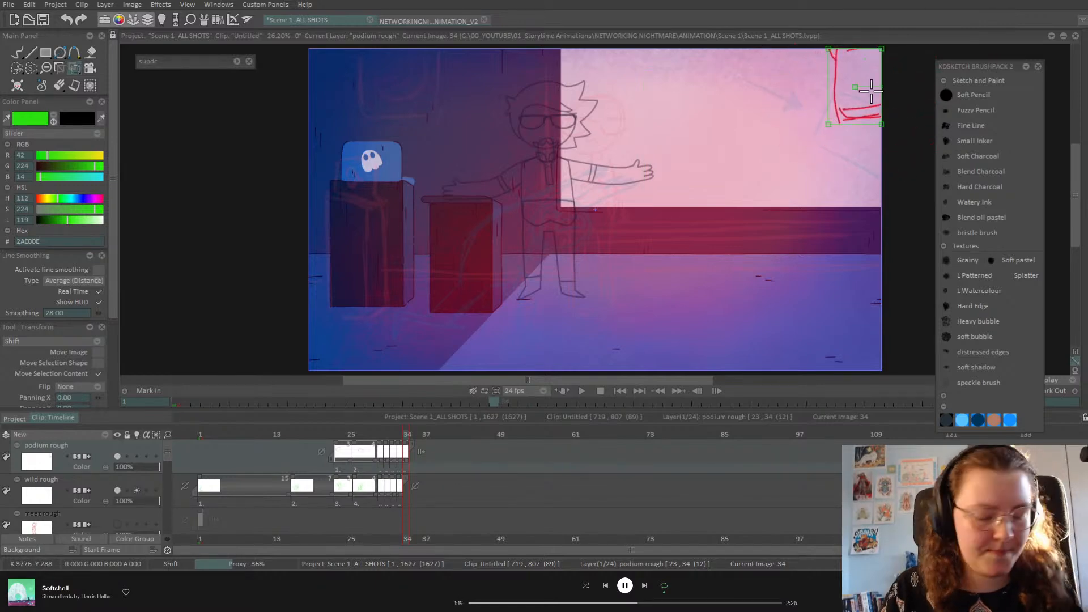
pyautogui.press('Left')
pyautogui.press('Left')
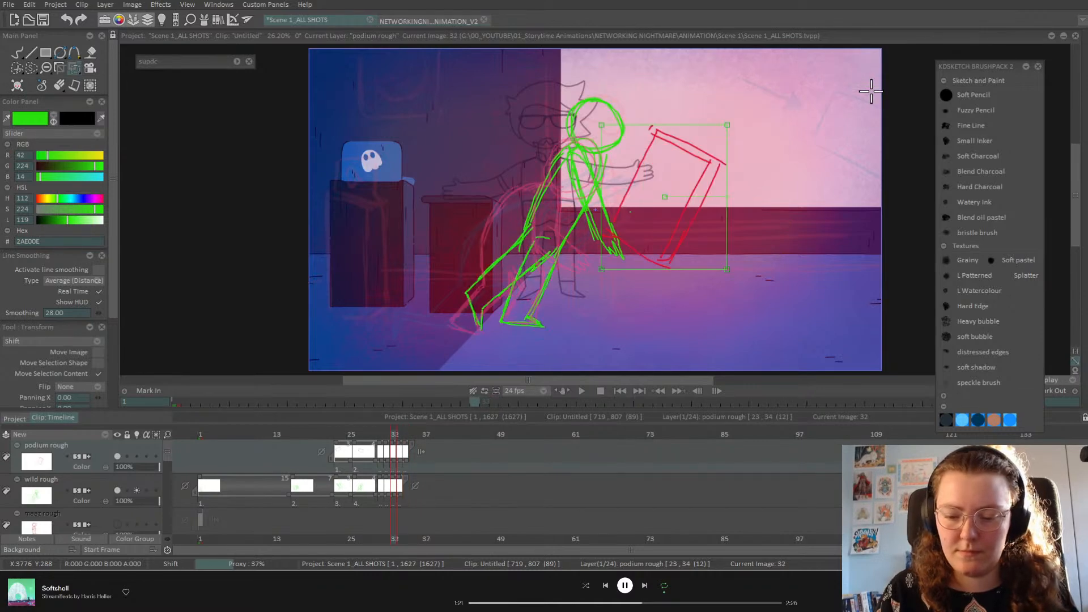
pyautogui.press('Right')
pyautogui.press('Right')
pyautogui.press('Right')
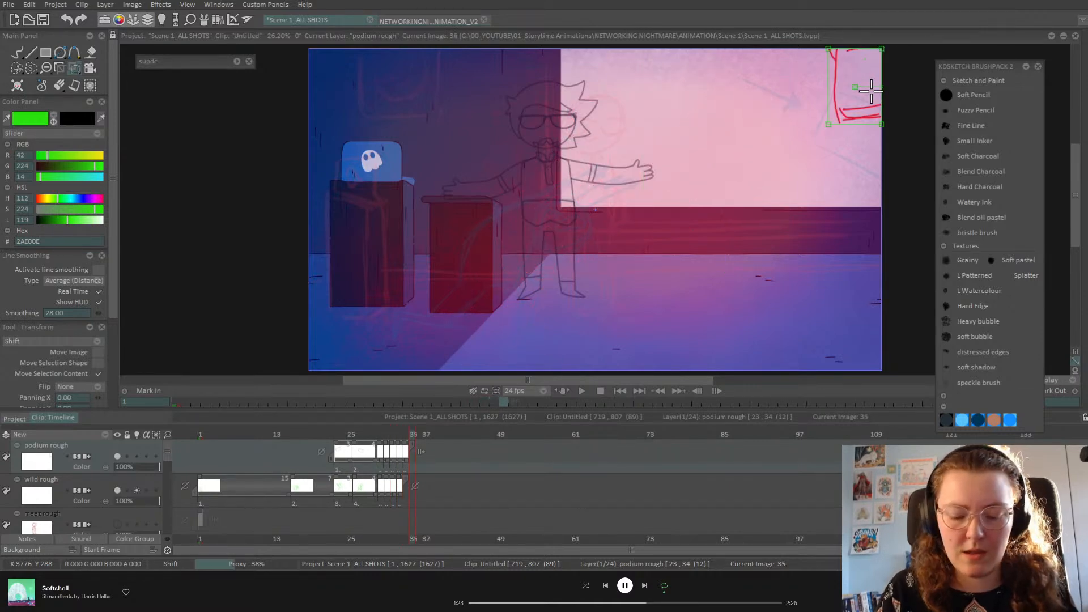
pyautogui.moveTo(414, 445)
pyautogui.mouseDown()
pyautogui.moveTo(381, 433)
pyautogui.moveTo(425, 441)
pyautogui.moveTo(359, 453)
pyautogui.moveTo(413, 452)
pyautogui.moveTo(379, 469)
pyautogui.mouseUp()
# Step: Make the wild rough layer current and settle on frame 33, flipping against frames 31–32
pyautogui.click(101, 481)
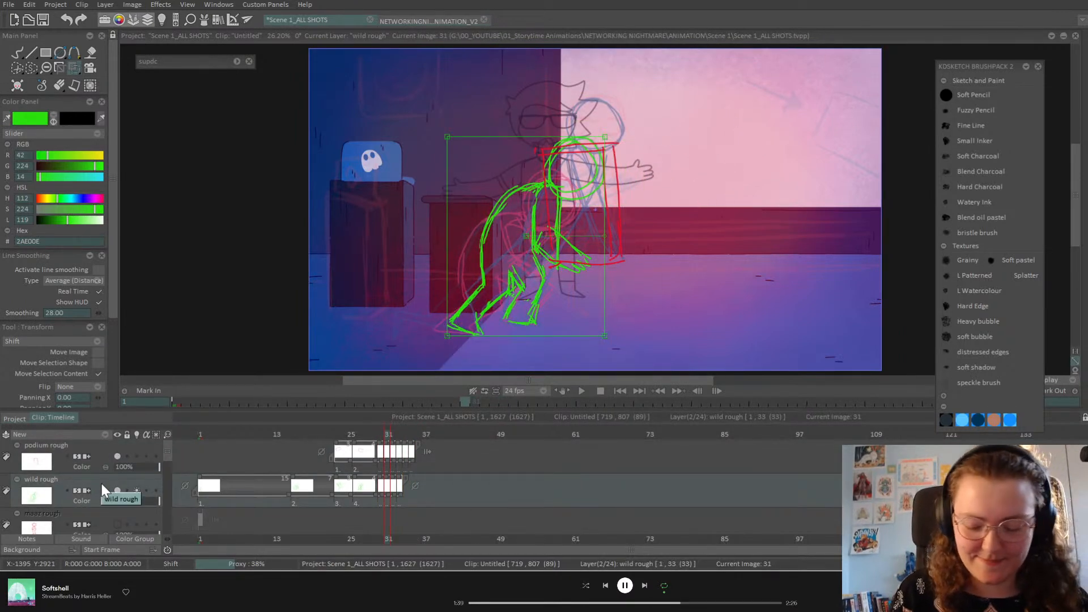
pyautogui.press('Right')
pyautogui.press('Right')
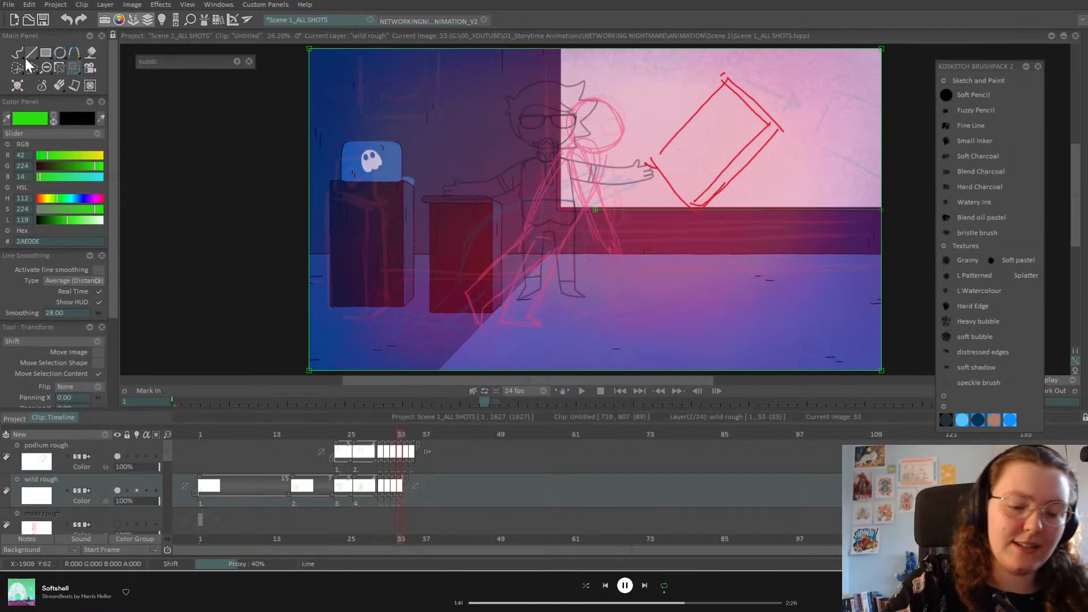
pyautogui.click(27, 54)
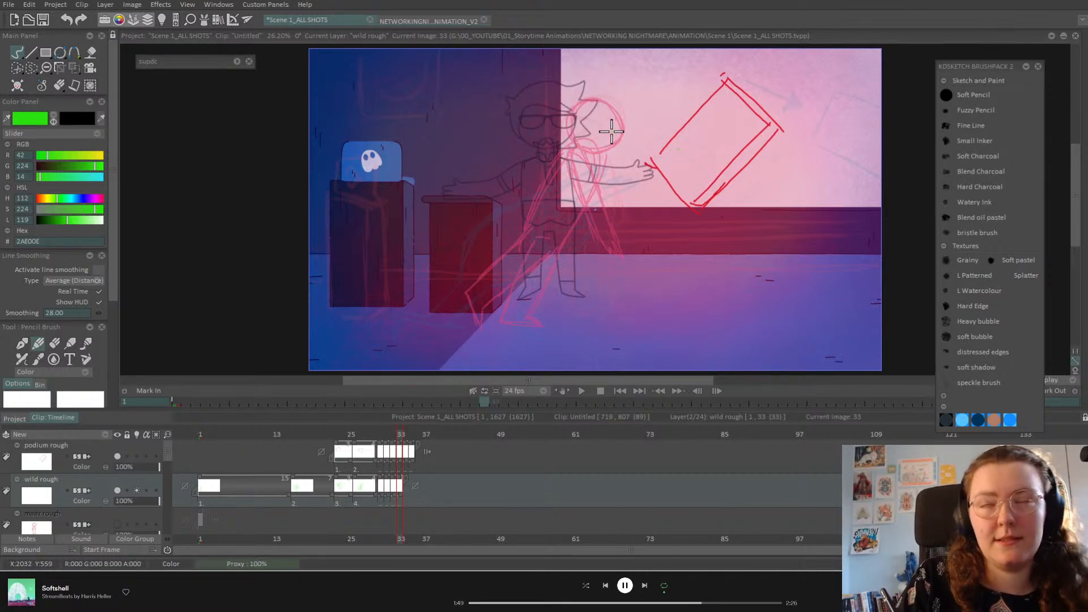
pyautogui.press('Left')
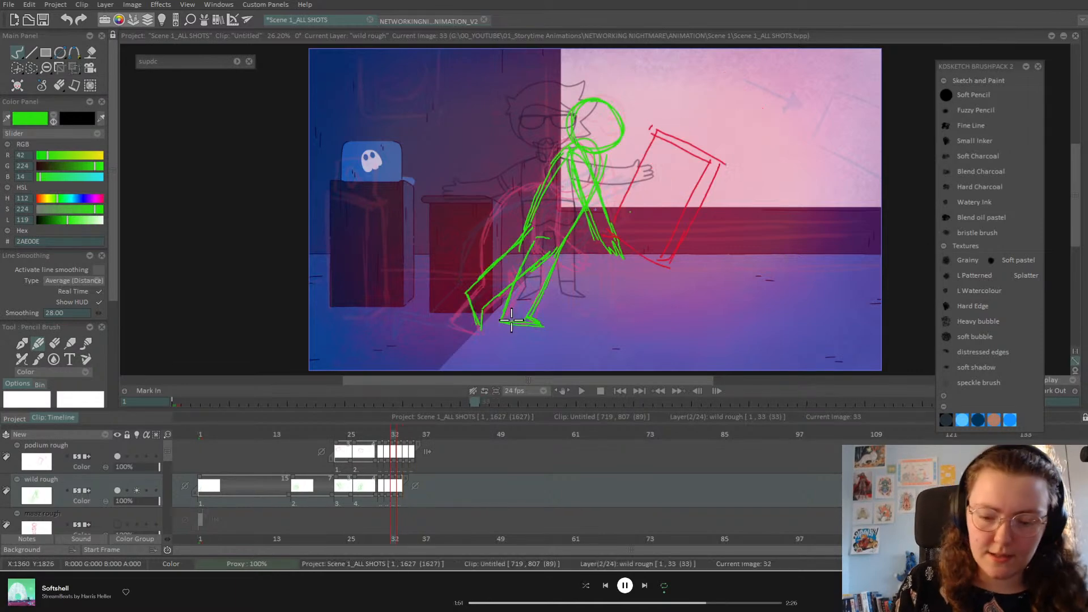
pyautogui.press('Left')
pyautogui.press('Right')
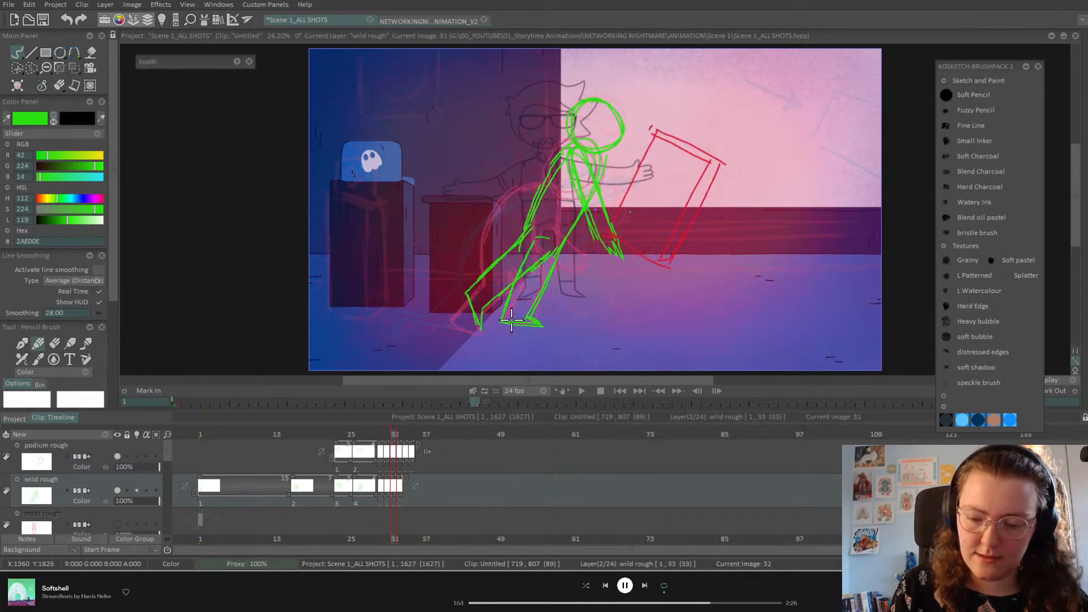
pyautogui.press('Right')
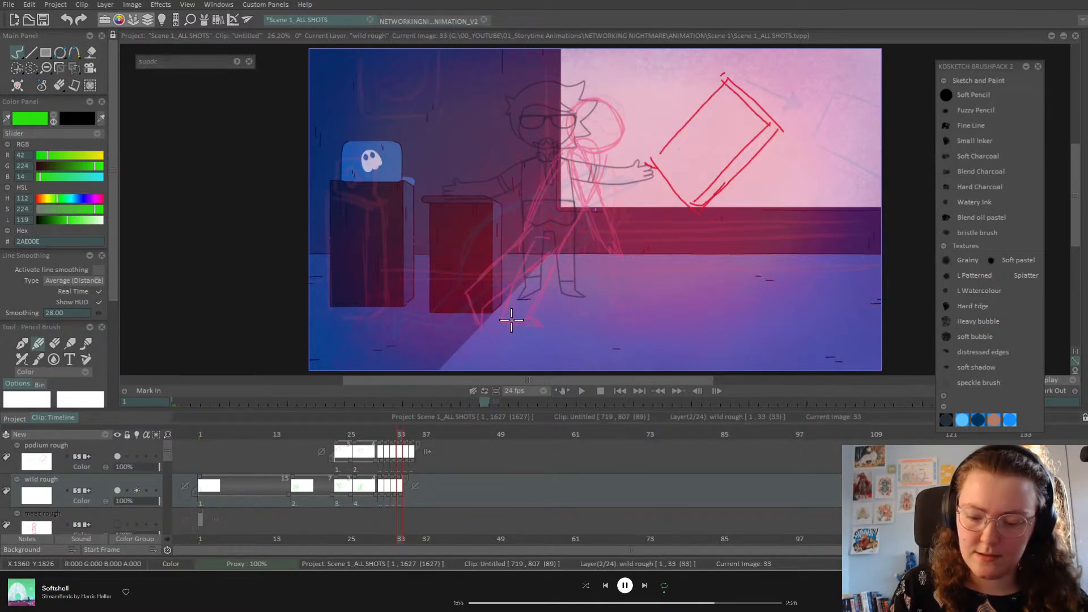
pyautogui.press('Left')
pyautogui.press('Right')
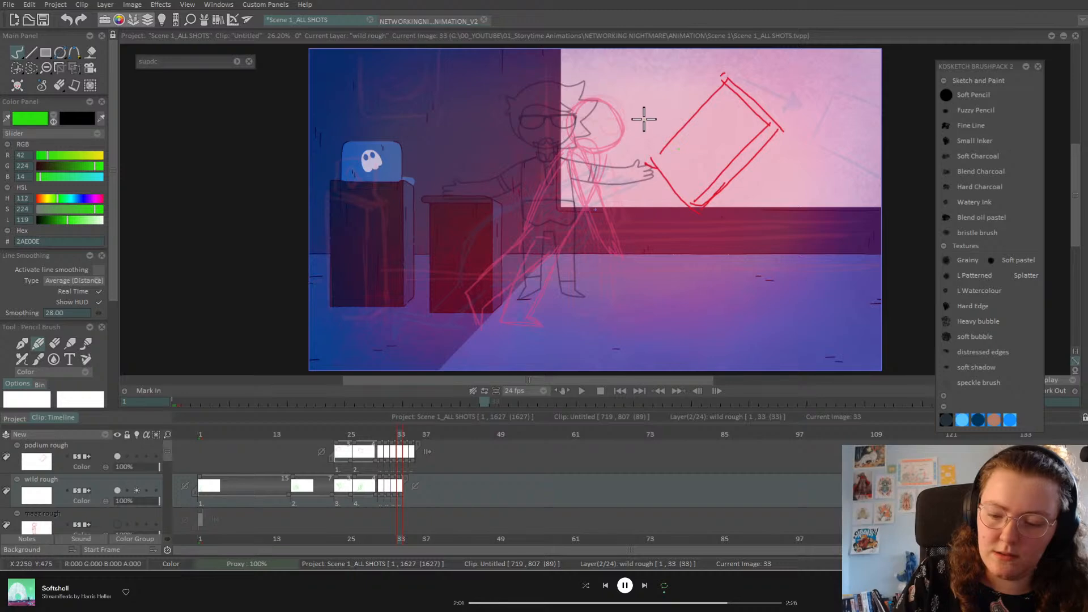
# Step: Sketch the green head circle, body and kneeling legs with the foot extending left
pyautogui.moveTo(646, 134)
pyautogui.mouseDown()
pyautogui.moveTo(610, 156)
pyautogui.moveTo(661, 136)
pyautogui.moveTo(651, 187)
pyautogui.moveTo(615, 153)
pyautogui.moveTo(651, 134)
pyautogui.moveTo(670, 179)
pyautogui.mouseUp()
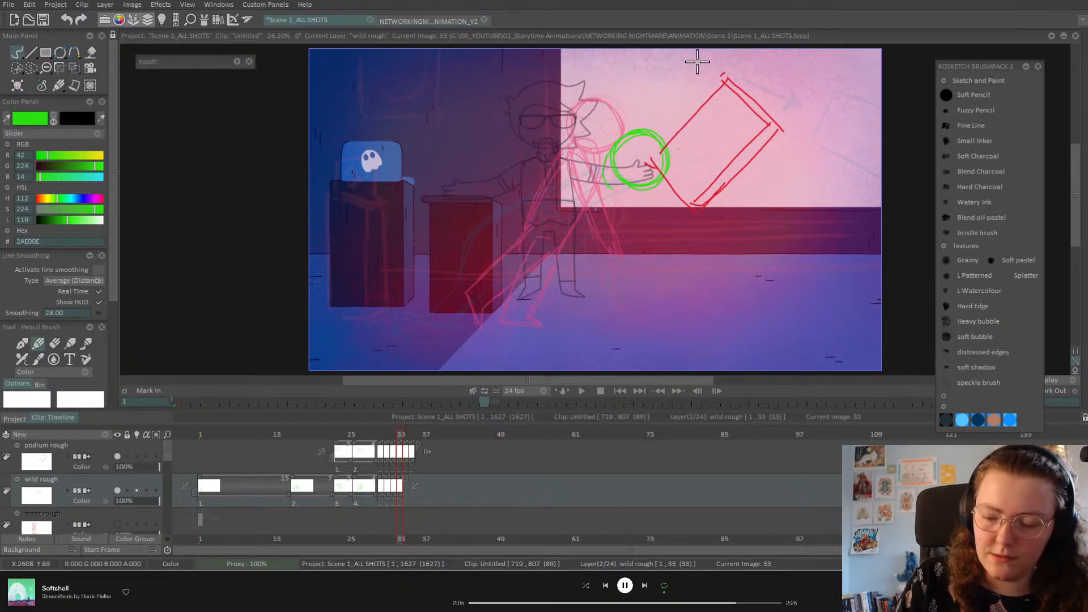
pyautogui.hotkey('ctrl', 'z')
pyautogui.moveTo(632, 205)
pyautogui.mouseDown()
pyautogui.moveTo(658, 179)
pyautogui.moveTo(614, 193)
pyautogui.moveTo(627, 154)
pyautogui.moveTo(660, 178)
pyautogui.moveTo(610, 250)
pyautogui.mouseUp()
pyautogui.hotkey('ctrl', 'z')
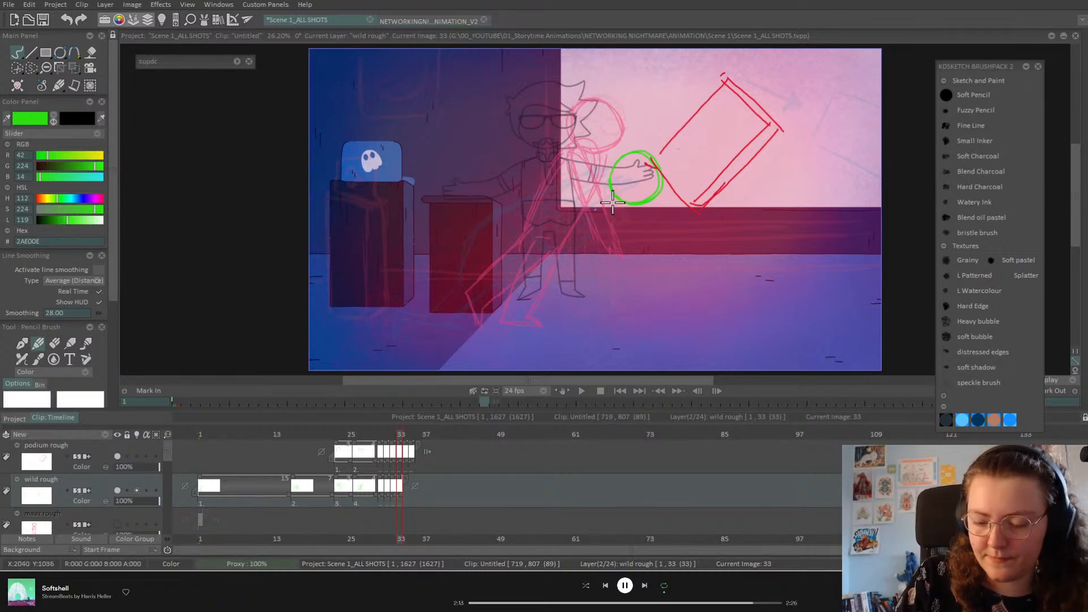
pyautogui.moveTo(614, 209)
pyautogui.mouseDown()
pyautogui.moveTo(610, 241)
pyautogui.moveTo(611, 227)
pyautogui.moveTo(614, 269)
pyautogui.moveTo(644, 275)
pyautogui.mouseUp()
pyautogui.moveTo(658, 208); pyautogui.dragTo(661, 290)
pyautogui.moveTo(614, 203)
pyautogui.mouseDown()
pyautogui.moveTo(613, 284)
pyautogui.moveTo(658, 281)
pyautogui.moveTo(655, 203)
pyautogui.mouseUp()
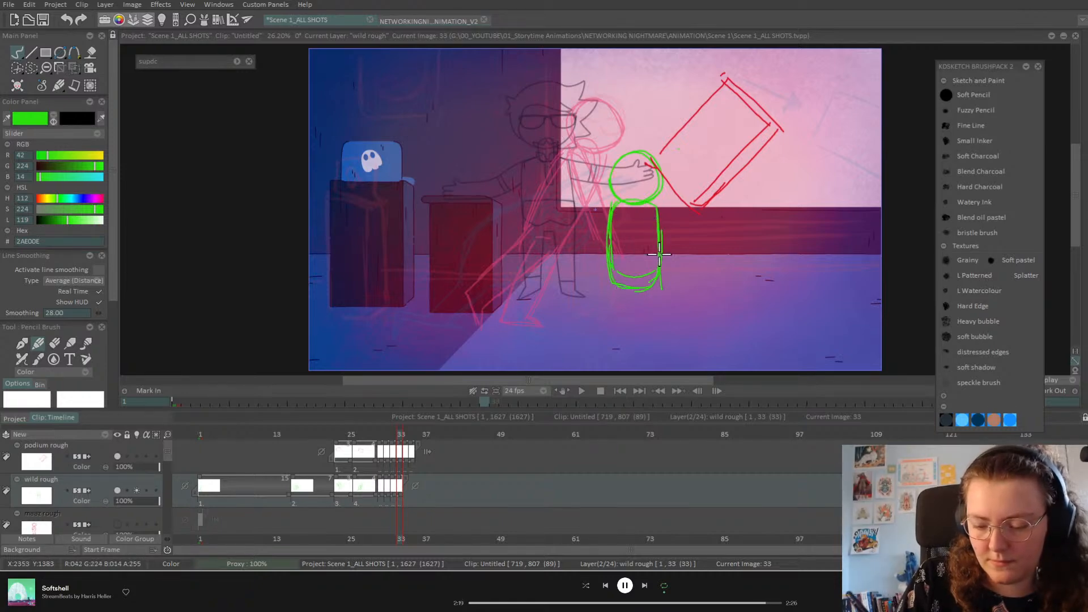
pyautogui.moveTo(624, 255)
pyautogui.mouseDown()
pyautogui.moveTo(671, 280)
pyautogui.moveTo(672, 309)
pyautogui.moveTo(691, 320)
pyautogui.moveTo(657, 327)
pyautogui.moveTo(652, 297)
pyautogui.moveTo(610, 288)
pyautogui.moveTo(617, 255)
pyautogui.moveTo(657, 271)
pyautogui.mouseUp()
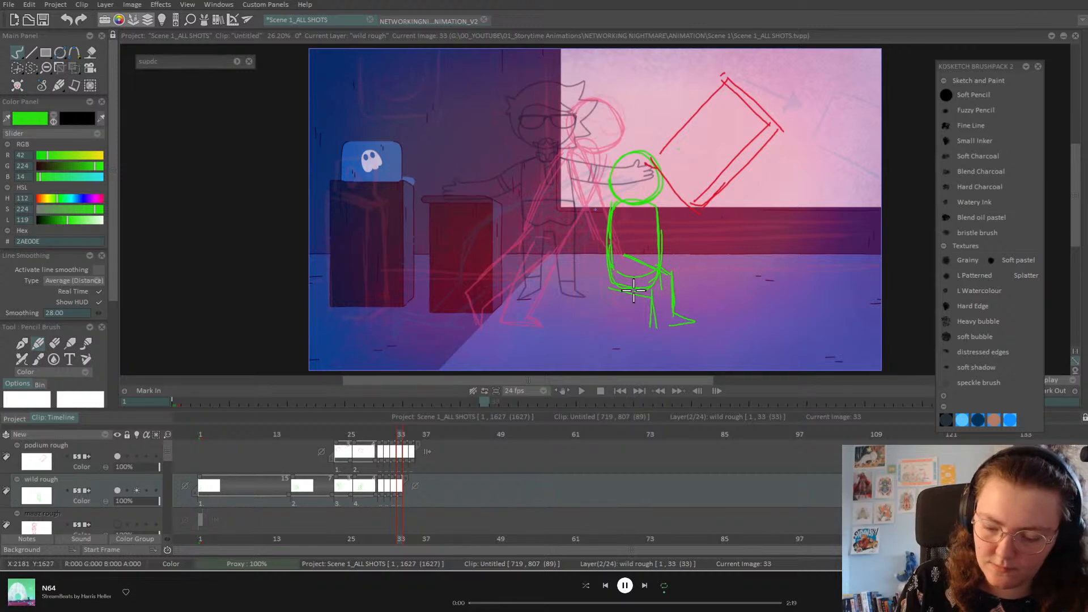
pyautogui.moveTo(646, 277)
pyautogui.mouseDown()
pyautogui.moveTo(631, 320)
pyautogui.moveTo(548, 333)
pyautogui.moveTo(562, 310)
pyautogui.moveTo(554, 324)
pyautogui.moveTo(611, 303)
pyautogui.moveTo(612, 288)
pyautogui.moveTo(581, 307)
pyautogui.mouseUp()
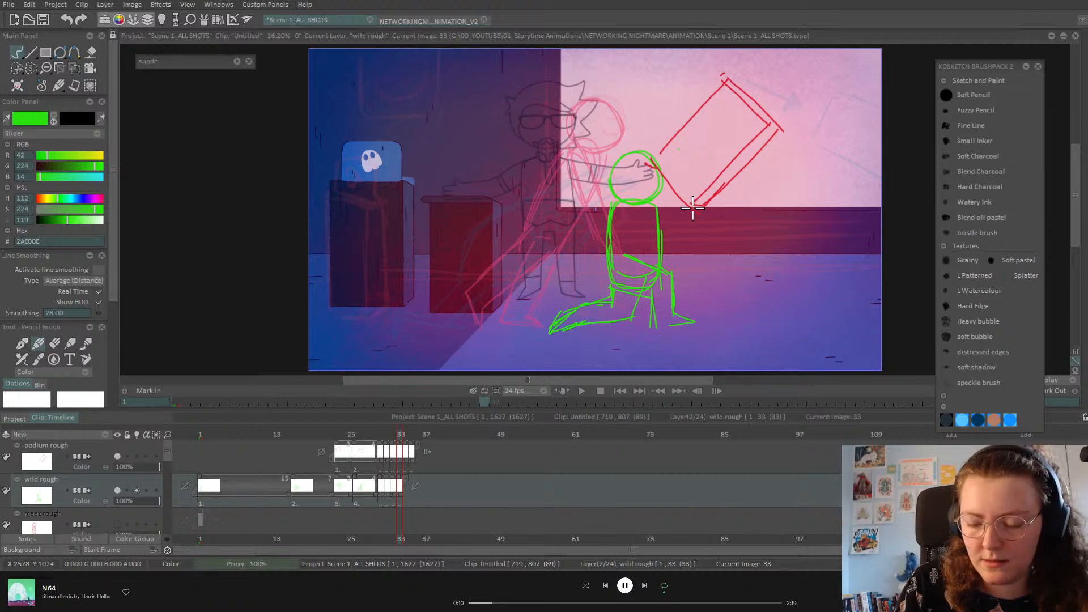
# Step: After comparing neighbouring frames, draw the arm and hand reaching up toward the red box
pyautogui.press('Left')
pyautogui.press('Right')
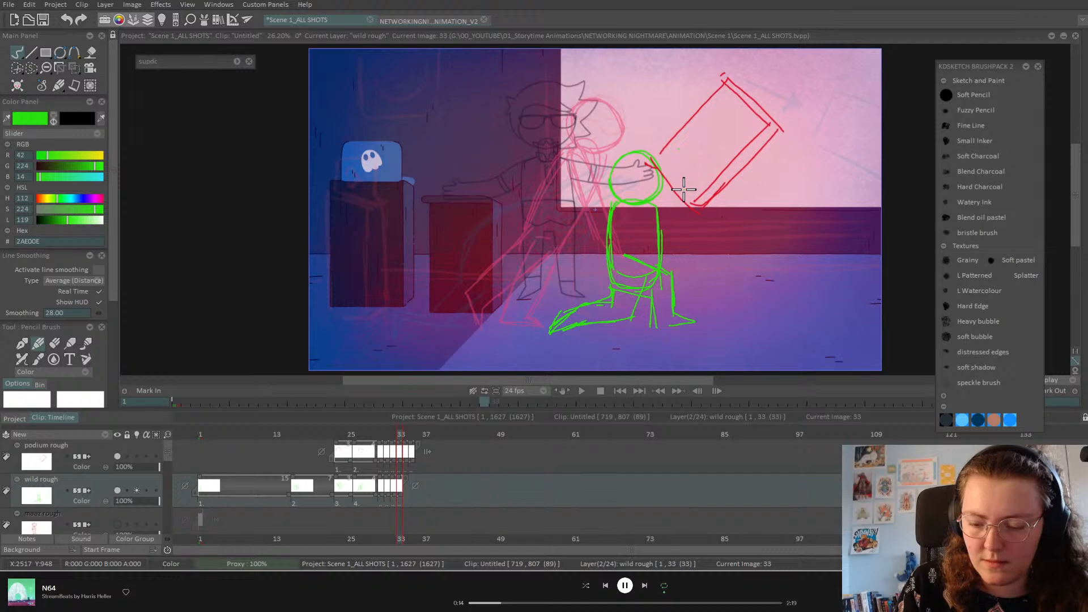
pyautogui.press('Right')
pyautogui.press('Right')
pyautogui.press('Left')
pyautogui.press('Left')
pyautogui.press('Right')
pyautogui.press('Left')
pyautogui.press('Left')
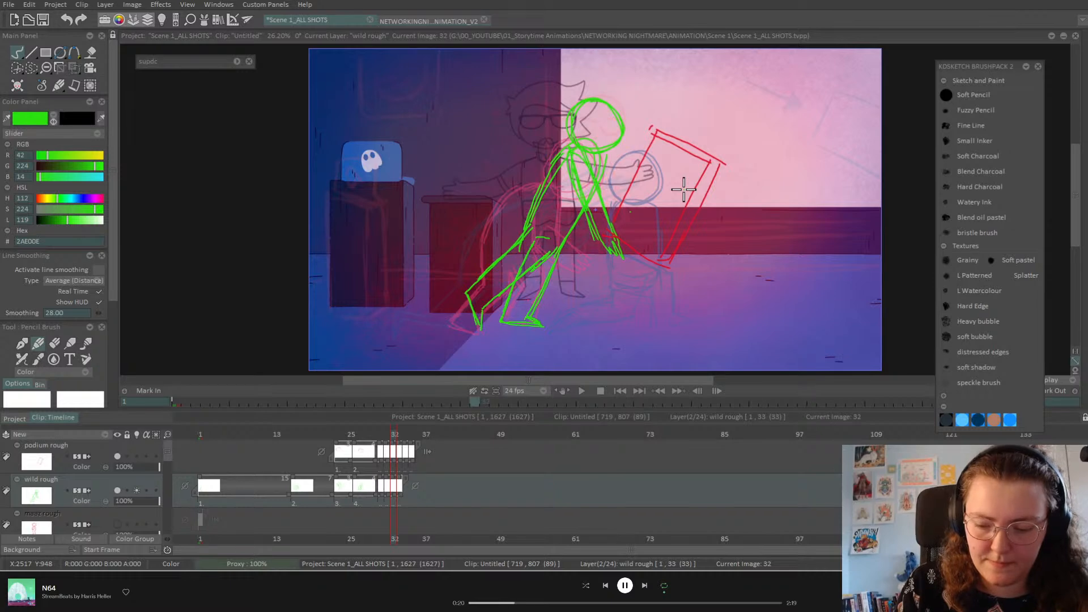
pyautogui.press('Right')
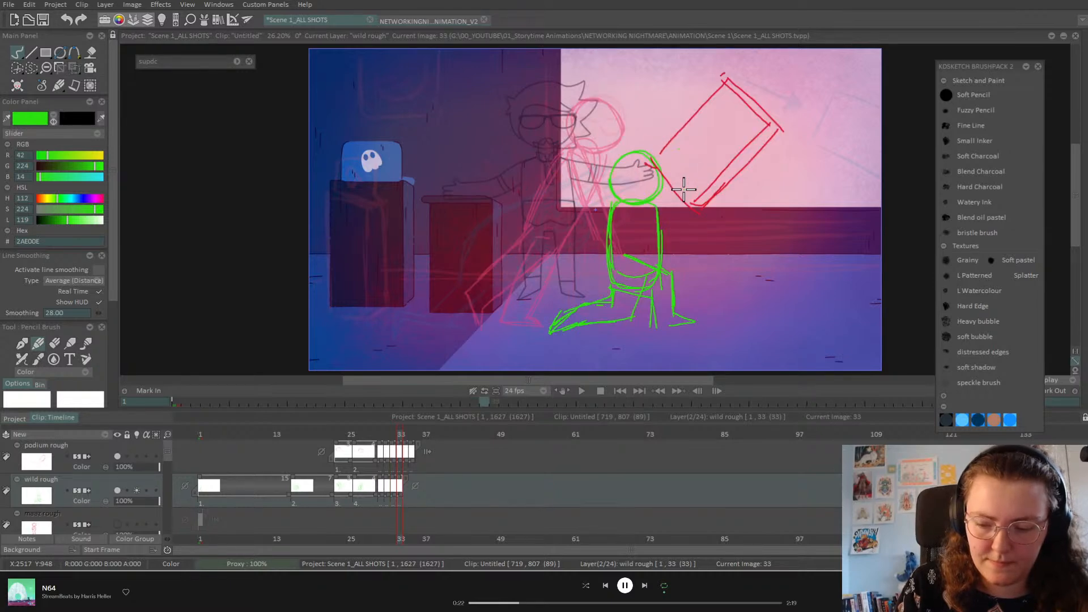
pyautogui.moveTo(652, 190)
pyautogui.mouseDown()
pyautogui.moveTo(697, 165)
pyautogui.moveTo(721, 175)
pyautogui.mouseUp()
pyautogui.moveTo(642, 216); pyautogui.dragTo(717, 180)
pyautogui.moveTo(692, 173)
pyautogui.mouseDown()
pyautogui.moveTo(664, 177)
pyautogui.moveTo(615, 203)
pyautogui.mouseUp()
pyautogui.moveTo(612, 219); pyautogui.dragTo(669, 200)
# Step: On frame 34, scribble the green head and body over frame 33's onion skin
pyautogui.press('Left')
pyautogui.press('Right')
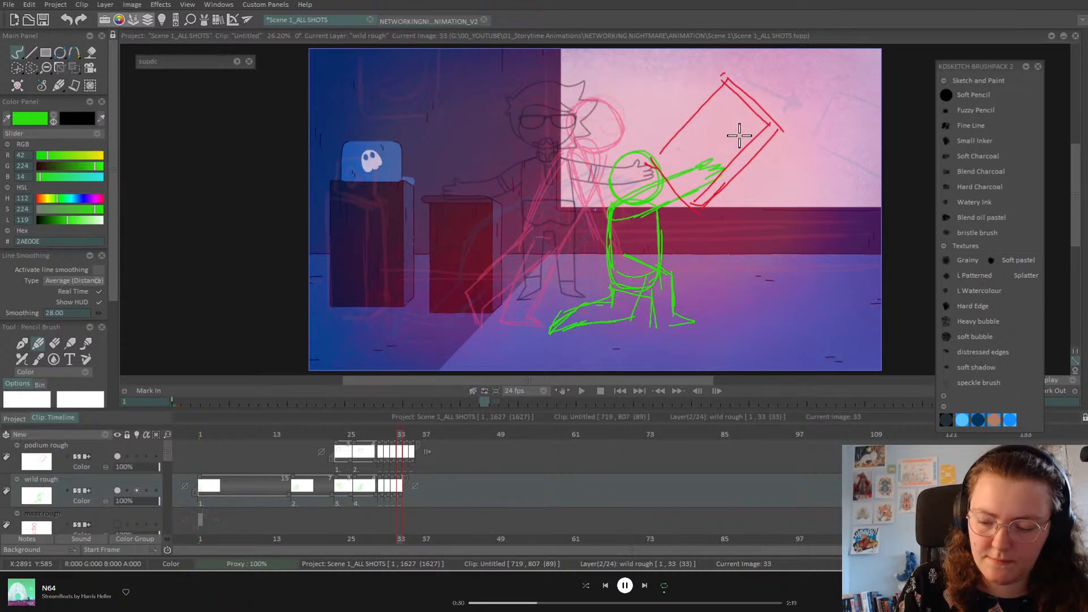
pyautogui.press('Right')
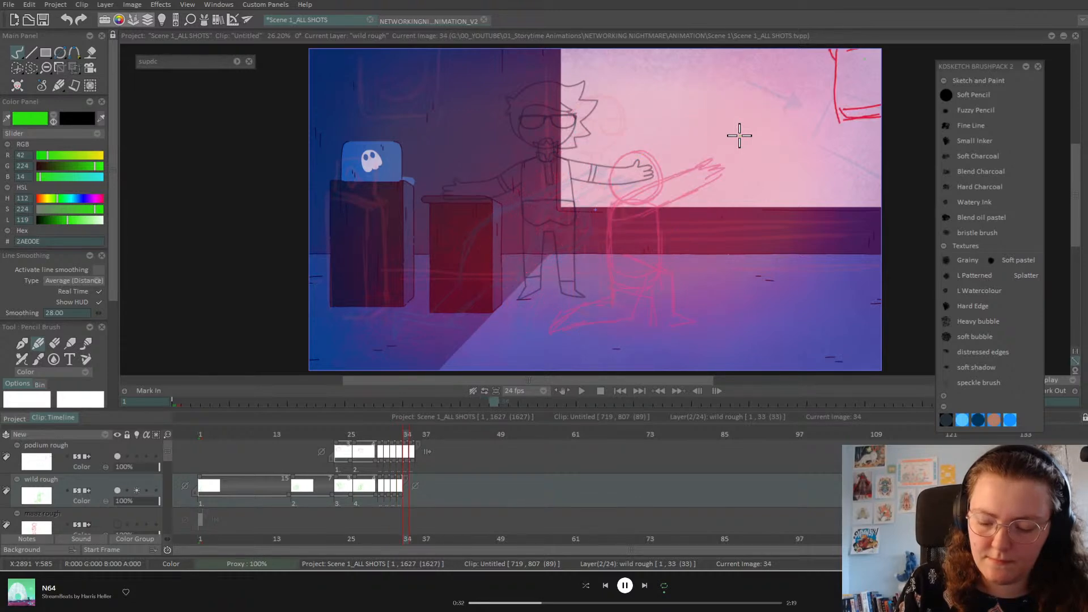
pyautogui.press('Left')
pyautogui.press('Right')
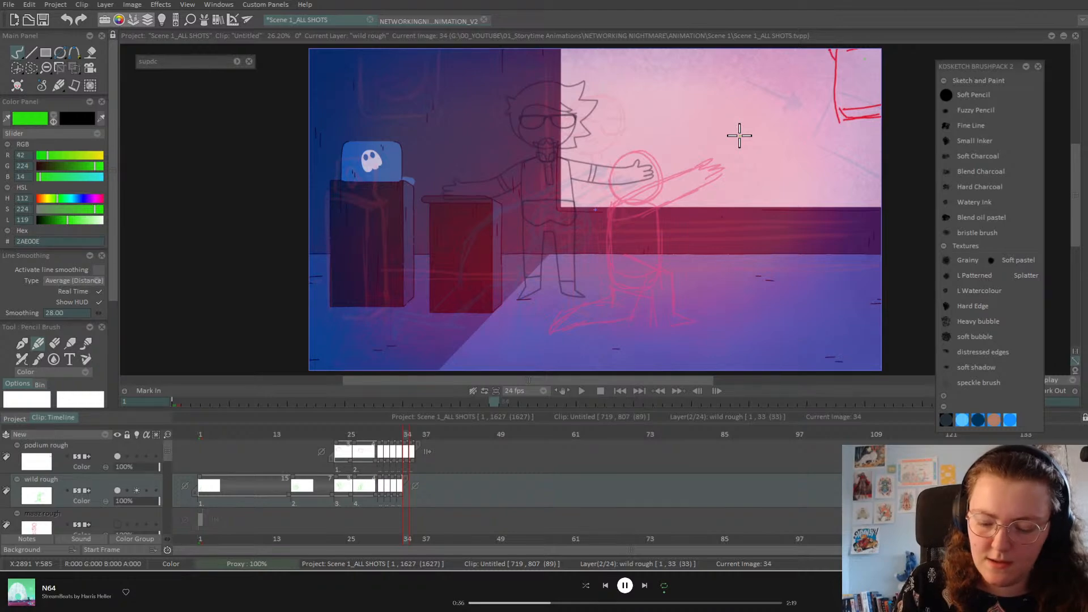
pyautogui.moveTo(637, 175)
pyautogui.mouseDown()
pyautogui.moveTo(661, 201)
pyautogui.moveTo(630, 225)
pyautogui.moveTo(635, 176)
pyautogui.mouseUp()
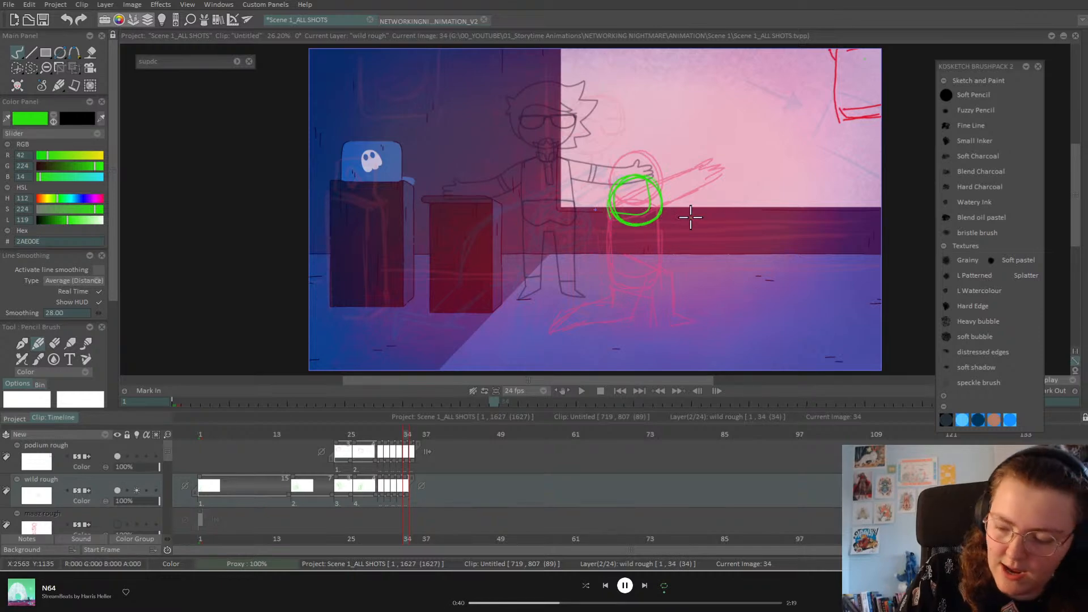
pyautogui.moveTo(615, 218)
pyautogui.mouseDown()
pyautogui.moveTo(592, 228)
pyautogui.moveTo(624, 204)
pyautogui.moveTo(629, 222)
pyautogui.moveTo(585, 225)
pyautogui.moveTo(584, 257)
pyautogui.moveTo(612, 227)
pyautogui.mouseUp()
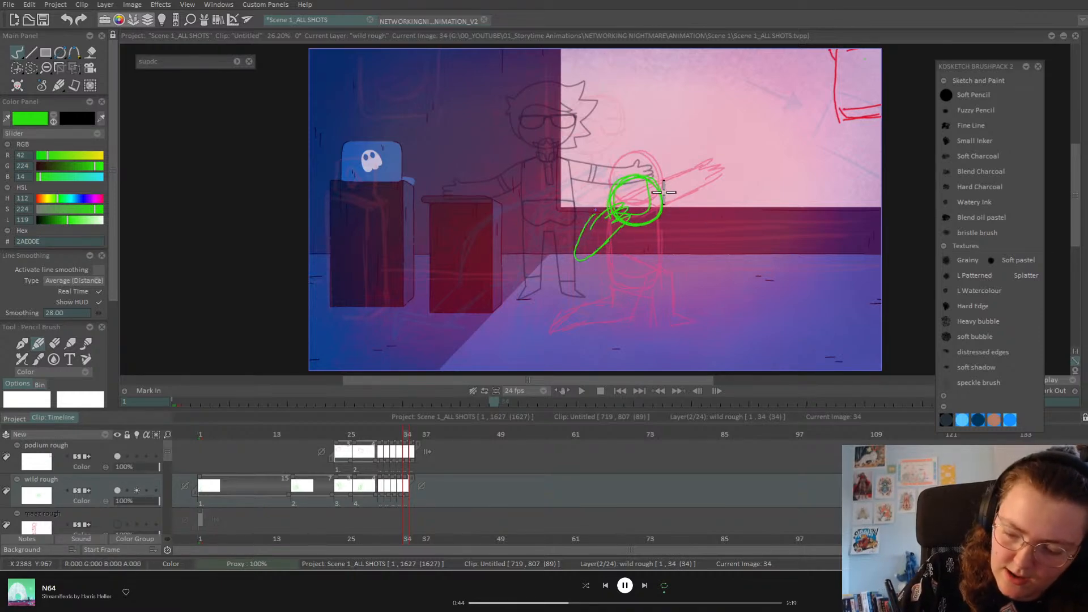
pyautogui.moveTo(649, 178)
pyautogui.mouseDown()
pyautogui.moveTo(617, 203)
pyautogui.moveTo(665, 180)
pyautogui.moveTo(688, 199)
pyautogui.moveTo(675, 219)
pyautogui.moveTo(688, 207)
pyautogui.moveTo(633, 202)
pyautogui.moveTo(663, 206)
pyautogui.mouseUp()
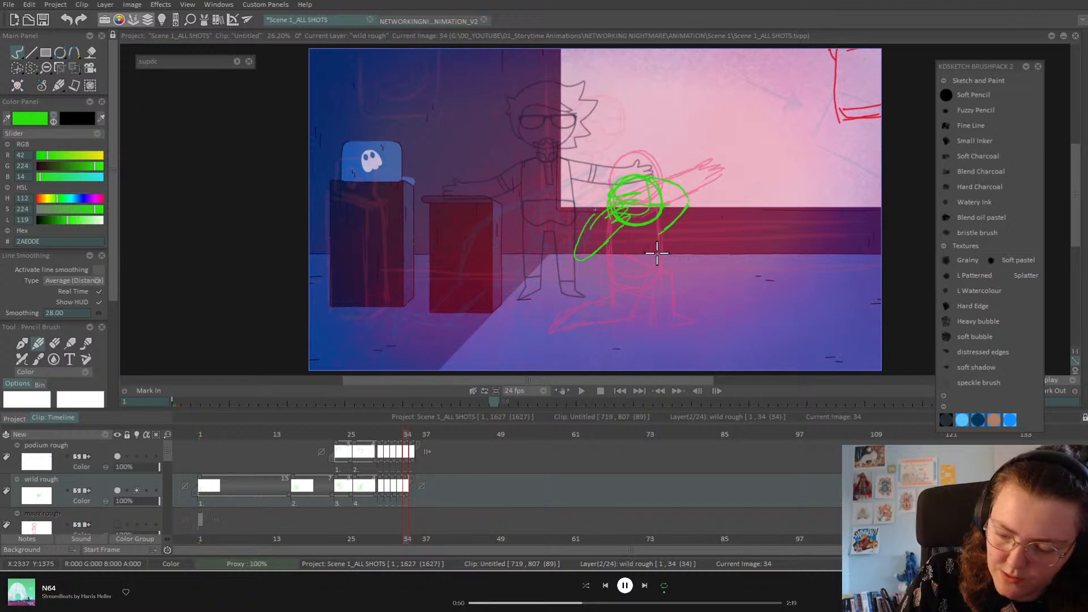
# Step: Nudge the green drawing slightly down and left with the Pan/Move tool, then return to the pencil
pyautogui.click(75, 68)
pyautogui.click(116, 68)
pyautogui.moveTo(669, 203)
pyautogui.mouseDown()
pyautogui.moveTo(665, 215)
pyautogui.moveTo(668, 205)
pyautogui.mouseUp()
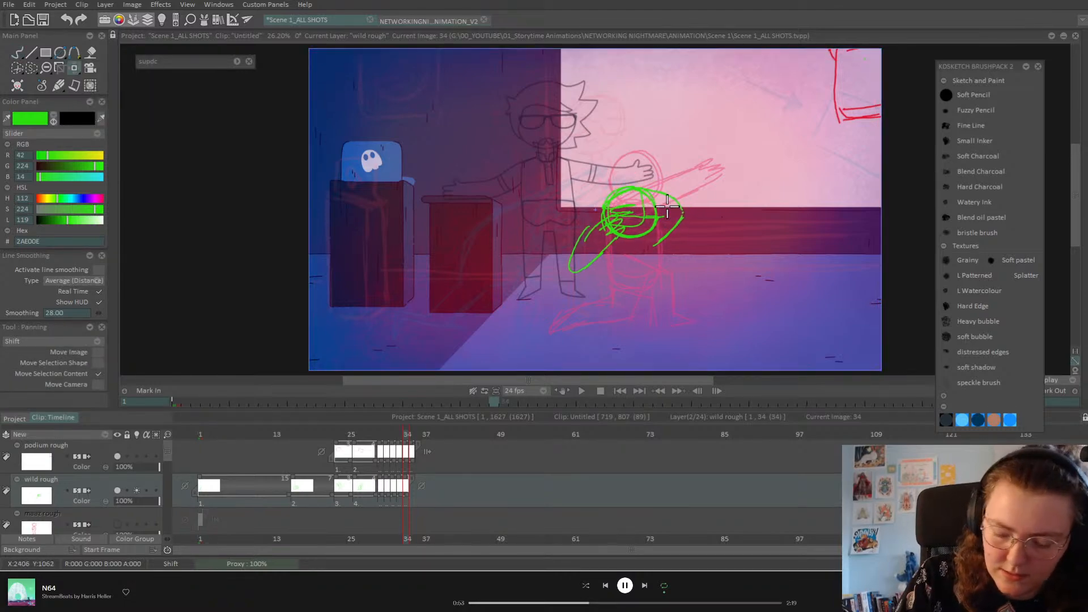
pyautogui.click(16, 59)
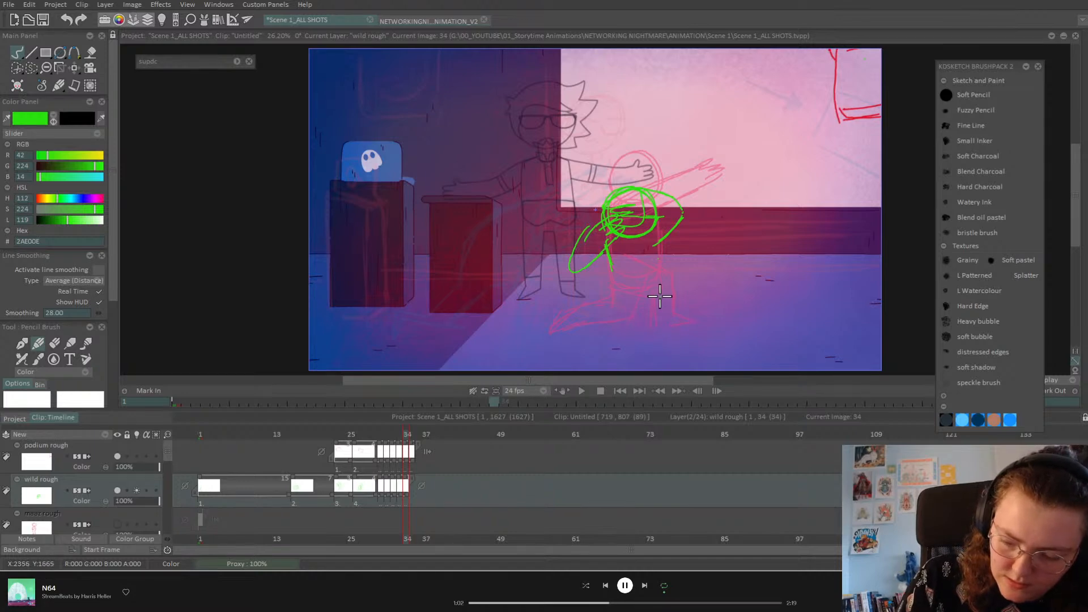
# Step: Redraw the crouched legs, hip curve and feet near the floor
pyautogui.moveTo(660, 302); pyautogui.dragTo(616, 327)
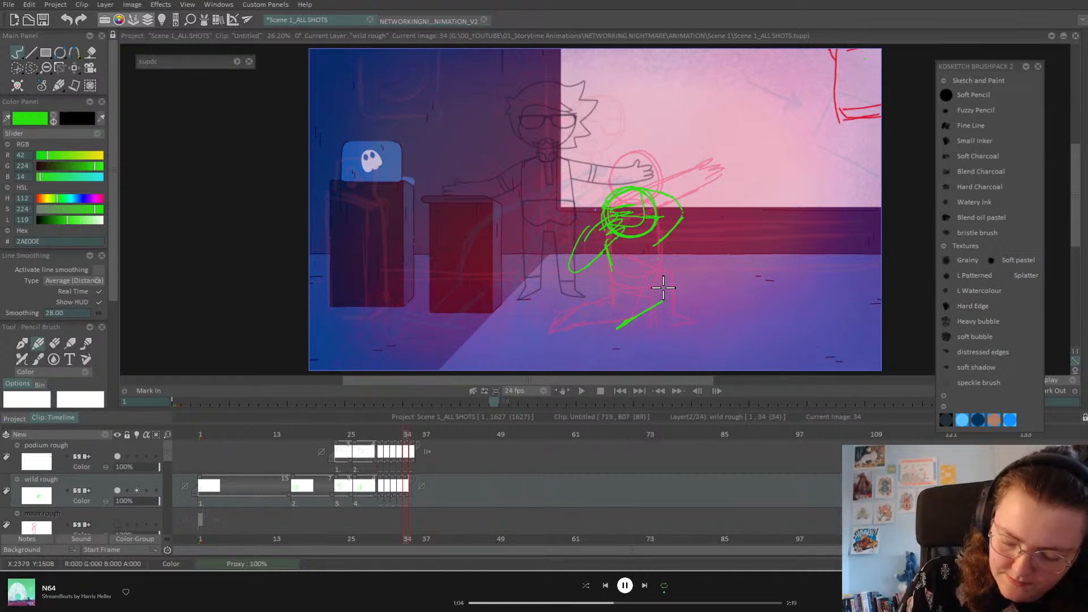
pyautogui.hotkey('ctrl', 'z')
pyautogui.moveTo(604, 330); pyautogui.dragTo(639, 328)
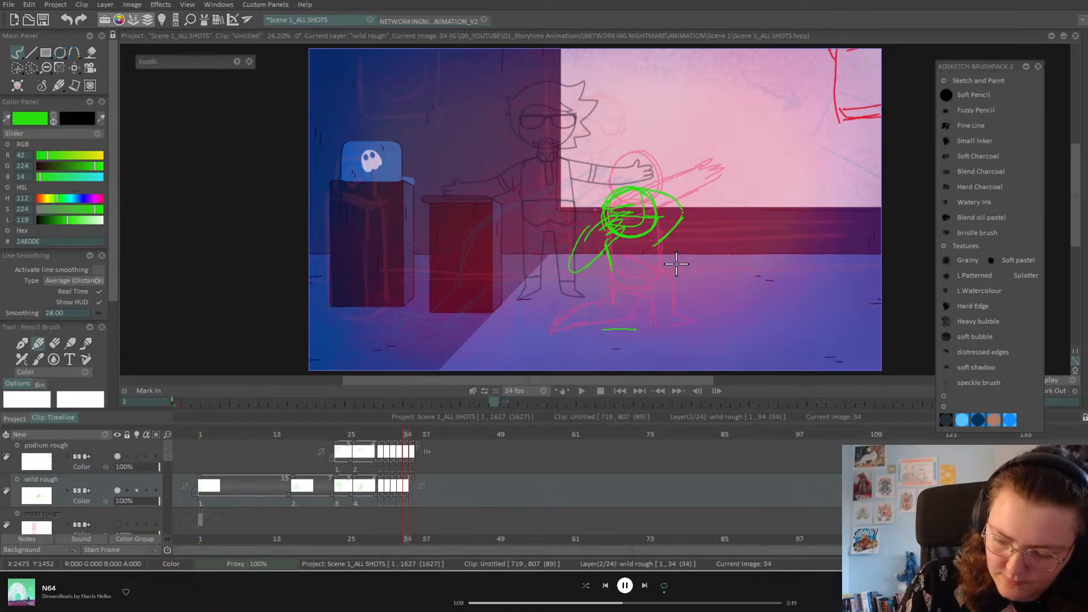
pyautogui.moveTo(623, 298)
pyautogui.mouseDown()
pyautogui.moveTo(662, 274)
pyautogui.moveTo(663, 292)
pyautogui.moveTo(670, 284)
pyautogui.moveTo(650, 320)
pyautogui.moveTo(665, 327)
pyautogui.moveTo(626, 332)
pyautogui.mouseUp()
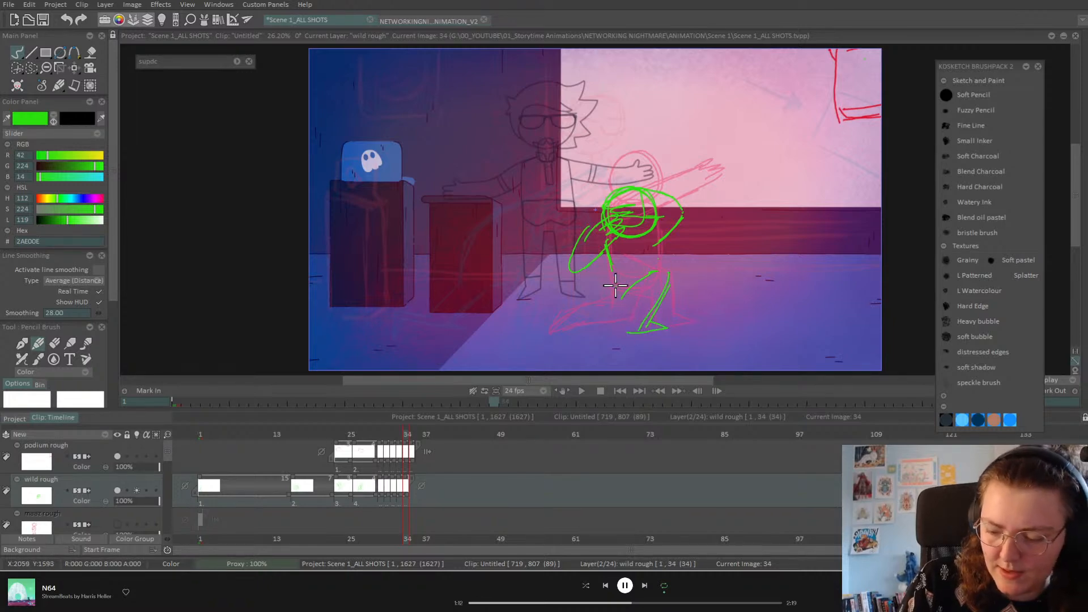
pyautogui.moveTo(601, 247); pyautogui.dragTo(623, 316)
pyautogui.moveTo(661, 256)
pyautogui.mouseDown()
pyautogui.moveTo(664, 326)
pyautogui.moveTo(668, 297)
pyautogui.moveTo(620, 290)
pyautogui.moveTo(671, 265)
pyautogui.moveTo(649, 317)
pyautogui.moveTo(676, 267)
pyautogui.moveTo(622, 276)
pyautogui.moveTo(658, 244)
pyautogui.mouseUp()
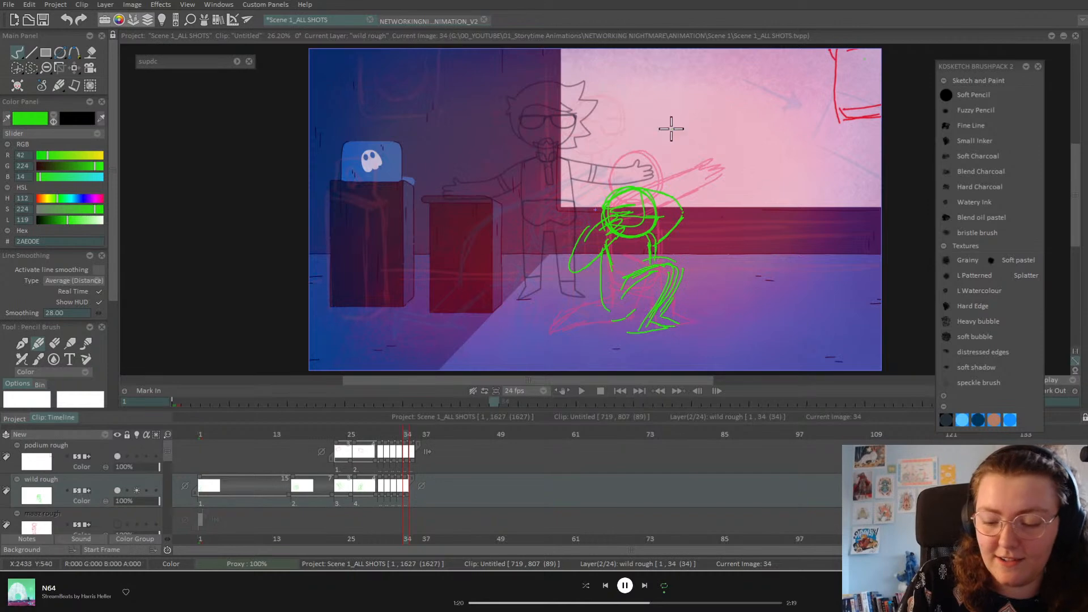
pyautogui.moveTo(606, 312)
pyautogui.mouseDown()
pyautogui.moveTo(625, 316)
pyautogui.moveTo(631, 331)
pyautogui.mouseUp()
# Step: Clear the old kneeling drawing from frame 33
pyautogui.press('Left')
pyautogui.press('Right')
pyautogui.press('Left')
pyautogui.press('Left')
pyautogui.press('Right')
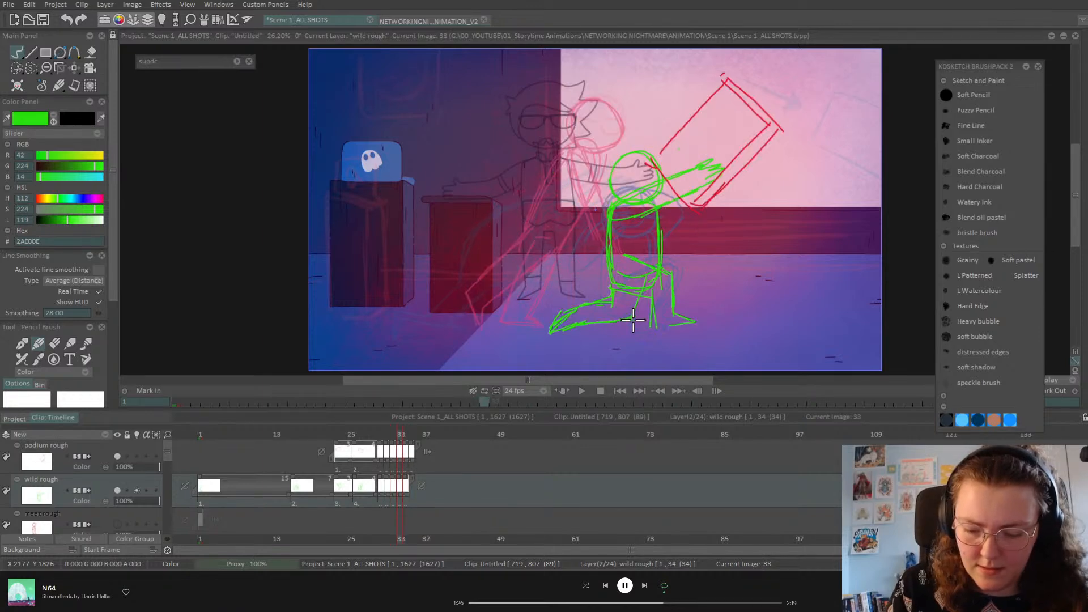
pyautogui.press('Delete')
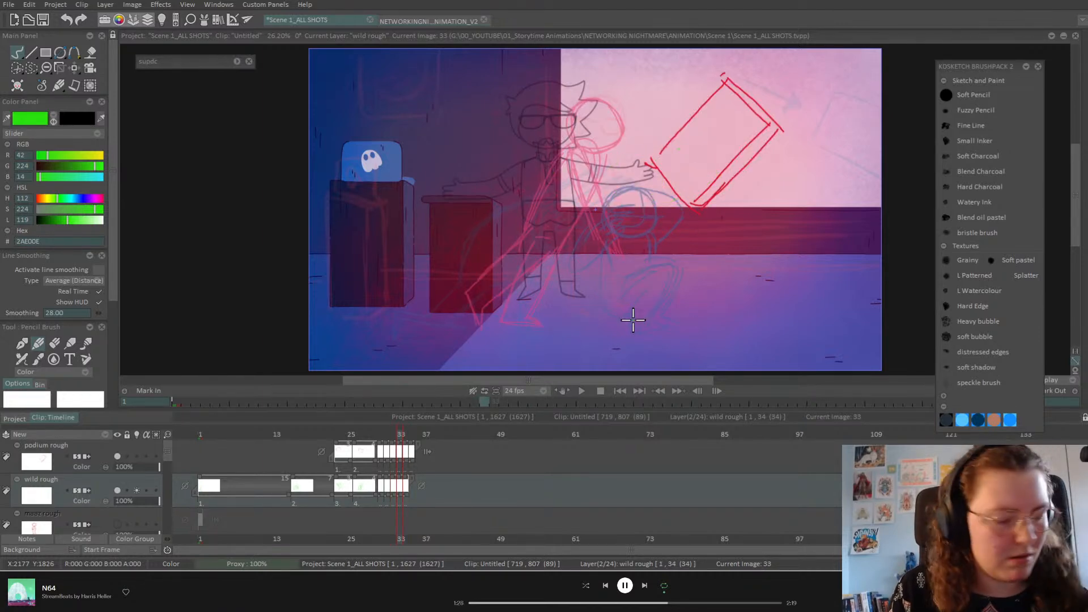
pyautogui.press('Left')
pyautogui.press('Right')
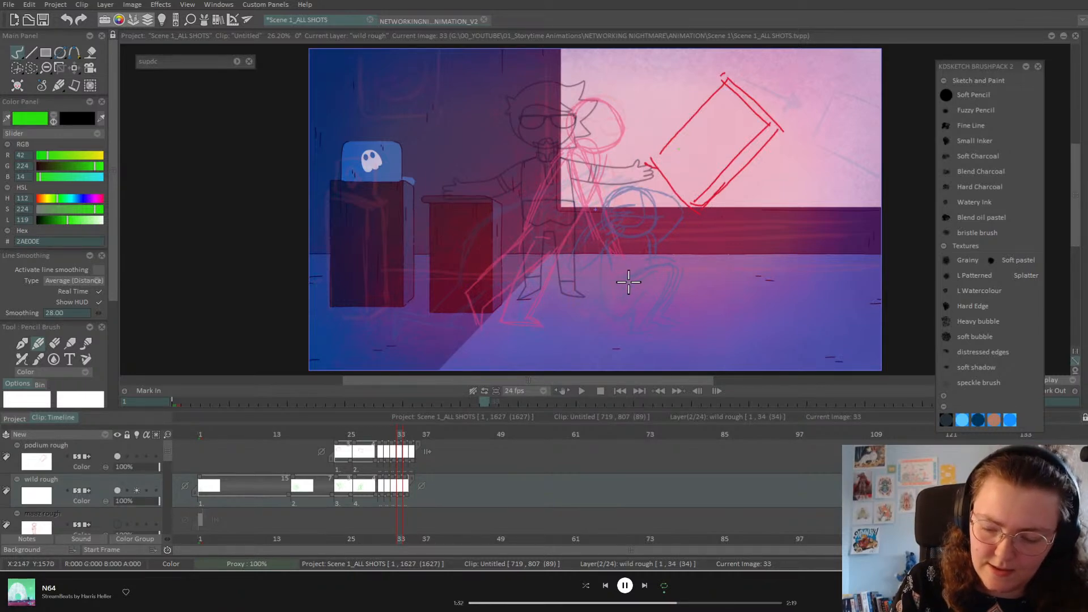
# Step: Sketch the crouching thighs, bent left shin and left foot in green
pyautogui.moveTo(628, 275)
pyautogui.mouseDown()
pyautogui.moveTo(675, 278)
pyautogui.moveTo(636, 324)
pyautogui.moveTo(653, 328)
pyautogui.moveTo(613, 330)
pyautogui.moveTo(621, 300)
pyautogui.moveTo(615, 310)
pyautogui.moveTo(581, 274)
pyautogui.moveTo(609, 188)
pyautogui.moveTo(606, 207)
pyautogui.moveTo(637, 194)
pyautogui.moveTo(657, 221)
pyautogui.moveTo(645, 265)
pyautogui.mouseUp()
pyautogui.moveTo(576, 278)
pyautogui.mouseDown()
pyautogui.moveTo(623, 293)
pyautogui.moveTo(609, 324)
pyautogui.mouseUp()
pyautogui.moveTo(633, 264); pyautogui.dragTo(662, 278)
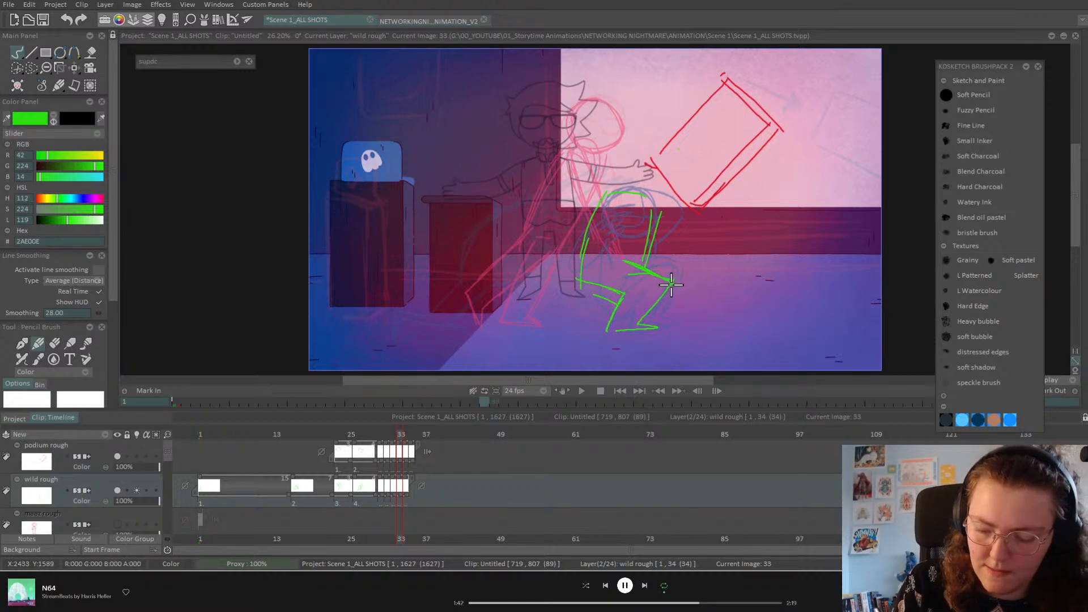
pyautogui.press('Left')
pyautogui.press('Right')
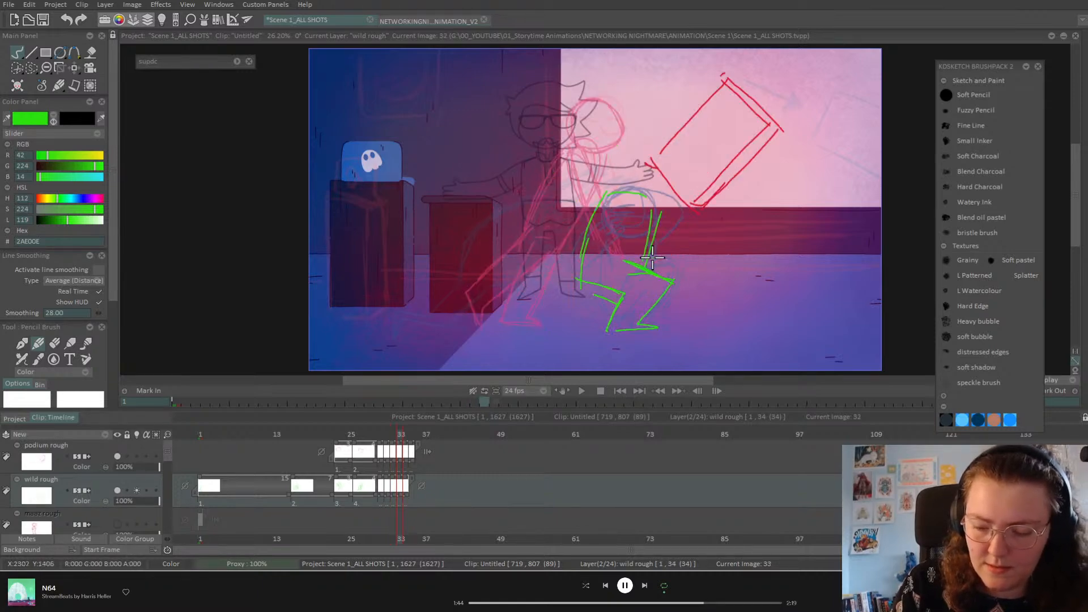
pyautogui.moveTo(651, 260); pyautogui.dragTo(666, 275)
pyautogui.moveTo(568, 306)
pyautogui.mouseDown()
pyautogui.moveTo(578, 327)
pyautogui.moveTo(617, 309)
pyautogui.moveTo(606, 308)
pyautogui.moveTo(606, 284)
pyautogui.moveTo(577, 329)
pyautogui.mouseUp()
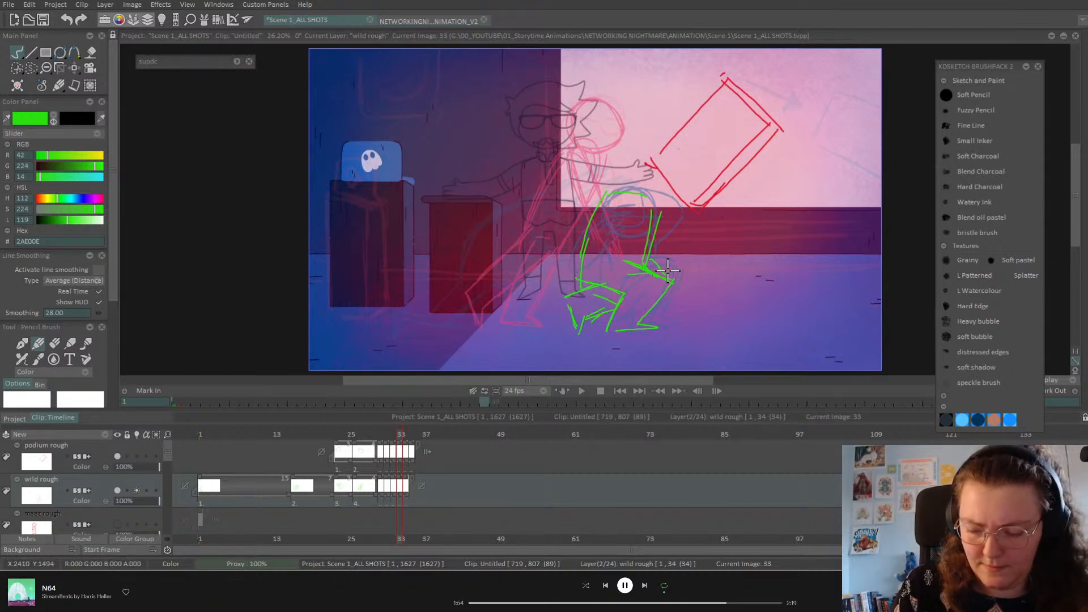
# Step: Add the head circle above the body, then flip ahead to compare with frame 34
pyautogui.press('Left')
pyautogui.press('Left')
pyautogui.press('Right')
pyautogui.press('Right')
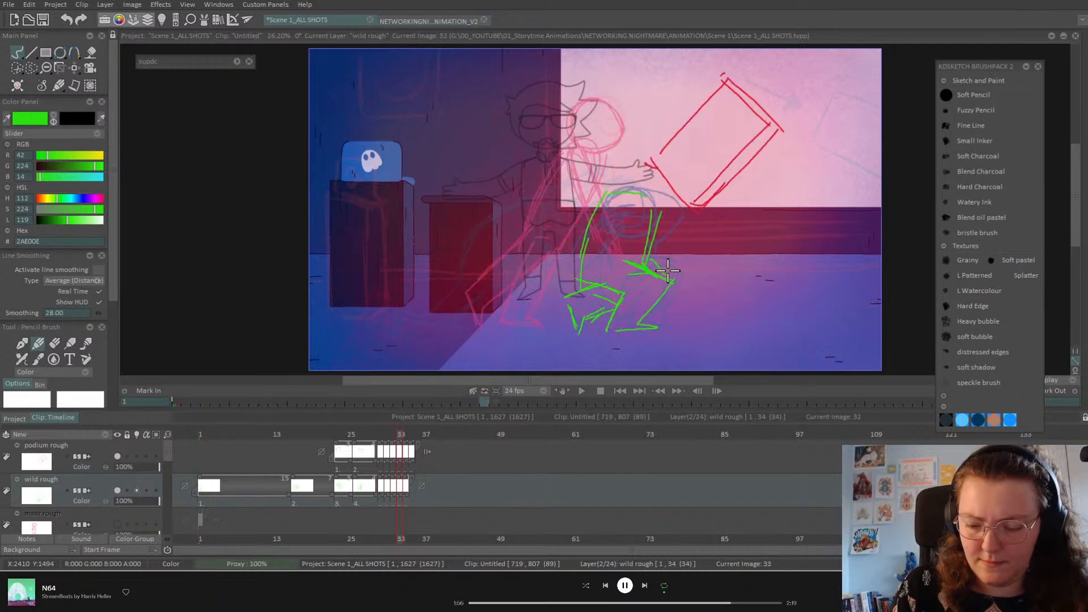
pyautogui.moveTo(638, 181)
pyautogui.mouseDown()
pyautogui.moveTo(664, 167)
pyautogui.moveTo(620, 187)
pyautogui.moveTo(630, 150)
pyautogui.moveTo(671, 171)
pyautogui.moveTo(645, 209)
pyautogui.mouseUp()
pyautogui.press('Right')
# Step: On frame 34, densify the curled figure's head circle, construction lines and rounded back
pyautogui.press('Left')
pyautogui.press('Right')
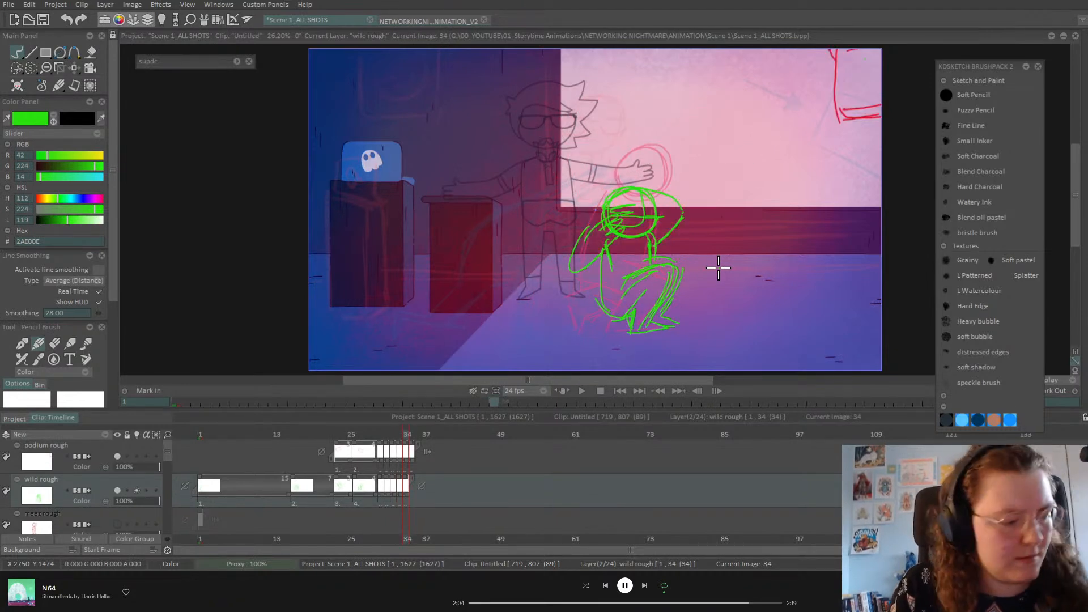
pyautogui.press('Left')
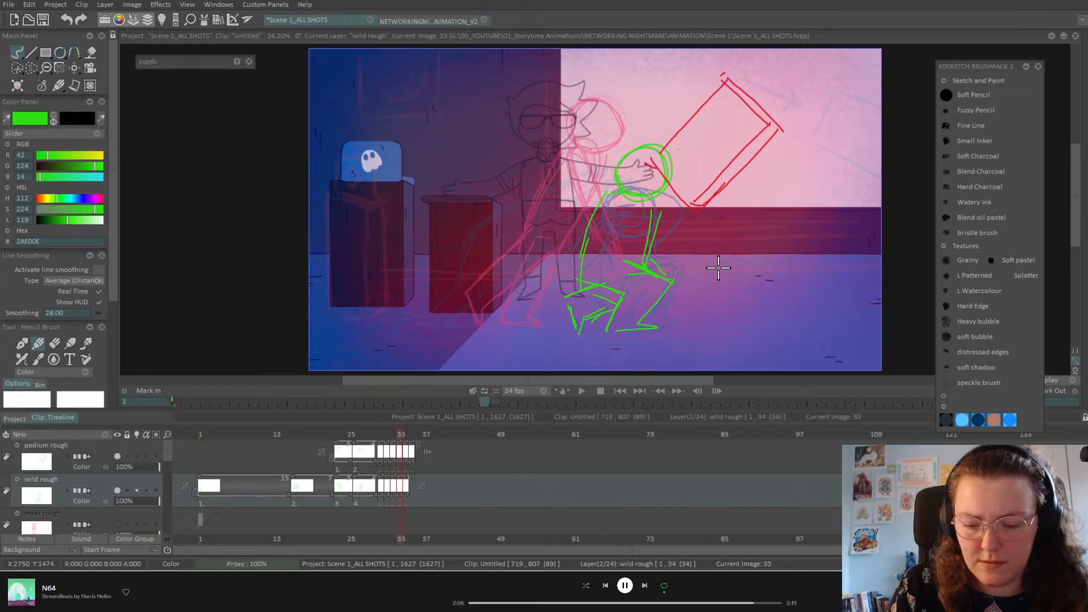
pyautogui.press('Right')
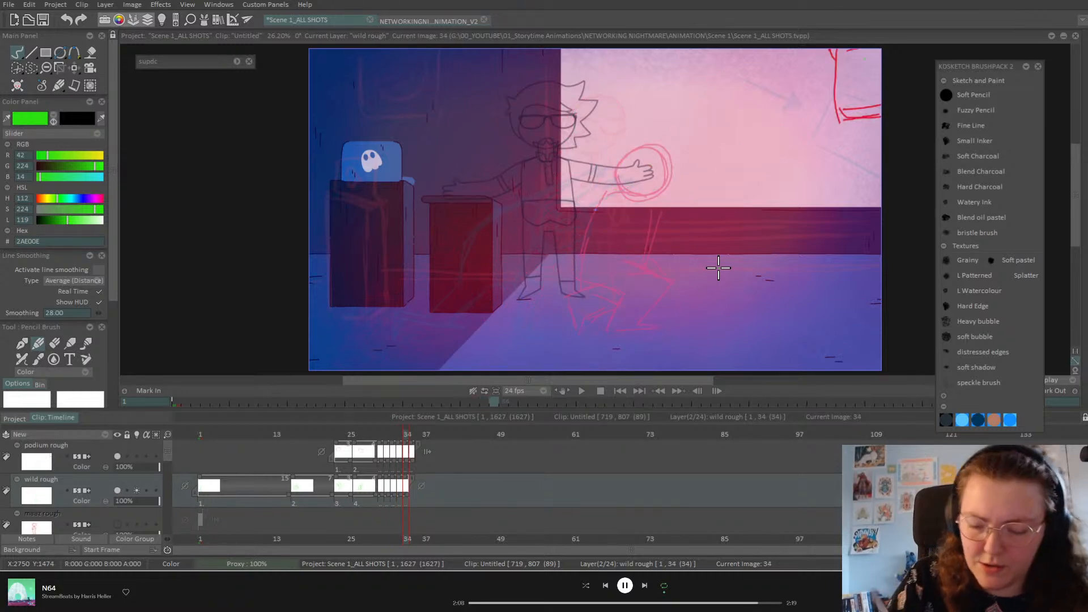
pyautogui.moveTo(672, 259)
pyautogui.mouseDown()
pyautogui.moveTo(661, 242)
pyautogui.moveTo(680, 238)
pyautogui.moveTo(579, 256)
pyautogui.moveTo(589, 300)
pyautogui.moveTo(658, 280)
pyautogui.moveTo(672, 292)
pyautogui.moveTo(628, 328)
pyautogui.moveTo(603, 324)
pyautogui.moveTo(596, 311)
pyautogui.moveTo(618, 298)
pyautogui.moveTo(667, 294)
pyautogui.moveTo(651, 312)
pyautogui.mouseUp()
pyautogui.moveTo(608, 243)
pyautogui.mouseDown()
pyautogui.moveTo(680, 269)
pyautogui.moveTo(671, 250)
pyautogui.moveTo(660, 273)
pyautogui.mouseUp()
pyautogui.moveTo(623, 226)
pyautogui.mouseDown()
pyautogui.moveTo(630, 262)
pyautogui.moveTo(623, 250)
pyautogui.moveTo(683, 252)
pyautogui.moveTo(629, 281)
pyautogui.moveTo(615, 272)
pyautogui.moveTo(635, 289)
pyautogui.mouseUp()
pyautogui.moveTo(687, 244); pyautogui.dragTo(684, 280)
# Step: Draw the crouched legs, feet and ground line, compare with frame 33, then step to frame 35
pyautogui.moveTo(604, 307)
pyautogui.mouseDown()
pyautogui.moveTo(625, 334)
pyautogui.moveTo(648, 333)
pyautogui.mouseUp()
pyautogui.moveTo(635, 318); pyautogui.dragTo(655, 327)
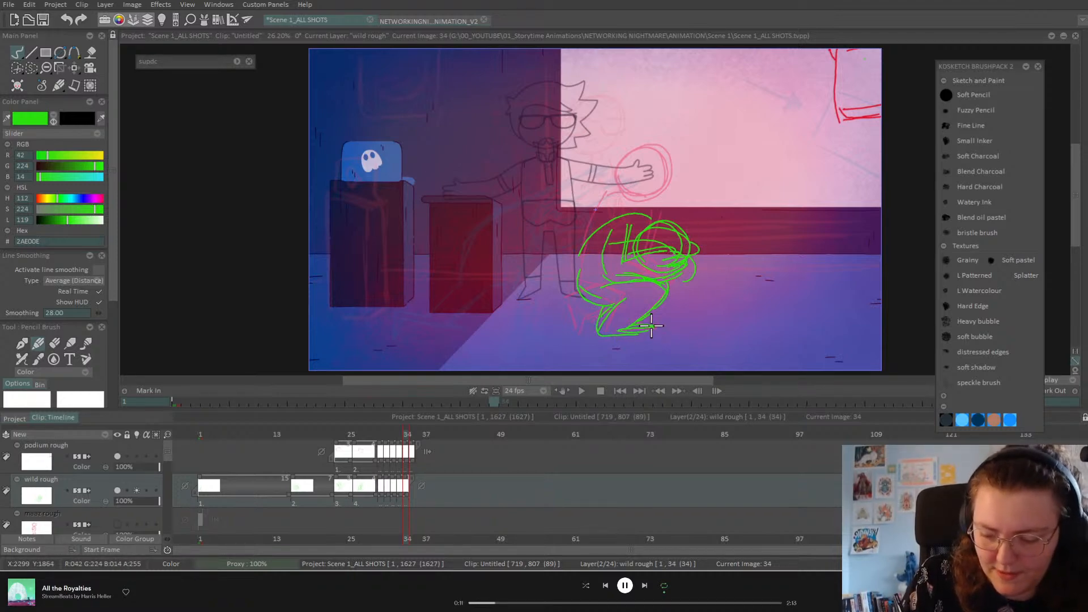
pyautogui.moveTo(599, 307)
pyautogui.mouseDown()
pyautogui.moveTo(592, 313)
pyautogui.moveTo(606, 322)
pyautogui.mouseUp()
pyautogui.press('Left')
pyautogui.press('Right')
pyautogui.press('Left')
pyautogui.press('Right')
pyautogui.press('Right')
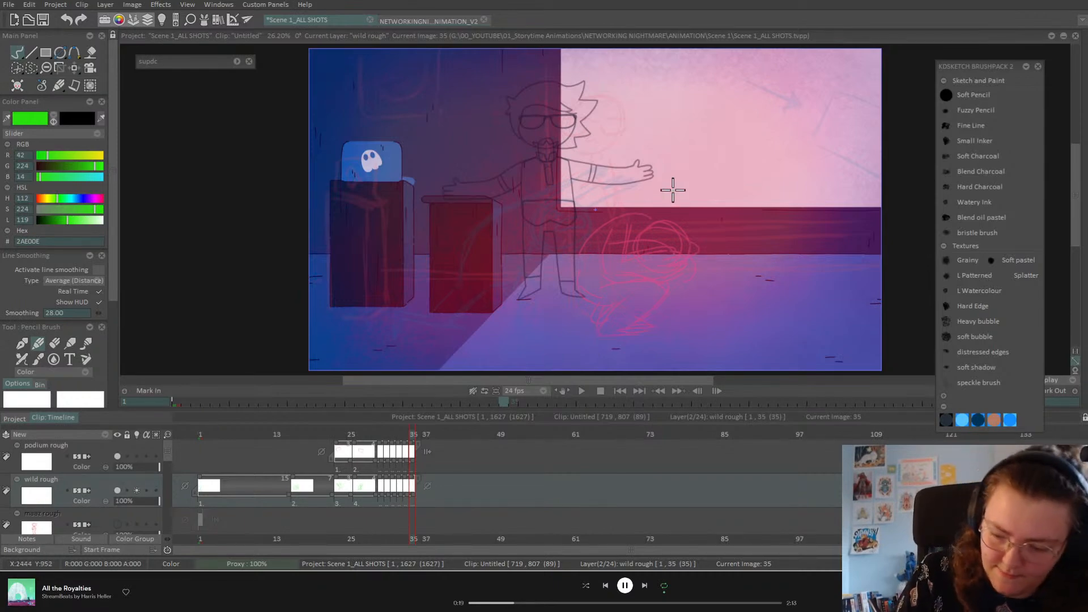
# Step: Draw frame 35's head circle, bent leg and foot, back line, and arm reaching to the knee
pyautogui.moveTo(646, 228)
pyautogui.mouseDown()
pyautogui.moveTo(693, 240)
pyautogui.moveTo(654, 244)
pyautogui.moveTo(657, 212)
pyautogui.moveTo(617, 226)
pyautogui.moveTo(606, 258)
pyautogui.moveTo(579, 259)
pyautogui.moveTo(590, 253)
pyautogui.moveTo(640, 279)
pyautogui.moveTo(593, 285)
pyautogui.moveTo(666, 301)
pyautogui.moveTo(635, 321)
pyautogui.moveTo(648, 330)
pyautogui.moveTo(598, 333)
pyautogui.mouseUp()
pyautogui.moveTo(623, 298); pyautogui.dragTo(606, 331)
pyautogui.moveTo(650, 224); pyautogui.dragTo(705, 221)
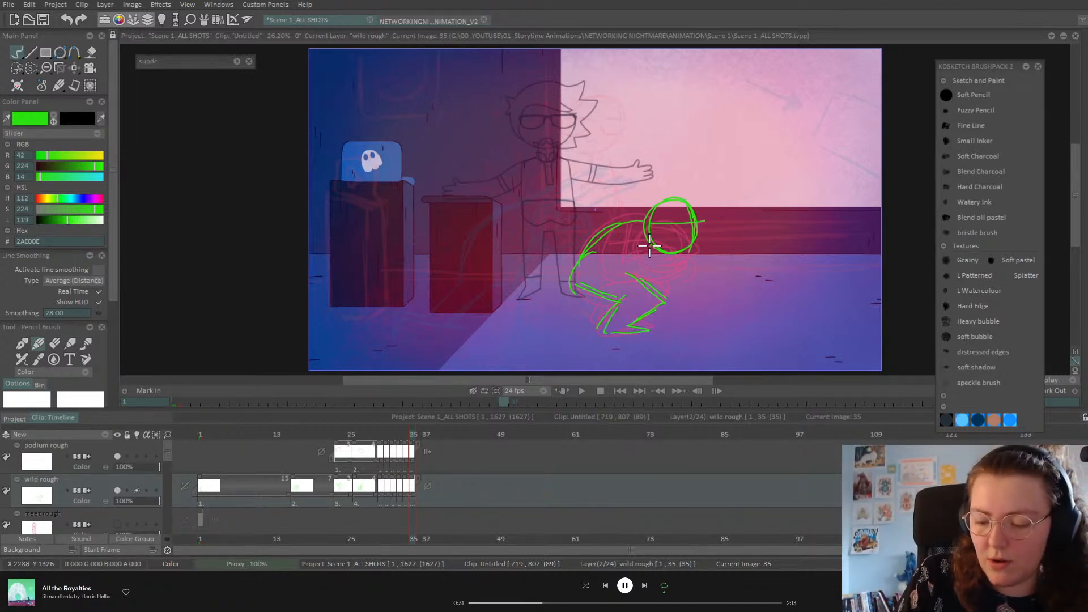
pyautogui.moveTo(663, 253)
pyautogui.mouseDown()
pyautogui.moveTo(628, 273)
pyautogui.moveTo(664, 296)
pyautogui.mouseUp()
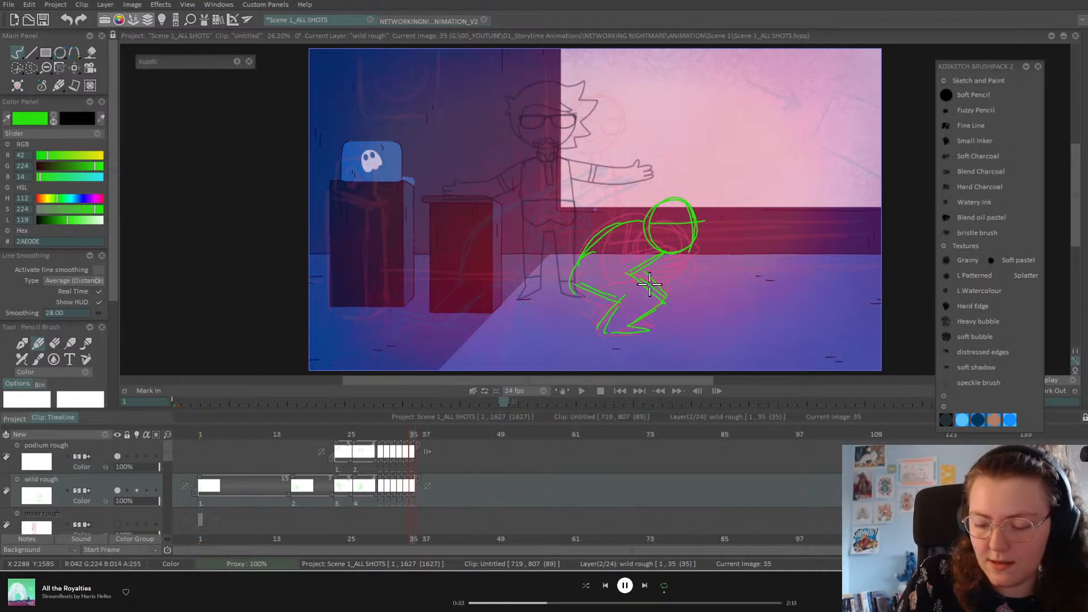
pyautogui.moveTo(634, 227)
pyautogui.mouseDown()
pyautogui.moveTo(644, 270)
pyautogui.moveTo(685, 275)
pyautogui.moveTo(669, 260)
pyautogui.moveTo(682, 267)
pyautogui.moveTo(659, 267)
pyautogui.mouseUp()
pyautogui.moveTo(628, 230)
pyautogui.mouseDown()
pyautogui.moveTo(632, 254)
pyautogui.moveTo(681, 273)
pyautogui.moveTo(644, 270)
pyautogui.moveTo(687, 270)
pyautogui.mouseUp()
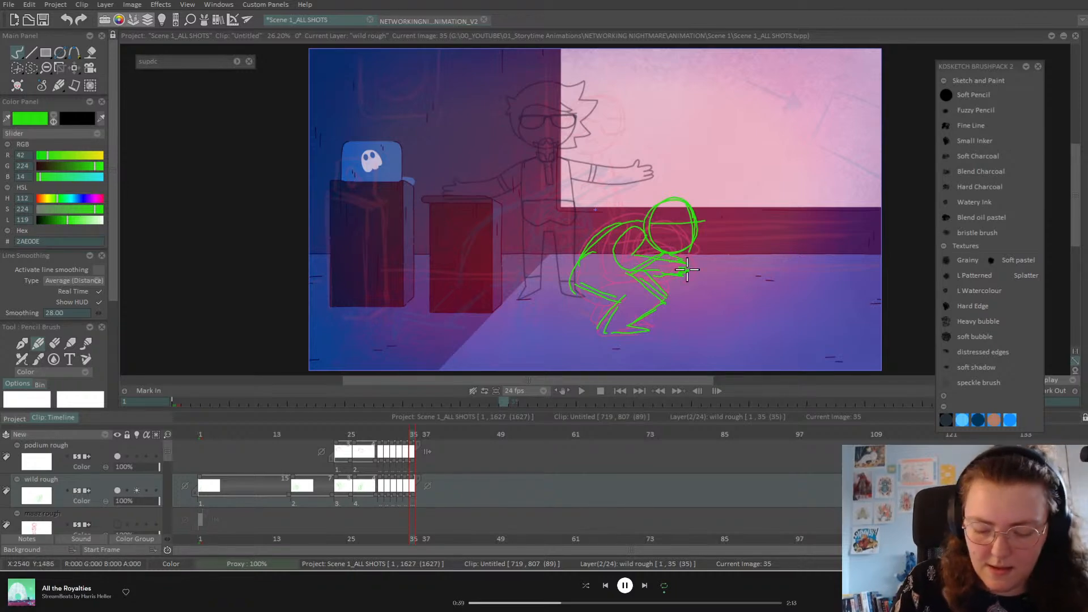
pyautogui.press('Right')
# Step: On a new blank frame 36, draw the bent-forward figure: head, back, leg and arm flung back
pyautogui.press('Insert')
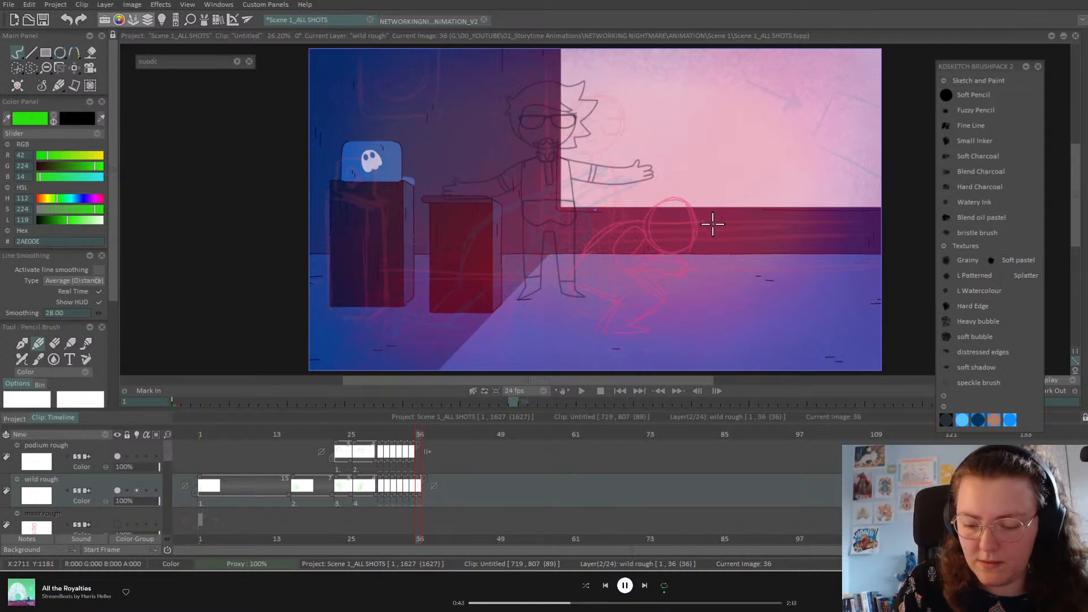
pyautogui.moveTo(652, 193)
pyautogui.mouseDown()
pyautogui.moveTo(664, 205)
pyautogui.moveTo(658, 164)
pyautogui.moveTo(697, 174)
pyautogui.moveTo(692, 205)
pyautogui.moveTo(573, 225)
pyautogui.mouseUp()
pyautogui.moveTo(642, 203)
pyautogui.mouseDown()
pyautogui.moveTo(576, 211)
pyautogui.moveTo(539, 245)
pyautogui.moveTo(651, 215)
pyautogui.moveTo(603, 259)
pyautogui.mouseUp()
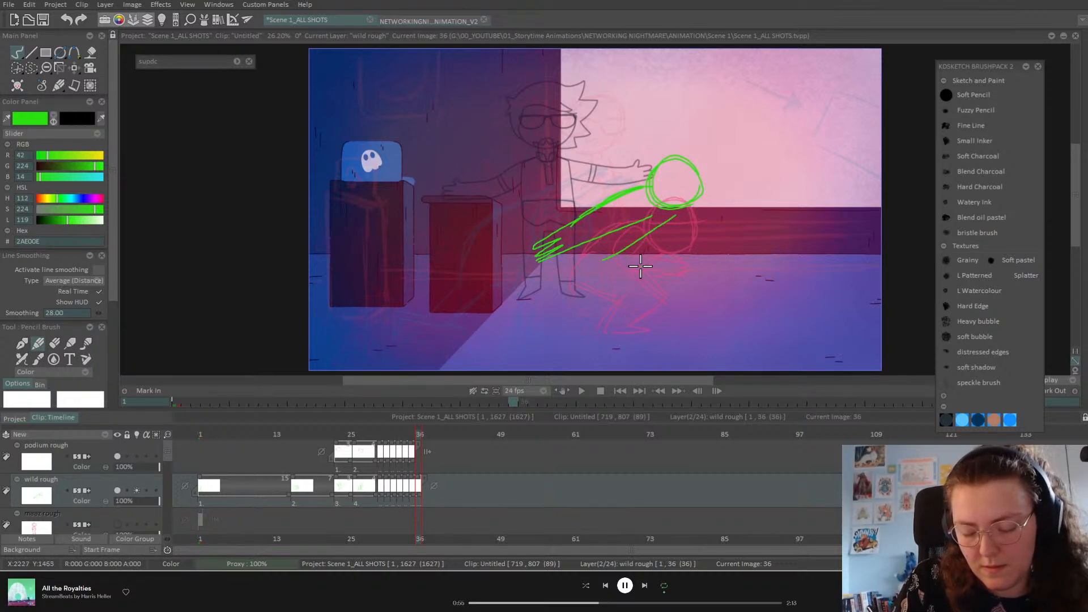
pyautogui.hotkey('ctrl', 'z')
pyautogui.moveTo(680, 209); pyautogui.dragTo(636, 250)
pyautogui.moveTo(670, 220)
pyautogui.mouseDown()
pyautogui.moveTo(632, 249)
pyautogui.moveTo(629, 323)
pyautogui.mouseUp()
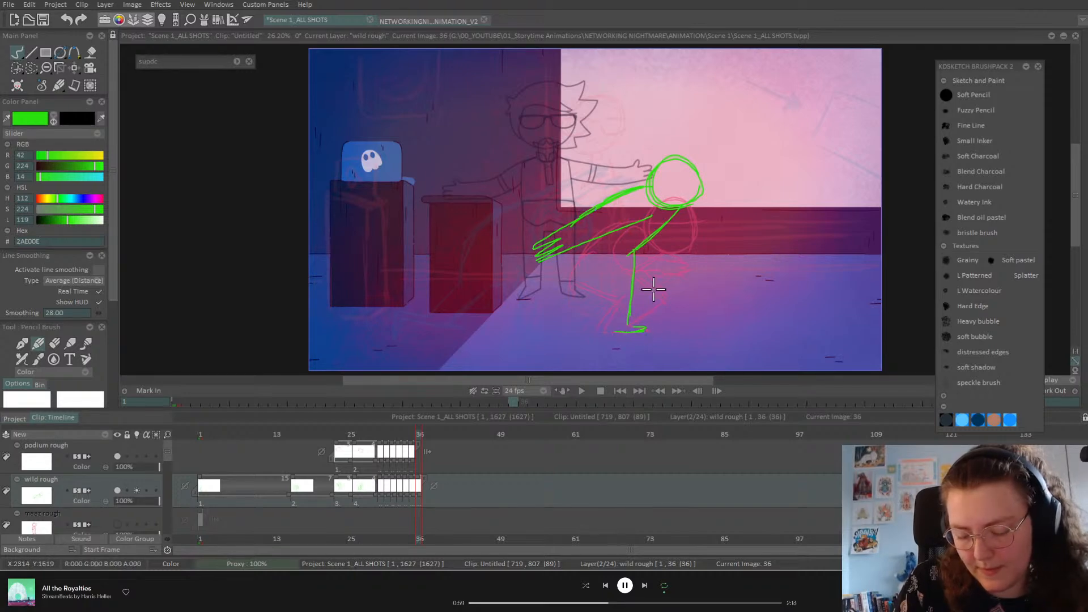
pyautogui.hotkey('ctrl', 'z')
pyautogui.moveTo(627, 256)
pyautogui.mouseDown()
pyautogui.moveTo(652, 286)
pyautogui.moveTo(629, 322)
pyautogui.moveTo(636, 314)
pyautogui.moveTo(641, 327)
pyautogui.moveTo(611, 335)
pyautogui.moveTo(621, 295)
pyautogui.mouseUp()
pyautogui.moveTo(601, 330)
pyautogui.mouseDown()
pyautogui.moveTo(611, 307)
pyautogui.moveTo(581, 262)
pyautogui.mouseUp()
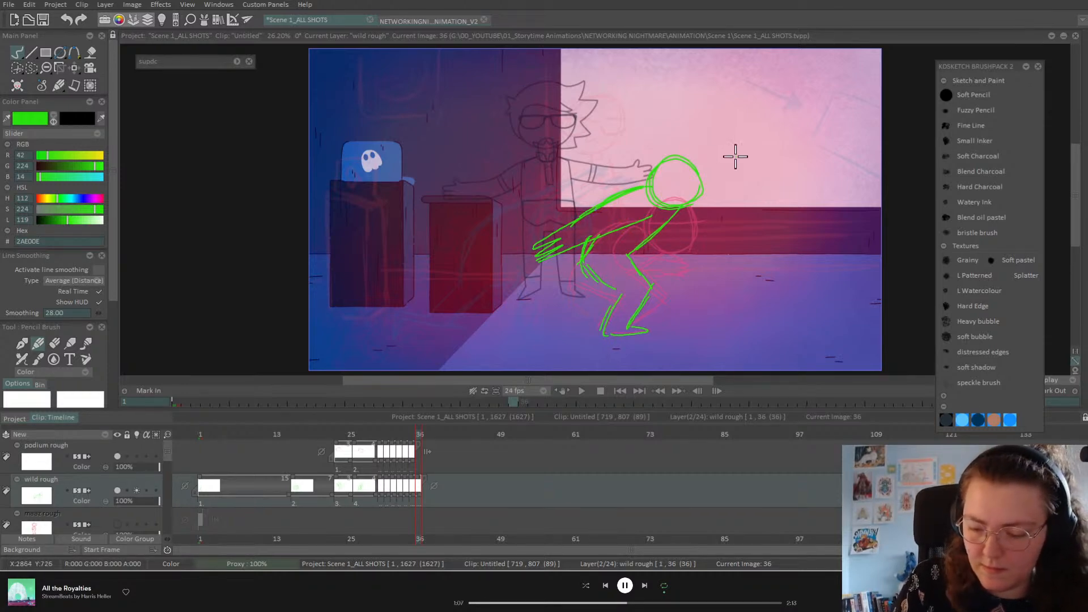
pyautogui.moveTo(679, 179); pyautogui.dragTo(708, 180)
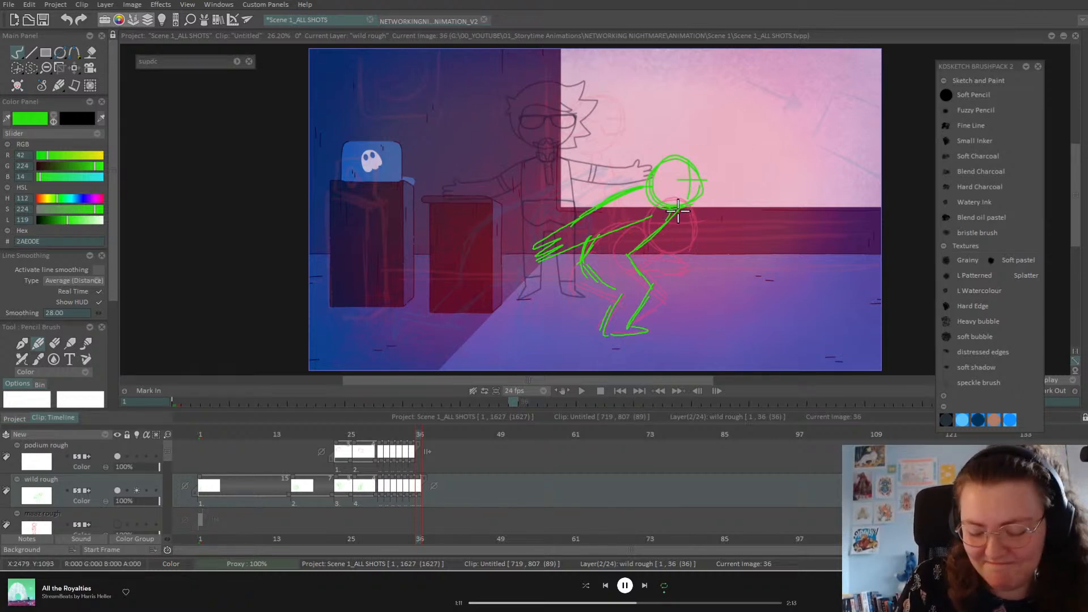
pyautogui.moveTo(644, 186); pyautogui.dragTo(536, 220)
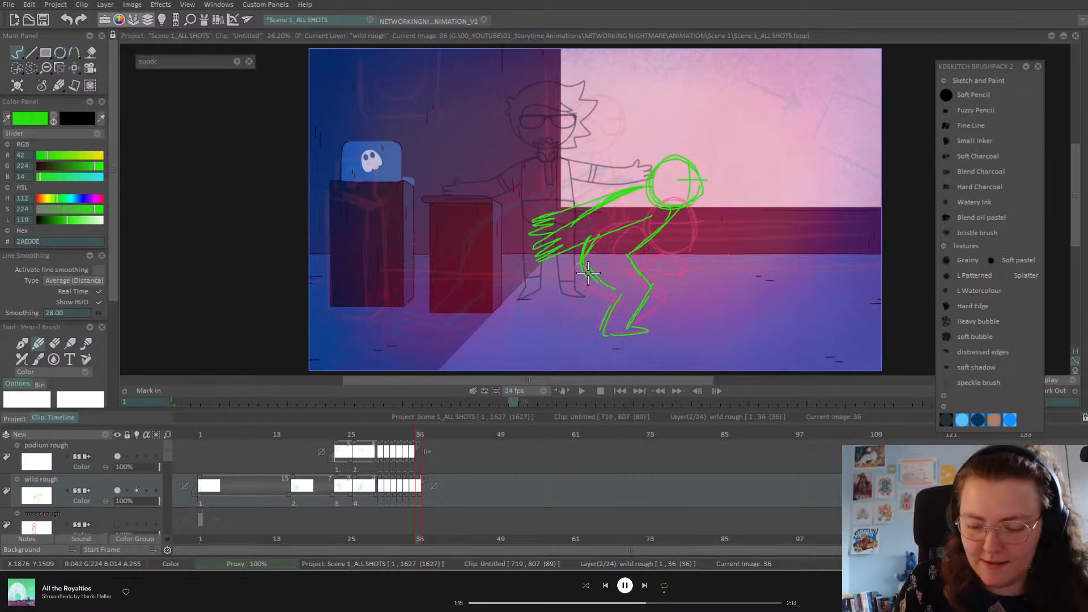
# Step: Add a blank drawing at frame 37 and sketch its green head circle
pyautogui.press('Right')
pyautogui.press('Left')
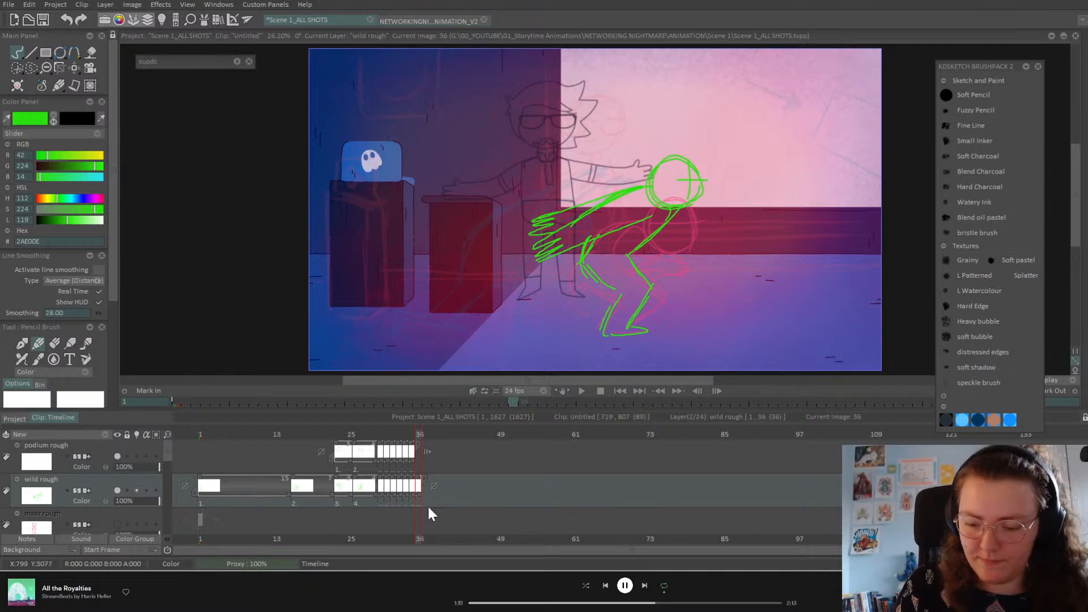
pyautogui.press('Right')
pyautogui.press('Insert')
pyautogui.moveTo(681, 157)
pyautogui.mouseDown()
pyautogui.moveTo(692, 206)
pyautogui.moveTo(651, 176)
pyautogui.moveTo(675, 157)
pyautogui.mouseUp()
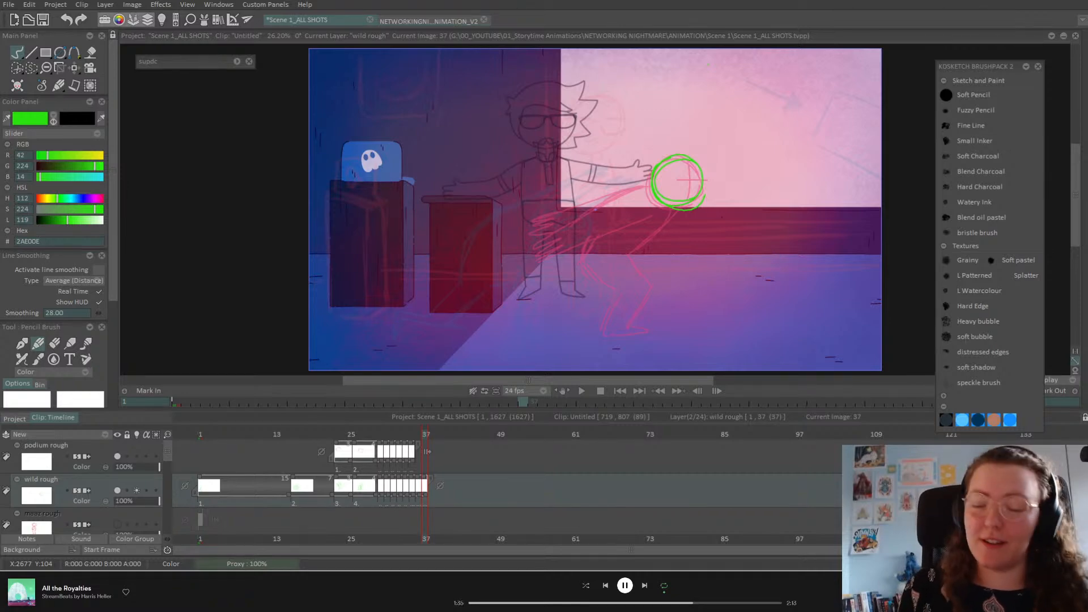
# Step: Draw the arm swinging left from the head on frame 37, checking against frame 36
pyautogui.press('Left')
pyautogui.press('Right')
pyautogui.press('Left')
pyautogui.press('Right')
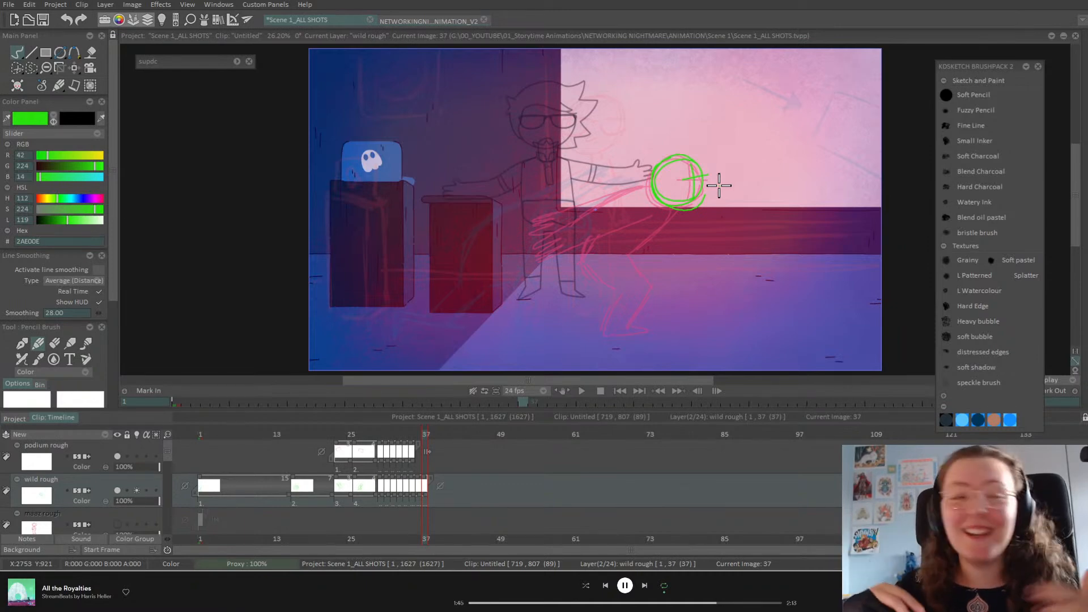
pyautogui.press('Left')
pyautogui.press('Right')
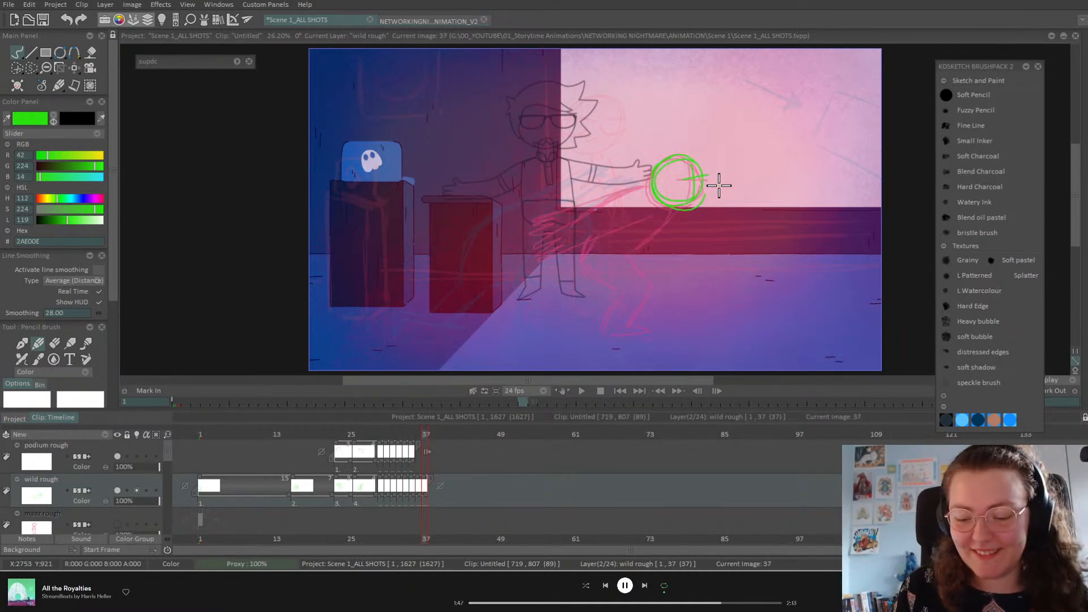
pyautogui.moveTo(649, 185)
pyautogui.mouseDown()
pyautogui.moveTo(530, 218)
pyautogui.moveTo(547, 229)
pyautogui.moveTo(651, 212)
pyautogui.moveTo(578, 248)
pyautogui.moveTo(594, 278)
pyautogui.mouseUp()
pyautogui.press('Left')
pyautogui.press('Right')
# Step: Add leftward motion scribbles for the arm swing and flip between frames 36 and 37
pyautogui.moveTo(549, 227)
pyautogui.mouseDown()
pyautogui.moveTo(530, 241)
pyautogui.moveTo(602, 216)
pyautogui.mouseUp()
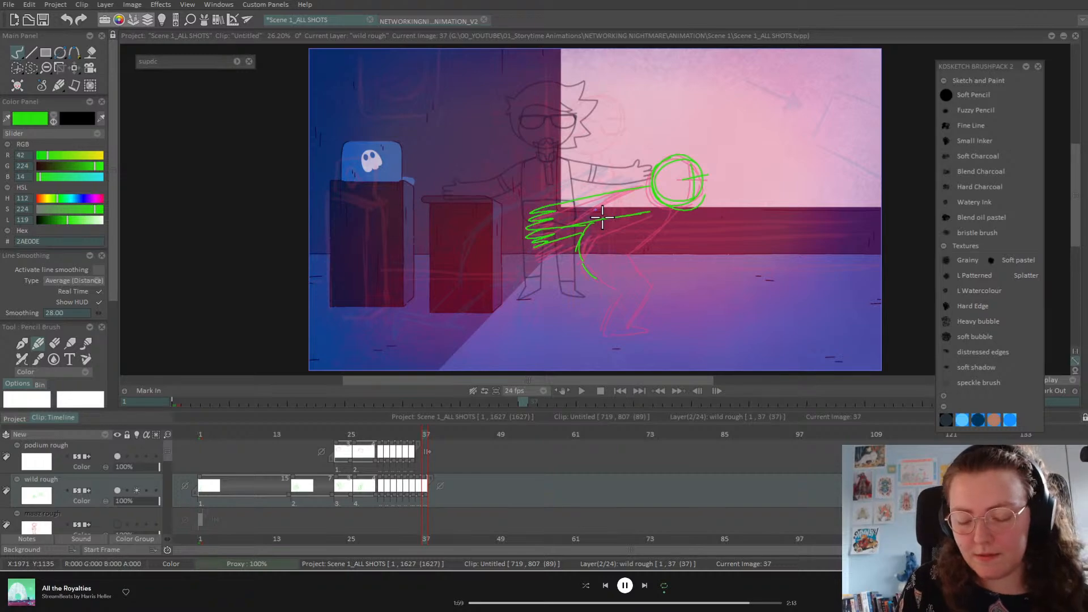
pyautogui.press('Left')
pyautogui.press('Right')
pyautogui.press('Left')
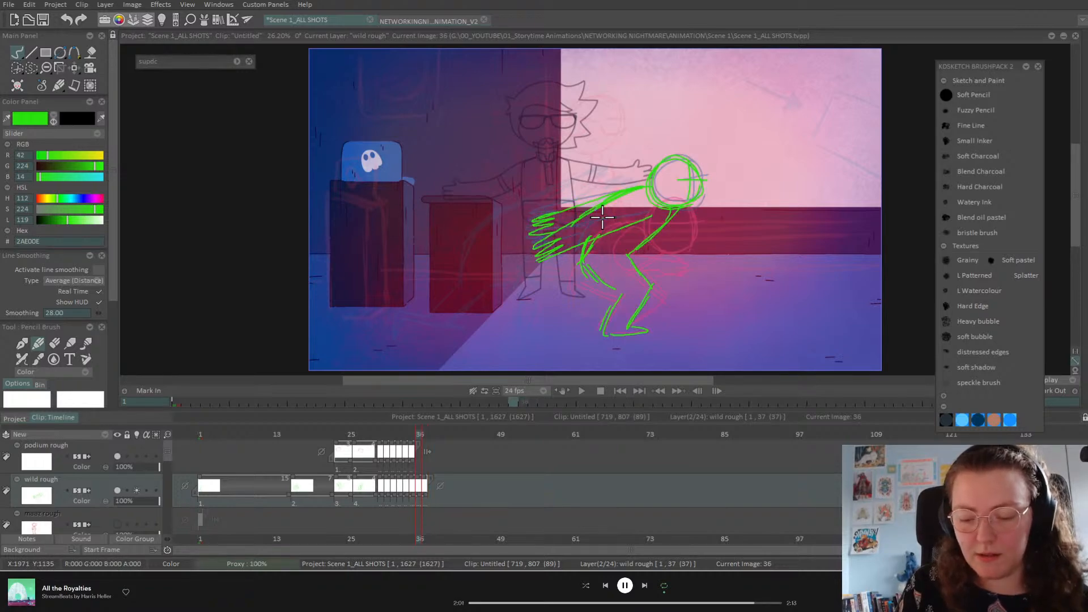
pyautogui.press('Right')
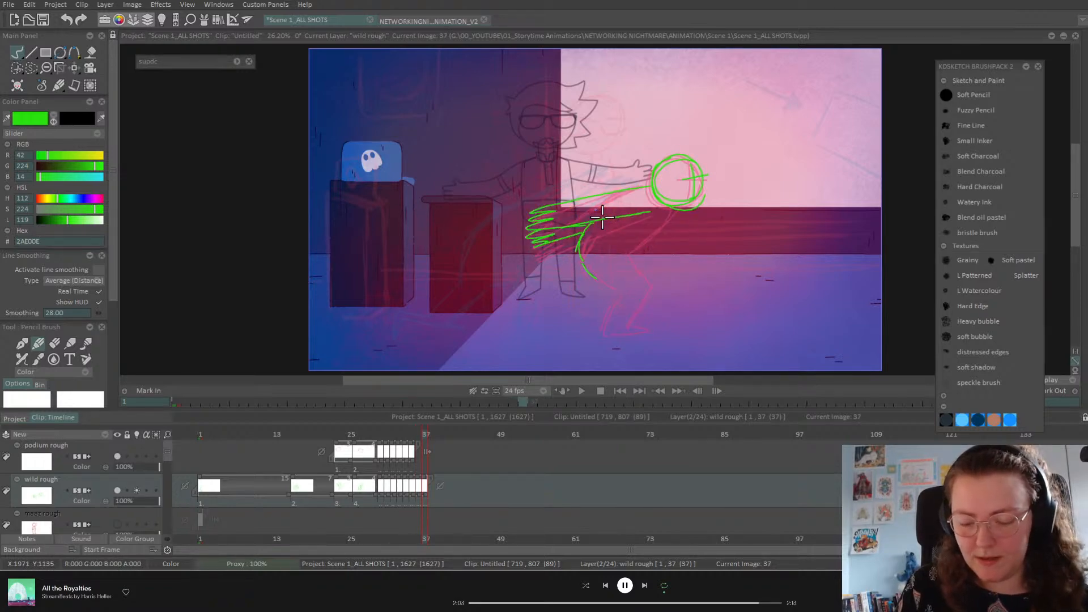
pyautogui.press('Left')
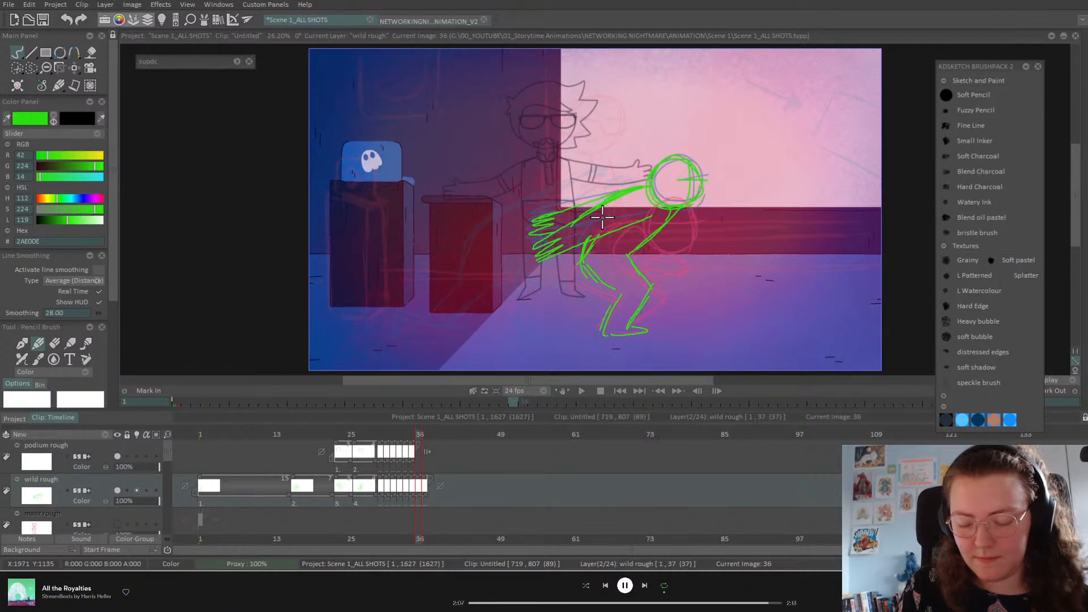
pyautogui.press('Right')
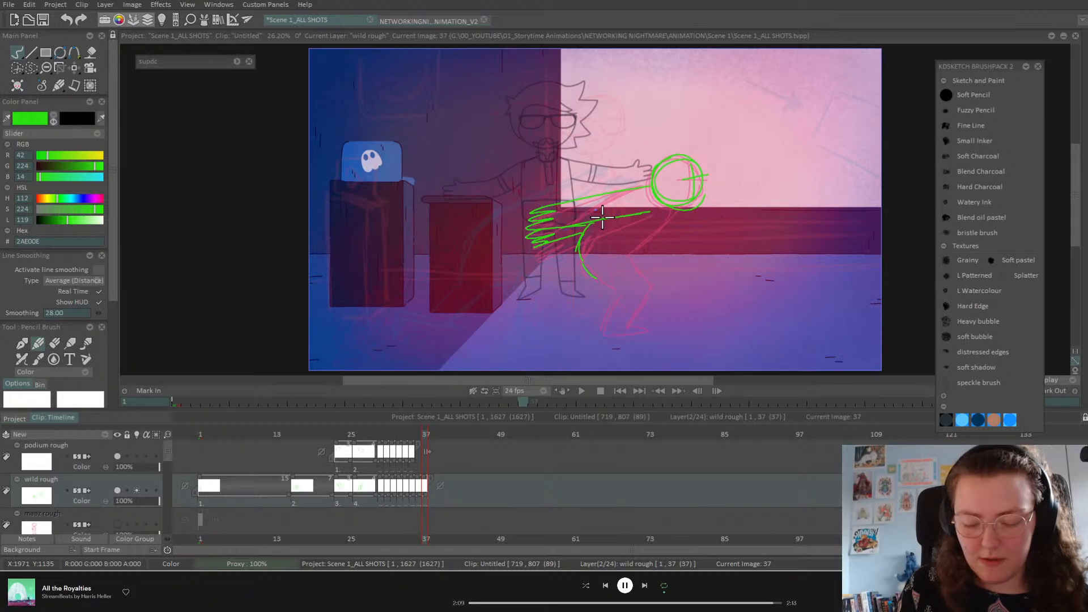
pyautogui.press('Left')
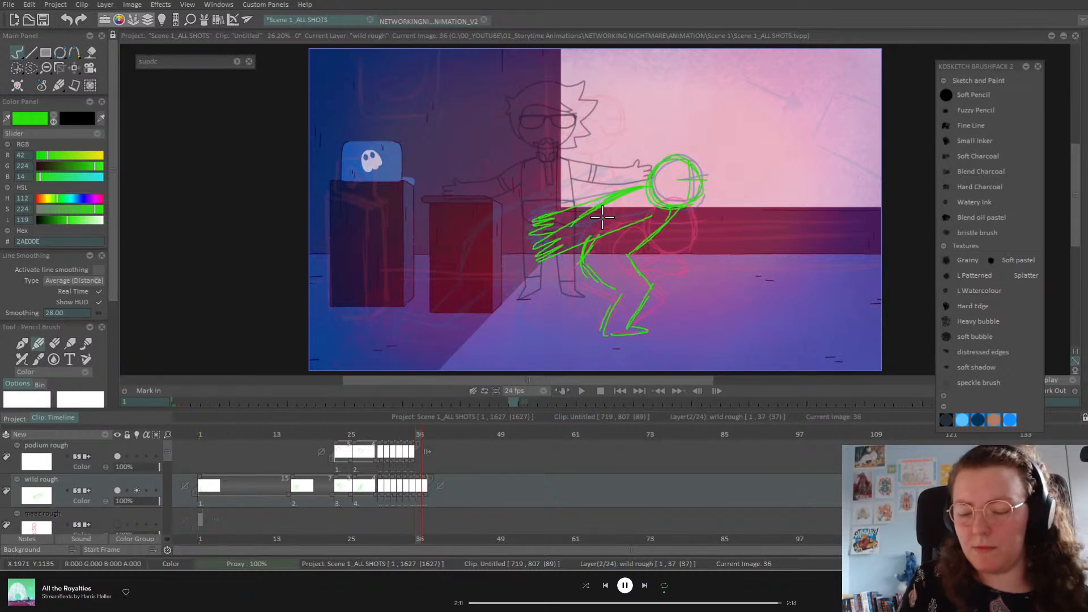
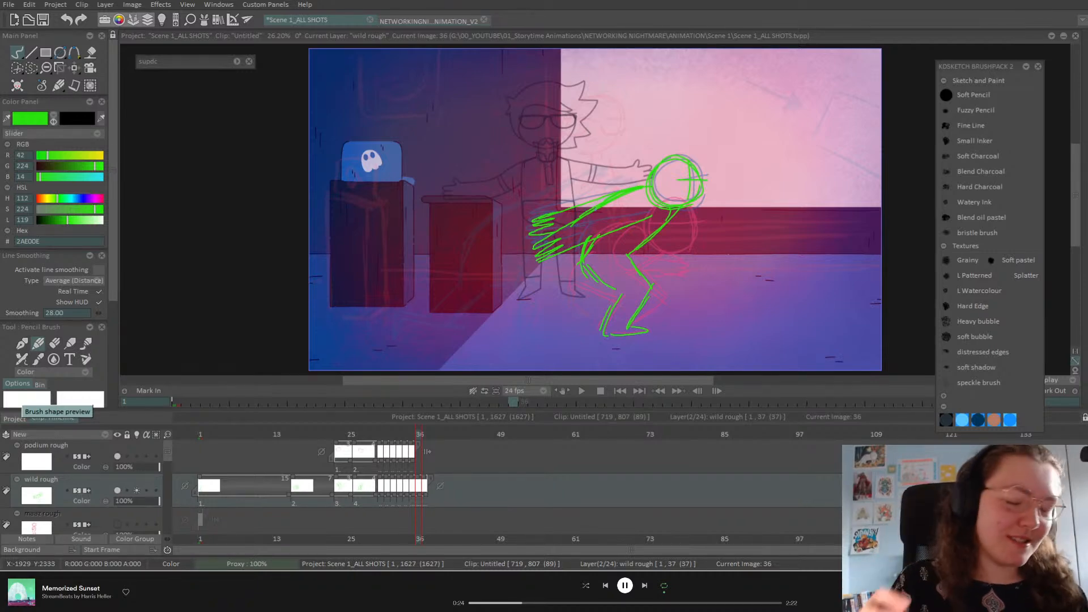
# Step: Flip between the crouch on image 36 and the reaching pose on image 37 to compare
pyautogui.press('Left')
pyautogui.press('Right')
pyautogui.press('Left')
pyautogui.press('Right')
pyautogui.press('Left')
pyautogui.press('Right')
pyautogui.press('Left')
pyautogui.press('Right')
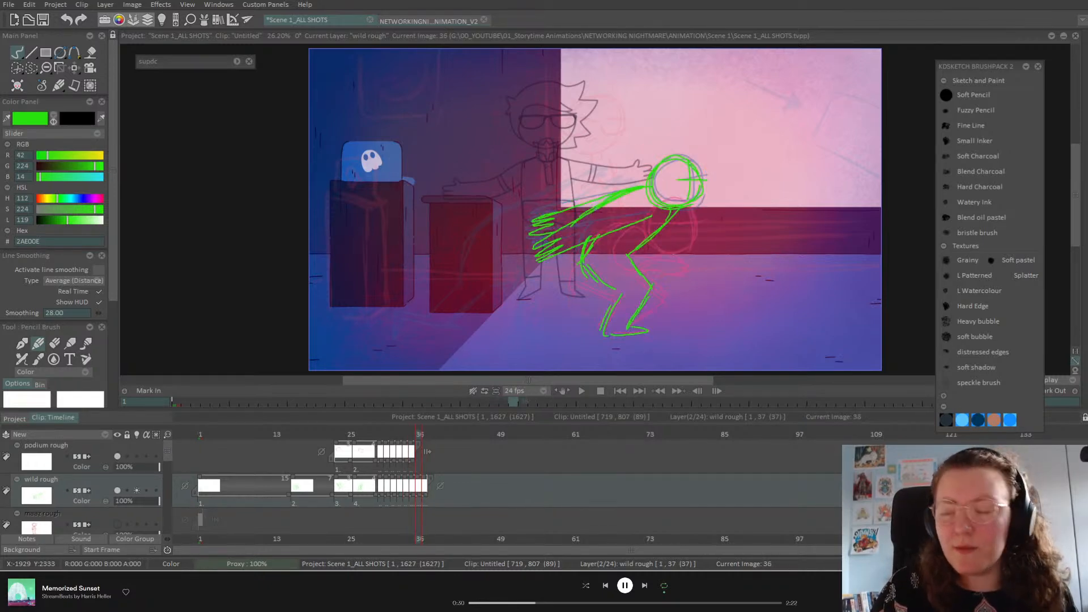
pyautogui.press('Right')
pyautogui.press('Left')
pyautogui.press('Left')
pyautogui.press('Right')
pyautogui.press('Left')
pyautogui.press('Right')
pyautogui.press('Left')
pyautogui.press('Left')
pyautogui.press('Right')
pyautogui.press('Right')
pyautogui.press('Left')
pyautogui.press('Right')
pyautogui.press('Right')
pyautogui.press('Left')
pyautogui.press('Right')
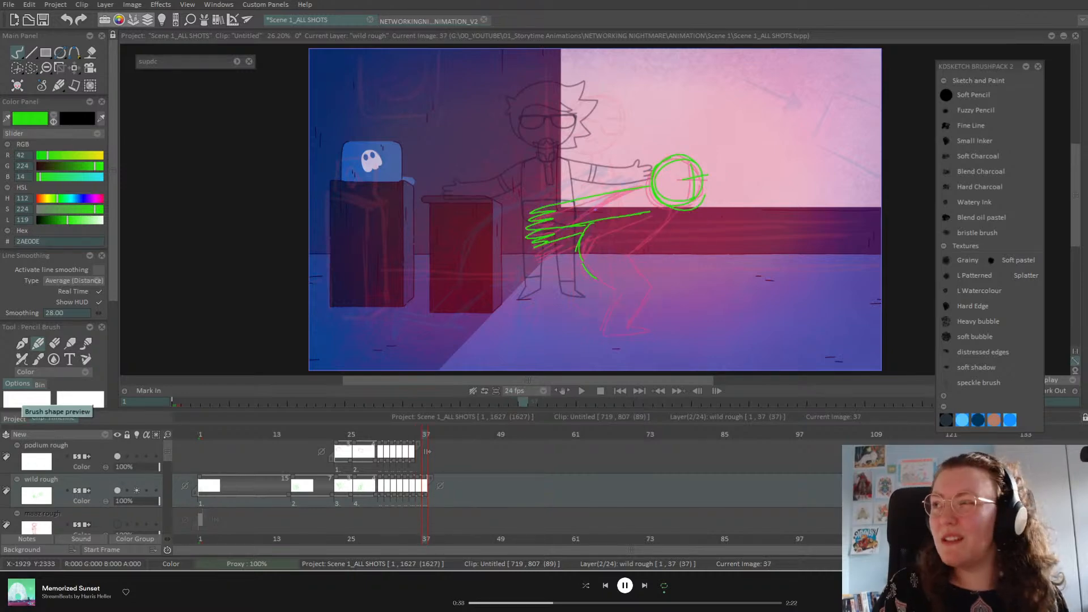
pyautogui.press('Left')
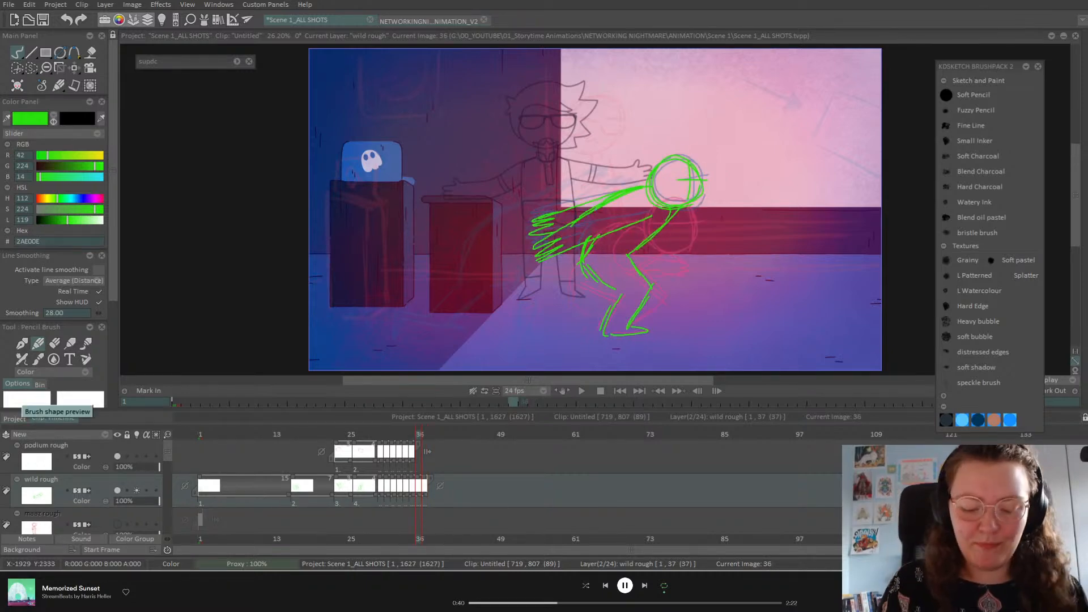
pyautogui.press('Right')
pyautogui.press('Left')
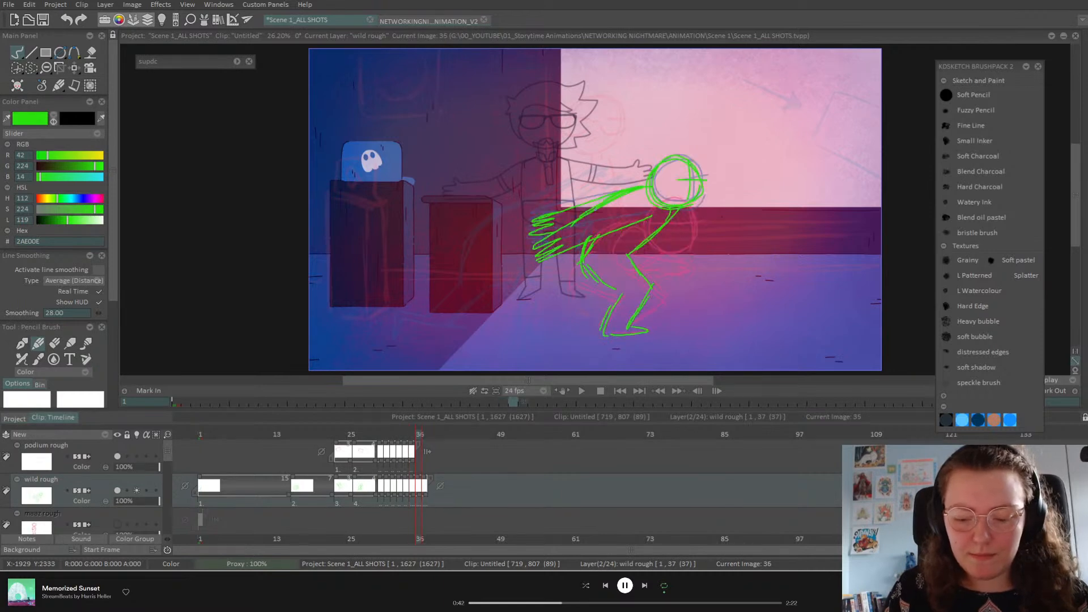
pyautogui.press('Right')
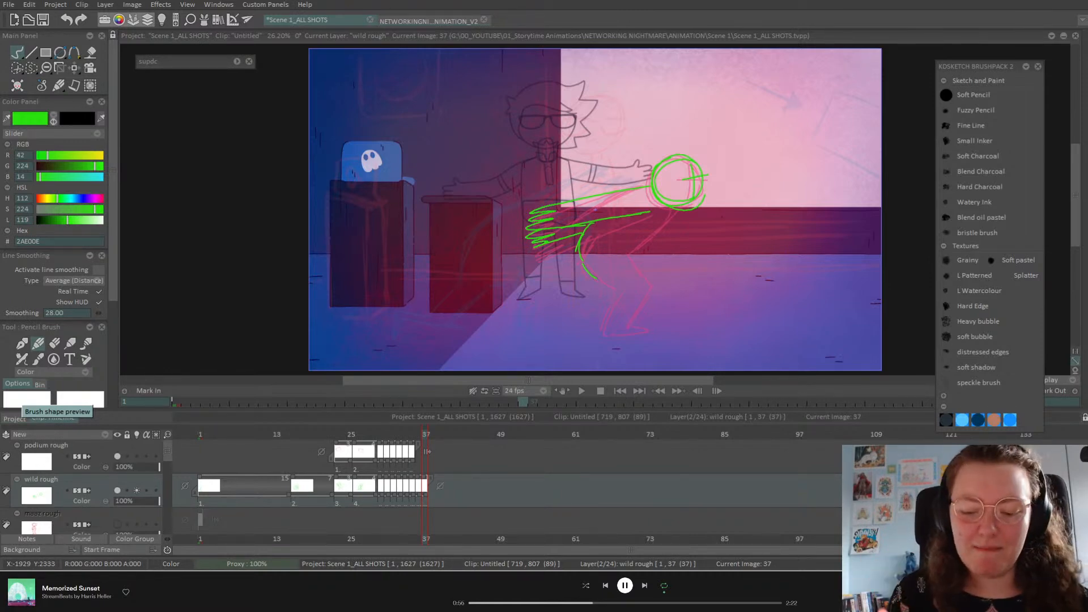
pyautogui.press('Left')
pyautogui.press('Right')
pyautogui.press('Left')
pyautogui.press('Right')
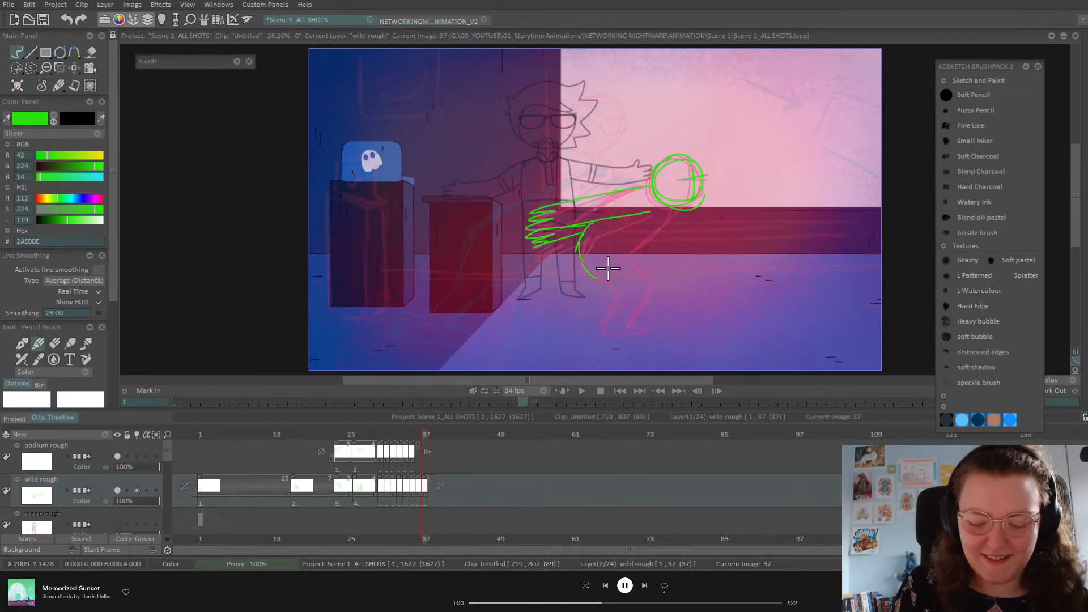
pyautogui.press('Left')
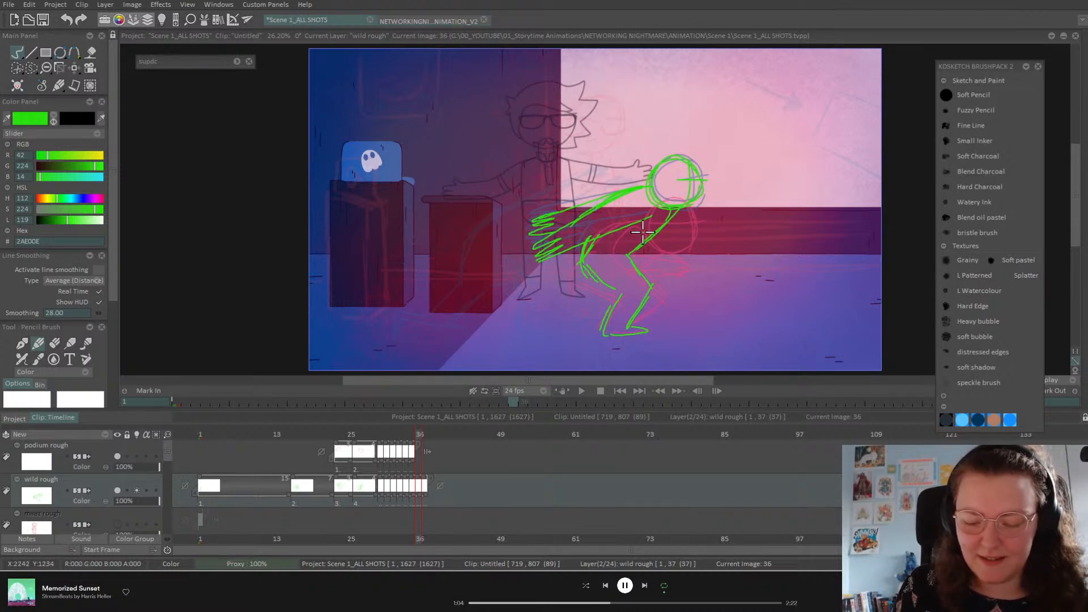
# Step: Sketch green bent back and front legs and a torso line up to the head on image 37
pyautogui.moveTo(584, 261)
pyautogui.mouseDown()
pyautogui.moveTo(568, 292)
pyautogui.moveTo(533, 295)
pyautogui.moveTo(523, 331)
pyautogui.moveTo(533, 314)
pyautogui.moveTo(583, 310)
pyautogui.moveTo(596, 294)
pyautogui.moveTo(586, 310)
pyautogui.moveTo(592, 301)
pyautogui.moveTo(542, 312)
pyautogui.moveTo(527, 331)
pyautogui.moveTo(531, 298)
pyautogui.moveTo(565, 285)
pyautogui.moveTo(578, 264)
pyautogui.moveTo(566, 290)
pyautogui.mouseUp()
pyautogui.press('Left')
pyautogui.press('Right')
pyautogui.press('Right')
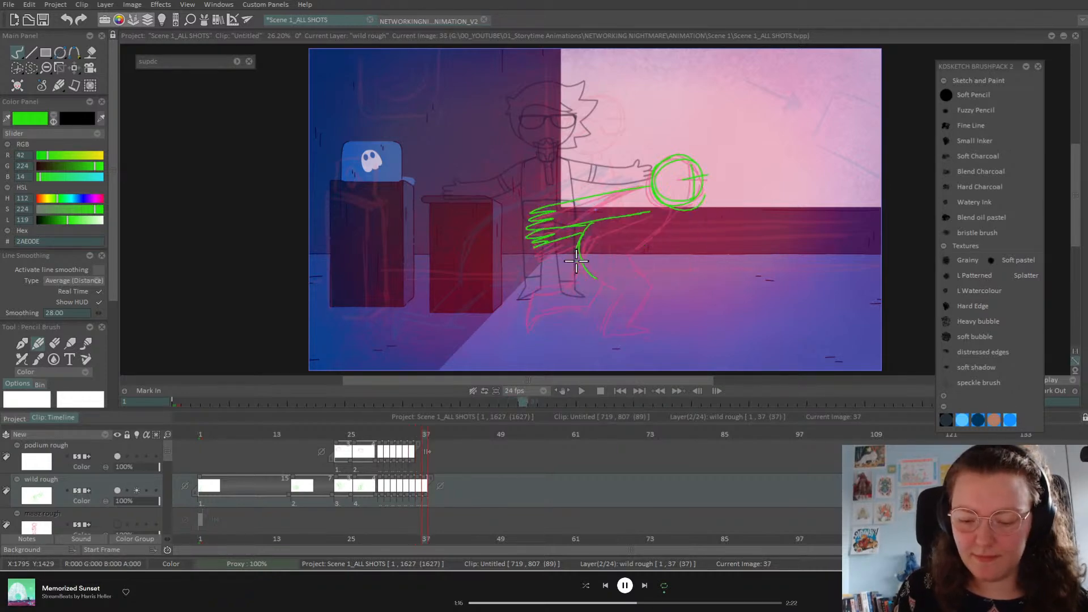
pyautogui.moveTo(622, 256)
pyautogui.mouseDown()
pyautogui.moveTo(587, 306)
pyautogui.moveTo(546, 307)
pyautogui.moveTo(526, 330)
pyautogui.moveTo(533, 290)
pyautogui.moveTo(567, 282)
pyautogui.moveTo(584, 233)
pyautogui.mouseUp()
pyautogui.moveTo(584, 234); pyautogui.dragTo(565, 284)
pyautogui.moveTo(622, 258); pyautogui.dragTo(674, 210)
pyautogui.moveTo(627, 254)
pyautogui.mouseDown()
pyautogui.moveTo(652, 283)
pyautogui.moveTo(629, 324)
pyautogui.moveTo(645, 328)
pyautogui.moveTo(607, 333)
pyautogui.moveTo(623, 273)
pyautogui.mouseUp()
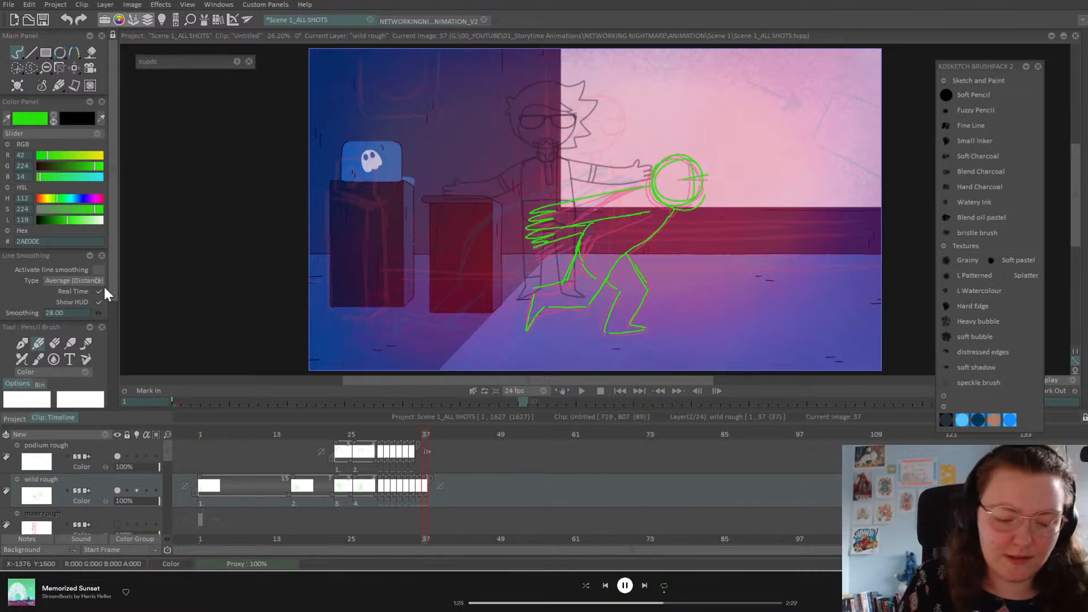
# Step: Switch to erasing and flip between images 36 and 37 to compare the poses
pyautogui.click(57, 338)
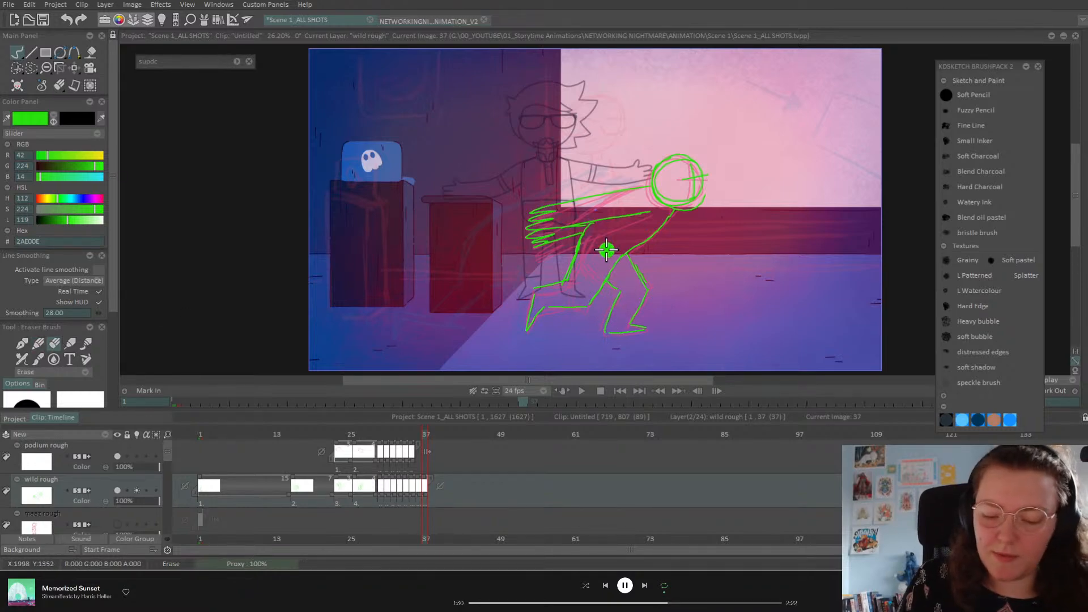
pyautogui.press('Left')
pyautogui.press('Right')
pyautogui.press('Left')
pyautogui.press('Right')
pyautogui.press('Left')
pyautogui.press('Right')
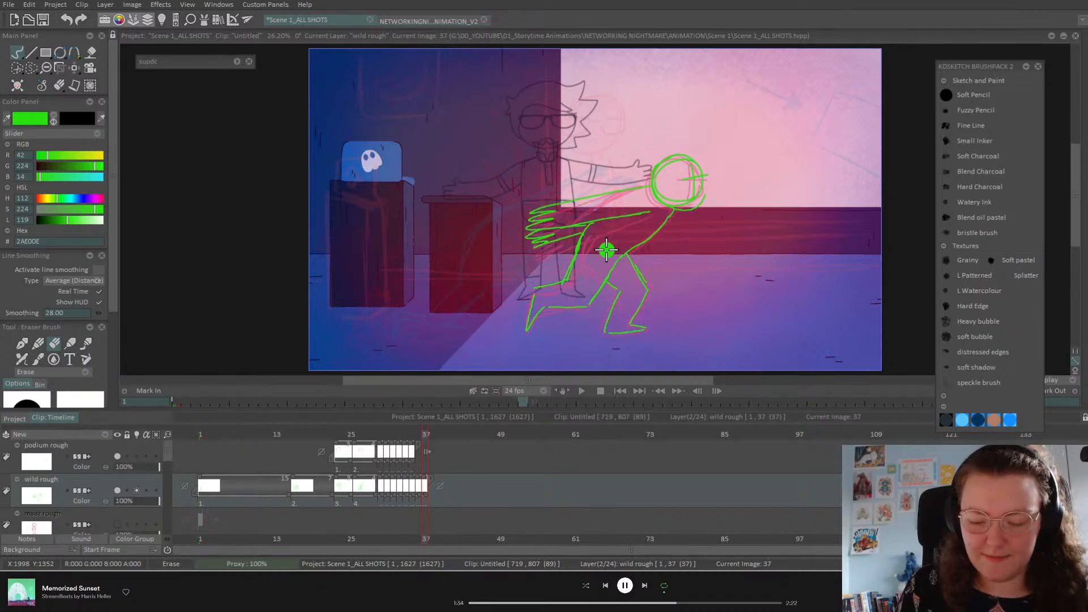
pyautogui.press('Left')
pyautogui.press('Left')
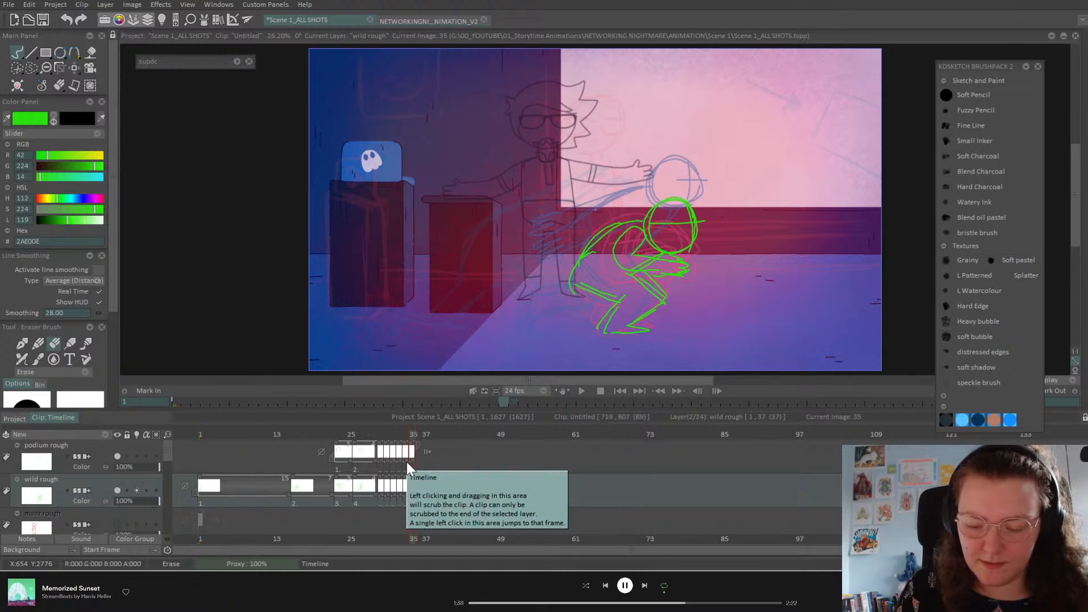
pyautogui.press('Right')
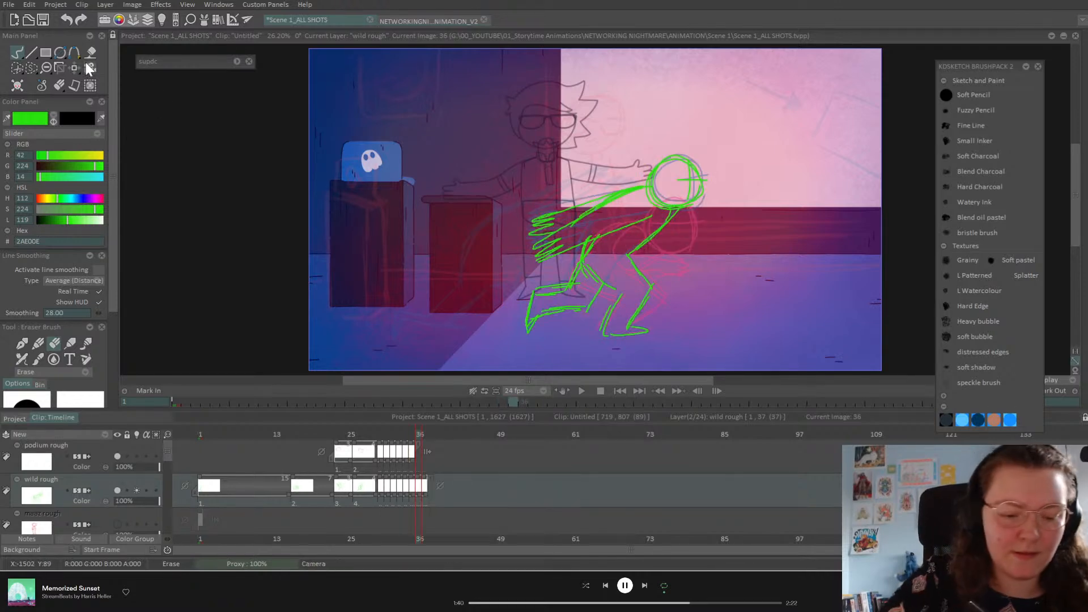
# Step: Choose the Perspective transform tool and extend the wild rough layer's last drawing to image 38
pyautogui.click(77, 67)
pyautogui.click(127, 94)
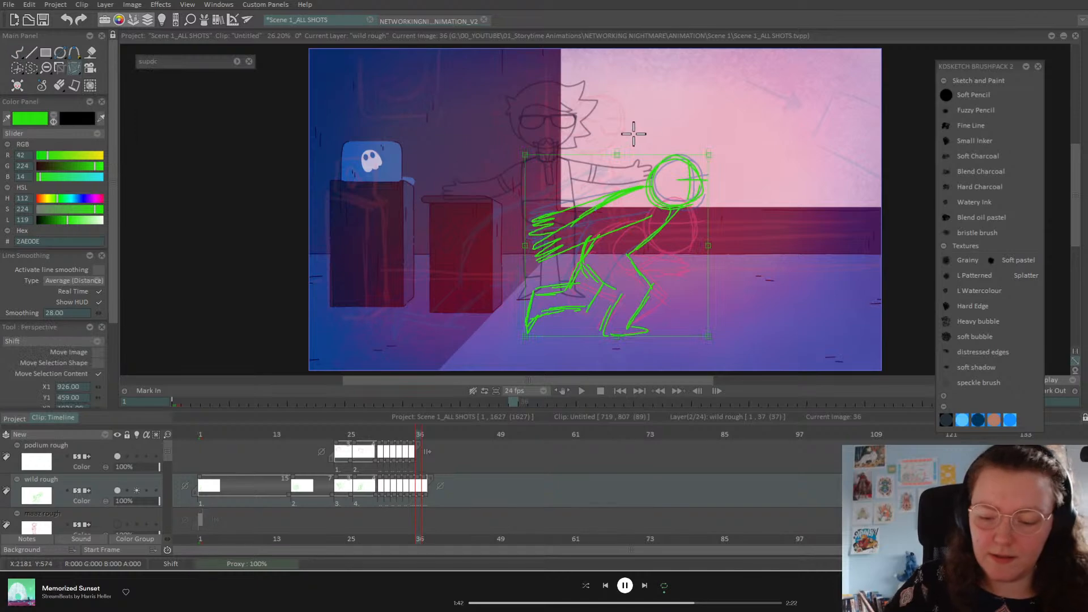
pyautogui.moveTo(432, 503)
pyautogui.mouseDown()
pyautogui.moveTo(451, 505)
pyautogui.moveTo(437, 494)
pyautogui.mouseUp()
# Step: Skew the top of image 36's green drawing to the right, apply it, and view image 37
pyautogui.click(420, 437)
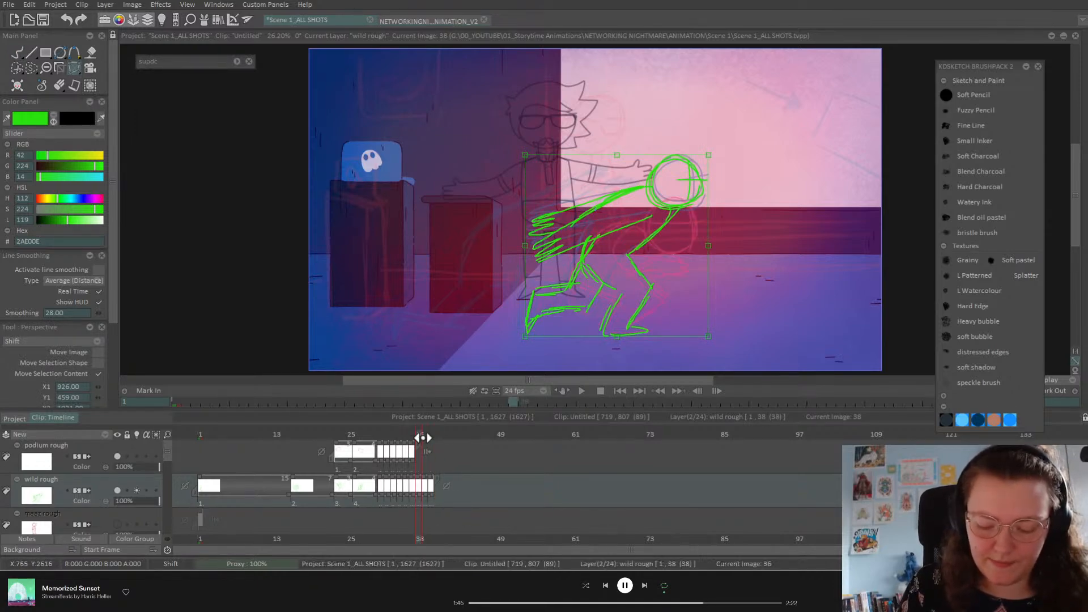
pyautogui.moveTo(622, 157); pyautogui.dragTo(626, 154)
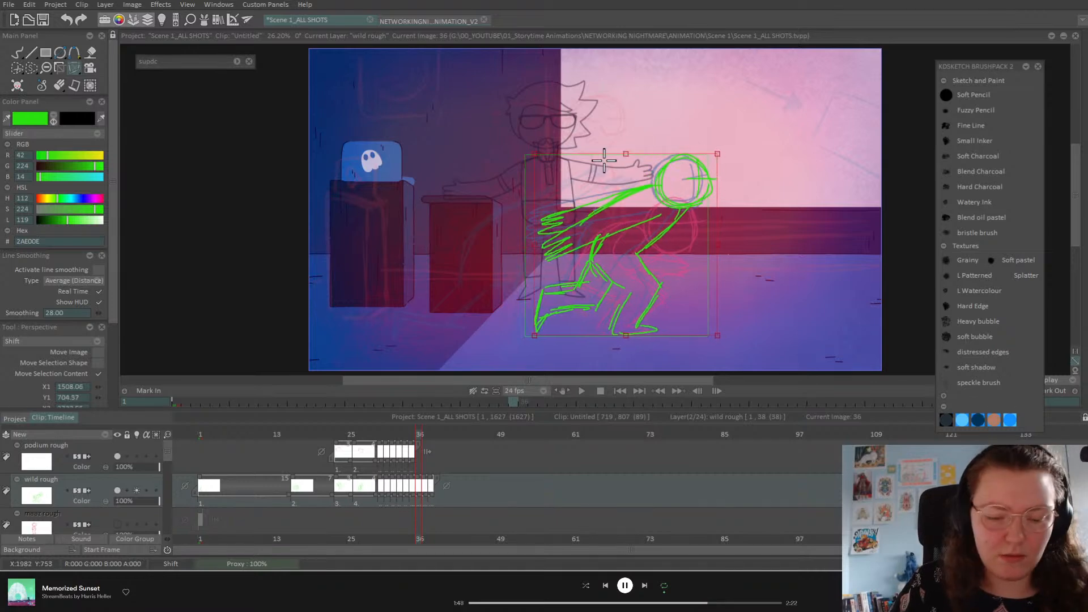
pyautogui.moveTo(111, 293); pyautogui.dragTo(112, 400)
pyautogui.moveTo(625, 154); pyautogui.dragTo(628, 154)
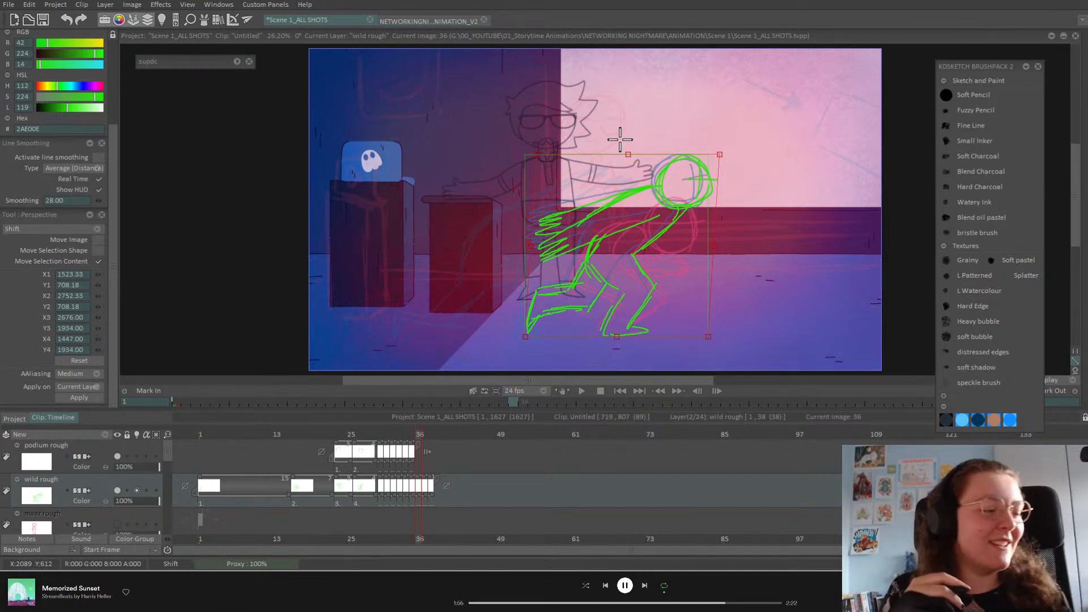
pyautogui.moveTo(628, 154); pyautogui.dragTo(635, 153)
pyautogui.press('Return')
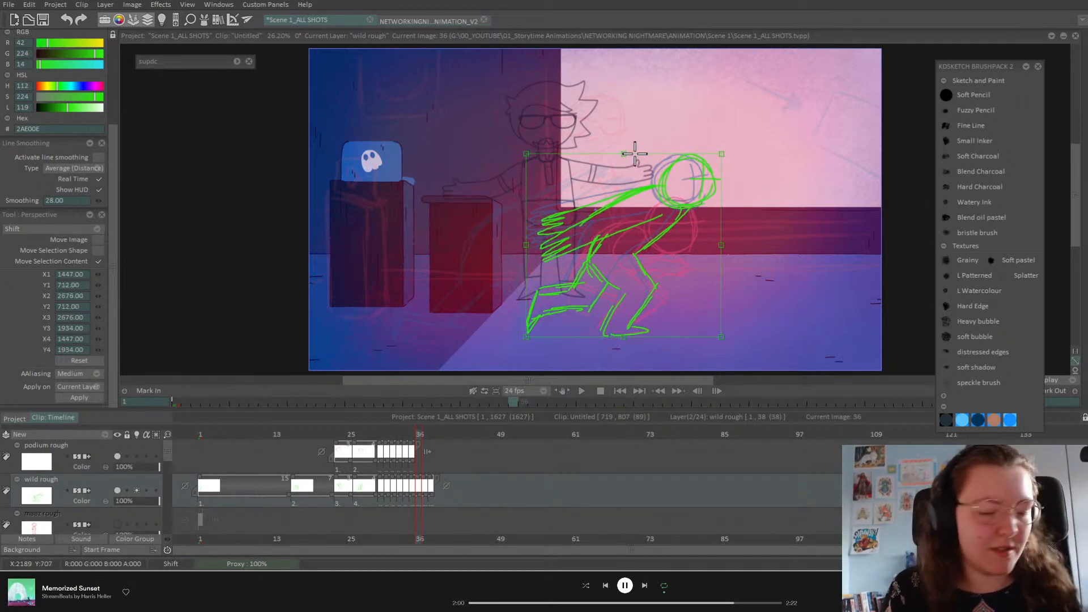
pyautogui.press('Right')
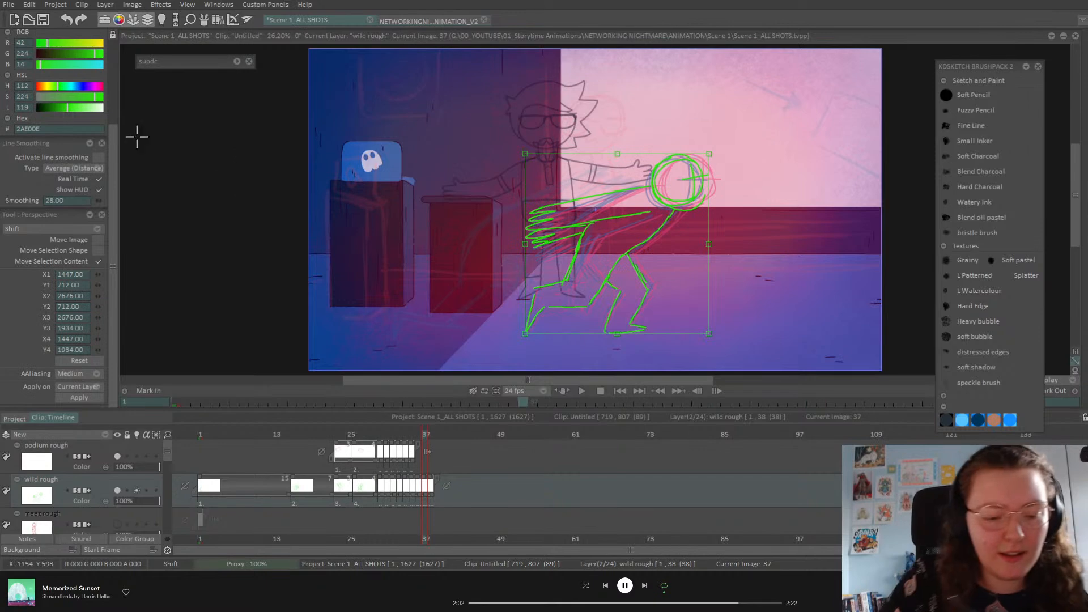
pyautogui.scroll(3, 114, 142)
# Step: Use the Panning tool to move image 37's green reaching pose about 225 px right
pyautogui.click(76, 65)
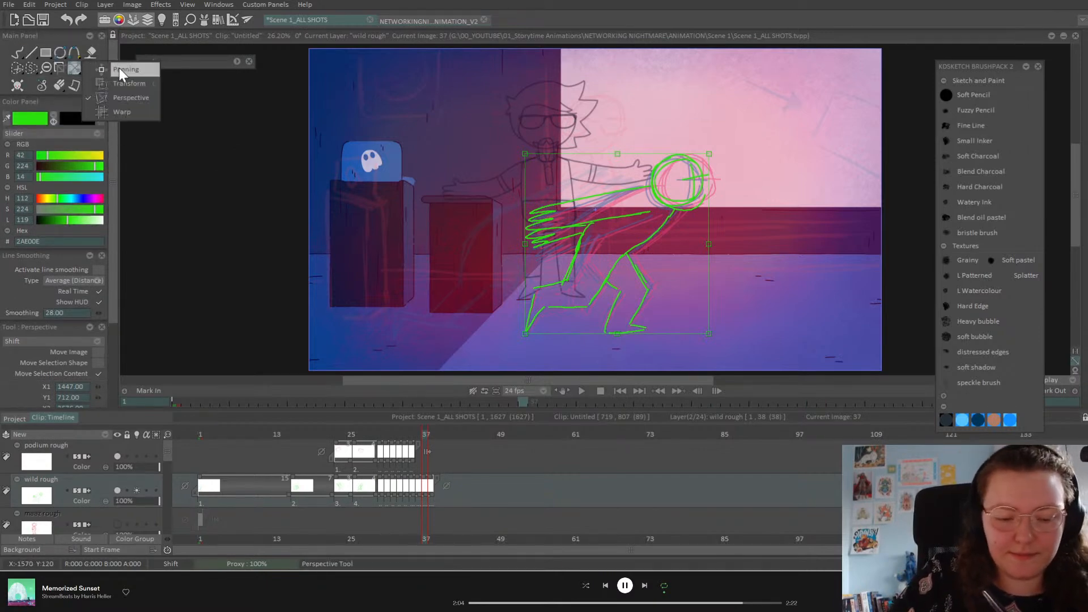
pyautogui.click(119, 68)
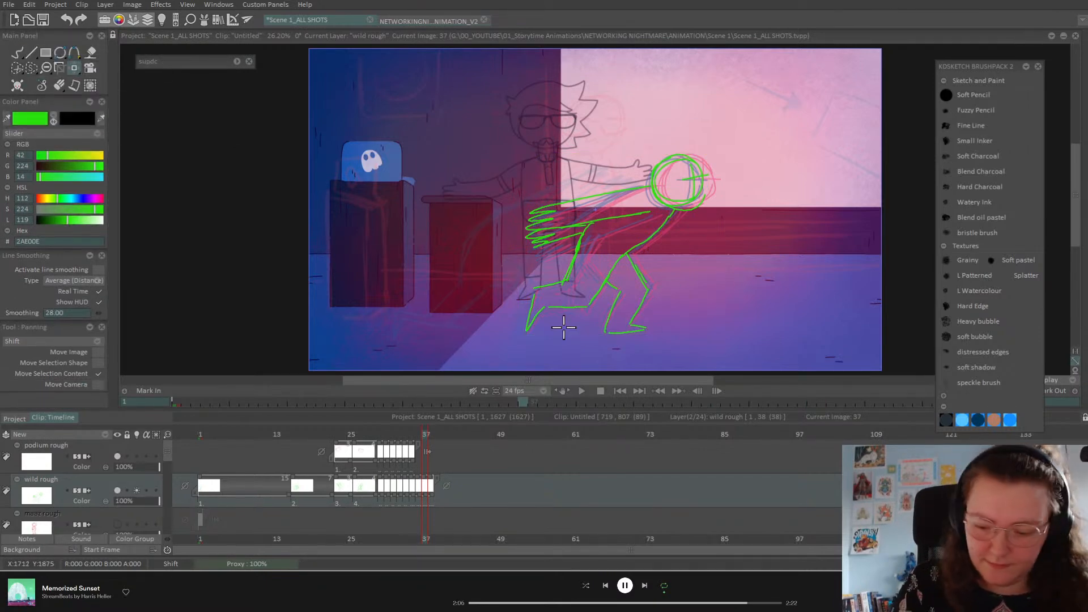
pyautogui.moveTo(660, 289); pyautogui.dragTo(788, 284)
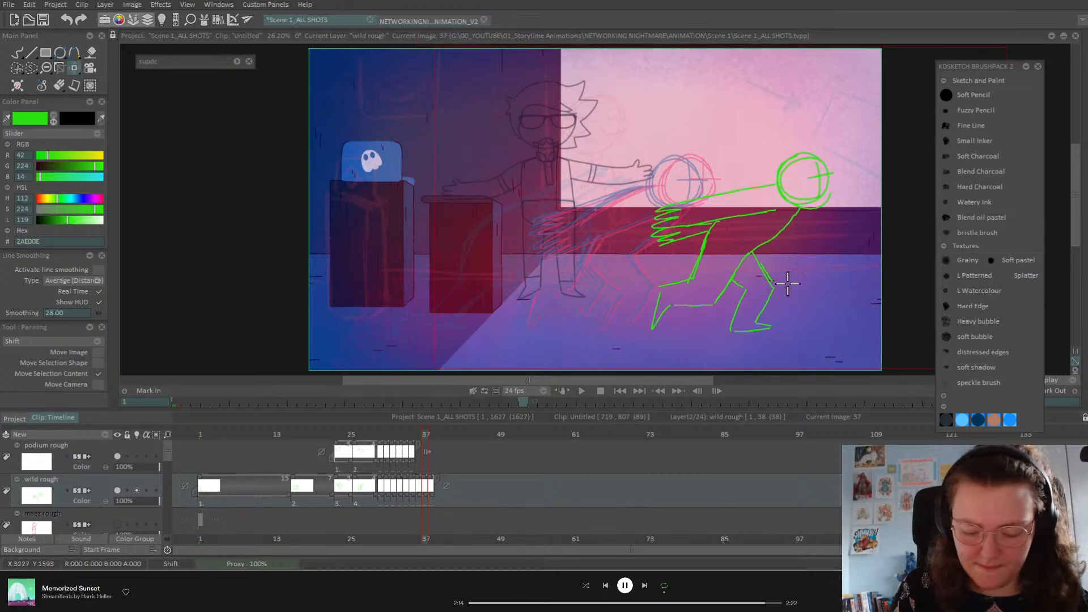
# Step: Save the project with Ctrl+S and flip between images 37 and 38
pyautogui.hotkey('ctrl', 's')
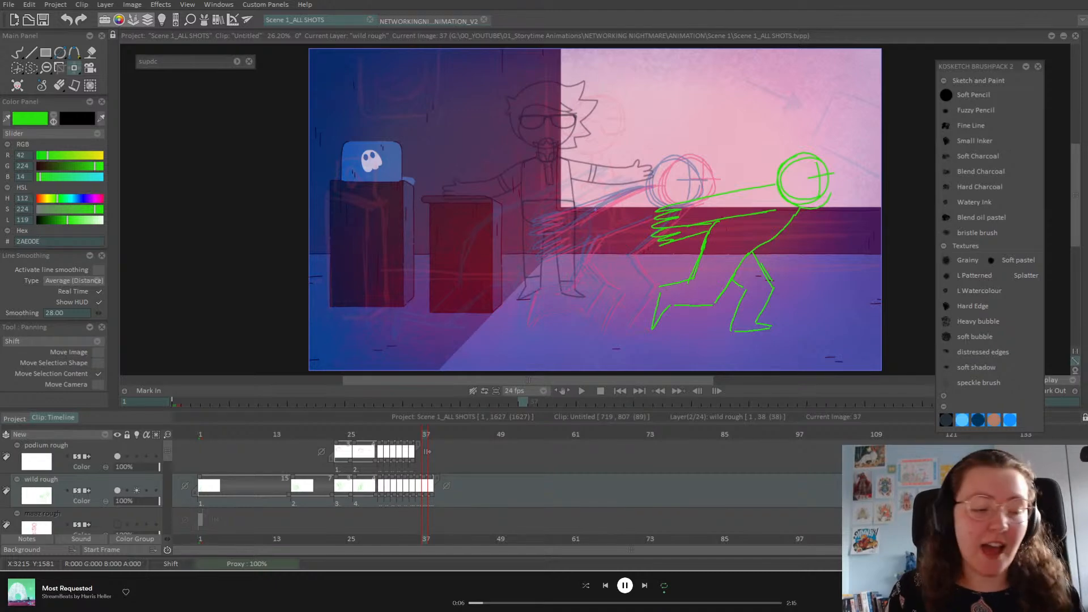
pyautogui.press('Right')
pyautogui.press('Left')
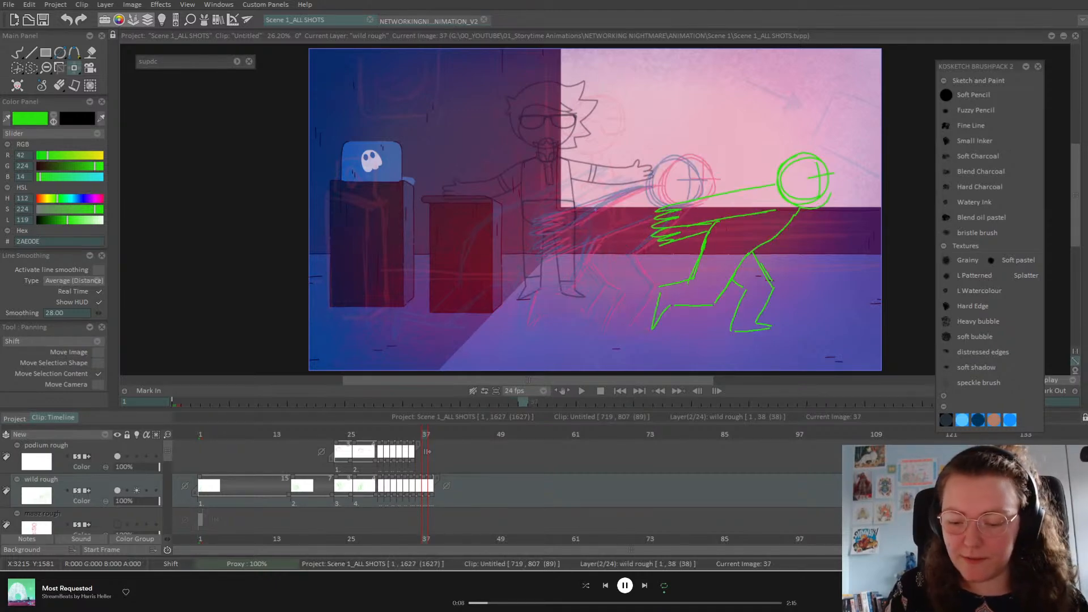
pyautogui.press('Right')
# Step: Drag image 38's green drawing to the canvas's right edge and scrub around image 37 to check
pyautogui.moveTo(635, 295)
pyautogui.mouseDown()
pyautogui.moveTo(896, 284)
pyautogui.moveTo(885, 288)
pyautogui.moveTo(877, 275)
pyautogui.mouseUp()
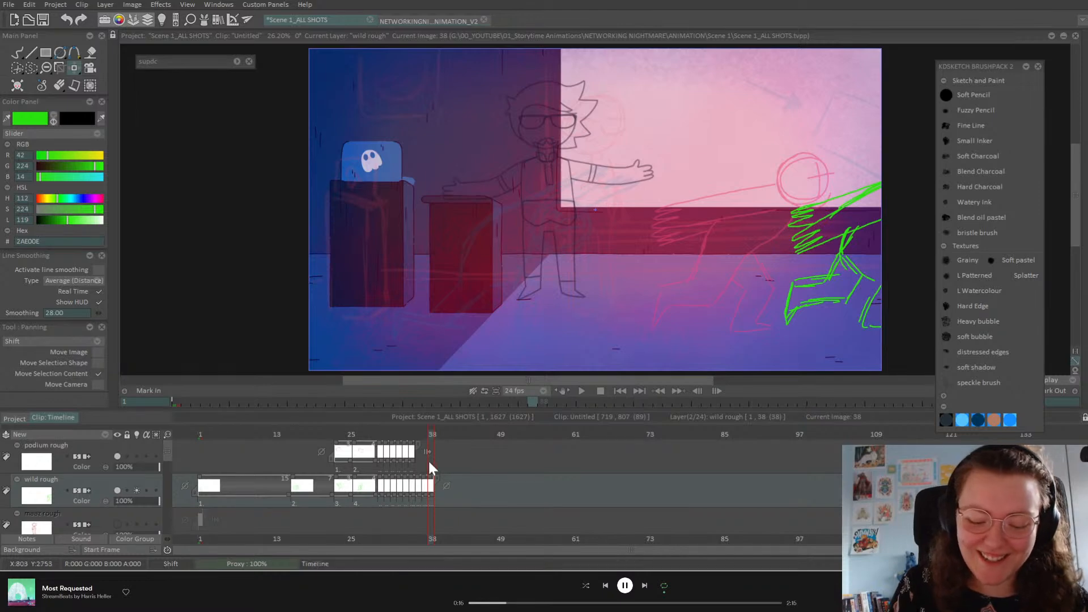
pyautogui.moveTo(427, 436)
pyautogui.mouseDown()
pyautogui.moveTo(413, 441)
pyautogui.moveTo(433, 440)
pyautogui.mouseUp()
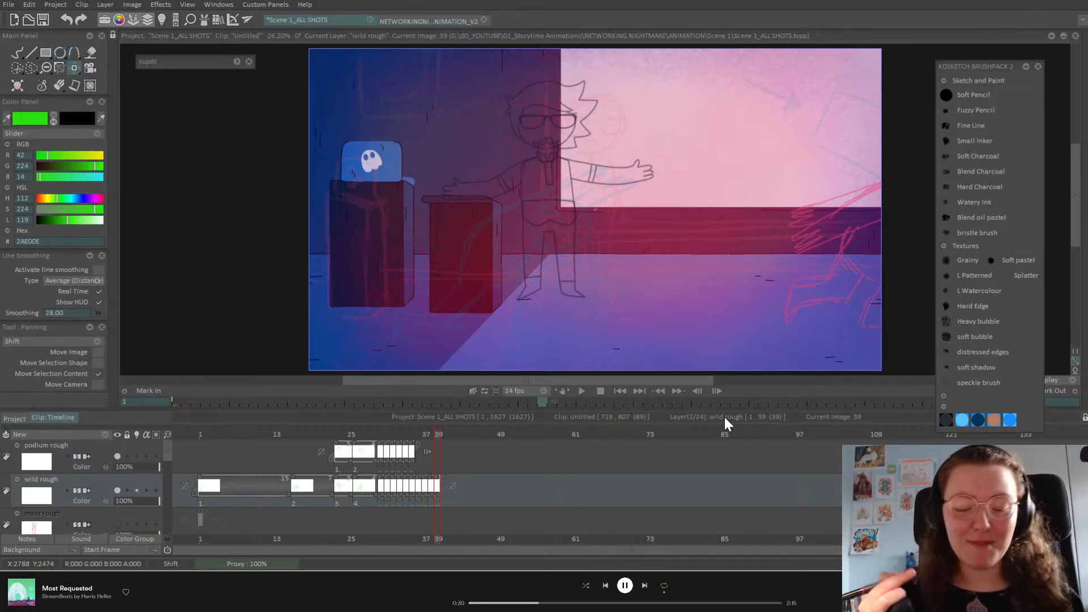
# Step: Flip through the later green poses, back to the start, then forward to the crouch
pyautogui.press('Left')
pyautogui.press('Left')
pyautogui.press('Left')
pyautogui.press('Left')
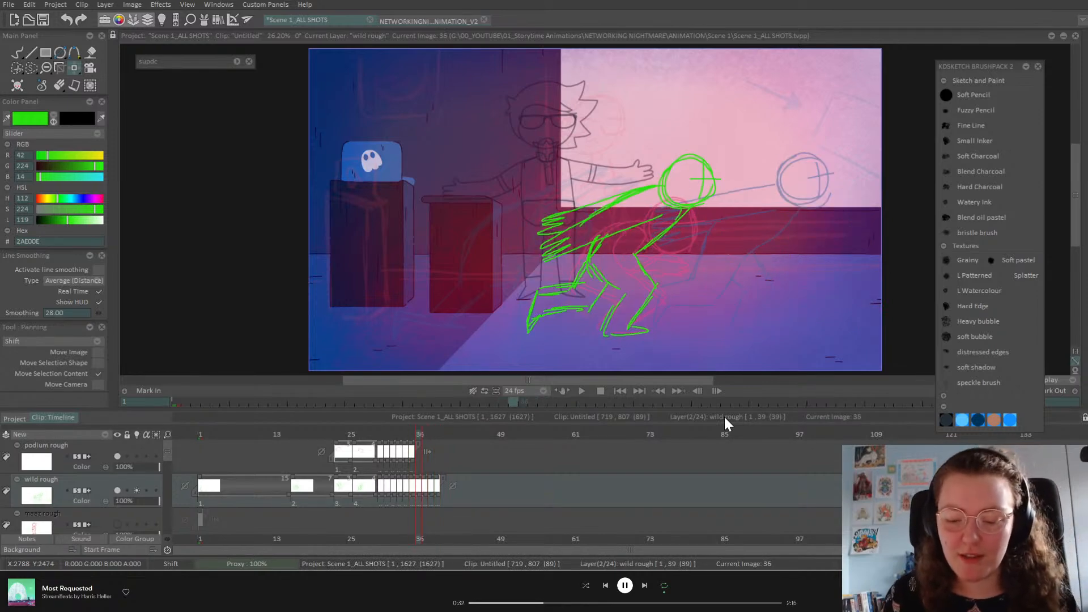
pyautogui.press('Right')
pyautogui.press('Right')
pyautogui.press('Left')
pyautogui.press('Right')
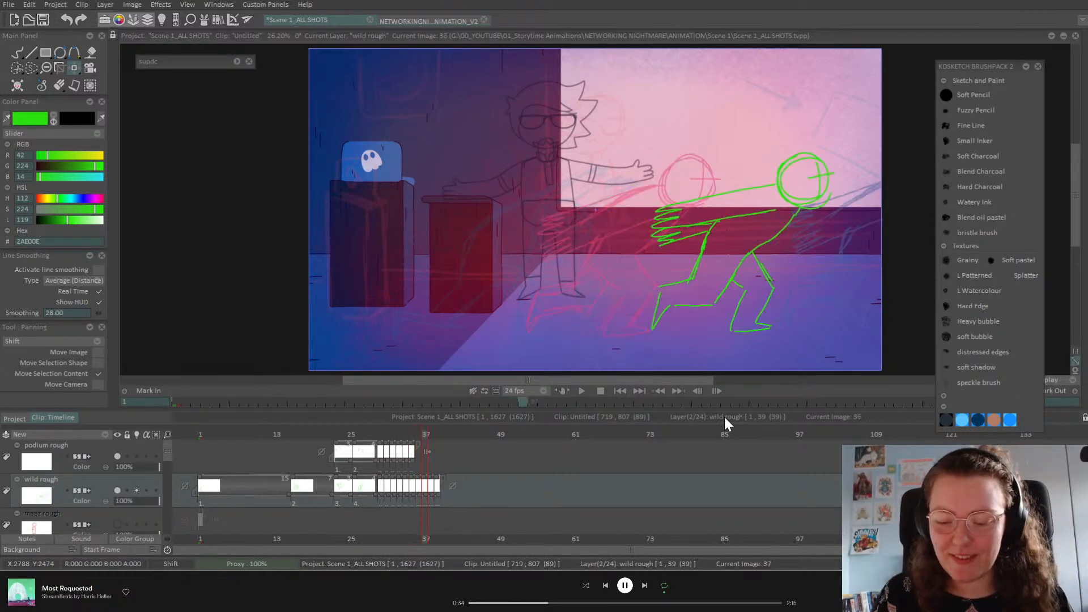
pyautogui.press('Right')
pyautogui.press('Left')
pyautogui.press('Left')
pyautogui.press('Left')
pyautogui.press('Left')
pyautogui.press('Left')
pyautogui.press('Left')
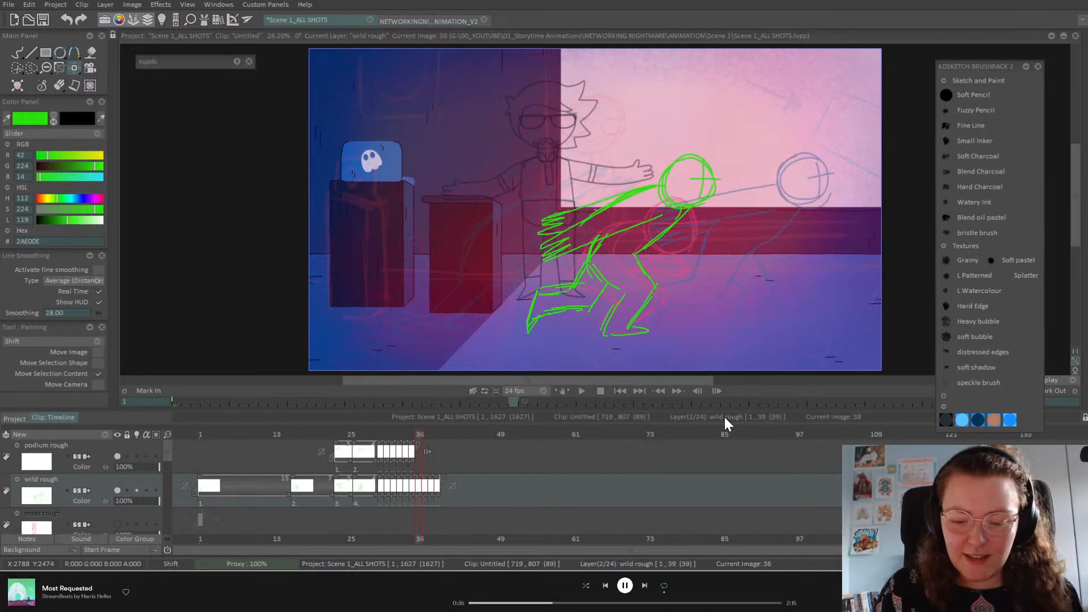
pyautogui.press('Left')
pyautogui.press('Left')
pyautogui.press('Left')
pyautogui.press('Left')
pyautogui.press('Left')
pyautogui.press('Left')
pyautogui.press('Left')
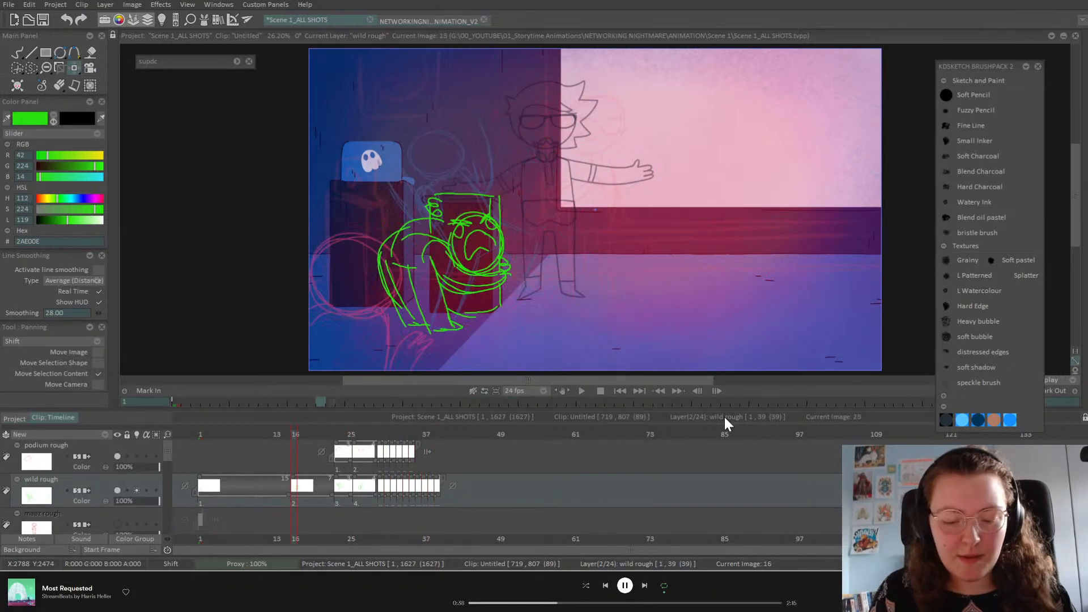
pyautogui.press('Right')
pyautogui.press('Right')
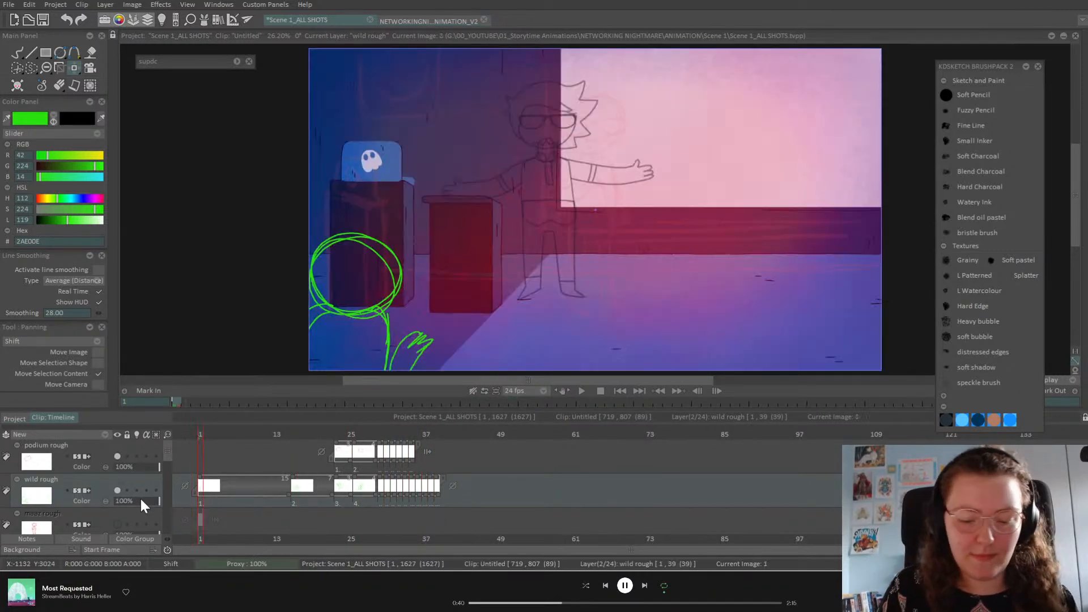
pyautogui.press('Right')
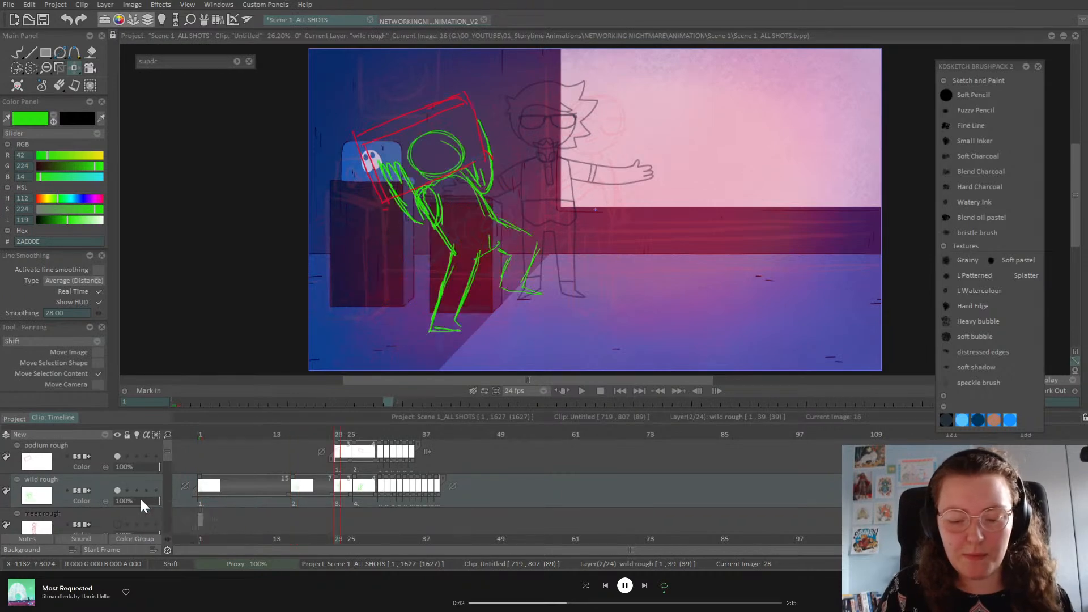
pyautogui.press('Right')
pyautogui.press('Right')
pyautogui.press('Right')
pyautogui.press('Right')
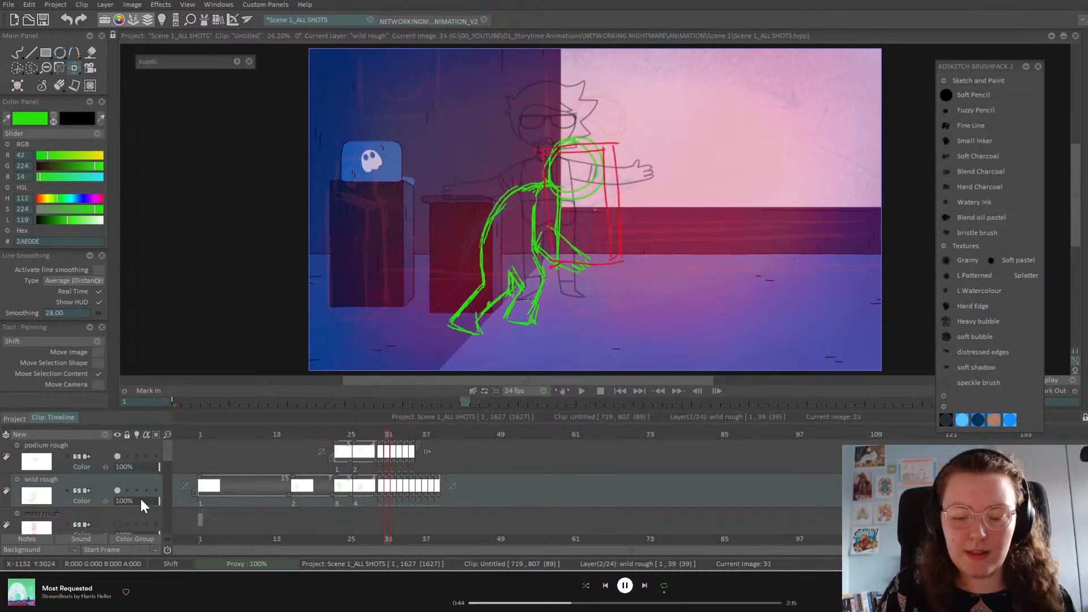
pyautogui.press('Right')
pyautogui.press('Right')
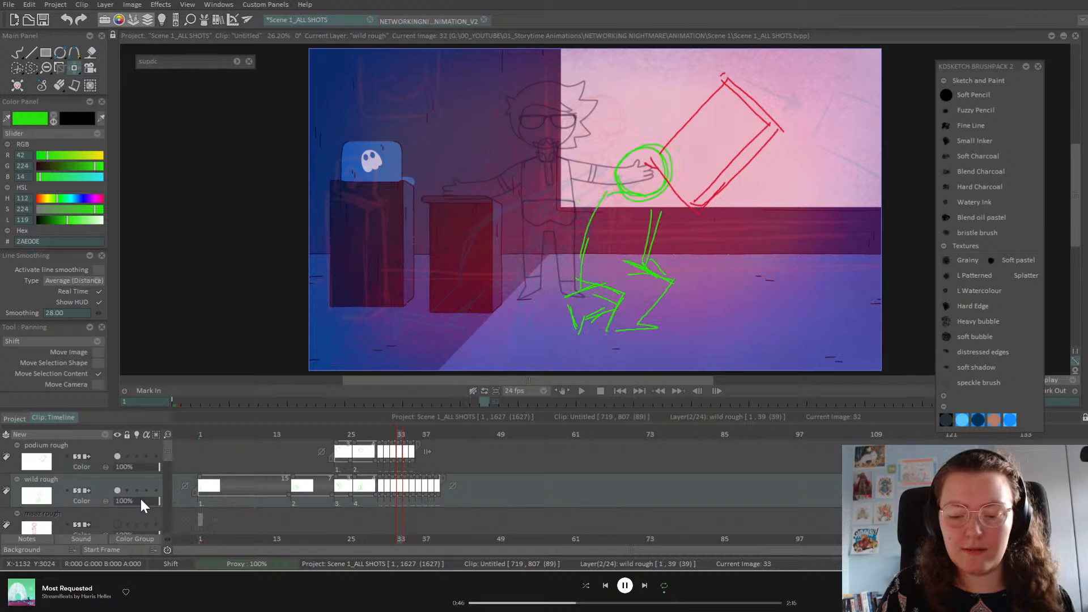
# Step: Compare neighbouring lifting, crouching and striding poses frame by frame, ending on the huddled crouch at image 34
pyautogui.press('Right')
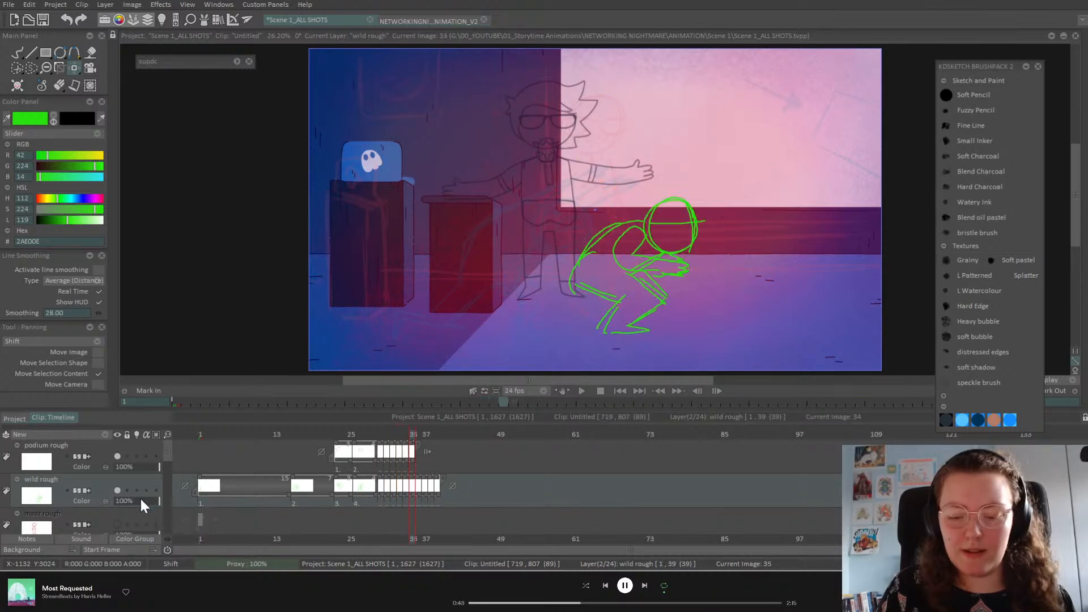
pyautogui.press('Left')
pyautogui.press('Left')
pyautogui.press('Right')
pyautogui.press('Left')
pyautogui.press('Right')
pyautogui.press('Left')
pyautogui.press('Right')
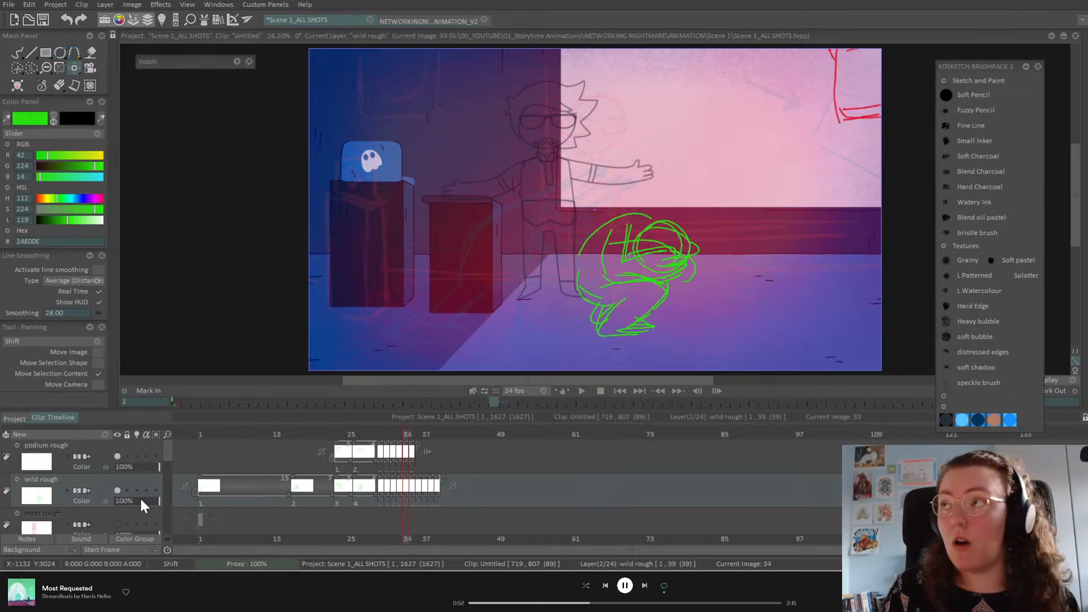
pyautogui.press('Left')
pyautogui.press('Right')
pyautogui.press('Right')
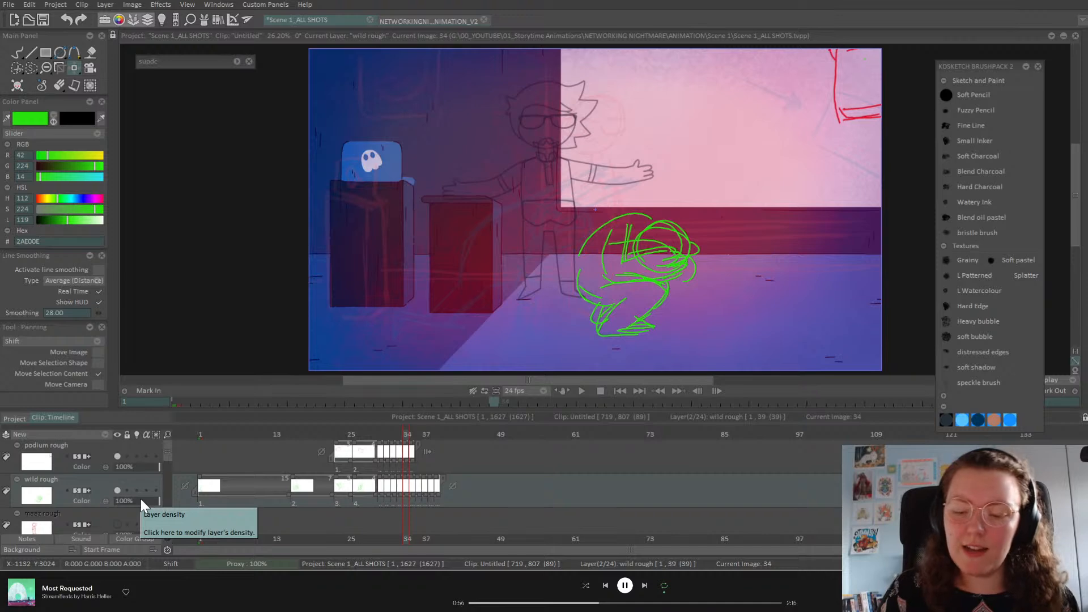
pyautogui.press('Right')
pyautogui.press('Right')
pyautogui.press('Right')
pyautogui.press('Right')
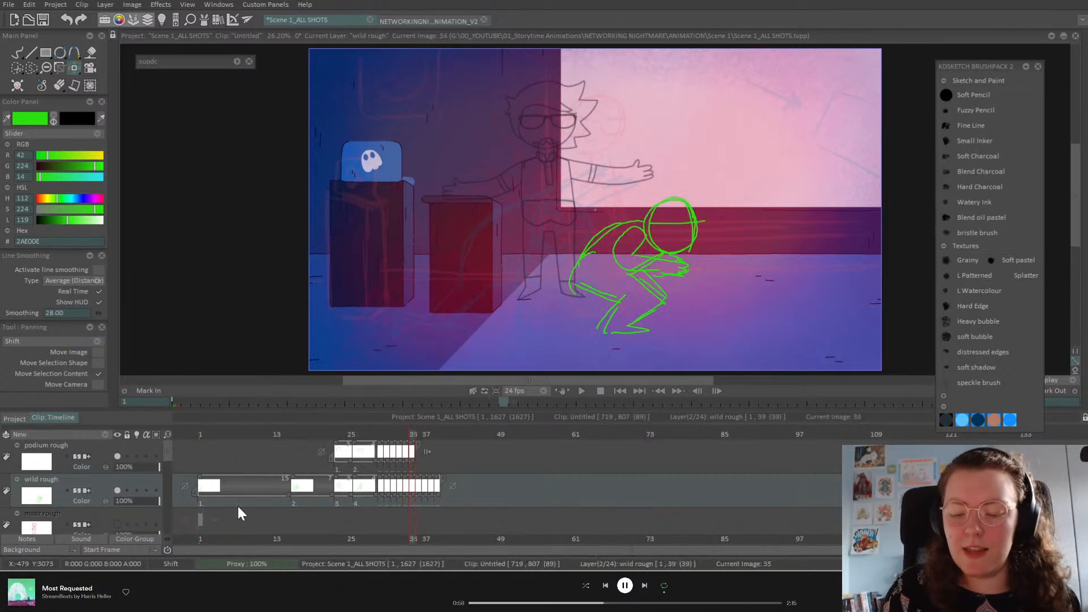
pyautogui.press('Left')
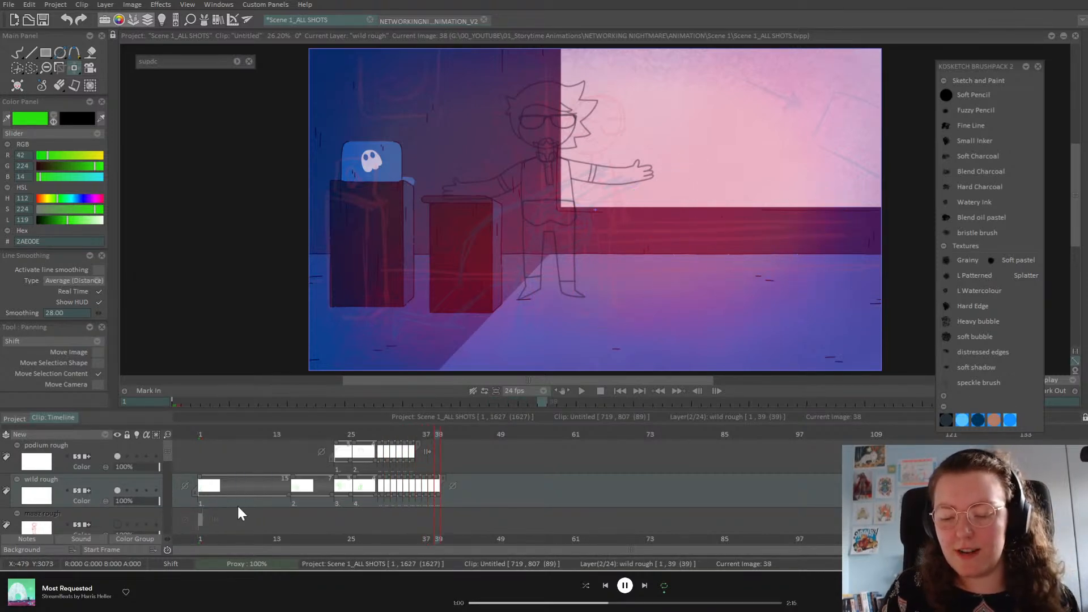
pyautogui.press('Right')
pyautogui.press('Left')
pyautogui.press('Left')
pyautogui.press('Left')
pyautogui.press('Left')
pyautogui.press('Left')
pyautogui.press('Left')
pyautogui.press('Left')
pyautogui.press('Left')
pyautogui.press('Left')
pyautogui.press('Left')
pyautogui.press('Left')
pyautogui.press('Left')
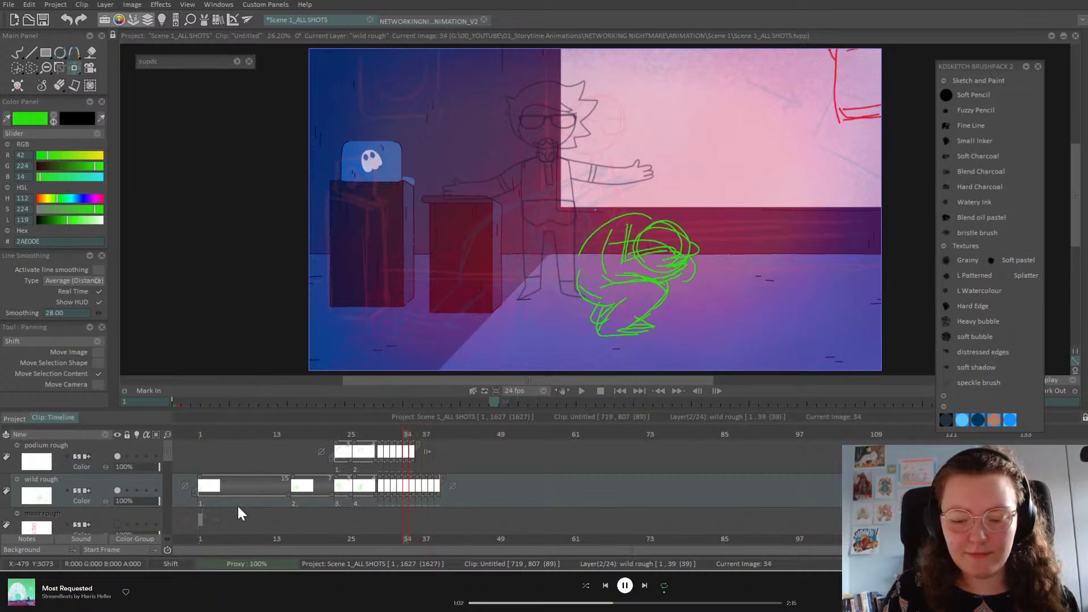
pyautogui.press('Left')
pyautogui.press('Left')
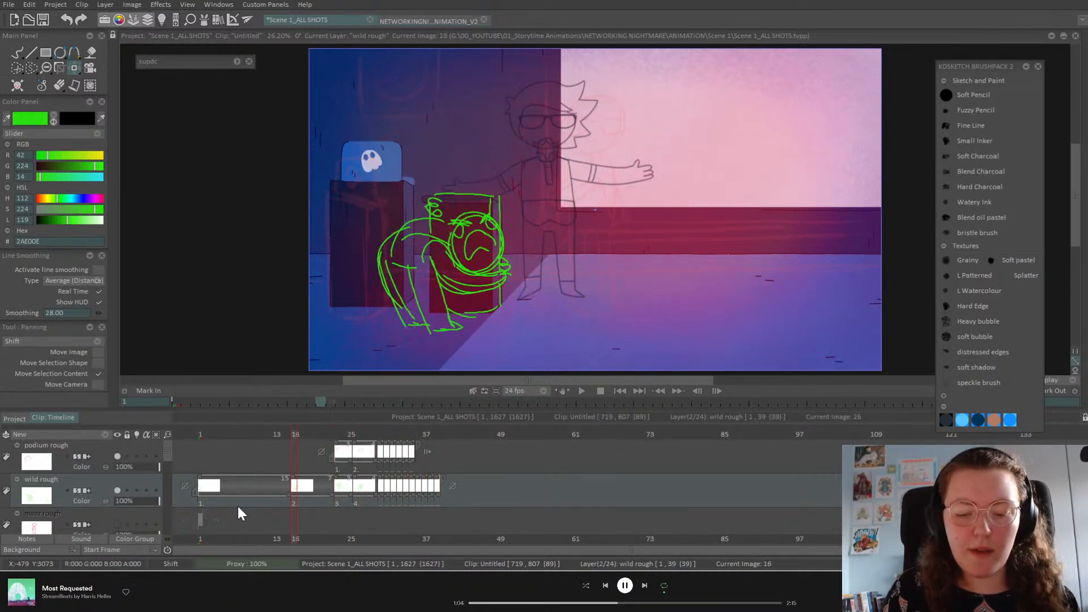
pyautogui.press('Right')
pyautogui.press('Right')
pyautogui.press('Right')
pyautogui.press('Right')
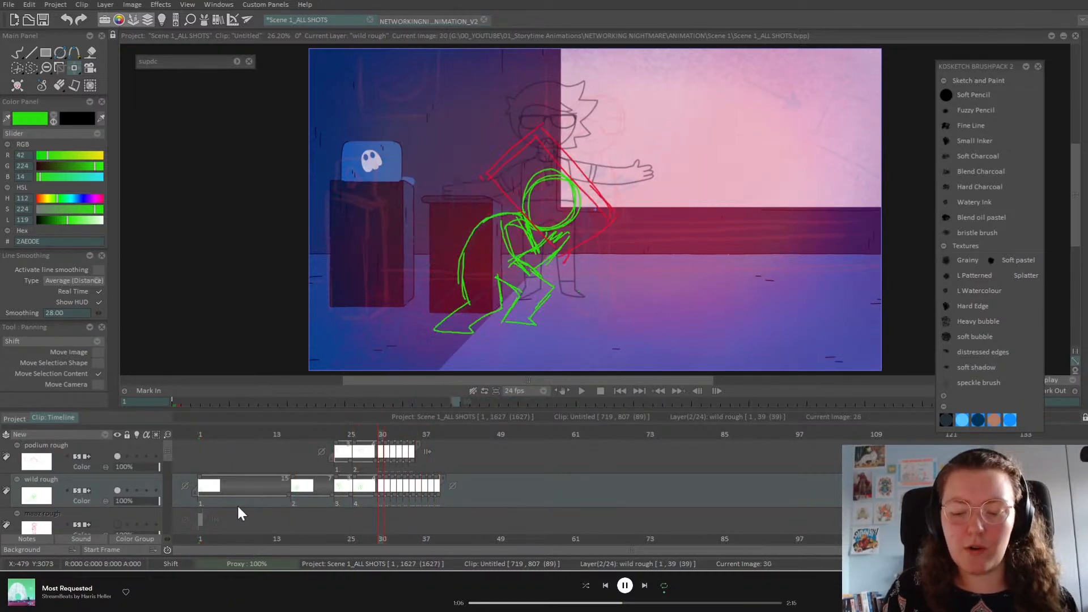
pyautogui.press('Right')
pyautogui.press('Right')
pyautogui.press('Right')
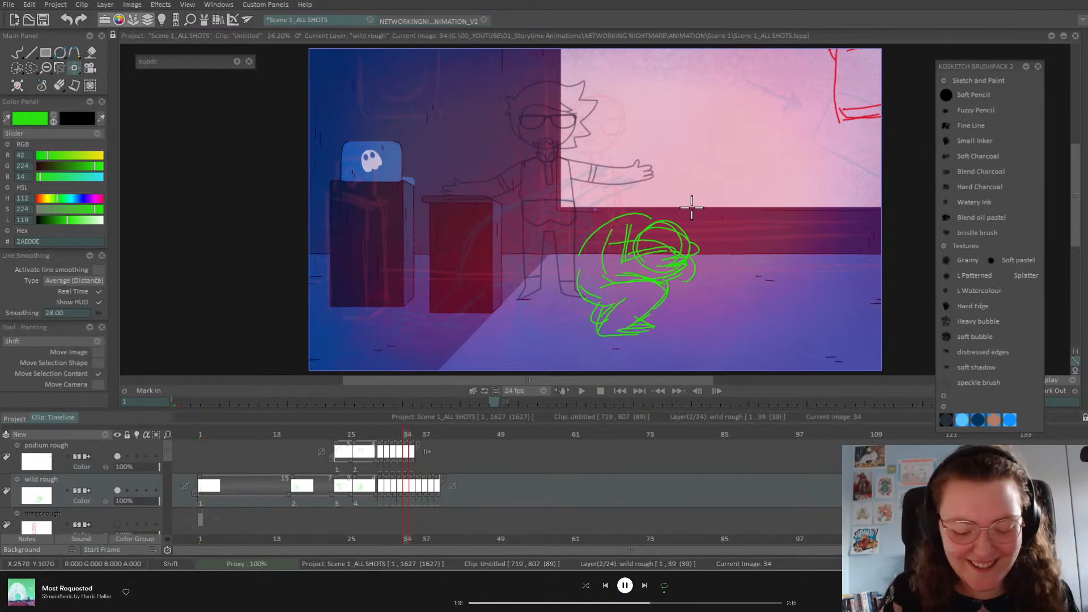
pyautogui.press('Left')
pyautogui.press('Left')
# Step: Scroll through the lower layers, jump to frame 89 past the roughs, and return to the top of the layer list
pyautogui.moveTo(168, 455); pyautogui.dragTo(164, 485)
pyautogui.click(752, 434)
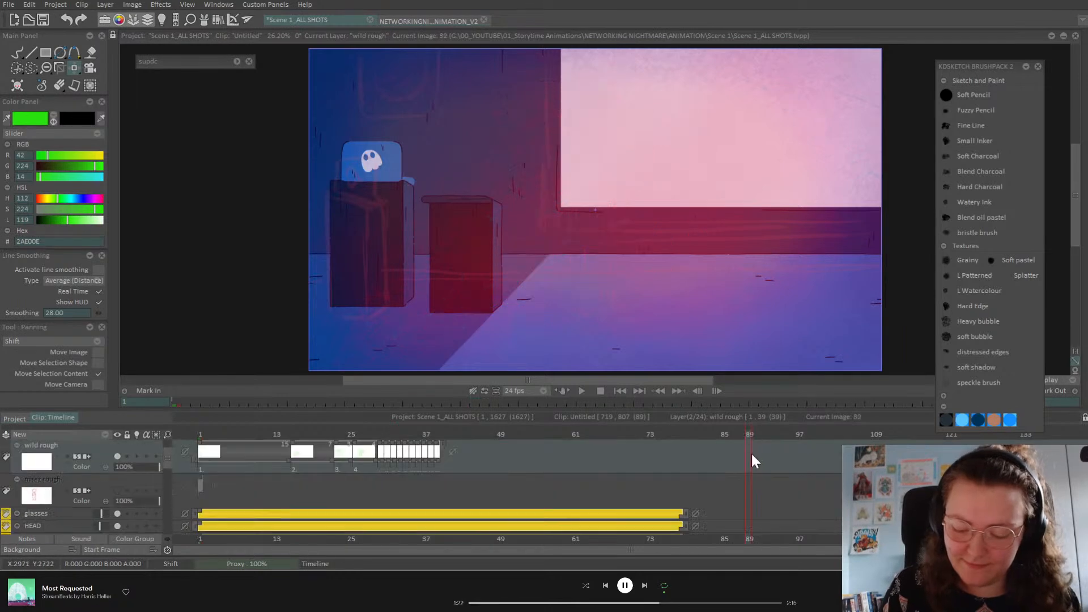
pyautogui.scroll(-5, 165, 472)
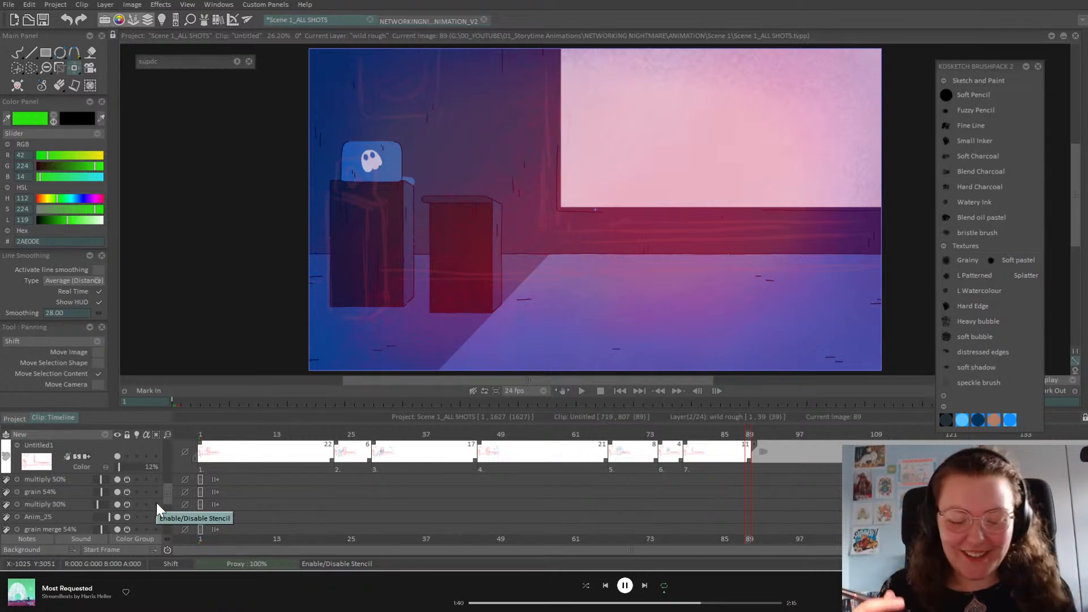
pyautogui.scroll(-1, 167, 495)
pyautogui.moveTo(166, 495); pyautogui.dragTo(169, 448)
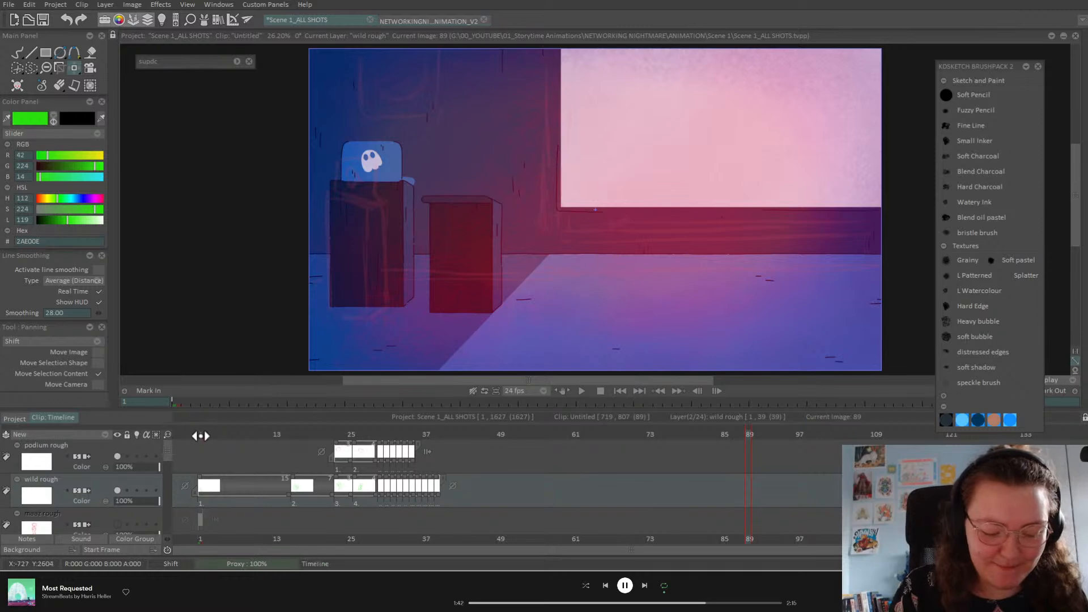
# Step: Go to frame 1, scrub through the animation up to frame 47, and stop at frame 39
pyautogui.click(198, 437)
pyautogui.press('Return')
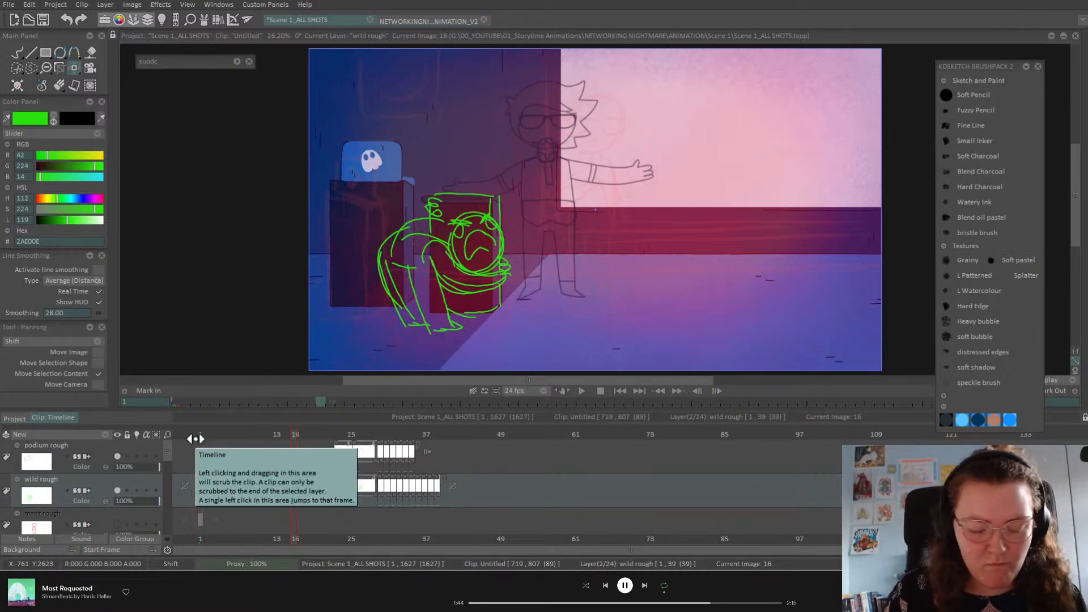
pyautogui.click(344, 434)
pyautogui.moveTo(344, 434); pyautogui.dragTo(447, 494)
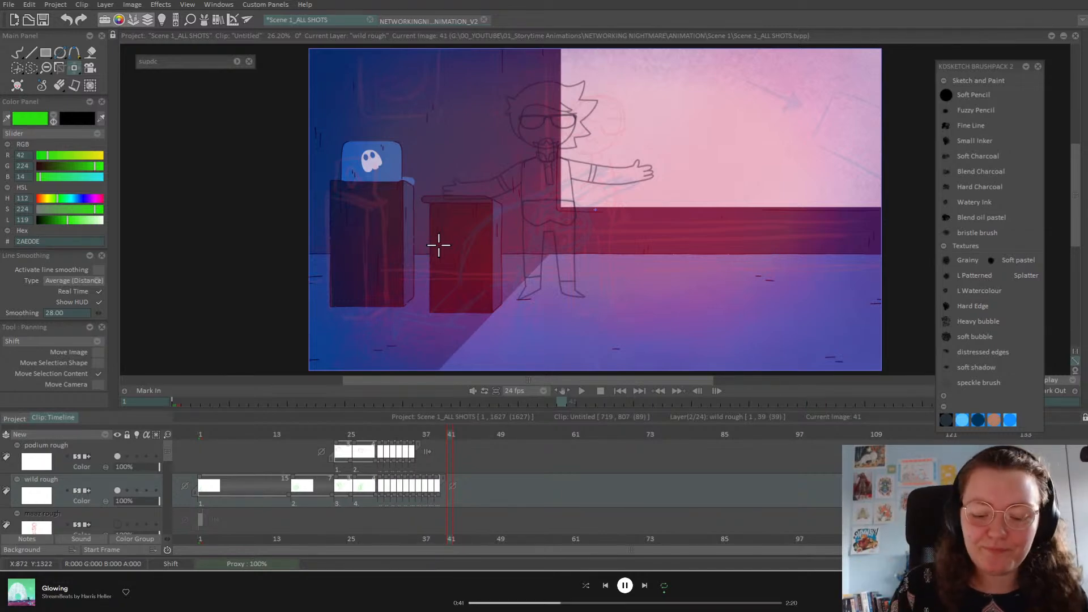
pyautogui.click(439, 435)
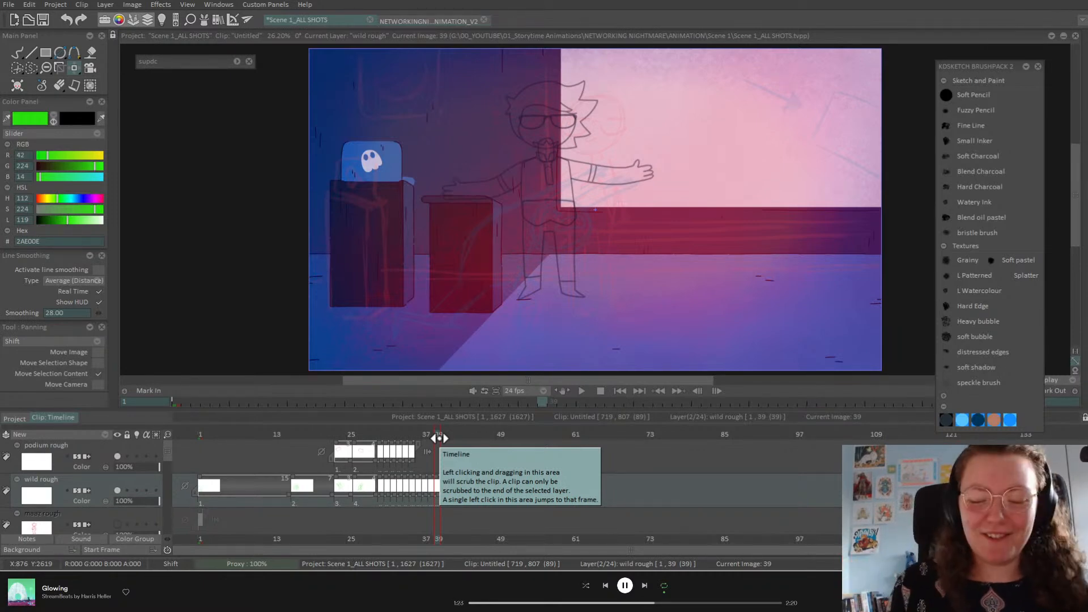
# Step: Step through frames 35–38 comparing the new poses, then scrub back toward frame 12
pyautogui.click(431, 434)
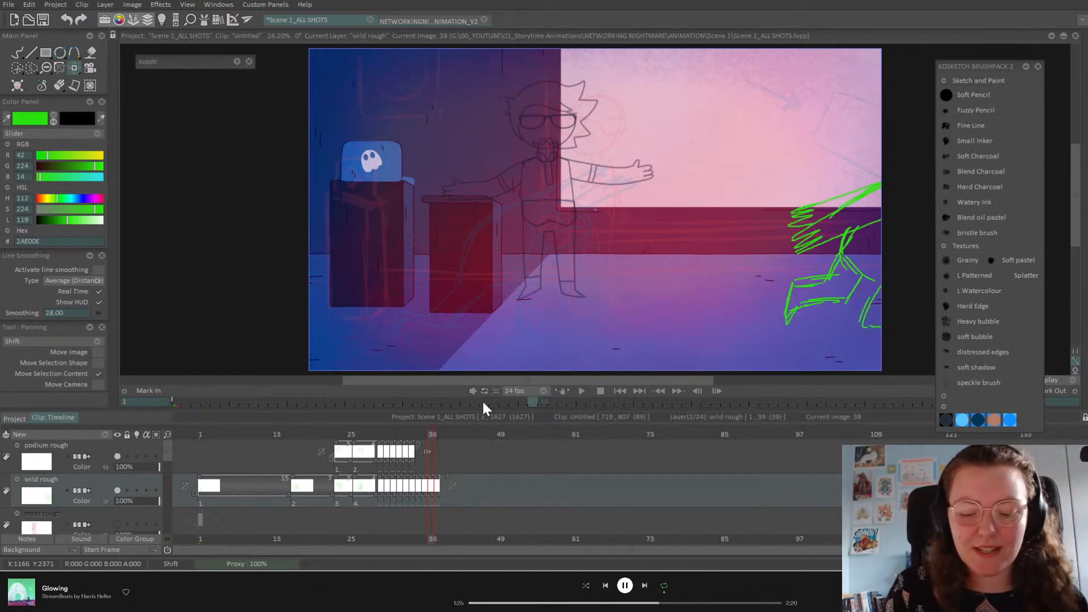
pyautogui.press('Left')
pyautogui.press('Left')
pyautogui.press('Left')
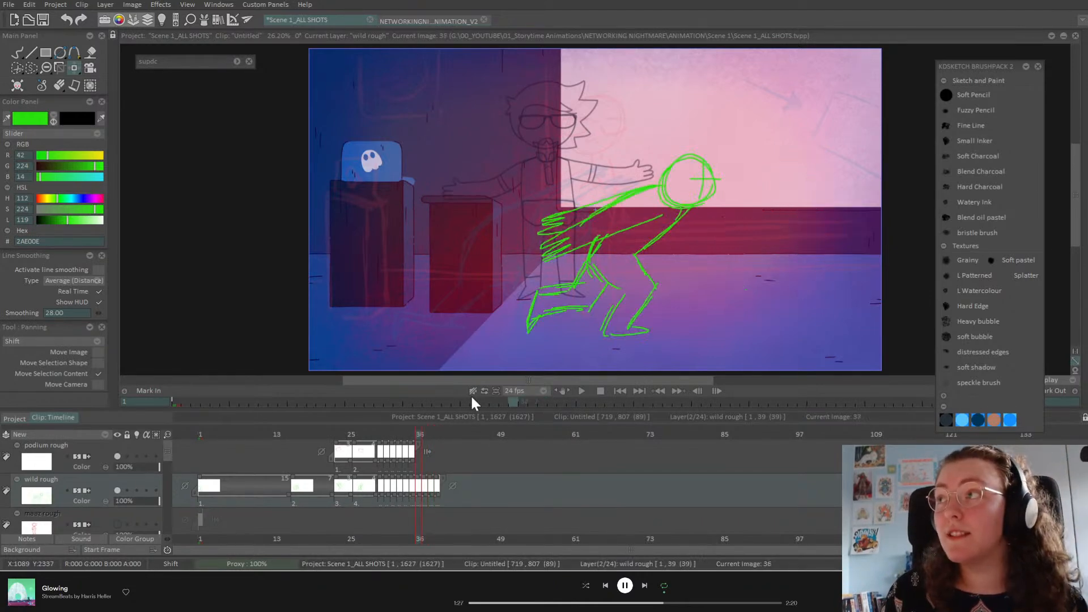
pyautogui.press('Right')
pyautogui.press('Right')
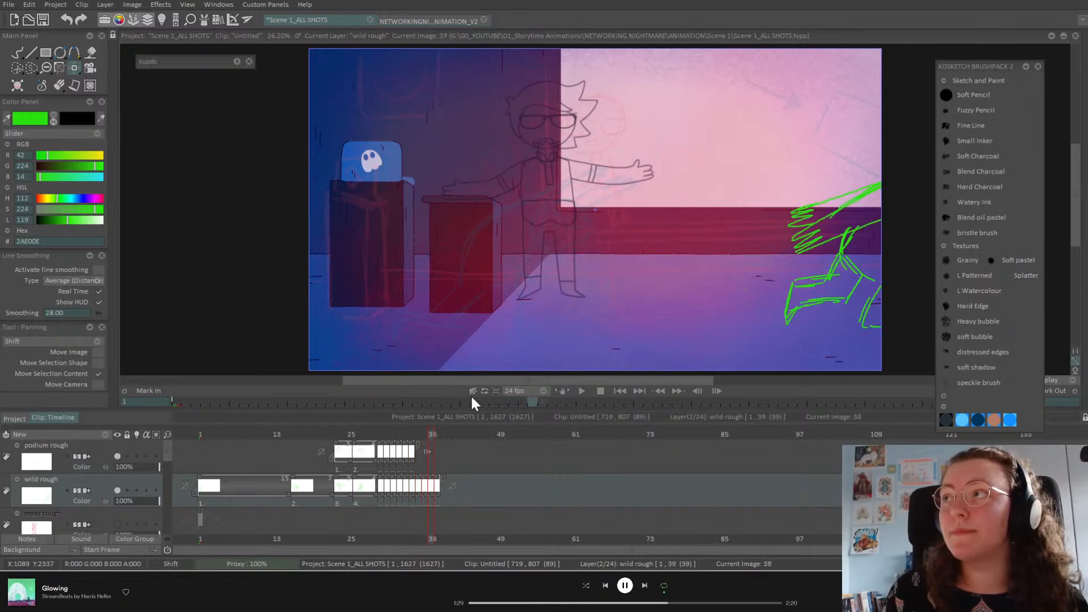
pyautogui.press('Left')
pyautogui.press('Left')
pyautogui.press('Left')
pyautogui.press('Left')
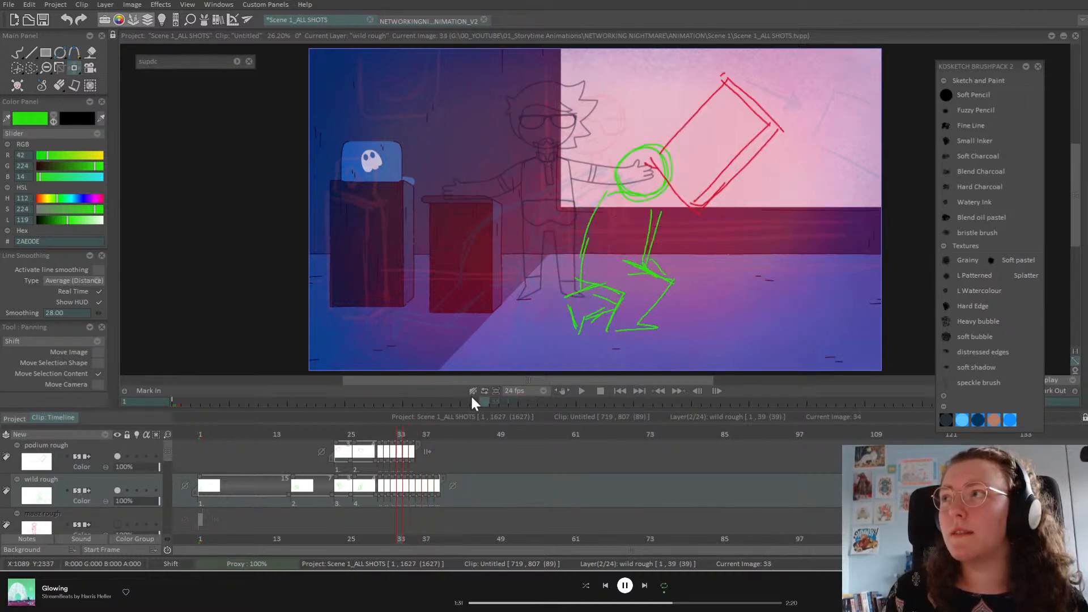
pyautogui.moveTo(382, 435)
pyautogui.mouseDown()
pyautogui.moveTo(214, 458)
pyautogui.moveTo(206, 436)
pyautogui.moveTo(517, 469)
pyautogui.moveTo(397, 479)
pyautogui.mouseUp()
# Step: Hide the red podium rough layer, play a preview, and scrub back to frame 23
pyautogui.click(118, 456)
pyautogui.click(582, 391)
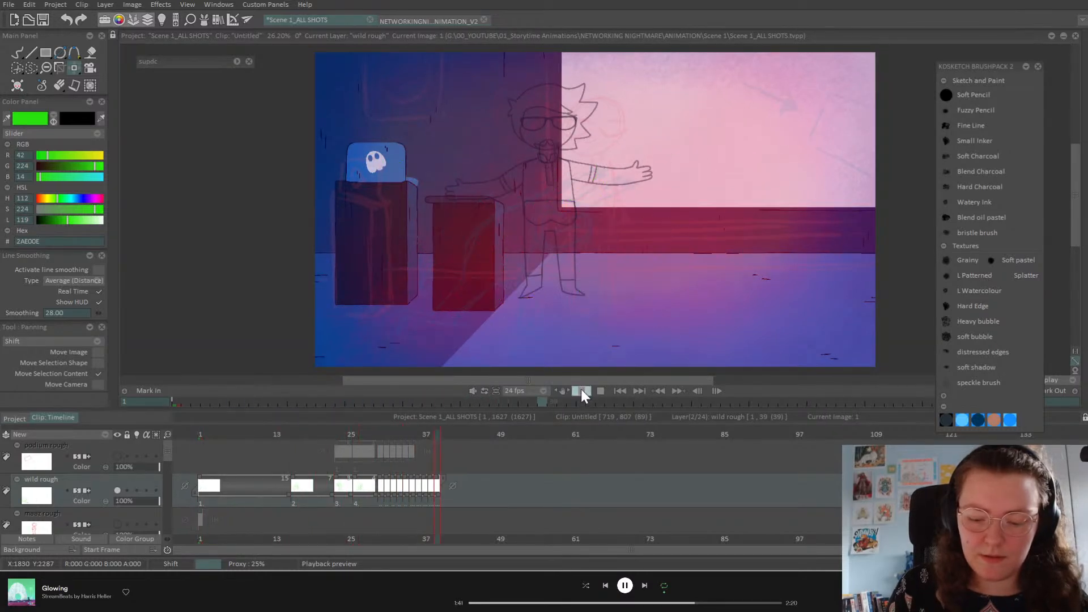
pyautogui.moveTo(378, 443)
pyautogui.mouseDown()
pyautogui.moveTo(333, 437)
pyautogui.moveTo(378, 443)
pyautogui.moveTo(353, 445)
pyautogui.moveTo(316, 470)
pyautogui.moveTo(327, 473)
pyautogui.moveTo(321, 488)
pyautogui.moveTo(359, 482)
pyautogui.moveTo(361, 436)
pyautogui.moveTo(396, 435)
pyautogui.mouseUp()
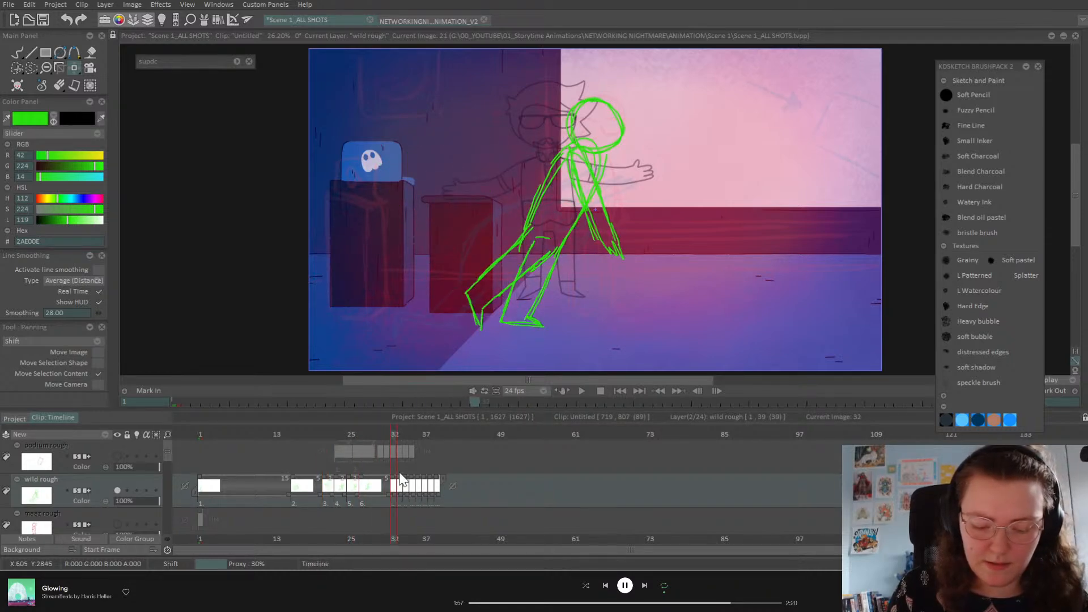
# Step: Lengthen holds: image 6 to four frames, image 7 to six, and the last drawing by two
pyautogui.moveTo(377, 484); pyautogui.dragTo(383, 485)
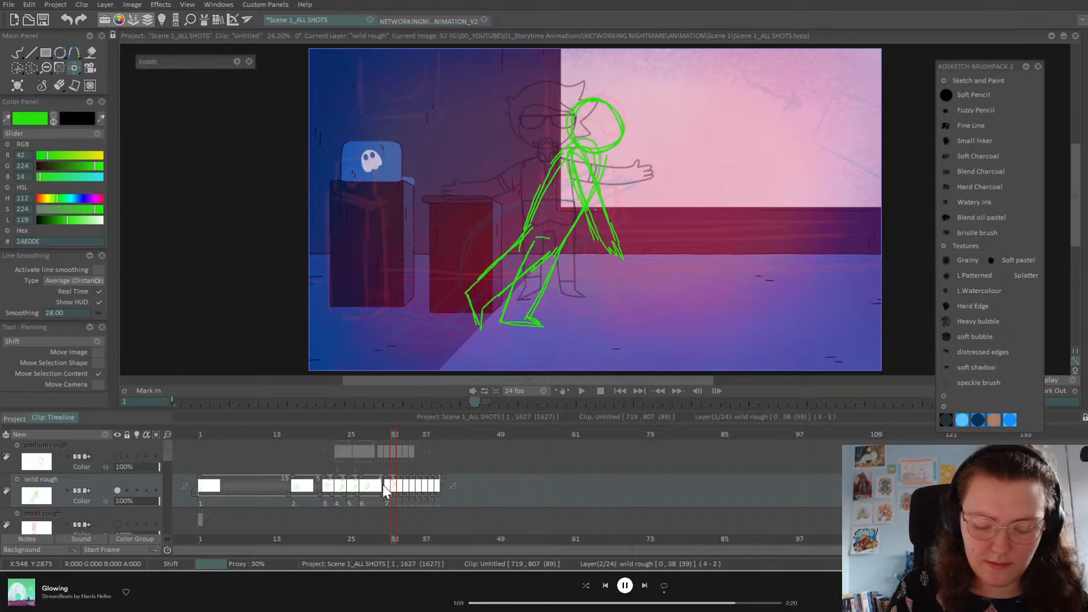
pyautogui.click(399, 435)
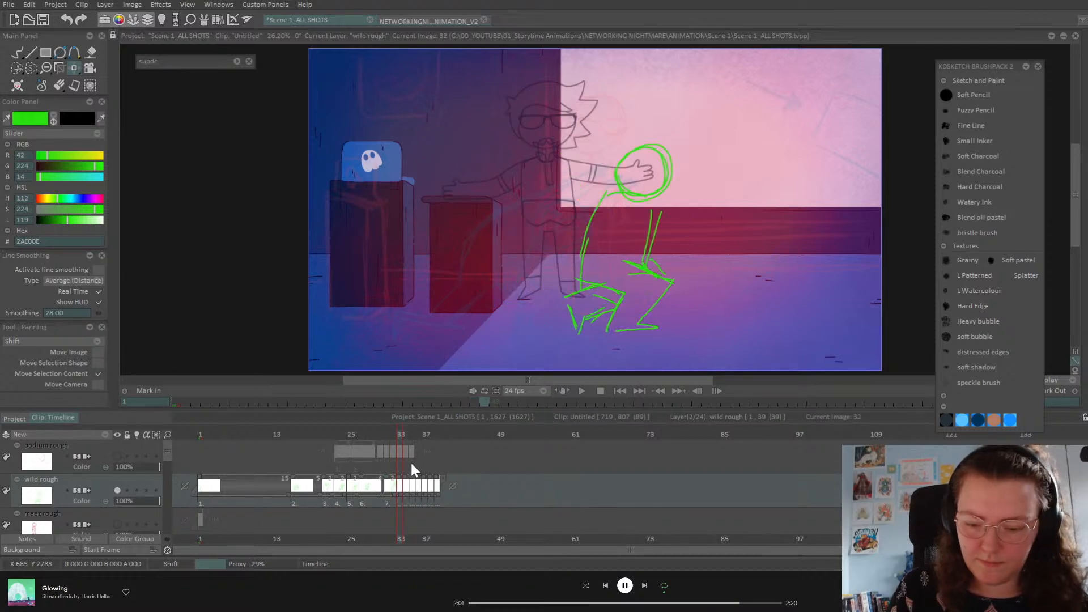
pyautogui.moveTo(395, 494); pyautogui.dragTo(419, 495)
pyautogui.press('Right')
pyautogui.press('Right')
pyautogui.press('Right')
pyautogui.press('Right')
pyautogui.press('Right')
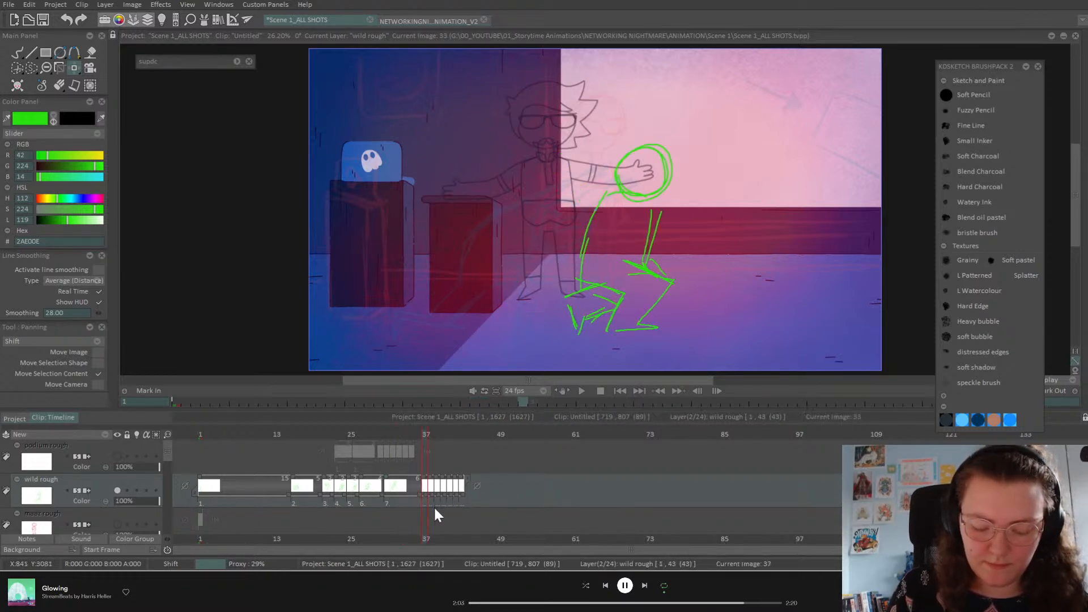
pyautogui.press('Left')
pyautogui.moveTo(427, 492); pyautogui.dragTo(452, 492)
# Step: Move the latest drawings to start at frame 68 and check the crouch against the lunge at frame 76
pyautogui.press('Right')
pyautogui.press('Right')
pyautogui.press('Right')
pyautogui.press('Right')
pyautogui.press('Right')
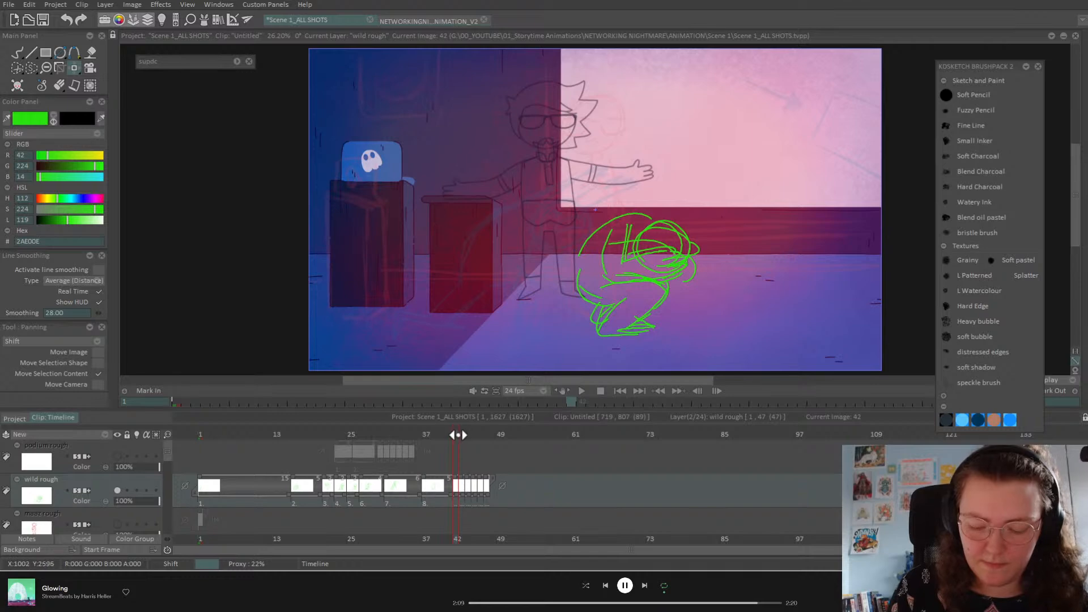
pyautogui.moveTo(457, 435)
pyautogui.mouseDown()
pyautogui.moveTo(486, 441)
pyautogui.moveTo(437, 457)
pyautogui.moveTo(466, 459)
pyautogui.moveTo(470, 495)
pyautogui.moveTo(570, 494)
pyautogui.mouseUp()
pyautogui.moveTo(480, 449)
pyautogui.mouseDown()
pyautogui.moveTo(469, 439)
pyautogui.moveTo(627, 456)
pyautogui.moveTo(431, 486)
pyautogui.moveTo(576, 488)
pyautogui.mouseUp()
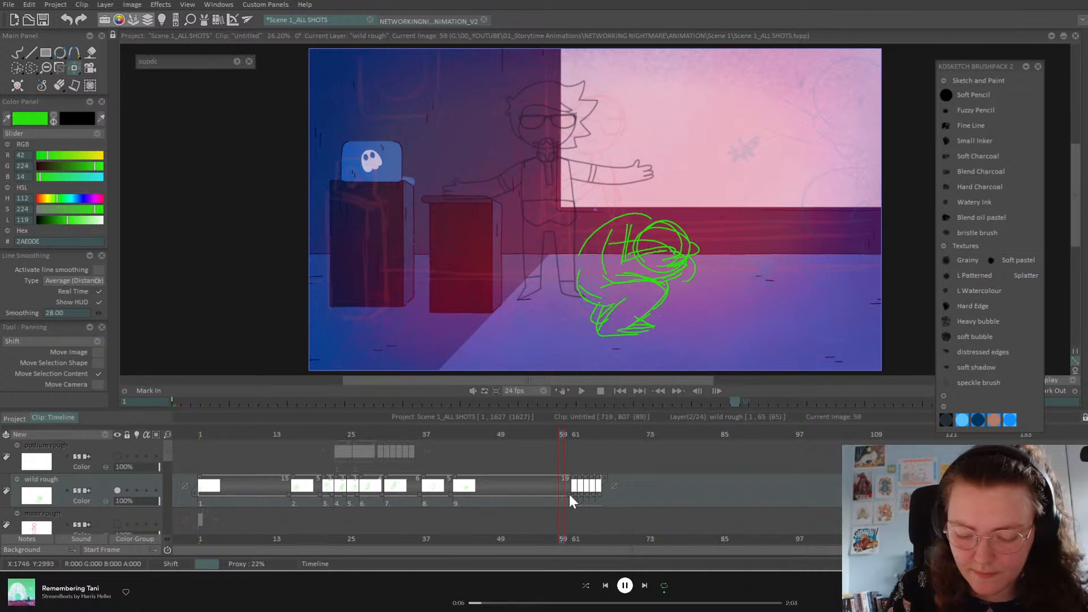
pyautogui.click(567, 436)
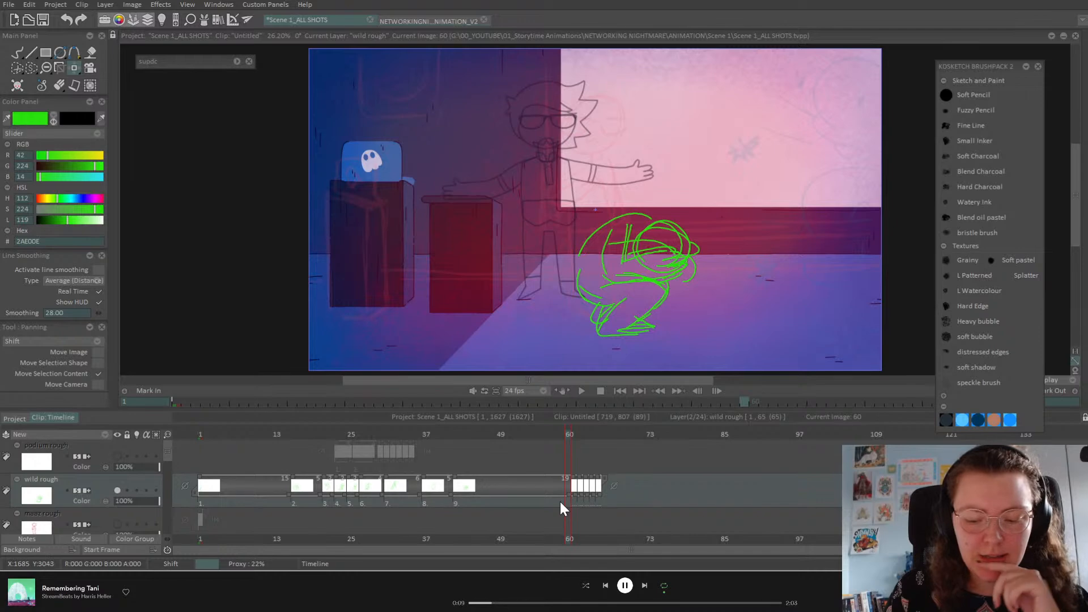
pyautogui.click(575, 435)
pyautogui.moveTo(575, 435); pyautogui.dragTo(617, 437)
pyautogui.moveTo(570, 498); pyautogui.dragTo(681, 496)
pyautogui.click(667, 436)
pyautogui.moveTo(664, 434)
pyautogui.mouseDown()
pyautogui.moveTo(658, 443)
pyautogui.moveTo(672, 429)
pyautogui.mouseUp()
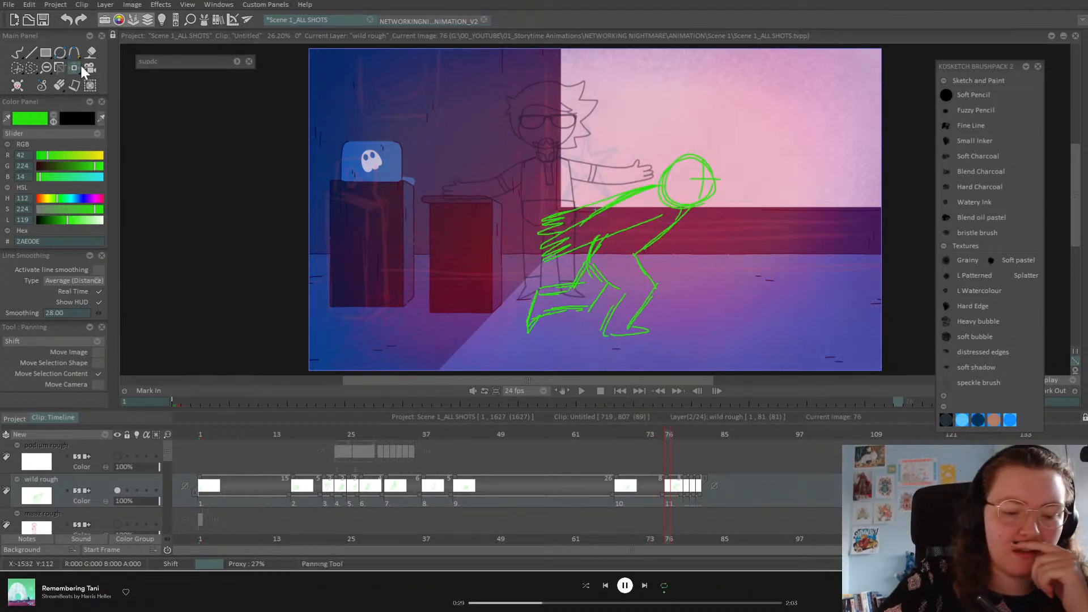
# Step: Shift the lunging sketch about 60 px right, turn on onion skin, and erase the front foot
pyautogui.moveTo(738, 201); pyautogui.dragTo(765, 199)
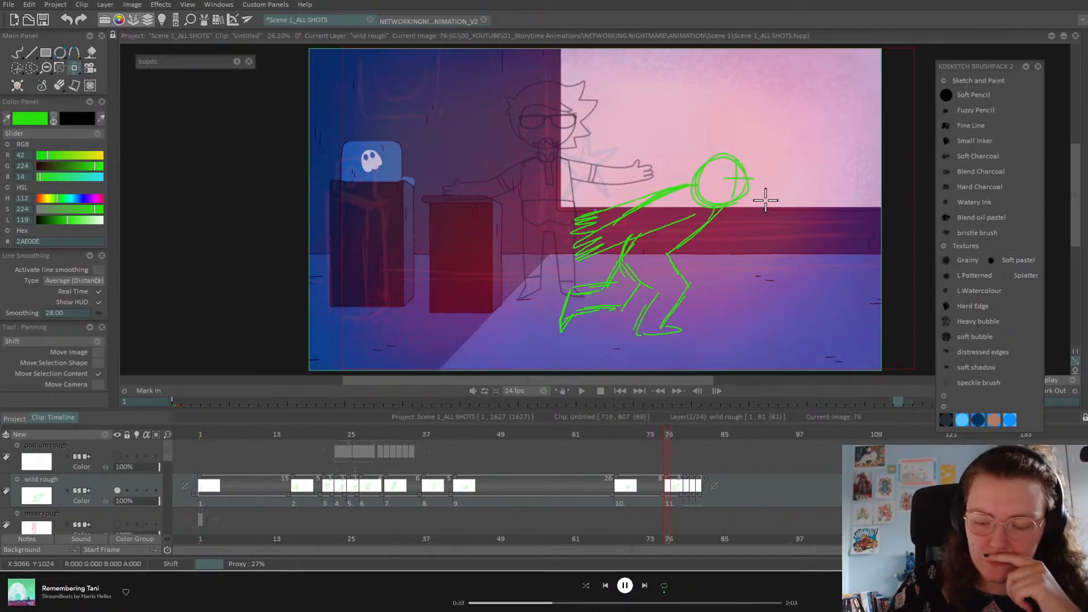
pyautogui.click(138, 489)
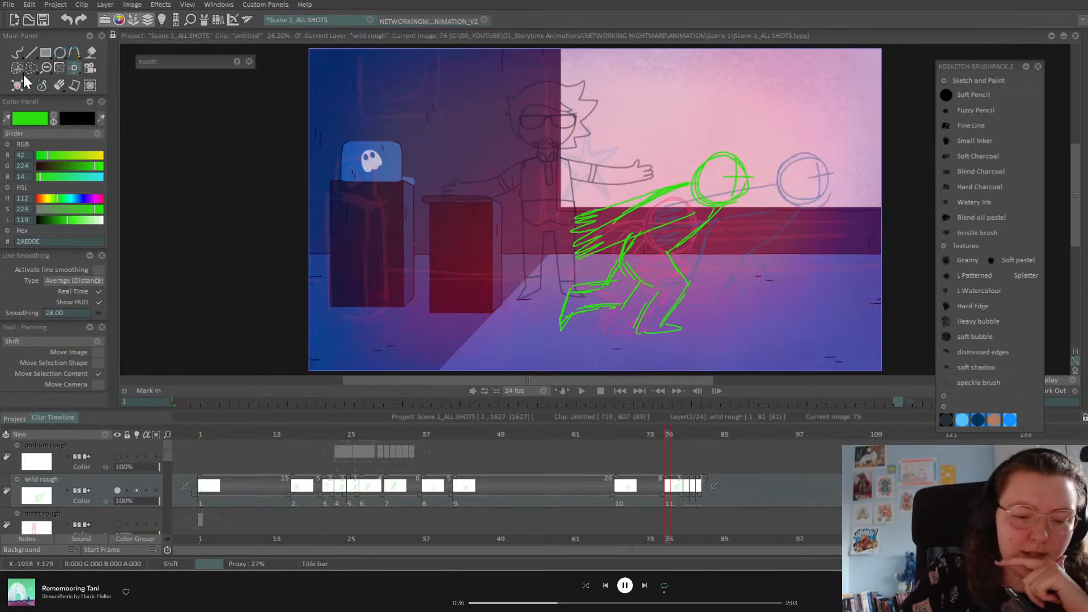
pyautogui.click(18, 54)
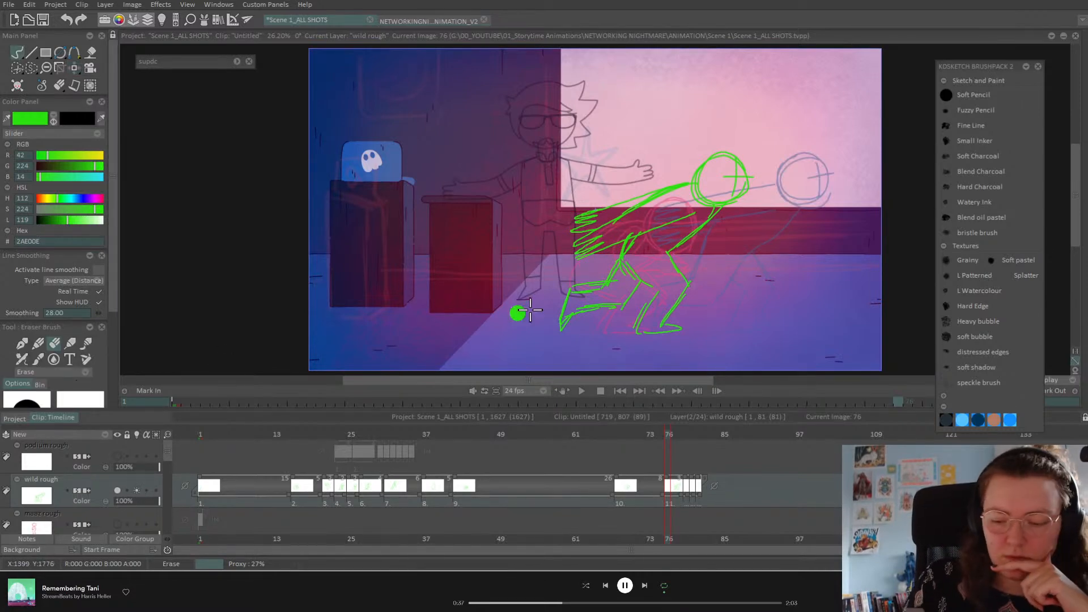
pyautogui.moveTo(645, 308)
pyautogui.mouseDown()
pyautogui.moveTo(673, 325)
pyautogui.moveTo(644, 330)
pyautogui.moveTo(638, 313)
pyautogui.moveTo(668, 267)
pyautogui.moveTo(681, 300)
pyautogui.moveTo(641, 314)
pyautogui.moveTo(642, 334)
pyautogui.moveTo(627, 308)
pyautogui.moveTo(649, 272)
pyautogui.moveTo(629, 263)
pyautogui.moveTo(645, 283)
pyautogui.moveTo(628, 304)
pyautogui.mouseUp()
# Step: Redraw the back leg in green with two shin lines and short foot strokes
pyautogui.click(38, 344)
pyautogui.moveTo(667, 253)
pyautogui.mouseDown()
pyautogui.moveTo(682, 286)
pyautogui.moveTo(641, 329)
pyautogui.mouseUp()
pyautogui.moveTo(682, 284)
pyautogui.mouseDown()
pyautogui.moveTo(640, 324)
pyautogui.moveTo(652, 334)
pyautogui.mouseUp()
pyautogui.moveTo(652, 333); pyautogui.dragTo(632, 336)
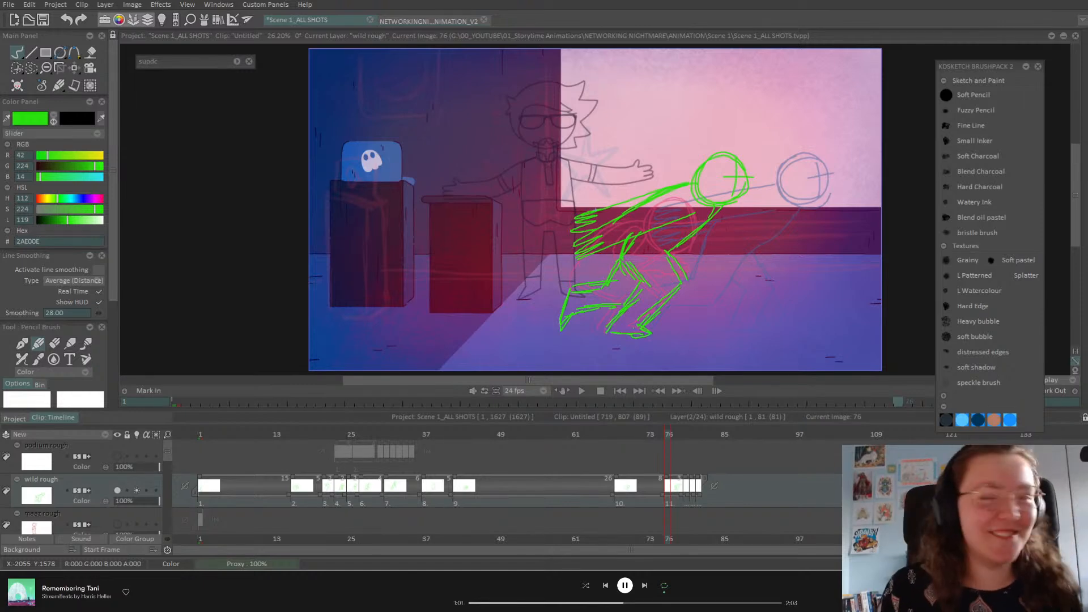
# Step: Compare neighbouring poses around frame 79 and hold drawing 12 for 2 frames
pyautogui.press('Left')
pyautogui.press('Right')
pyautogui.press('Right')
pyautogui.press('Left')
pyautogui.press('Left')
pyautogui.press('Right')
pyautogui.press('Right')
# Step: Step through the later drawings to frame 85 and play the animation back
pyautogui.press('Right')
pyautogui.press('Right')
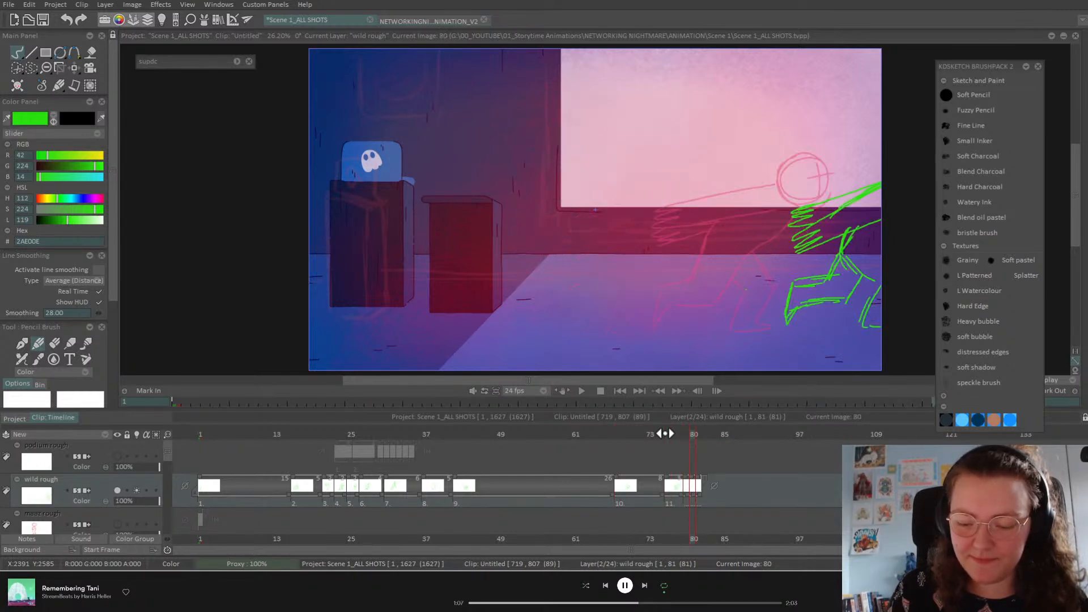
pyautogui.press('Left')
pyautogui.press('Left')
pyautogui.press('Left')
pyautogui.press('Right')
pyautogui.moveTo(688, 491); pyautogui.dragTo(721, 493)
pyautogui.press('Right')
pyautogui.press('Right')
pyautogui.press('Right')
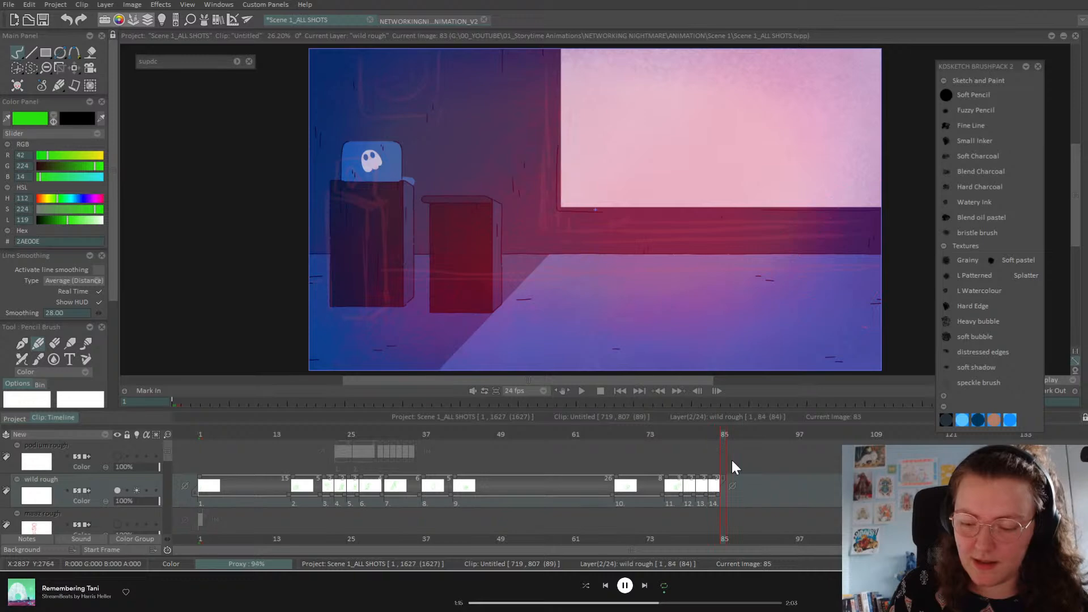
pyautogui.press('Left')
pyautogui.press('Left')
pyautogui.press('Left')
pyautogui.press('Left')
pyautogui.press('Left')
pyautogui.press('Right')
pyautogui.press('Right')
pyautogui.press('Right')
pyautogui.press('Right')
pyautogui.press('Right')
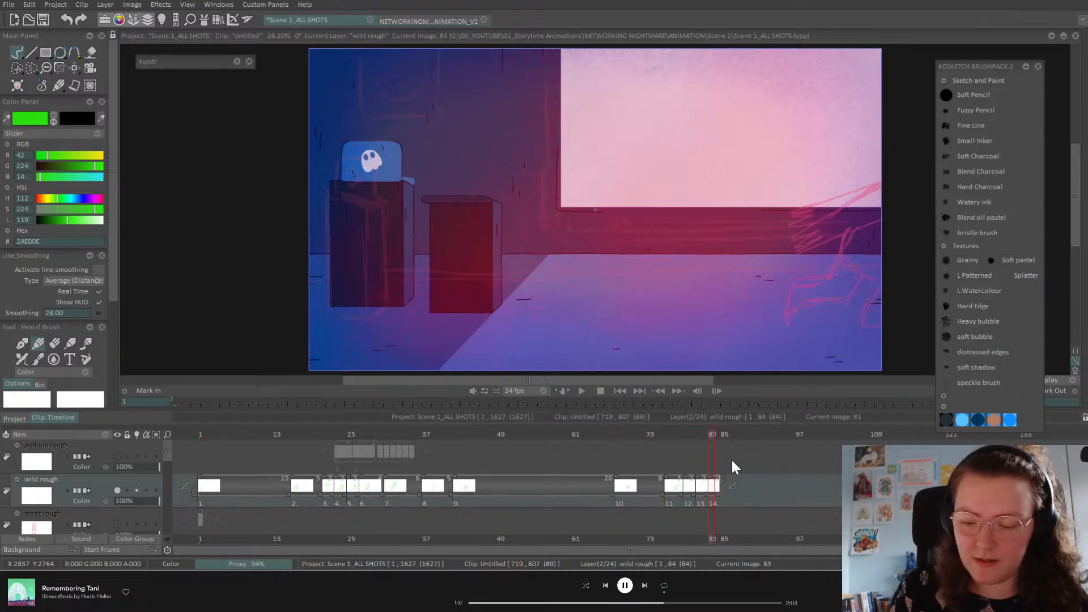
pyautogui.press('Left')
pyautogui.press('Left')
pyautogui.press('Left')
pyautogui.press('Left')
pyautogui.press('Left')
pyautogui.press('Left')
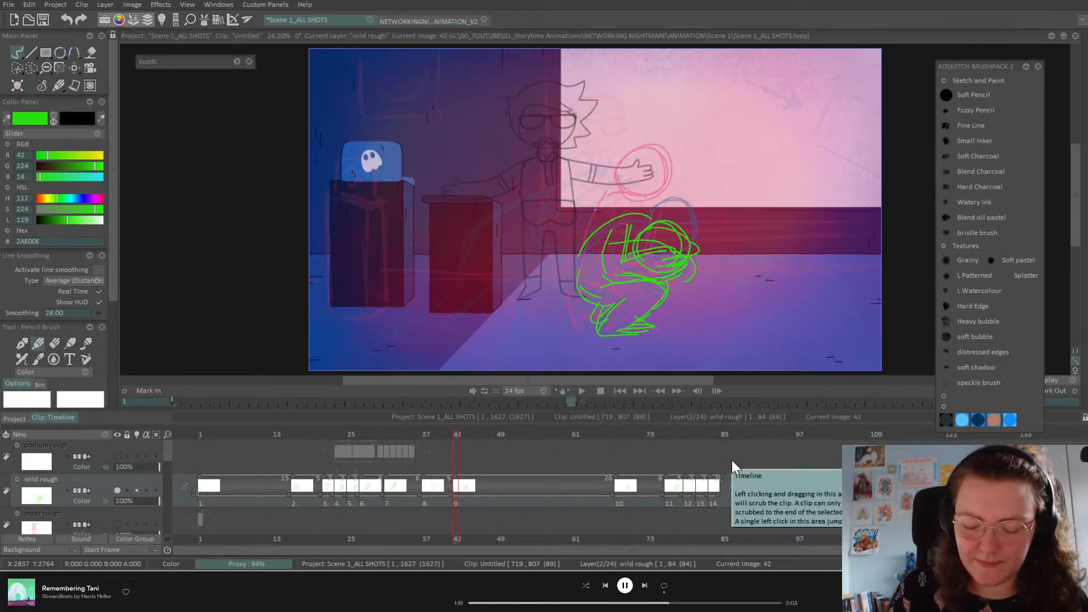
pyautogui.press('Right')
pyautogui.press('Right')
pyautogui.press('Right')
pyautogui.press('Left')
pyautogui.press('Left')
pyautogui.press('Left')
pyautogui.press('Left')
pyautogui.press('Left')
pyautogui.press('Left')
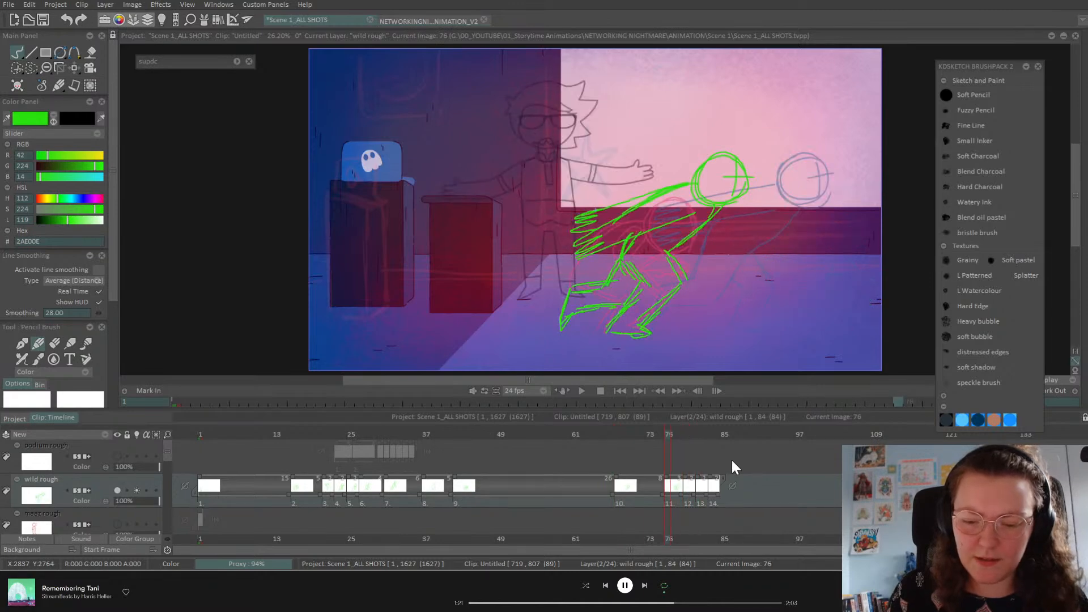
pyautogui.press('Right')
pyautogui.press('Right')
pyautogui.press('Right')
pyautogui.press('Right')
pyautogui.press('Right')
pyautogui.press('Right')
pyautogui.press('Right')
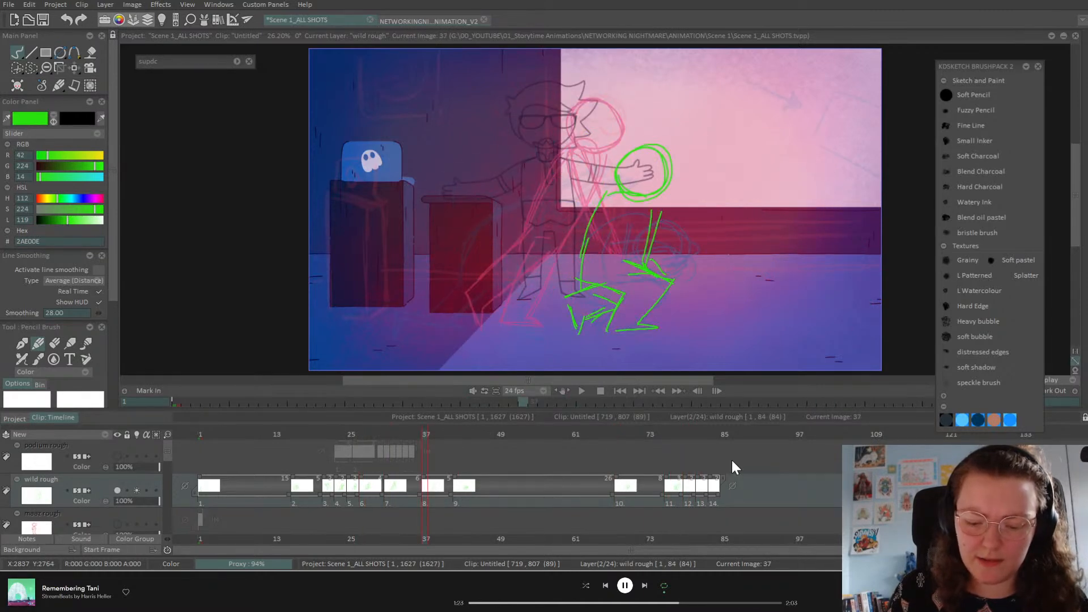
pyautogui.moveTo(170, 457)
pyautogui.mouseDown()
pyautogui.moveTo(165, 499)
pyautogui.moveTo(164, 461)
pyautogui.mouseUp()
pyautogui.press('Right')
pyautogui.press('Right')
pyautogui.press('Right')
pyautogui.press('space')
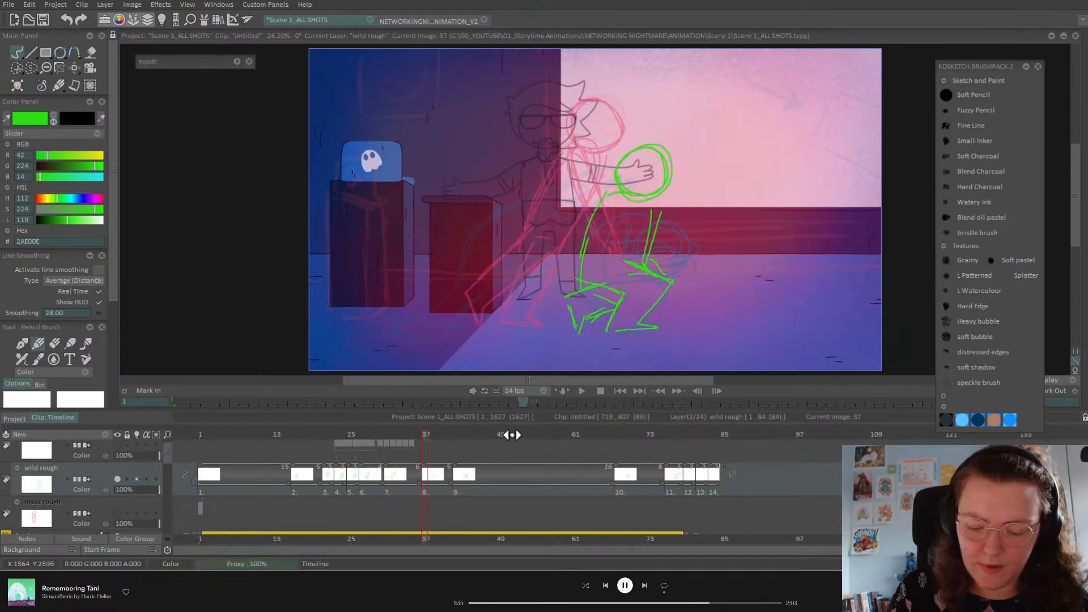
# Step: Pull drawing 10 onward 9 frames earlier, review playback, and shorten drawing 11 to 2 frames
pyautogui.moveTo(612, 481); pyautogui.dragTo(557, 491)
pyautogui.moveTo(487, 442); pyautogui.dragTo(439, 451)
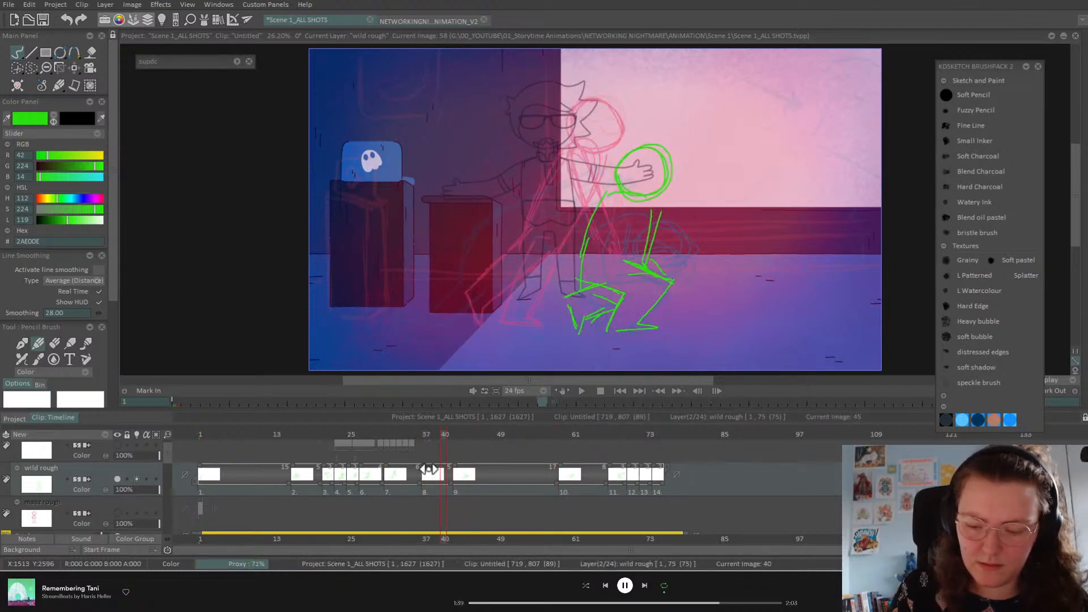
pyautogui.press('Return')
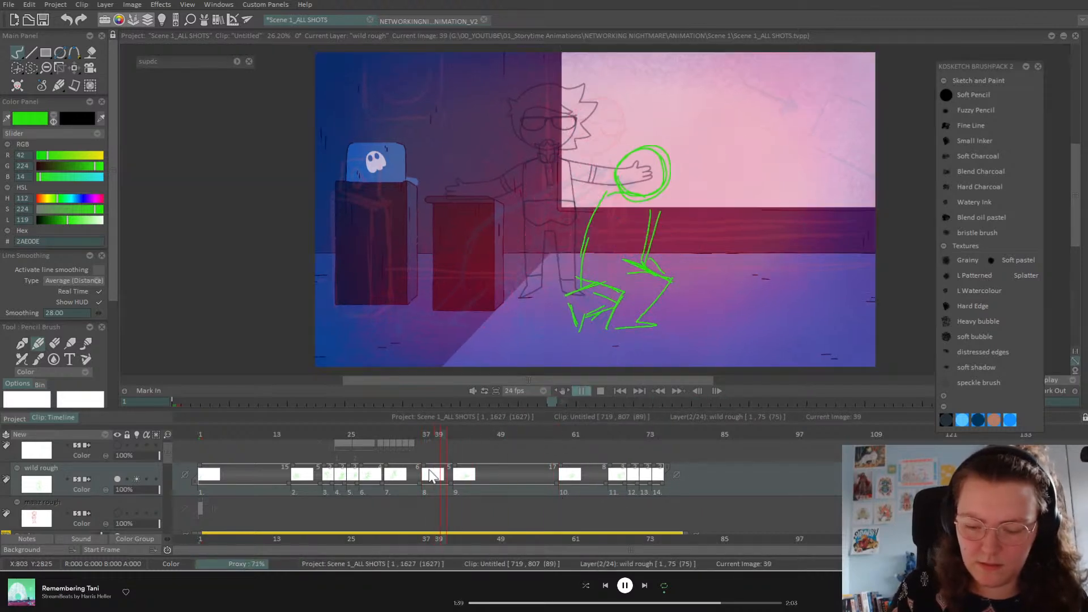
pyautogui.click(612, 435)
pyautogui.moveTo(617, 436)
pyautogui.mouseDown()
pyautogui.moveTo(631, 438)
pyautogui.moveTo(622, 440)
pyautogui.mouseUp()
pyautogui.moveTo(625, 483); pyautogui.dragTo(619, 482)
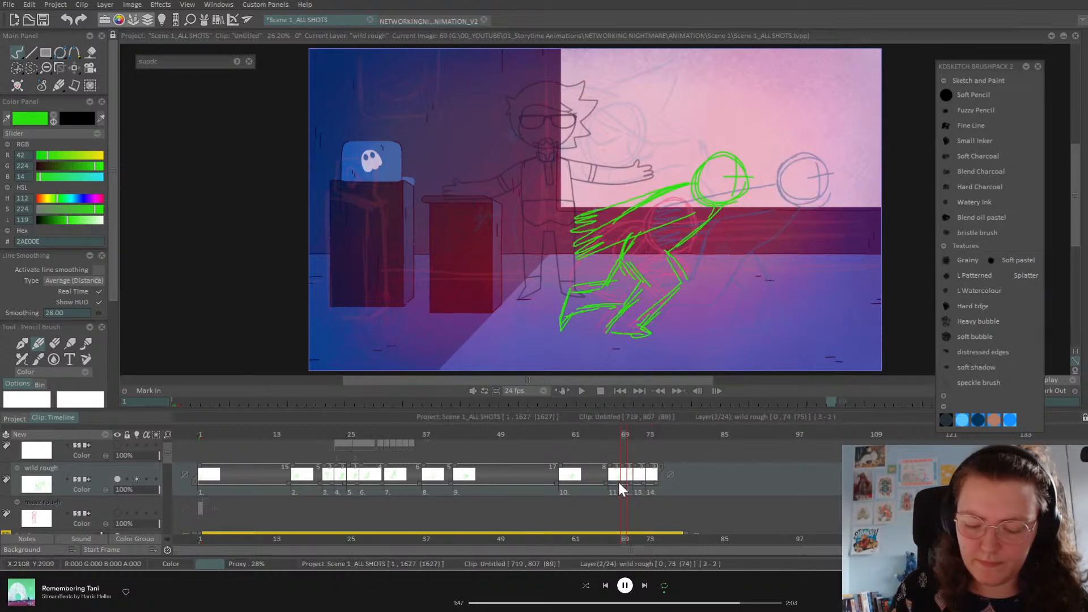
# Step: Replay from frame 1 and shorten the first drawing from 15 to 8 frames
pyautogui.click(600, 437)
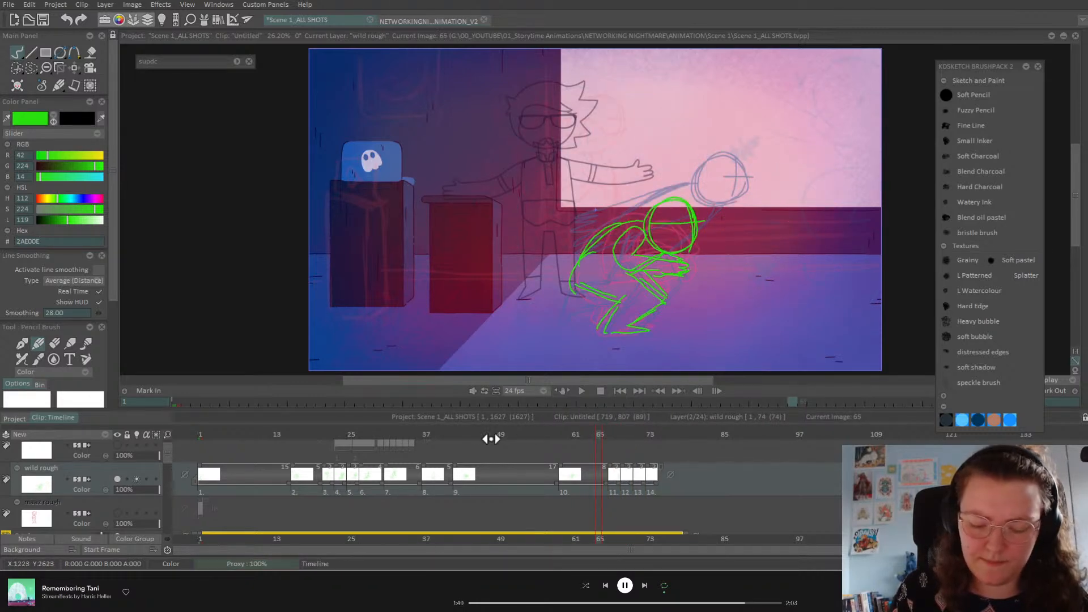
pyautogui.click(622, 393)
pyautogui.click(580, 392)
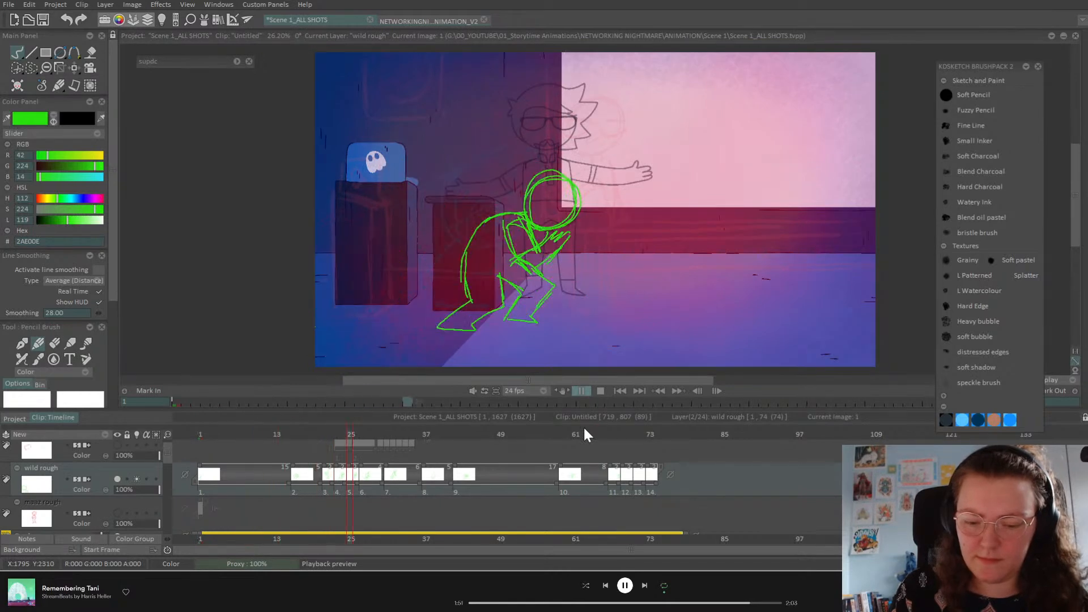
pyautogui.click(580, 391)
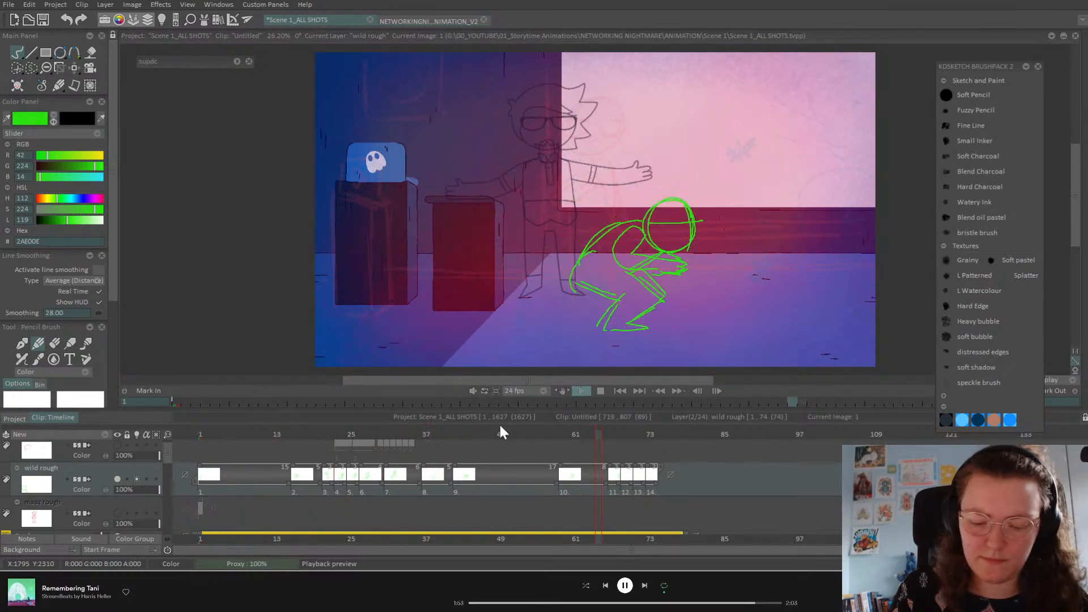
pyautogui.moveTo(362, 436); pyautogui.dragTo(321, 437)
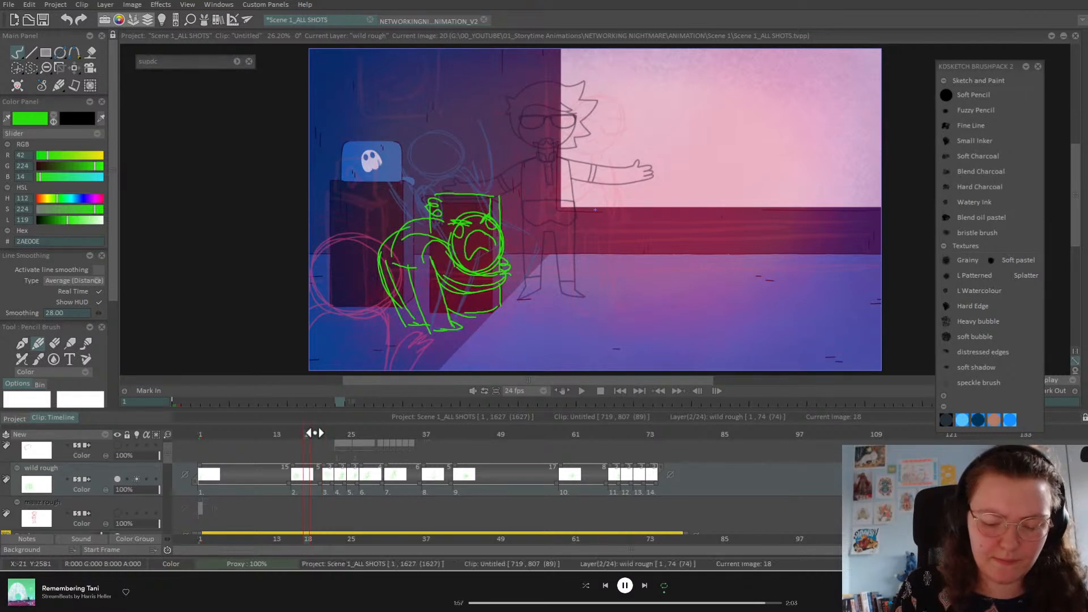
pyautogui.click(621, 390)
pyautogui.click(581, 391)
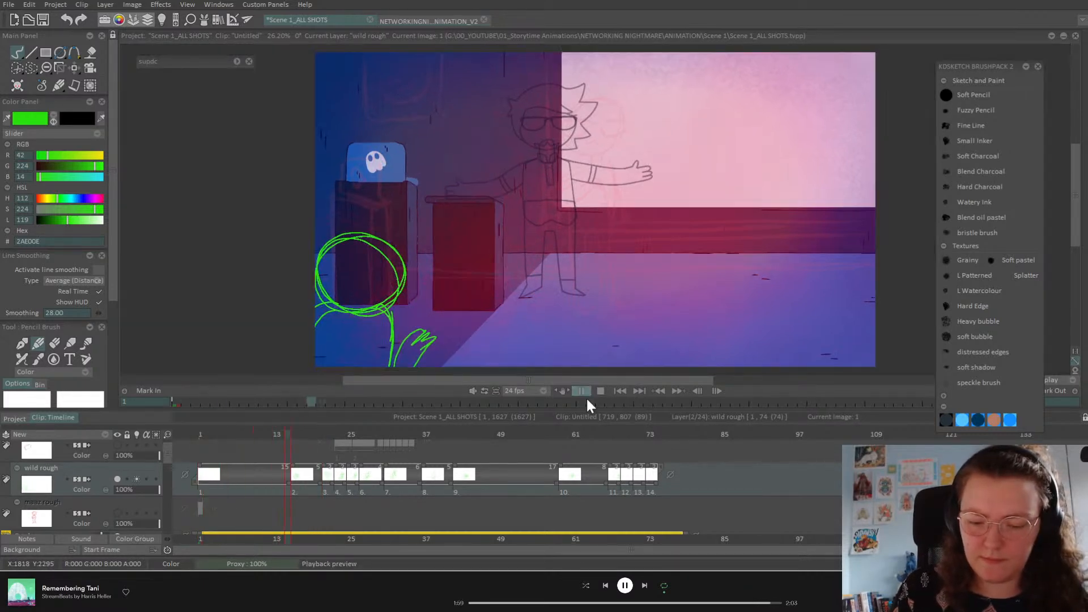
pyautogui.click(253, 434)
pyautogui.moveTo(286, 479); pyautogui.dragTo(241, 484)
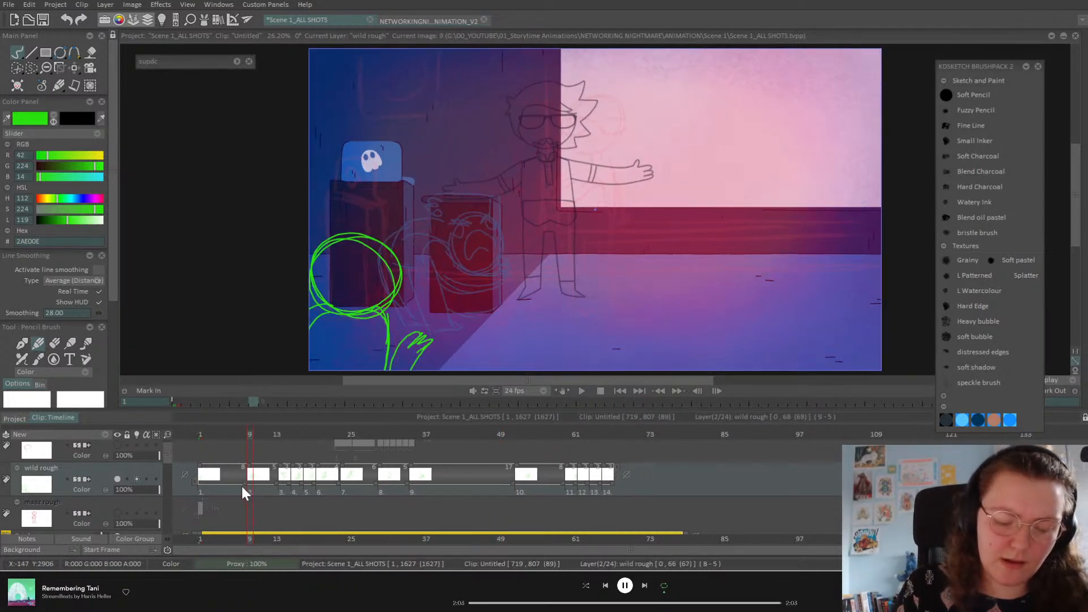
pyautogui.click(225, 435)
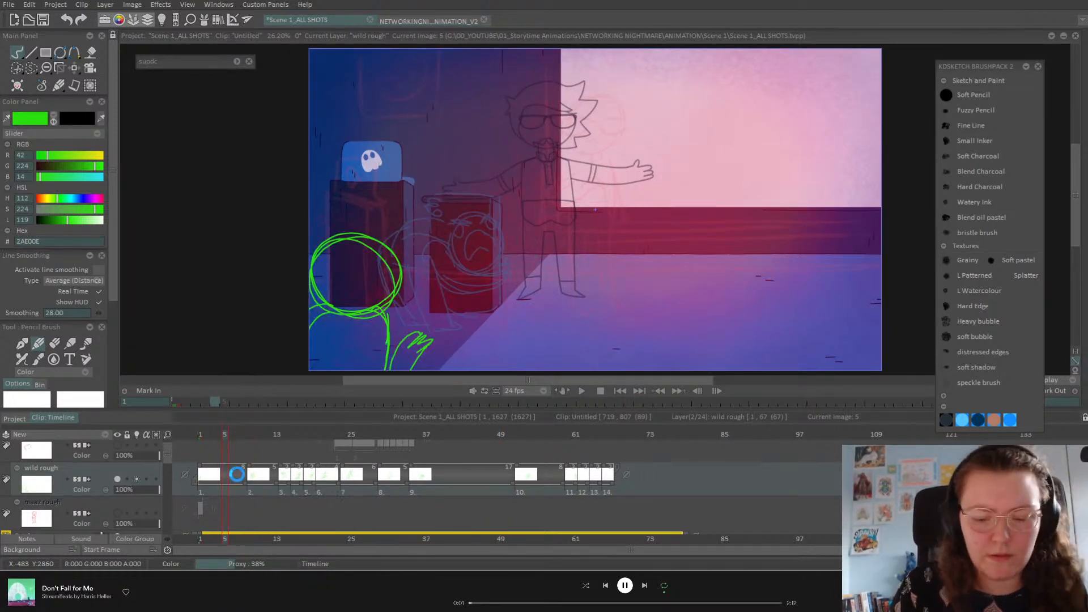
# Step: Insert a blank drawing at frame 5 and sketch a crouching figure with head, back and legs
pyautogui.press('Insert')
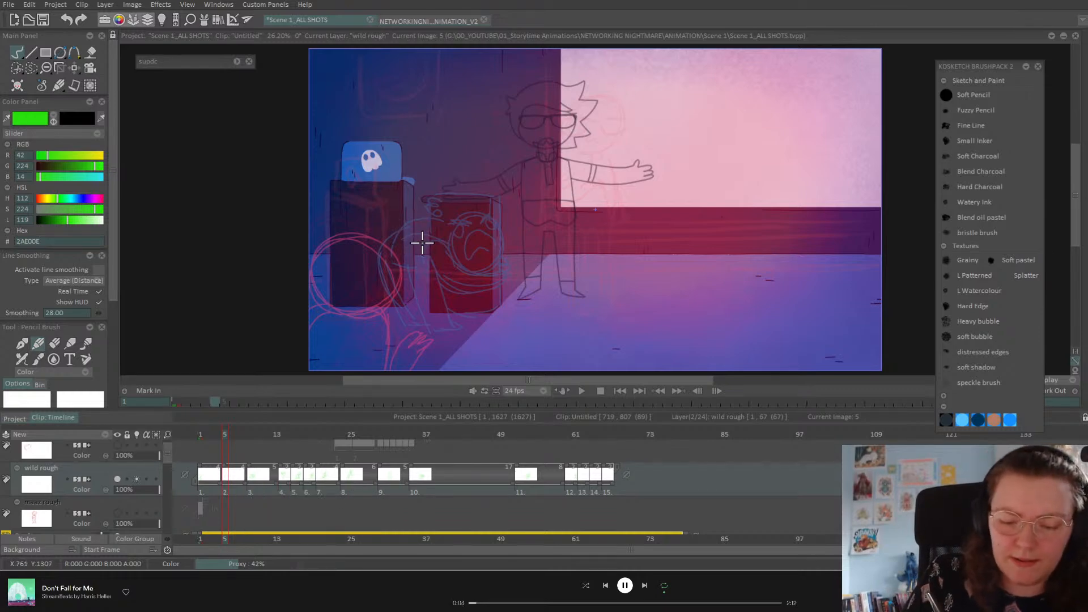
pyautogui.moveTo(436, 238)
pyautogui.mouseDown()
pyautogui.moveTo(433, 210)
pyautogui.moveTo(389, 214)
pyautogui.moveTo(447, 227)
pyautogui.moveTo(386, 232)
pyautogui.mouseUp()
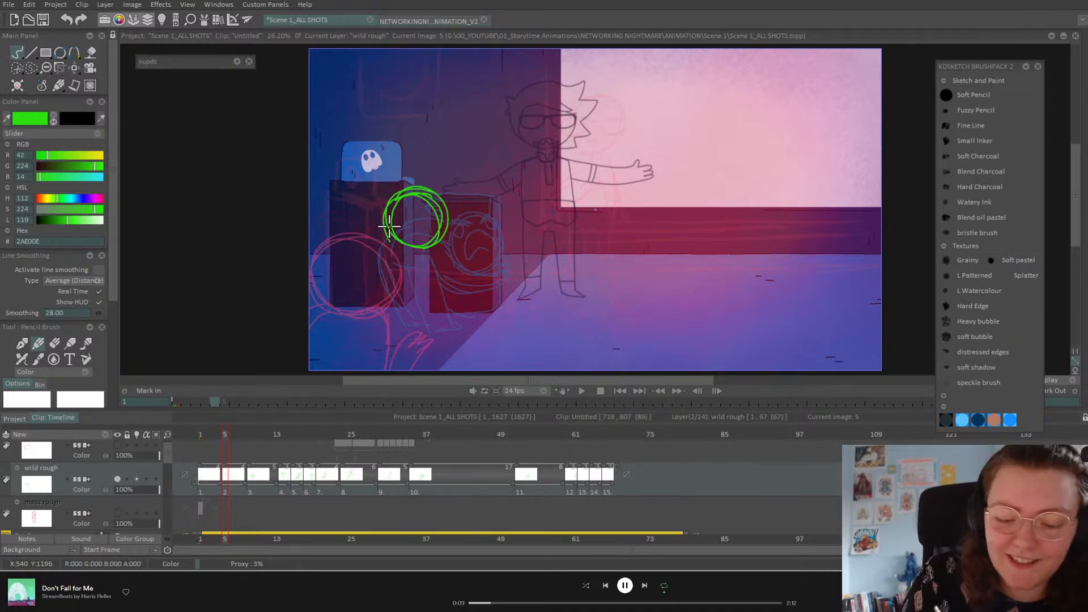
pyautogui.moveTo(385, 219); pyautogui.dragTo(342, 265)
pyautogui.moveTo(411, 247)
pyautogui.mouseDown()
pyautogui.moveTo(479, 256)
pyautogui.moveTo(490, 273)
pyautogui.moveTo(385, 259)
pyautogui.moveTo(397, 261)
pyautogui.moveTo(387, 237)
pyautogui.moveTo(422, 239)
pyautogui.moveTo(486, 254)
pyautogui.moveTo(466, 251)
pyautogui.moveTo(486, 265)
pyautogui.mouseUp()
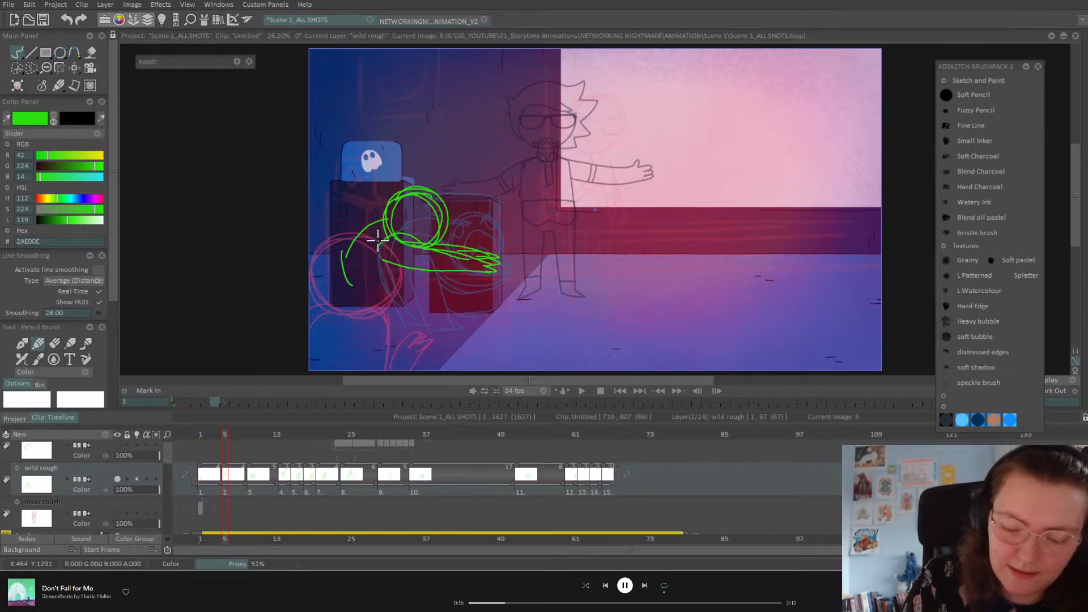
pyautogui.moveTo(383, 217)
pyautogui.mouseDown()
pyautogui.moveTo(345, 298)
pyautogui.moveTo(415, 285)
pyautogui.moveTo(453, 324)
pyautogui.mouseUp()
pyautogui.hotkey('ctrl', 'z')
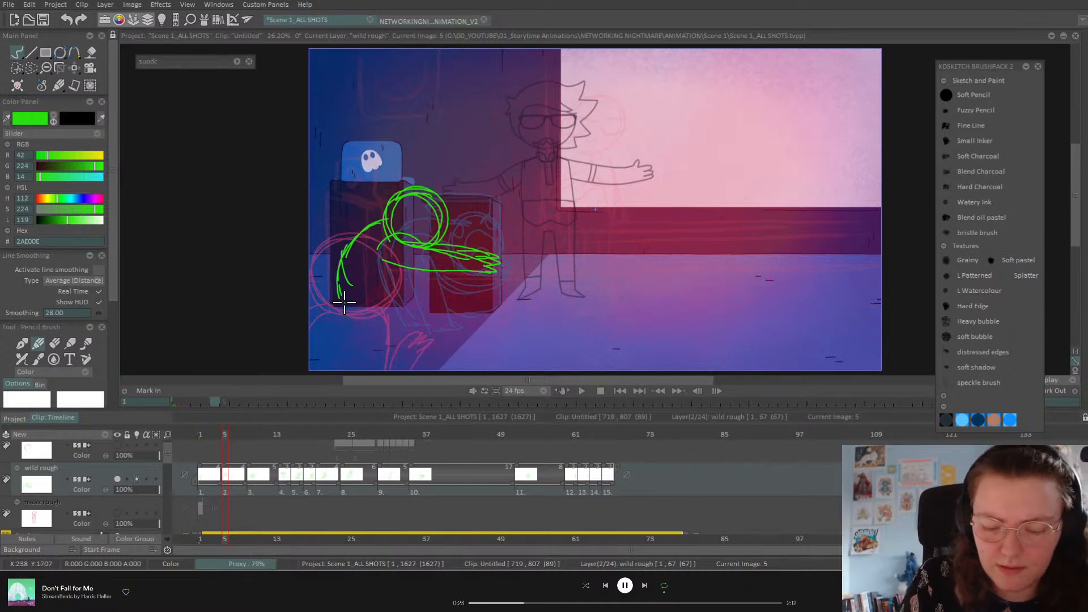
pyautogui.moveTo(338, 291)
pyautogui.mouseDown()
pyautogui.moveTo(417, 294)
pyautogui.moveTo(389, 342)
pyautogui.mouseUp()
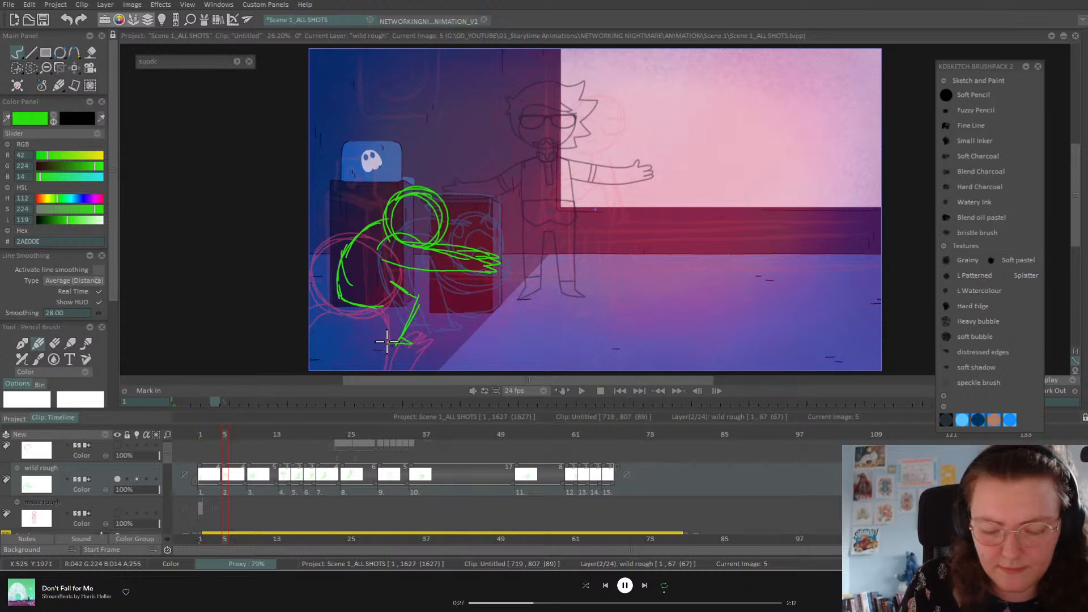
pyautogui.moveTo(383, 304); pyautogui.dragTo(371, 341)
pyautogui.moveTo(353, 295)
pyautogui.mouseDown()
pyautogui.moveTo(346, 337)
pyautogui.moveTo(366, 341)
pyautogui.moveTo(369, 309)
pyautogui.mouseUp()
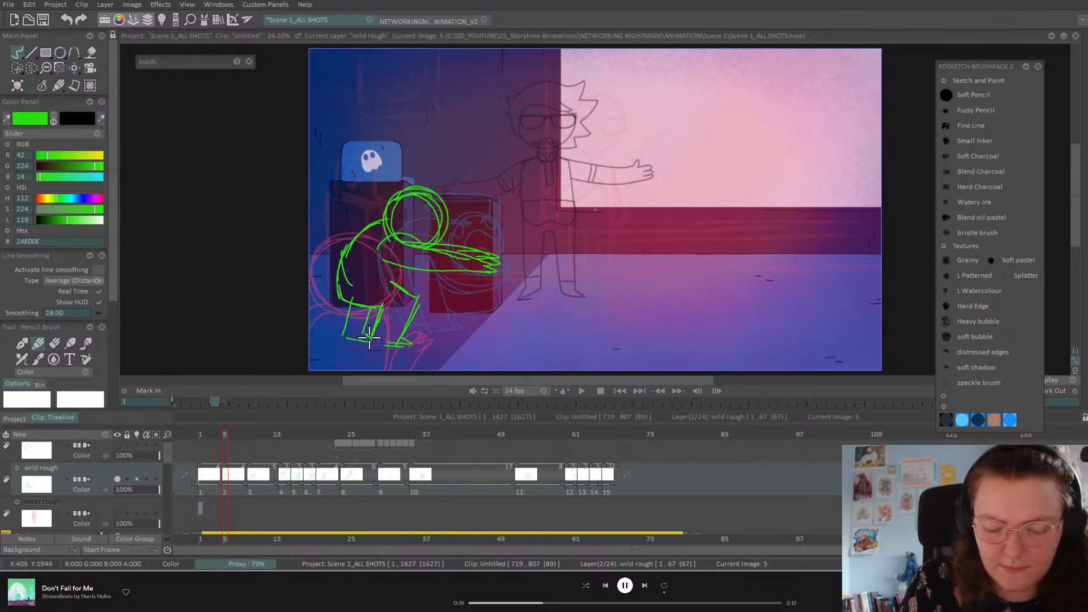
pyautogui.moveTo(404, 268)
pyautogui.mouseDown()
pyautogui.moveTo(393, 282)
pyautogui.moveTo(409, 291)
pyautogui.mouseUp()
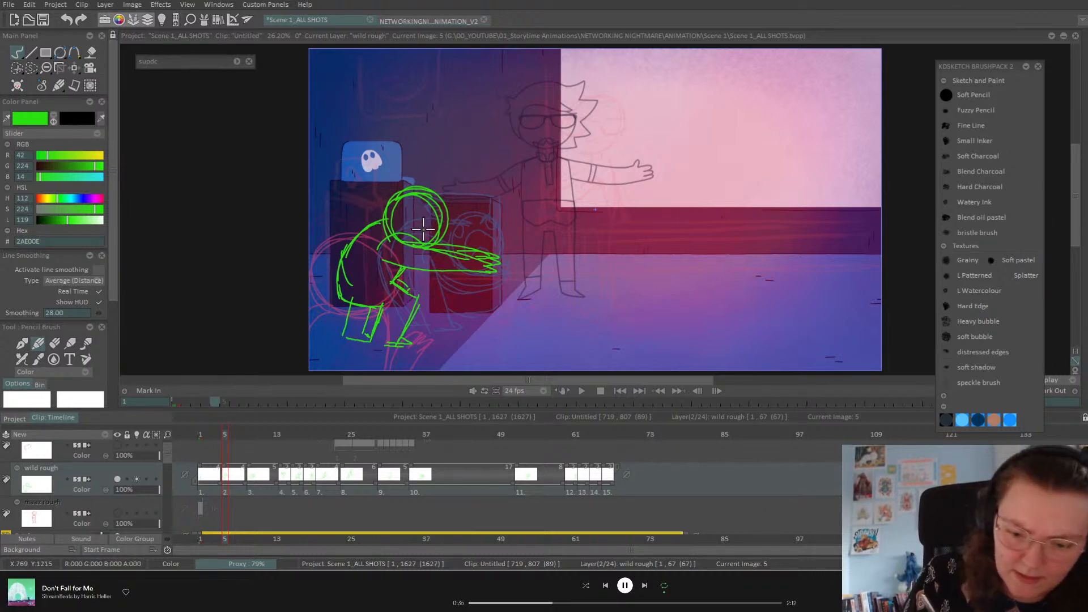
pyautogui.moveTo(436, 216); pyautogui.dragTo(443, 225)
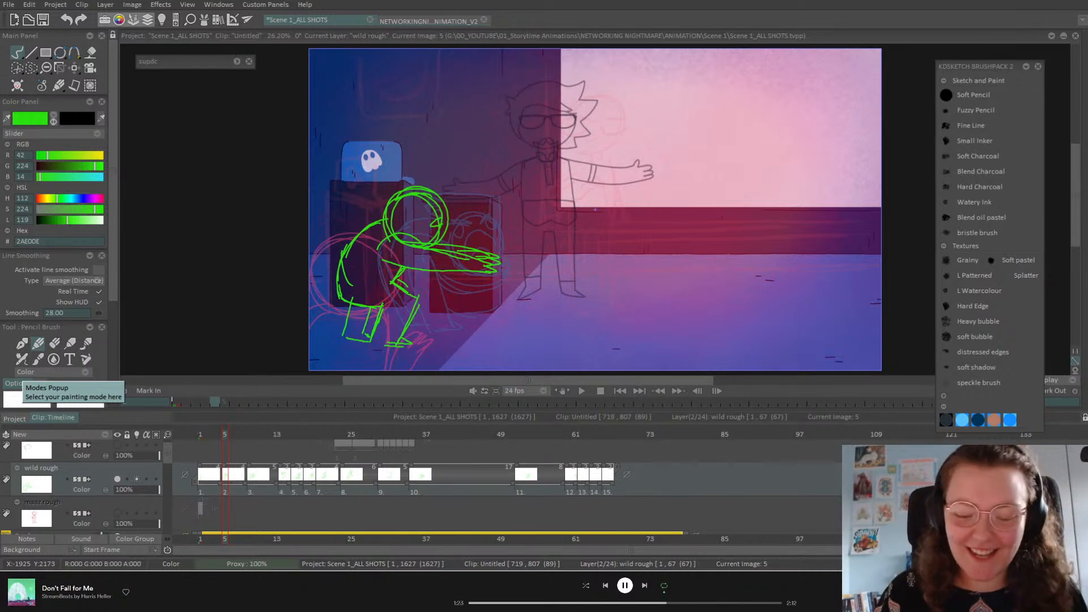
# Step: Compare the crouch with neighbouring drawings, then clear image 5
pyautogui.click(217, 434)
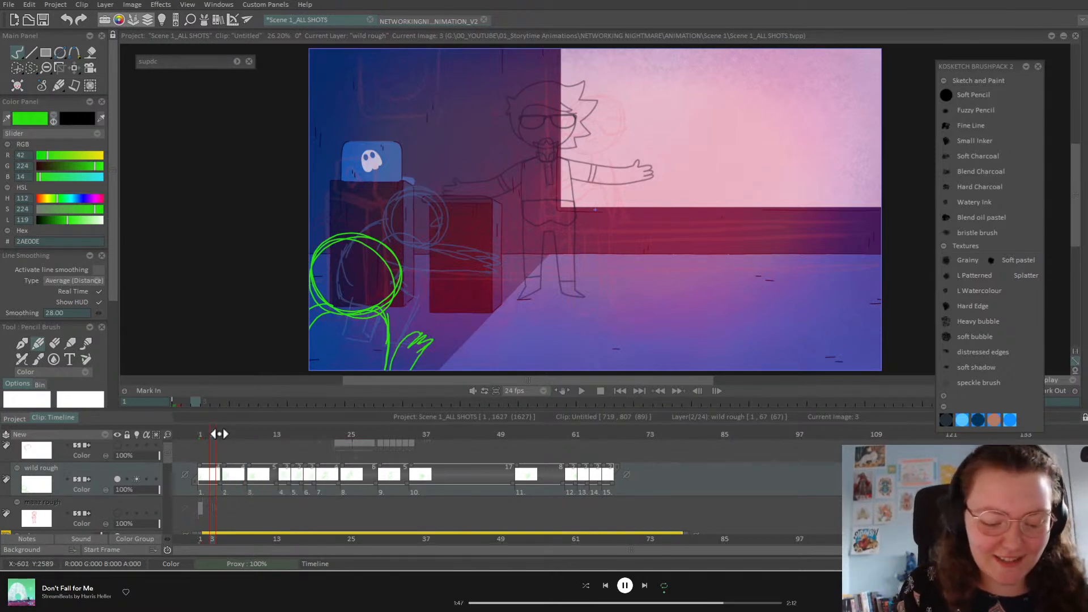
pyautogui.press('Right')
pyautogui.press('Left')
pyautogui.press('Right')
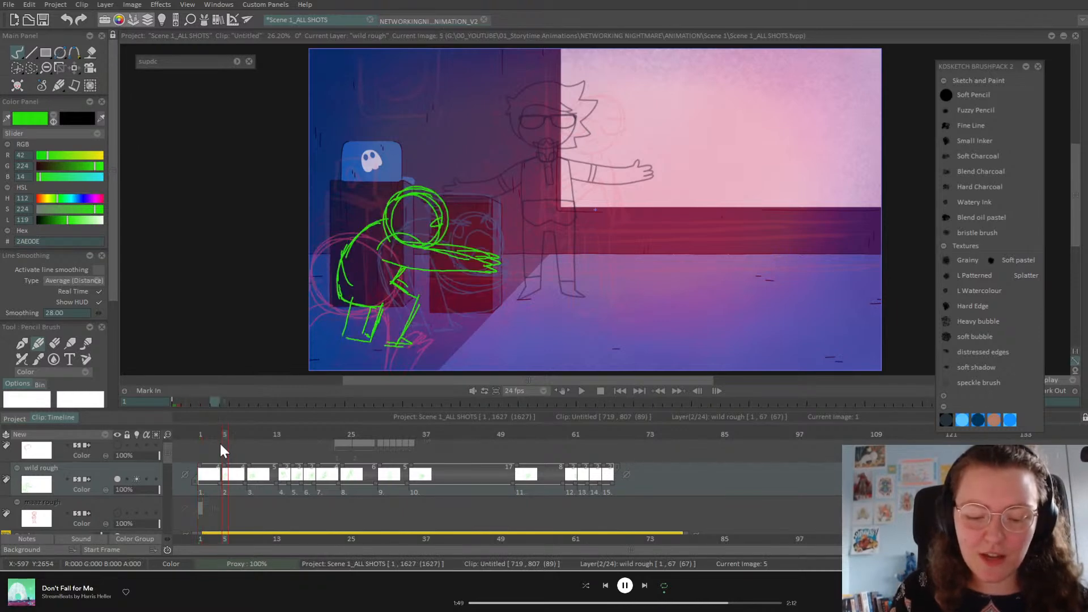
pyautogui.press('BackSpace')
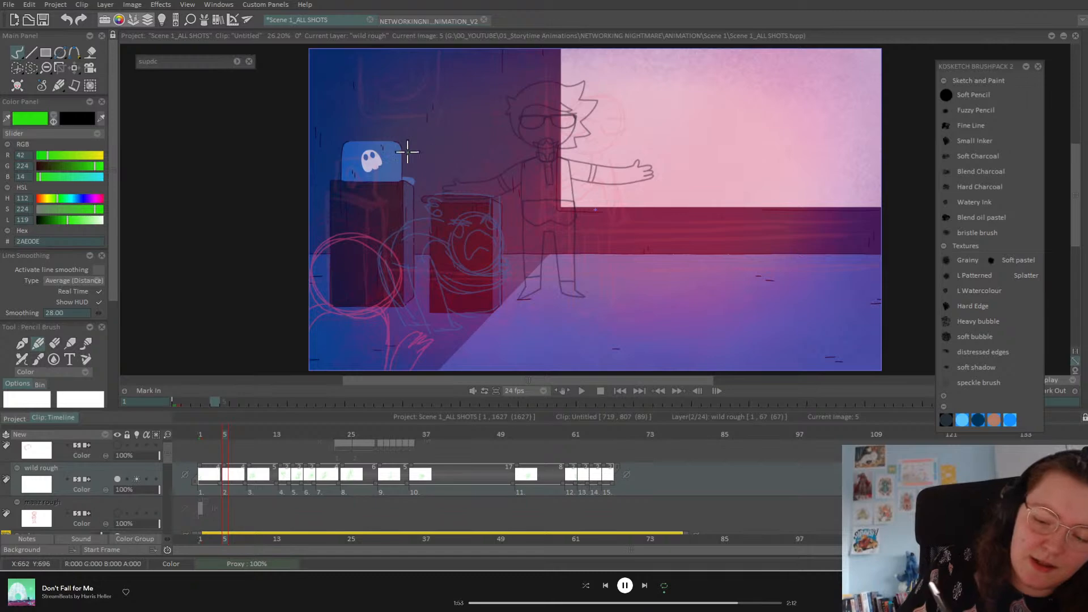
# Step: Redraw image 5 as an upright figure with head, body, bent striding legs and pointed foot
pyautogui.moveTo(413, 124)
pyautogui.mouseDown()
pyautogui.moveTo(448, 139)
pyautogui.moveTo(405, 119)
pyautogui.mouseUp()
pyautogui.moveTo(400, 165); pyautogui.dragTo(374, 259)
pyautogui.moveTo(437, 166)
pyautogui.mouseDown()
pyautogui.moveTo(427, 247)
pyautogui.moveTo(440, 183)
pyautogui.moveTo(417, 257)
pyautogui.moveTo(373, 294)
pyautogui.moveTo(341, 294)
pyautogui.moveTo(343, 328)
pyautogui.moveTo(391, 302)
pyautogui.moveTo(405, 263)
pyautogui.moveTo(426, 326)
pyautogui.mouseUp()
pyautogui.moveTo(423, 266)
pyautogui.mouseDown()
pyautogui.moveTo(425, 331)
pyautogui.moveTo(428, 307)
pyautogui.mouseUp()
pyautogui.moveTo(424, 261)
pyautogui.mouseDown()
pyautogui.moveTo(441, 315)
pyautogui.moveTo(468, 322)
pyautogui.mouseUp()
pyautogui.moveTo(468, 323); pyautogui.dragTo(429, 336)
pyautogui.moveTo(404, 264); pyautogui.dragTo(426, 326)
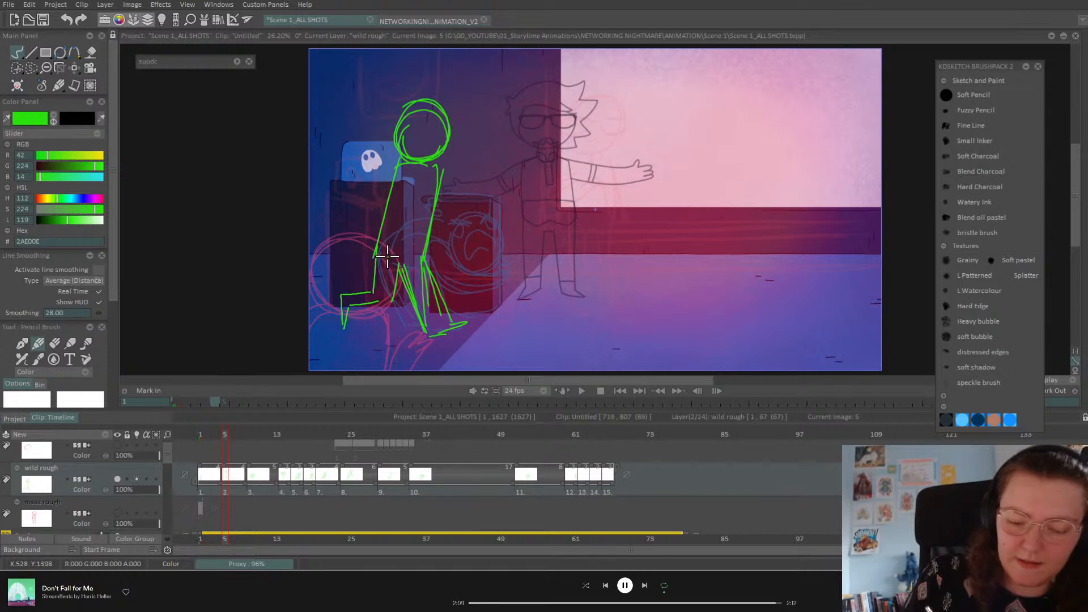
pyautogui.press('Home')
pyautogui.press('Right')
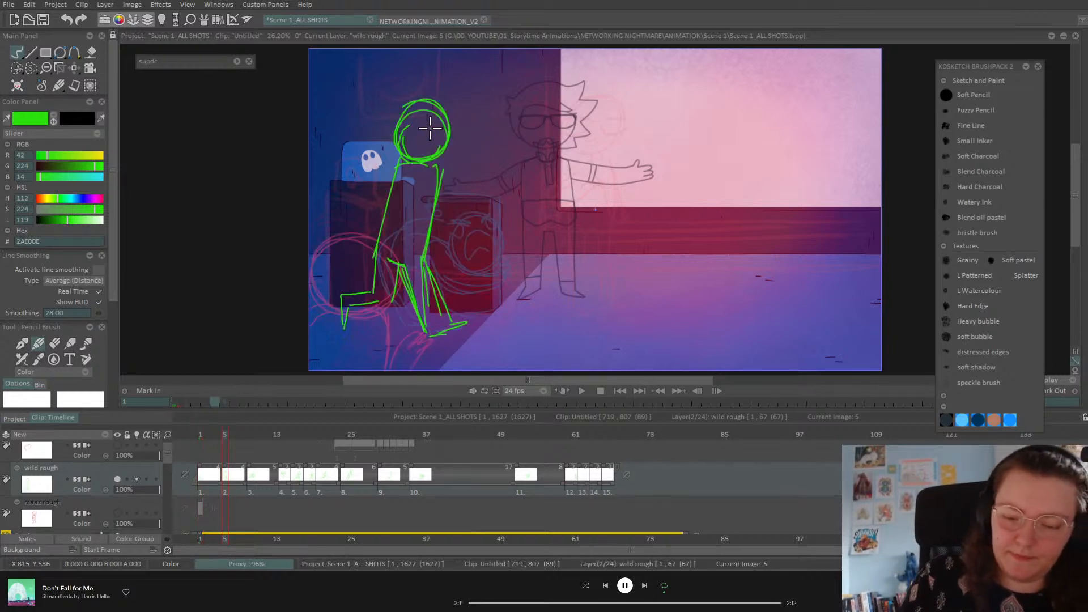
# Step: Insert a new drawing at frame 3 and sketch an in-between figure with head, body and feet
pyautogui.click(212, 434)
pyautogui.press('BackSpace')
pyautogui.moveTo(366, 173)
pyautogui.mouseDown()
pyautogui.moveTo(417, 164)
pyautogui.moveTo(423, 209)
pyautogui.moveTo(398, 222)
pyautogui.moveTo(373, 207)
pyautogui.moveTo(332, 286)
pyautogui.mouseUp()
pyautogui.moveTo(417, 222); pyautogui.dragTo(390, 339)
pyautogui.moveTo(348, 250)
pyautogui.mouseDown()
pyautogui.moveTo(333, 343)
pyautogui.moveTo(369, 338)
pyautogui.moveTo(388, 389)
pyautogui.mouseUp()
pyautogui.moveTo(333, 286); pyautogui.dragTo(314, 366)
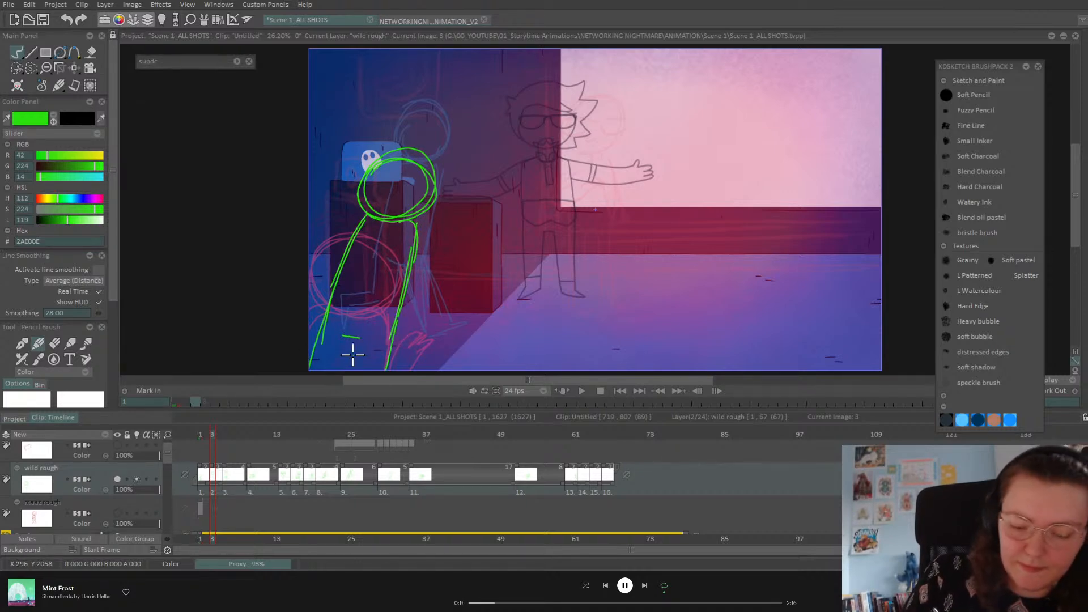
pyautogui.moveTo(360, 338)
pyautogui.mouseDown()
pyautogui.moveTo(357, 369)
pyautogui.moveTo(342, 369)
pyautogui.mouseUp()
# Step: Flip through the neighbouring drawings to check the in-between pose
pyautogui.press('Left')
pyautogui.press('Right')
pyautogui.press('Right')
pyautogui.press('Left')
pyautogui.press('Right')
pyautogui.press('Left')
pyautogui.press('Left')
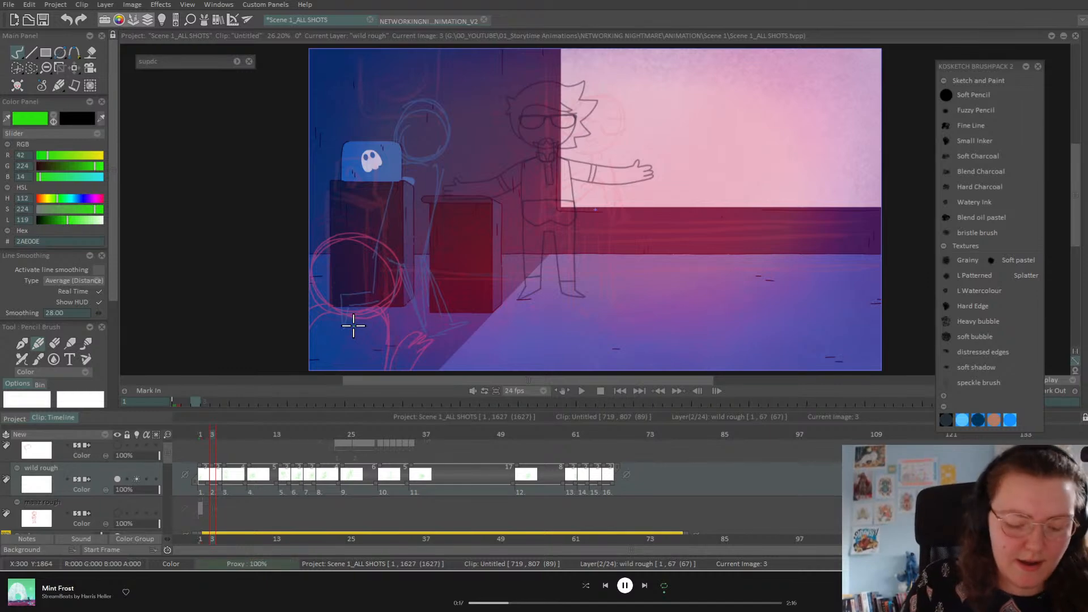
pyautogui.press('Left')
pyautogui.press('Left')
pyautogui.press('Right')
pyautogui.press('Right')
pyautogui.press('Right')
pyautogui.press('Right')
pyautogui.press('Left')
pyautogui.press('Right')
pyautogui.press('Left')
pyautogui.press('Left')
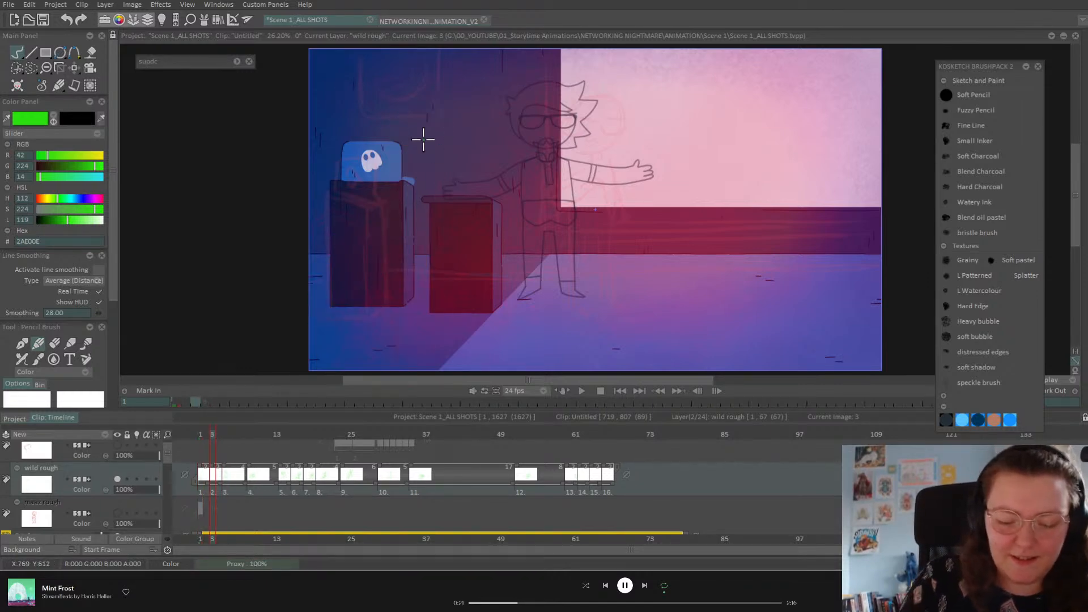
pyautogui.press('Right')
pyautogui.press('Left')
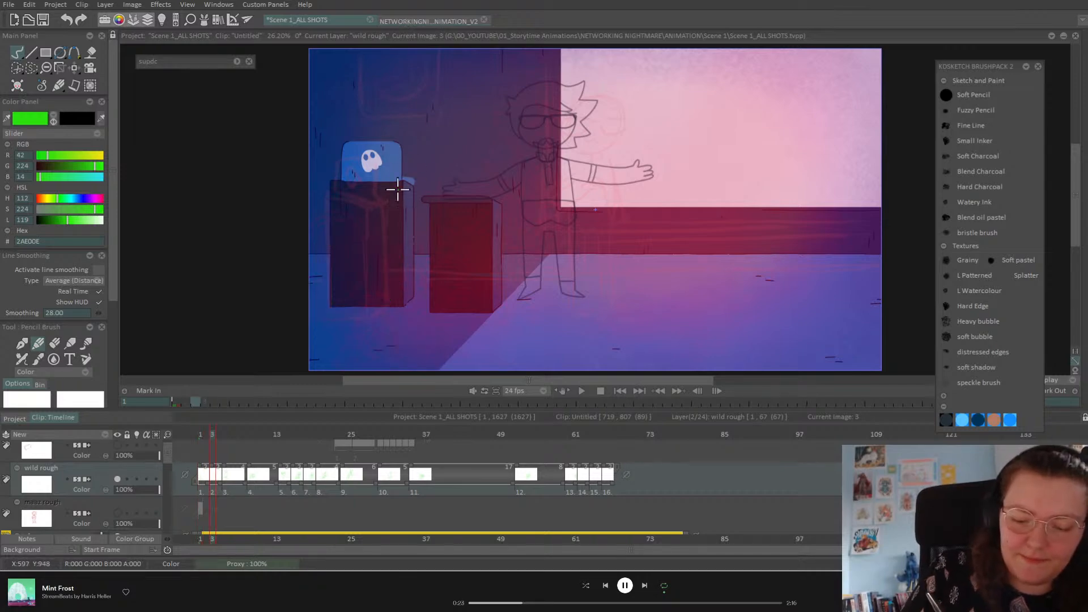
# Step: Redraw the in-between with a smaller head, body, arm reaching toward the podium, legs and feet
pyautogui.moveTo(429, 168)
pyautogui.mouseDown()
pyautogui.moveTo(400, 201)
pyautogui.moveTo(422, 170)
pyautogui.moveTo(420, 185)
pyautogui.mouseUp()
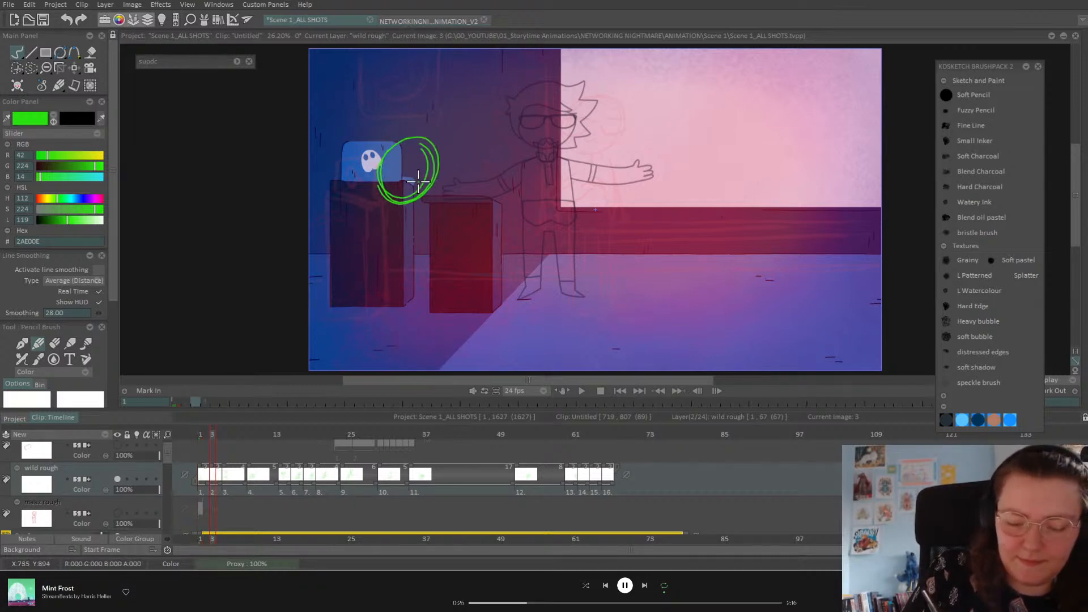
pyautogui.hotkey('ctrl', 'z')
pyautogui.moveTo(410, 143)
pyautogui.mouseDown()
pyautogui.moveTo(406, 187)
pyautogui.moveTo(386, 168)
pyautogui.moveTo(431, 182)
pyautogui.moveTo(393, 190)
pyautogui.moveTo(406, 192)
pyautogui.moveTo(426, 266)
pyautogui.moveTo(458, 226)
pyautogui.moveTo(470, 249)
pyautogui.mouseUp()
pyautogui.moveTo(379, 198); pyautogui.dragTo(370, 287)
pyautogui.moveTo(365, 249); pyautogui.dragTo(425, 268)
pyautogui.moveTo(436, 186); pyautogui.dragTo(401, 328)
pyautogui.moveTo(385, 277); pyautogui.dragTo(374, 325)
pyautogui.moveTo(472, 240)
pyautogui.mouseDown()
pyautogui.moveTo(435, 260)
pyautogui.moveTo(420, 219)
pyautogui.moveTo(432, 193)
pyautogui.moveTo(415, 241)
pyautogui.mouseUp()
pyautogui.moveTo(431, 193)
pyautogui.mouseDown()
pyautogui.moveTo(437, 244)
pyautogui.moveTo(460, 226)
pyautogui.moveTo(437, 263)
pyautogui.moveTo(429, 196)
pyautogui.mouseUp()
pyautogui.moveTo(373, 277)
pyautogui.mouseDown()
pyautogui.moveTo(358, 336)
pyautogui.moveTo(378, 322)
pyautogui.mouseUp()
pyautogui.moveTo(418, 262)
pyautogui.mouseDown()
pyautogui.moveTo(426, 287)
pyautogui.moveTo(401, 339)
pyautogui.mouseUp()
pyautogui.moveTo(421, 292); pyautogui.dragTo(404, 328)
pyautogui.moveTo(399, 330)
pyautogui.mouseDown()
pyautogui.moveTo(417, 333)
pyautogui.moveTo(402, 335)
pyautogui.mouseUp()
pyautogui.moveTo(382, 194); pyautogui.dragTo(358, 321)
# Step: Compare with images 1 and 5, then clear the walking drawing on image 5
pyautogui.press('Left')
pyautogui.press('Right')
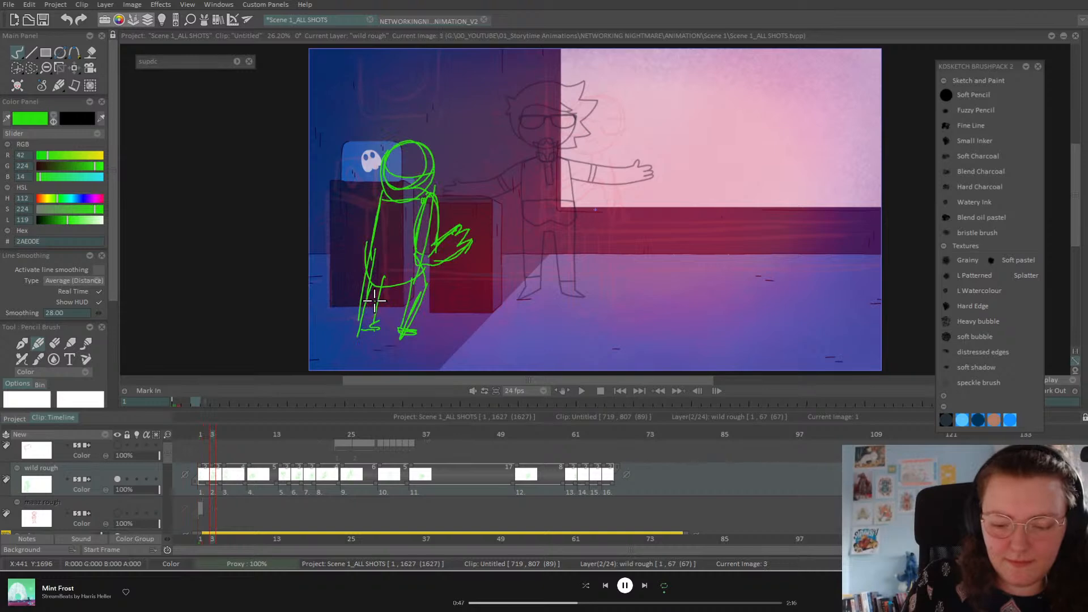
pyautogui.press('Right')
pyautogui.press('Left')
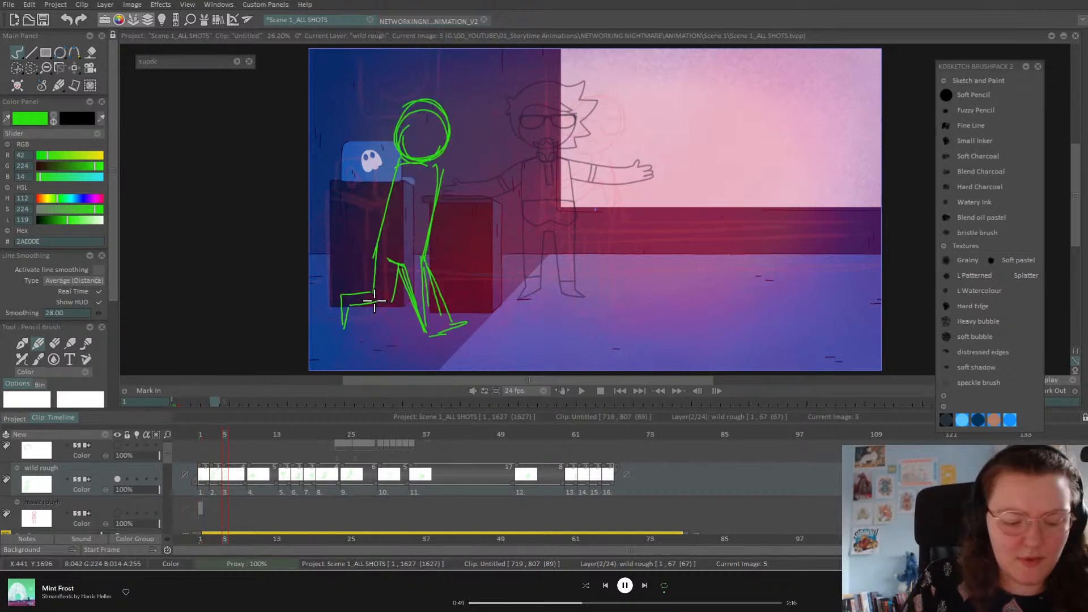
pyautogui.press('Delete')
# Step: Recheck the in-between and turn on onion skins for the wild rough layer
pyautogui.press('Left')
pyautogui.press('Left')
pyautogui.press('Right')
pyautogui.press('Right')
pyautogui.press('Left')
pyautogui.press('Left')
pyautogui.press('Right')
pyautogui.press('Right')
pyautogui.press('Left')
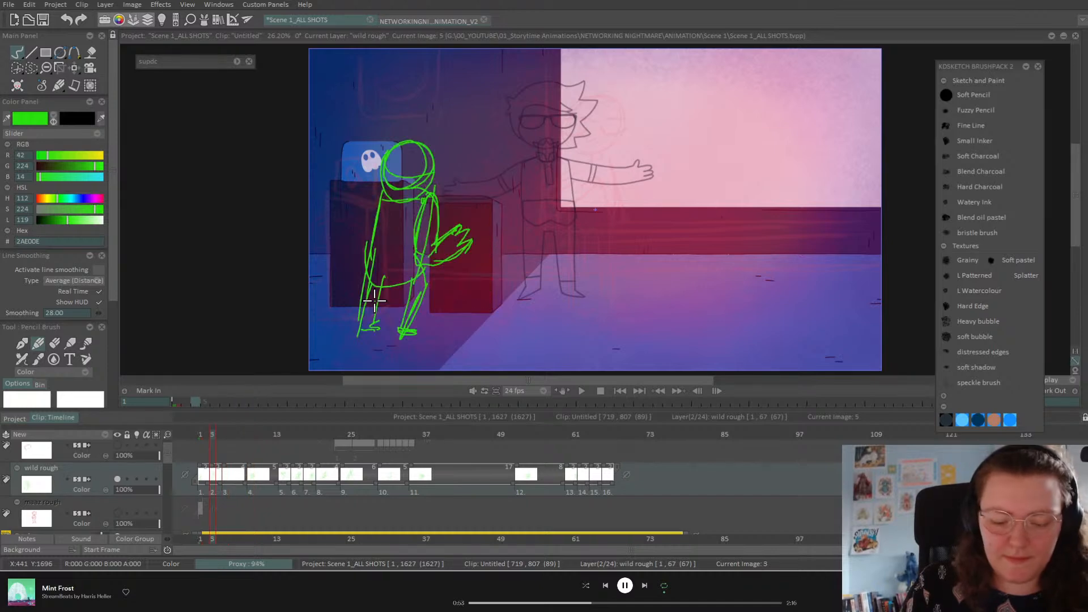
pyautogui.click(136, 480)
# Step: On image 5, draw a tall upright figure's head, body and legs reaching the floor
pyautogui.press('Right')
pyautogui.press('Right')
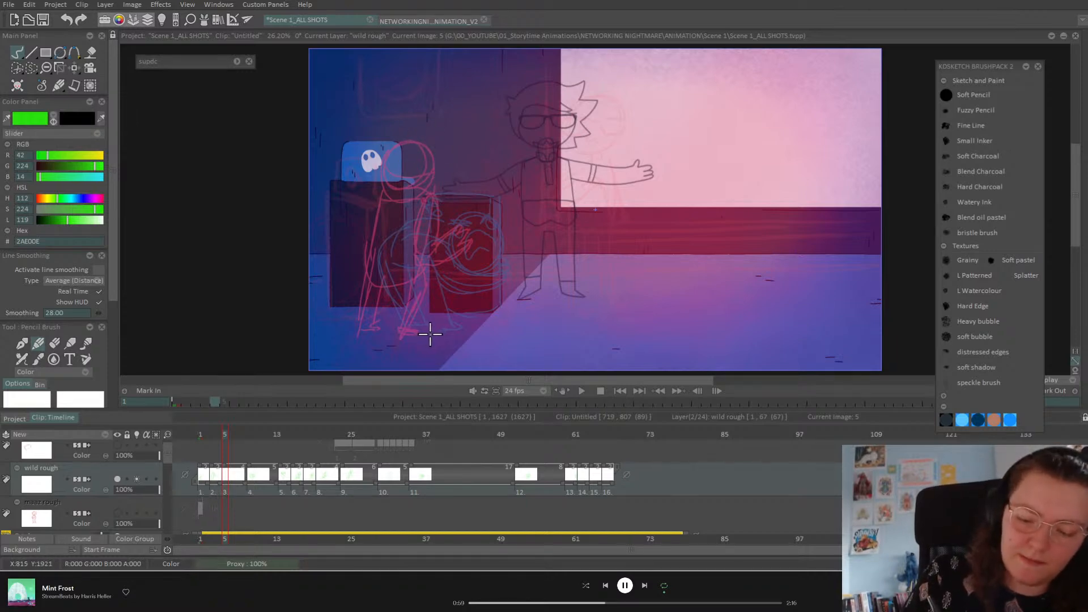
pyautogui.moveTo(428, 119)
pyautogui.mouseDown()
pyautogui.moveTo(449, 143)
pyautogui.moveTo(420, 154)
pyautogui.moveTo(403, 111)
pyautogui.mouseUp()
pyautogui.moveTo(445, 148)
pyautogui.mouseDown()
pyautogui.moveTo(466, 246)
pyautogui.moveTo(450, 263)
pyautogui.mouseUp()
pyautogui.moveTo(401, 160); pyautogui.dragTo(418, 254)
pyautogui.moveTo(414, 185)
pyautogui.mouseDown()
pyautogui.moveTo(404, 307)
pyautogui.moveTo(419, 322)
pyautogui.moveTo(464, 325)
pyautogui.mouseUp()
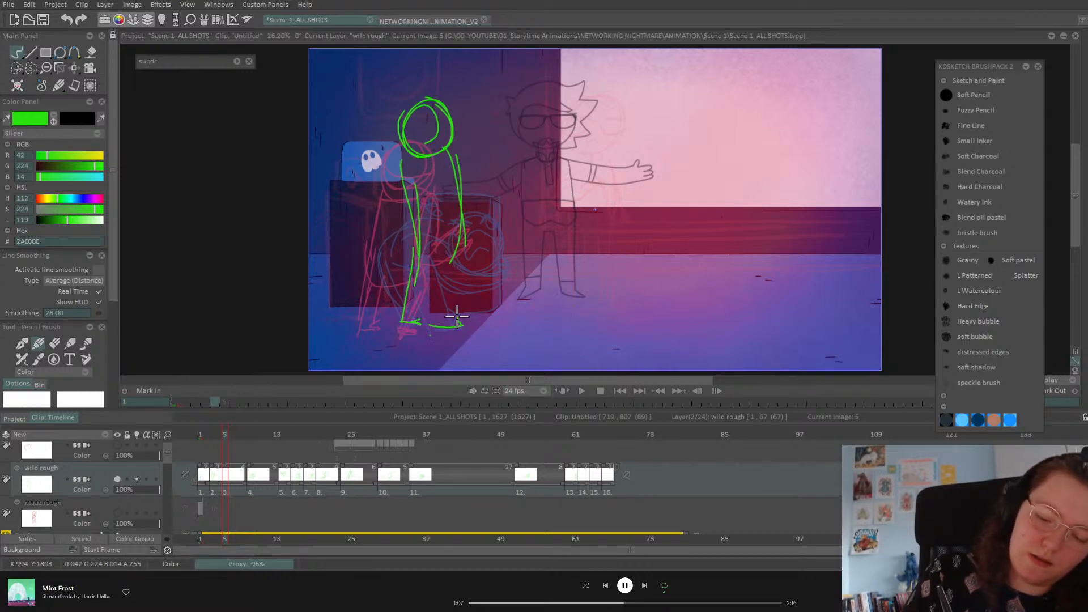
pyautogui.moveTo(430, 326)
pyautogui.mouseDown()
pyautogui.moveTo(433, 238)
pyautogui.moveTo(451, 315)
pyautogui.moveTo(426, 300)
pyautogui.mouseUp()
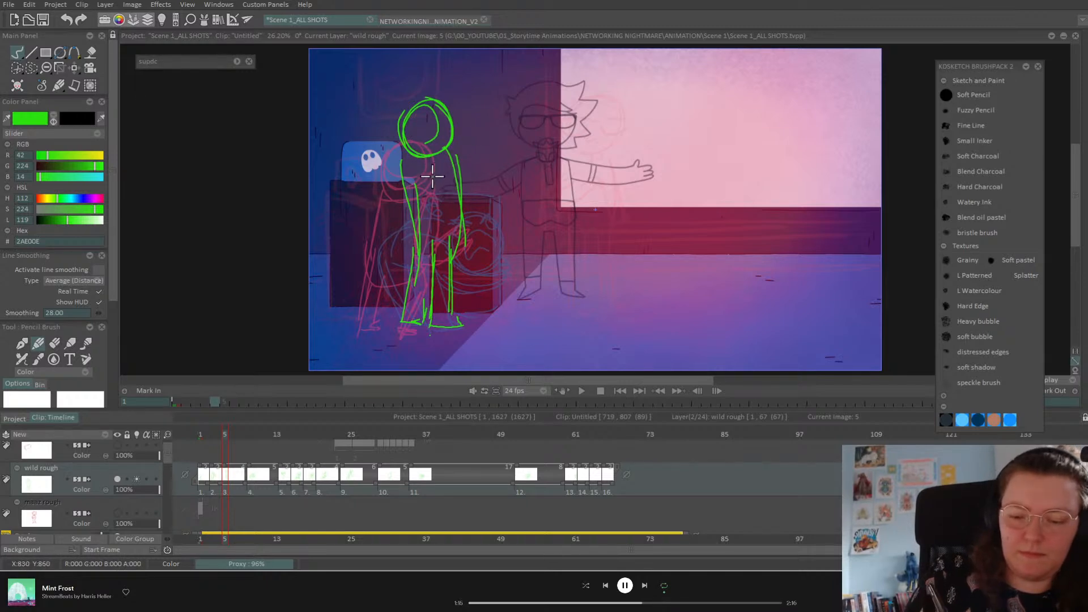
# Step: Add the raised arm, redrawing the forearm and fingers after an undo
pyautogui.moveTo(410, 157)
pyautogui.mouseDown()
pyautogui.moveTo(440, 165)
pyautogui.moveTo(471, 117)
pyautogui.moveTo(479, 120)
pyautogui.moveTo(420, 162)
pyautogui.moveTo(461, 167)
pyautogui.mouseUp()
pyautogui.hotkey('ctrl', 'z')
pyautogui.hotkey('ctrl', 'z')
pyautogui.hotkey('ctrl', 'z')
pyautogui.moveTo(449, 149); pyautogui.dragTo(450, 183)
pyautogui.moveTo(452, 142)
pyautogui.mouseDown()
pyautogui.moveTo(450, 180)
pyautogui.moveTo(454, 113)
pyautogui.moveTo(467, 122)
pyautogui.moveTo(467, 151)
pyautogui.moveTo(455, 199)
pyautogui.mouseUp()
pyautogui.moveTo(415, 153); pyautogui.dragTo(453, 199)
# Step: Compare the pose with the previous drawing and image 9, then save the project
pyautogui.press('Left')
pyautogui.press('Right')
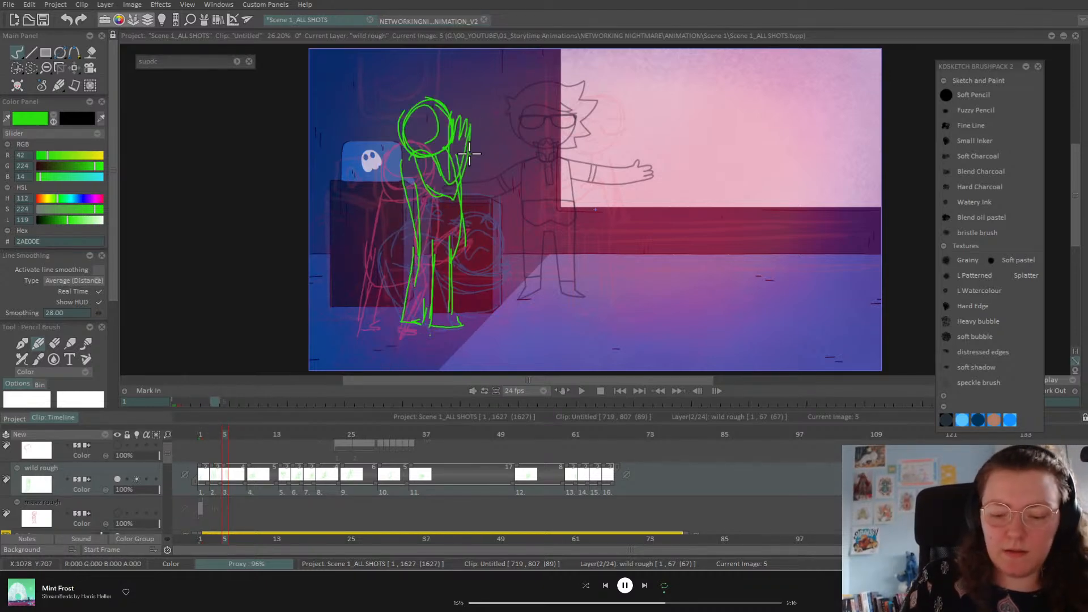
pyautogui.press('Right')
pyautogui.press('Left')
pyautogui.press('Right')
pyautogui.press('Left')
pyautogui.hotkey('ctrl', 's')
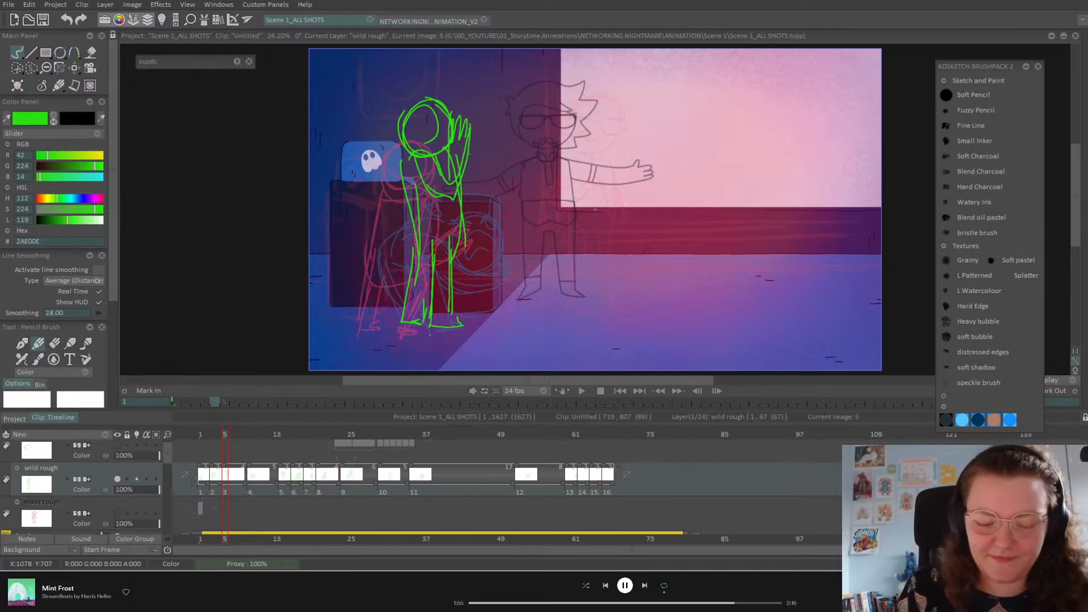
# Step: From frame 1, flip between the drawings on frames 1 and 3
pyautogui.click(201, 435)
pyautogui.press('Right')
pyautogui.press('Right')
pyautogui.press('Right')
pyautogui.press('Left')
pyautogui.press('Left')
pyautogui.press('Left')
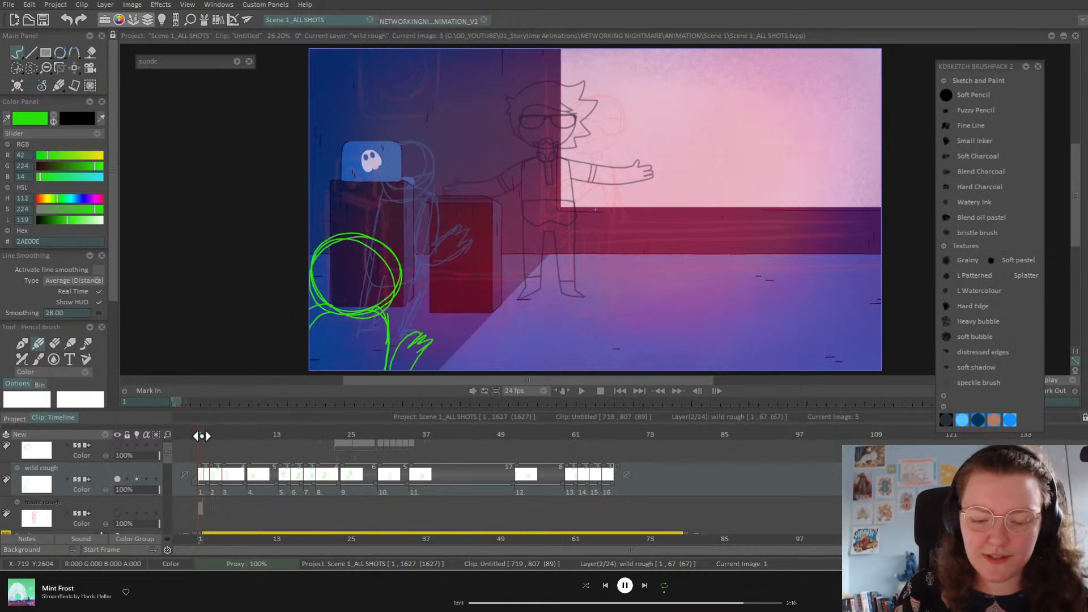
pyautogui.press('Right')
pyautogui.press('Left')
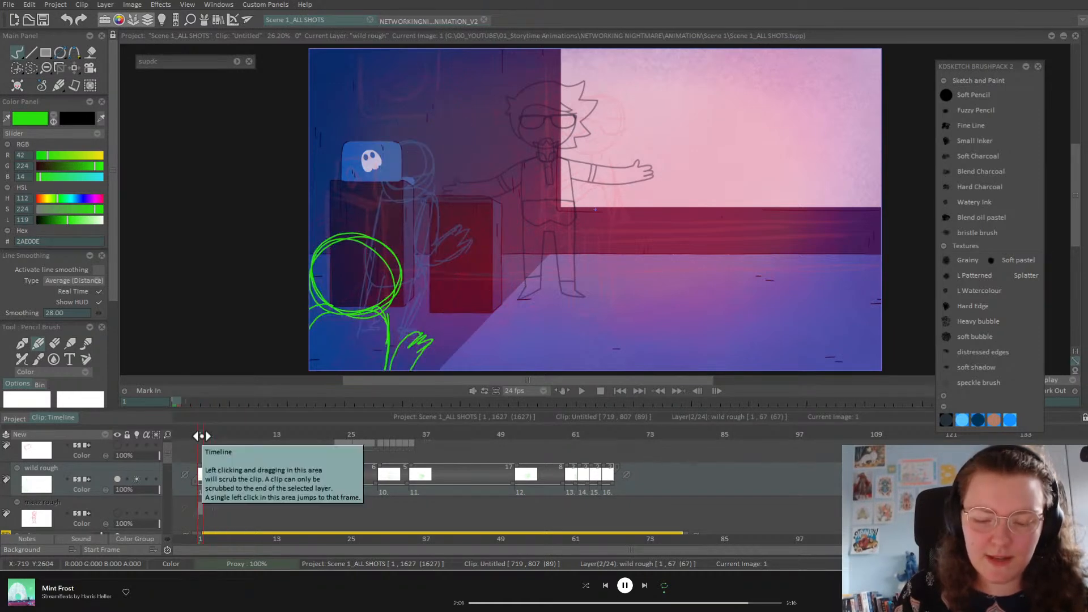
pyautogui.press('Right')
# Step: Clear frame 3 and redraw sweeping curves with a lifting arm rising into a raised hand
pyautogui.press('Delete')
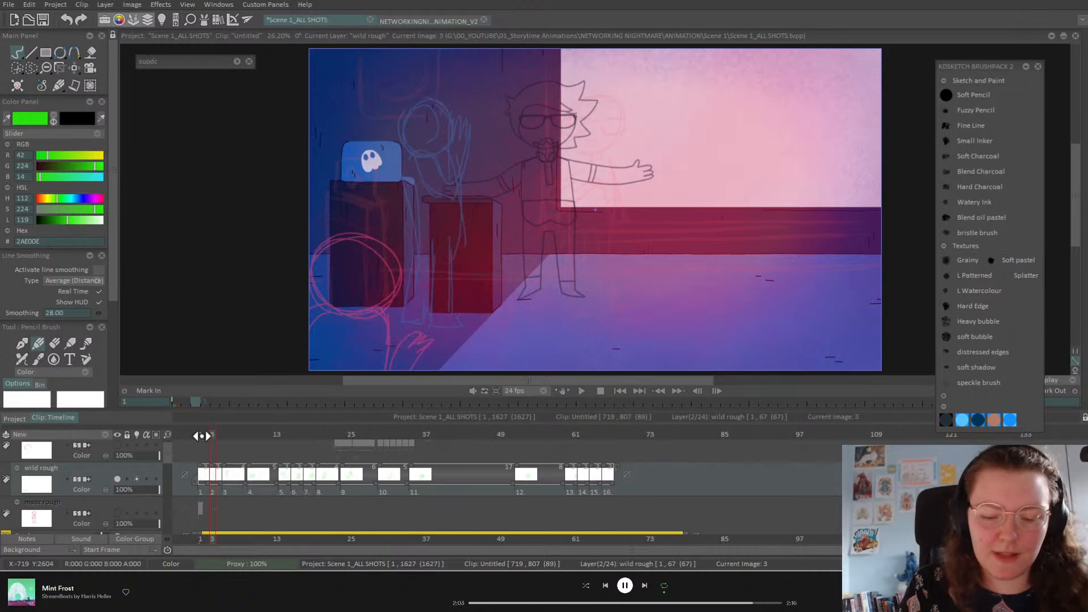
pyautogui.moveTo(340, 202); pyautogui.dragTo(419, 117)
pyautogui.moveTo(360, 168)
pyautogui.mouseDown()
pyautogui.moveTo(415, 132)
pyautogui.moveTo(439, 159)
pyautogui.moveTo(422, 224)
pyautogui.mouseUp()
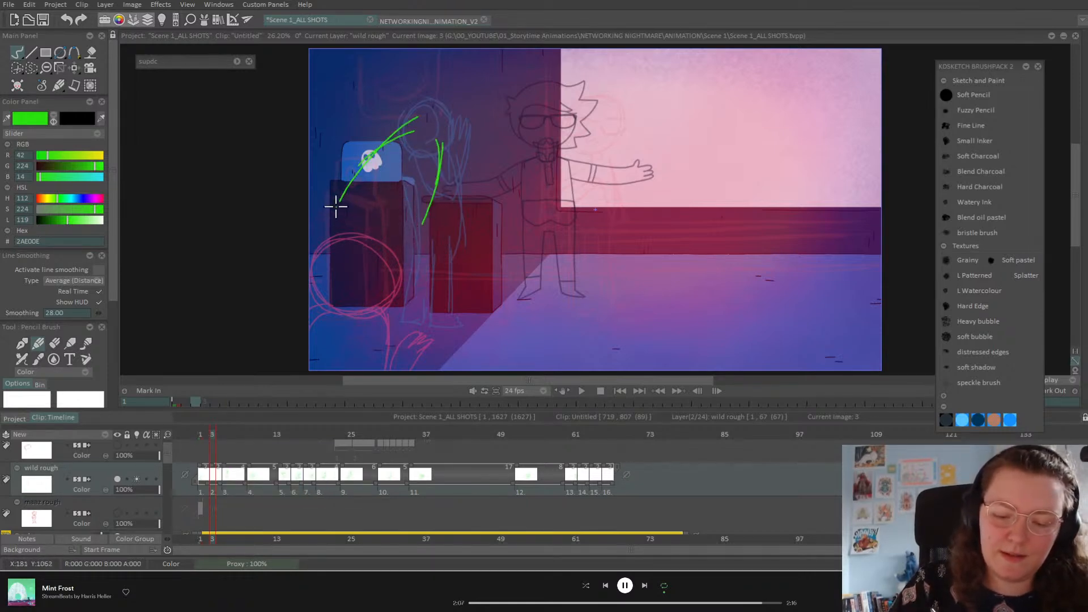
pyautogui.moveTo(363, 248)
pyautogui.mouseDown()
pyautogui.moveTo(441, 275)
pyautogui.moveTo(448, 310)
pyautogui.moveTo(469, 301)
pyautogui.moveTo(449, 330)
pyautogui.moveTo(472, 315)
pyautogui.moveTo(413, 334)
pyautogui.moveTo(431, 319)
pyautogui.moveTo(439, 337)
pyautogui.moveTo(392, 367)
pyautogui.moveTo(427, 341)
pyautogui.mouseUp()
pyautogui.moveTo(355, 251)
pyautogui.mouseDown()
pyautogui.moveTo(419, 237)
pyautogui.moveTo(389, 284)
pyautogui.moveTo(335, 261)
pyautogui.moveTo(362, 306)
pyautogui.mouseUp()
pyautogui.moveTo(434, 198)
pyautogui.mouseDown()
pyautogui.moveTo(453, 134)
pyautogui.moveTo(456, 160)
pyautogui.moveTo(466, 144)
pyautogui.moveTo(473, 166)
pyautogui.moveTo(444, 238)
pyautogui.mouseUp()
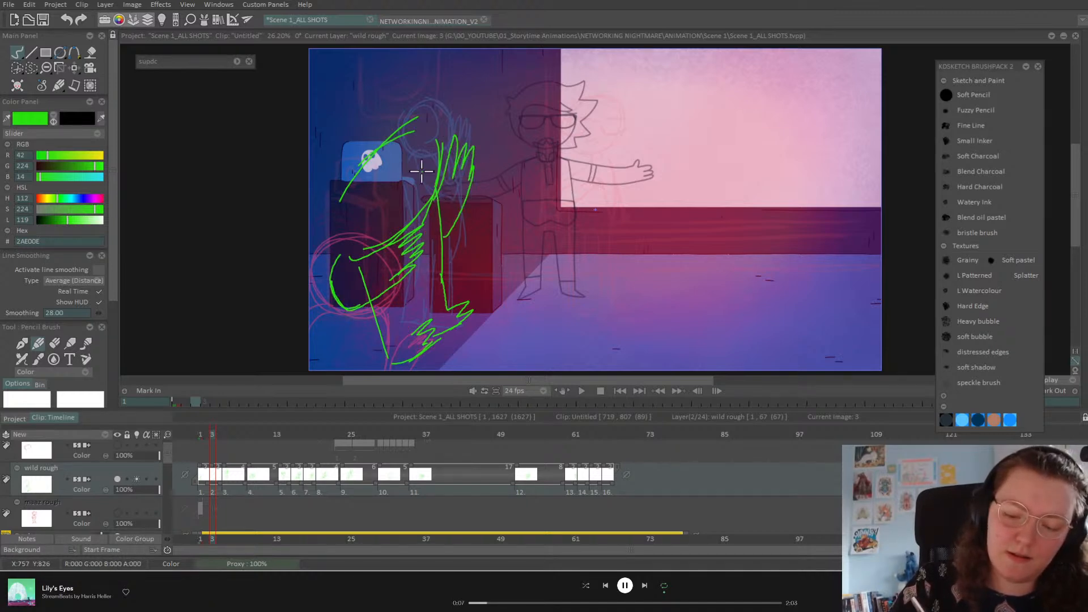
# Step: Flip through the drawings to check the motion and return to the first drawing
pyautogui.press('Left')
pyautogui.press('Right')
pyautogui.press('Right')
pyautogui.press('Left')
pyautogui.press('Left')
pyautogui.press('Right')
pyautogui.press('Right')
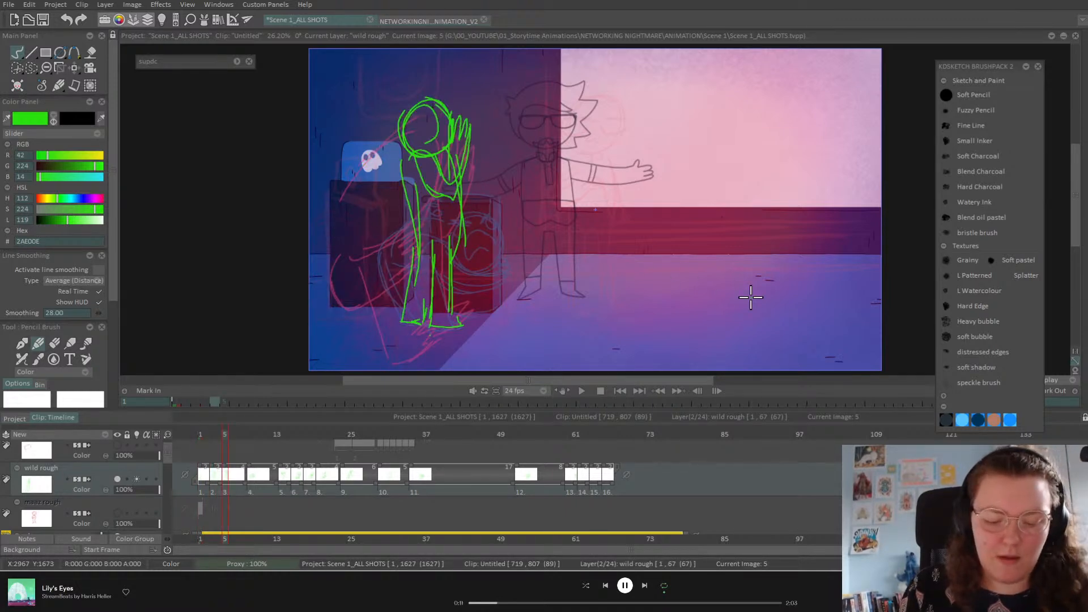
pyautogui.press('Right')
pyautogui.press('Left')
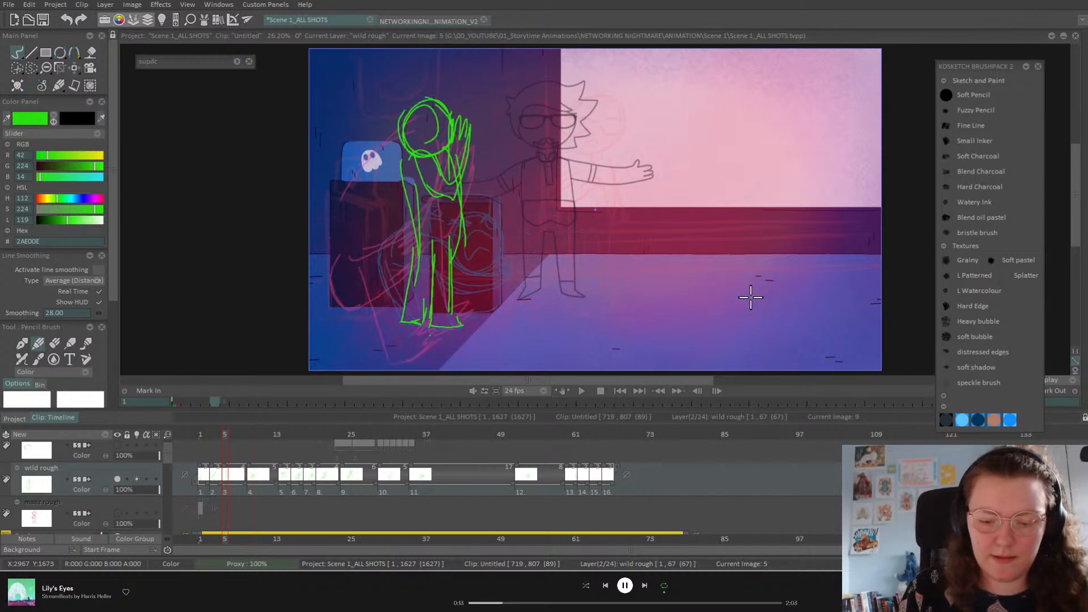
pyautogui.press('Left')
pyautogui.press('Left')
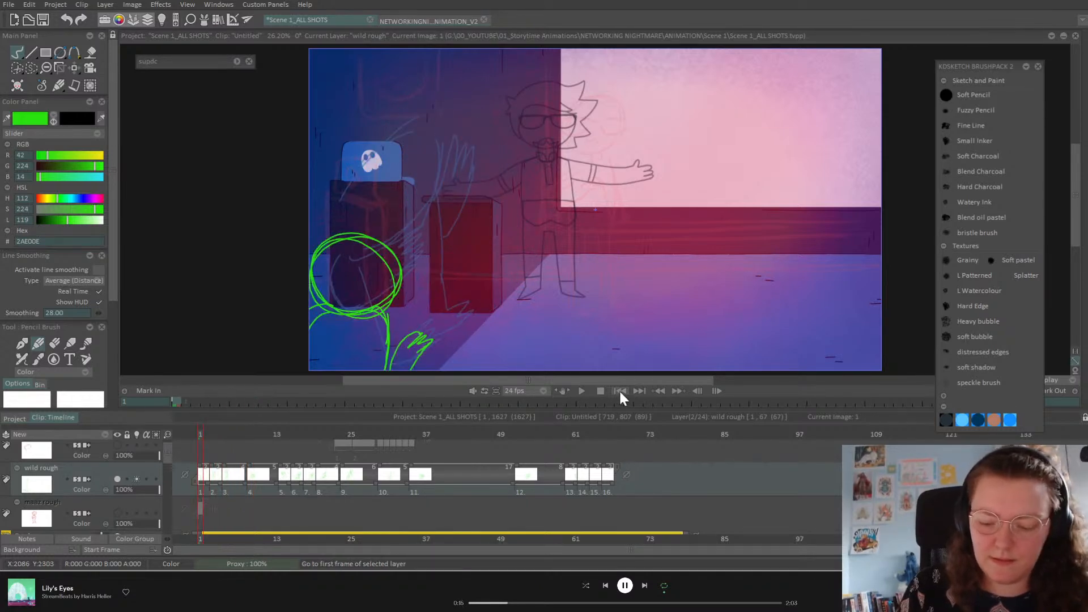
# Step: Play the rough, then hold the first drawing two frames and an early drawing four frames longer
pyautogui.click(587, 393)
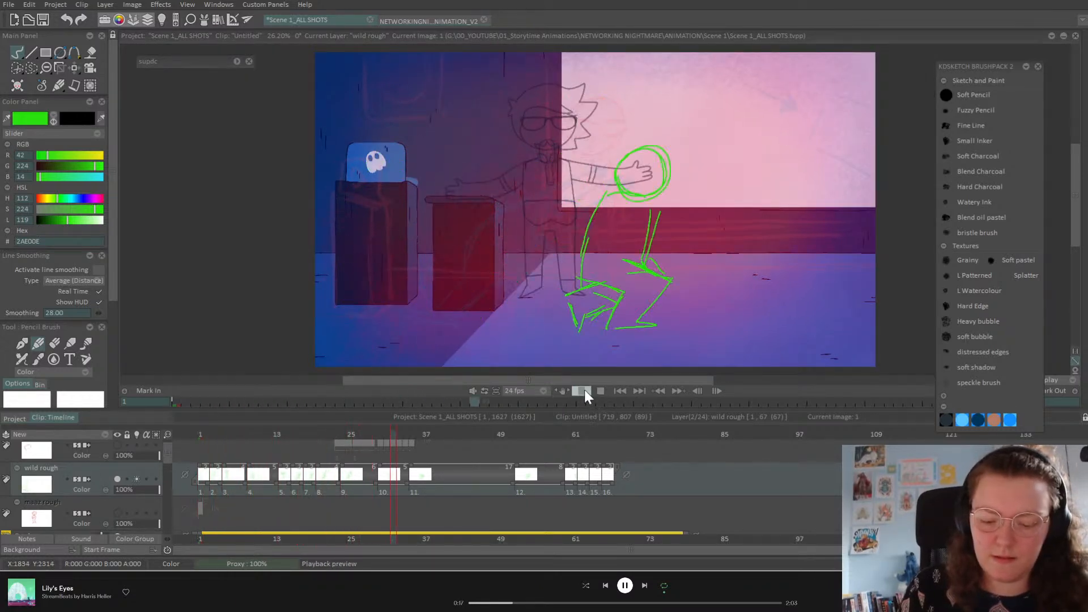
pyautogui.click(201, 434)
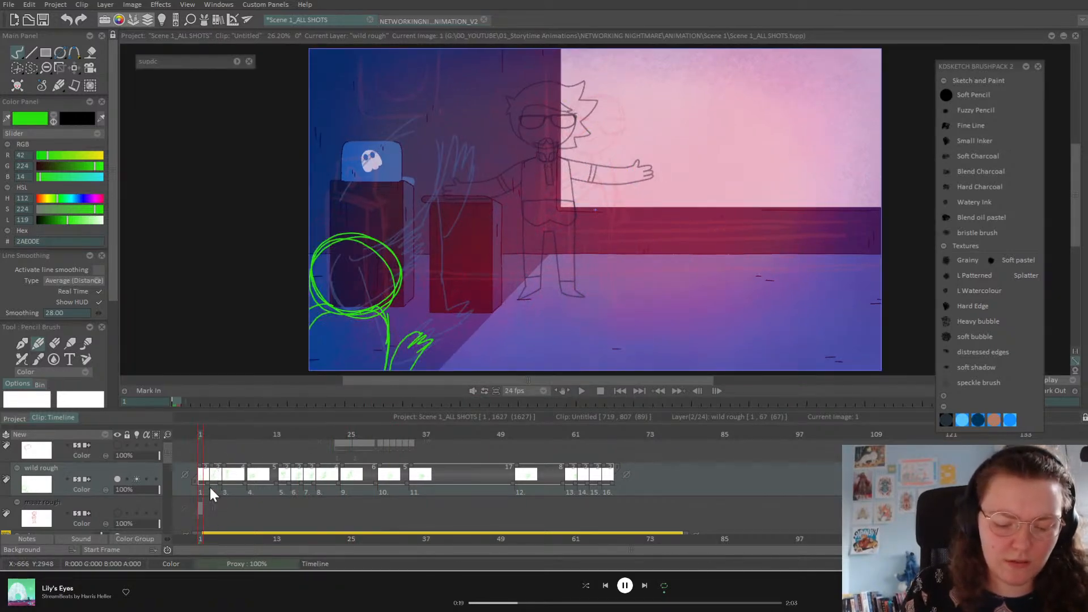
pyautogui.moveTo(209, 481); pyautogui.dragTo(257, 441)
pyautogui.moveTo(260, 484); pyautogui.dragTo(285, 478)
# Step: Add a blank drawing at frame 13 and sketch the back curves and hands
pyautogui.click(300, 437)
pyautogui.moveTo(299, 438); pyautogui.dragTo(277, 434)
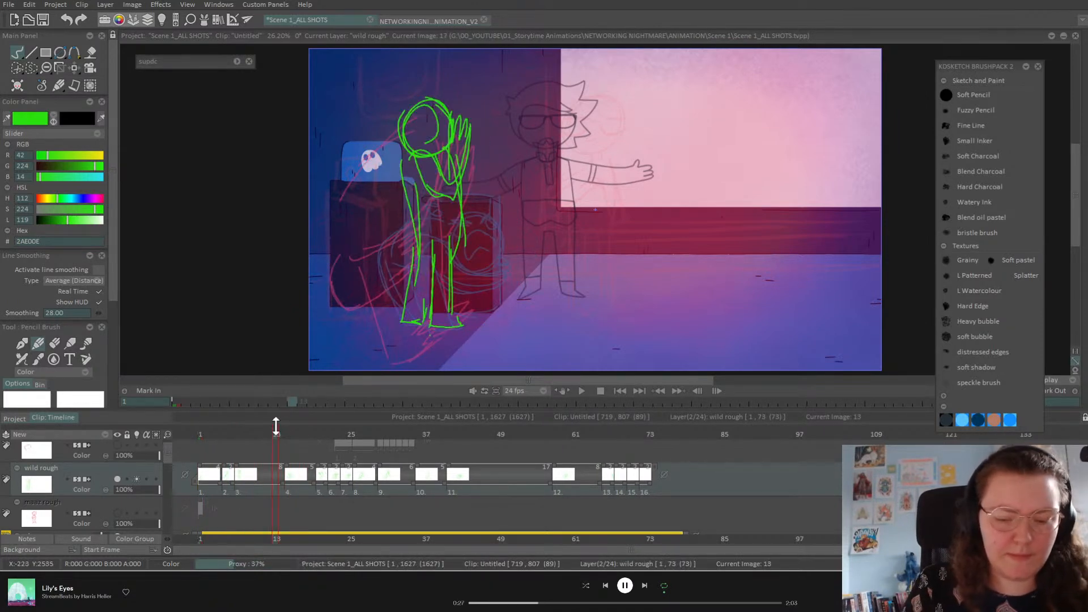
pyautogui.press('7')
pyautogui.moveTo(457, 111); pyautogui.dragTo(492, 209)
pyautogui.moveTo(439, 111); pyautogui.dragTo(428, 168)
pyautogui.moveTo(451, 203)
pyautogui.mouseDown()
pyautogui.moveTo(448, 229)
pyautogui.moveTo(459, 202)
pyautogui.moveTo(415, 143)
pyautogui.moveTo(478, 205)
pyautogui.moveTo(491, 200)
pyautogui.moveTo(462, 237)
pyautogui.mouseUp()
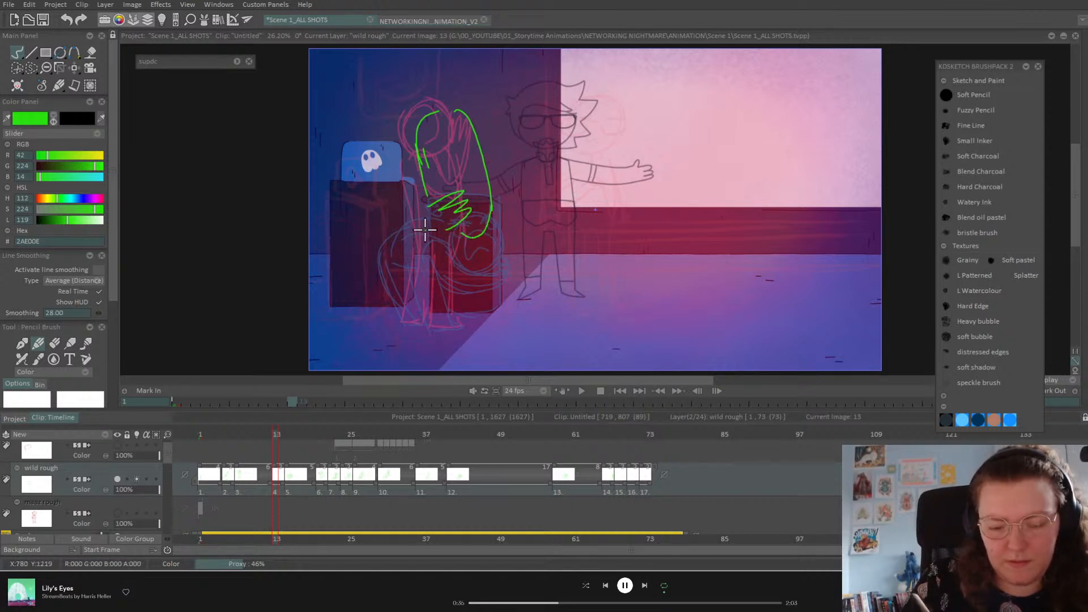
# Step: Redraw the long back curve to the feet, loop the arm around the podium, and add the legs
pyautogui.moveTo(425, 192)
pyautogui.mouseDown()
pyautogui.moveTo(384, 220)
pyautogui.moveTo(409, 327)
pyautogui.moveTo(423, 325)
pyautogui.mouseUp()
pyautogui.hotkey('ctrl', 'z')
pyautogui.hotkey('ctrl', 'z')
pyautogui.hotkey('ctrl', 'z')
pyautogui.moveTo(420, 171)
pyautogui.mouseDown()
pyautogui.moveTo(375, 189)
pyautogui.moveTo(374, 263)
pyautogui.moveTo(423, 165)
pyautogui.moveTo(432, 324)
pyautogui.moveTo(461, 329)
pyautogui.mouseUp()
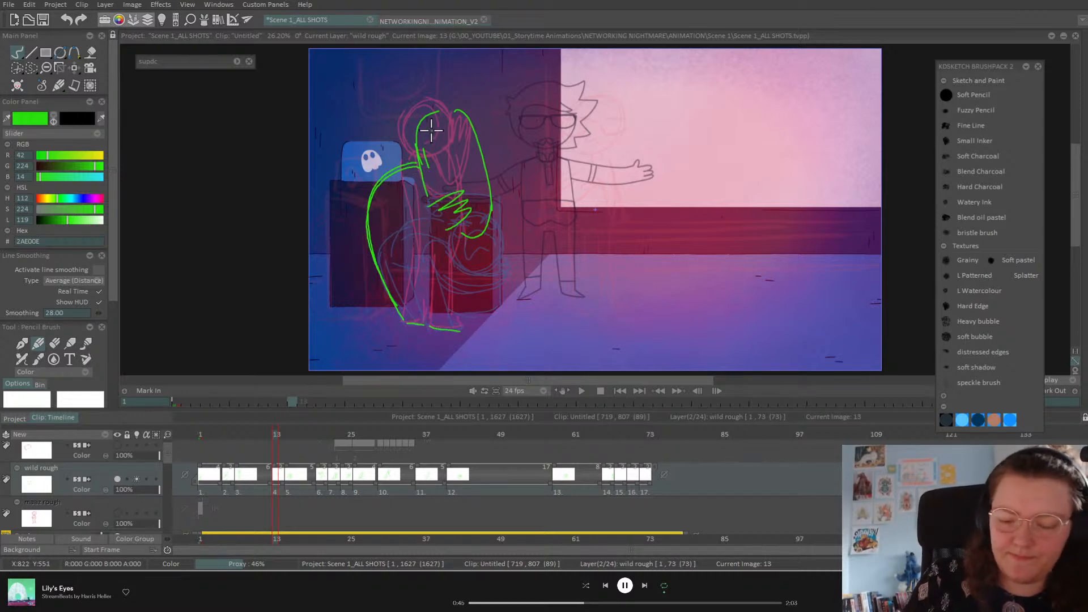
pyautogui.moveTo(447, 225)
pyautogui.mouseDown()
pyautogui.moveTo(425, 211)
pyautogui.moveTo(412, 171)
pyautogui.moveTo(391, 175)
pyautogui.moveTo(394, 230)
pyautogui.moveTo(451, 240)
pyautogui.mouseUp()
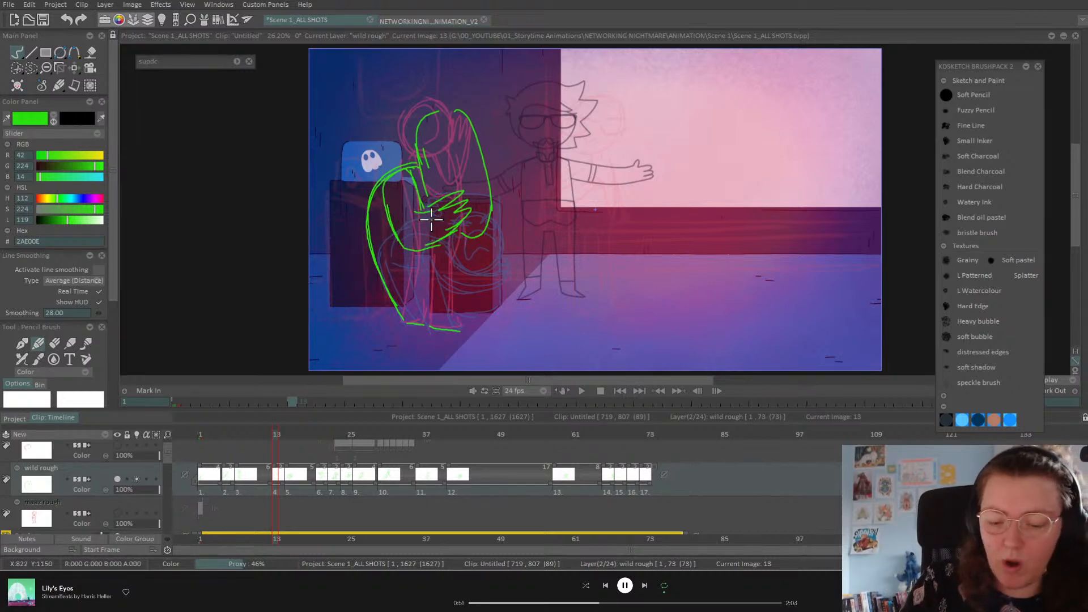
pyautogui.moveTo(445, 309)
pyautogui.mouseDown()
pyautogui.moveTo(460, 326)
pyautogui.moveTo(447, 250)
pyautogui.moveTo(437, 311)
pyautogui.mouseUp()
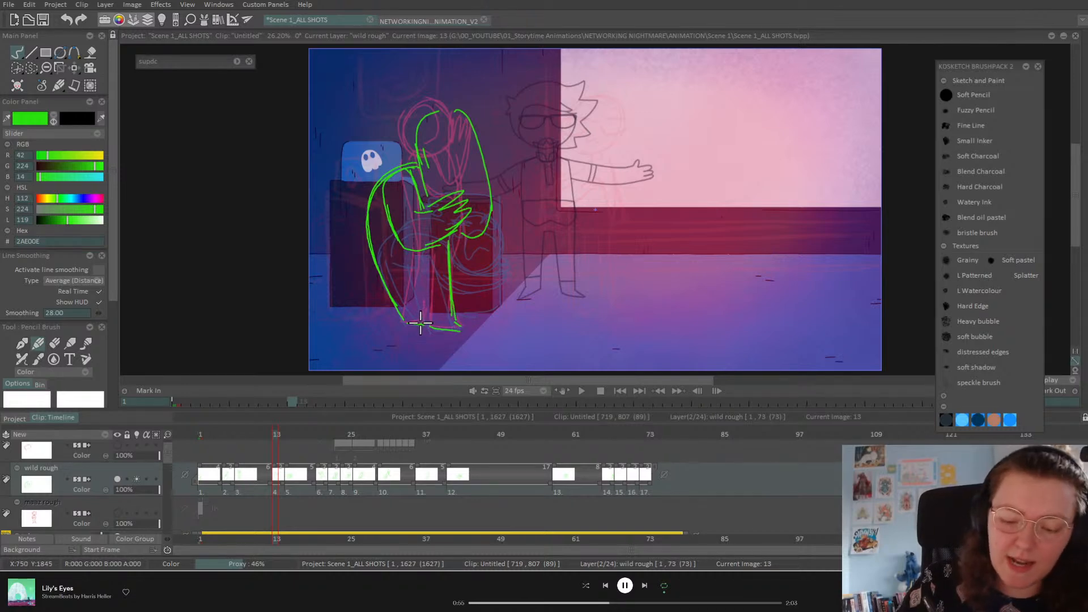
pyautogui.moveTo(403, 249); pyautogui.dragTo(422, 320)
pyautogui.moveTo(409, 275); pyautogui.dragTo(425, 322)
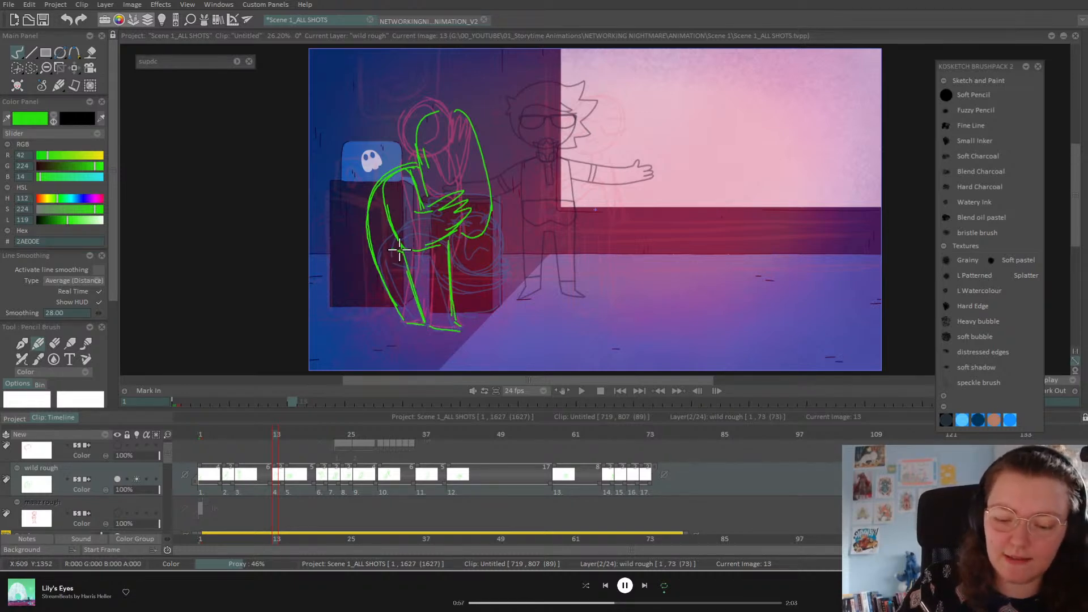
# Step: Turn off onion skinning on wild rough and flip through the drawings to review the motion
pyautogui.press('Left')
pyautogui.press('Right')
pyautogui.press('Right')
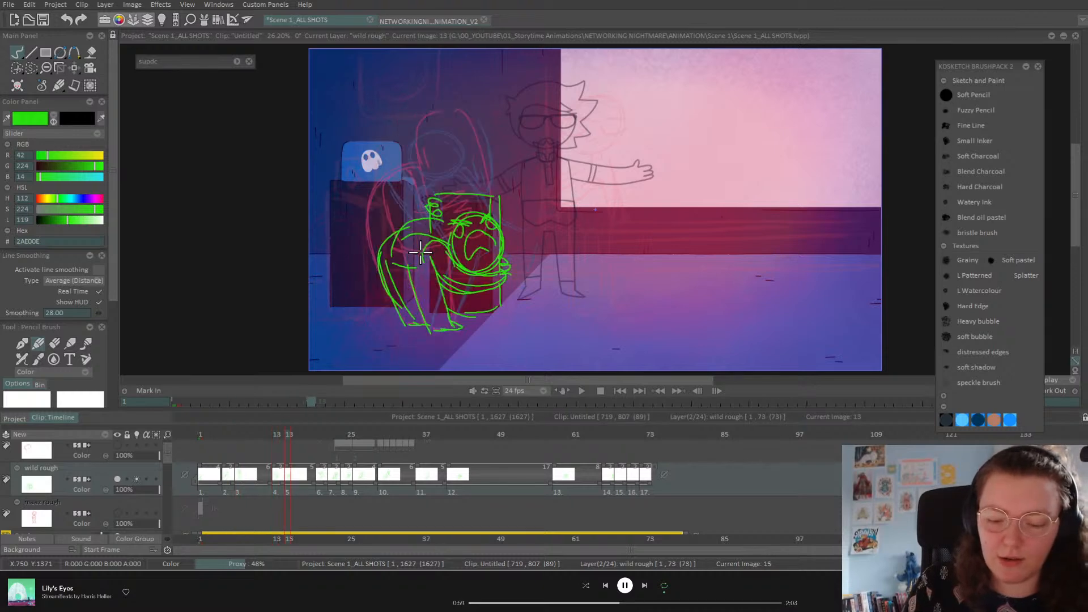
pyautogui.press('Left')
pyautogui.press('Left')
pyautogui.press('Right')
pyautogui.press('Right')
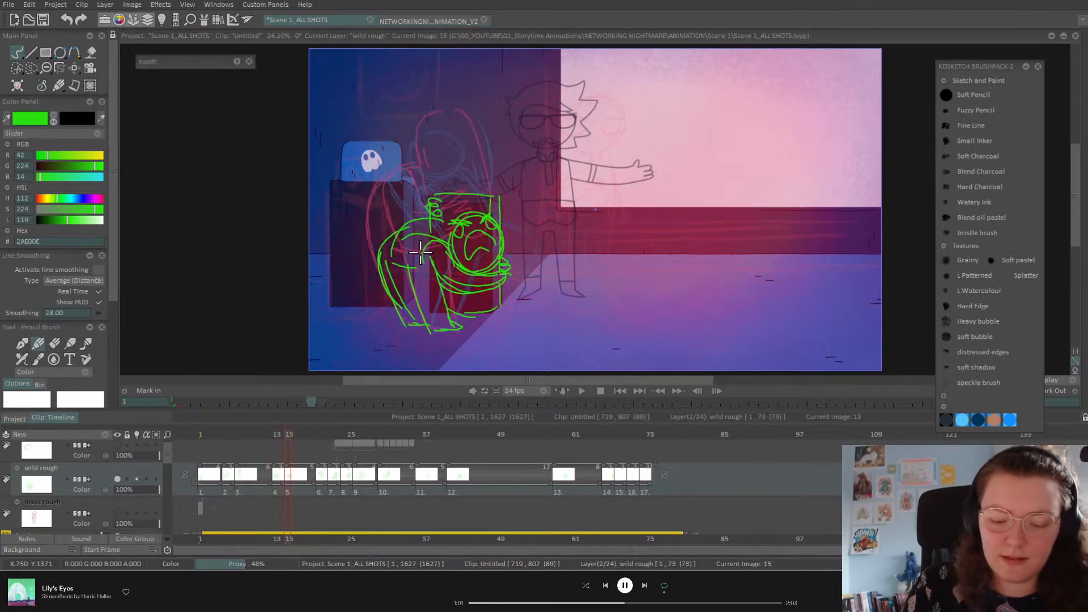
pyautogui.click(138, 478)
pyautogui.press('Left')
pyautogui.press('Left')
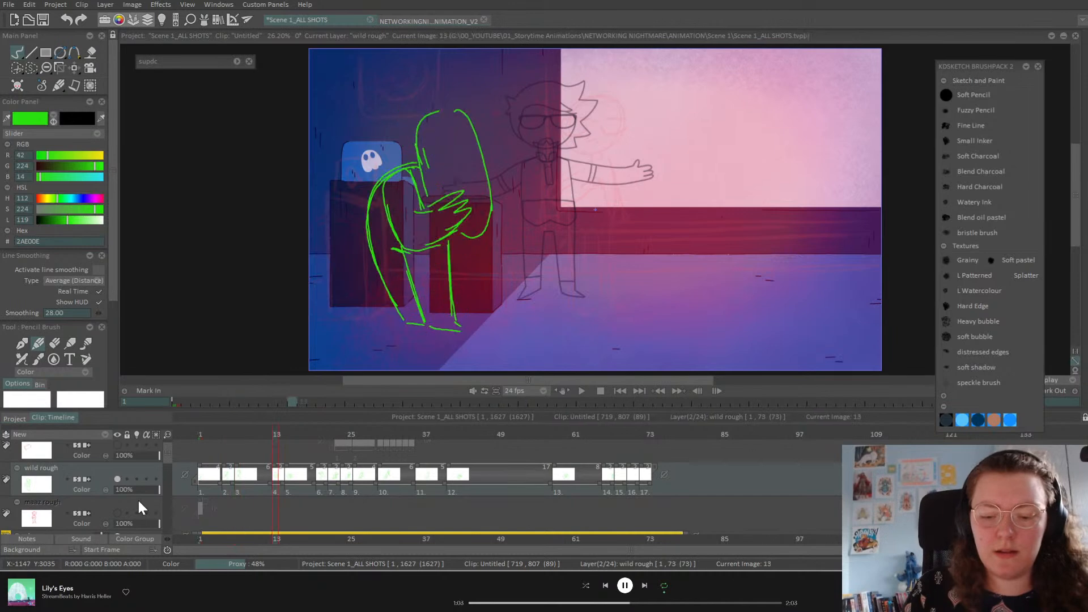
pyautogui.press('Right')
pyautogui.press('Right')
pyautogui.press('Left')
pyautogui.press('Left')
pyautogui.press('Right')
pyautogui.press('Right')
pyautogui.press('Right')
pyautogui.press('Left')
pyautogui.press('Left')
pyautogui.press('Right')
pyautogui.press('Right')
pyautogui.press('Left')
pyautogui.press('Left')
pyautogui.press('Left')
pyautogui.press('Left')
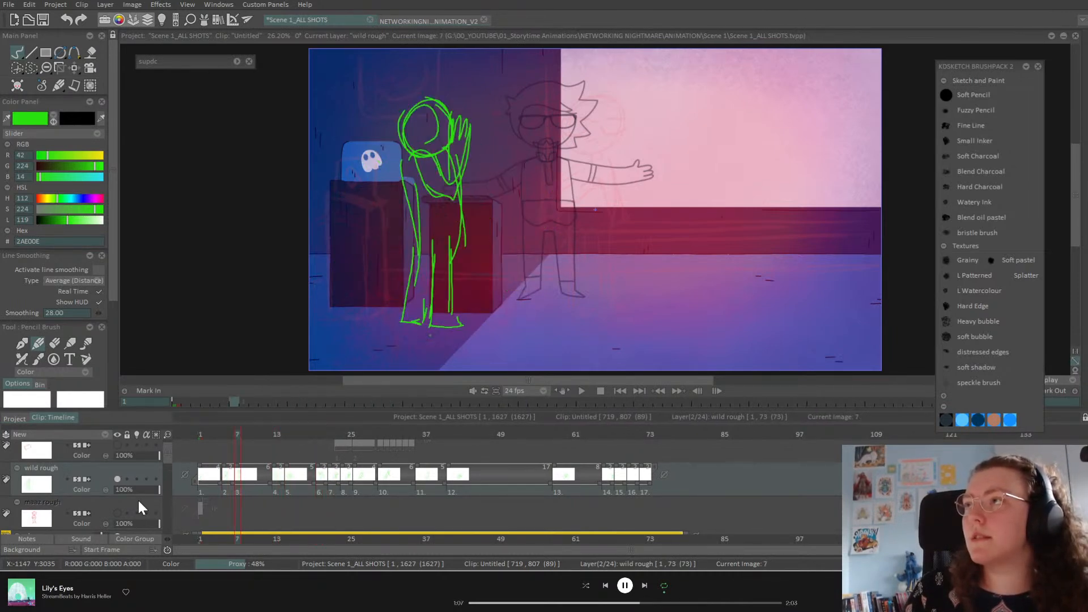
pyautogui.press('Right')
pyautogui.press('Right')
pyautogui.press('Right')
pyautogui.press('Left')
pyautogui.press('Left')
pyautogui.press('Left')
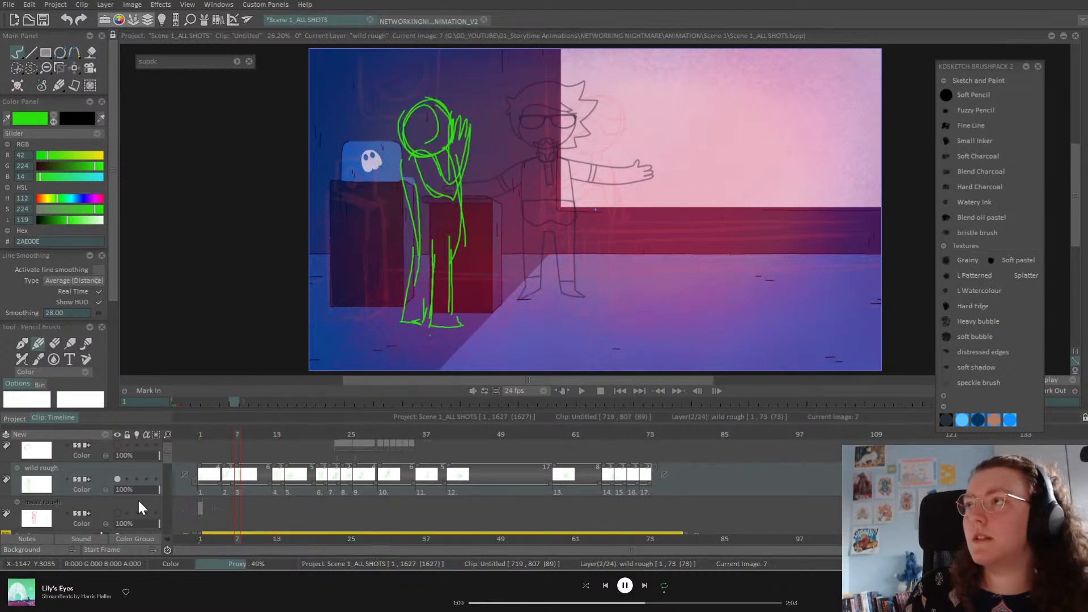
pyautogui.press('Right')
pyautogui.press('Right')
# Step: Add a blank wild rough drawing at frame 18 and turn onion skinning back on
pyautogui.click(301, 435)
pyautogui.moveTo(309, 435)
pyautogui.mouseDown()
pyautogui.moveTo(322, 434)
pyautogui.moveTo(307, 440)
pyautogui.mouseUp()
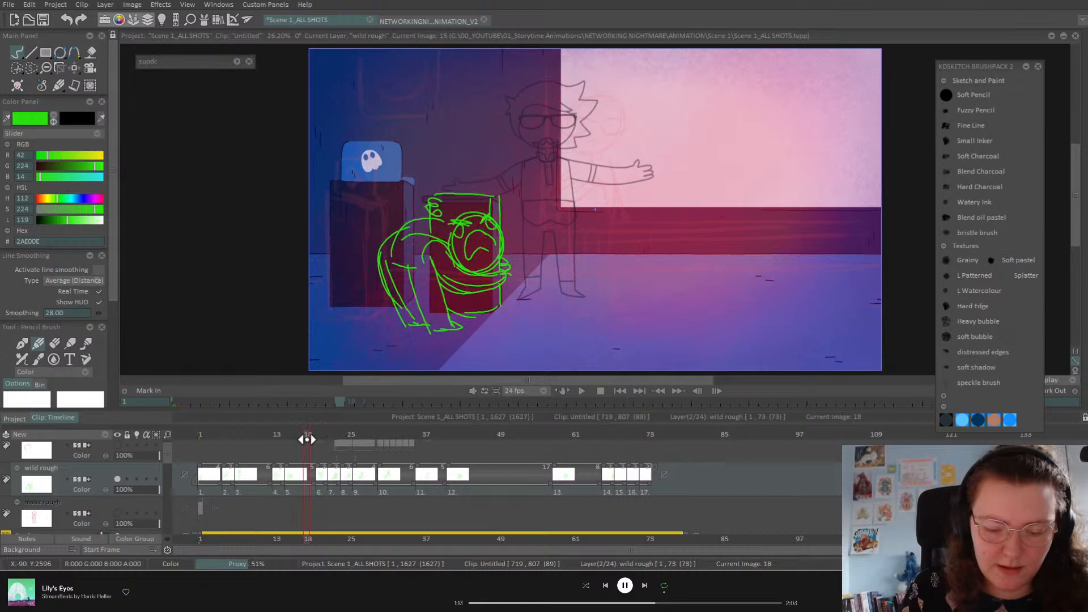
pyautogui.press('Delete')
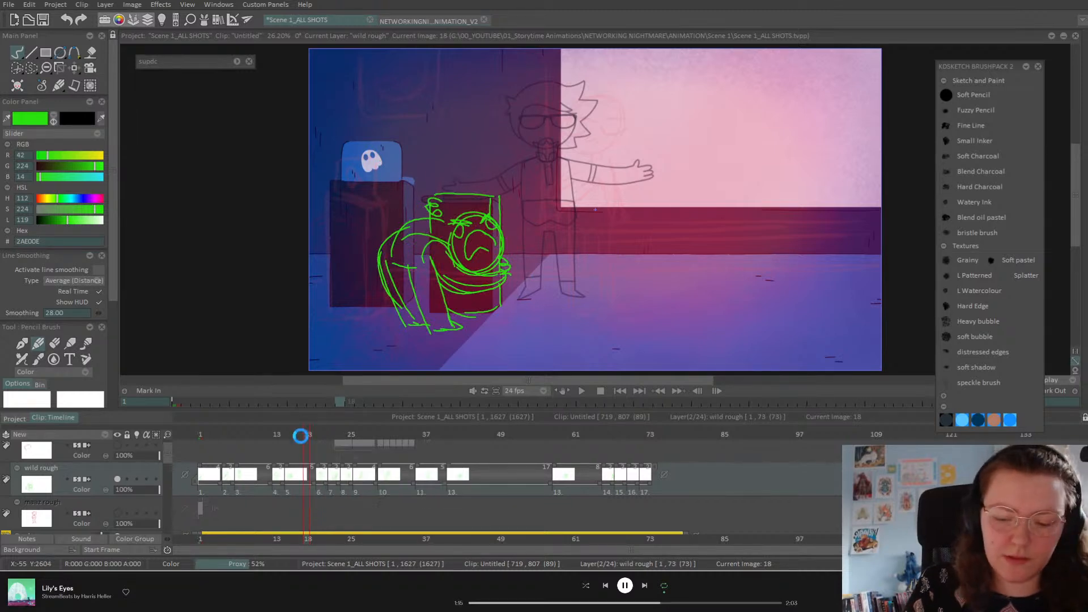
pyautogui.click(136, 480)
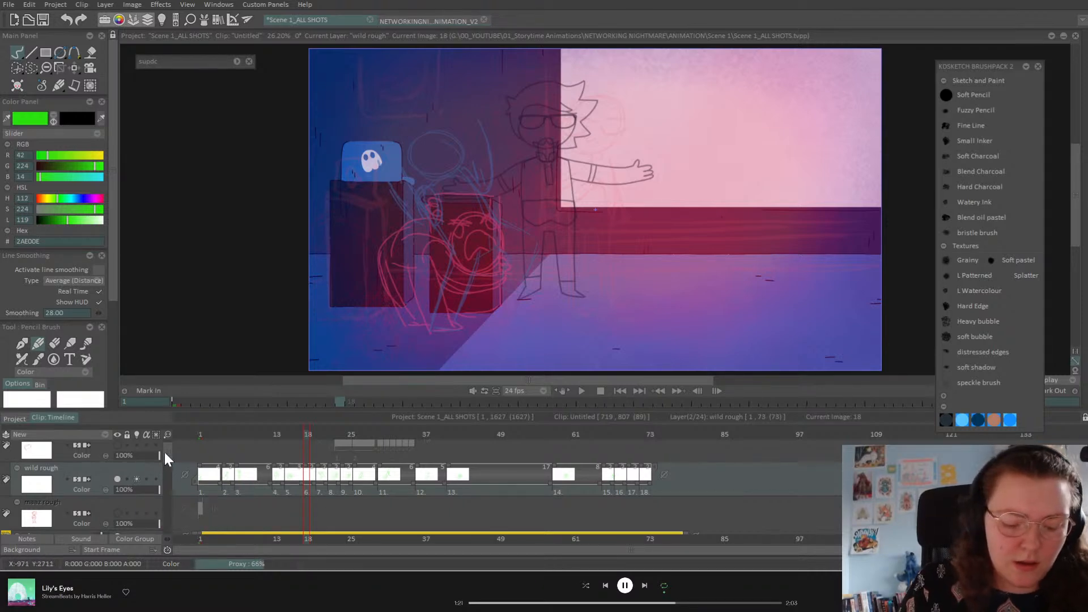
# Step: Make the podium rough start at frame 18, then trace the podium's top edge in green
pyautogui.scroll(1, 121, 454)
pyautogui.click(106, 452)
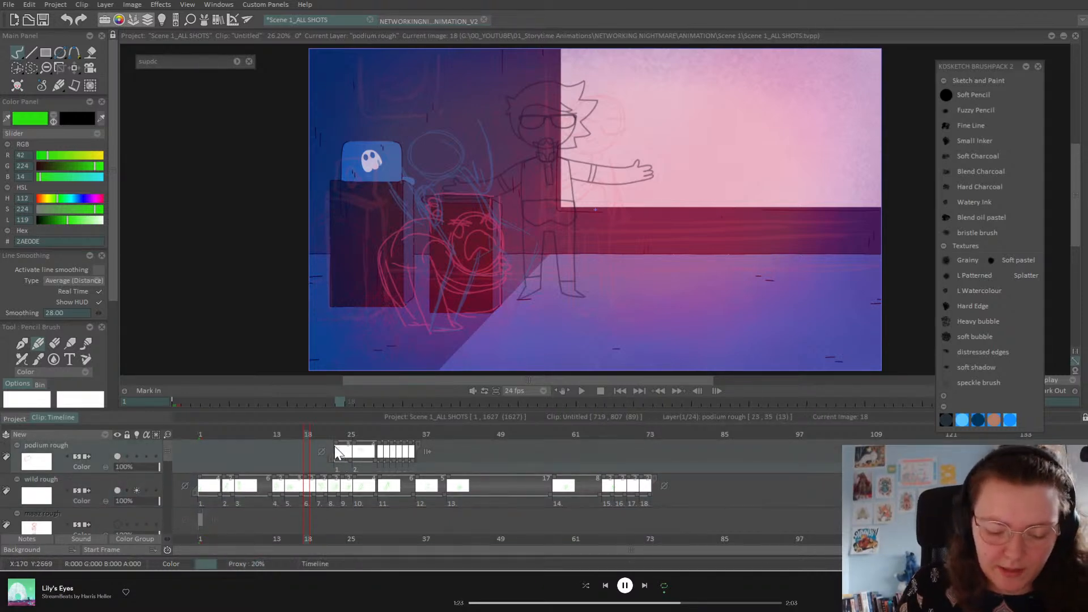
pyautogui.moveTo(335, 444); pyautogui.dragTo(306, 450)
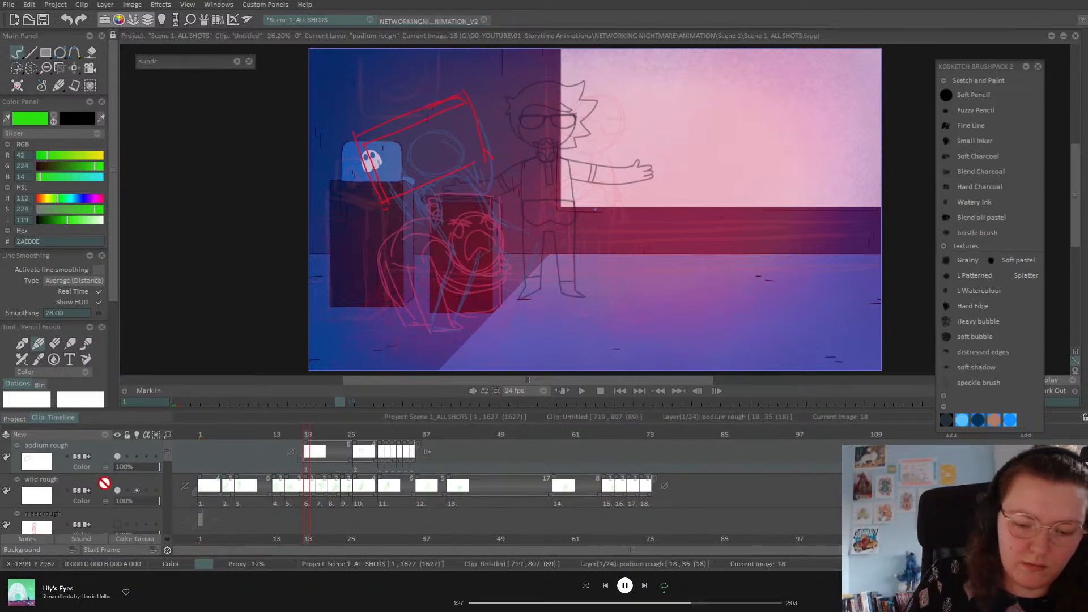
pyautogui.press('Down')
pyautogui.moveTo(386, 201)
pyautogui.mouseDown()
pyautogui.moveTo(486, 156)
pyautogui.moveTo(471, 117)
pyautogui.moveTo(459, 91)
pyautogui.moveTo(356, 138)
pyautogui.moveTo(385, 201)
pyautogui.moveTo(359, 151)
pyautogui.moveTo(465, 103)
pyautogui.mouseUp()
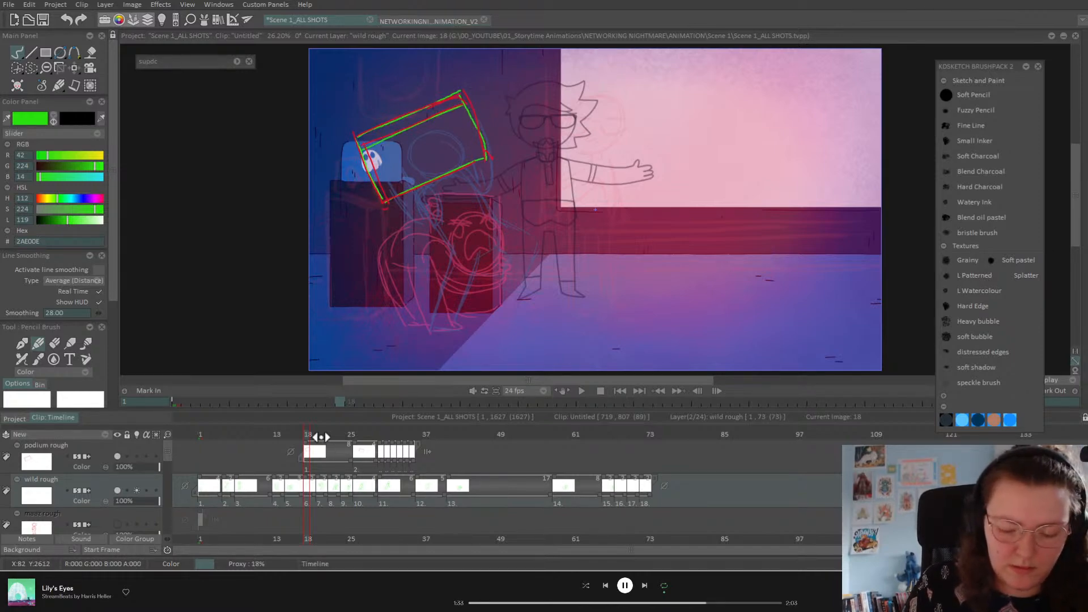
pyautogui.click(319, 435)
pyautogui.moveTo(318, 434)
pyautogui.mouseDown()
pyautogui.moveTo(310, 438)
pyautogui.moveTo(320, 437)
pyautogui.mouseUp()
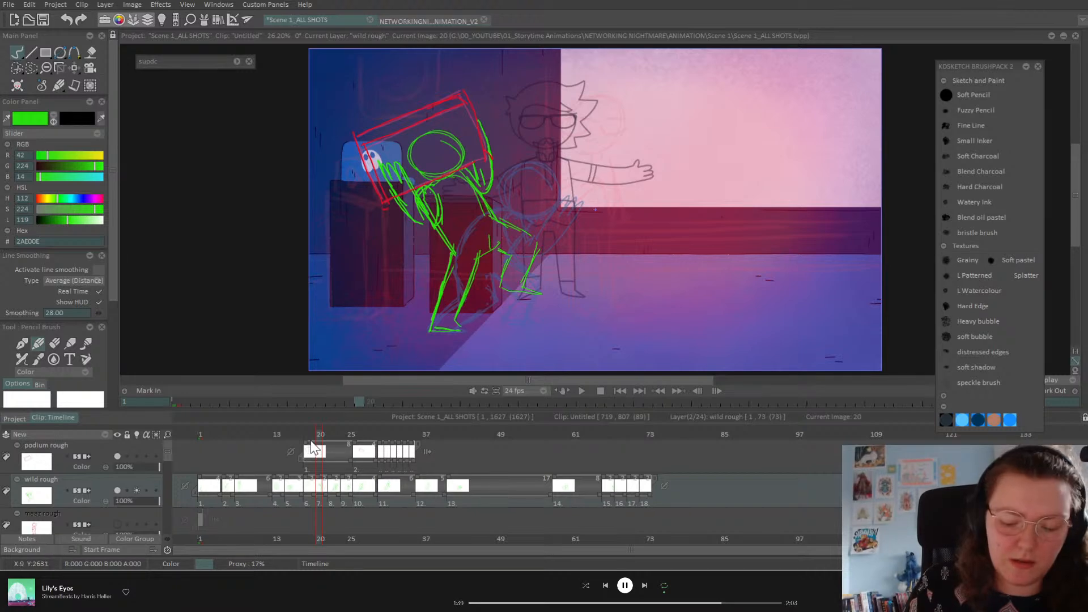
pyautogui.press('Left')
pyautogui.press('Left')
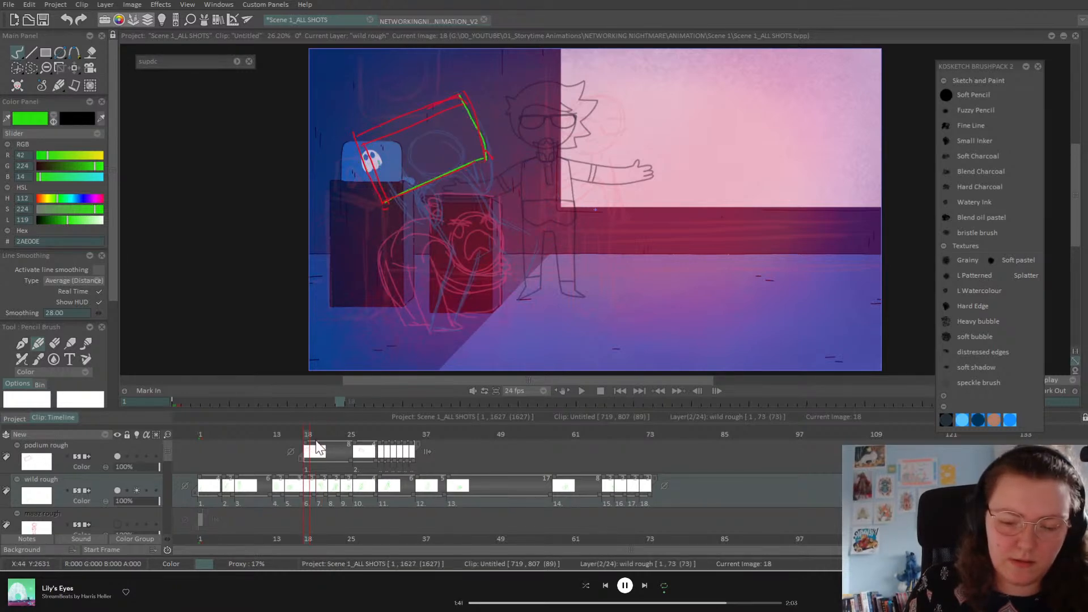
# Step: At frame 20, trace the podium's top and right edges in green
pyautogui.moveTo(317, 435); pyautogui.dragTo(328, 438)
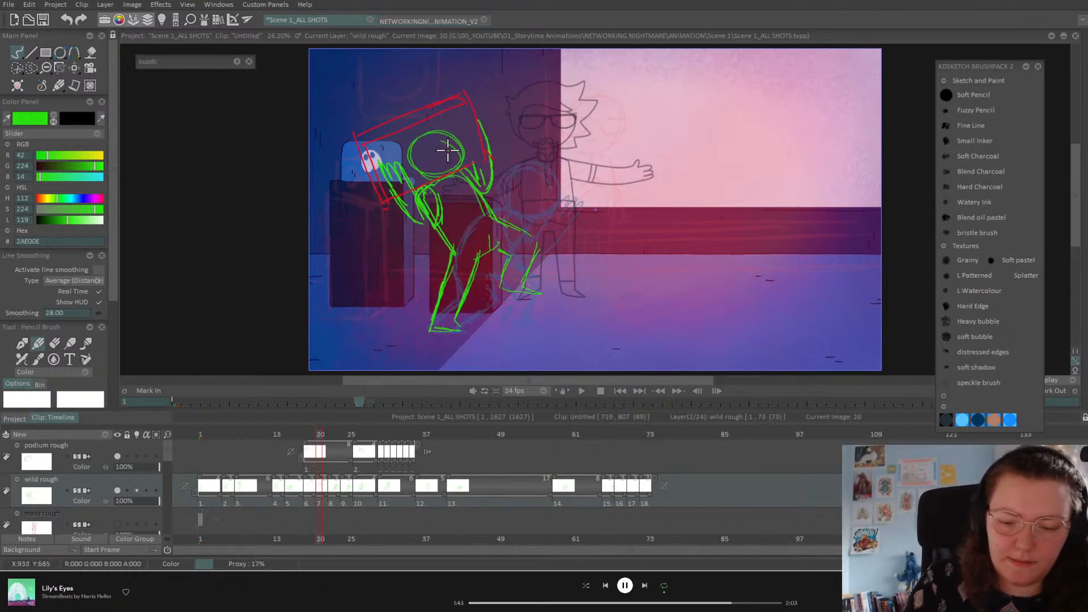
pyautogui.moveTo(357, 143)
pyautogui.mouseDown()
pyautogui.moveTo(467, 97)
pyautogui.moveTo(449, 96)
pyautogui.moveTo(355, 134)
pyautogui.moveTo(383, 200)
pyautogui.moveTo(487, 158)
pyautogui.mouseUp()
pyautogui.moveTo(461, 94); pyautogui.dragTo(490, 160)
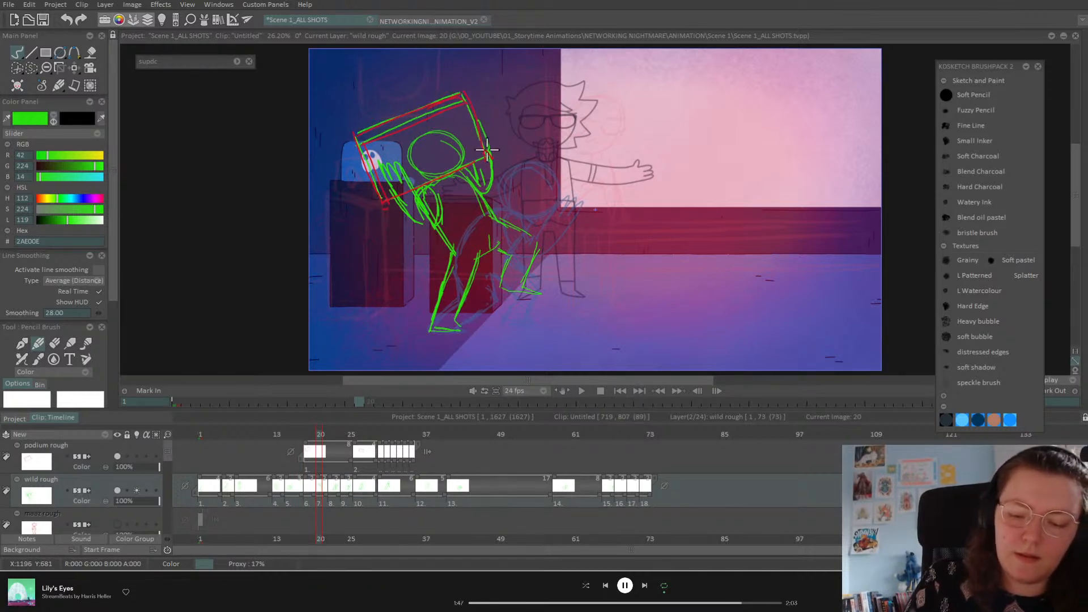
# Step: Compare the drawings, then draw a green head circle beside the podium on frame 18
pyautogui.press('Left')
pyautogui.press('Right')
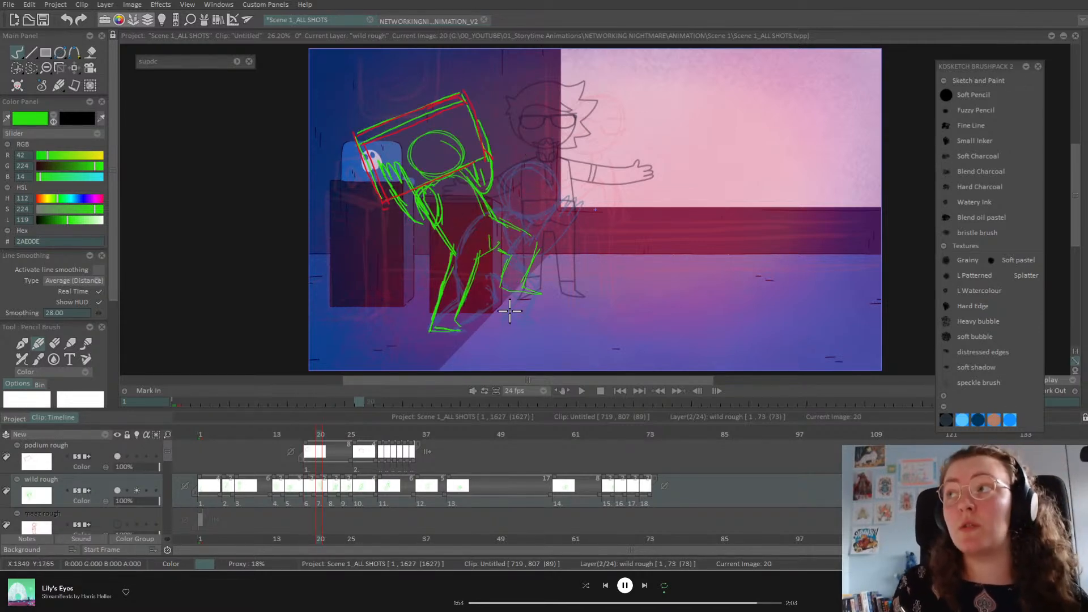
pyautogui.press('Left')
pyautogui.press('Left')
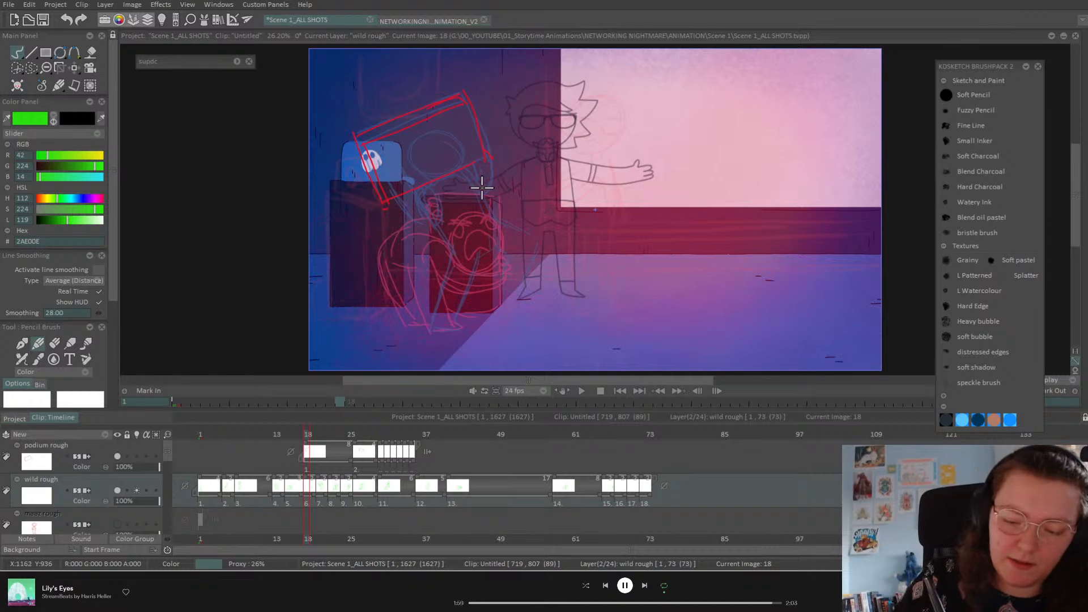
pyautogui.moveTo(476, 164)
pyautogui.mouseDown()
pyautogui.moveTo(507, 193)
pyautogui.moveTo(470, 173)
pyautogui.moveTo(482, 205)
pyautogui.mouseUp()
pyautogui.click(106, 458)
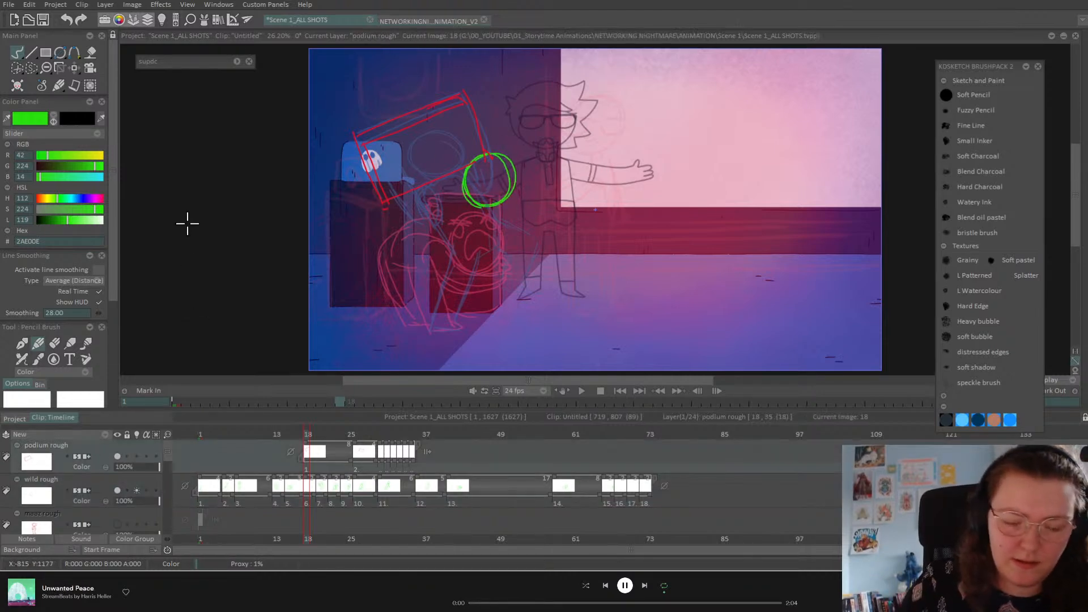
pyautogui.click(75, 67)
pyautogui.click(136, 83)
pyautogui.moveTo(476, 146); pyautogui.dragTo(511, 169)
pyautogui.click(21, 55)
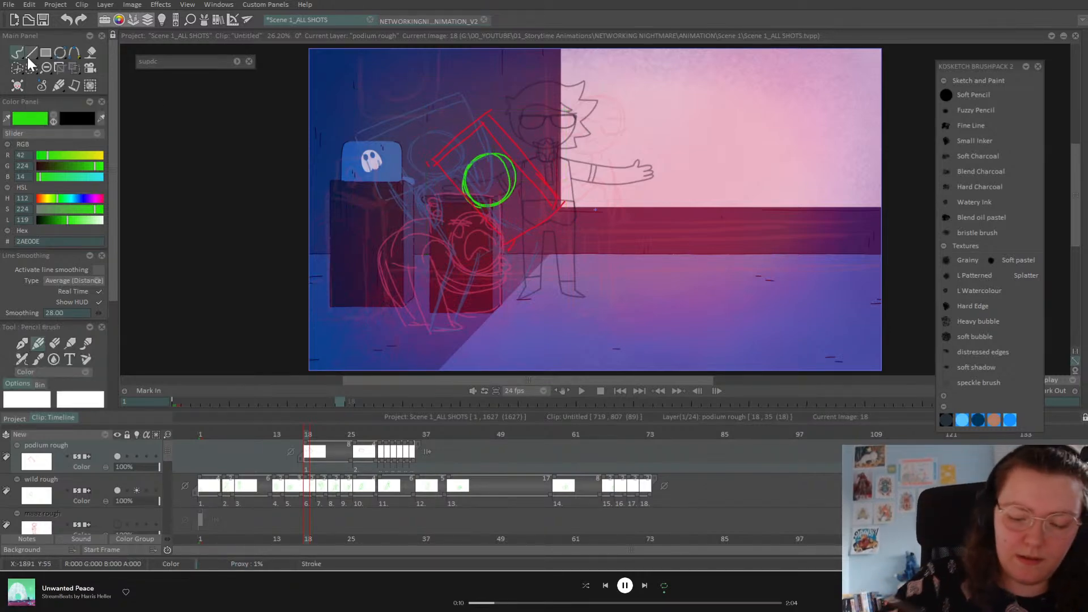
pyautogui.click(106, 487)
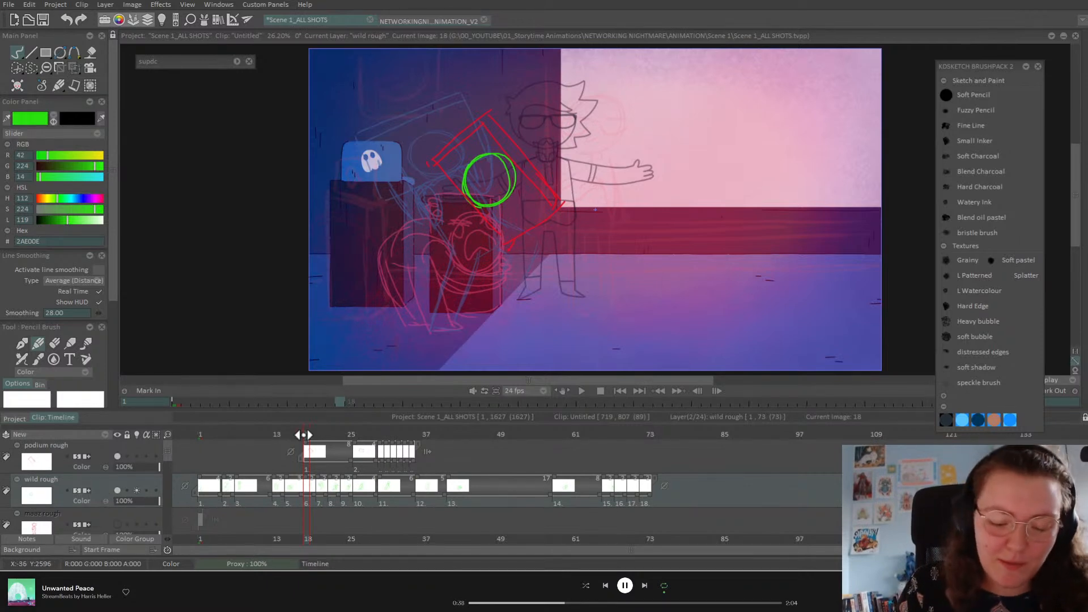
pyautogui.press('Left')
pyautogui.press('Right')
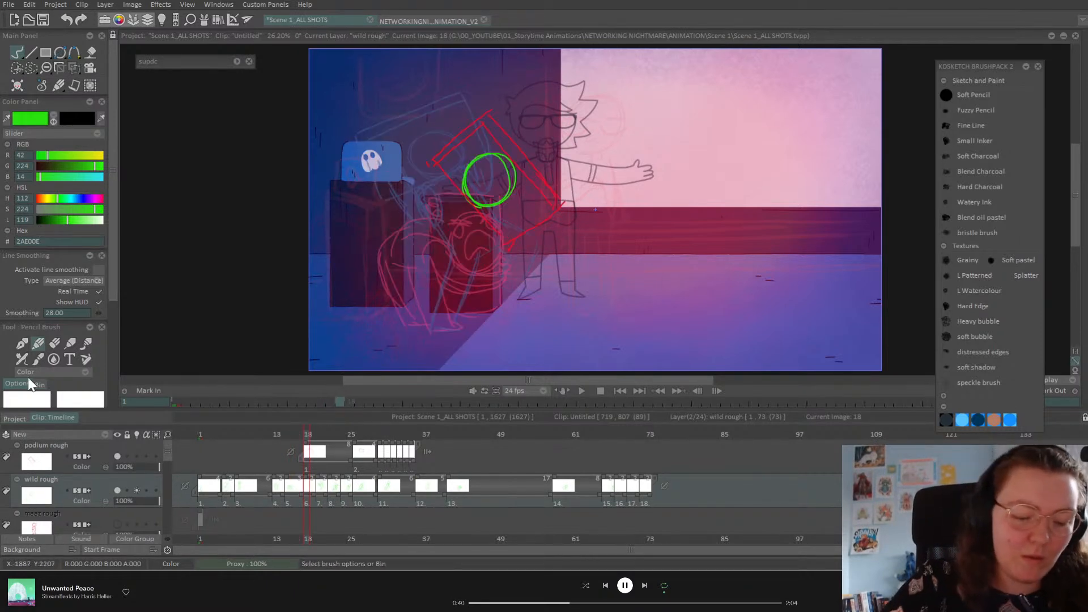
pyautogui.press('Left')
pyautogui.press('Right')
pyautogui.press('Right')
pyautogui.press('Left')
pyautogui.press('Left')
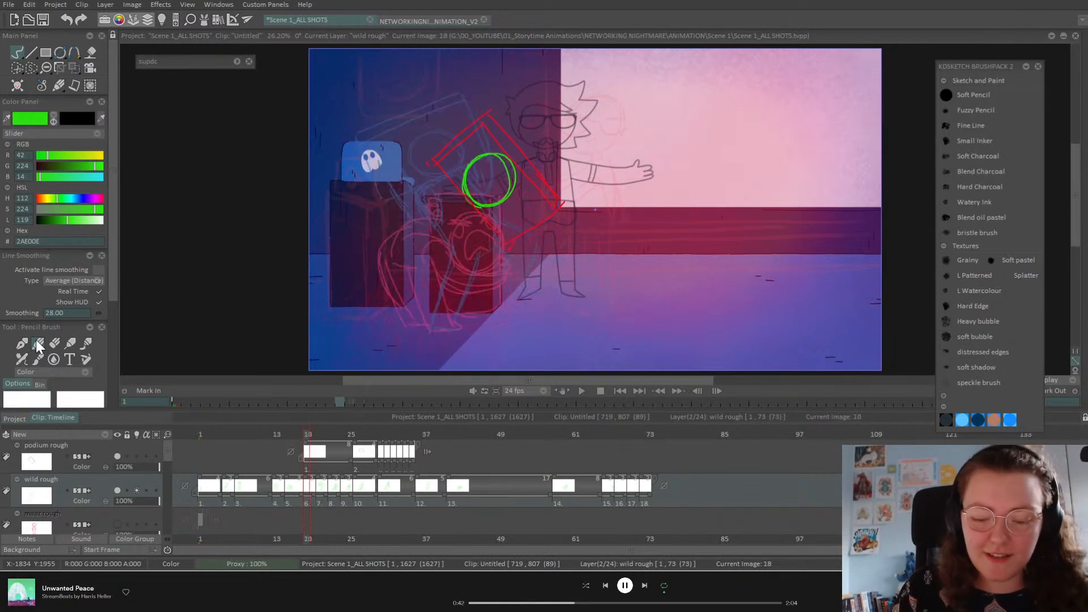
pyautogui.press('Right')
pyautogui.press('Right')
pyautogui.press('Right')
pyautogui.press('Left')
pyautogui.press('Left')
pyautogui.press('Right')
pyautogui.press('Right')
pyautogui.press('Left')
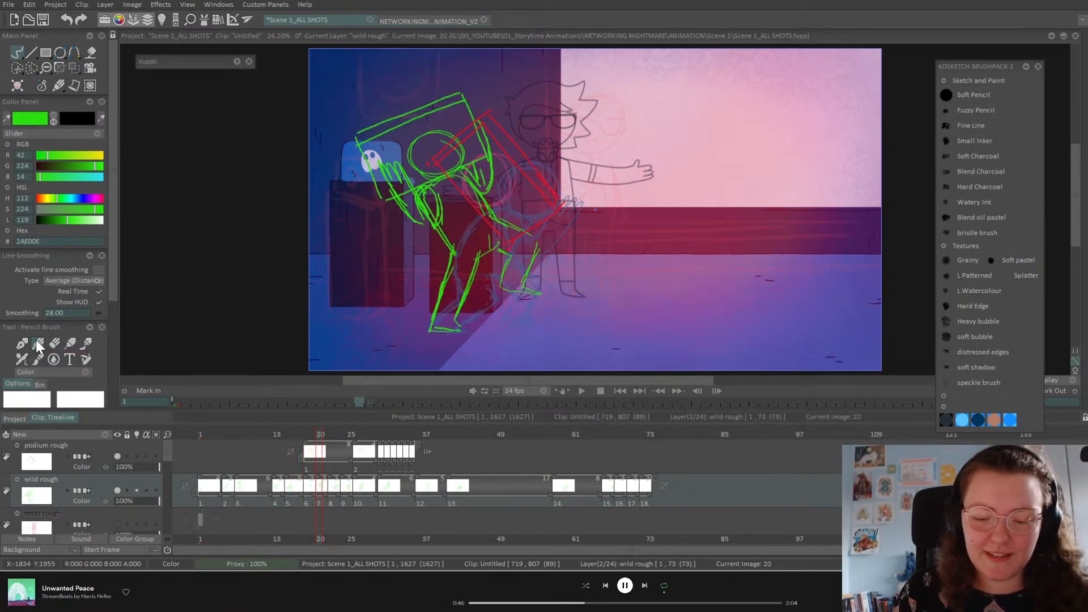
pyautogui.press('Left')
pyautogui.press('Right')
pyautogui.press('Right')
pyautogui.press('Left')
pyautogui.press('Left')
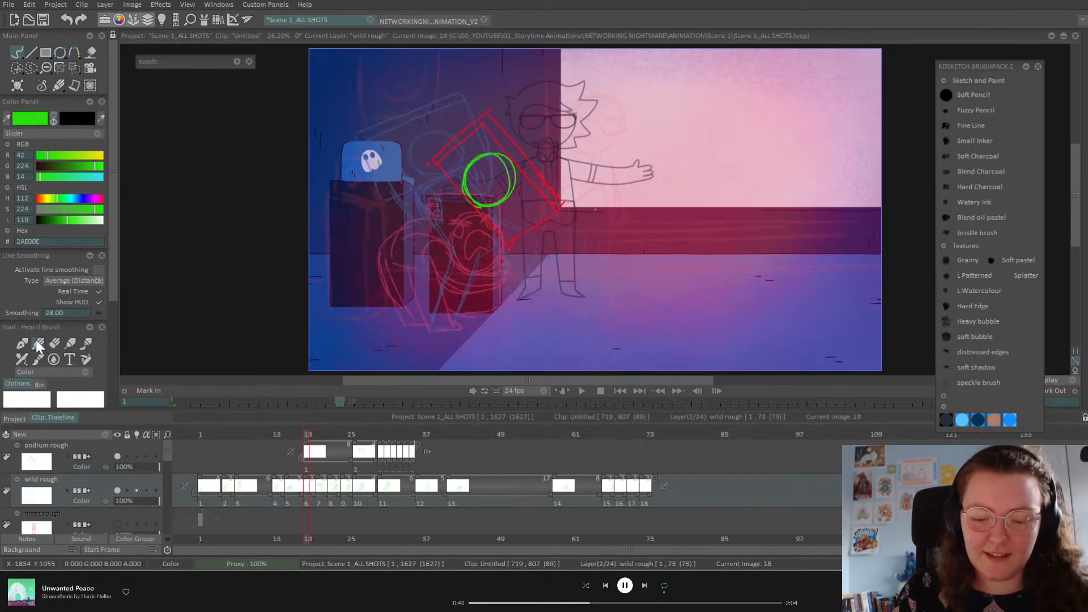
pyautogui.press('Left')
pyautogui.press('Right')
pyautogui.press('Right')
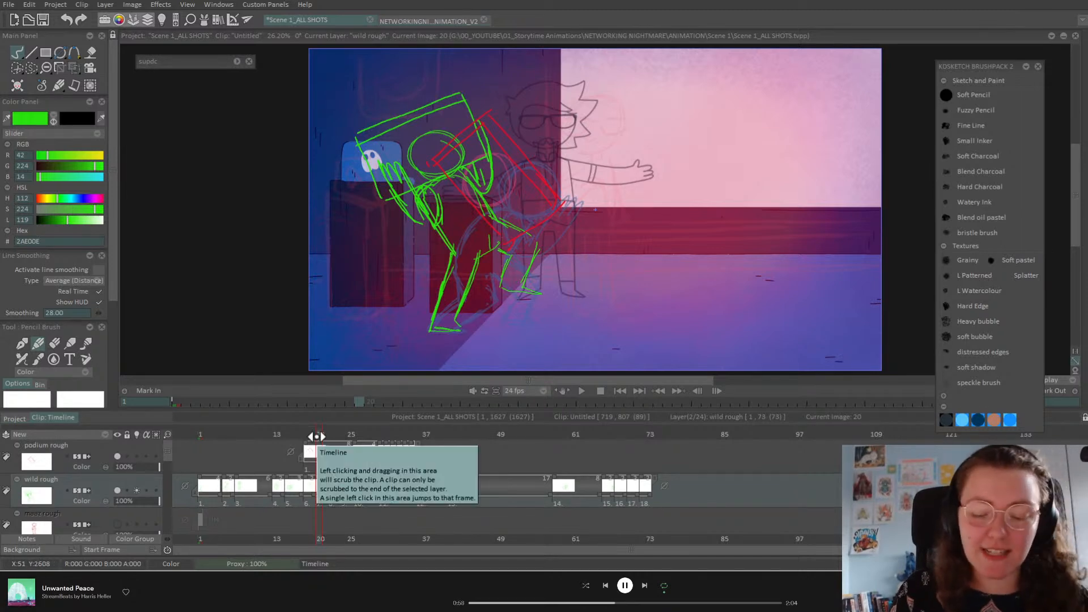
pyautogui.press('Left')
pyautogui.press('Right')
pyautogui.press('Left')
pyautogui.press('Left')
pyautogui.press('Right')
pyautogui.press('Right')
pyautogui.press('Left')
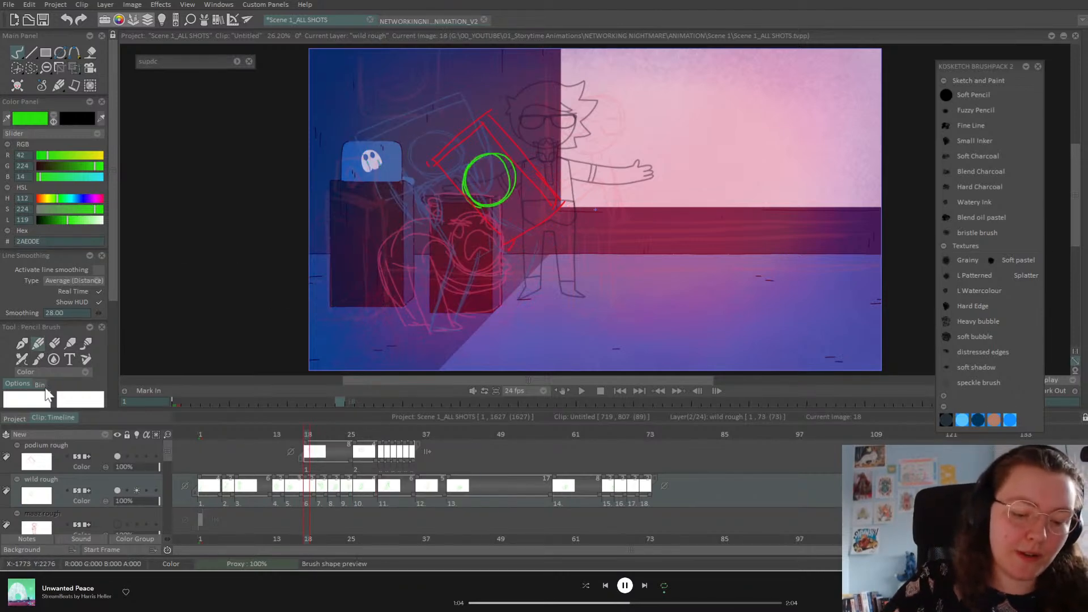
# Step: Sketch the curved back and body sides below the head, undoing unwanted strokes
pyautogui.moveTo(111, 247); pyautogui.dragTo(130, 342)
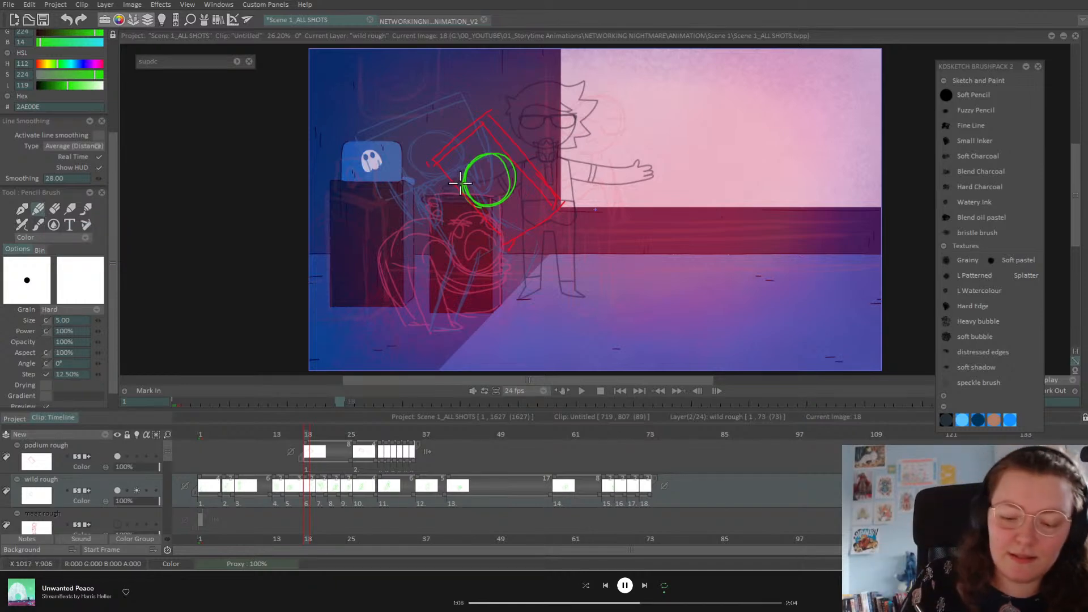
pyautogui.moveTo(462, 185)
pyautogui.mouseDown()
pyautogui.moveTo(401, 204)
pyautogui.moveTo(412, 312)
pyautogui.moveTo(402, 265)
pyautogui.moveTo(413, 326)
pyautogui.moveTo(435, 320)
pyautogui.mouseUp()
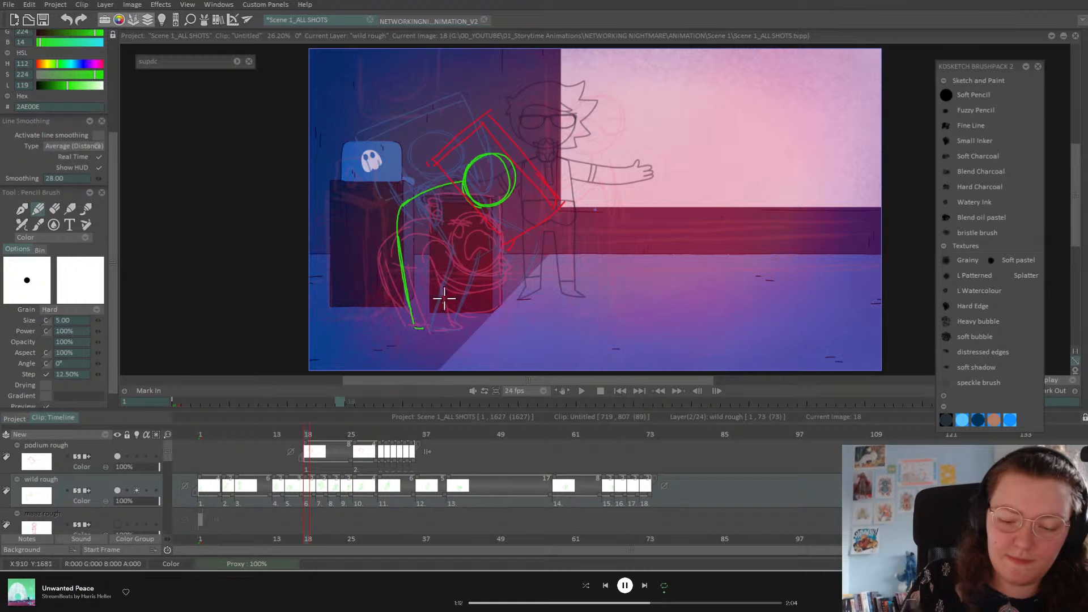
pyautogui.hotkey('ctrl', 'z')
pyautogui.hotkey('ctrl', 'z')
pyautogui.hotkey('ctrl', 'z')
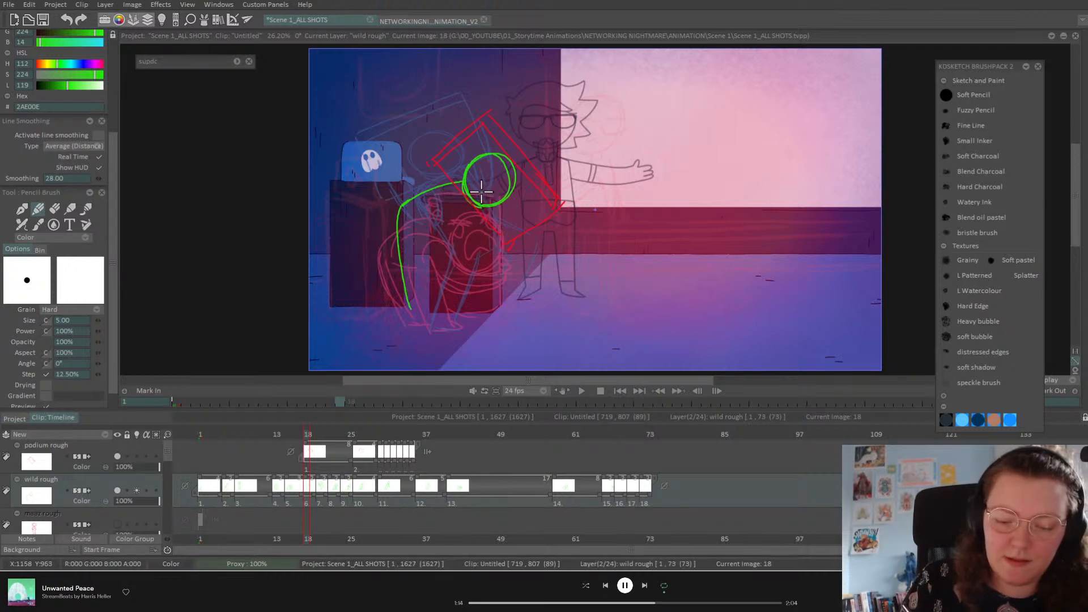
pyautogui.moveTo(464, 193)
pyautogui.mouseDown()
pyautogui.moveTo(437, 199)
pyautogui.moveTo(394, 249)
pyautogui.moveTo(420, 223)
pyautogui.moveTo(408, 292)
pyautogui.mouseUp()
pyautogui.moveTo(404, 245); pyautogui.dragTo(411, 333)
pyautogui.moveTo(485, 208)
pyautogui.mouseDown()
pyautogui.moveTo(452, 243)
pyautogui.moveTo(452, 318)
pyautogui.moveTo(413, 323)
pyautogui.moveTo(456, 330)
pyautogui.mouseUp()
pyautogui.moveTo(424, 263); pyautogui.dragTo(432, 328)
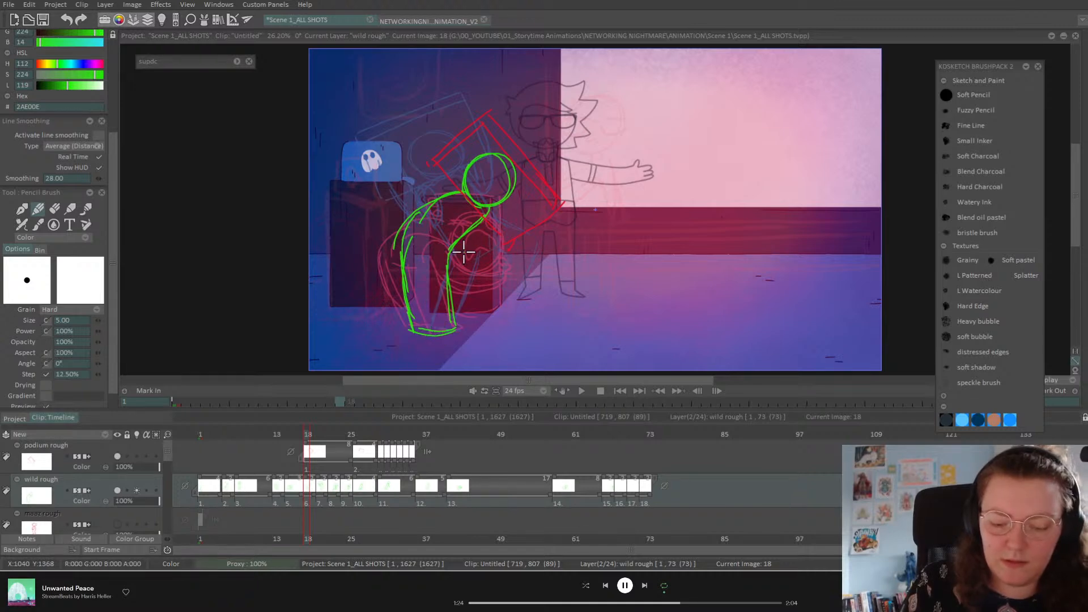
pyautogui.hotkey('ctrl', 'z')
pyautogui.hotkey('ctrl', 'z')
pyautogui.hotkey('ctrl', 'z')
pyautogui.hotkey('ctrl', 'z')
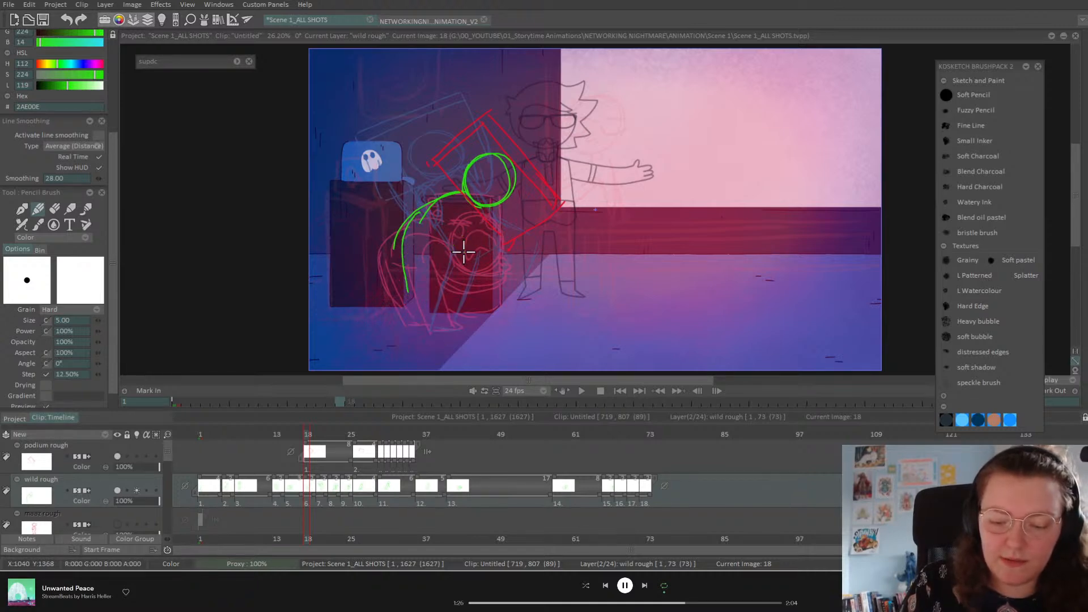
# Step: Redraw the body line from the head and add the lower left leg and foot
pyautogui.moveTo(463, 196)
pyautogui.mouseDown()
pyautogui.moveTo(471, 224)
pyautogui.moveTo(452, 253)
pyautogui.mouseUp()
pyautogui.moveTo(487, 213); pyautogui.dragTo(440, 259)
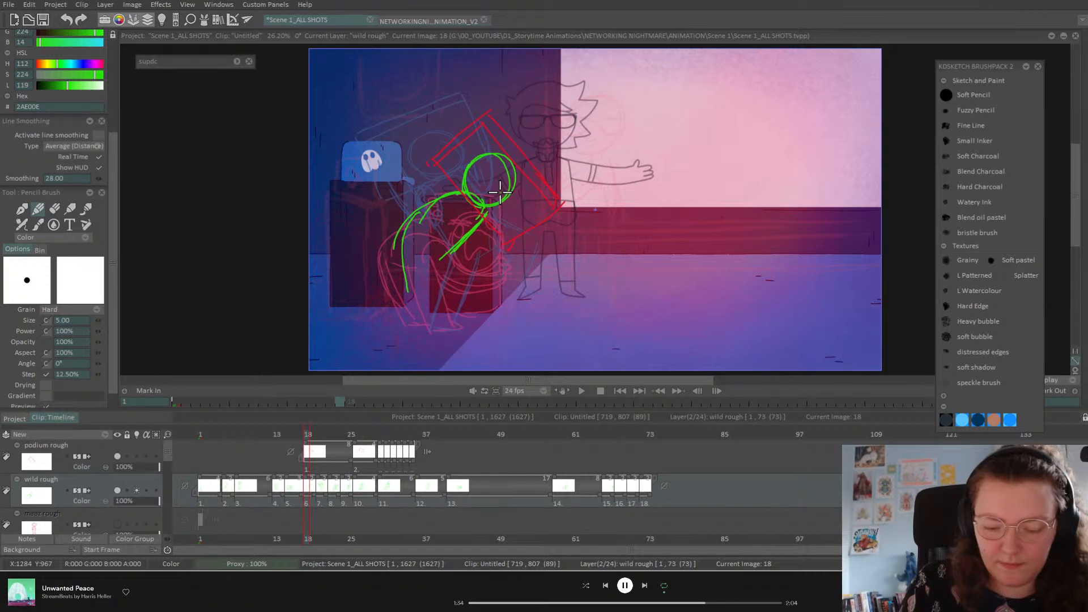
pyautogui.moveTo(425, 329); pyautogui.dragTo(429, 306)
pyautogui.moveTo(407, 262); pyautogui.dragTo(427, 298)
pyautogui.moveTo(406, 260)
pyautogui.mouseDown()
pyautogui.moveTo(427, 297)
pyautogui.moveTo(407, 263)
pyautogui.moveTo(439, 259)
pyautogui.moveTo(462, 295)
pyautogui.moveTo(458, 327)
pyautogui.mouseUp()
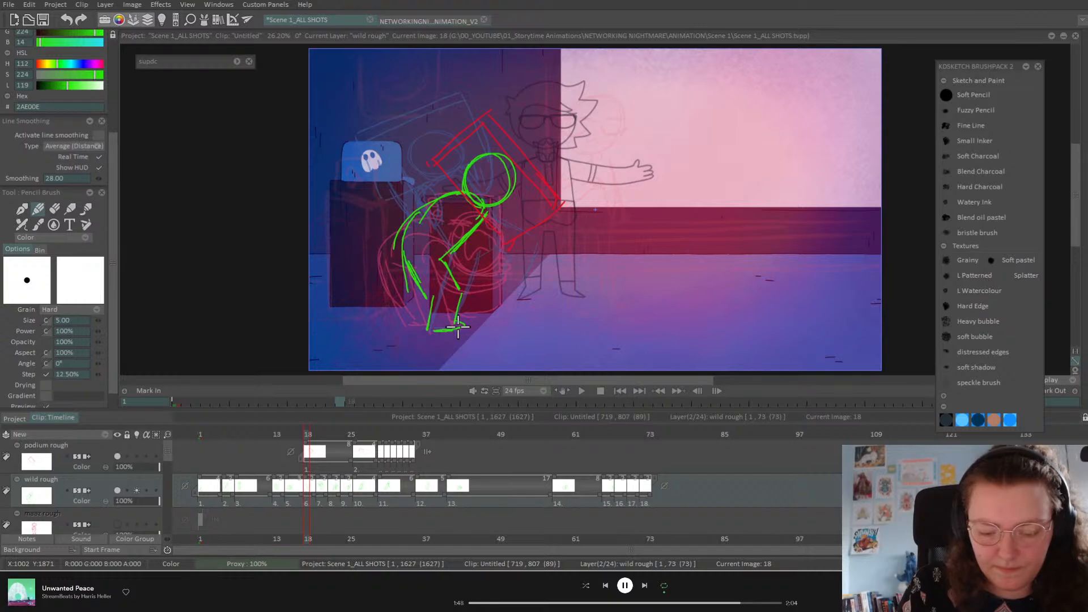
# Step: Flip between the frame 15, 18 and 20 drawings to check the crouch
pyautogui.press('Left')
pyautogui.press('Right')
pyautogui.press('Right')
pyautogui.press('Left')
pyautogui.press('Left')
pyautogui.press('Right')
pyautogui.press('Right')
pyautogui.press('Right')
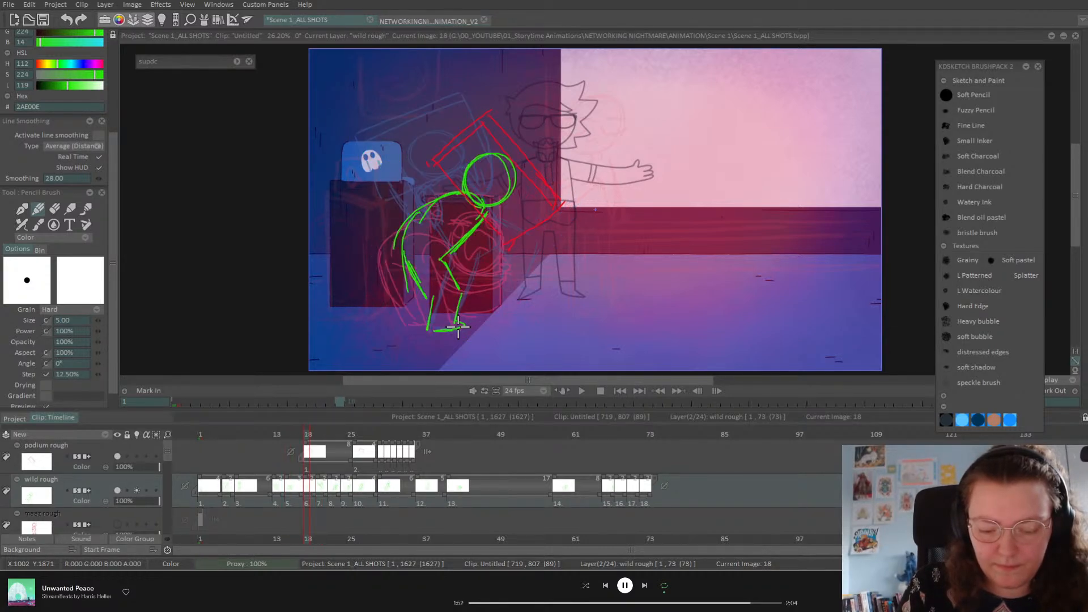
pyautogui.press('Left')
pyautogui.press('Left')
pyautogui.press('Left')
pyautogui.press('Right')
pyautogui.press('Right')
pyautogui.press('Right')
pyautogui.press('Left')
pyautogui.press('Left')
pyautogui.press('Left')
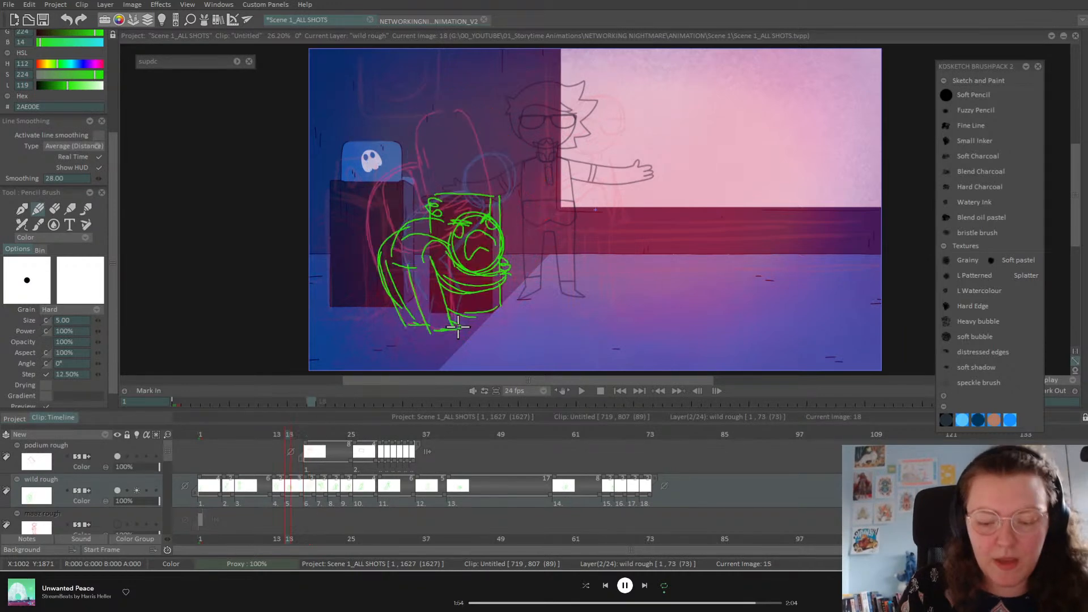
pyautogui.press('Right')
pyautogui.press('Right')
pyautogui.press('Right')
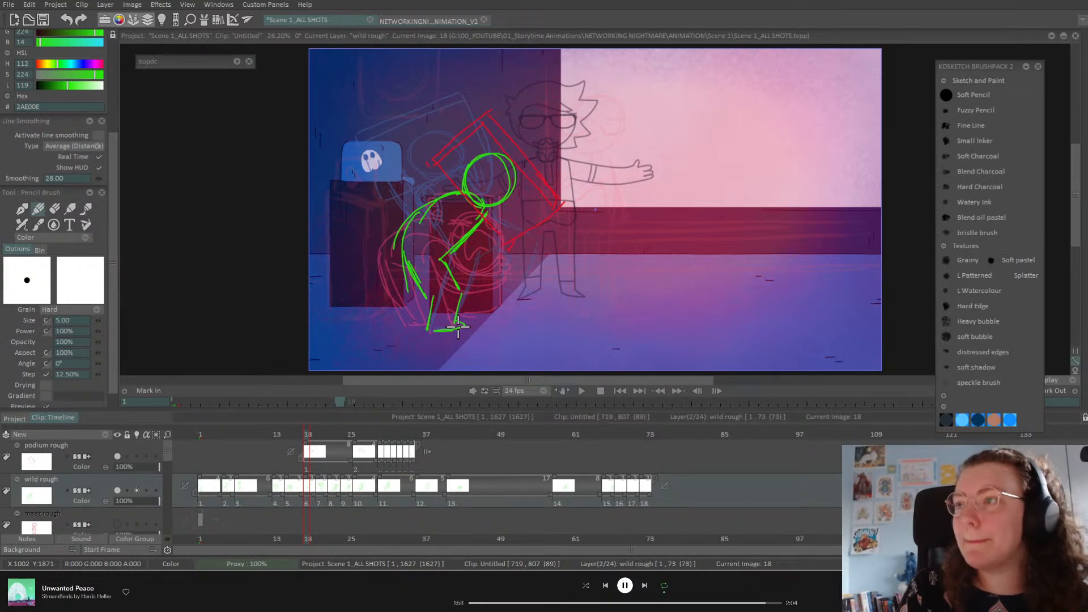
pyautogui.press('Left')
pyautogui.press('Left')
pyautogui.press('Left')
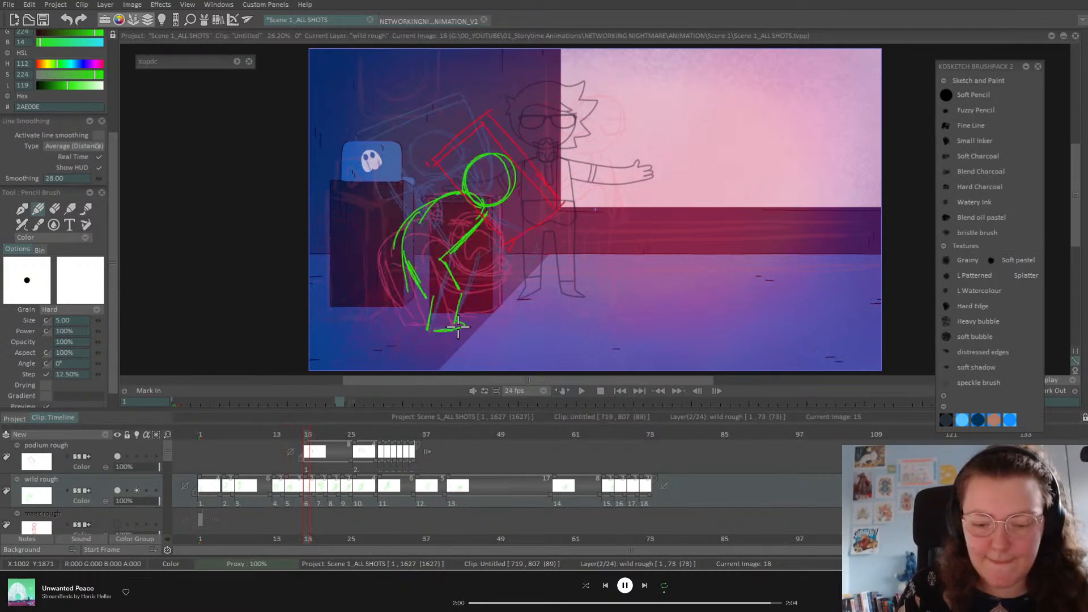
# Step: Draw the torso and an arm reaching up toward the podium, comparing with frames 13 and 15
pyautogui.moveTo(452, 208)
pyautogui.mouseDown()
pyautogui.moveTo(464, 250)
pyautogui.moveTo(513, 224)
pyautogui.mouseUp()
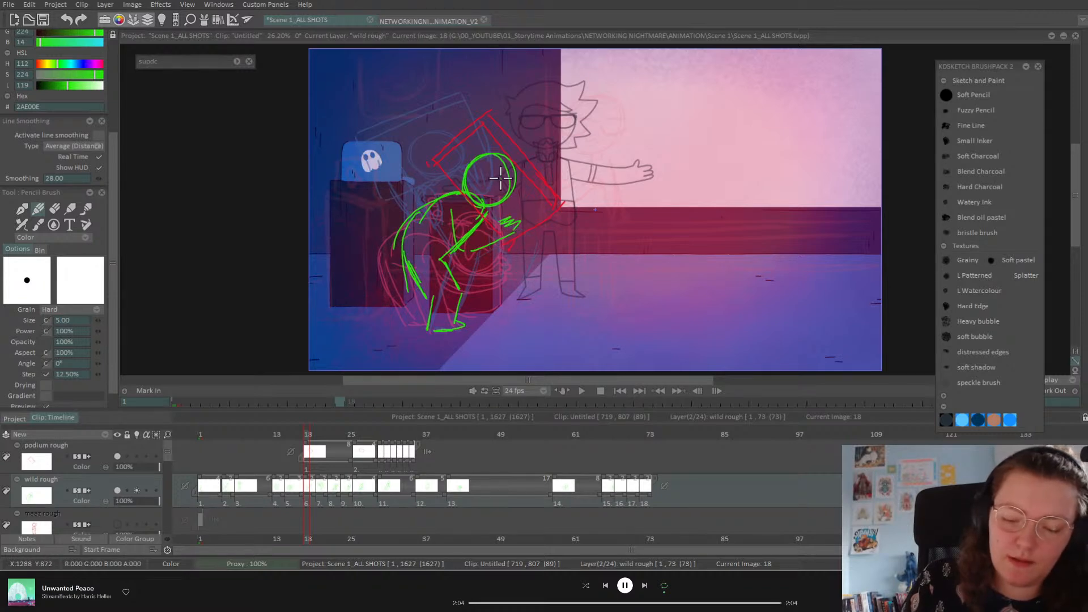
pyautogui.press('Left')
pyautogui.press('Left')
pyautogui.press('Left')
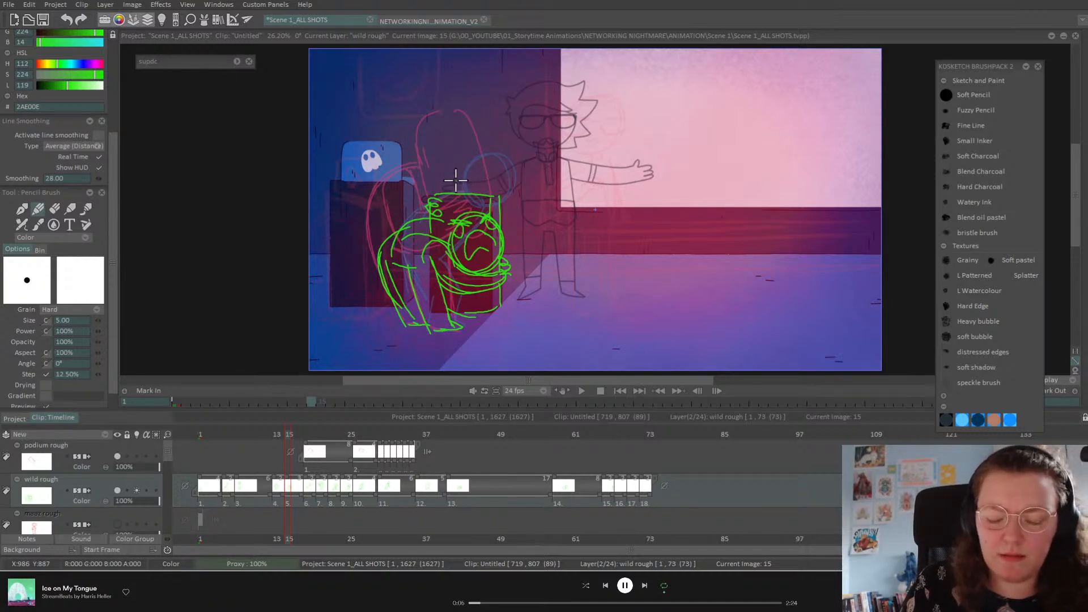
pyautogui.press('Left')
pyautogui.press('Left')
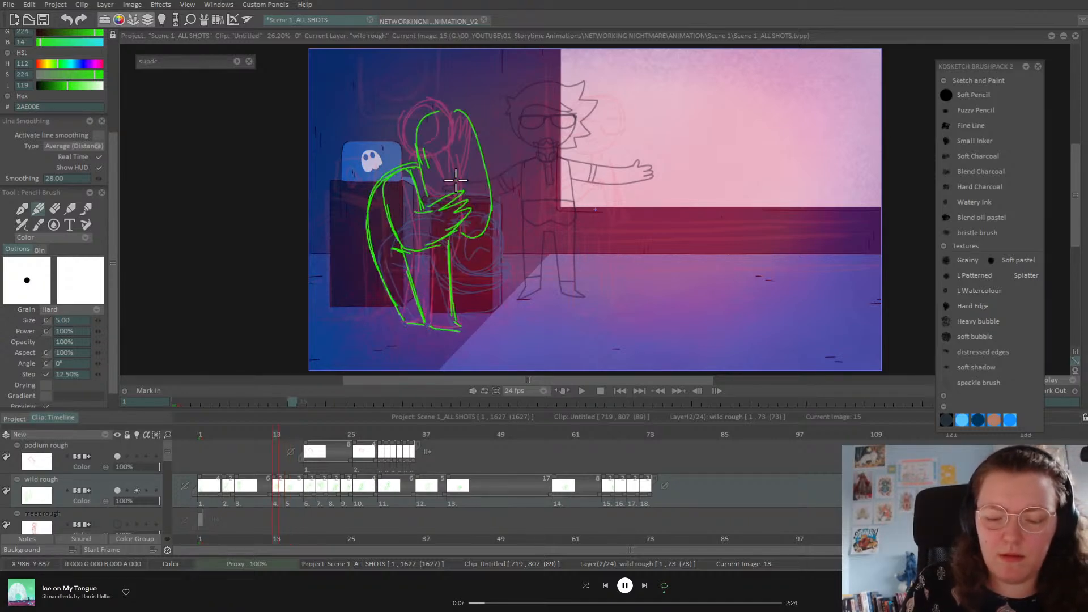
pyautogui.press('Right')
pyautogui.press('Right')
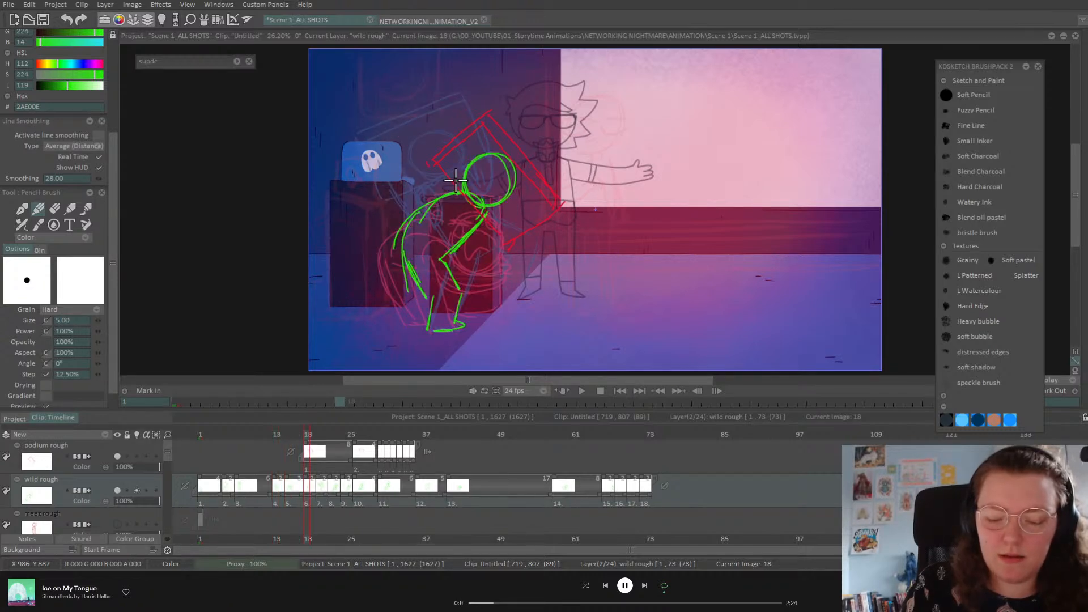
pyautogui.moveTo(448, 195)
pyautogui.mouseDown()
pyautogui.moveTo(458, 243)
pyautogui.moveTo(477, 247)
pyautogui.moveTo(527, 223)
pyautogui.moveTo(479, 220)
pyautogui.moveTo(454, 244)
pyautogui.mouseUp()
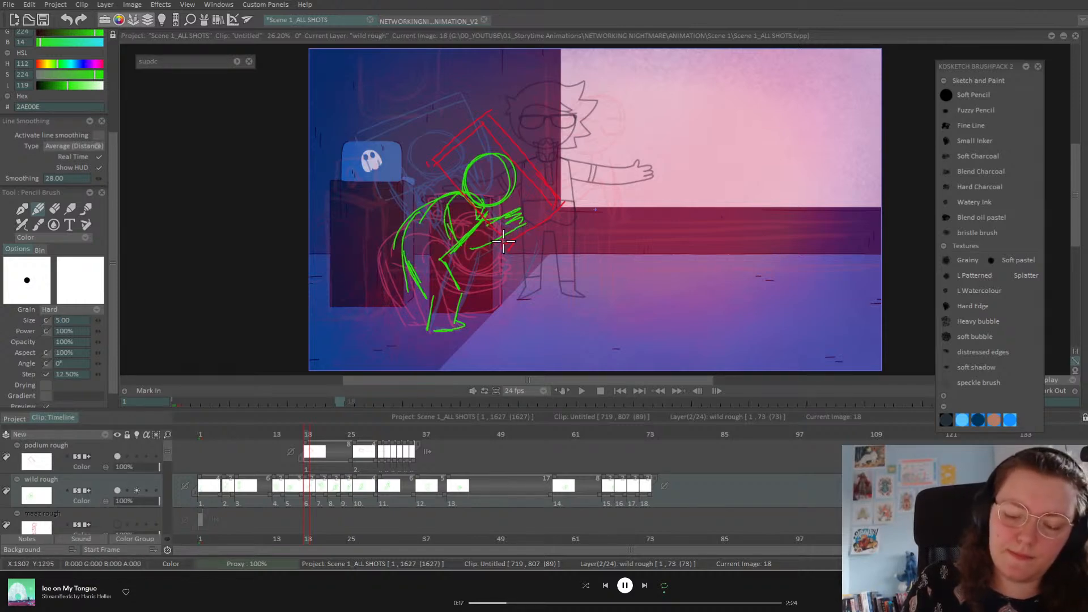
pyautogui.press('Right')
pyautogui.press('Right')
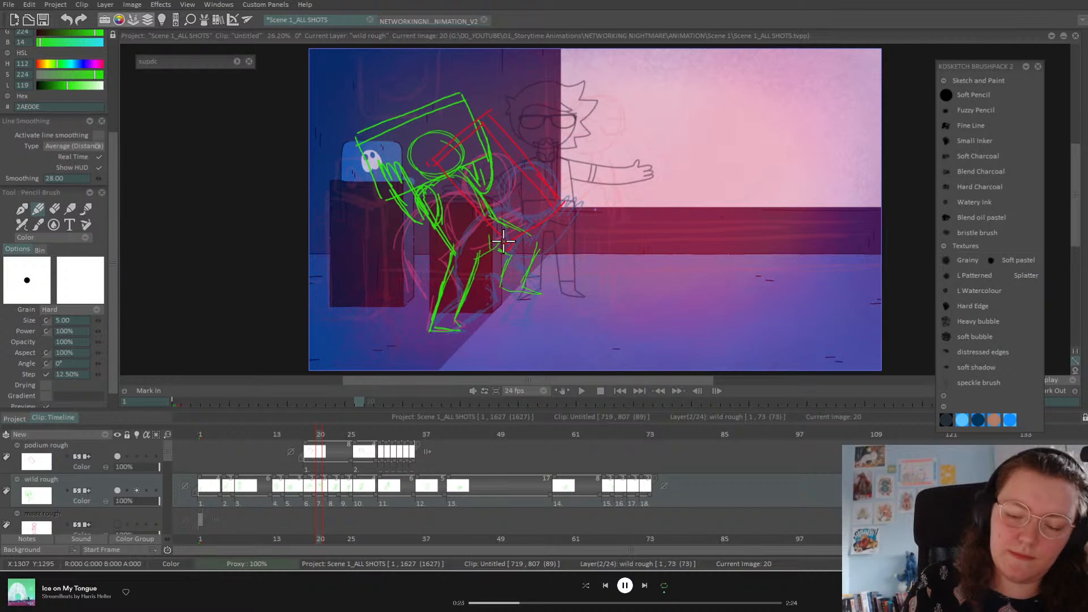
pyautogui.press('Left')
pyautogui.press('Left')
# Step: Try starting the second podium rough at frame 20 and undo it, trace the podium's upper-left edge, hide the podium rough
pyautogui.press('Right')
pyautogui.press('Right')
pyautogui.press('Left')
pyautogui.press('Left')
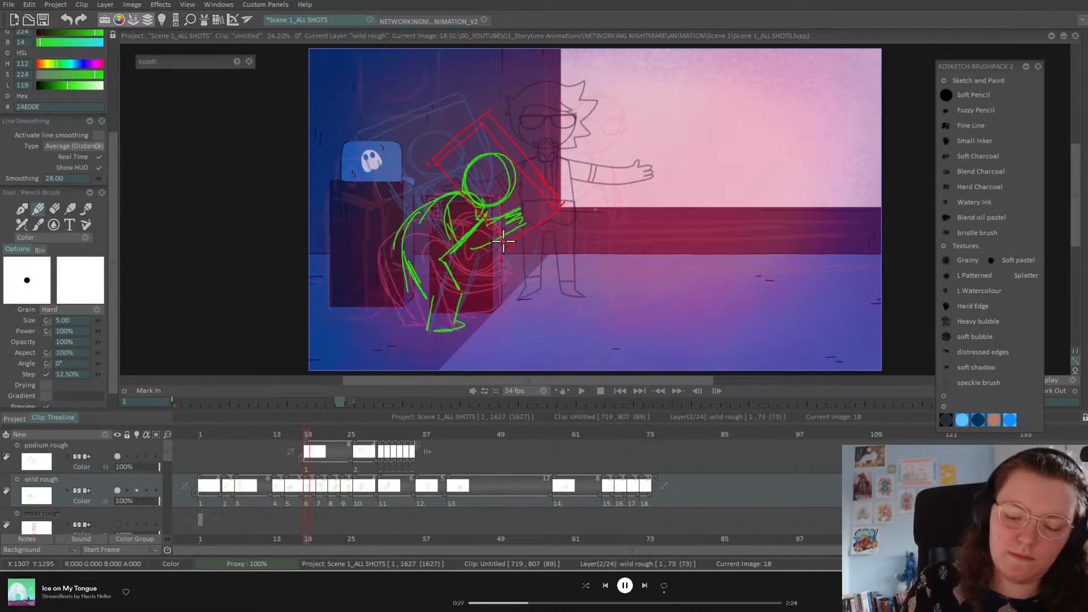
pyautogui.press('Right')
pyautogui.press('Right')
pyautogui.moveTo(352, 442); pyautogui.dragTo(319, 448)
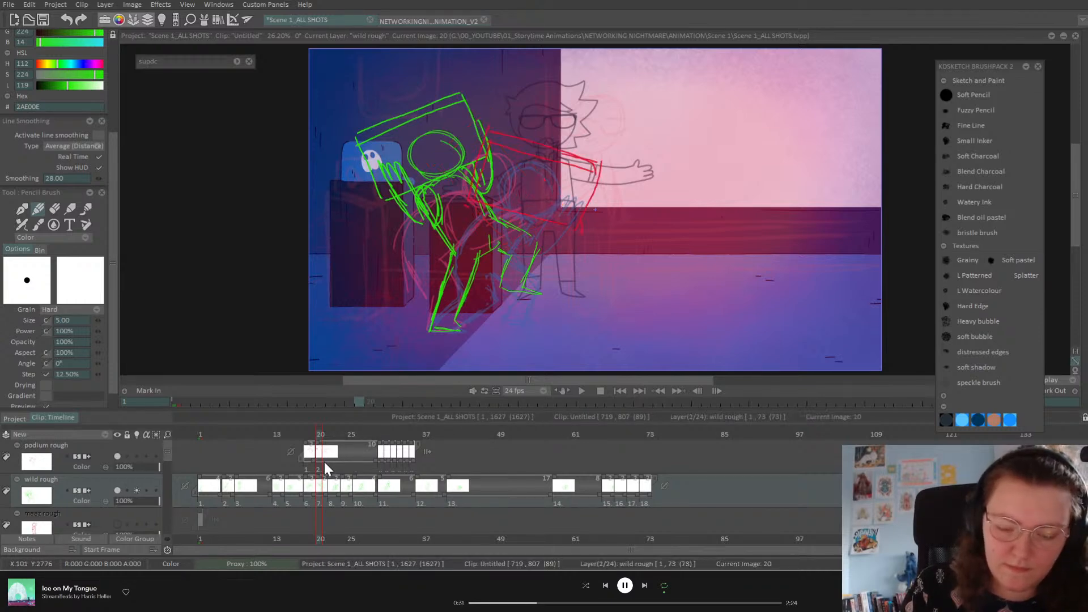
pyautogui.hotkey('ctrl', 'z')
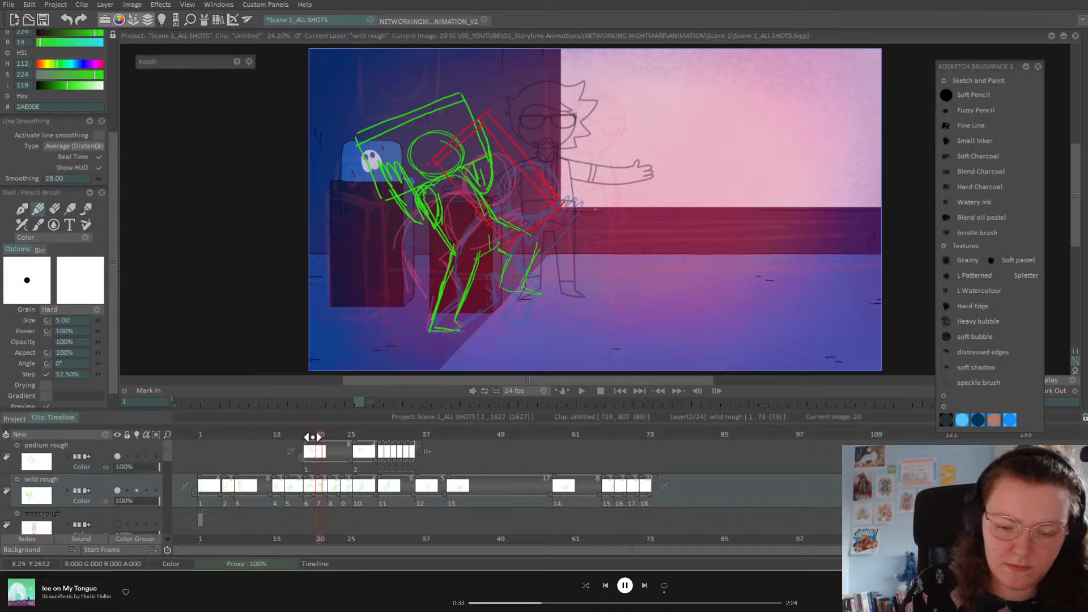
pyautogui.click(308, 435)
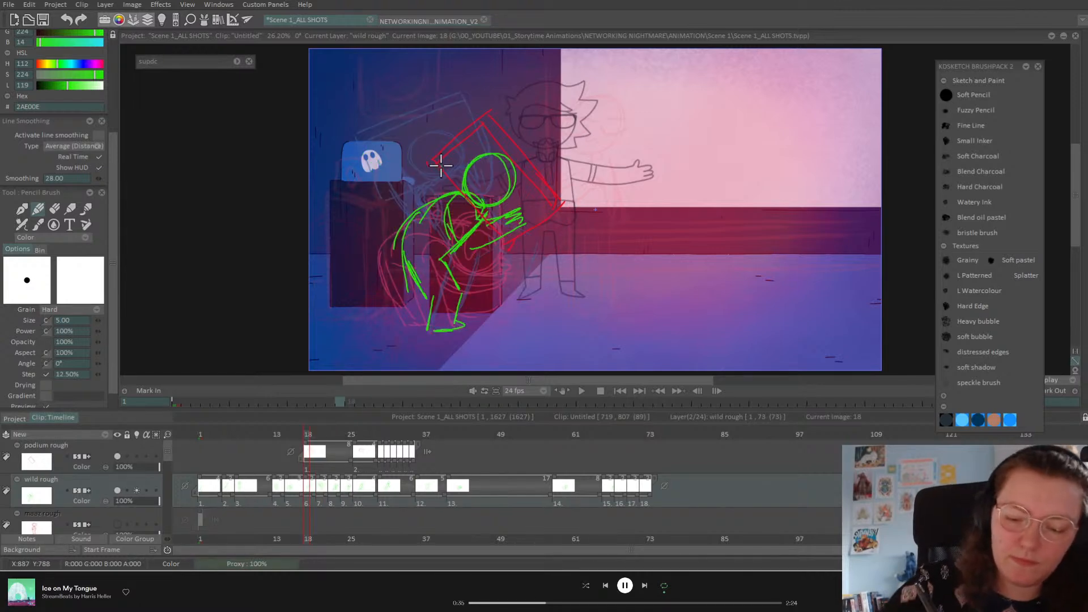
pyautogui.moveTo(434, 161)
pyautogui.mouseDown()
pyautogui.moveTo(496, 118)
pyautogui.moveTo(549, 194)
pyautogui.moveTo(479, 127)
pyautogui.moveTo(555, 205)
pyautogui.moveTo(505, 244)
pyautogui.moveTo(492, 226)
pyautogui.moveTo(508, 245)
pyautogui.mouseUp()
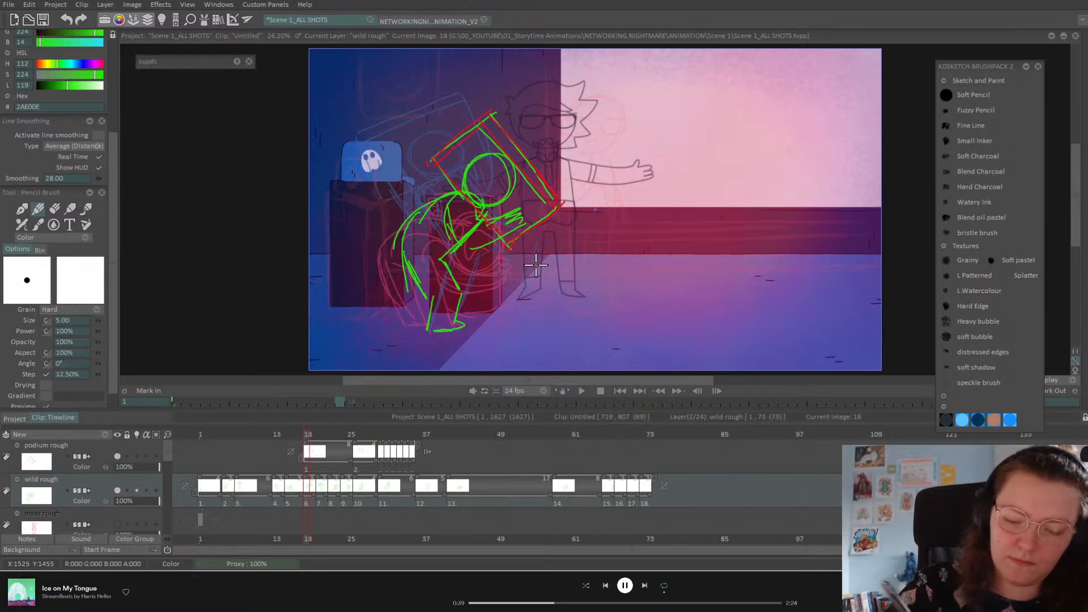
pyautogui.click(117, 458)
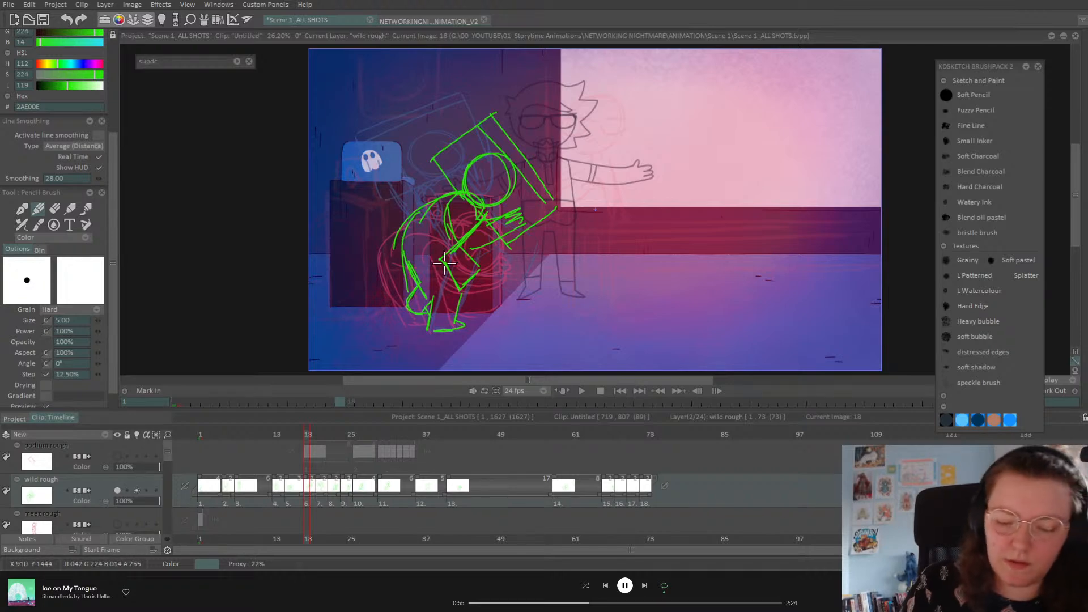
# Step: Flip between the frame 15, 18 and 20 drawings to compare the crouching and carrying poses
pyautogui.press('Left')
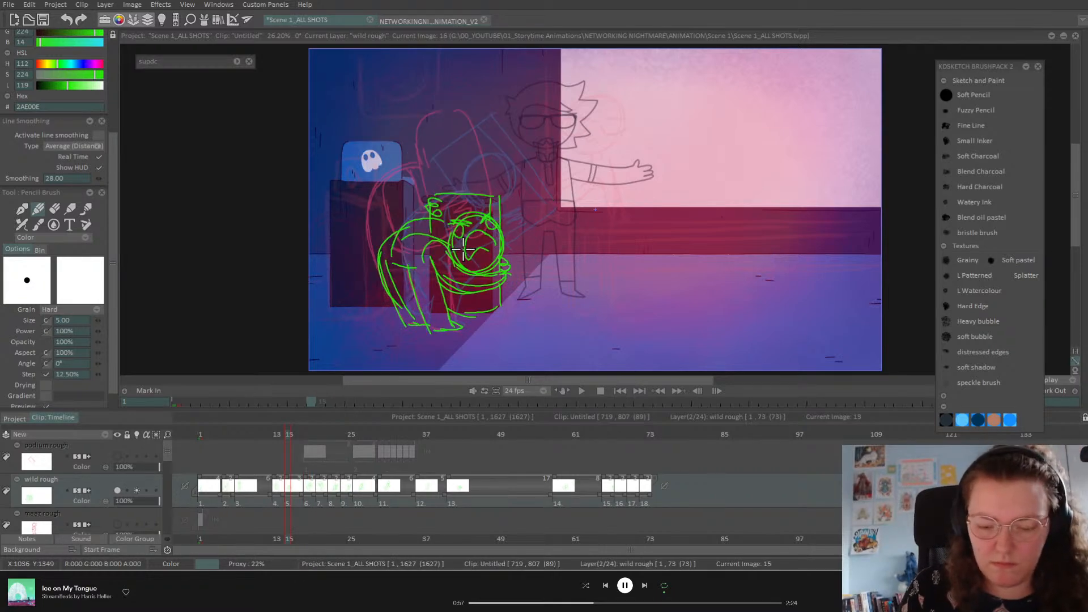
pyautogui.press('Right')
pyautogui.press('Right')
pyautogui.press('Left')
pyautogui.press('Right')
pyautogui.press('Left')
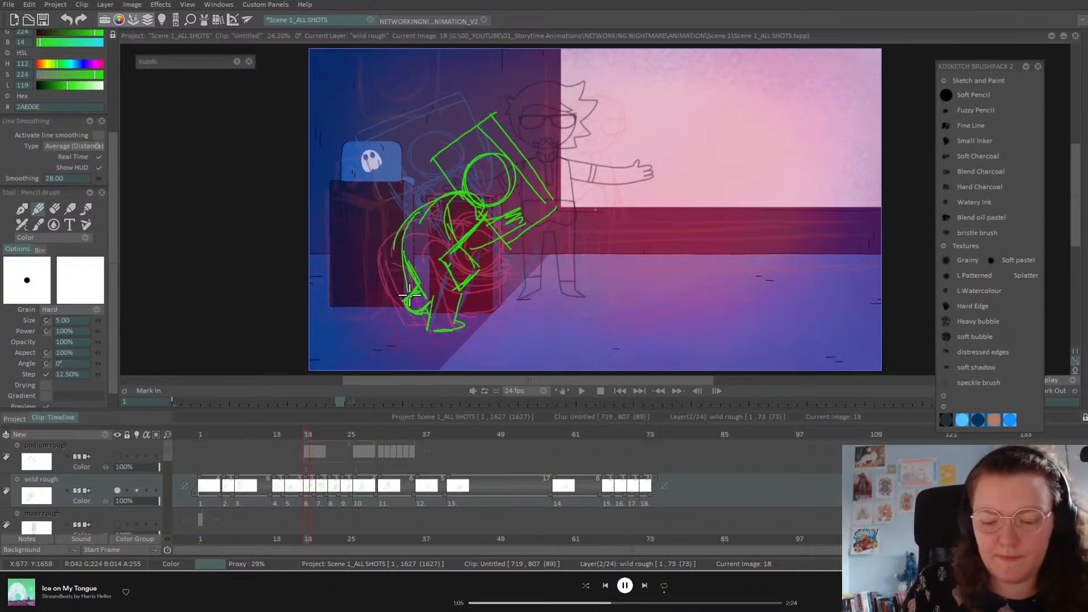
pyautogui.press('Right')
pyautogui.press('Right')
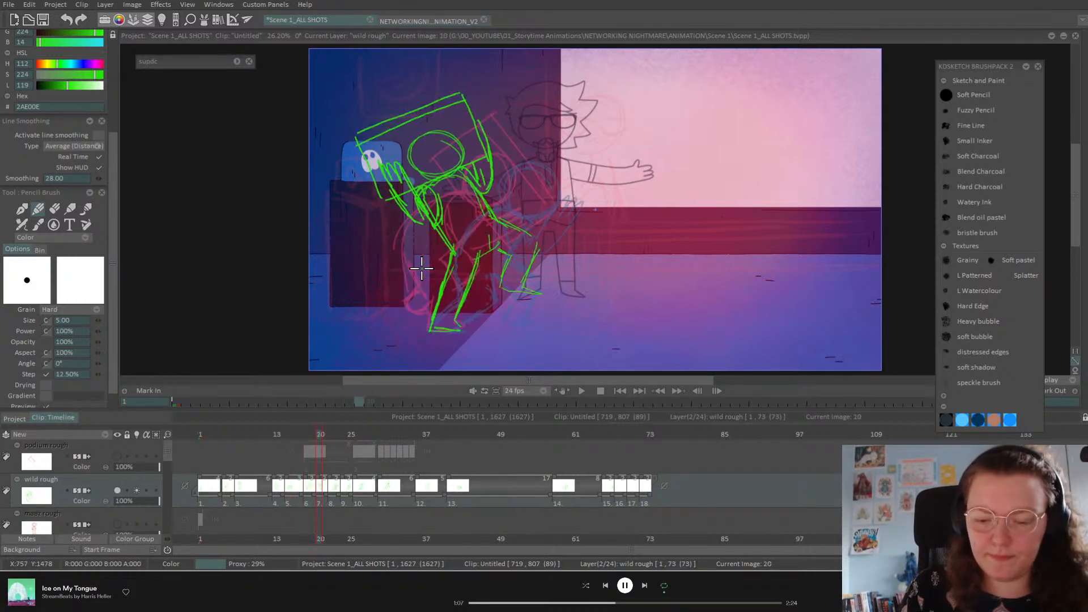
pyautogui.press('Left')
pyautogui.press('Left')
pyautogui.press('Left')
pyautogui.press('Left')
pyautogui.press('Left')
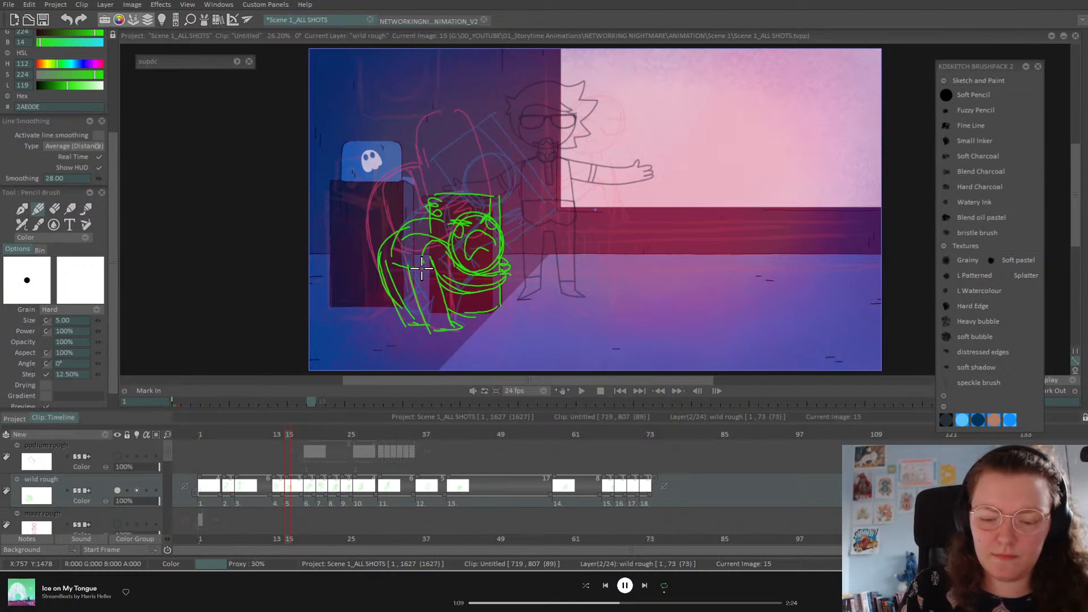
pyautogui.press('Right')
pyautogui.press('Right')
pyautogui.press('Right')
pyautogui.press('Right')
pyautogui.press('Right')
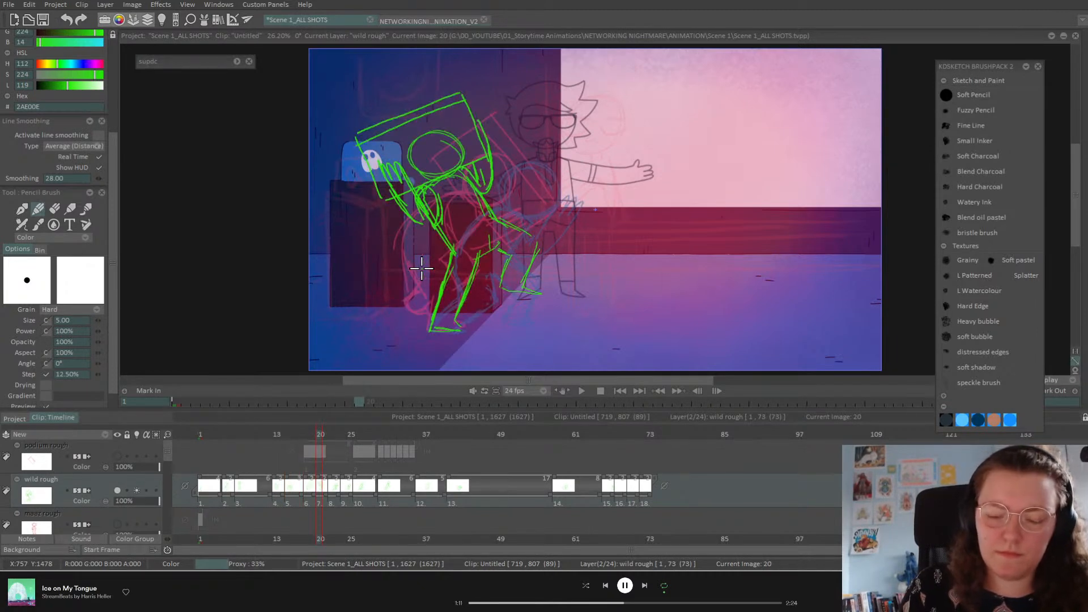
# Step: On frame 20, redraw rounder head circles, erase the old forearm, and sketch an oval torso
pyautogui.moveTo(425, 146)
pyautogui.mouseDown()
pyautogui.moveTo(422, 170)
pyautogui.moveTo(448, 147)
pyautogui.mouseUp()
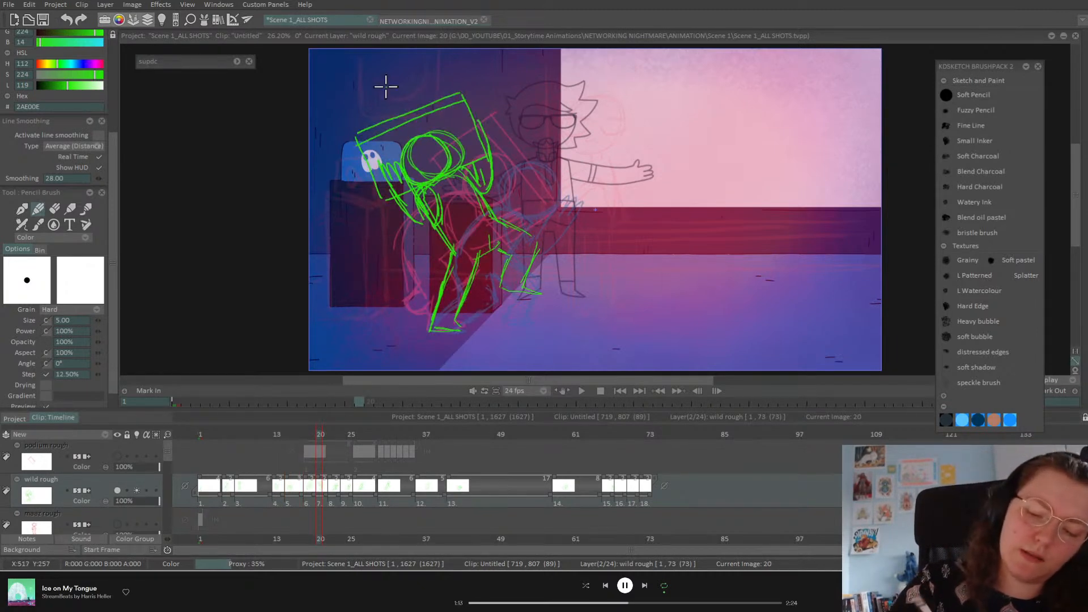
pyautogui.click(54, 209)
pyautogui.moveTo(381, 182); pyautogui.dragTo(389, 165)
pyautogui.moveTo(406, 211); pyautogui.dragTo(411, 221)
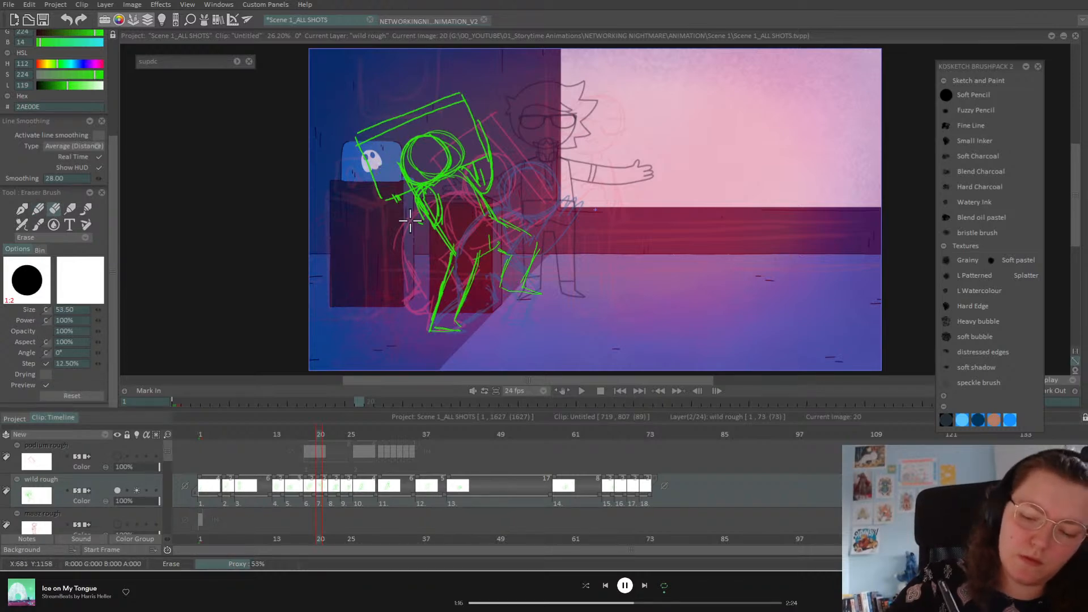
pyautogui.click(38, 210)
pyautogui.moveTo(471, 184)
pyautogui.mouseDown()
pyautogui.moveTo(443, 172)
pyautogui.moveTo(428, 189)
pyautogui.moveTo(467, 195)
pyautogui.moveTo(458, 133)
pyautogui.moveTo(472, 129)
pyautogui.moveTo(472, 195)
pyautogui.moveTo(422, 200)
pyautogui.moveTo(415, 187)
pyautogui.moveTo(467, 206)
pyautogui.moveTo(430, 206)
pyautogui.moveTo(474, 170)
pyautogui.moveTo(457, 155)
pyautogui.moveTo(442, 192)
pyautogui.mouseUp()
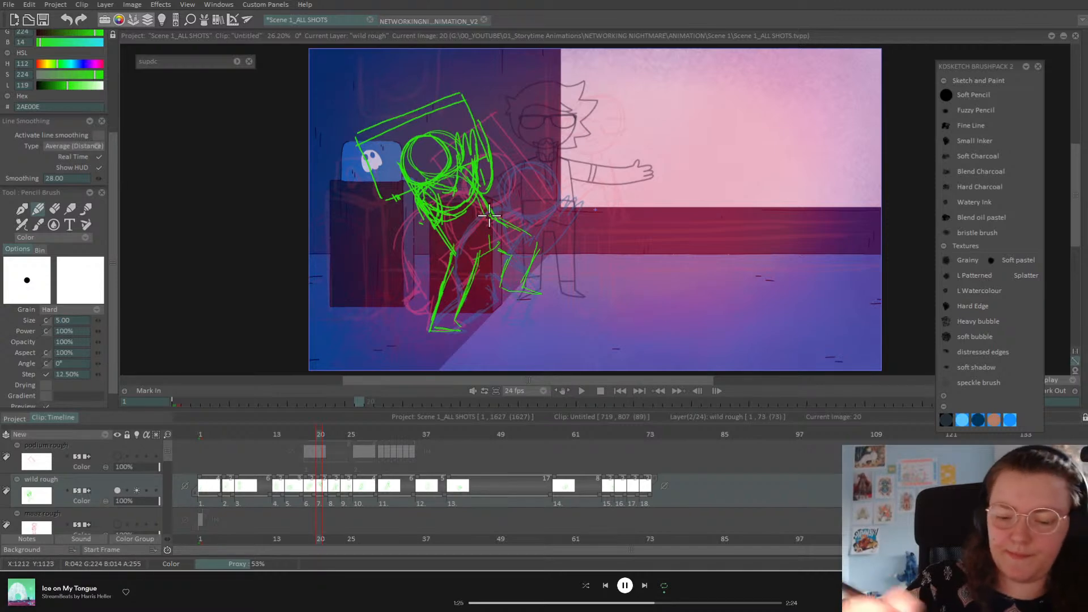
pyautogui.press('Left')
pyautogui.press('Left')
pyautogui.press('Right')
pyautogui.press('Right')
pyautogui.press('Right')
pyautogui.press('Right')
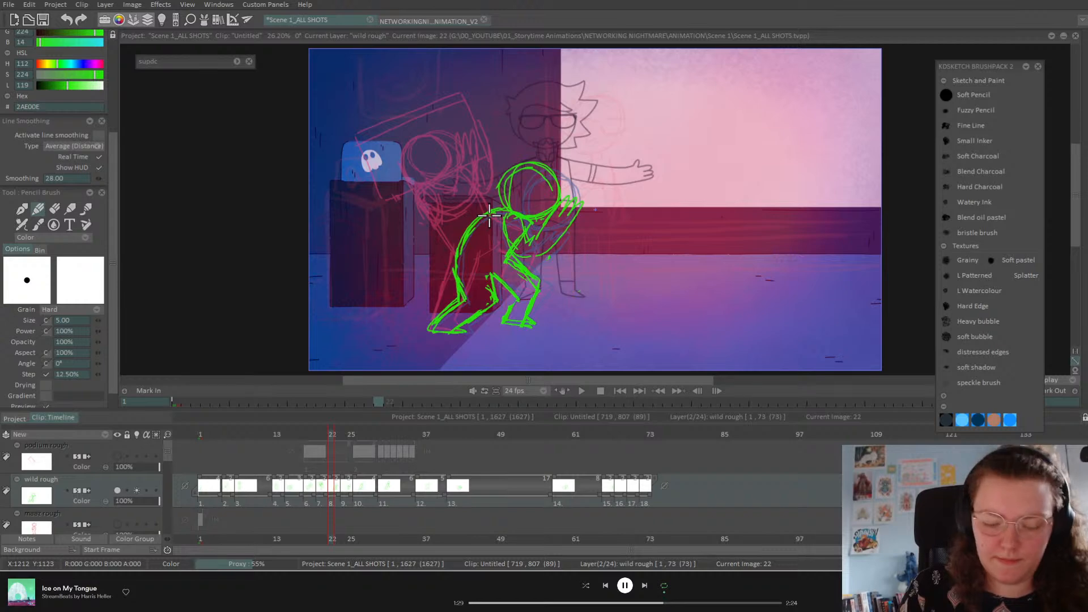
# Step: Show the red podium roughs, trace the podium edges, and start the next podium drawing at frame 24
pyautogui.click(117, 456)
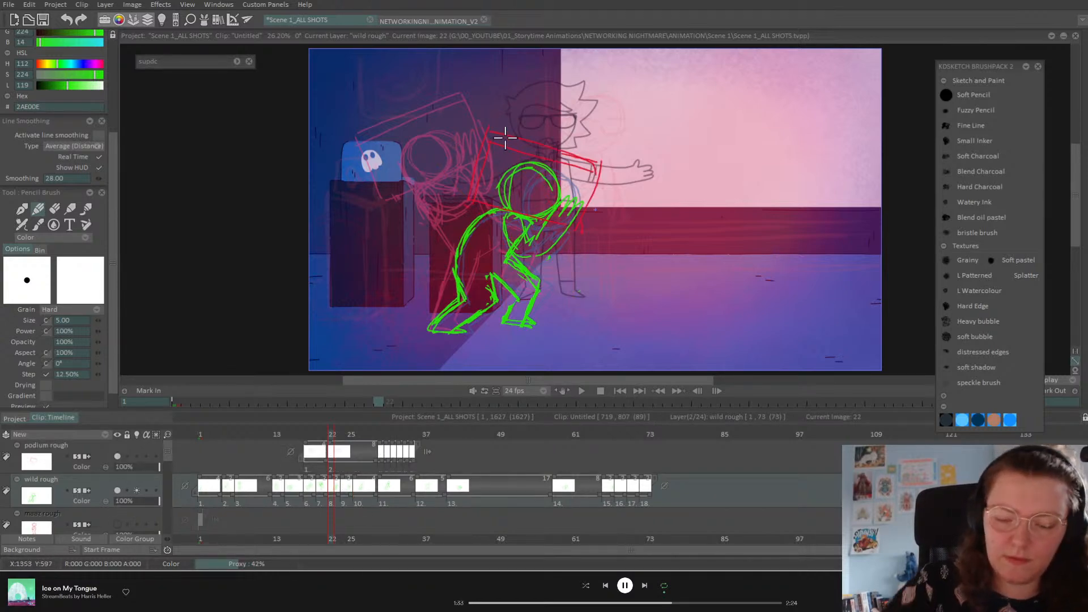
pyautogui.moveTo(492, 132)
pyautogui.mouseDown()
pyautogui.moveTo(471, 197)
pyautogui.moveTo(577, 225)
pyautogui.moveTo(594, 191)
pyautogui.moveTo(599, 168)
pyautogui.moveTo(489, 138)
pyautogui.moveTo(593, 163)
pyautogui.mouseUp()
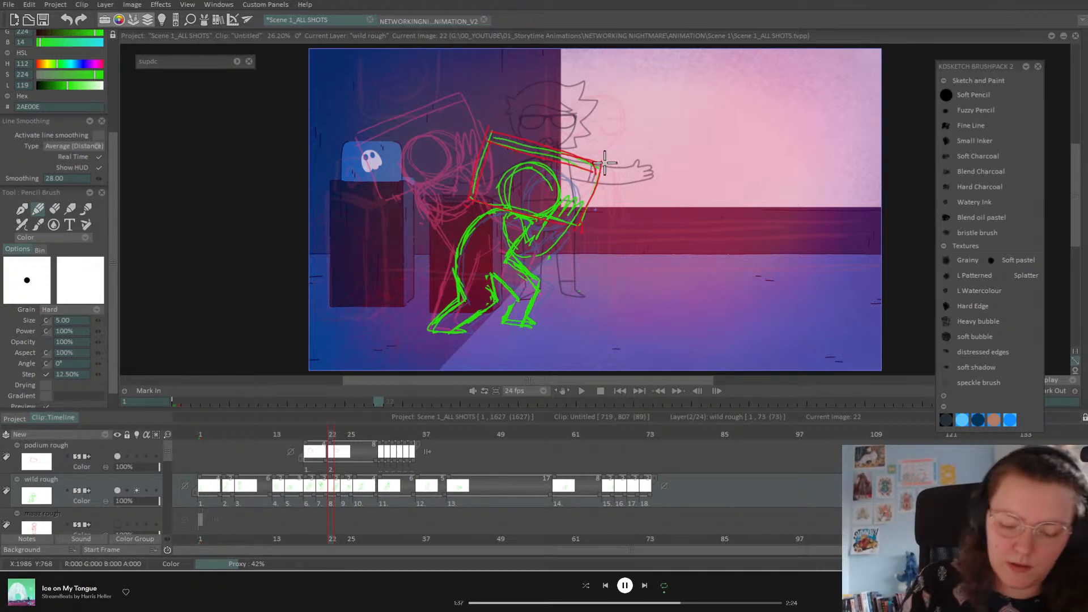
pyautogui.press('Right')
pyautogui.press('Right')
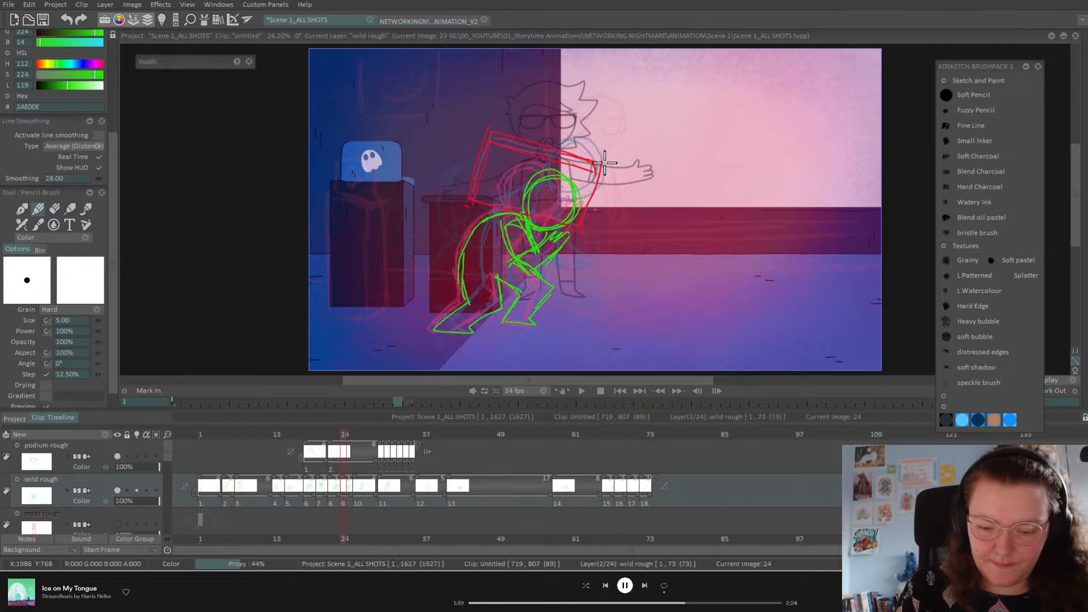
pyautogui.moveTo(379, 448); pyautogui.dragTo(341, 449)
pyautogui.moveTo(488, 176)
pyautogui.mouseDown()
pyautogui.moveTo(507, 155)
pyautogui.moveTo(552, 128)
pyautogui.moveTo(539, 125)
pyautogui.moveTo(608, 211)
pyautogui.moveTo(567, 253)
pyautogui.mouseUp()
pyautogui.moveTo(542, 139); pyautogui.dragTo(604, 215)
# Step: Start the third podium drawing at frame 26, trace its right edges, and scrub to check the motion
pyautogui.moveTo(386, 448); pyautogui.dragTo(353, 451)
pyautogui.click(353, 452)
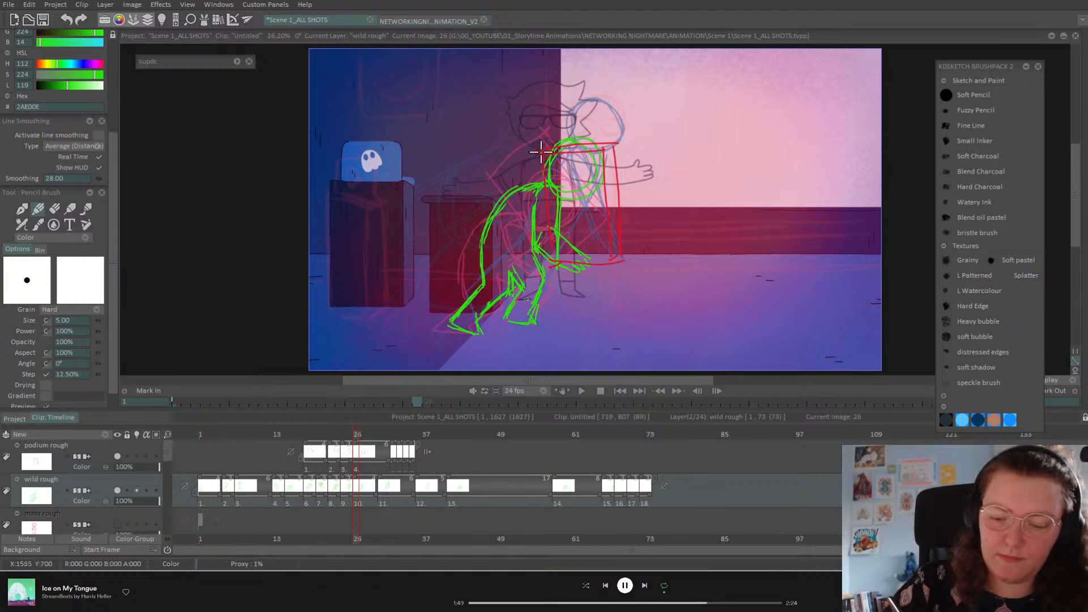
pyautogui.moveTo(616, 257)
pyautogui.mouseDown()
pyautogui.moveTo(607, 151)
pyautogui.moveTo(610, 256)
pyautogui.mouseUp()
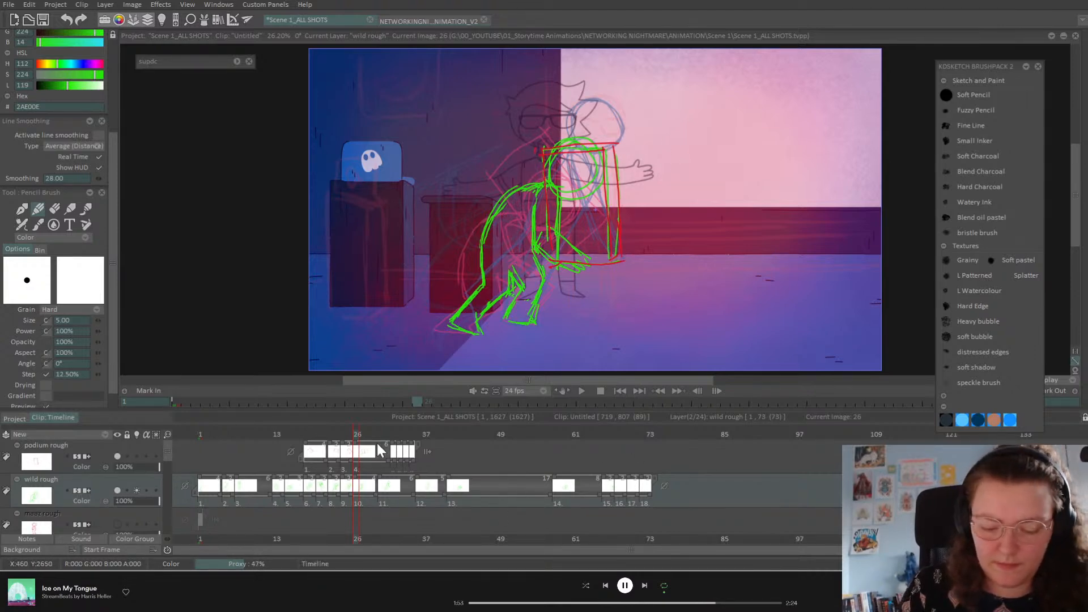
pyautogui.moveTo(358, 435)
pyautogui.mouseDown()
pyautogui.moveTo(382, 434)
pyautogui.moveTo(379, 446)
pyautogui.moveTo(414, 457)
pyautogui.mouseUp()
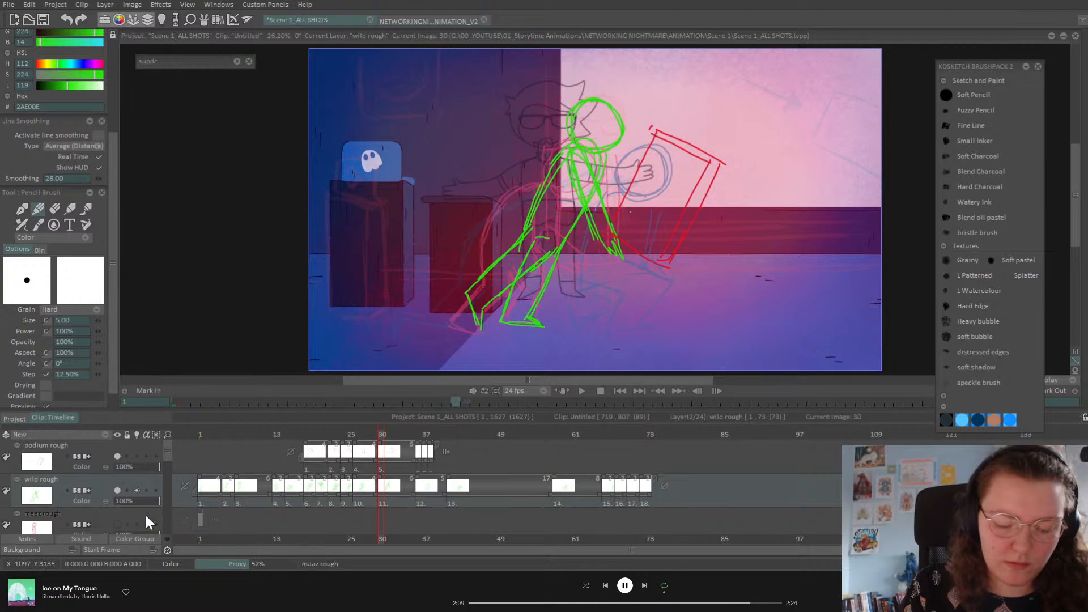
pyautogui.moveTo(314, 438)
pyautogui.mouseDown()
pyautogui.moveTo(357, 443)
pyautogui.moveTo(318, 453)
pyautogui.mouseUp()
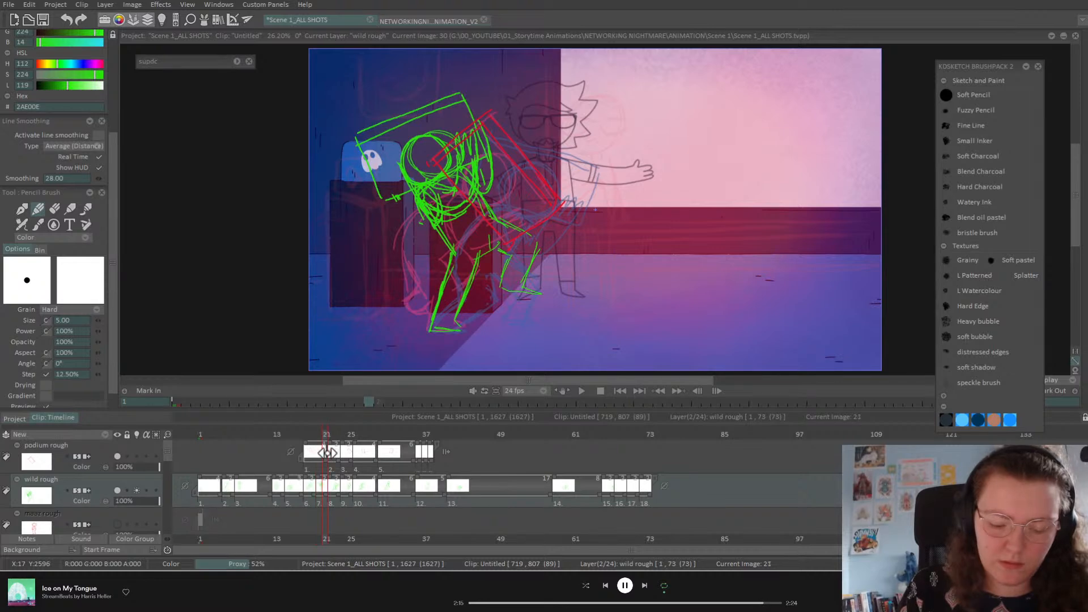
# Step: Play the animation from the start, then select wild rough and review frames 15 to 25
pyautogui.click(93, 444)
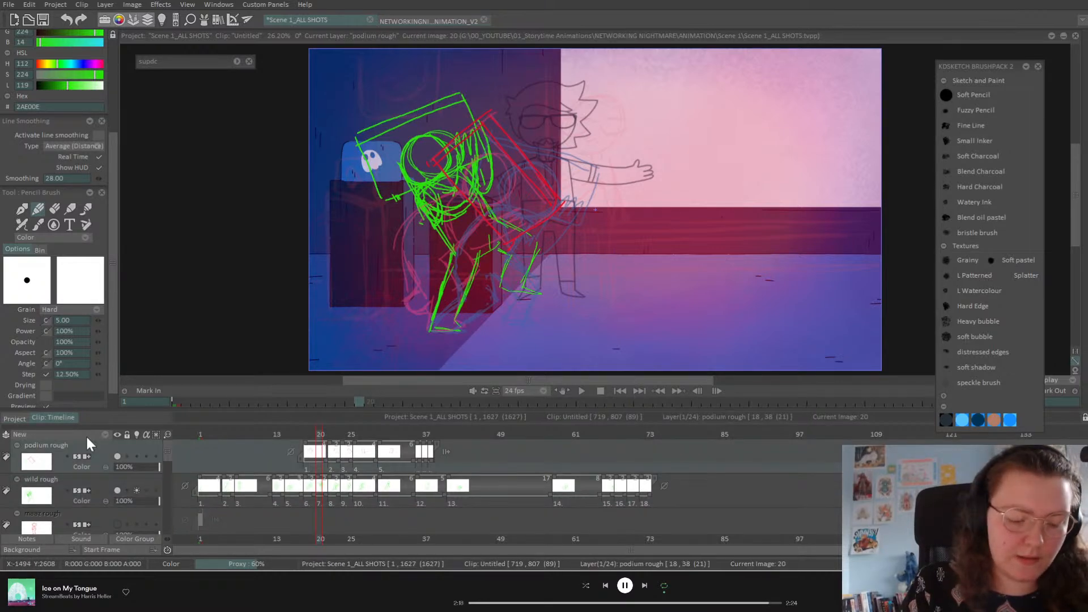
pyautogui.click(306, 436)
pyautogui.moveTo(306, 436); pyautogui.dragTo(291, 436)
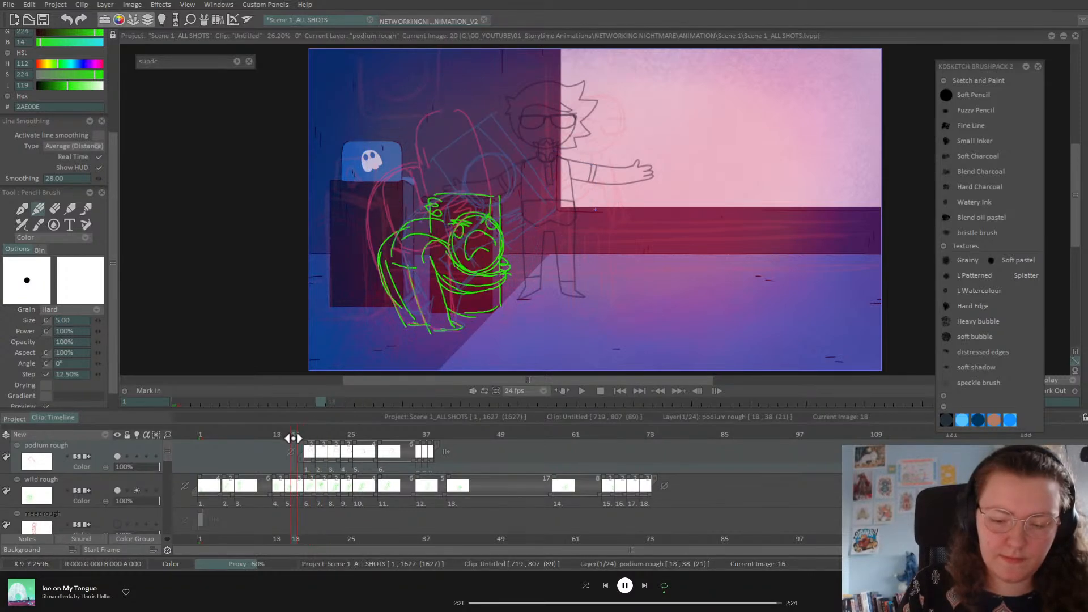
pyautogui.click(582, 390)
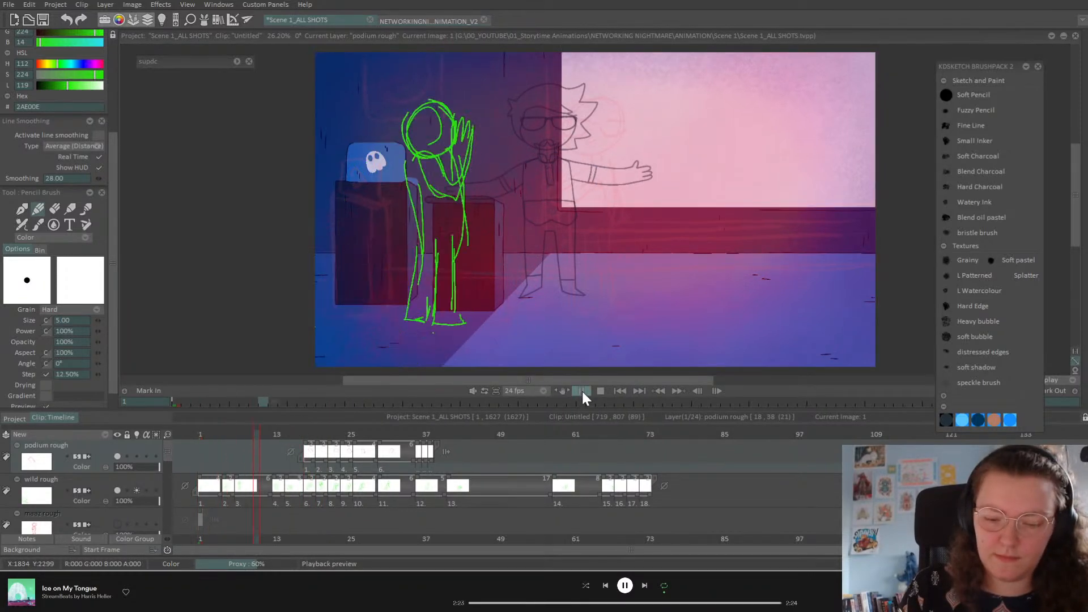
pyautogui.click(580, 388)
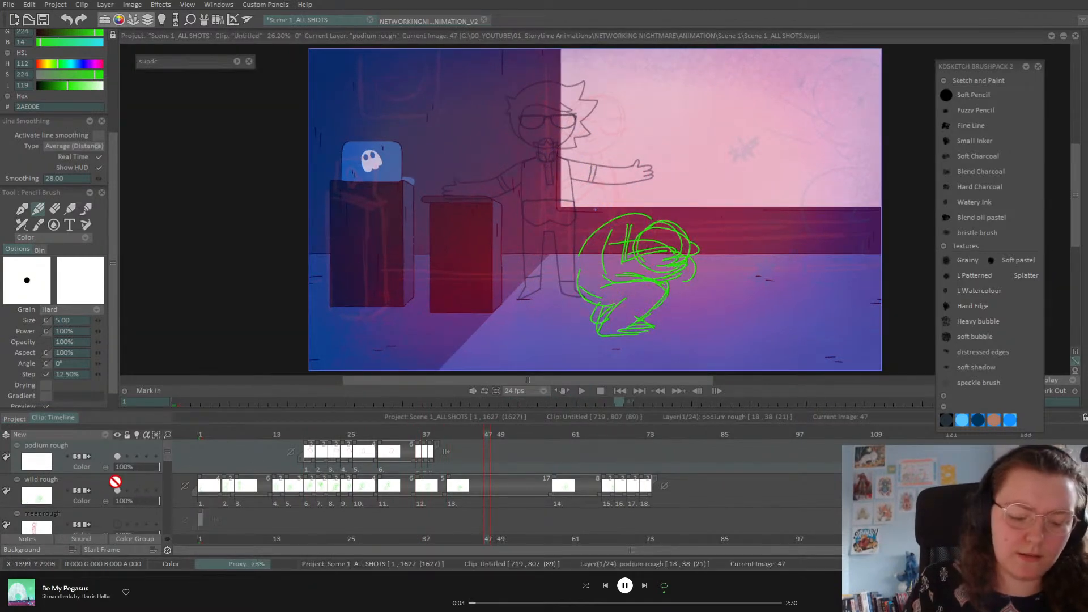
pyautogui.click(135, 488)
pyautogui.click(289, 434)
pyautogui.moveTo(288, 434)
pyautogui.mouseDown()
pyautogui.moveTo(351, 443)
pyautogui.moveTo(329, 455)
pyautogui.moveTo(339, 453)
pyautogui.mouseUp()
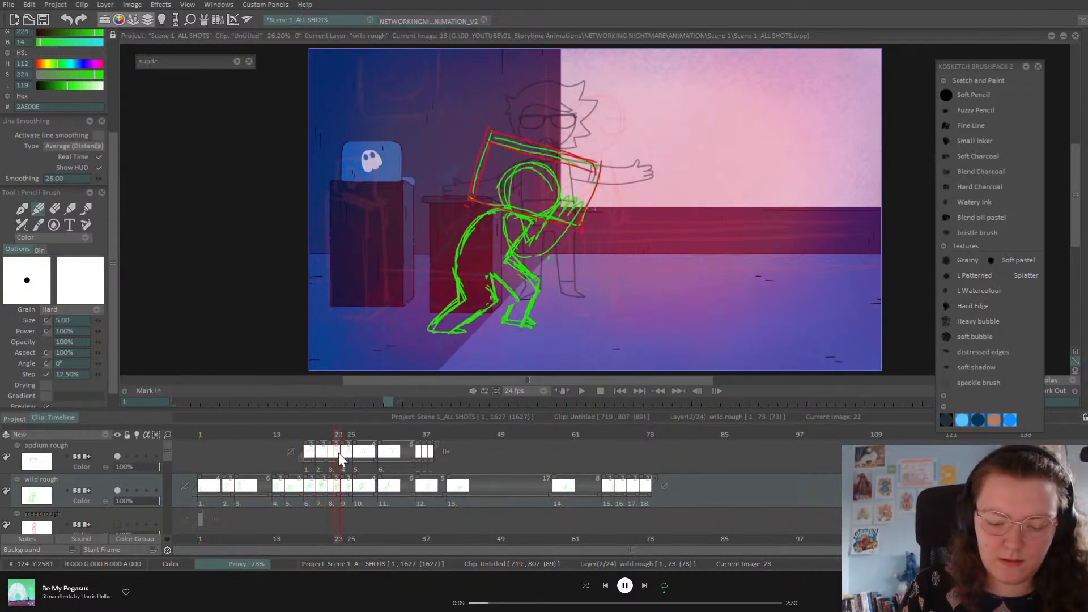
# Step: Hold wild rough drawings 8 and 9 two frames longer, 10 and 11 one more, and add a blank drawing at frame 40
pyautogui.moveTo(339, 494); pyautogui.dragTo(376, 492)
pyautogui.moveTo(339, 461)
pyautogui.mouseDown()
pyautogui.moveTo(379, 461)
pyautogui.moveTo(417, 492)
pyautogui.mouseUp()
pyautogui.click(388, 434)
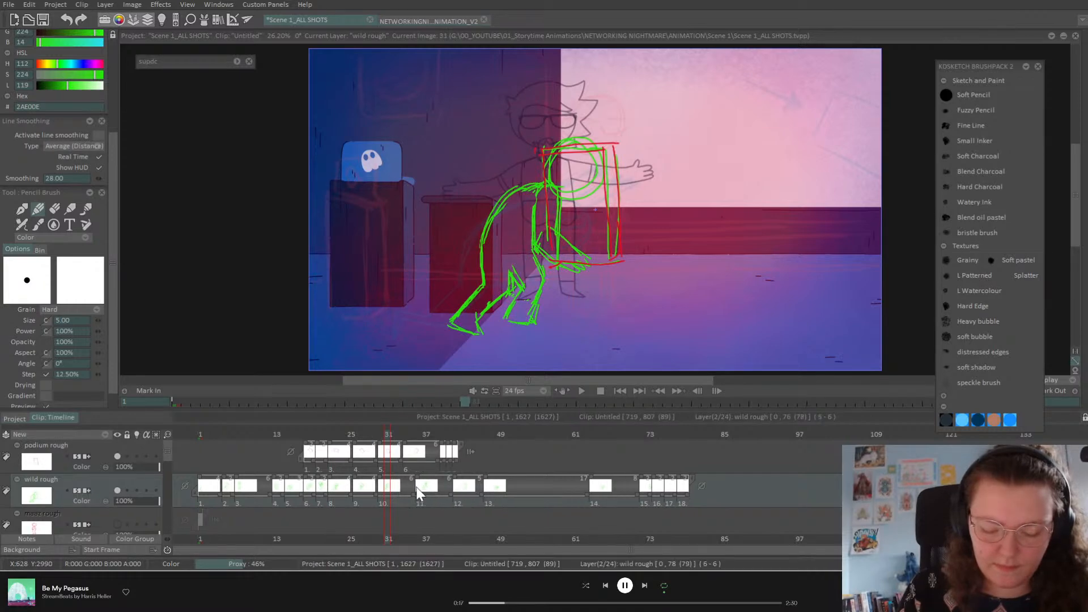
pyautogui.click(426, 434)
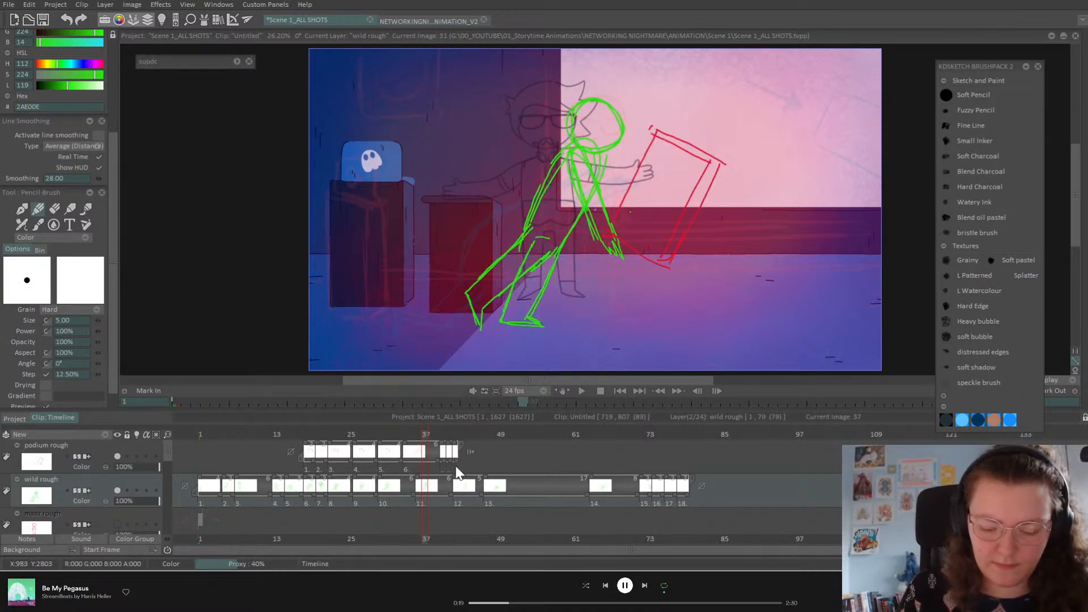
pyautogui.moveTo(443, 434)
pyautogui.mouseDown()
pyautogui.moveTo(466, 435)
pyautogui.moveTo(445, 435)
pyautogui.mouseUp()
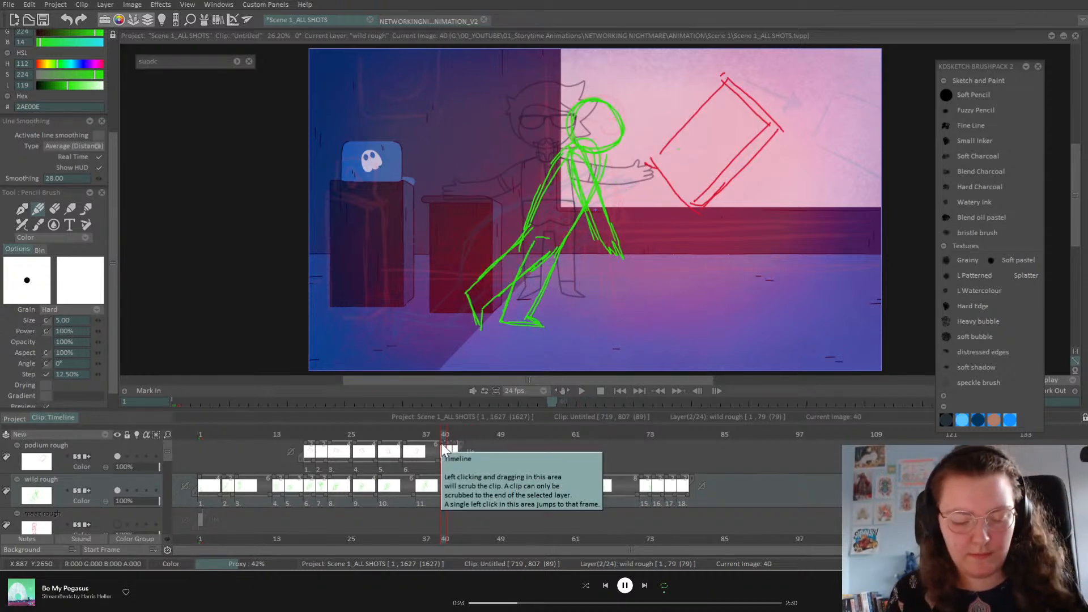
pyautogui.press('Insert')
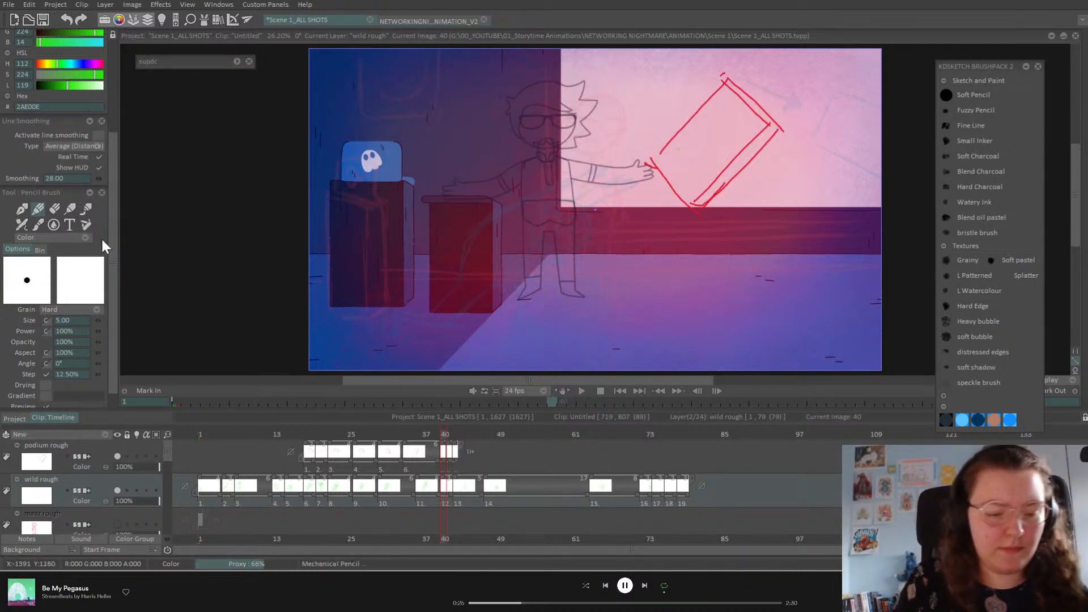
# Step: Turn on onion skin and draw the green podium, head, torso and legs at frame 40
pyautogui.click(137, 490)
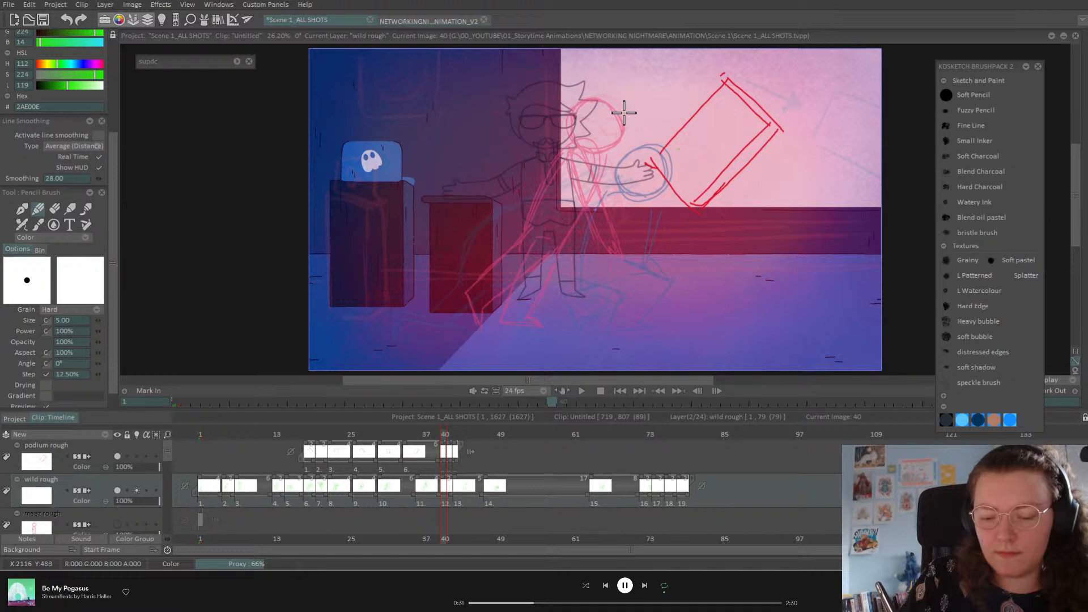
pyautogui.moveTo(640, 321)
pyautogui.mouseDown()
pyautogui.moveTo(619, 227)
pyautogui.moveTo(585, 227)
pyautogui.moveTo(610, 320)
pyautogui.moveTo(640, 322)
pyautogui.mouseUp()
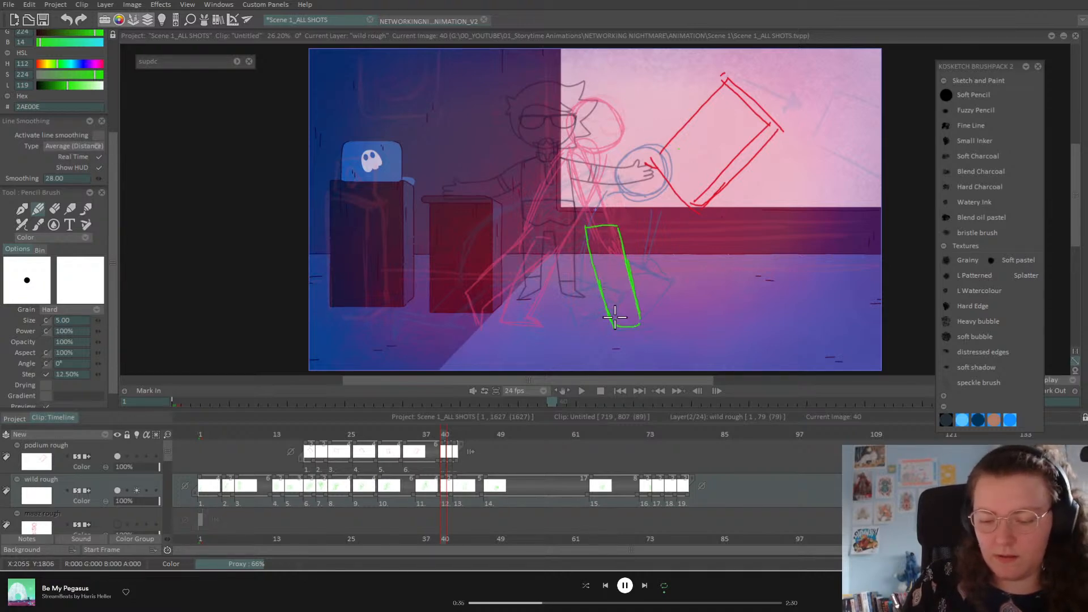
pyautogui.moveTo(590, 237); pyautogui.dragTo(616, 232)
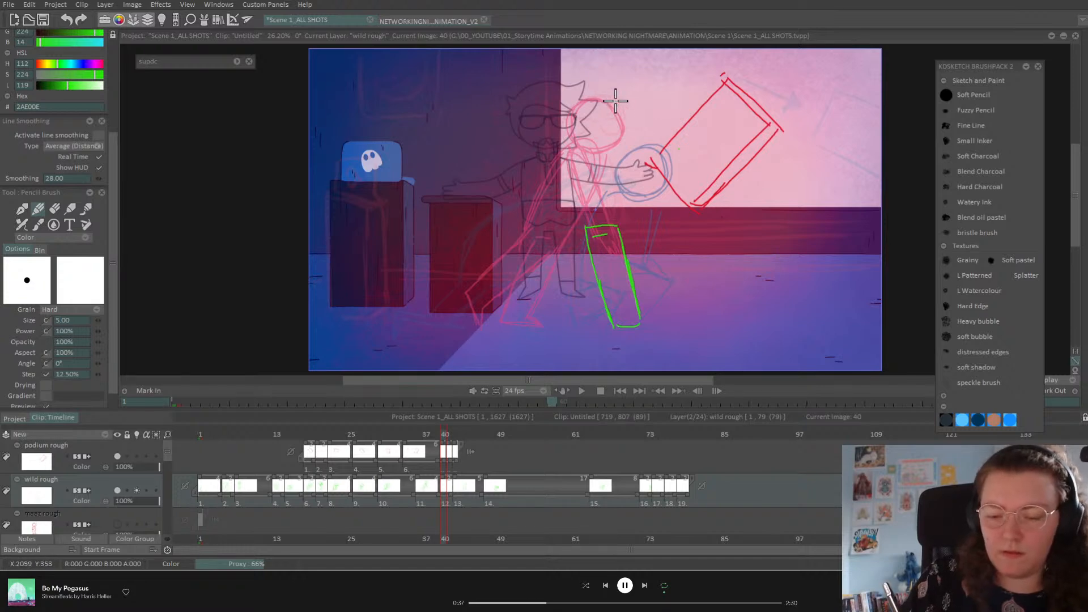
pyautogui.moveTo(588, 114)
pyautogui.mouseDown()
pyautogui.moveTo(620, 119)
pyautogui.moveTo(598, 78)
pyautogui.moveTo(579, 214)
pyautogui.mouseUp()
pyautogui.moveTo(590, 134)
pyautogui.mouseDown()
pyautogui.moveTo(616, 153)
pyautogui.moveTo(598, 232)
pyautogui.moveTo(574, 170)
pyautogui.mouseUp()
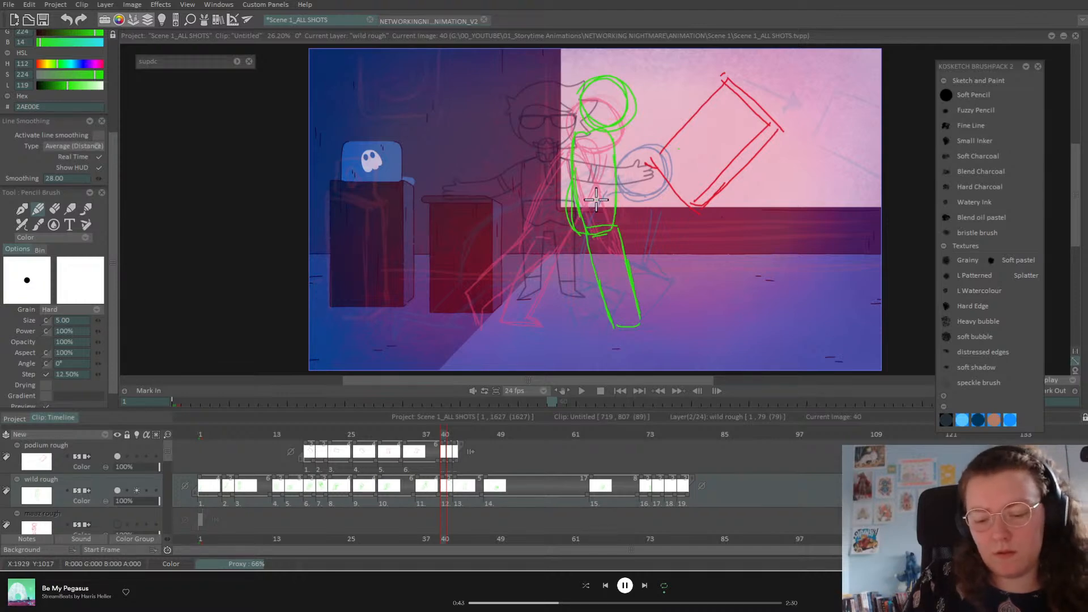
pyautogui.moveTo(580, 230)
pyautogui.mouseDown()
pyautogui.moveTo(567, 287)
pyautogui.moveTo(543, 301)
pyautogui.moveTo(570, 291)
pyautogui.moveTo(576, 231)
pyautogui.moveTo(562, 296)
pyautogui.moveTo(529, 312)
pyautogui.moveTo(543, 321)
pyautogui.moveTo(580, 311)
pyautogui.moveTo(591, 283)
pyautogui.moveTo(580, 309)
pyautogui.moveTo(583, 232)
pyautogui.moveTo(562, 293)
pyautogui.moveTo(540, 303)
pyautogui.moveTo(548, 324)
pyautogui.moveTo(575, 313)
pyautogui.moveTo(580, 243)
pyautogui.moveTo(562, 289)
pyautogui.moveTo(589, 285)
pyautogui.moveTo(580, 306)
pyautogui.mouseUp()
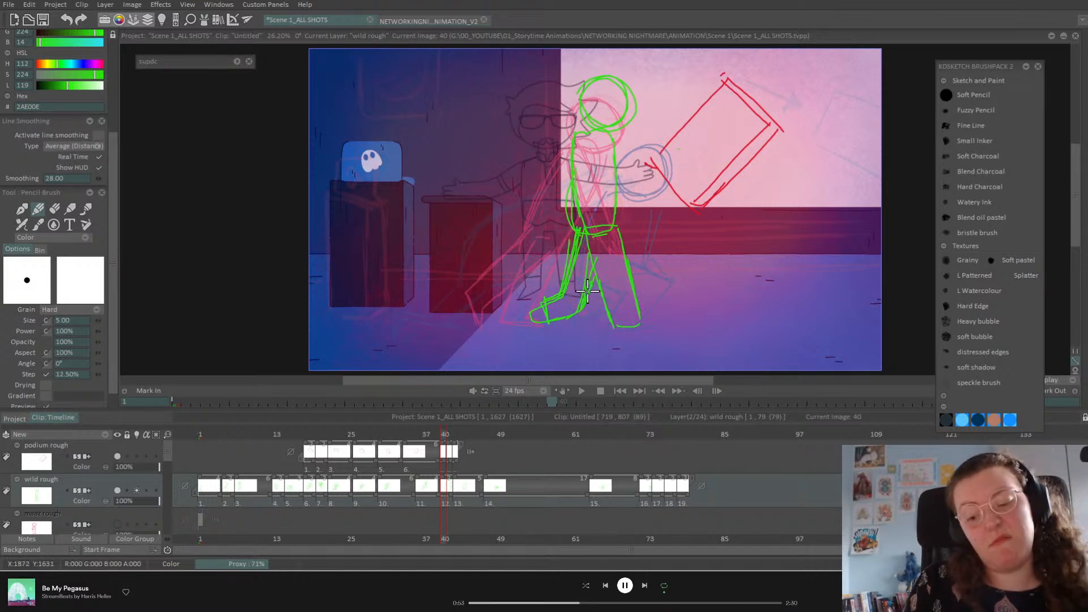
pyautogui.moveTo(614, 214); pyautogui.dragTo(638, 324)
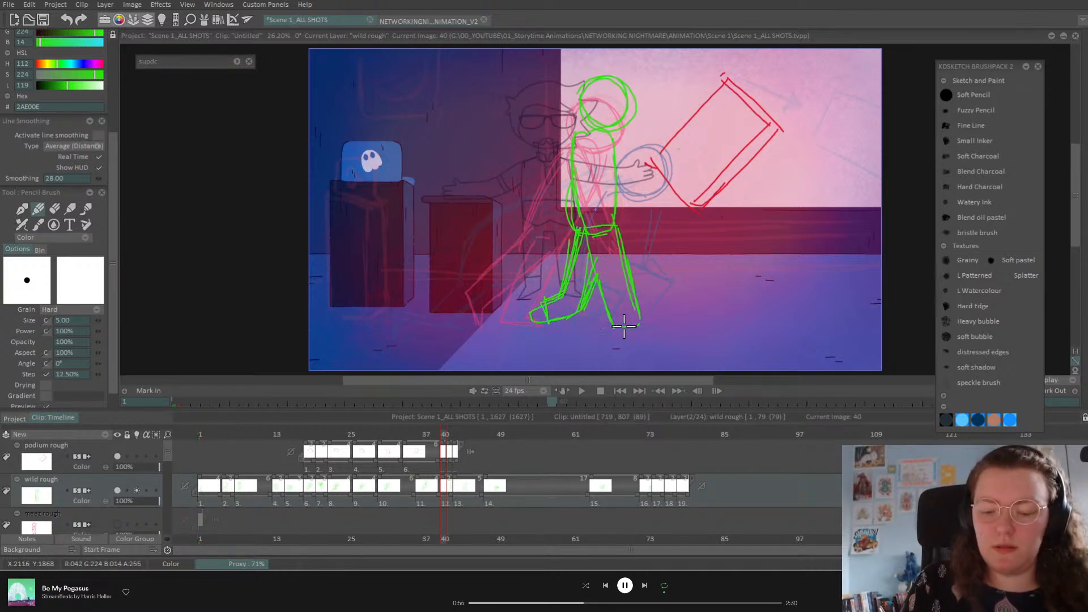
# Step: Erase the toe of the green foot, then return to the Pencil Brush
pyautogui.click(53, 211)
pyautogui.moveTo(530, 303); pyautogui.dragTo(537, 335)
pyautogui.click(39, 211)
# Step: Flip between the neighbouring drawings to compare them with the frame 40 pose
pyautogui.hotkey('ctrl', 'Left')
pyautogui.hotkey('ctrl', 'Right')
pyautogui.hotkey('ctrl', 'Right')
pyautogui.hotkey('ctrl', 'Left')
pyautogui.hotkey('ctrl', 'Left')
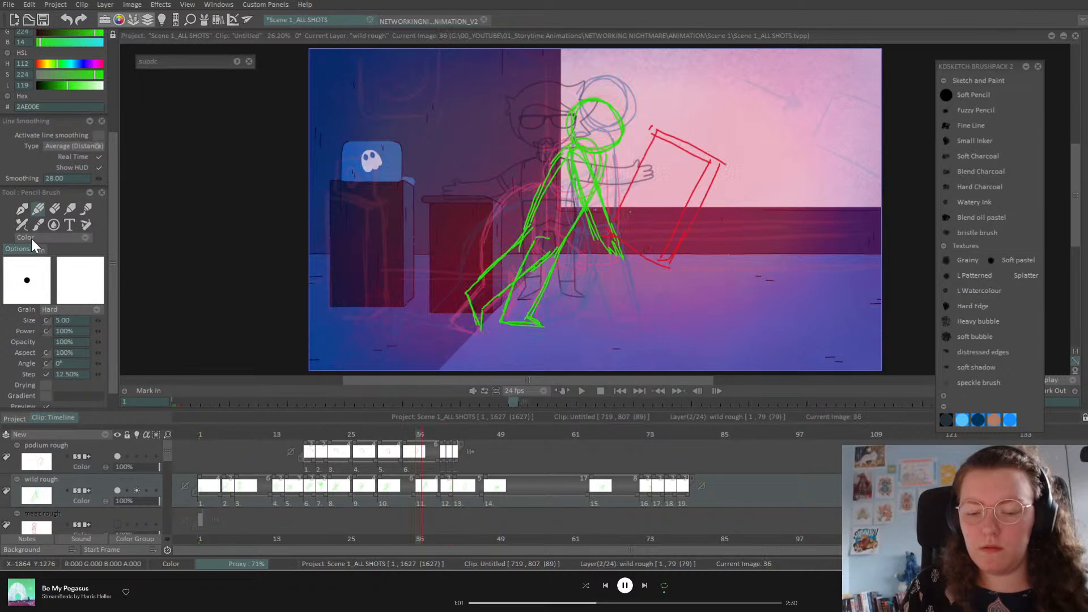
pyautogui.hotkey('ctrl', 'Right')
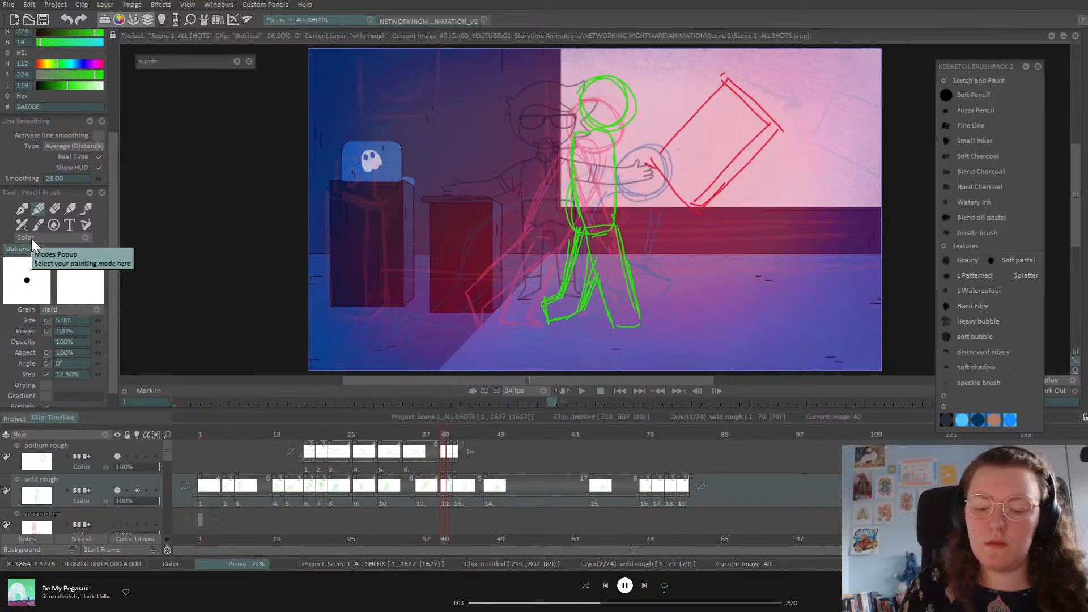
pyautogui.hotkey('ctrl', 'Left')
pyautogui.hotkey('ctrl', 'Right')
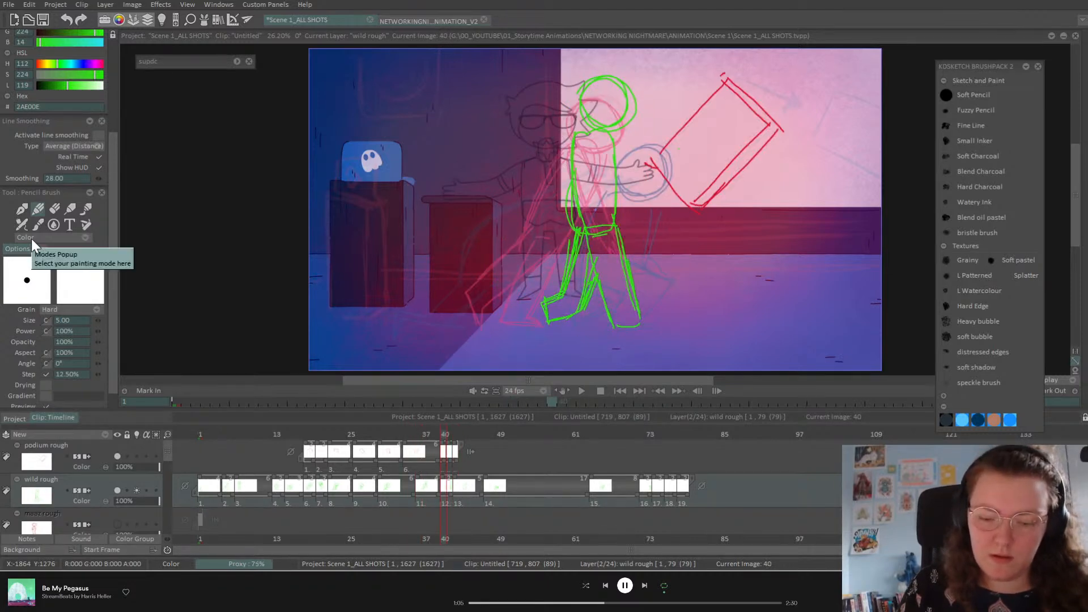
pyautogui.hotkey('ctrl', 'Right')
# Step: Insert a blank new drawing at frame 42
pyautogui.click(450, 436)
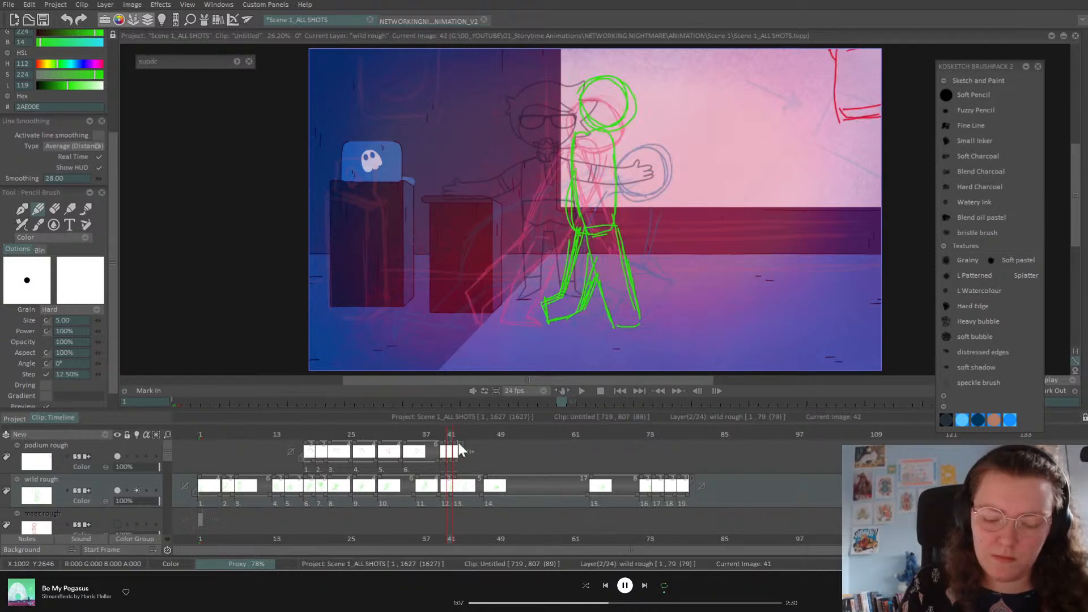
pyautogui.click(457, 435)
pyautogui.press('Insert')
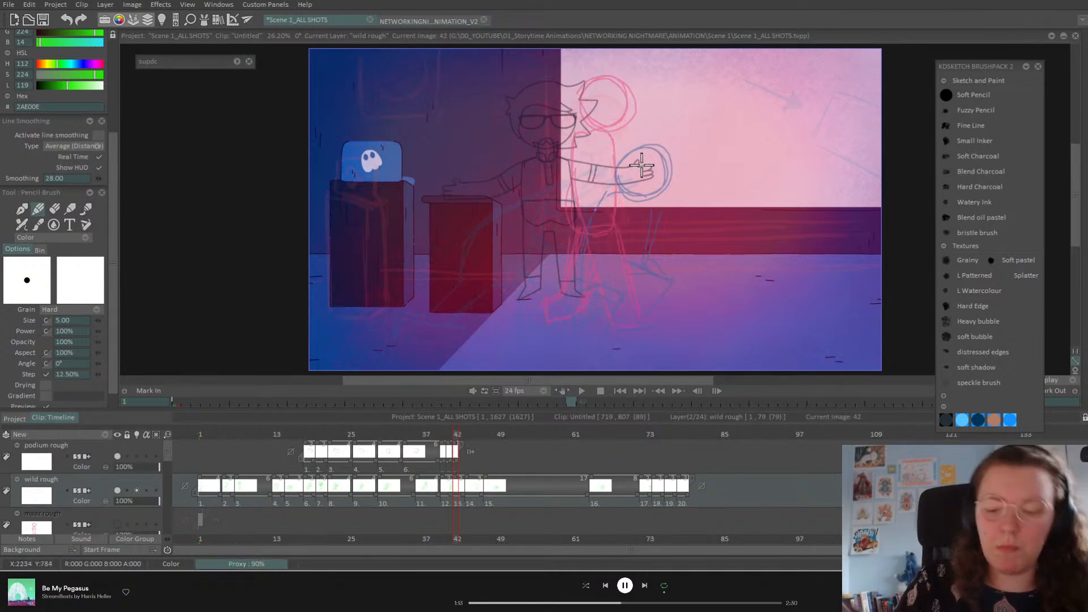
# Step: Check the poses at frames 45 and 49, then sketch a tilted green oval on frame 43
pyautogui.click(477, 433)
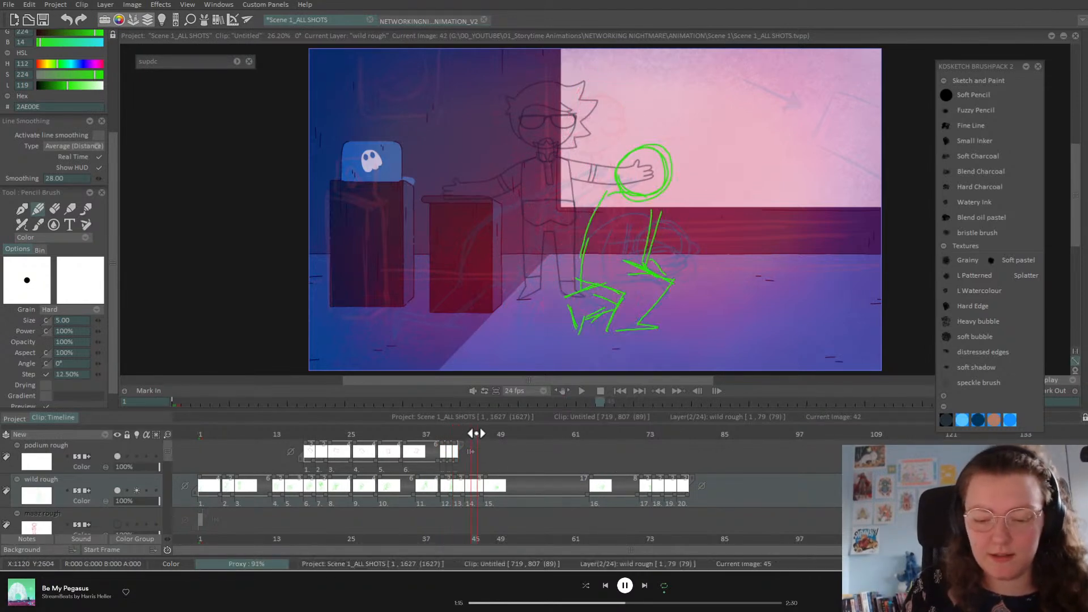
pyautogui.click(497, 435)
pyautogui.click(463, 435)
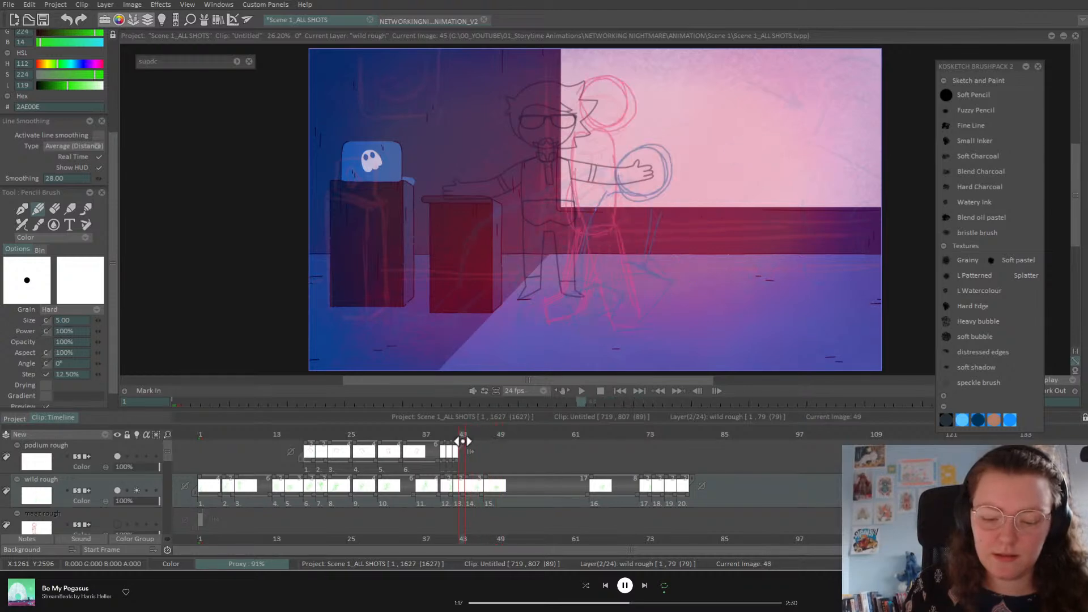
pyautogui.moveTo(583, 96)
pyautogui.mouseDown()
pyautogui.moveTo(643, 185)
pyautogui.moveTo(600, 79)
pyautogui.moveTo(656, 148)
pyautogui.mouseUp()
pyautogui.moveTo(634, 100); pyautogui.dragTo(612, 184)
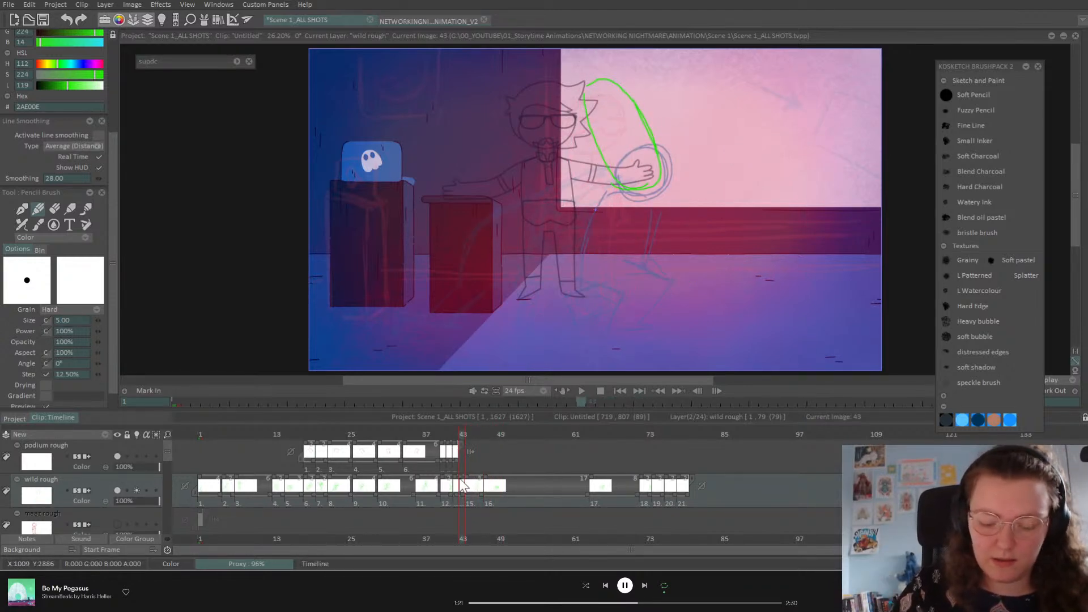
# Step: Draw the frame 42 pose: back line, leg and foot, body curve, forearm and hand
pyautogui.click(457, 434)
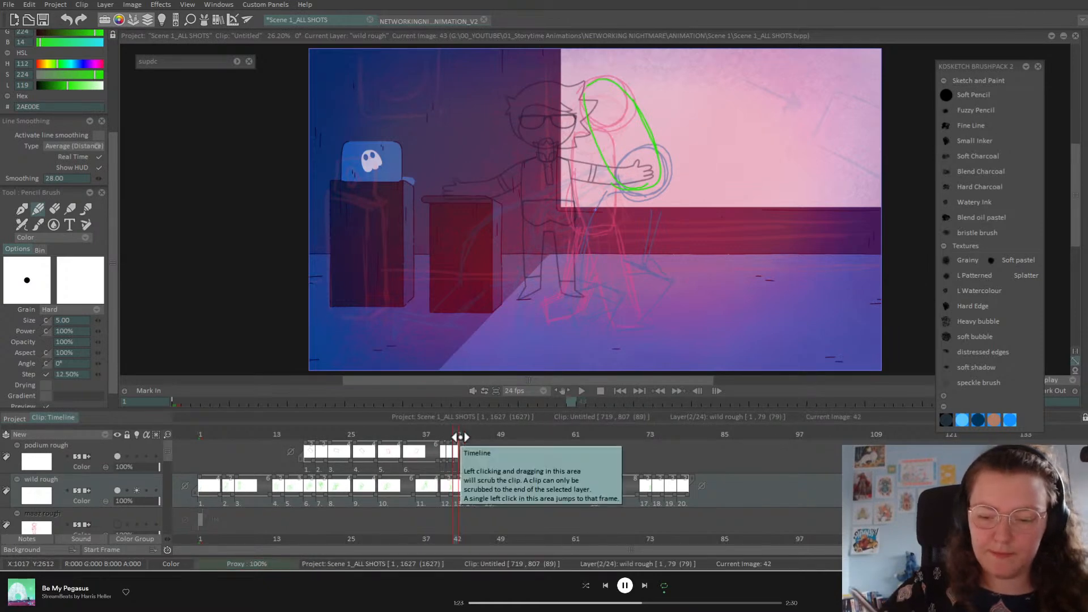
pyautogui.moveTo(595, 136); pyautogui.dragTo(579, 245)
pyautogui.moveTo(649, 188); pyautogui.dragTo(636, 260)
pyautogui.moveTo(608, 327)
pyautogui.mouseDown()
pyautogui.moveTo(615, 279)
pyautogui.moveTo(591, 242)
pyautogui.moveTo(664, 275)
pyautogui.moveTo(634, 321)
pyautogui.moveTo(608, 326)
pyautogui.mouseUp()
pyautogui.moveTo(579, 240)
pyautogui.mouseDown()
pyautogui.moveTo(582, 273)
pyautogui.moveTo(554, 314)
pyautogui.moveTo(619, 292)
pyautogui.mouseUp()
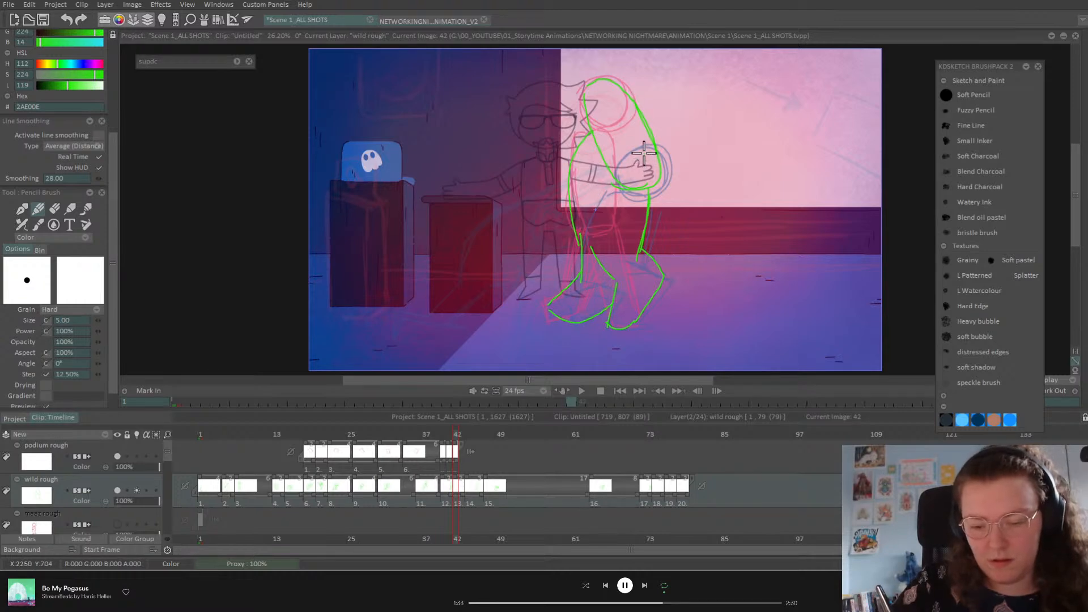
pyautogui.moveTo(589, 210)
pyautogui.mouseDown()
pyautogui.moveTo(615, 258)
pyautogui.moveTo(664, 248)
pyautogui.moveTo(607, 219)
pyautogui.mouseUp()
pyautogui.moveTo(595, 161)
pyautogui.mouseDown()
pyautogui.moveTo(591, 180)
pyautogui.moveTo(624, 234)
pyautogui.mouseUp()
pyautogui.moveTo(622, 220); pyautogui.dragTo(654, 242)
# Step: Add a podium rough exposure at frame 40 and lengthen the next podium drawing to three frames
pyautogui.moveTo(458, 435)
pyautogui.mouseDown()
pyautogui.moveTo(436, 442)
pyautogui.moveTo(448, 444)
pyautogui.mouseUp()
pyautogui.click(446, 447)
pyautogui.moveTo(457, 460); pyautogui.dragTo(476, 459)
# Step: Shorten podium drawings 7 and 8 to two frames and wild rough drawing 14 by one frame
pyautogui.click(483, 456)
pyautogui.click(467, 436)
pyautogui.moveTo(475, 460); pyautogui.dragTo(480, 435)
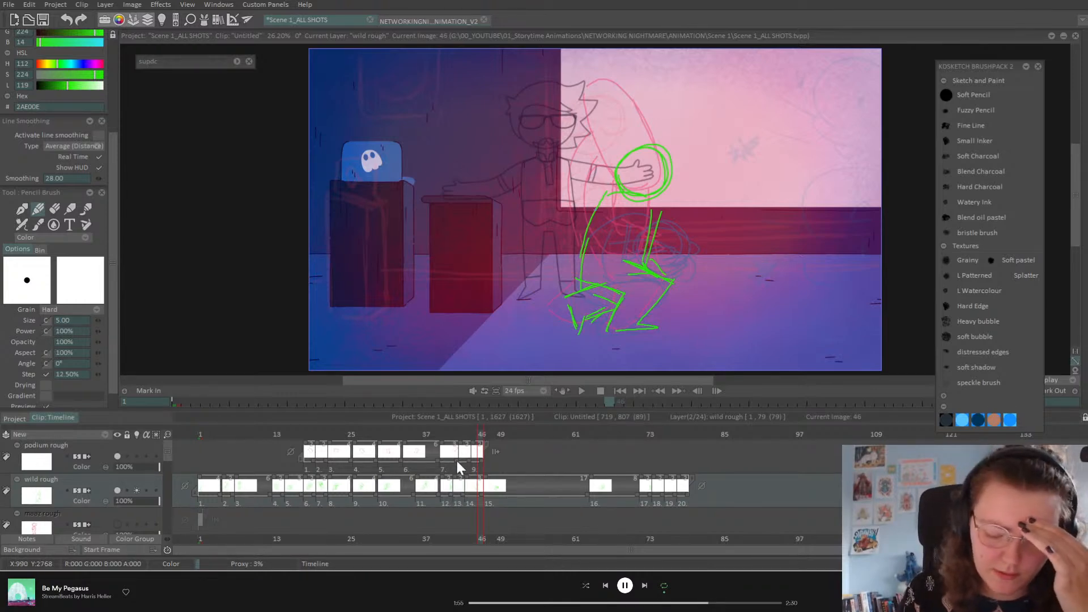
pyautogui.moveTo(457, 460); pyautogui.dragTo(486, 494)
pyautogui.click(500, 434)
pyautogui.moveTo(500, 435)
pyautogui.mouseDown()
pyautogui.moveTo(487, 442)
pyautogui.moveTo(619, 472)
pyautogui.moveTo(731, 471)
pyautogui.mouseUp()
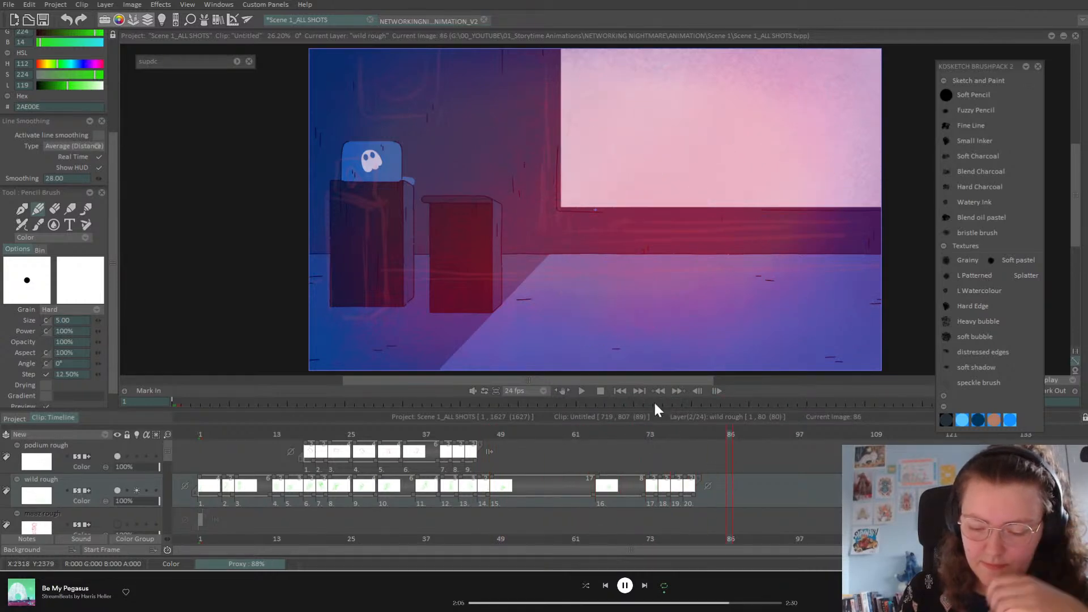
# Step: Preview the playback, then shorten wild rough drawings 8 and 9 to three frames
pyautogui.click(582, 392)
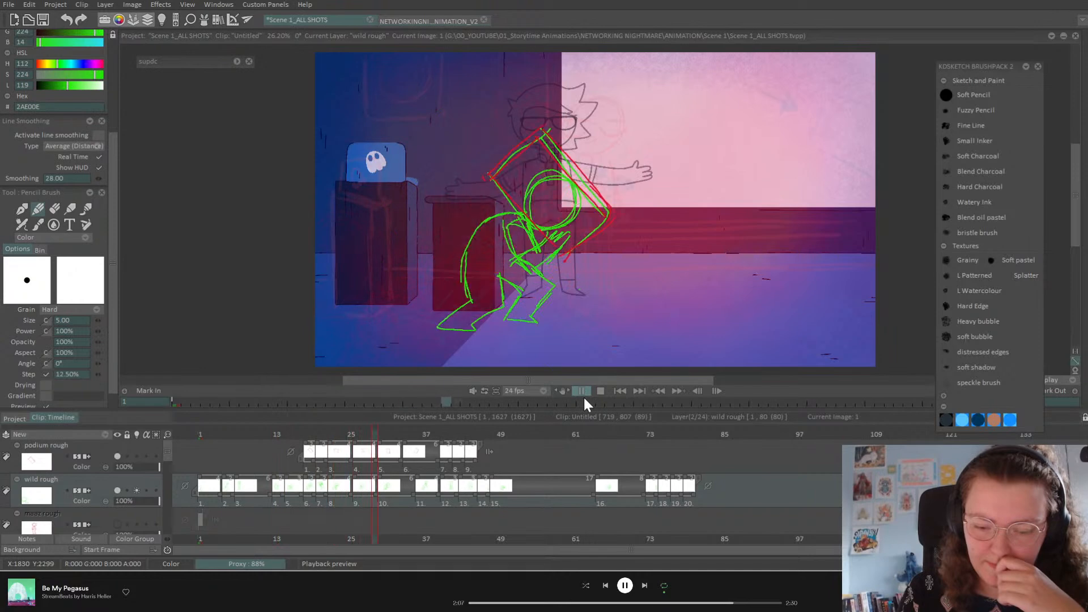
pyautogui.click(583, 391)
pyautogui.moveTo(361, 429); pyautogui.dragTo(338, 443)
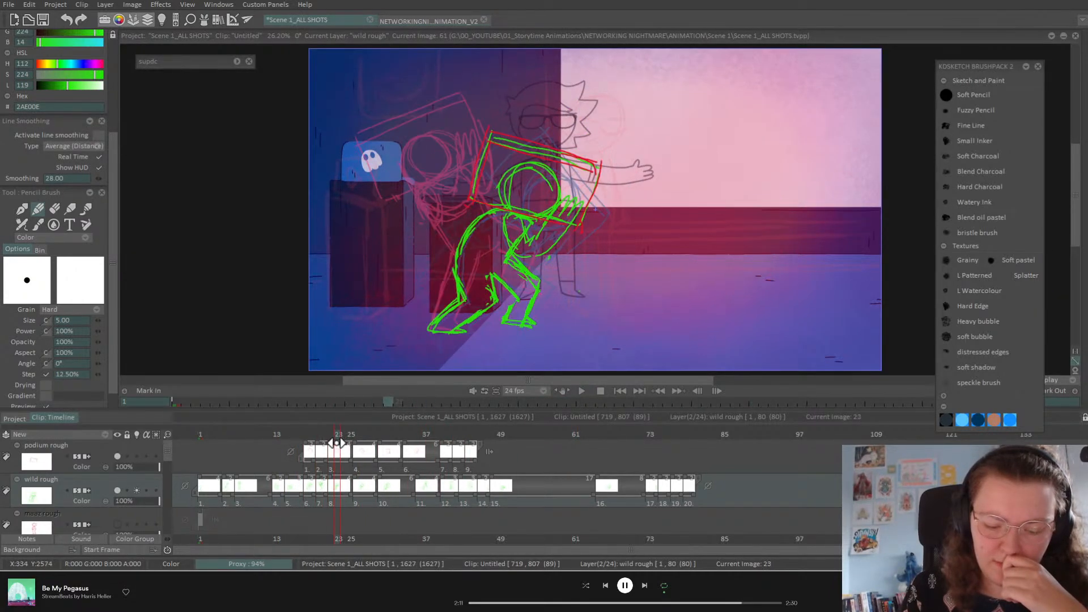
pyautogui.moveTo(354, 495); pyautogui.dragTo(396, 492)
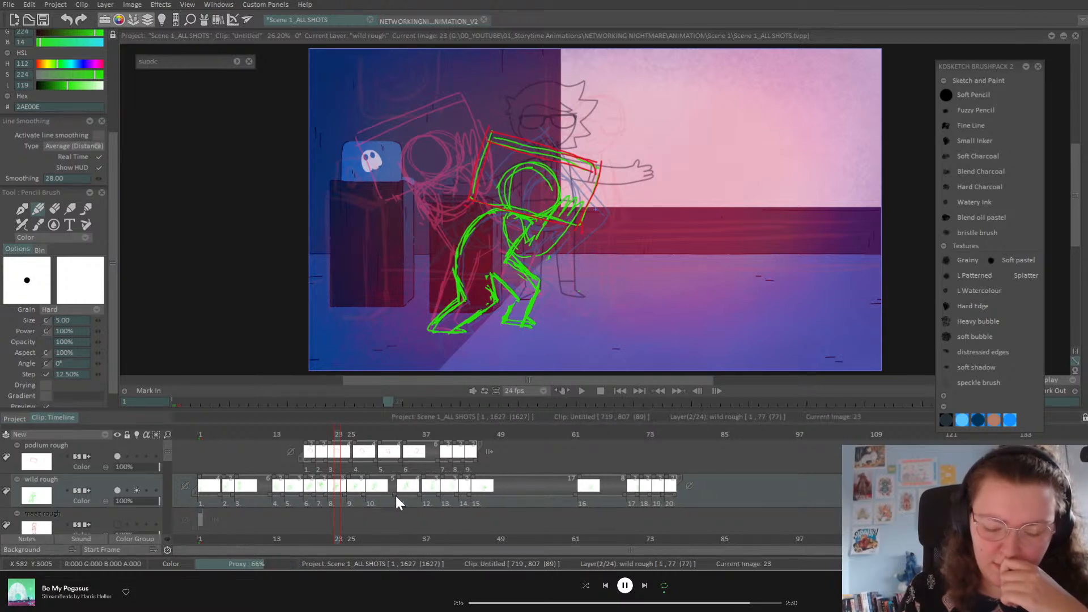
# Step: Trim the start of the podium rough layer and return to frame 1
pyautogui.moveTo(389, 430)
pyautogui.mouseDown()
pyautogui.moveTo(419, 433)
pyautogui.moveTo(389, 434)
pyautogui.moveTo(407, 434)
pyautogui.mouseUp()
pyautogui.moveTo(305, 453); pyautogui.dragTo(408, 456)
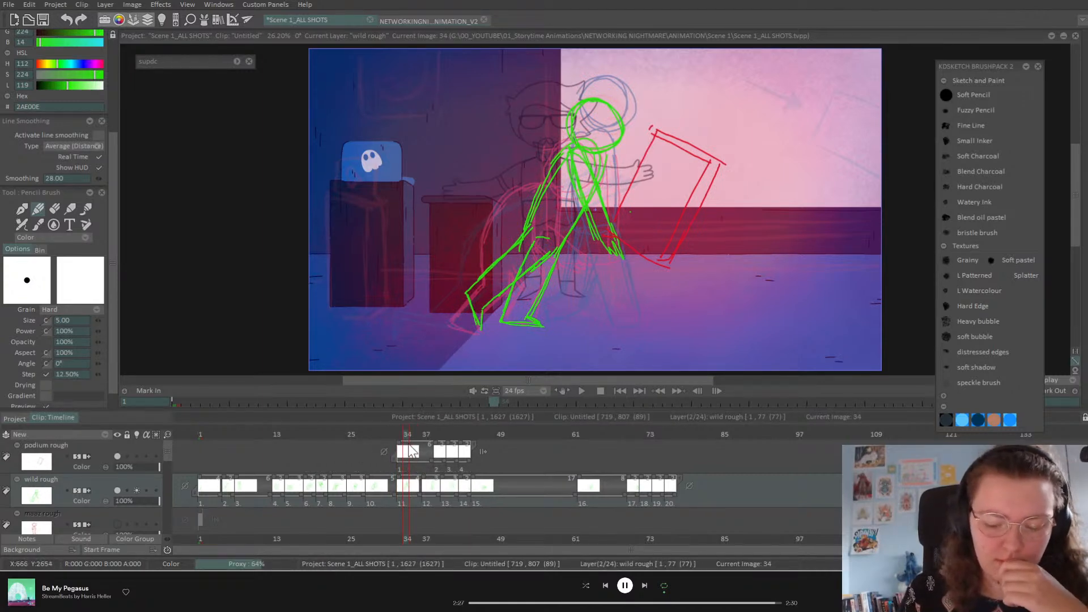
pyautogui.click(200, 435)
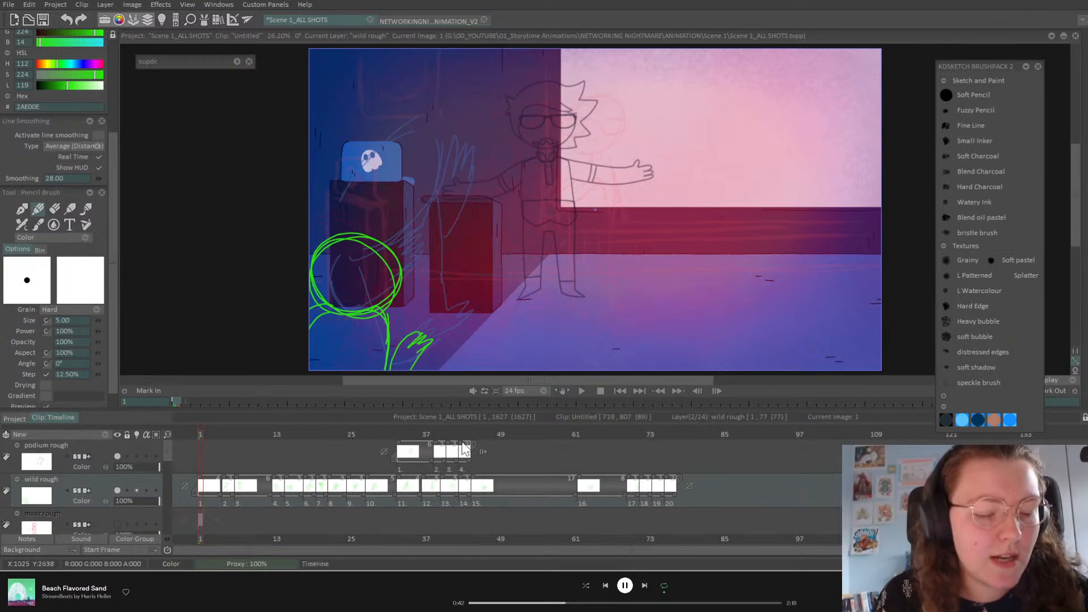
# Step: Open the Configure Keyboard Shortcuts dialog from the Edit menu
pyautogui.click(11, 7)
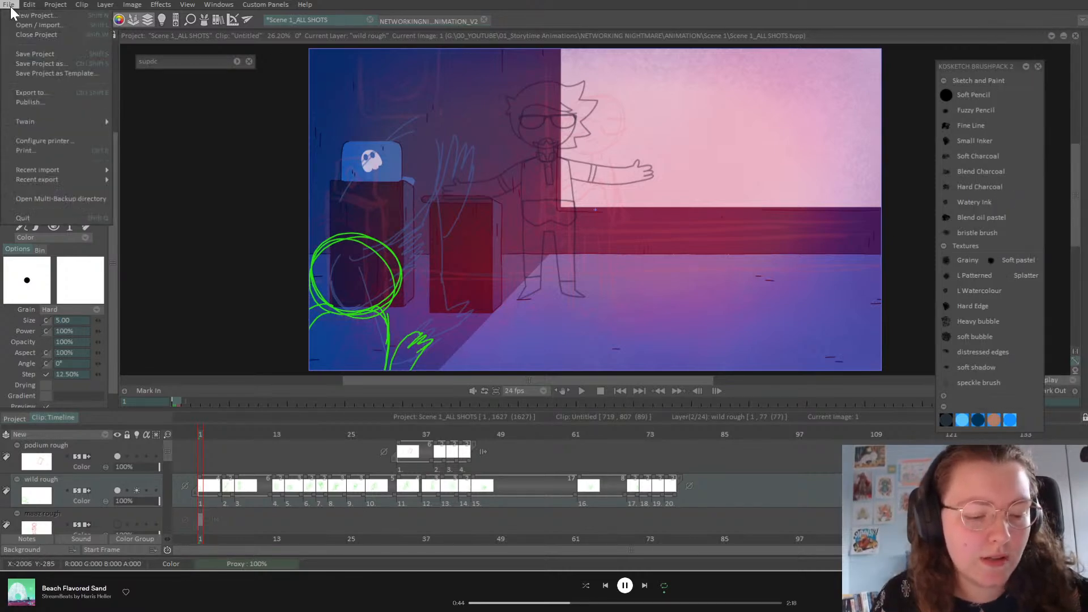
pyautogui.moveTo(29, 5)
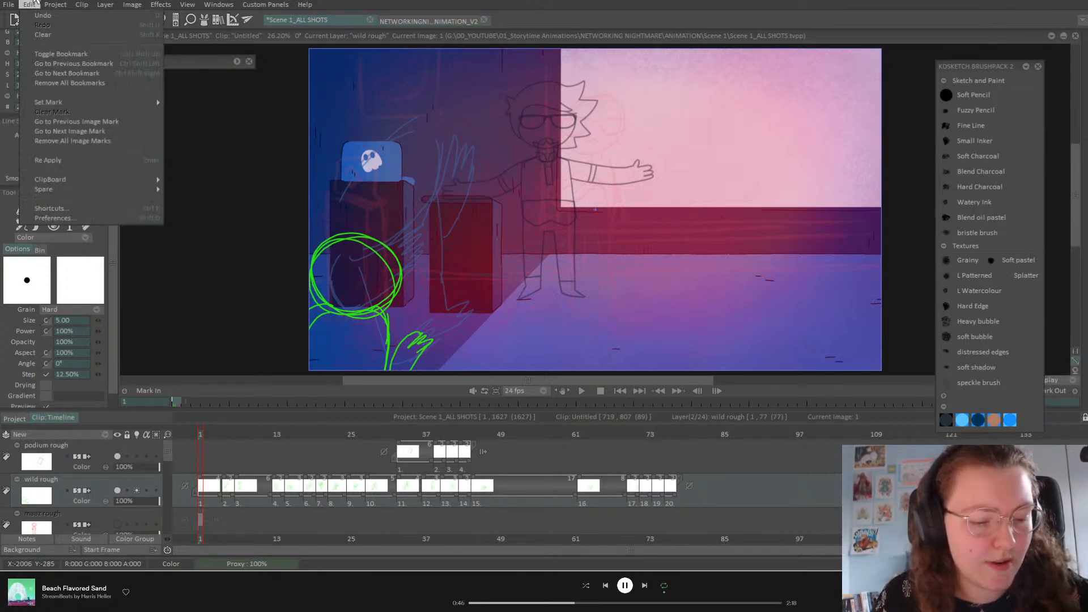
pyautogui.click(76, 212)
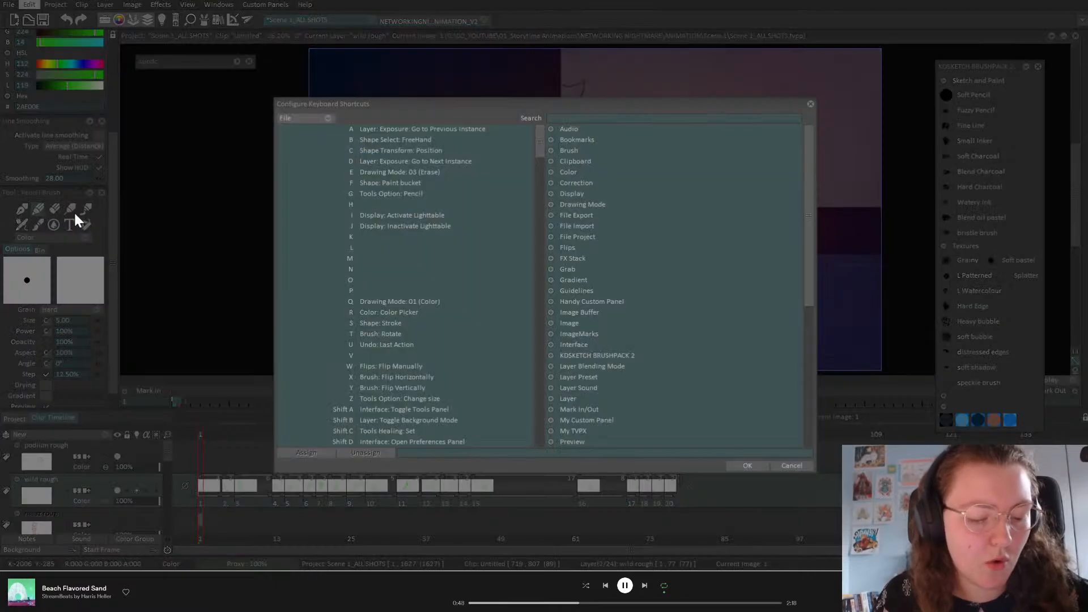
# Step: Search 'insta', expand Layer and select 'Layer: Exposure: Go to Next Instance'
pyautogui.click(595, 118)
pyautogui.write('instance')
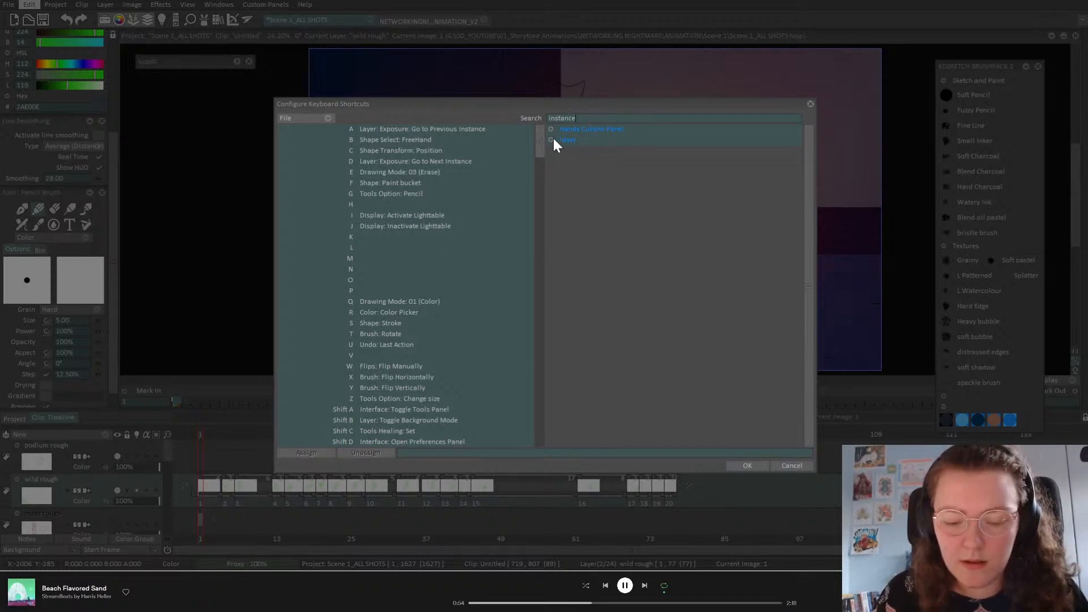
pyautogui.click(551, 141)
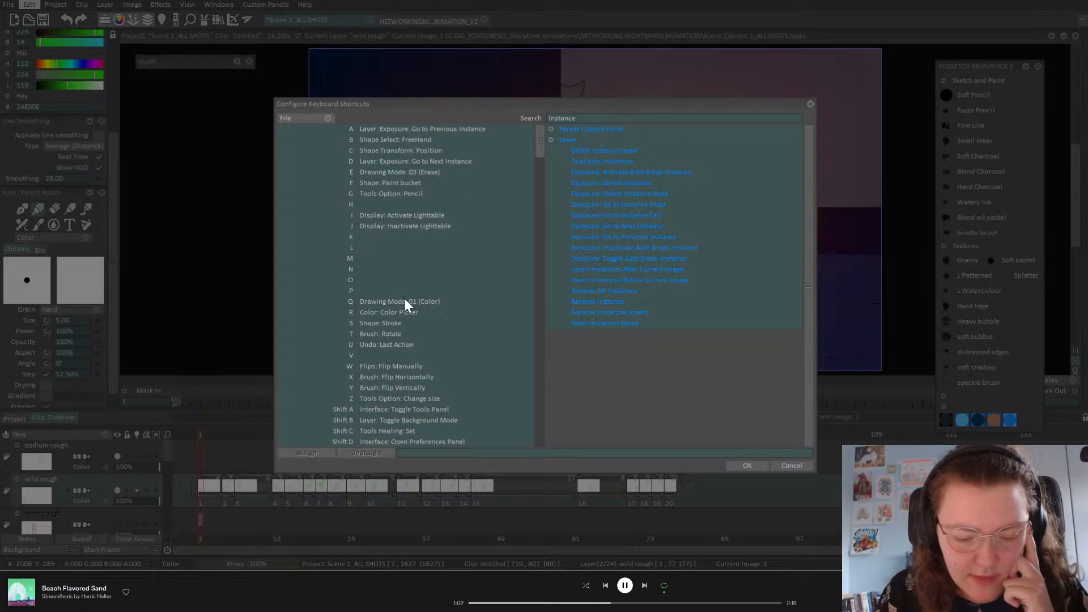
pyautogui.click(402, 164)
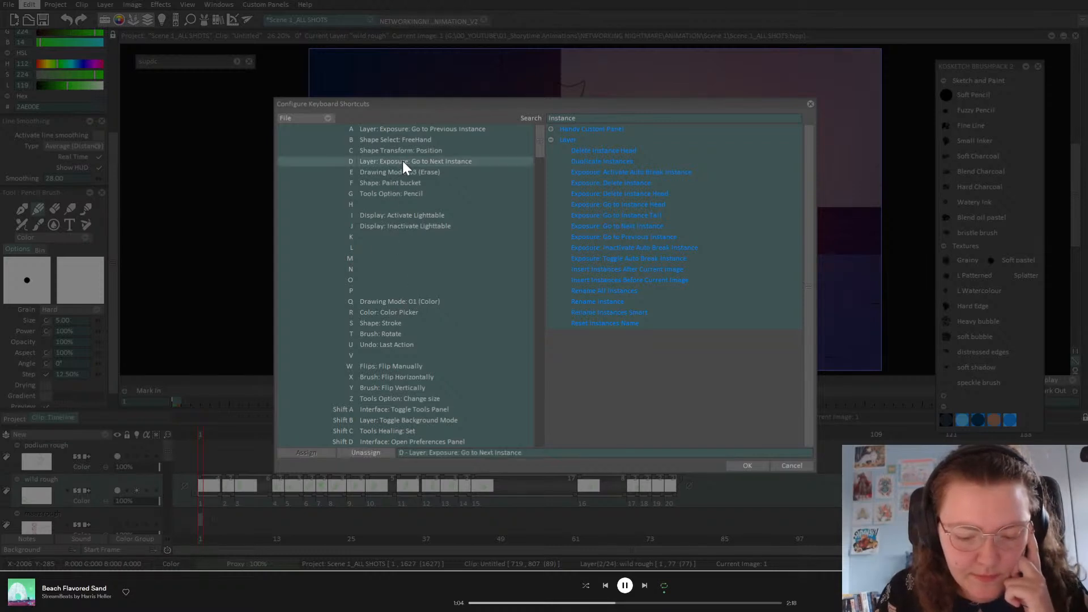
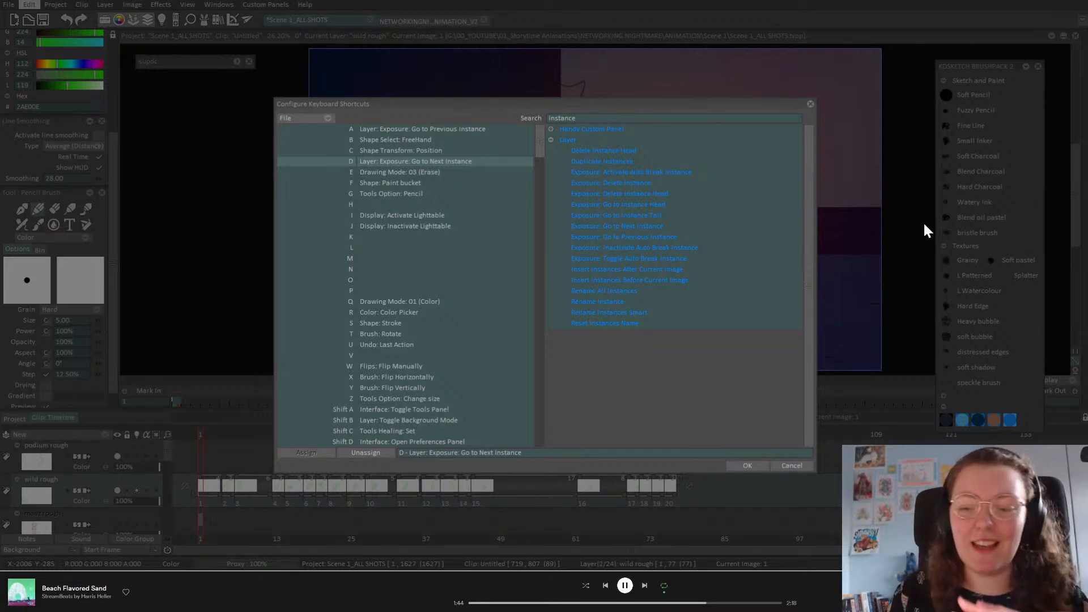
# Step: Close the Configure Keyboard Shortcuts dialog and save the scene with Ctrl+S
pyautogui.click(811, 104)
pyautogui.hotkey('ctrl', 's')
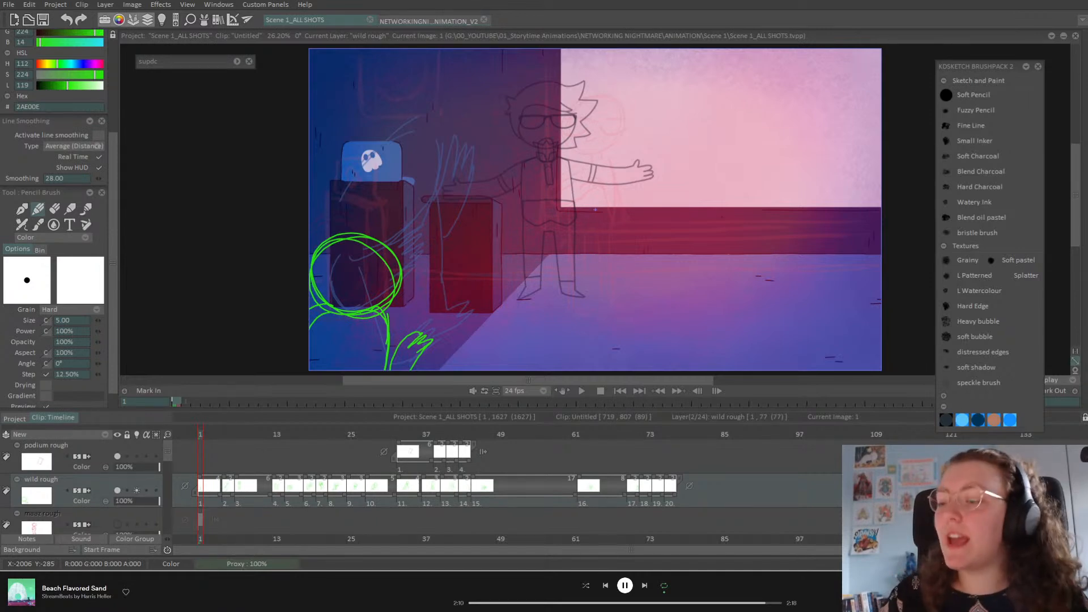
# Step: Preview the opening drawings and hold the third drawing for 10 frames
pyautogui.click(210, 434)
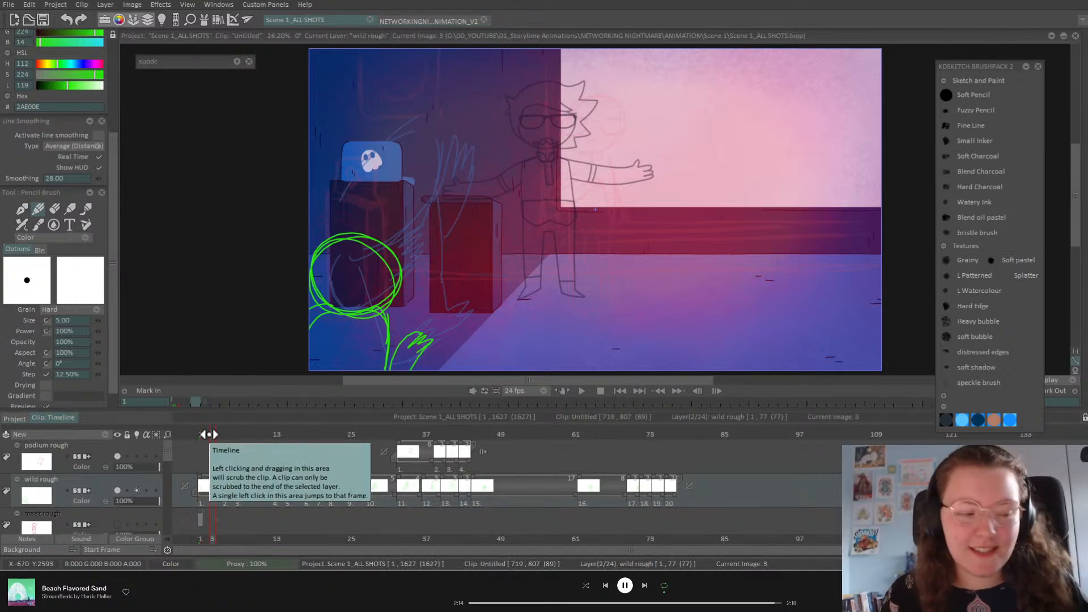
pyautogui.moveTo(211, 434)
pyautogui.mouseDown()
pyautogui.moveTo(236, 434)
pyautogui.moveTo(201, 434)
pyautogui.moveTo(224, 434)
pyautogui.mouseUp()
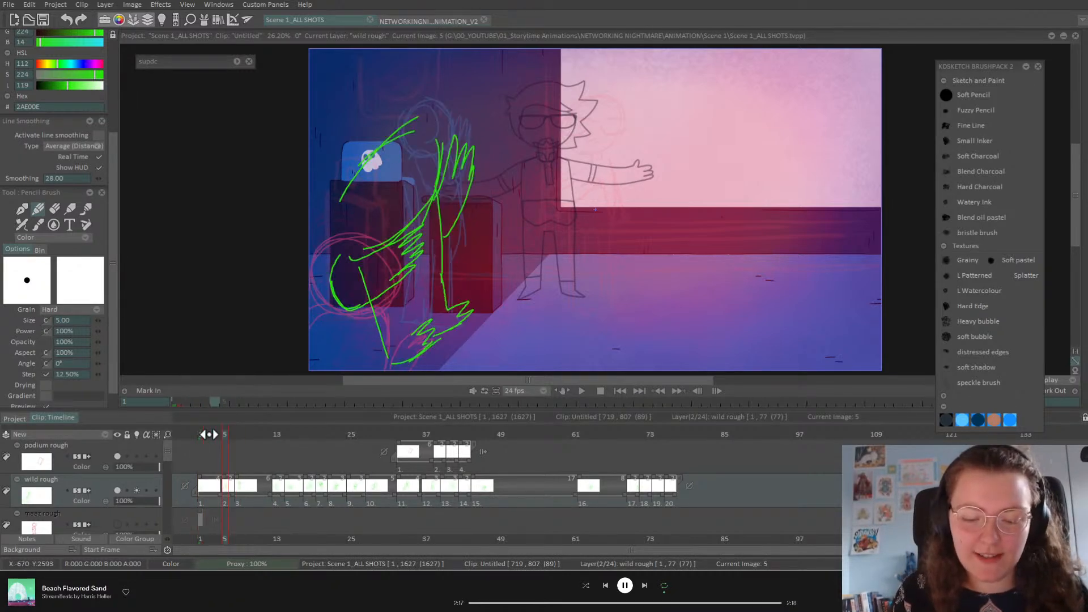
pyautogui.click(621, 391)
pyautogui.click(582, 390)
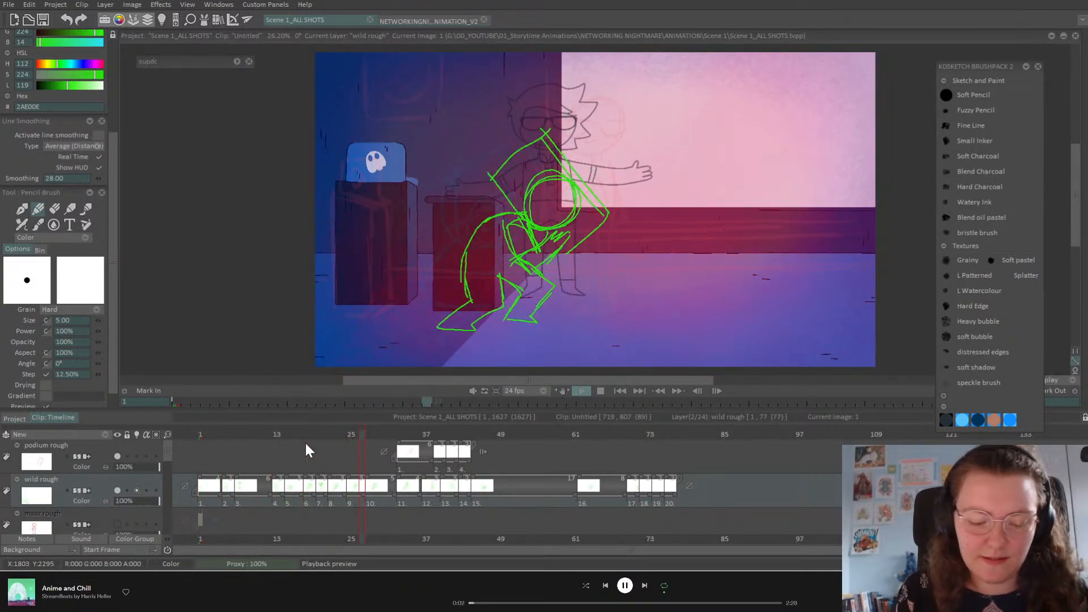
pyautogui.click(250, 435)
pyautogui.moveTo(251, 436); pyautogui.dragTo(263, 436)
pyautogui.moveTo(269, 490); pyautogui.dragTo(293, 497)
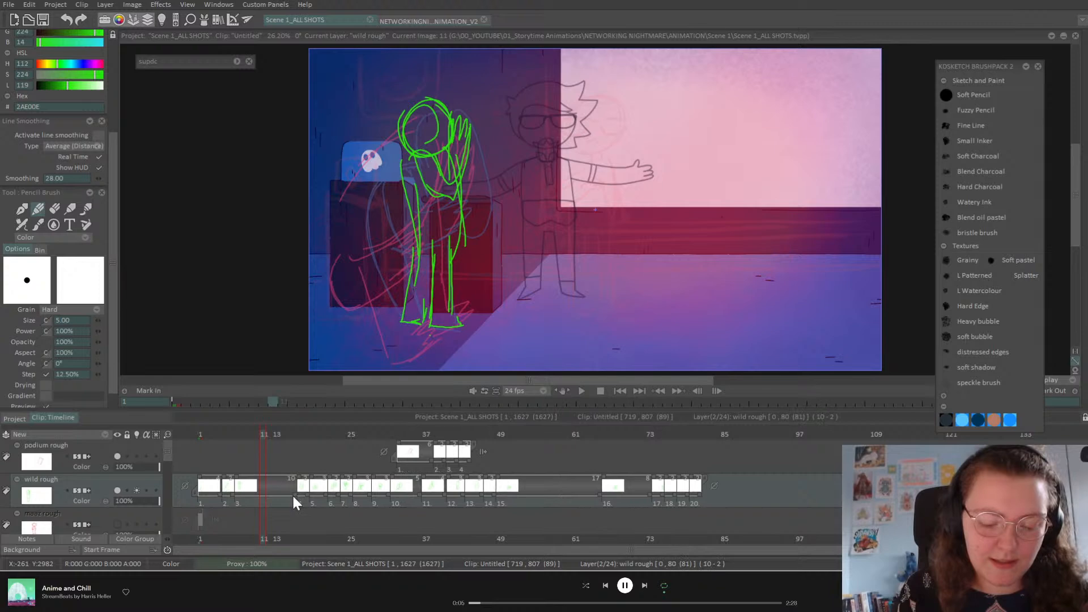
# Step: Replay the retimed start, then hold the fifth drawing one frame longer
pyautogui.click(583, 391)
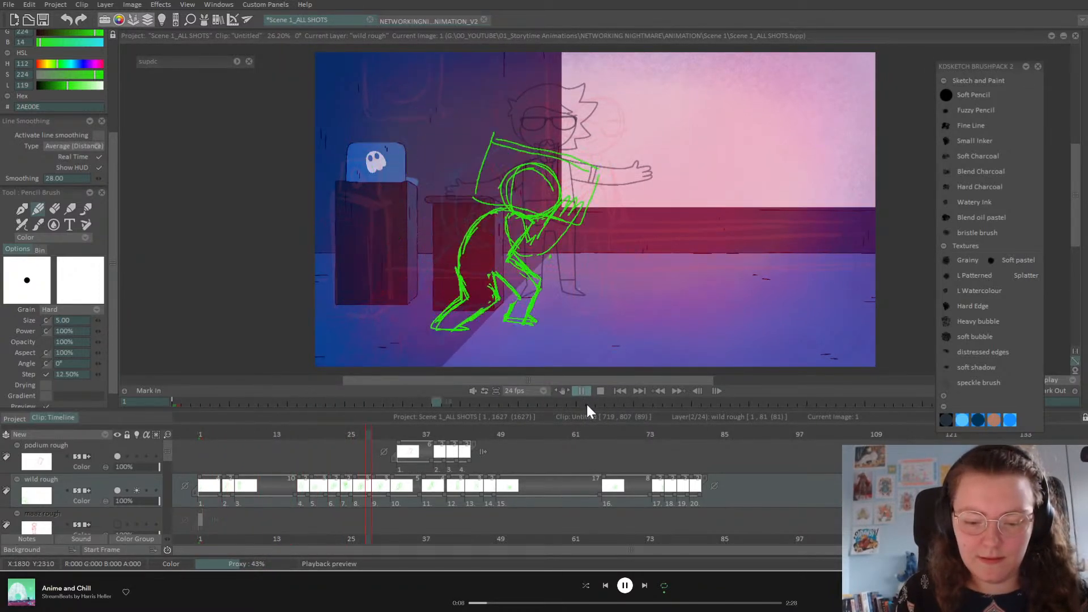
pyautogui.click(581, 391)
pyautogui.moveTo(298, 441)
pyautogui.mouseDown()
pyautogui.moveTo(290, 436)
pyautogui.moveTo(330, 449)
pyautogui.mouseUp()
pyautogui.moveTo(328, 494); pyautogui.dragTo(335, 492)
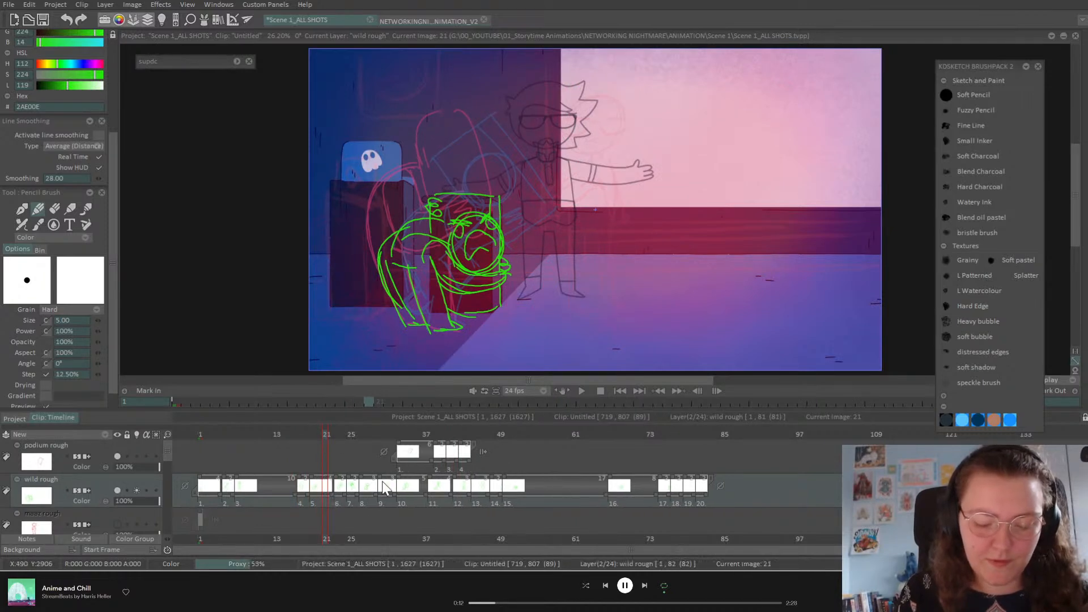
# Step: Hold the sixth drawing one frame longer and replay from frame 1
pyautogui.click(582, 391)
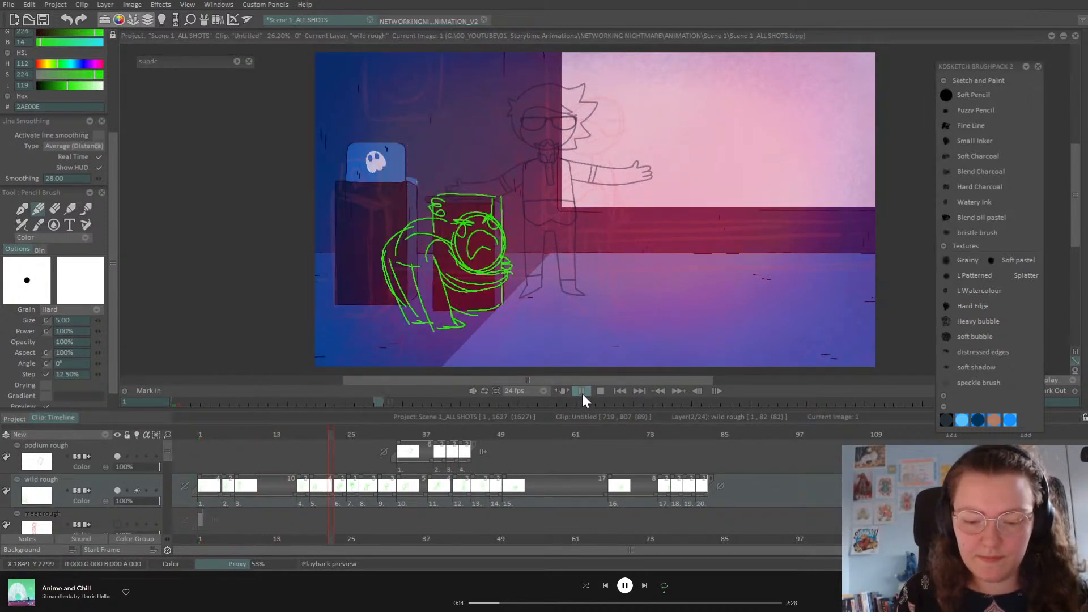
pyautogui.moveTo(324, 436); pyautogui.dragTo(339, 437)
pyautogui.moveTo(345, 494); pyautogui.dragTo(350, 495)
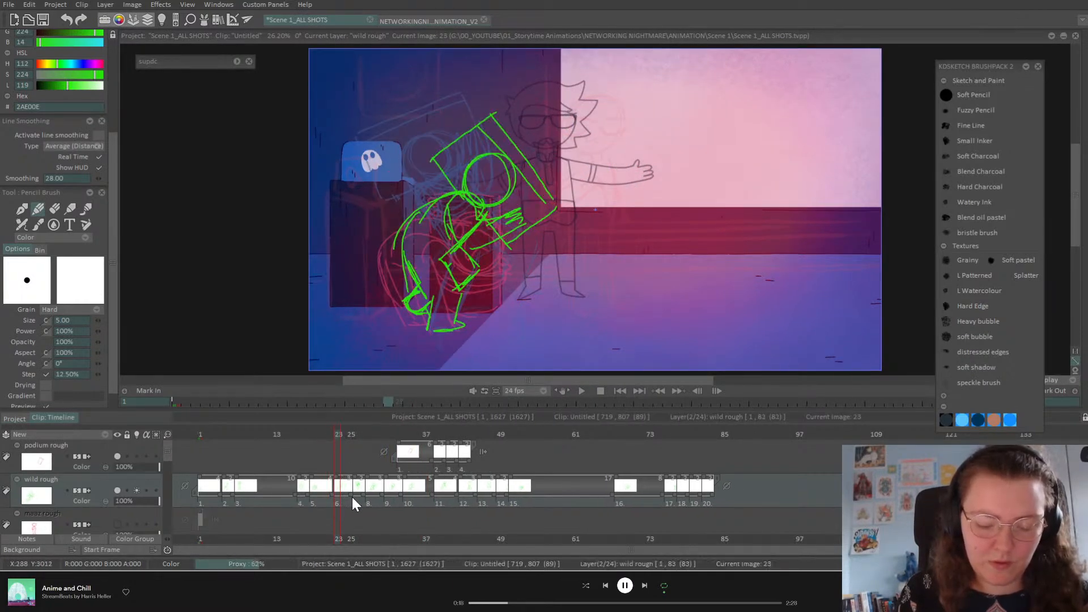
pyautogui.press('Left')
pyautogui.press('Right')
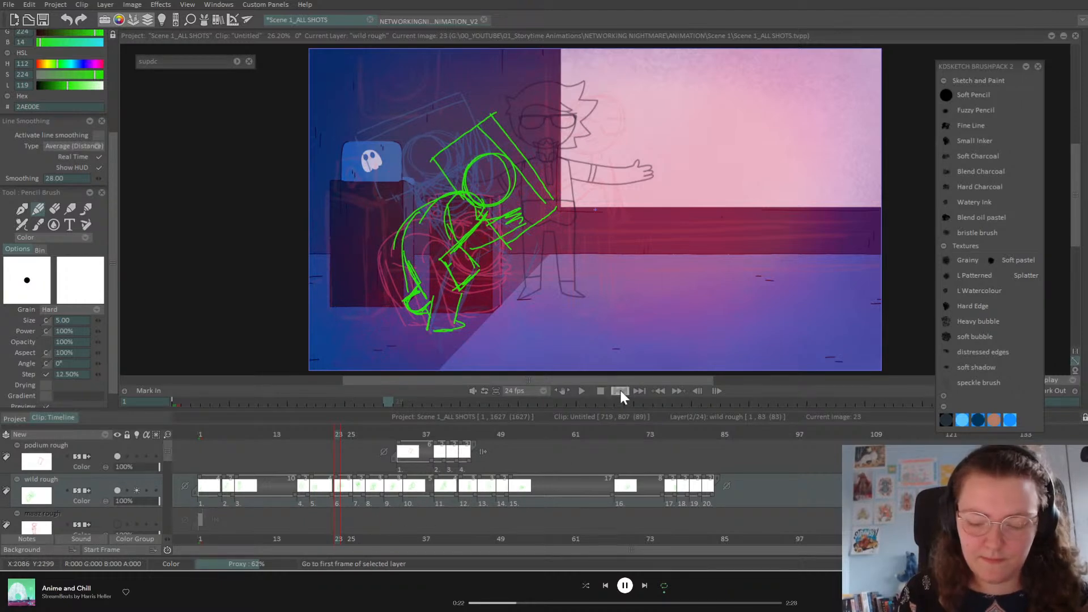
pyautogui.click(582, 391)
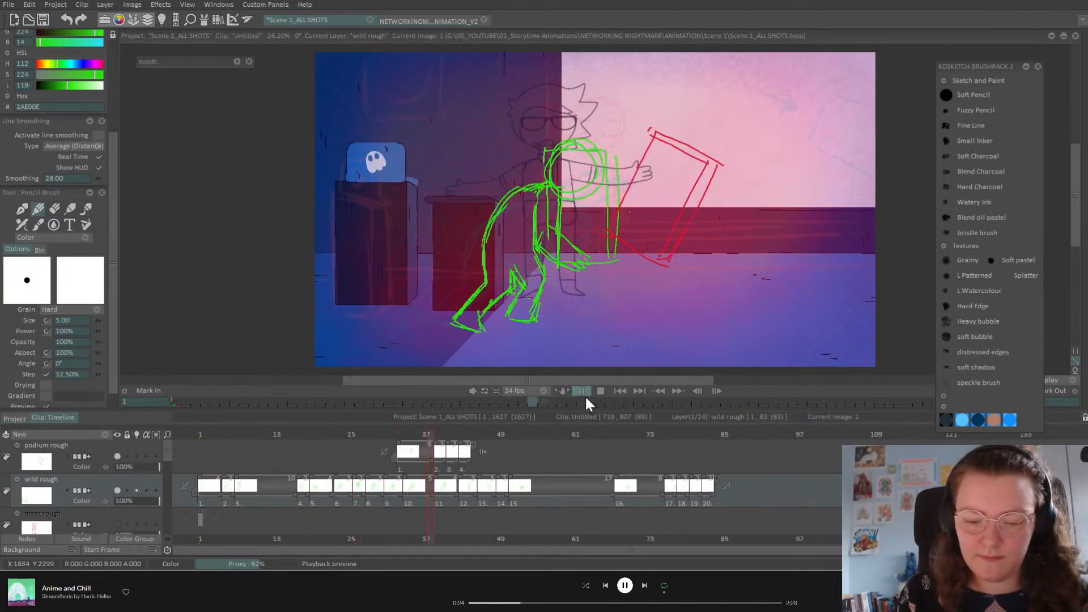
pyautogui.click(582, 391)
# Step: Scrub through frames 24–38 and back, then replay the animation
pyautogui.click(341, 435)
pyautogui.moveTo(341, 435)
pyautogui.mouseDown()
pyautogui.moveTo(403, 434)
pyautogui.moveTo(486, 452)
pyautogui.moveTo(457, 458)
pyautogui.moveTo(466, 467)
pyautogui.moveTo(471, 454)
pyautogui.mouseUp()
pyautogui.click(408, 433)
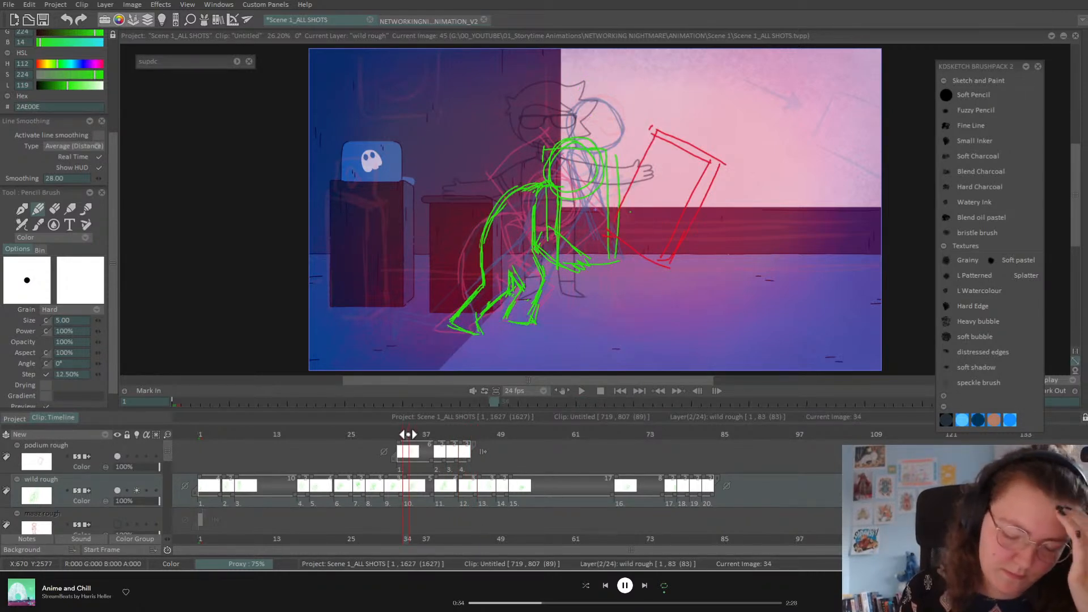
pyautogui.moveTo(300, 434); pyautogui.dragTo(187, 511)
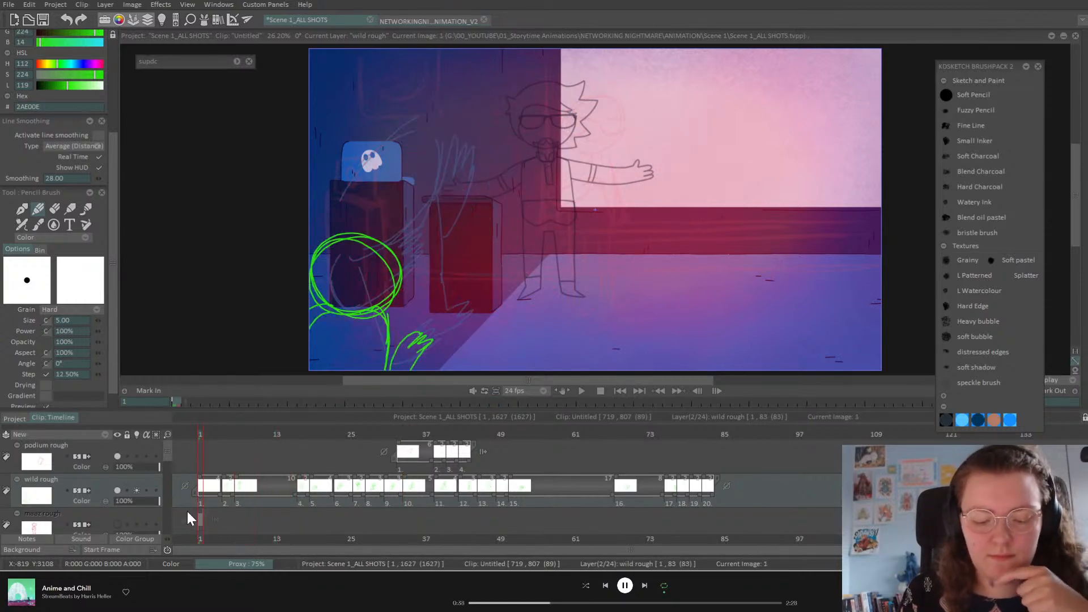
pyautogui.click(582, 391)
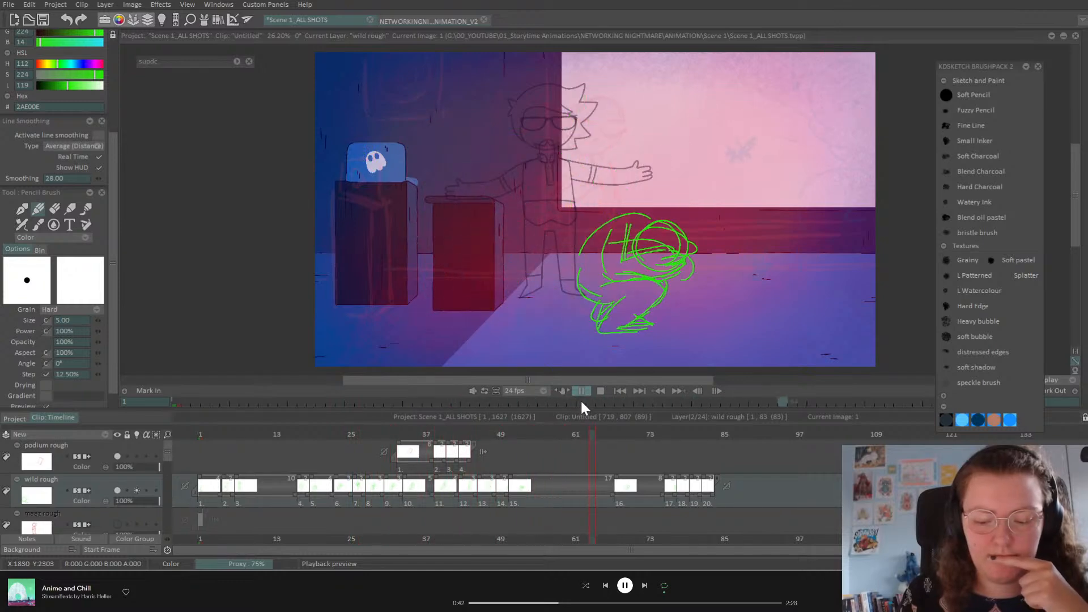
pyautogui.click(581, 390)
# Step: Shorten the third drawing's hold to 8 frames and scrub ahead to frame 23
pyautogui.click(282, 434)
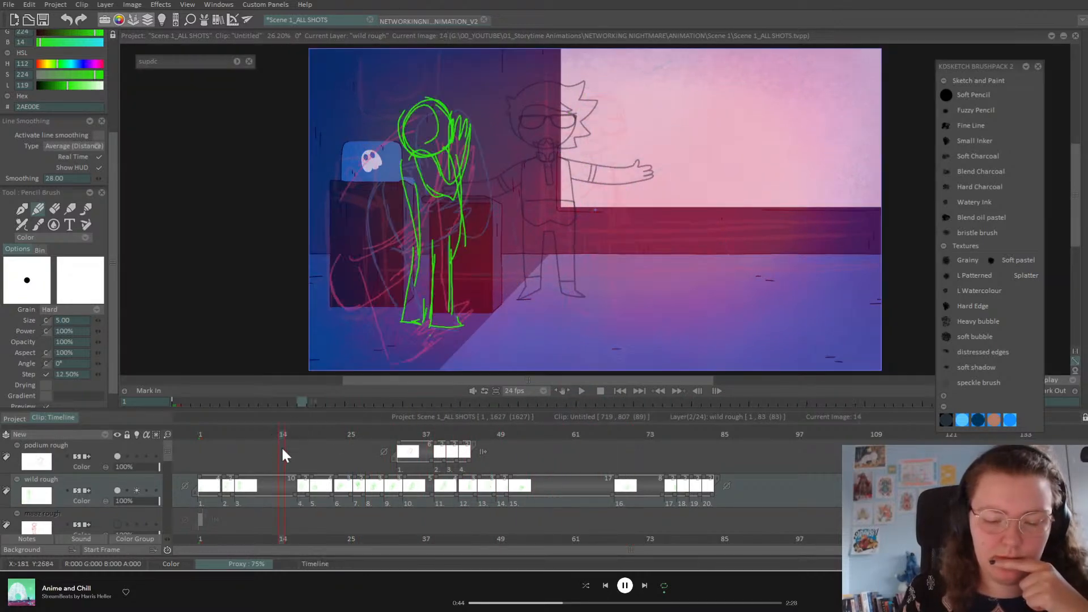
pyautogui.moveTo(294, 491); pyautogui.dragTo(282, 494)
pyautogui.click(290, 435)
pyautogui.moveTo(291, 436)
pyautogui.mouseDown()
pyautogui.moveTo(326, 449)
pyautogui.moveTo(312, 456)
pyautogui.mouseUp()
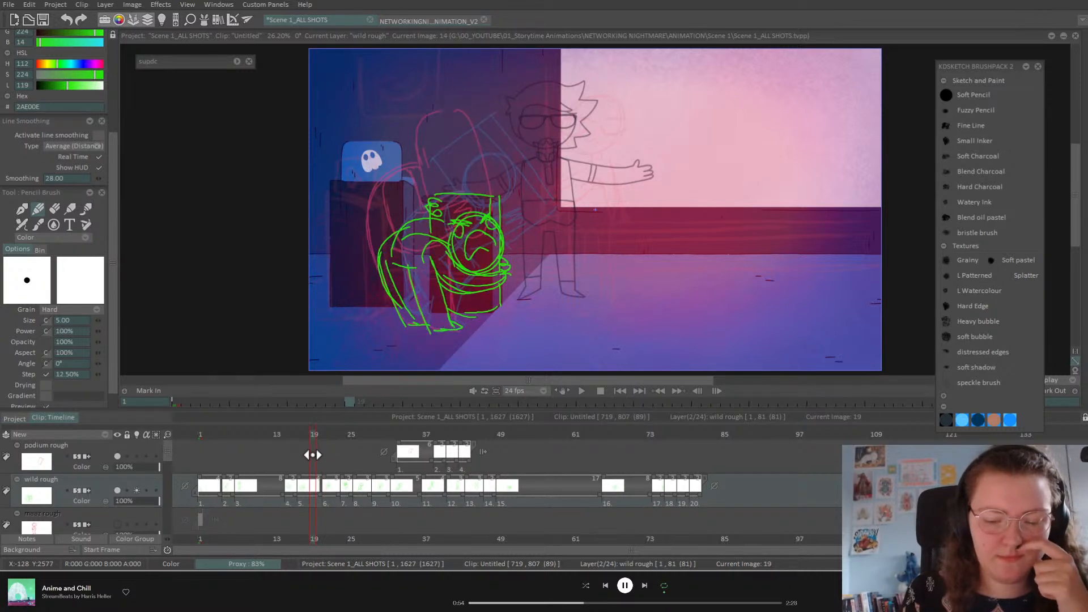
pyautogui.moveTo(313, 455)
pyautogui.mouseDown()
pyautogui.moveTo(345, 469)
pyautogui.moveTo(328, 478)
pyautogui.mouseUp()
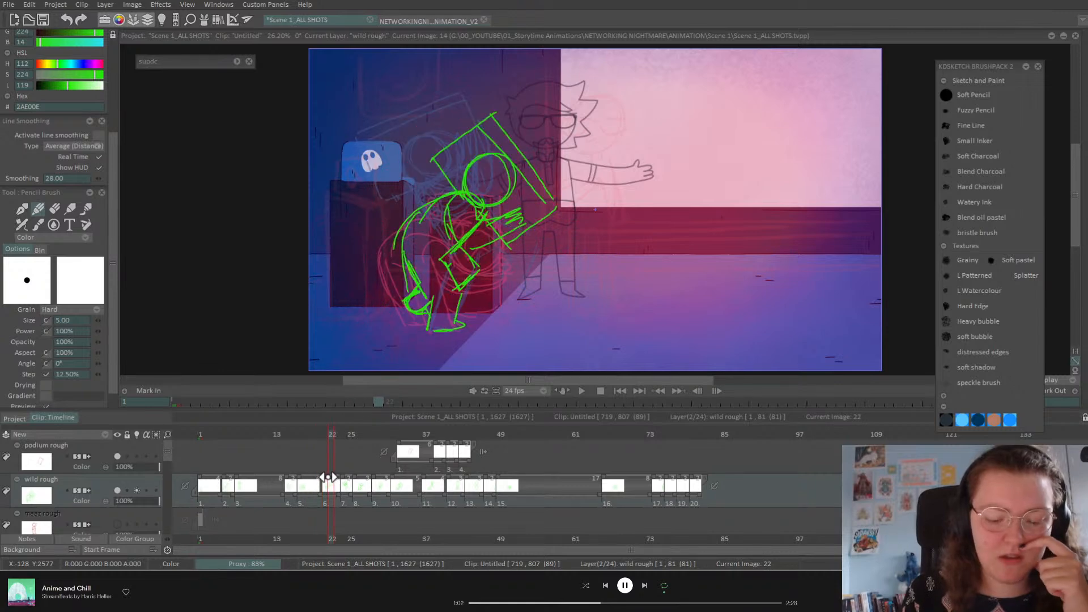
# Step: Erase frame 21 and draw a new screaming head, undoing a stray stroke beside it
pyautogui.press('Delete')
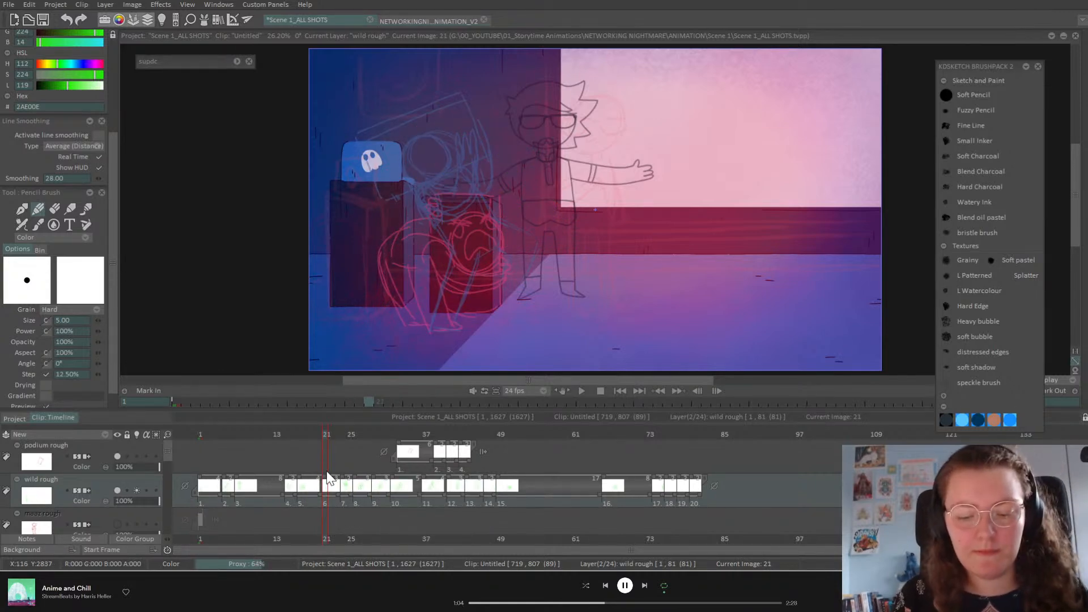
pyautogui.moveTo(416, 141)
pyautogui.mouseDown()
pyautogui.moveTo(439, 218)
pyautogui.moveTo(492, 255)
pyautogui.moveTo(429, 131)
pyautogui.moveTo(494, 252)
pyautogui.mouseUp()
pyautogui.moveTo(445, 187)
pyautogui.mouseDown()
pyautogui.moveTo(464, 246)
pyautogui.moveTo(467, 224)
pyautogui.moveTo(478, 230)
pyautogui.moveTo(452, 183)
pyautogui.moveTo(435, 179)
pyautogui.moveTo(444, 149)
pyautogui.mouseUp()
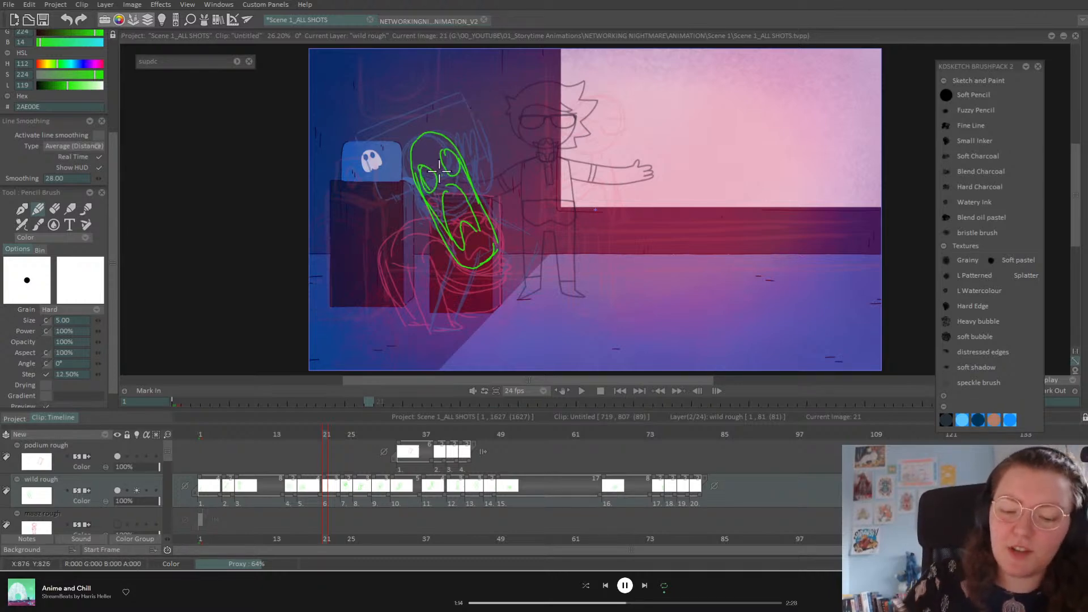
pyautogui.moveTo(491, 112); pyautogui.dragTo(514, 202)
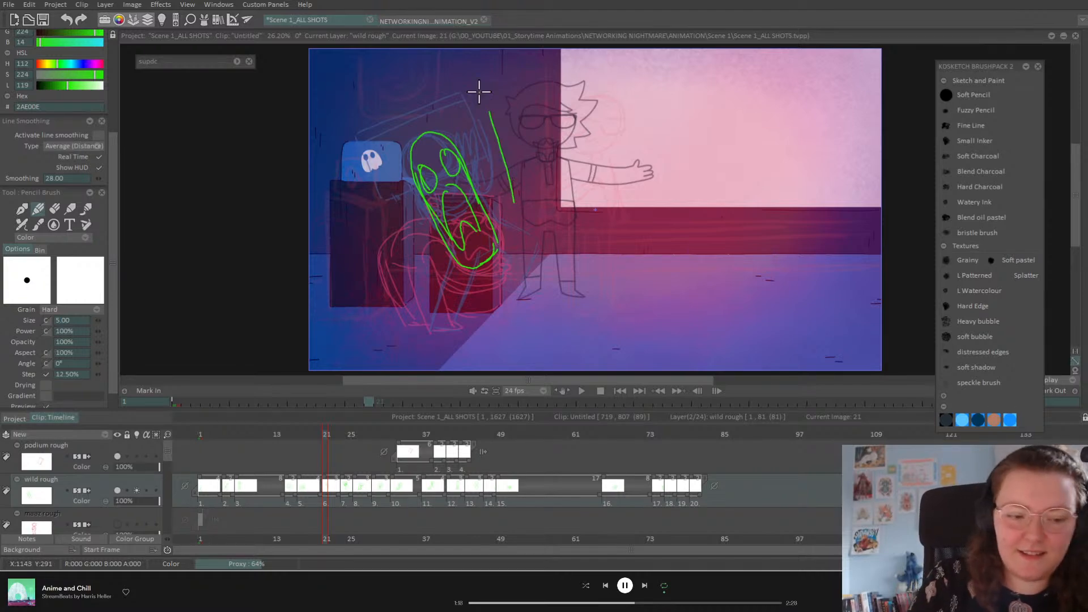
pyautogui.press('Right')
pyautogui.press('Left')
pyautogui.hotkey('ctrl', 'z')
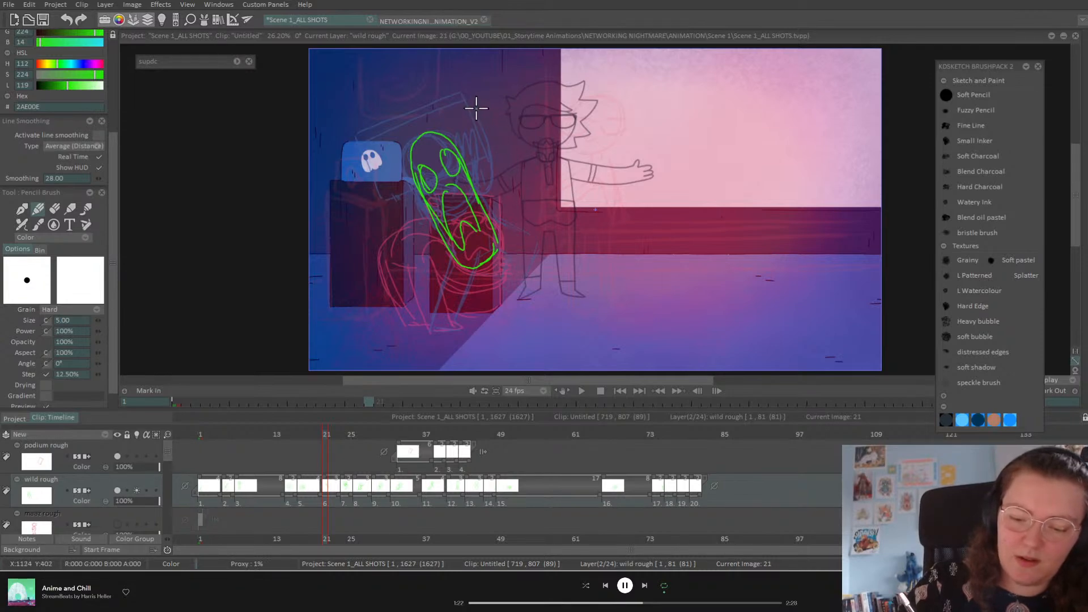
# Step: Sketch the crouching body and foot below the head, then flip frames to compare
pyautogui.moveTo(498, 121)
pyautogui.mouseDown()
pyautogui.moveTo(515, 241)
pyautogui.moveTo(503, 118)
pyautogui.moveTo(528, 212)
pyautogui.moveTo(517, 259)
pyautogui.moveTo(464, 138)
pyautogui.moveTo(359, 158)
pyautogui.moveTo(359, 242)
pyautogui.moveTo(461, 245)
pyautogui.moveTo(502, 179)
pyautogui.moveTo(513, 211)
pyautogui.moveTo(436, 292)
pyautogui.moveTo(397, 238)
pyautogui.moveTo(419, 212)
pyautogui.moveTo(369, 279)
pyautogui.moveTo(445, 316)
pyautogui.moveTo(442, 272)
pyautogui.moveTo(484, 297)
pyautogui.moveTo(461, 327)
pyautogui.moveTo(448, 325)
pyautogui.moveTo(451, 309)
pyautogui.moveTo(430, 324)
pyautogui.moveTo(390, 292)
pyautogui.mouseUp()
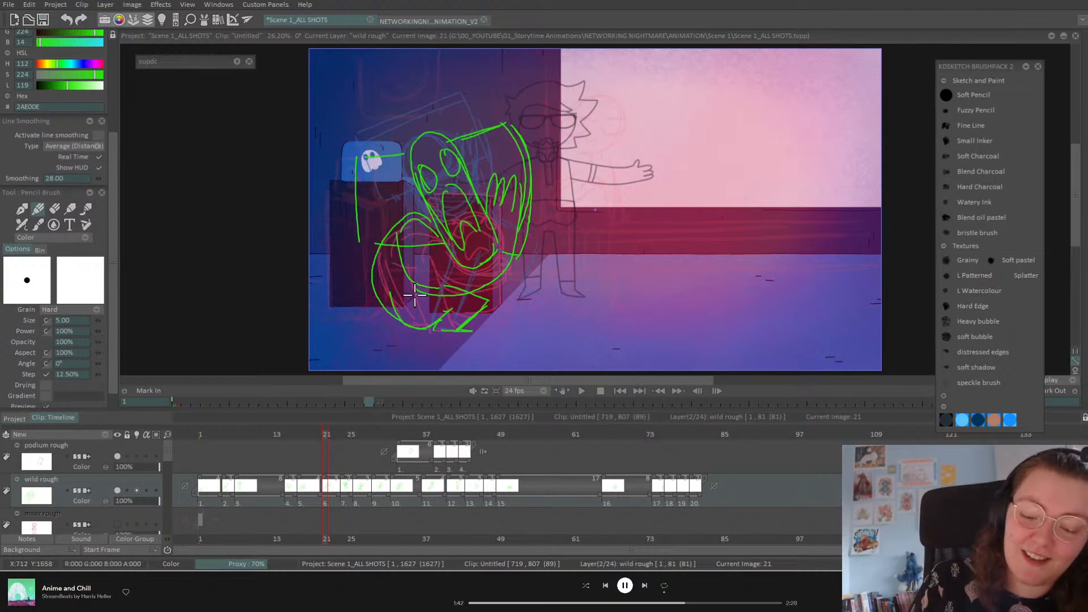
pyautogui.moveTo(484, 287)
pyautogui.mouseDown()
pyautogui.moveTo(497, 300)
pyautogui.moveTo(470, 329)
pyautogui.mouseUp()
pyautogui.moveTo(326, 436)
pyautogui.mouseDown()
pyautogui.moveTo(456, 444)
pyautogui.moveTo(326, 478)
pyautogui.mouseUp()
# Step: Preview the animation and cut the sixth drawing's hold to 2 frames
pyautogui.click(582, 391)
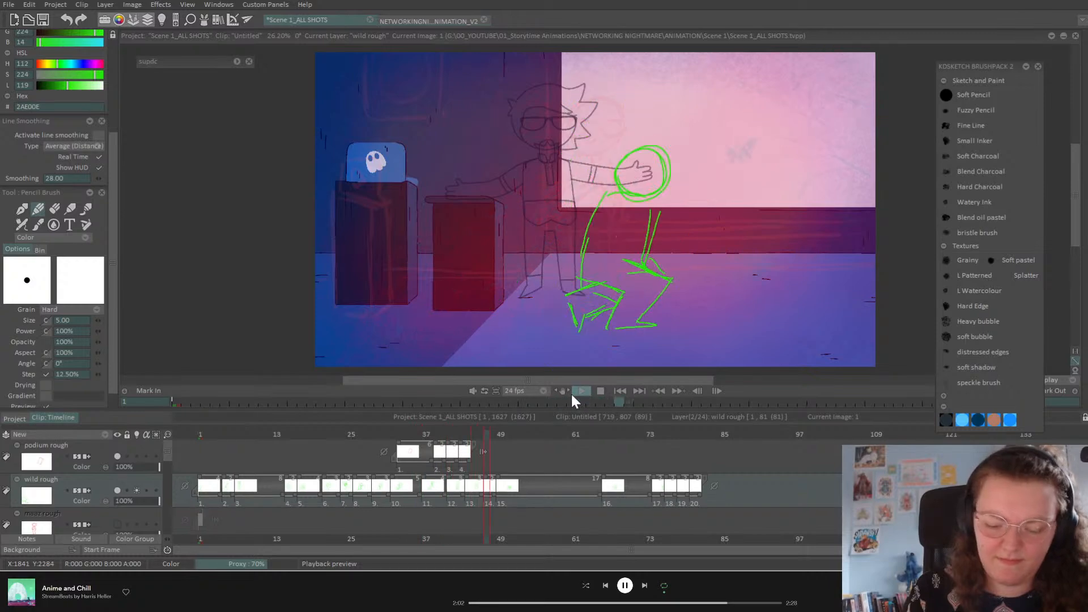
pyautogui.click(583, 391)
pyautogui.click(309, 435)
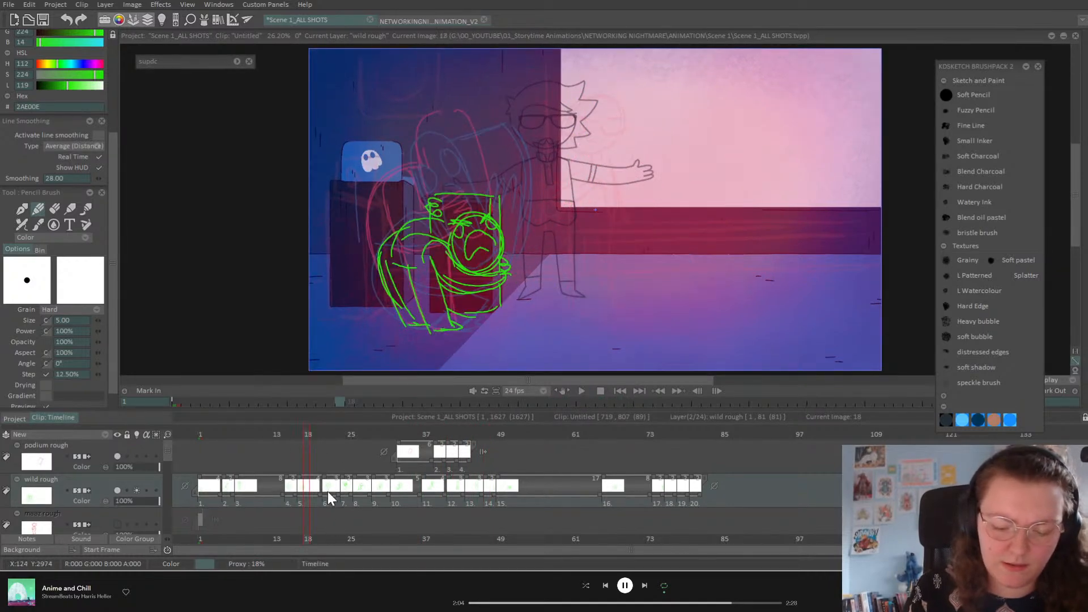
pyautogui.click(327, 438)
pyautogui.moveTo(338, 495); pyautogui.dragTo(358, 492)
pyautogui.click(340, 435)
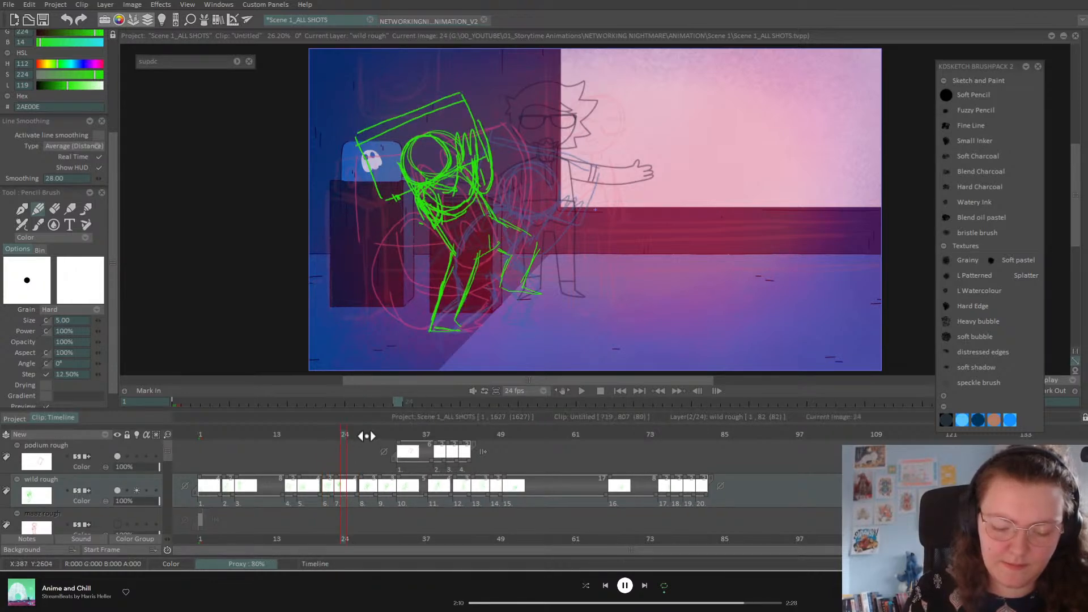
# Step: Scrub back through frames 1–5 to check the opening drawings
pyautogui.moveTo(263, 438)
pyautogui.mouseDown()
pyautogui.moveTo(208, 440)
pyautogui.moveTo(237, 443)
pyautogui.mouseUp()
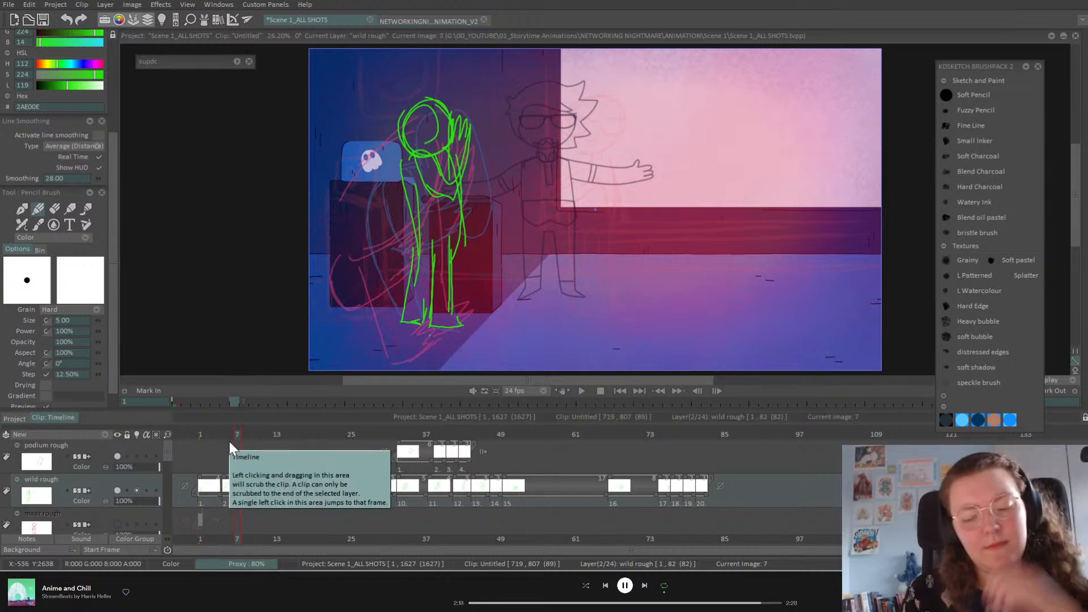
pyautogui.click(225, 436)
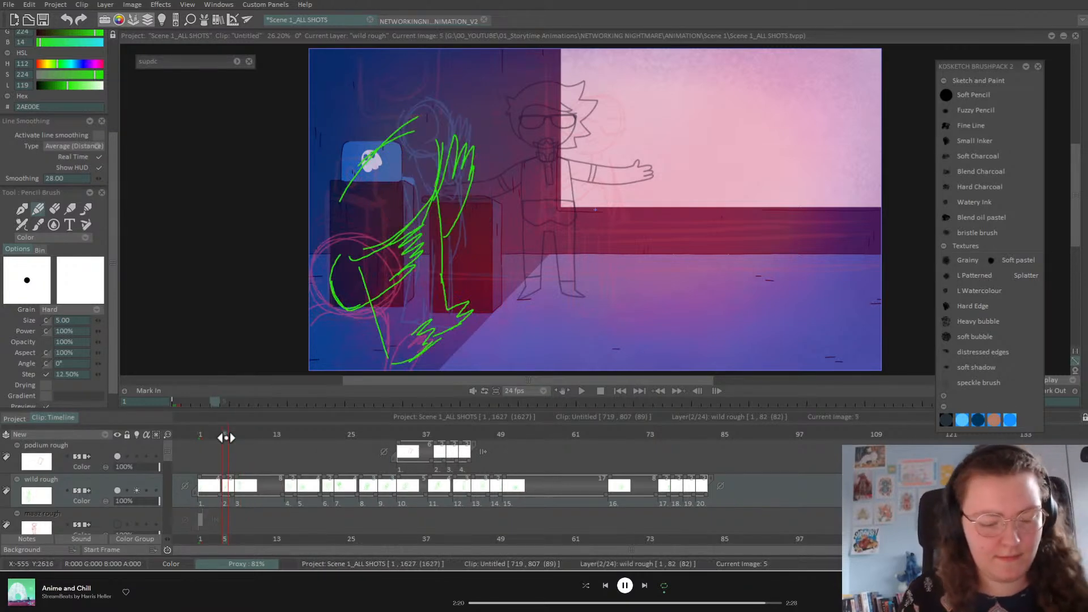
pyautogui.click(204, 434)
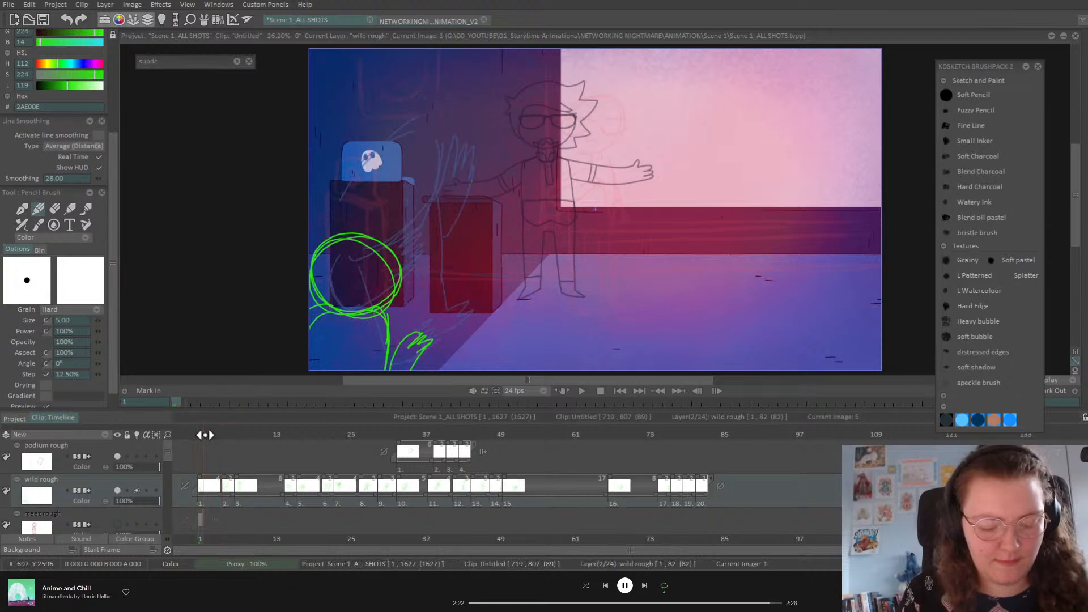
pyautogui.click(225, 434)
pyautogui.moveTo(217, 436); pyautogui.dragTo(201, 435)
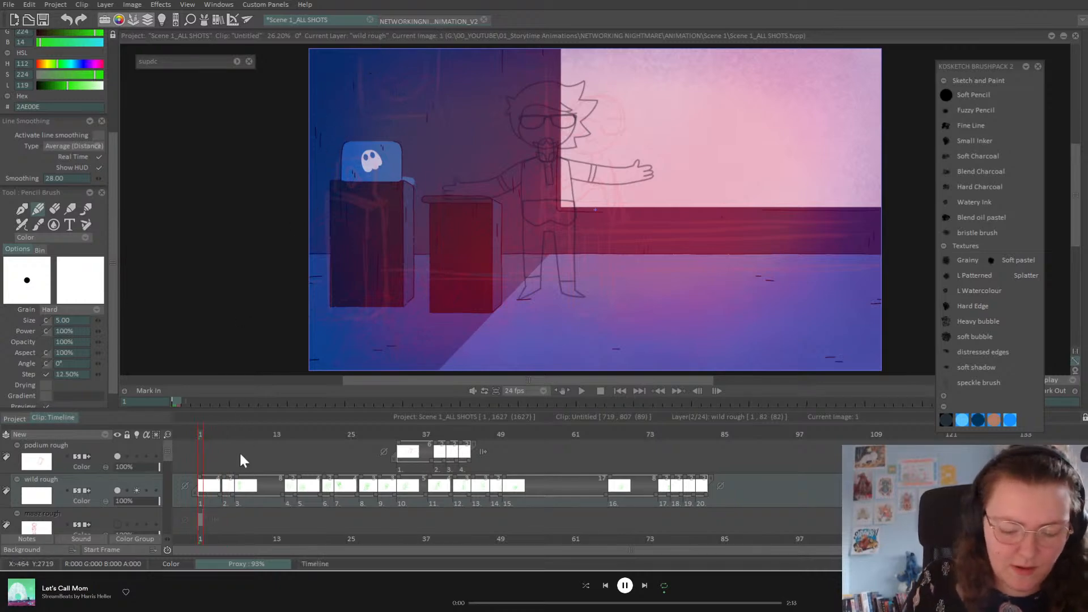
# Step: With the light table on, add body strokes, two eye circles and a pupil; trim drawing 1 to 2 frames
pyautogui.press('l')
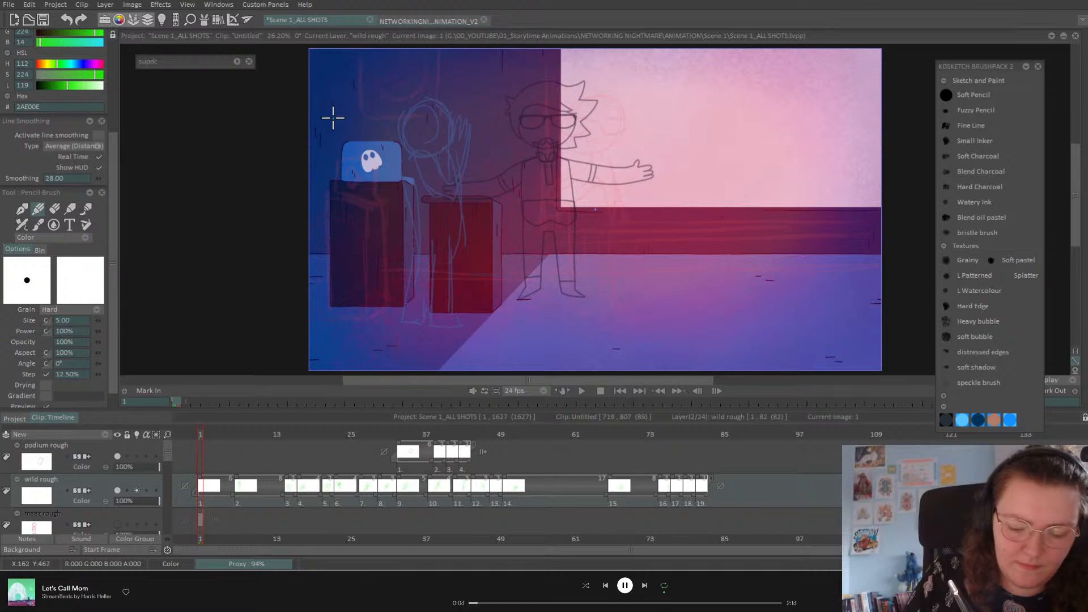
pyautogui.moveTo(328, 115)
pyautogui.mouseDown()
pyautogui.moveTo(406, 147)
pyautogui.moveTo(340, 169)
pyautogui.moveTo(377, 108)
pyautogui.moveTo(311, 153)
pyautogui.mouseUp()
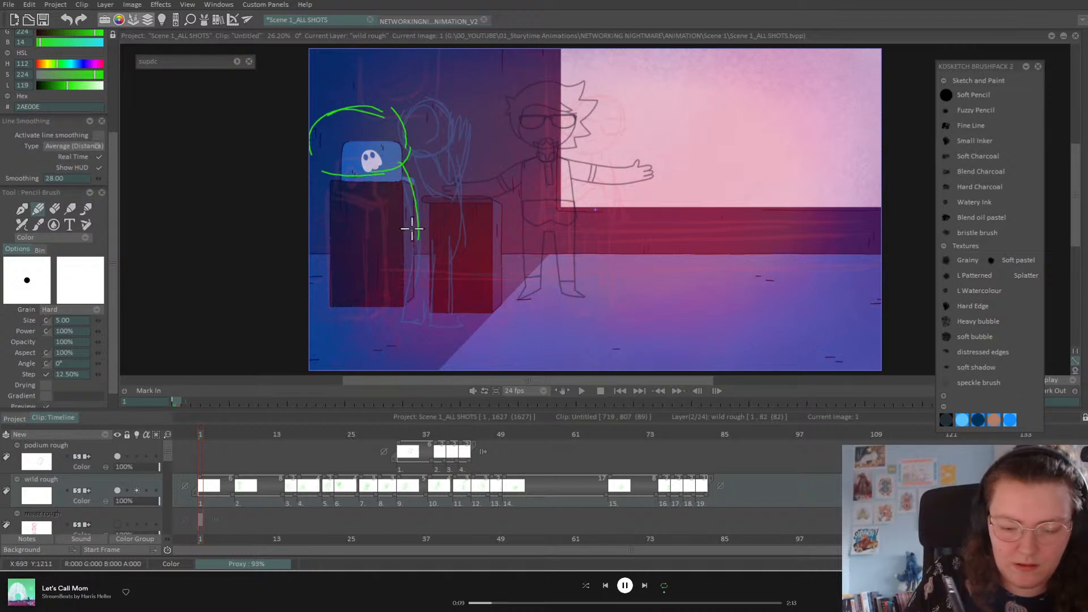
pyautogui.moveTo(418, 228); pyautogui.dragTo(458, 323)
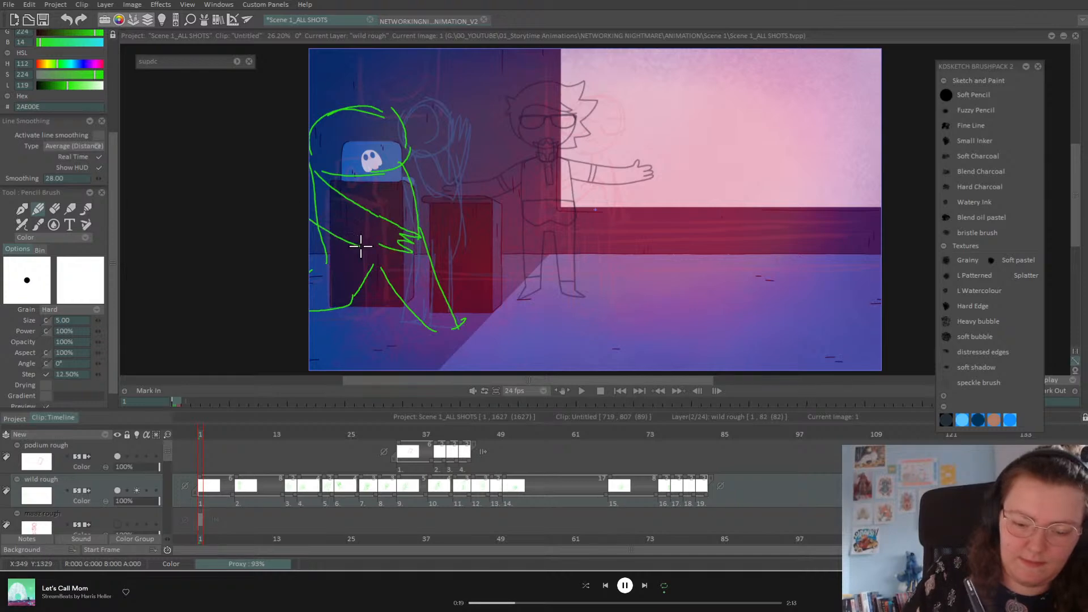
pyautogui.moveTo(335, 126)
pyautogui.mouseDown()
pyautogui.moveTo(329, 151)
pyautogui.moveTo(391, 117)
pyautogui.mouseUp()
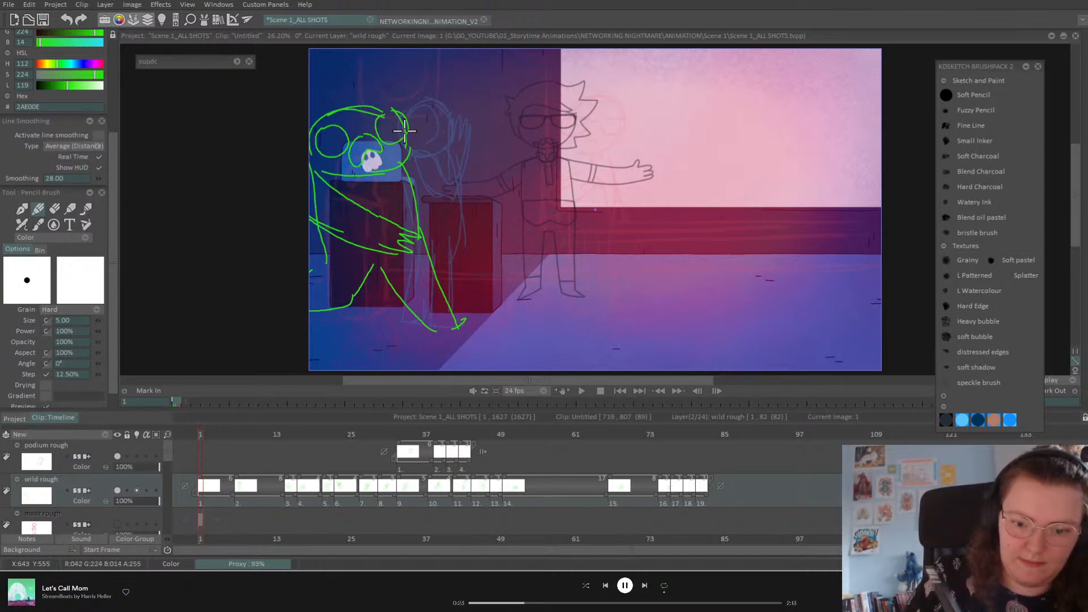
pyautogui.moveTo(333, 148); pyautogui.dragTo(344, 142)
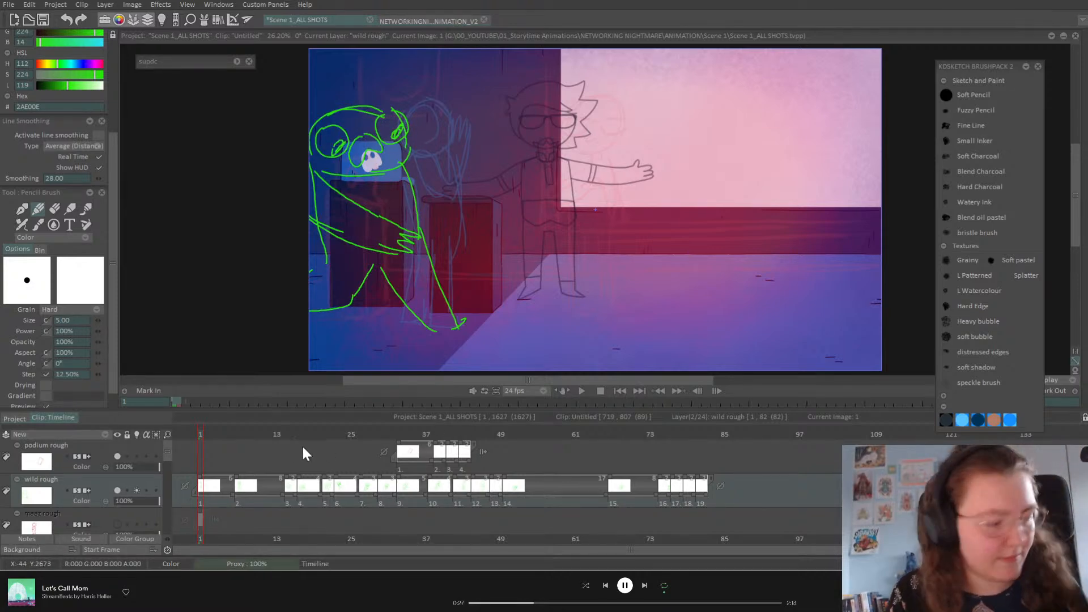
pyautogui.moveTo(236, 485); pyautogui.dragTo(208, 486)
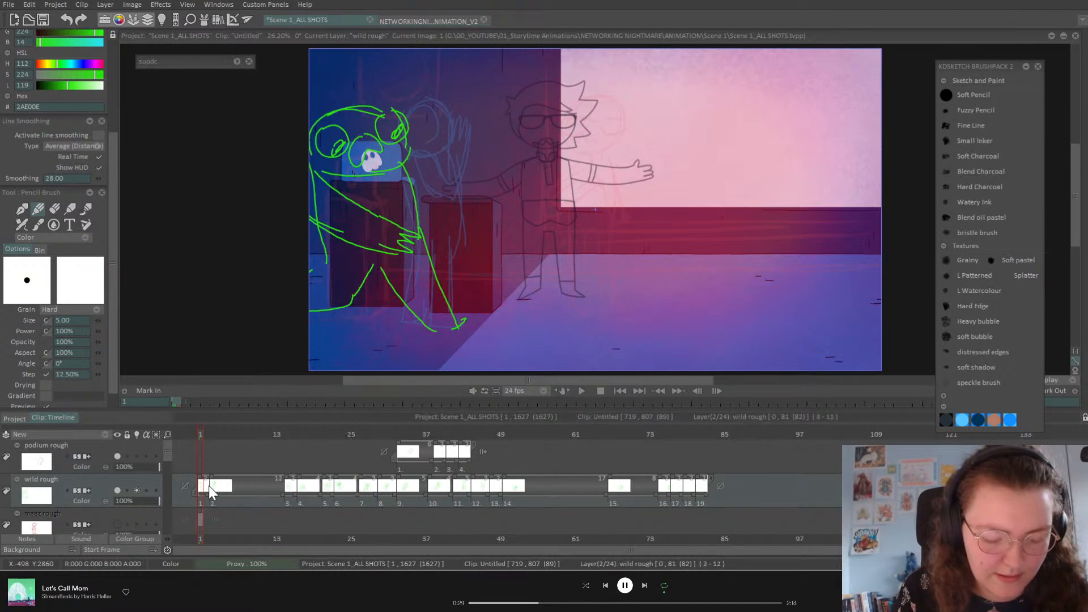
# Step: Shorten drawing 2 from 12 frames to 8 and play back to check
pyautogui.moveTo(206, 444); pyautogui.dragTo(225, 443)
pyautogui.moveTo(283, 494)
pyautogui.mouseDown()
pyautogui.moveTo(234, 494)
pyautogui.moveTo(253, 498)
pyautogui.mouseUp()
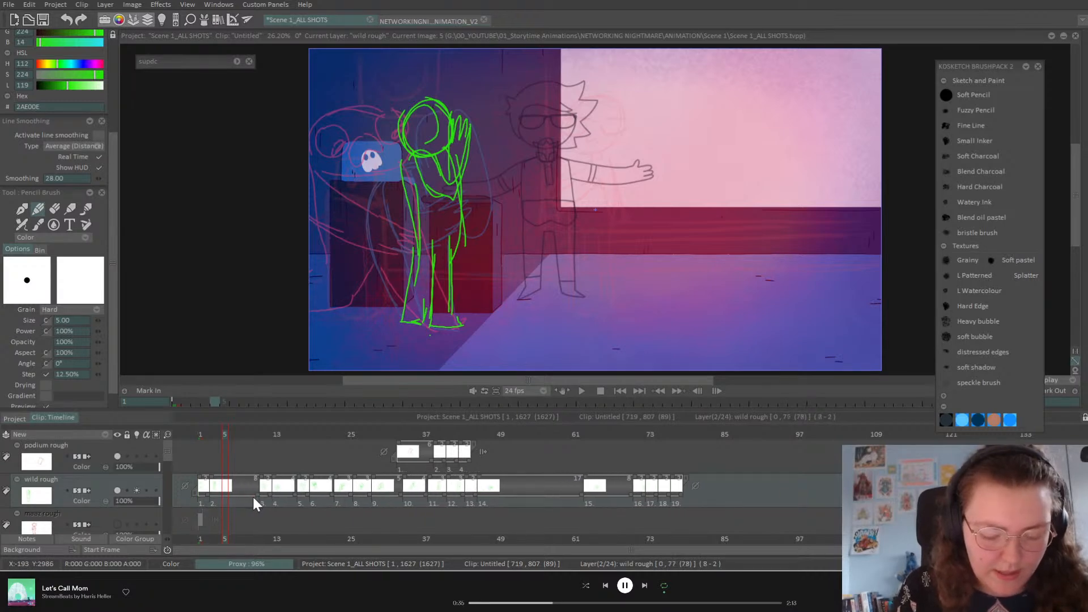
pyautogui.click(581, 391)
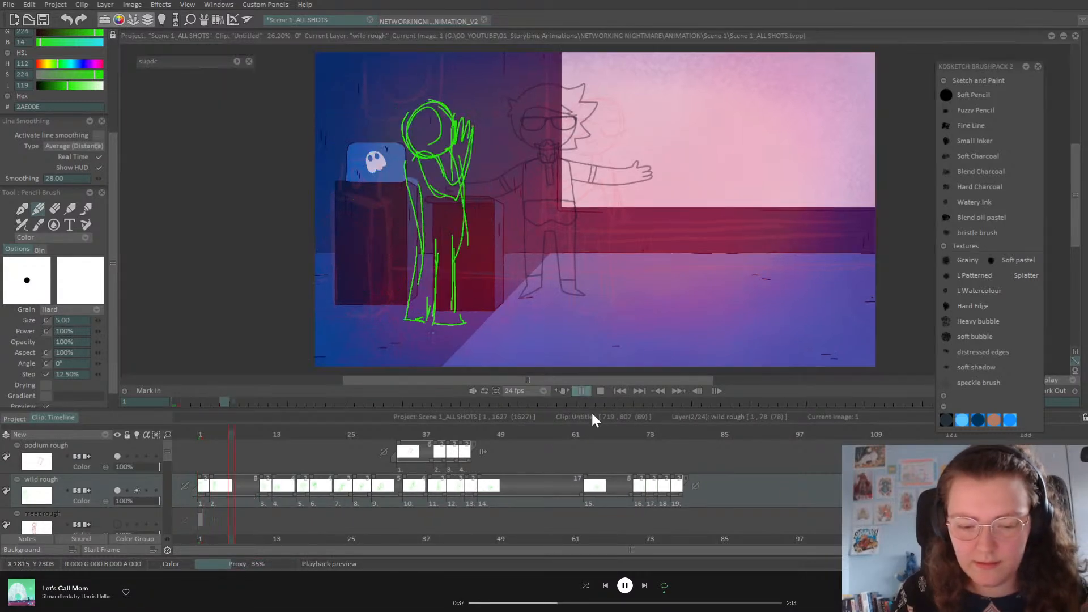
pyautogui.click(282, 435)
pyautogui.moveTo(286, 435); pyautogui.dragTo(344, 438)
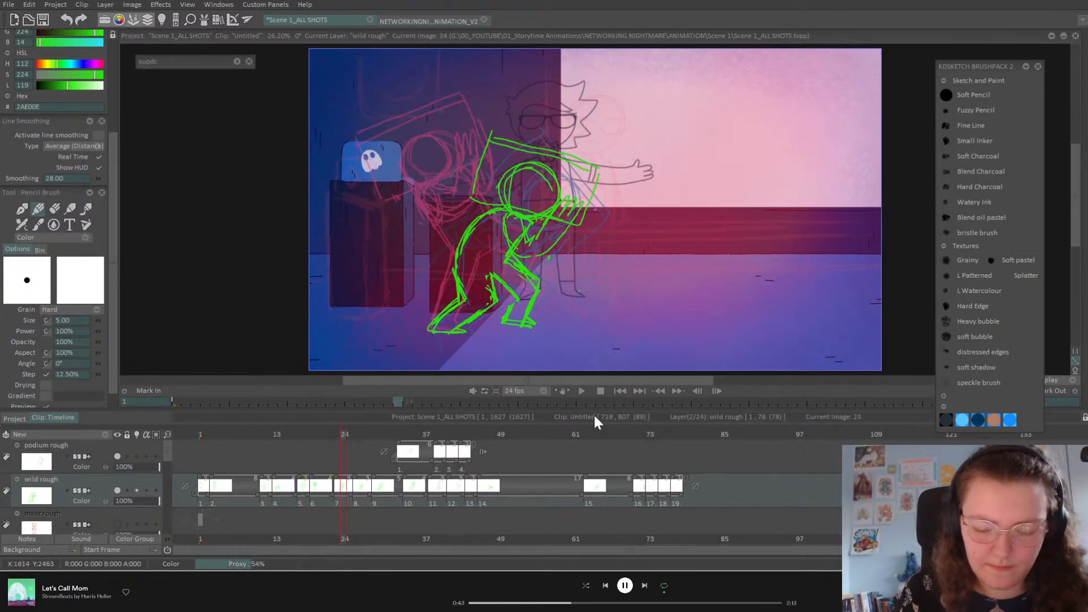
# Step: Replay from the start and shorten drawing 9's hold by two frames
pyautogui.click(623, 391)
pyautogui.click(583, 392)
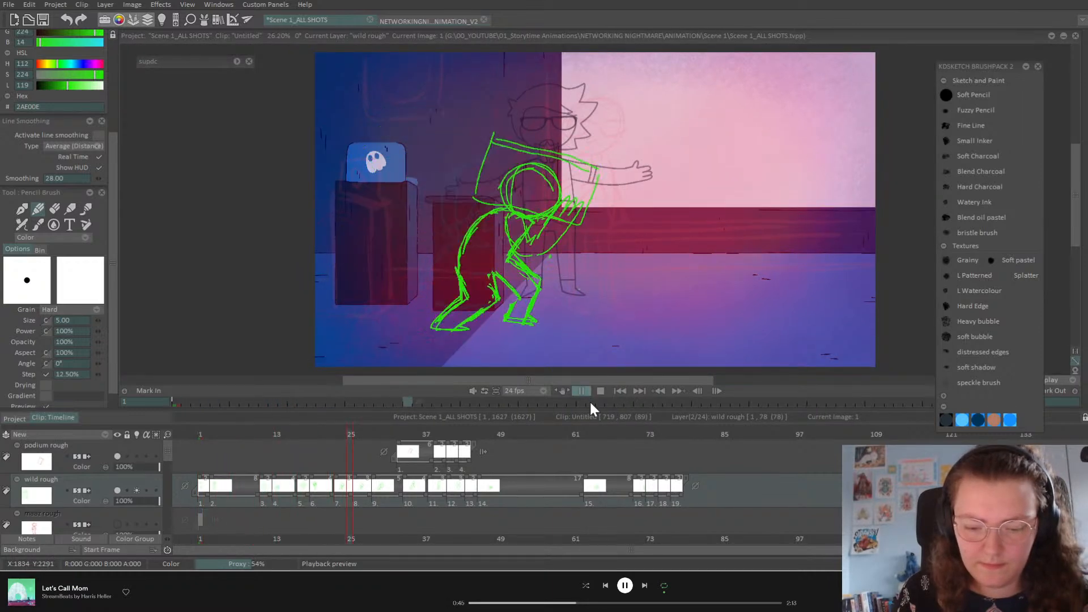
pyautogui.click(580, 390)
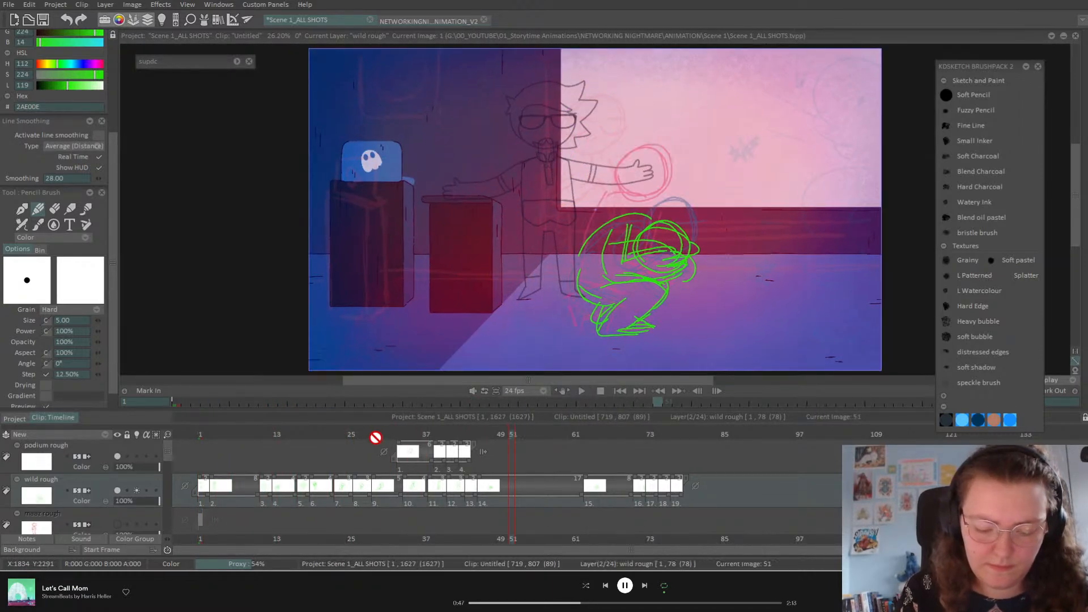
pyautogui.click(345, 438)
pyautogui.moveTo(340, 440); pyautogui.dragTo(376, 440)
pyautogui.moveTo(402, 495); pyautogui.dragTo(391, 497)
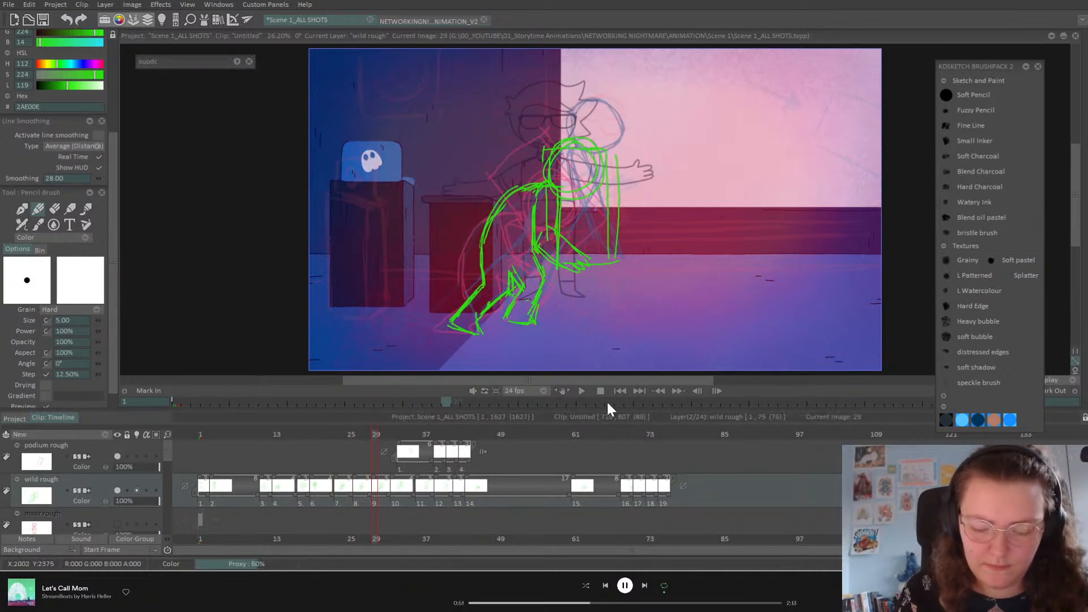
# Step: Shorten image 10's hold by two frames and replay from the start
pyautogui.click(582, 391)
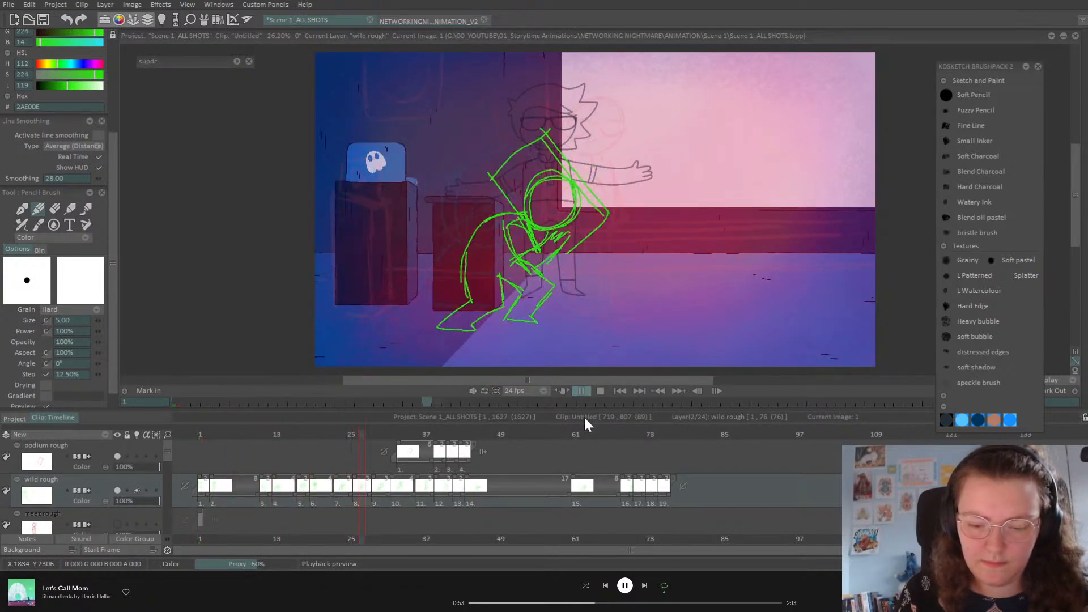
pyautogui.moveTo(439, 439); pyautogui.dragTo(404, 443)
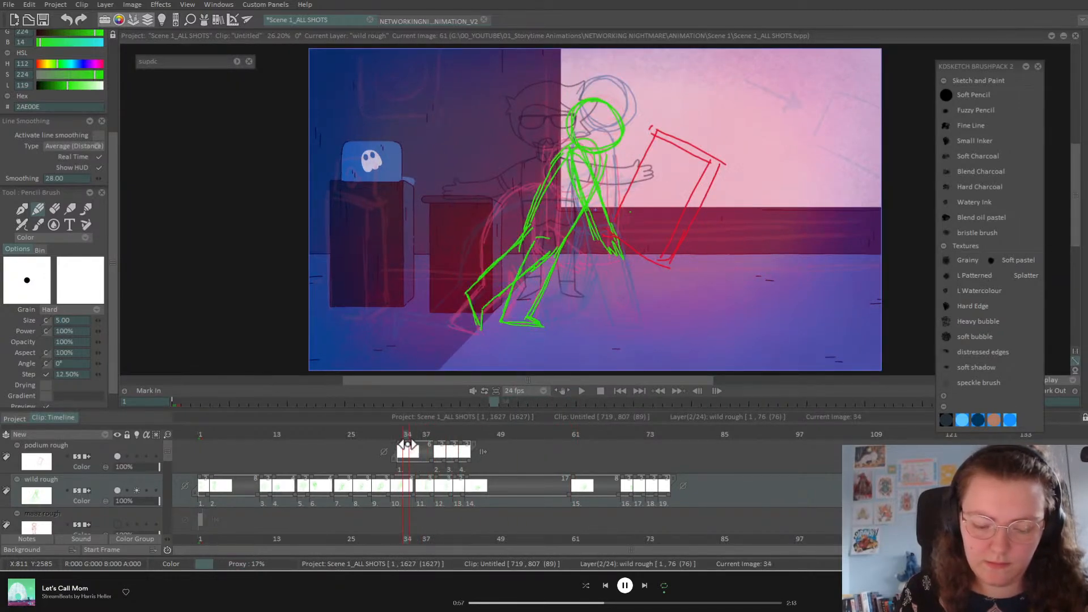
pyautogui.moveTo(411, 492)
pyautogui.mouseDown()
pyautogui.moveTo(400, 494)
pyautogui.moveTo(426, 491)
pyautogui.mouseUp()
pyautogui.click(621, 391)
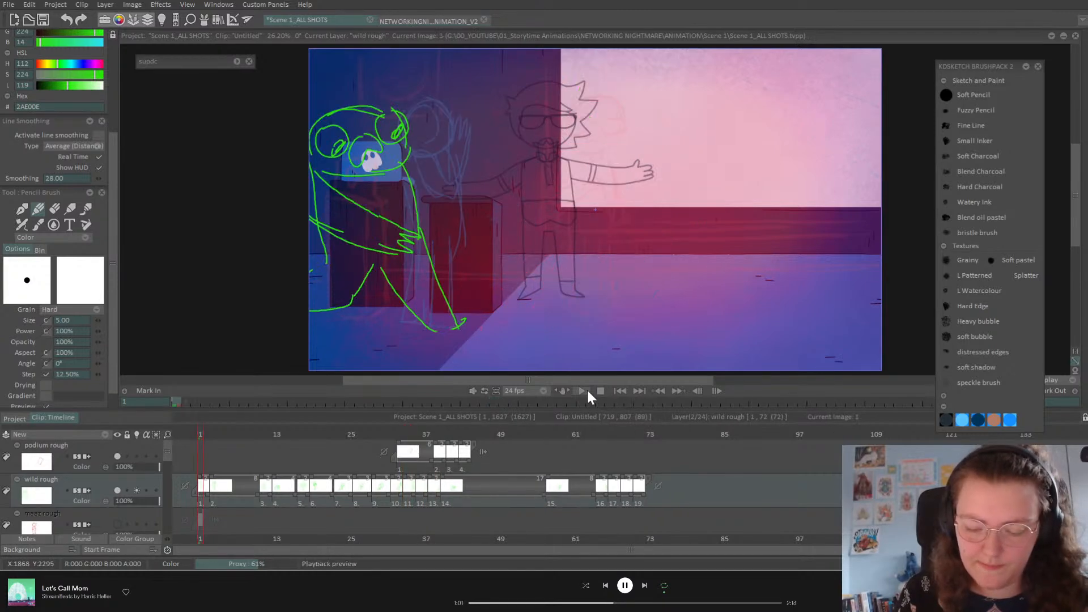
pyautogui.click(582, 390)
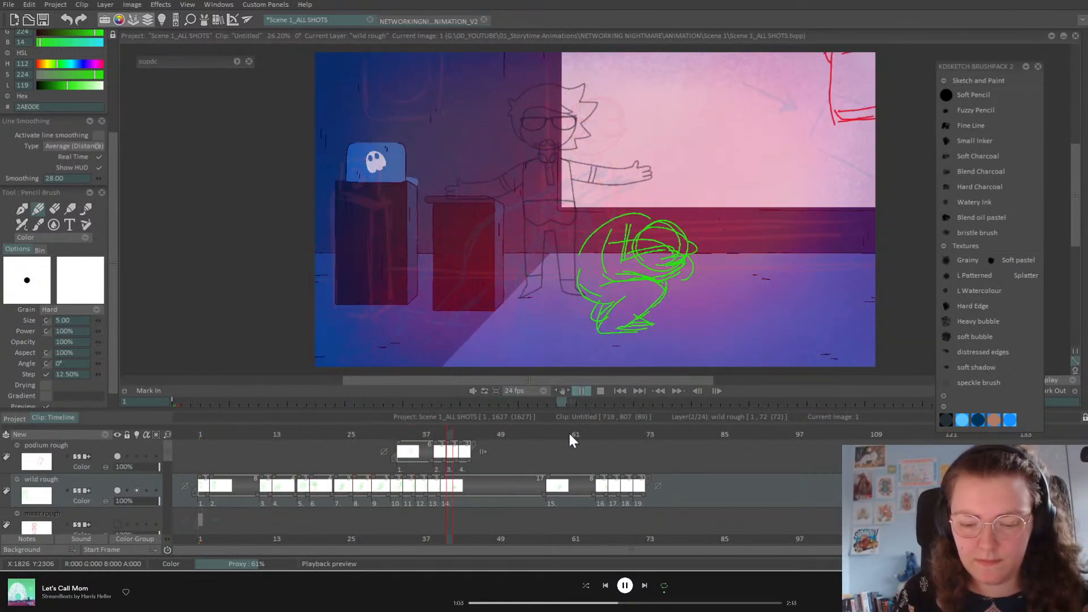
pyautogui.click(581, 390)
# Step: Close the empty gap between the podium rough drawings around frame 33
pyautogui.click(400, 435)
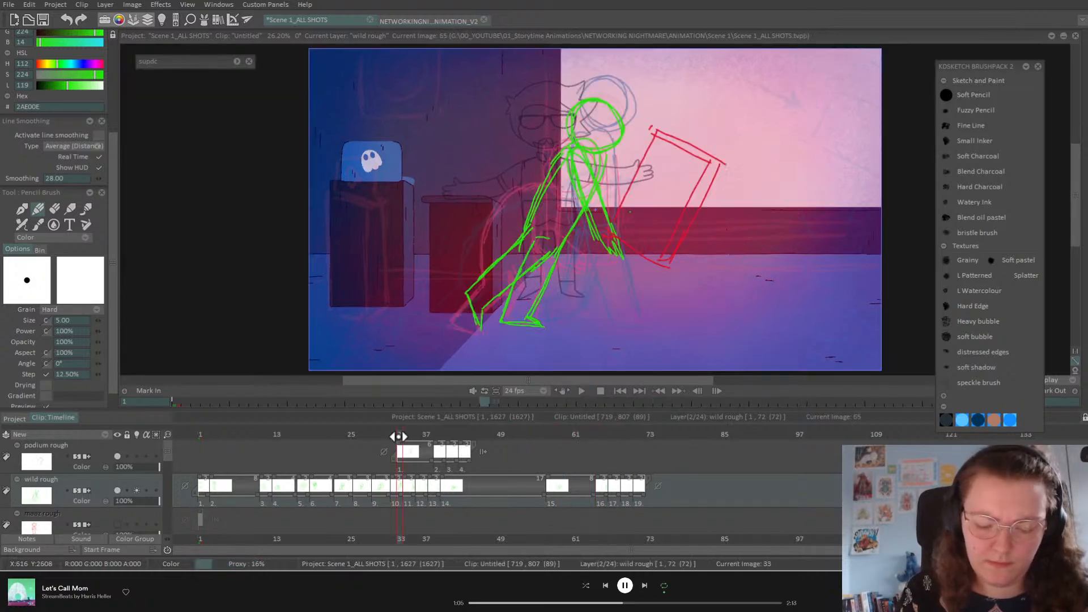
pyautogui.moveTo(404, 436)
pyautogui.mouseDown()
pyautogui.moveTo(413, 435)
pyautogui.moveTo(402, 451)
pyautogui.mouseUp()
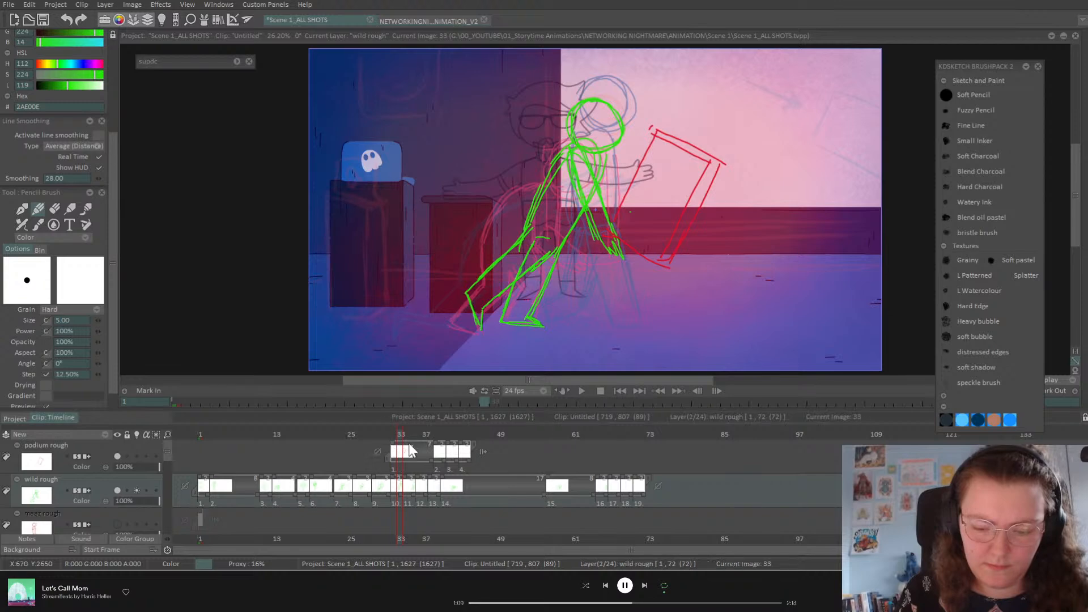
pyautogui.press('Right')
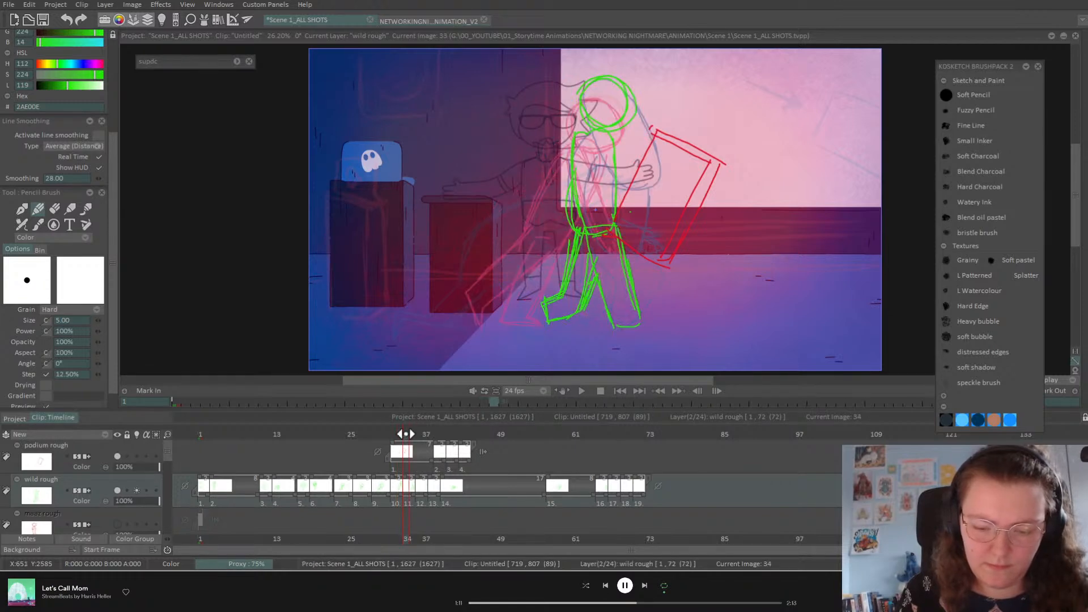
pyautogui.moveTo(430, 458); pyautogui.dragTo(401, 458)
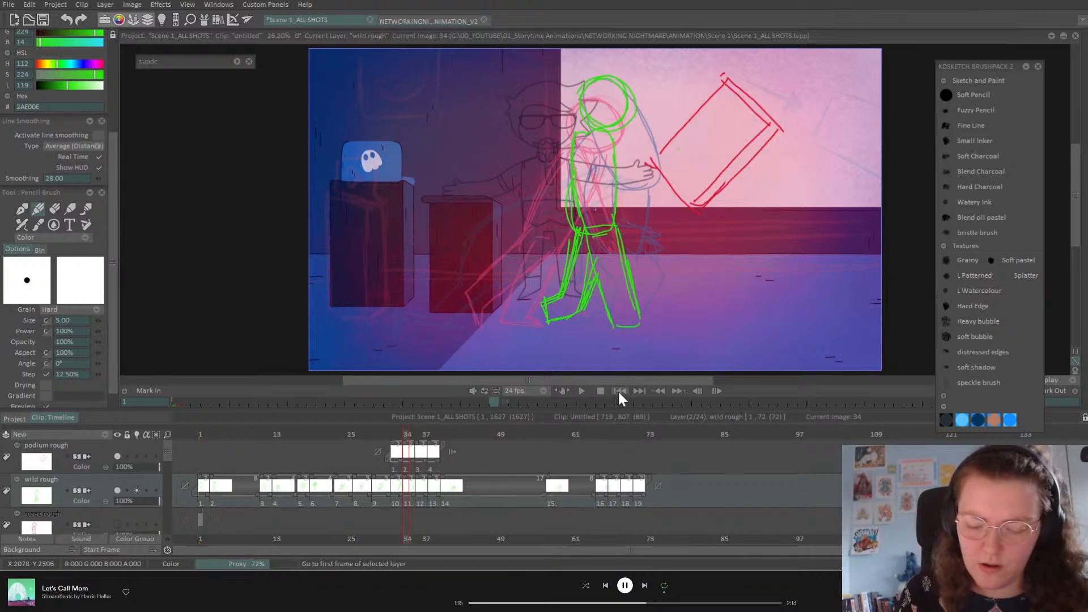
# Step: Replay, then shorten an early wild rough drawing from 8 to 6 frames
pyautogui.click(581, 390)
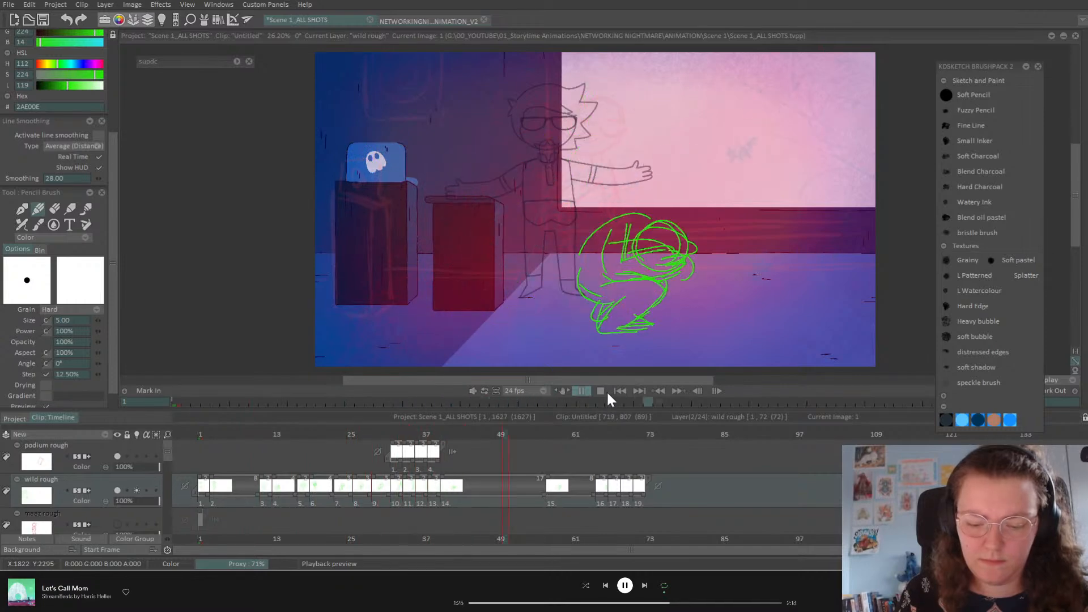
pyautogui.click(581, 391)
pyautogui.moveTo(390, 436); pyautogui.dragTo(365, 440)
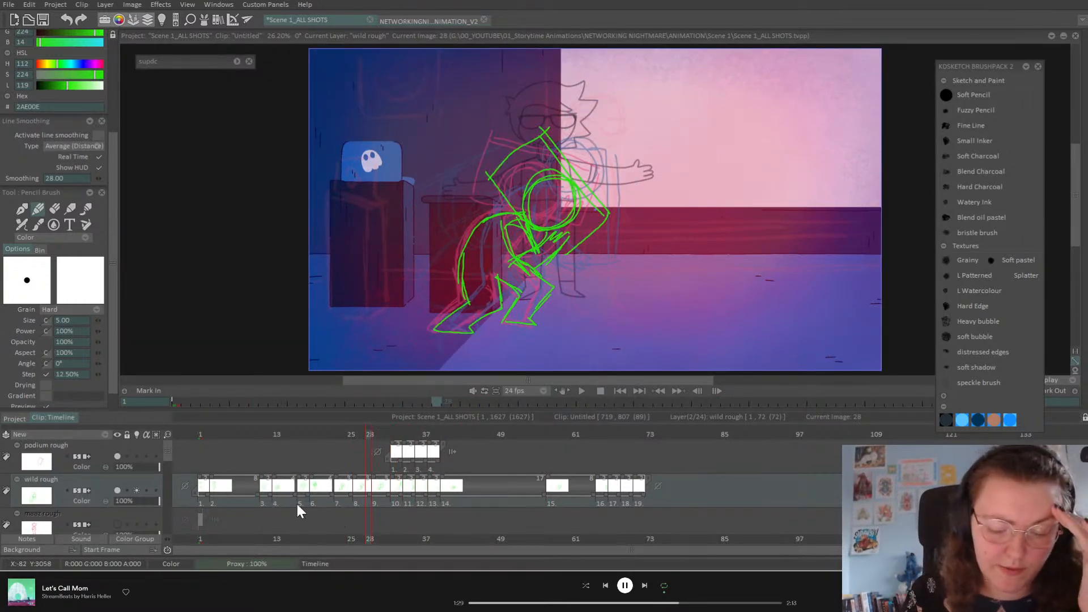
pyautogui.moveTo(256, 491); pyautogui.dragTo(241, 493)
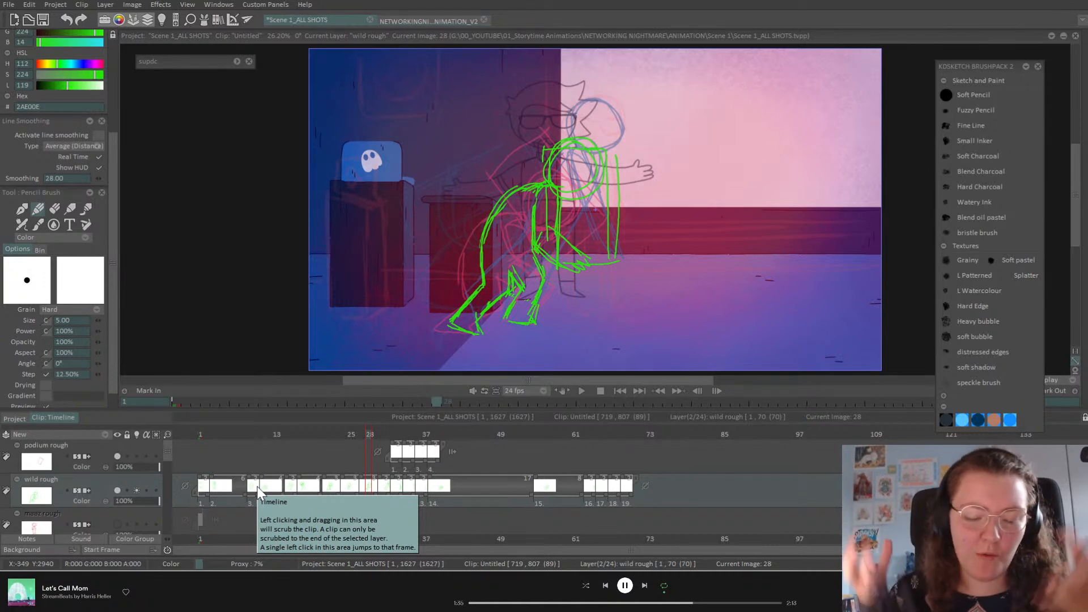
pyautogui.click(620, 390)
pyautogui.click(582, 390)
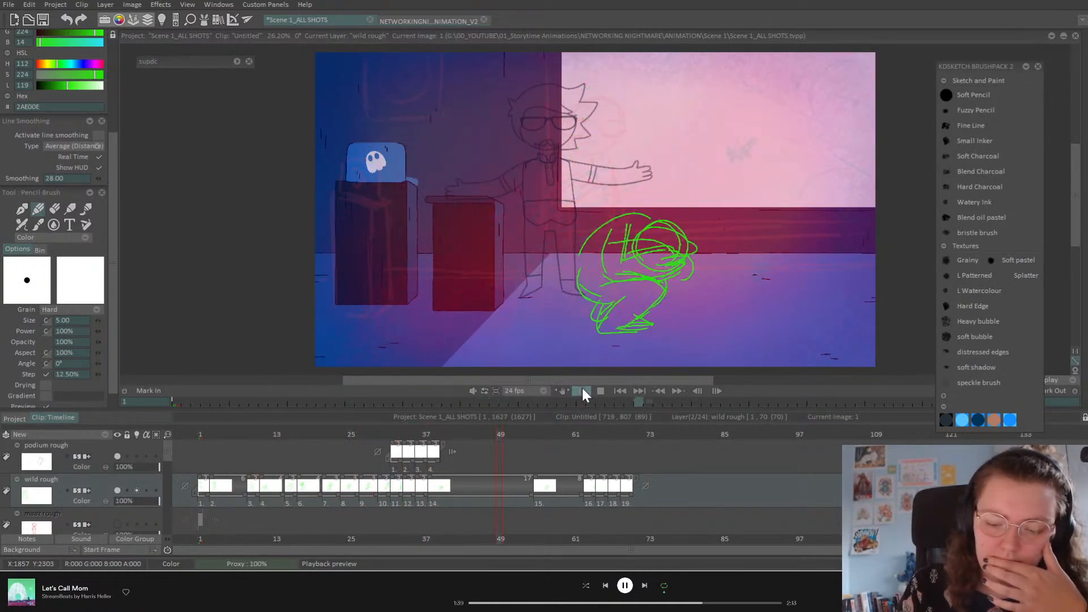
pyautogui.click(318, 434)
pyautogui.moveTo(311, 435); pyautogui.dragTo(356, 438)
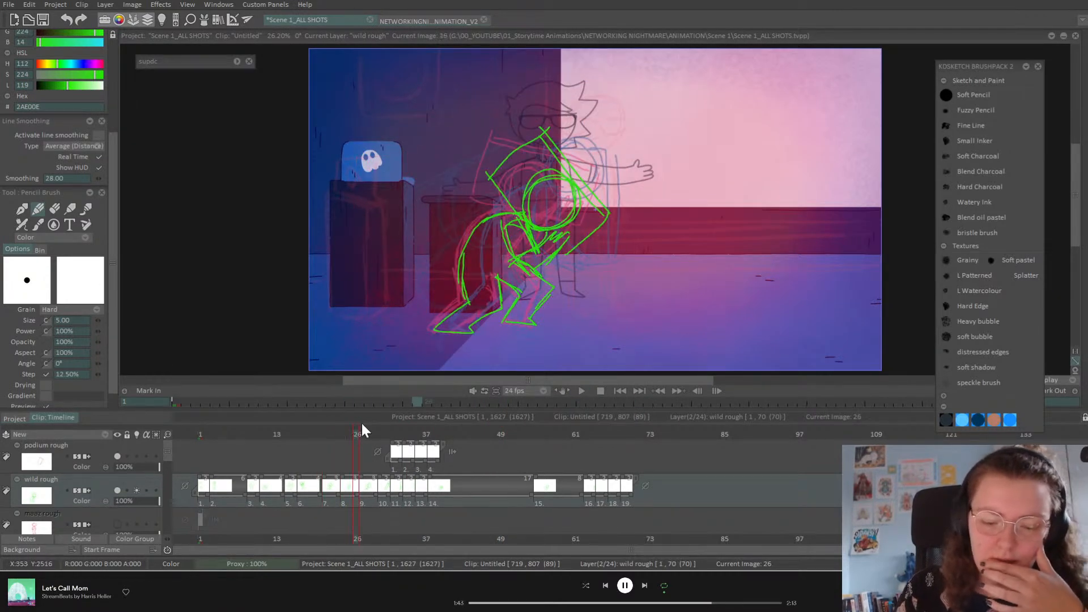
pyautogui.click(330, 434)
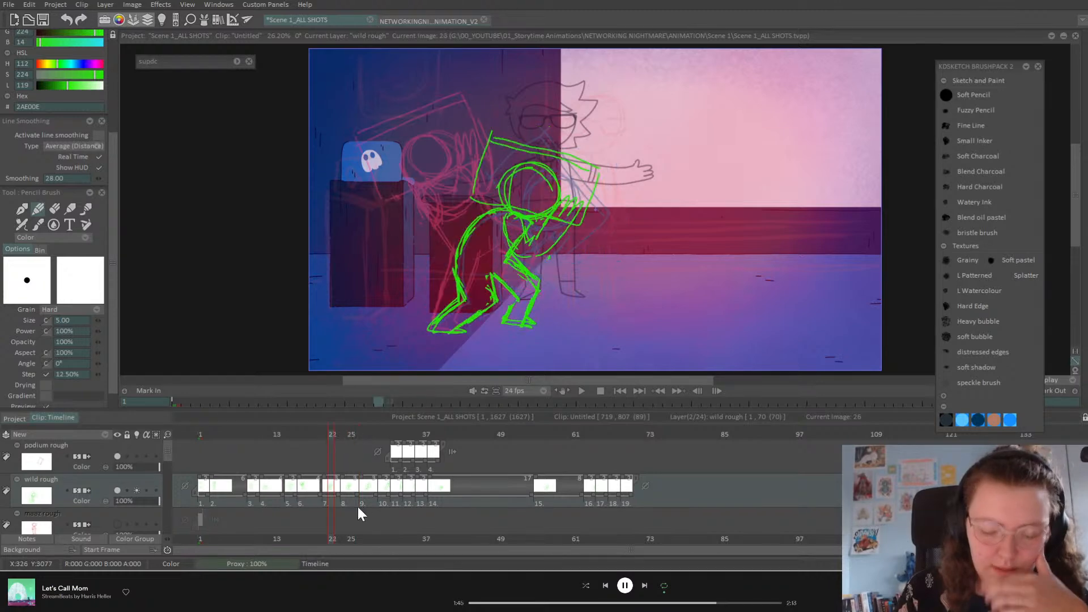
pyautogui.moveTo(357, 494); pyautogui.dragTo(362, 496)
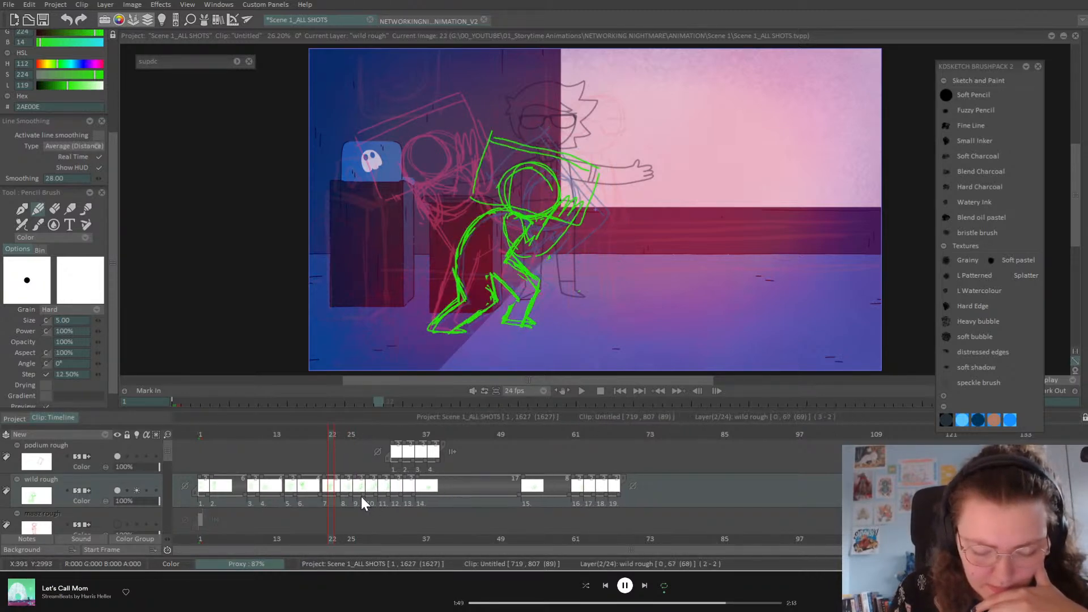
pyautogui.moveTo(330, 435)
pyautogui.mouseDown()
pyautogui.moveTo(310, 439)
pyautogui.moveTo(350, 450)
pyautogui.moveTo(334, 457)
pyautogui.mouseUp()
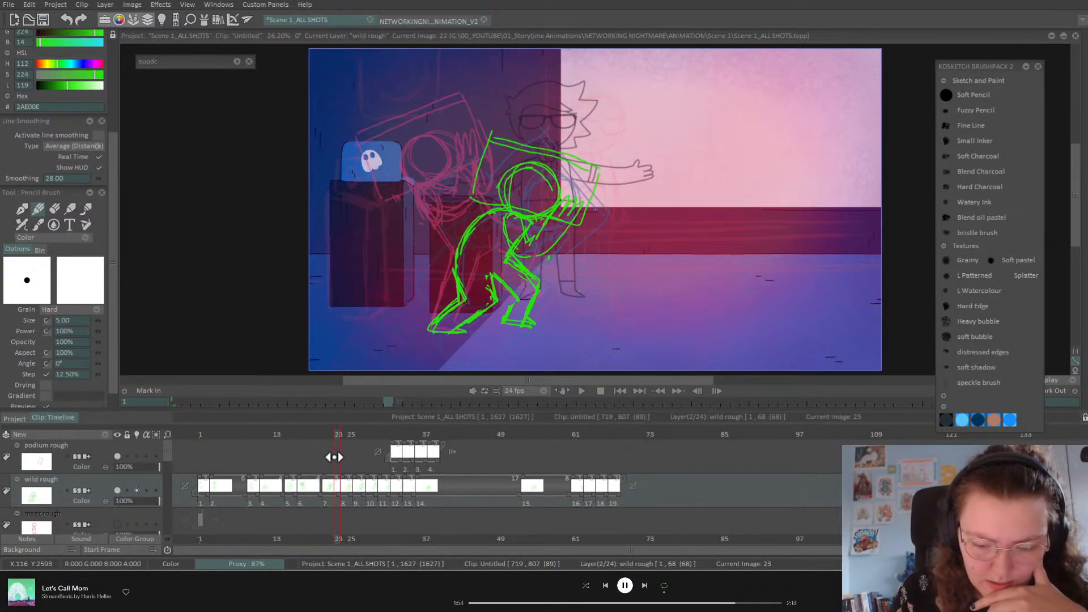
pyautogui.click(312, 434)
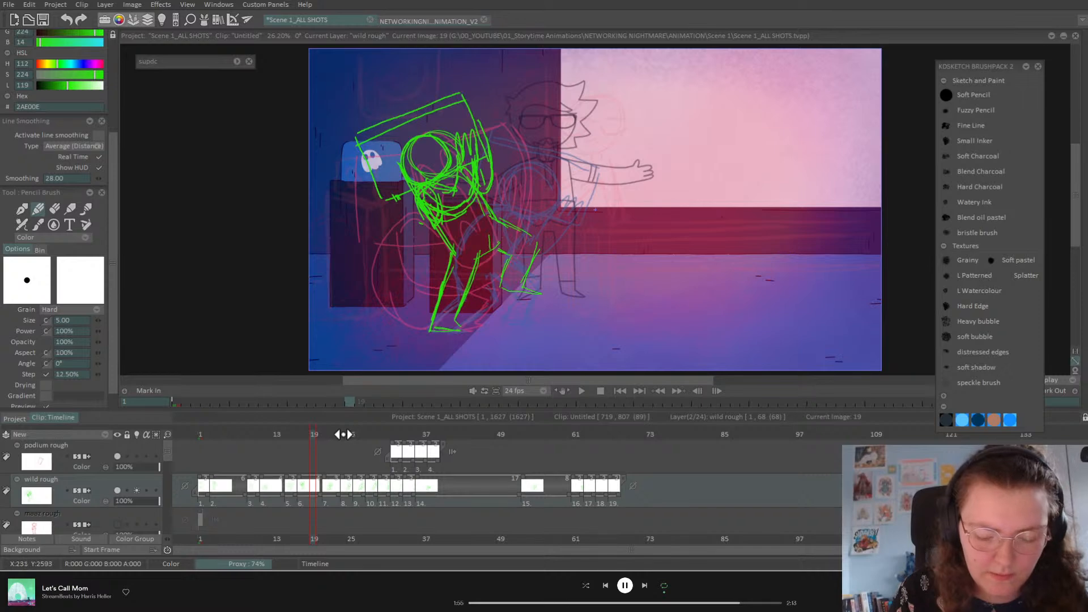
pyautogui.click(344, 434)
pyautogui.moveTo(342, 477); pyautogui.dragTo(333, 497)
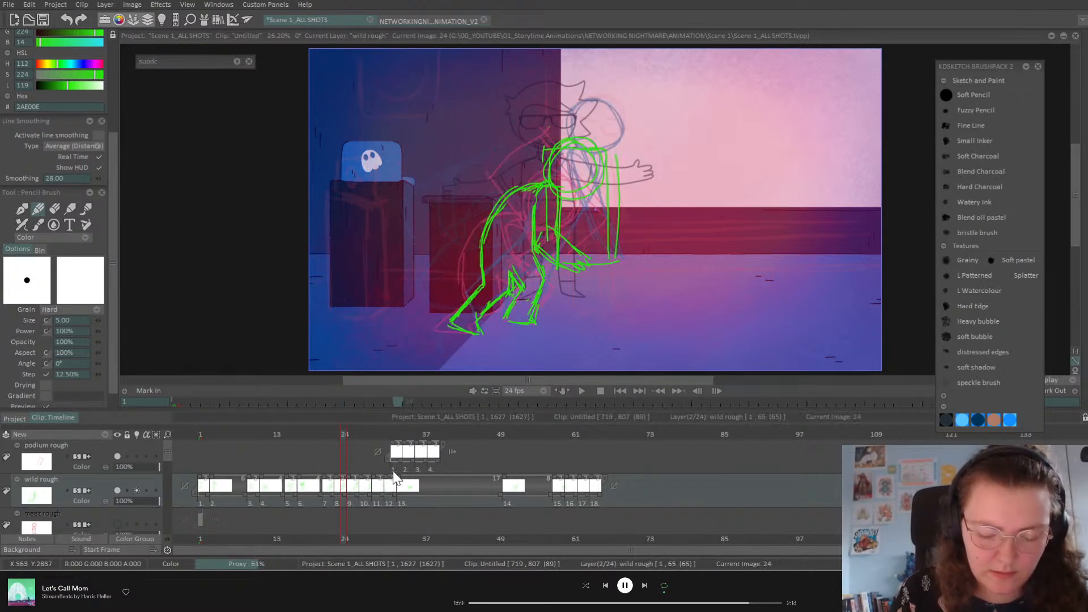
pyautogui.click(582, 391)
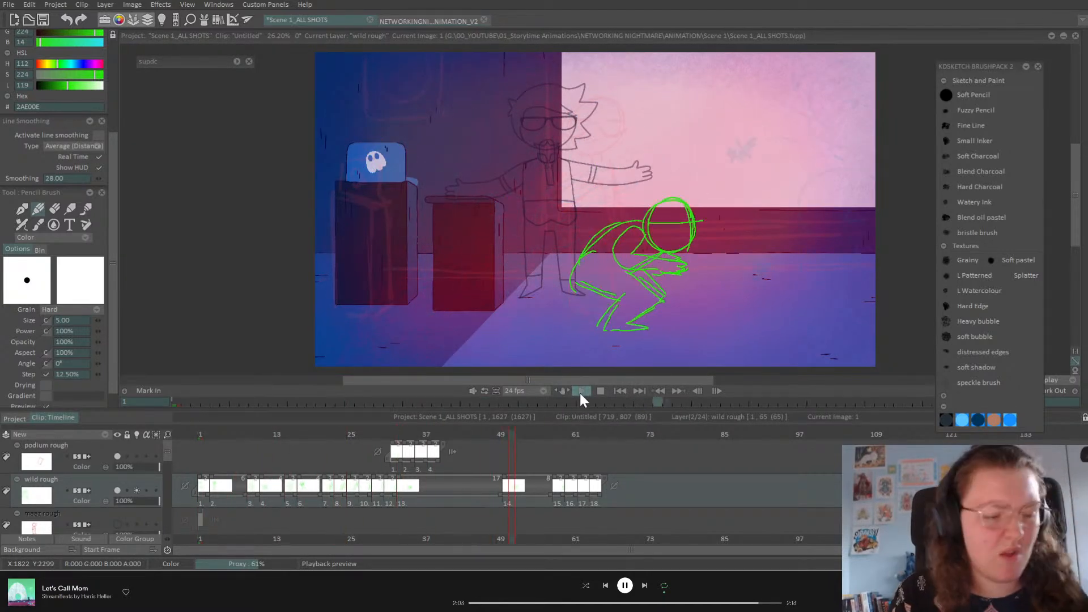
pyautogui.hotkey('ctrl', 'z')
pyautogui.hotkey('ctrl', 'z')
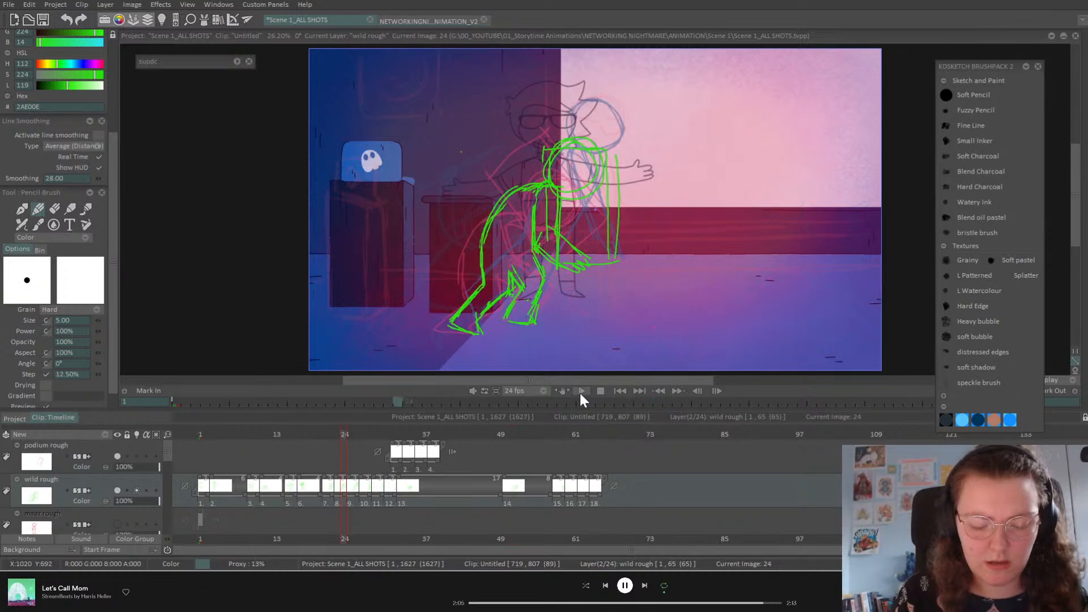
pyautogui.hotkey('ctrl', 'z')
pyautogui.press('Left')
pyautogui.press('Left')
pyautogui.press('Left')
pyautogui.press('Left')
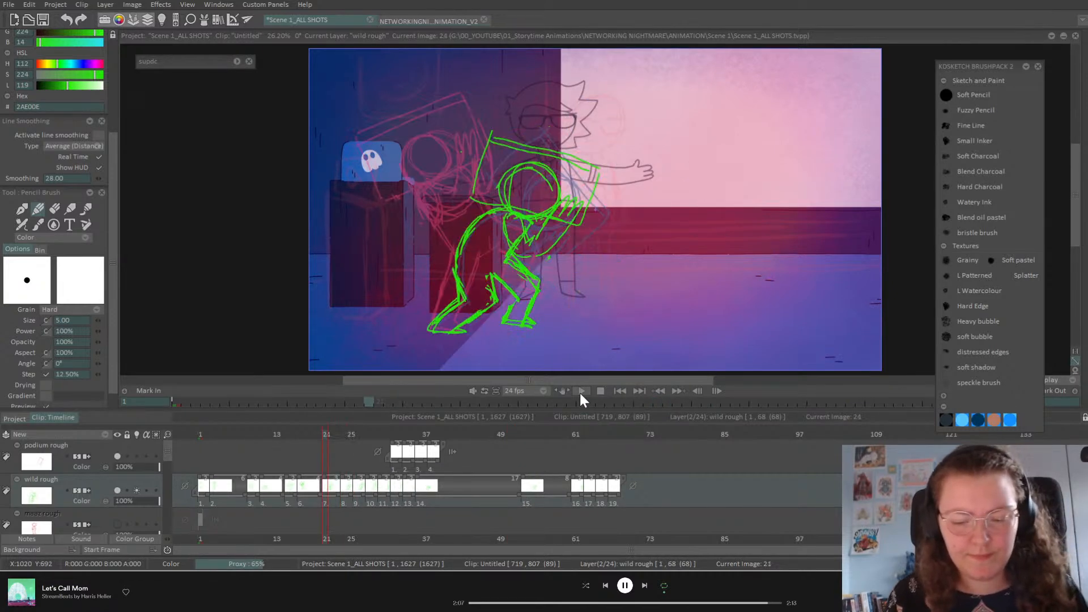
pyautogui.press('Right')
pyautogui.press('Right')
pyautogui.press('Right')
pyautogui.press('Right')
pyautogui.press('Right')
pyautogui.press('Right')
pyautogui.press('Right')
pyautogui.press('Right')
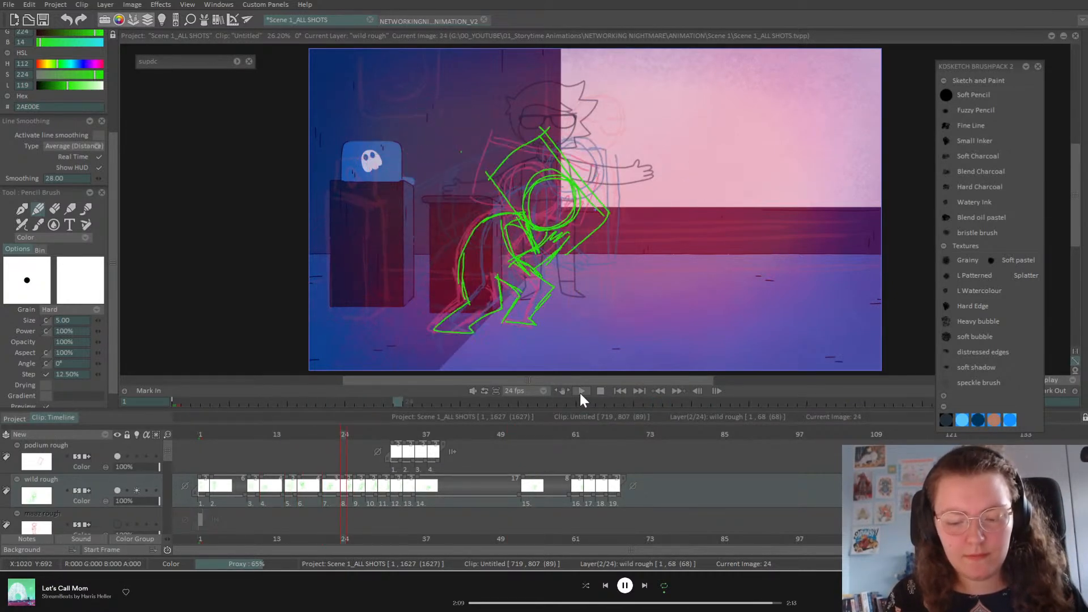
pyautogui.press('Right')
pyautogui.press('Right')
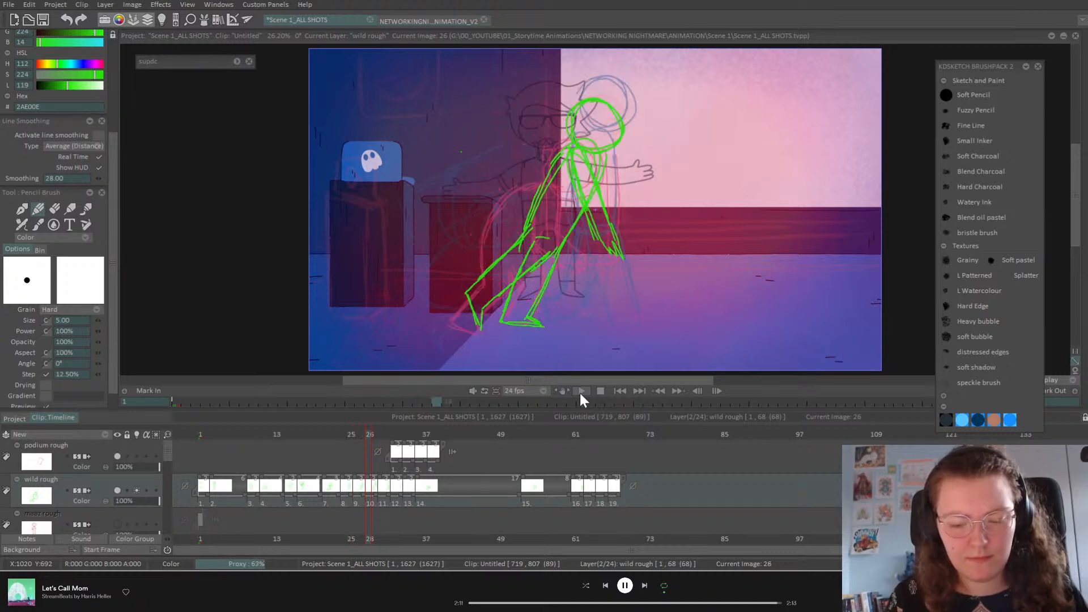
pyautogui.press('Right')
pyautogui.press('Right')
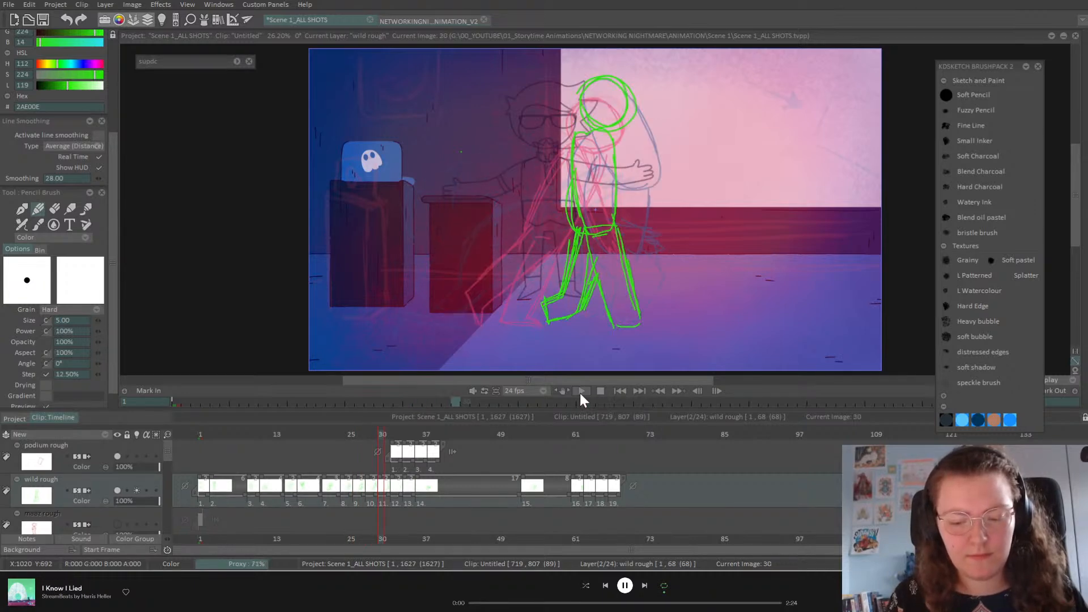
pyautogui.press('Left')
pyautogui.press('Left')
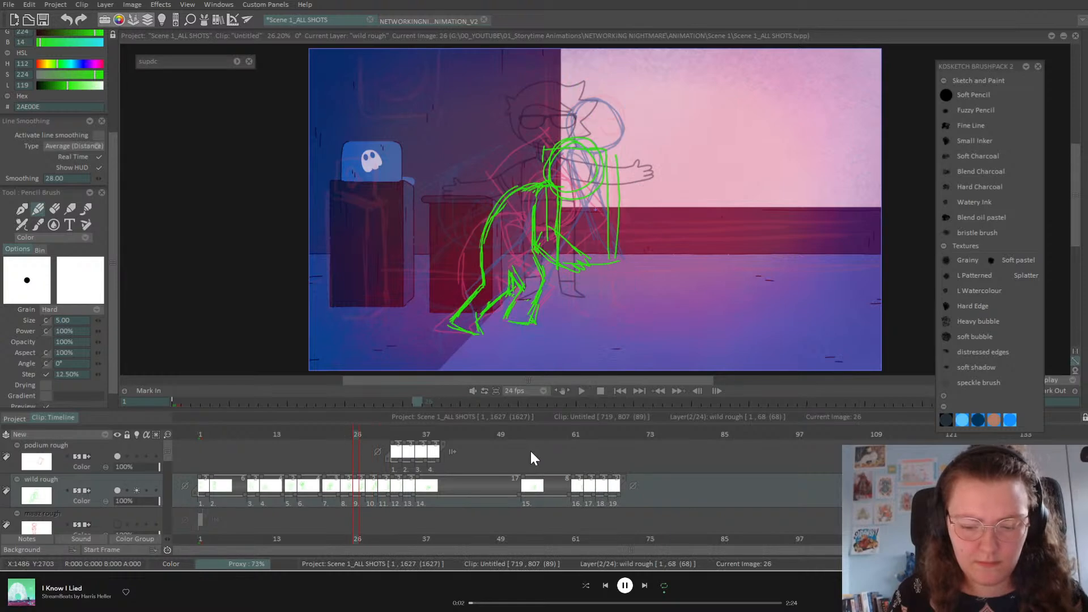
# Step: Slide the podium rough to start at frame 28, then step through and play back to check
pyautogui.moveTo(426, 453); pyautogui.dragTo(369, 458)
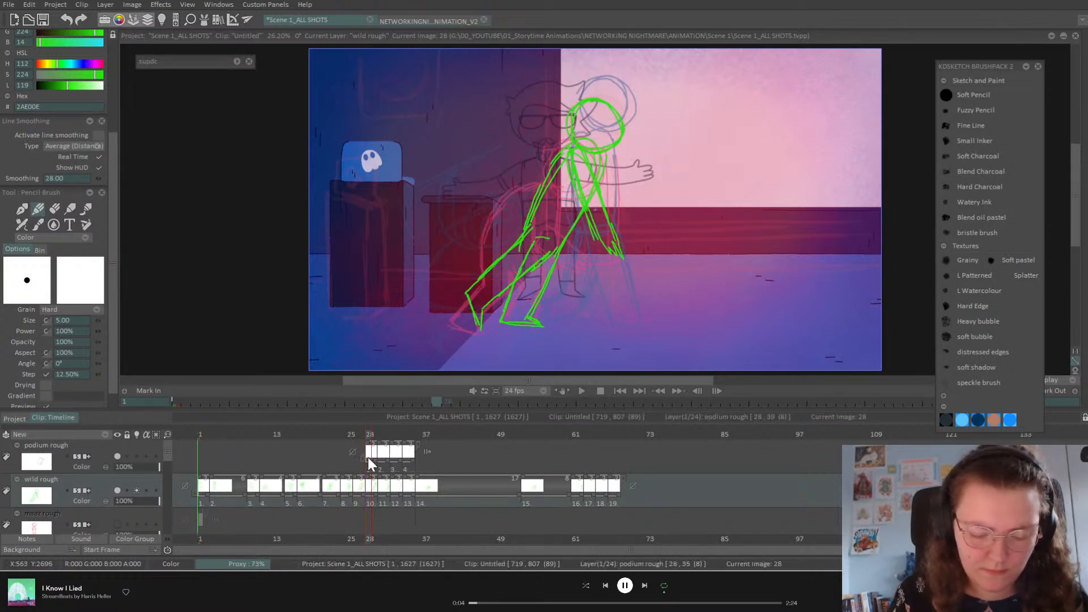
pyautogui.press('Right')
pyautogui.press('Right')
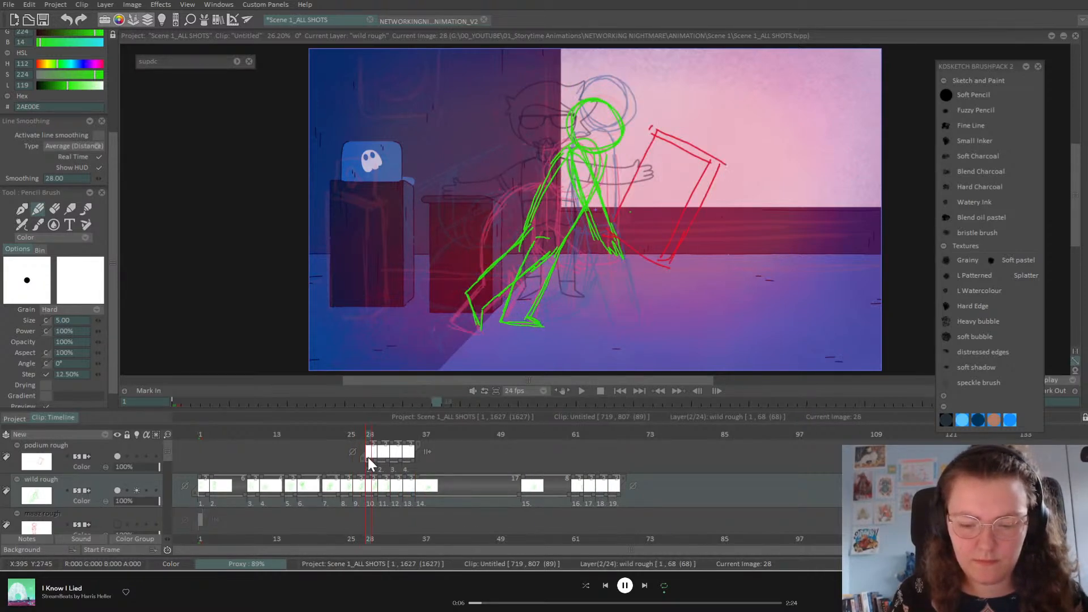
pyautogui.press('Right')
pyautogui.press('Right')
pyautogui.press('Right')
pyautogui.press('Right')
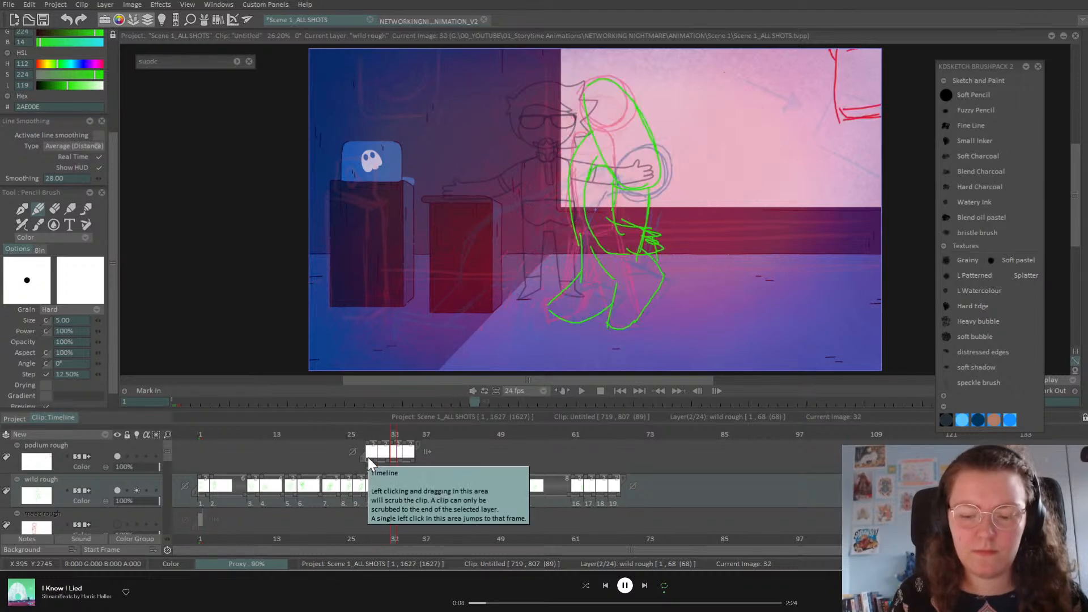
pyautogui.press('Right')
pyautogui.press('Right')
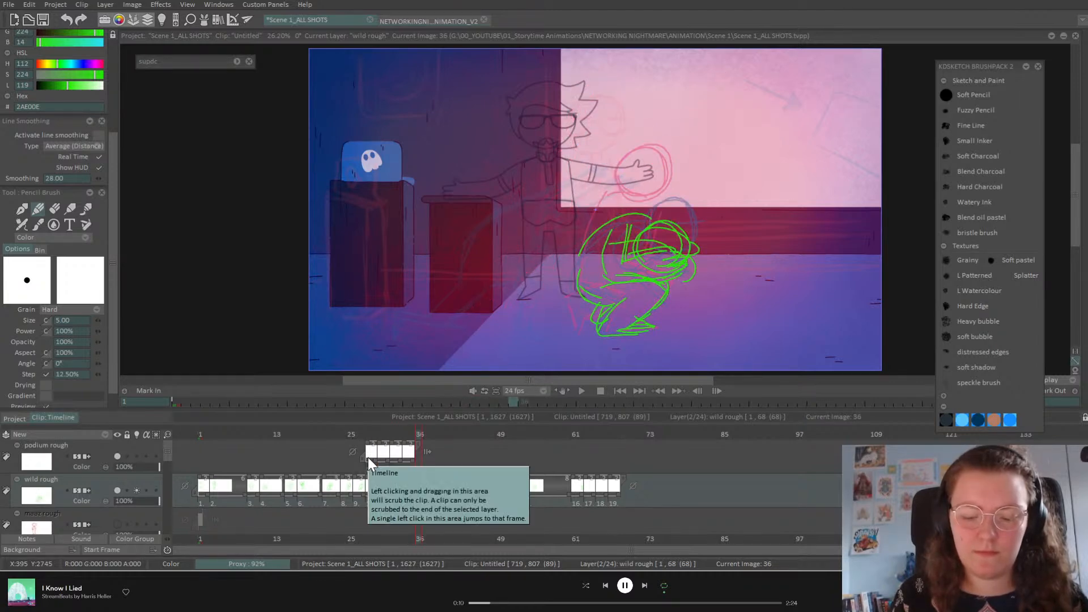
pyautogui.moveTo(432, 434)
pyautogui.mouseDown()
pyautogui.moveTo(620, 461)
pyautogui.moveTo(469, 479)
pyautogui.mouseUp()
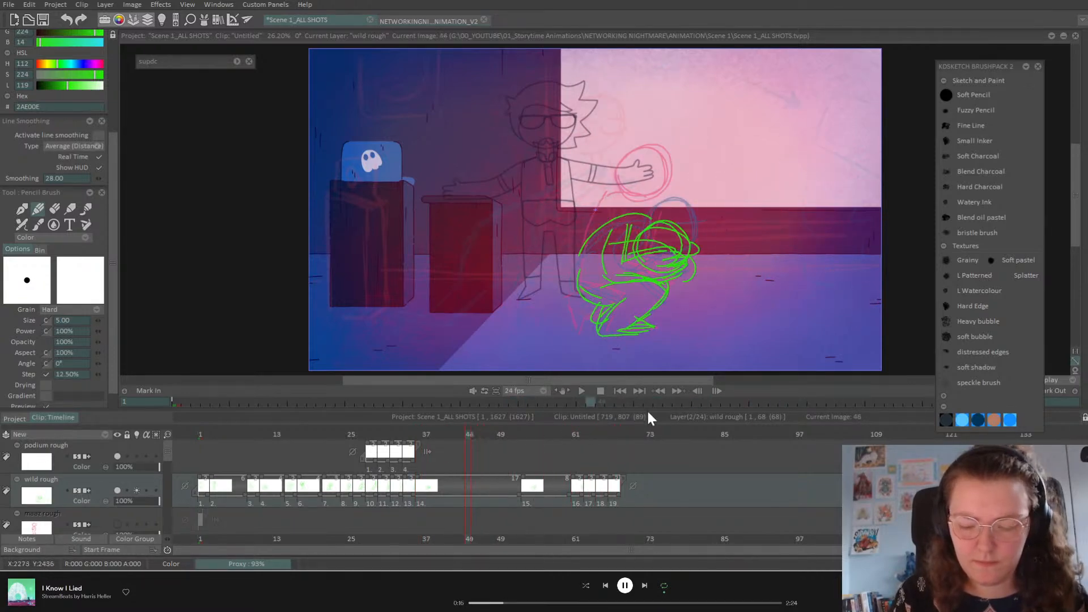
pyautogui.click(582, 391)
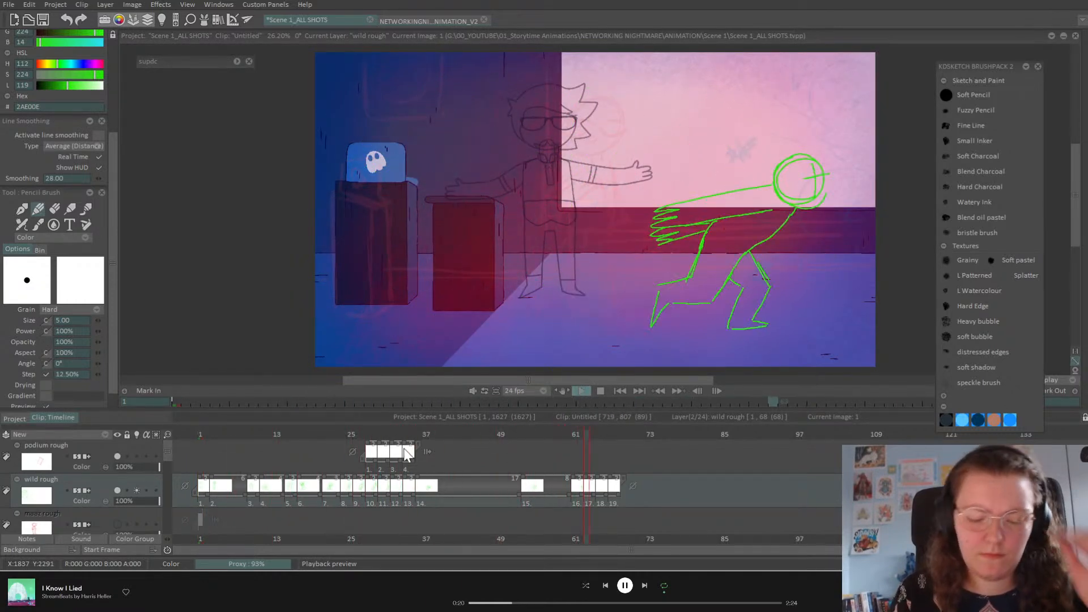
pyautogui.moveTo(404, 454)
pyautogui.mouseDown()
pyautogui.moveTo(312, 466)
pyautogui.moveTo(373, 468)
pyautogui.mouseUp()
pyautogui.moveTo(375, 468)
pyautogui.mouseDown()
pyautogui.moveTo(355, 471)
pyautogui.moveTo(369, 470)
pyautogui.mouseUp()
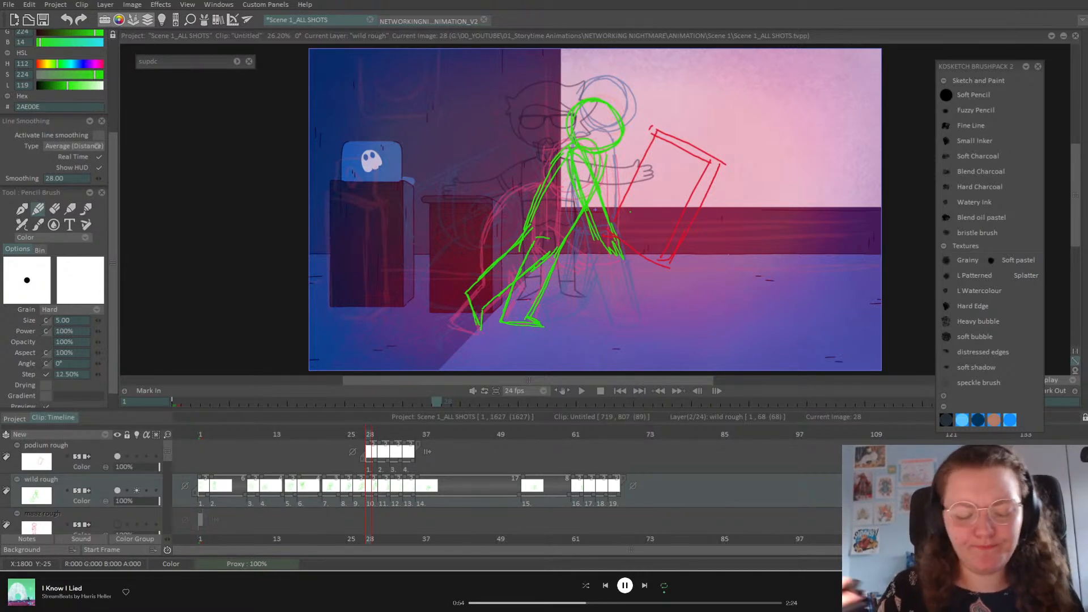
# Step: Turn off the wild rough layer's light table and step through the early drawings
pyautogui.hotkey('ctrl', 'Left')
pyautogui.hotkey('ctrl', 'Left')
pyautogui.hotkey('ctrl', 'Left')
pyautogui.hotkey('ctrl', 'Left')
pyautogui.click(137, 491)
pyautogui.hotkey('ctrl', 'Left')
pyautogui.hotkey('ctrl', 'Left')
pyautogui.hotkey('ctrl', 'Left')
pyautogui.hotkey('ctrl', 'Left')
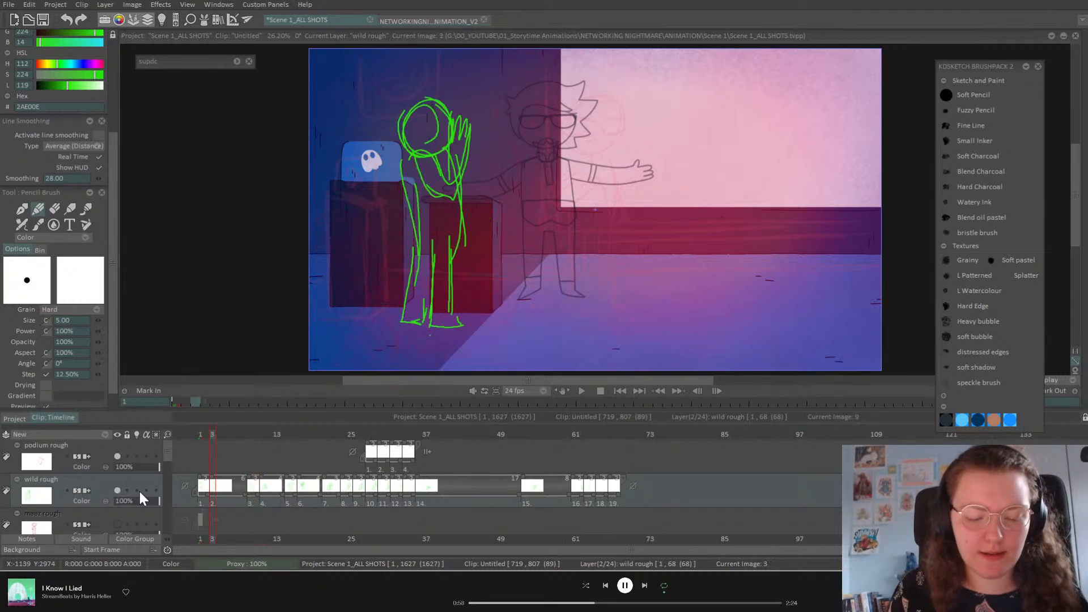
pyautogui.hotkey('ctrl', 'Right')
pyautogui.hotkey('ctrl', 'Right')
pyautogui.hotkey('ctrl', 'Right')
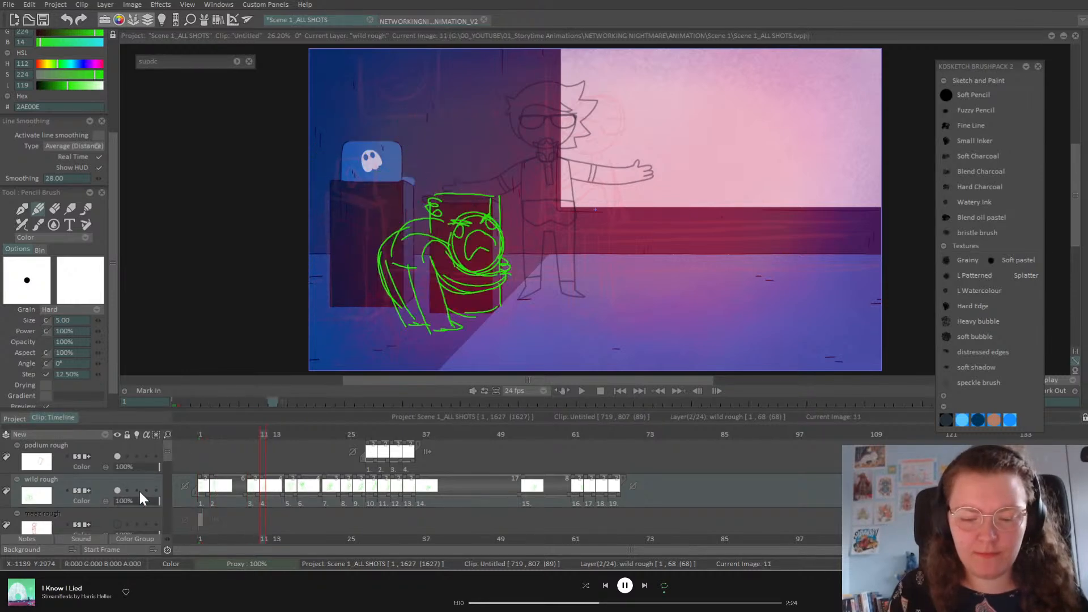
pyautogui.hotkey('ctrl', 'Left')
pyautogui.hotkey('ctrl', 'Left')
pyautogui.hotkey('ctrl', 'Left')
pyautogui.hotkey('ctrl', 'Left')
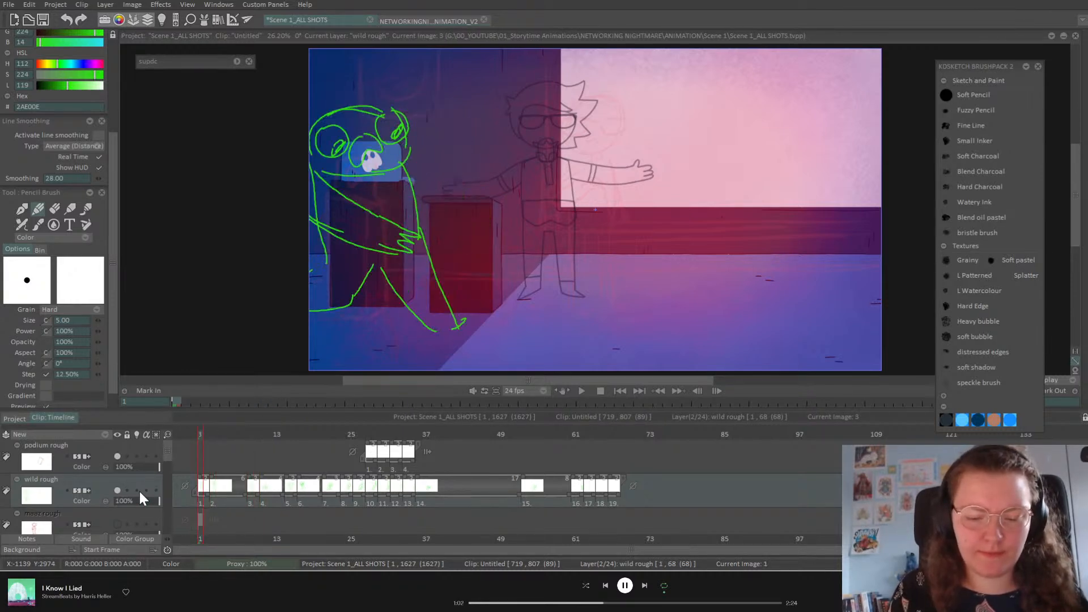
pyautogui.hotkey('ctrl', 'Right')
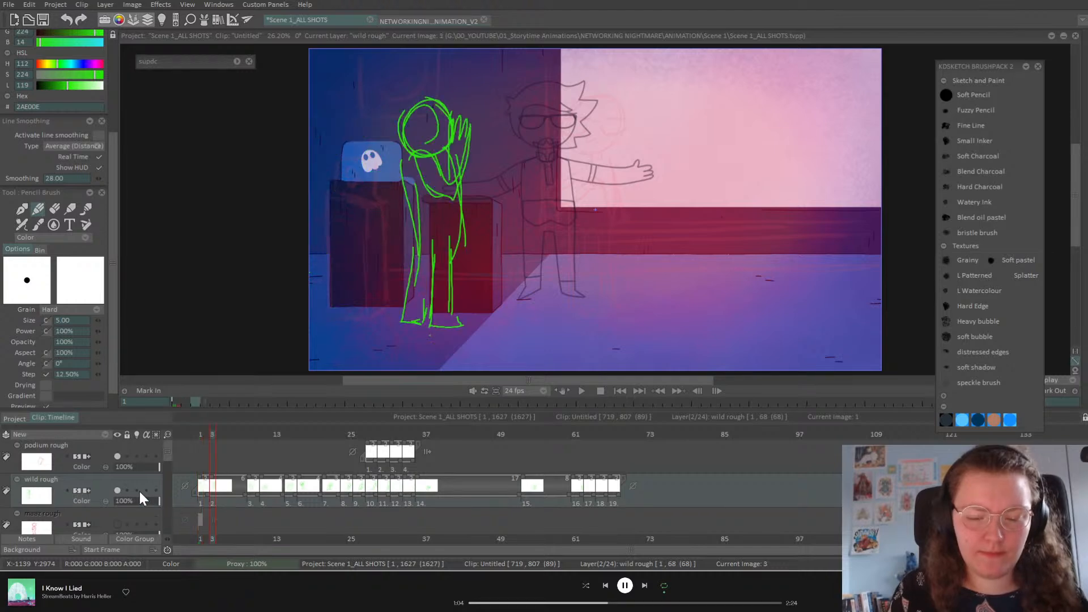
# Step: Extend the first pose's hold to 10 frames and play back from frame 1
pyautogui.moveTo(210, 486); pyautogui.dragTo(252, 485)
pyautogui.click(252, 437)
pyautogui.moveTo(251, 437); pyautogui.dragTo(265, 437)
pyautogui.moveTo(249, 487)
pyautogui.mouseDown()
pyautogui.moveTo(262, 487)
pyautogui.moveTo(208, 494)
pyautogui.mouseUp()
pyautogui.click(201, 434)
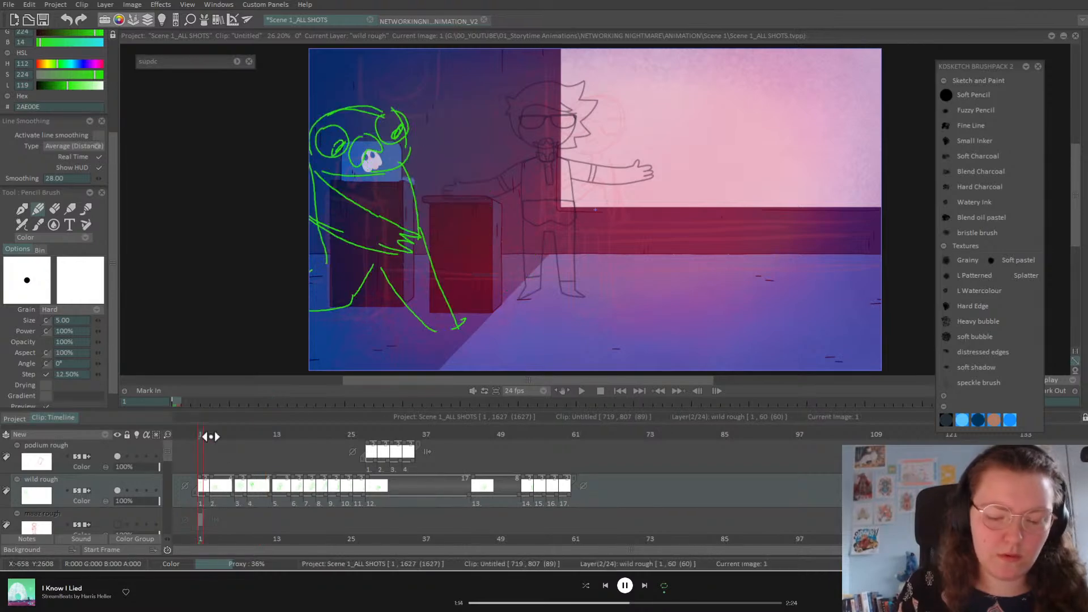
pyautogui.press('Return')
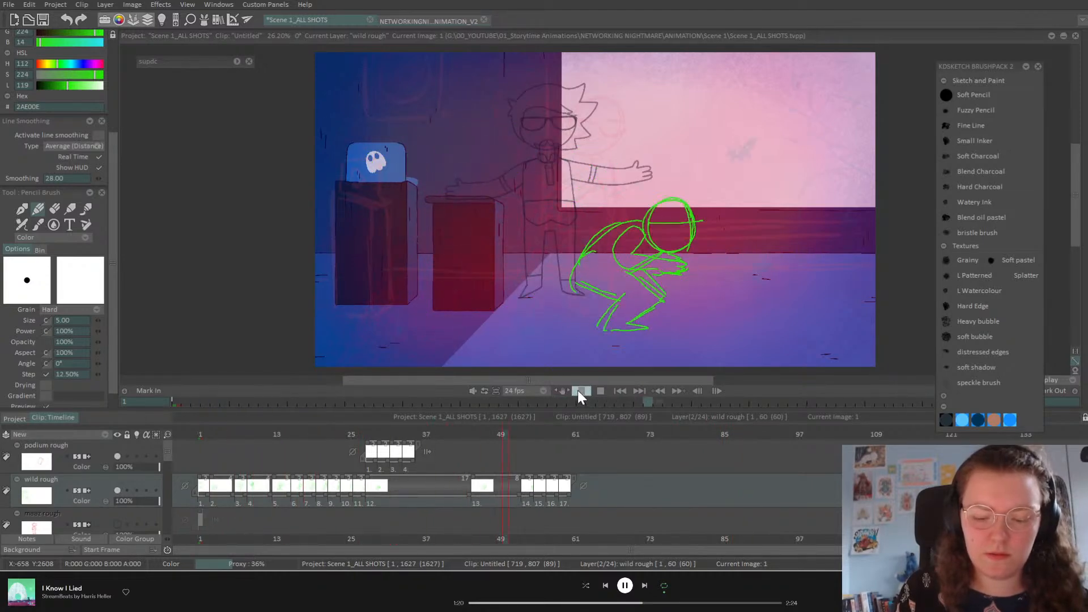
pyautogui.click(199, 434)
# Step: Lengthen the sixth and seventh drawings to three frames each
pyautogui.hotkey('ctrl', 'Right')
pyautogui.hotkey('ctrl', 'Right')
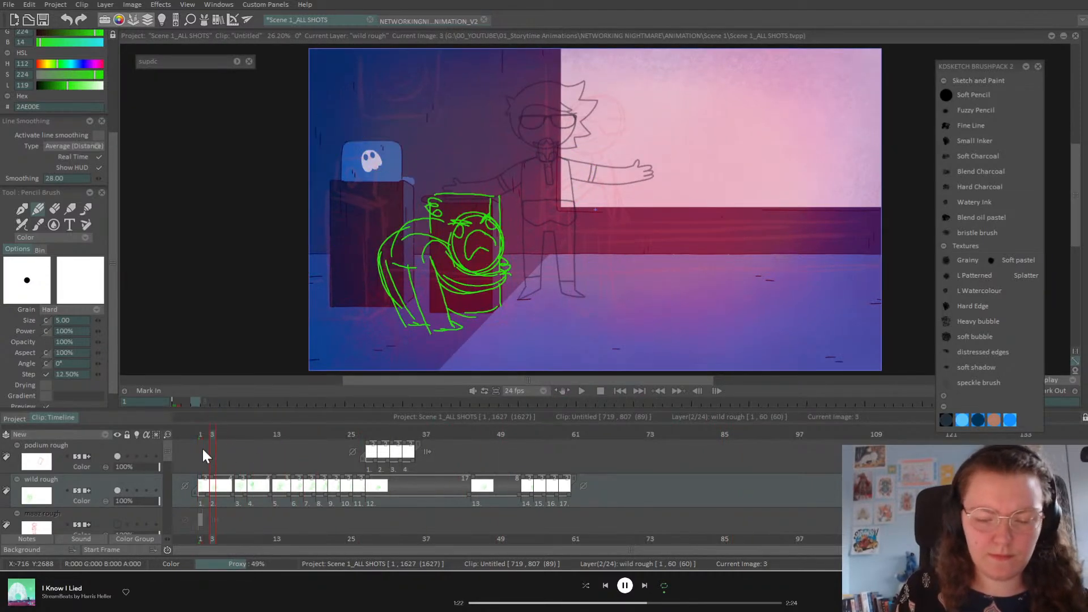
pyautogui.hotkey('ctrl', 'Right')
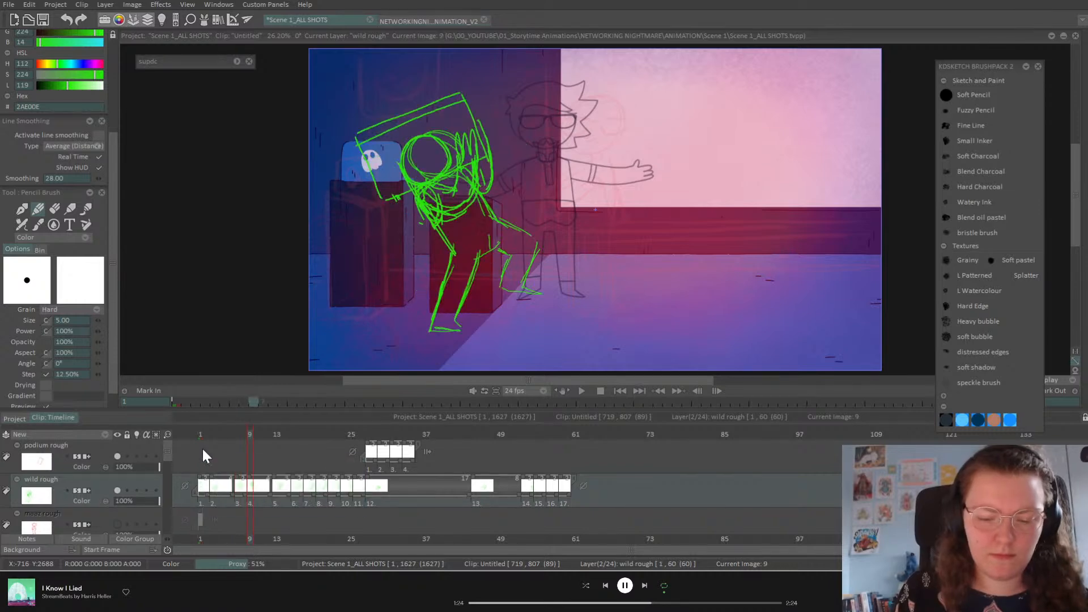
pyautogui.hotkey('ctrl', 'Left')
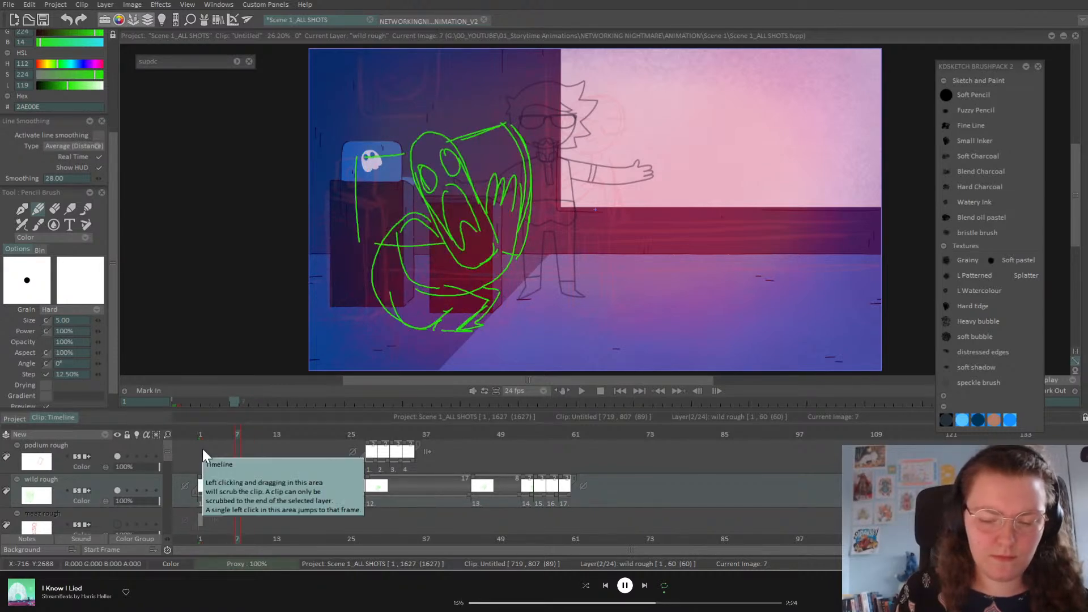
pyautogui.moveTo(232, 441)
pyautogui.mouseDown()
pyautogui.moveTo(422, 480)
pyautogui.moveTo(295, 489)
pyautogui.moveTo(224, 511)
pyautogui.moveTo(272, 497)
pyautogui.mouseUp()
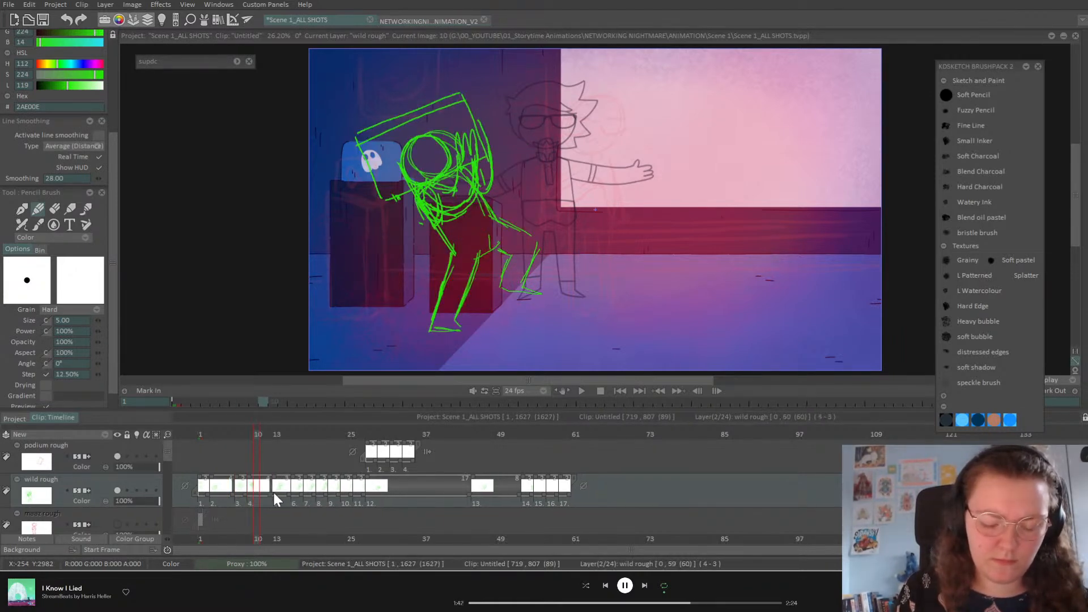
pyautogui.moveTo(278, 434); pyautogui.dragTo(295, 437)
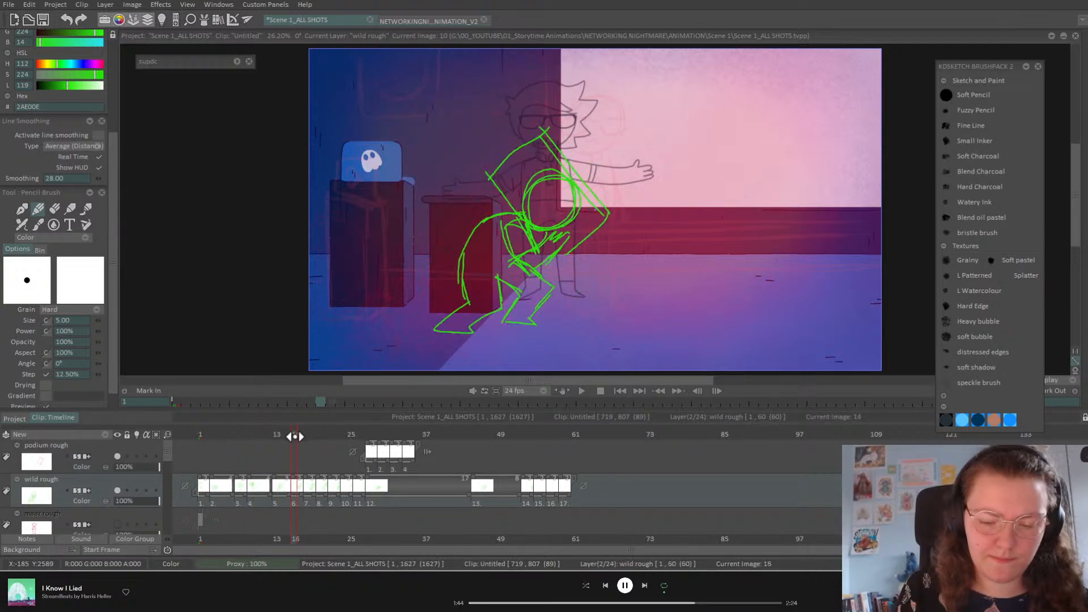
pyautogui.moveTo(304, 493); pyautogui.dragTo(326, 492)
# Step: Move the podium rough to start around frame 25 and play back the timing
pyautogui.moveTo(315, 436); pyautogui.dragTo(371, 474)
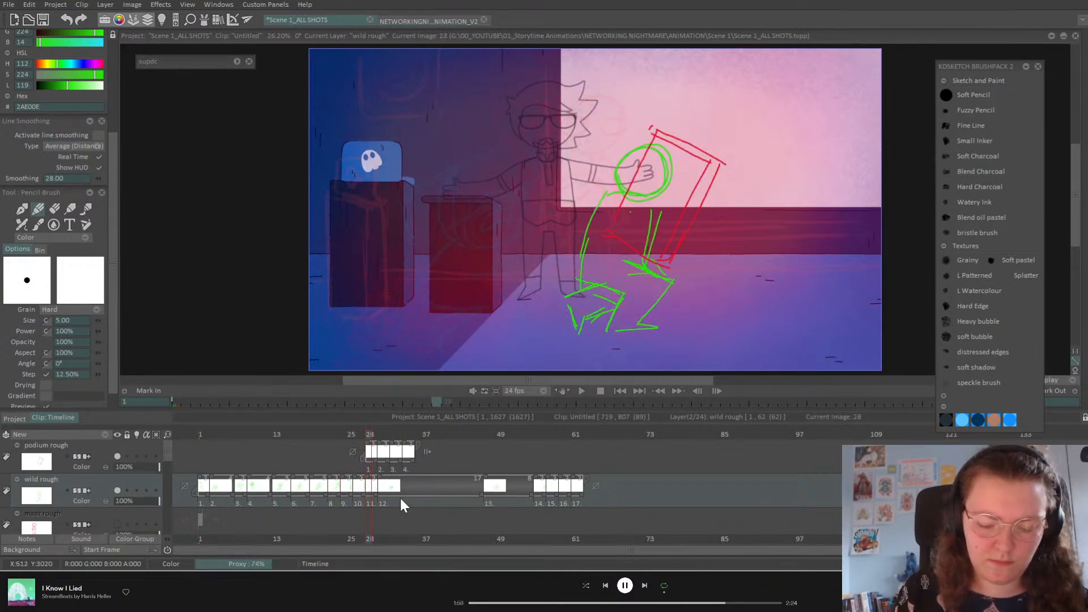
pyautogui.moveTo(372, 452); pyautogui.dragTo(332, 451)
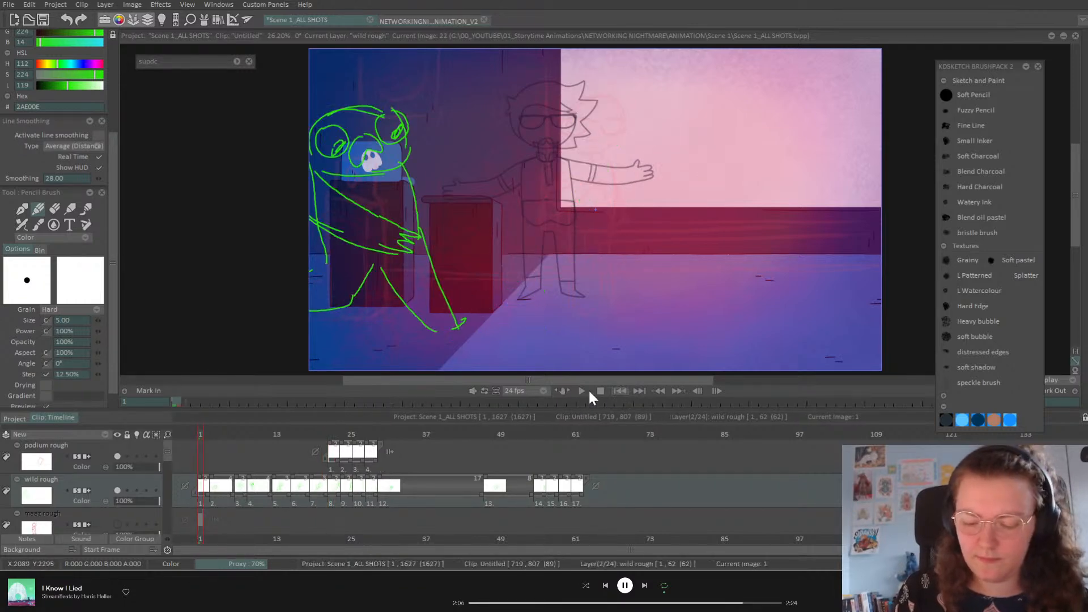
pyautogui.click(583, 392)
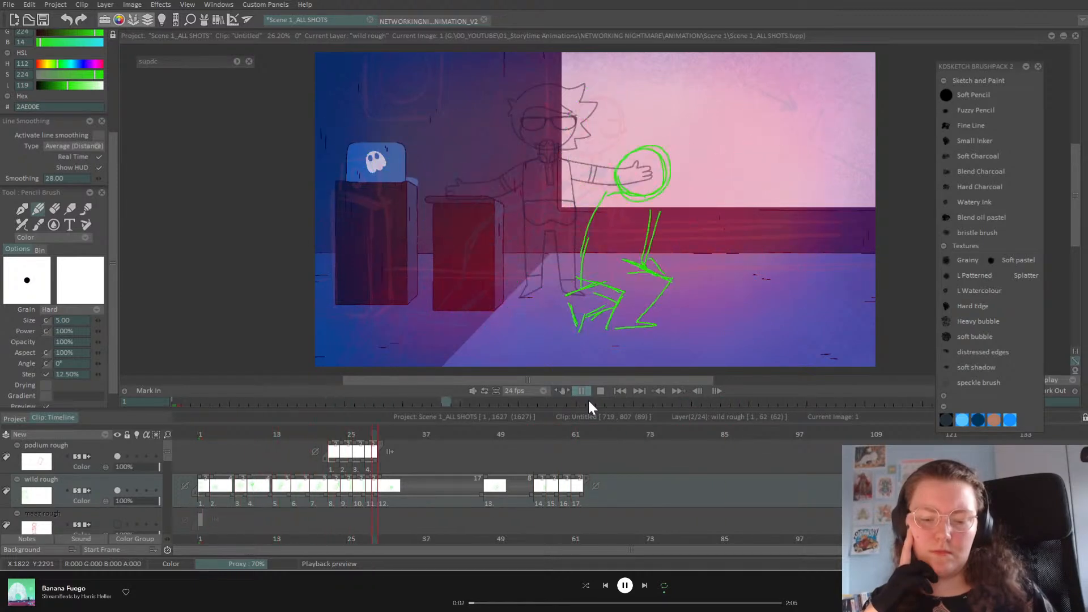
pyautogui.click(582, 392)
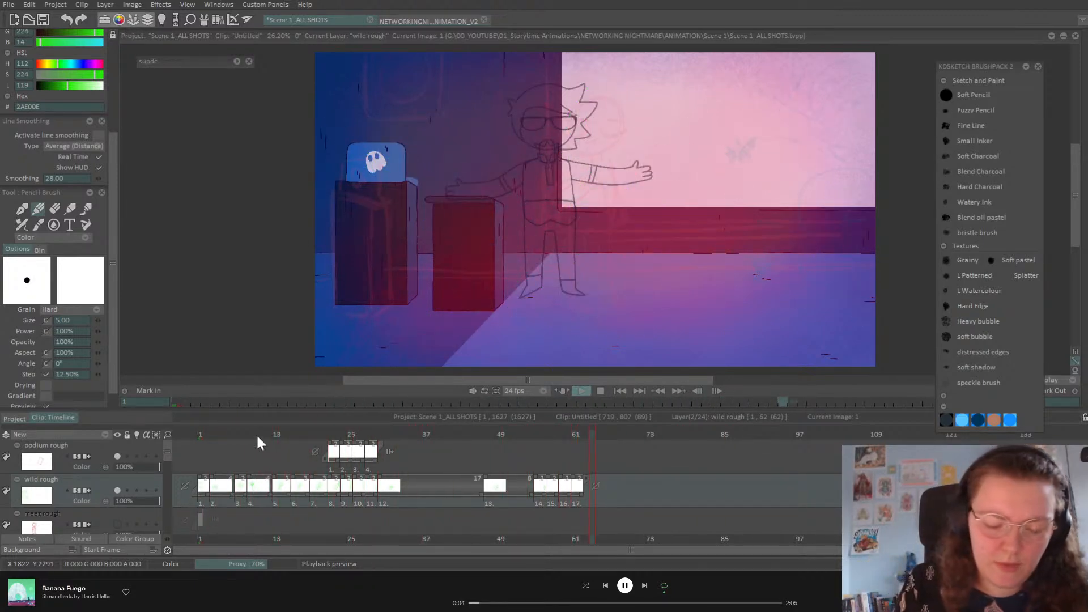
# Step: Delete the short fourth drawing, replay, and start the podium rough two frames earlier
pyautogui.moveTo(253, 434); pyautogui.dragTo(231, 441)
pyautogui.click(243, 489)
pyautogui.press('Delete')
pyautogui.moveTo(230, 435)
pyautogui.mouseDown()
pyautogui.moveTo(242, 434)
pyautogui.moveTo(224, 436)
pyautogui.mouseUp()
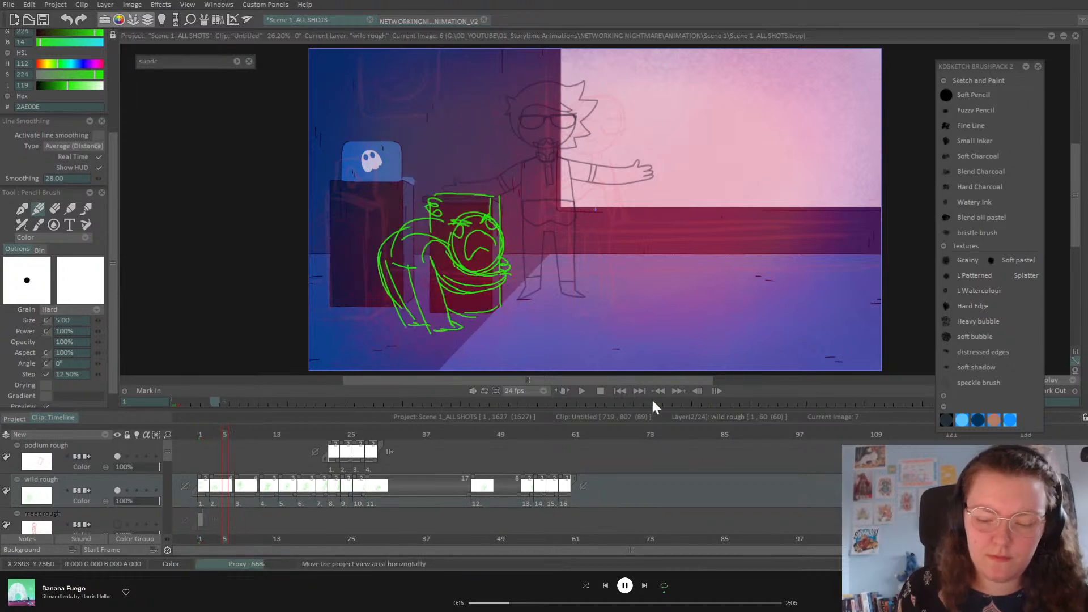
pyautogui.click(582, 391)
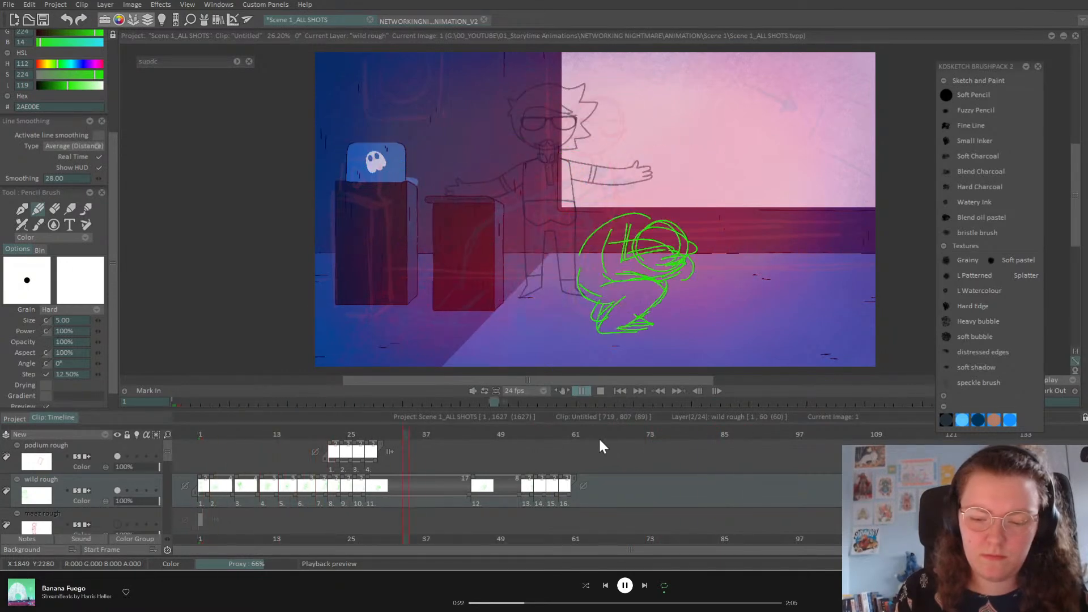
pyautogui.moveTo(363, 451); pyautogui.dragTo(331, 455)
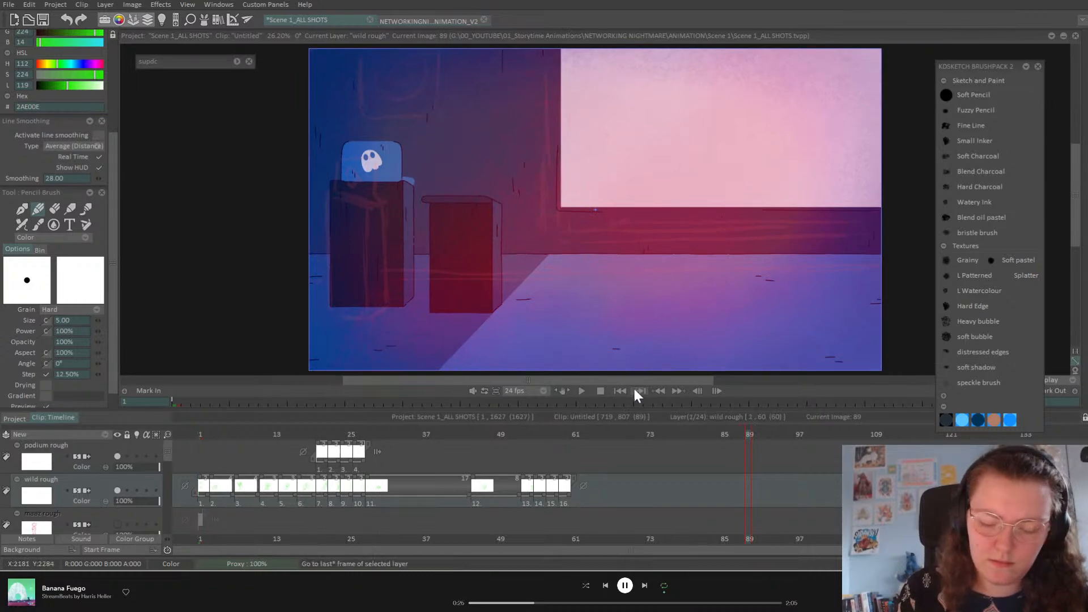
# Step: Replay the wild rough animation and hold drawings 7 and 10 one frame longer
pyautogui.click(581, 391)
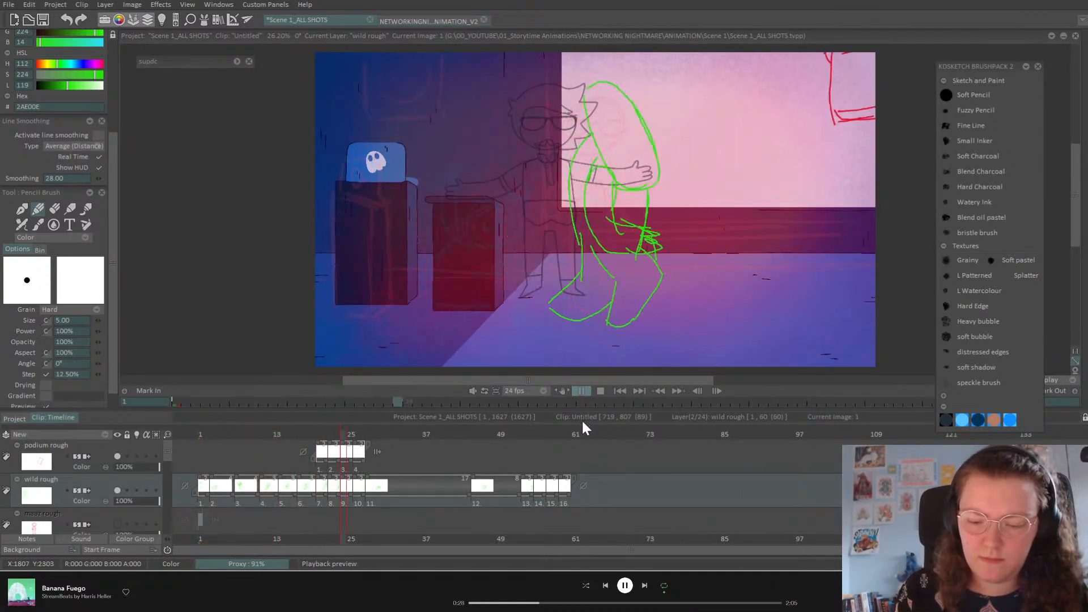
pyautogui.click(582, 392)
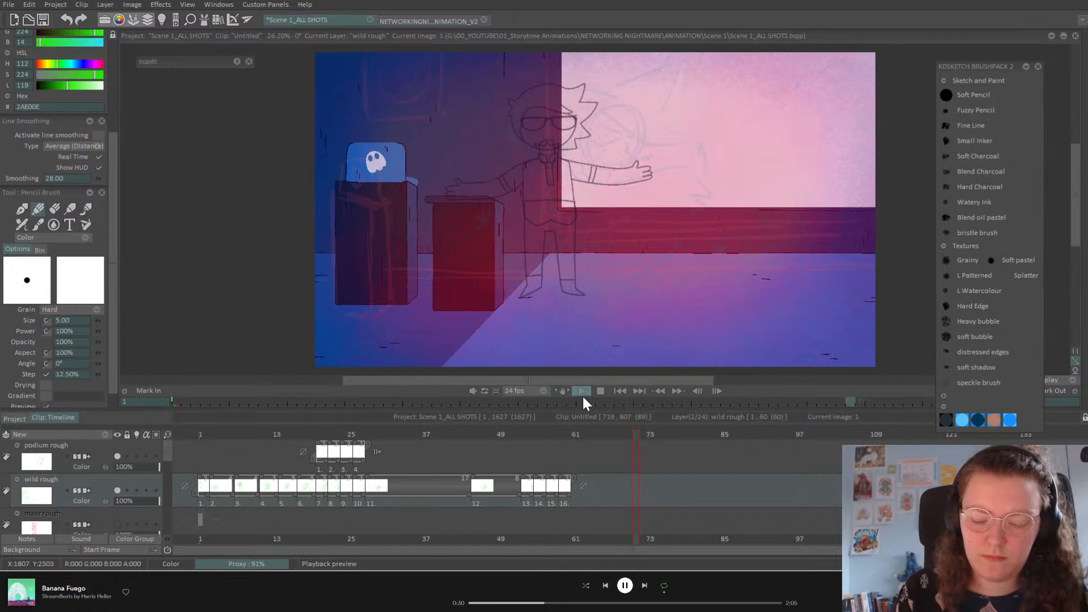
pyautogui.moveTo(341, 432)
pyautogui.mouseDown()
pyautogui.moveTo(316, 433)
pyautogui.moveTo(328, 435)
pyautogui.mouseUp()
pyautogui.moveTo(328, 494); pyautogui.dragTo(350, 493)
pyautogui.click(338, 437)
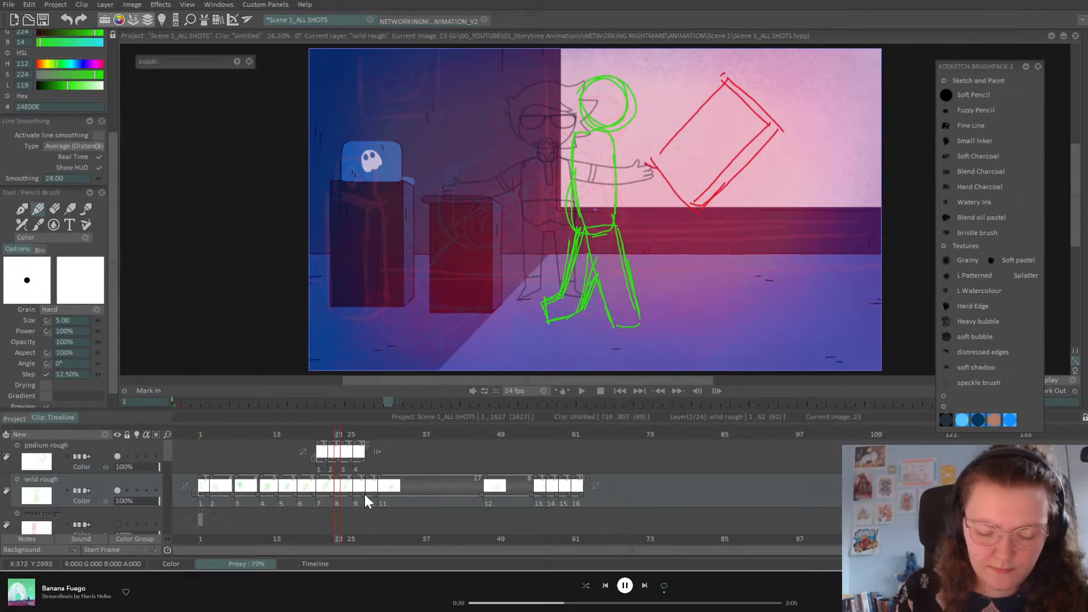
pyautogui.moveTo(342, 437); pyautogui.dragTo(357, 438)
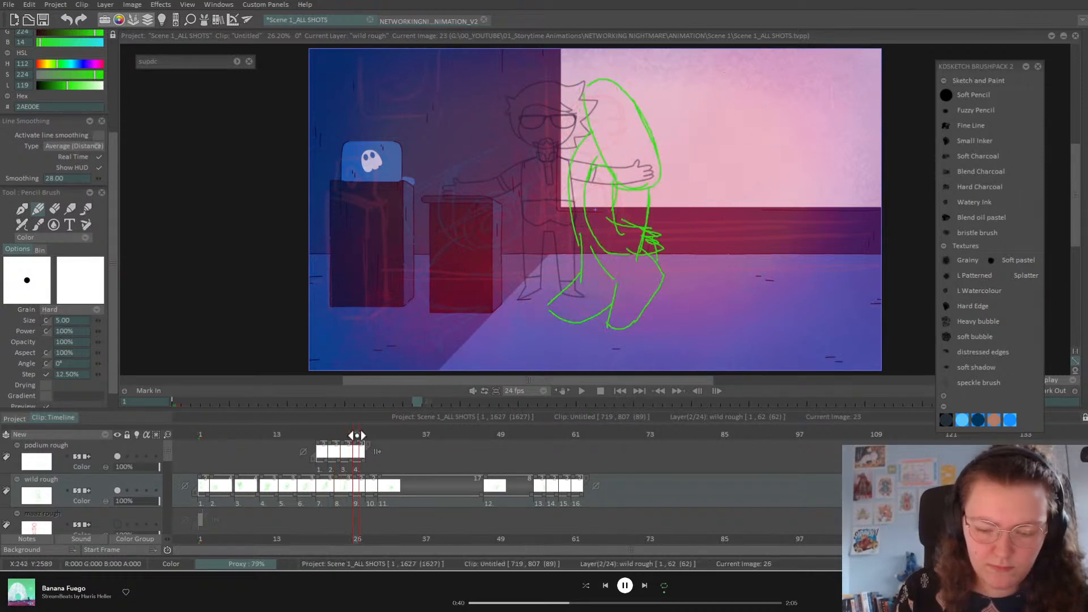
pyautogui.click(370, 436)
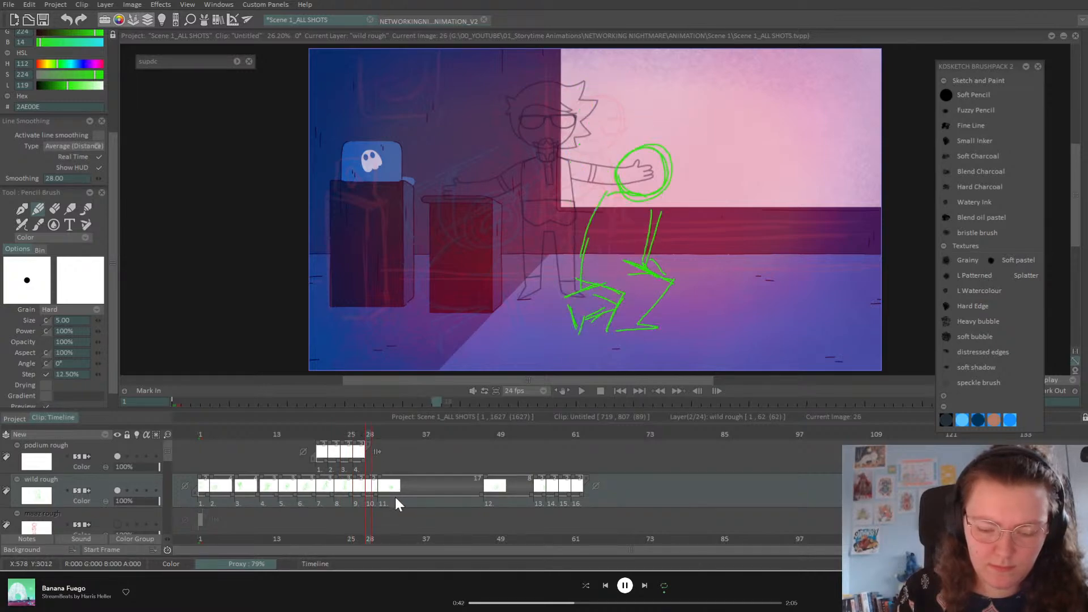
pyautogui.moveTo(376, 495); pyautogui.dragTo(390, 493)
# Step: Push drawings 13–16 later so drawing 12 holds longer, extending it one more frame
pyautogui.moveTo(369, 435); pyautogui.dragTo(437, 486)
pyautogui.moveTo(405, 435); pyautogui.dragTo(414, 495)
pyautogui.moveTo(493, 434); pyautogui.dragTo(617, 458)
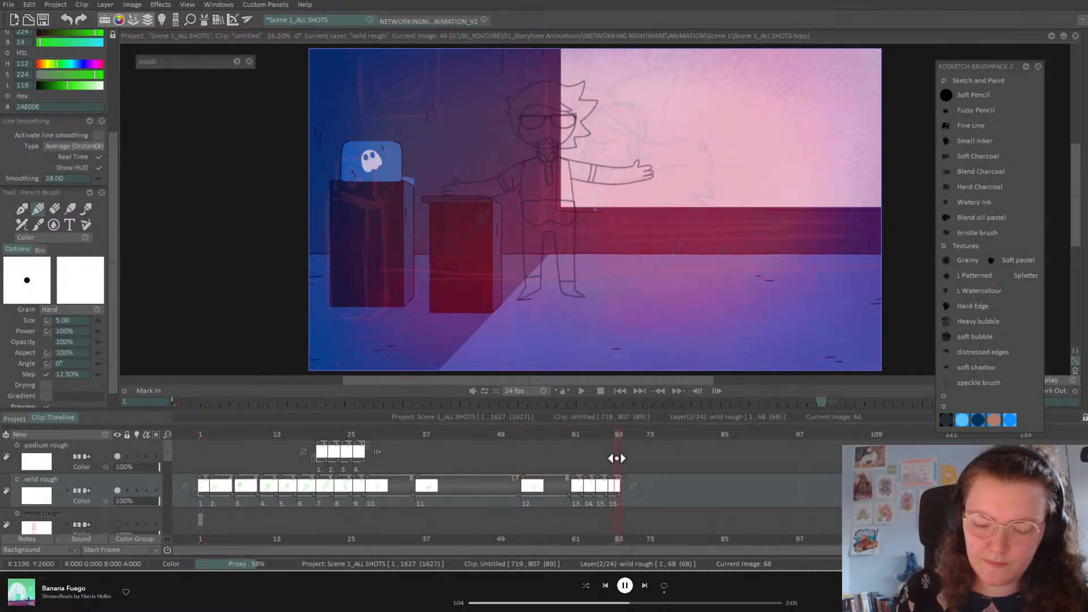
pyautogui.moveTo(165, 455)
pyautogui.mouseDown()
pyautogui.moveTo(164, 474)
pyautogui.moveTo(165, 457)
pyautogui.mouseUp()
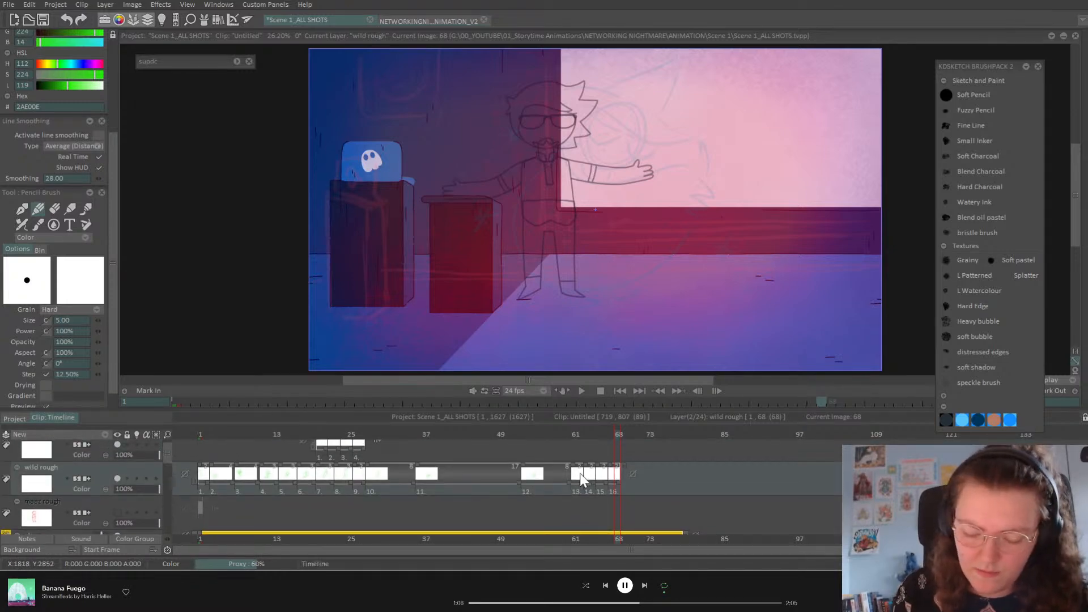
pyautogui.moveTo(570, 483); pyautogui.dragTo(601, 481)
pyautogui.click(588, 435)
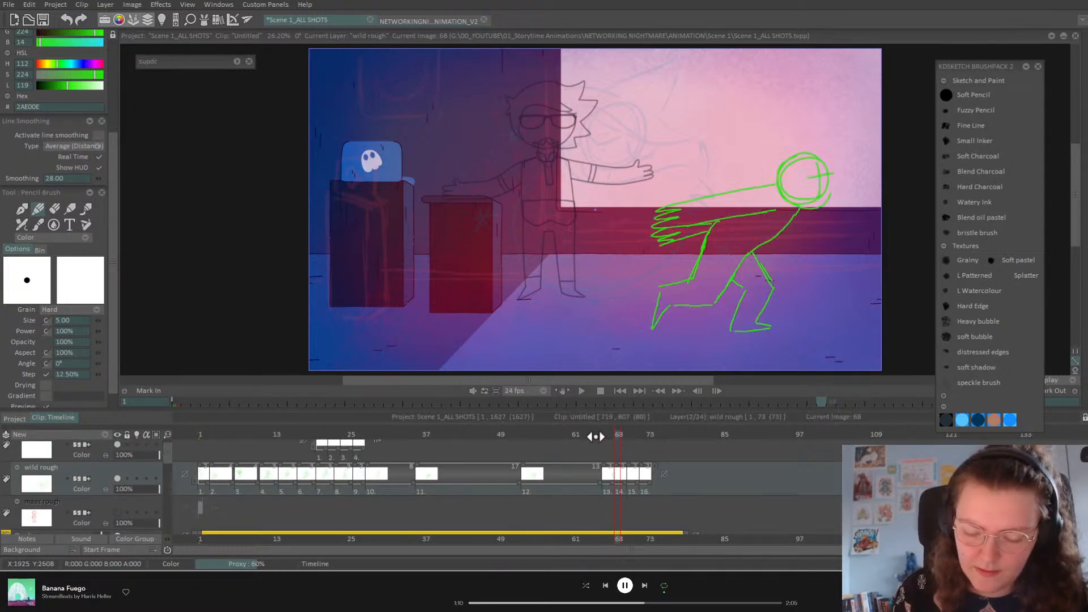
pyautogui.moveTo(591, 435); pyautogui.dragTo(605, 434)
pyautogui.moveTo(600, 480); pyautogui.dragTo(606, 480)
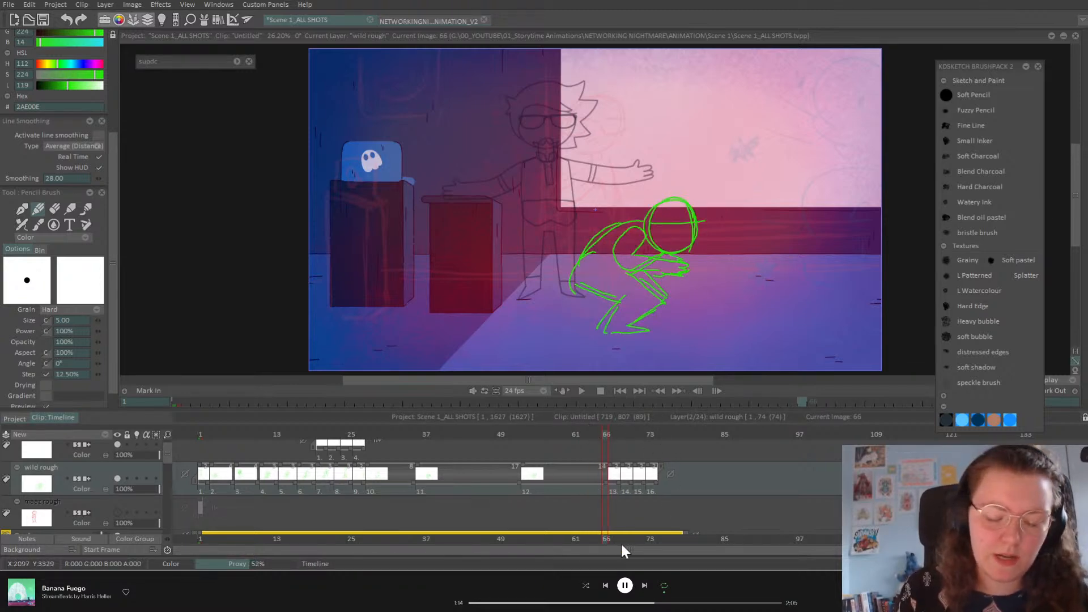
# Step: Replay from the first frame, then shift drawing 11 two frames later
pyautogui.click(201, 435)
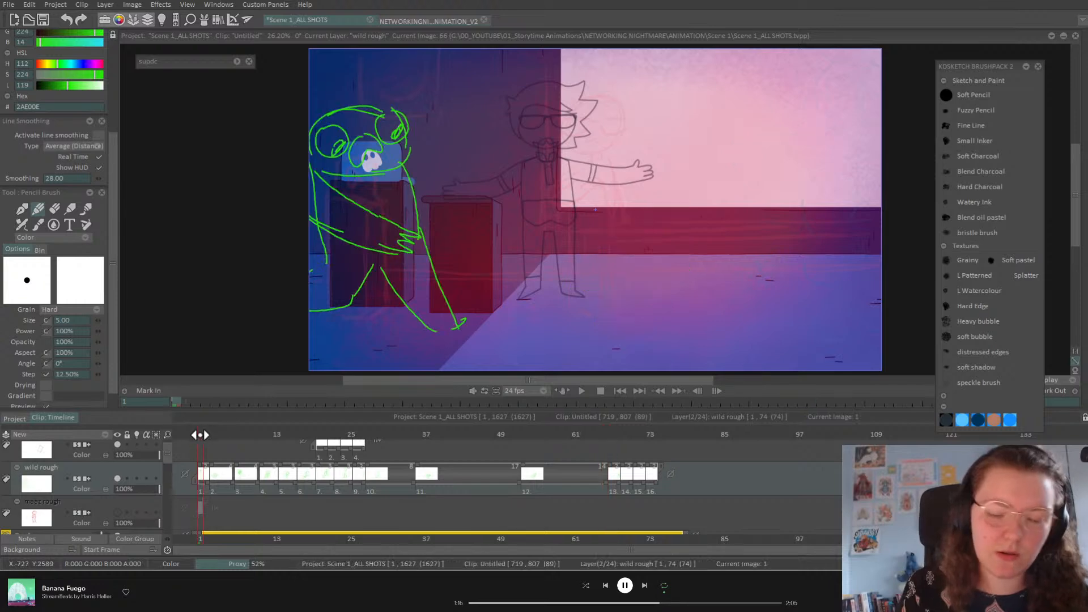
pyautogui.press('Return')
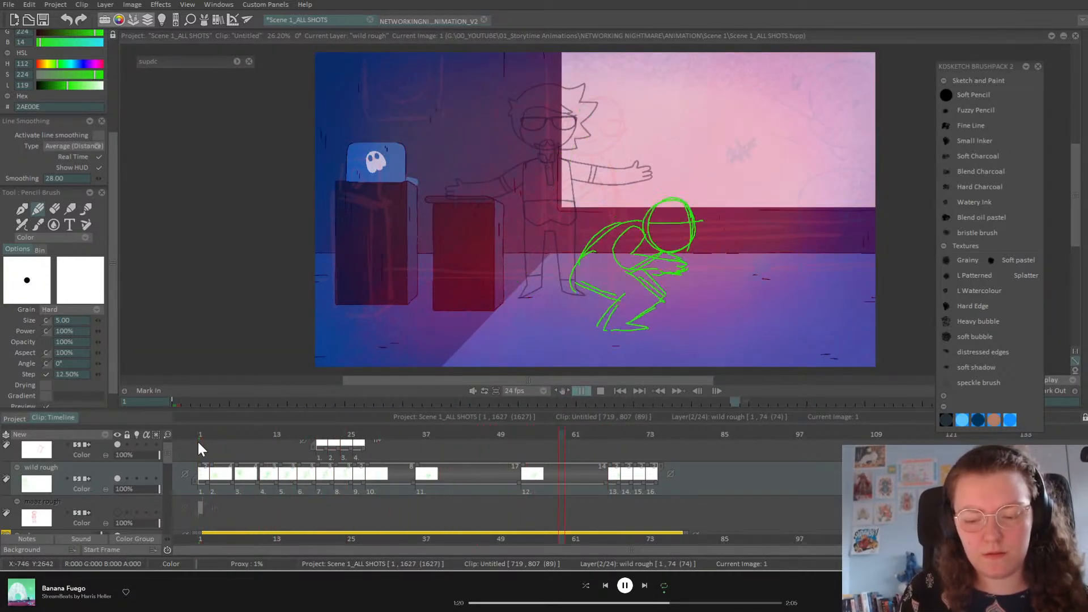
pyautogui.press('space')
pyautogui.moveTo(390, 434); pyautogui.dragTo(432, 434)
pyautogui.moveTo(419, 473); pyautogui.dragTo(432, 473)
# Step: Insert an empty drawing at frame 36
pyautogui.click(414, 434)
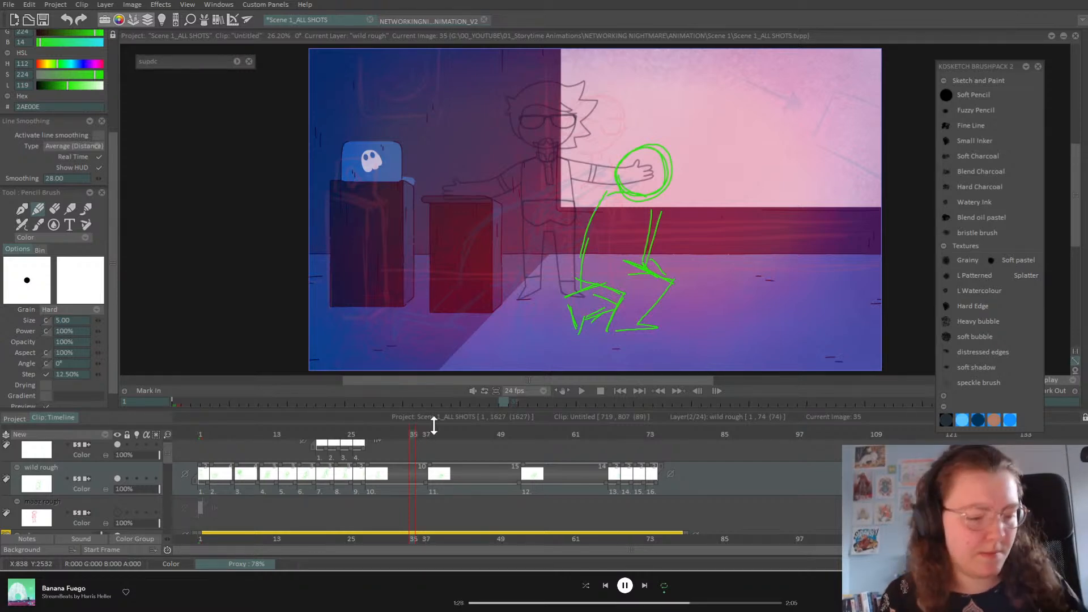
pyautogui.press('Right')
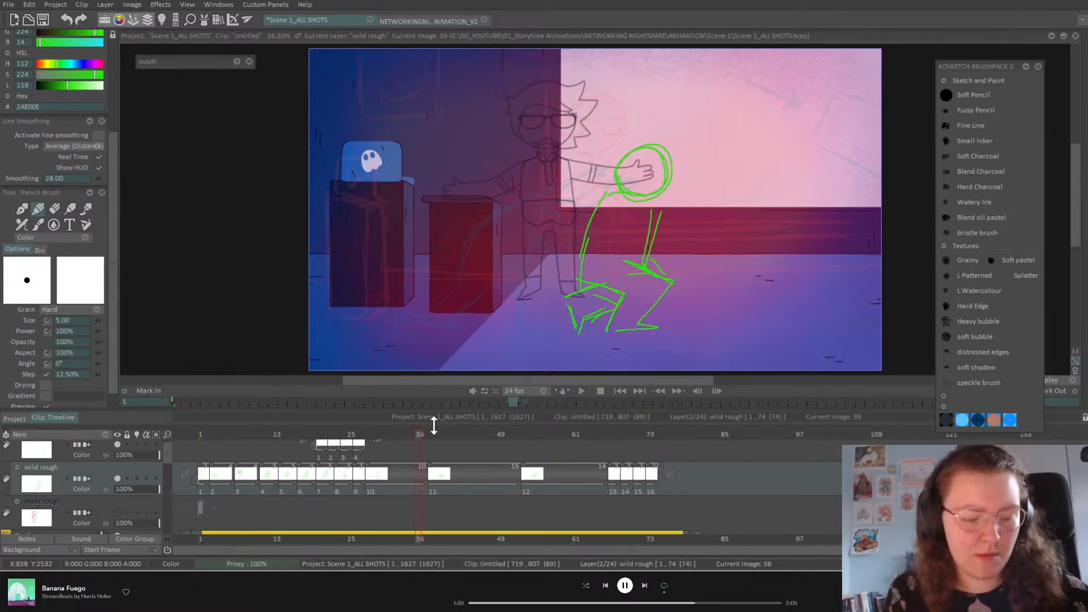
pyautogui.press('Delete')
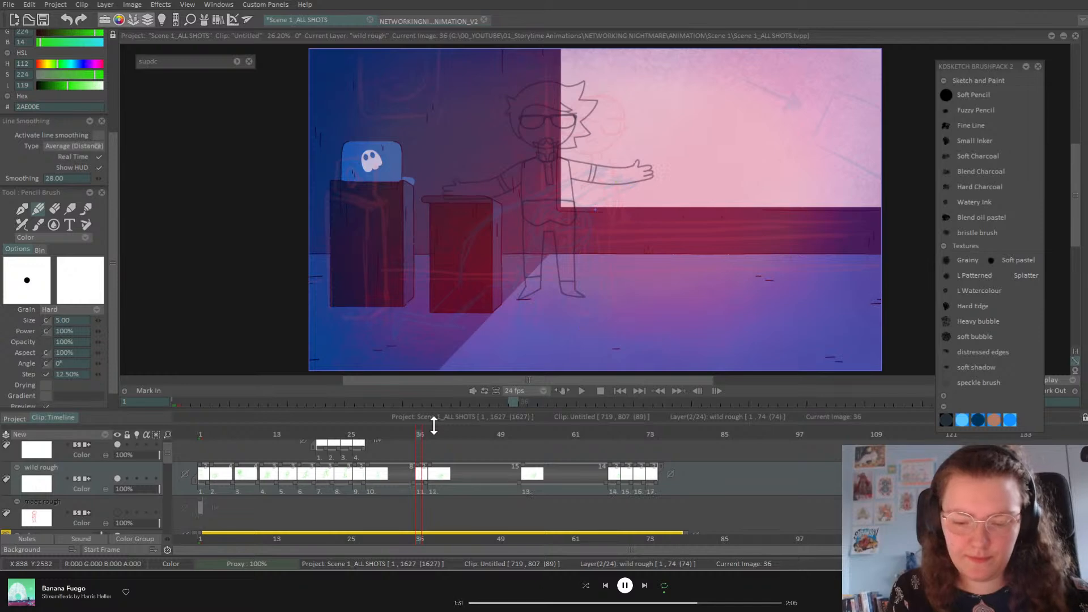
# Step: With onion skins on, sketch the hunched figure's head, back and leg at frame 36
pyautogui.click(137, 479)
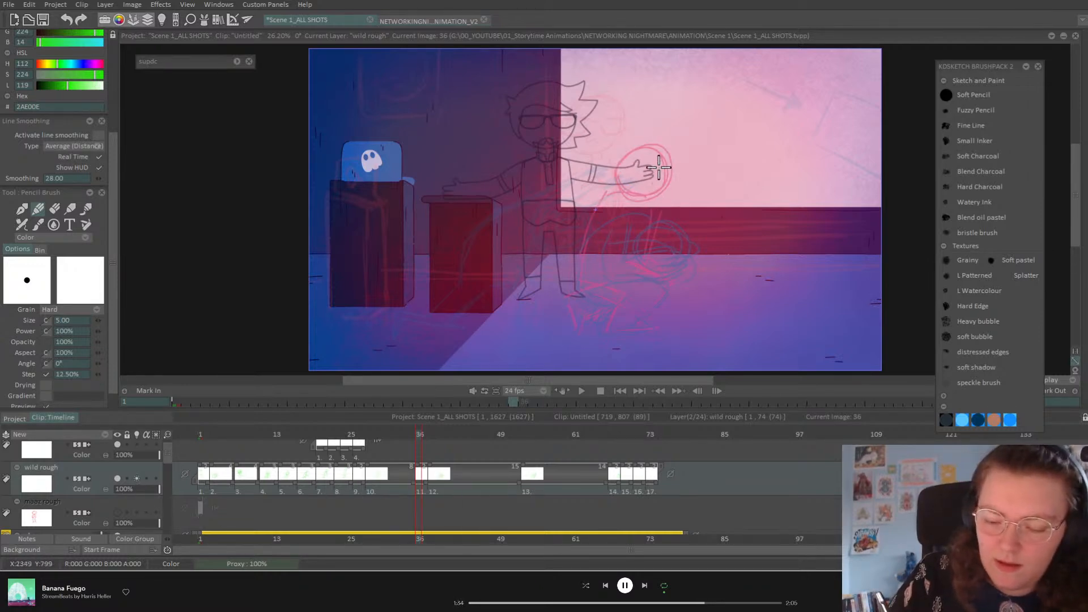
pyautogui.moveTo(663, 165); pyautogui.dragTo(687, 204)
pyautogui.moveTo(627, 240)
pyautogui.mouseDown()
pyautogui.moveTo(661, 194)
pyautogui.moveTo(672, 206)
pyautogui.moveTo(661, 219)
pyautogui.moveTo(594, 220)
pyautogui.moveTo(584, 292)
pyautogui.mouseUp()
pyautogui.moveTo(624, 201)
pyautogui.mouseDown()
pyautogui.moveTo(618, 262)
pyautogui.moveTo(660, 215)
pyautogui.mouseUp()
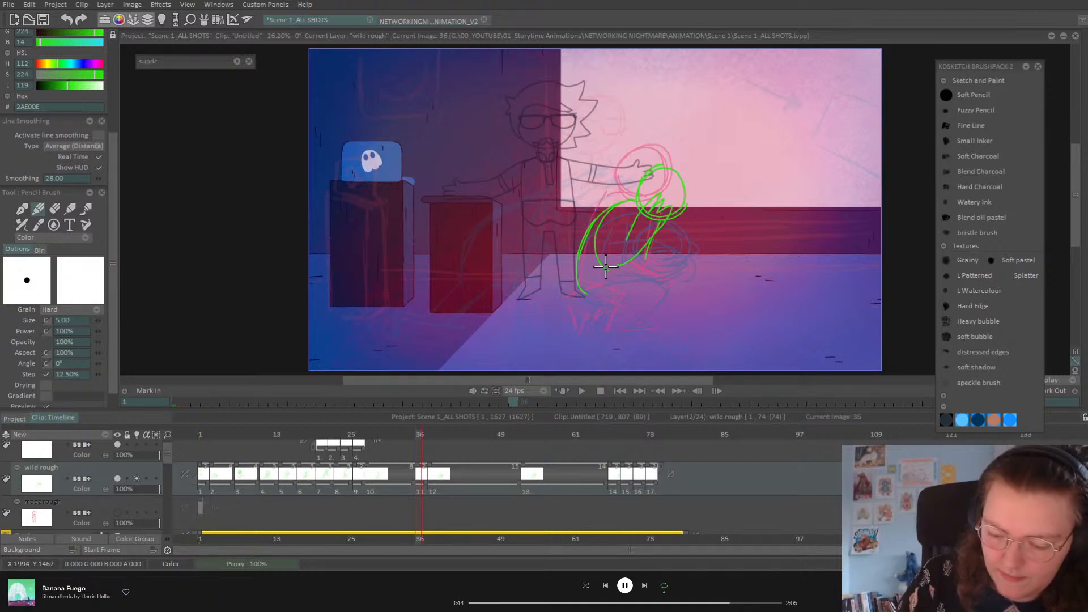
pyautogui.moveTo(585, 309); pyautogui.dragTo(595, 331)
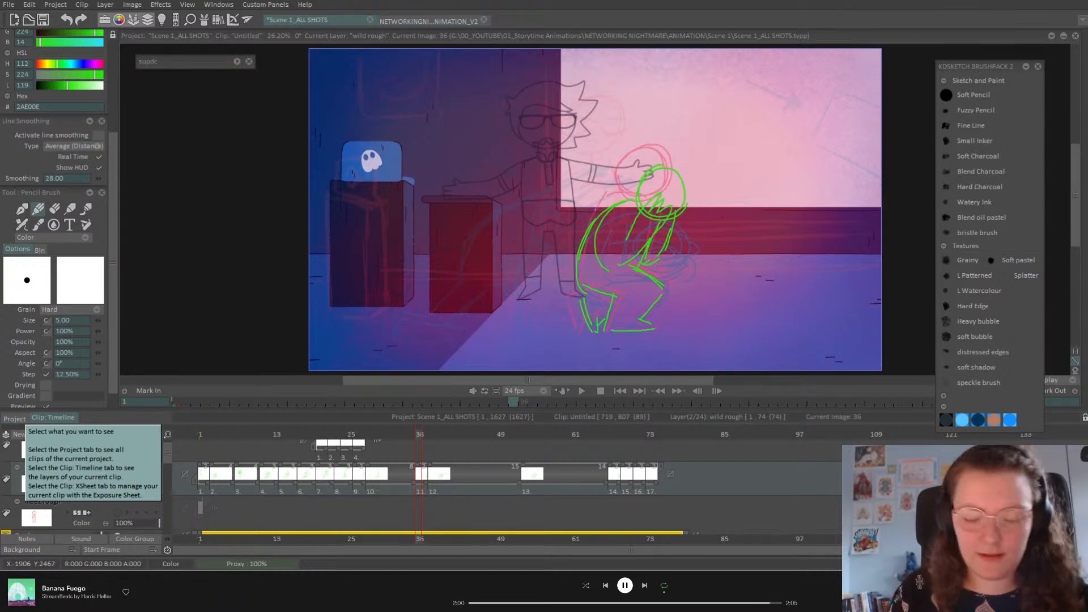
pyautogui.moveTo(414, 436); pyautogui.dragTo(420, 438)
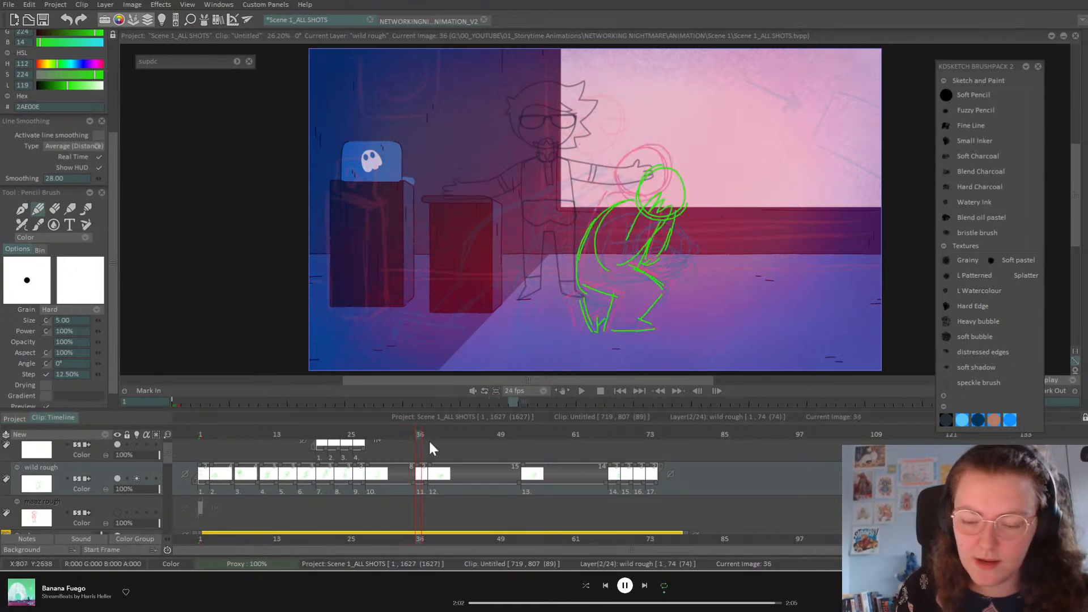
# Step: Move drawing 13 later to frame 61 and preview the timing
pyautogui.click(582, 391)
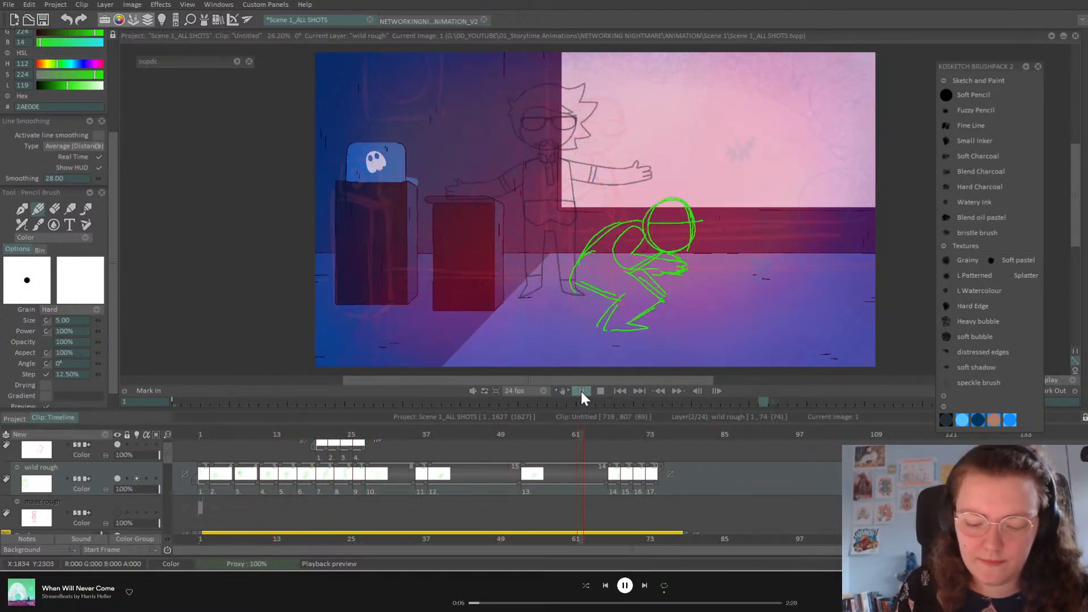
pyautogui.moveTo(423, 436); pyautogui.dragTo(595, 480)
pyautogui.moveTo(524, 472); pyautogui.dragTo(573, 478)
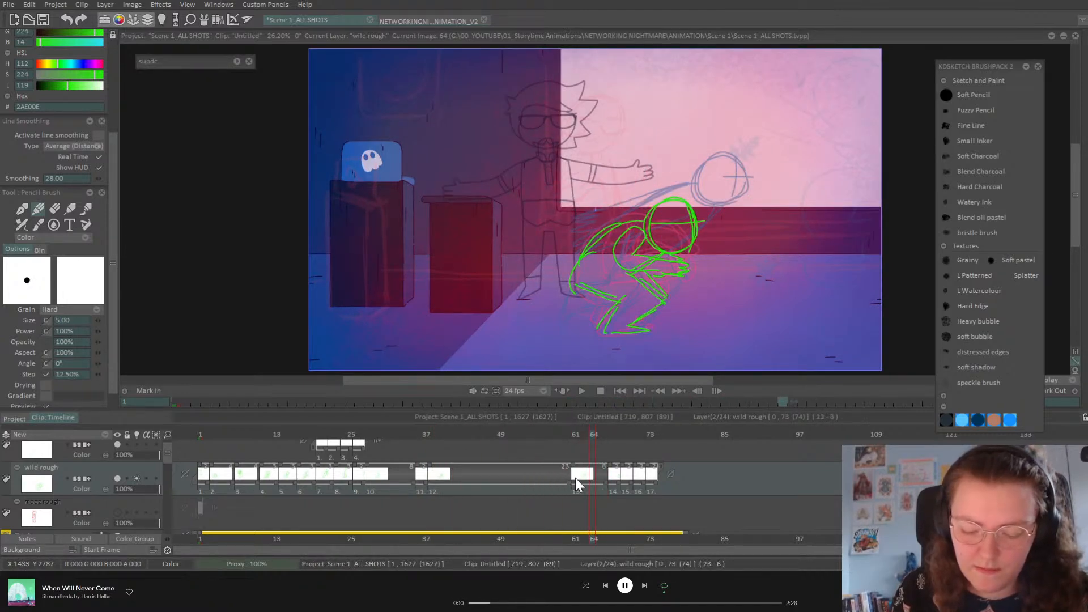
pyautogui.click(582, 391)
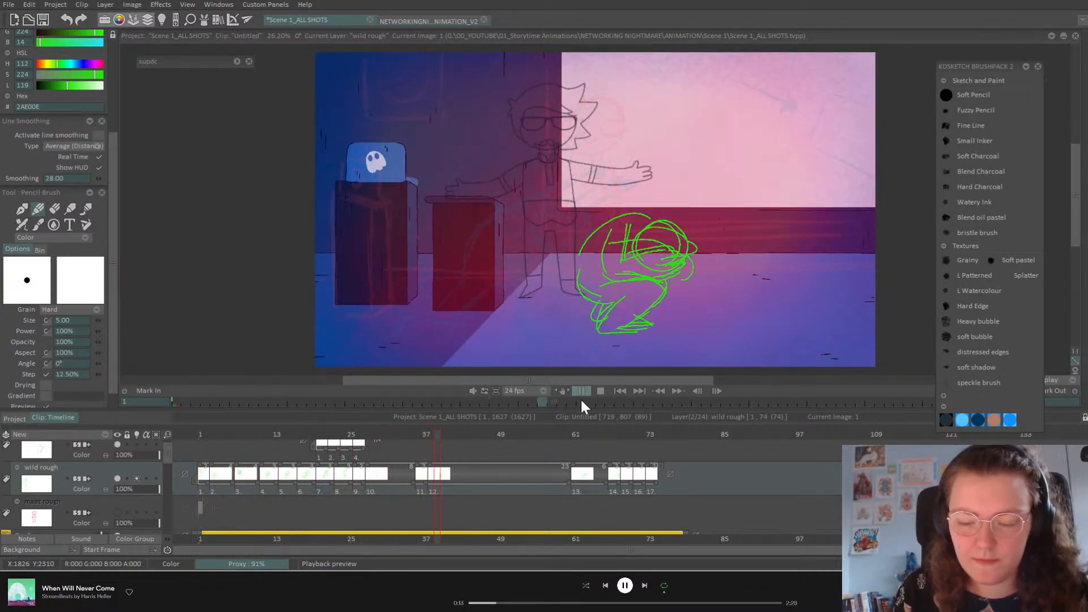
pyautogui.click(600, 434)
# Step: Stretch drawing 13's hold to 9 frames, then one frame more, and play it back
pyautogui.moveTo(608, 483); pyautogui.dragTo(627, 480)
pyautogui.click(682, 434)
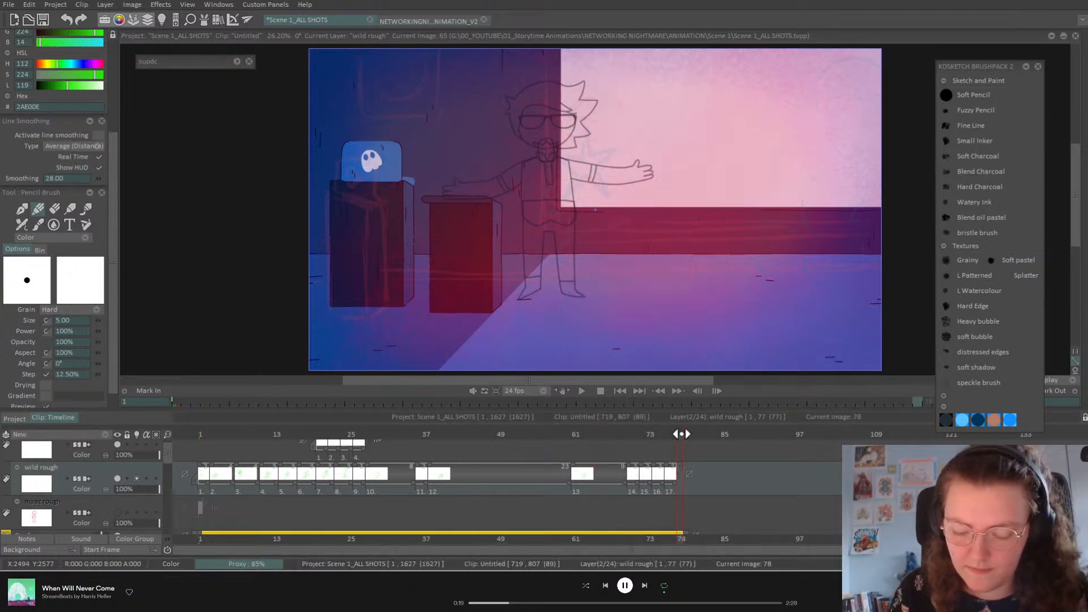
pyautogui.moveTo(624, 479); pyautogui.dragTo(628, 479)
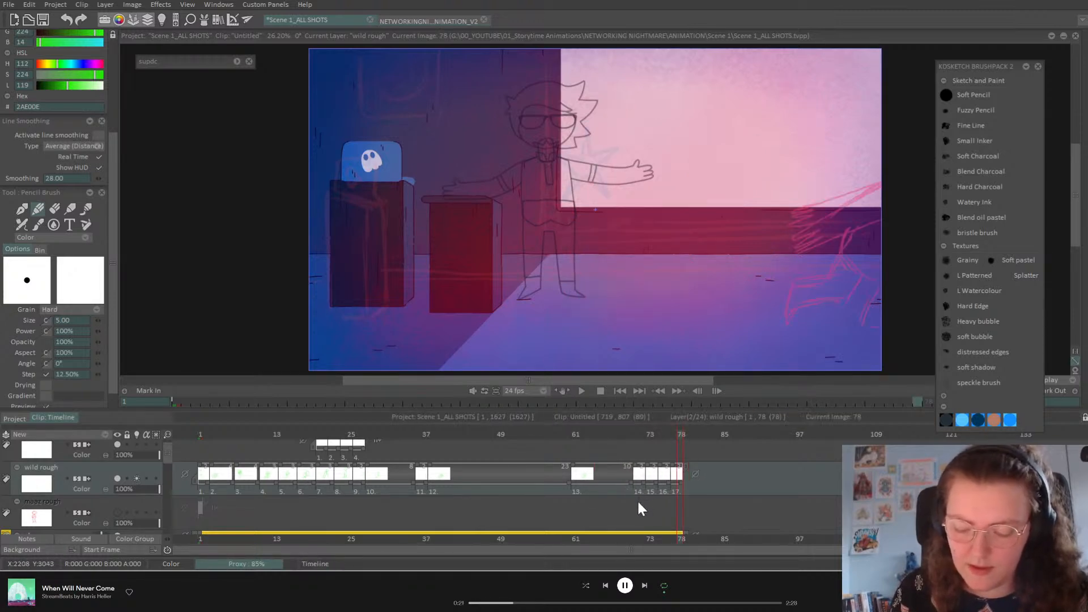
pyautogui.click(581, 391)
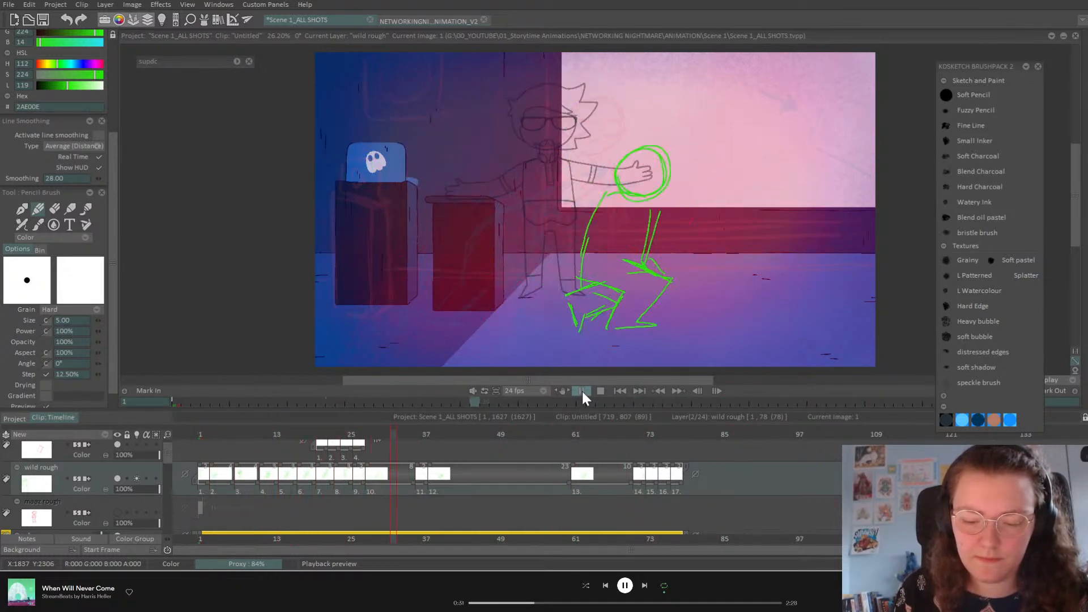
pyautogui.click(582, 389)
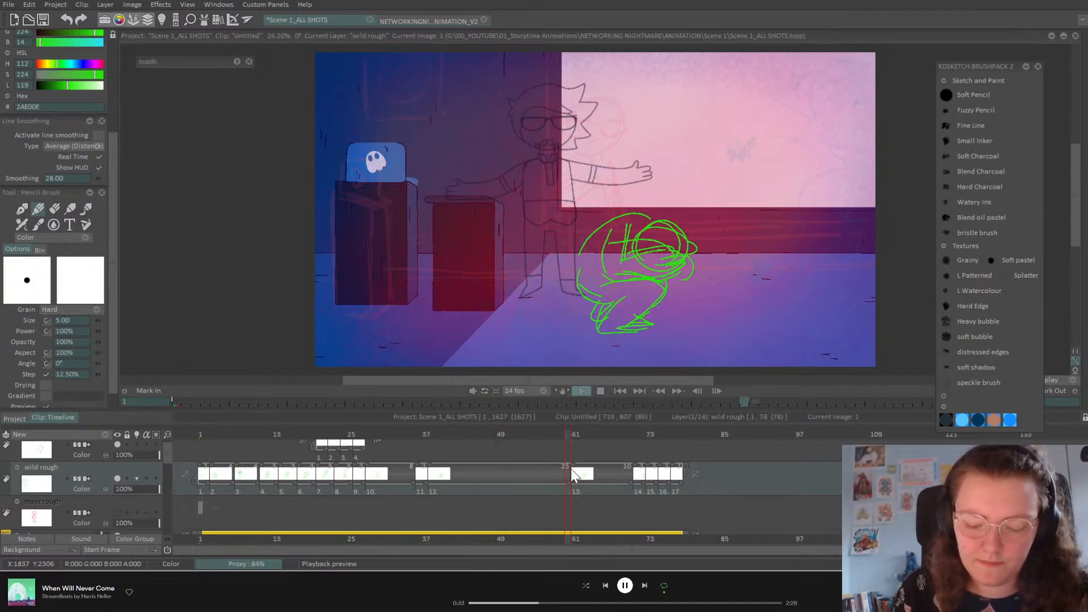
# Step: Move drawing 13 three frames earlier and replay, ending on frame 59
pyautogui.moveTo(566, 484); pyautogui.dragTo(551, 486)
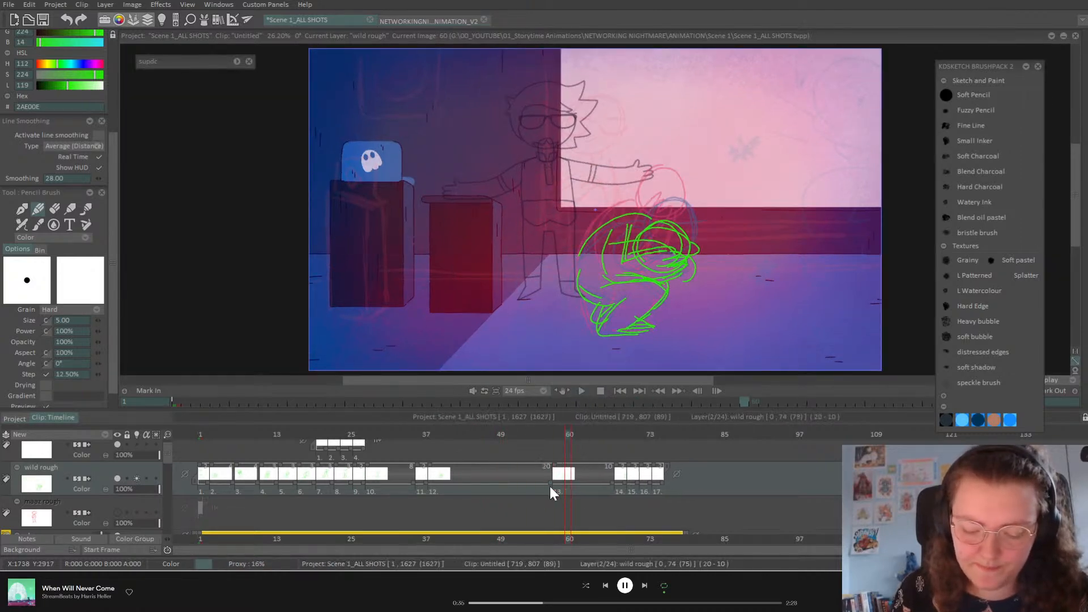
pyautogui.click(582, 391)
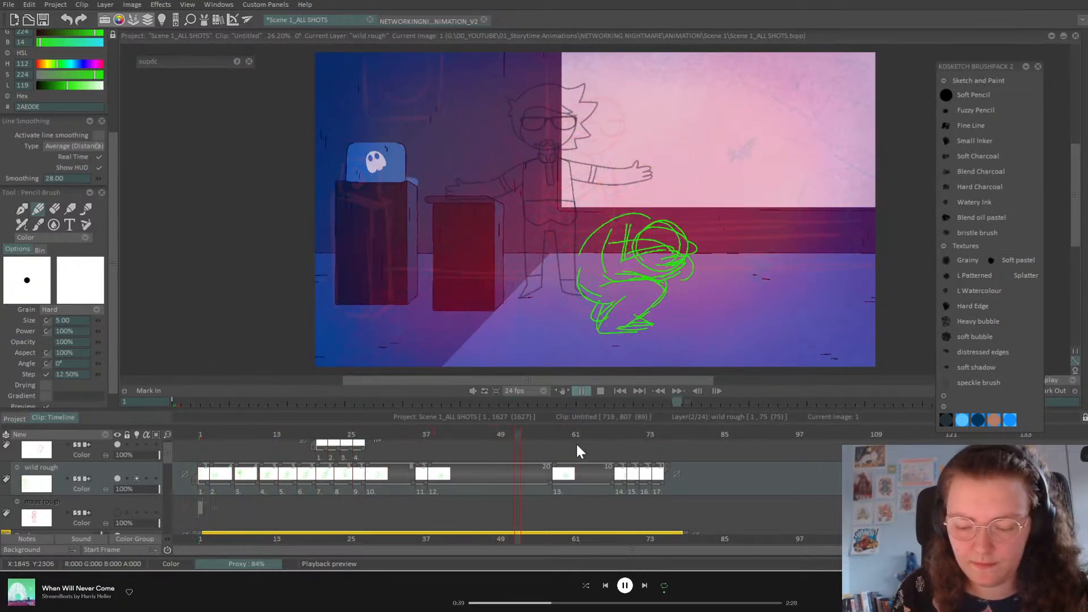
pyautogui.click(582, 390)
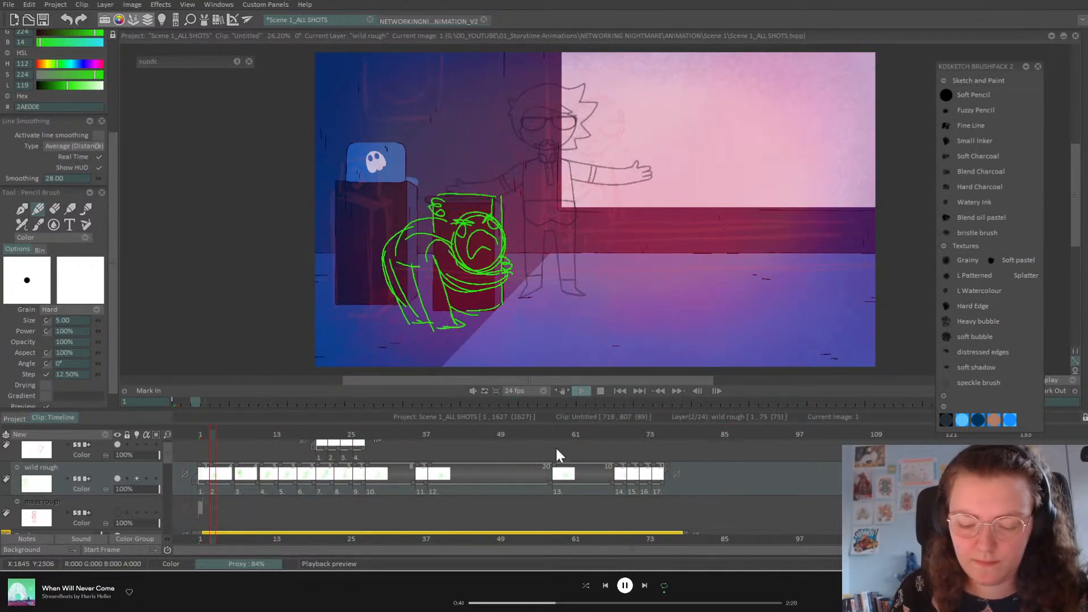
pyautogui.moveTo(554, 436); pyautogui.dragTo(565, 435)
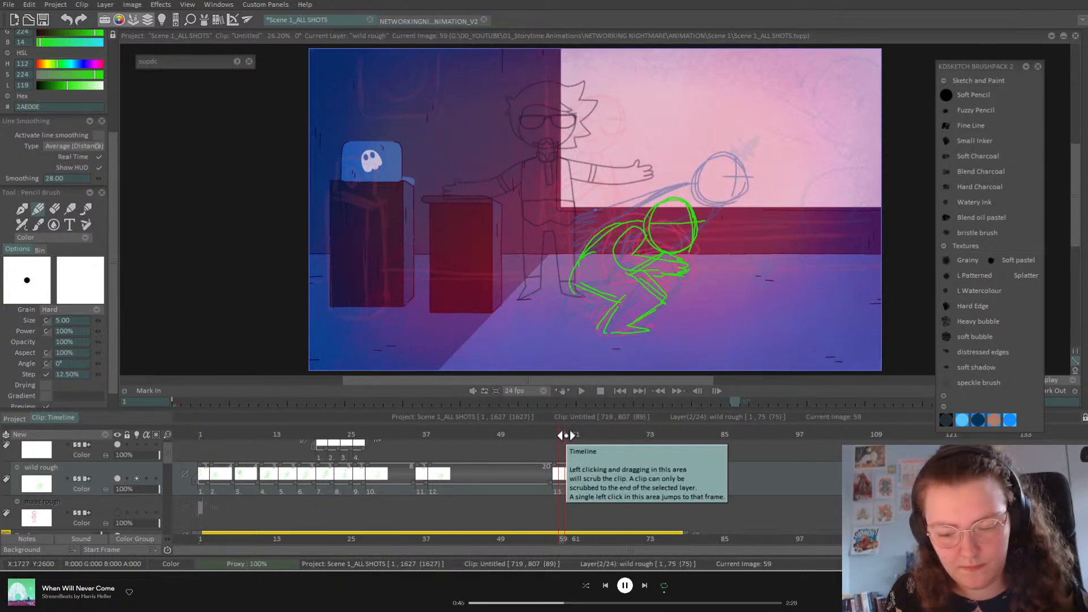
# Step: Add an empty drawing starting at frame 58 and sketch the lunging pose's head, back, leg, arm and hip
pyautogui.press('Insert')
pyautogui.moveTo(560, 466); pyautogui.dragTo(553, 466)
pyautogui.click(557, 434)
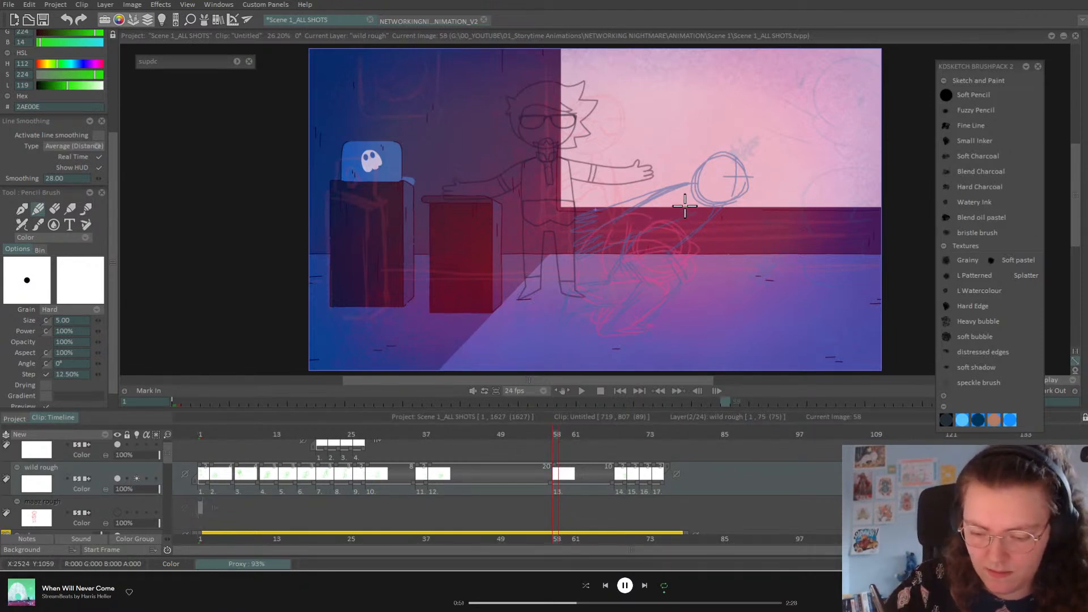
pyautogui.moveTo(686, 167)
pyautogui.mouseDown()
pyautogui.moveTo(668, 217)
pyautogui.moveTo(648, 179)
pyautogui.moveTo(715, 210)
pyautogui.moveTo(700, 175)
pyautogui.moveTo(705, 190)
pyautogui.moveTo(681, 176)
pyautogui.moveTo(684, 188)
pyautogui.moveTo(667, 199)
pyautogui.moveTo(702, 212)
pyautogui.moveTo(693, 180)
pyautogui.moveTo(729, 202)
pyautogui.moveTo(714, 223)
pyautogui.moveTo(668, 193)
pyautogui.moveTo(736, 224)
pyautogui.moveTo(670, 278)
pyautogui.mouseUp()
pyautogui.moveTo(635, 208); pyautogui.dragTo(604, 254)
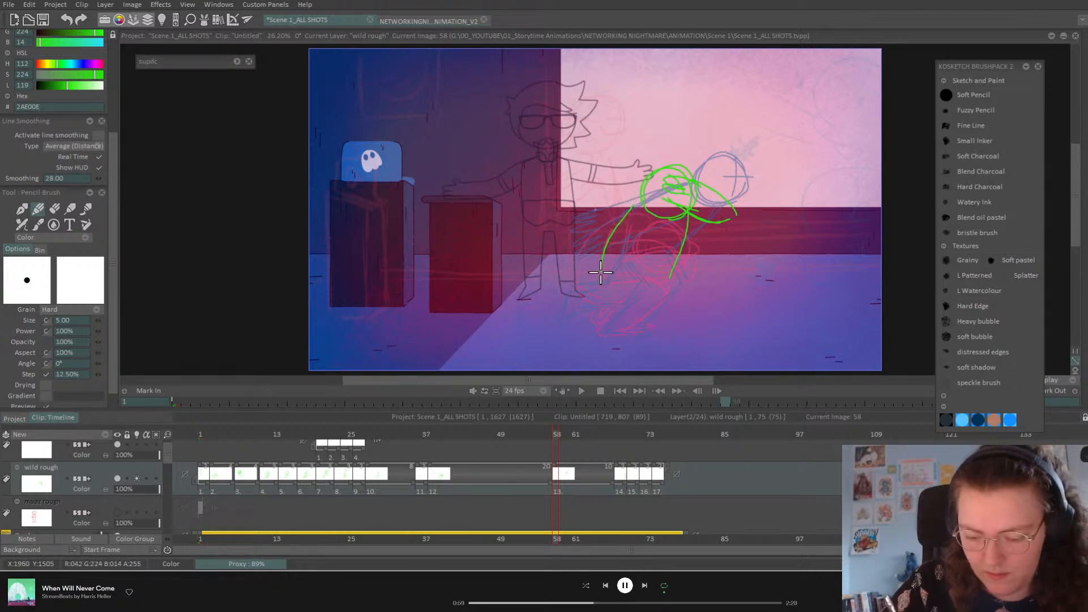
pyautogui.moveTo(612, 329)
pyautogui.mouseDown()
pyautogui.moveTo(649, 330)
pyautogui.moveTo(637, 329)
pyautogui.moveTo(665, 302)
pyautogui.mouseUp()
pyautogui.moveTo(635, 257); pyautogui.dragTo(668, 298)
pyautogui.moveTo(635, 258)
pyautogui.mouseDown()
pyautogui.moveTo(665, 301)
pyautogui.moveTo(642, 321)
pyautogui.mouseUp()
pyautogui.moveTo(593, 261)
pyautogui.mouseDown()
pyautogui.moveTo(626, 301)
pyautogui.moveTo(601, 328)
pyautogui.moveTo(647, 334)
pyautogui.mouseUp()
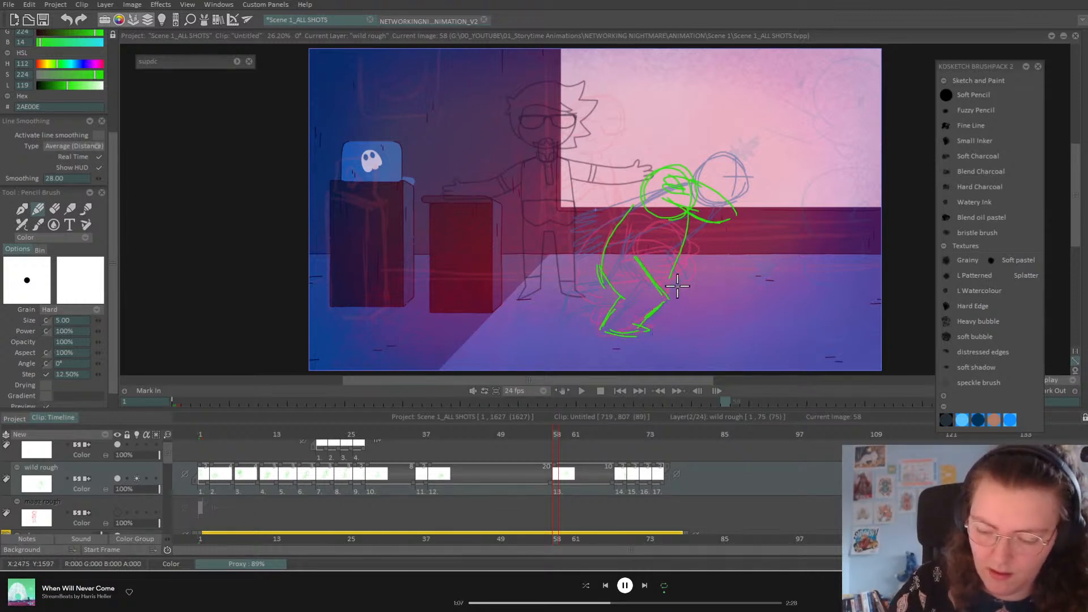
pyautogui.moveTo(687, 215); pyautogui.dragTo(647, 266)
pyautogui.moveTo(680, 222); pyautogui.dragTo(648, 271)
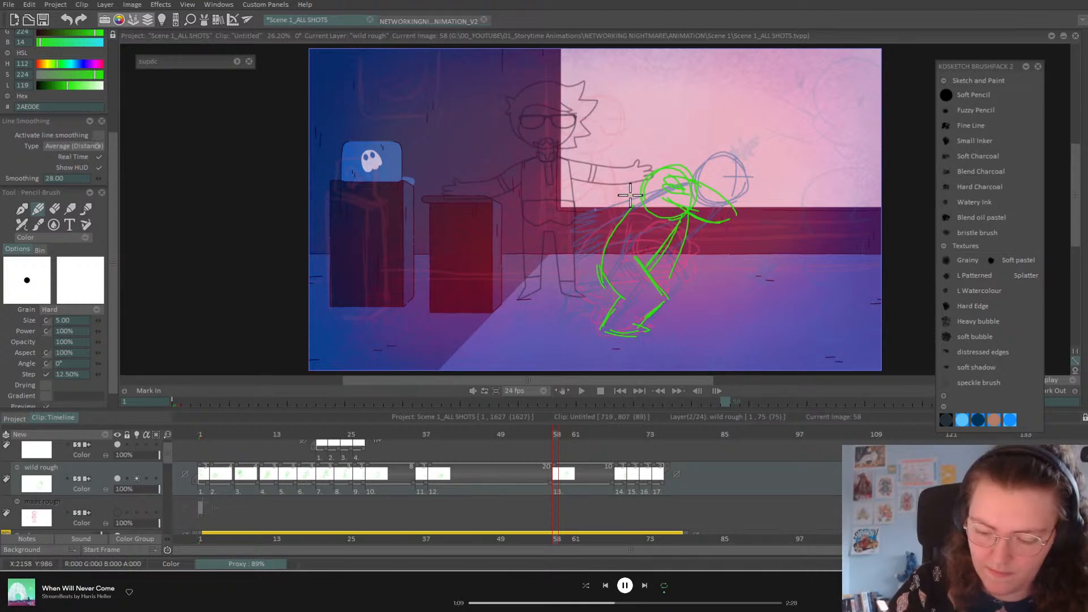
pyautogui.moveTo(604, 216); pyautogui.dragTo(597, 277)
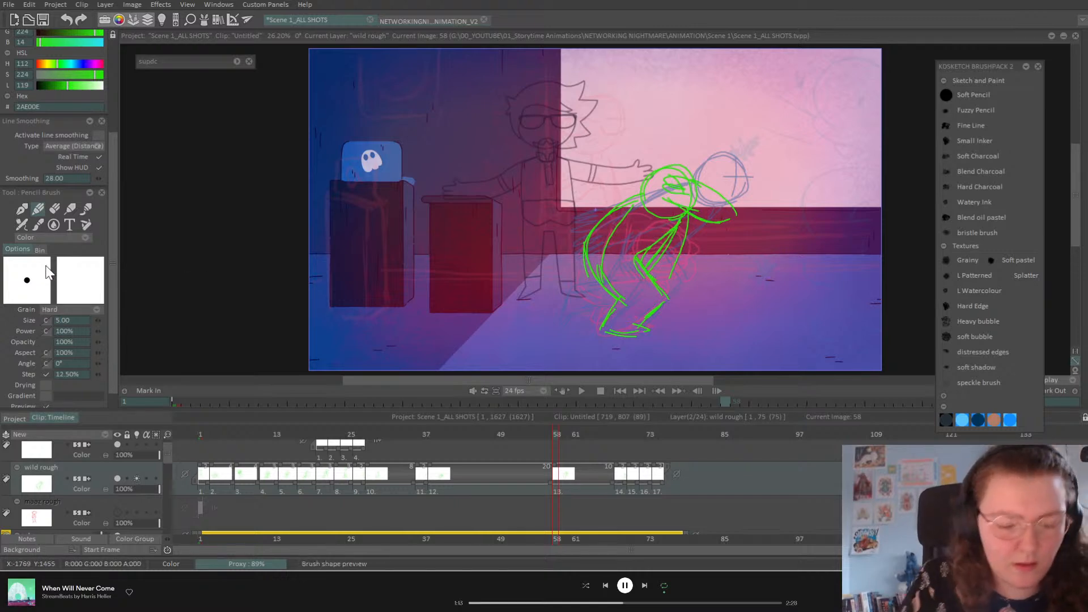
# Step: Erase the inner arm and torso lines, then return to the pencil
pyautogui.press('e')
pyautogui.moveTo(653, 260)
pyautogui.mouseDown()
pyautogui.moveTo(685, 230)
pyautogui.moveTo(678, 269)
pyautogui.mouseUp()
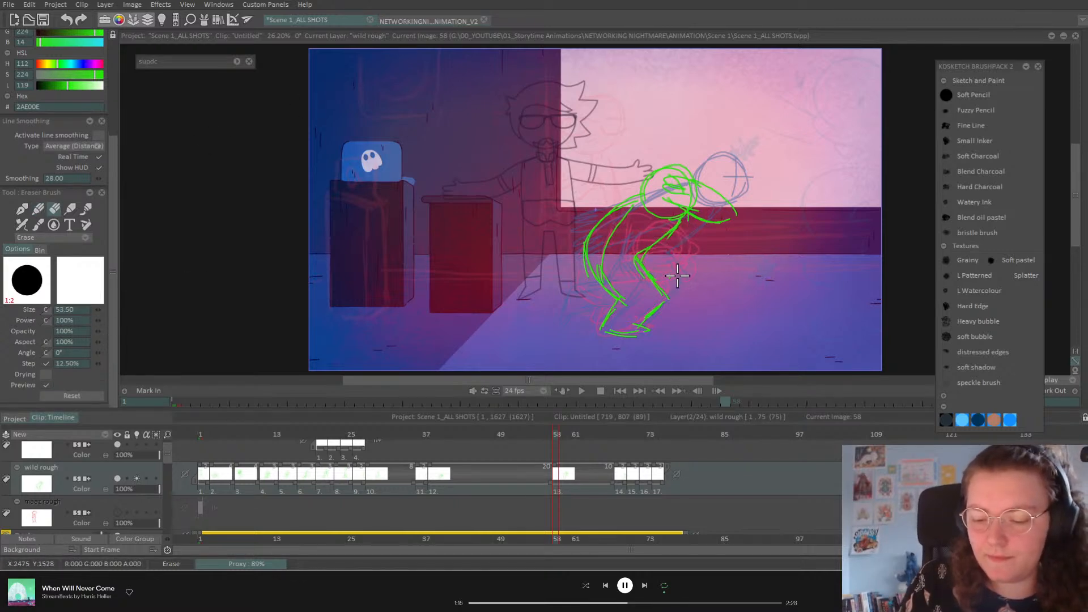
pyautogui.moveTo(627, 220); pyautogui.dragTo(608, 271)
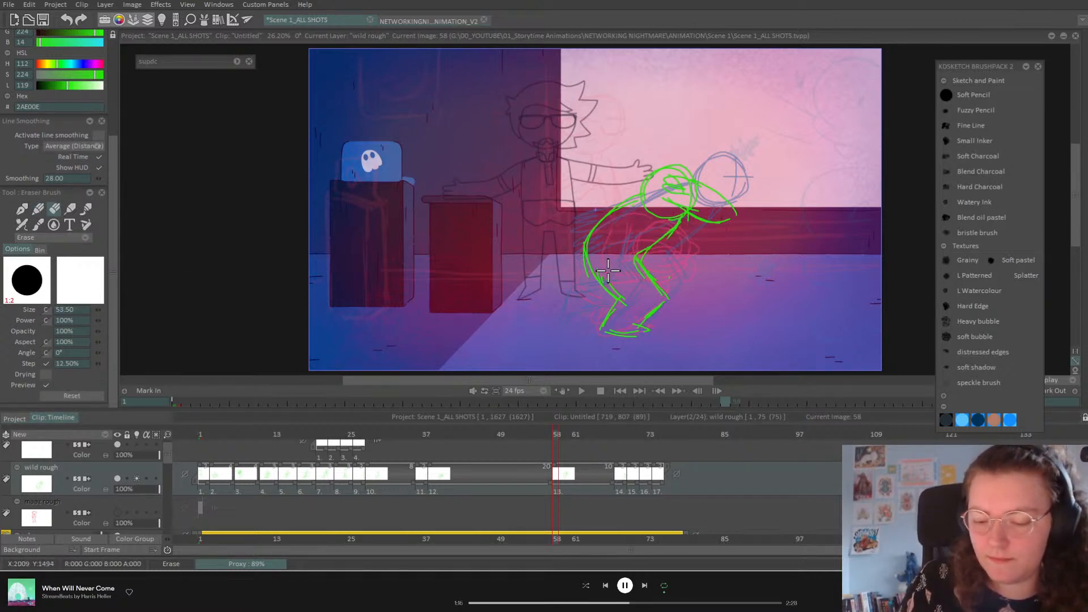
pyautogui.click(36, 210)
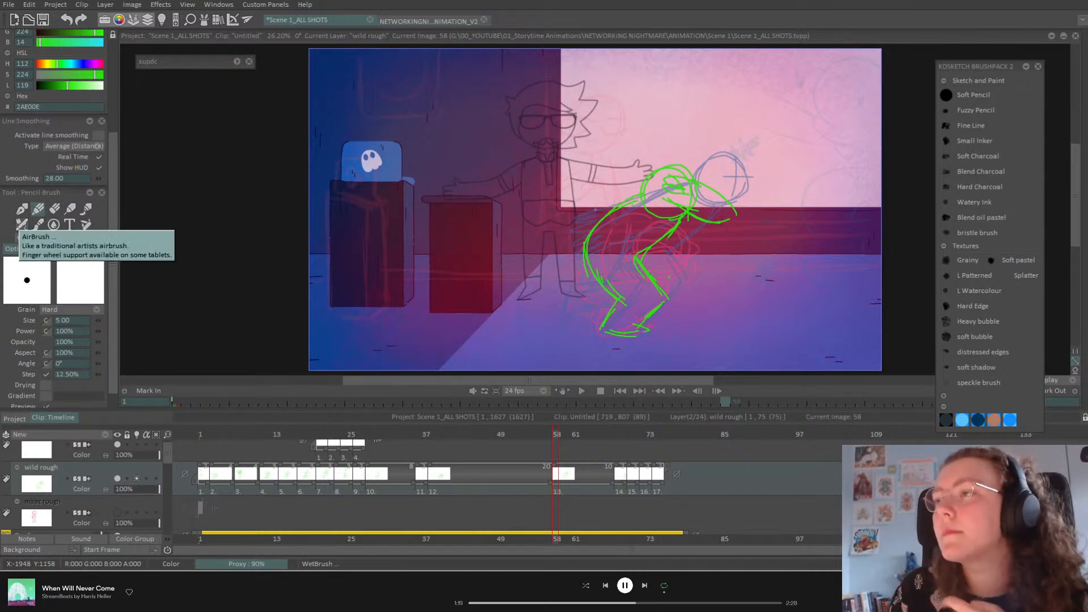
# Step: Save, add a torso stroke at frame 59, fold it into drawing 13, and replay from frame 1
pyautogui.hotkey('ctrl', 's')
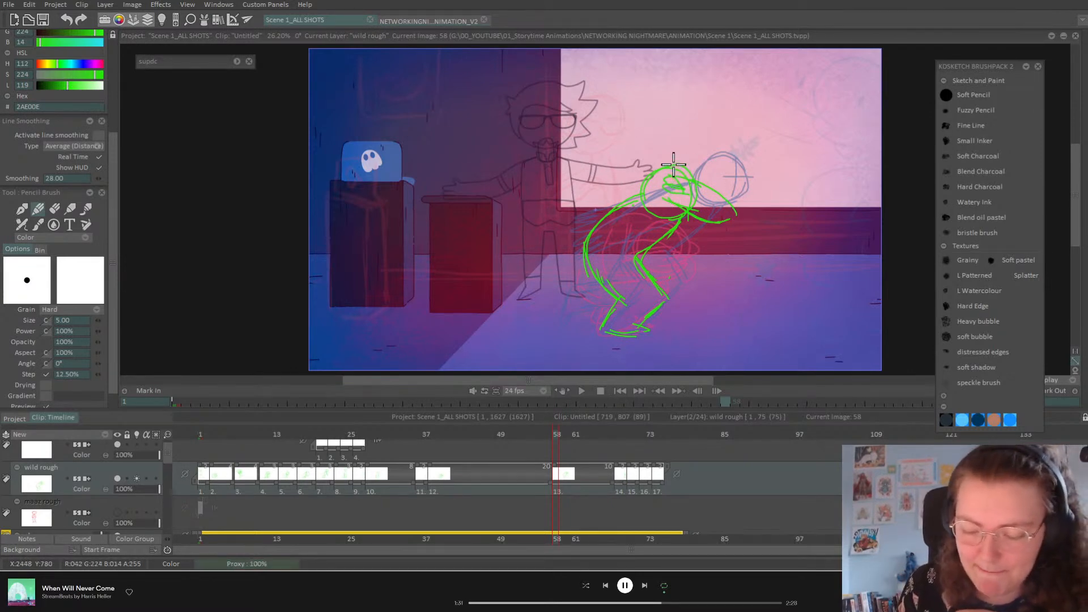
pyautogui.moveTo(548, 439); pyautogui.dragTo(560, 439)
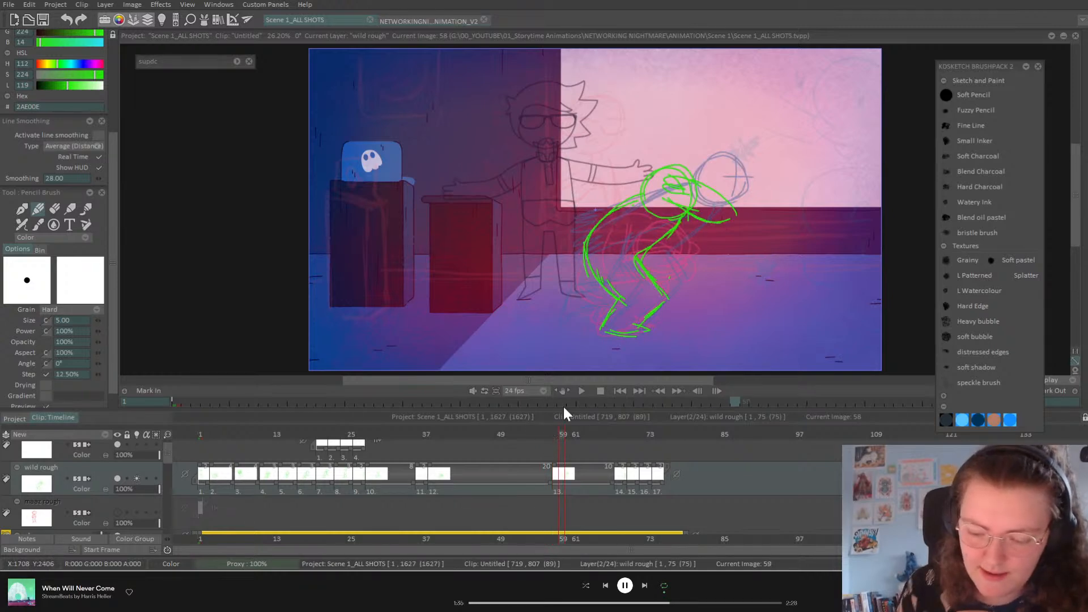
pyautogui.moveTo(642, 202)
pyautogui.mouseDown()
pyautogui.moveTo(613, 208)
pyautogui.moveTo(592, 229)
pyautogui.moveTo(669, 249)
pyautogui.mouseUp()
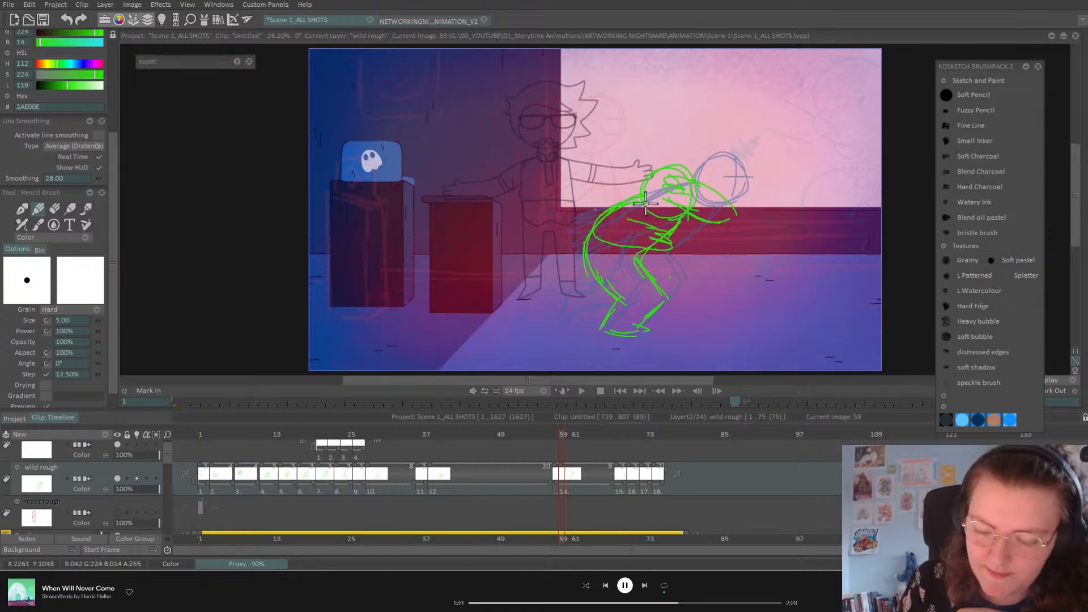
pyautogui.moveTo(563, 474); pyautogui.dragTo(557, 473)
pyautogui.click(618, 392)
pyautogui.click(584, 394)
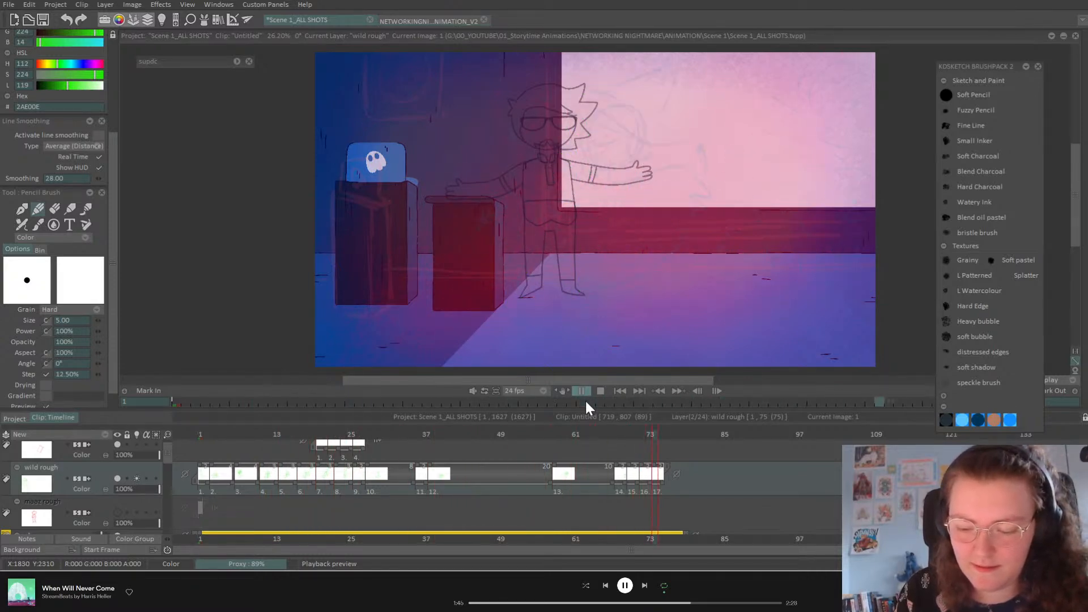
# Step: Review the animation again from frame 1, stopping on the crouching pose at frame 42
pyautogui.click(575, 393)
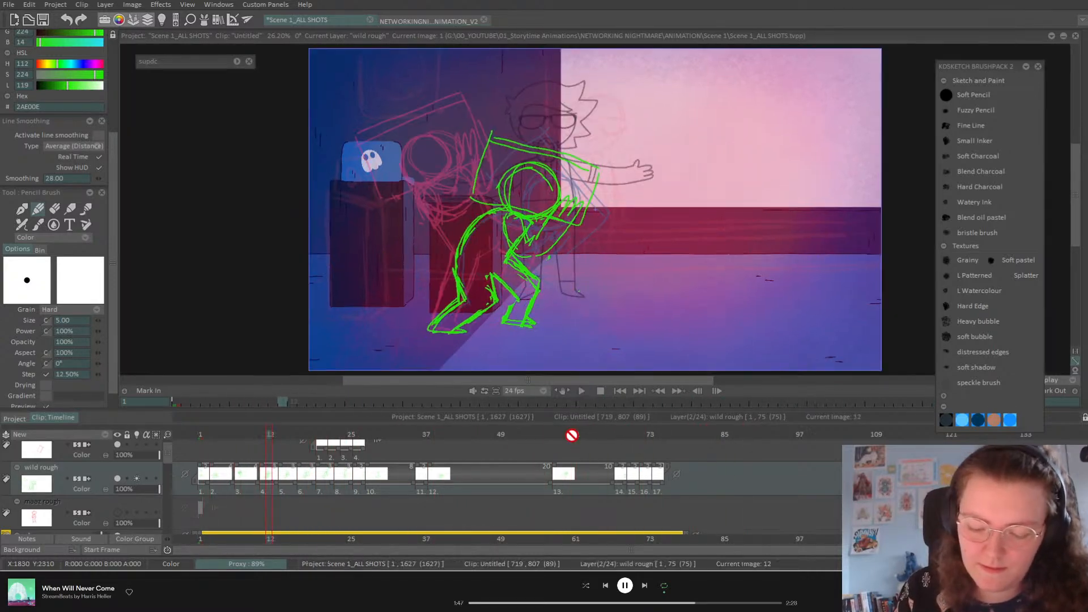
pyautogui.moveTo(584, 434)
pyautogui.mouseDown()
pyautogui.moveTo(620, 437)
pyautogui.moveTo(528, 462)
pyautogui.moveTo(630, 454)
pyautogui.mouseUp()
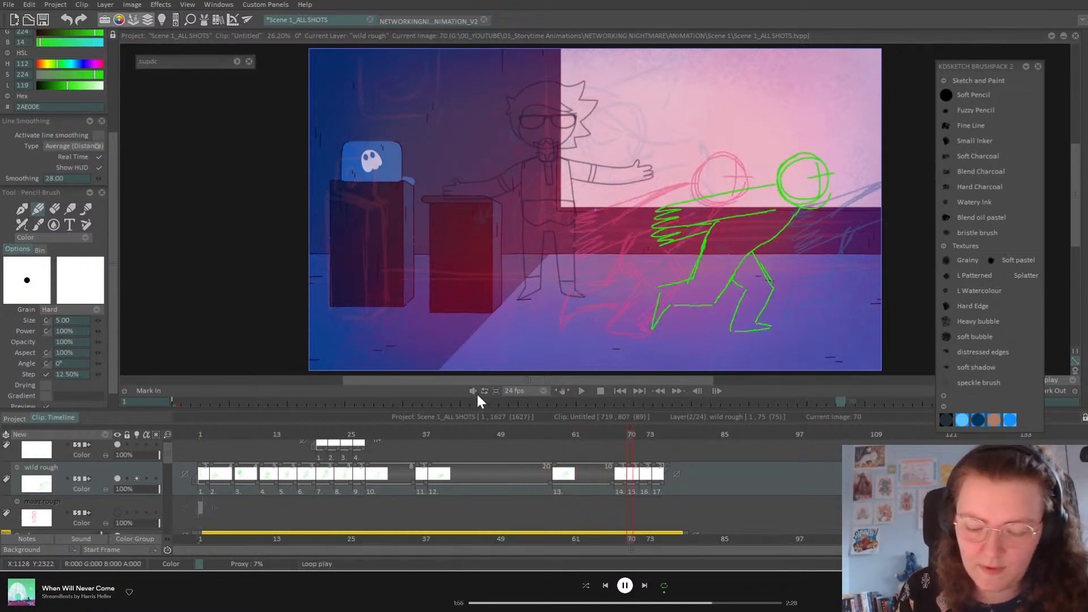
pyautogui.click(620, 391)
pyautogui.click(581, 391)
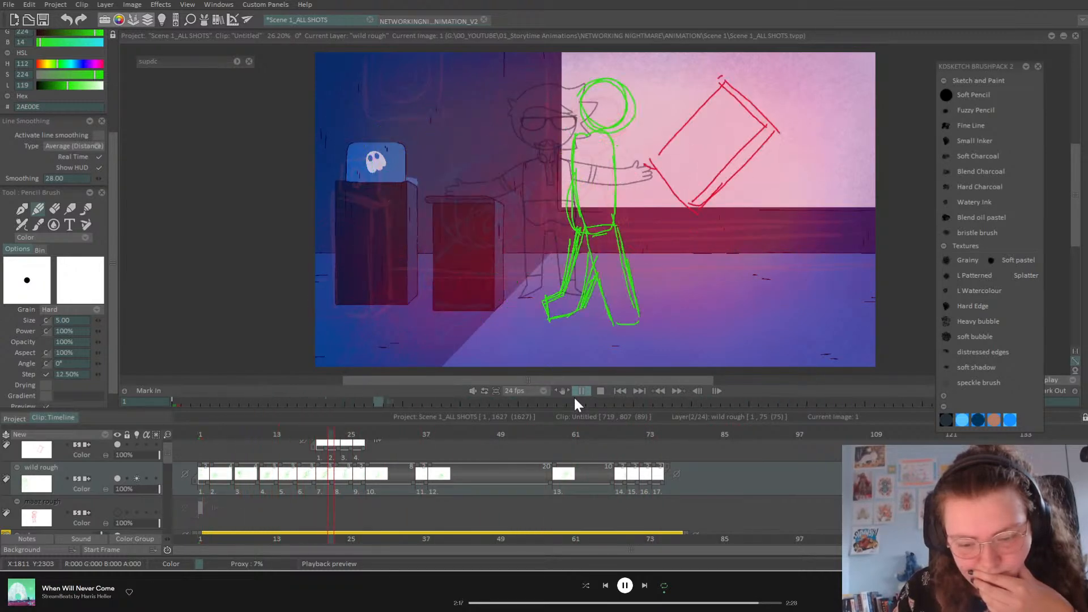
pyautogui.moveTo(462, 435)
pyautogui.mouseDown()
pyautogui.moveTo(437, 435)
pyautogui.moveTo(456, 440)
pyautogui.mouseUp()
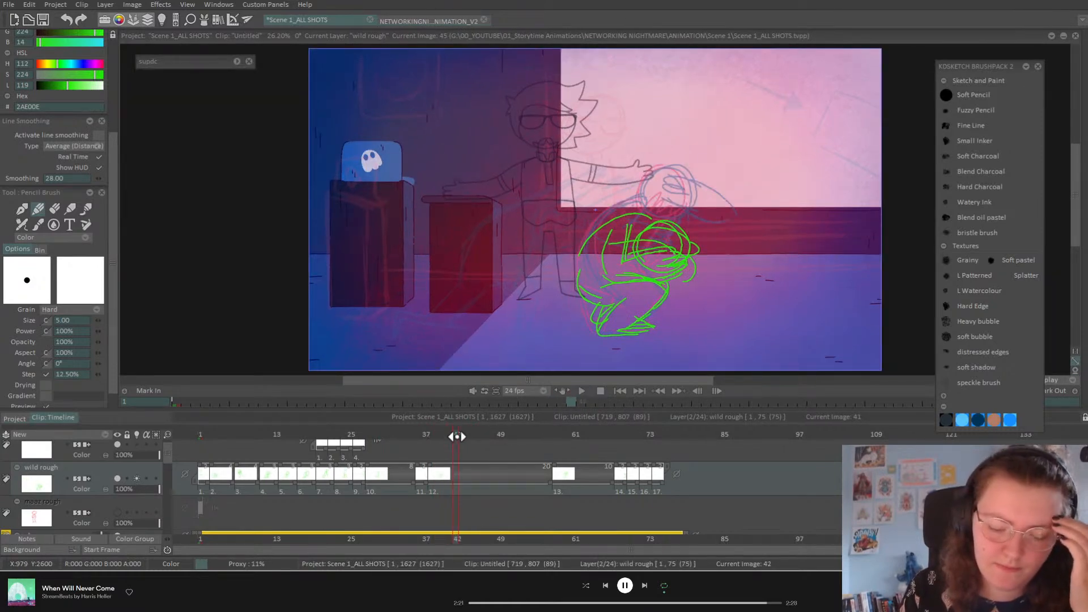
# Step: Create a new layer above wild rough named 'explosion'
pyautogui.click(104, 438)
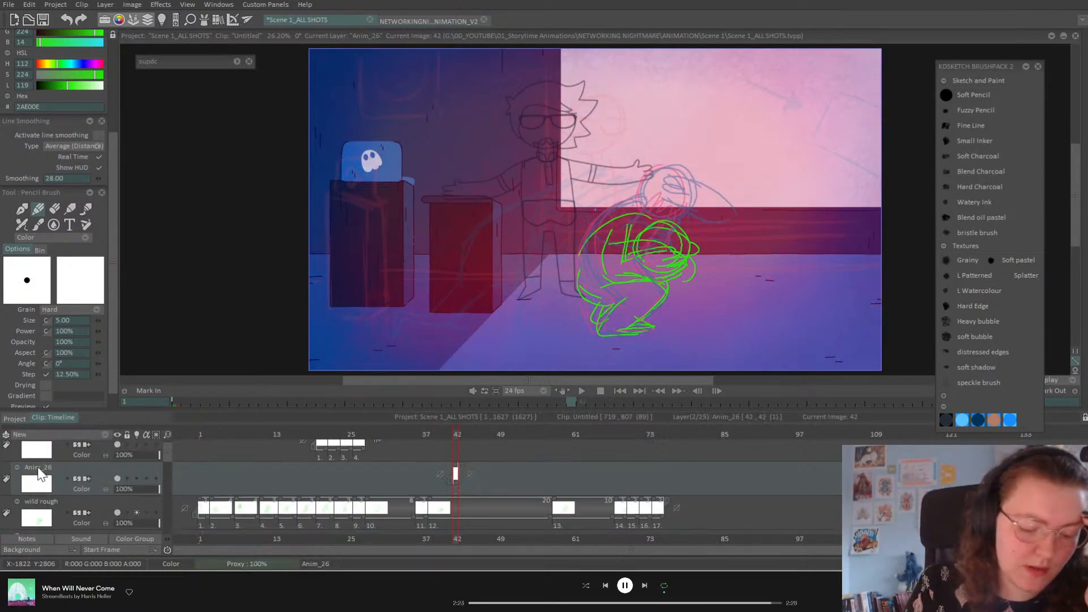
pyautogui.doubleClick(39, 468)
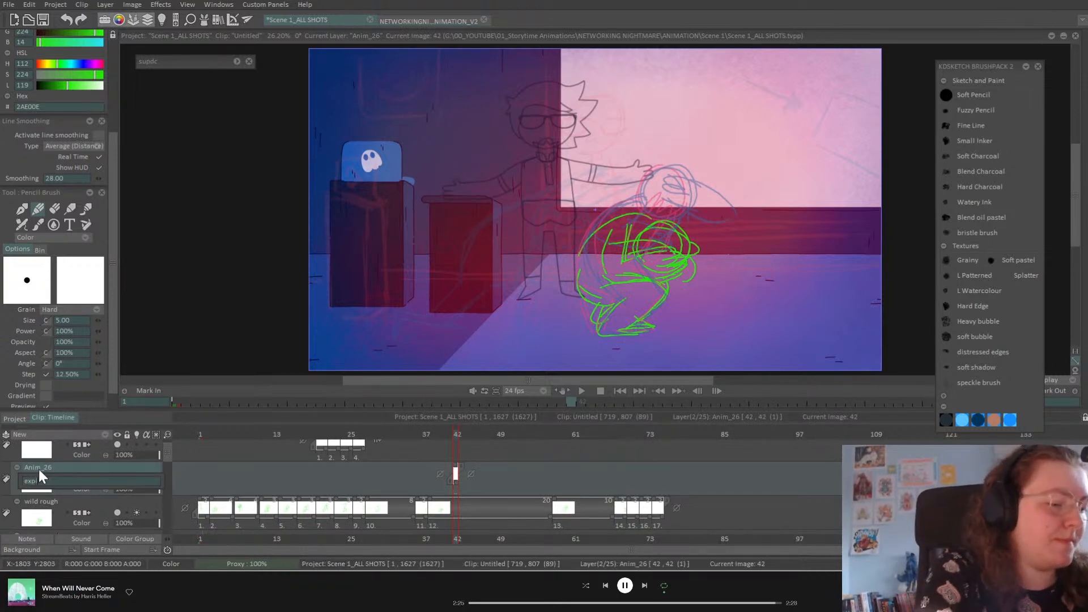
pyautogui.press('Return')
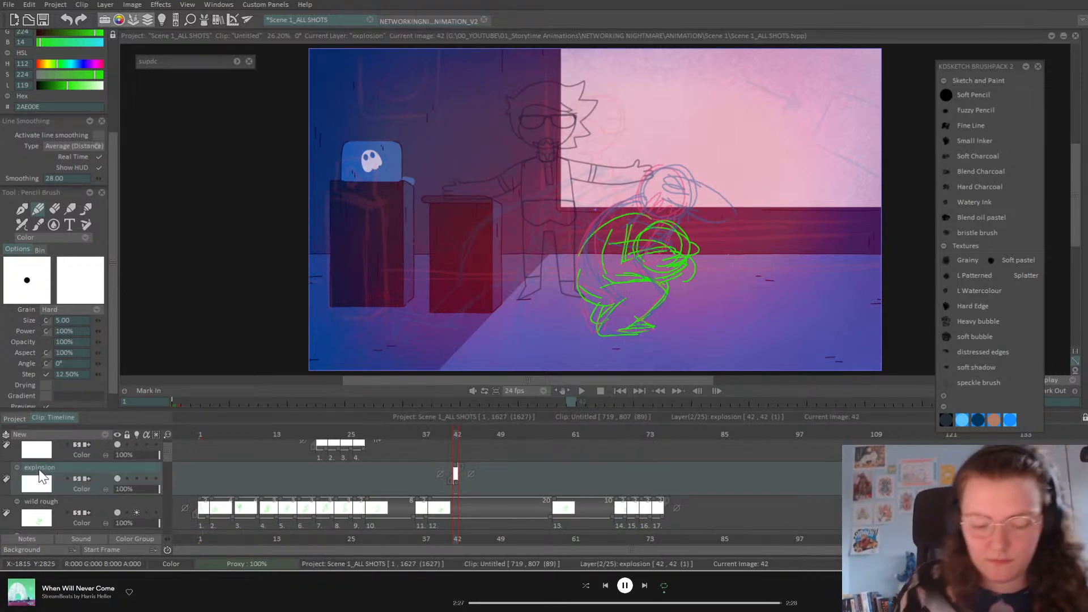
# Step: Sketch the first smoke strokes at the right edge on frame 45
pyautogui.moveTo(457, 435); pyautogui.dragTo(474, 471)
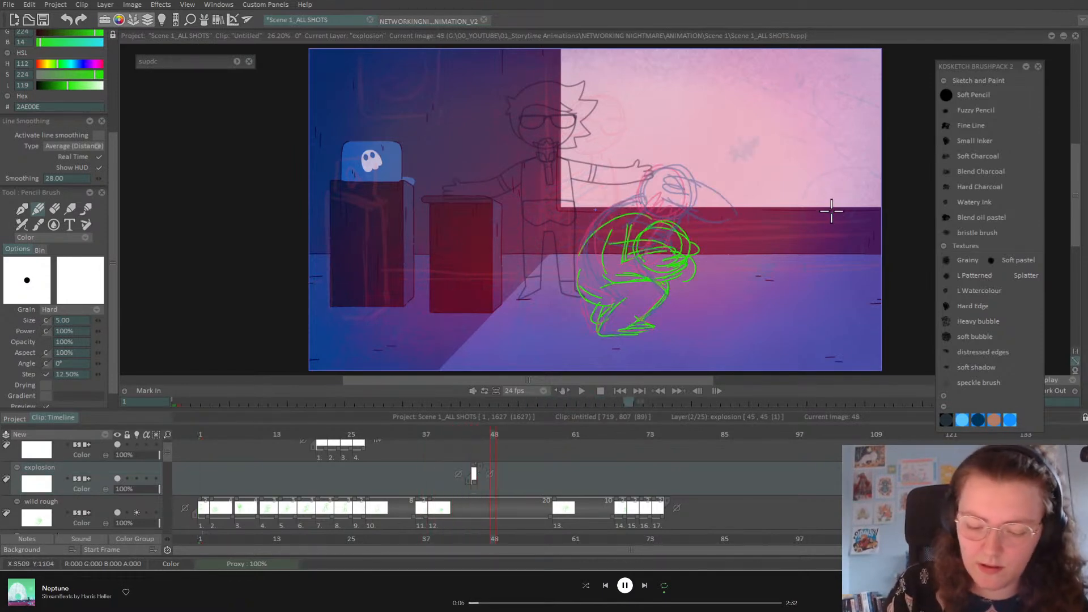
pyautogui.click(474, 435)
pyautogui.moveTo(464, 437); pyautogui.dragTo(473, 438)
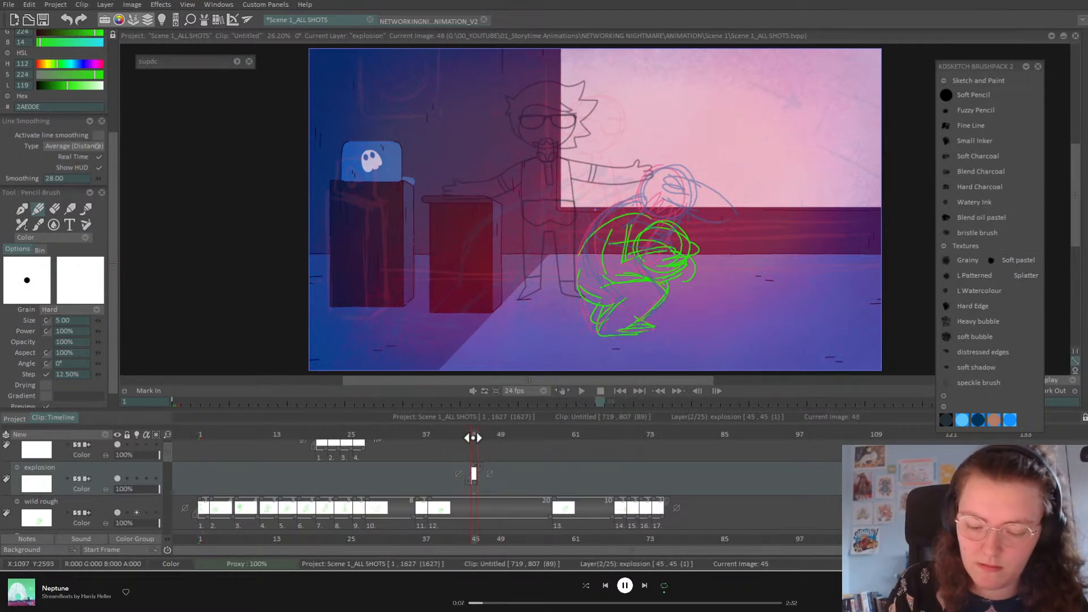
pyautogui.moveTo(880, 174); pyautogui.dragTo(881, 256)
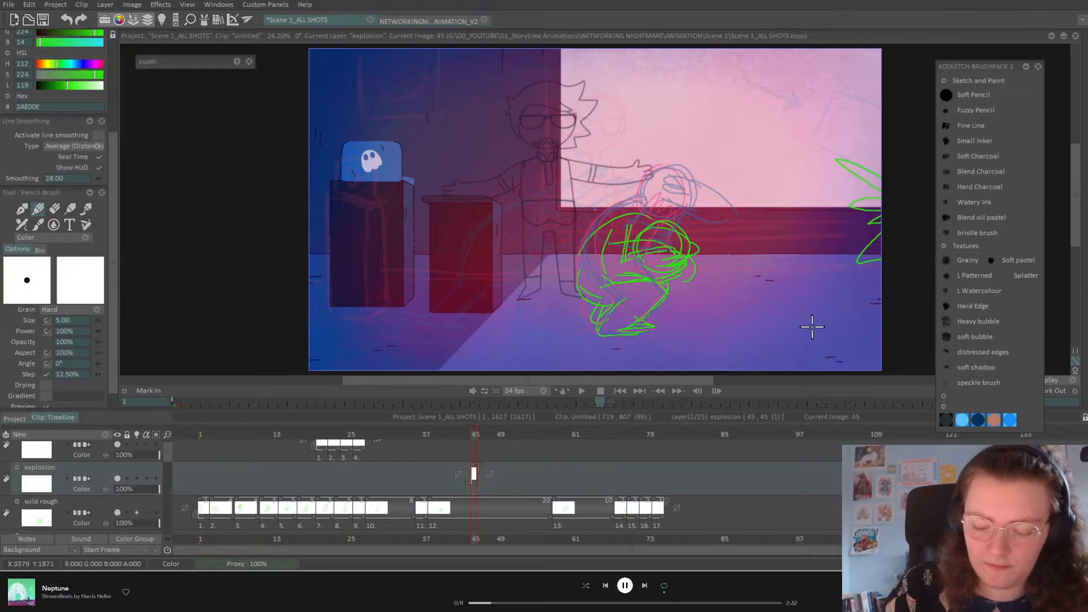
# Step: At frame 47, with only the explosion onion skin showing, outline a cloud at the top right
pyautogui.moveTo(476, 442); pyautogui.dragTo(488, 435)
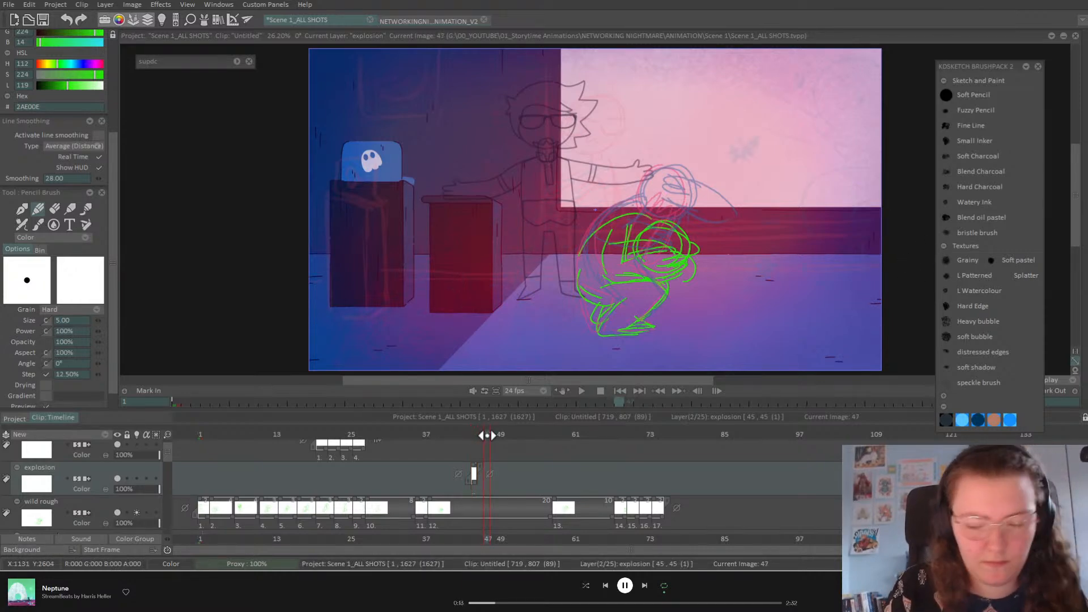
pyautogui.click(136, 478)
pyautogui.click(136, 513)
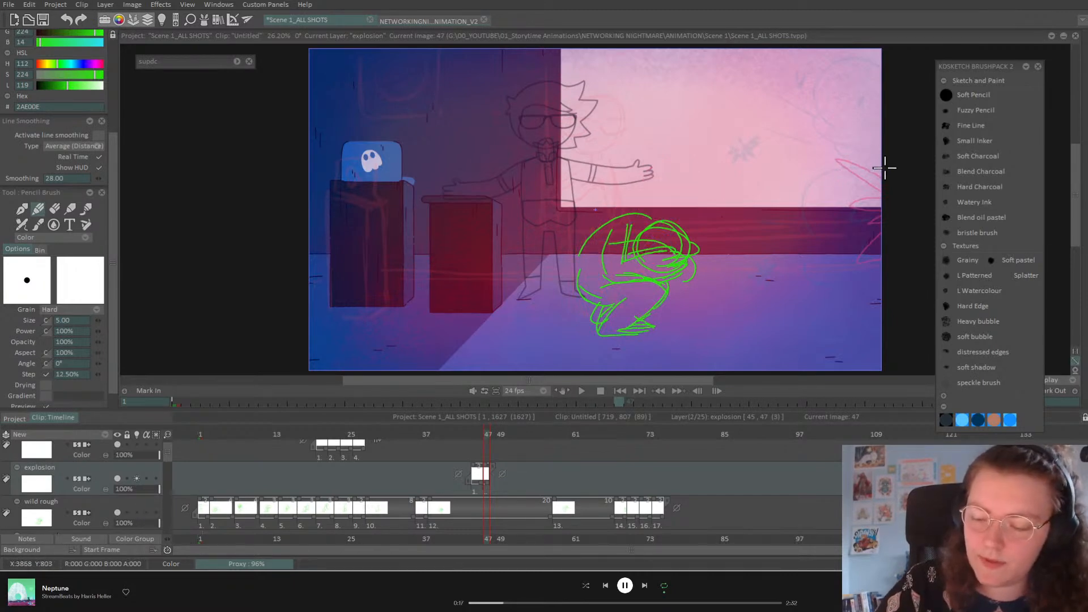
pyautogui.moveTo(880, 154)
pyautogui.mouseDown()
pyautogui.moveTo(834, 122)
pyautogui.moveTo(829, 88)
pyautogui.moveTo(794, 121)
pyautogui.moveTo(815, 145)
pyautogui.moveTo(811, 198)
pyautogui.moveTo(878, 184)
pyautogui.mouseUp()
pyautogui.moveTo(829, 211); pyautogui.dragTo(817, 293)
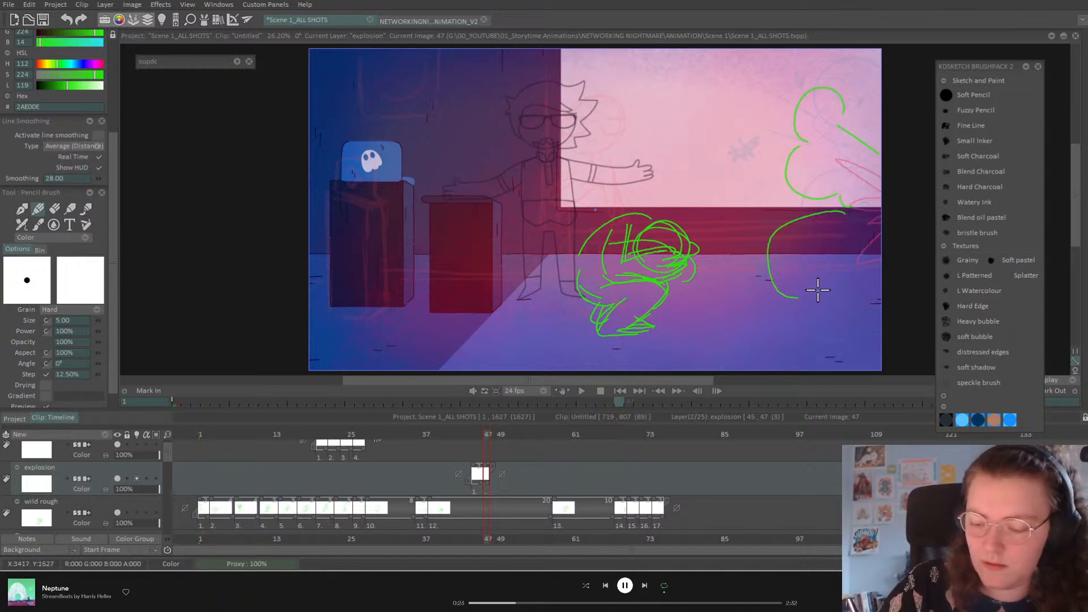
pyautogui.hotkey('ctrl', 'z')
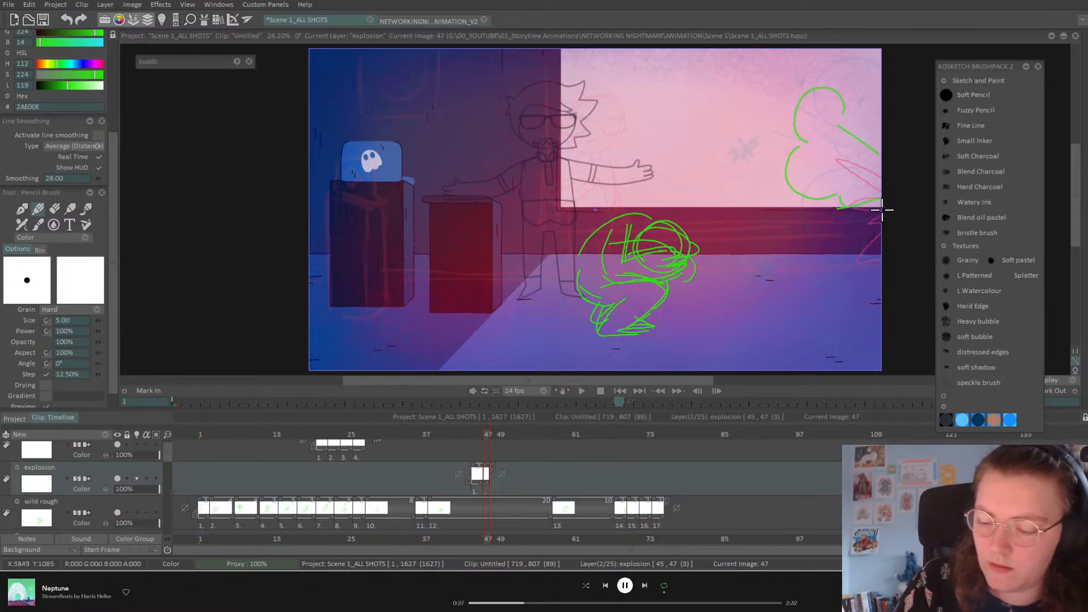
pyautogui.moveTo(838, 207)
pyautogui.mouseDown()
pyautogui.moveTo(821, 240)
pyautogui.moveTo(825, 278)
pyautogui.mouseUp()
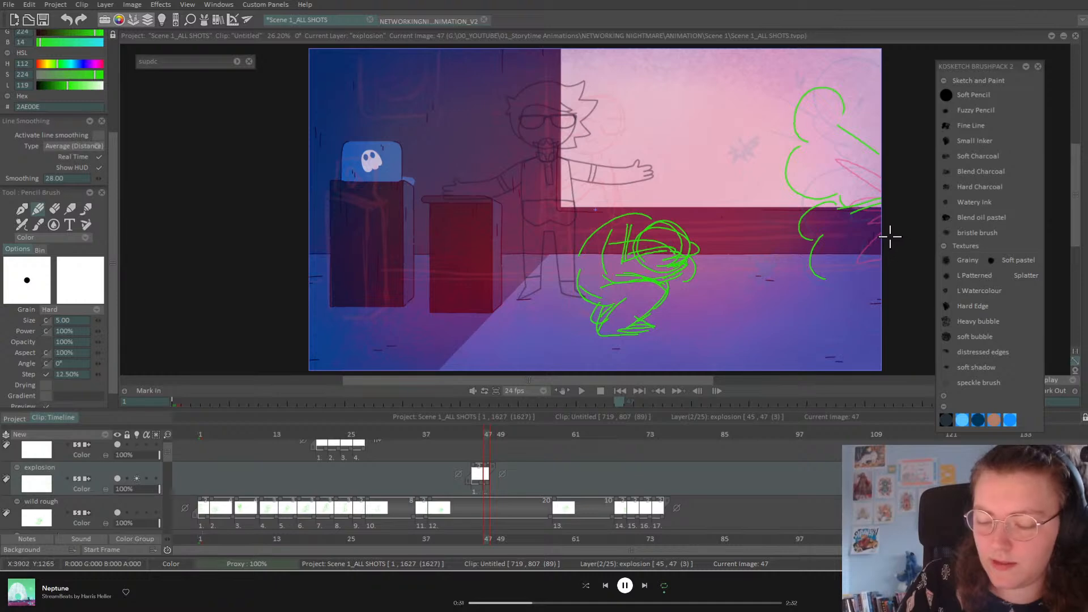
pyautogui.moveTo(823, 277)
pyautogui.mouseDown()
pyautogui.moveTo(857, 255)
pyautogui.moveTo(874, 271)
pyautogui.moveTo(821, 305)
pyautogui.moveTo(885, 332)
pyautogui.moveTo(891, 304)
pyautogui.moveTo(857, 359)
pyautogui.moveTo(866, 289)
pyautogui.moveTo(854, 259)
pyautogui.moveTo(894, 228)
pyautogui.mouseUp()
pyautogui.hotkey('ctrl', 'z')
pyautogui.hotkey('ctrl', 'z')
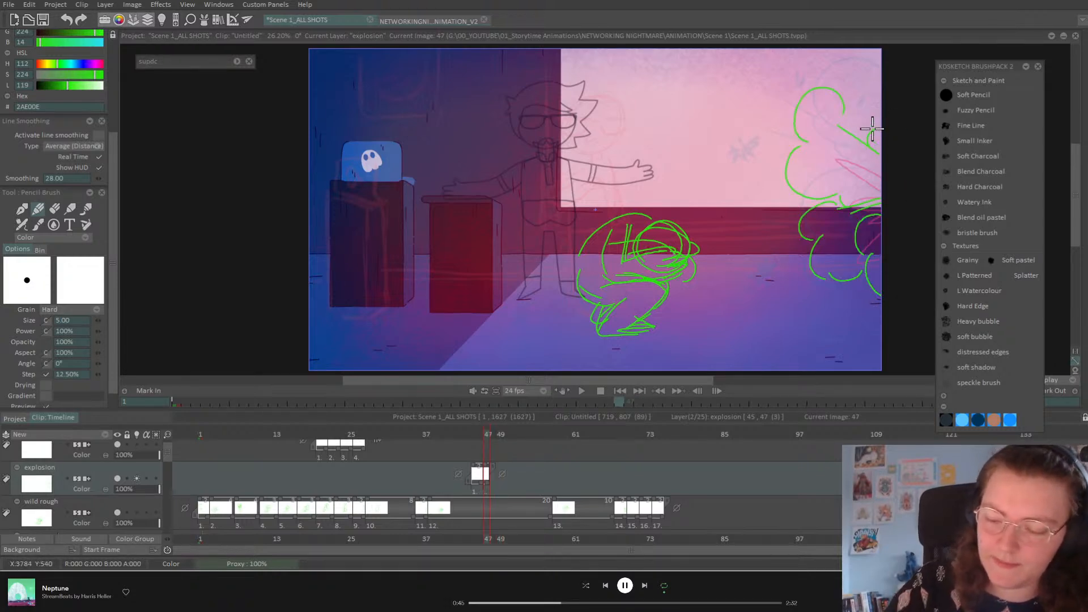
pyautogui.moveTo(876, 82)
pyautogui.mouseDown()
pyautogui.moveTo(852, 85)
pyautogui.moveTo(832, 144)
pyautogui.moveTo(851, 152)
pyautogui.moveTo(854, 198)
pyautogui.mouseUp()
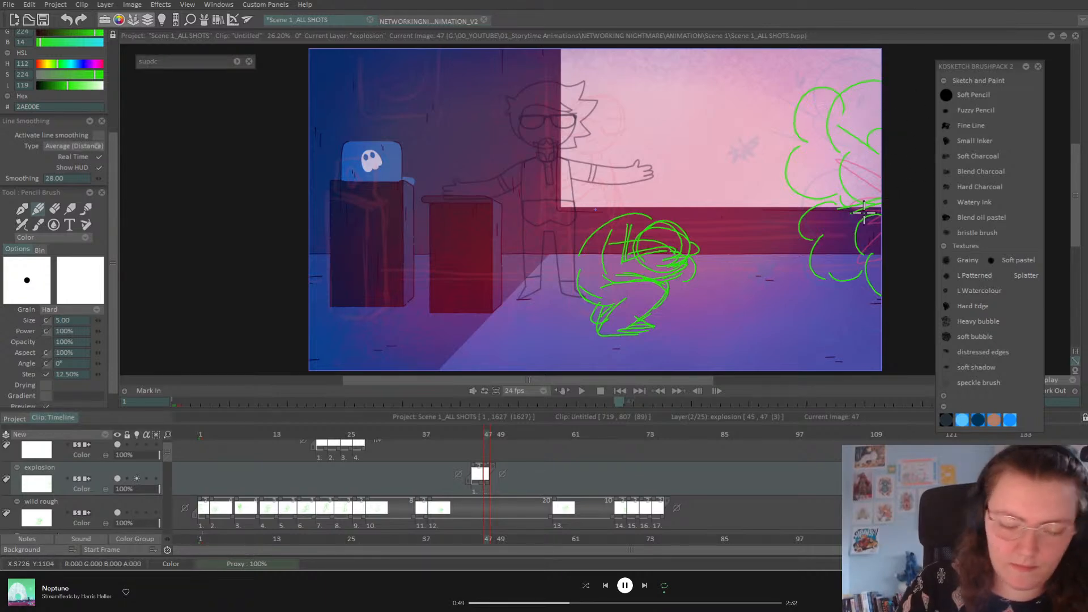
pyautogui.press('Delete')
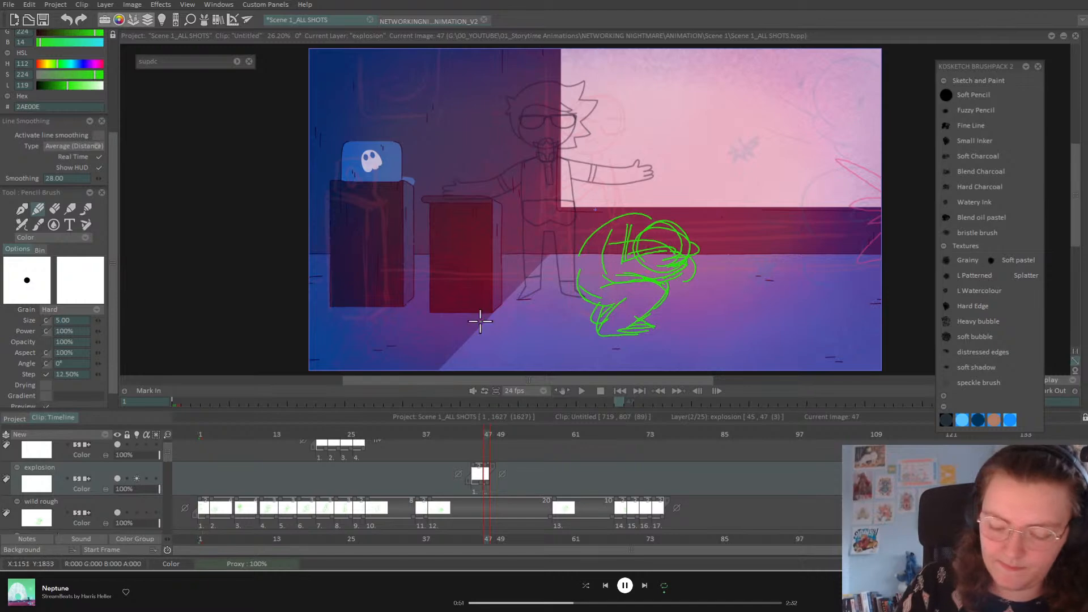
pyautogui.hotkey('ctrl', 'z')
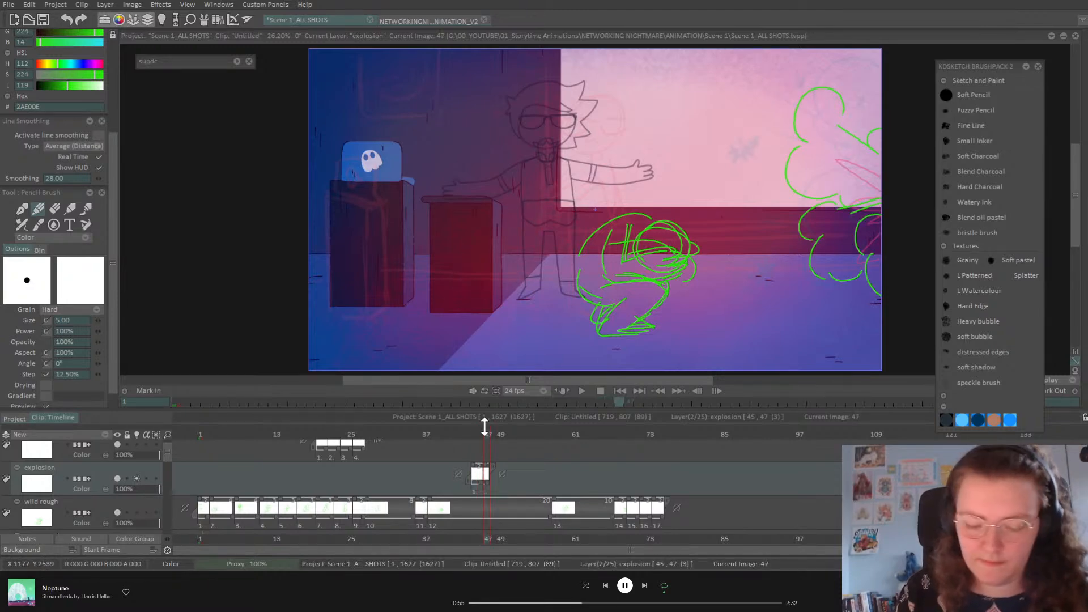
pyautogui.moveTo(488, 438); pyautogui.dragTo(498, 435)
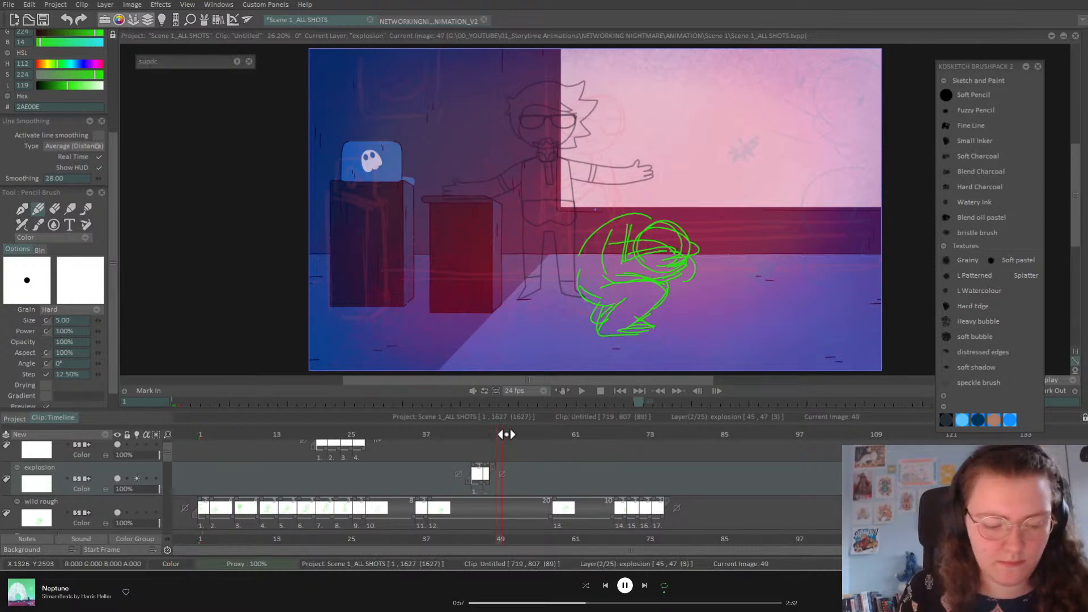
# Step: Add a drawing at frame 49 and outline a bigger cloud at the right edge
pyautogui.press('Insert')
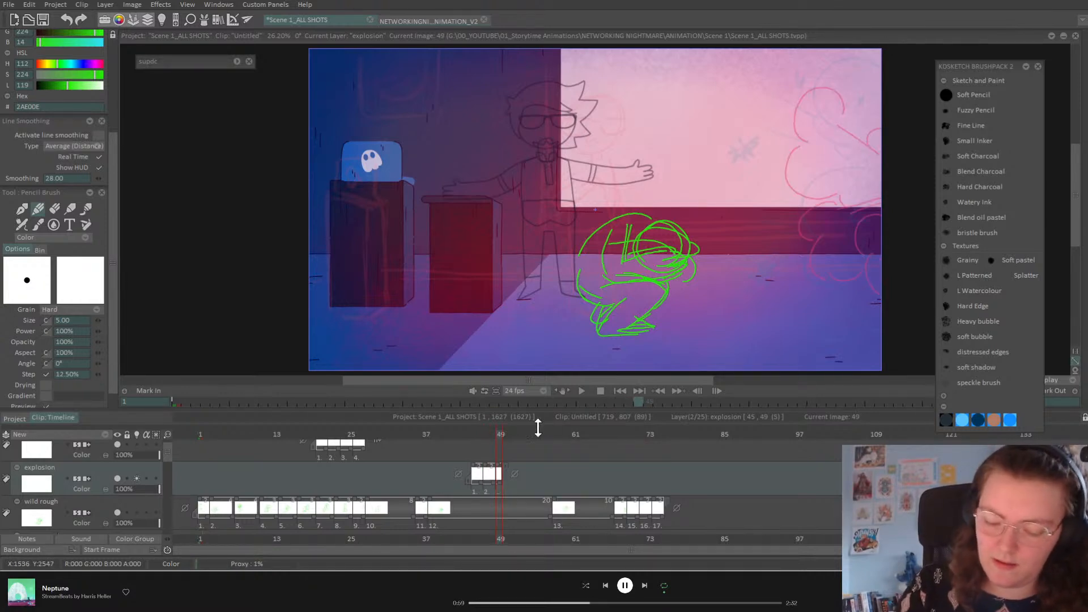
pyautogui.moveTo(867, 93)
pyautogui.mouseDown()
pyautogui.moveTo(855, 160)
pyautogui.moveTo(883, 228)
pyautogui.moveTo(813, 266)
pyautogui.moveTo(885, 320)
pyautogui.mouseUp()
pyautogui.moveTo(839, 89)
pyautogui.mouseDown()
pyautogui.moveTo(748, 94)
pyautogui.moveTo(777, 141)
pyautogui.moveTo(755, 206)
pyautogui.moveTo(793, 217)
pyautogui.moveTo(820, 249)
pyautogui.mouseUp()
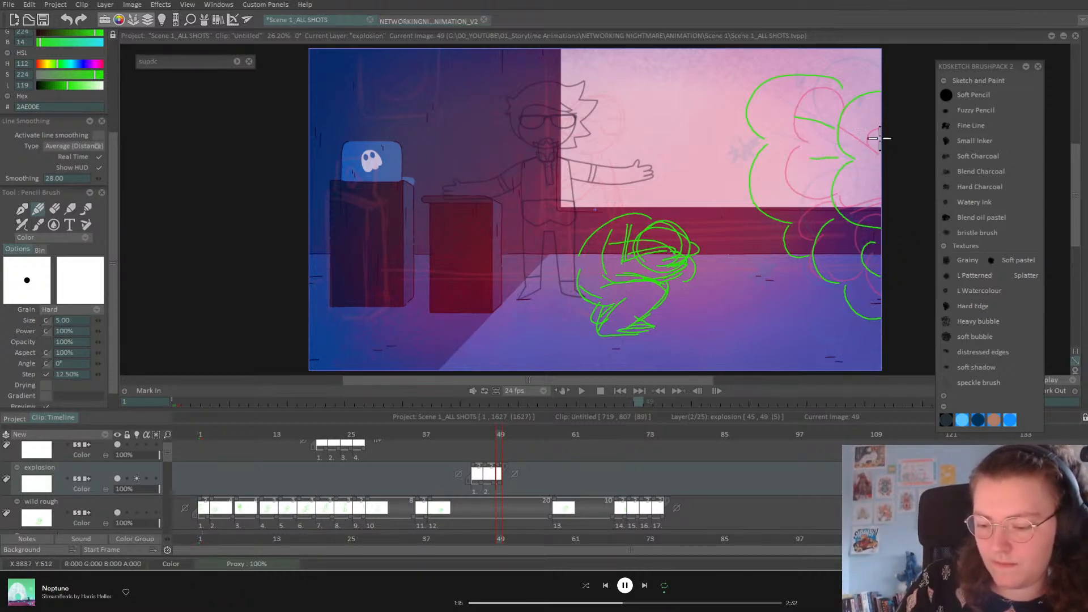
# Step: Add a drawing at frame 51 and trace two larger clouds with inner detail lines
pyautogui.click(512, 435)
pyautogui.press('Insert')
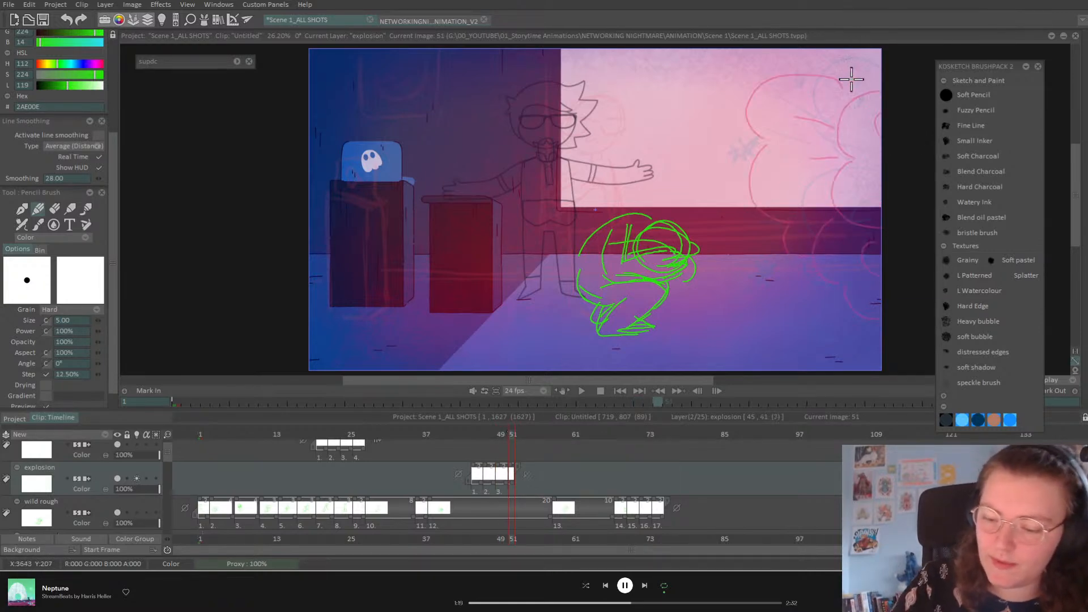
pyautogui.moveTo(882, 89)
pyautogui.mouseDown()
pyautogui.moveTo(836, 110)
pyautogui.moveTo(834, 145)
pyautogui.moveTo(855, 157)
pyautogui.moveTo(825, 183)
pyautogui.moveTo(832, 212)
pyautogui.moveTo(877, 219)
pyautogui.moveTo(871, 236)
pyautogui.moveTo(870, 211)
pyautogui.moveTo(901, 222)
pyautogui.mouseUp()
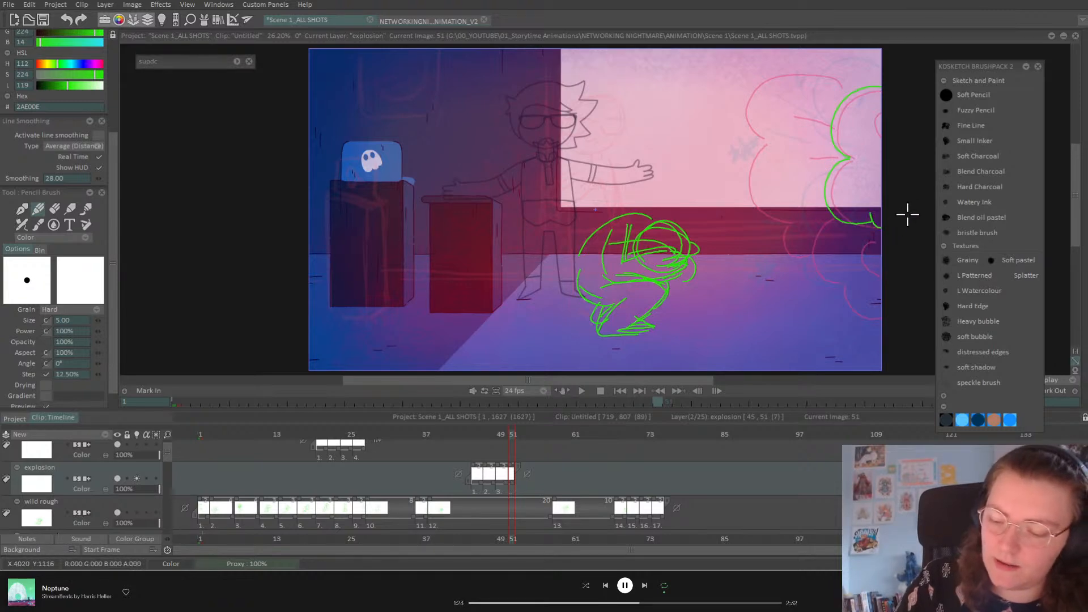
pyautogui.moveTo(843, 80)
pyautogui.mouseDown()
pyautogui.moveTo(771, 72)
pyautogui.moveTo(749, 97)
pyautogui.moveTo(748, 126)
pyautogui.moveTo(767, 138)
pyautogui.moveTo(748, 160)
pyautogui.moveTo(746, 197)
pyautogui.moveTo(774, 222)
pyautogui.moveTo(792, 224)
pyautogui.moveTo(791, 214)
pyautogui.moveTo(778, 235)
pyautogui.moveTo(802, 261)
pyautogui.moveTo(814, 228)
pyautogui.moveTo(805, 256)
pyautogui.moveTo(822, 280)
pyautogui.moveTo(842, 284)
pyautogui.moveTo(848, 311)
pyautogui.moveTo(880, 320)
pyautogui.mouseUp()
pyautogui.moveTo(860, 242); pyautogui.dragTo(878, 278)
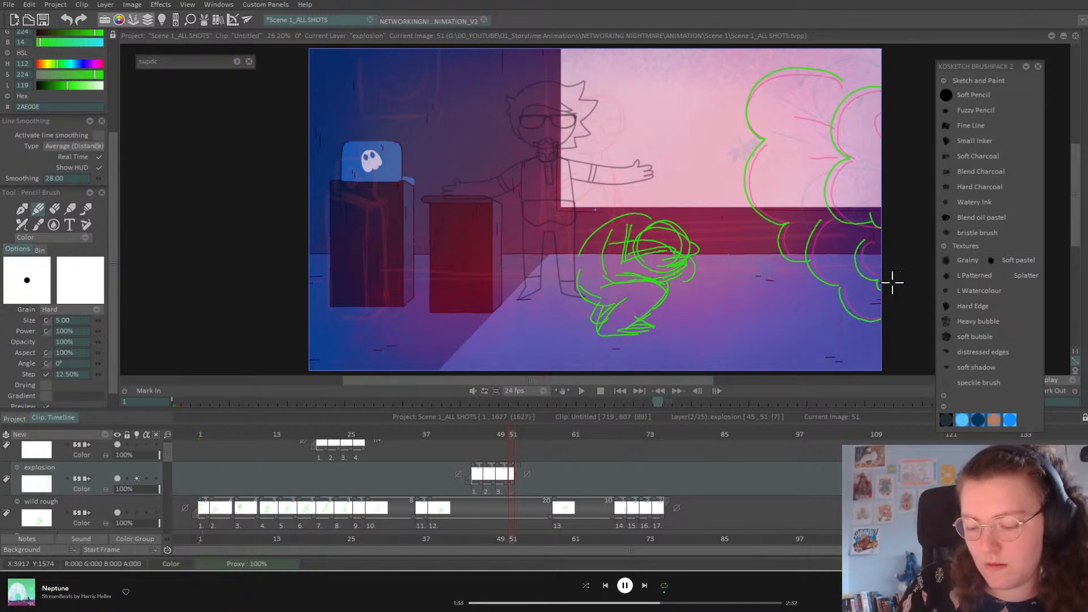
pyautogui.moveTo(806, 155); pyautogui.dragTo(835, 157)
pyautogui.moveTo(800, 118); pyautogui.dragTo(833, 124)
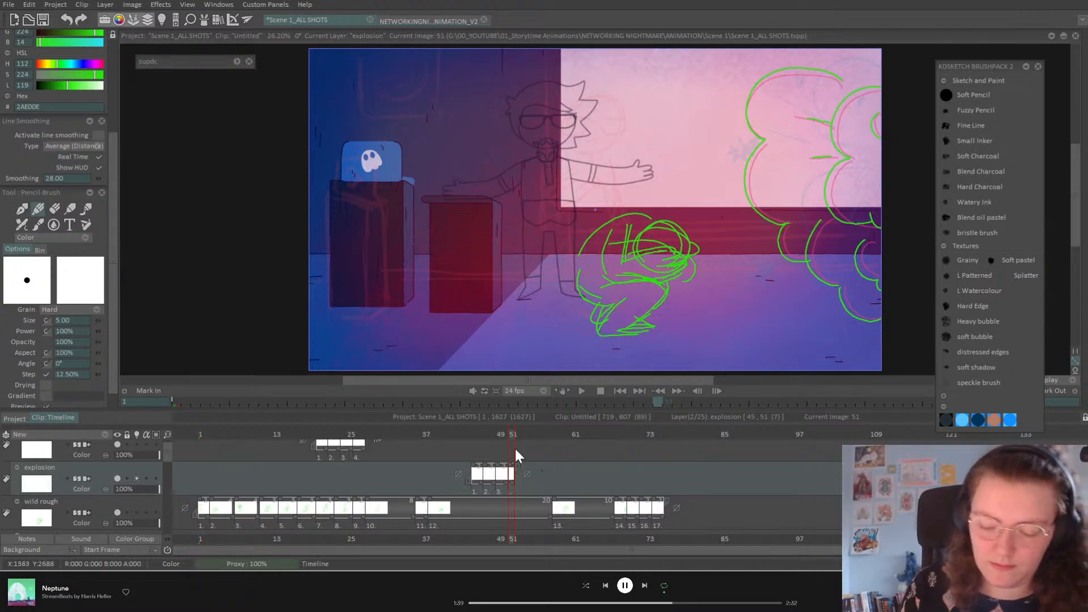
# Step: Flip back and forth through the explosion frames to check the cloud motion, landing on frame 53
pyautogui.click(137, 480)
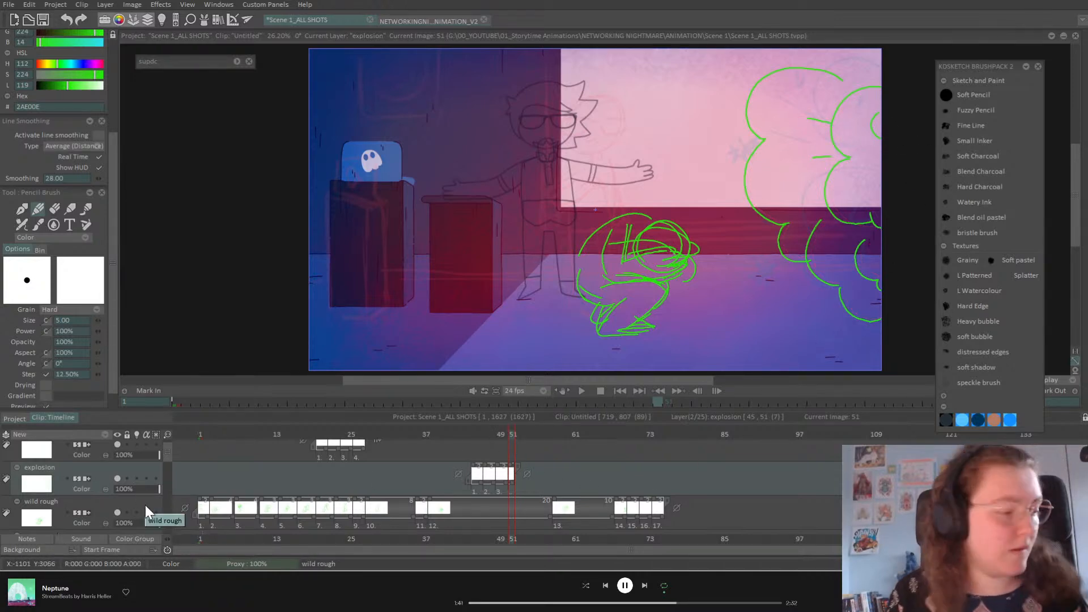
pyautogui.press('Left')
pyautogui.press('Left')
pyautogui.press('Left')
pyautogui.press('Left')
pyautogui.press('Right')
pyautogui.press('Right')
pyautogui.press('Right')
pyautogui.press('Right')
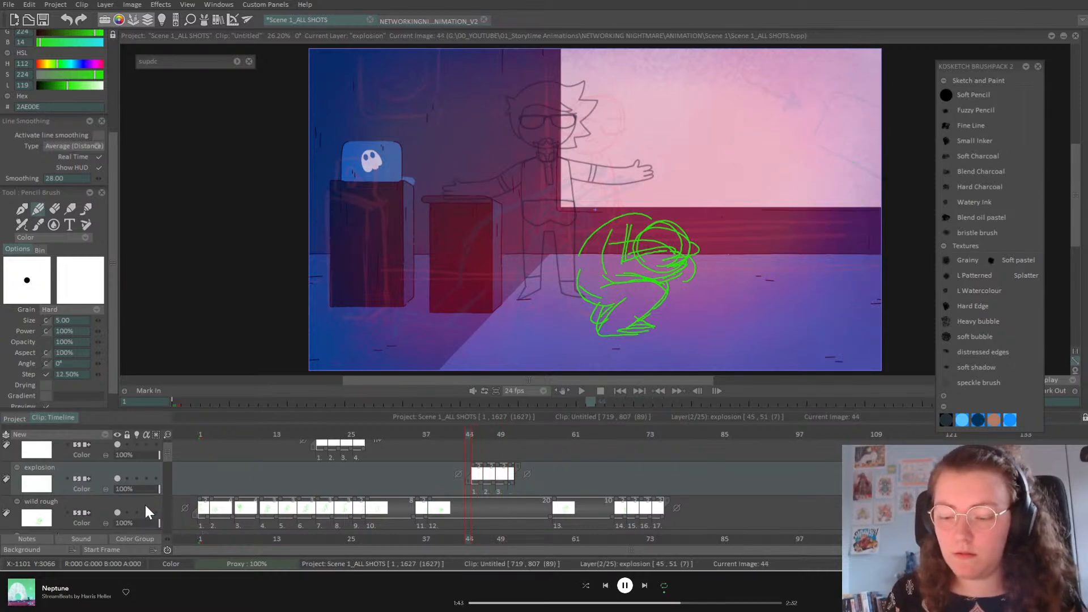
pyautogui.press('Left')
pyautogui.press('Left')
pyautogui.press('Left')
pyautogui.press('Left')
pyautogui.press('Left')
pyautogui.press('Left')
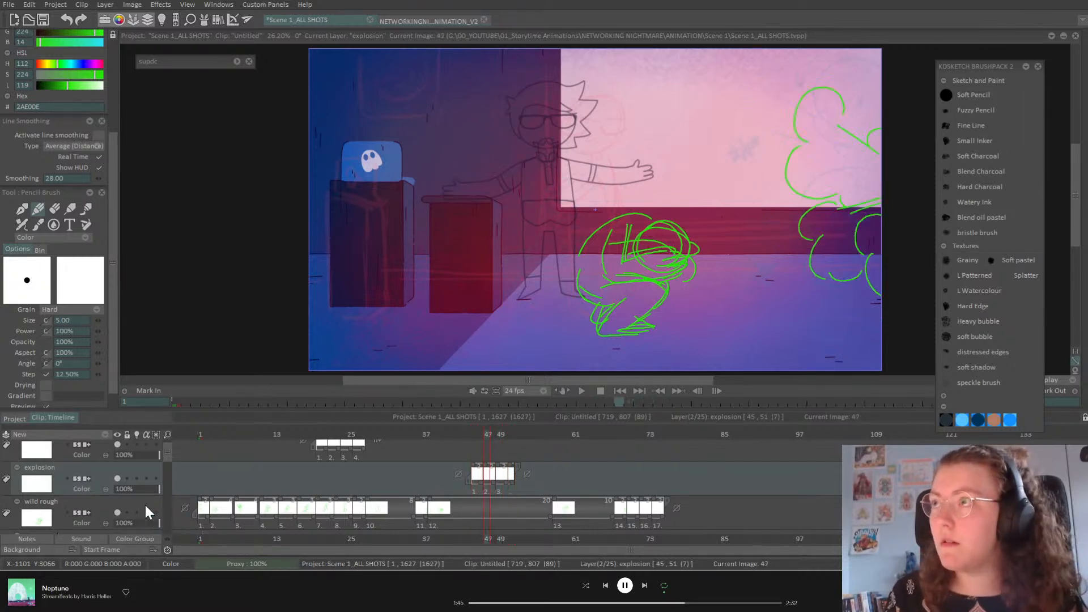
pyautogui.press('Right')
pyautogui.press('Right')
pyautogui.press('Right')
pyautogui.press('Right')
pyautogui.press('Right')
pyautogui.press('Right')
pyautogui.press('Left')
pyautogui.press('Left')
pyautogui.press('Left')
pyautogui.press('Left')
pyautogui.press('Left')
pyautogui.press('Left')
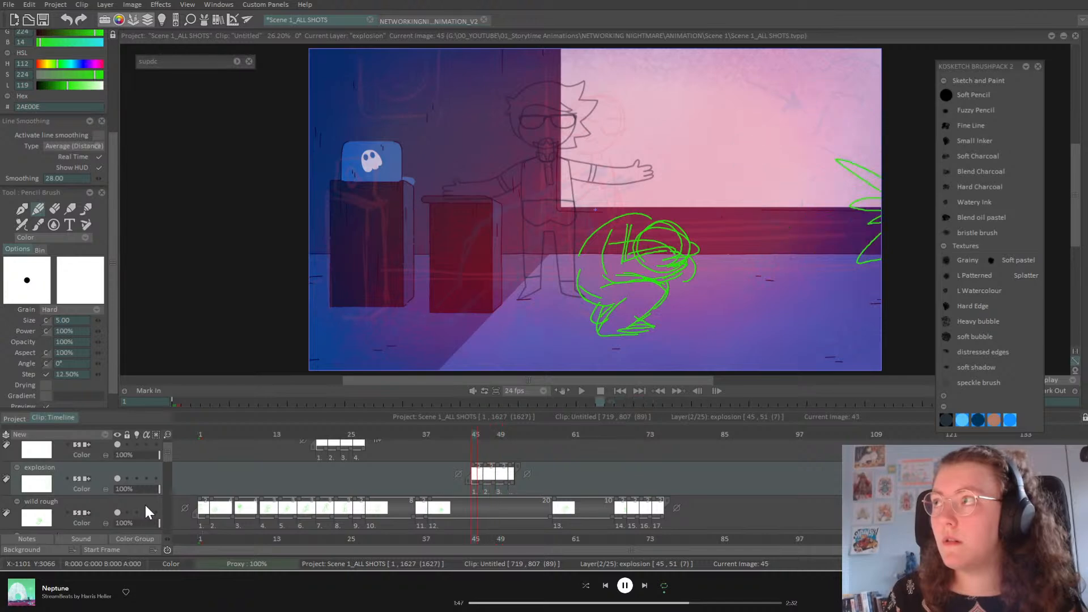
pyautogui.press('Right')
pyautogui.press('Right')
pyautogui.press('Right')
pyautogui.press('Right')
pyautogui.press('Right')
pyautogui.press('Right')
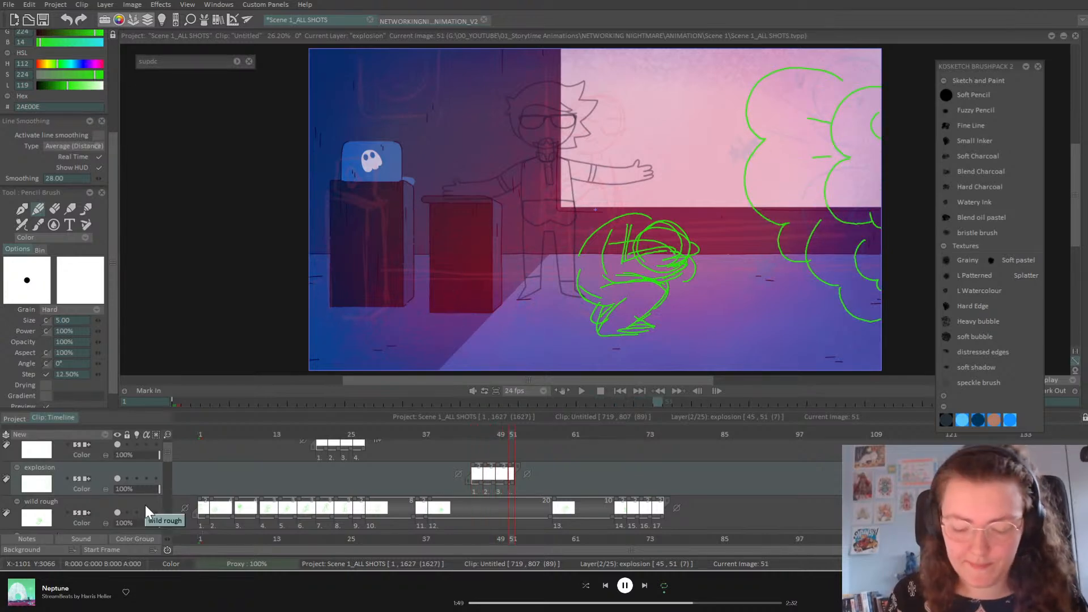
pyautogui.press('Right')
pyautogui.press('Right')
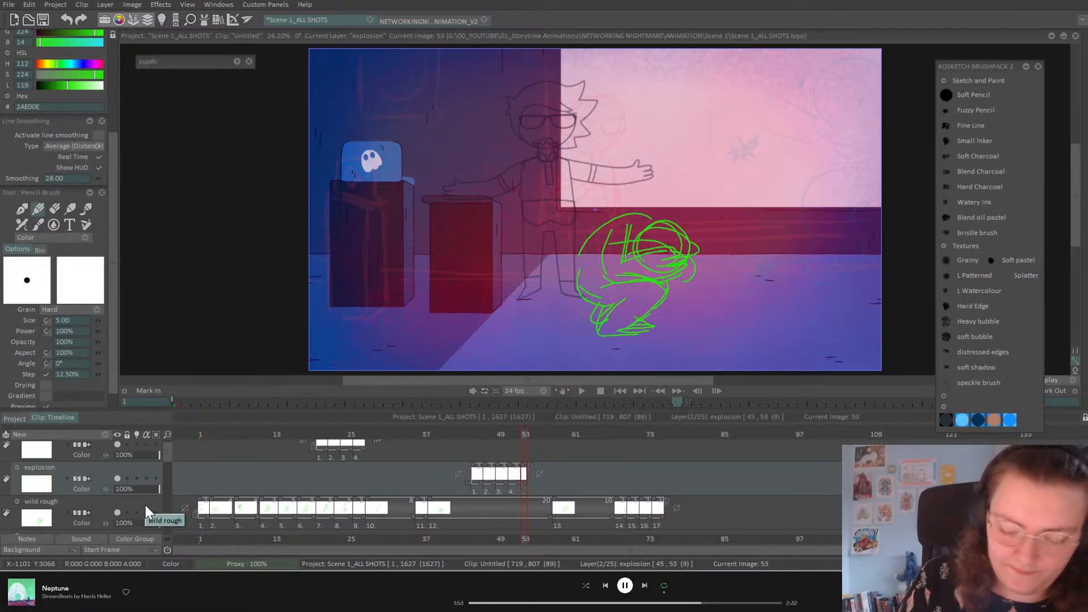
# Step: With the light table on, trace a puffy cloud over the pink rough at frame 53
pyautogui.click(137, 479)
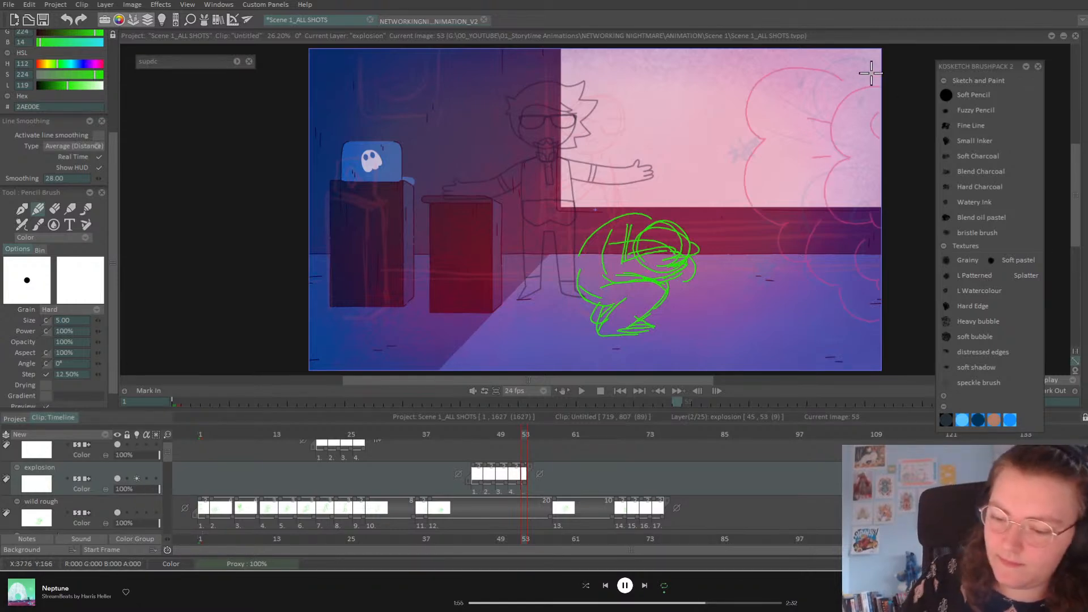
pyautogui.moveTo(881, 82)
pyautogui.mouseDown()
pyautogui.moveTo(837, 103)
pyautogui.moveTo(830, 129)
pyautogui.moveTo(850, 163)
pyautogui.moveTo(832, 163)
pyautogui.moveTo(820, 184)
pyautogui.moveTo(824, 208)
pyautogui.moveTo(847, 224)
pyautogui.moveTo(897, 224)
pyautogui.moveTo(875, 280)
pyautogui.mouseUp()
pyautogui.moveTo(814, 216)
pyautogui.mouseDown()
pyautogui.moveTo(800, 245)
pyautogui.moveTo(808, 273)
pyautogui.moveTo(844, 306)
pyautogui.moveTo(881, 320)
pyautogui.mouseUp()
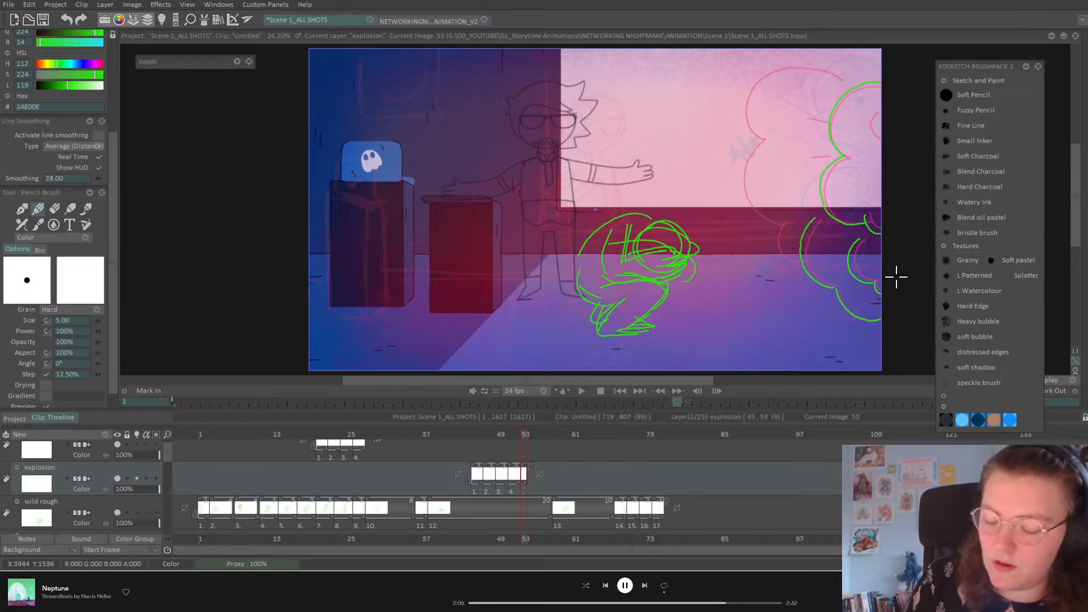
pyautogui.moveTo(788, 222)
pyautogui.mouseDown()
pyautogui.moveTo(774, 238)
pyautogui.moveTo(793, 267)
pyautogui.mouseUp()
pyautogui.moveTo(757, 140)
pyautogui.mouseDown()
pyautogui.moveTo(737, 187)
pyautogui.moveTo(782, 214)
pyautogui.mouseUp()
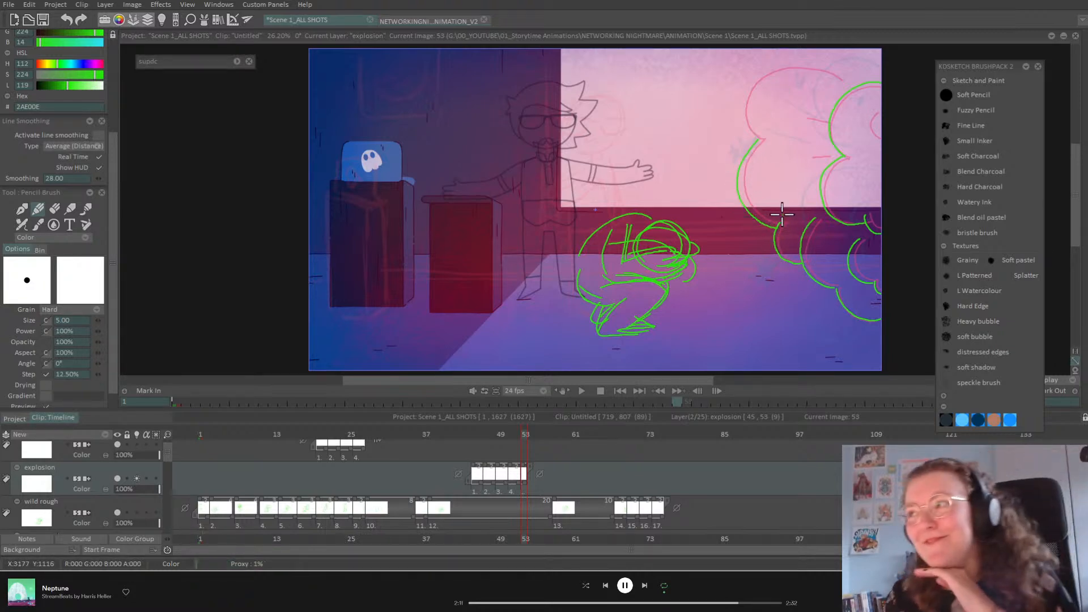
pyautogui.moveTo(843, 73)
pyautogui.mouseDown()
pyautogui.moveTo(761, 68)
pyautogui.moveTo(741, 126)
pyautogui.moveTo(768, 146)
pyautogui.mouseUp()
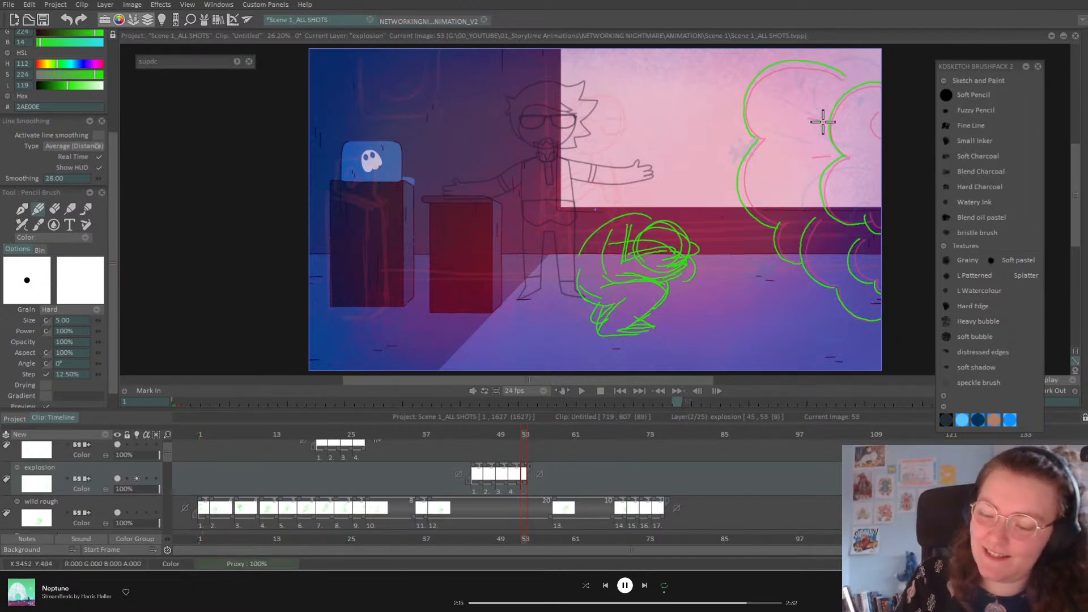
pyautogui.moveTo(879, 110)
pyautogui.mouseDown()
pyautogui.moveTo(867, 114)
pyautogui.moveTo(879, 143)
pyautogui.mouseUp()
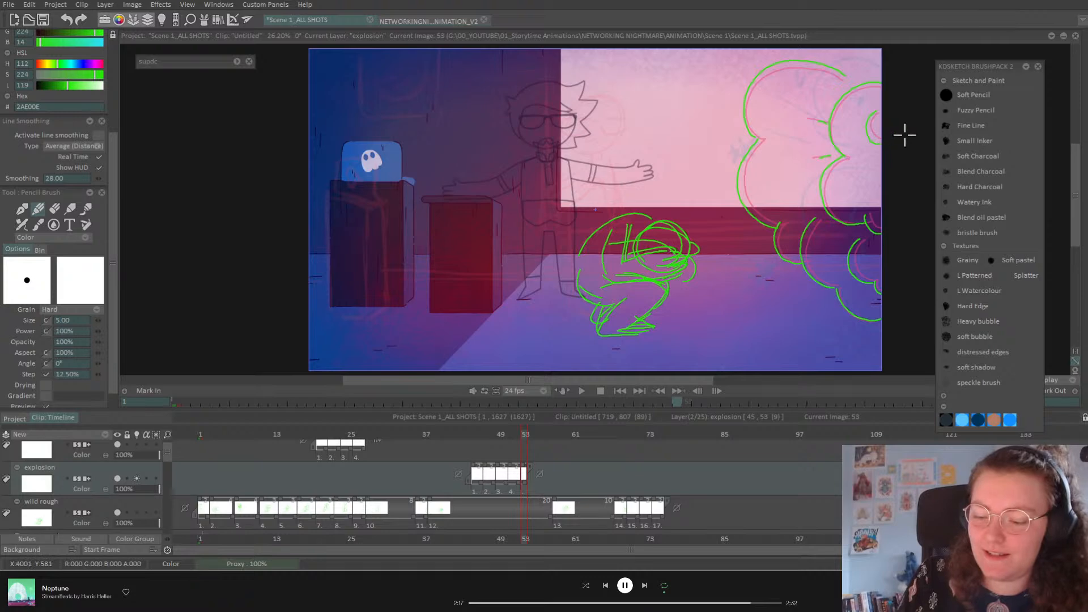
# Step: Add a drawing at frame 55 and draw a larger puffy cloud with inner puff arcs
pyautogui.press('Right')
pyautogui.press('Right')
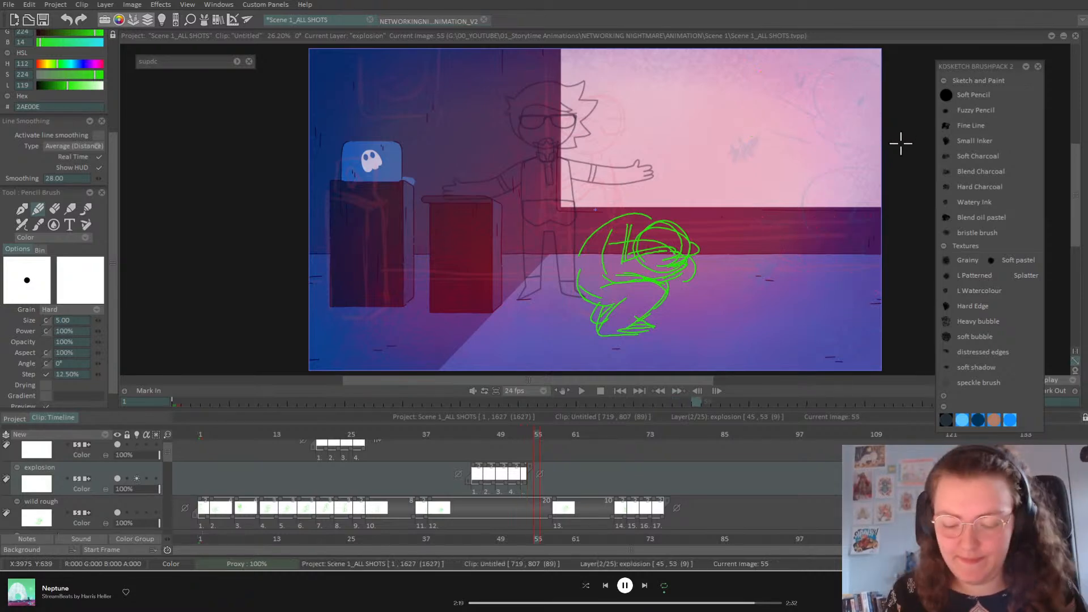
pyautogui.press('Insert')
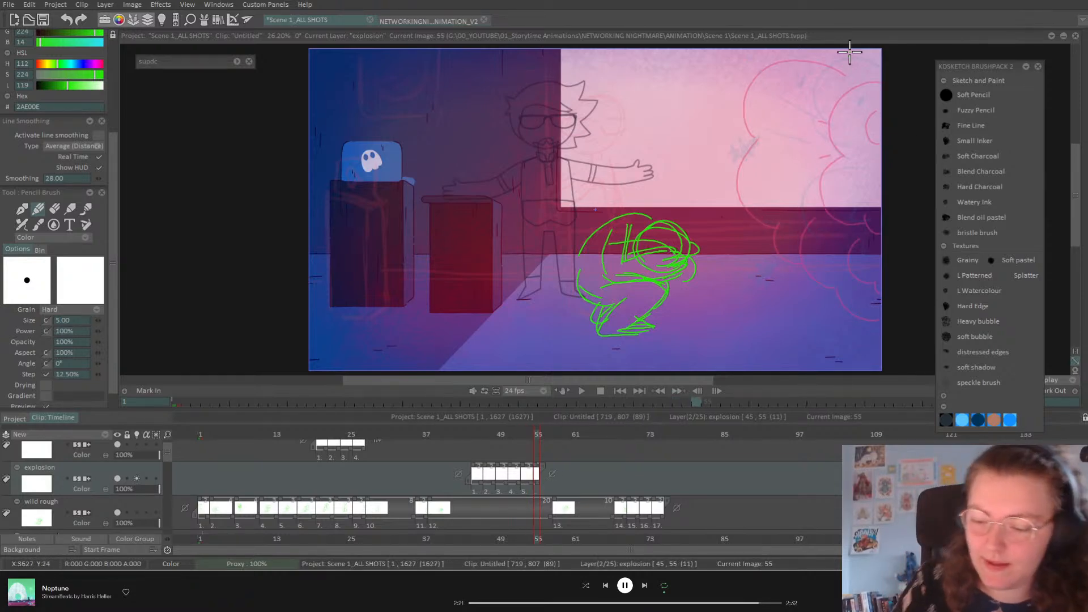
pyautogui.moveTo(882, 80)
pyautogui.mouseDown()
pyautogui.moveTo(841, 90)
pyautogui.moveTo(824, 115)
pyautogui.moveTo(841, 159)
pyautogui.moveTo(813, 180)
pyautogui.moveTo(816, 202)
pyautogui.moveTo(837, 223)
pyautogui.moveTo(902, 222)
pyautogui.mouseUp()
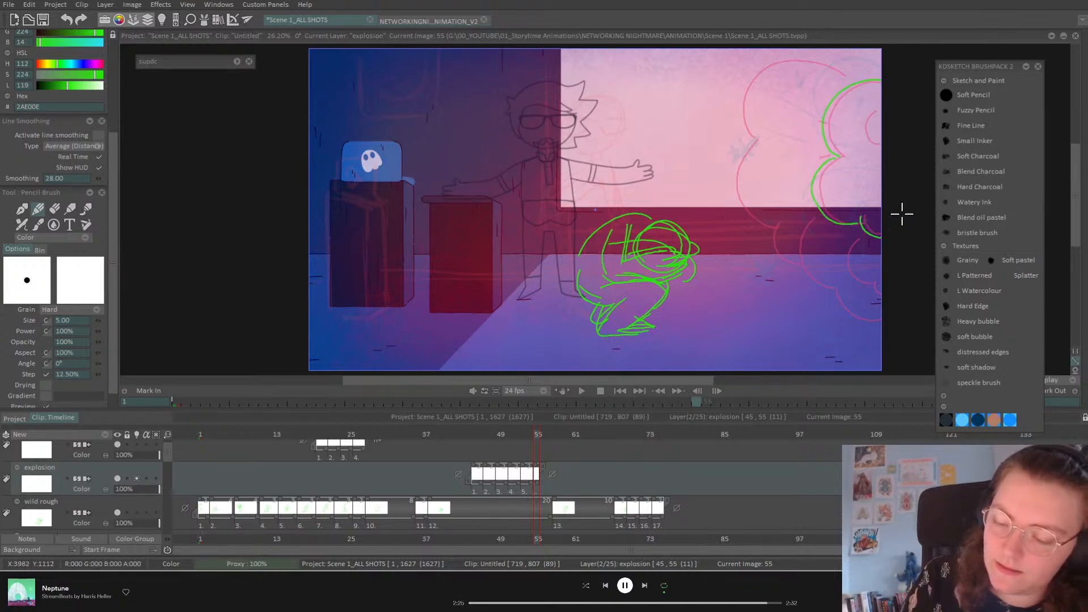
pyautogui.moveTo(873, 111)
pyautogui.mouseDown()
pyautogui.moveTo(863, 121)
pyautogui.moveTo(869, 146)
pyautogui.mouseUp()
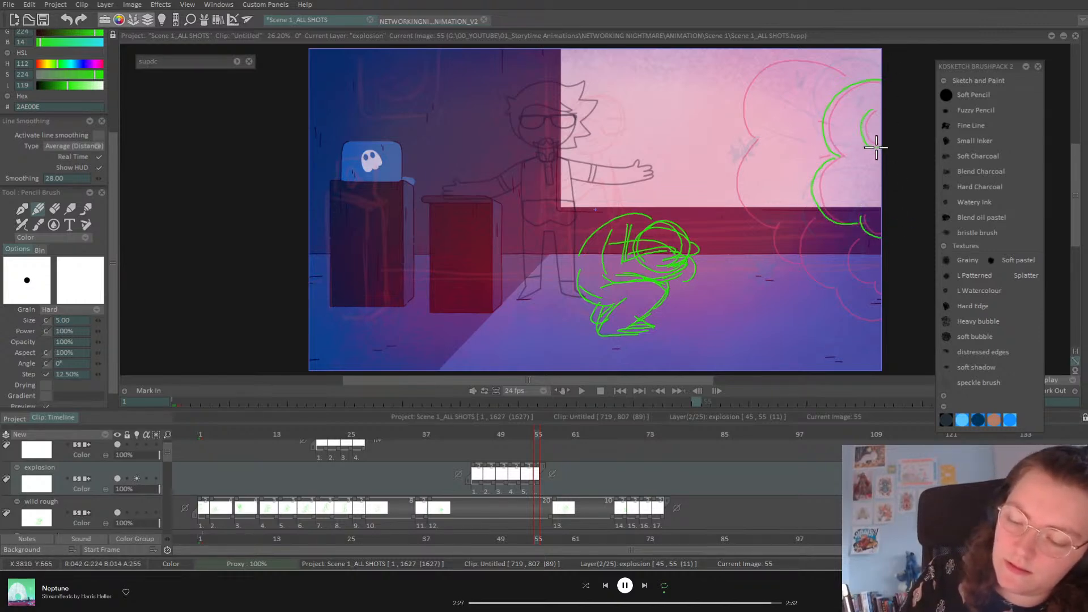
pyautogui.moveTo(853, 237)
pyautogui.mouseDown()
pyautogui.moveTo(850, 281)
pyautogui.moveTo(875, 284)
pyautogui.mouseUp()
pyautogui.moveTo(816, 217)
pyautogui.mouseDown()
pyautogui.moveTo(801, 227)
pyautogui.moveTo(809, 279)
pyautogui.moveTo(855, 318)
pyautogui.mouseUp()
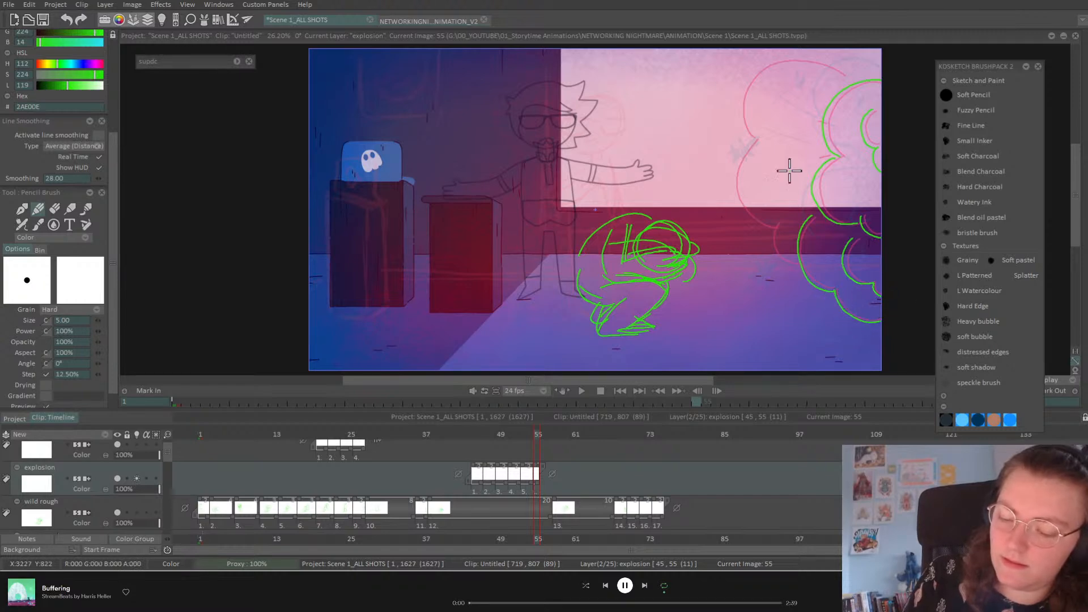
pyautogui.moveTo(775, 220)
pyautogui.mouseDown()
pyautogui.moveTo(773, 245)
pyautogui.moveTo(798, 264)
pyautogui.mouseUp()
pyautogui.moveTo(756, 139)
pyautogui.mouseDown()
pyautogui.moveTo(734, 195)
pyautogui.moveTo(762, 223)
pyautogui.mouseUp()
pyautogui.moveTo(851, 79)
pyautogui.mouseDown()
pyautogui.moveTo(833, 59)
pyautogui.moveTo(770, 64)
pyautogui.moveTo(741, 103)
pyautogui.moveTo(767, 140)
pyautogui.mouseUp()
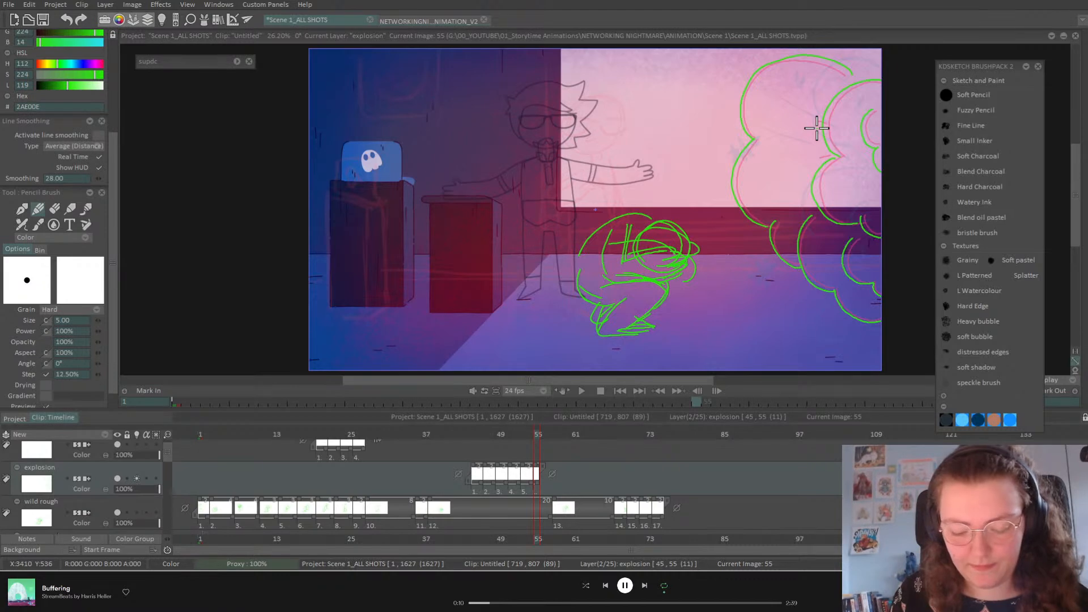
pyautogui.moveTo(538, 435); pyautogui.dragTo(550, 436)
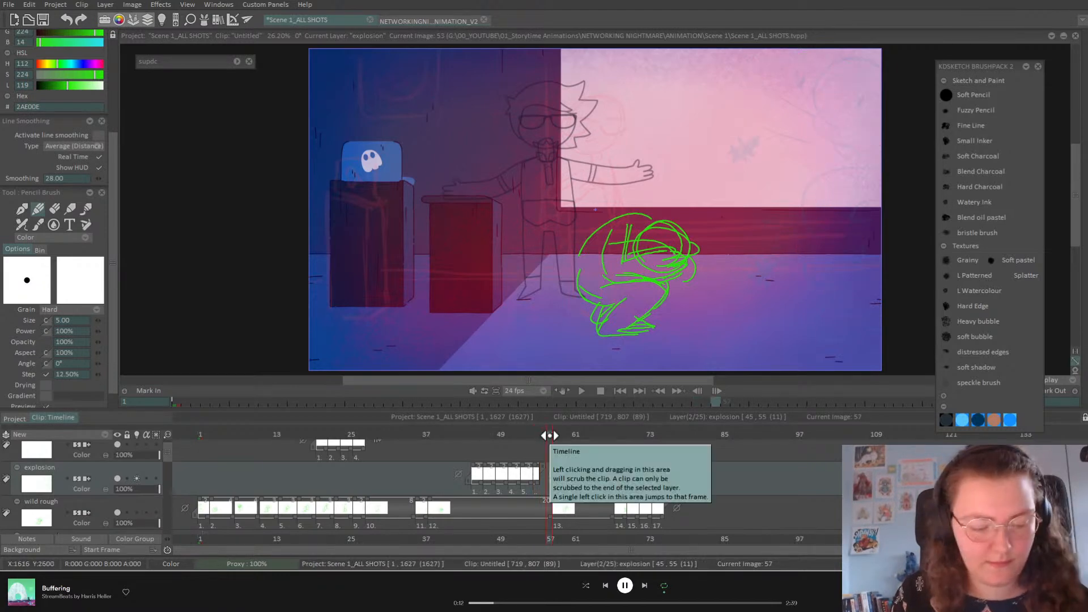
# Step: Add a drawing at frame 57 with smoke curves toward the character and a floor streak
pyautogui.press('Insert')
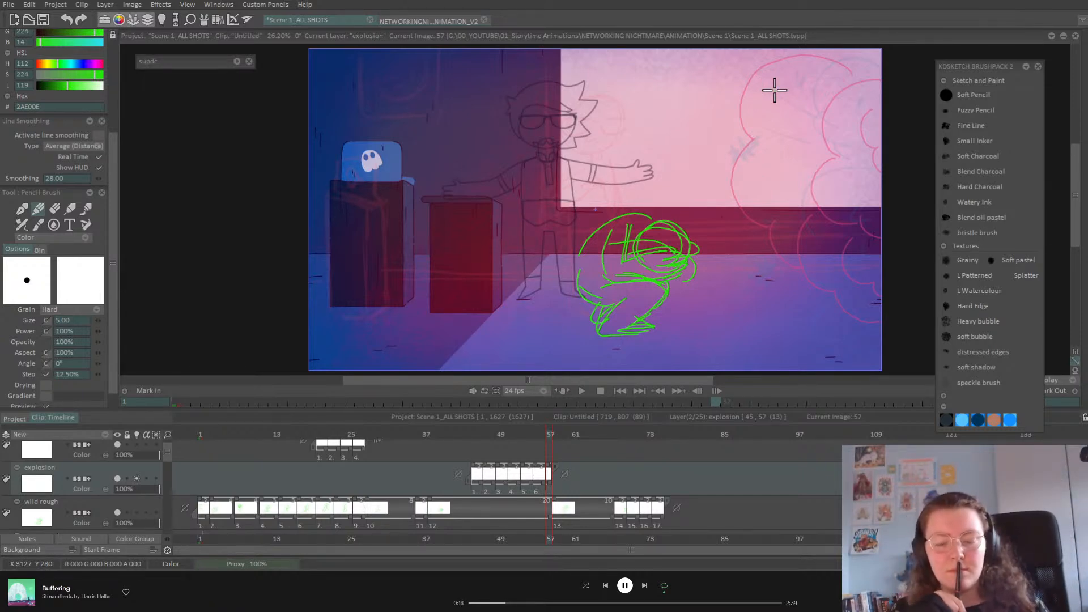
pyautogui.moveTo(476, 434)
pyautogui.mouseDown()
pyautogui.moveTo(583, 440)
pyautogui.moveTo(550, 454)
pyautogui.mouseUp()
pyautogui.moveTo(736, 57); pyautogui.dragTo(695, 158)
pyautogui.moveTo(737, 53); pyautogui.dragTo(867, 113)
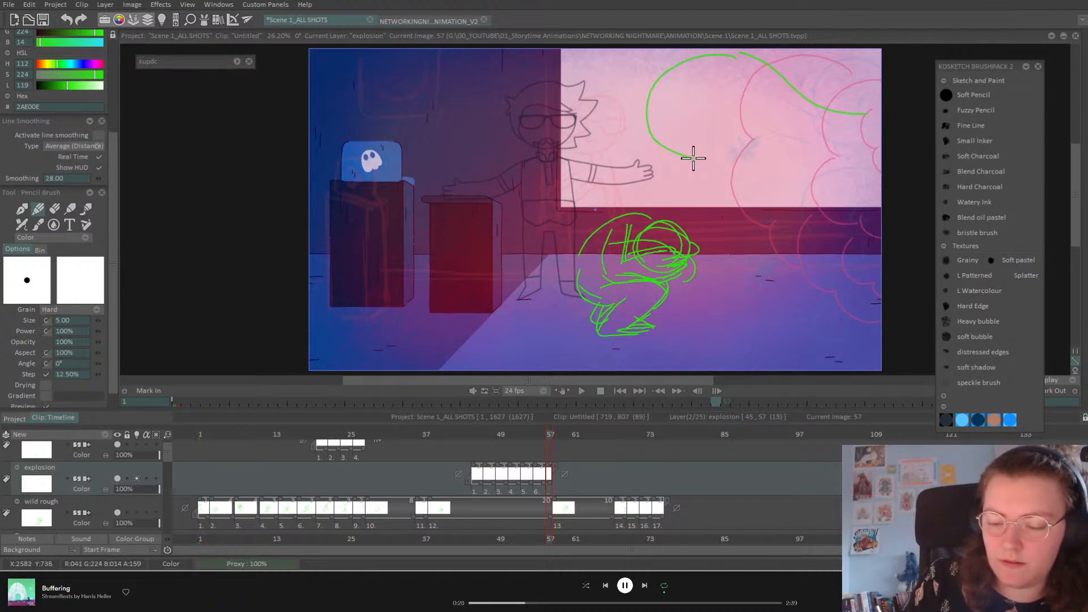
pyautogui.moveTo(699, 165)
pyautogui.mouseDown()
pyautogui.moveTo(588, 183)
pyautogui.moveTo(586, 207)
pyautogui.mouseUp()
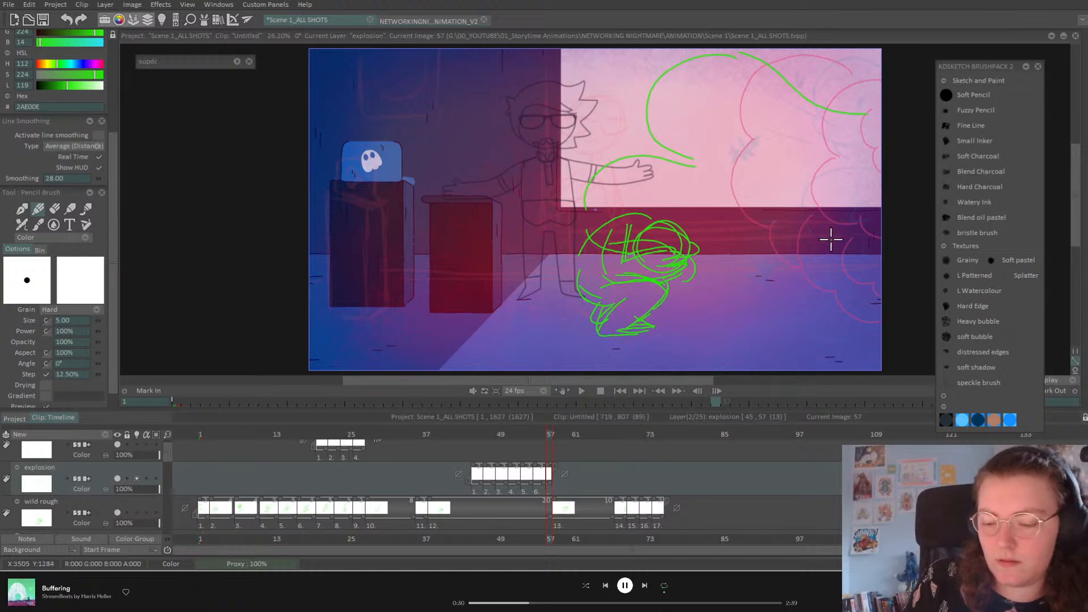
pyautogui.moveTo(678, 309); pyautogui.dragTo(808, 301)
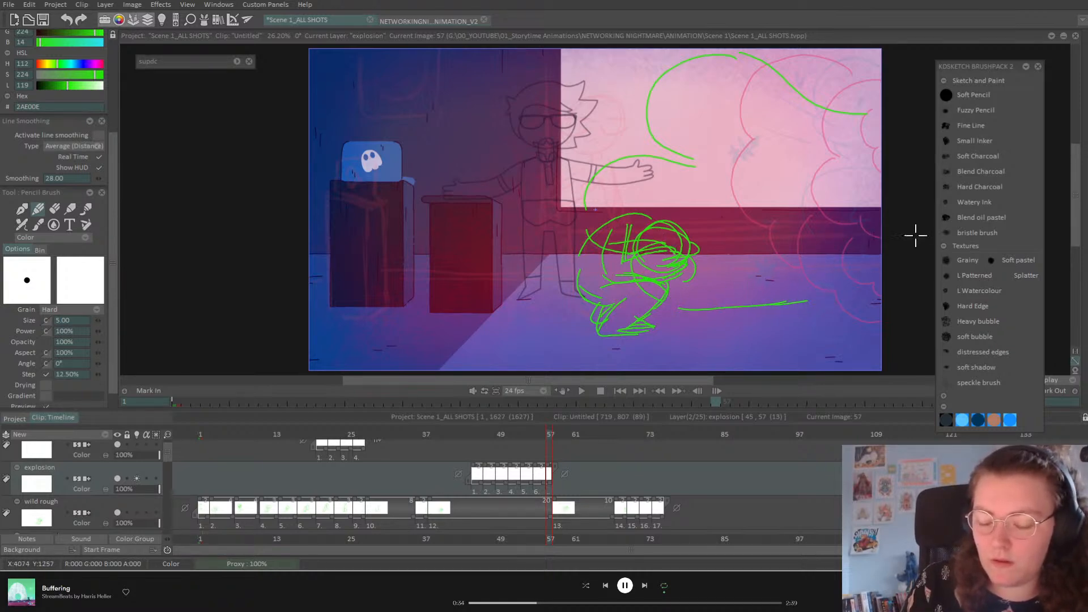
pyautogui.moveTo(559, 434)
pyautogui.mouseDown()
pyautogui.moveTo(546, 440)
pyautogui.moveTo(557, 436)
pyautogui.mouseUp()
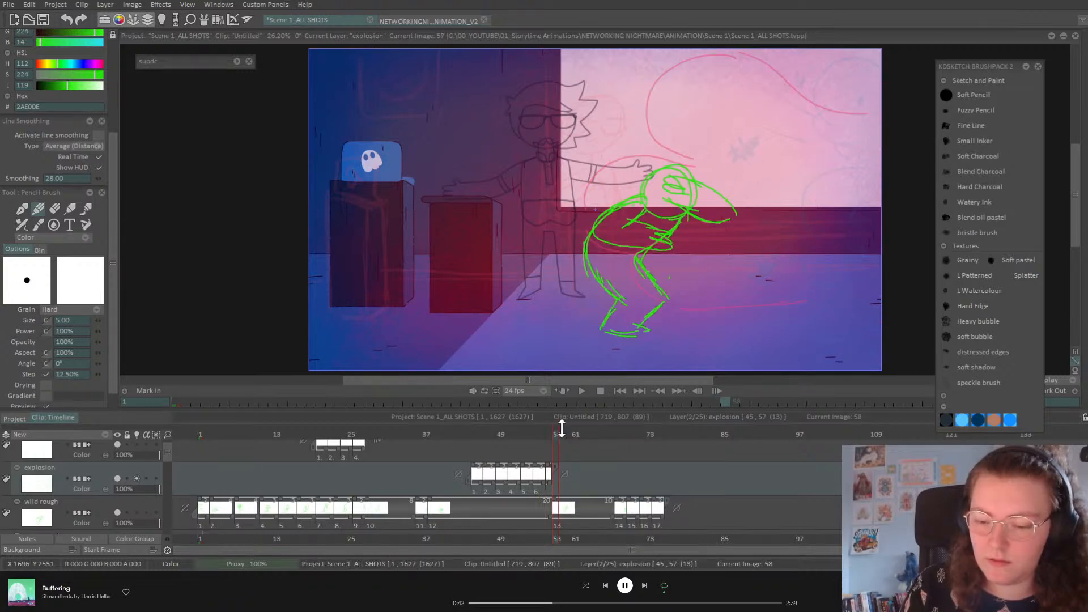
# Step: Add a drawing at frame 59 with upward smoke curves and a long streak along the floor
pyautogui.click(564, 434)
pyautogui.press('Insert')
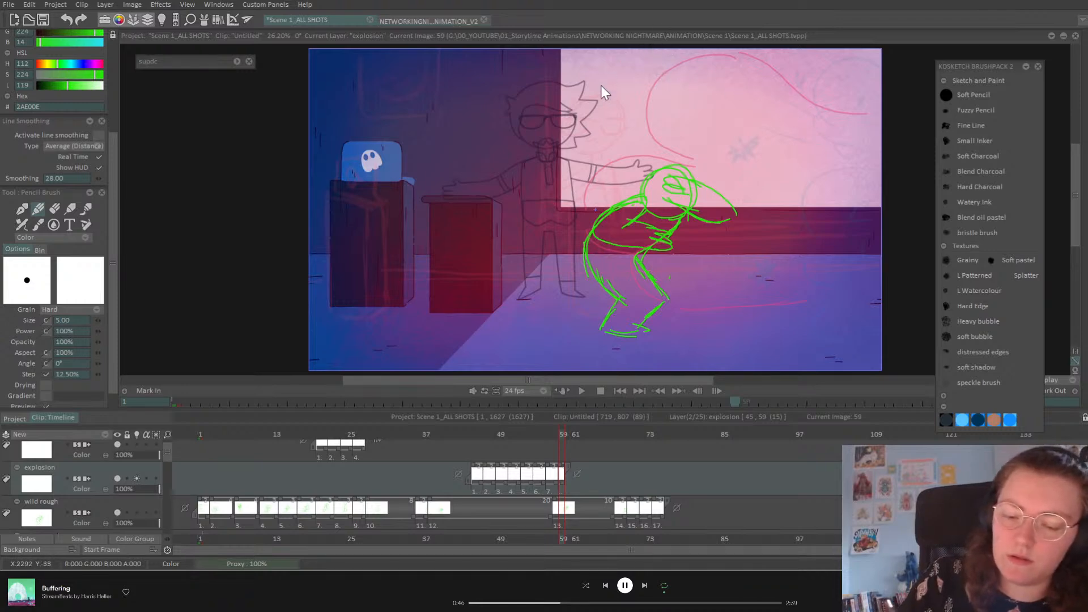
pyautogui.moveTo(600, 136)
pyautogui.mouseDown()
pyautogui.moveTo(696, 57)
pyautogui.moveTo(805, 153)
pyautogui.moveTo(887, 153)
pyautogui.mouseUp()
pyautogui.moveTo(543, 111)
pyautogui.mouseDown()
pyautogui.moveTo(613, 162)
pyautogui.moveTo(536, 270)
pyautogui.mouseUp()
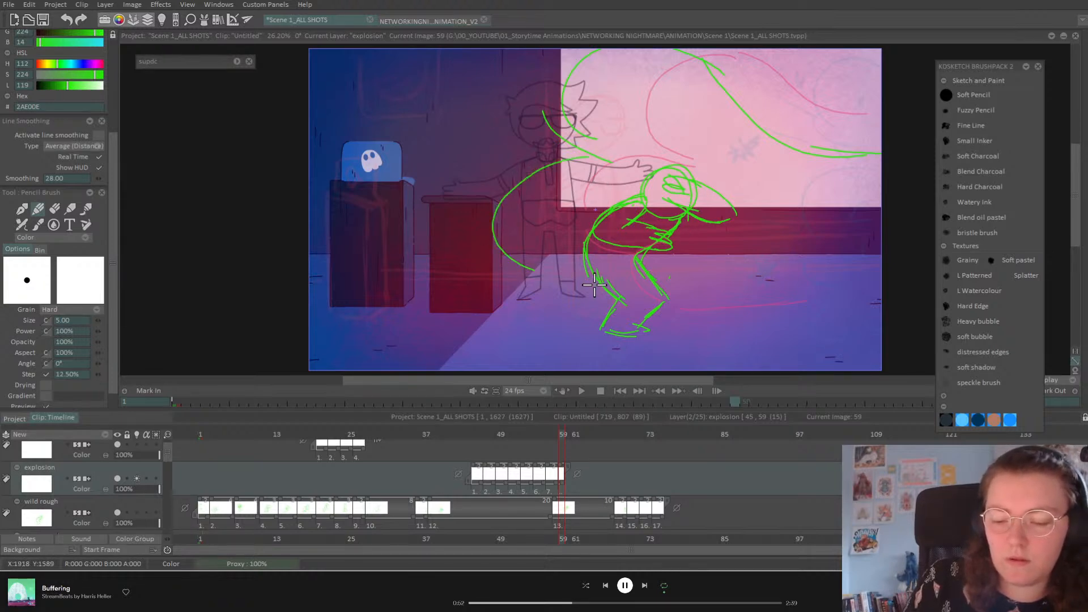
pyautogui.moveTo(539, 263)
pyautogui.mouseDown()
pyautogui.moveTo(660, 332)
pyautogui.moveTo(888, 312)
pyautogui.mouseUp()
# Step: On frame 61, draw a smoke swirl over the character to the ghost plus a floor line
pyautogui.click(574, 436)
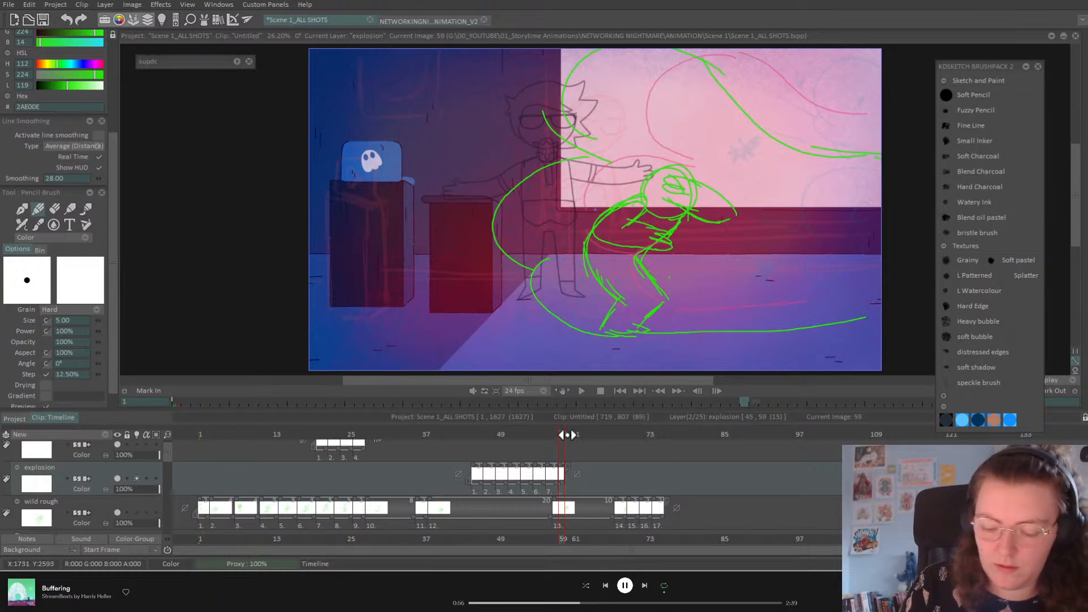
pyautogui.moveTo(870, 238)
pyautogui.mouseDown()
pyautogui.moveTo(732, 250)
pyautogui.moveTo(385, 175)
pyautogui.moveTo(433, 237)
pyautogui.moveTo(402, 297)
pyautogui.moveTo(865, 333)
pyautogui.mouseUp()
pyautogui.moveTo(788, 335); pyautogui.dragTo(406, 328)
pyautogui.moveTo(367, 261); pyautogui.dragTo(416, 321)
# Step: Add a drawing at frame 63 with a long curve to the top-left and a floor-wide smoke line
pyautogui.press('Right')
pyautogui.press('Right')
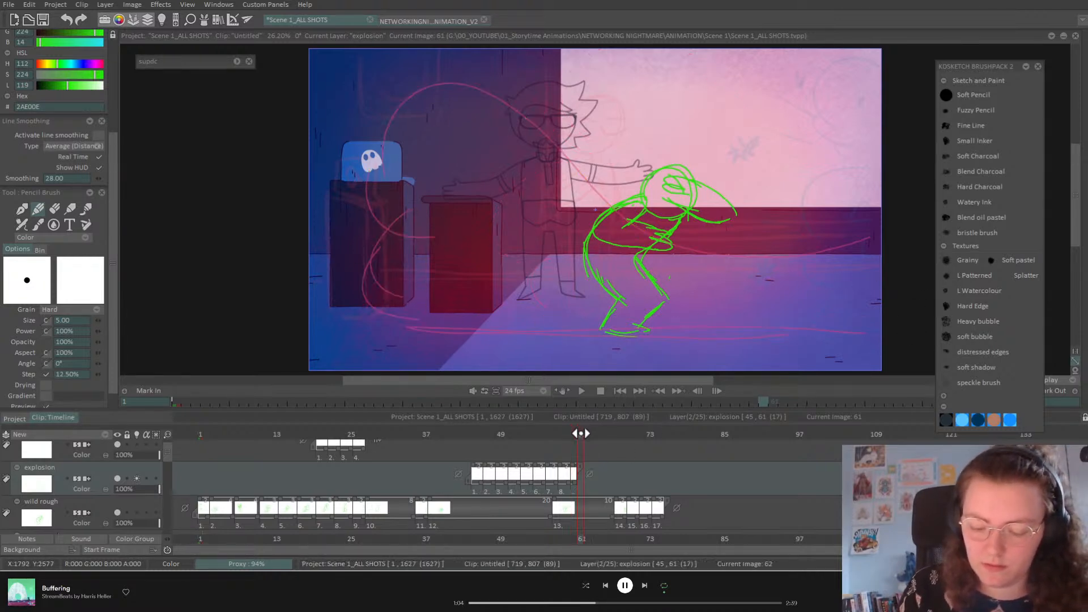
pyautogui.press('Insert')
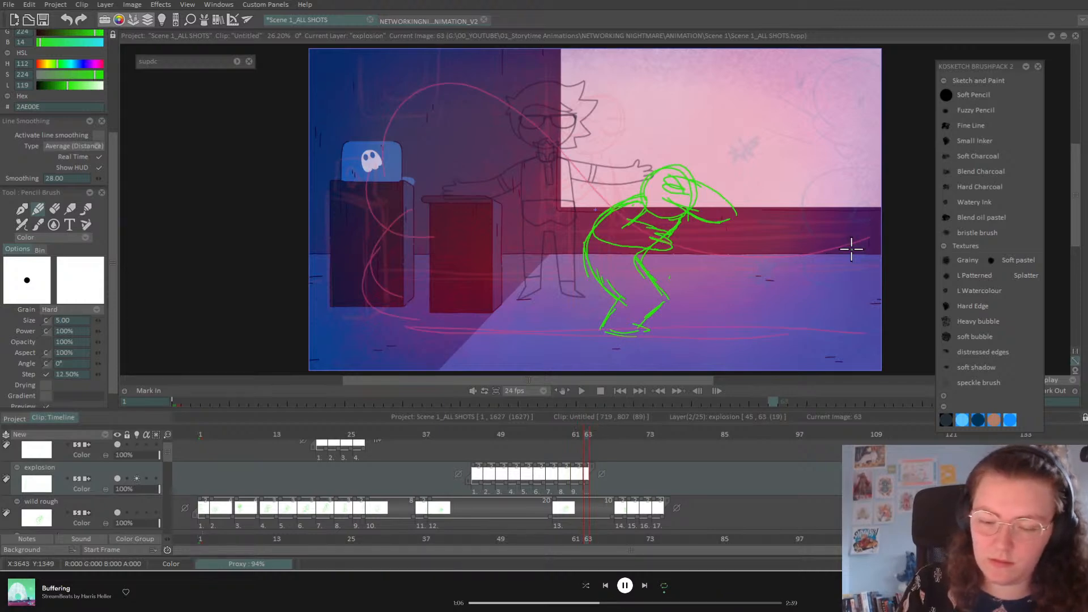
pyautogui.moveTo(890, 230)
pyautogui.mouseDown()
pyautogui.moveTo(522, 236)
pyautogui.moveTo(312, 103)
pyautogui.mouseUp()
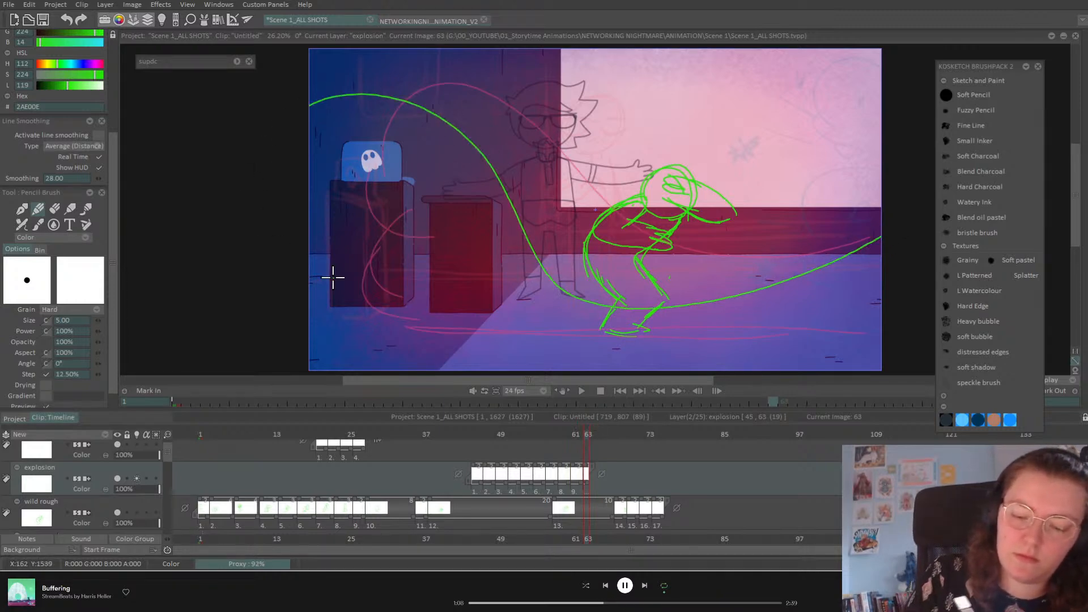
pyautogui.moveTo(325, 180); pyautogui.dragTo(368, 278)
pyautogui.moveTo(376, 328); pyautogui.dragTo(863, 327)
pyautogui.moveTo(591, 434); pyautogui.dragTo(548, 448)
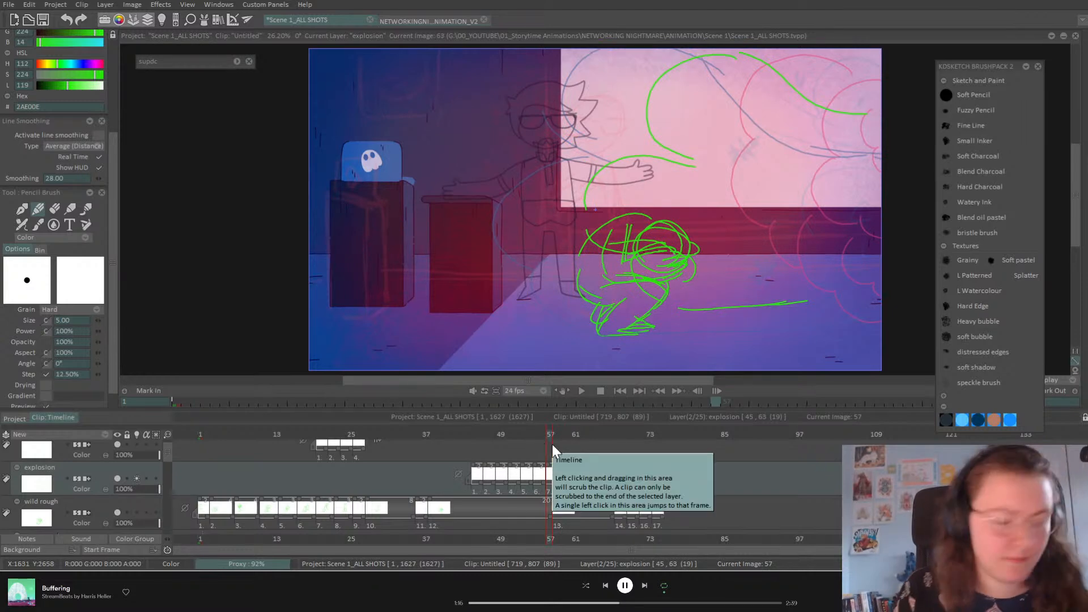
# Step: Add cloud arcs at the right and sweep smoke down to the floor on frame 59
pyautogui.press('Left')
pyautogui.press('Right')
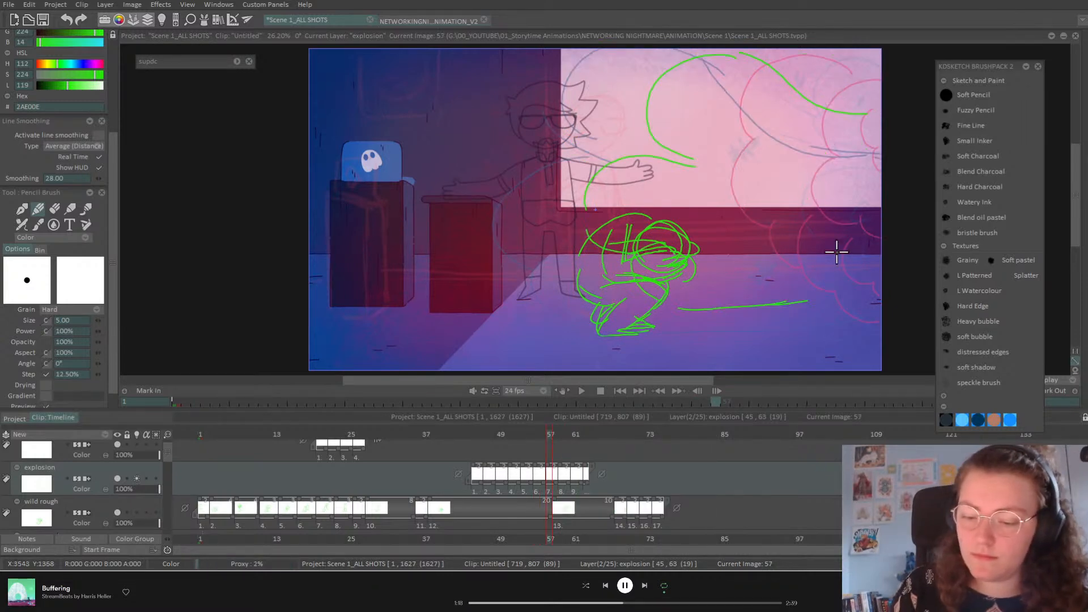
pyautogui.moveTo(887, 134)
pyautogui.mouseDown()
pyautogui.moveTo(790, 146)
pyautogui.moveTo(826, 213)
pyautogui.moveTo(788, 256)
pyautogui.moveTo(847, 261)
pyautogui.moveTo(876, 287)
pyautogui.moveTo(731, 278)
pyautogui.moveTo(743, 346)
pyautogui.moveTo(810, 344)
pyautogui.mouseUp()
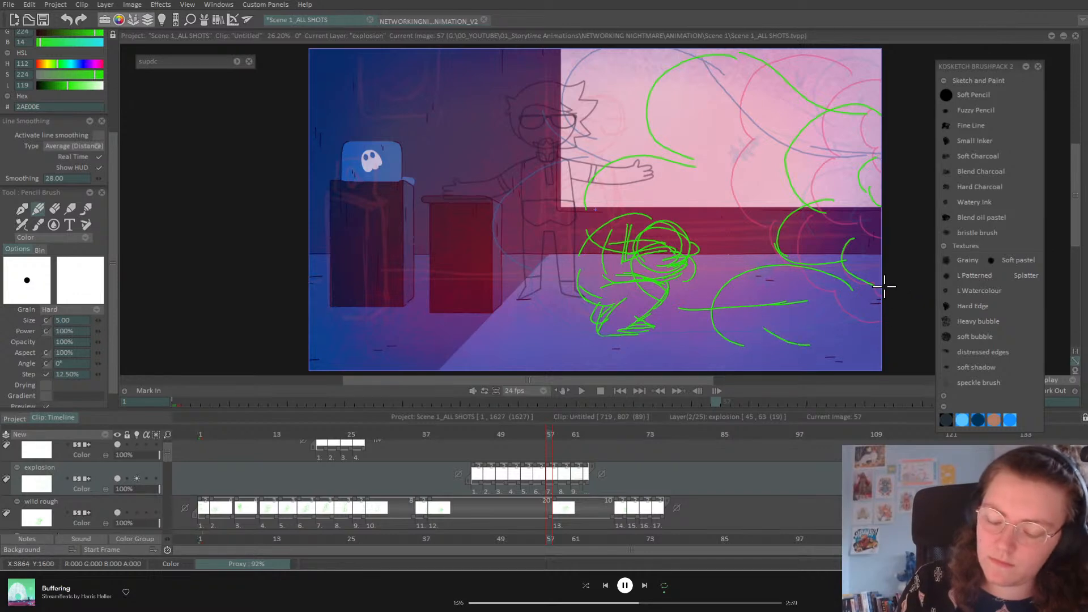
pyautogui.press('Right')
pyautogui.press('Right')
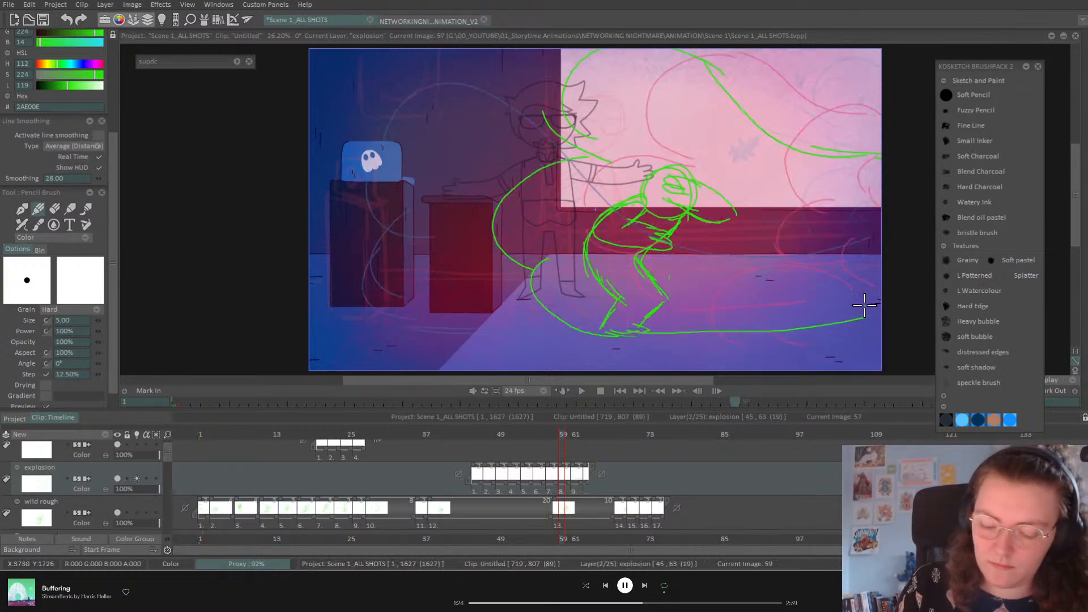
pyautogui.press('Left')
pyautogui.press('Left')
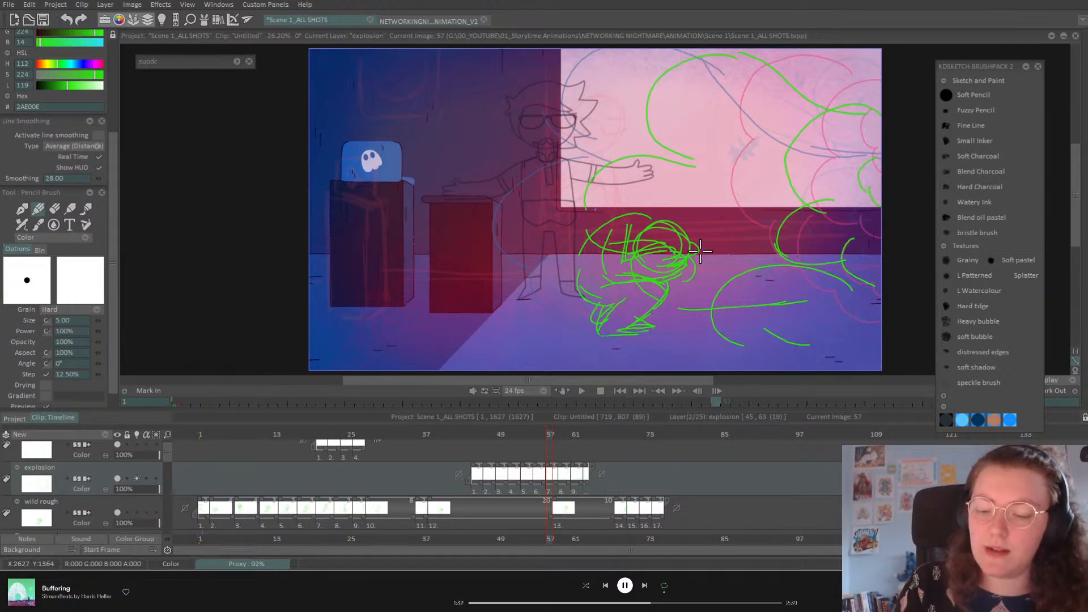
pyautogui.press('Right')
pyautogui.press('Right')
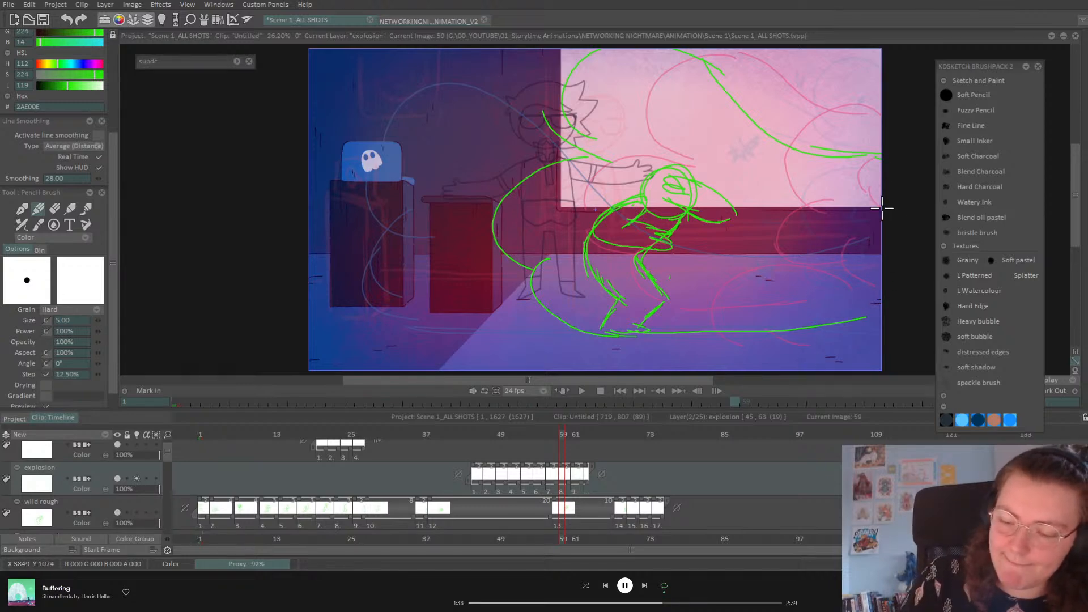
pyautogui.press('Left')
pyautogui.press('Left')
pyautogui.press('Right')
pyautogui.press('Right')
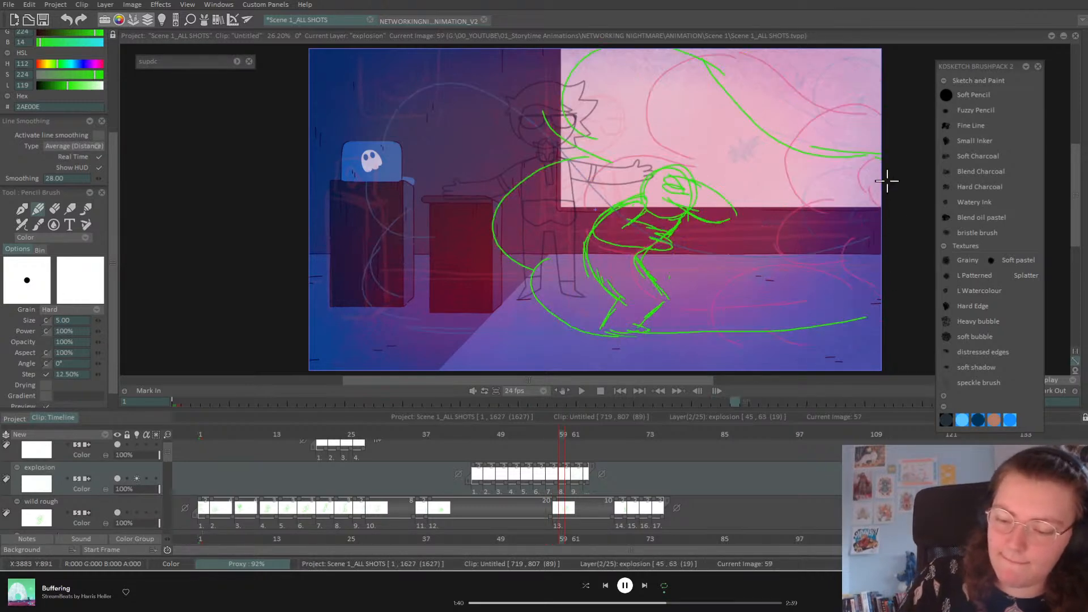
pyautogui.moveTo(807, 235); pyautogui.dragTo(748, 326)
pyautogui.moveTo(829, 351)
pyautogui.mouseDown()
pyautogui.moveTo(652, 283)
pyautogui.moveTo(561, 363)
pyautogui.mouseUp()
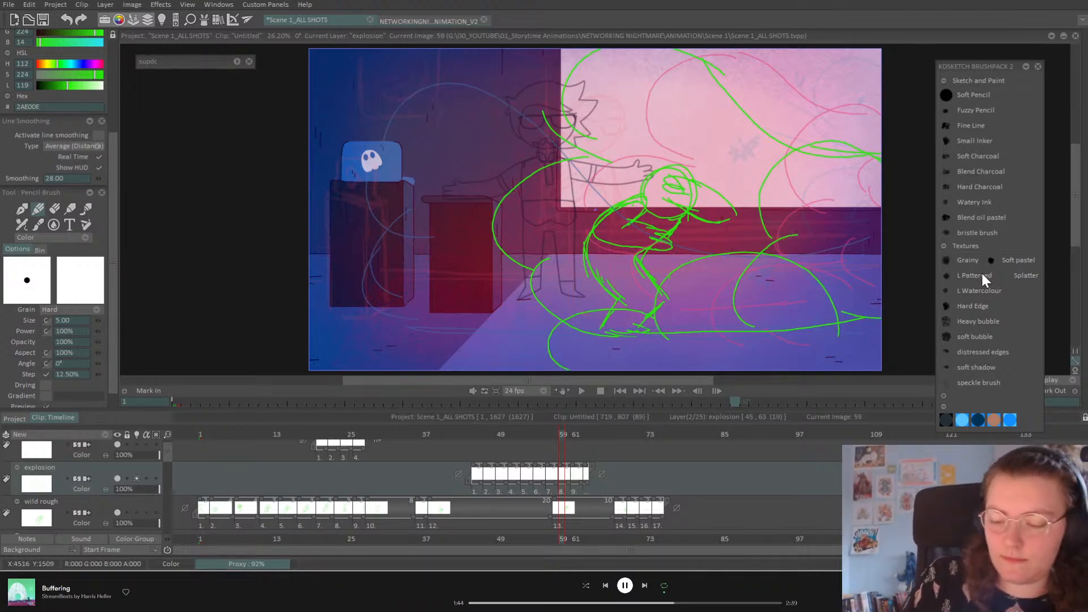
# Step: On frame 61, draw billowing smoke loops along the floor, redrawing the right-hand smoke lower
pyautogui.press('Right')
pyautogui.press('Right')
pyautogui.moveTo(517, 297)
pyautogui.mouseDown()
pyautogui.moveTo(461, 299)
pyautogui.moveTo(502, 360)
pyautogui.mouseUp()
pyautogui.moveTo(471, 301); pyautogui.dragTo(561, 306)
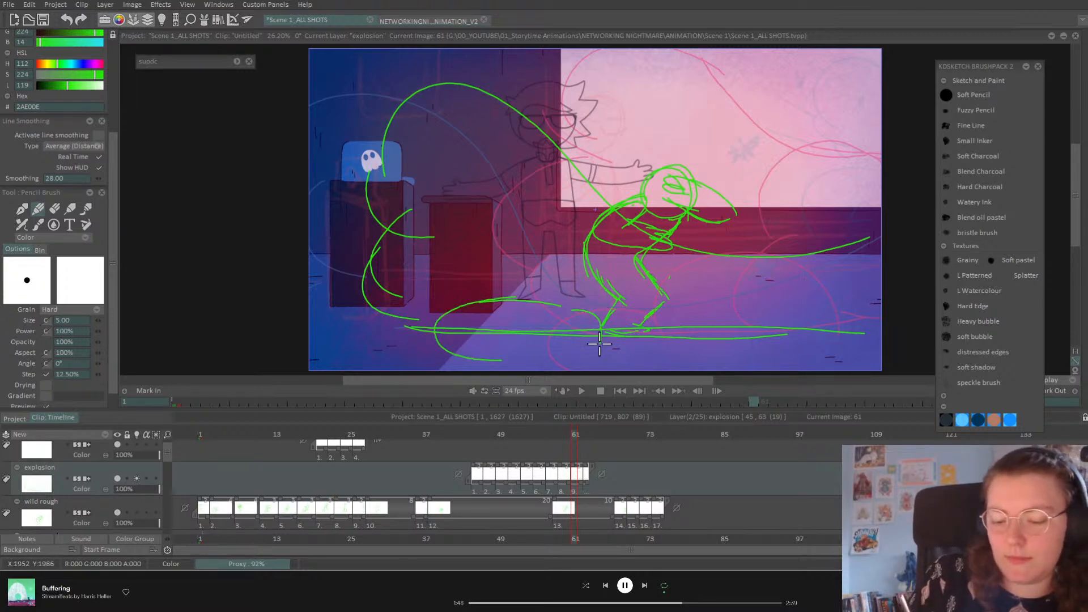
pyautogui.moveTo(556, 361); pyautogui.dragTo(527, 362)
pyautogui.moveTo(601, 340)
pyautogui.mouseDown()
pyautogui.moveTo(664, 278)
pyautogui.moveTo(734, 308)
pyautogui.moveTo(754, 363)
pyautogui.mouseUp()
pyautogui.moveTo(729, 314)
pyautogui.mouseDown()
pyautogui.moveTo(822, 286)
pyautogui.moveTo(883, 301)
pyautogui.mouseUp()
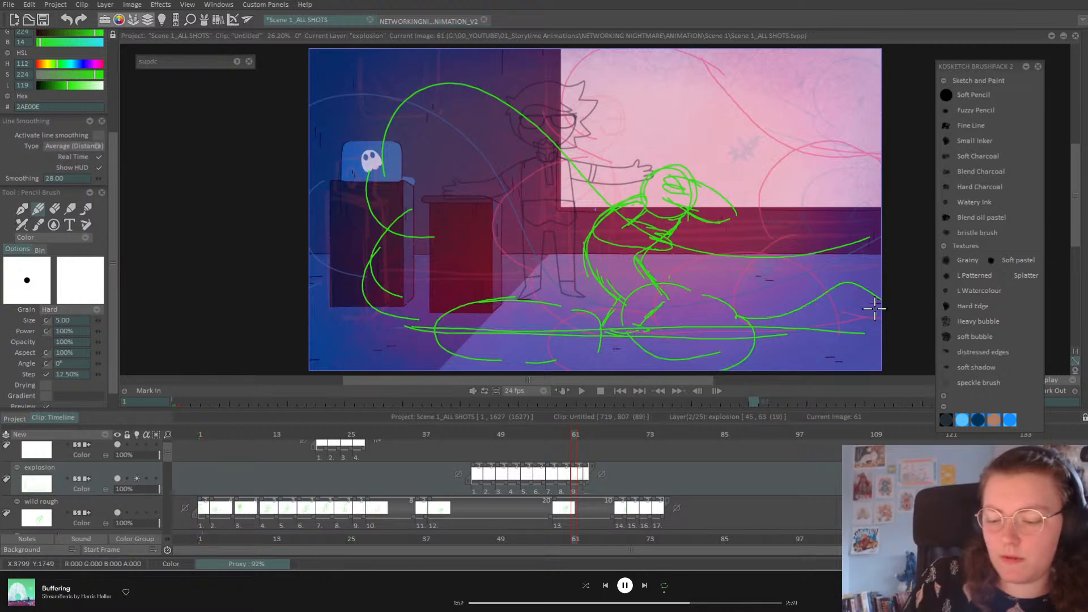
pyautogui.hotkey('ctrl', 'z')
pyautogui.moveTo(849, 358); pyautogui.dragTo(737, 315)
pyautogui.moveTo(769, 359); pyautogui.dragTo(859, 359)
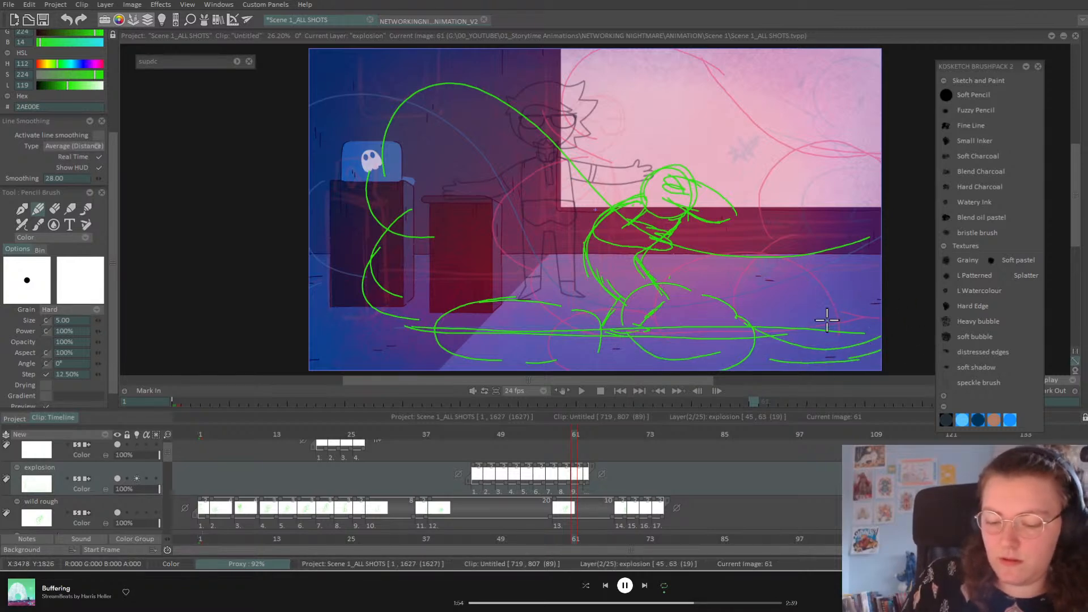
pyautogui.press('Right')
pyautogui.press('Right')
# Step: Fill frame 63 with looping smoke puffs by the desk, under the character and near the right edge
pyautogui.press('Left')
pyautogui.press('Left')
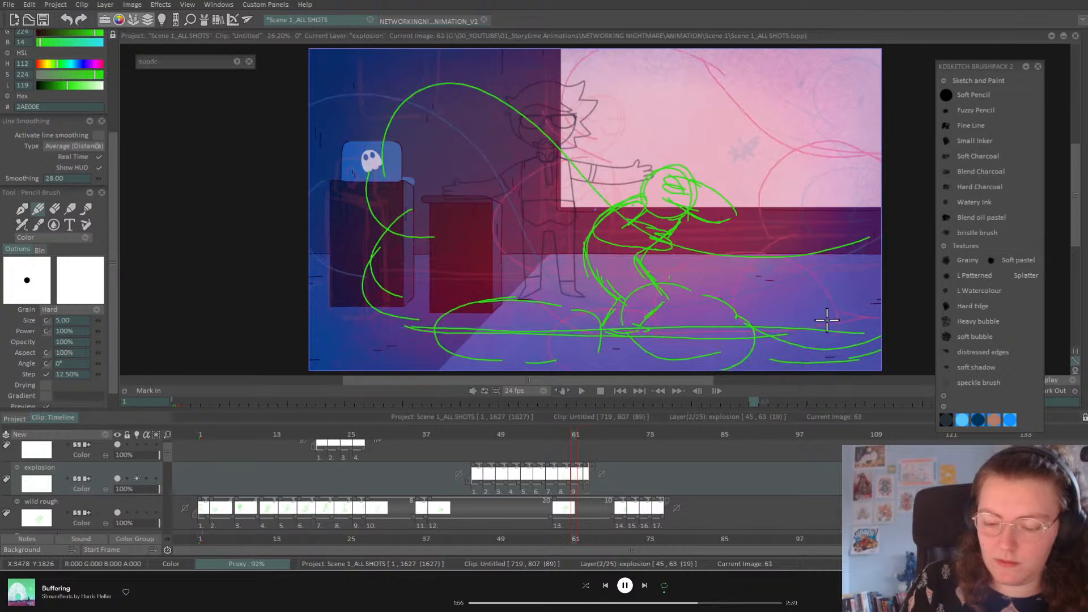
pyautogui.press('Right')
pyautogui.press('Right')
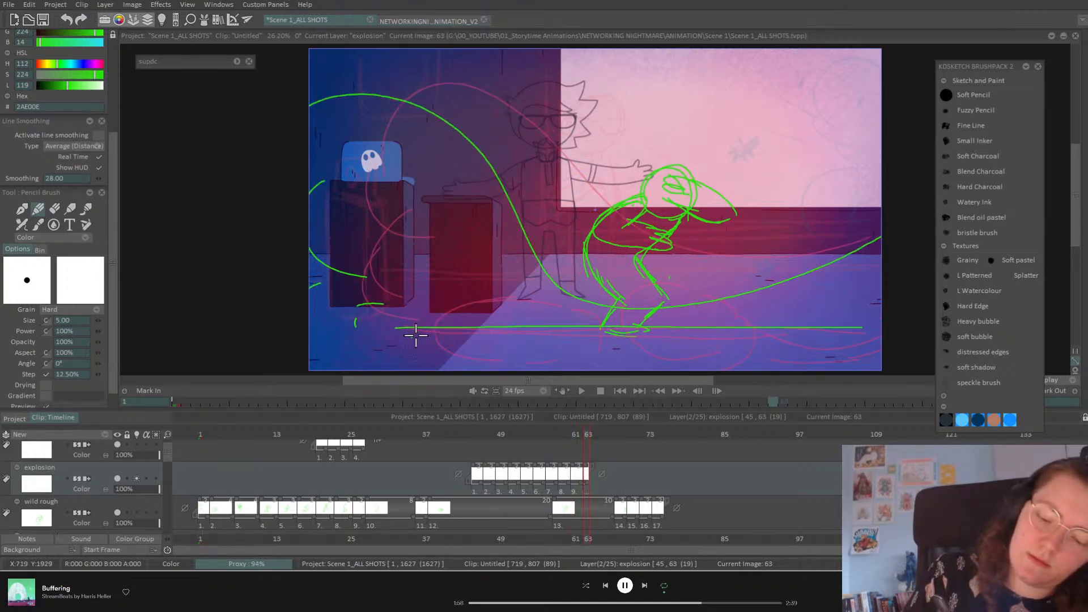
pyautogui.moveTo(390, 297); pyautogui.dragTo(340, 335)
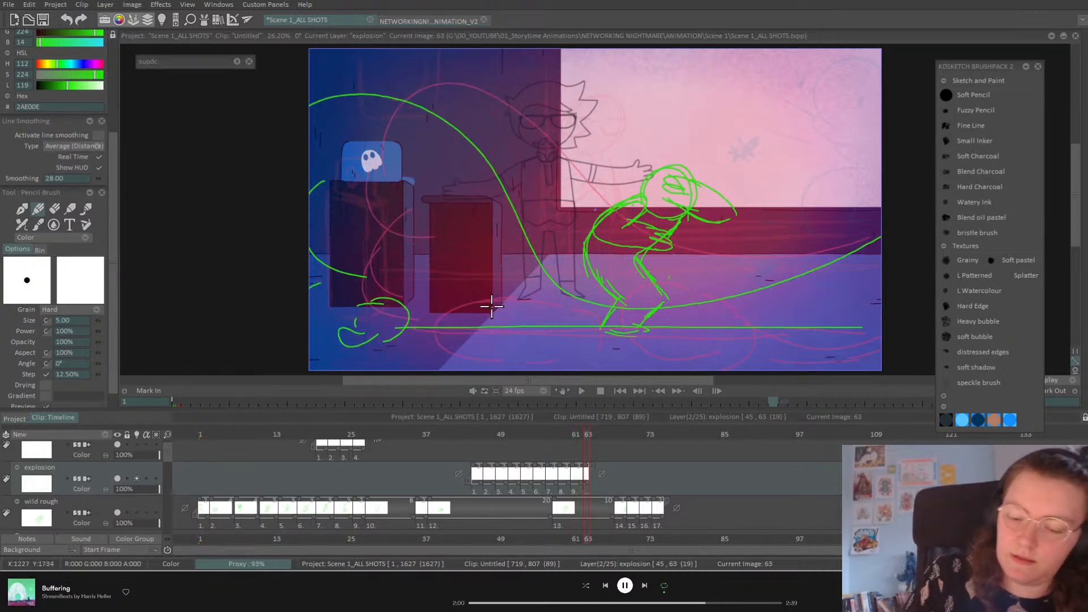
pyautogui.hotkey('ctrl', 'z')
pyautogui.moveTo(403, 309)
pyautogui.mouseDown()
pyautogui.moveTo(477, 270)
pyautogui.moveTo(506, 297)
pyautogui.moveTo(512, 327)
pyautogui.moveTo(397, 298)
pyautogui.mouseUp()
pyautogui.moveTo(535, 335)
pyautogui.mouseDown()
pyautogui.moveTo(525, 357)
pyautogui.moveTo(517, 348)
pyautogui.mouseUp()
pyautogui.moveTo(609, 266)
pyautogui.mouseDown()
pyautogui.moveTo(644, 297)
pyautogui.moveTo(577, 252)
pyautogui.mouseUp()
pyautogui.moveTo(671, 313)
pyautogui.mouseDown()
pyautogui.moveTo(656, 353)
pyautogui.moveTo(660, 322)
pyautogui.mouseUp()
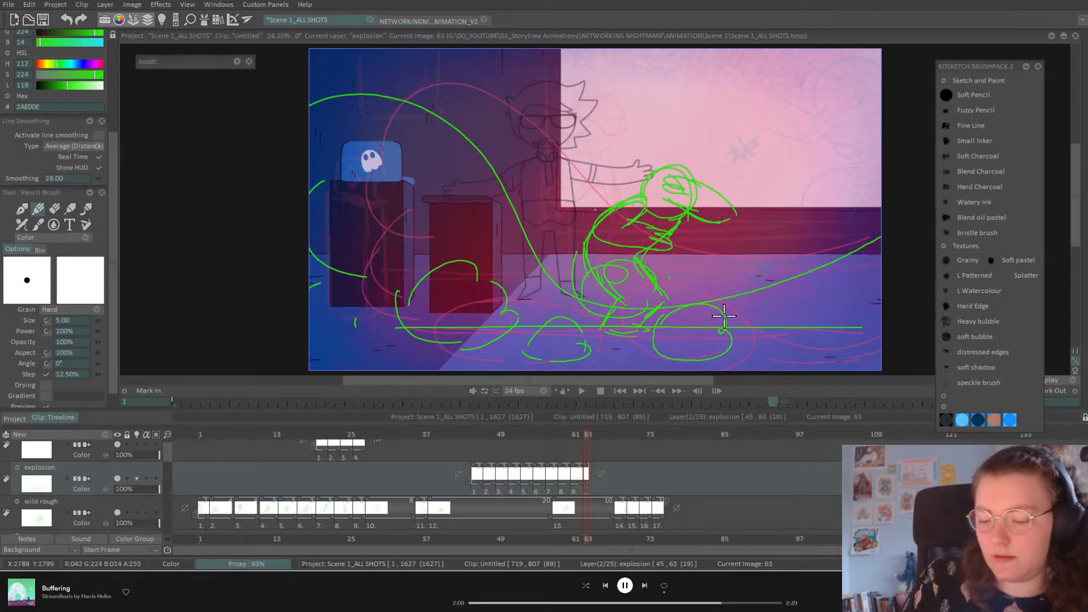
pyautogui.moveTo(875, 335)
pyautogui.mouseDown()
pyautogui.moveTo(857, 348)
pyautogui.moveTo(882, 352)
pyautogui.mouseUp()
pyautogui.moveTo(761, 331)
pyautogui.mouseDown()
pyautogui.moveTo(804, 353)
pyautogui.moveTo(771, 345)
pyautogui.mouseUp()
pyautogui.press('Left')
pyautogui.press('Right')
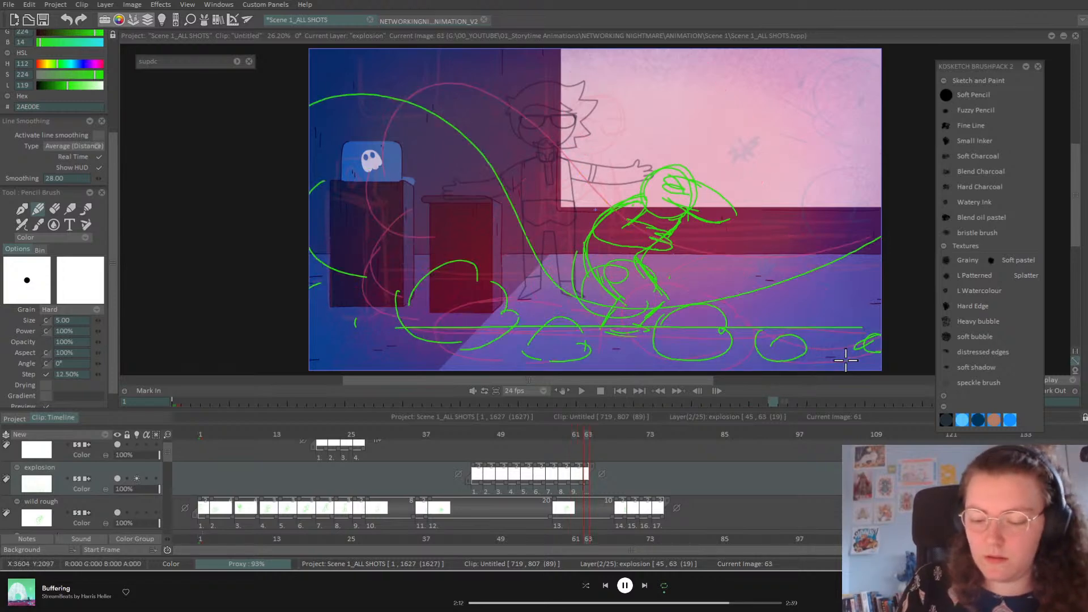
# Step: Add a drawing at frame 65 with small fading puffs beside the cabinet and across the floor
pyautogui.press('Right')
pyautogui.press('Right')
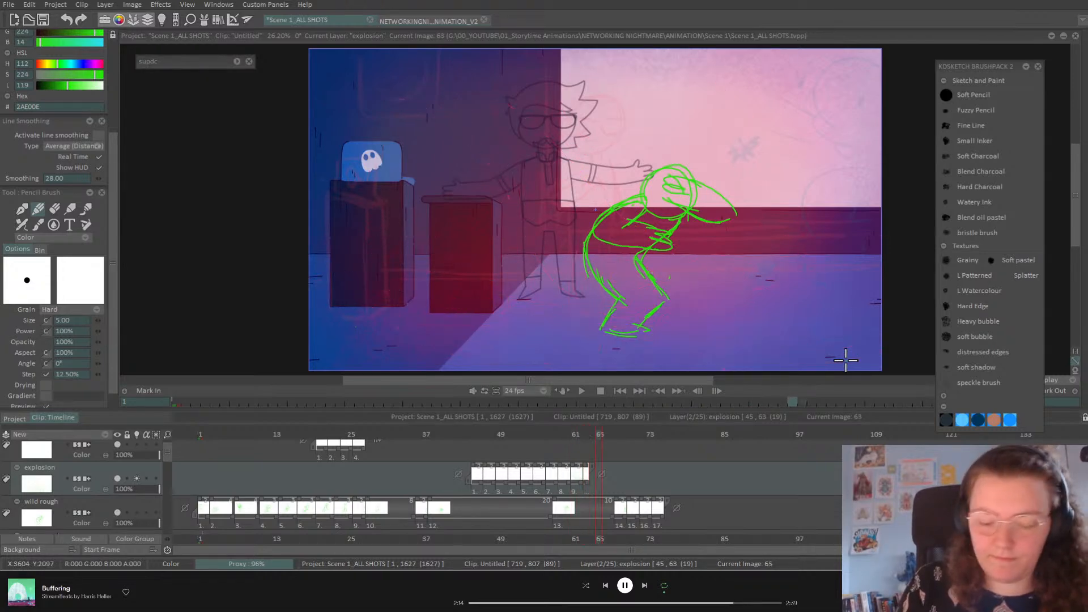
pyautogui.press('Insert')
pyautogui.moveTo(359, 311)
pyautogui.mouseDown()
pyautogui.moveTo(372, 272)
pyautogui.moveTo(363, 311)
pyautogui.moveTo(337, 337)
pyautogui.moveTo(369, 299)
pyautogui.mouseUp()
pyautogui.moveTo(439, 353)
pyautogui.mouseDown()
pyautogui.moveTo(460, 323)
pyautogui.moveTo(437, 347)
pyautogui.mouseUp()
pyautogui.moveTo(600, 354)
pyautogui.mouseDown()
pyautogui.moveTo(586, 342)
pyautogui.moveTo(620, 335)
pyautogui.mouseUp()
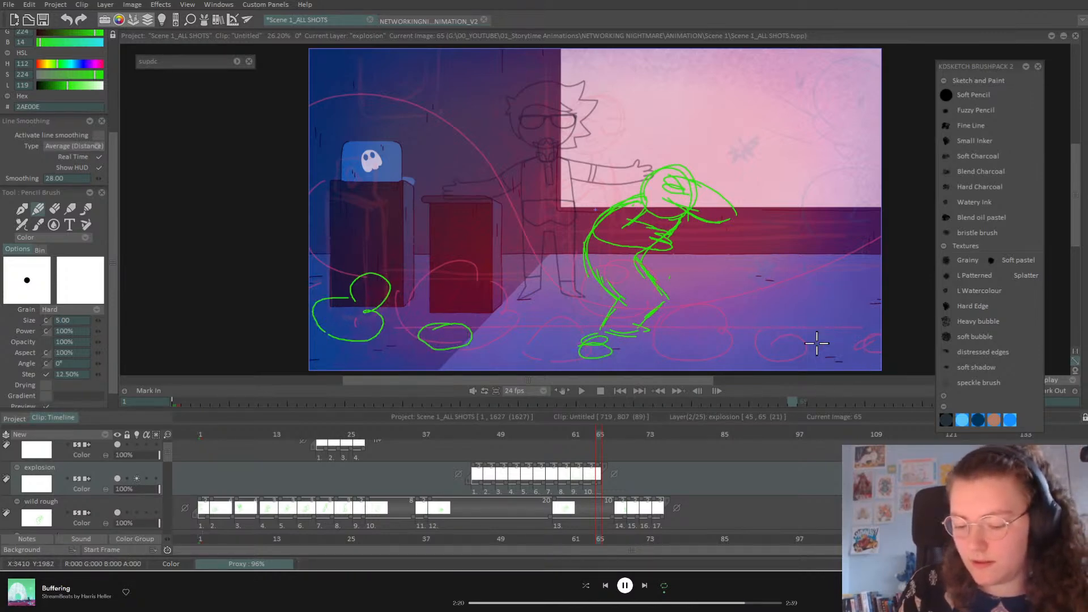
pyautogui.moveTo(571, 300); pyautogui.dragTo(583, 300)
pyautogui.moveTo(694, 343); pyautogui.dragTo(721, 345)
pyautogui.moveTo(867, 340); pyautogui.dragTo(860, 347)
pyautogui.press('Left')
pyautogui.press('Left')
pyautogui.press('Left')
pyautogui.press('Left')
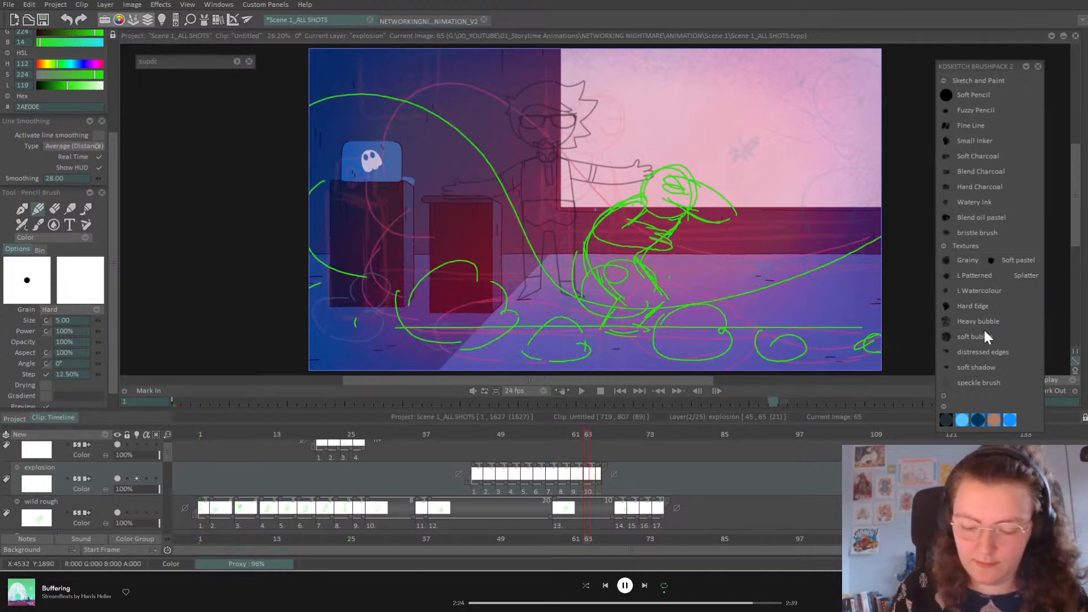
pyautogui.press('Left')
pyautogui.press('Left')
pyautogui.press('Left')
pyautogui.press('Left')
pyautogui.press('Right')
pyautogui.press('Right')
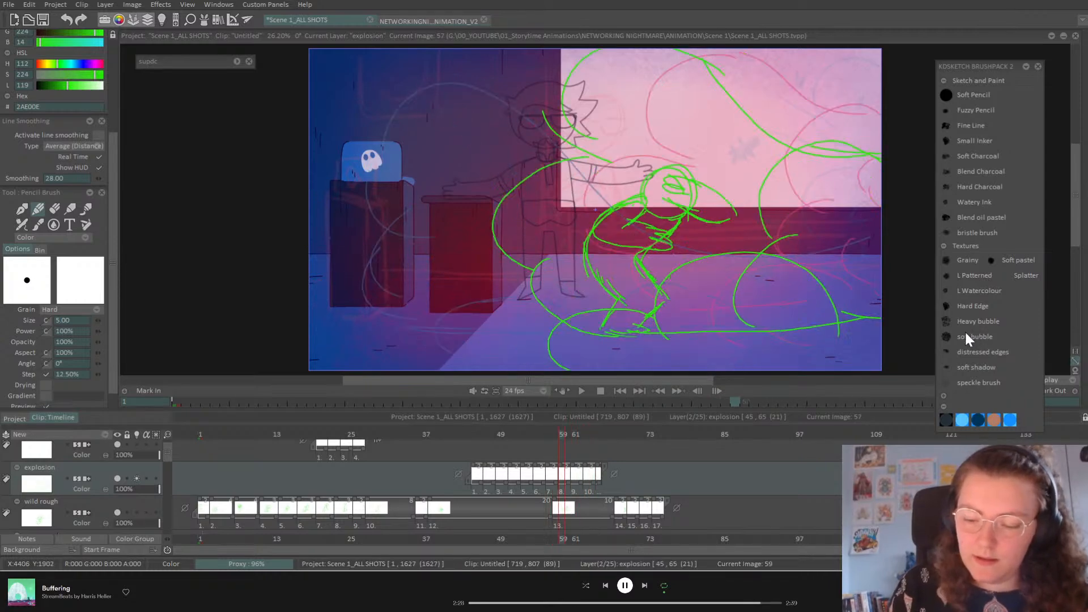
# Step: Turn off the explosion layer's onion skin and step through the smoke frames to review them
pyautogui.press('Left')
pyautogui.press('Left')
pyautogui.press('Left')
pyautogui.press('Left')
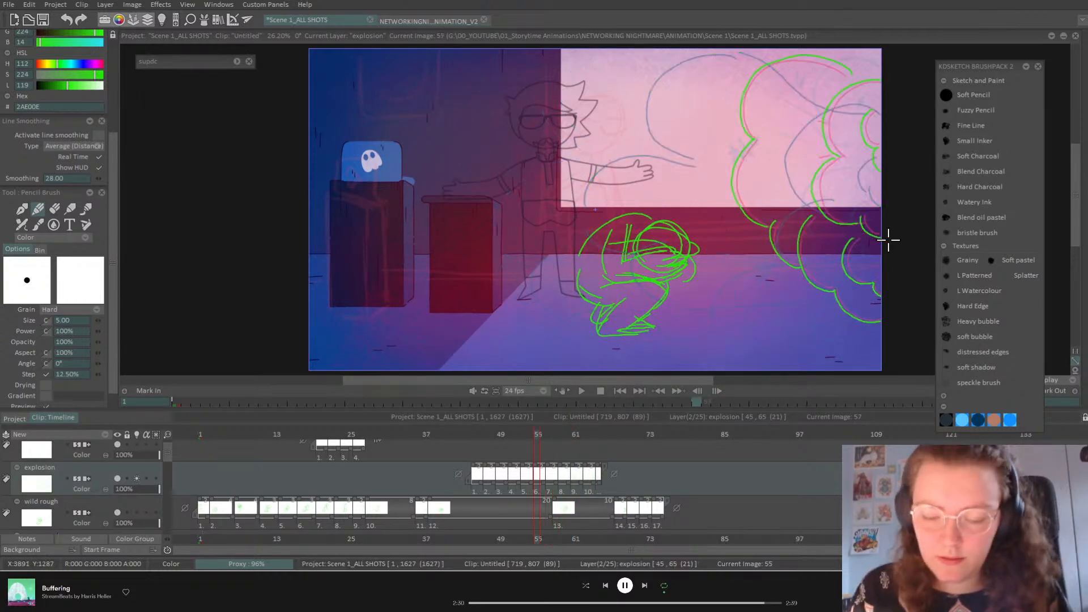
pyautogui.click(138, 478)
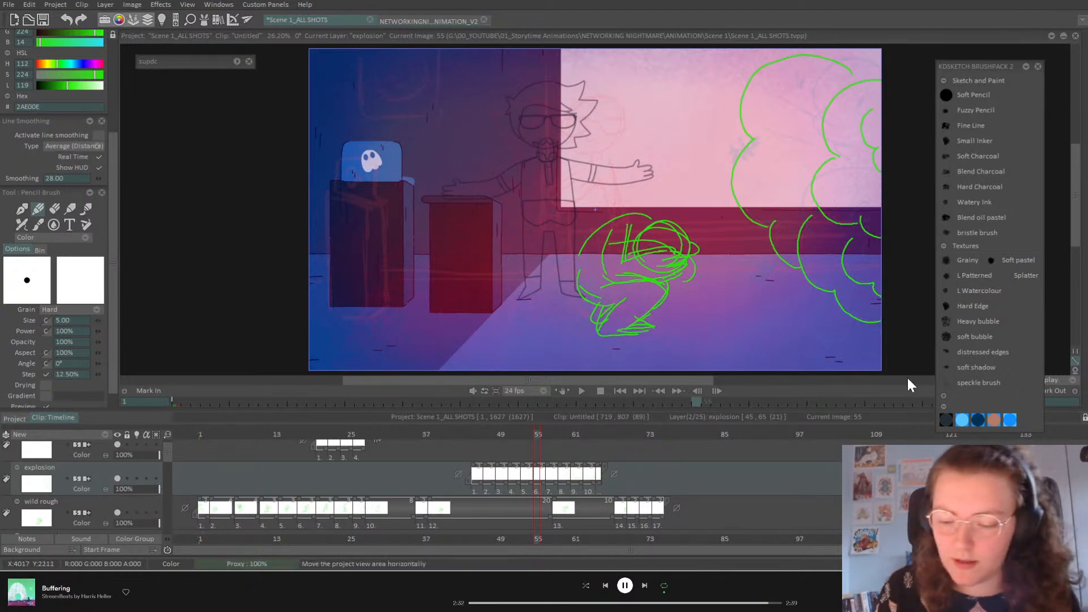
pyautogui.press('Right')
pyautogui.press('Right')
pyautogui.press('Right')
pyautogui.press('Right')
pyautogui.press('Right')
pyautogui.press('Right')
pyautogui.press('Right')
pyautogui.press('Right')
pyautogui.press('Right')
pyautogui.press('Right')
pyautogui.press('Left')
pyautogui.press('Left')
pyautogui.press('Left')
pyautogui.press('Left')
pyautogui.press('Left')
pyautogui.press('Left')
pyautogui.press('Left')
pyautogui.press('Left')
pyautogui.press('Left')
pyautogui.press('Left')
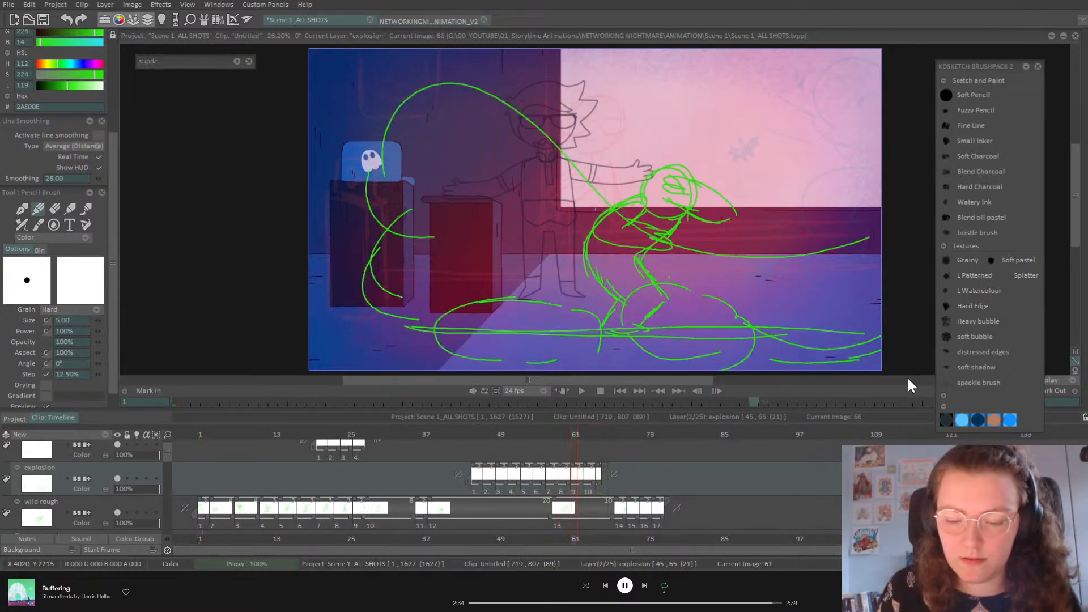
pyautogui.press('Left')
pyautogui.press('Left')
pyautogui.press('Left')
pyautogui.press('Left')
pyautogui.press('Left')
pyautogui.press('Left')
pyautogui.press('Left')
pyautogui.press('Left')
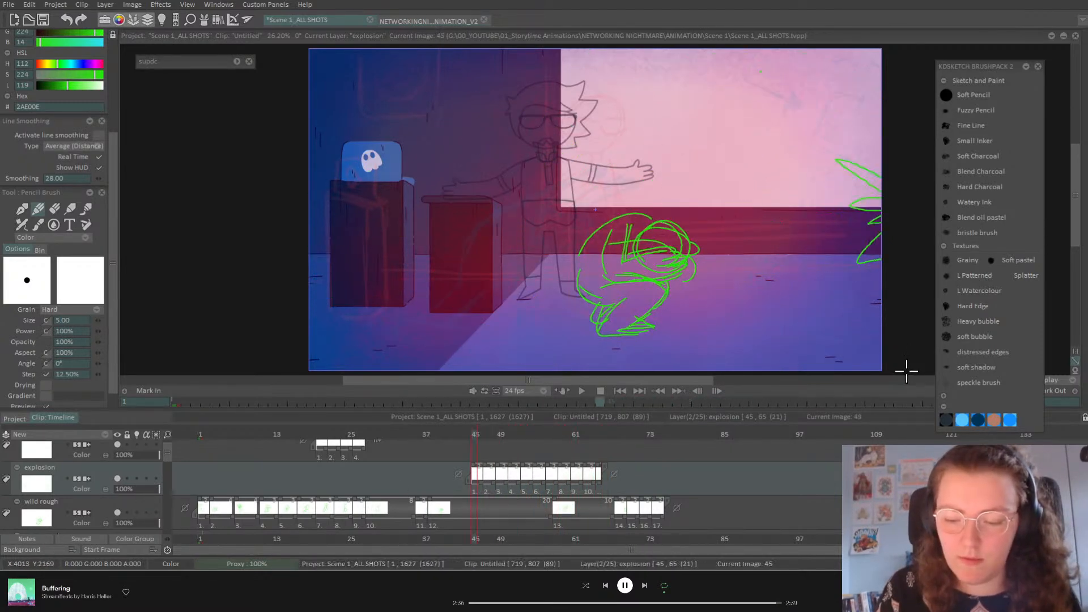
pyautogui.press('Right')
pyautogui.press('Right')
pyautogui.press('Right')
pyautogui.press('Right')
pyautogui.press('Right')
pyautogui.press('Right')
pyautogui.press('Right')
pyautogui.press('Right')
pyautogui.press('Right')
pyautogui.press('Right')
pyautogui.press('Right')
pyautogui.press('Right')
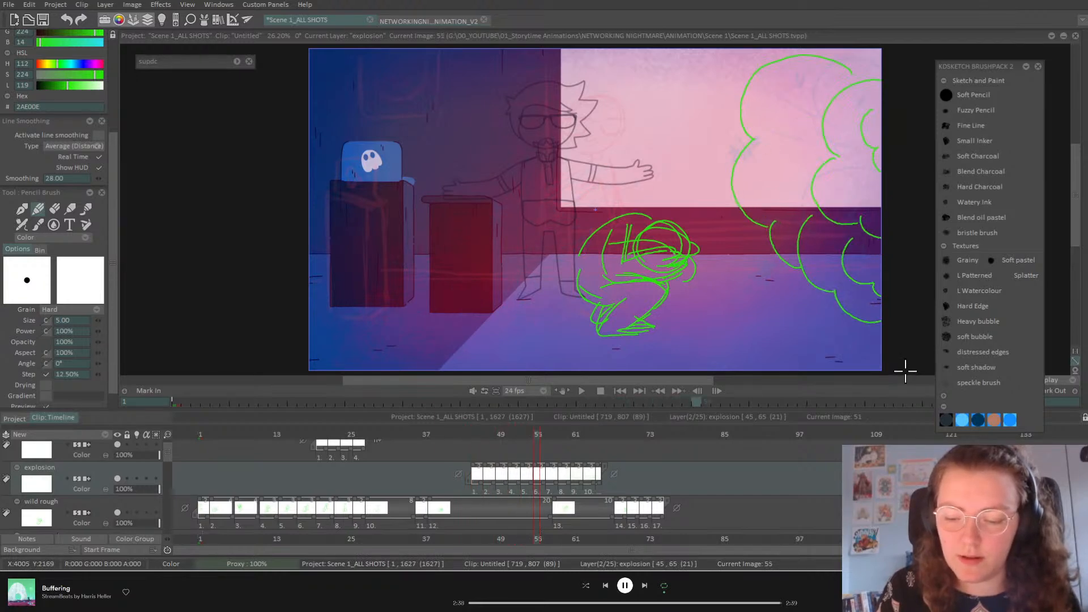
pyautogui.press('Right')
pyautogui.press('Right')
pyautogui.press('Right')
pyautogui.press('Right')
pyautogui.press('Right')
pyautogui.press('Right')
pyautogui.press('Left')
pyautogui.press('Left')
pyautogui.press('Left')
pyautogui.press('Left')
pyautogui.press('Left')
pyautogui.press('Left')
pyautogui.press('Left')
pyautogui.press('Left')
# Step: Go to frame 61 and draw smoke curves near the right wall
pyautogui.press('Right')
pyautogui.press('Right')
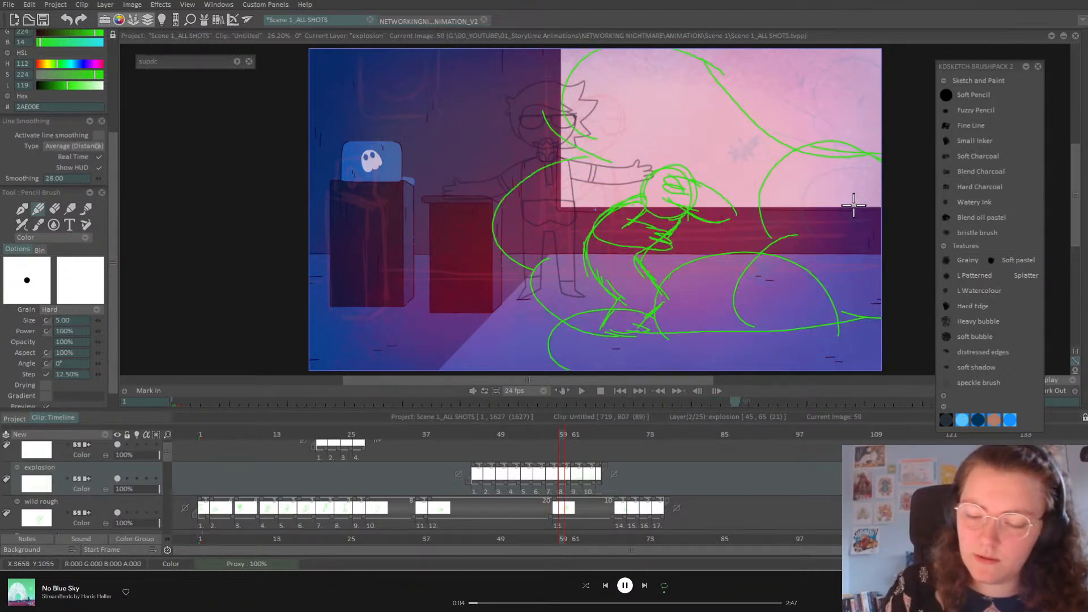
pyautogui.press('Left')
pyautogui.press('Left')
pyautogui.press('Right')
pyautogui.press('Right')
pyautogui.press('Right')
pyautogui.press('Right')
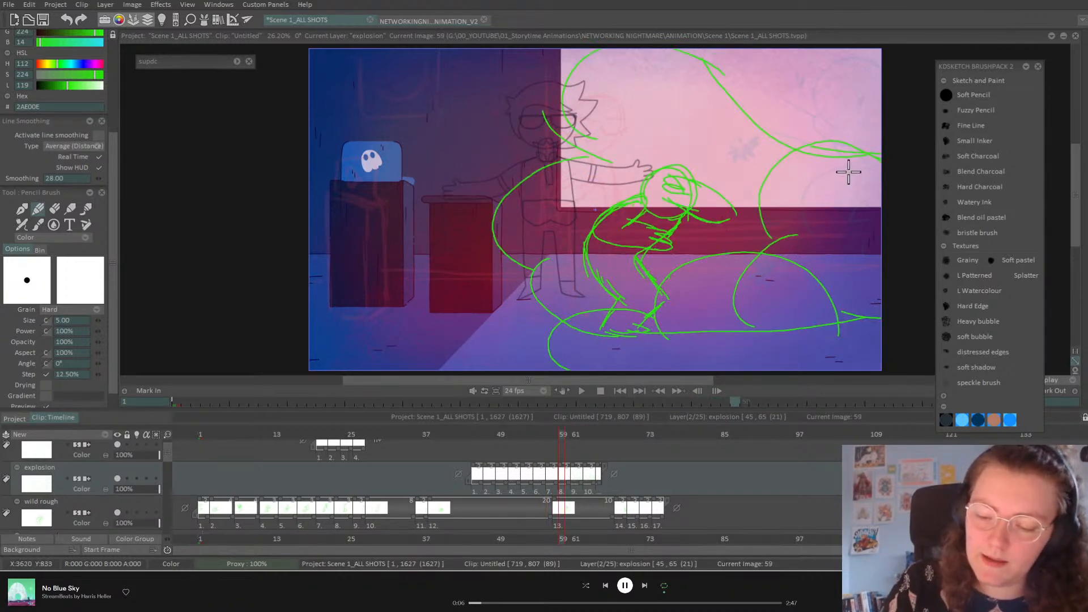
pyautogui.moveTo(867, 208)
pyautogui.mouseDown()
pyautogui.moveTo(813, 221)
pyautogui.moveTo(818, 253)
pyautogui.moveTo(771, 328)
pyautogui.mouseUp()
# Step: Finish the right-wall smoke on frame 61 and add a long smoke sweep across the room on frame 63
pyautogui.moveTo(805, 289); pyautogui.dragTo(834, 312)
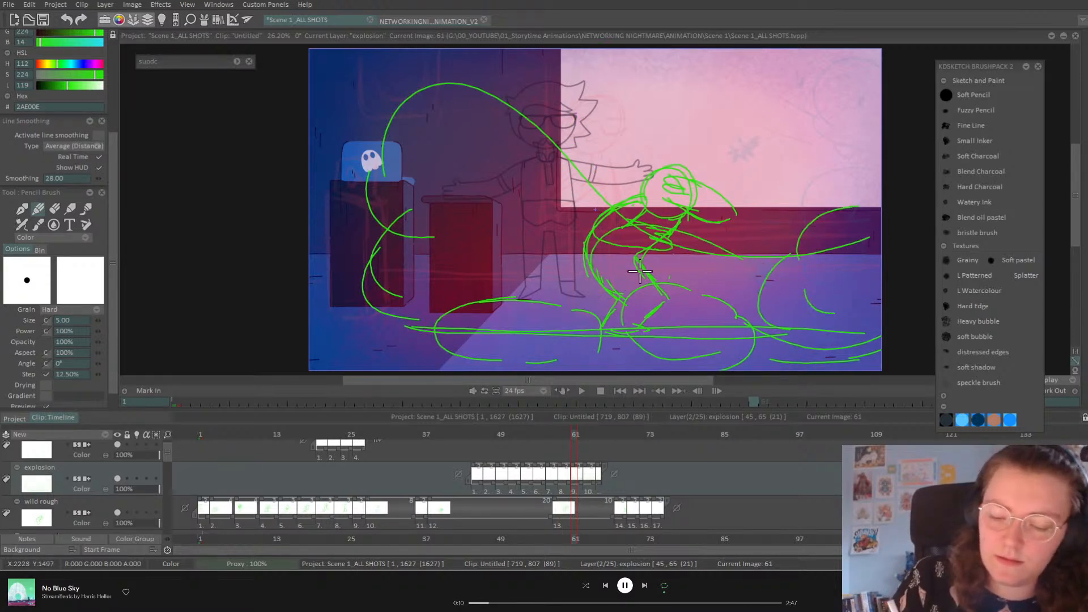
pyautogui.press('Right')
pyautogui.press('Right')
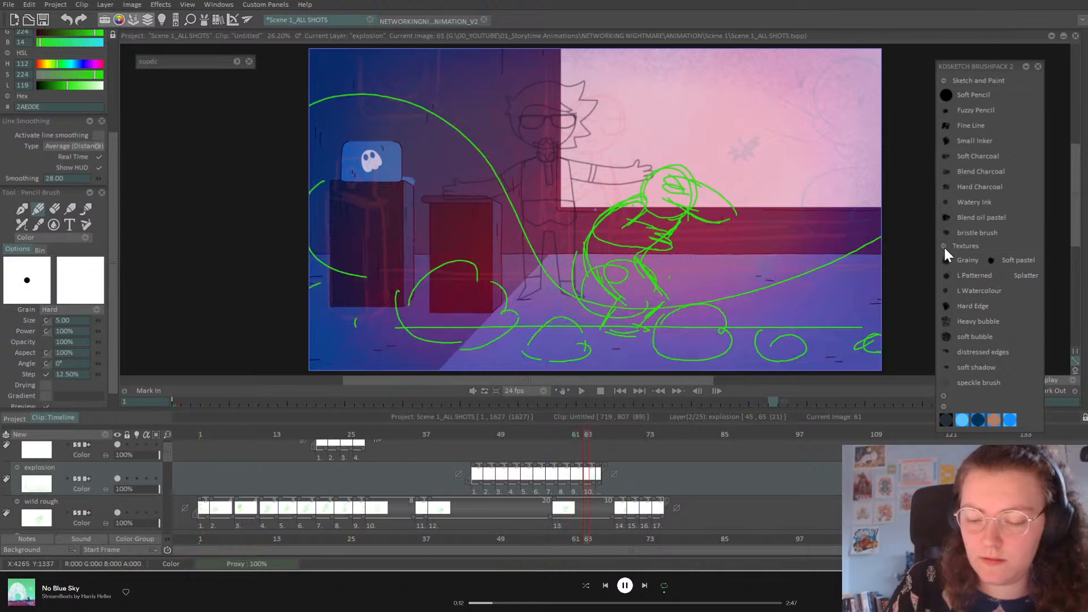
pyautogui.moveTo(786, 285)
pyautogui.mouseDown()
pyautogui.moveTo(691, 241)
pyautogui.moveTo(553, 262)
pyautogui.moveTo(501, 312)
pyautogui.mouseUp()
pyautogui.moveTo(727, 267)
pyautogui.mouseDown()
pyautogui.moveTo(775, 256)
pyautogui.moveTo(793, 326)
pyautogui.mouseUp()
pyautogui.moveTo(783, 288)
pyautogui.mouseDown()
pyautogui.moveTo(841, 321)
pyautogui.moveTo(896, 294)
pyautogui.moveTo(669, 227)
pyautogui.mouseUp()
# Step: On frame 65, draw a big smoke curve over the desk and floor
pyautogui.press('Right')
pyautogui.press('Right')
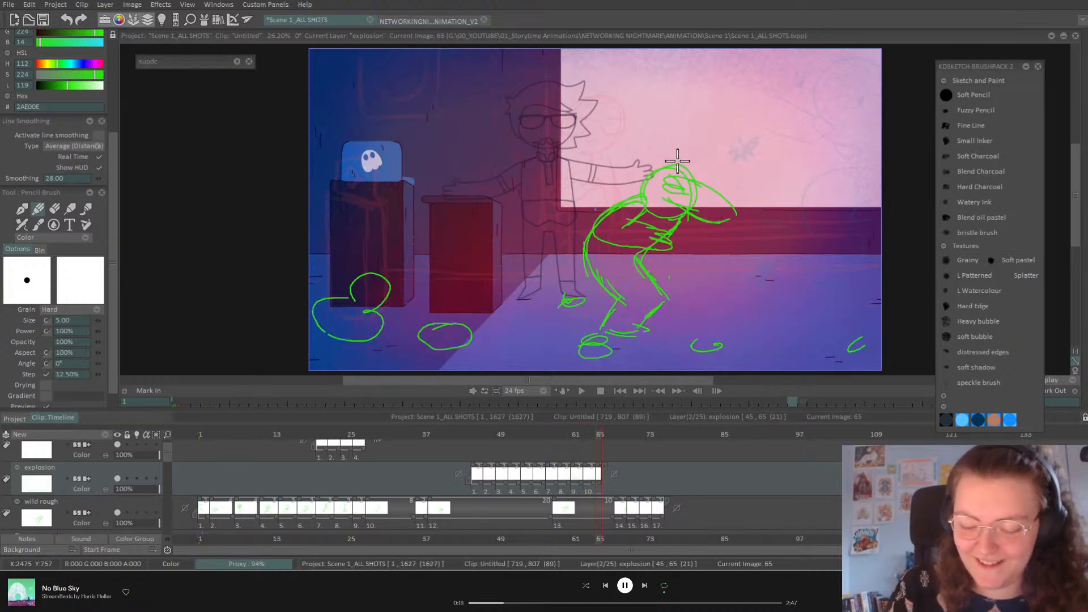
pyautogui.press('Left')
pyautogui.press('Right')
pyautogui.moveTo(560, 313)
pyautogui.mouseDown()
pyautogui.moveTo(462, 257)
pyautogui.moveTo(455, 316)
pyautogui.mouseUp()
pyautogui.moveTo(429, 335); pyautogui.dragTo(475, 338)
pyautogui.moveTo(536, 339); pyautogui.dragTo(600, 339)
pyautogui.moveTo(525, 284); pyautogui.dragTo(578, 331)
pyautogui.moveTo(548, 345); pyautogui.dragTo(483, 345)
# Step: Add smoke curves right of the figure, billowing lobes at the right edge, and curves around the cabinet
pyautogui.moveTo(668, 313); pyautogui.dragTo(724, 331)
pyautogui.moveTo(676, 314)
pyautogui.mouseDown()
pyautogui.moveTo(784, 311)
pyautogui.moveTo(855, 322)
pyautogui.mouseUp()
pyautogui.moveTo(850, 330); pyautogui.dragTo(725, 345)
pyautogui.moveTo(701, 343); pyautogui.dragTo(628, 338)
pyautogui.moveTo(844, 277); pyautogui.dragTo(862, 299)
pyautogui.moveTo(862, 300)
pyautogui.mouseDown()
pyautogui.moveTo(904, 338)
pyautogui.moveTo(837, 274)
pyautogui.mouseUp()
pyautogui.moveTo(310, 220); pyautogui.dragTo(357, 247)
pyautogui.moveTo(336, 303); pyautogui.dragTo(310, 318)
pyautogui.moveTo(332, 228); pyautogui.dragTo(391, 281)
pyautogui.moveTo(391, 281); pyautogui.dragTo(317, 309)
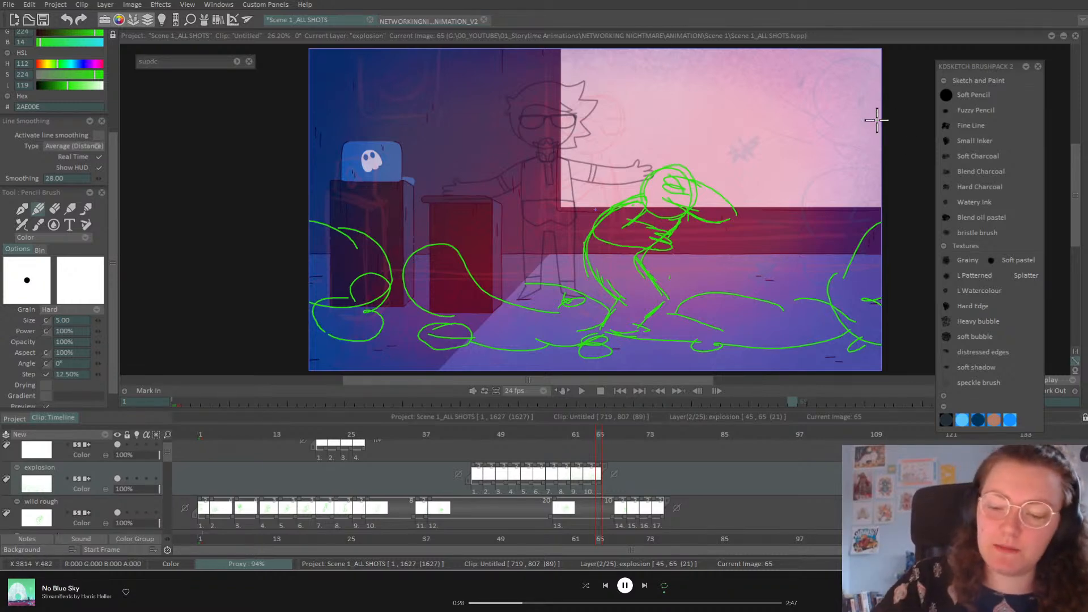
# Step: On frame 67, draw new smoke puffs at the right and lower right edge
pyautogui.press('Right')
pyautogui.press('Right')
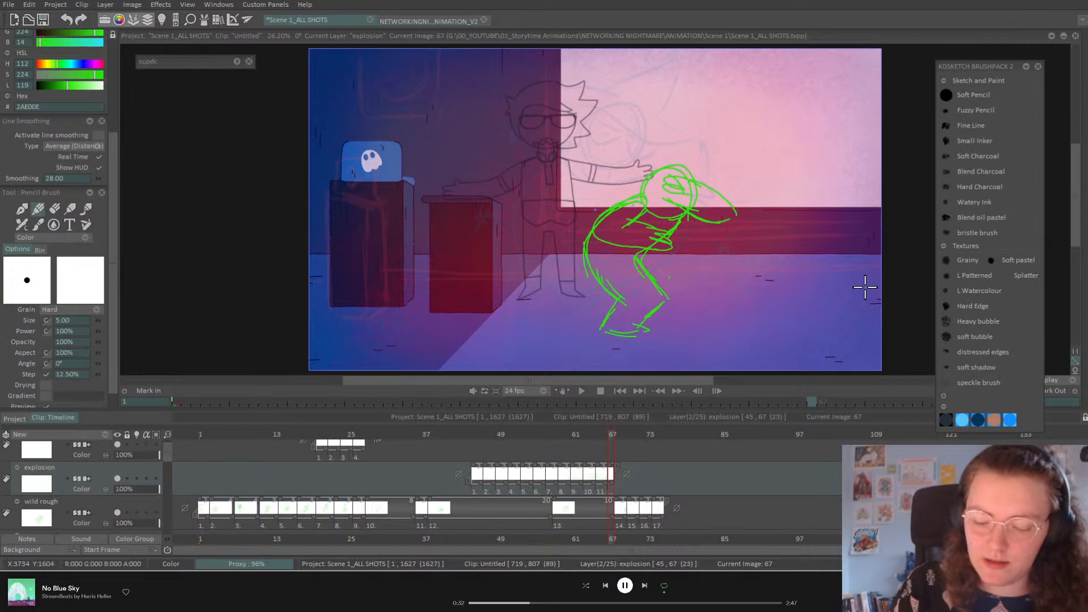
pyautogui.press('Left')
pyautogui.press('Left')
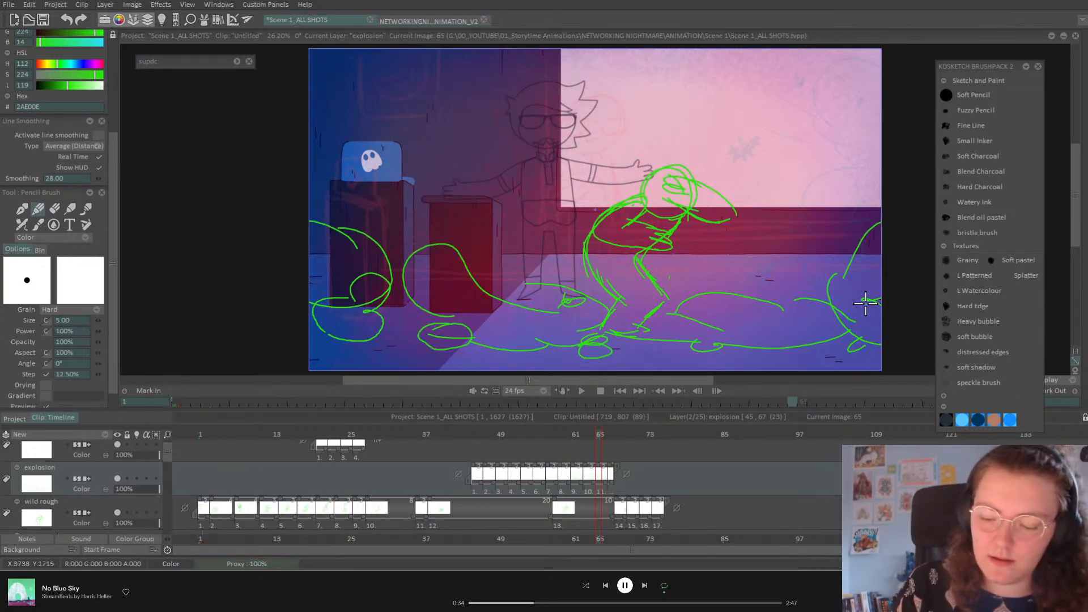
pyautogui.press('Right')
pyautogui.press('Right')
pyautogui.moveTo(771, 274)
pyautogui.mouseDown()
pyautogui.moveTo(801, 306)
pyautogui.moveTo(826, 302)
pyautogui.mouseUp()
pyautogui.moveTo(785, 257)
pyautogui.mouseDown()
pyautogui.moveTo(814, 253)
pyautogui.moveTo(851, 339)
pyautogui.mouseUp()
pyautogui.moveTo(863, 337); pyautogui.dragTo(894, 338)
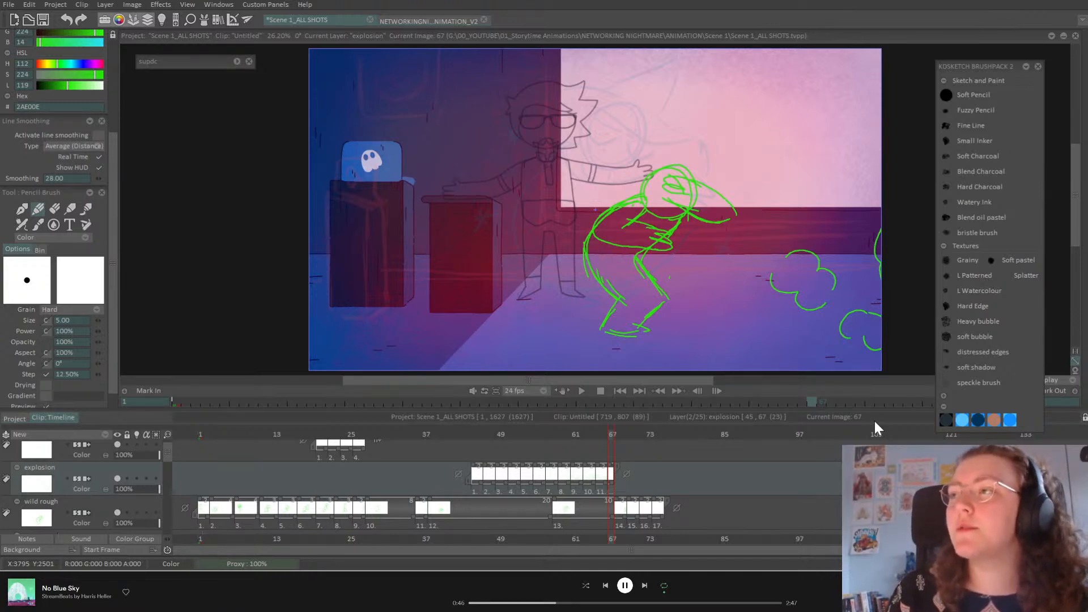
# Step: Add a smoke cloud below the figure and a cloud puff near the feet on frame 67
pyautogui.press('Left')
pyautogui.press('Right')
pyautogui.press('Left')
pyautogui.press('Right')
pyautogui.moveTo(672, 326)
pyautogui.mouseDown()
pyautogui.moveTo(746, 315)
pyautogui.moveTo(647, 338)
pyautogui.mouseUp()
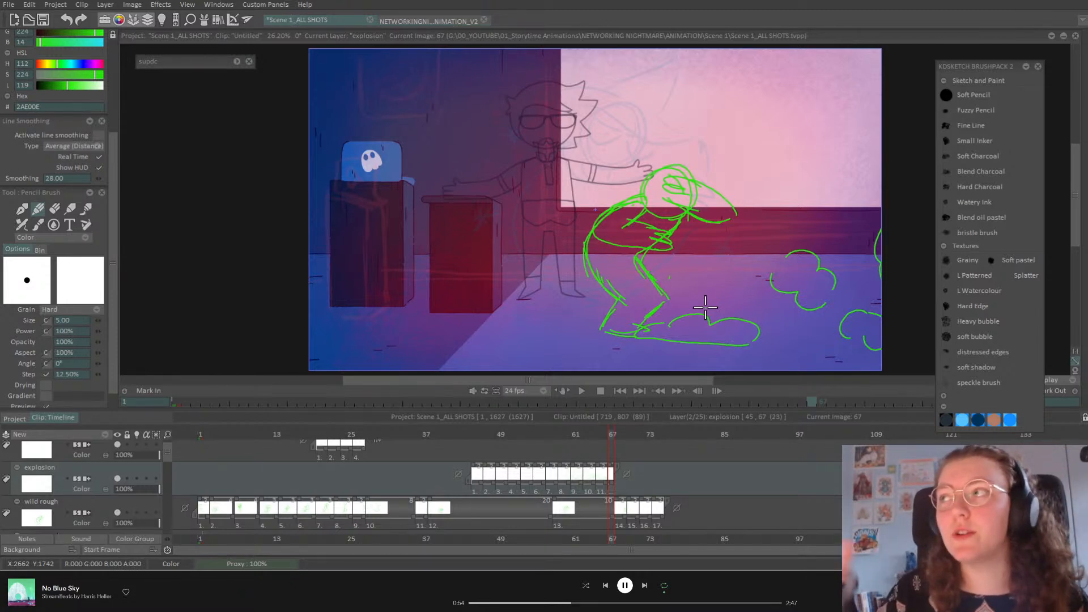
pyautogui.press('Left')
pyautogui.press('Right')
pyautogui.press('Left')
pyautogui.press('Right')
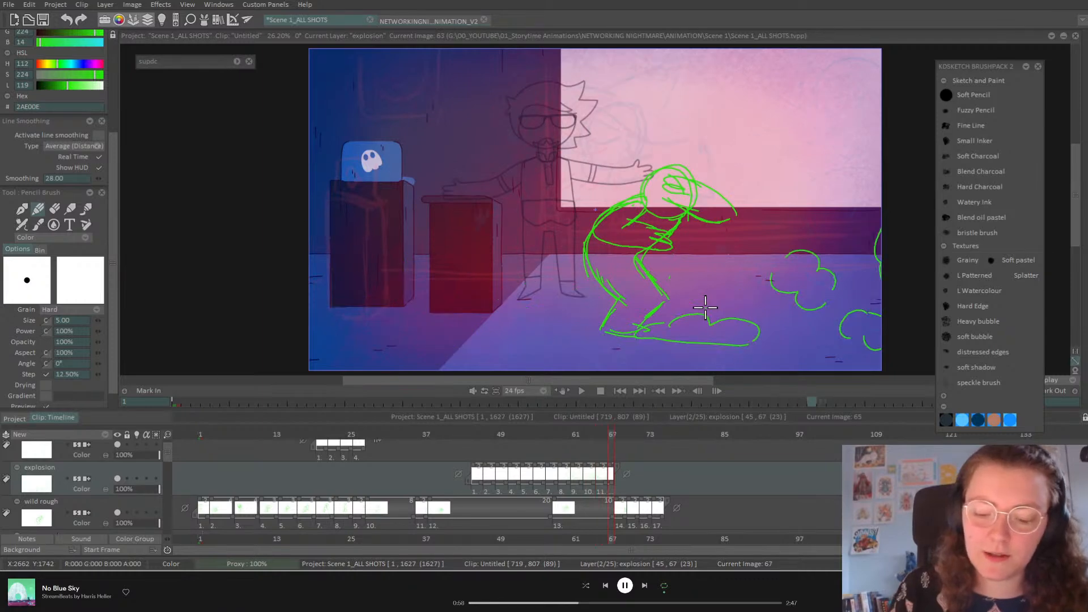
pyautogui.moveTo(464, 305)
pyautogui.mouseDown()
pyautogui.moveTo(527, 340)
pyautogui.moveTo(518, 335)
pyautogui.moveTo(573, 333)
pyautogui.moveTo(567, 347)
pyautogui.mouseUp()
# Step: Add another green smoke cloud along the floor on frame 67, then move to frame 69
pyautogui.press('Left')
pyautogui.press('Right')
pyautogui.press('Left')
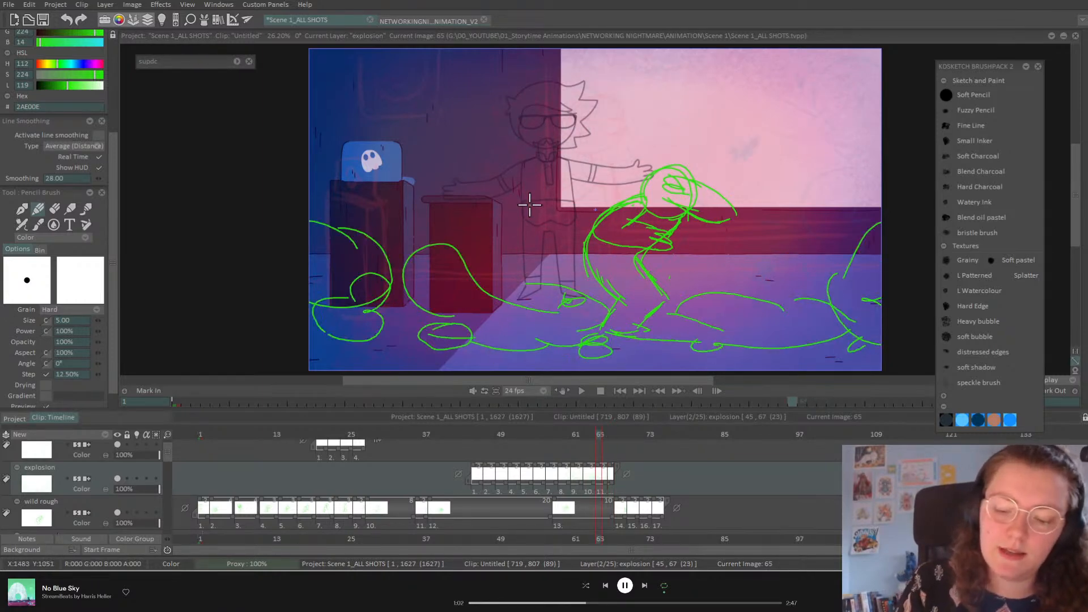
pyautogui.press('Right')
pyautogui.moveTo(349, 261)
pyautogui.mouseDown()
pyautogui.moveTo(384, 274)
pyautogui.moveTo(379, 253)
pyautogui.moveTo(407, 284)
pyautogui.mouseUp()
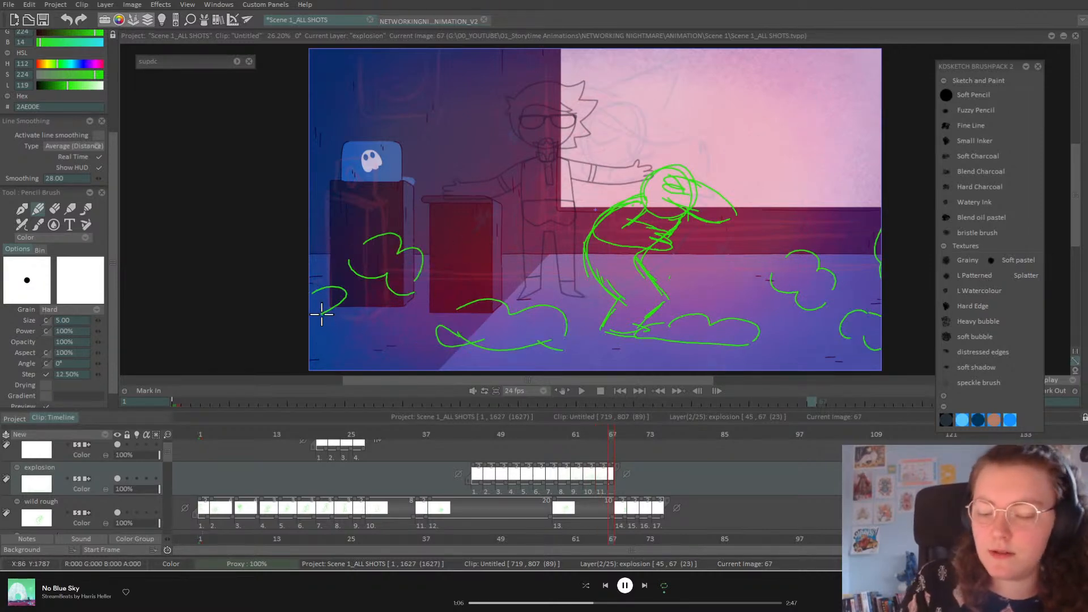
pyautogui.press('Right')
pyautogui.press('Right')
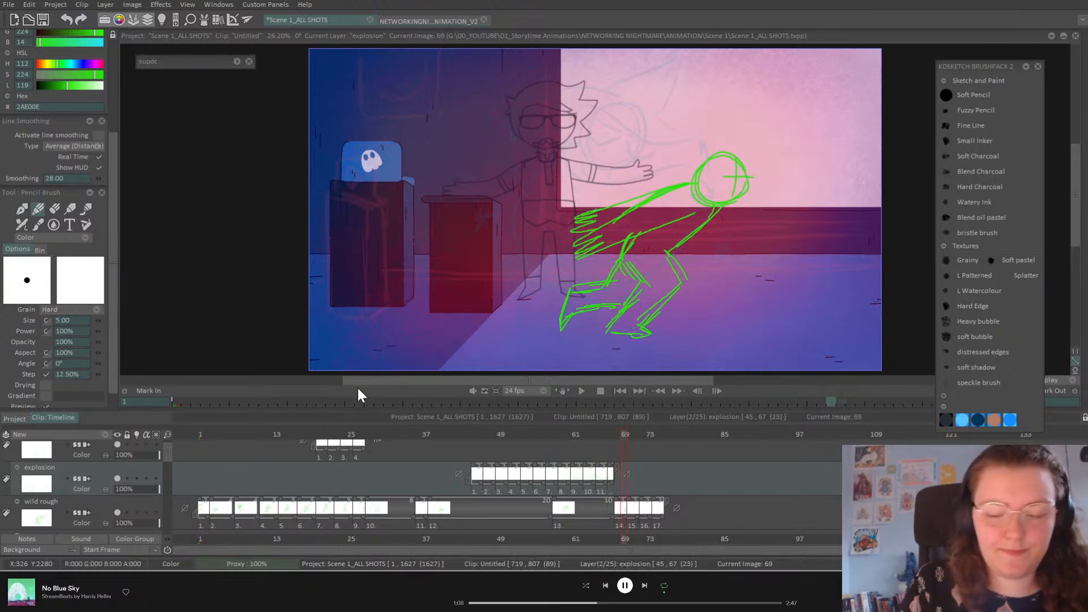
# Step: With onion skin on, scatter small smoke puffs from the left cabinet across the floor to the right edge
pyautogui.click(136, 479)
pyautogui.moveTo(366, 247); pyautogui.dragTo(389, 248)
pyautogui.moveTo(447, 327); pyautogui.dragTo(449, 334)
pyautogui.moveTo(513, 326); pyautogui.dragTo(530, 323)
pyautogui.moveTo(678, 328)
pyautogui.mouseDown()
pyautogui.moveTo(687, 340)
pyautogui.moveTo(696, 328)
pyautogui.moveTo(741, 338)
pyautogui.mouseUp()
pyautogui.moveTo(784, 276)
pyautogui.mouseDown()
pyautogui.moveTo(794, 259)
pyautogui.moveTo(785, 275)
pyautogui.moveTo(820, 288)
pyautogui.mouseUp()
pyautogui.moveTo(866, 320); pyautogui.dragTo(870, 320)
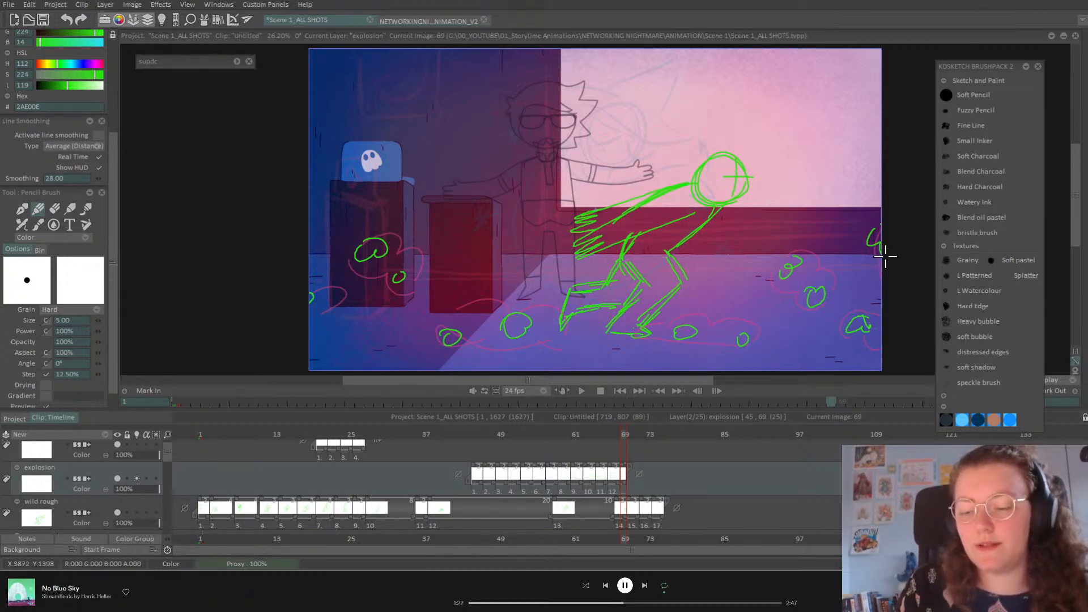
# Step: Extend the explosion layer with a new image at frame 71 and step back
pyautogui.press('Right')
pyautogui.press('Right')
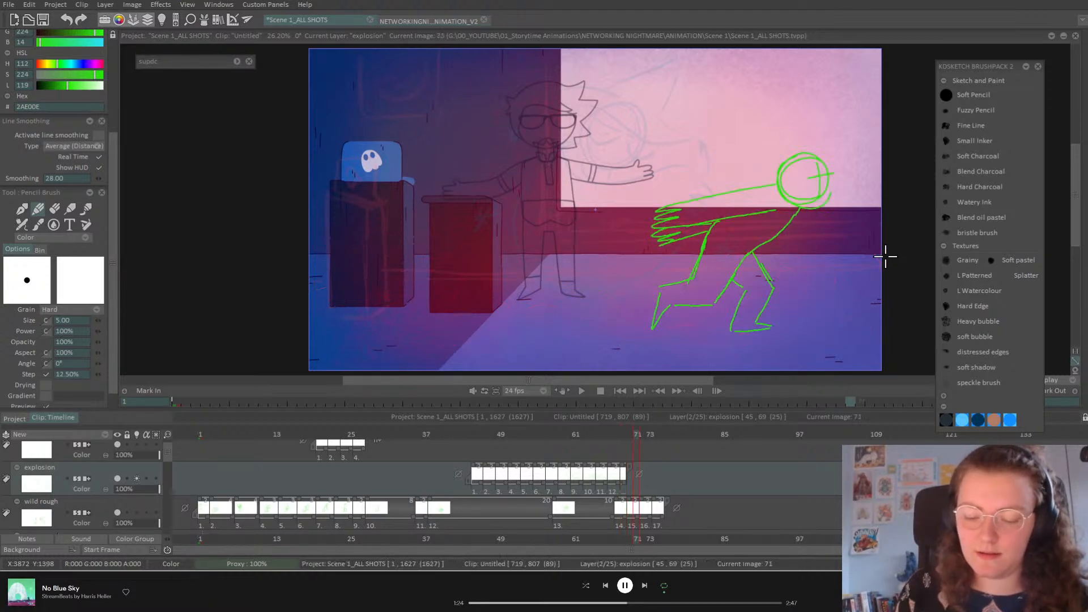
pyautogui.press('Insert')
pyautogui.press('Left')
pyautogui.press('Left')
pyautogui.press('Left')
pyautogui.press('Left')
pyautogui.press('Left')
pyautogui.press('Left')
pyautogui.press('Left')
pyautogui.press('Left')
pyautogui.press('Left')
pyautogui.press('Left')
pyautogui.press('Left')
pyautogui.press('Left')
pyautogui.press('Left')
pyautogui.press('Left')
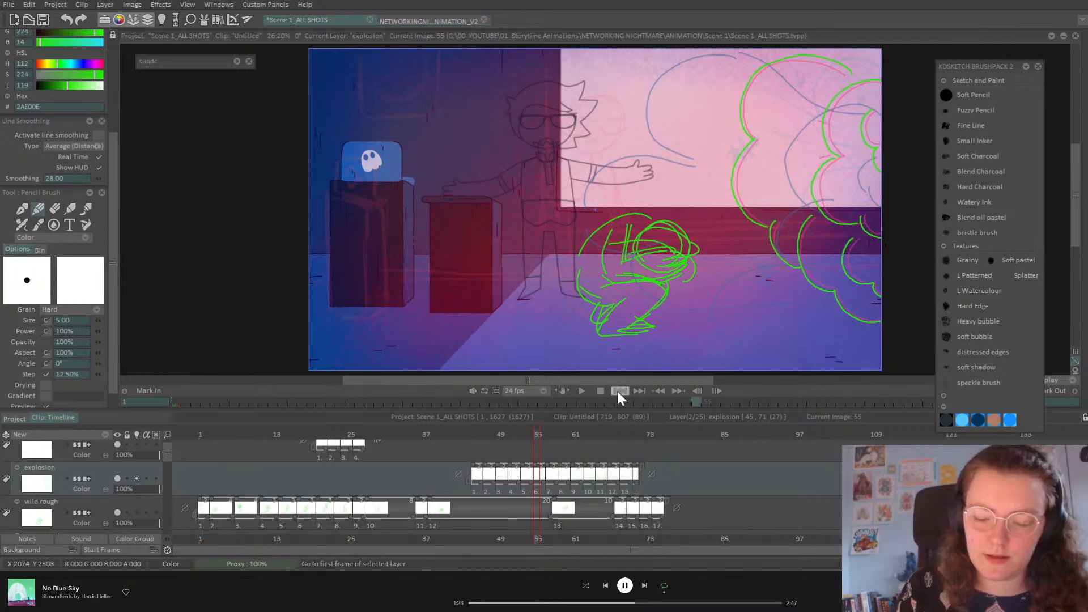
# Step: Play and scrub through the animation to review the explosion frames
pyautogui.click(581, 391)
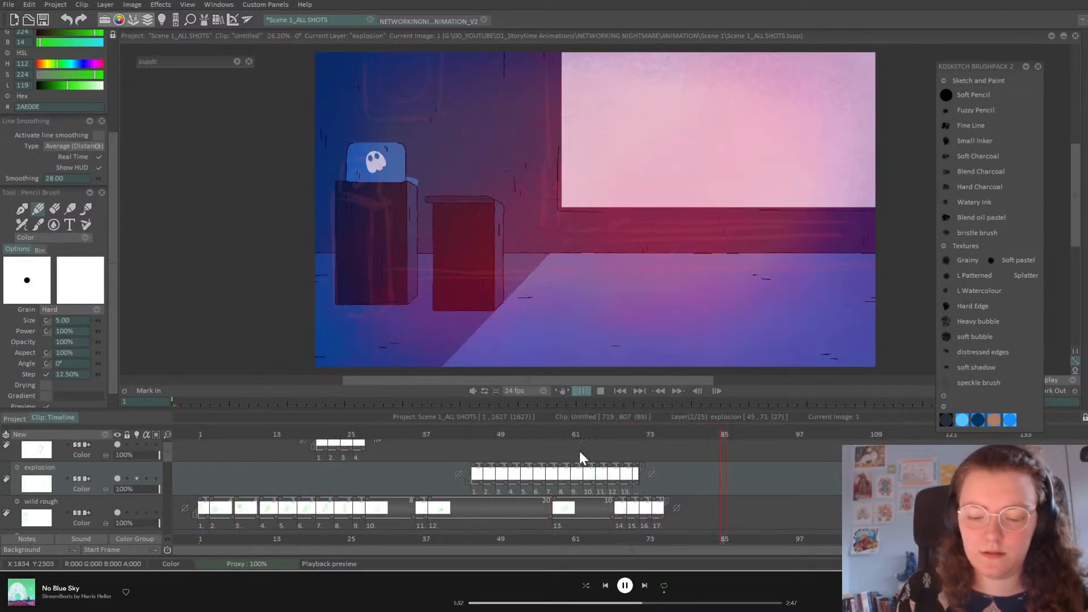
pyautogui.moveTo(542, 435)
pyautogui.mouseDown()
pyautogui.moveTo(561, 434)
pyautogui.moveTo(457, 495)
pyautogui.moveTo(554, 494)
pyautogui.moveTo(544, 497)
pyautogui.mouseUp()
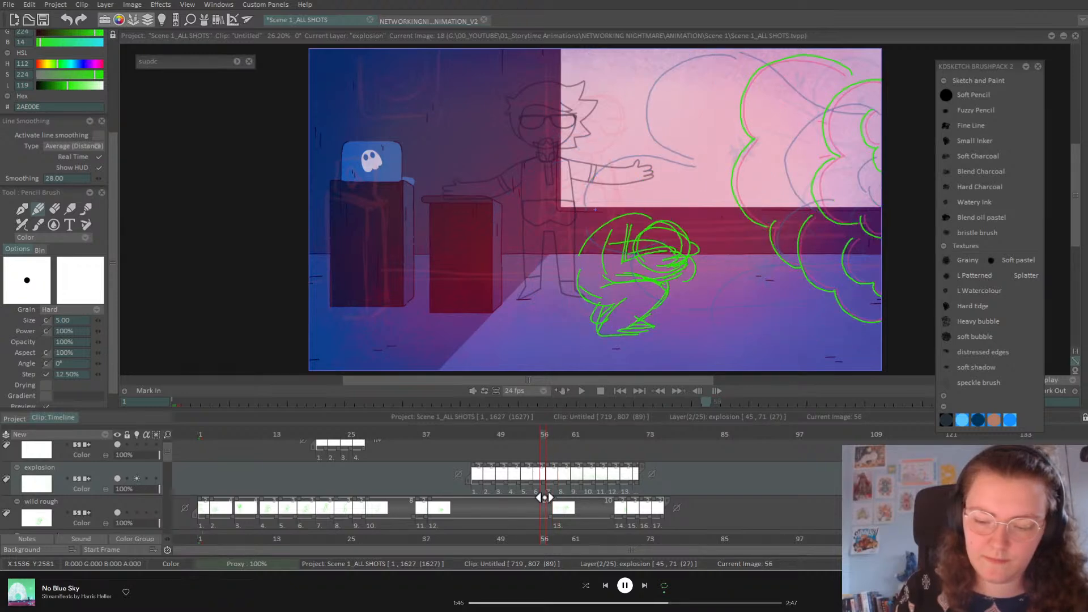
pyautogui.moveTo(545, 498)
pyautogui.mouseDown()
pyautogui.moveTo(636, 498)
pyautogui.moveTo(620, 499)
pyautogui.mouseUp()
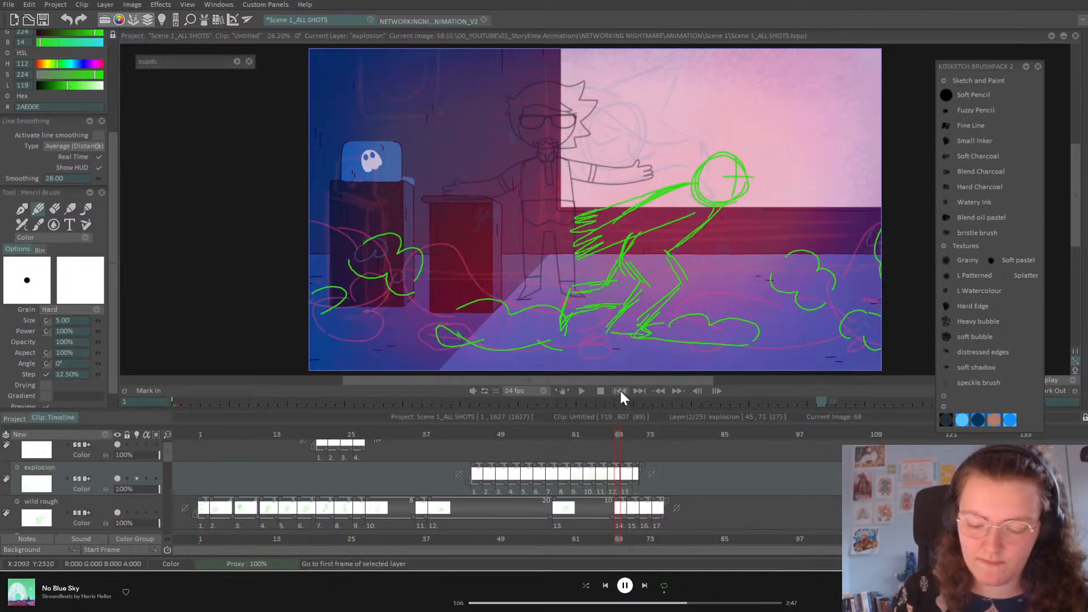
pyautogui.click(581, 391)
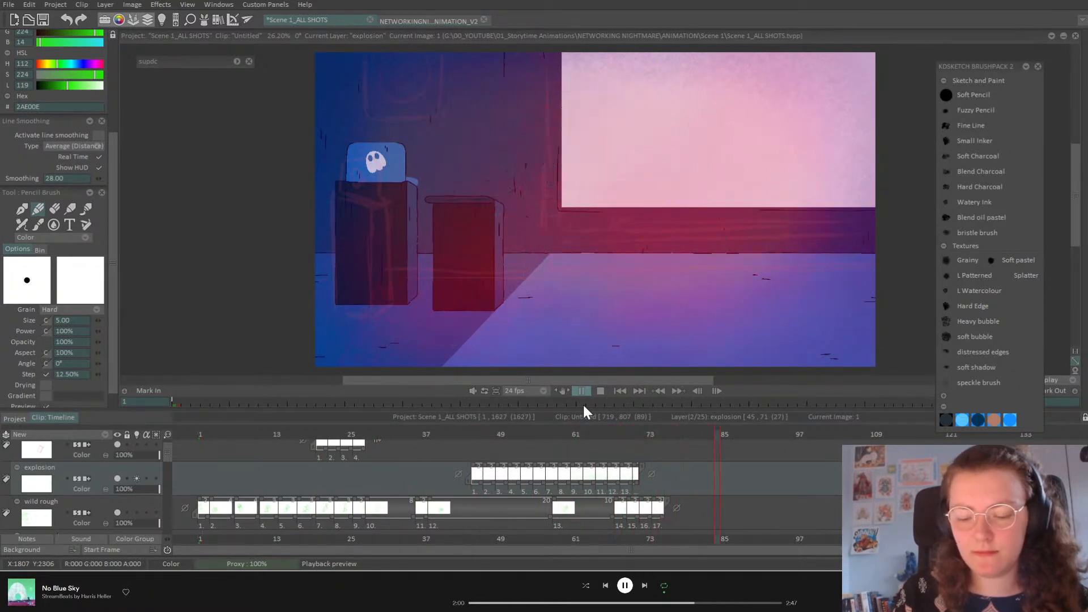
pyautogui.moveTo(522, 434)
pyautogui.mouseDown()
pyautogui.moveTo(564, 432)
pyautogui.moveTo(543, 437)
pyautogui.mouseUp()
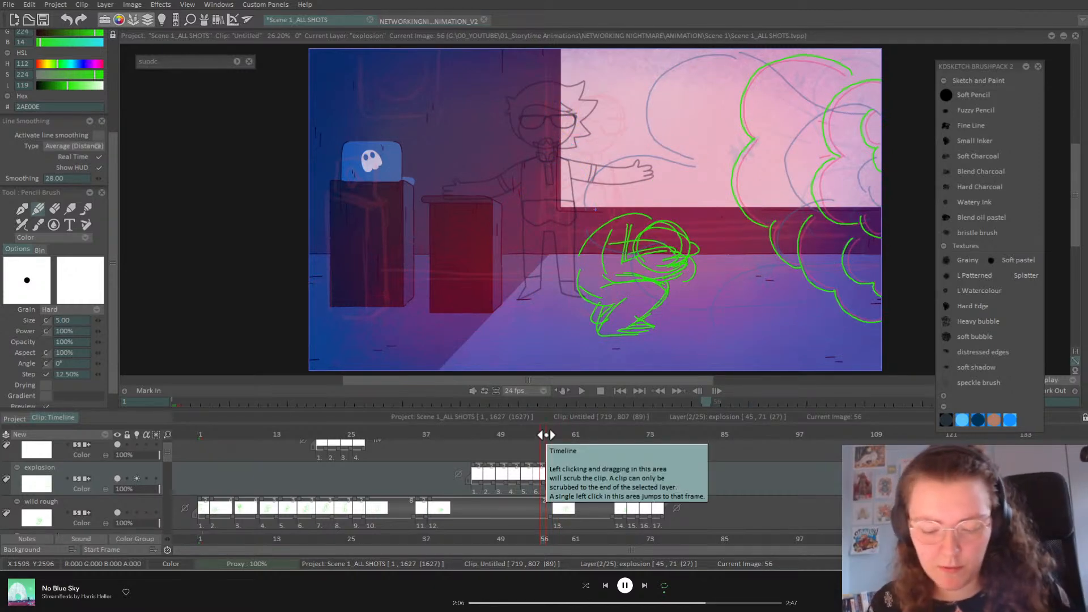
# Step: Drag the explosion drawings after frame 56 about six frames later
pyautogui.click(549, 431)
pyautogui.moveTo(550, 434); pyautogui.dragTo(544, 434)
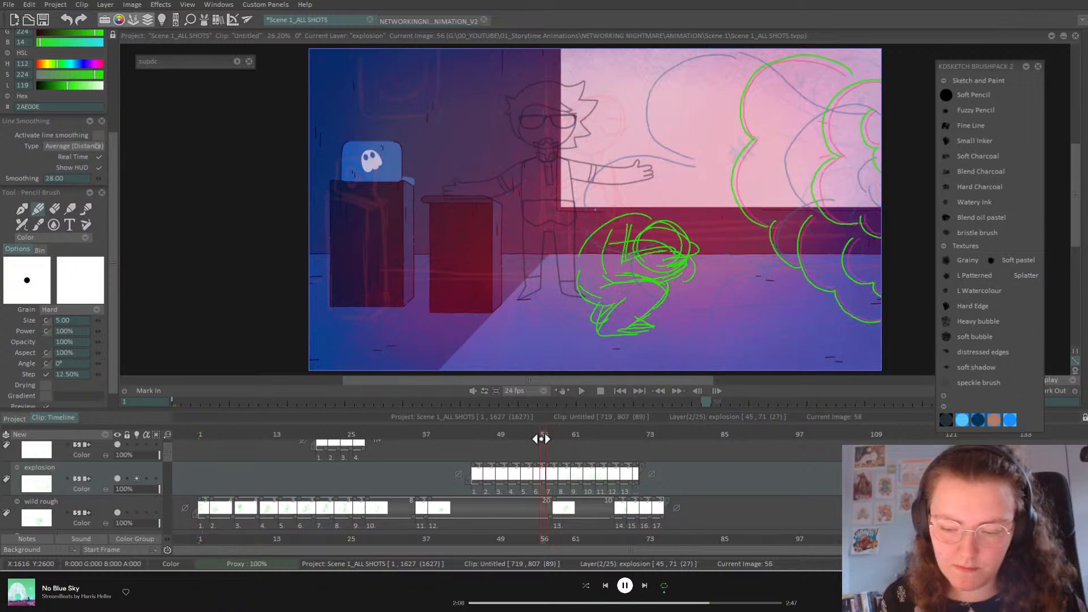
pyautogui.moveTo(543, 486); pyautogui.dragTo(618, 482)
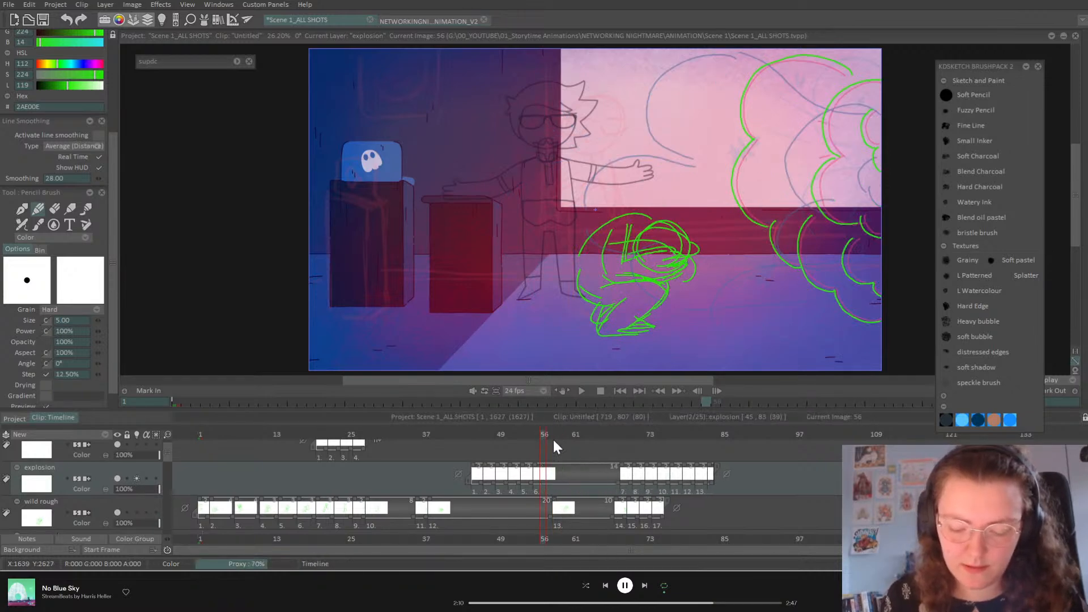
# Step: Start a new blank explosion drawing at frame 57 and outline green cloud puffs along the right edge
pyautogui.click(553, 435)
pyautogui.press('BackSpace')
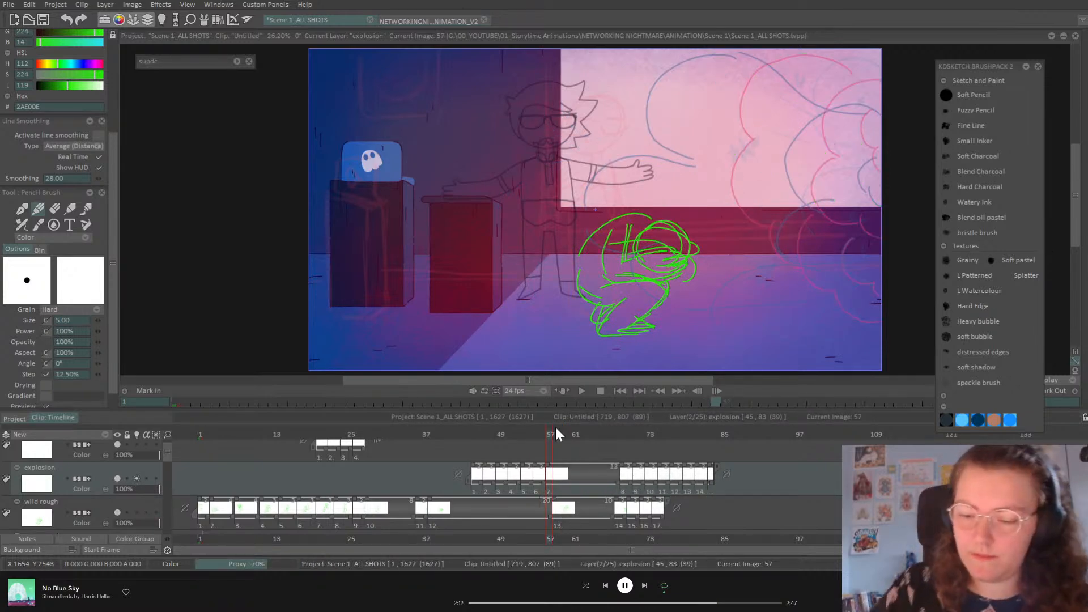
pyautogui.moveTo(845, 69)
pyautogui.mouseDown()
pyautogui.moveTo(787, 55)
pyautogui.moveTo(737, 95)
pyautogui.moveTo(757, 144)
pyautogui.moveTo(750, 138)
pyautogui.moveTo(729, 172)
pyautogui.moveTo(739, 213)
pyautogui.moveTo(781, 235)
pyautogui.moveTo(767, 222)
pyautogui.moveTo(775, 260)
pyautogui.moveTo(880, 326)
pyautogui.mouseUp()
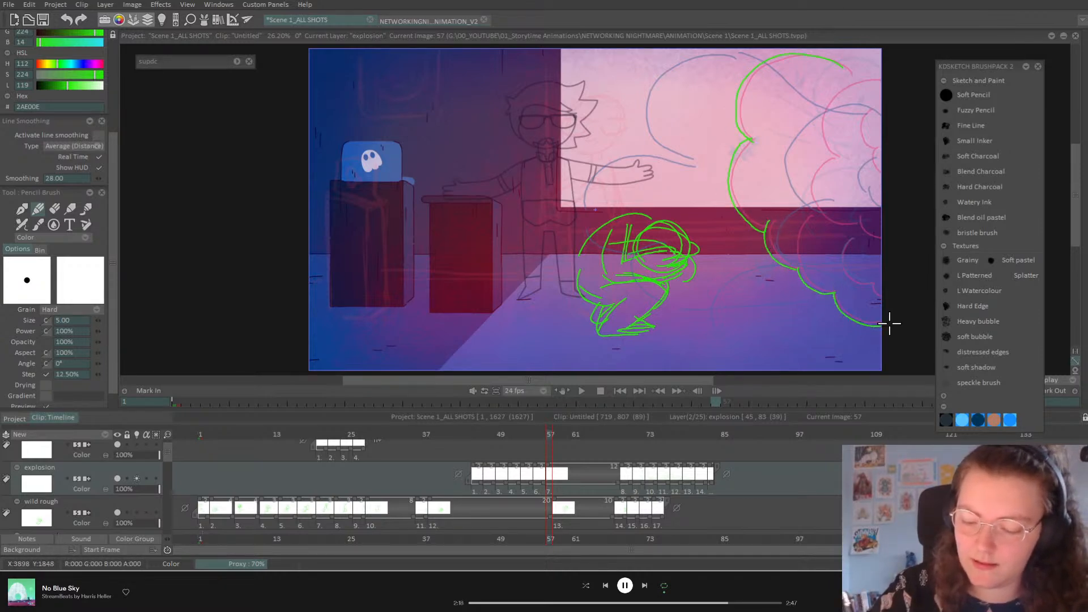
pyautogui.moveTo(800, 218); pyautogui.dragTo(813, 291)
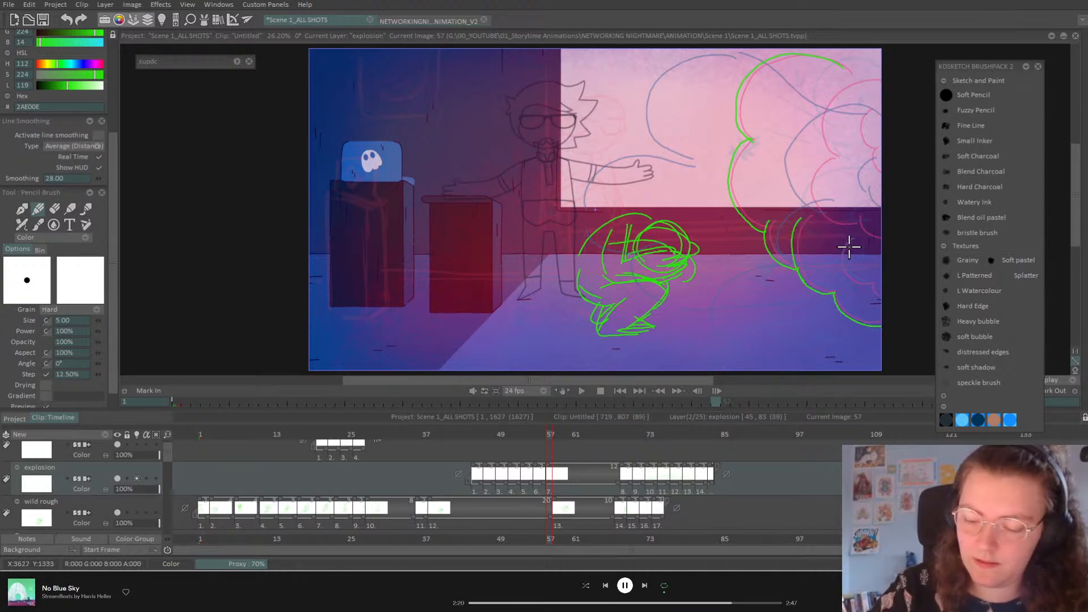
pyautogui.moveTo(843, 237)
pyautogui.mouseDown()
pyautogui.moveTo(838, 269)
pyautogui.moveTo(867, 283)
pyautogui.mouseUp()
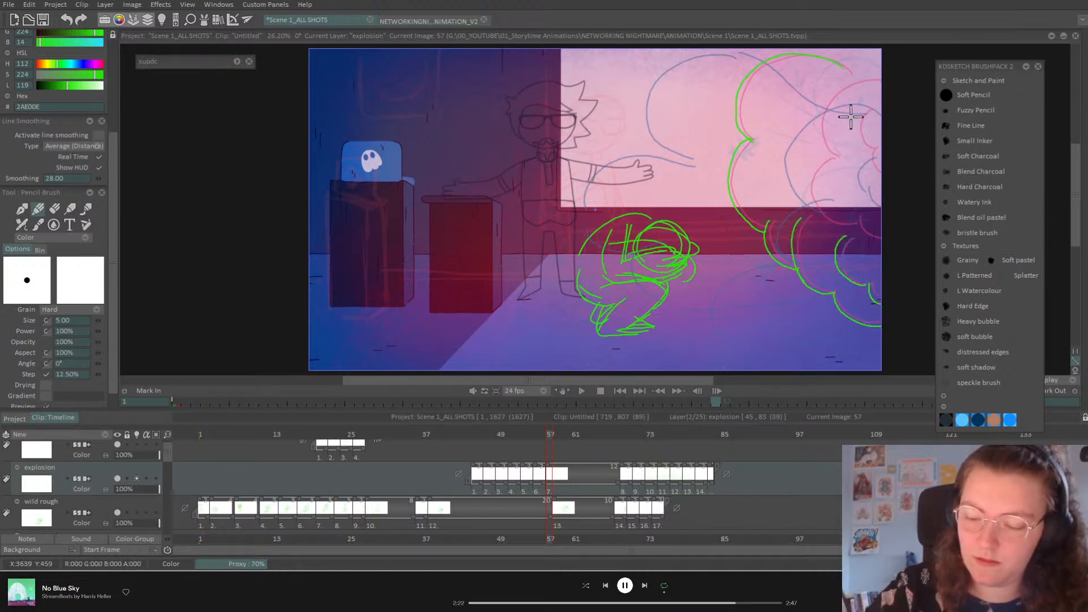
pyautogui.moveTo(824, 95); pyautogui.dragTo(836, 158)
pyautogui.moveTo(803, 203); pyautogui.dragTo(854, 224)
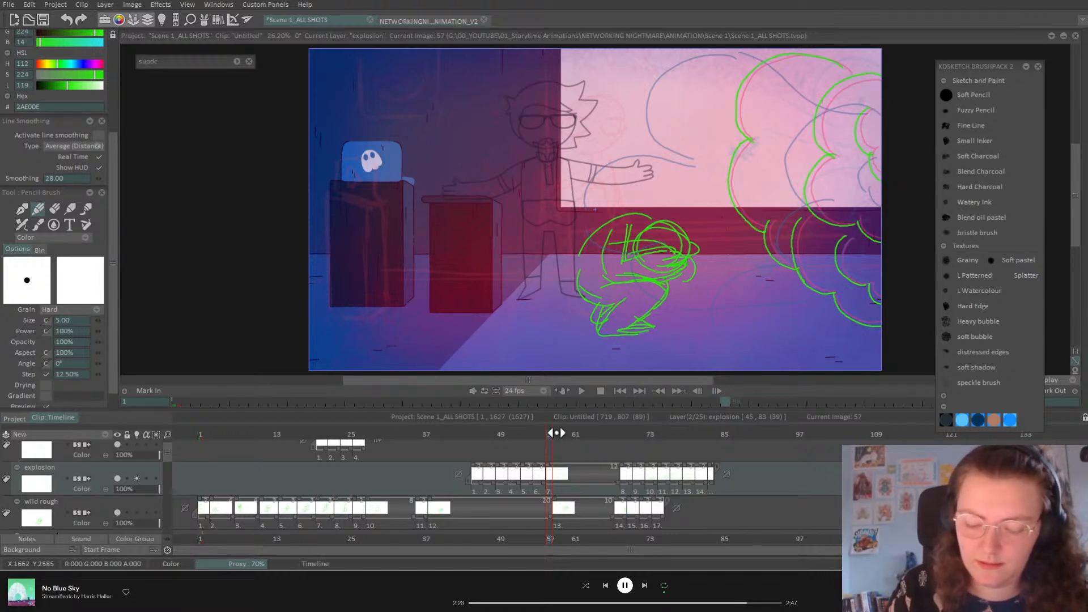
# Step: Start a new blank drawing at frame 59 and turn off the next-frame onion skin
pyautogui.press('Right')
pyautogui.press('Right')
pyautogui.press('Delete')
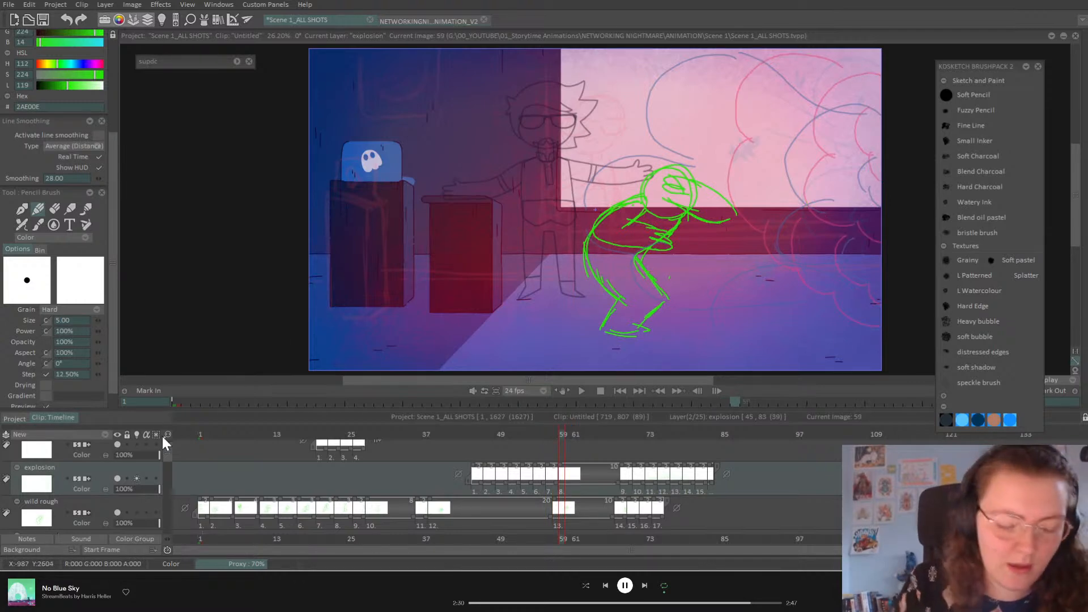
pyautogui.click(136, 436)
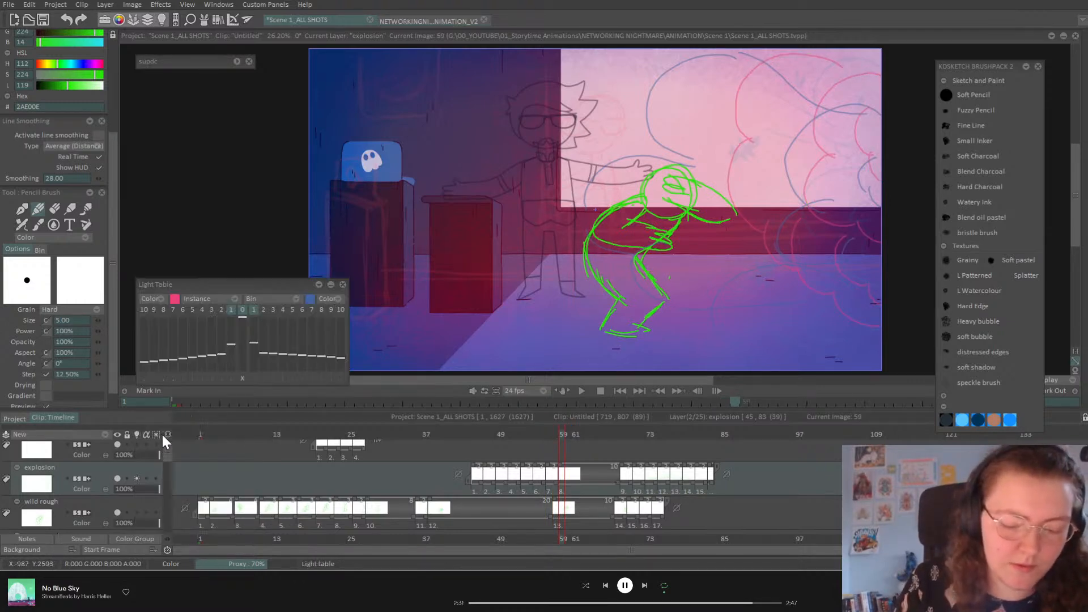
pyautogui.click(254, 309)
pyautogui.click(342, 284)
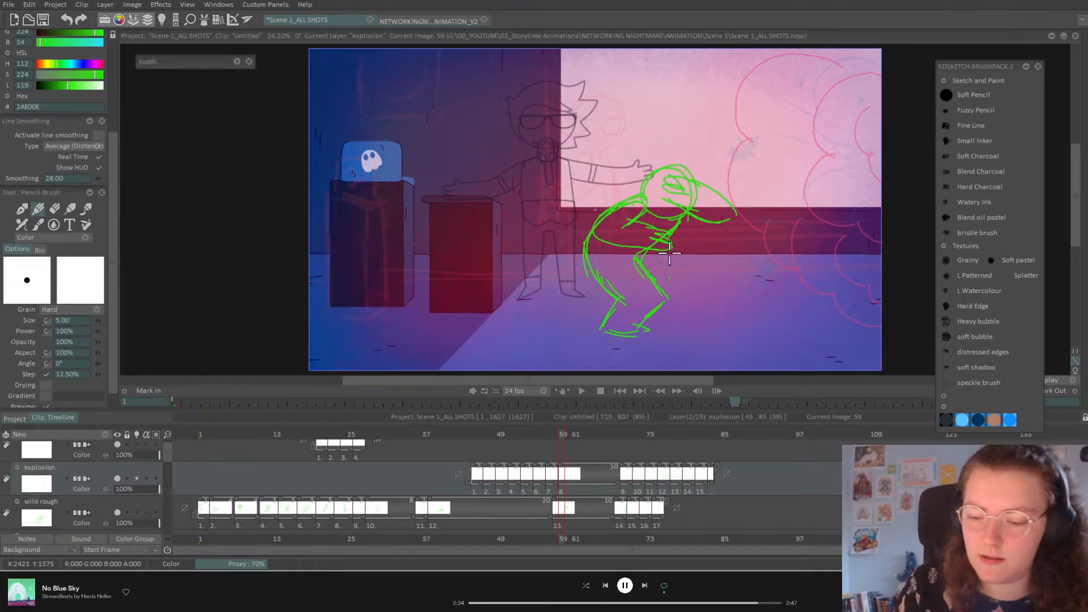
# Step: Draw tall billowing cloud puffs at frame 59, stacked down the right edge to the floor
pyautogui.moveTo(821, 149)
pyautogui.mouseDown()
pyautogui.moveTo(803, 179)
pyautogui.moveTo(810, 214)
pyautogui.moveTo(850, 227)
pyautogui.mouseUp()
pyautogui.moveTo(879, 105)
pyautogui.mouseDown()
pyautogui.moveTo(858, 109)
pyautogui.moveTo(850, 145)
pyautogui.mouseUp()
pyautogui.moveTo(834, 104)
pyautogui.mouseDown()
pyautogui.moveTo(822, 58)
pyautogui.moveTo(778, 51)
pyautogui.mouseUp()
pyautogui.moveTo(740, 131)
pyautogui.mouseDown()
pyautogui.moveTo(732, 155)
pyautogui.moveTo(728, 205)
pyautogui.moveTo(768, 233)
pyautogui.moveTo(766, 256)
pyautogui.moveTo(801, 271)
pyautogui.mouseUp()
pyautogui.moveTo(788, 226)
pyautogui.mouseDown()
pyautogui.moveTo(784, 257)
pyautogui.moveTo(810, 293)
pyautogui.moveTo(880, 327)
pyautogui.mouseUp()
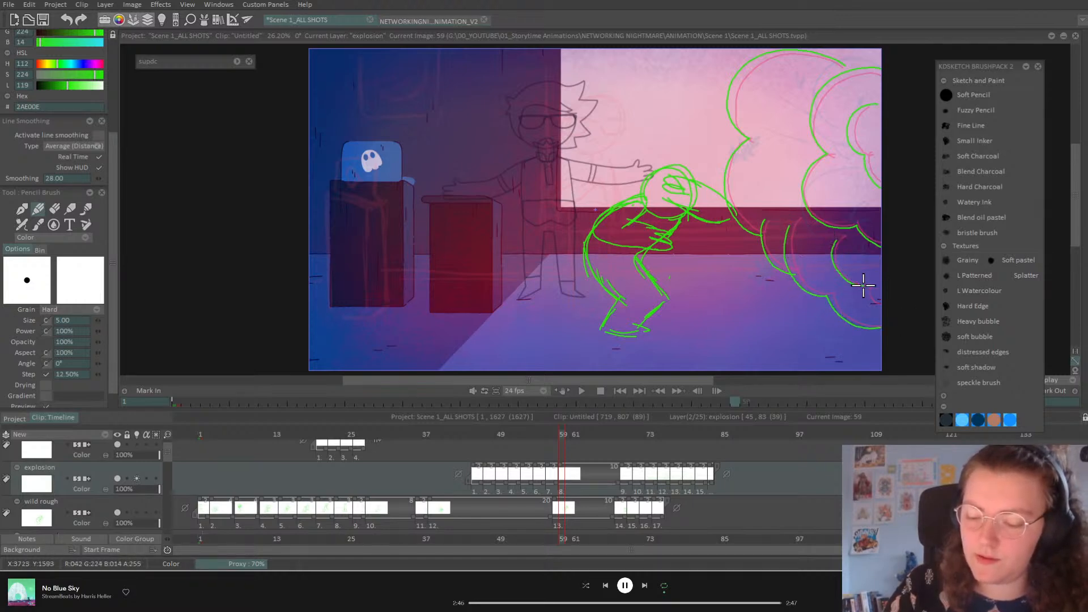
# Step: Add a new explosion drawing at frame 61 with green smoke clouds rolling in from the top right
pyautogui.moveTo(563, 435); pyautogui.dragTo(572, 434)
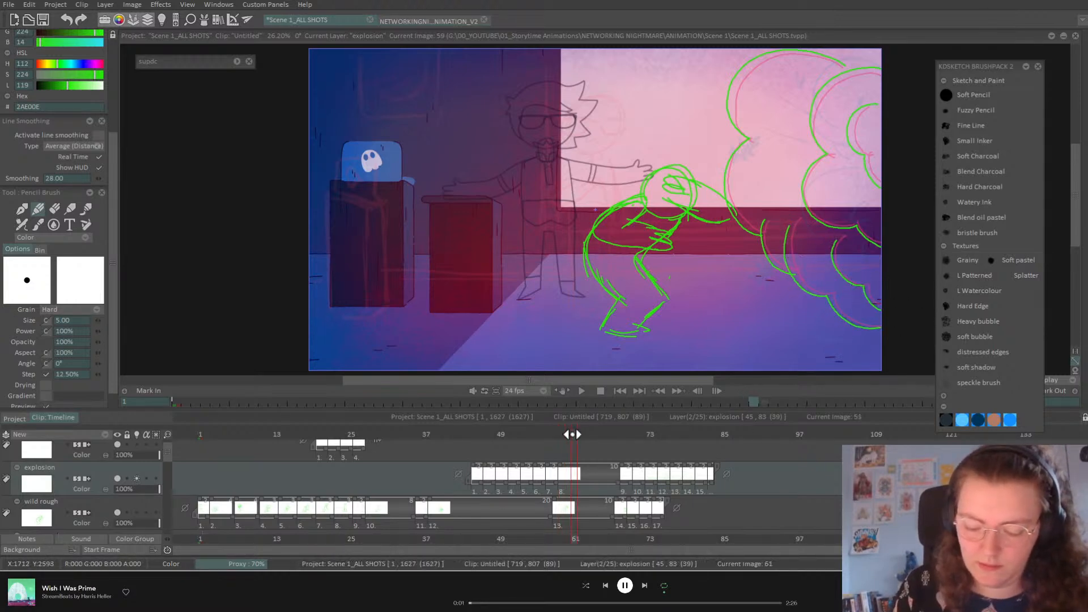
pyautogui.press('BackSpace')
pyautogui.moveTo(838, 62)
pyautogui.mouseDown()
pyautogui.moveTo(756, 59)
pyautogui.moveTo(722, 94)
pyautogui.moveTo(747, 143)
pyautogui.moveTo(724, 164)
pyautogui.mouseUp()
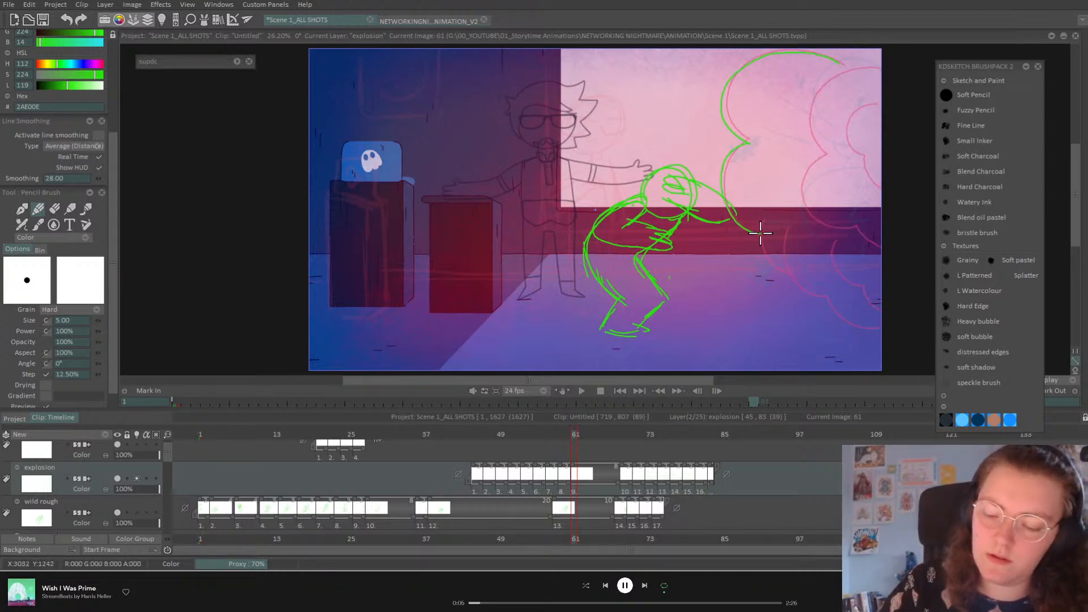
pyautogui.moveTo(757, 235)
pyautogui.mouseDown()
pyautogui.moveTo(776, 267)
pyautogui.moveTo(828, 299)
pyautogui.moveTo(849, 329)
pyautogui.mouseUp()
pyautogui.moveTo(833, 246); pyautogui.dragTo(864, 288)
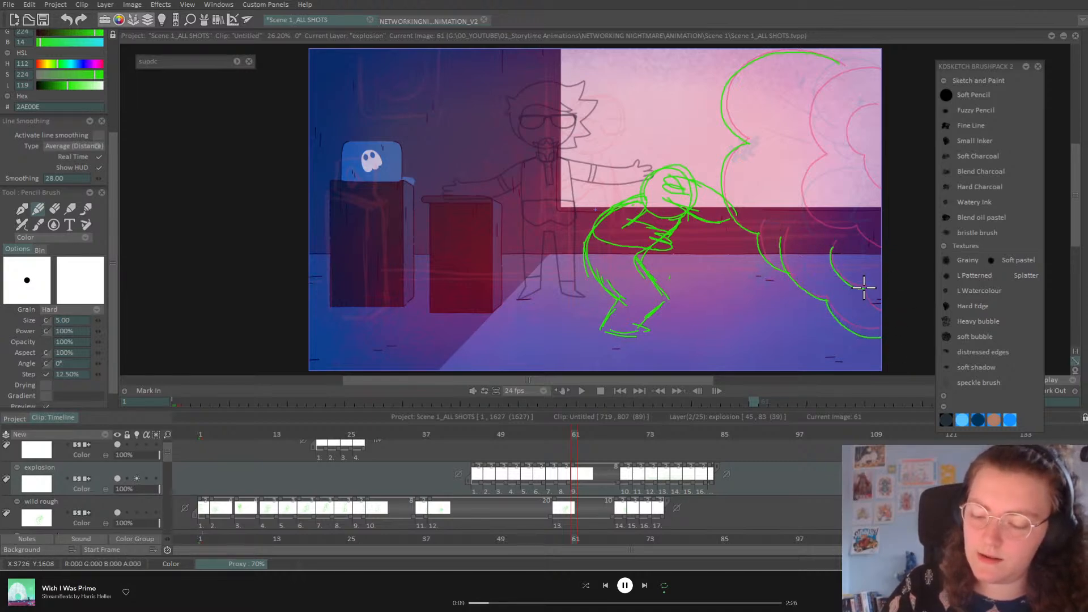
pyautogui.moveTo(888, 69)
pyautogui.mouseDown()
pyautogui.moveTo(808, 101)
pyautogui.moveTo(824, 151)
pyautogui.moveTo(806, 166)
pyautogui.moveTo(812, 215)
pyautogui.moveTo(856, 229)
pyautogui.mouseUp()
pyautogui.moveTo(878, 112); pyautogui.dragTo(844, 140)
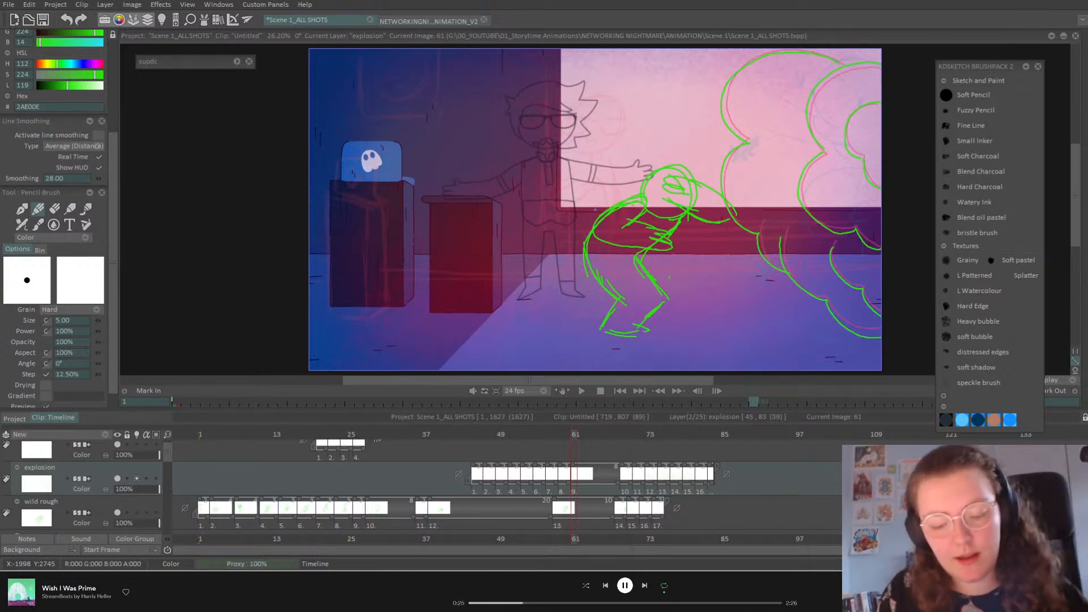
# Step: Draw clouds on a new frame 63 drawing, slide later explosion cells left to close the gap, and play
pyautogui.moveTo(577, 435); pyautogui.dragTo(588, 426)
pyautogui.press('BackSpace')
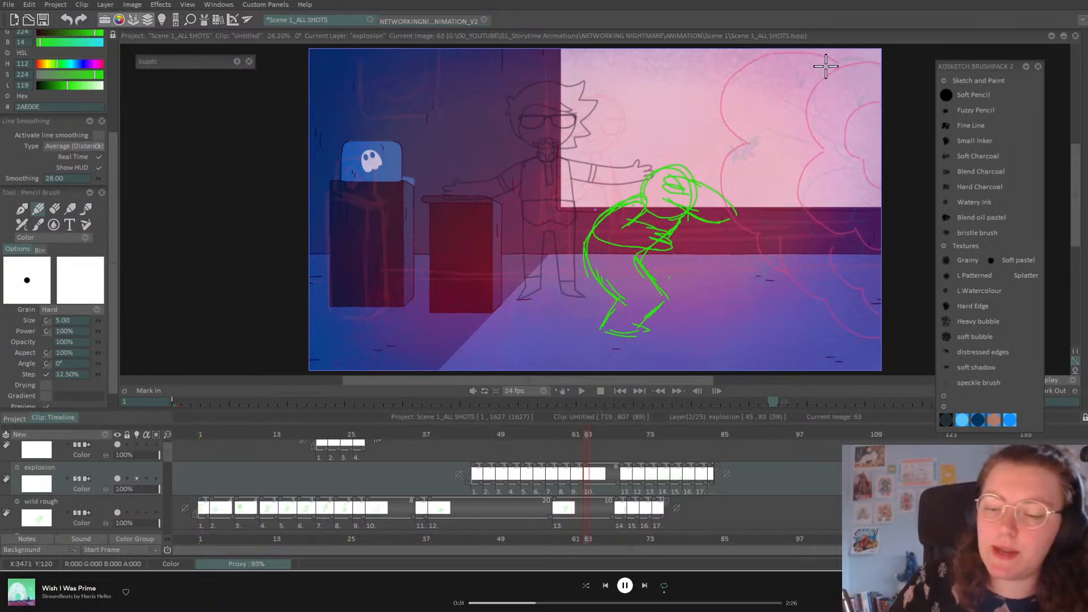
pyautogui.moveTo(719, 81)
pyautogui.mouseDown()
pyautogui.moveTo(722, 131)
pyautogui.moveTo(742, 142)
pyautogui.moveTo(721, 162)
pyautogui.moveTo(719, 206)
pyautogui.moveTo(760, 232)
pyautogui.moveTo(798, 294)
pyautogui.moveTo(829, 304)
pyautogui.mouseUp()
pyautogui.moveTo(833, 250); pyautogui.dragTo(826, 297)
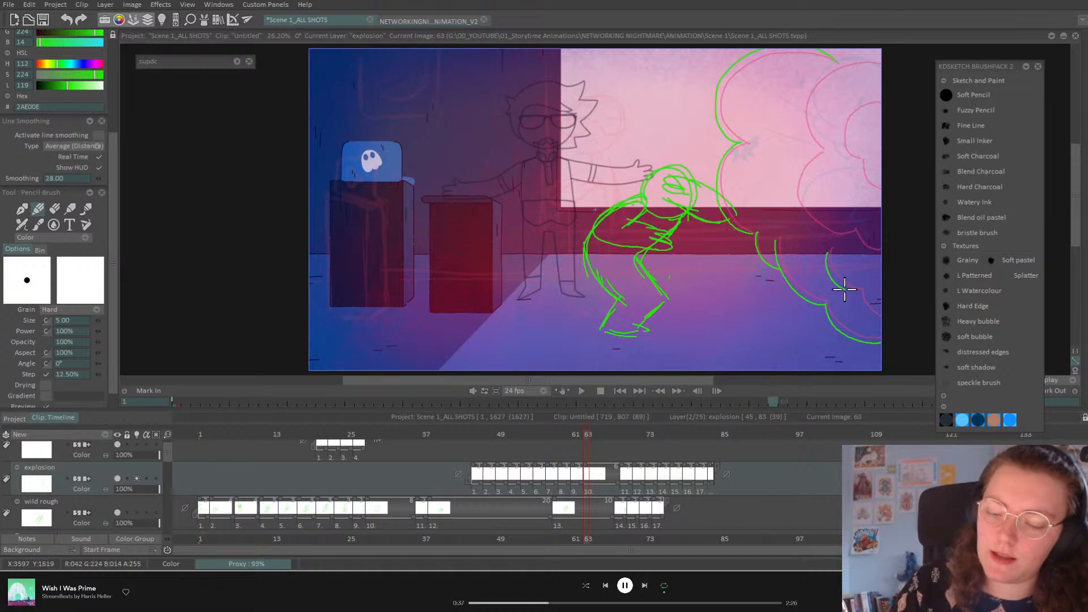
pyautogui.moveTo(847, 56)
pyautogui.mouseDown()
pyautogui.moveTo(807, 89)
pyautogui.moveTo(803, 124)
pyautogui.moveTo(822, 149)
pyautogui.moveTo(806, 159)
pyautogui.moveTo(797, 193)
pyautogui.moveTo(812, 225)
pyautogui.mouseUp()
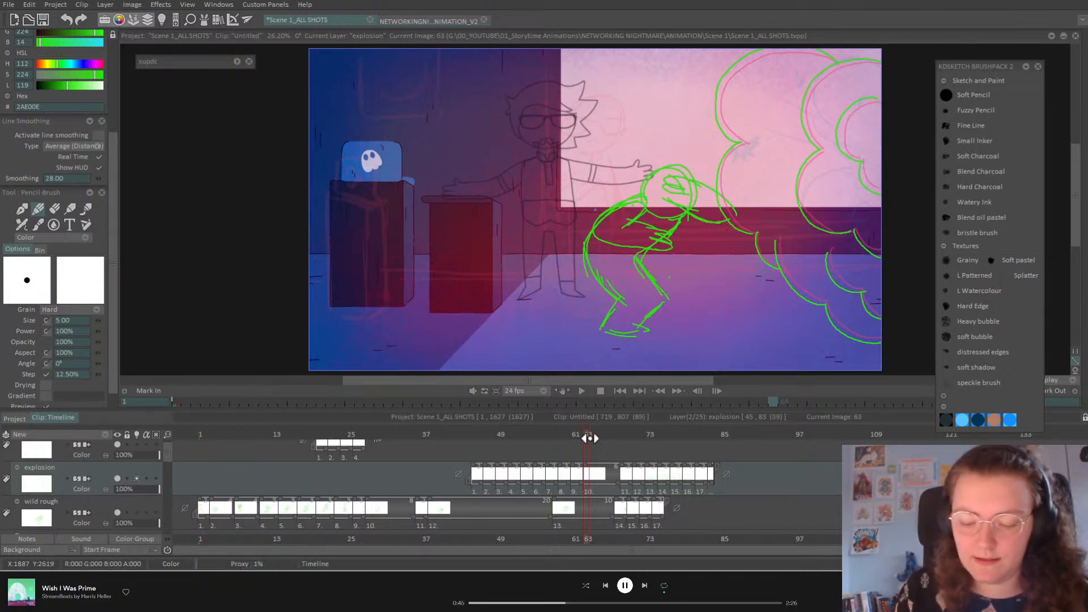
pyautogui.moveTo(616, 478); pyautogui.dragTo(593, 483)
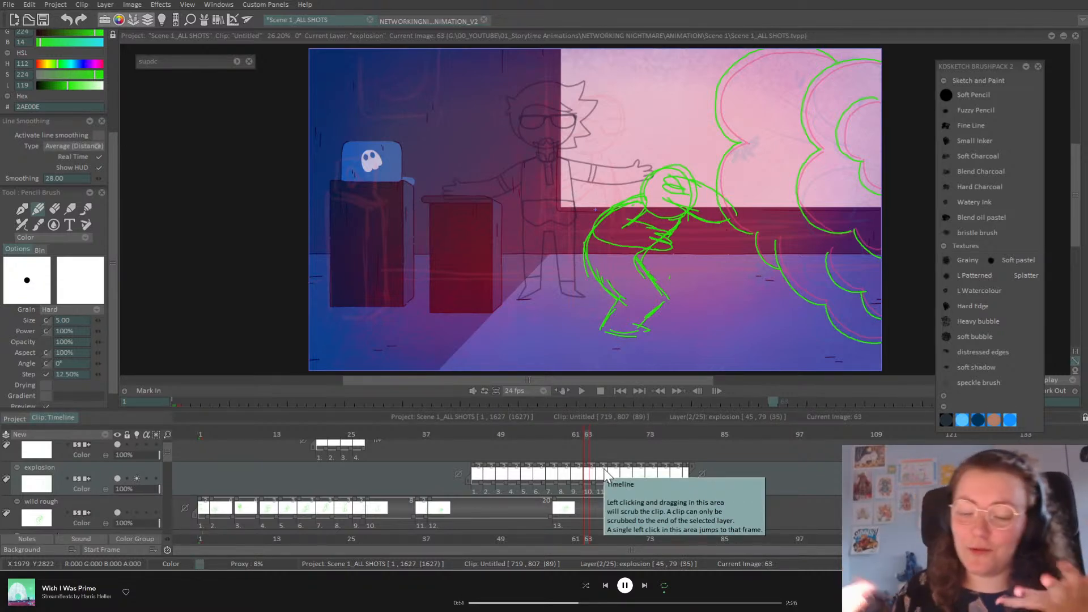
pyautogui.click(582, 391)
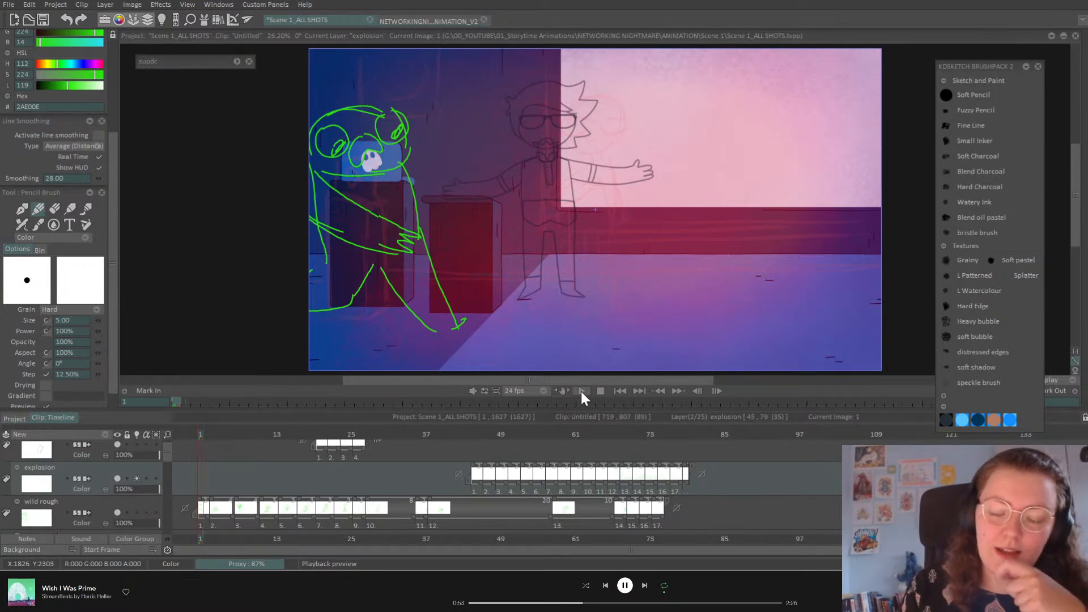
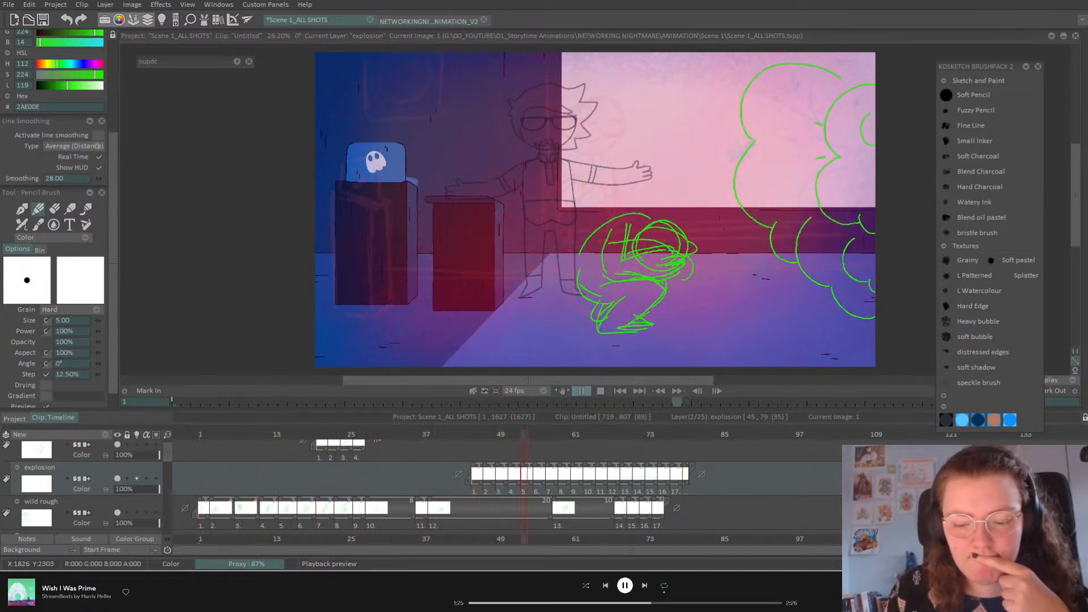
# Step: Stop playback, save the project, and make the maaz rough layer visible from frame 1
pyautogui.click(583, 392)
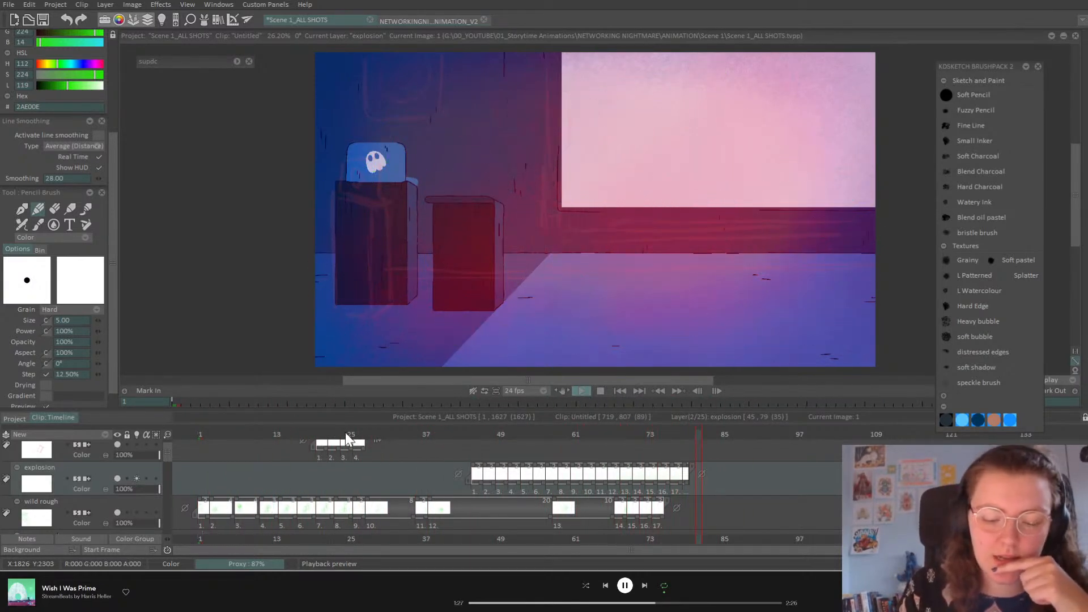
pyautogui.hotkey('ctrl', 's')
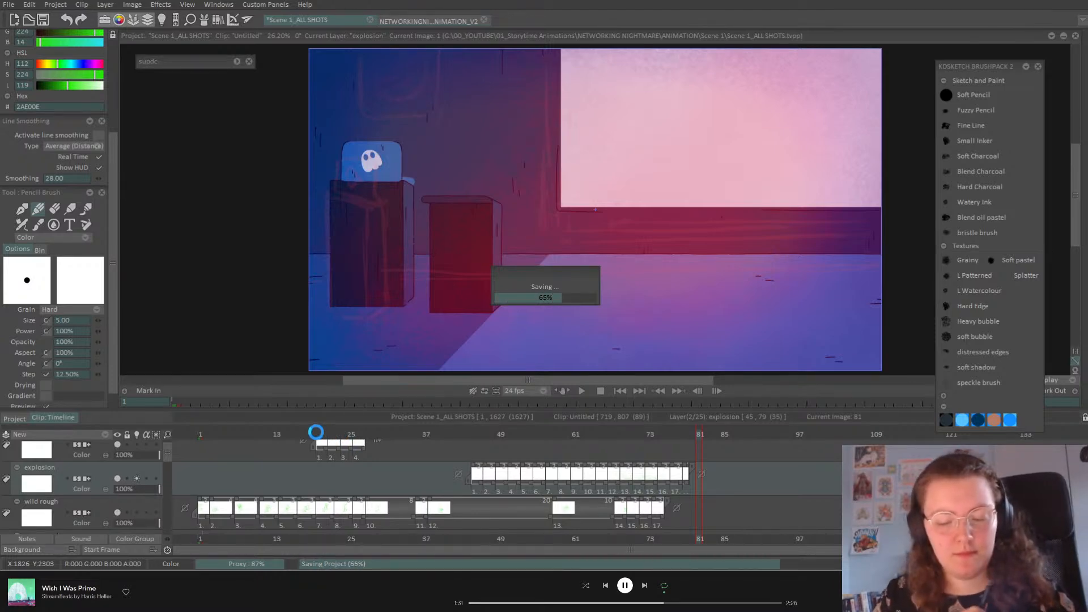
pyautogui.click(198, 435)
pyautogui.moveTo(167, 456)
pyautogui.mouseDown()
pyautogui.moveTo(170, 441)
pyautogui.moveTo(169, 471)
pyautogui.mouseUp()
pyautogui.click(118, 477)
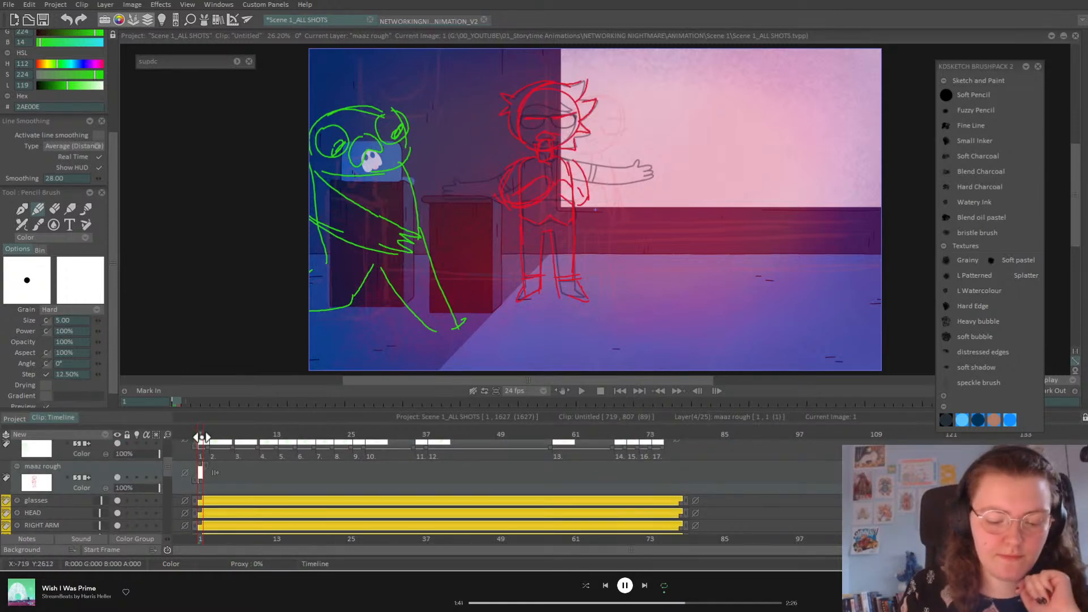
# Step: Scrub through the keyframes from frame 5 onward, checking timing up to around frame 67
pyautogui.click(225, 442)
pyautogui.moveTo(225, 442)
pyautogui.mouseDown()
pyautogui.moveTo(199, 443)
pyautogui.moveTo(311, 459)
pyautogui.moveTo(718, 467)
pyautogui.mouseUp()
pyautogui.moveTo(168, 468); pyautogui.dragTo(164, 484)
pyautogui.scroll(3, 164, 494)
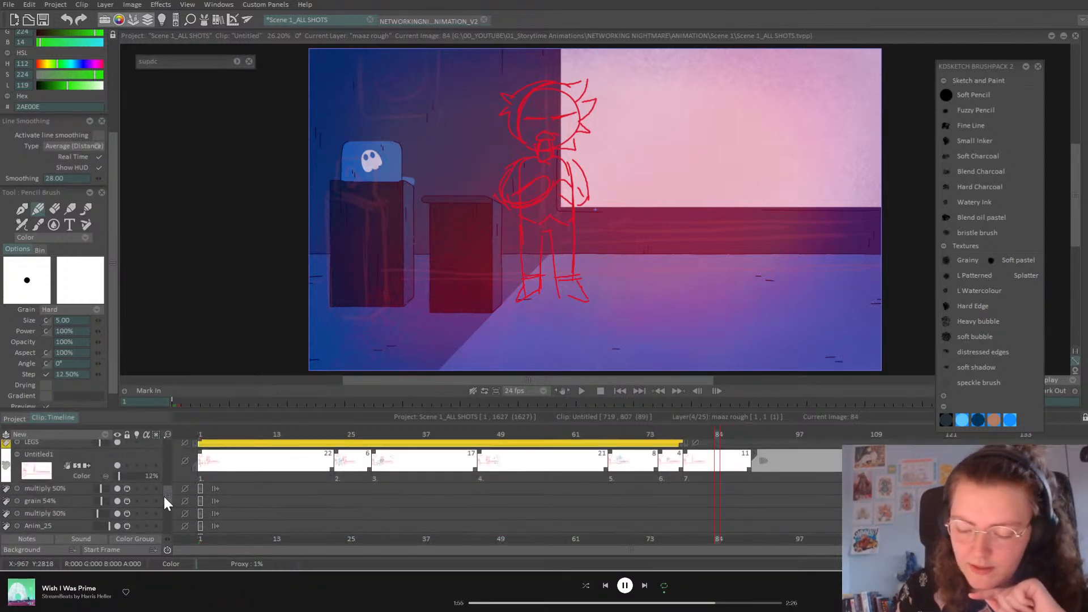
pyautogui.click(753, 457)
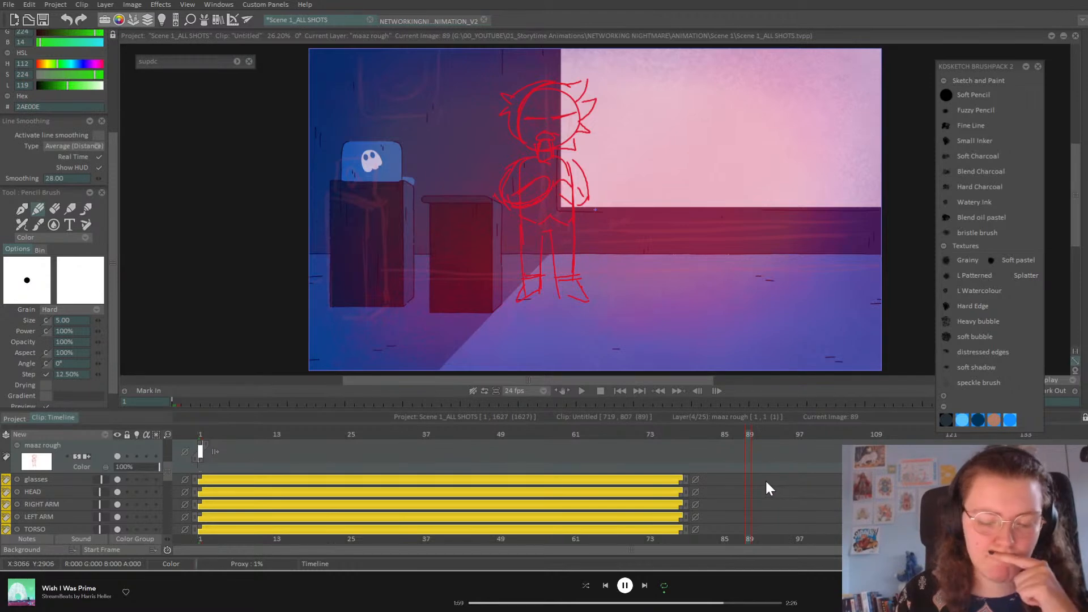
pyautogui.moveTo(652, 438)
pyautogui.mouseDown()
pyautogui.moveTo(574, 439)
pyautogui.moveTo(612, 444)
pyautogui.mouseUp()
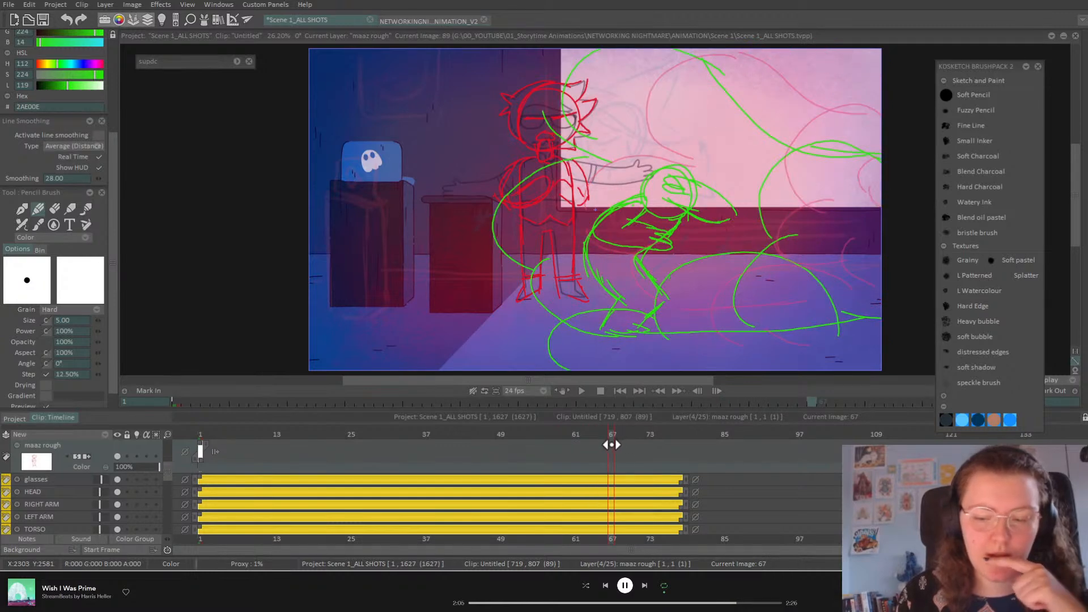
# Step: Add a blank drawing at frame 67 and sketch the reacting head and jaw in red
pyautogui.press('Insert')
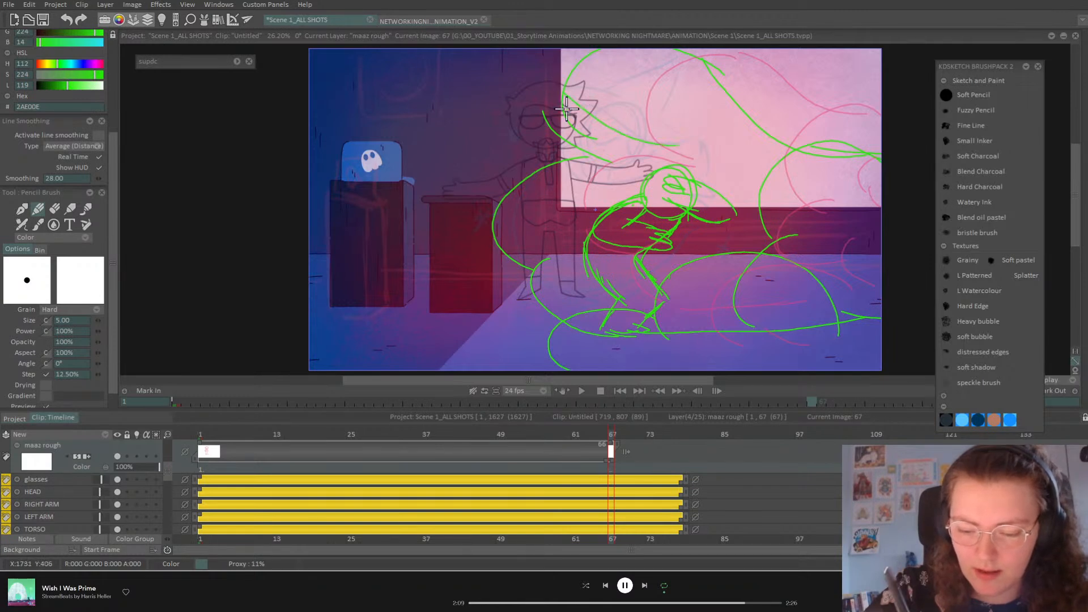
pyautogui.scroll(3, 114, 157)
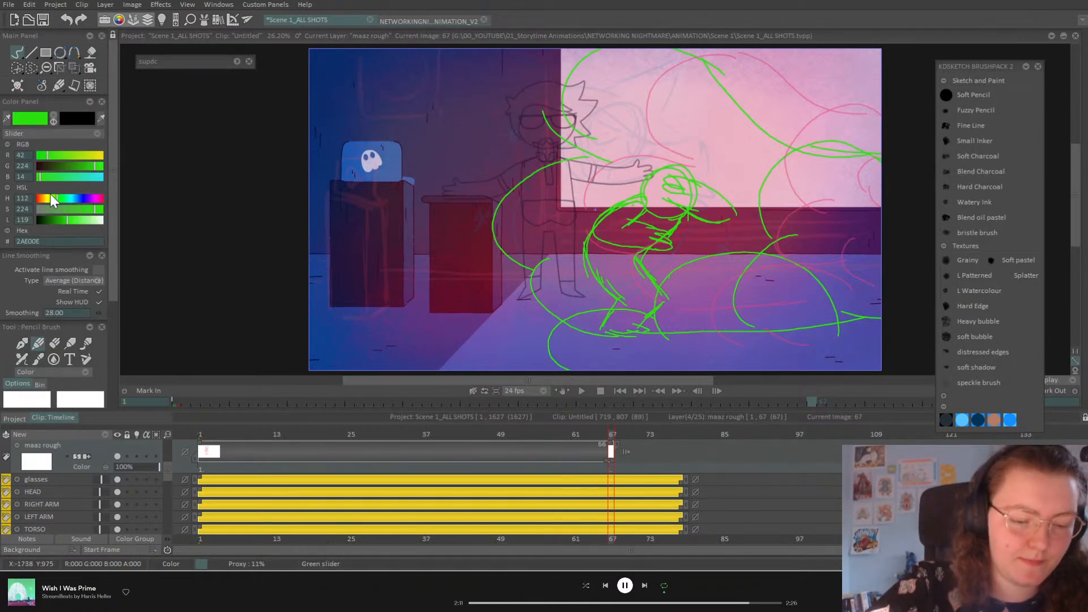
pyautogui.moveTo(52, 195); pyautogui.dragTo(4, 178)
pyautogui.moveTo(574, 89)
pyautogui.mouseDown()
pyautogui.moveTo(694, 142)
pyautogui.moveTo(681, 67)
pyautogui.moveTo(612, 94)
pyautogui.mouseUp()
pyautogui.moveTo(546, 85); pyautogui.dragTo(625, 103)
pyautogui.moveTo(546, 92)
pyautogui.mouseDown()
pyautogui.moveTo(600, 141)
pyautogui.moveTo(611, 97)
pyautogui.moveTo(594, 137)
pyautogui.moveTo(596, 121)
pyautogui.moveTo(576, 141)
pyautogui.moveTo(647, 147)
pyautogui.moveTo(570, 135)
pyautogui.mouseUp()
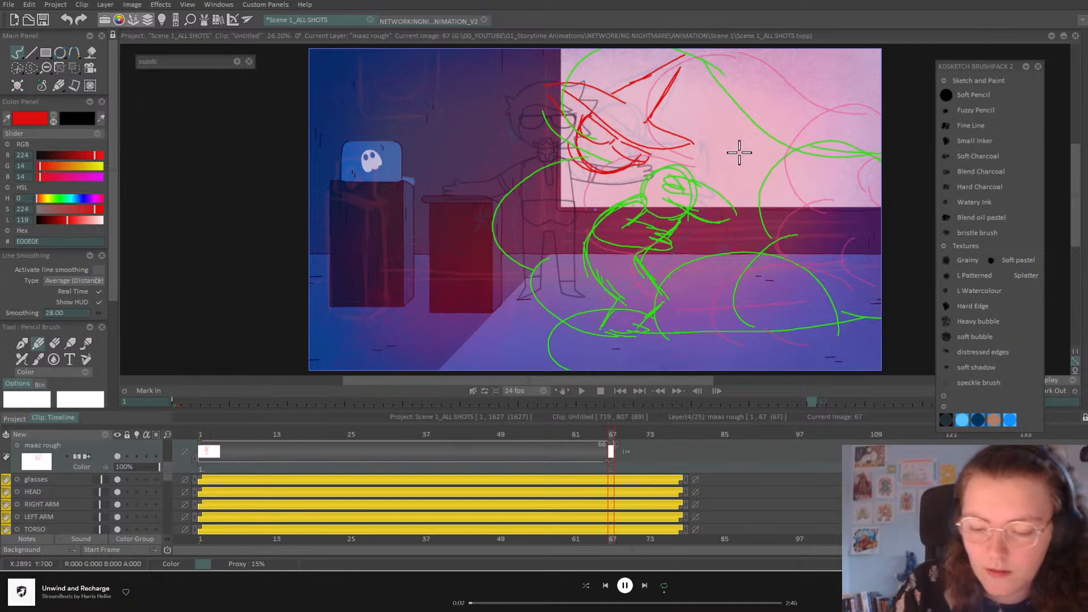
# Step: Hide the Untitled1 layer's blue lines
pyautogui.moveTo(168, 470)
pyautogui.mouseDown()
pyautogui.moveTo(169, 490)
pyautogui.moveTo(145, 477)
pyautogui.moveTo(202, 477)
pyautogui.mouseUp()
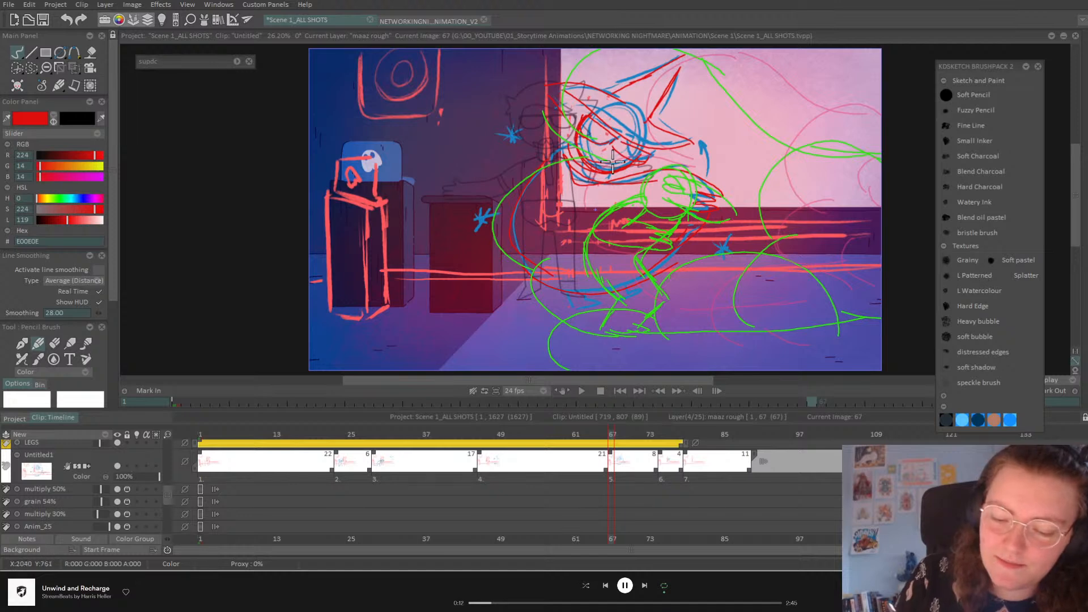
pyautogui.click(118, 466)
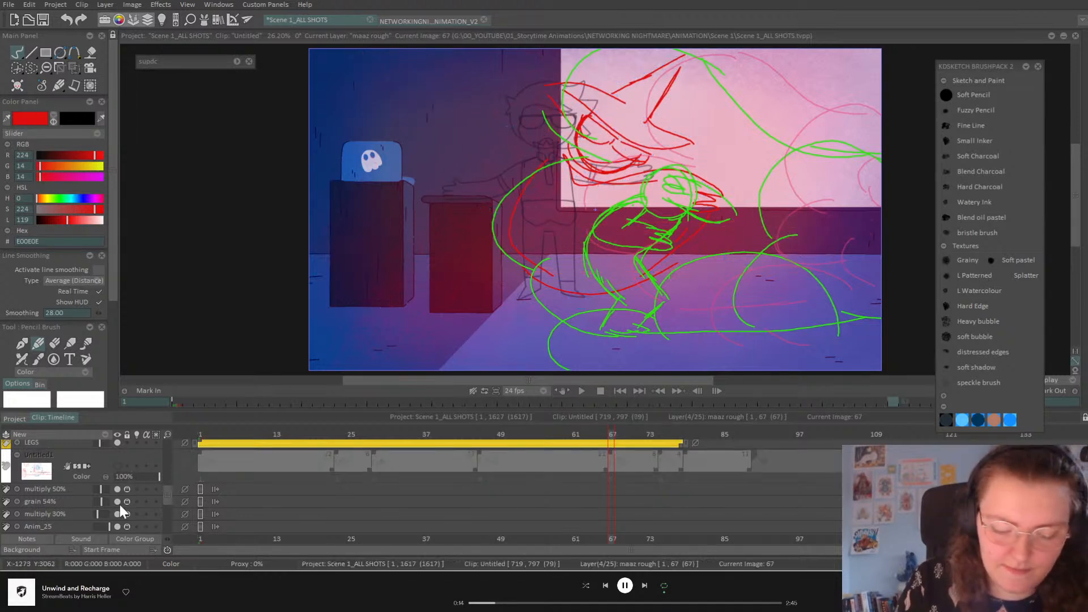
pyautogui.moveTo(166, 501); pyautogui.dragTo(146, 424)
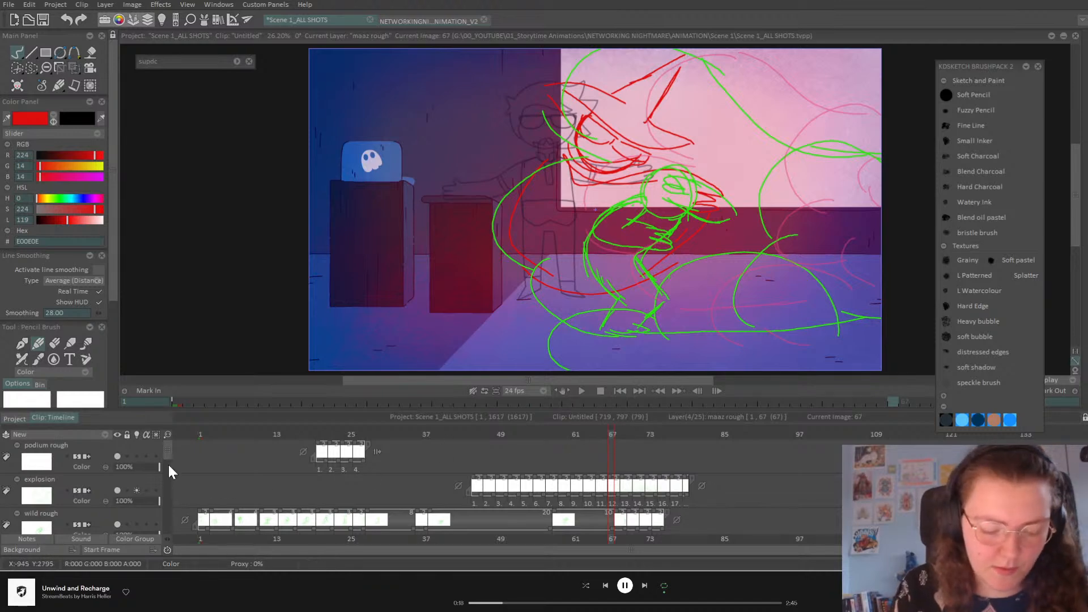
pyautogui.scroll(-3, 168, 466)
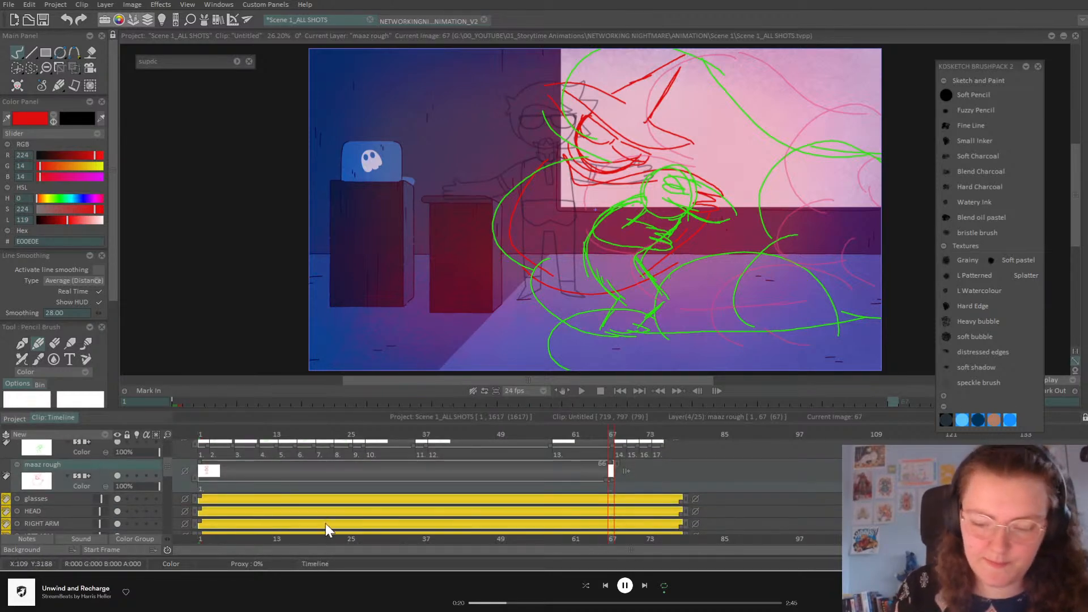
# Step: Add a blank drawing at frame 7 on maaz rough with onion skin turned on
pyautogui.click(207, 434)
pyautogui.moveTo(207, 435); pyautogui.dragTo(236, 457)
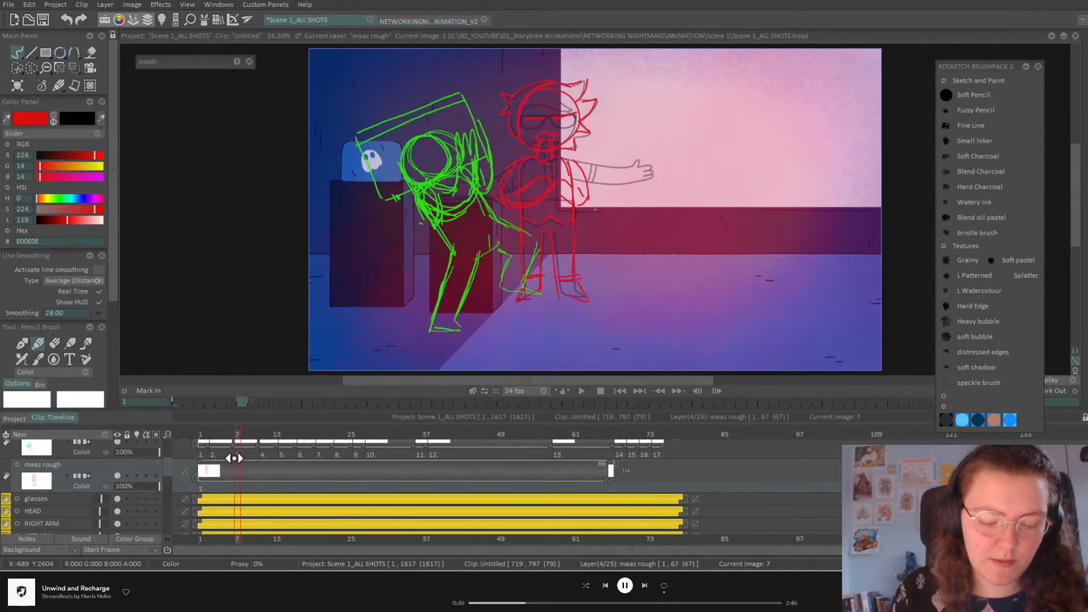
pyautogui.press('Insert')
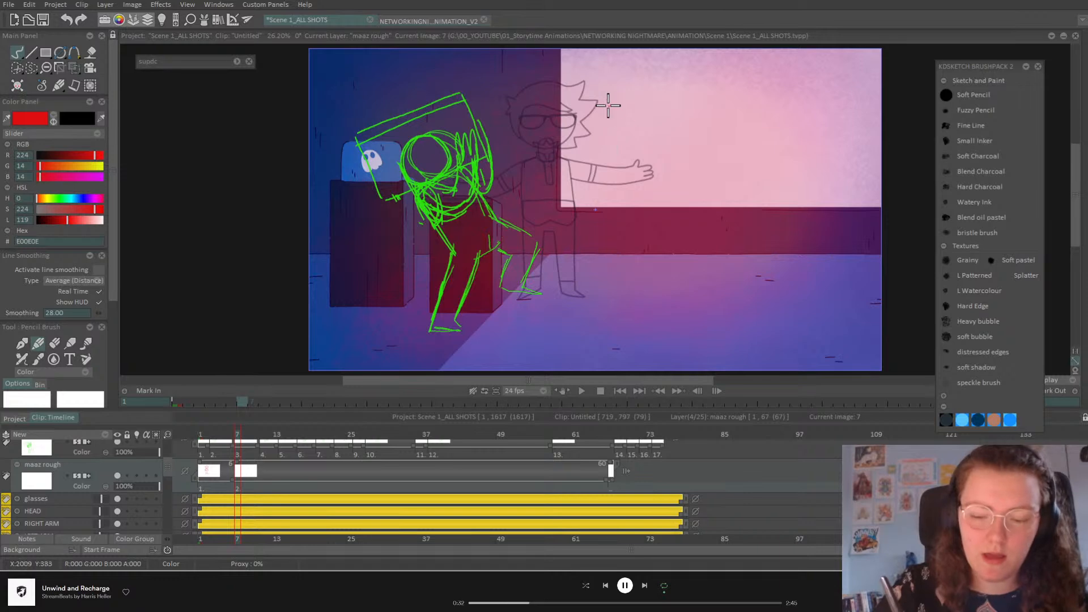
pyautogui.click(137, 475)
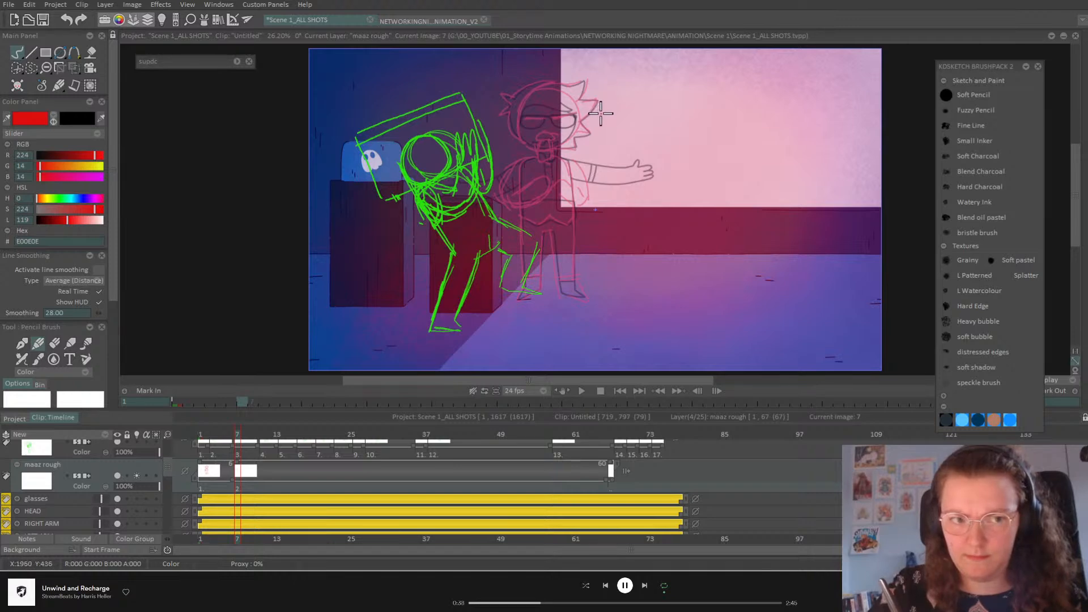
# Step: Sketch the red character's head, neck, torso and a leg reaching the floor
pyautogui.moveTo(614, 153)
pyautogui.mouseDown()
pyautogui.moveTo(595, 94)
pyautogui.moveTo(639, 116)
pyautogui.moveTo(580, 134)
pyautogui.moveTo(610, 92)
pyautogui.moveTo(629, 141)
pyautogui.mouseUp()
pyautogui.moveTo(552, 164)
pyautogui.mouseDown()
pyautogui.moveTo(572, 193)
pyautogui.moveTo(594, 192)
pyautogui.mouseUp()
pyautogui.moveTo(583, 143)
pyautogui.mouseDown()
pyautogui.moveTo(623, 199)
pyautogui.moveTo(614, 178)
pyautogui.moveTo(624, 220)
pyautogui.mouseUp()
pyautogui.moveTo(634, 151); pyautogui.dragTo(618, 216)
pyautogui.moveTo(582, 146); pyautogui.dragTo(547, 275)
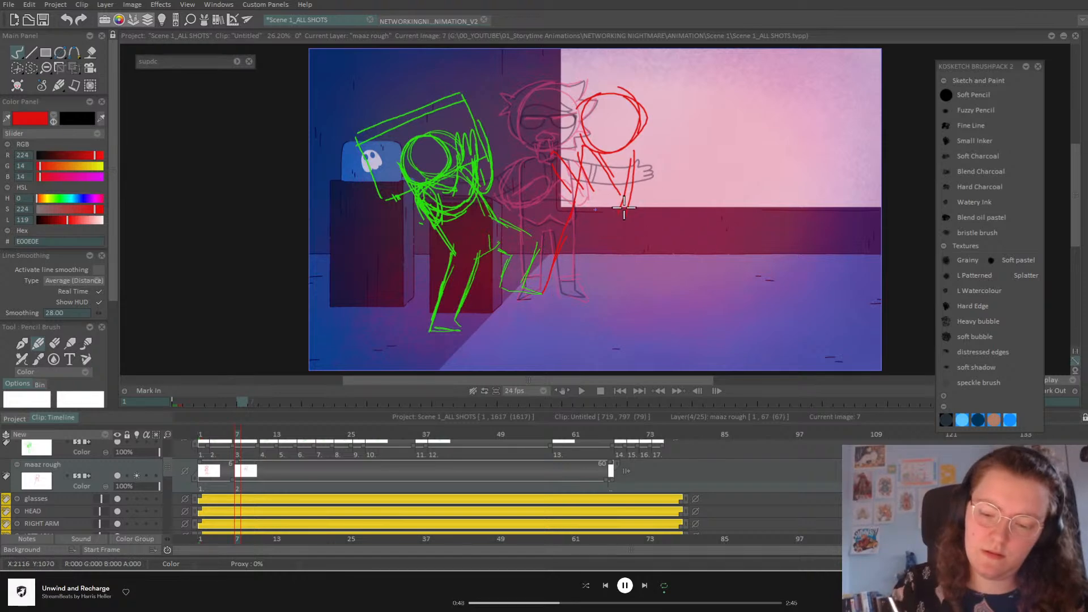
pyautogui.moveTo(619, 227); pyautogui.dragTo(608, 291)
pyautogui.hotkey('ctrl', 'z')
pyautogui.hotkey('ctrl', 'z')
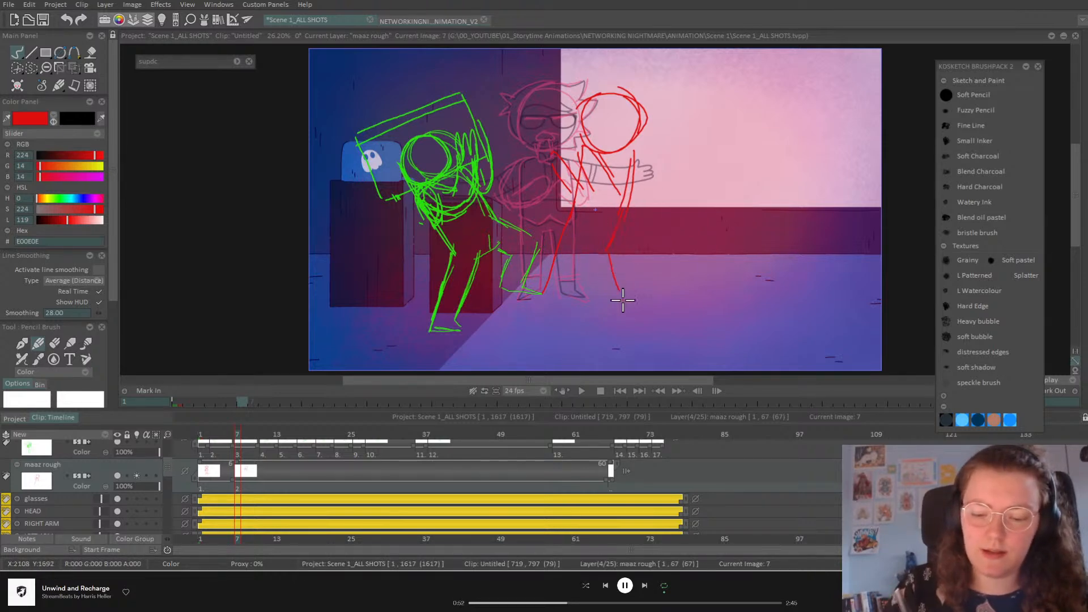
pyautogui.moveTo(610, 257)
pyautogui.mouseDown()
pyautogui.moveTo(621, 293)
pyautogui.moveTo(592, 301)
pyautogui.moveTo(581, 259)
pyautogui.moveTo(593, 220)
pyautogui.moveTo(523, 290)
pyautogui.mouseUp()
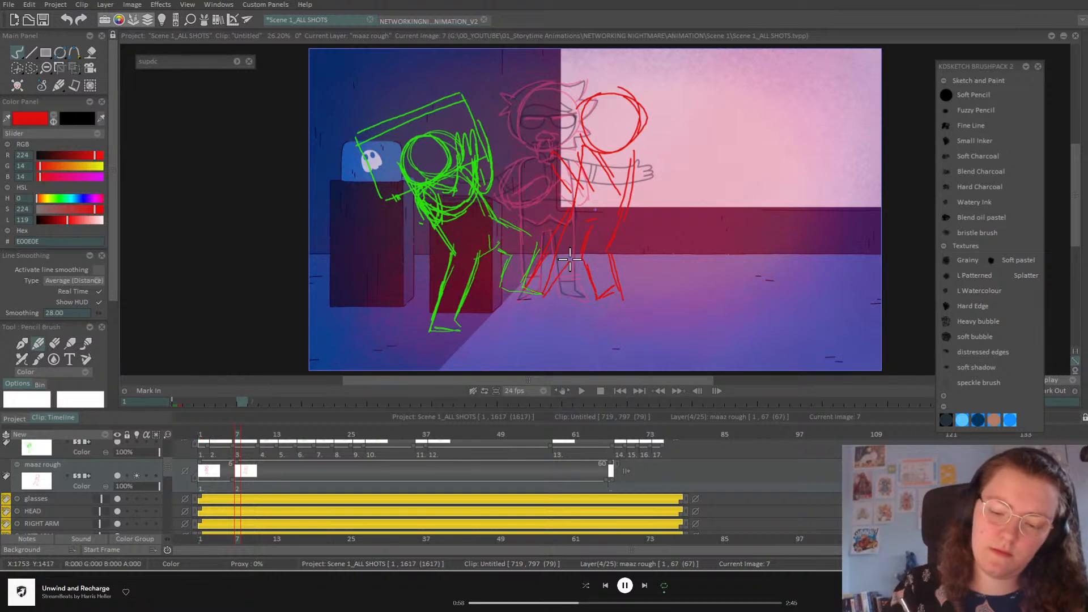
# Step: Add the raised arm, brows, glasses and a frowning mouth, then compare poses around frame 7
pyautogui.moveTo(556, 159)
pyautogui.mouseDown()
pyautogui.moveTo(561, 184)
pyautogui.moveTo(561, 149)
pyautogui.moveTo(581, 178)
pyautogui.moveTo(573, 158)
pyautogui.moveTo(604, 181)
pyautogui.moveTo(582, 172)
pyautogui.moveTo(605, 162)
pyautogui.moveTo(622, 180)
pyautogui.moveTo(636, 144)
pyautogui.moveTo(640, 177)
pyautogui.moveTo(600, 190)
pyautogui.moveTo(608, 201)
pyautogui.moveTo(629, 188)
pyautogui.mouseUp()
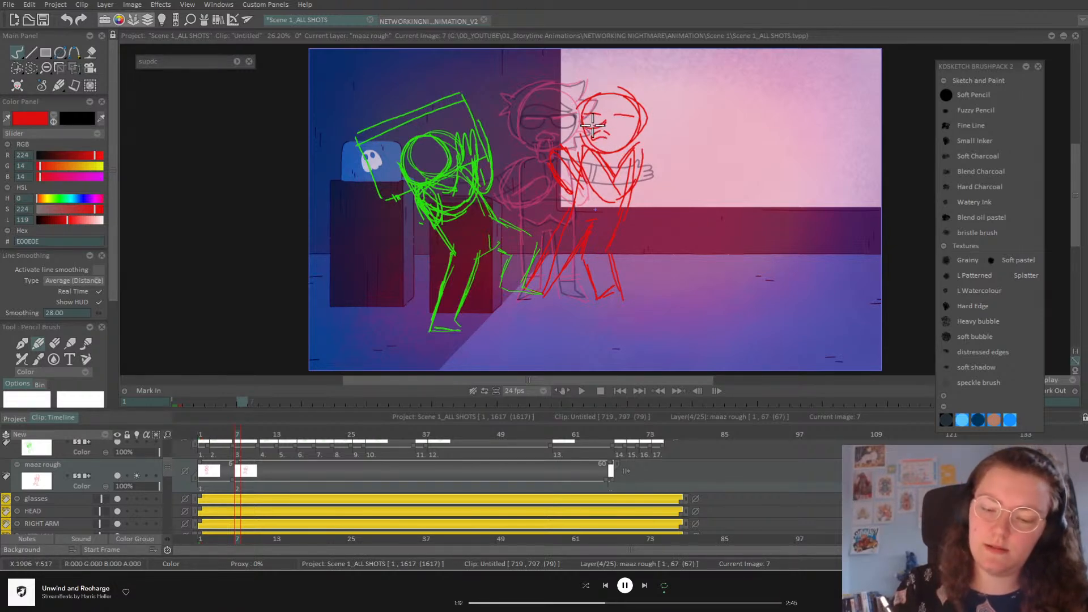
pyautogui.moveTo(612, 114); pyautogui.dragTo(638, 114)
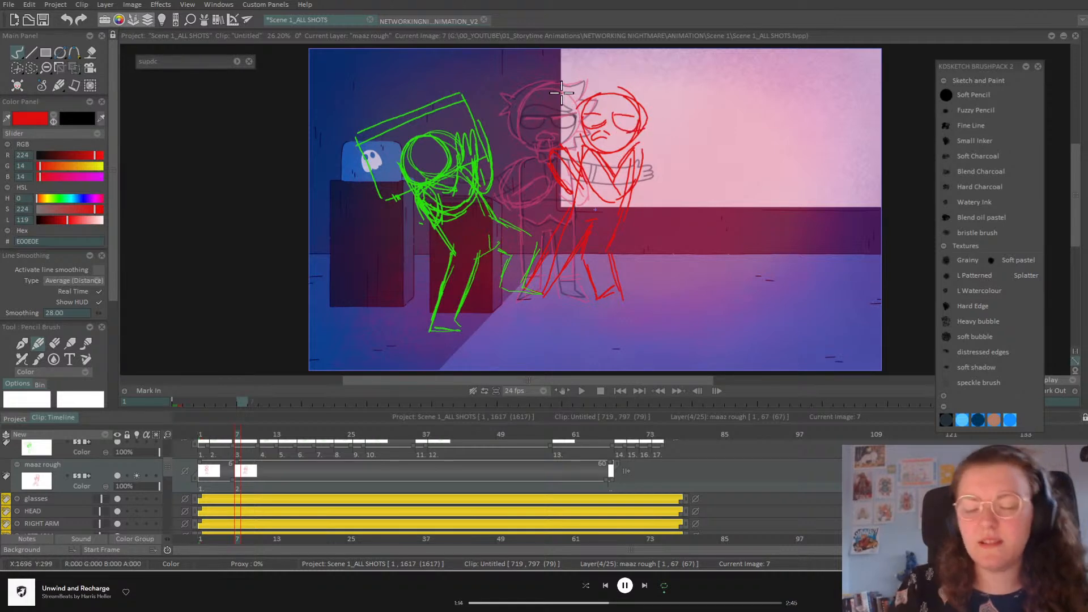
pyautogui.hotkey('ctrl', 'z')
pyautogui.hotkey('ctrl', 'z')
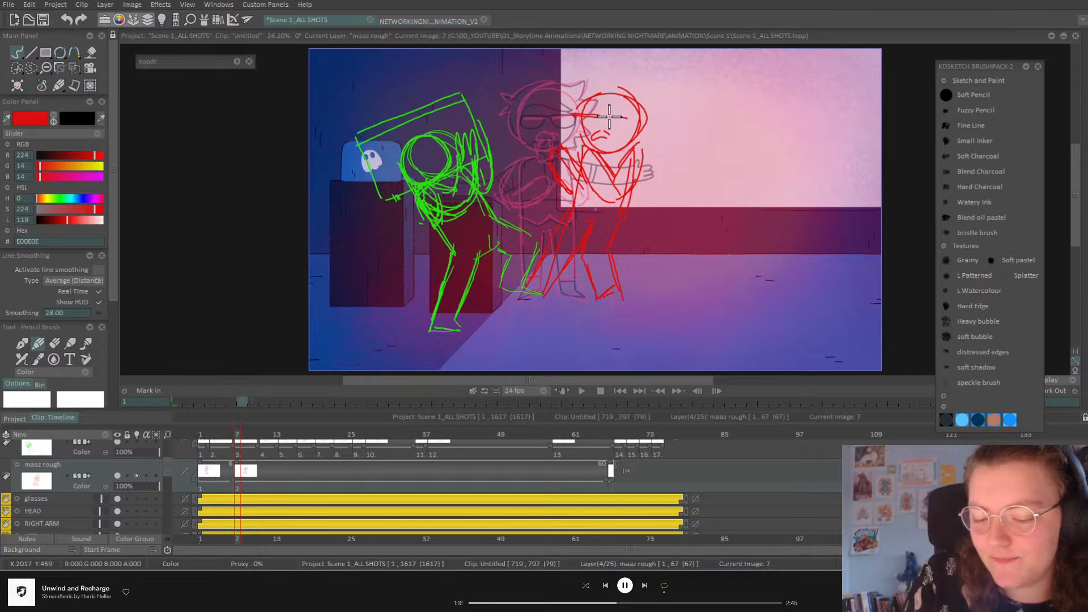
pyautogui.moveTo(584, 136)
pyautogui.mouseDown()
pyautogui.moveTo(613, 125)
pyautogui.moveTo(606, 118)
pyautogui.moveTo(611, 131)
pyautogui.moveTo(642, 121)
pyautogui.moveTo(614, 134)
pyautogui.moveTo(642, 120)
pyautogui.moveTo(605, 117)
pyautogui.moveTo(645, 119)
pyautogui.mouseUp()
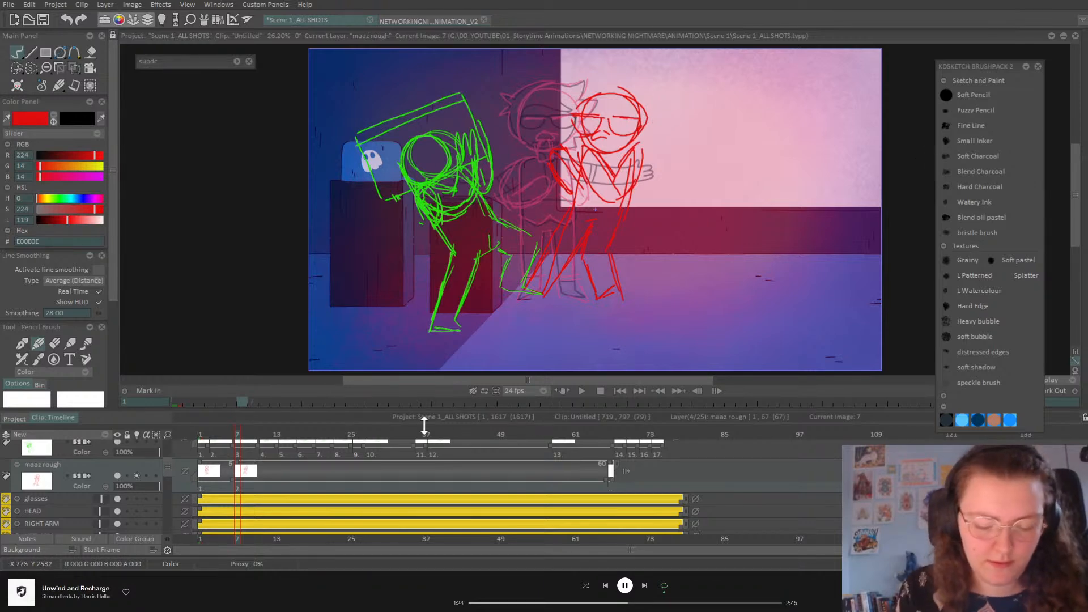
pyautogui.moveTo(219, 437); pyautogui.dragTo(261, 453)
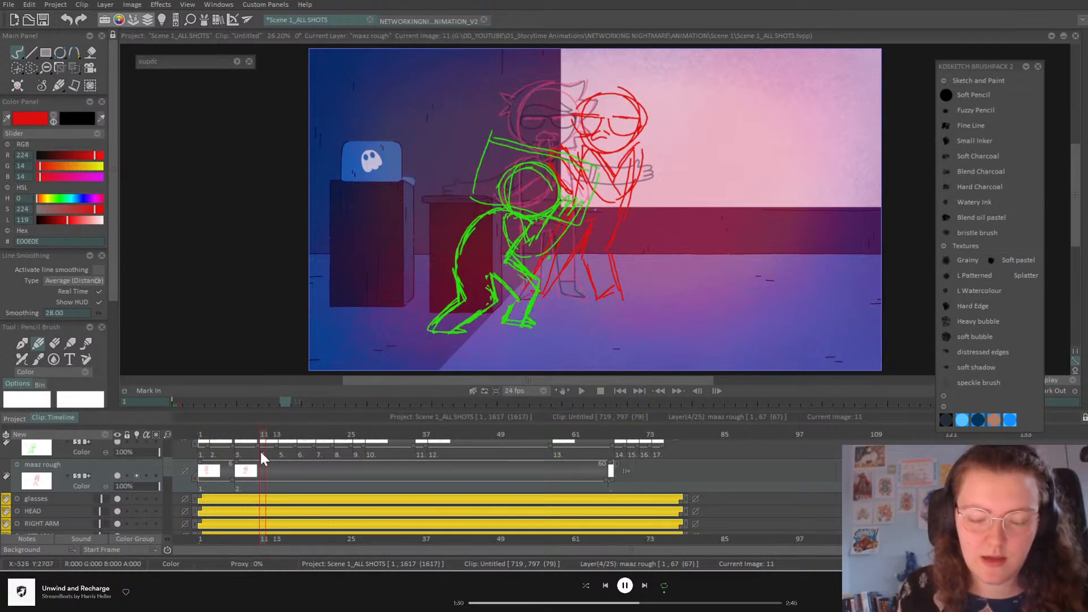
# Step: Add a frame 11 drawing with the red head, neck, torso and arm, then check nearby frames
pyautogui.hotkey('ctrl', 'Left')
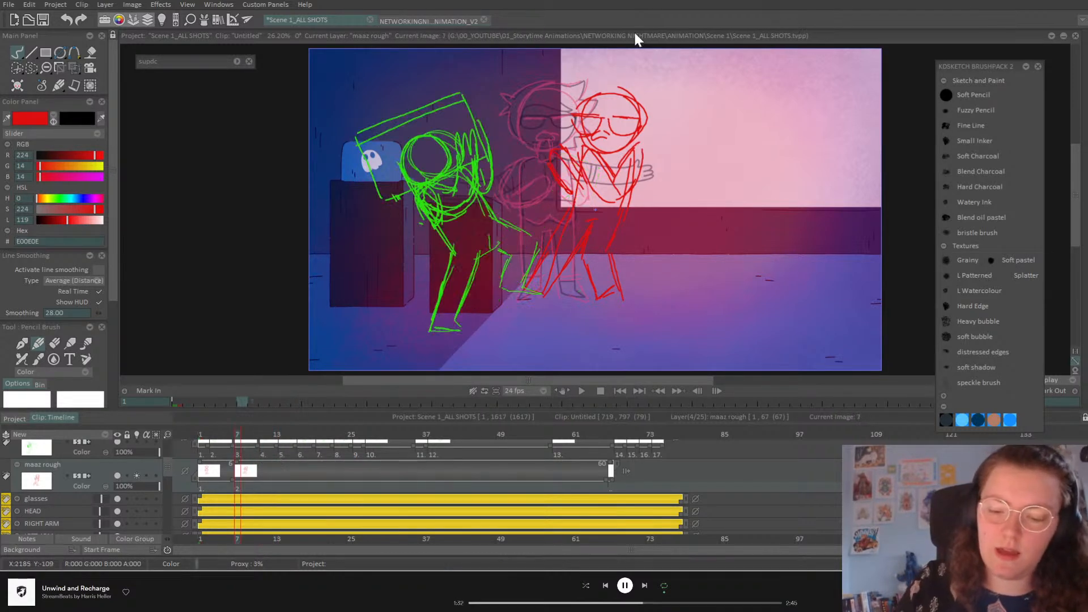
pyautogui.click(264, 433)
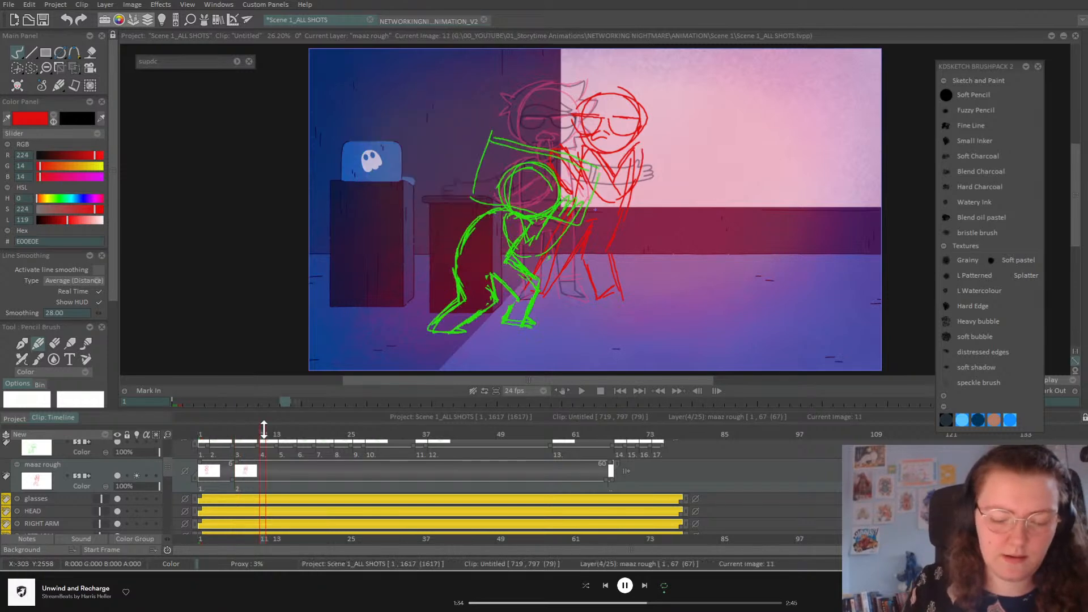
pyautogui.press('Insert')
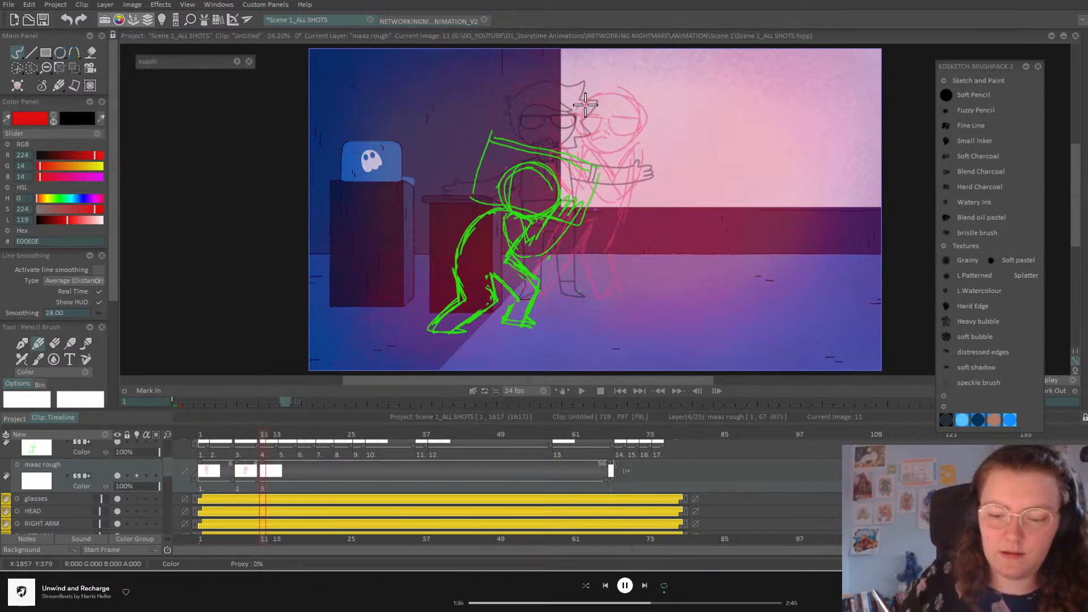
pyautogui.moveTo(556, 121)
pyautogui.mouseDown()
pyautogui.moveTo(602, 94)
pyautogui.moveTo(615, 141)
pyautogui.mouseUp()
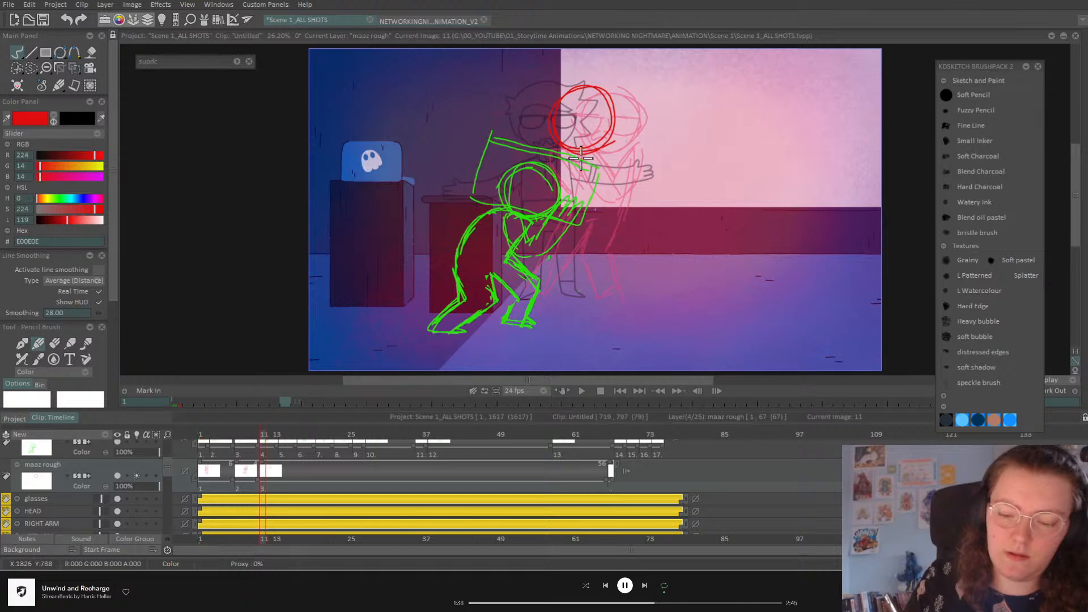
pyautogui.moveTo(557, 177)
pyautogui.mouseDown()
pyautogui.moveTo(530, 293)
pyautogui.moveTo(542, 302)
pyautogui.moveTo(571, 225)
pyautogui.moveTo(583, 221)
pyautogui.moveTo(583, 234)
pyautogui.moveTo(584, 220)
pyautogui.moveTo(595, 301)
pyautogui.mouseUp()
pyautogui.moveTo(590, 141); pyautogui.dragTo(598, 165)
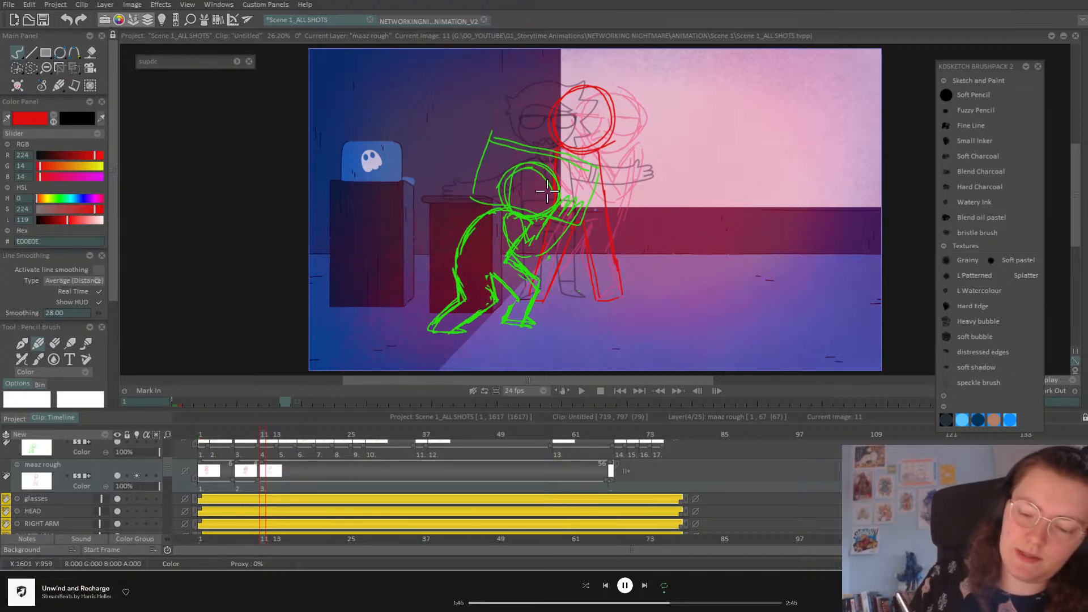
pyautogui.moveTo(566, 166)
pyautogui.mouseDown()
pyautogui.moveTo(600, 181)
pyautogui.moveTo(603, 165)
pyautogui.moveTo(606, 196)
pyautogui.mouseUp()
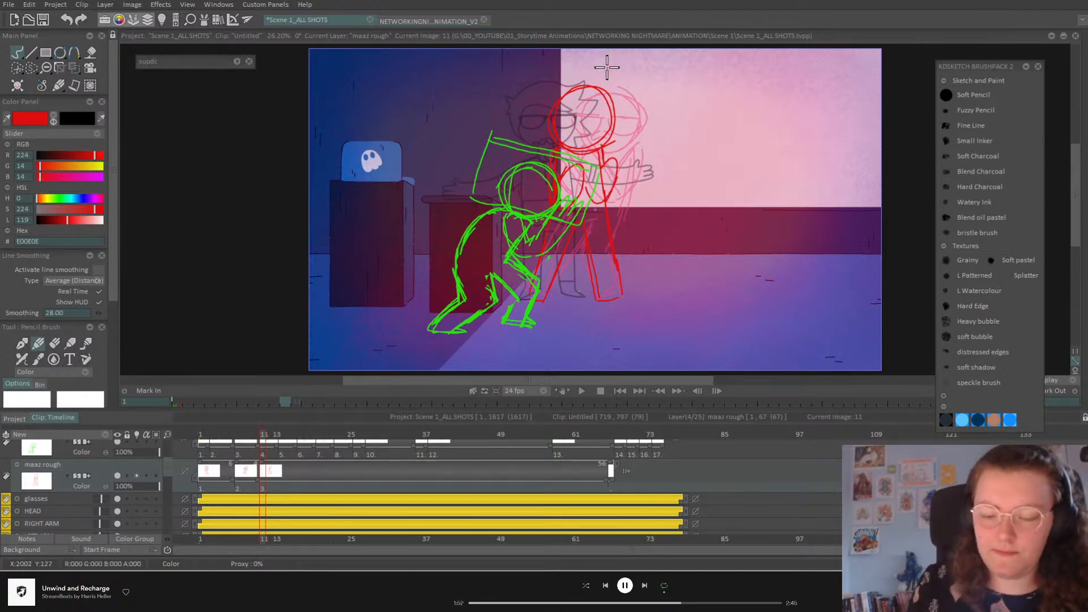
pyautogui.moveTo(262, 435); pyautogui.dragTo(318, 446)
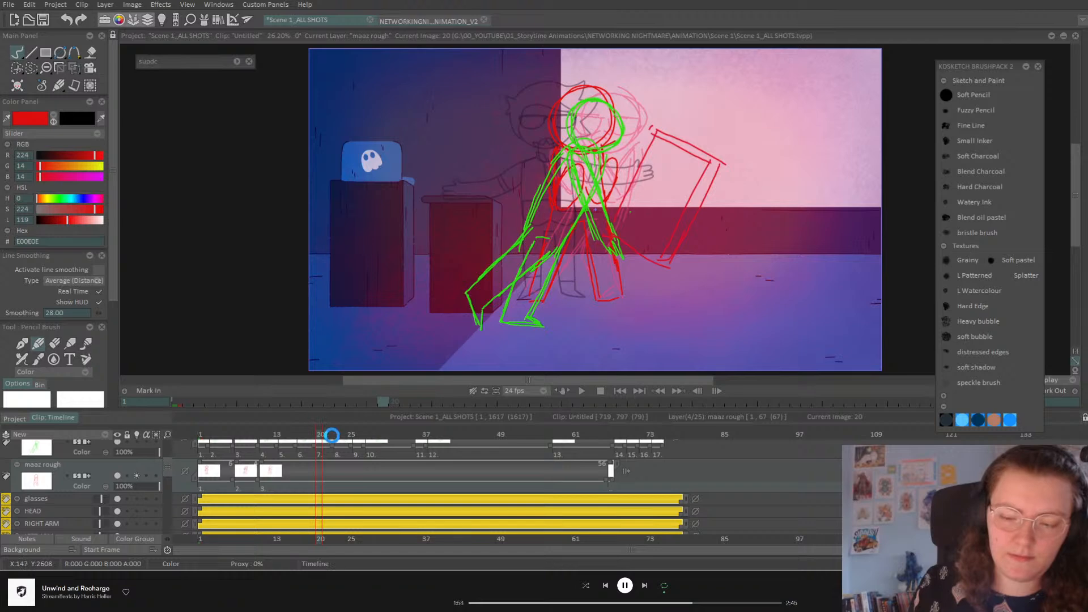
# Step: Copy the rough drawing into instance 4 and review frames 3 to 23
pyautogui.press('Return')
pyautogui.click(217, 486)
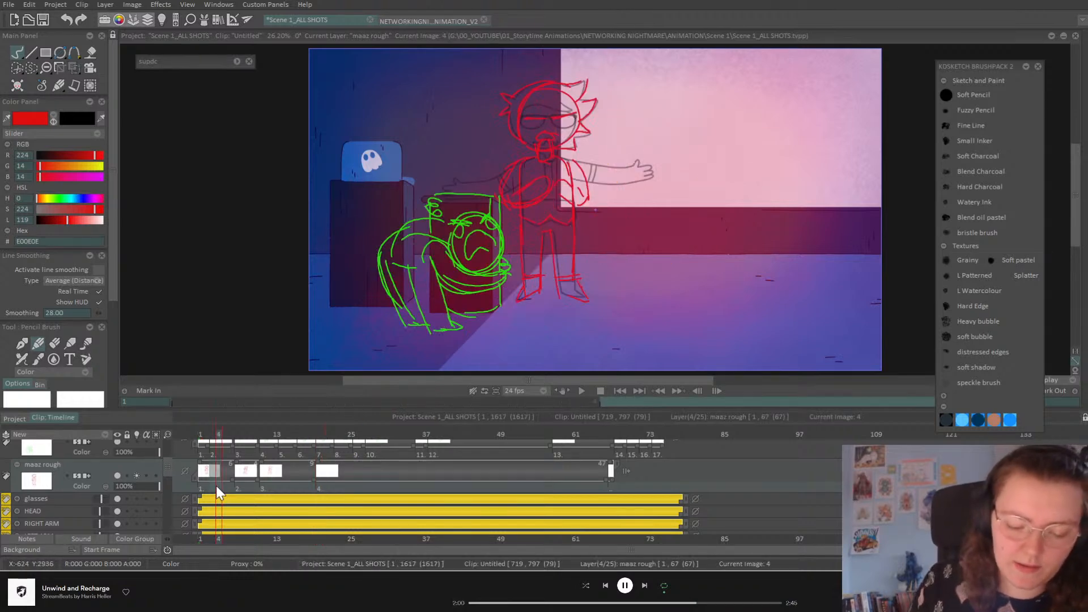
pyautogui.click(340, 492)
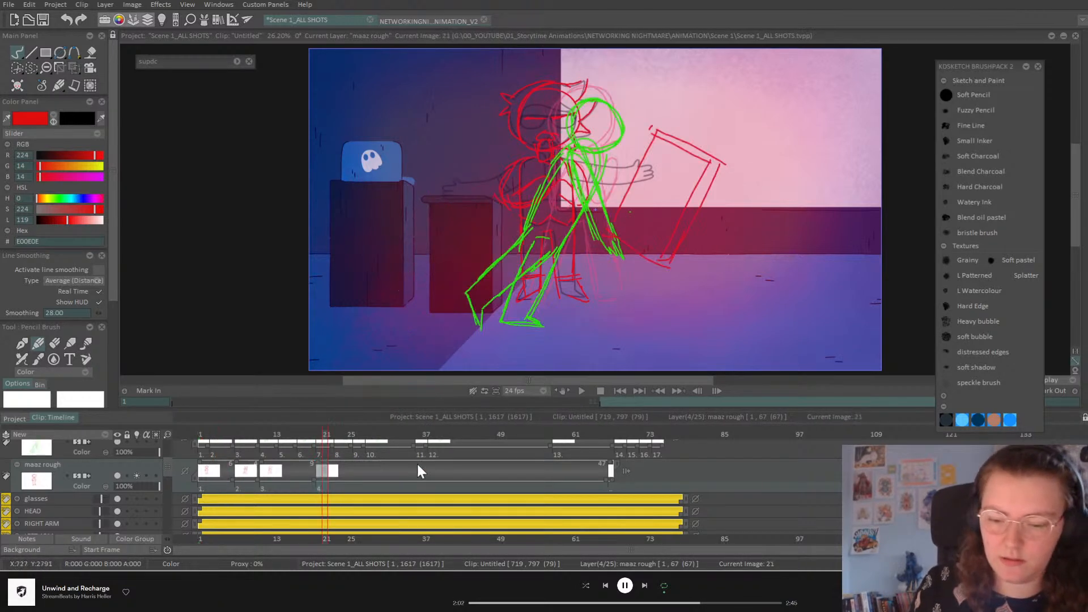
pyautogui.click(215, 435)
pyautogui.moveTo(216, 436); pyautogui.dragTo(437, 512)
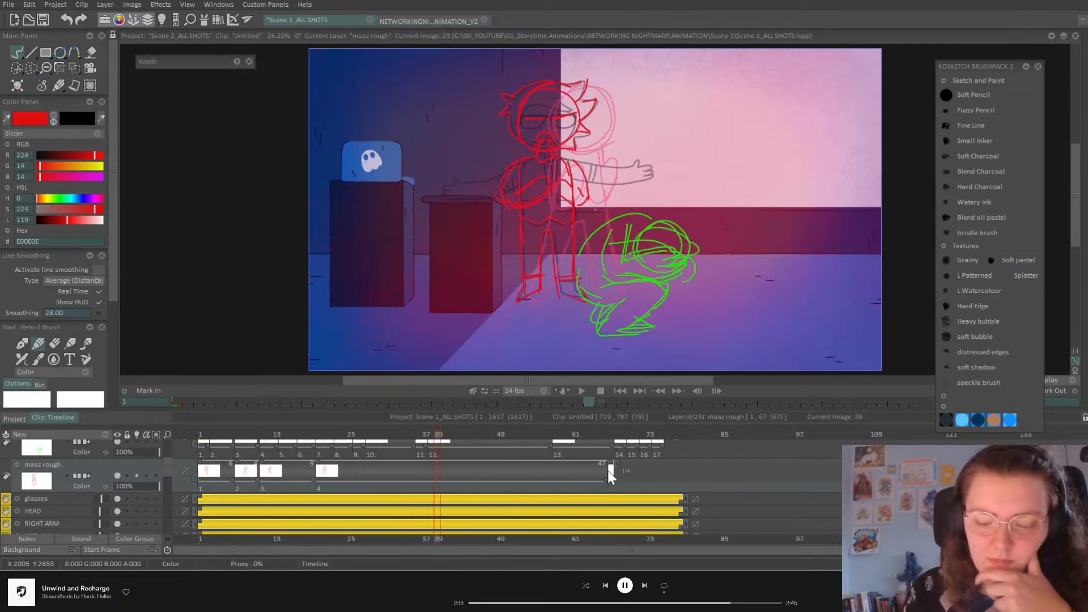
# Step: Undo the timing drag and sketch the frame 39 red pose: round head, body, leg and pointed ears
pyautogui.moveTo(609, 468); pyautogui.dragTo(533, 461)
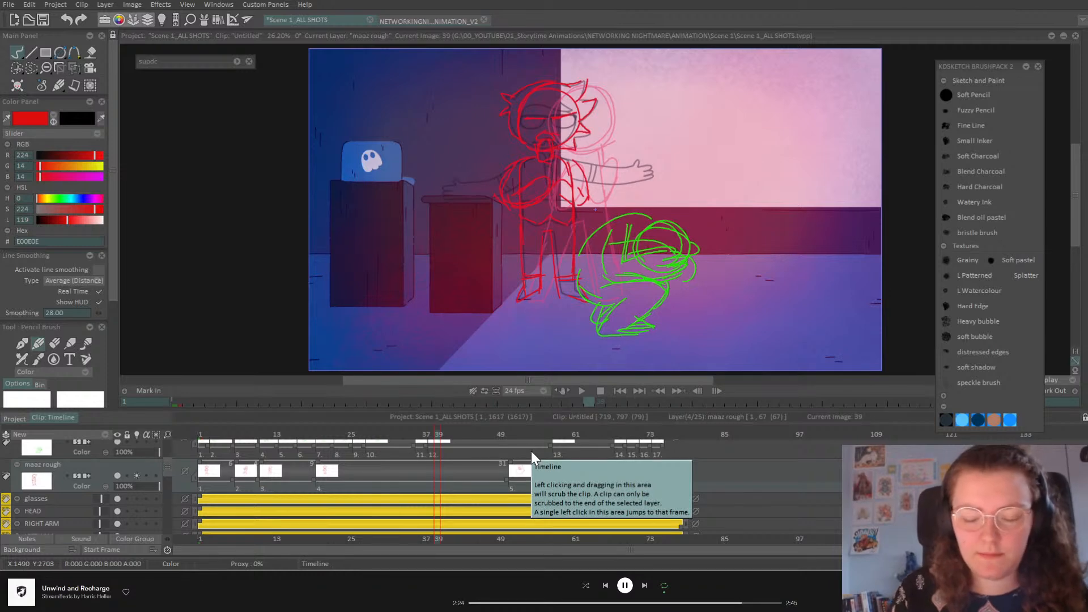
pyautogui.hotkey('ctrl', 'z')
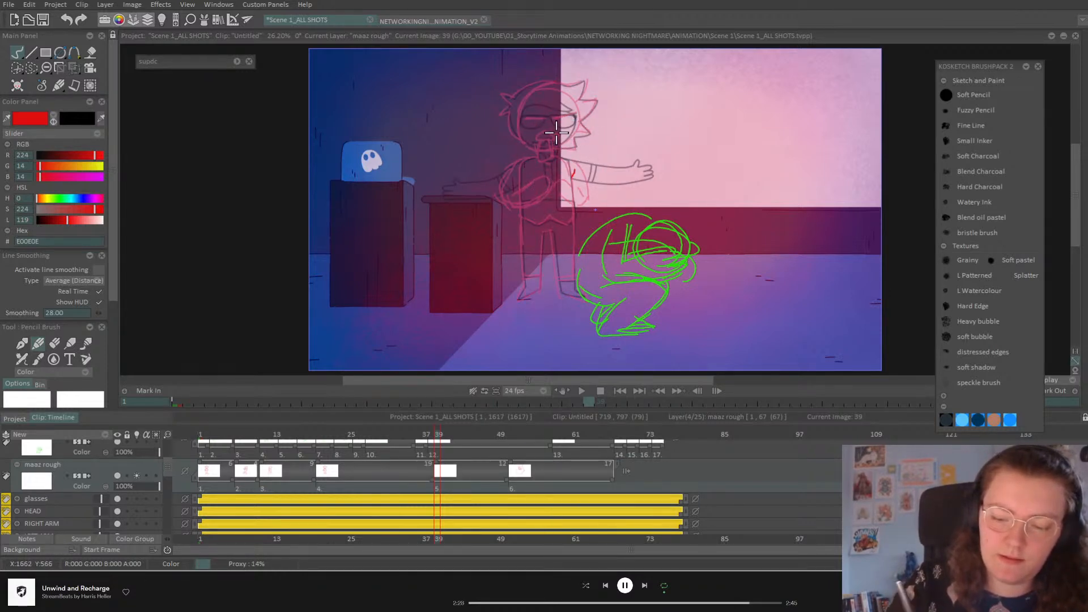
pyautogui.moveTo(587, 152)
pyautogui.mouseDown()
pyautogui.moveTo(530, 178)
pyautogui.moveTo(538, 126)
pyautogui.mouseUp()
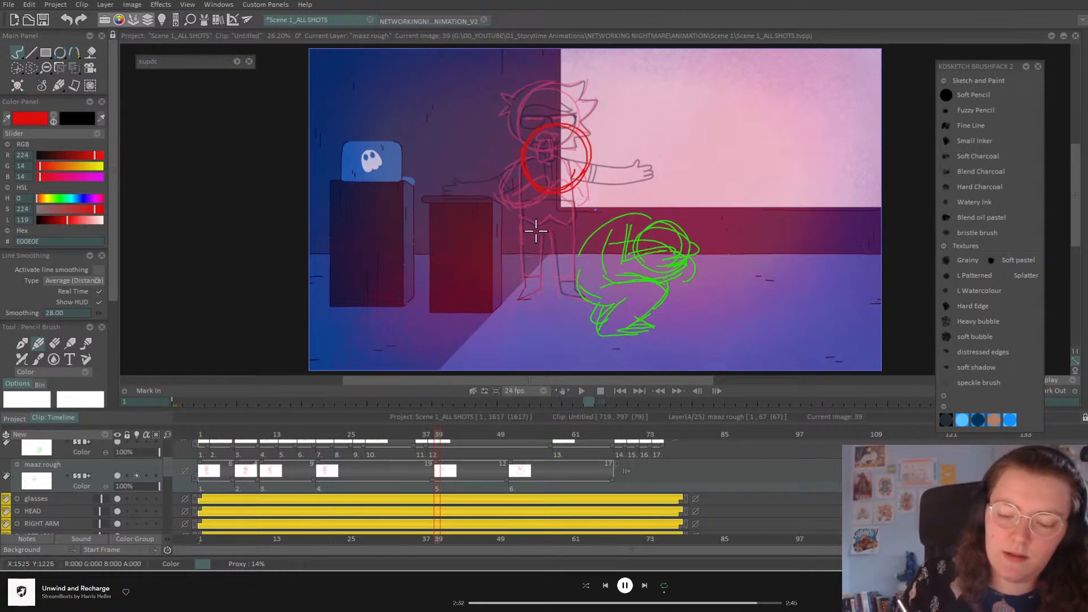
pyautogui.moveTo(516, 178); pyautogui.dragTo(483, 251)
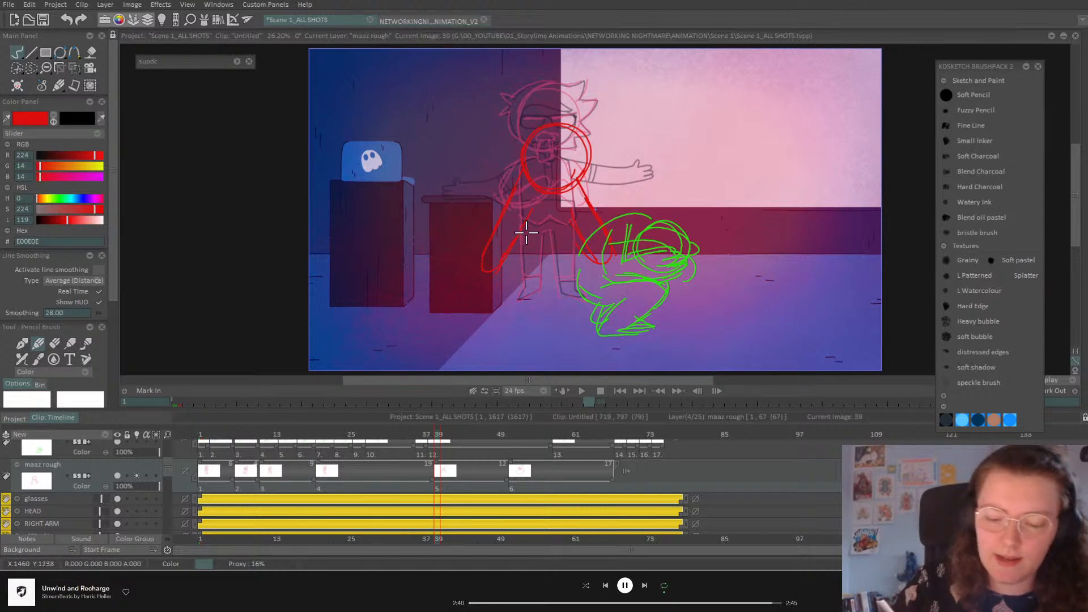
pyautogui.moveTo(528, 210)
pyautogui.mouseDown()
pyautogui.moveTo(517, 298)
pyautogui.moveTo(532, 296)
pyautogui.moveTo(543, 256)
pyautogui.mouseUp()
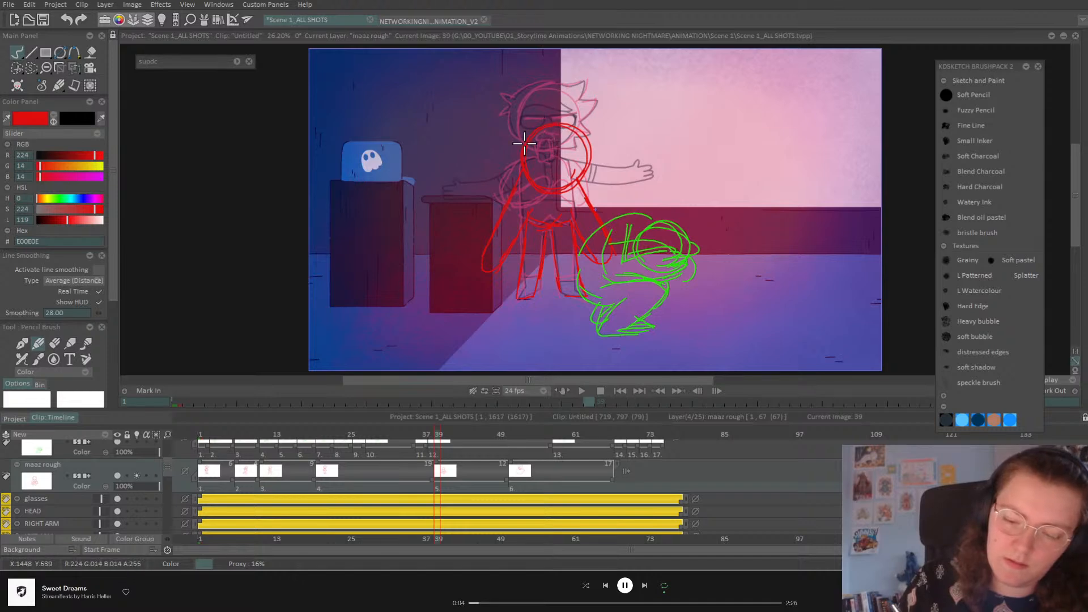
pyautogui.moveTo(522, 156)
pyautogui.mouseDown()
pyautogui.moveTo(549, 79)
pyautogui.moveTo(579, 120)
pyautogui.moveTo(545, 74)
pyautogui.moveTo(550, 129)
pyautogui.moveTo(606, 112)
pyautogui.moveTo(578, 131)
pyautogui.mouseUp()
pyautogui.moveTo(520, 135)
pyautogui.mouseDown()
pyautogui.moveTo(511, 142)
pyautogui.moveTo(524, 149)
pyautogui.mouseUp()
# Step: Draw the frame 43 red pose with head oval, ears, face arcs, arm line and legs
pyautogui.moveTo(447, 436); pyautogui.dragTo(462, 436)
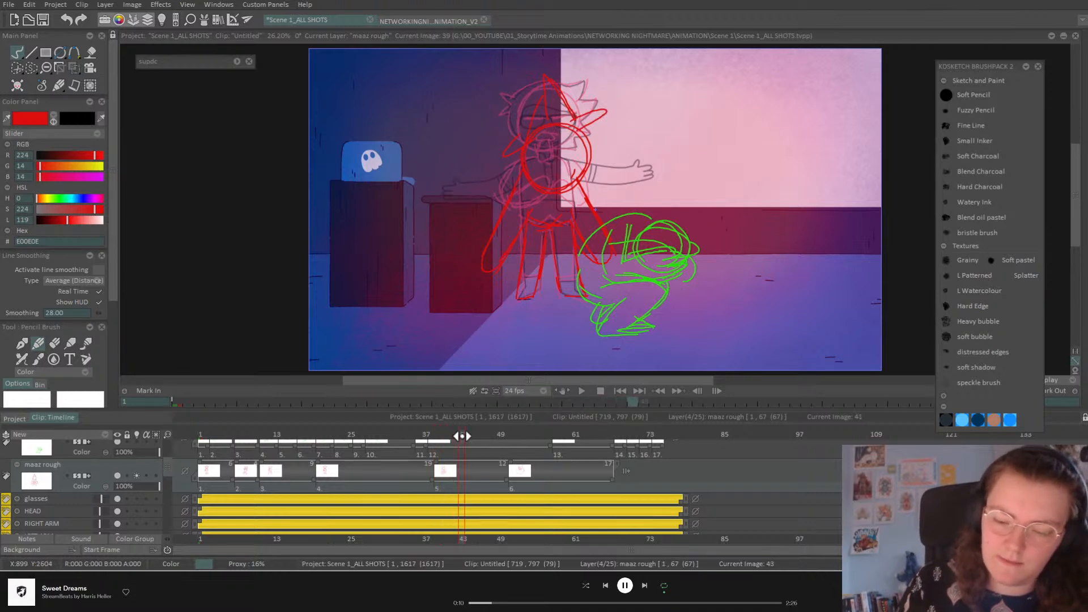
pyautogui.moveTo(569, 118); pyautogui.dragTo(568, 118)
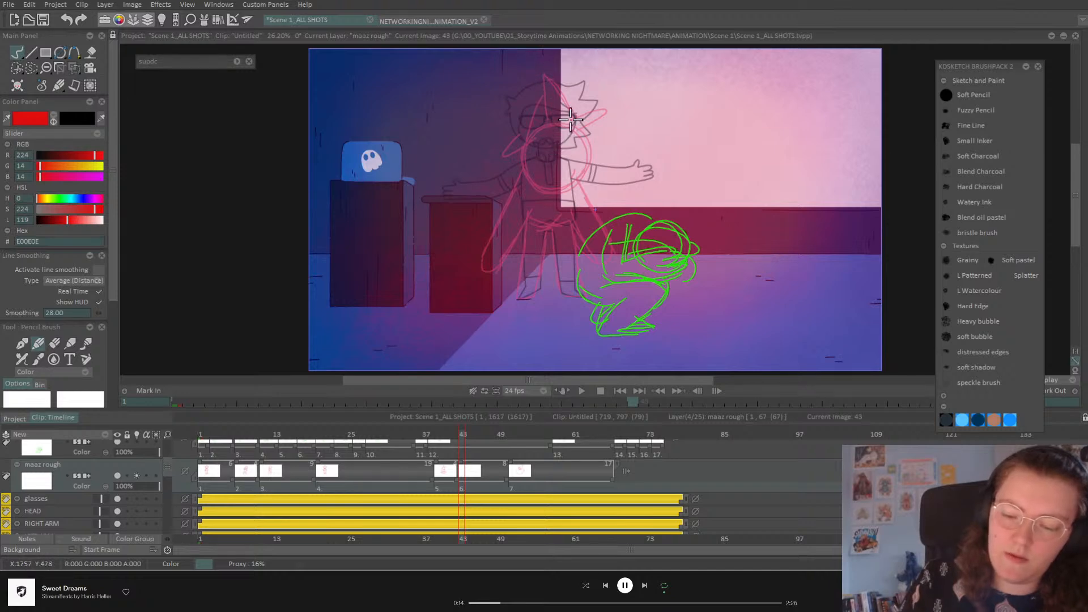
pyautogui.moveTo(562, 193); pyautogui.dragTo(611, 172)
pyautogui.moveTo(561, 121)
pyautogui.mouseDown()
pyautogui.moveTo(621, 154)
pyautogui.moveTo(574, 187)
pyautogui.mouseUp()
pyautogui.moveTo(562, 85)
pyautogui.mouseDown()
pyautogui.moveTo(515, 161)
pyautogui.moveTo(579, 106)
pyautogui.moveTo(596, 156)
pyautogui.mouseUp()
pyautogui.moveTo(598, 161); pyautogui.dragTo(564, 177)
pyautogui.moveTo(516, 160)
pyautogui.mouseDown()
pyautogui.moveTo(565, 178)
pyautogui.moveTo(600, 143)
pyautogui.mouseUp()
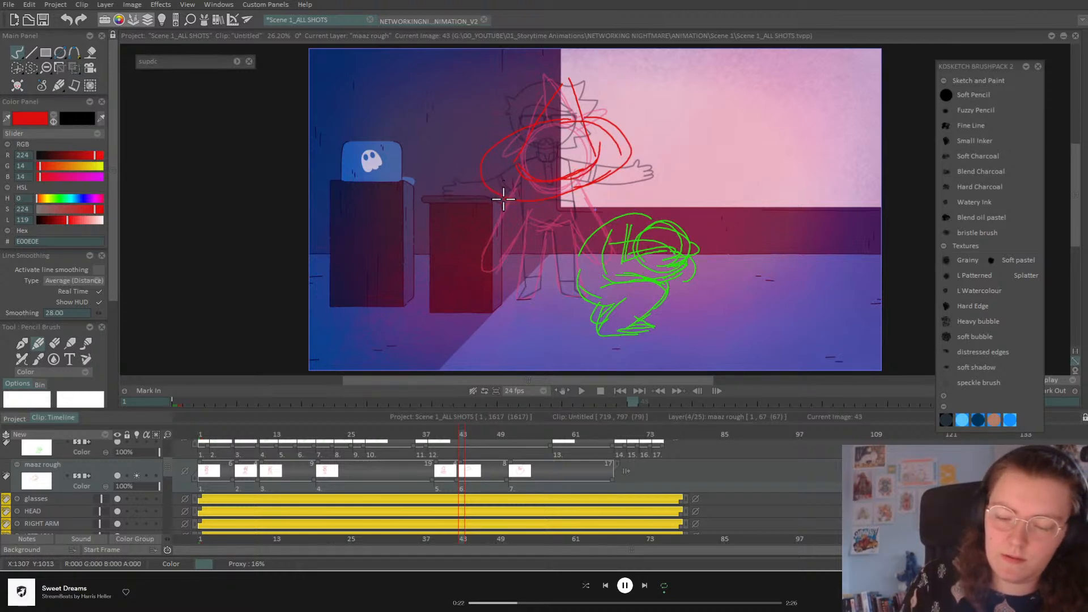
pyautogui.moveTo(506, 196)
pyautogui.mouseDown()
pyautogui.moveTo(495, 228)
pyautogui.moveTo(543, 268)
pyautogui.mouseUp()
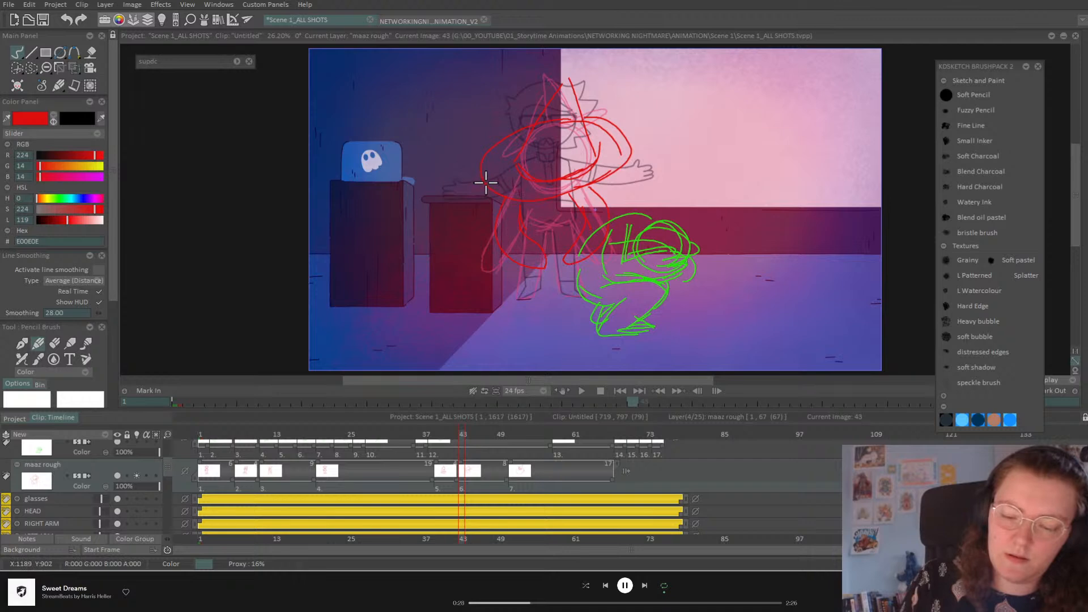
pyautogui.moveTo(433, 226); pyautogui.dragTo(593, 180)
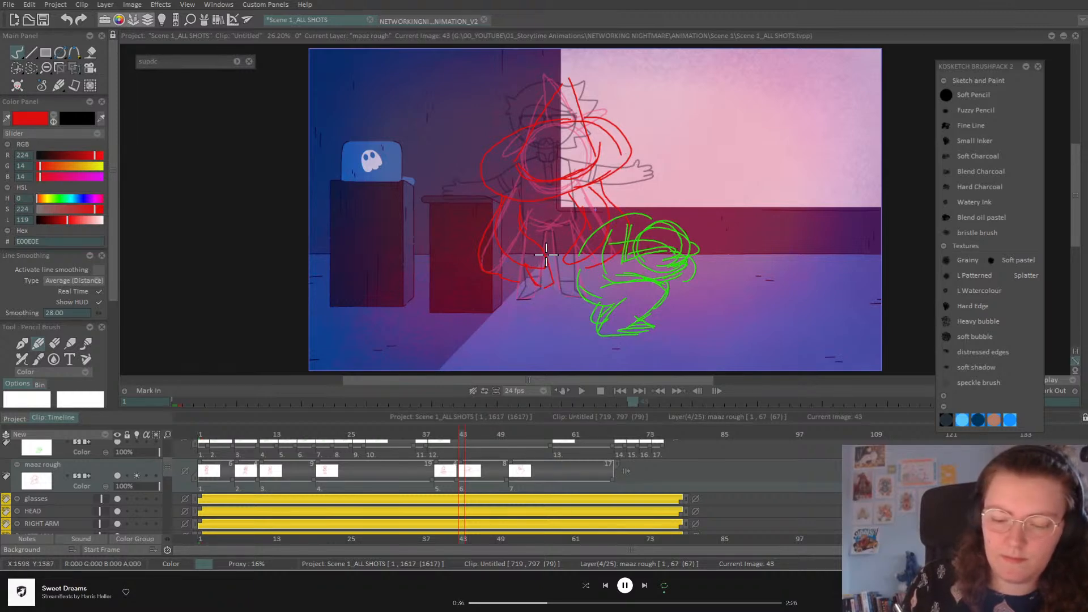
pyautogui.moveTo(553, 260); pyautogui.dragTo(568, 285)
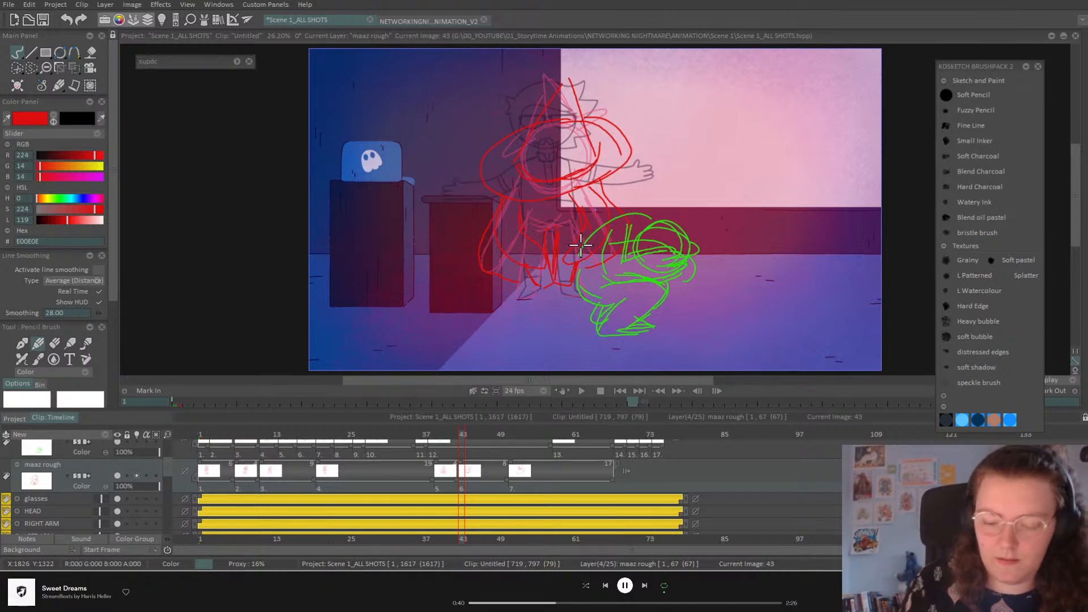
pyautogui.moveTo(464, 437); pyautogui.dragTo(486, 432)
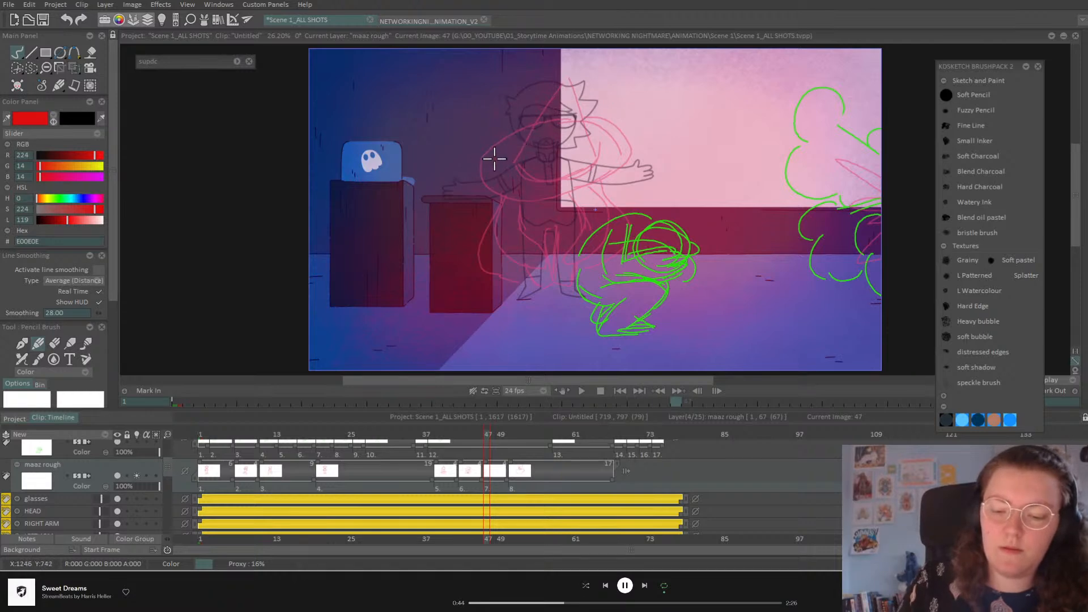
# Step: Draw the frame 47 red pose: head arc and oval, arm lines and body outline
pyautogui.moveTo(482, 165)
pyautogui.mouseDown()
pyautogui.moveTo(561, 109)
pyautogui.moveTo(623, 111)
pyautogui.moveTo(594, 148)
pyautogui.mouseUp()
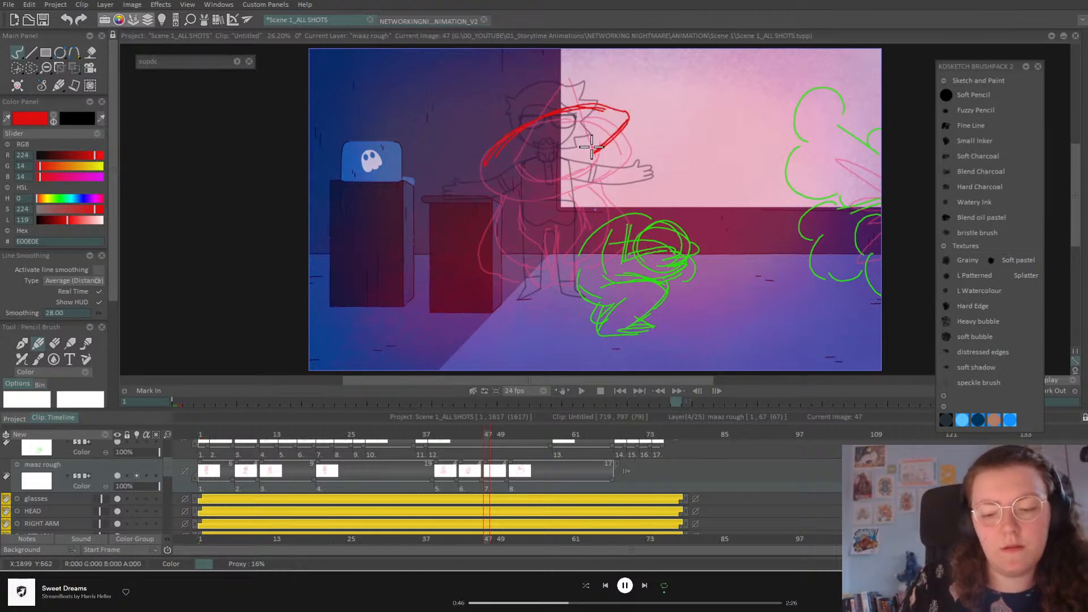
pyautogui.moveTo(477, 169); pyautogui.dragTo(506, 181)
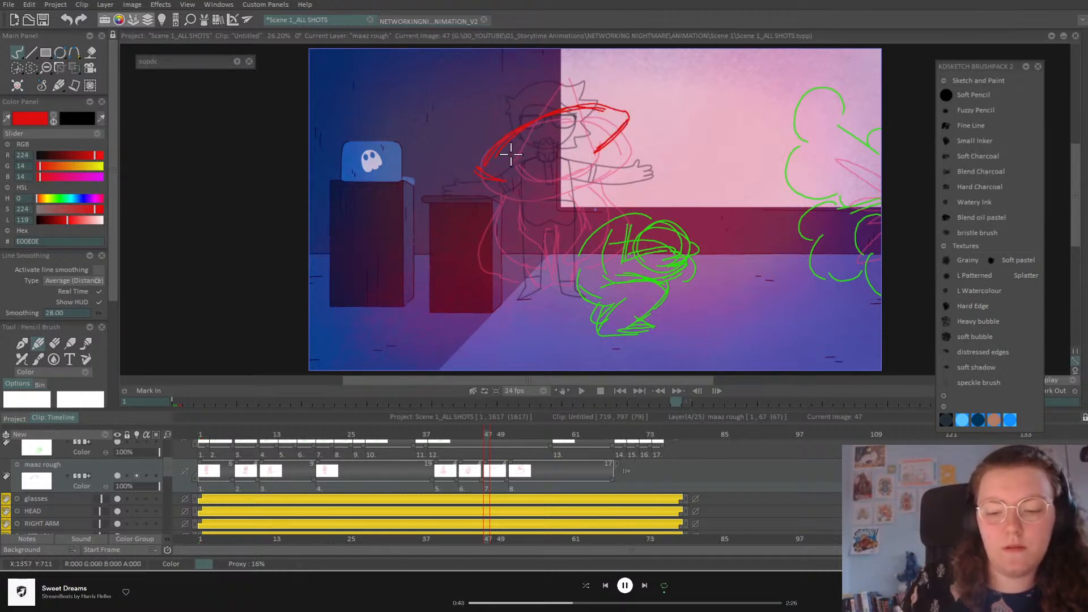
pyautogui.moveTo(523, 129)
pyautogui.mouseDown()
pyautogui.moveTo(571, 124)
pyautogui.moveTo(596, 163)
pyautogui.moveTo(568, 107)
pyautogui.moveTo(501, 142)
pyautogui.mouseUp()
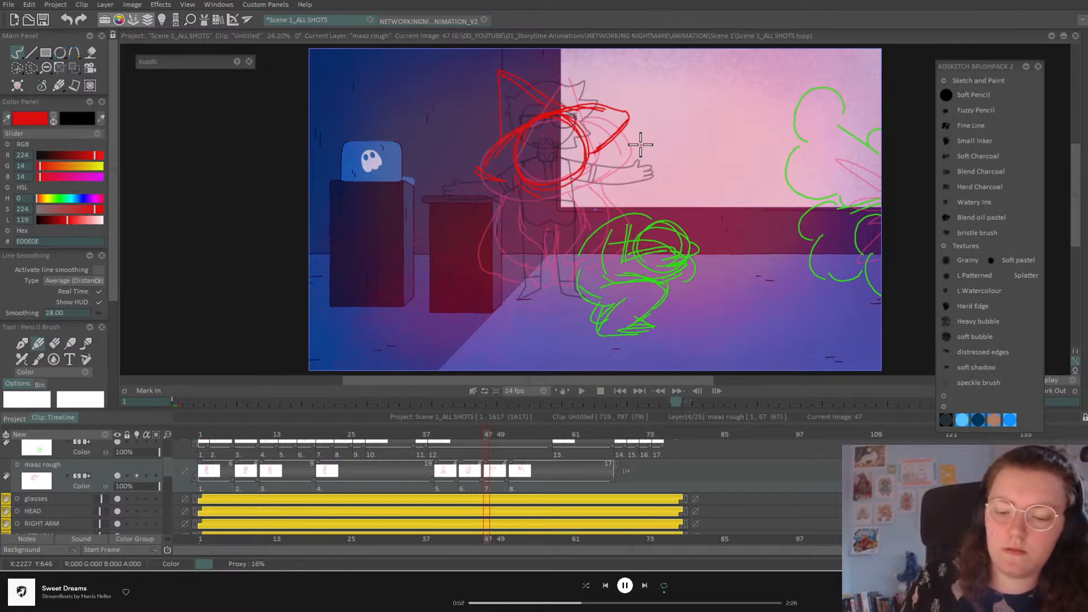
pyautogui.moveTo(491, 177)
pyautogui.mouseDown()
pyautogui.moveTo(619, 169)
pyautogui.moveTo(614, 195)
pyautogui.moveTo(618, 180)
pyautogui.moveTo(576, 226)
pyautogui.moveTo(497, 128)
pyautogui.moveTo(601, 138)
pyautogui.moveTo(614, 189)
pyautogui.moveTo(623, 173)
pyautogui.moveTo(549, 306)
pyautogui.moveTo(554, 291)
pyautogui.moveTo(465, 200)
pyautogui.mouseUp()
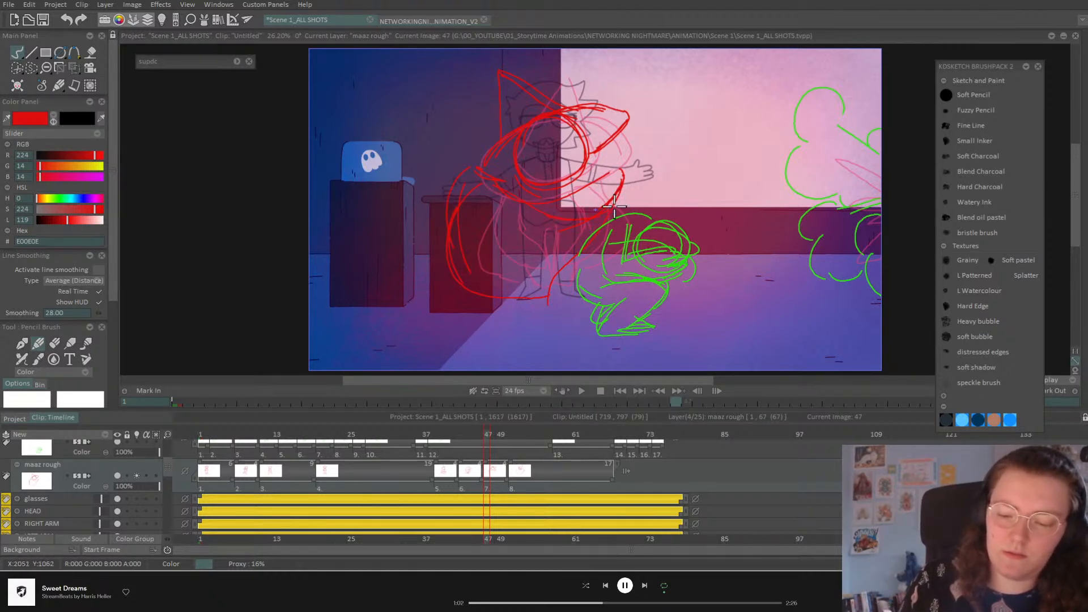
pyautogui.moveTo(625, 187)
pyautogui.mouseDown()
pyautogui.moveTo(543, 299)
pyautogui.moveTo(628, 195)
pyautogui.moveTo(562, 231)
pyautogui.mouseUp()
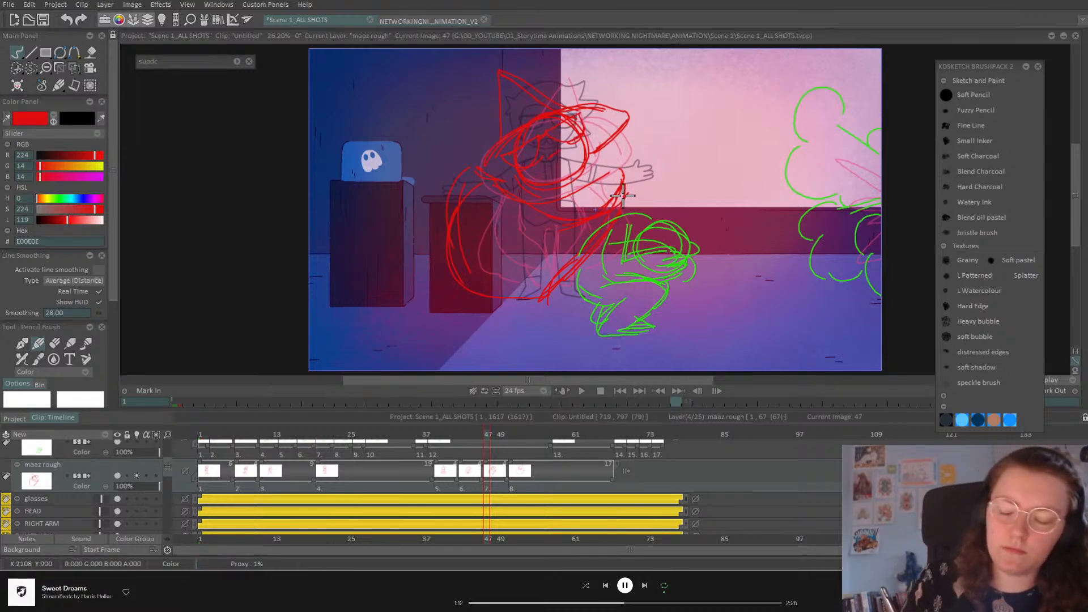
pyautogui.moveTo(482, 172)
pyautogui.mouseDown()
pyautogui.moveTo(459, 289)
pyautogui.moveTo(525, 298)
pyautogui.mouseUp()
pyautogui.moveTo(617, 206); pyautogui.dragTo(517, 300)
# Step: Clear frame 51 and redraw the red head and body outline
pyautogui.moveTo(491, 436); pyautogui.dragTo(512, 436)
pyautogui.press('Delete')
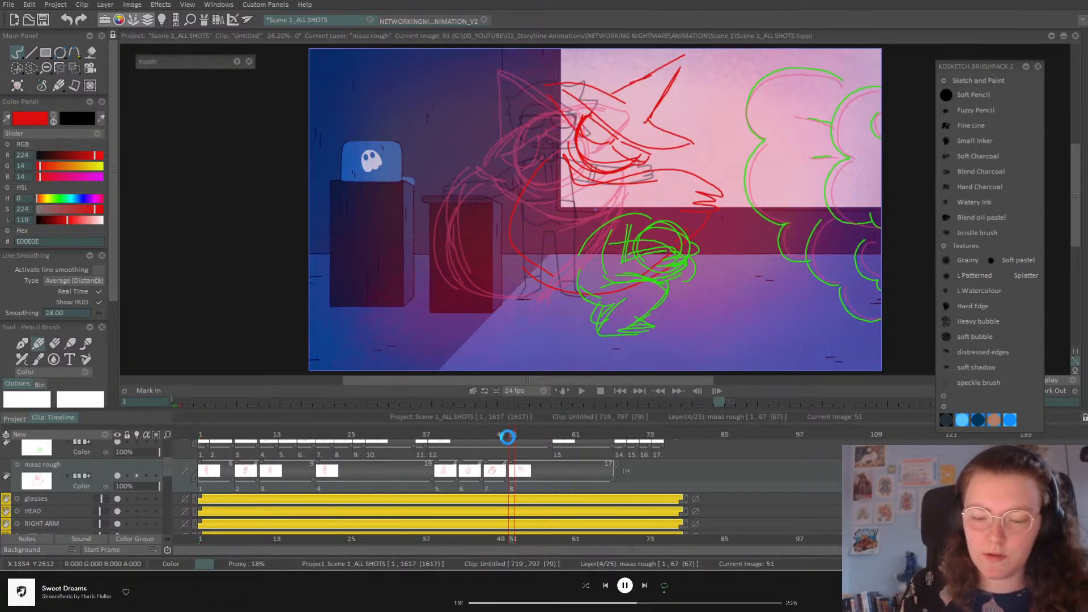
pyautogui.moveTo(529, 120)
pyautogui.mouseDown()
pyautogui.moveTo(618, 133)
pyautogui.moveTo(594, 106)
pyautogui.moveTo(622, 153)
pyautogui.moveTo(611, 125)
pyautogui.mouseUp()
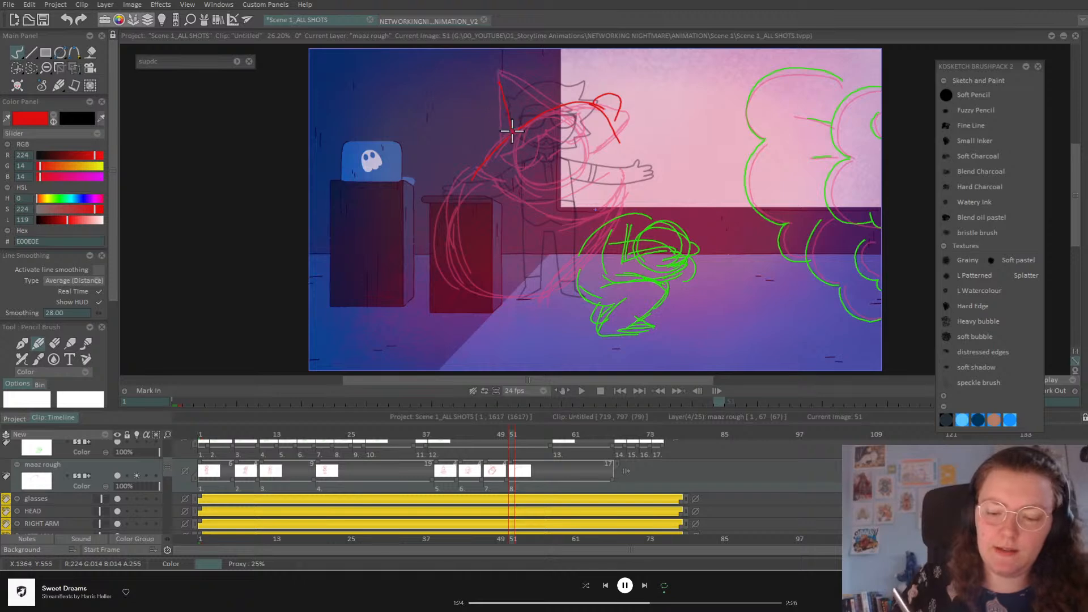
pyautogui.moveTo(511, 87)
pyautogui.mouseDown()
pyautogui.moveTo(613, 137)
pyautogui.moveTo(619, 121)
pyautogui.moveTo(591, 243)
pyautogui.mouseUp()
pyautogui.moveTo(473, 223); pyautogui.dragTo(614, 205)
pyautogui.moveTo(622, 116); pyautogui.dragTo(594, 249)
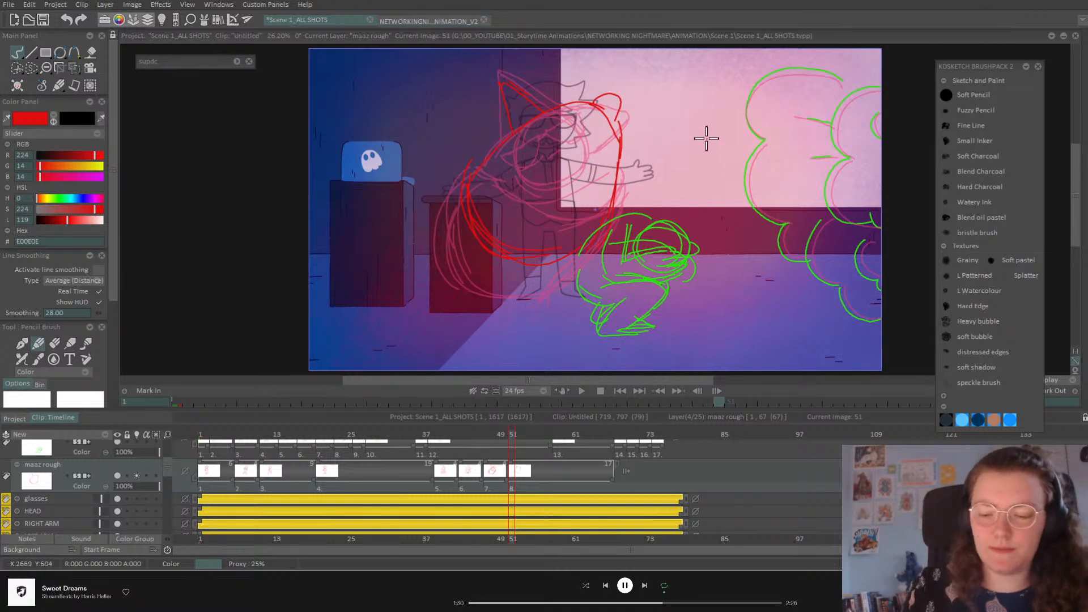
pyautogui.moveTo(598, 101)
pyautogui.mouseDown()
pyautogui.moveTo(622, 122)
pyautogui.moveTo(615, 156)
pyautogui.moveTo(557, 115)
pyautogui.mouseUp()
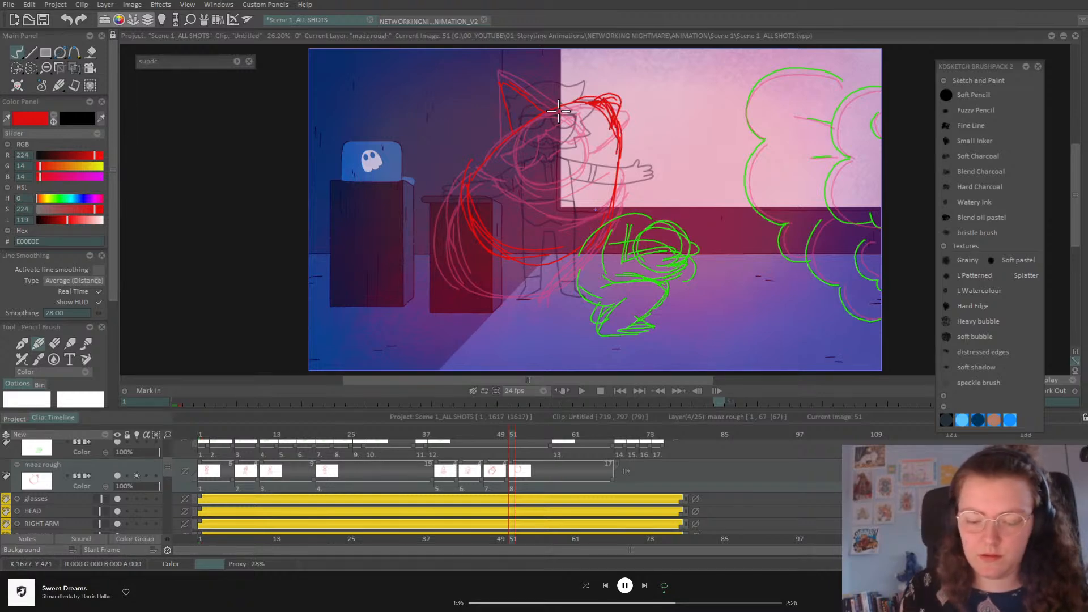
# Step: Add a frame 54 drawing with the head's right side and zigzag ears, plus a blank frame 57
pyautogui.moveTo(513, 434); pyautogui.dragTo(529, 435)
pyautogui.press('Insert')
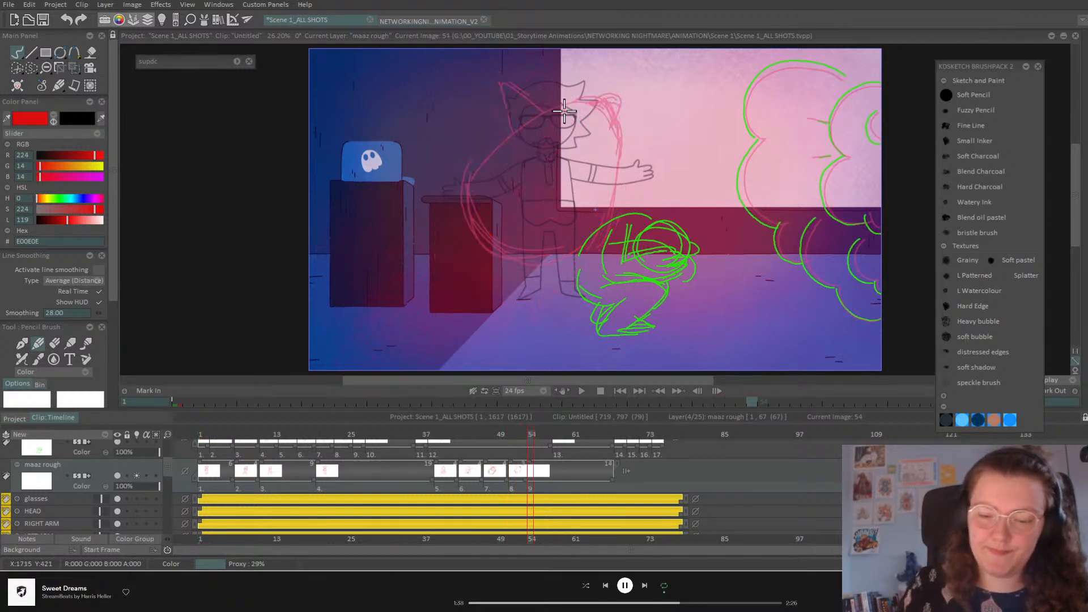
pyautogui.moveTo(598, 101)
pyautogui.mouseDown()
pyautogui.moveTo(613, 178)
pyautogui.moveTo(541, 197)
pyautogui.mouseUp()
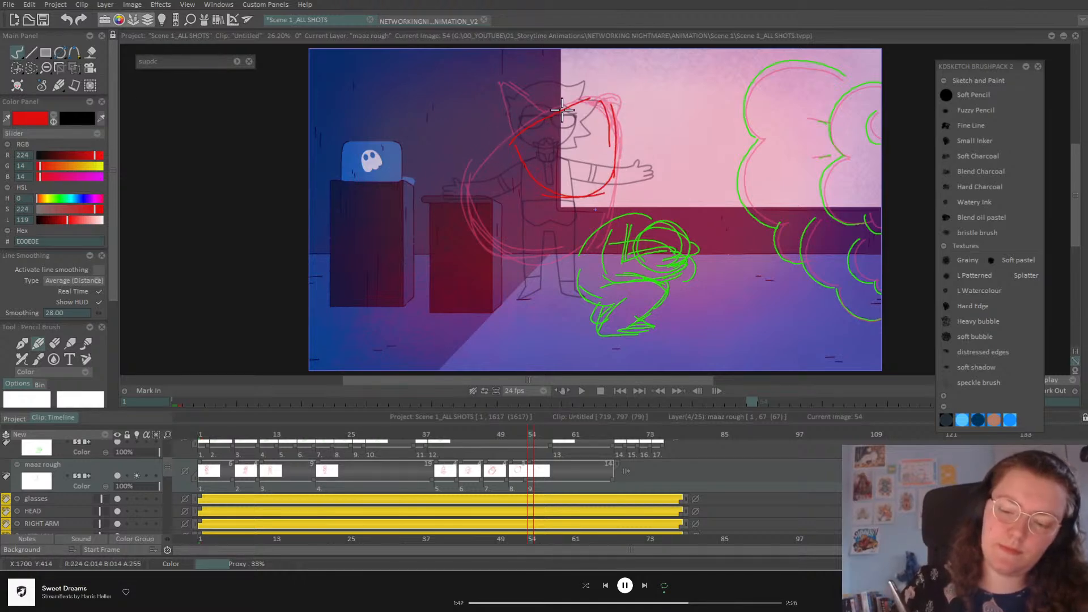
pyautogui.moveTo(551, 96)
pyautogui.mouseDown()
pyautogui.moveTo(574, 106)
pyautogui.moveTo(555, 97)
pyautogui.moveTo(550, 116)
pyautogui.moveTo(566, 88)
pyautogui.moveTo(582, 125)
pyautogui.mouseUp()
pyautogui.moveTo(535, 434); pyautogui.dragTo(554, 433)
pyautogui.press('BackSpace')
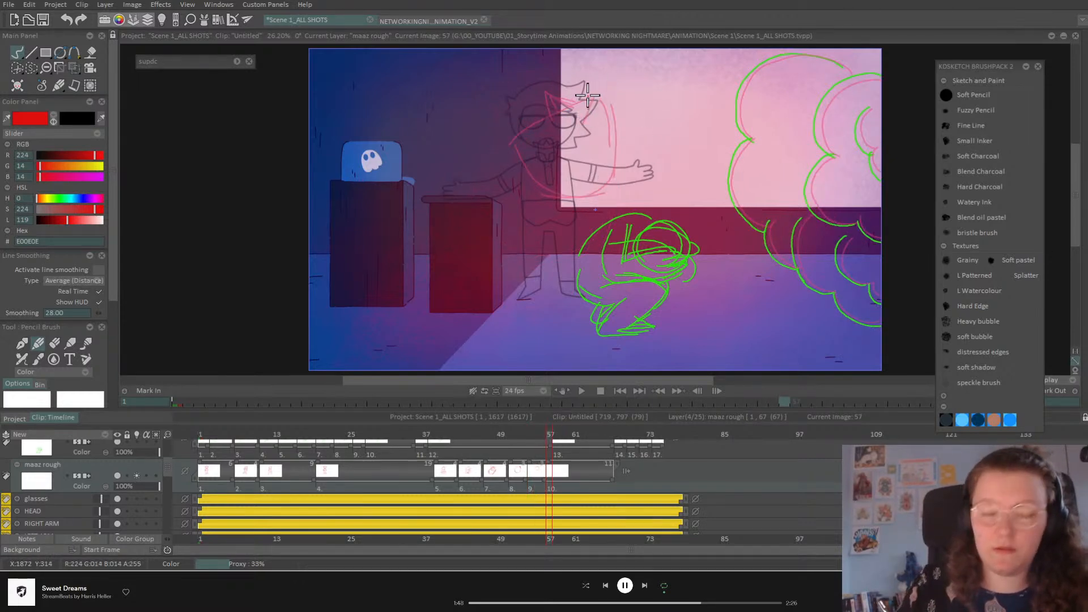
# Step: Draw small red stars near the character's head on frames 57 and 60
pyautogui.moveTo(589, 101)
pyautogui.mouseDown()
pyautogui.moveTo(610, 86)
pyautogui.moveTo(604, 105)
pyautogui.moveTo(620, 111)
pyautogui.moveTo(586, 88)
pyautogui.moveTo(596, 100)
pyautogui.moveTo(612, 93)
pyautogui.moveTo(615, 113)
pyautogui.moveTo(602, 112)
pyautogui.moveTo(595, 131)
pyautogui.moveTo(585, 101)
pyautogui.mouseUp()
pyautogui.hotkey('ctrl', 'z')
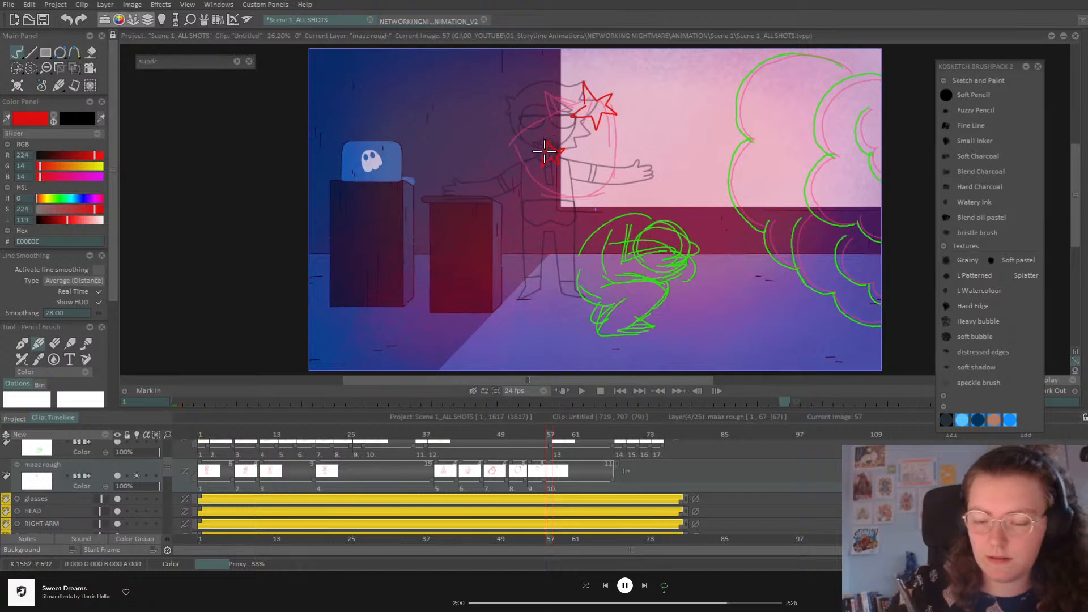
pyautogui.moveTo(620, 154)
pyautogui.mouseDown()
pyautogui.moveTo(626, 143)
pyautogui.moveTo(632, 152)
pyautogui.mouseUp()
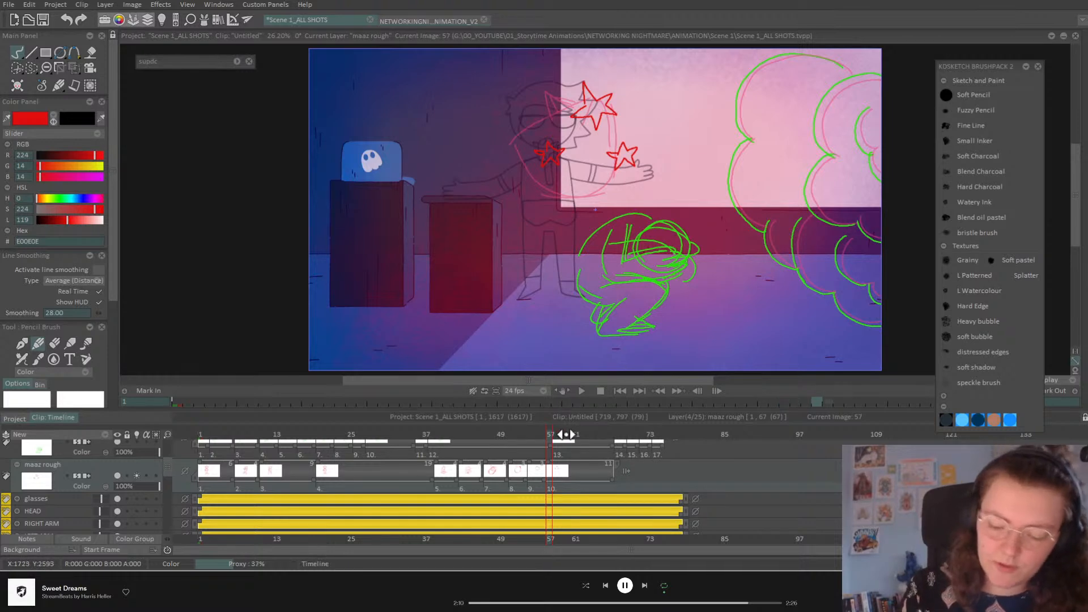
pyautogui.moveTo(563, 434); pyautogui.dragTo(578, 434)
pyautogui.press('BackSpace')
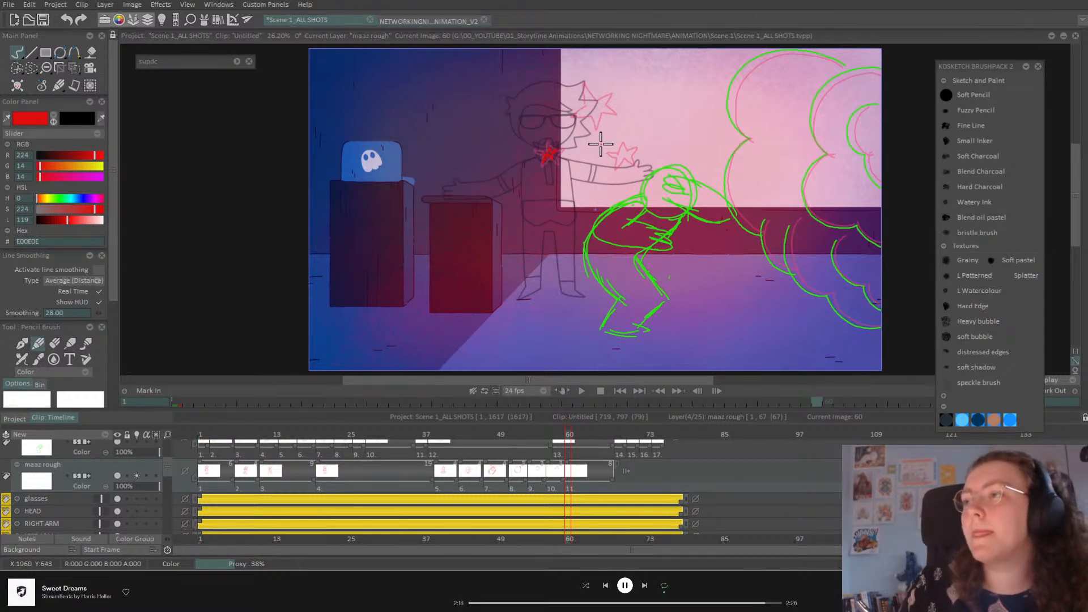
pyautogui.moveTo(593, 97); pyautogui.dragTo(593, 107)
pyautogui.moveTo(623, 144); pyautogui.dragTo(625, 159)
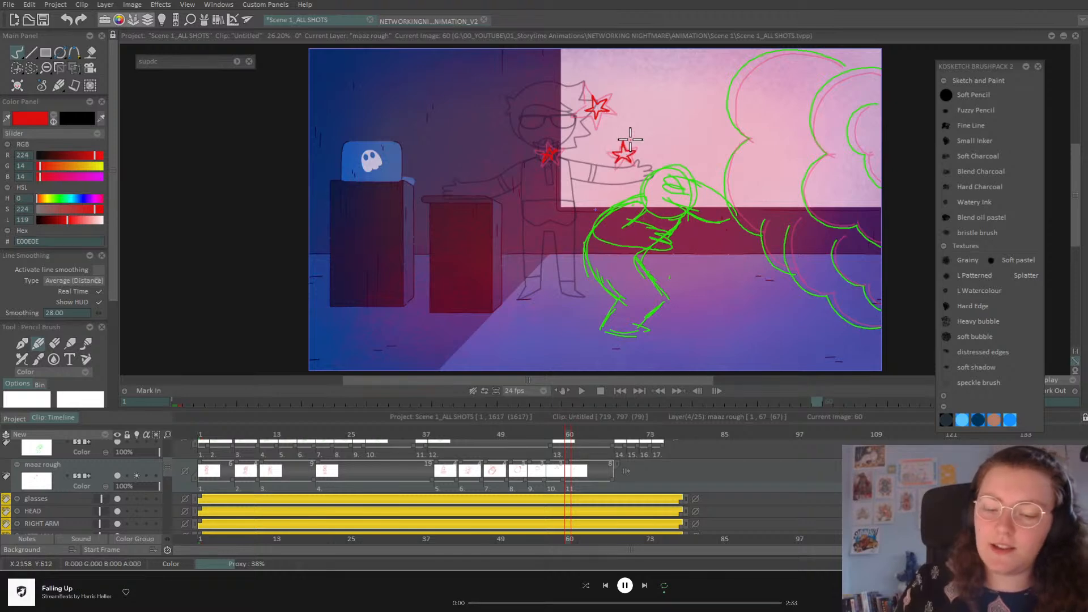
# Step: Add a blank drawing at frame 62 and review frames 37 to 48
pyautogui.moveTo(573, 432); pyautogui.dragTo(579, 431)
pyautogui.press('Insert')
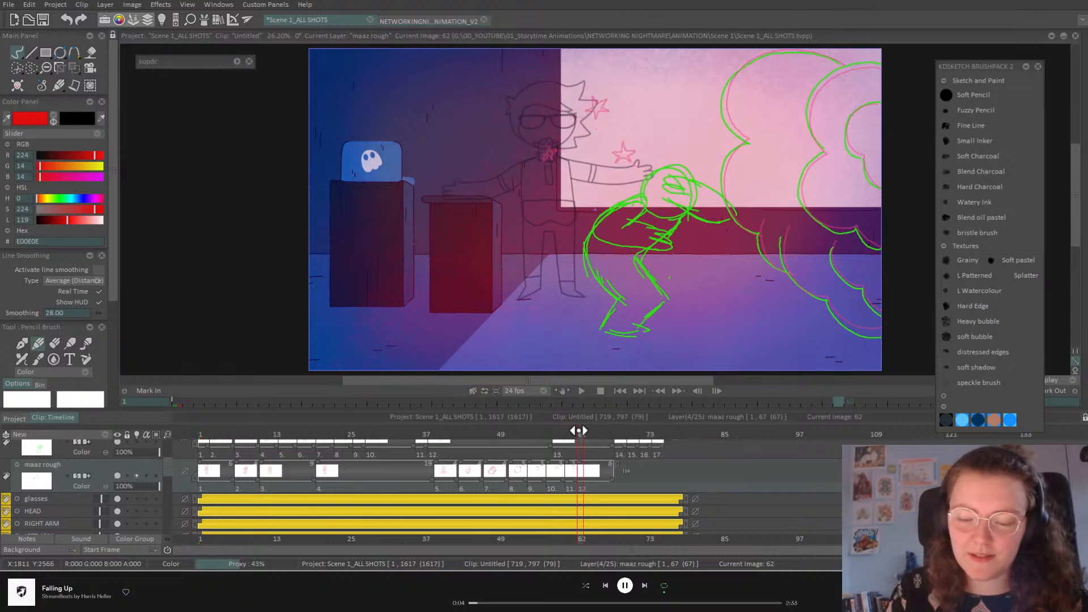
pyautogui.moveTo(577, 433)
pyautogui.mouseDown()
pyautogui.moveTo(408, 476)
pyautogui.moveTo(593, 486)
pyautogui.moveTo(522, 485)
pyautogui.moveTo(484, 500)
pyautogui.moveTo(523, 505)
pyautogui.mouseUp()
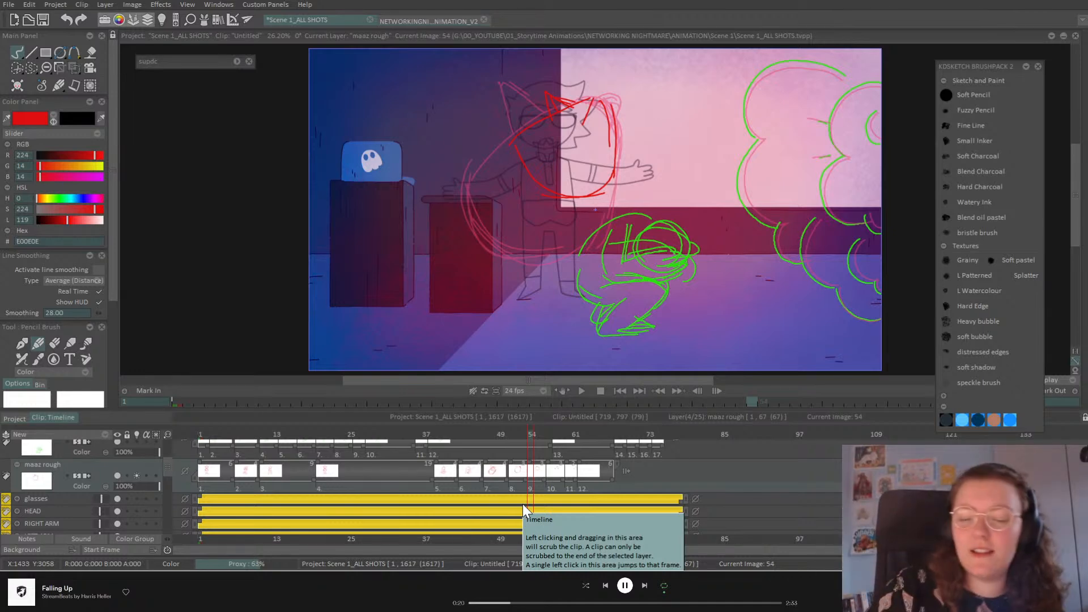
# Step: Turn off the maaz rough onion skin and play the clip to check the poses
pyautogui.click(137, 476)
pyautogui.click(582, 391)
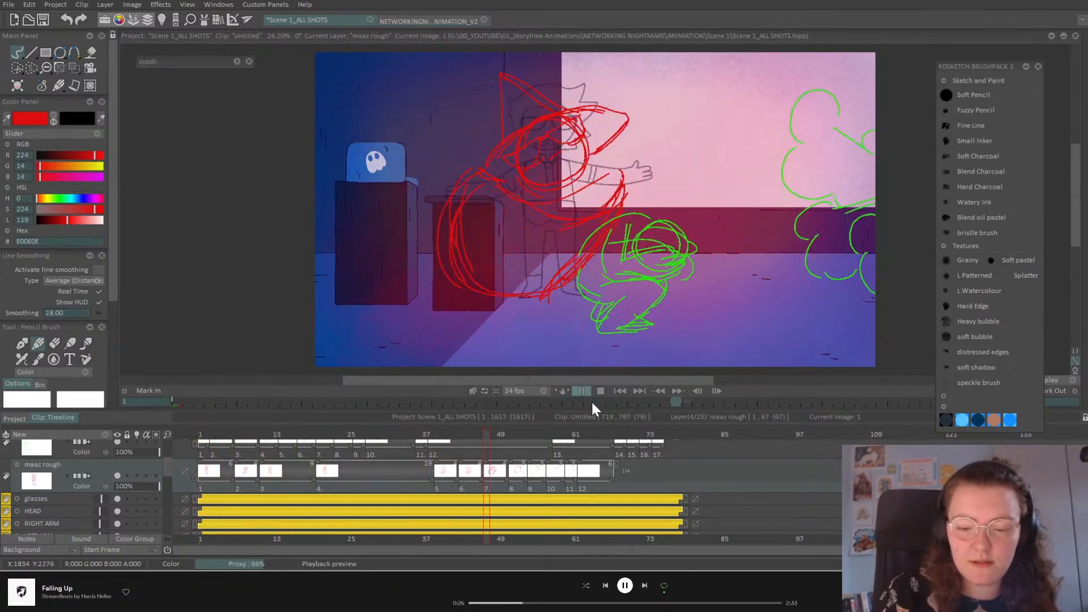
pyautogui.click(589, 391)
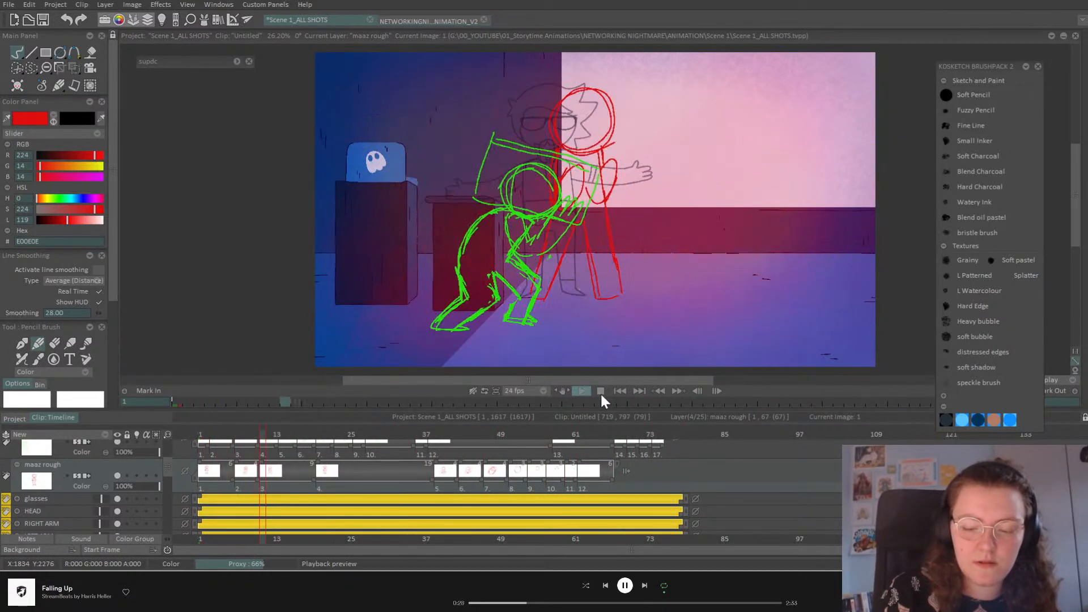
pyautogui.moveTo(216, 434); pyautogui.dragTo(247, 474)
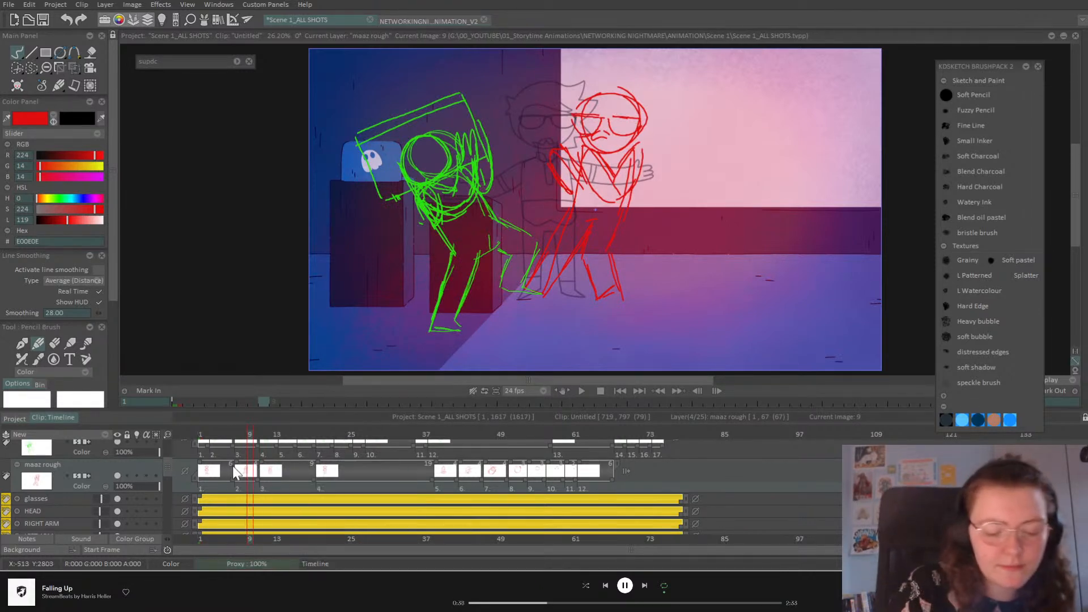
# Step: Extend the second maaz rough drawing back to frame 1, close the gap, and review
pyautogui.moveTo(236, 463); pyautogui.dragTo(196, 470)
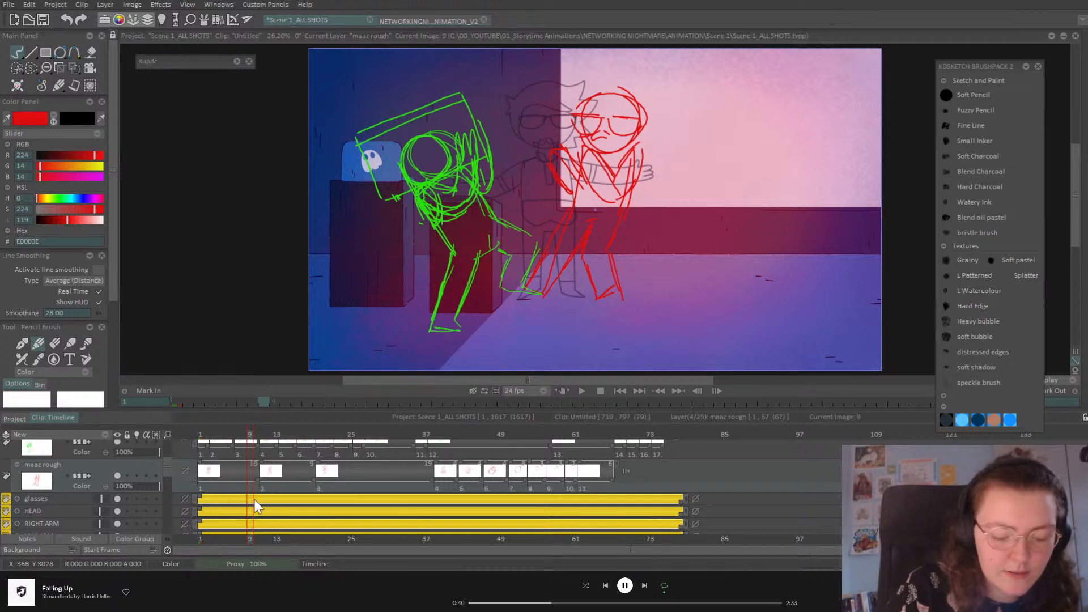
pyautogui.moveTo(253, 437); pyautogui.dragTo(225, 441)
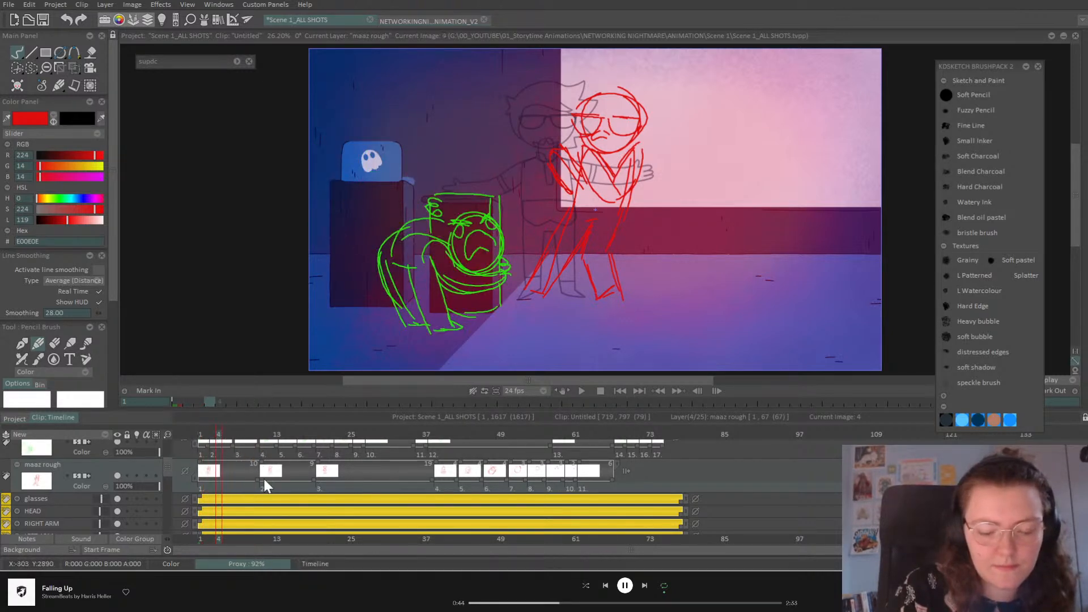
pyautogui.moveTo(257, 477); pyautogui.dragTo(226, 485)
pyautogui.click(582, 392)
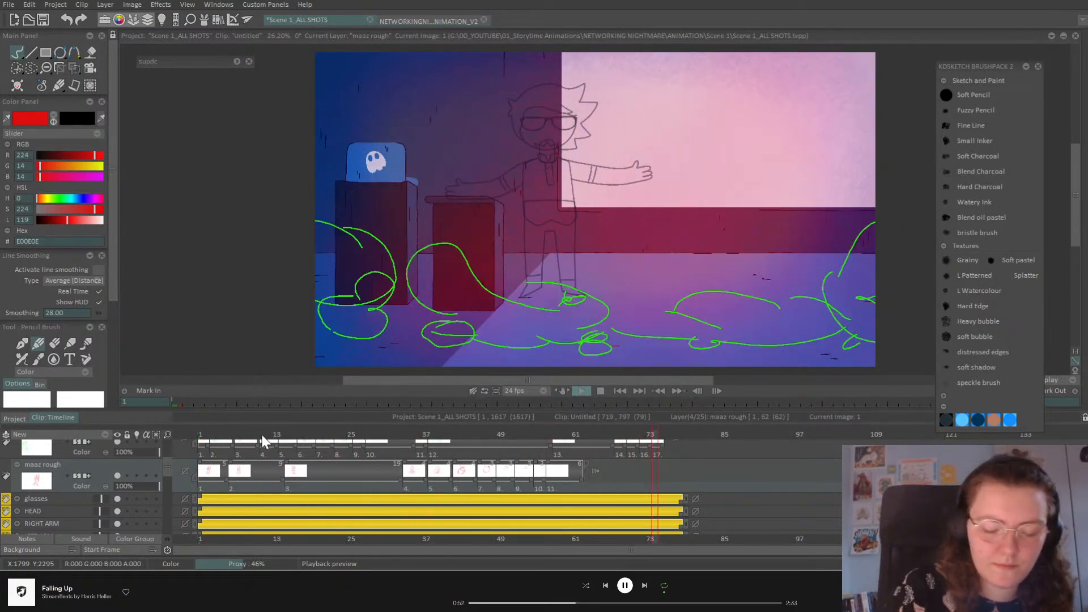
pyautogui.moveTo(224, 436)
pyautogui.mouseDown()
pyautogui.moveTo(207, 437)
pyautogui.moveTo(392, 479)
pyautogui.moveTo(377, 481)
pyautogui.mouseUp()
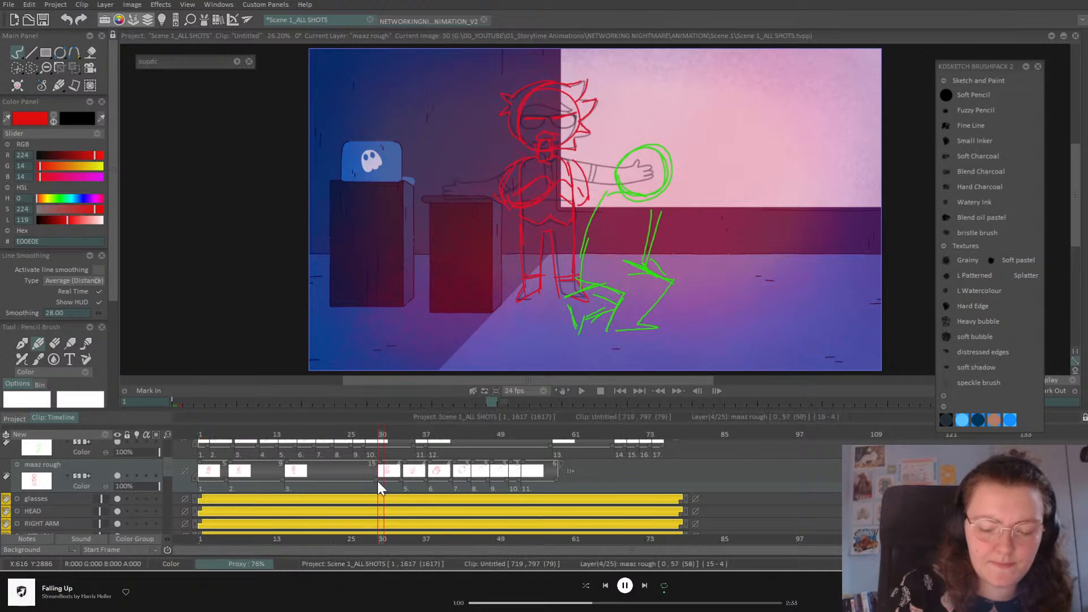
pyautogui.moveTo(367, 443); pyautogui.dragTo(538, 473)
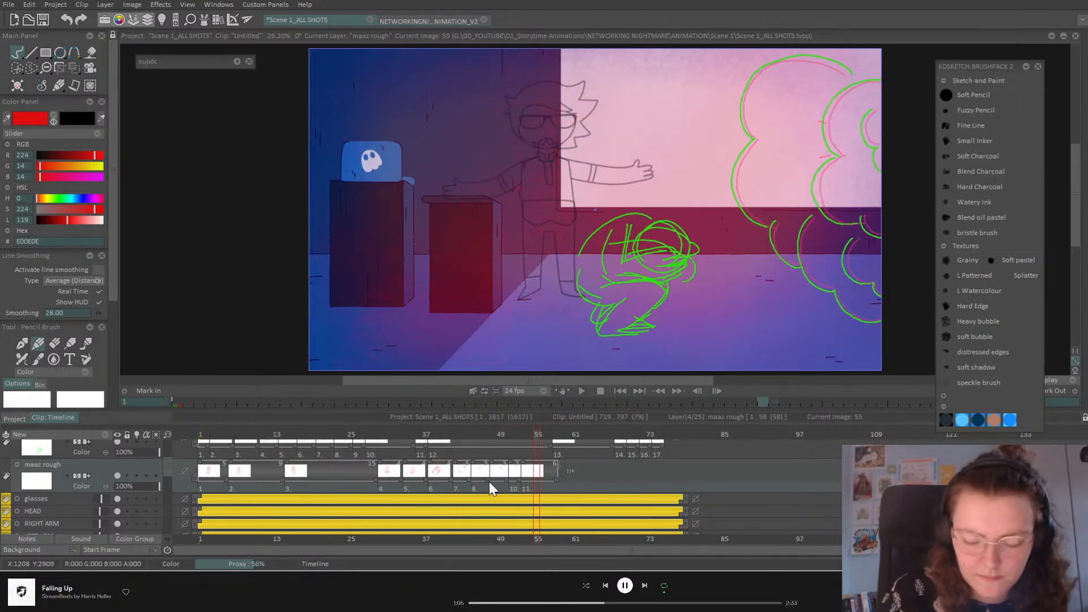
# Step: Shorten maaz rough images 4 and 5 to three frames and trim one frame from image 7
pyautogui.click(583, 390)
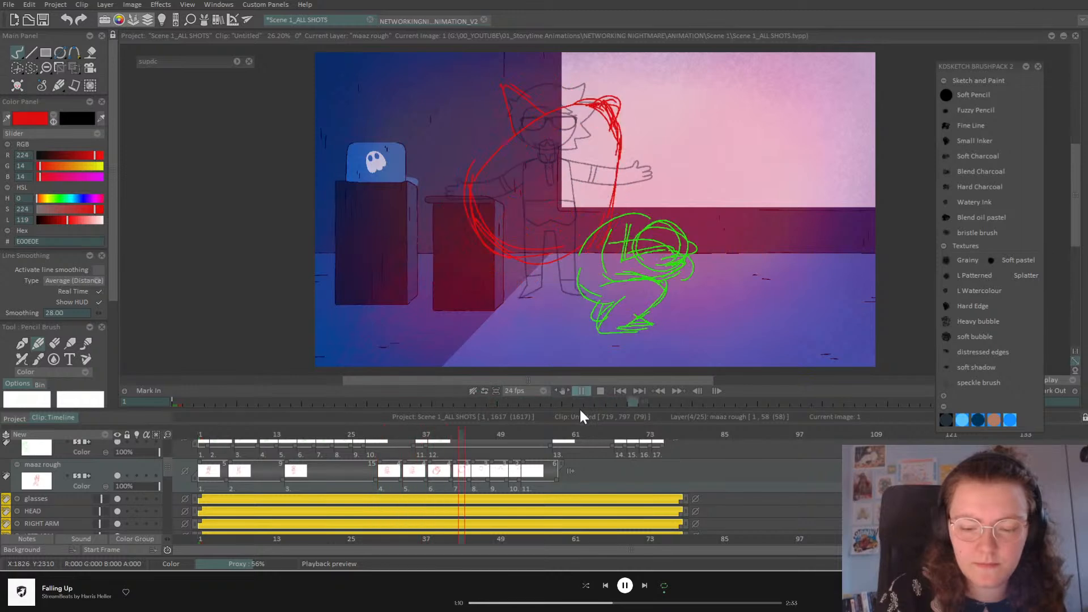
pyautogui.click(579, 391)
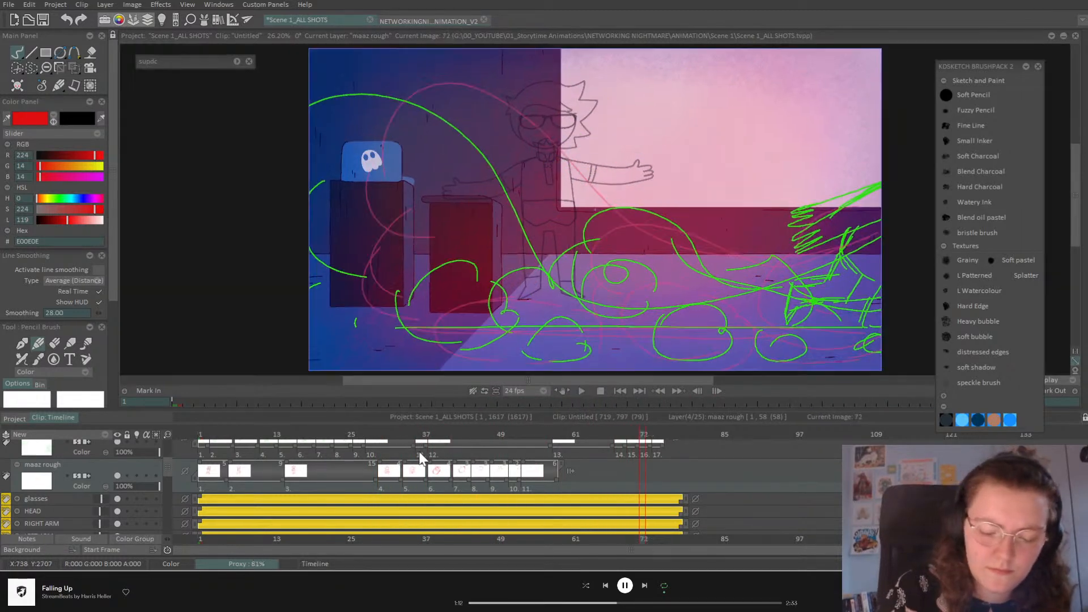
pyautogui.moveTo(399, 479); pyautogui.dragTo(430, 479)
pyautogui.click(579, 390)
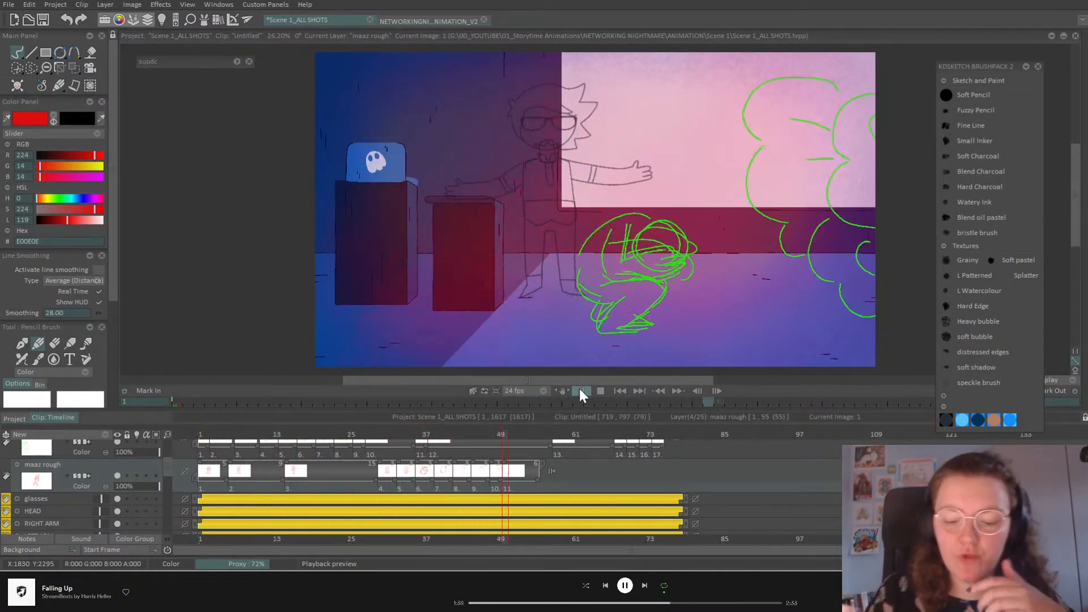
pyautogui.click(579, 391)
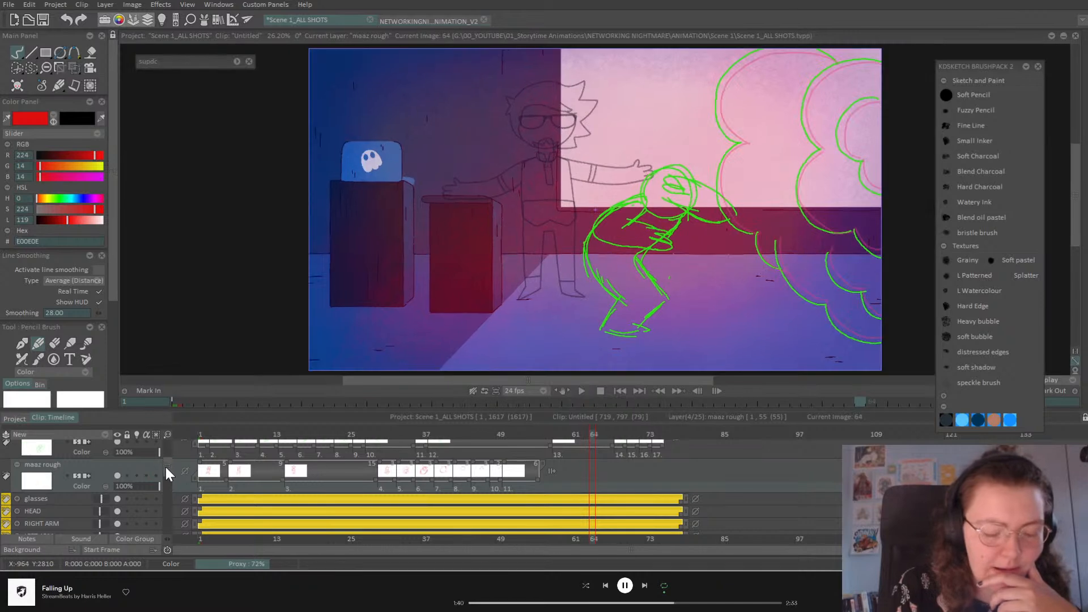
pyautogui.scroll(3, 166, 467)
pyautogui.click(117, 498)
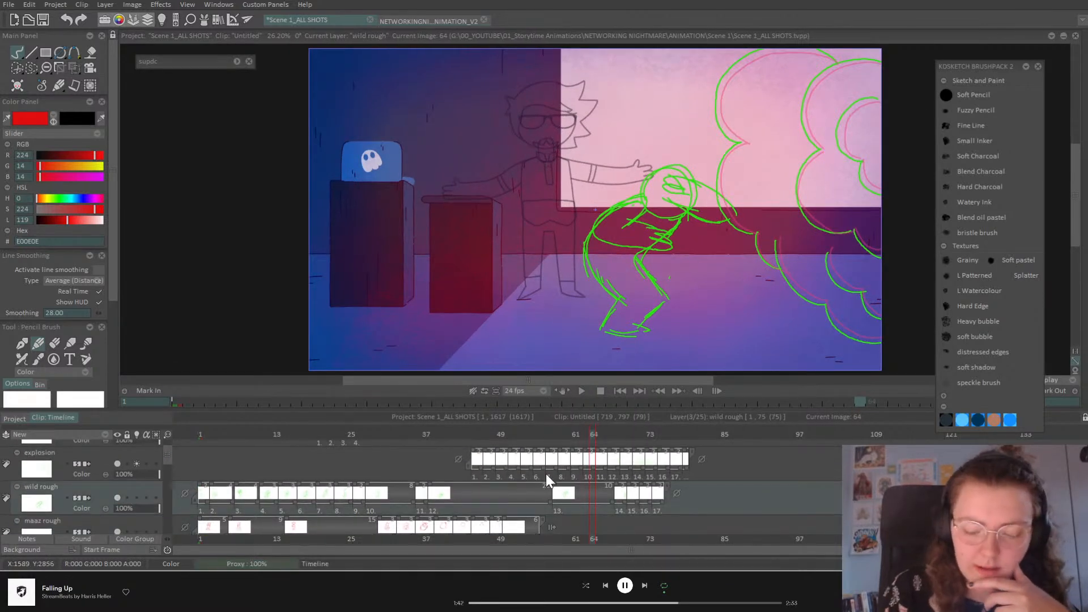
pyautogui.moveTo(479, 435)
pyautogui.mouseDown()
pyautogui.moveTo(360, 464)
pyautogui.moveTo(418, 473)
pyautogui.mouseUp()
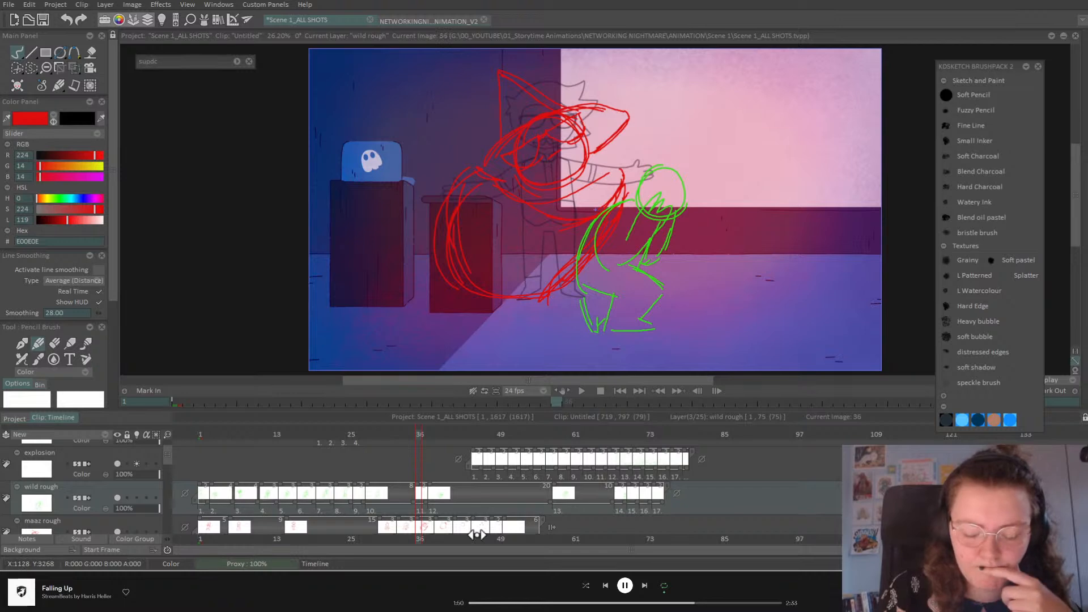
pyautogui.click(598, 434)
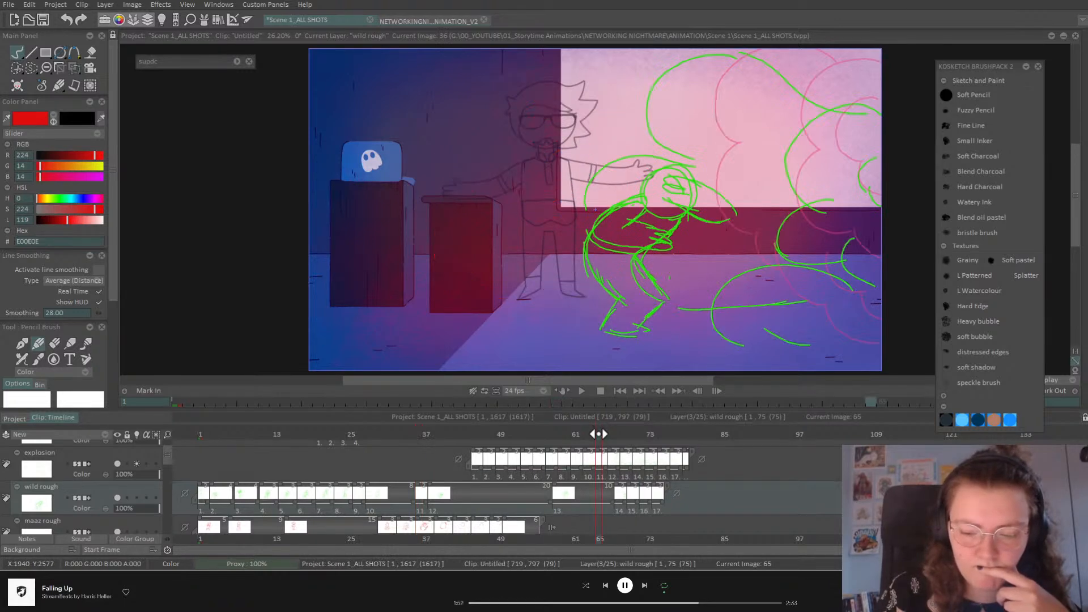
pyautogui.moveTo(549, 501)
pyautogui.mouseDown()
pyautogui.moveTo(439, 504)
pyautogui.moveTo(420, 489)
pyautogui.mouseUp()
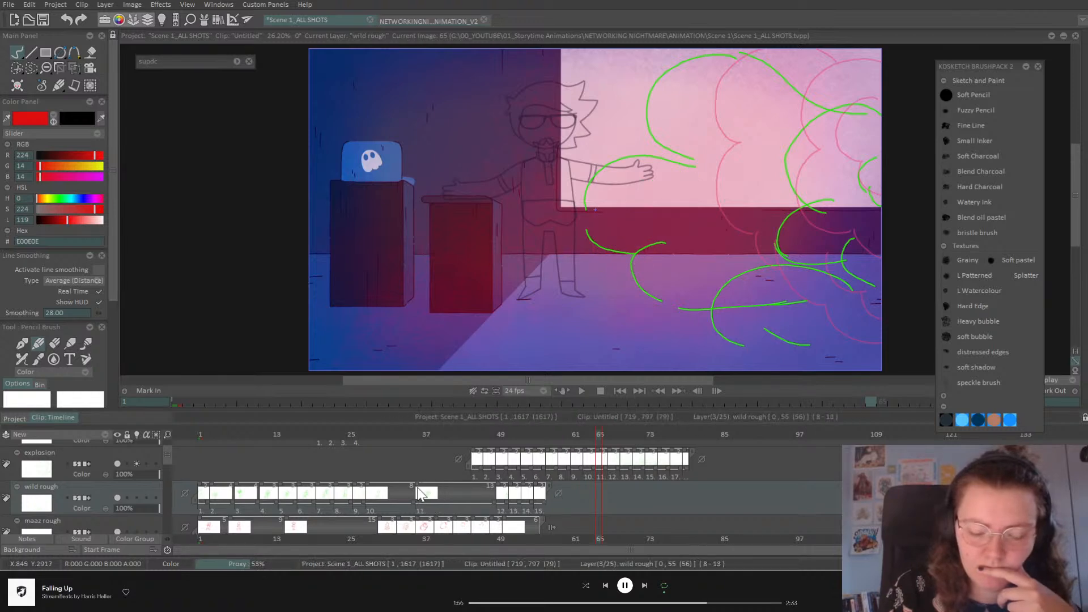
pyautogui.moveTo(493, 501); pyautogui.dragTo(475, 486)
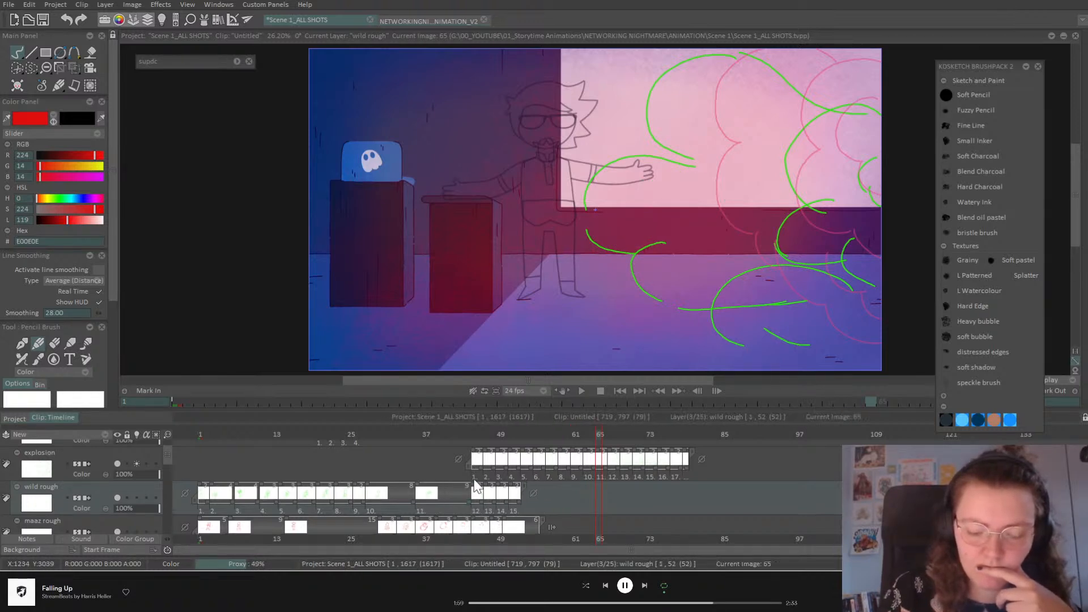
pyautogui.click(616, 392)
pyautogui.click(581, 390)
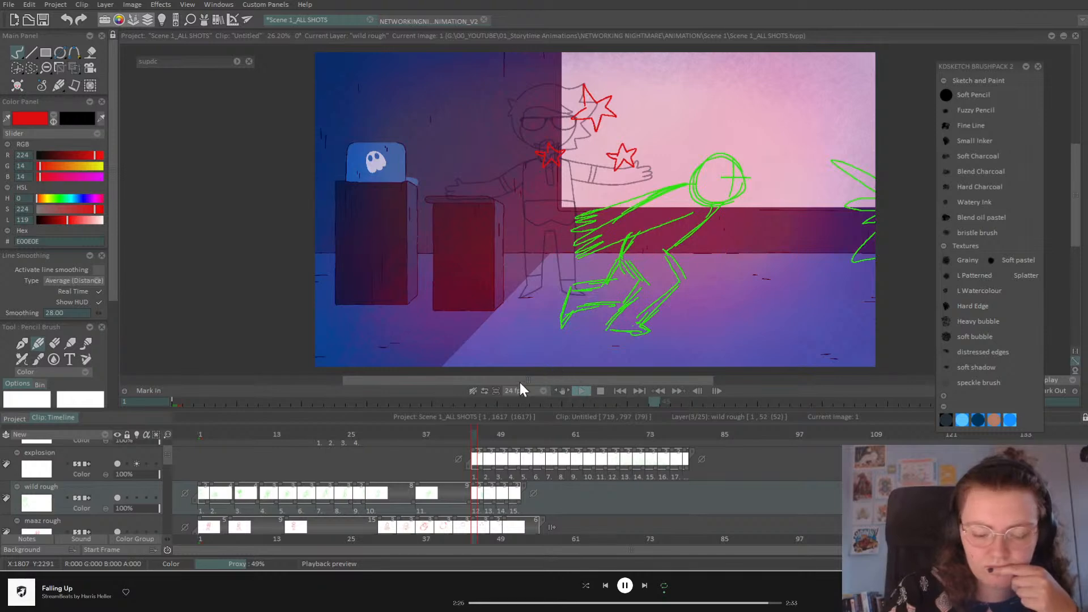
pyautogui.press('space')
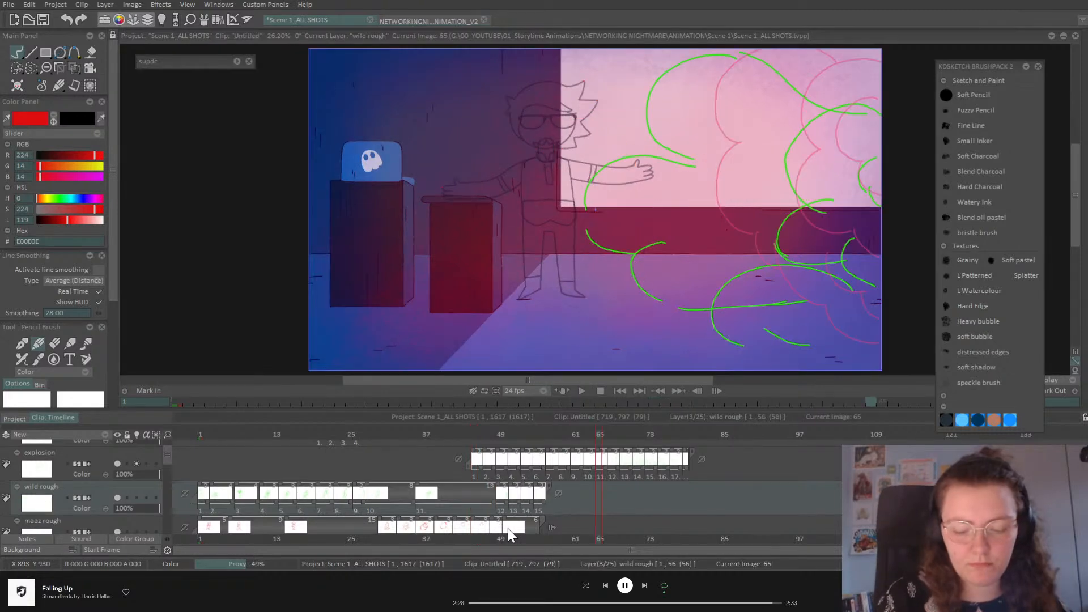
pyautogui.hotkey('ctrl', 'z')
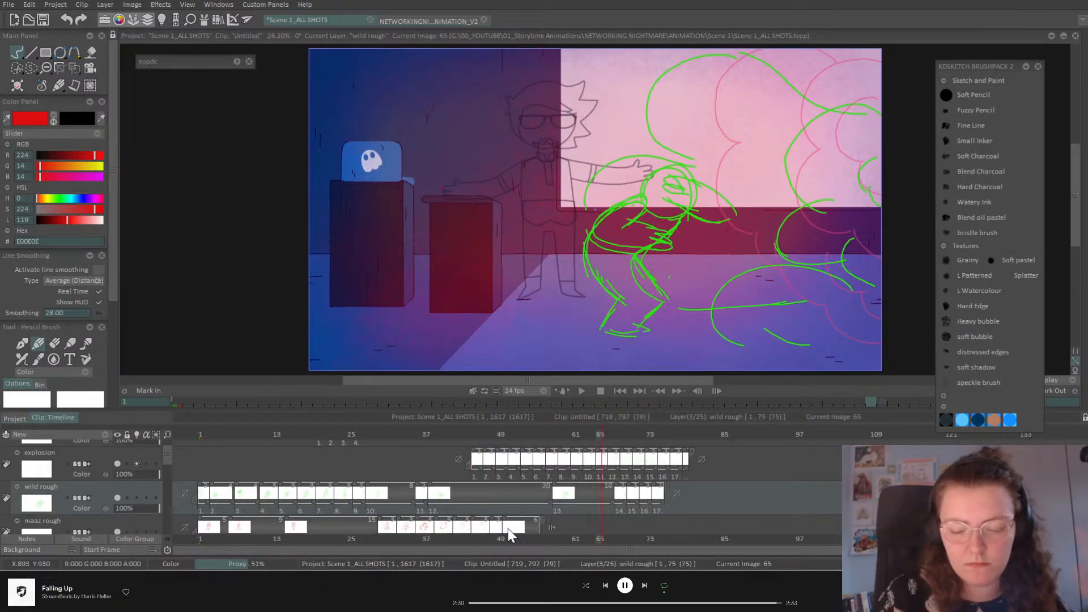
pyautogui.click(620, 391)
pyautogui.click(582, 390)
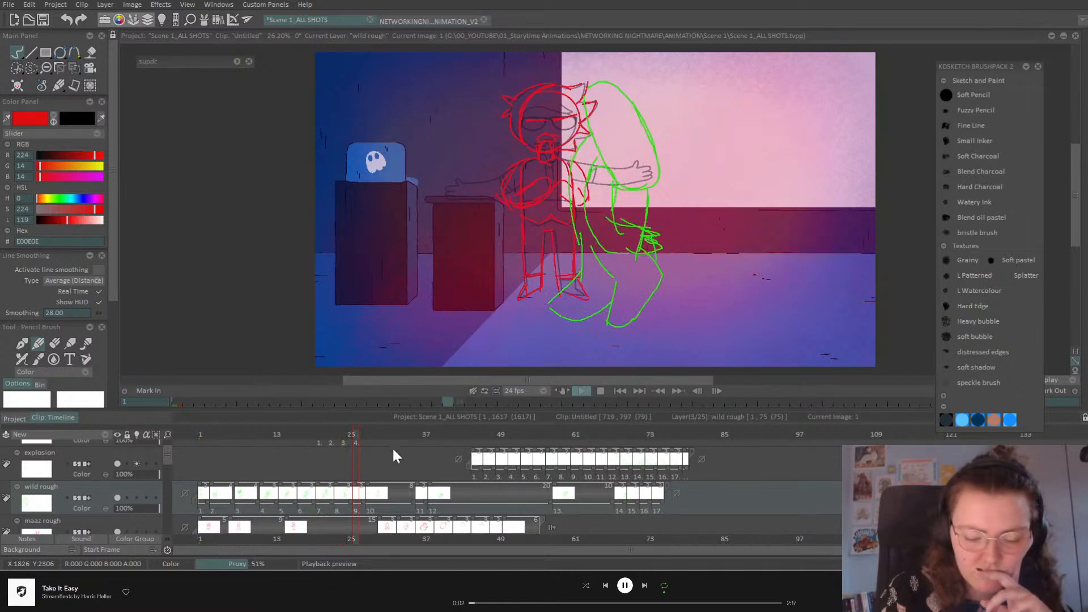
# Step: Shift maaz rough image 5 one frame earlier around frame 34 and replay
pyautogui.moveTo(168, 456); pyautogui.dragTo(171, 474)
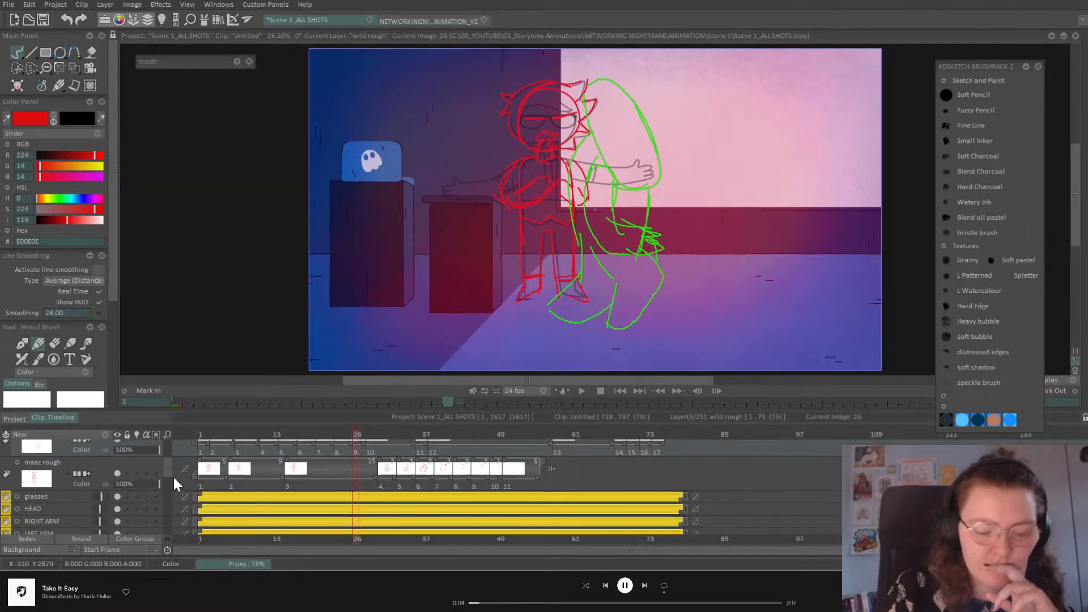
pyautogui.click(383, 433)
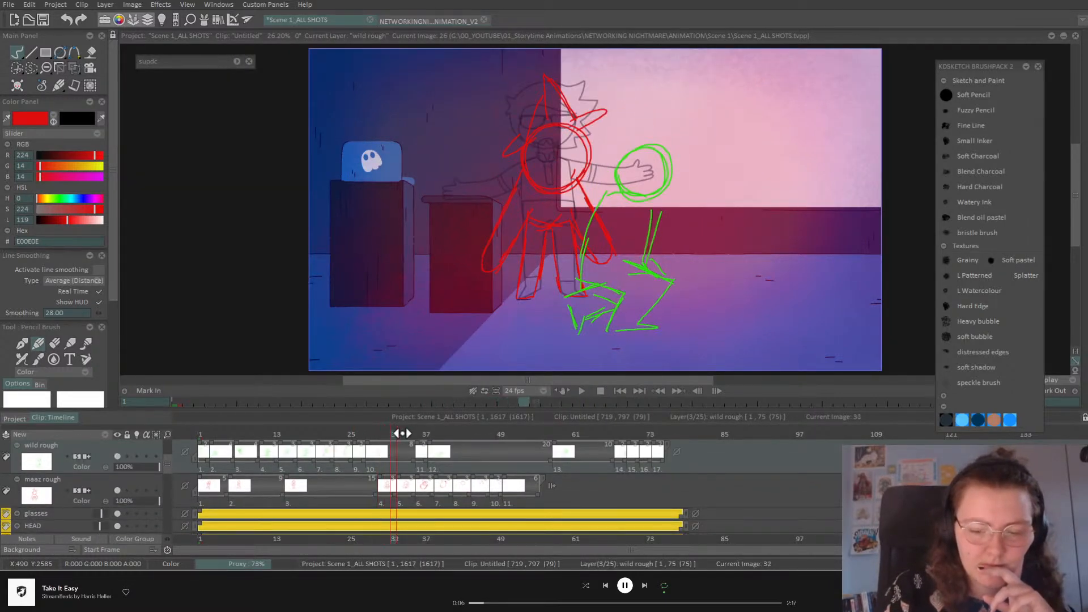
pyautogui.moveTo(401, 434); pyautogui.dragTo(407, 433)
pyautogui.moveTo(396, 493); pyautogui.dragTo(439, 495)
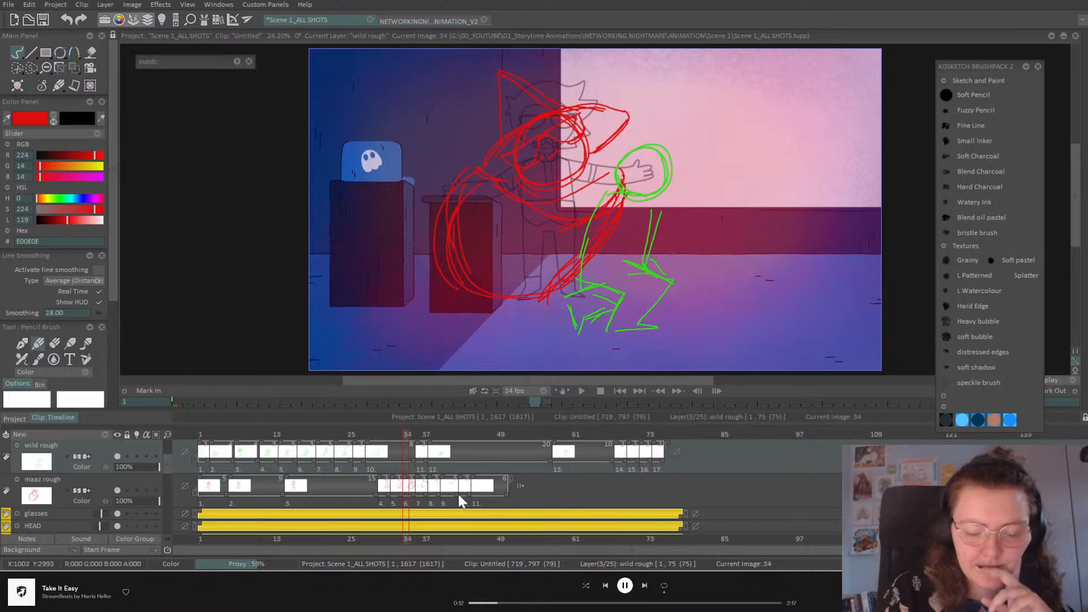
pyautogui.click(621, 390)
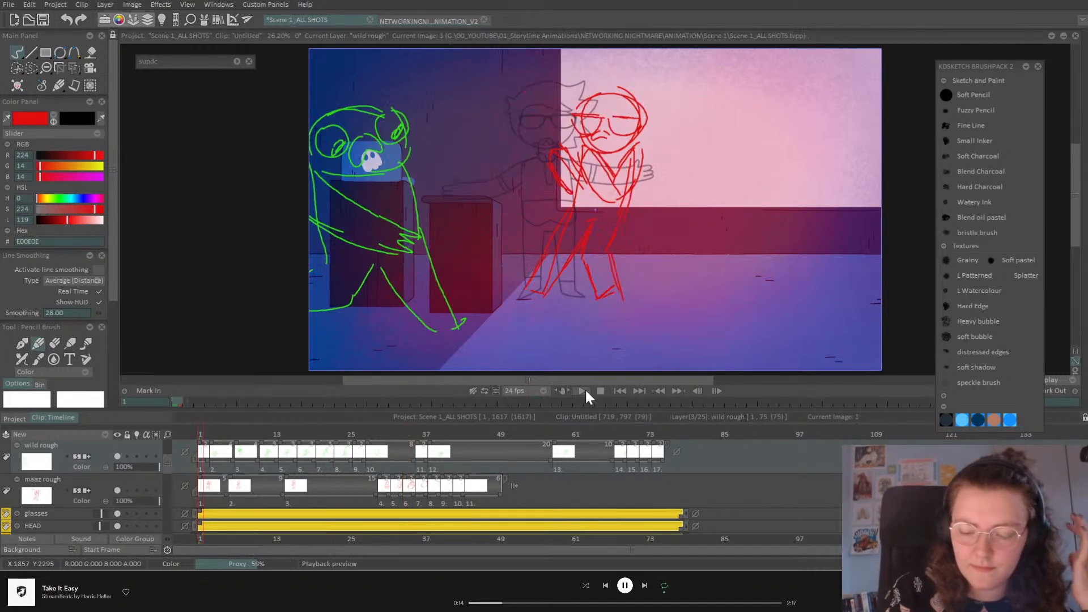
pyautogui.click(582, 391)
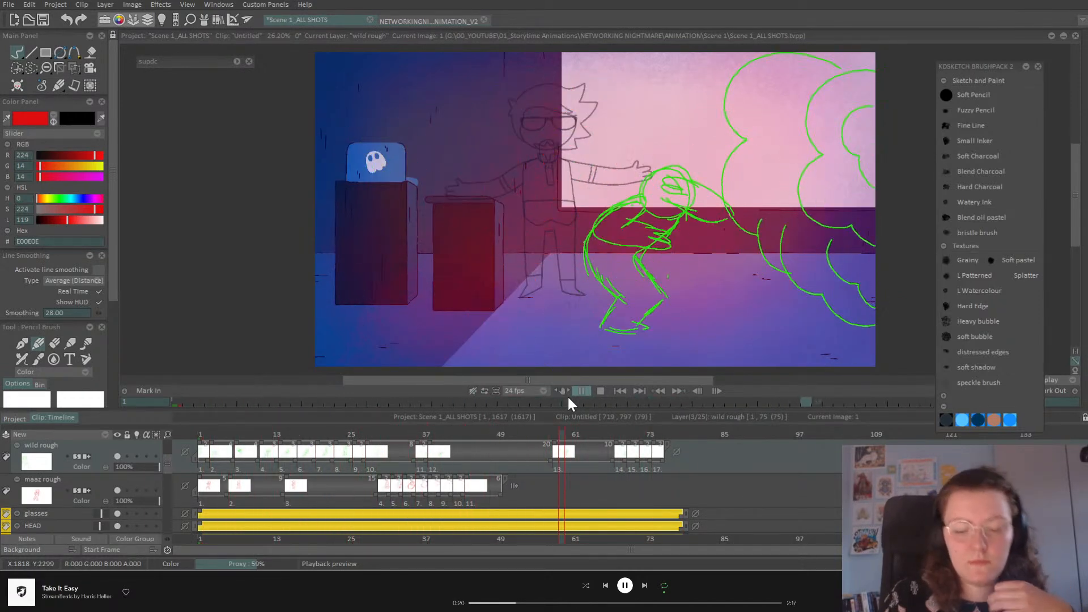
pyautogui.click(580, 390)
# Step: Lengthen maaz rough image 5 to three frames and review frames 33 to 36
pyautogui.moveTo(381, 434); pyautogui.dragTo(394, 447)
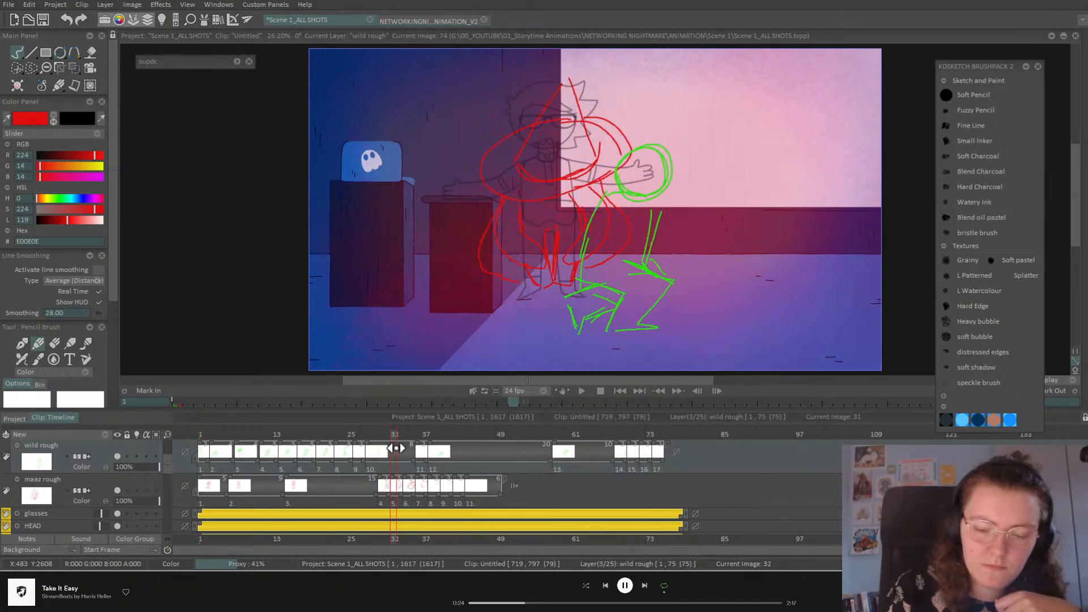
pyautogui.moveTo(402, 495); pyautogui.dragTo(406, 492)
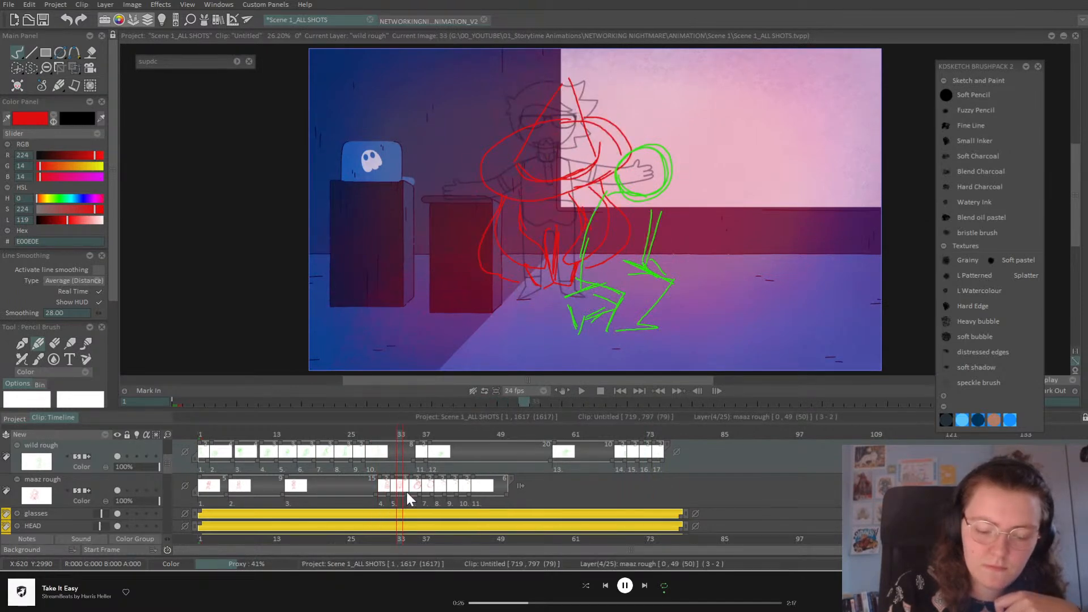
pyautogui.click(418, 433)
pyautogui.moveTo(417, 434); pyautogui.dragTo(460, 436)
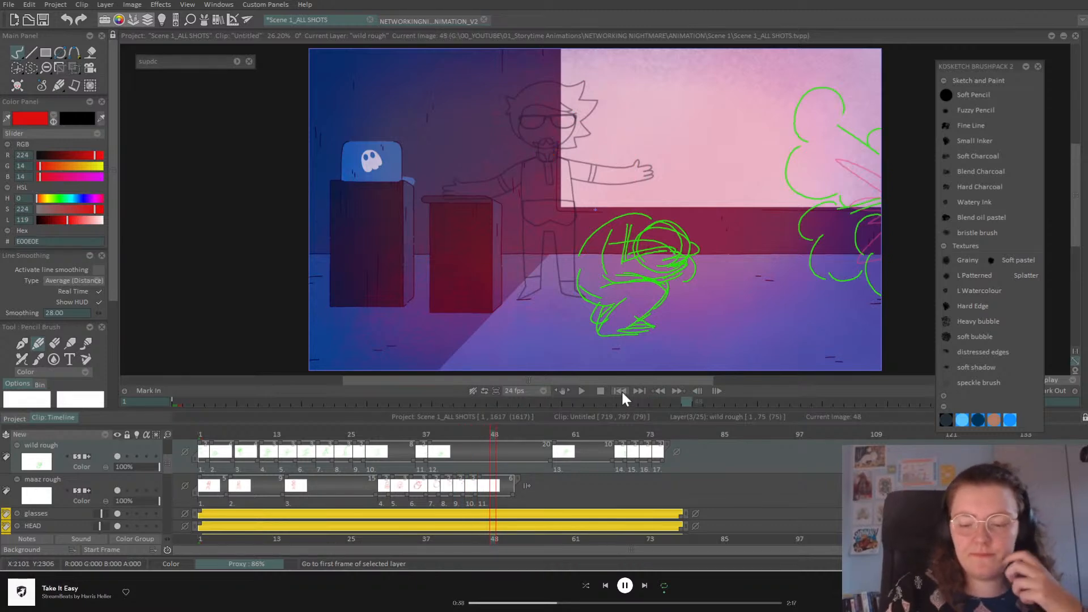
pyautogui.click(581, 392)
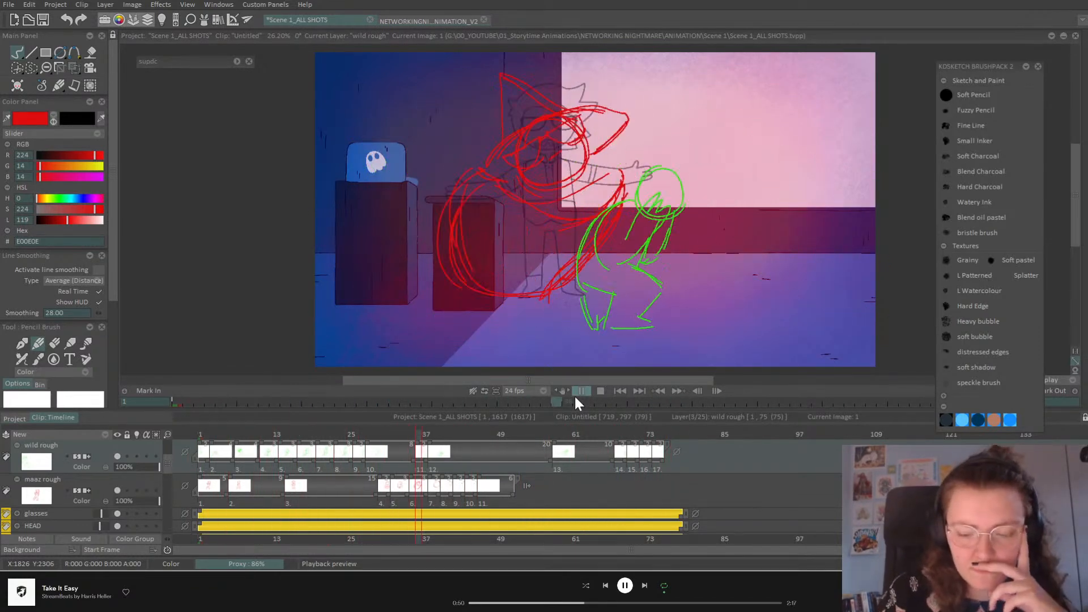
pyautogui.click(582, 391)
# Step: Replay the animation from the start and stop it at frame 34
pyautogui.moveTo(428, 434)
pyautogui.mouseDown()
pyautogui.moveTo(402, 438)
pyautogui.moveTo(399, 463)
pyautogui.moveTo(382, 465)
pyautogui.moveTo(374, 437)
pyautogui.moveTo(355, 441)
pyautogui.moveTo(408, 450)
pyautogui.mouseUp()
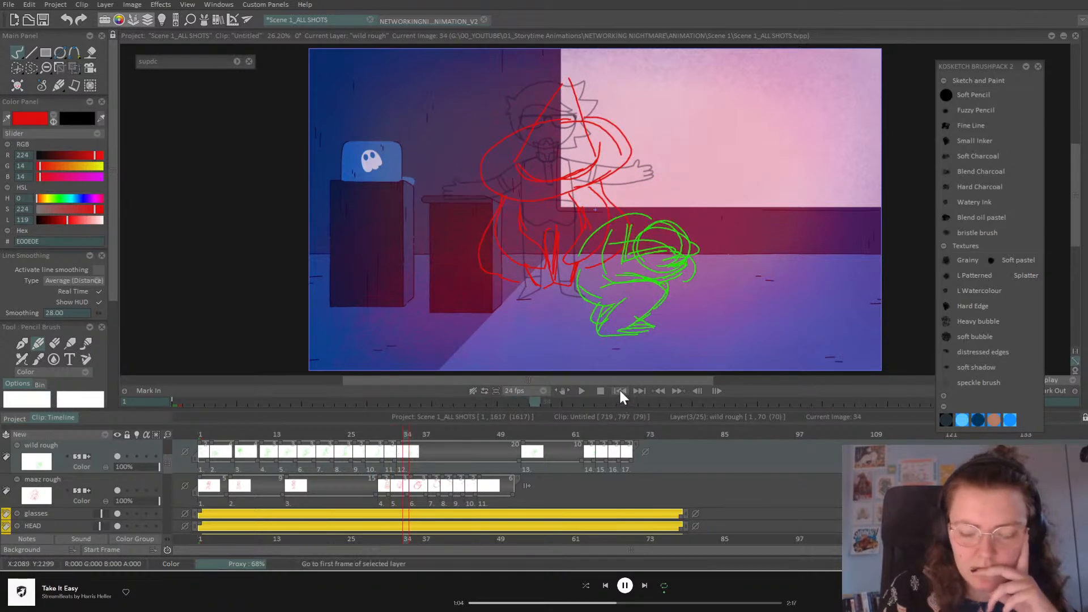
pyautogui.click(621, 390)
pyautogui.click(581, 390)
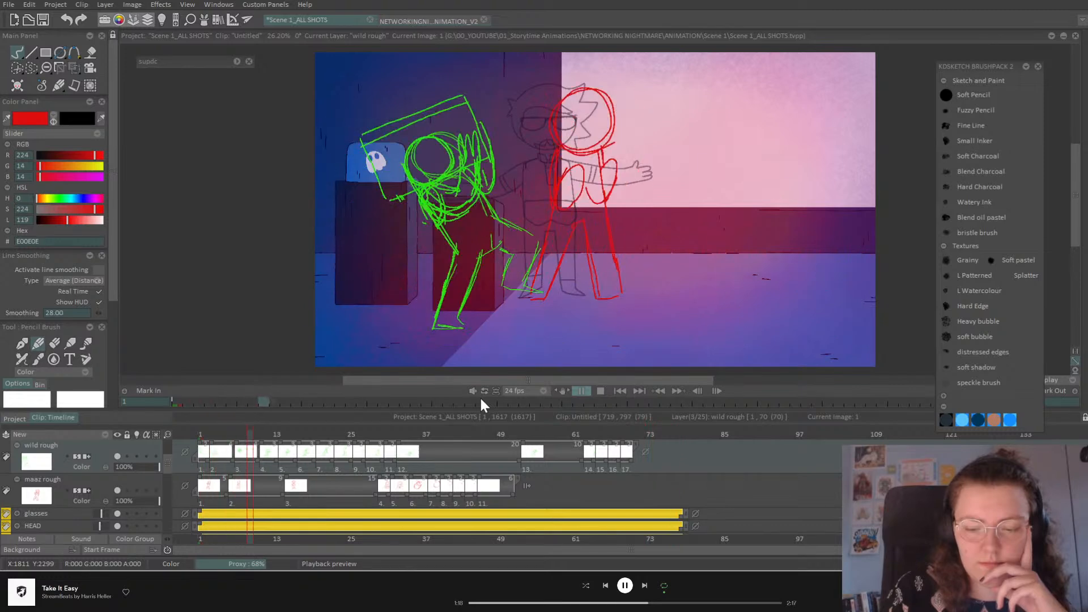
pyautogui.click(581, 393)
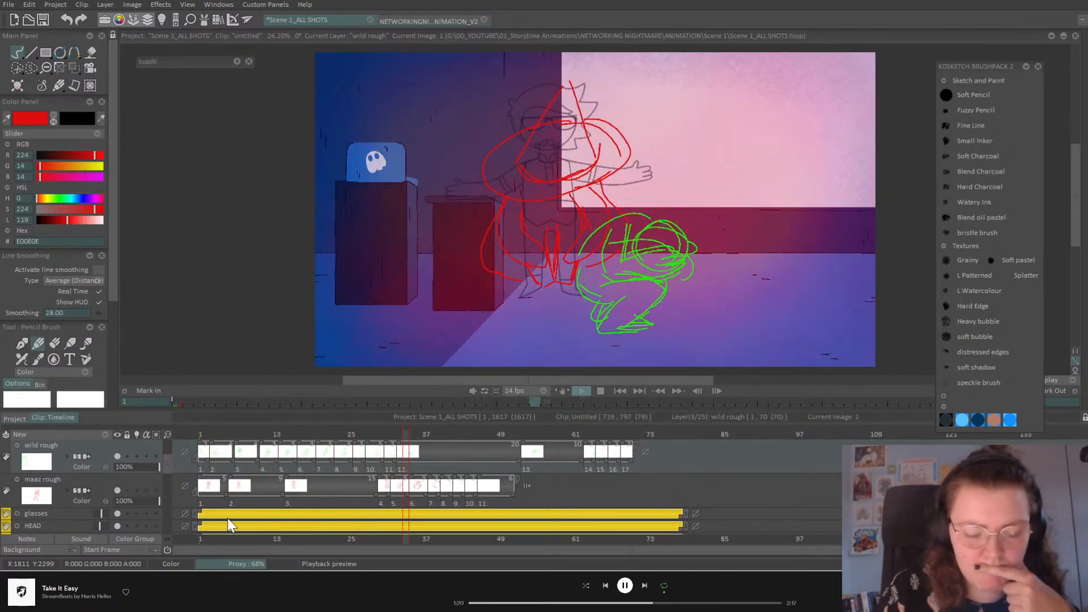
pyautogui.moveTo(169, 455); pyautogui.dragTo(168, 446)
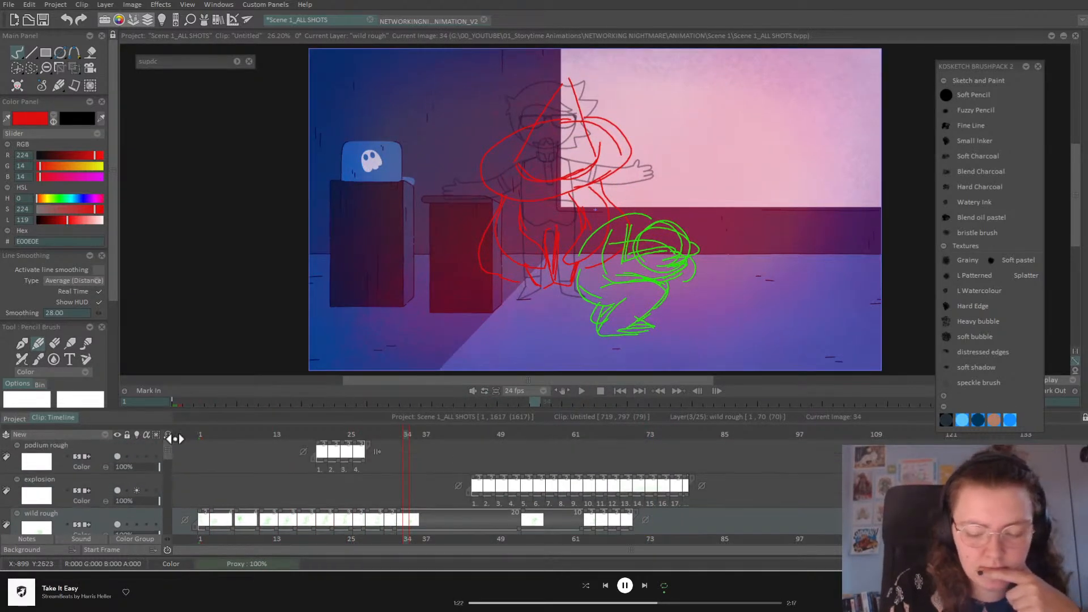
# Step: Check the smoke at frame 63 and save the project
pyautogui.moveTo(539, 435); pyautogui.dragTo(607, 435)
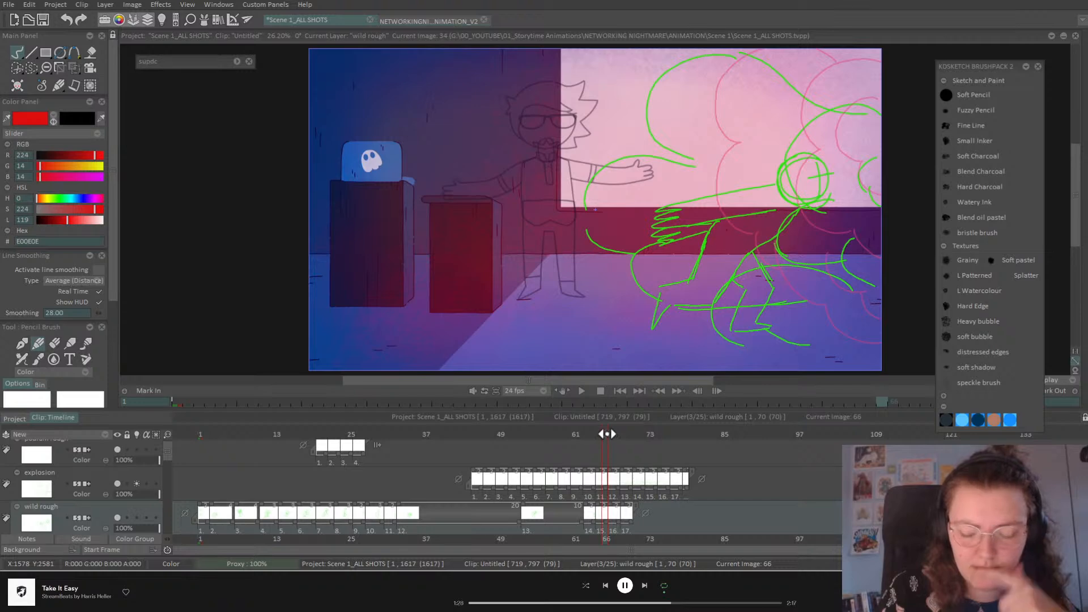
pyautogui.hotkey('ctrl', 's')
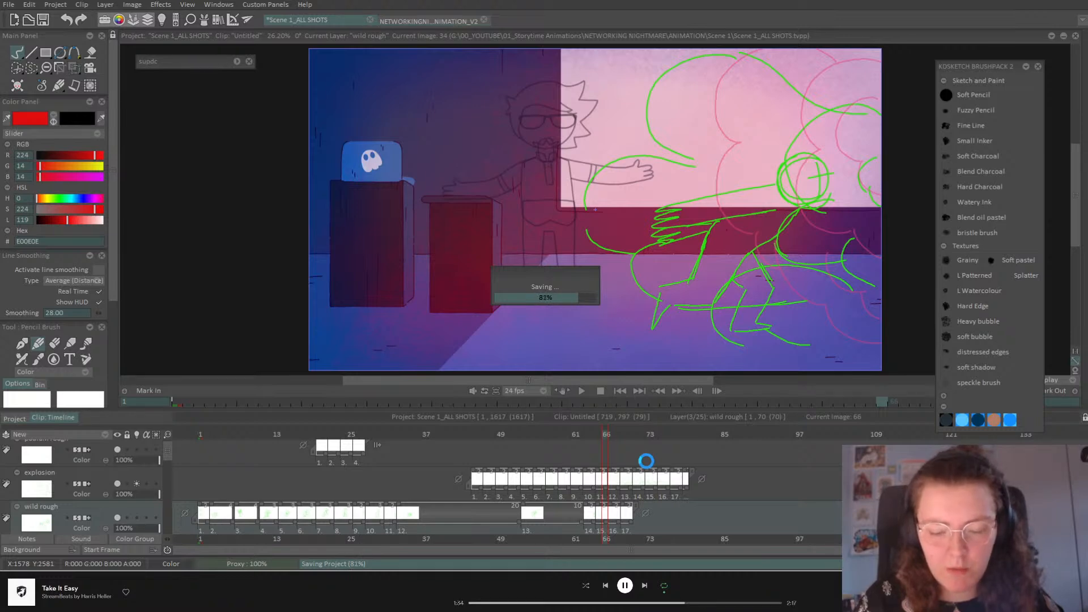
pyautogui.click(479, 435)
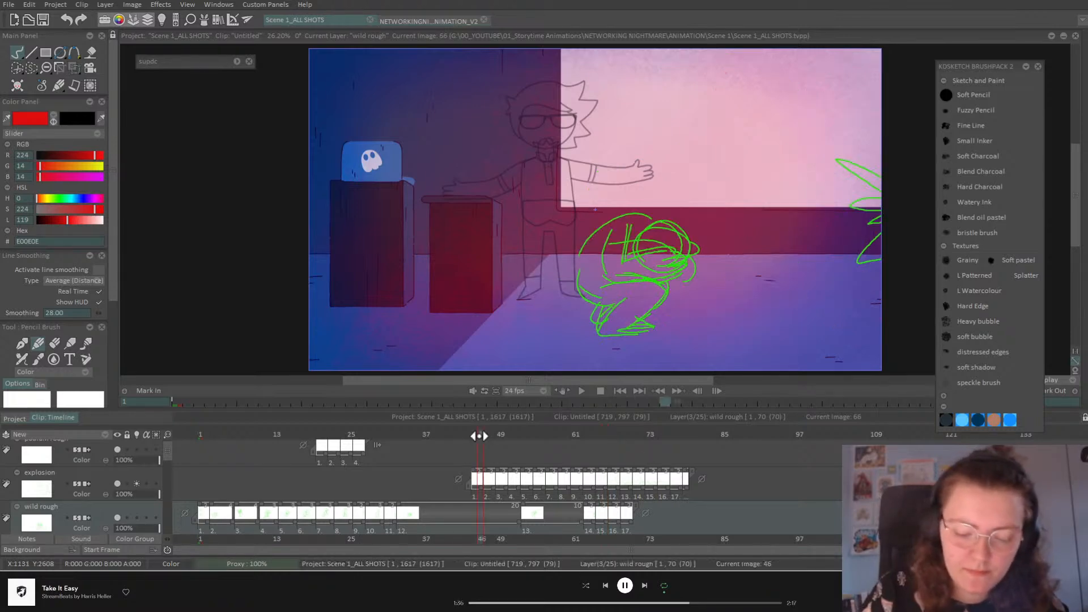
pyautogui.moveTo(491, 437); pyautogui.dragTo(498, 437)
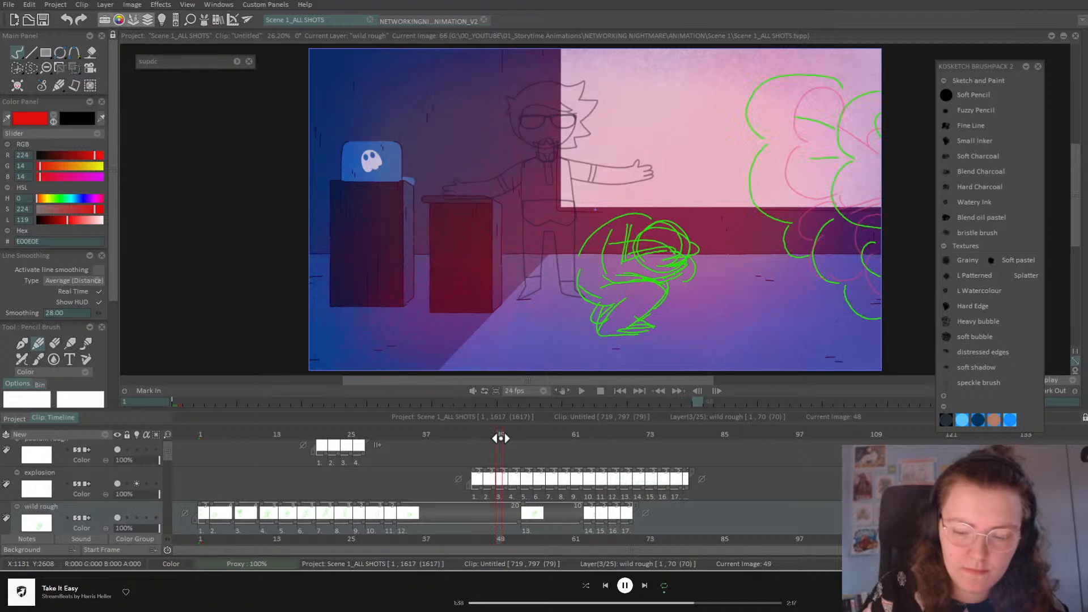
# Step: Hold the explosion drawings for more frames, lengthening images 12 and 13
pyautogui.moveTo(508, 488); pyautogui.dragTo(658, 486)
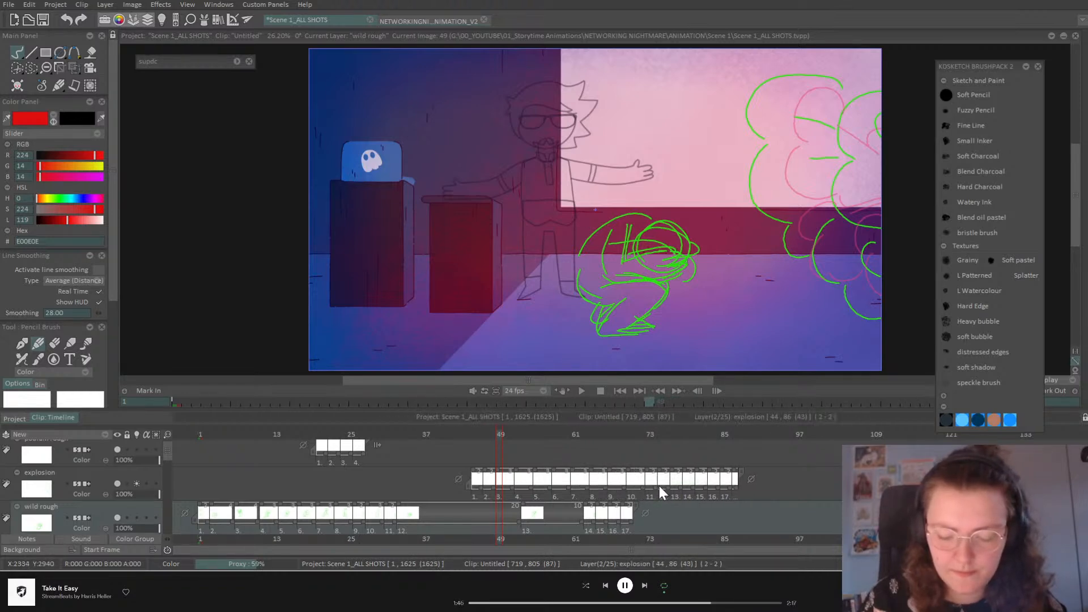
pyautogui.click(657, 434)
pyautogui.moveTo(663, 435); pyautogui.dragTo(669, 437)
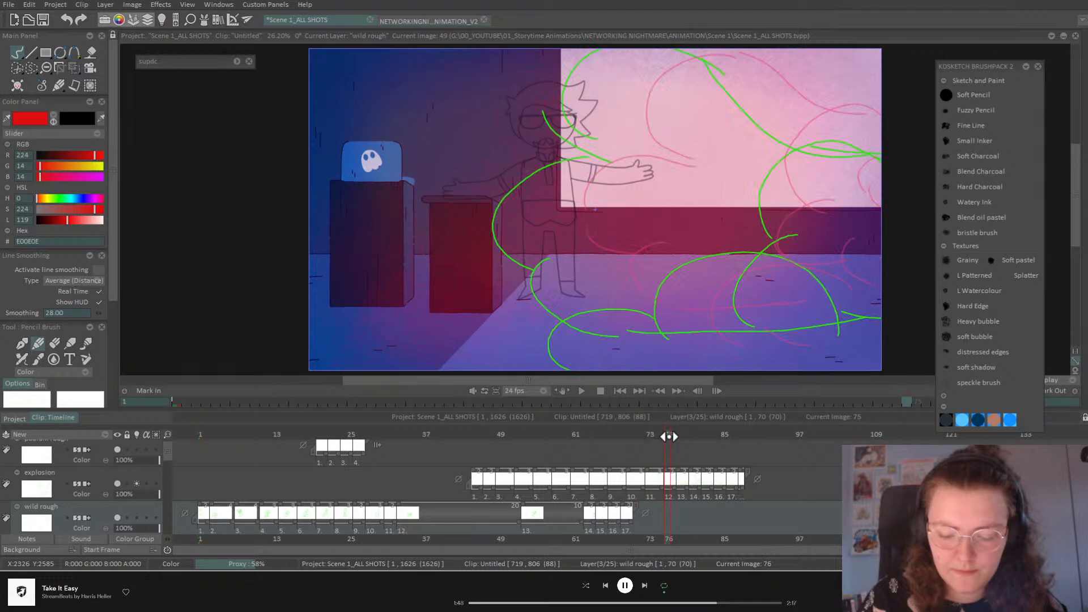
pyautogui.moveTo(672, 485); pyautogui.dragTo(765, 485)
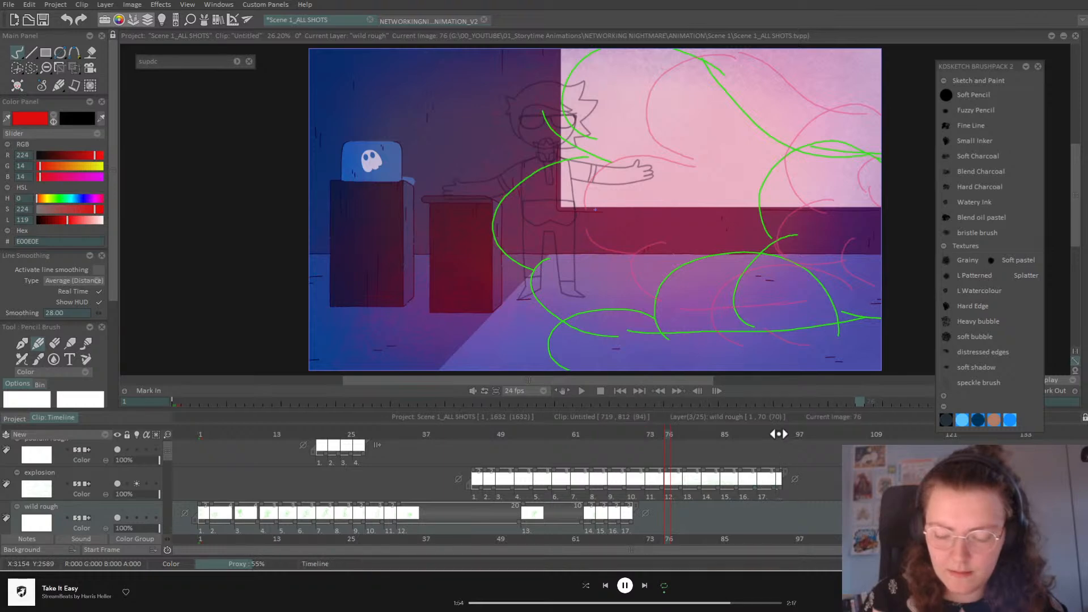
pyautogui.click(779, 439)
pyautogui.moveTo(776, 455); pyautogui.dragTo(750, 486)
# Step: Delete explosion images 11–16, end the last drawing at frame 72, and select the explosion layer
pyautogui.click(582, 391)
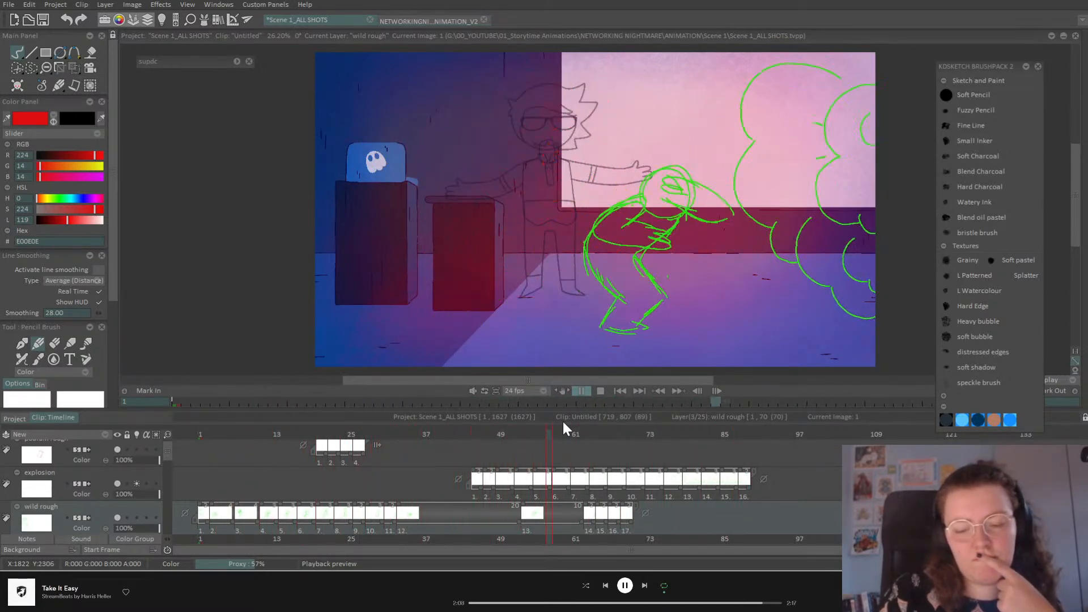
pyautogui.click(581, 390)
pyautogui.moveTo(576, 434); pyautogui.dragTo(742, 477)
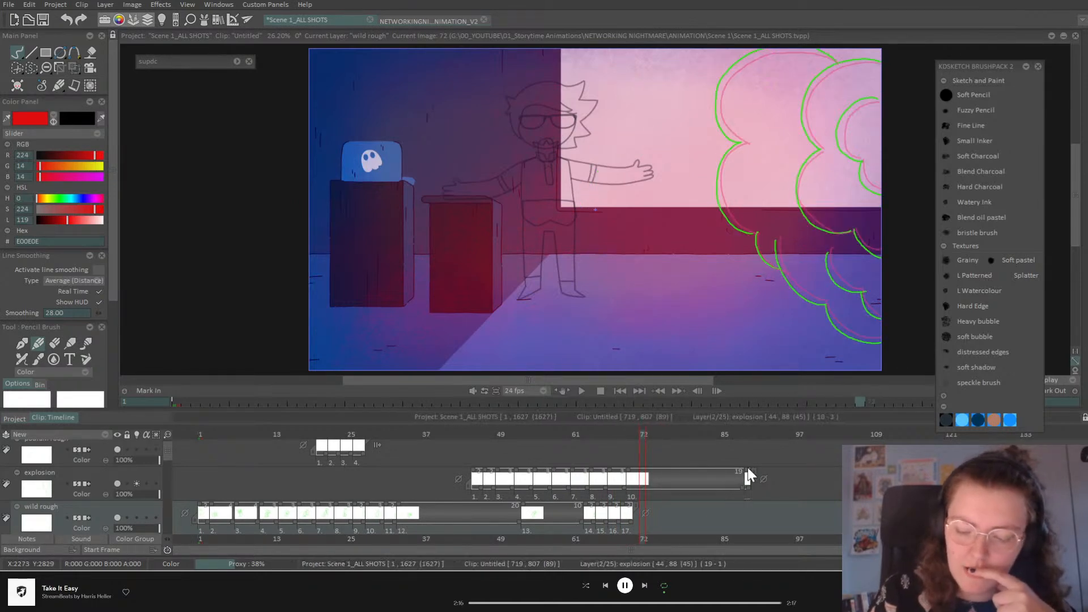
pyautogui.press('Delete')
pyautogui.moveTo(647, 488); pyautogui.dragTo(644, 486)
pyautogui.moveTo(492, 437)
pyautogui.mouseDown()
pyautogui.moveTo(477, 437)
pyautogui.moveTo(504, 437)
pyautogui.mouseUp()
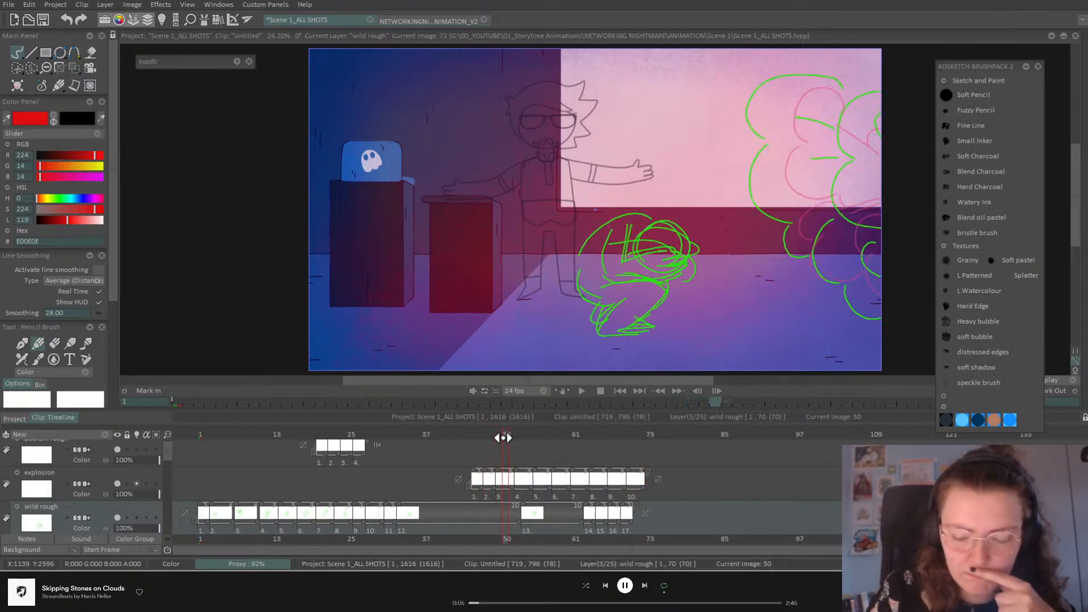
pyautogui.click(511, 435)
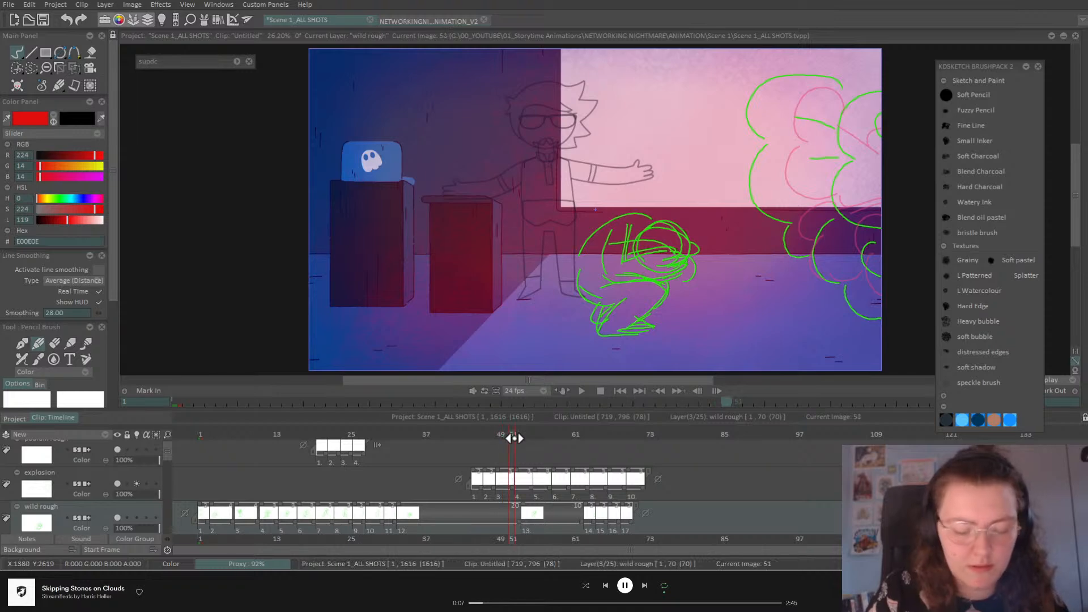
pyautogui.click(104, 477)
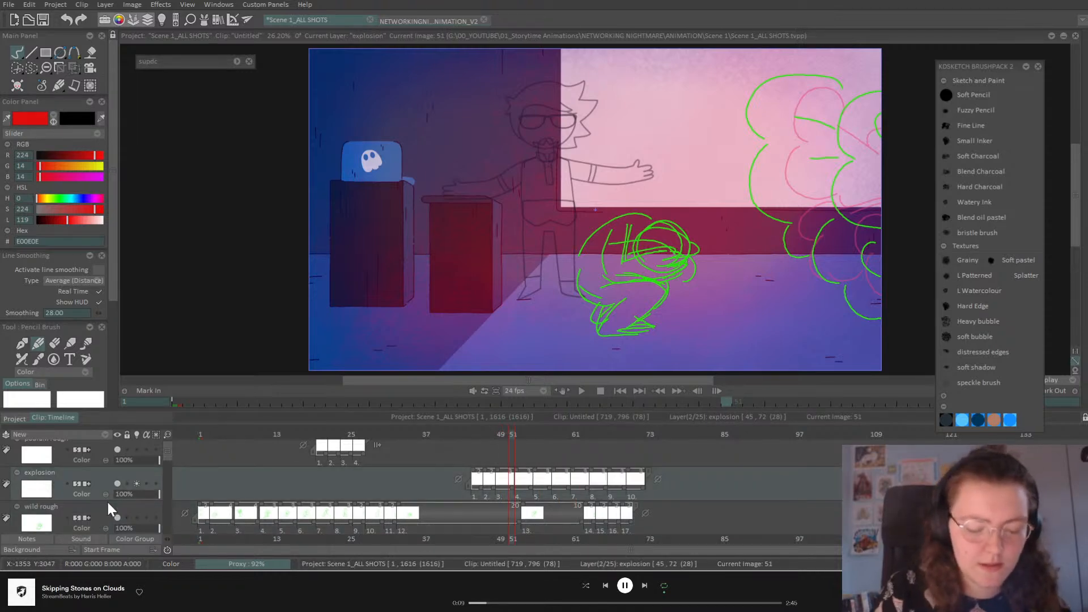
# Step: Switch to green and redraw the cloud outlines on a blank drawing at frame 51
pyautogui.click(60, 198)
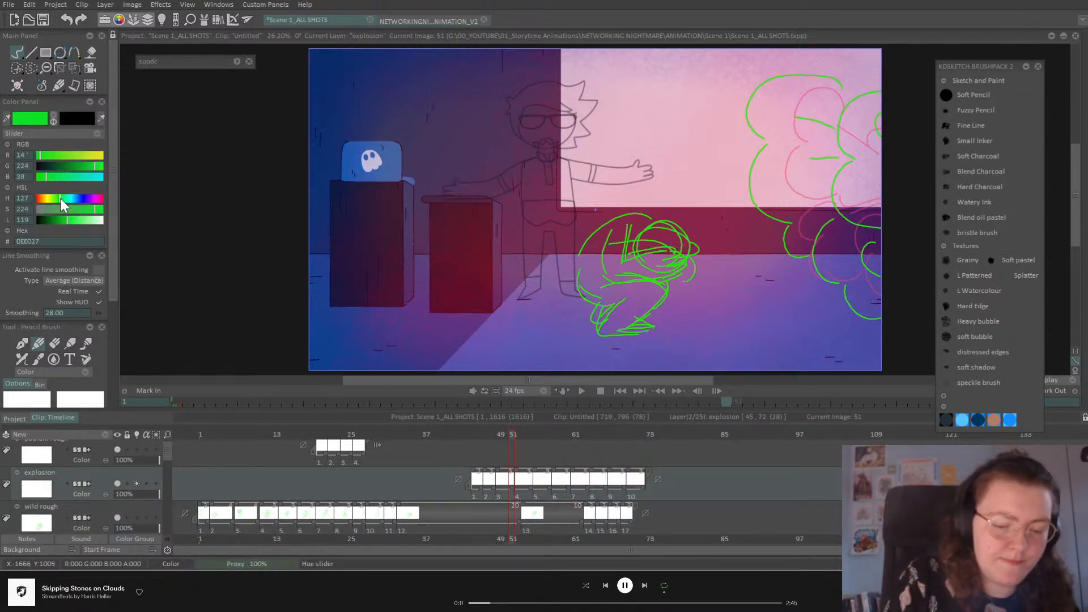
pyautogui.click(137, 434)
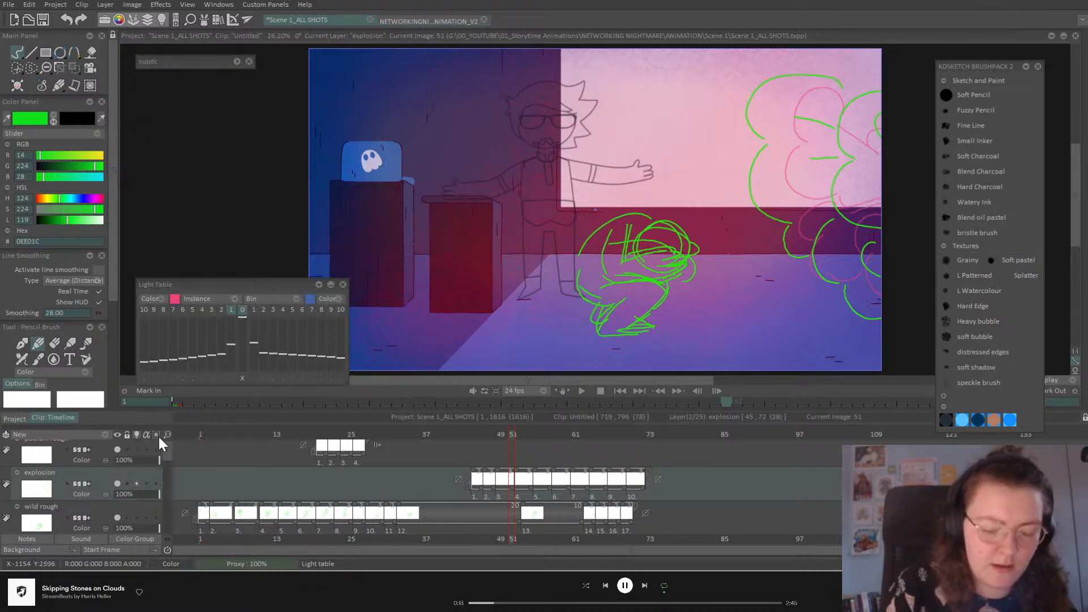
pyautogui.click(343, 284)
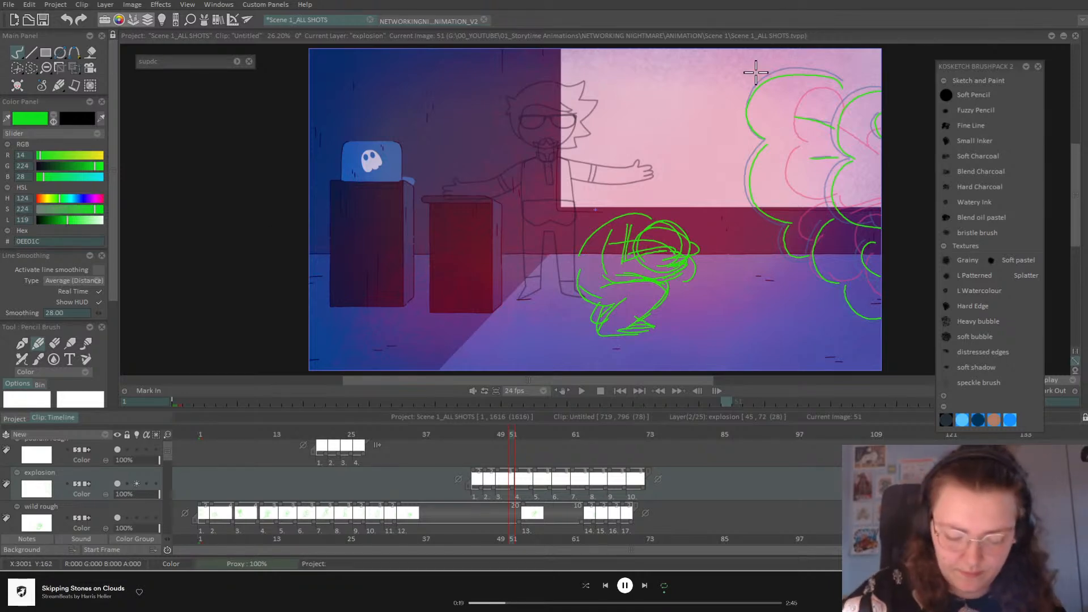
pyautogui.press('BackSpace')
pyautogui.moveTo(844, 86)
pyautogui.mouseDown()
pyautogui.moveTo(793, 66)
pyautogui.moveTo(745, 105)
pyautogui.moveTo(766, 141)
pyautogui.moveTo(746, 182)
pyautogui.moveTo(754, 207)
pyautogui.moveTo(788, 226)
pyautogui.moveTo(783, 253)
pyautogui.moveTo(813, 243)
pyautogui.mouseUp()
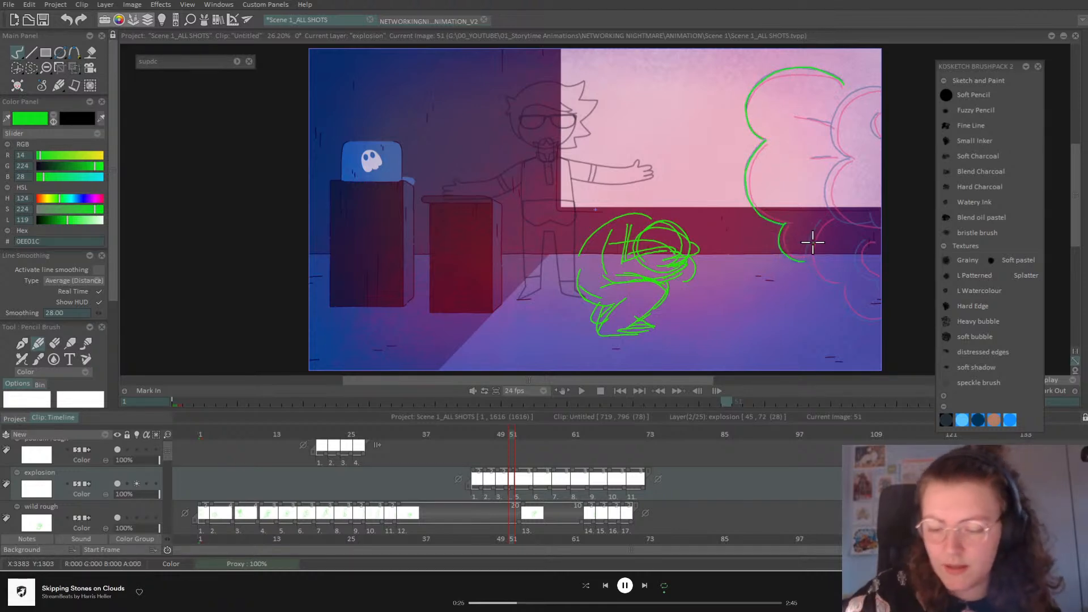
pyautogui.moveTo(879, 95)
pyautogui.mouseDown()
pyautogui.moveTo(845, 97)
pyautogui.moveTo(835, 130)
pyautogui.moveTo(852, 159)
pyautogui.moveTo(831, 177)
pyautogui.moveTo(829, 202)
pyautogui.moveTo(859, 224)
pyautogui.mouseUp()
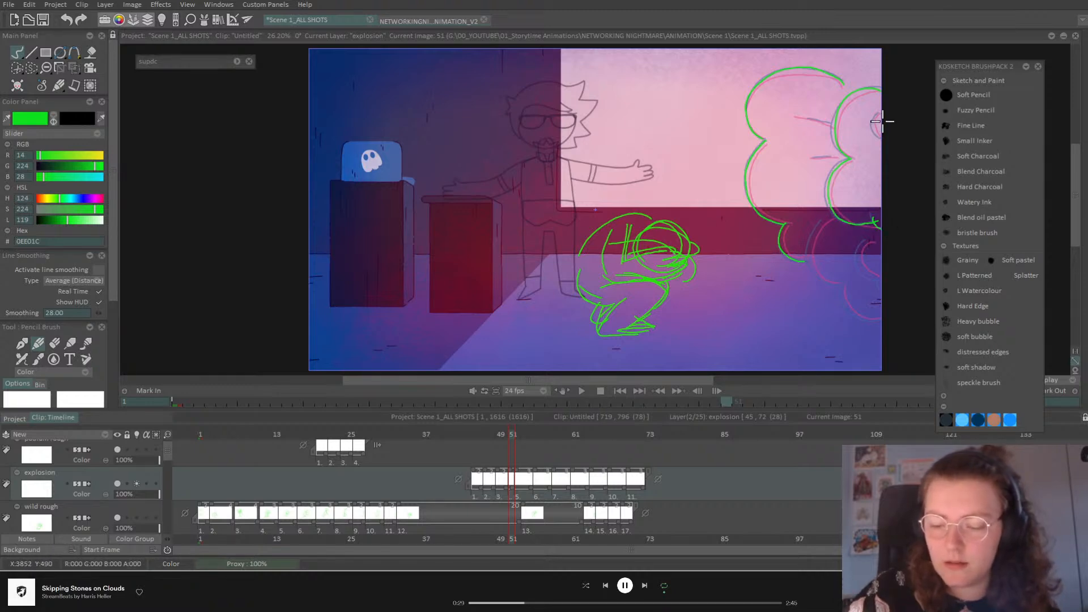
pyautogui.moveTo(826, 282)
pyautogui.mouseDown()
pyautogui.moveTo(850, 310)
pyautogui.moveTo(885, 313)
pyautogui.mouseUp()
pyautogui.moveTo(865, 244); pyautogui.dragTo(893, 271)
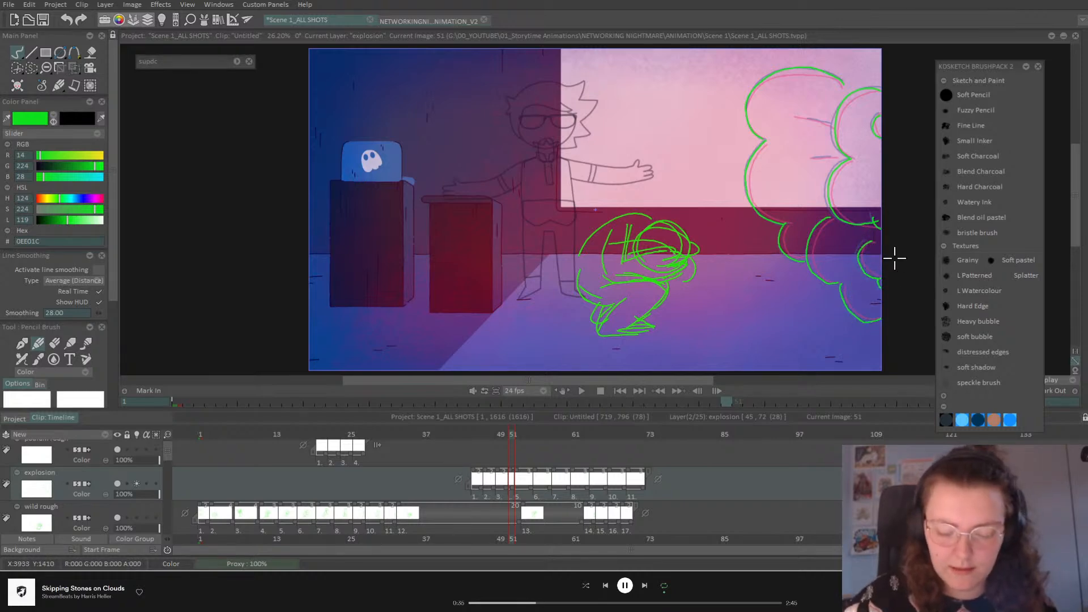
# Step: Blank explosion image 54 and redraw its cloud outlines in green
pyautogui.press('Right')
pyautogui.press('Right')
pyautogui.press('Right')
pyautogui.press('Delete')
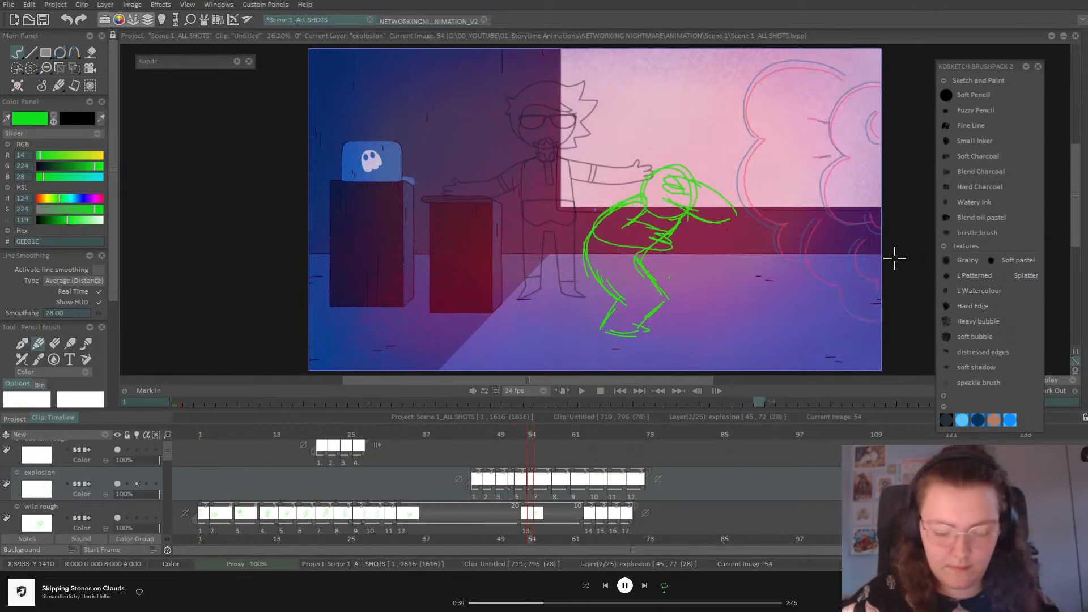
pyautogui.moveTo(882, 112); pyautogui.dragTo(880, 142)
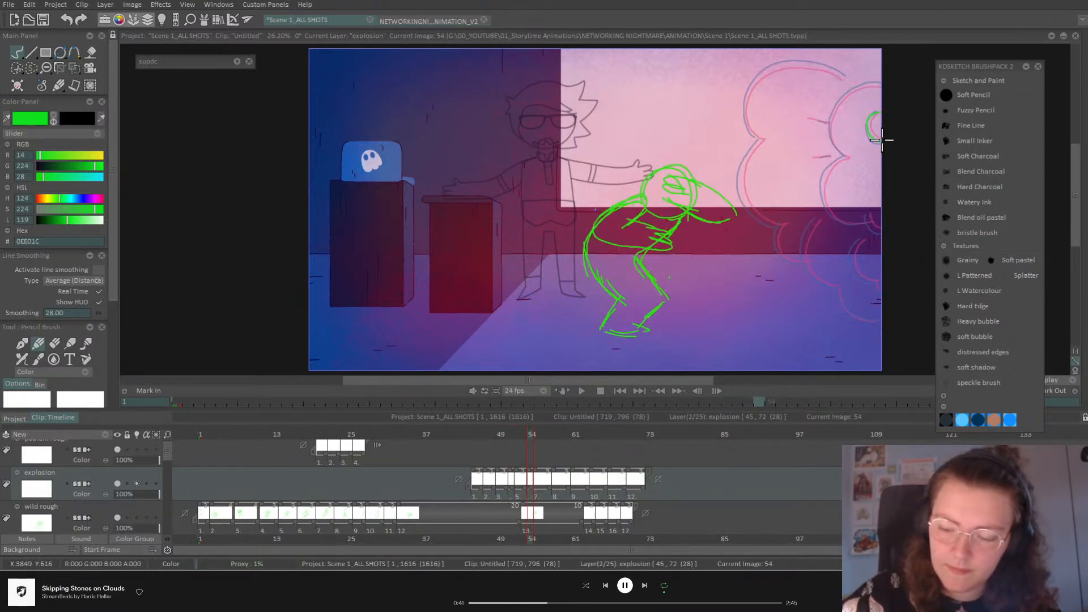
pyautogui.moveTo(882, 87)
pyautogui.mouseDown()
pyautogui.moveTo(830, 123)
pyautogui.moveTo(849, 157)
pyautogui.moveTo(832, 166)
pyautogui.moveTo(824, 196)
pyautogui.moveTo(843, 217)
pyautogui.moveTo(880, 231)
pyautogui.mouseUp()
pyautogui.moveTo(853, 268); pyautogui.dragTo(875, 278)
pyautogui.moveTo(817, 219)
pyautogui.mouseDown()
pyautogui.moveTo(802, 251)
pyautogui.moveTo(822, 281)
pyautogui.moveTo(841, 285)
pyautogui.moveTo(848, 312)
pyautogui.moveTo(883, 319)
pyautogui.mouseUp()
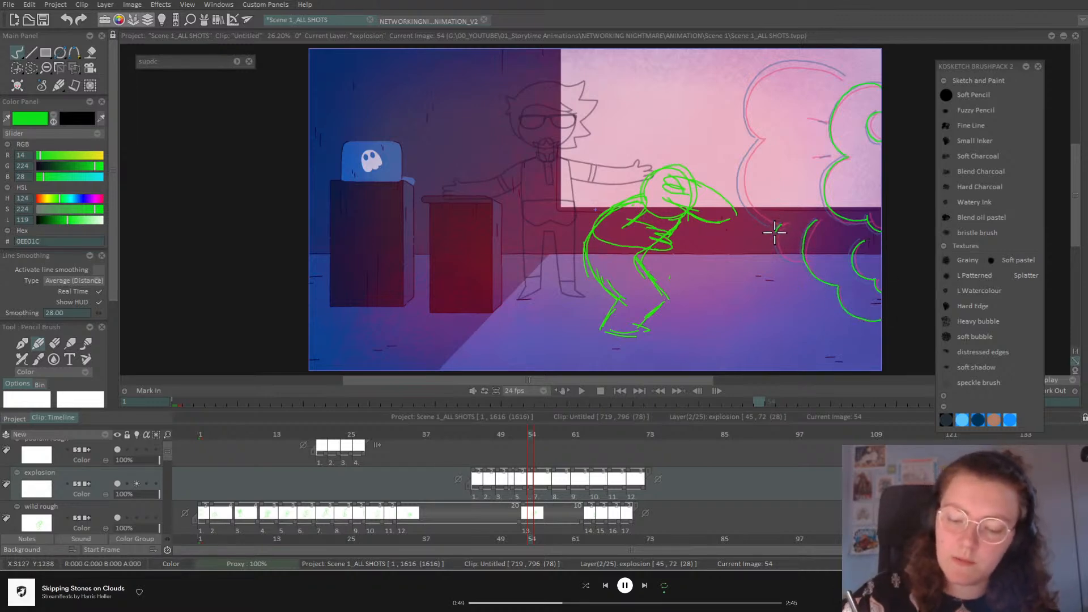
pyautogui.moveTo(785, 236)
pyautogui.mouseDown()
pyautogui.moveTo(740, 193)
pyautogui.moveTo(751, 149)
pyautogui.moveTo(770, 137)
pyautogui.moveTo(749, 128)
pyautogui.moveTo(751, 88)
pyautogui.mouseUp()
pyautogui.moveTo(840, 81); pyautogui.dragTo(848, 87)
# Step: Touch up frame 51's cloud and redraw the green cloud outline at frame 57
pyautogui.click(549, 435)
pyautogui.click(513, 434)
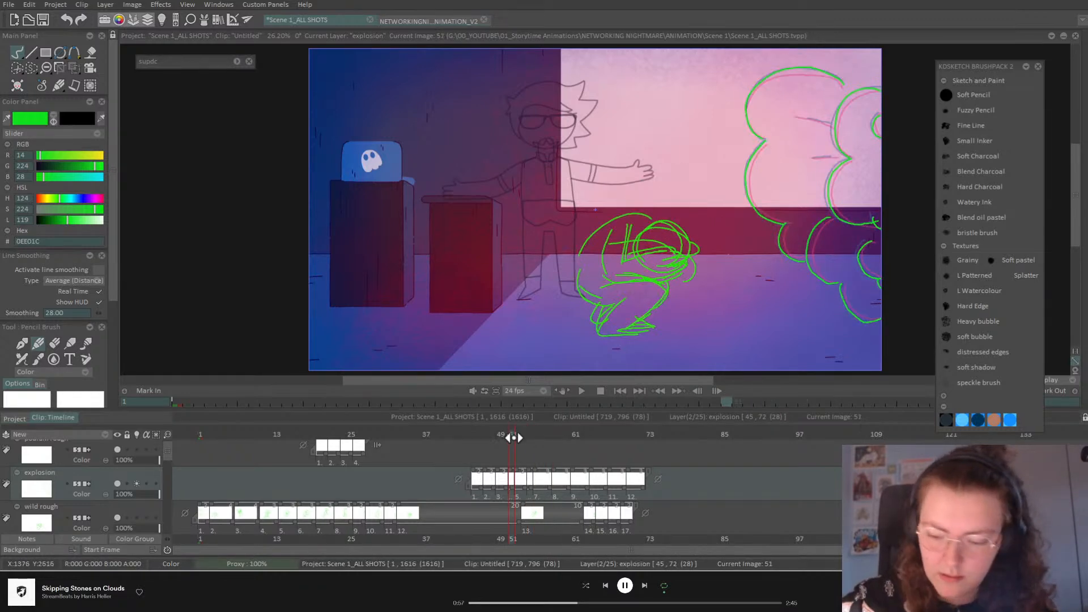
pyautogui.moveTo(804, 119); pyautogui.dragTo(832, 124)
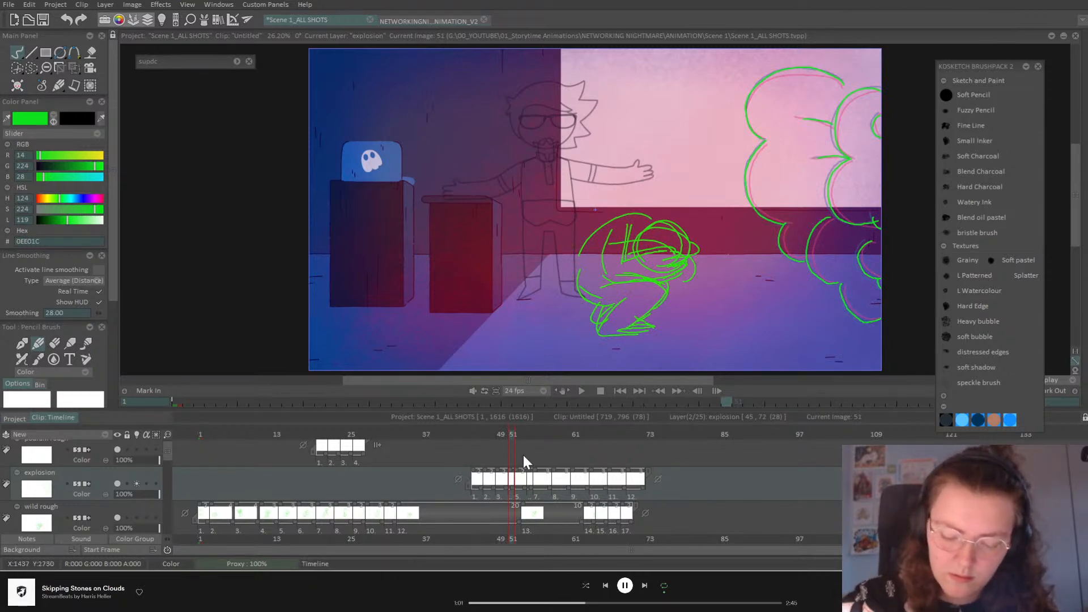
pyautogui.click(527, 435)
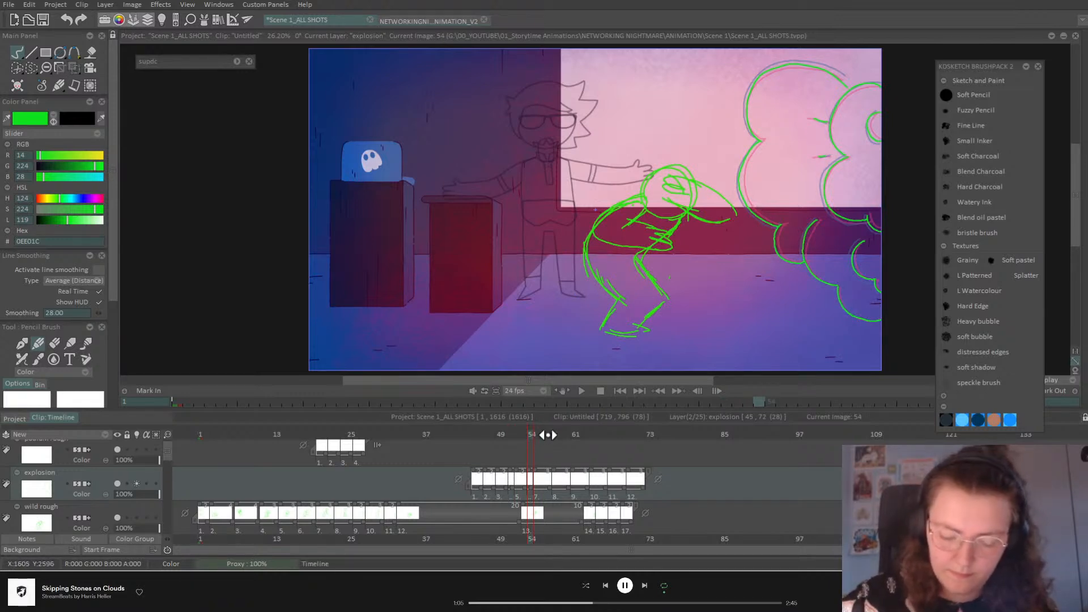
pyautogui.click(549, 435)
pyautogui.moveTo(873, 109)
pyautogui.mouseDown()
pyautogui.moveTo(866, 130)
pyautogui.moveTo(880, 147)
pyautogui.mouseUp()
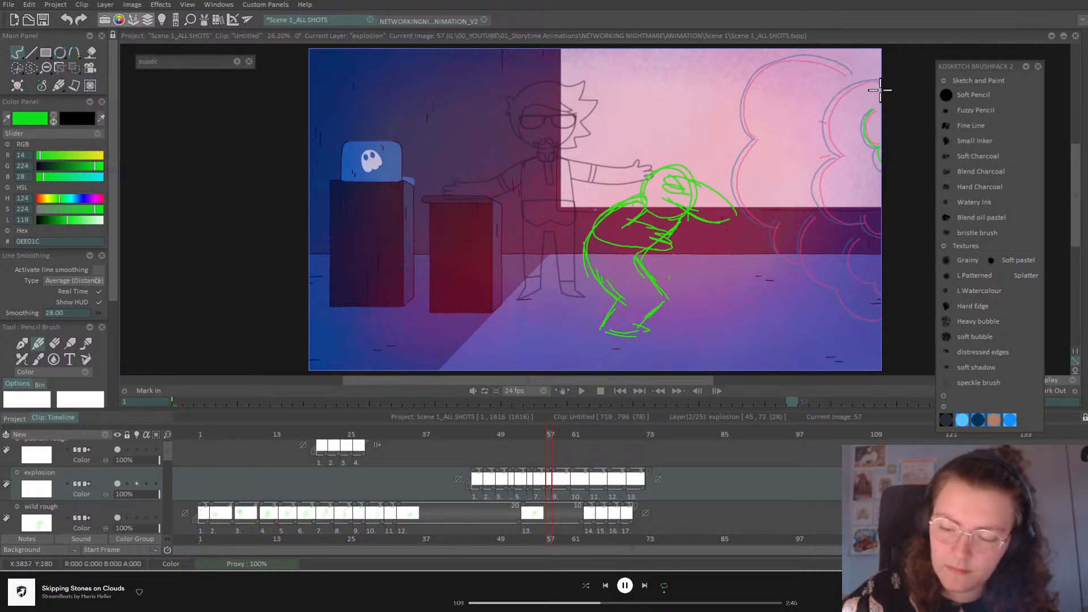
pyautogui.moveTo(847, 88)
pyautogui.mouseDown()
pyautogui.moveTo(827, 118)
pyautogui.moveTo(844, 153)
pyautogui.moveTo(820, 170)
pyautogui.moveTo(818, 201)
pyautogui.moveTo(842, 220)
pyautogui.moveTo(863, 214)
pyautogui.moveTo(873, 235)
pyautogui.moveTo(894, 217)
pyautogui.moveTo(846, 258)
pyautogui.moveTo(874, 279)
pyautogui.mouseUp()
pyautogui.moveTo(813, 214)
pyautogui.mouseDown()
pyautogui.moveTo(798, 249)
pyautogui.moveTo(819, 287)
pyautogui.moveTo(836, 289)
pyautogui.moveTo(849, 312)
pyautogui.moveTo(904, 296)
pyautogui.mouseUp()
pyautogui.moveTo(776, 223)
pyautogui.mouseDown()
pyautogui.moveTo(771, 236)
pyautogui.moveTo(798, 261)
pyautogui.mouseUp()
pyautogui.moveTo(794, 55)
pyautogui.mouseDown()
pyautogui.moveTo(740, 97)
pyautogui.moveTo(758, 140)
pyautogui.mouseUp()
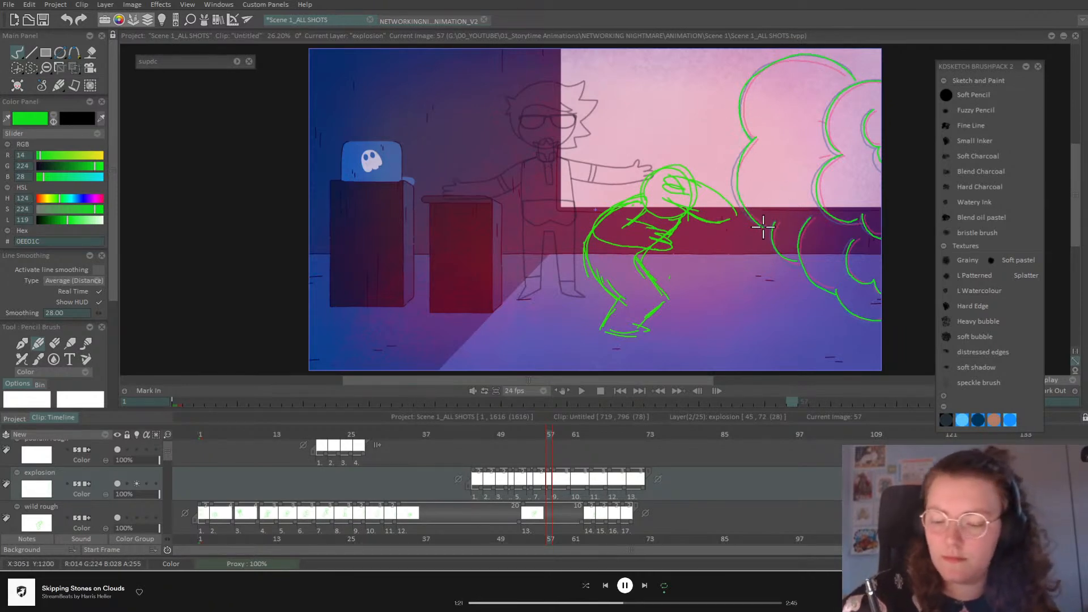
# Step: Redraw the green explosion cloud outline at frame 60
pyautogui.click(567, 434)
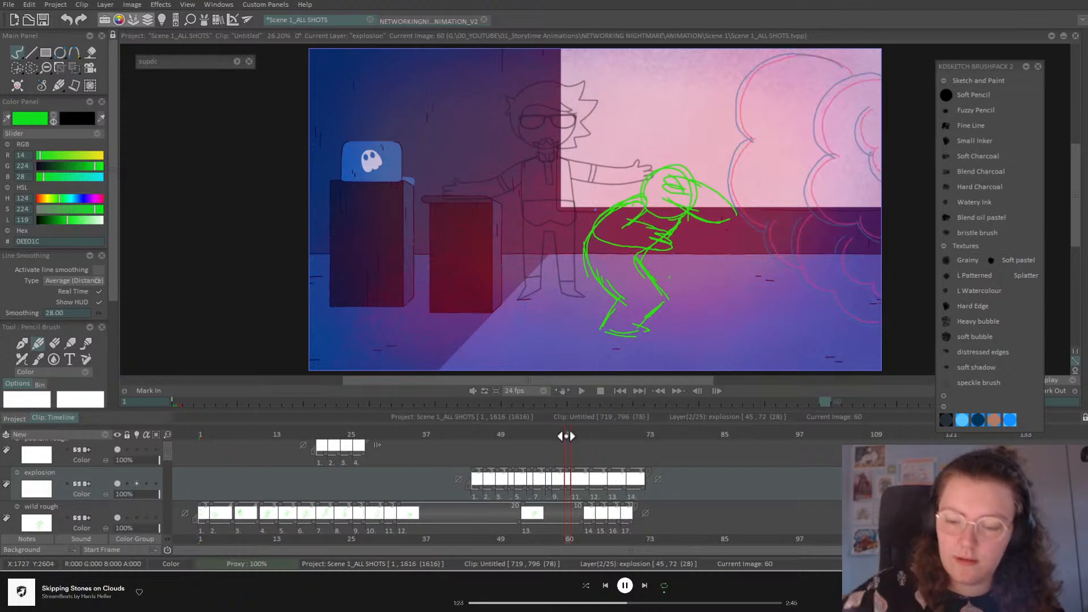
pyautogui.moveTo(883, 74)
pyautogui.mouseDown()
pyautogui.moveTo(828, 95)
pyautogui.moveTo(818, 122)
pyautogui.moveTo(838, 158)
pyautogui.moveTo(810, 183)
pyautogui.moveTo(818, 211)
pyautogui.mouseUp()
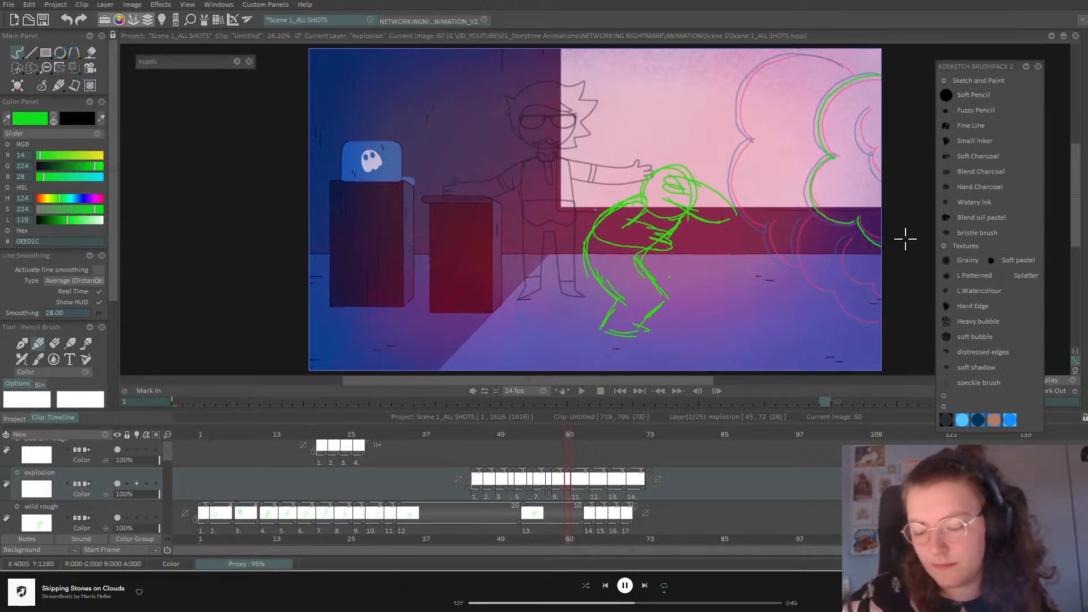
pyautogui.moveTo(871, 107); pyautogui.dragTo(859, 130)
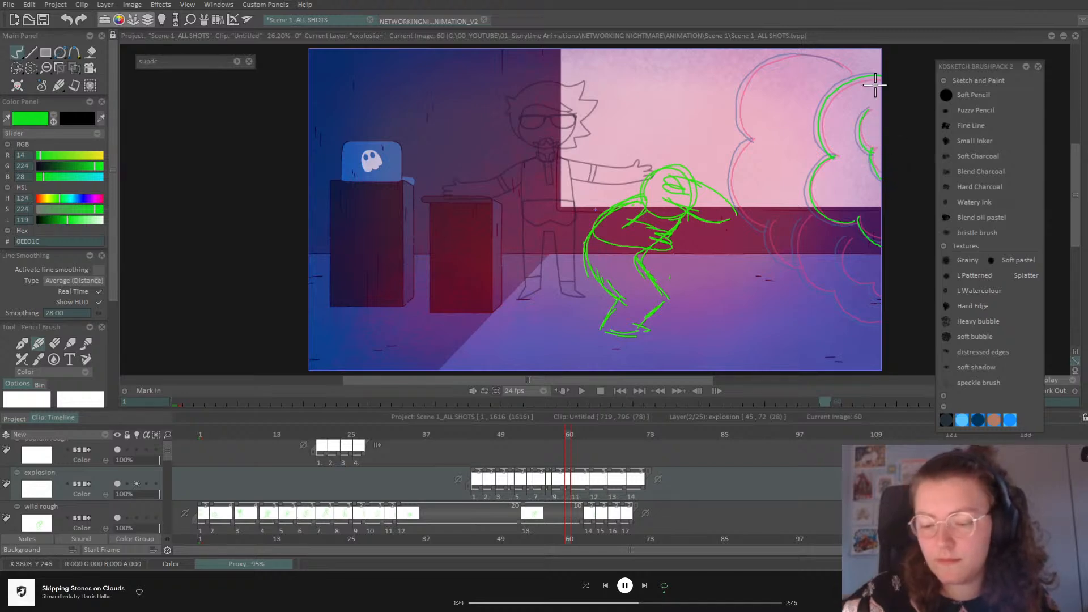
pyautogui.moveTo(847, 69)
pyautogui.mouseDown()
pyautogui.moveTo(786, 58)
pyautogui.moveTo(758, 73)
pyautogui.moveTo(739, 111)
pyautogui.moveTo(752, 137)
pyautogui.moveTo(732, 159)
pyautogui.moveTo(733, 200)
pyautogui.moveTo(773, 223)
pyautogui.moveTo(765, 230)
pyautogui.moveTo(800, 266)
pyautogui.mouseUp()
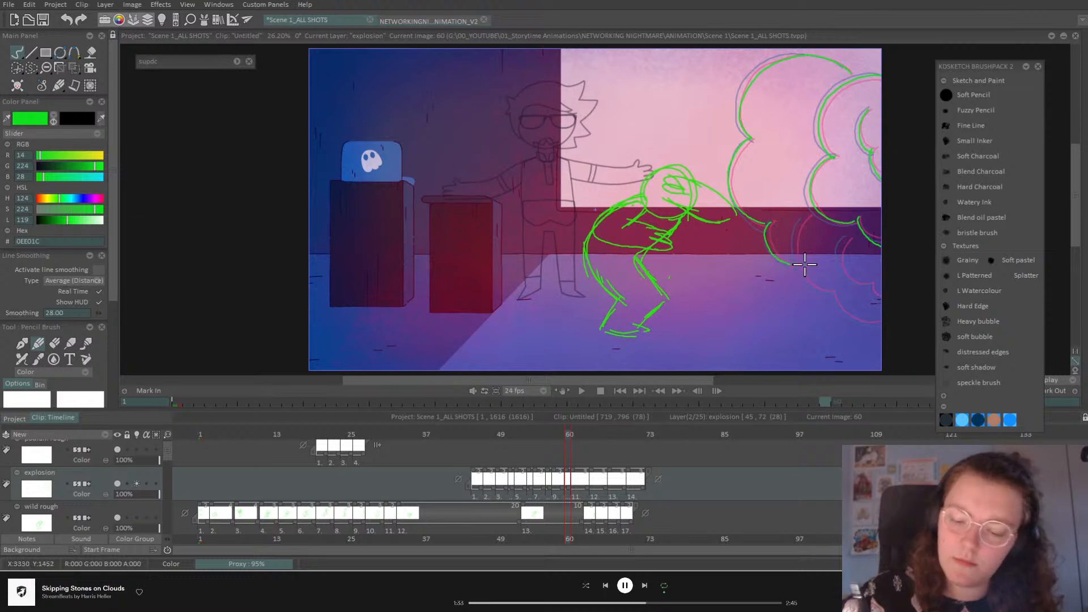
pyautogui.moveTo(807, 214)
pyautogui.mouseDown()
pyautogui.moveTo(799, 265)
pyautogui.moveTo(843, 291)
pyautogui.mouseUp()
pyautogui.moveTo(842, 240)
pyautogui.mouseDown()
pyautogui.moveTo(863, 287)
pyautogui.moveTo(894, 297)
pyautogui.moveTo(882, 319)
pyautogui.mouseUp()
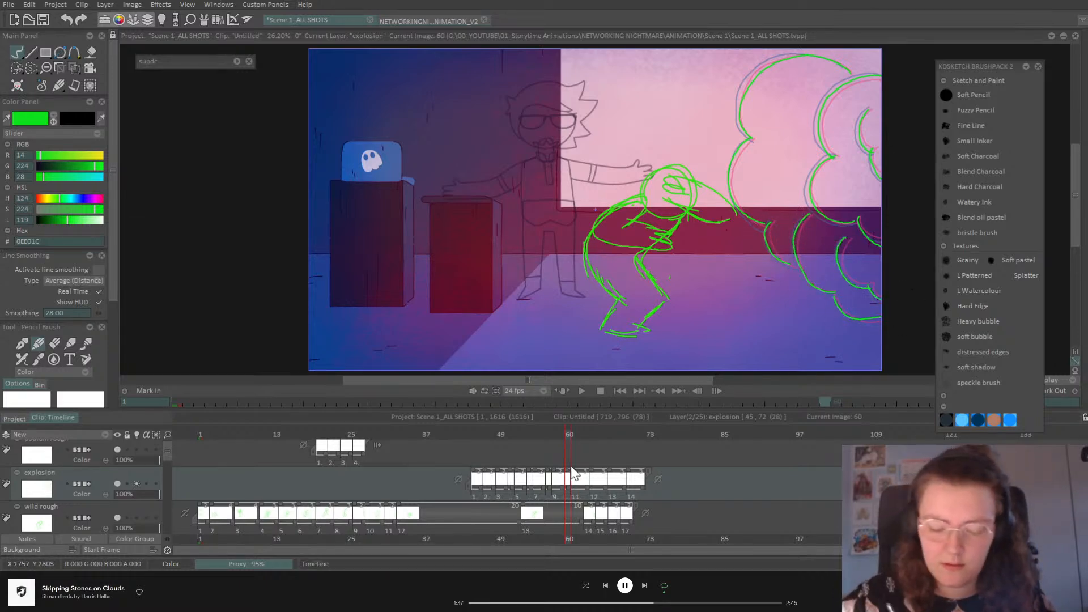
# Step: Redraw the green explosion cloud outline at frame 63
pyautogui.click(587, 434)
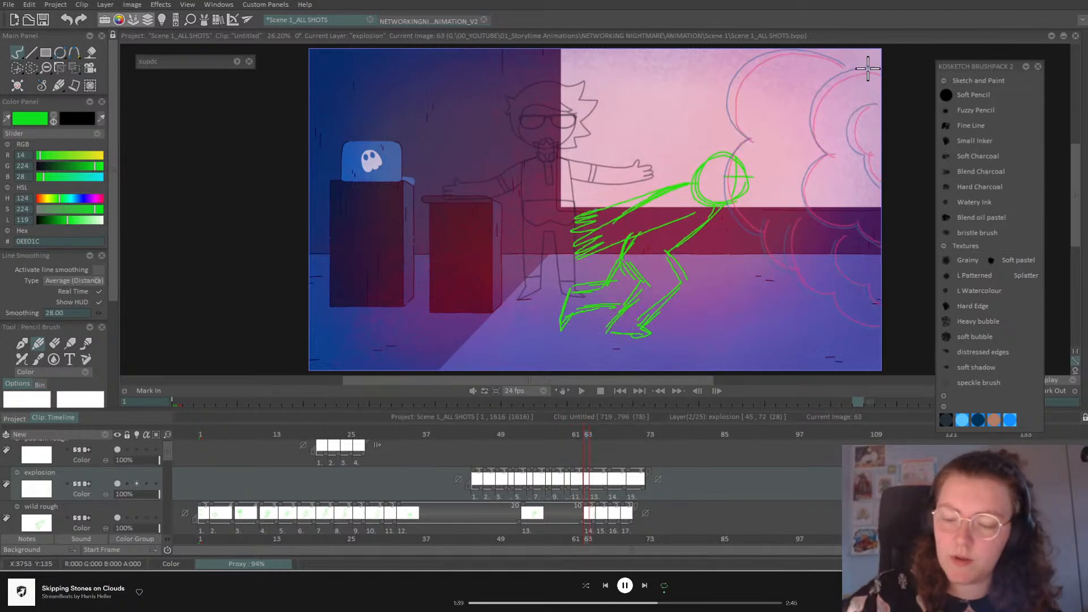
pyautogui.moveTo(878, 102)
pyautogui.mouseDown()
pyautogui.moveTo(858, 112)
pyautogui.moveTo(851, 136)
pyautogui.moveTo(892, 179)
pyautogui.mouseUp()
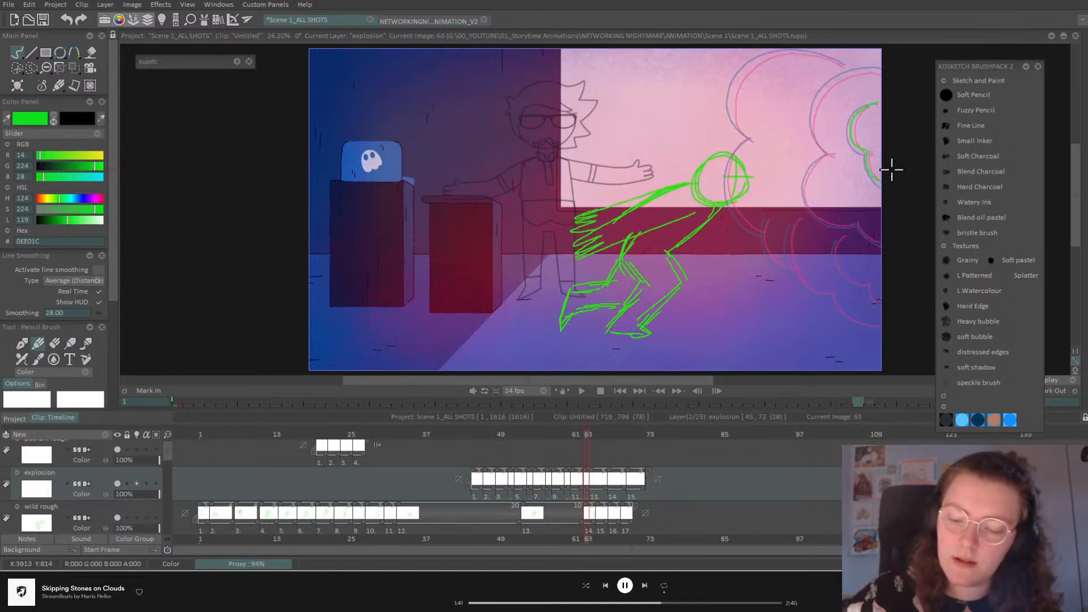
pyautogui.moveTo(888, 71)
pyautogui.mouseDown()
pyautogui.moveTo(853, 73)
pyautogui.moveTo(818, 98)
pyautogui.moveTo(815, 146)
pyautogui.moveTo(834, 162)
pyautogui.moveTo(825, 156)
pyautogui.moveTo(804, 189)
pyautogui.moveTo(819, 219)
pyautogui.moveTo(907, 235)
pyautogui.moveTo(834, 249)
pyautogui.moveTo(855, 286)
pyautogui.mouseUp()
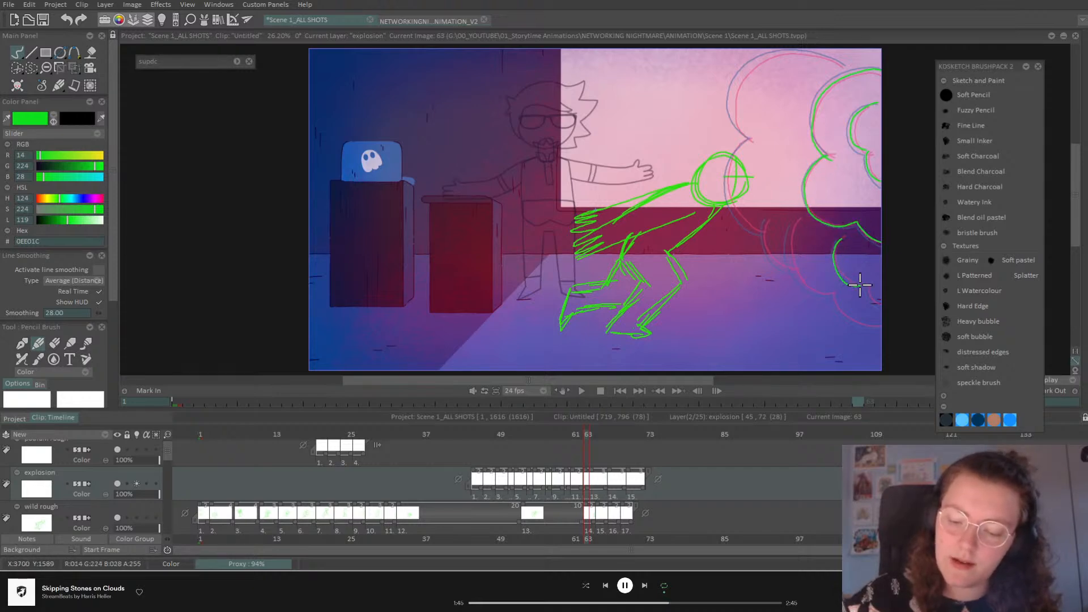
pyautogui.moveTo(792, 222)
pyautogui.mouseDown()
pyautogui.moveTo(791, 271)
pyautogui.moveTo(879, 330)
pyautogui.mouseUp()
pyautogui.moveTo(765, 220); pyautogui.dragTo(796, 272)
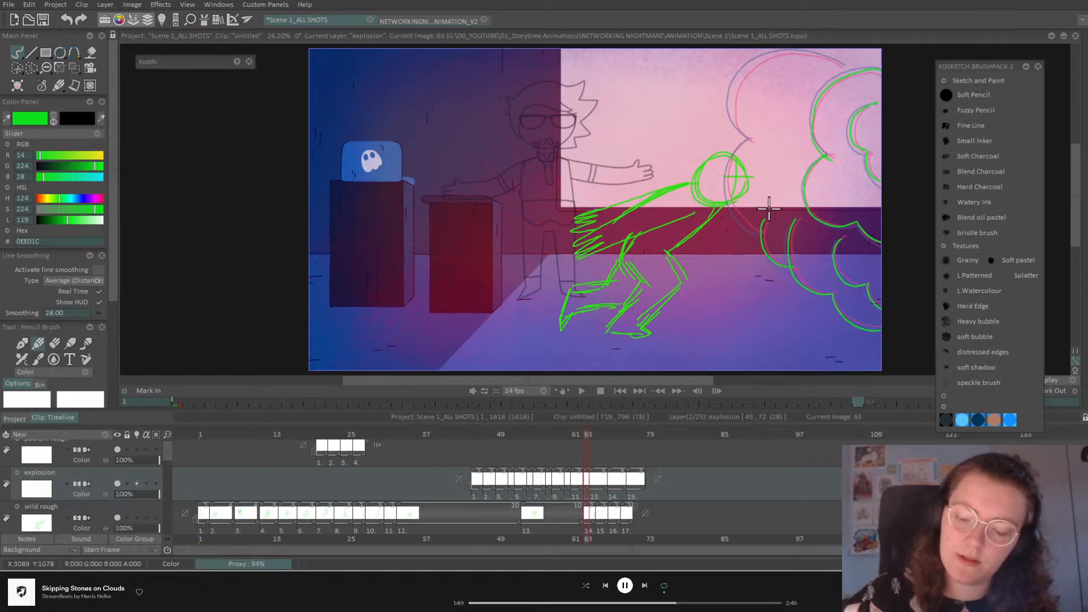
pyautogui.moveTo(748, 138)
pyautogui.mouseDown()
pyautogui.moveTo(731, 102)
pyautogui.moveTo(751, 63)
pyautogui.mouseUp()
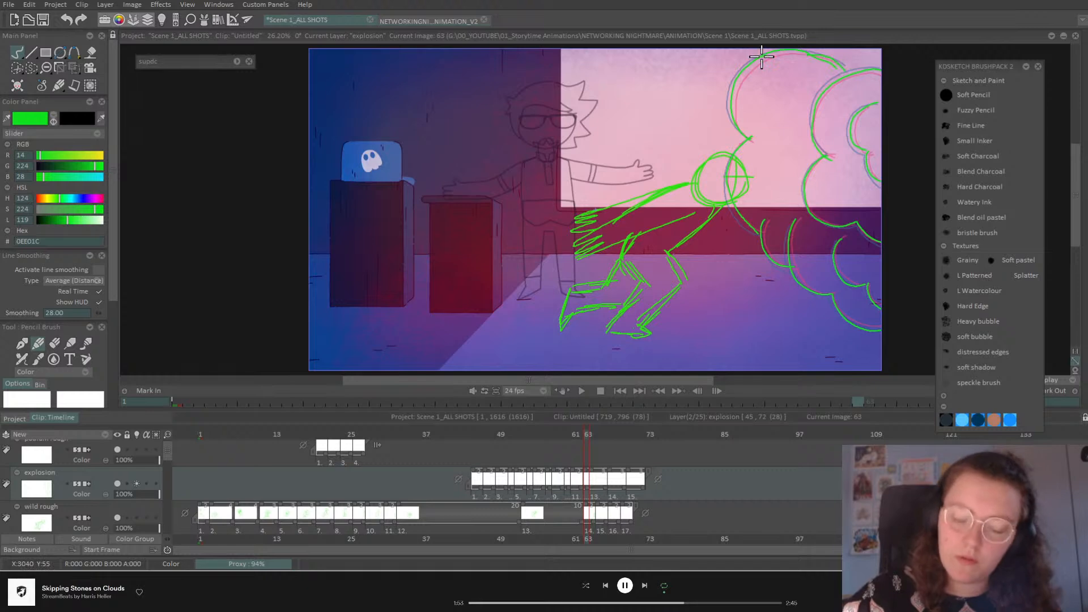
# Step: Insert a new cloud drawing at frame 66 and hold it for three frames
pyautogui.click(604, 439)
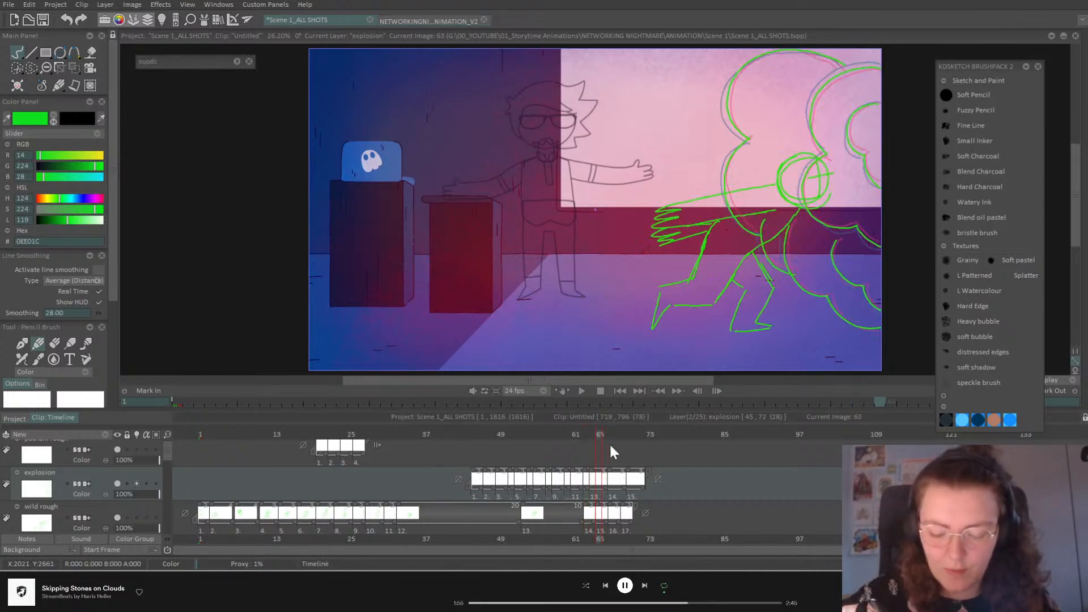
pyautogui.press('Insert')
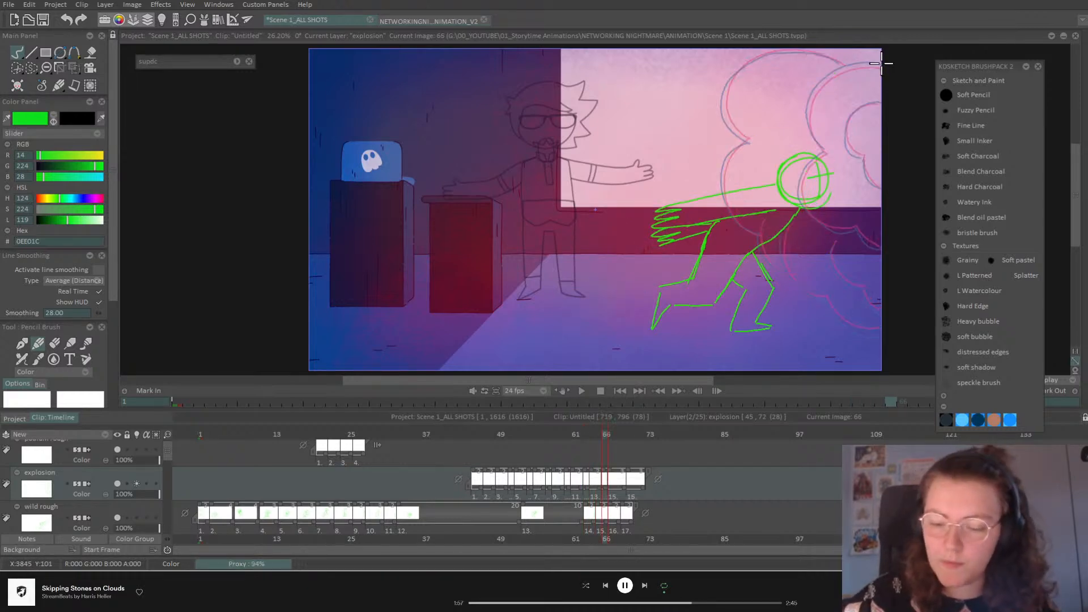
pyautogui.moveTo(848, 68)
pyautogui.mouseDown()
pyautogui.moveTo(809, 162)
pyautogui.moveTo(841, 228)
pyautogui.moveTo(882, 249)
pyautogui.mouseUp()
pyautogui.moveTo(882, 97)
pyautogui.mouseDown()
pyautogui.moveTo(854, 112)
pyautogui.moveTo(844, 138)
pyautogui.moveTo(878, 192)
pyautogui.mouseUp()
pyautogui.moveTo(838, 241)
pyautogui.mouseDown()
pyautogui.moveTo(838, 271)
pyautogui.moveTo(882, 306)
pyautogui.mouseUp()
pyautogui.moveTo(784, 226)
pyautogui.mouseDown()
pyautogui.moveTo(780, 256)
pyautogui.moveTo(839, 321)
pyautogui.mouseUp()
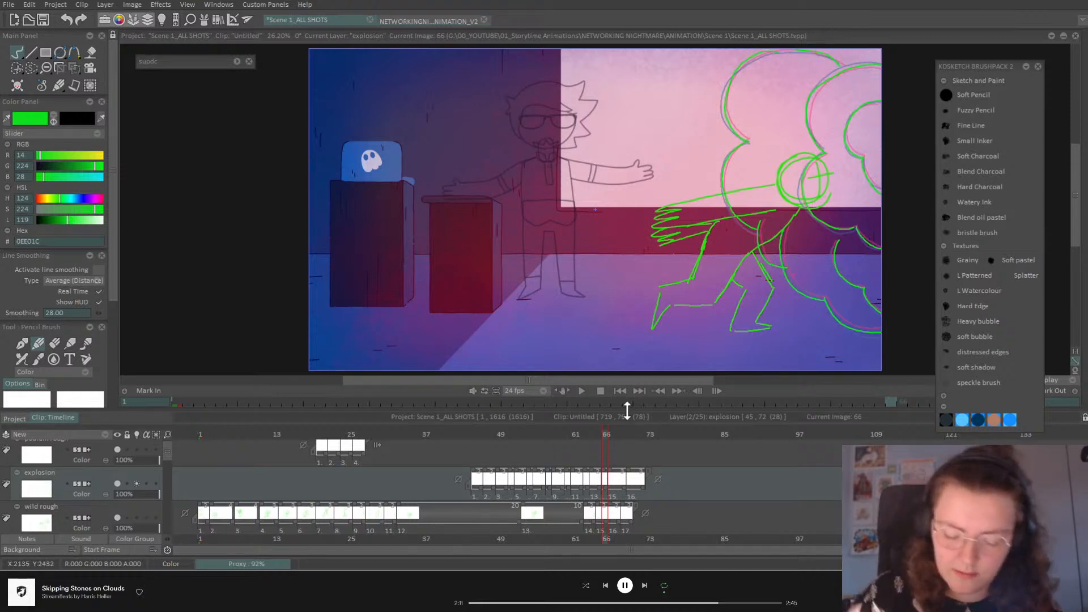
pyautogui.moveTo(607, 487); pyautogui.dragTo(522, 488)
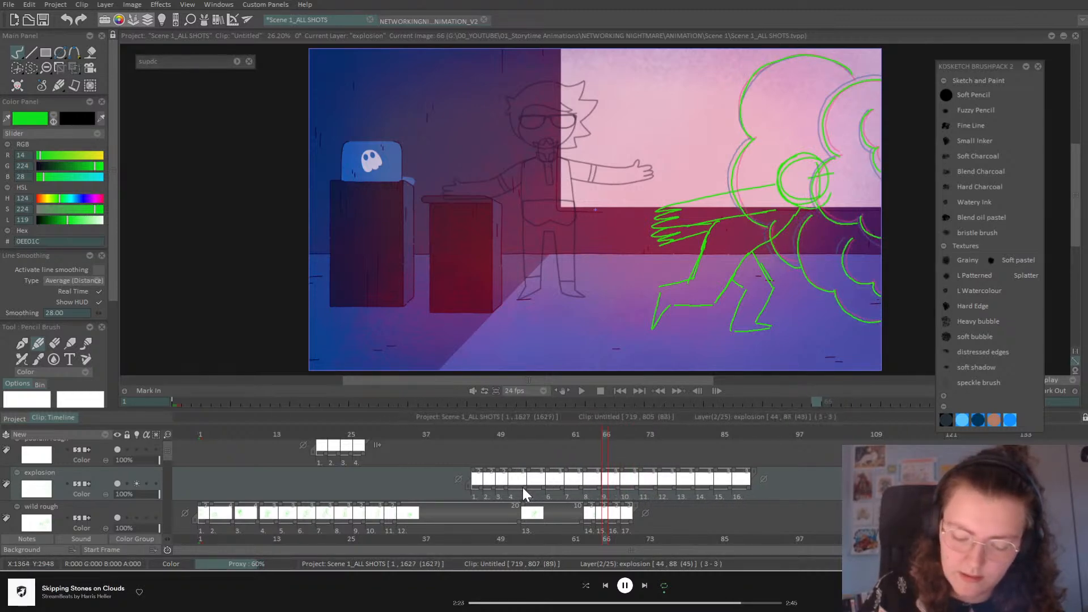
# Step: Preview the explosion, then cut the last cloud drawing by one frame to end at 81
pyautogui.click(494, 436)
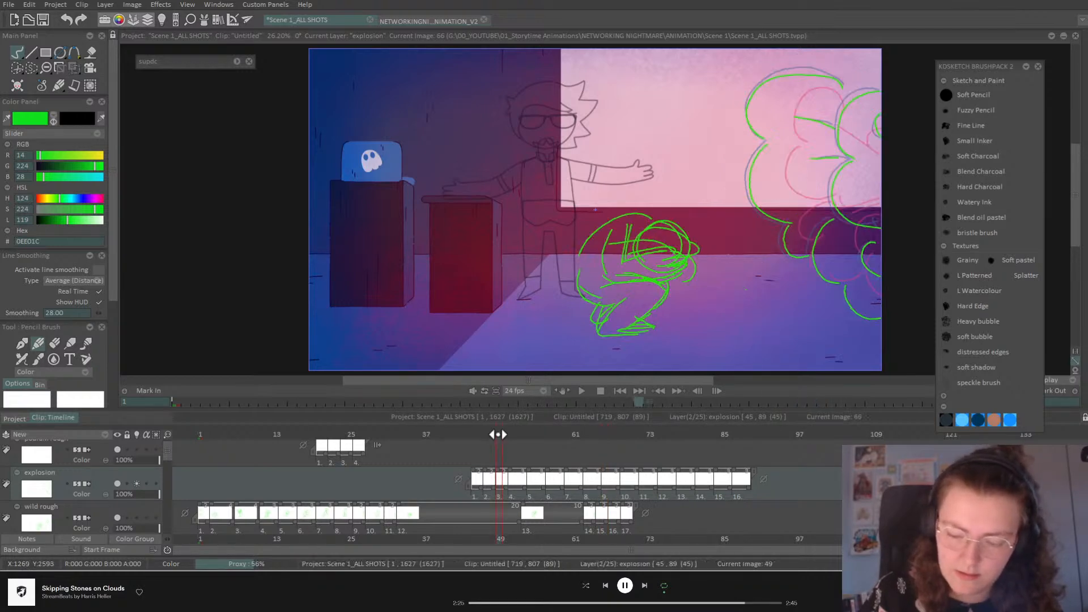
pyautogui.moveTo(496, 441); pyautogui.dragTo(650, 456)
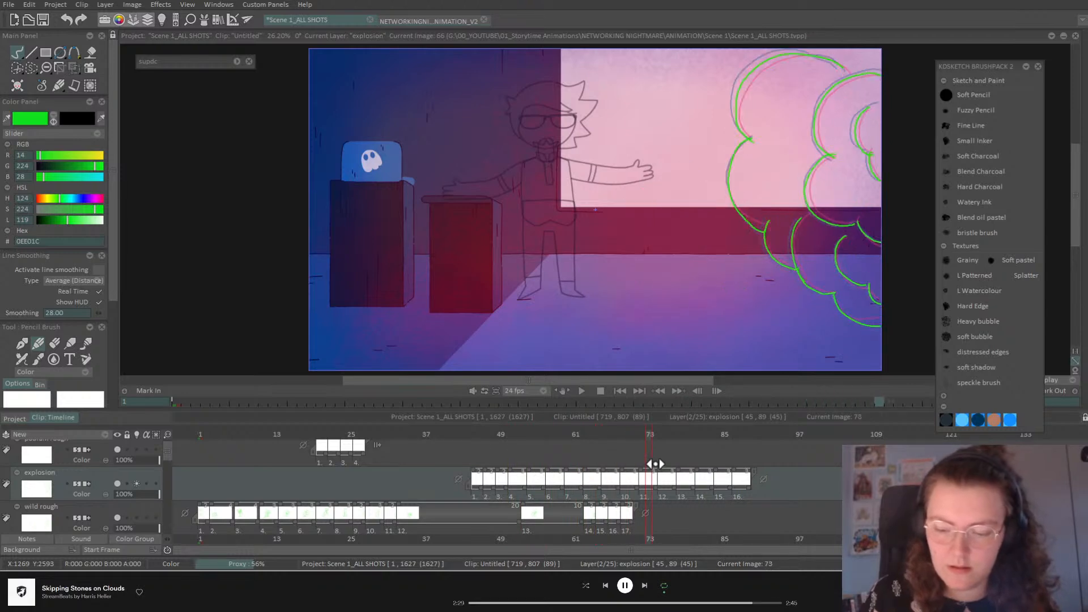
pyautogui.click(582, 391)
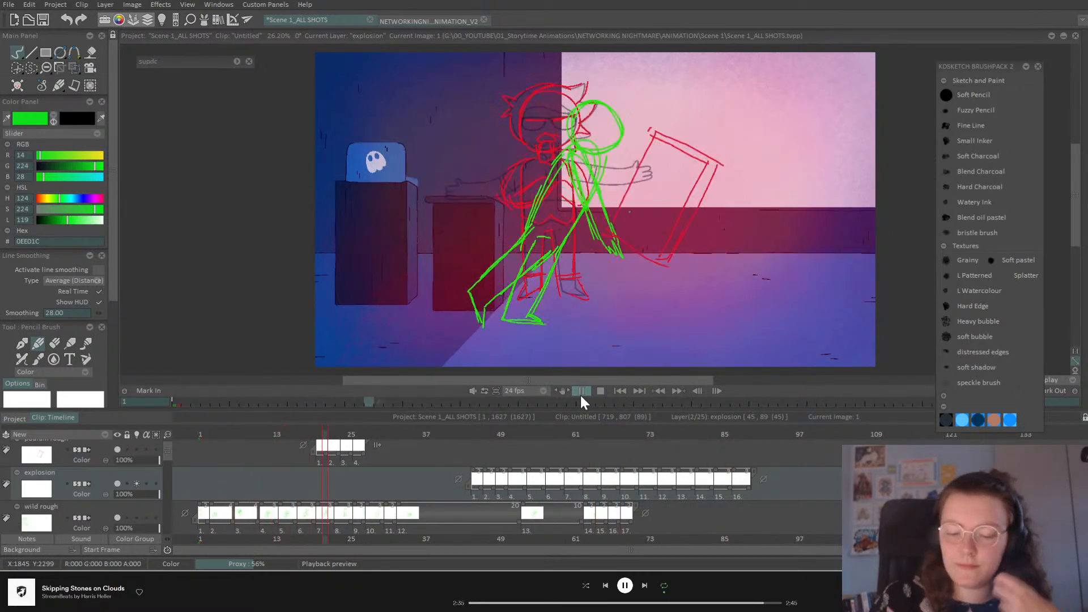
pyautogui.click(582, 390)
pyautogui.moveTo(594, 435)
pyautogui.mouseDown()
pyautogui.moveTo(622, 495)
pyautogui.moveTo(615, 488)
pyautogui.moveTo(703, 488)
pyautogui.mouseUp()
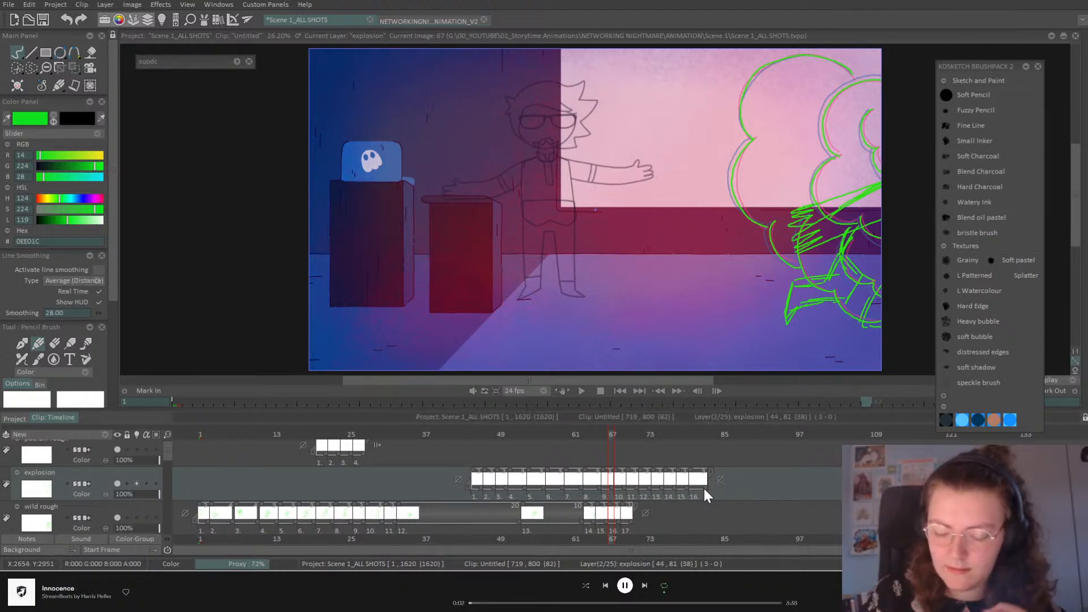
pyautogui.click(706, 435)
pyautogui.moveTo(706, 435); pyautogui.dragTo(753, 454)
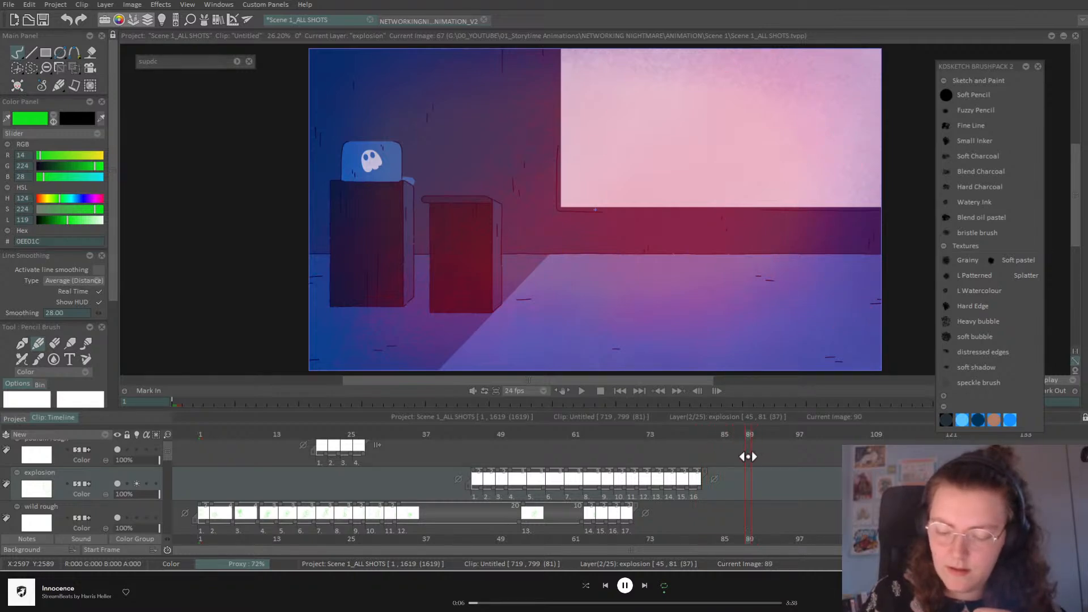
# Step: Scroll the layer list and play the whole scene back from frame 1
pyautogui.scroll(-1, 165, 457)
pyautogui.scroll(-4, 173, 494)
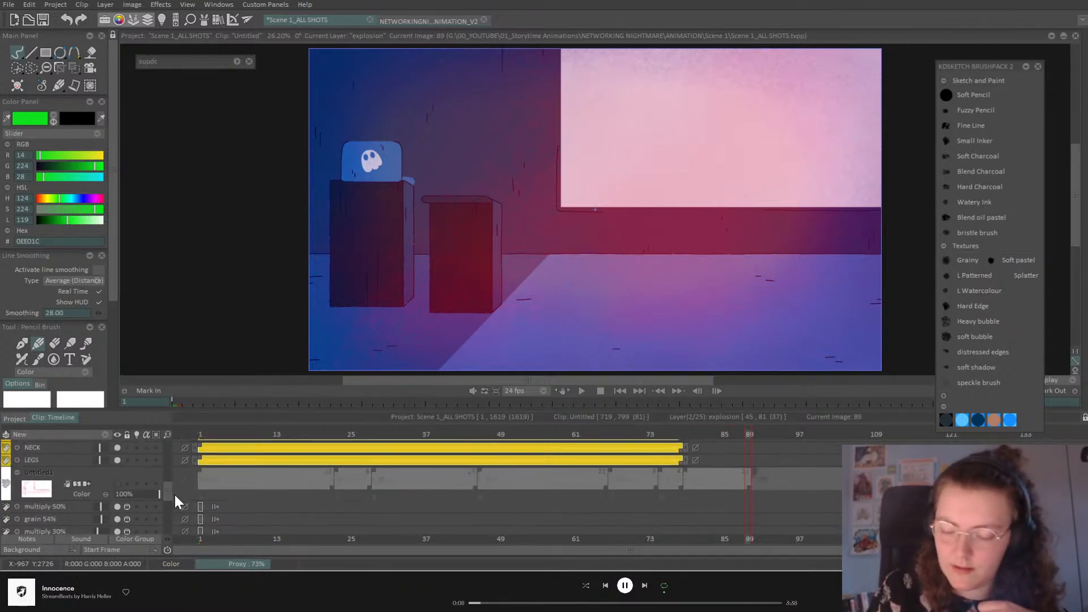
pyautogui.scroll(-5, 177, 491)
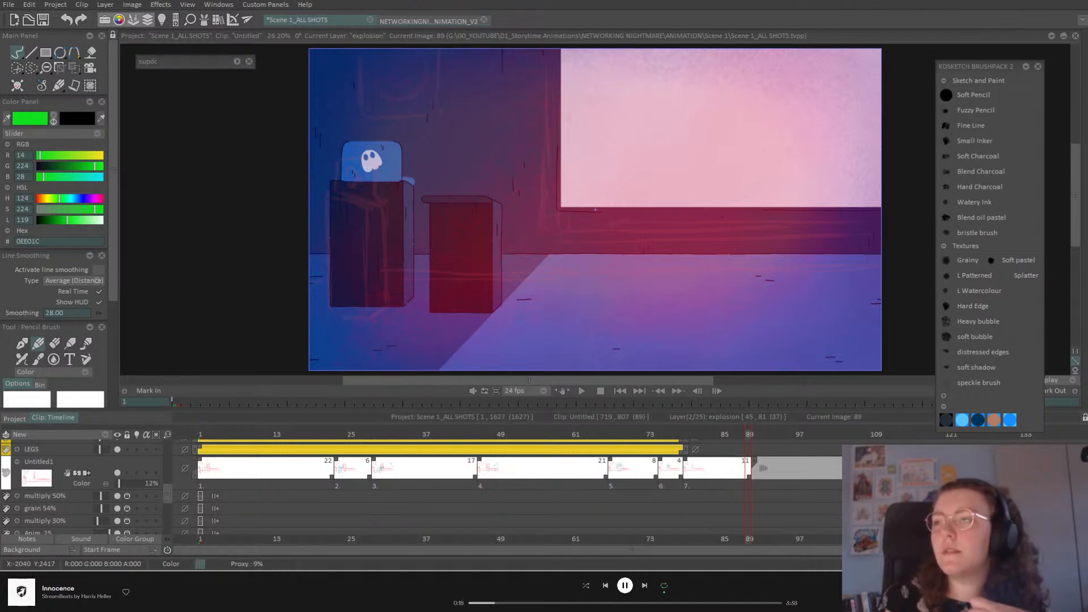
pyautogui.click(620, 390)
pyautogui.click(582, 390)
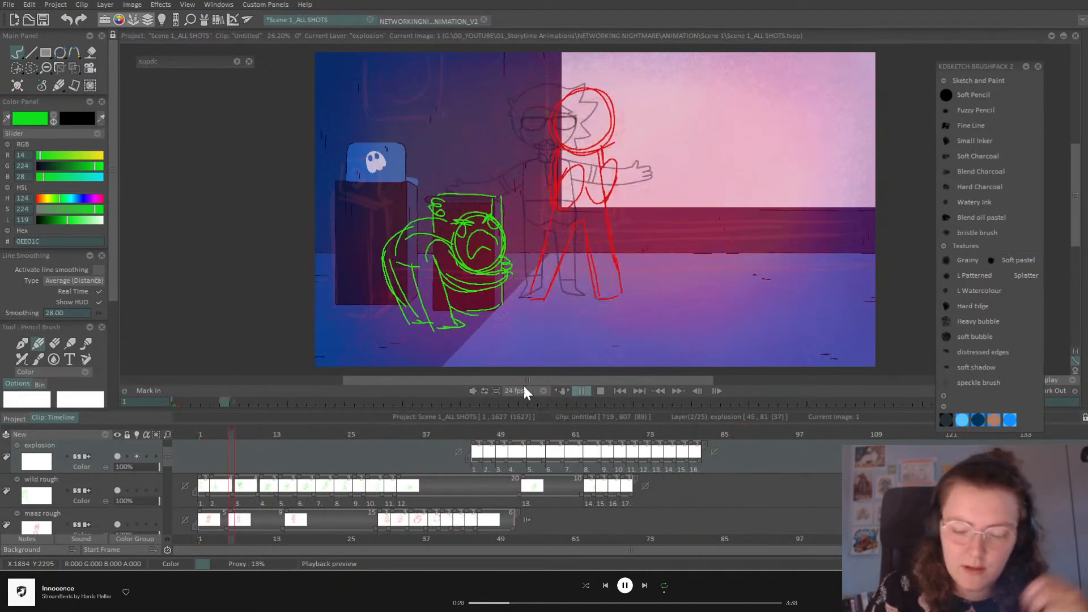
# Step: Lengthen a maaz rough drawing to 17 frames after reviewing frames 26–45
pyautogui.click(578, 392)
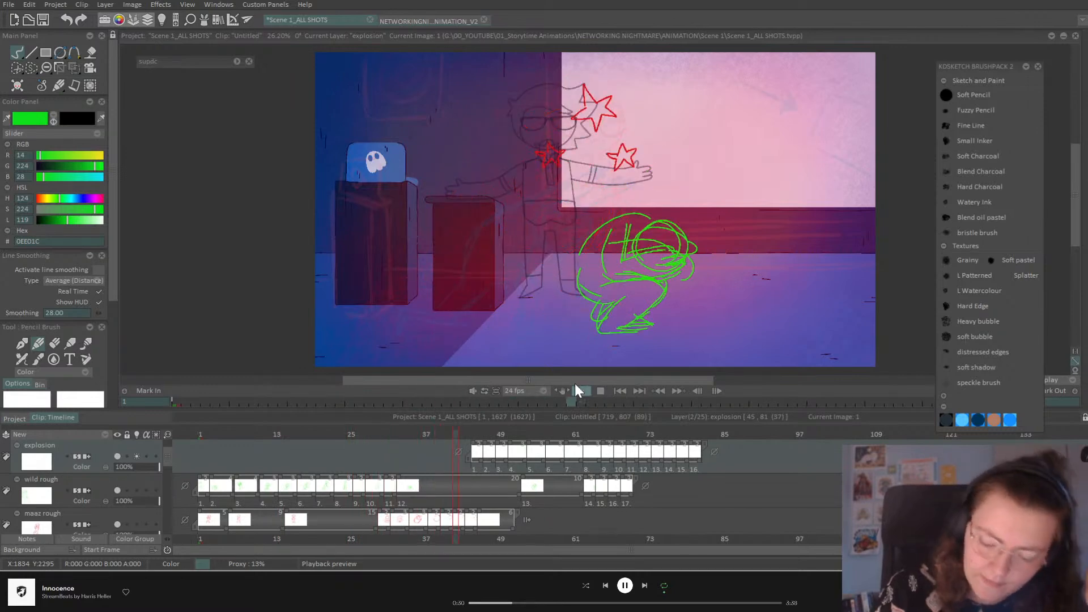
pyautogui.click(352, 433)
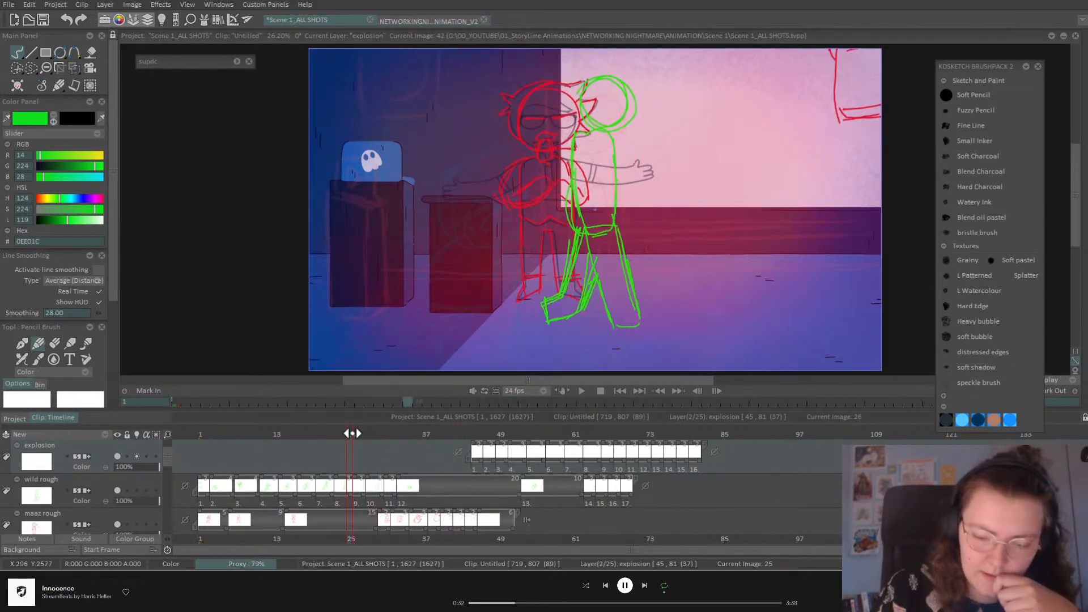
pyautogui.moveTo(363, 430); pyautogui.dragTo(616, 464)
pyautogui.moveTo(377, 528); pyautogui.dragTo(604, 527)
# Step: Review the ending and shift the later maaz rough drawings to start at frame 58
pyautogui.click(744, 435)
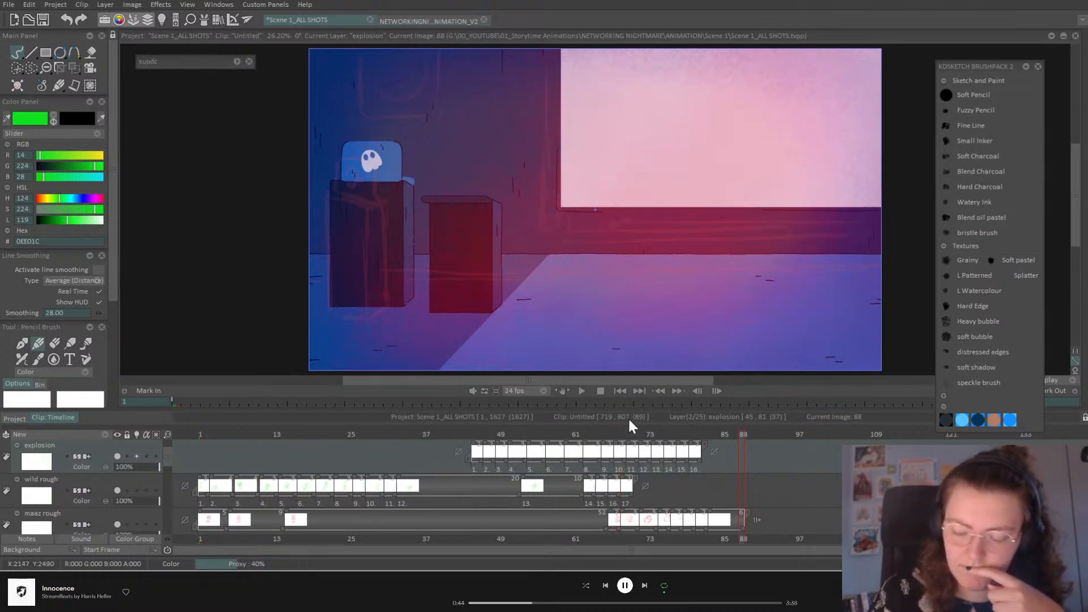
pyautogui.click(582, 391)
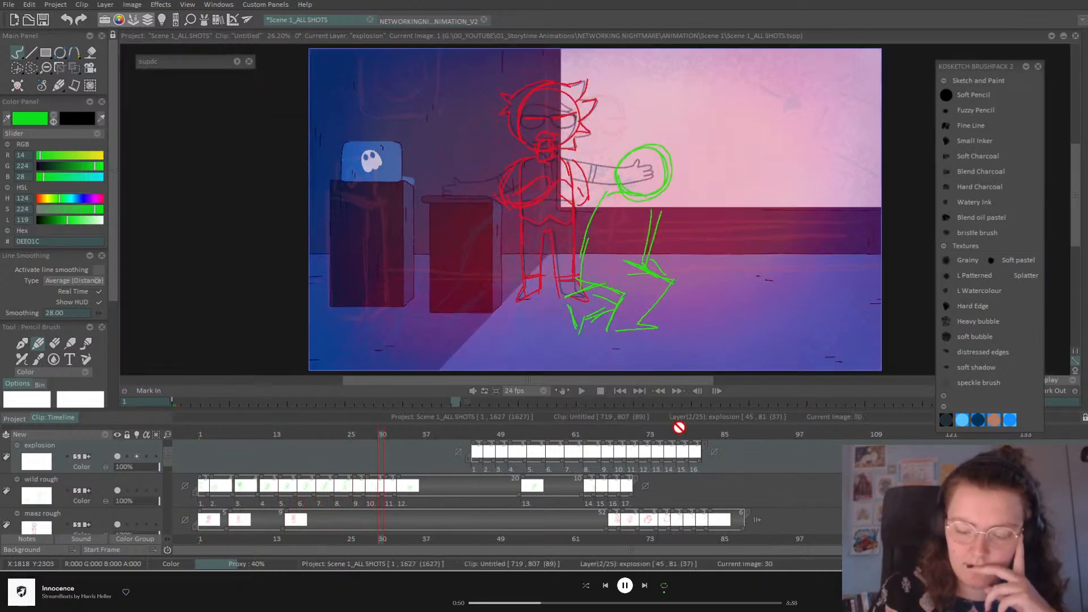
pyautogui.click(705, 434)
pyautogui.moveTo(706, 434); pyautogui.dragTo(749, 448)
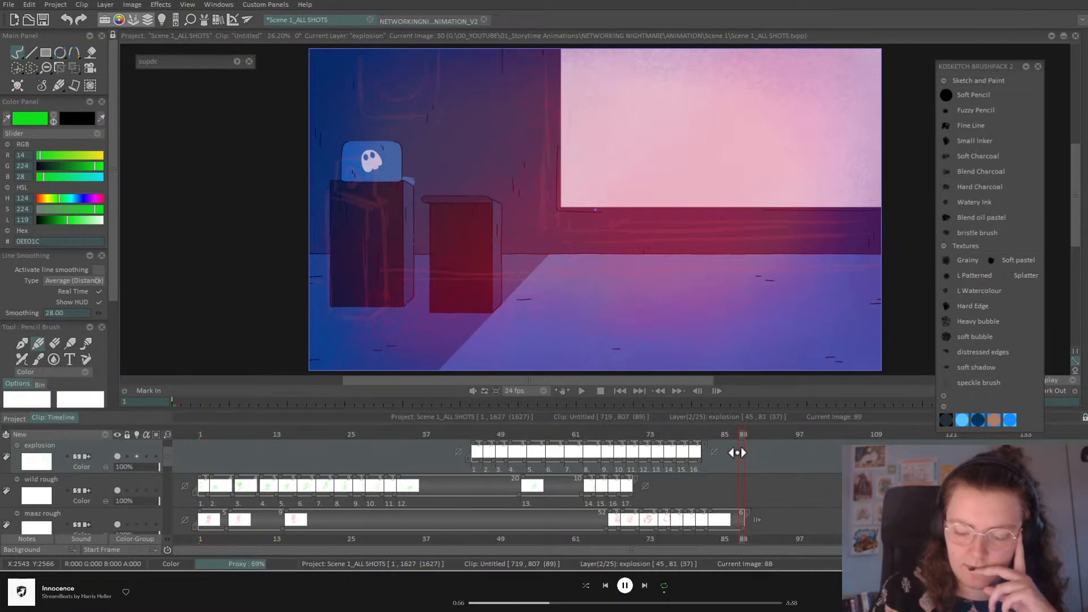
pyautogui.click(716, 518)
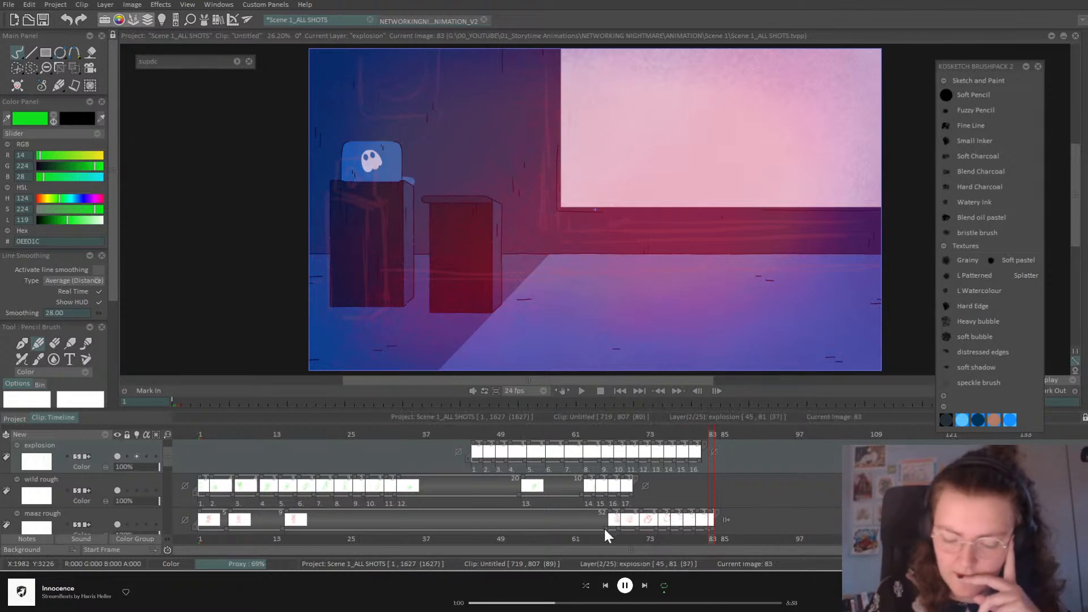
pyautogui.moveTo(720, 436); pyautogui.dragTo(750, 440)
pyautogui.moveTo(606, 526); pyautogui.dragTo(642, 525)
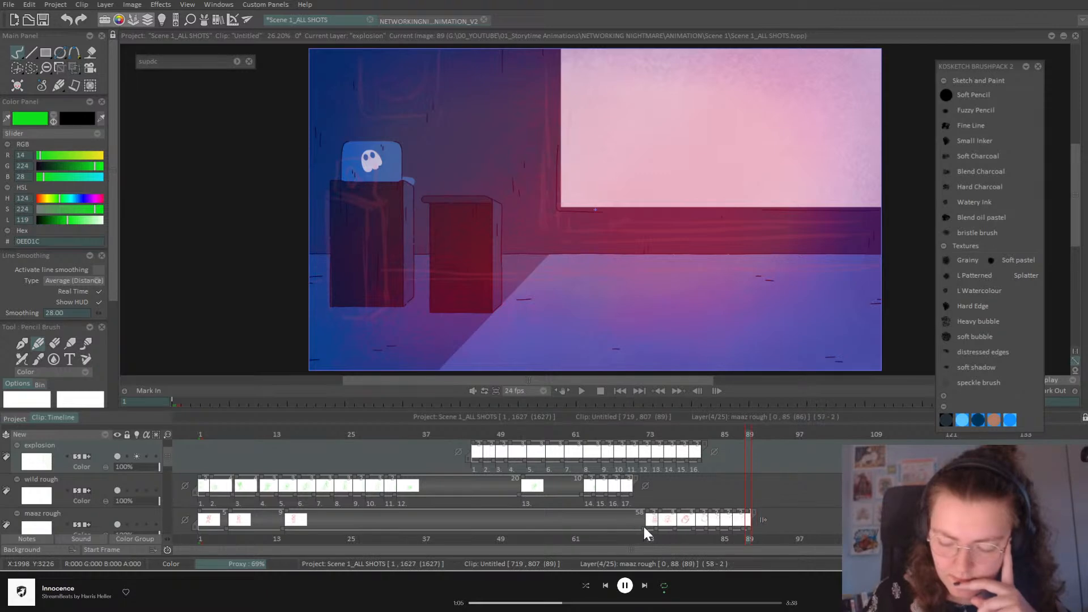
# Step: Hold the top rough layer's first drawing one frame longer, then replay to frame 29
pyautogui.click(582, 390)
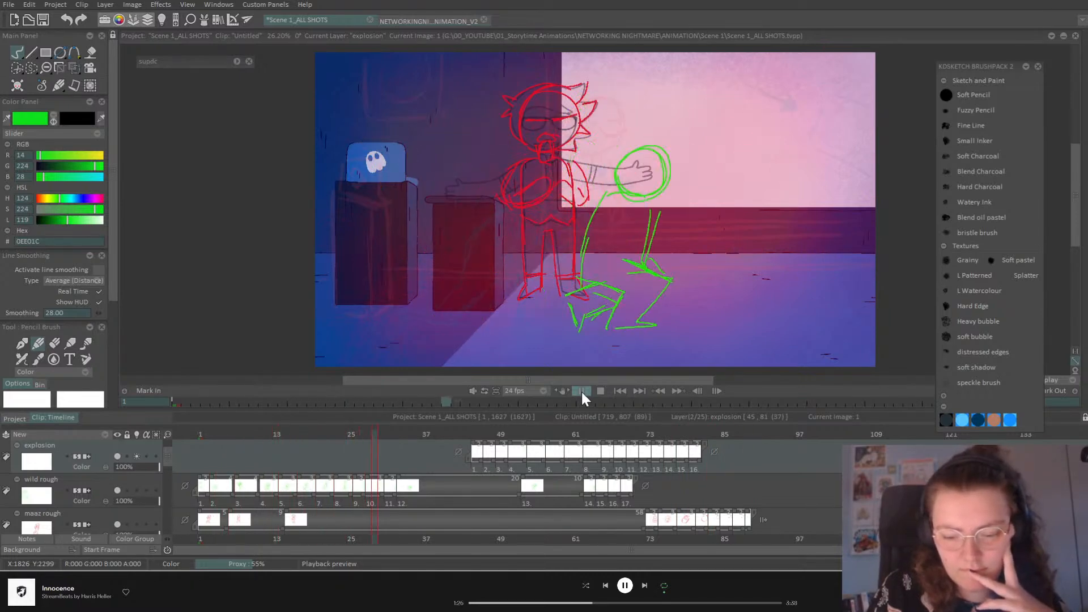
pyautogui.click(582, 391)
pyautogui.moveTo(457, 433)
pyautogui.mouseDown()
pyautogui.moveTo(345, 446)
pyautogui.moveTo(324, 459)
pyautogui.mouseUp()
pyautogui.moveTo(166, 457)
pyautogui.mouseDown()
pyautogui.moveTo(163, 474)
pyautogui.moveTo(163, 445)
pyautogui.mouseUp()
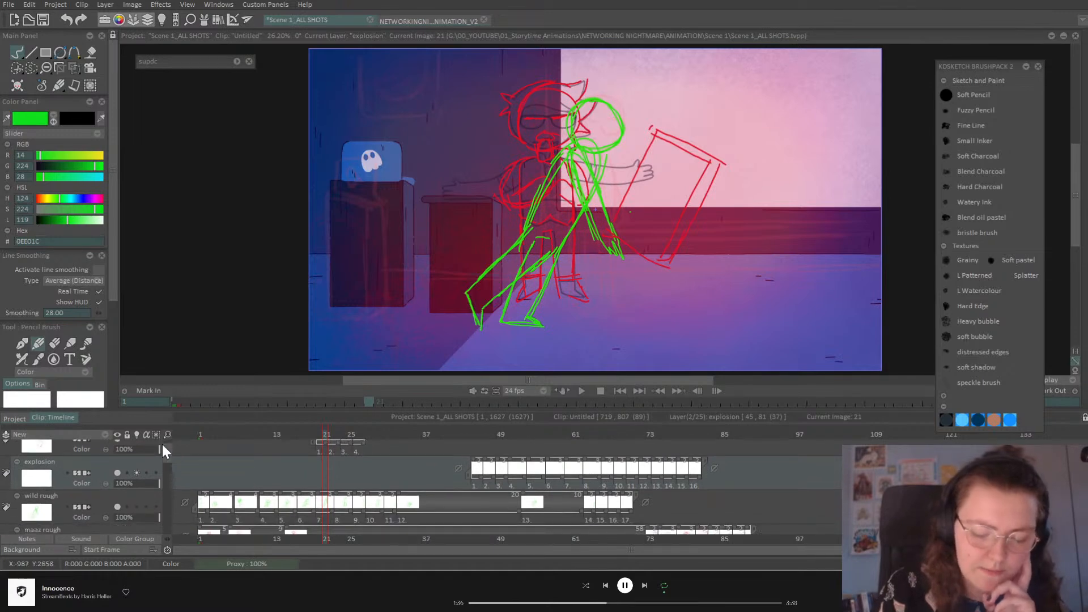
pyautogui.moveTo(326, 434)
pyautogui.mouseDown()
pyautogui.moveTo(289, 438)
pyautogui.moveTo(345, 449)
pyautogui.moveTo(373, 441)
pyautogui.moveTo(316, 467)
pyautogui.moveTo(329, 468)
pyautogui.mouseUp()
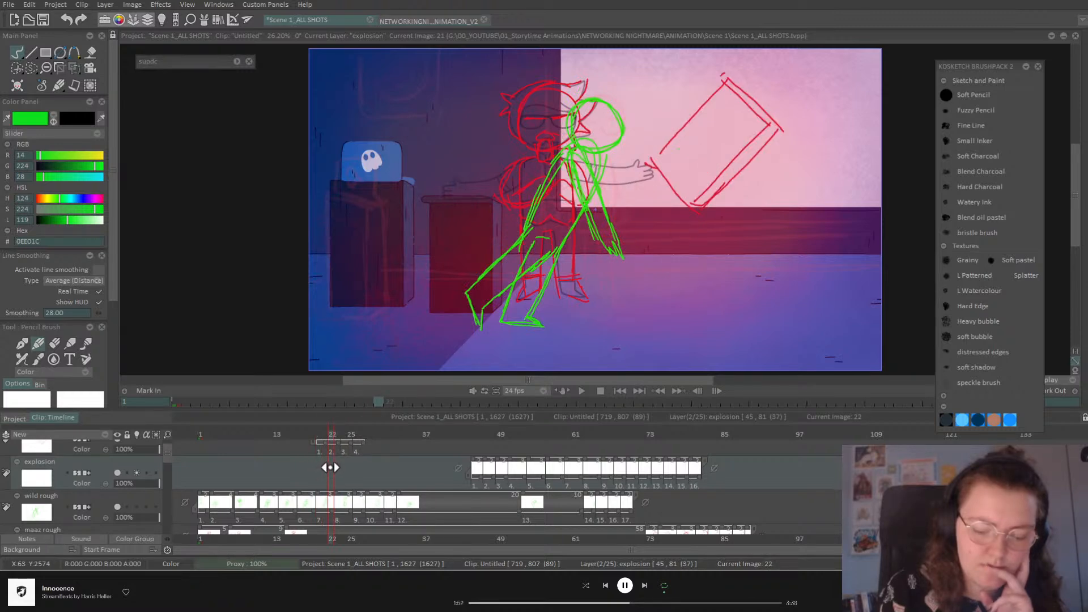
pyautogui.moveTo(330, 443)
pyautogui.mouseDown()
pyautogui.moveTo(376, 434)
pyautogui.moveTo(425, 445)
pyautogui.moveTo(425, 455)
pyautogui.moveTo(299, 476)
pyautogui.mouseUp()
pyautogui.click(587, 393)
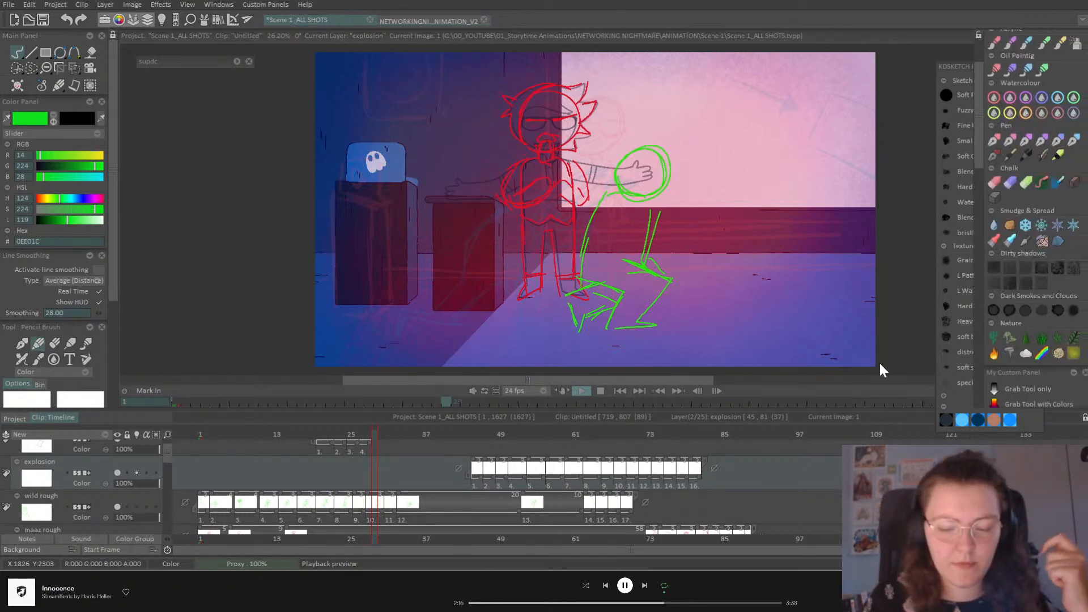
pyautogui.click(593, 399)
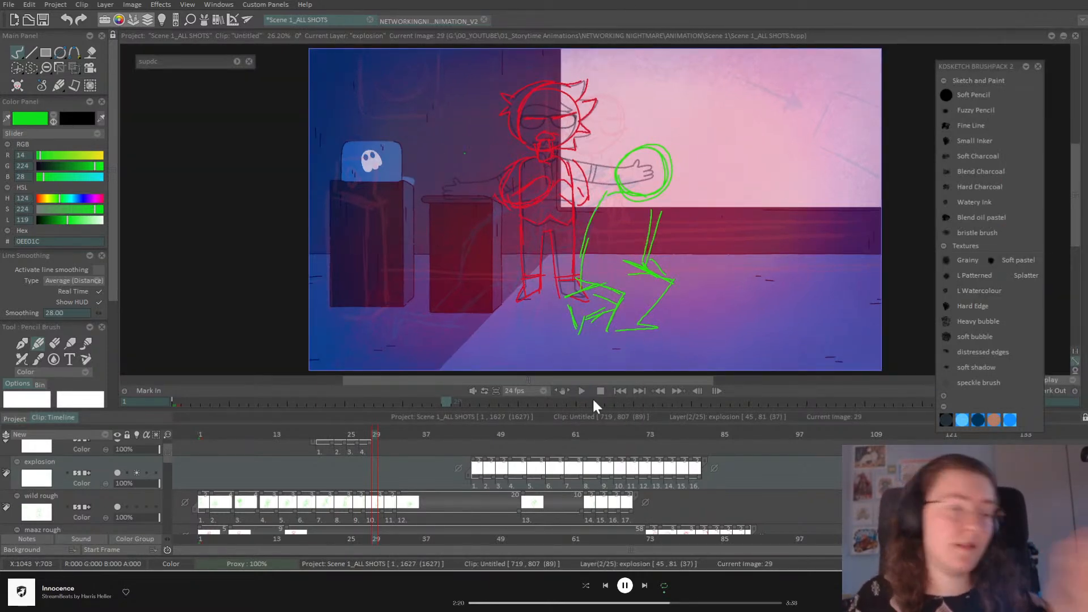